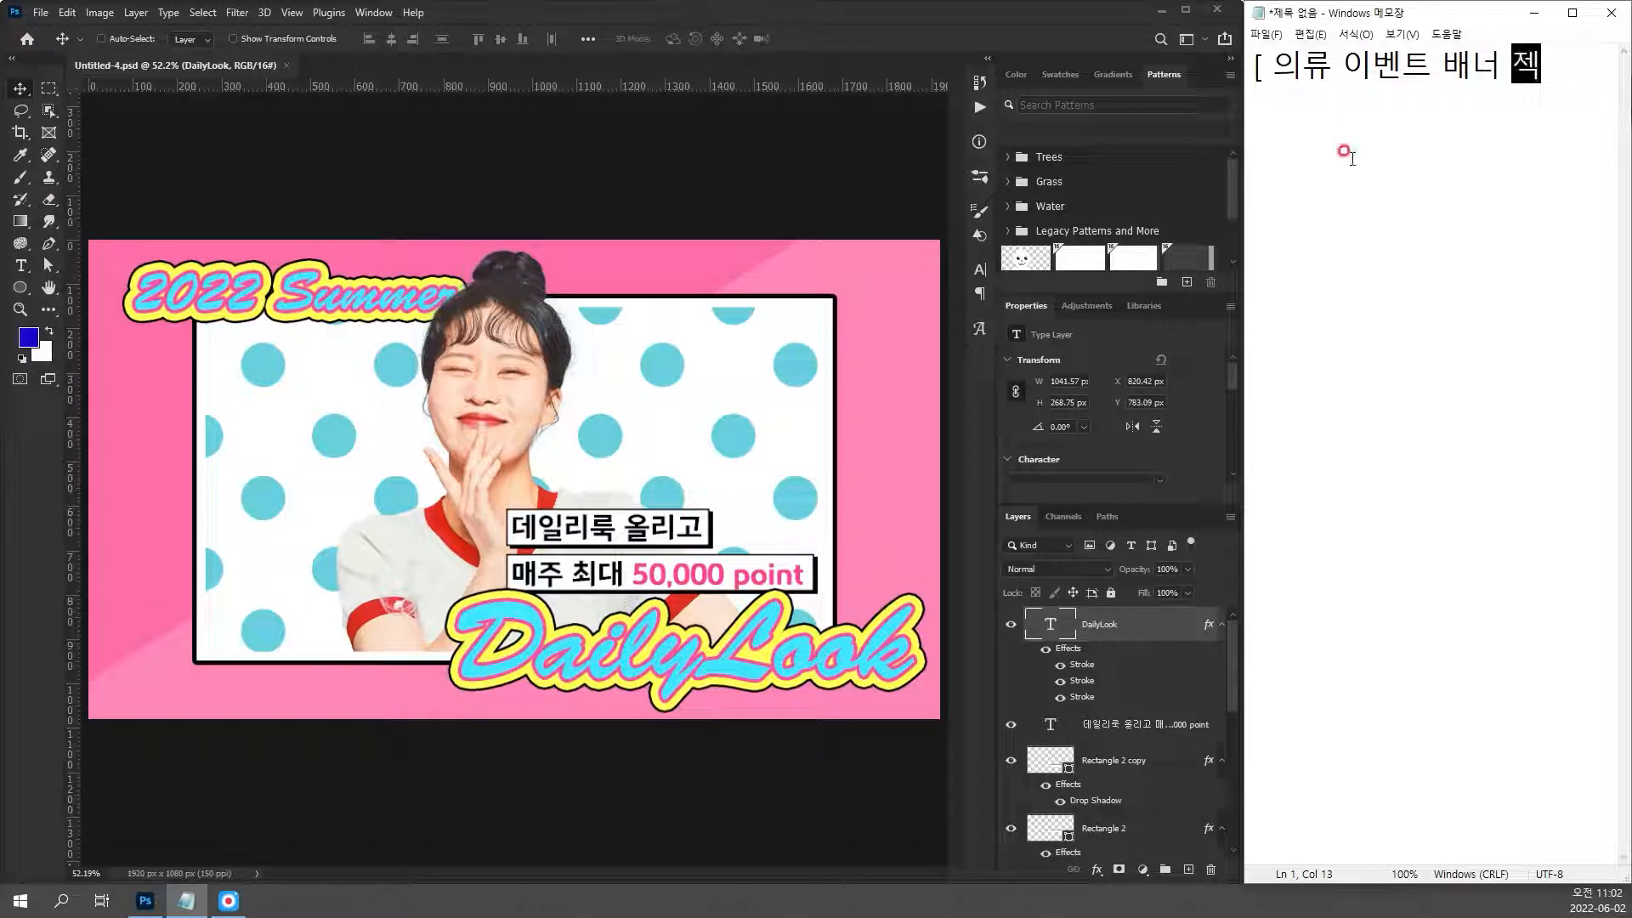
Step: Complete the note's heading as "[ 의류 이벤트 배너 제작 ]" and start a numbered list with "1." below it
key(Left)
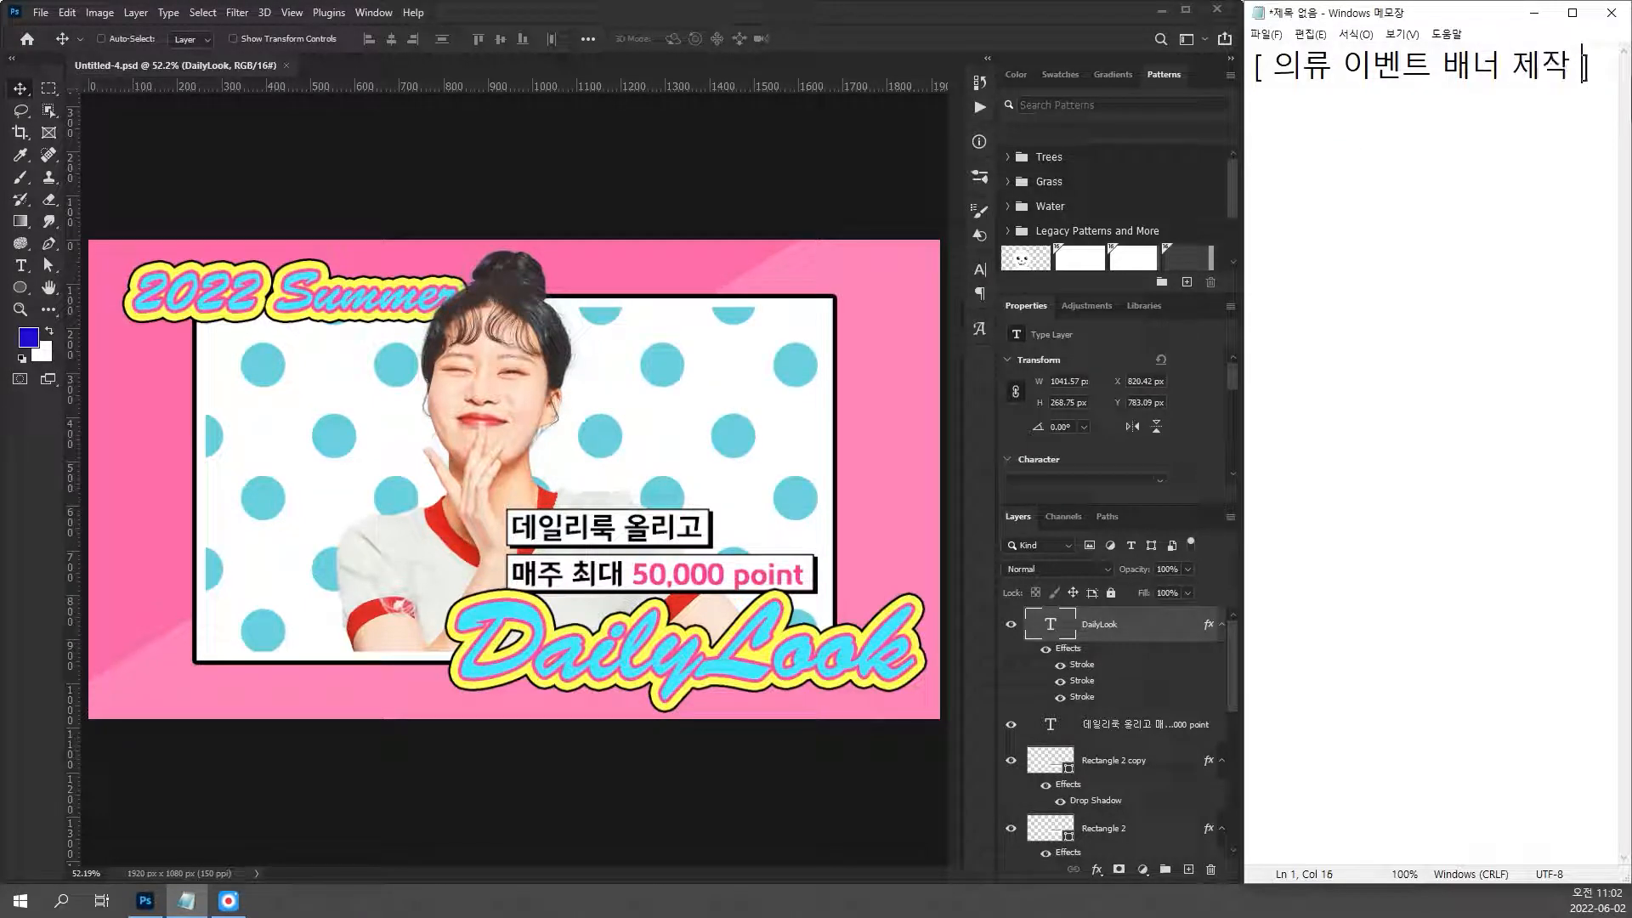
key(End)
key(Return)
key(Return)
text(1.)
Step: Switch to Photoshop and set up a new document from the recent 1920 x 1080 px, 150 ppi preset
click(499, 186)
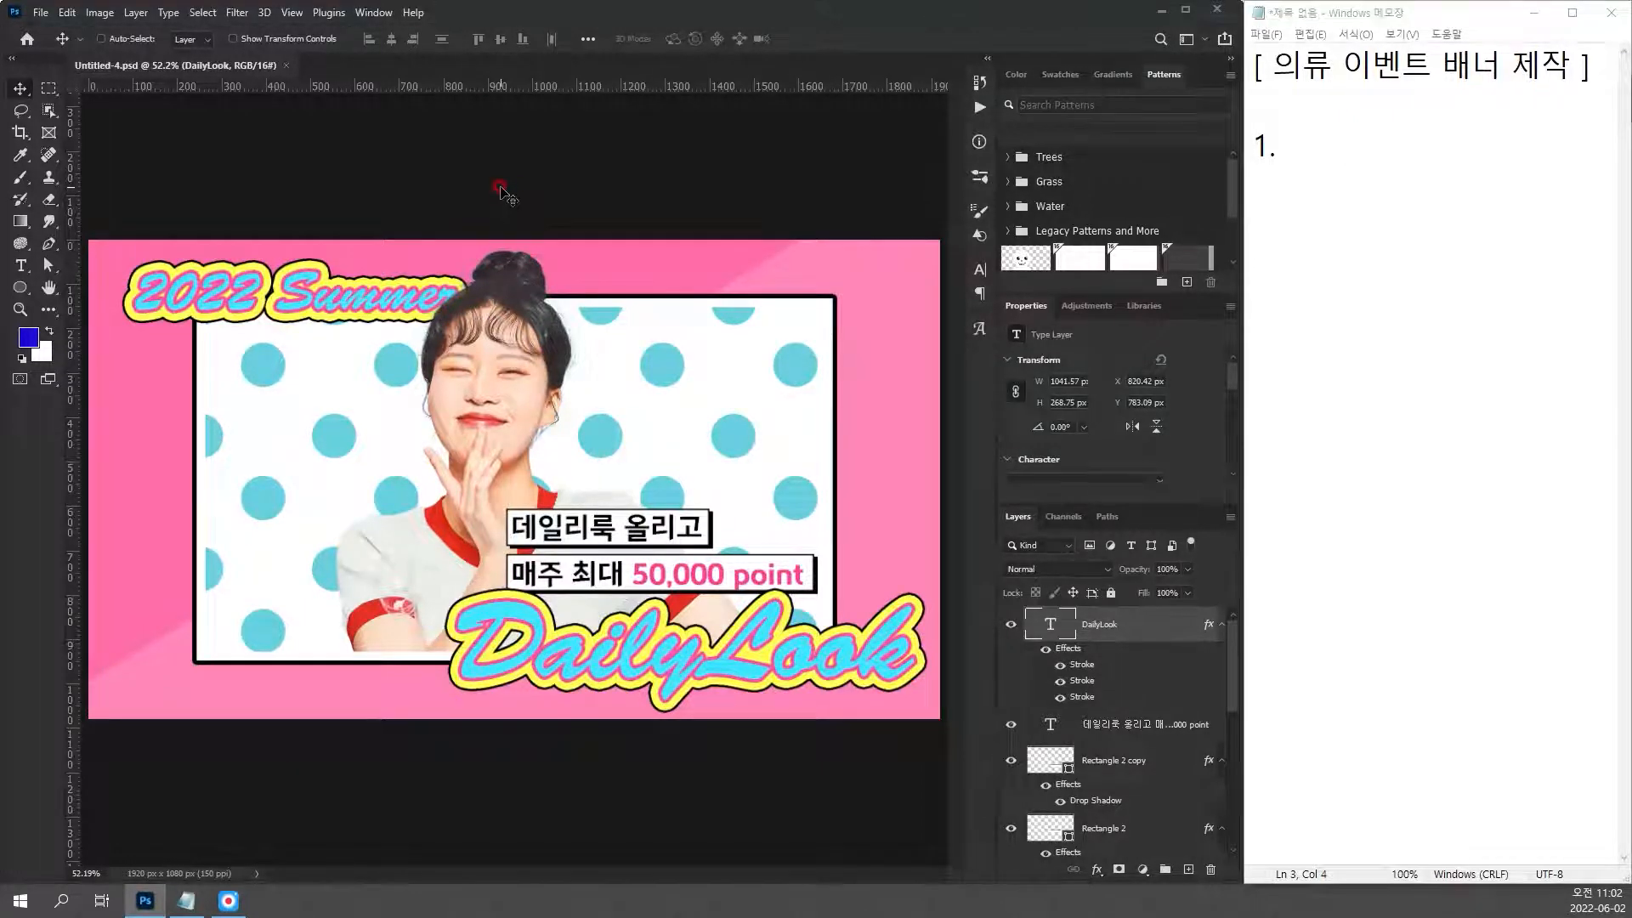
key(ctrl+n)
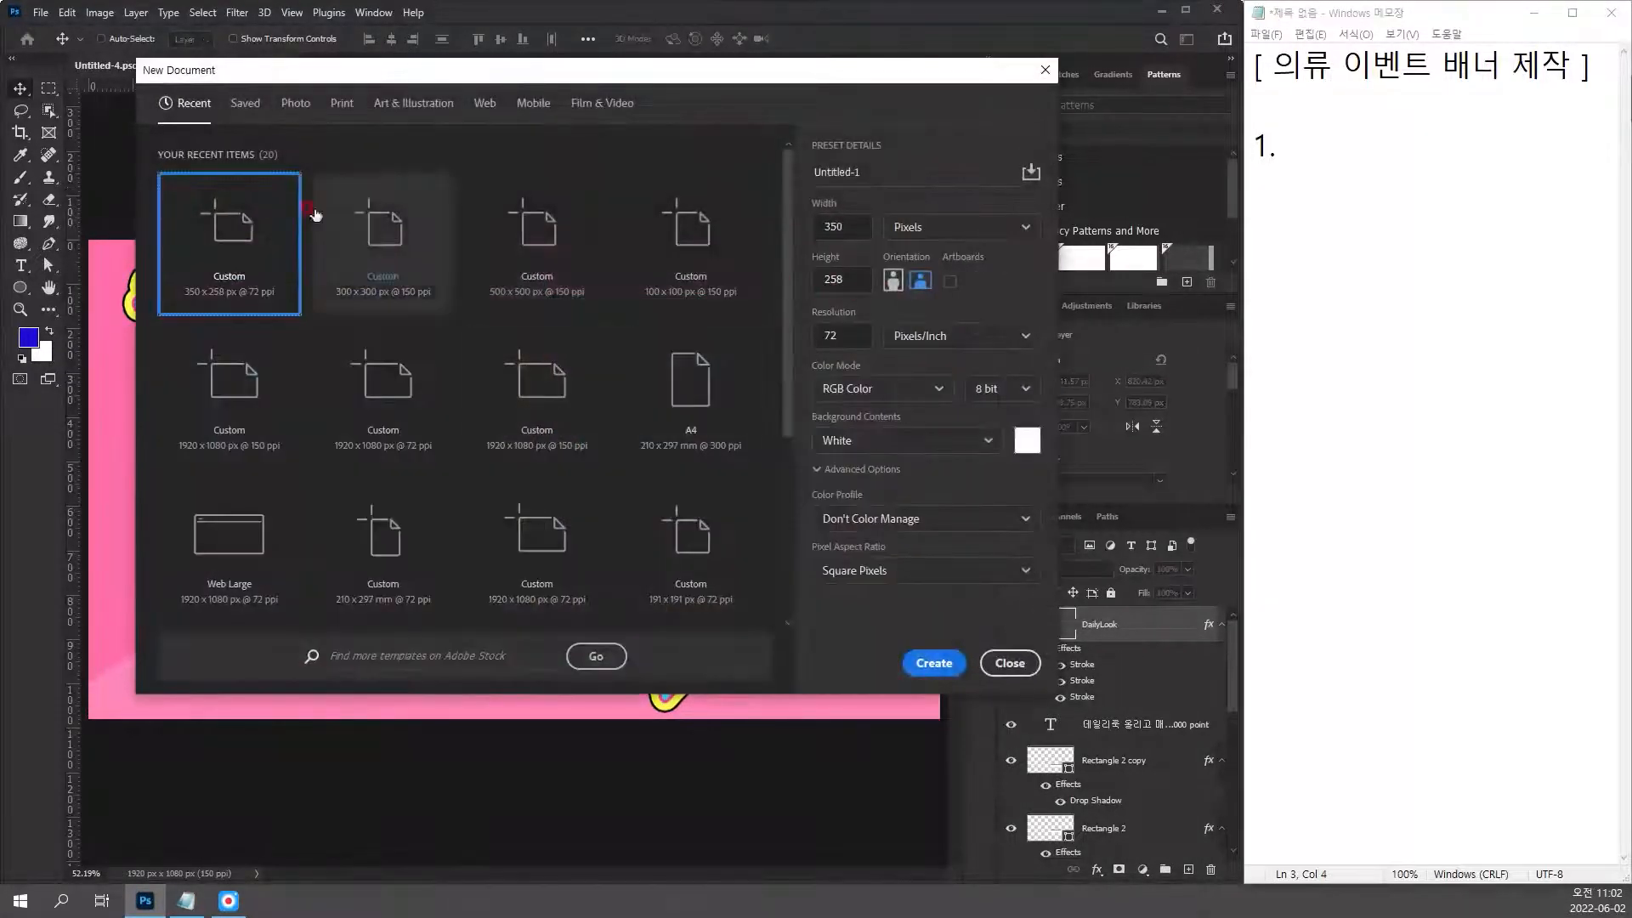
click(227, 374)
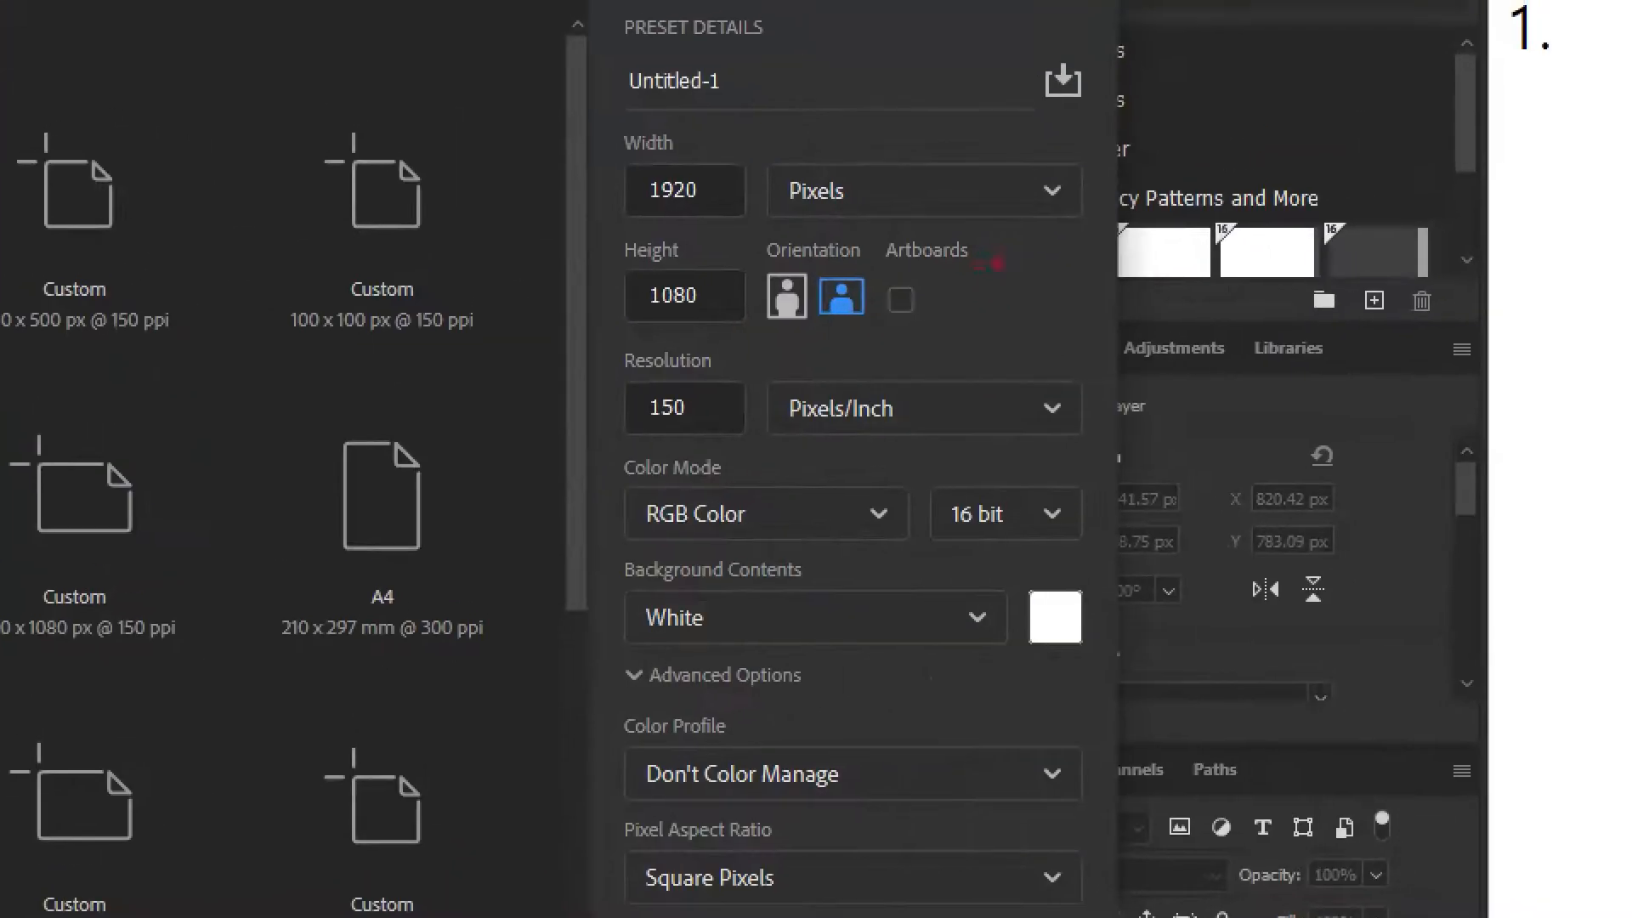
drag(612, 145, 764, 219)
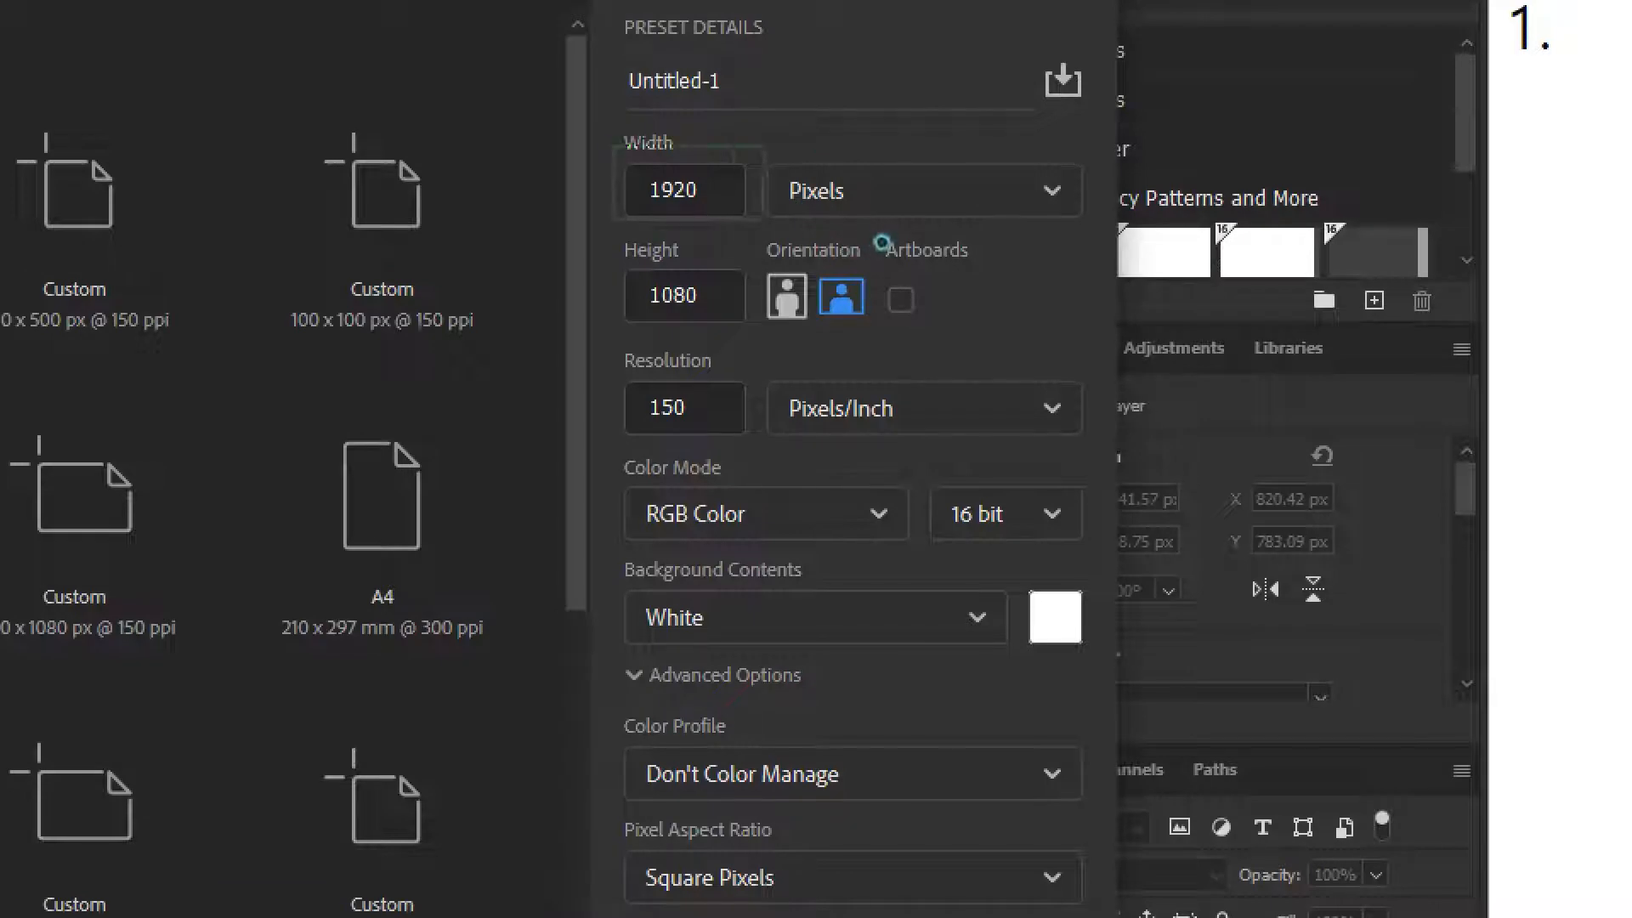
drag(614, 251, 773, 328)
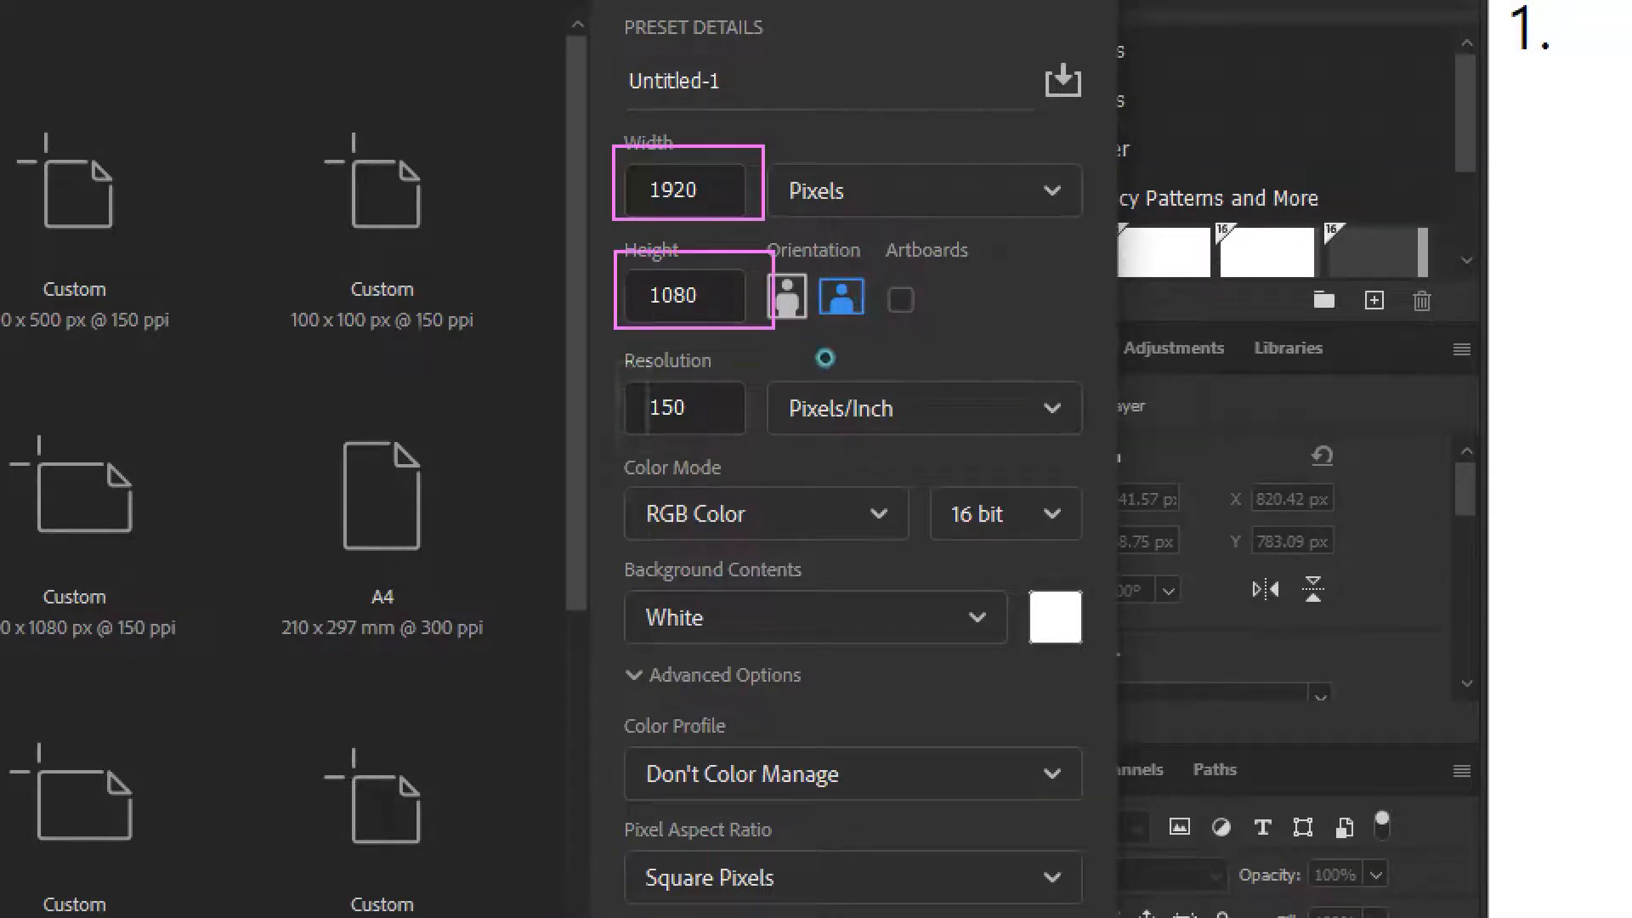
drag(616, 363, 763, 452)
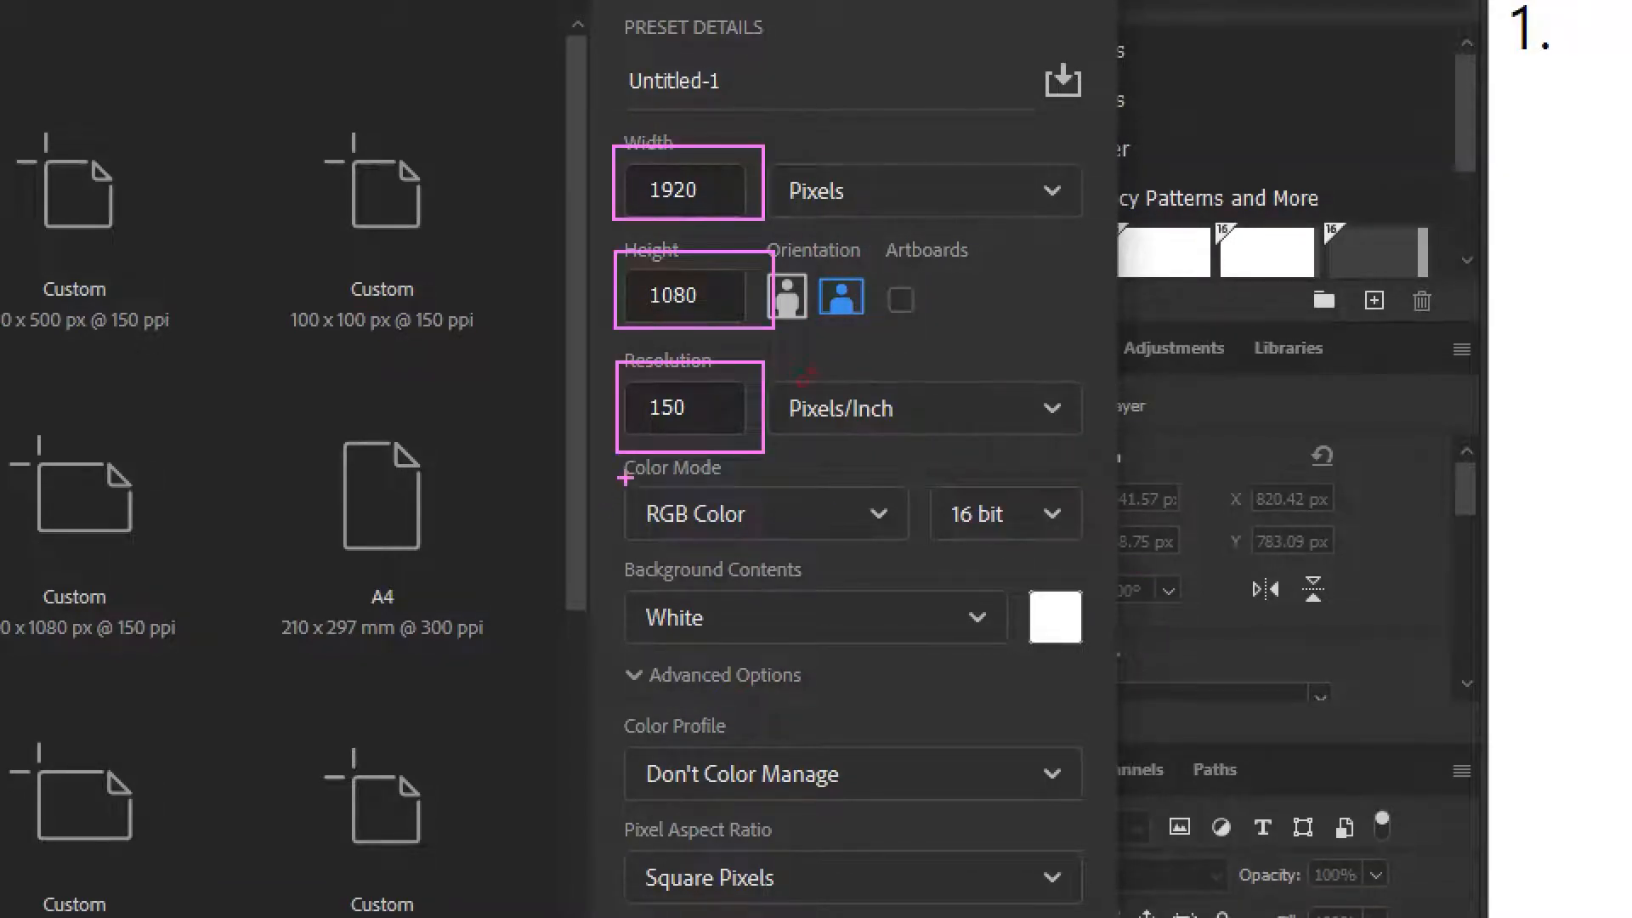
mouse_move(624, 478)
mouse_down()
mouse_move(806, 538)
mouse_move(1089, 552)
mouse_up()
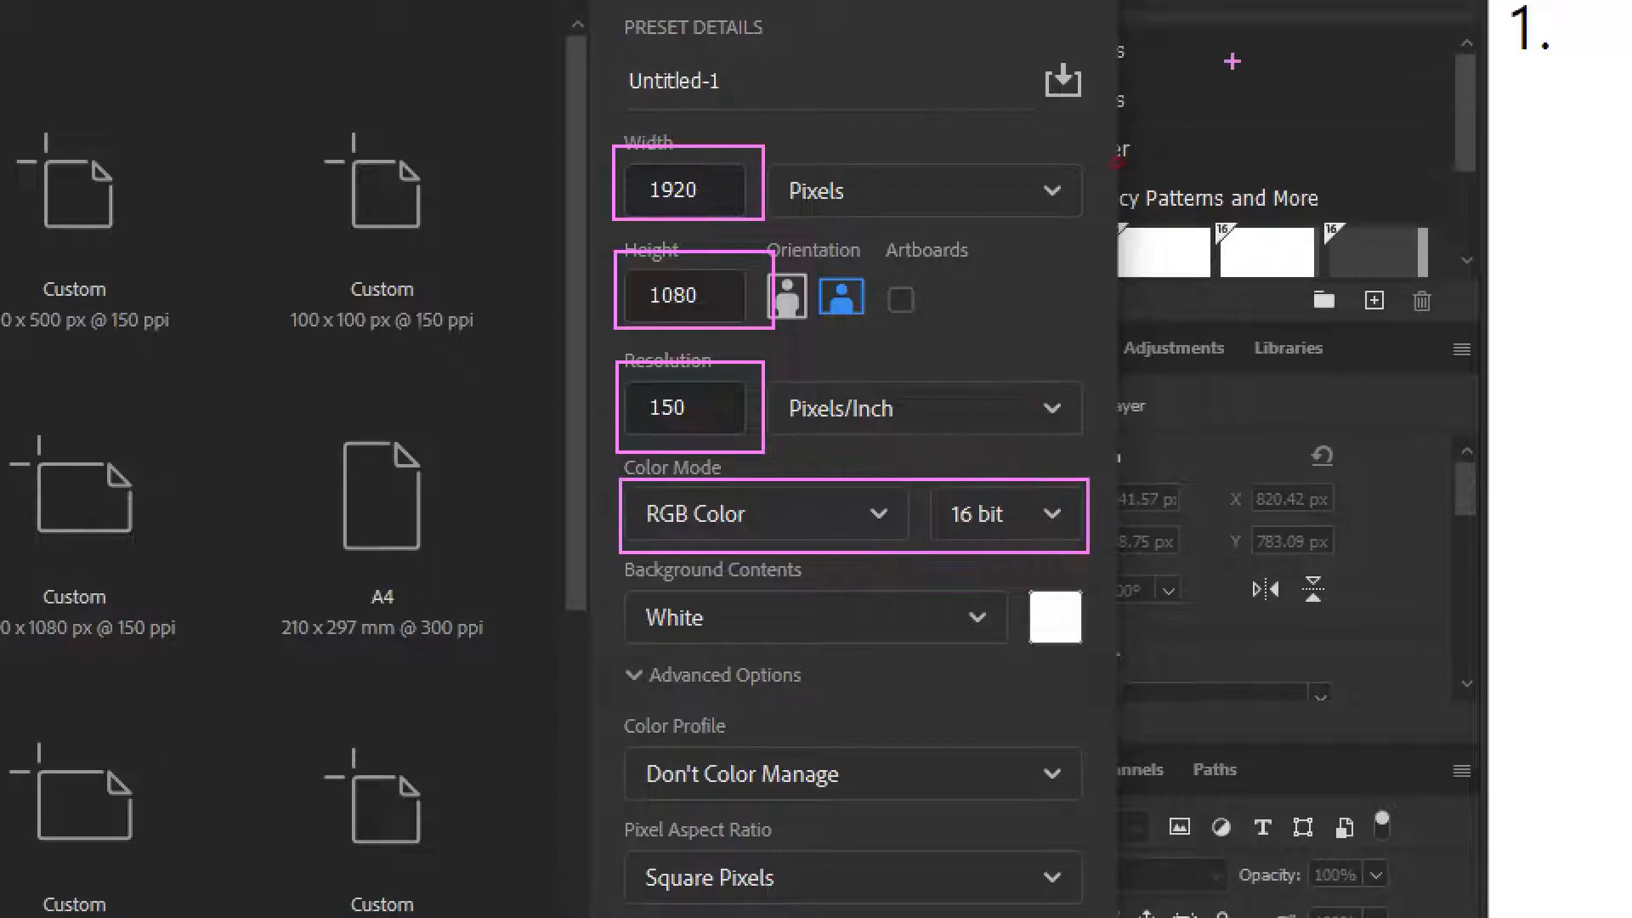
drag(621, 107, 999, 109)
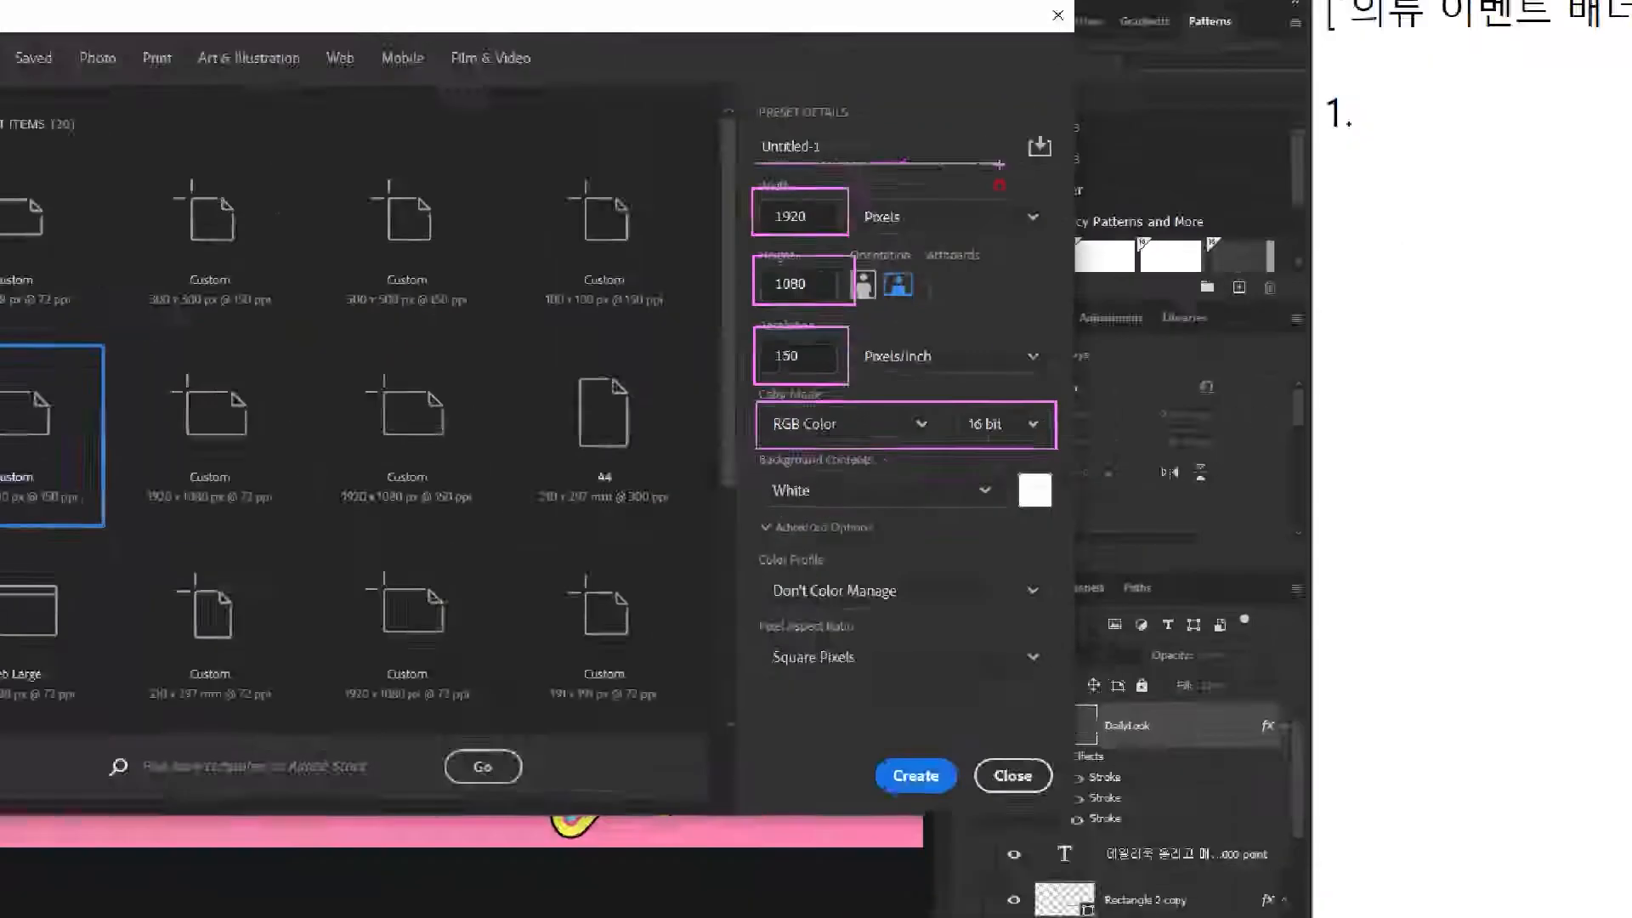
key(Escape)
Step: Name the new 1920 x 1080 px document "의류 이벤트 배너" and create it
click(952, 170)
text(dm)
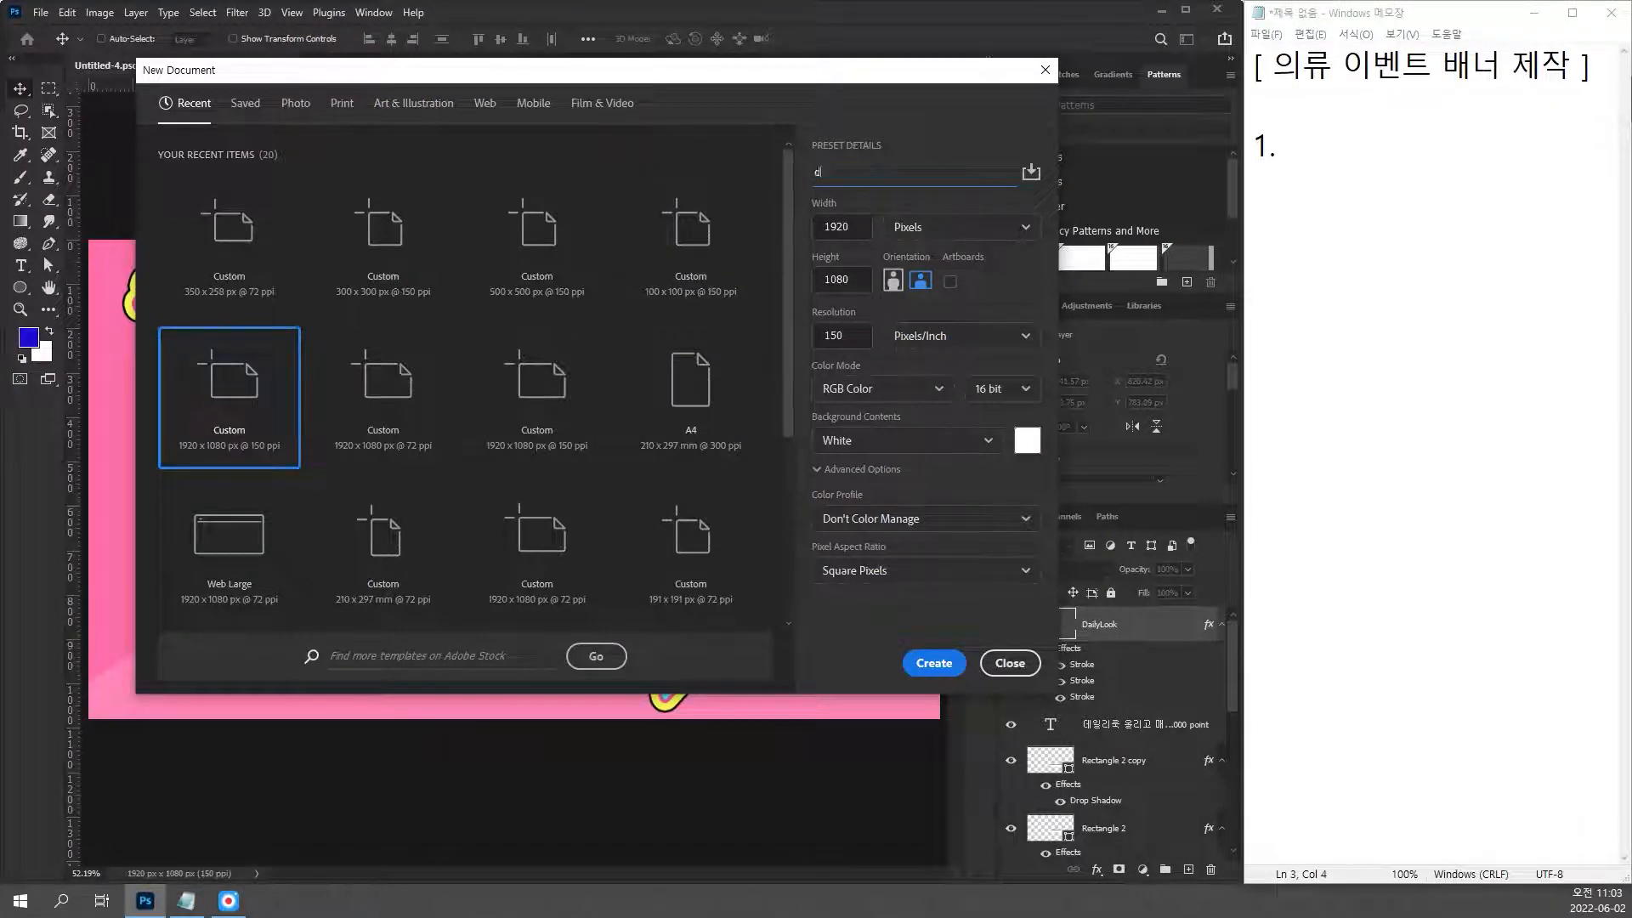
key(BackSpace)
key(BackSpace)
key(Hangul)
text(의류 이벤트 페이)
key(BackSpace)
key(BackSpace)
text(배너)
key(Return)
key(Return)
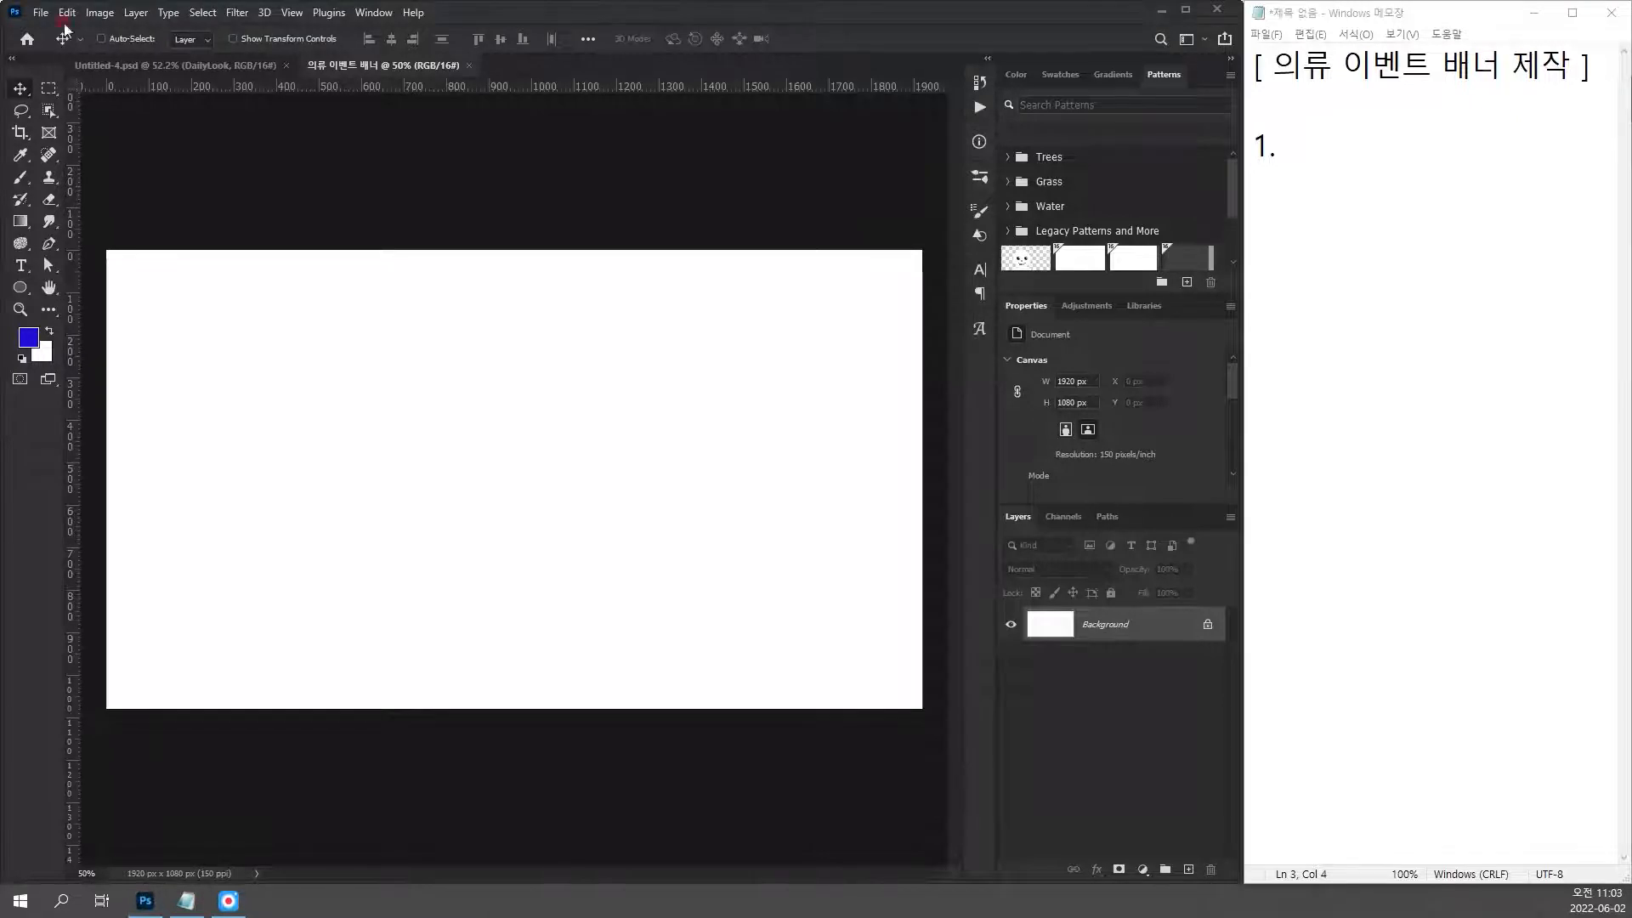
click(174, 65)
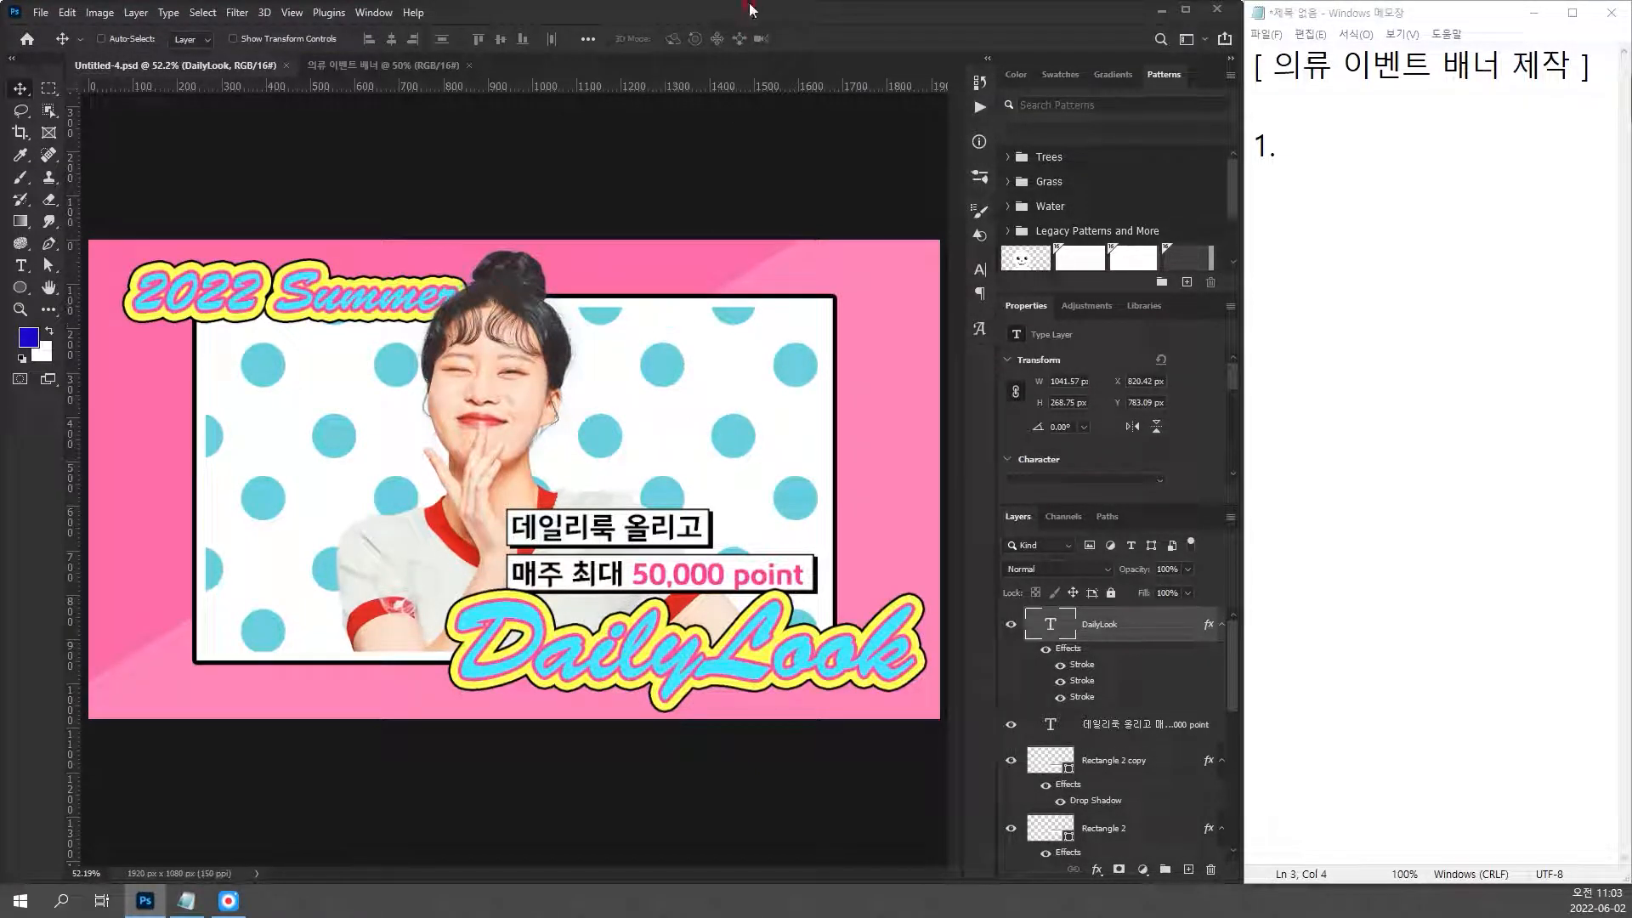
click(378, 65)
key(ctrl)
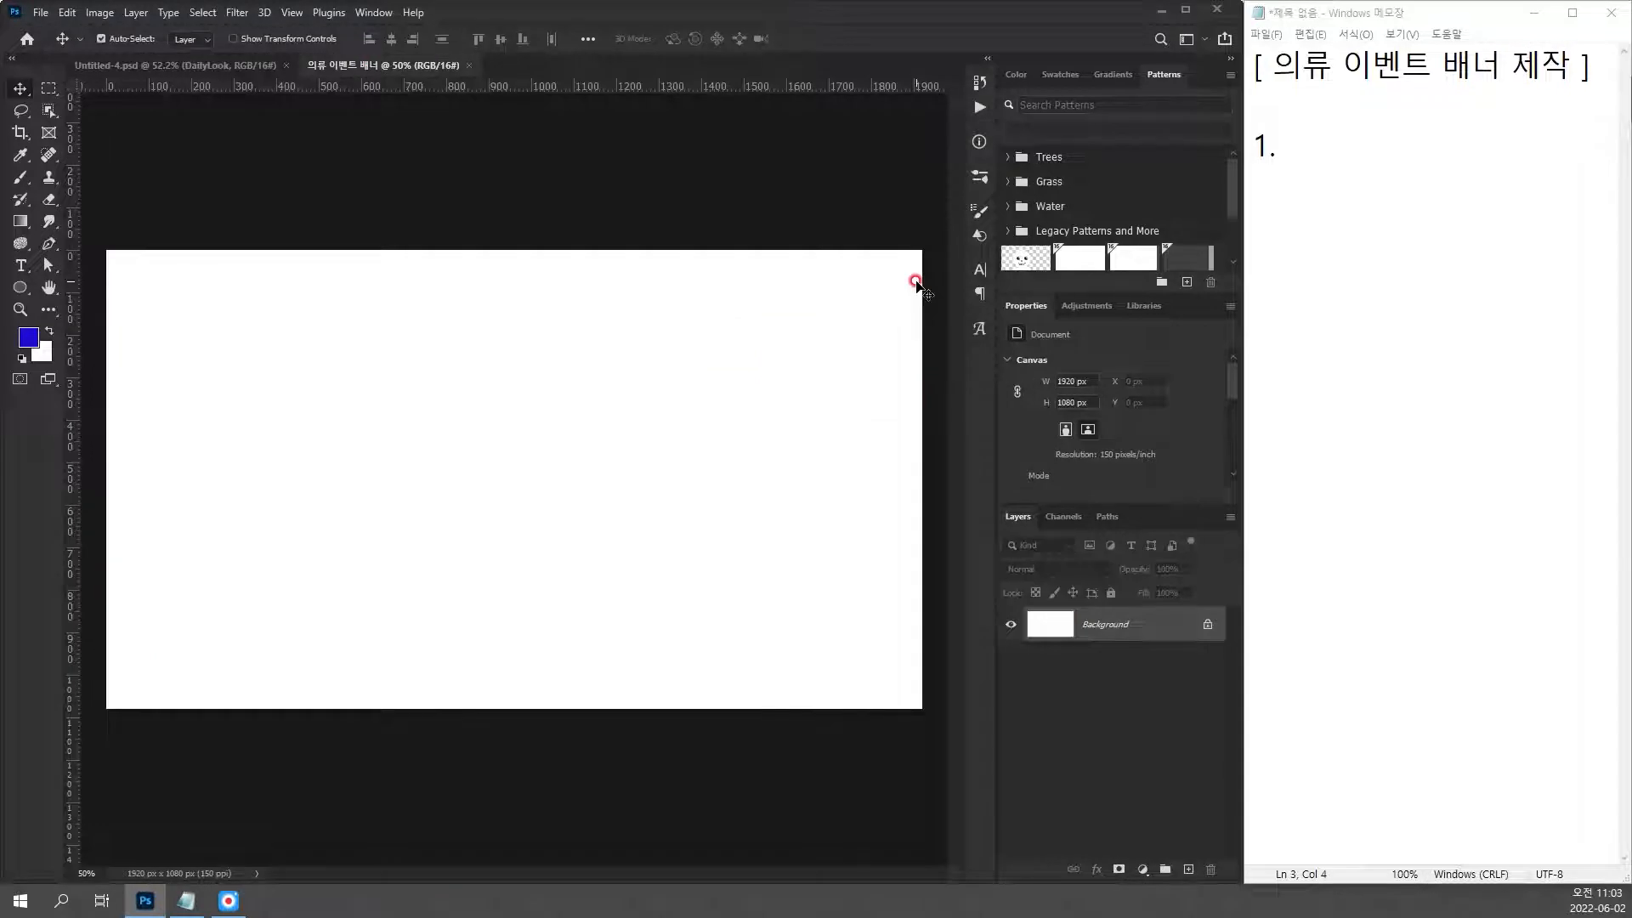
Step: Open the setup for another new document, and write "패턴 제작" as item 1 in the Notepad notes
key(ctrl+n)
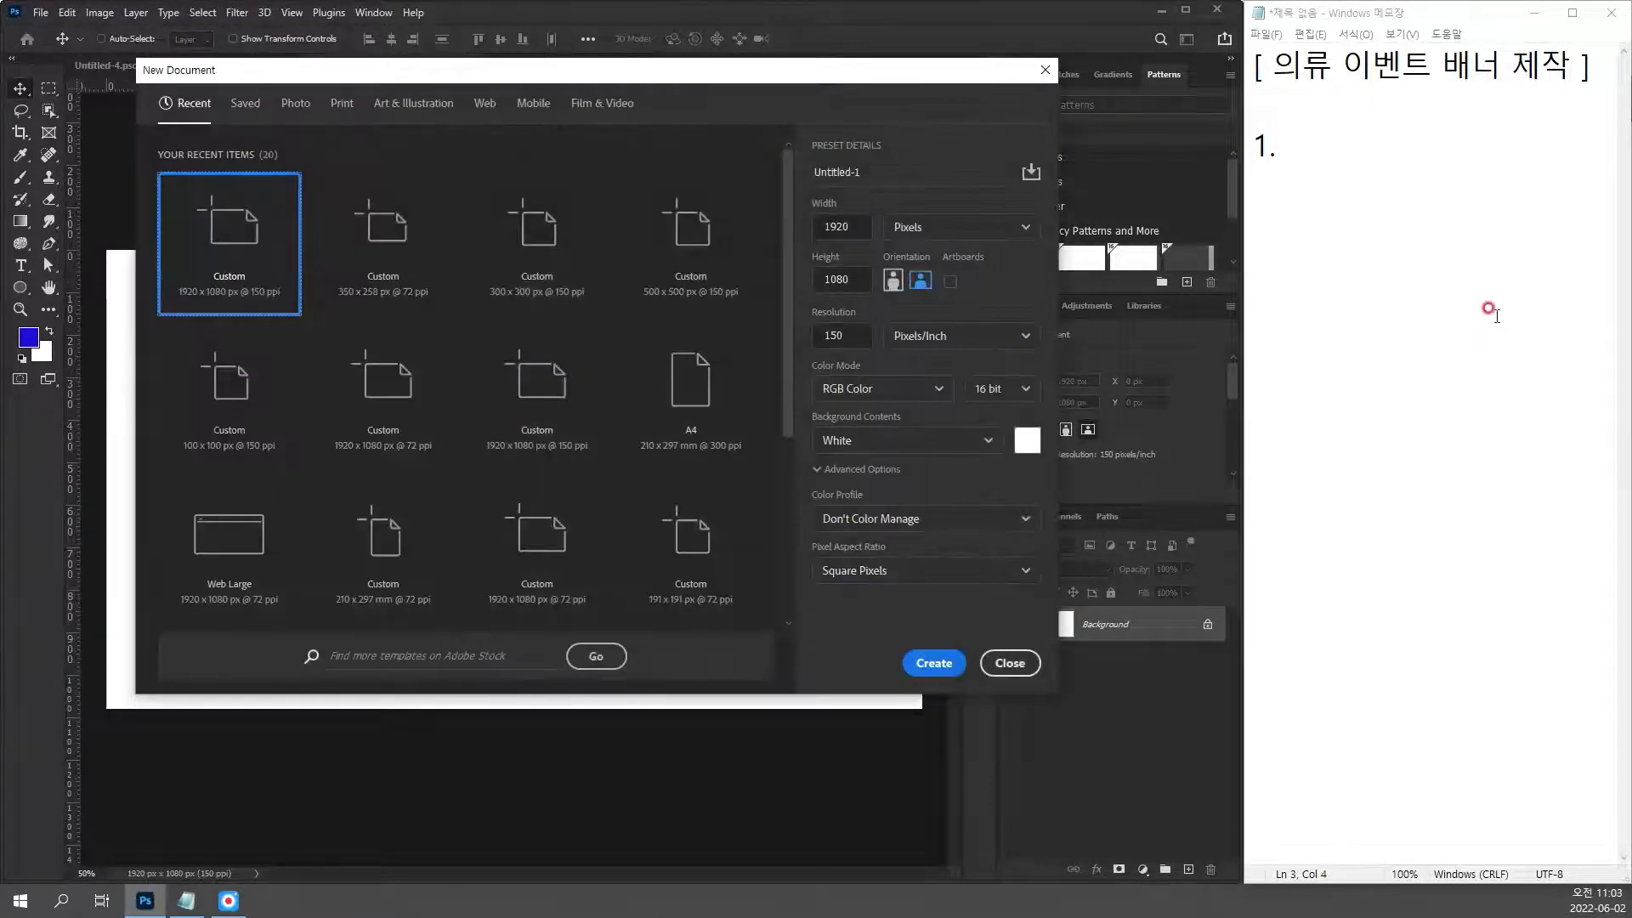
click(1374, 164)
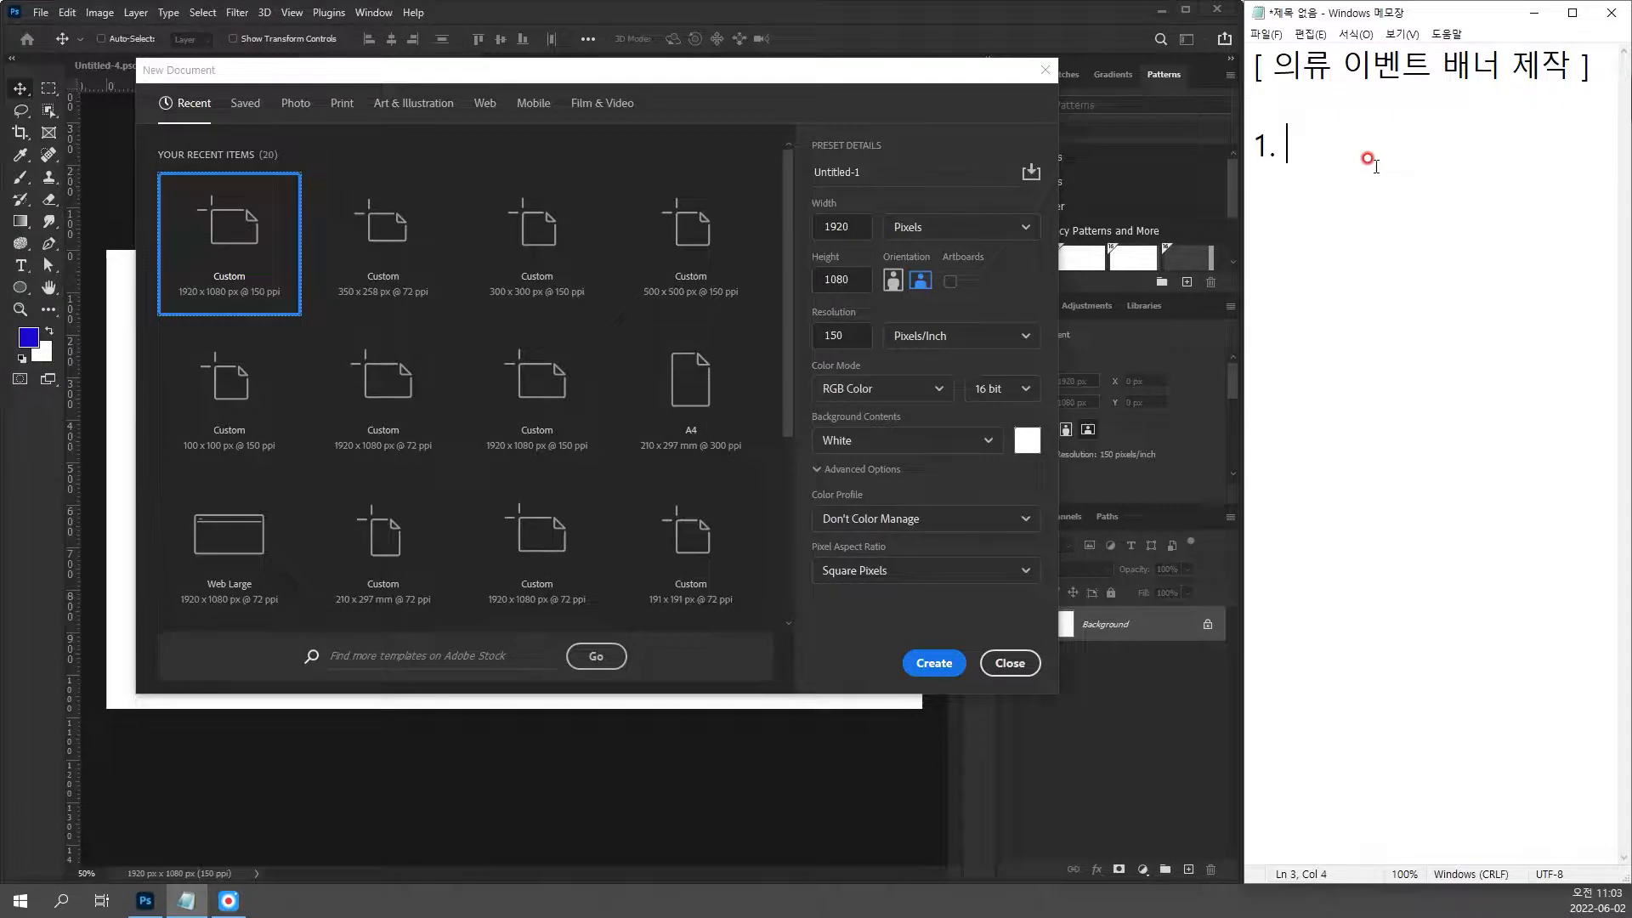
text(패턴 제작)
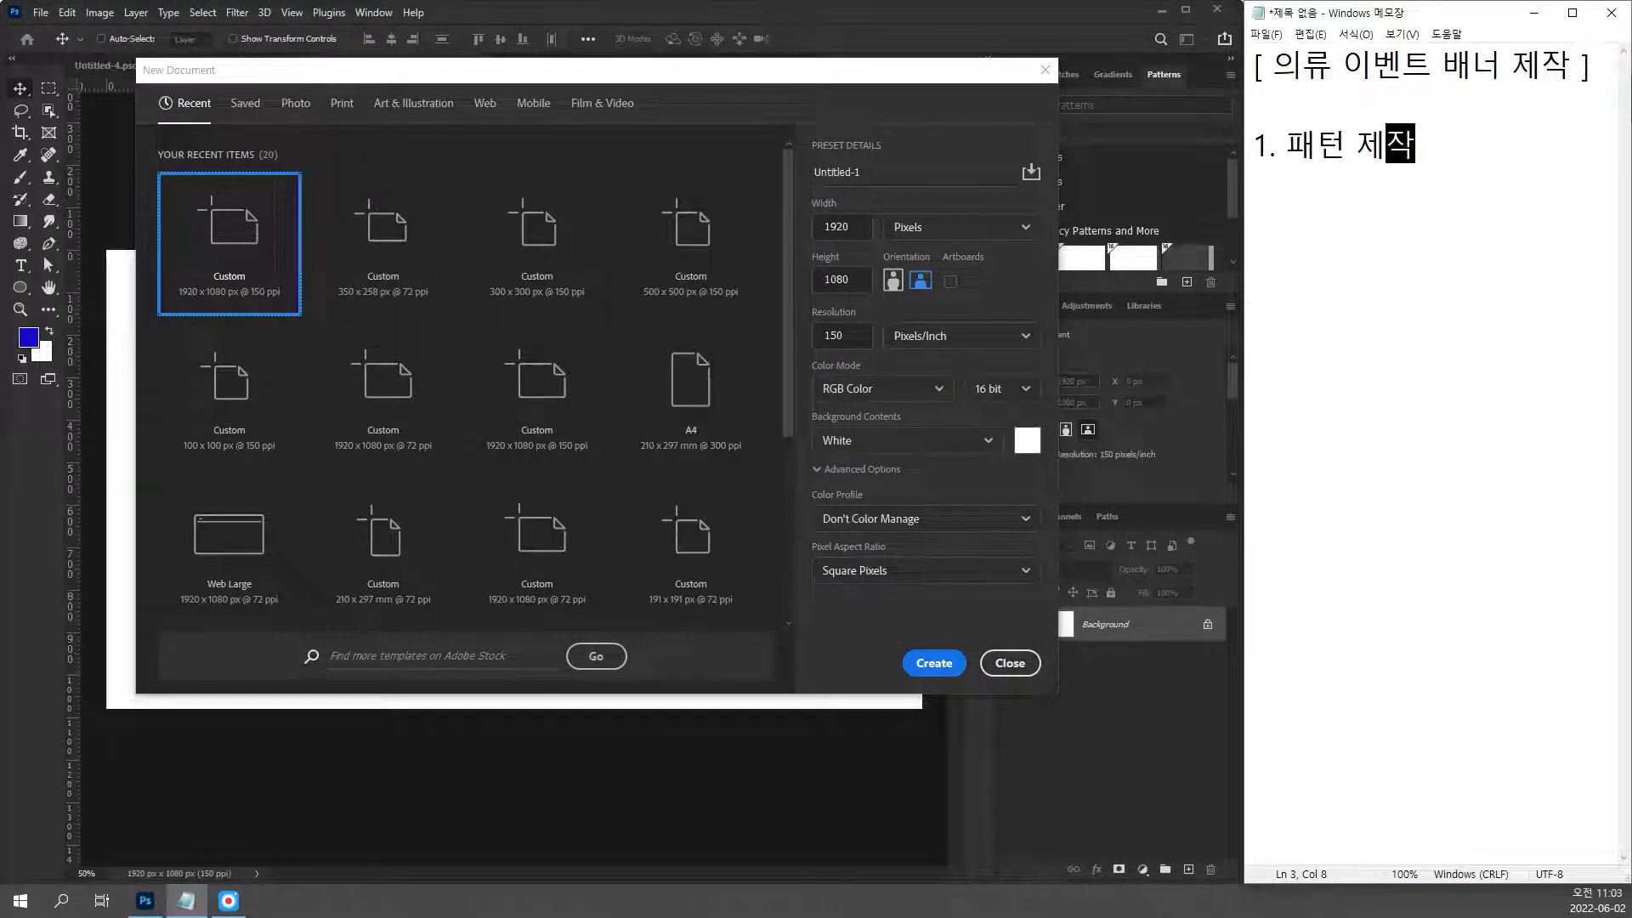
key(Return)
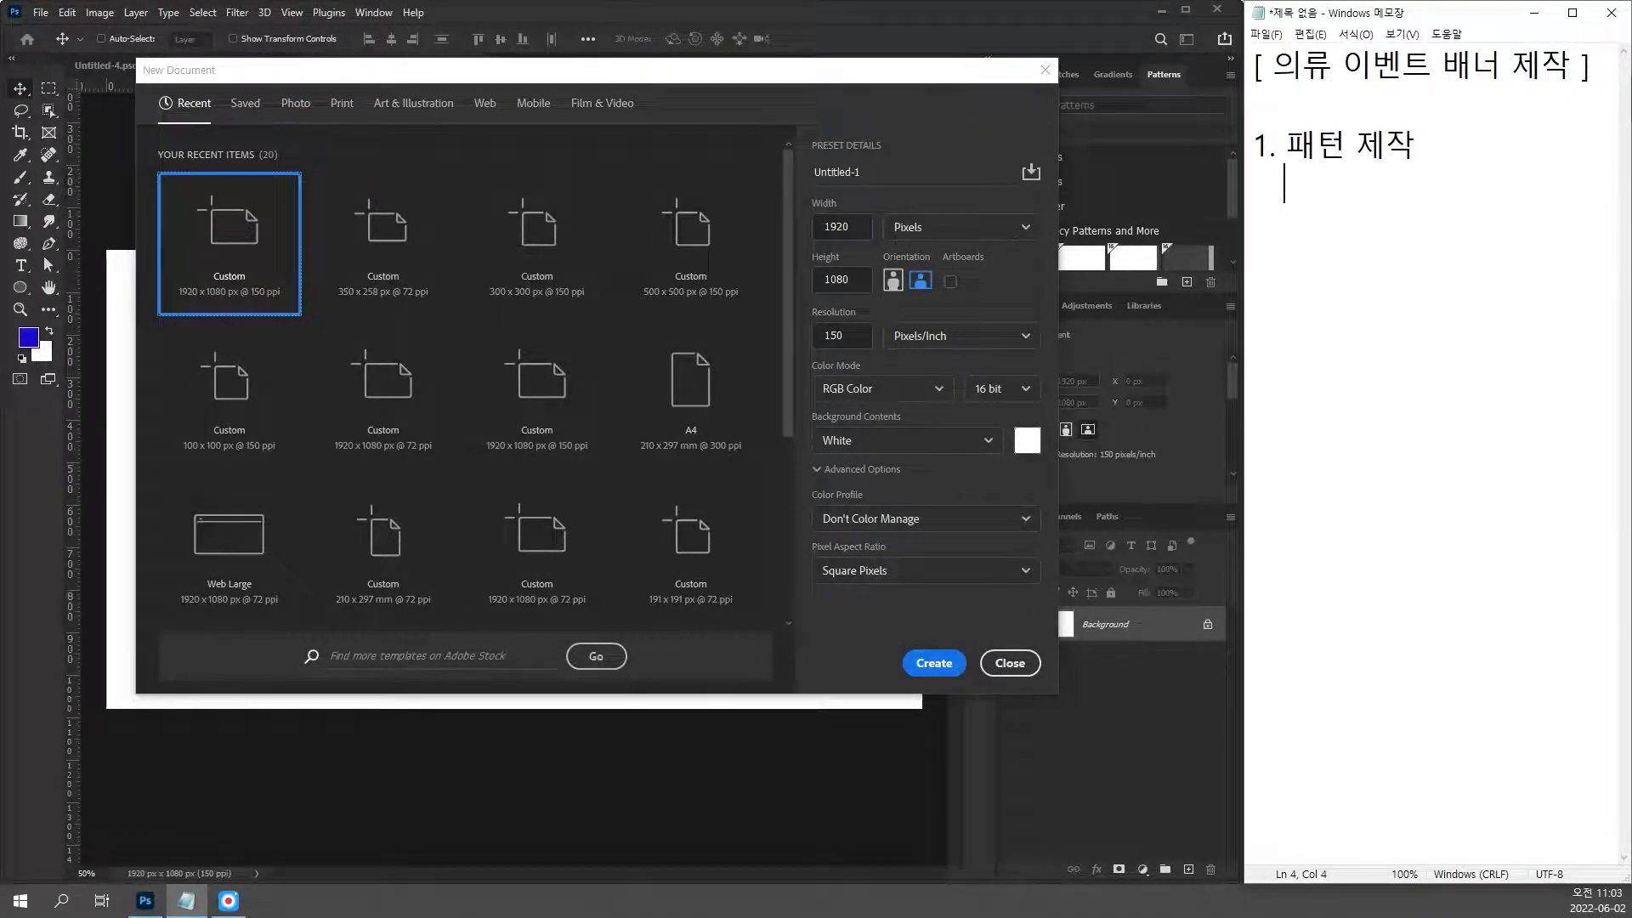
Step: Write "정사각형 사이즈 파일 만들기" beneath item 1 and widen the notes window to fit the line
text(정사각)
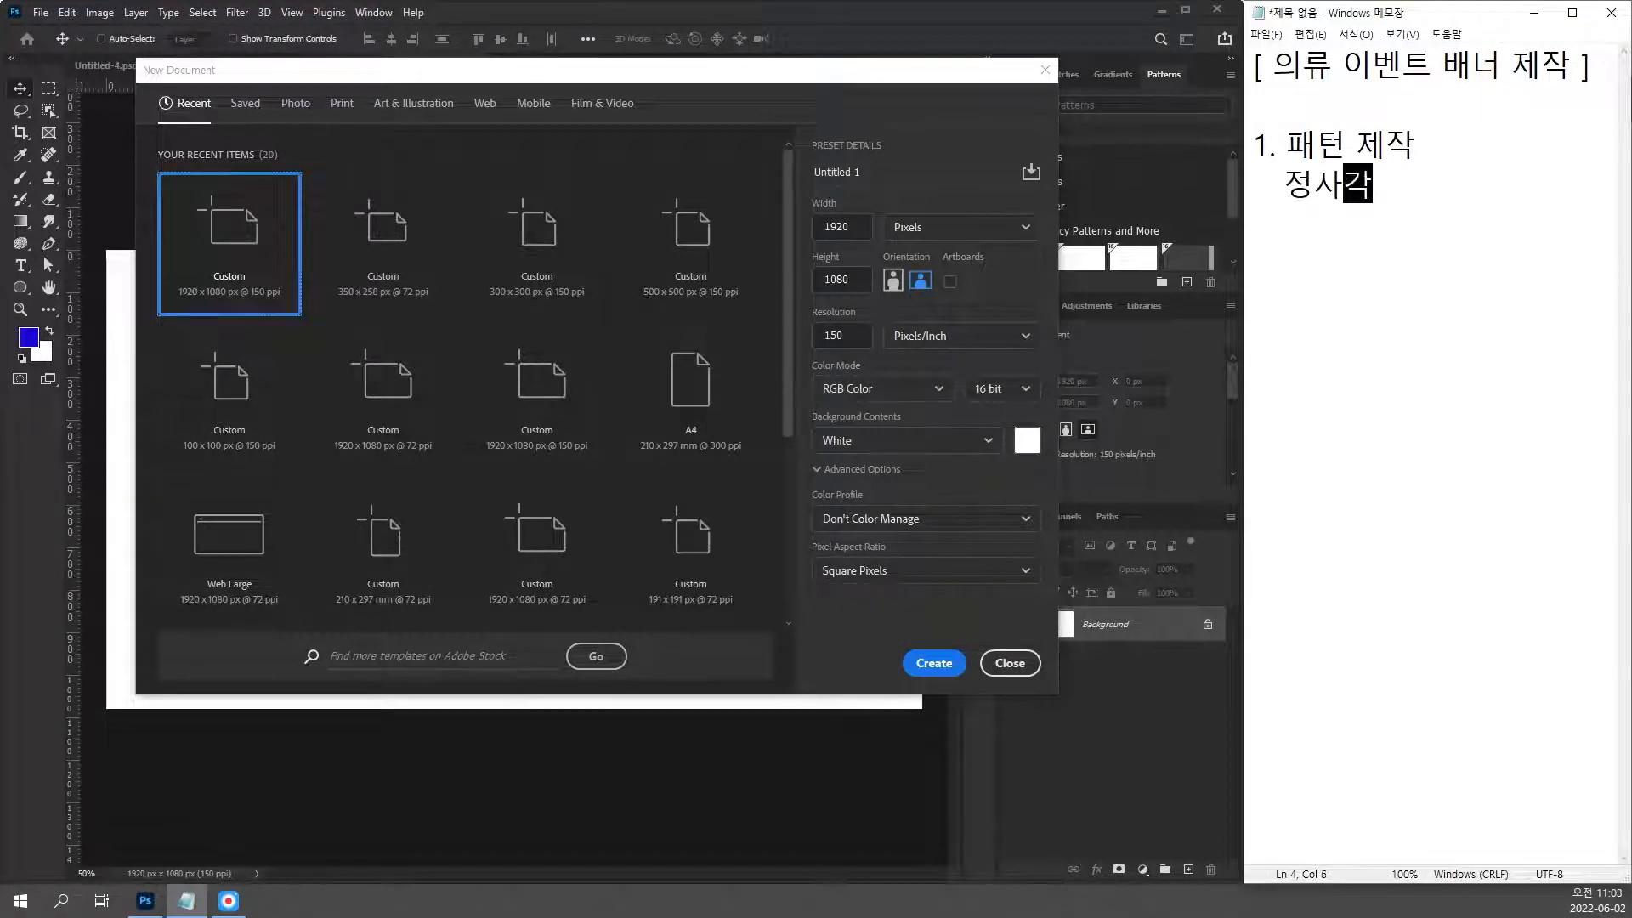
text(형 사이즈의)
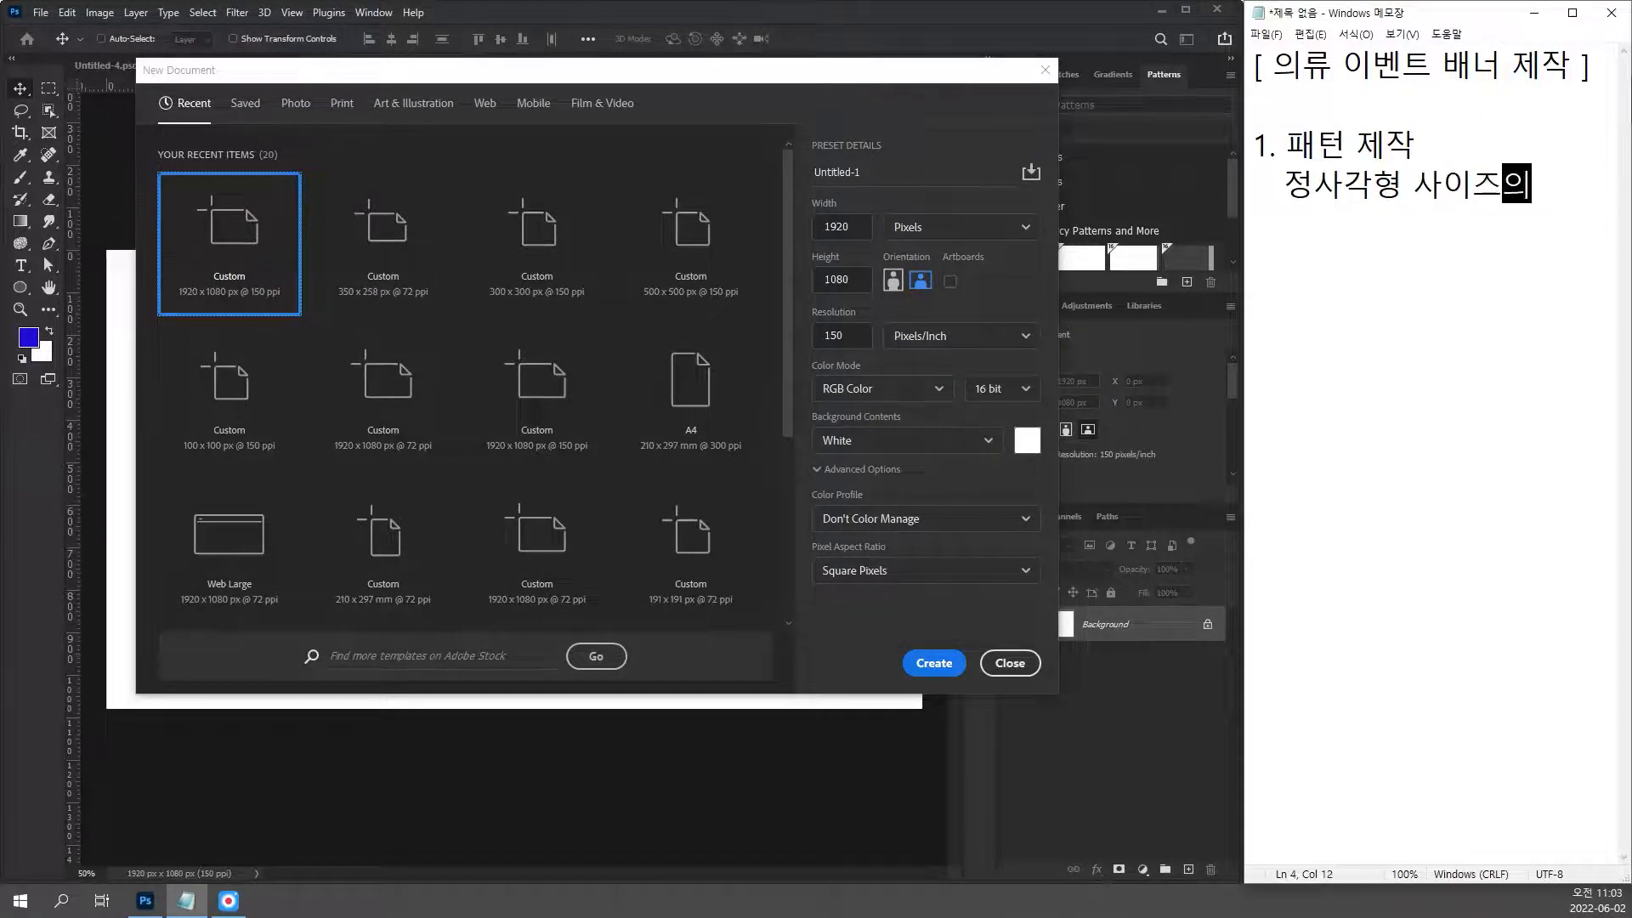
key(BackSpace)
key(BackSpace)
key(BackSpace)
text(파)
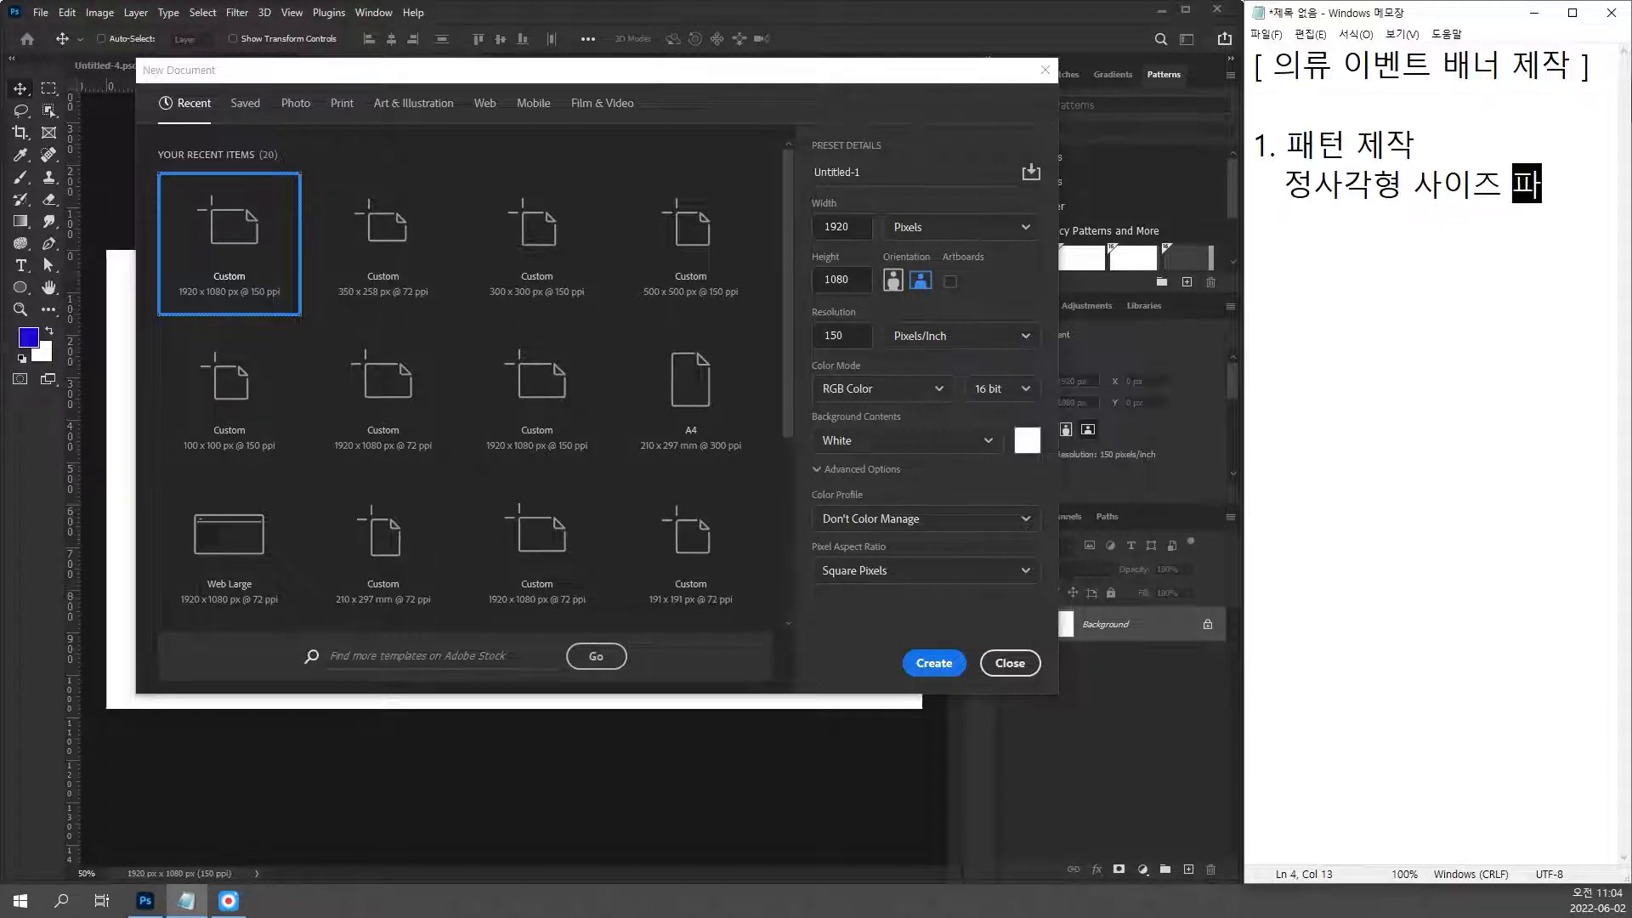
text(일 만드ㄹ기)
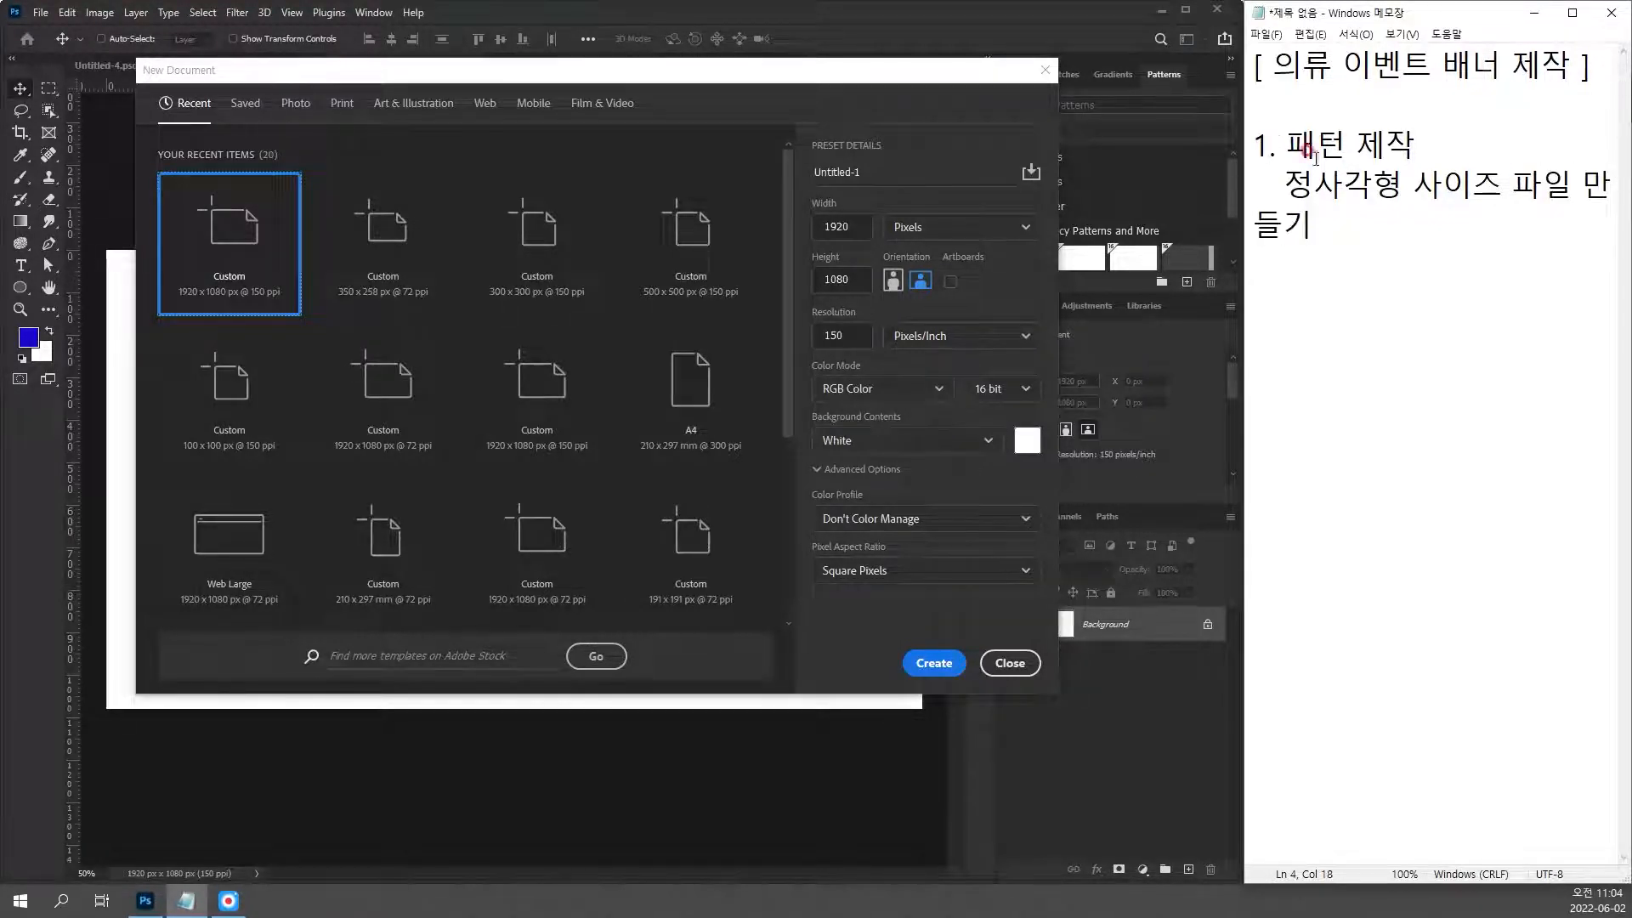
drag(1240, 290, 1180, 290)
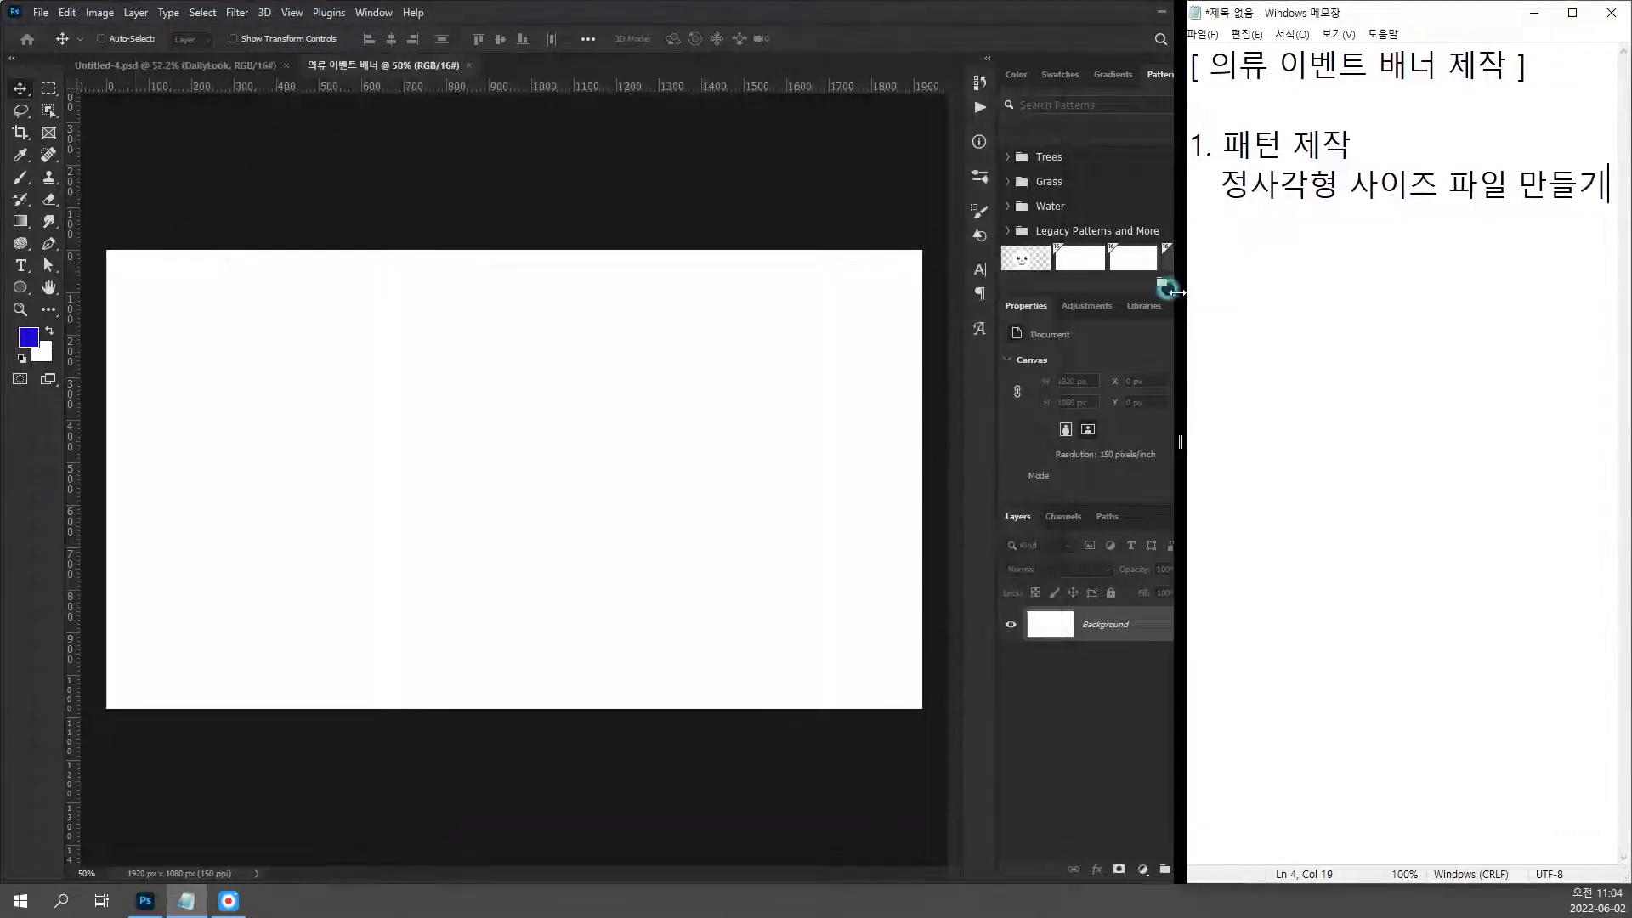
Step: Return to Photoshop and create a document named "땡땡이 패턴" from the recent 300 x 300 px, 150 ppi preset
click(863, 663)
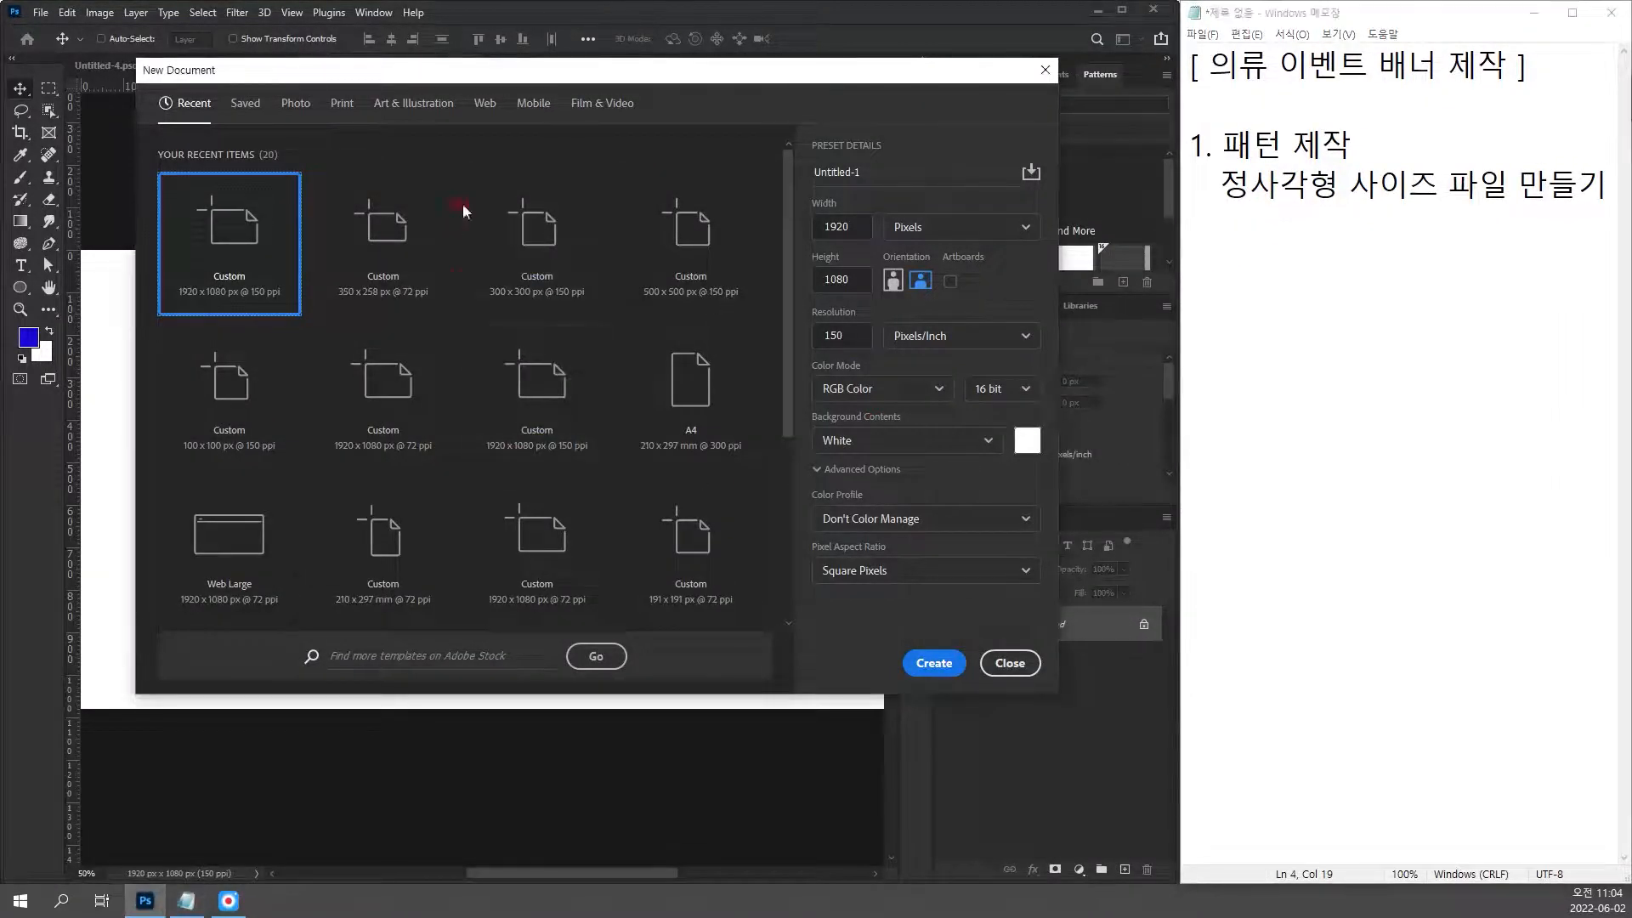
click(571, 271)
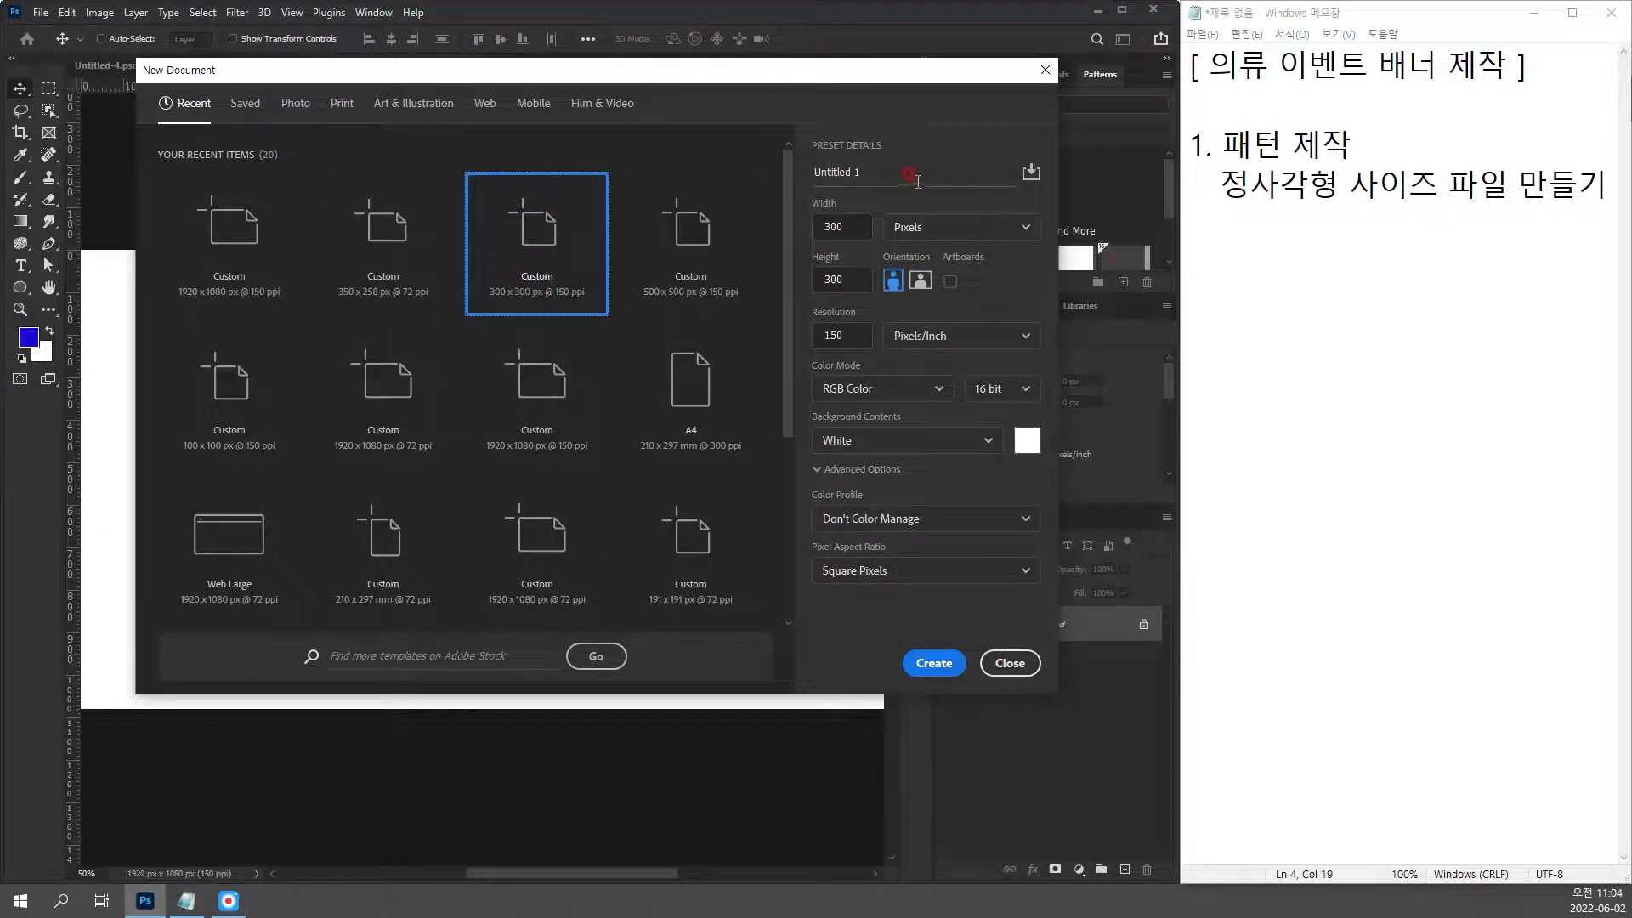
double_click(817, 172)
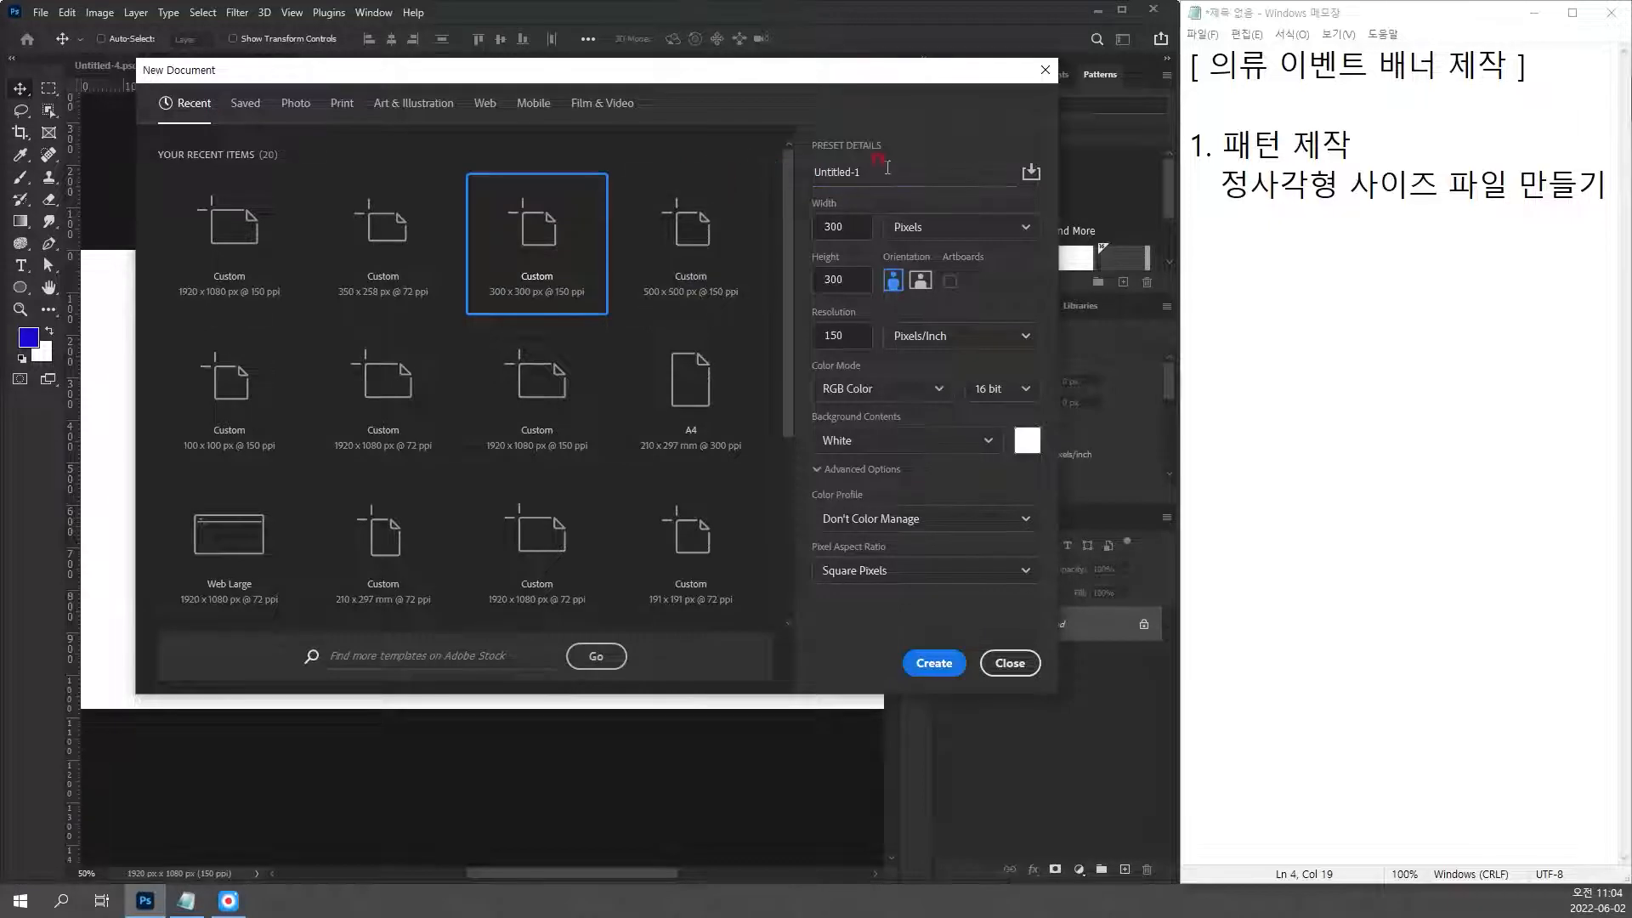
text(땡)
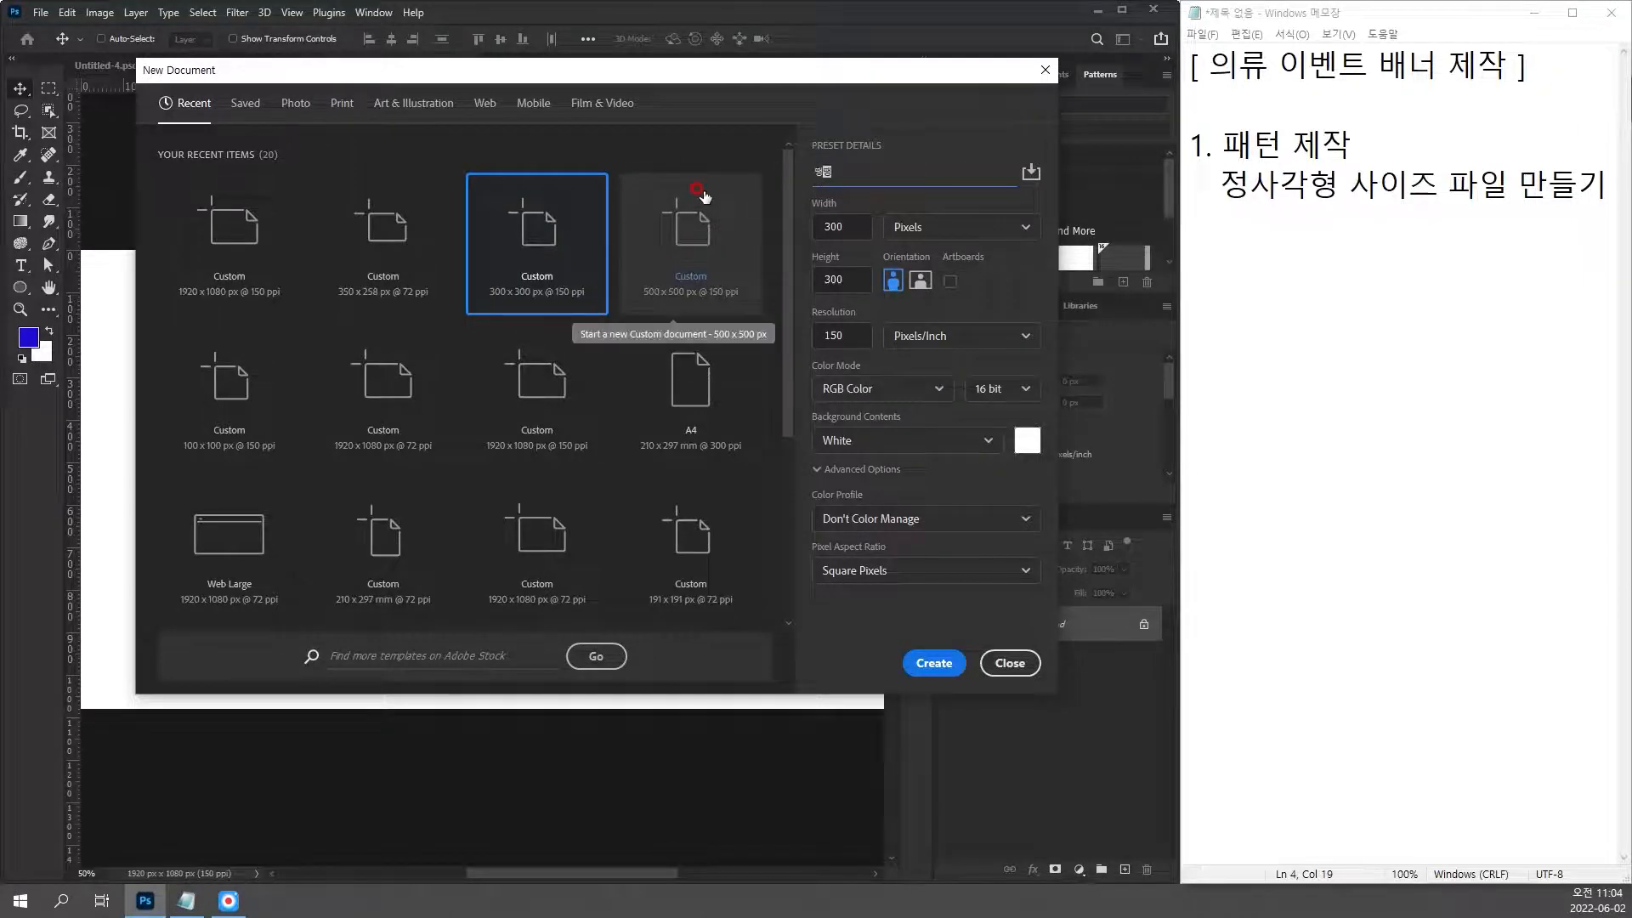
text(땡이 패턴)
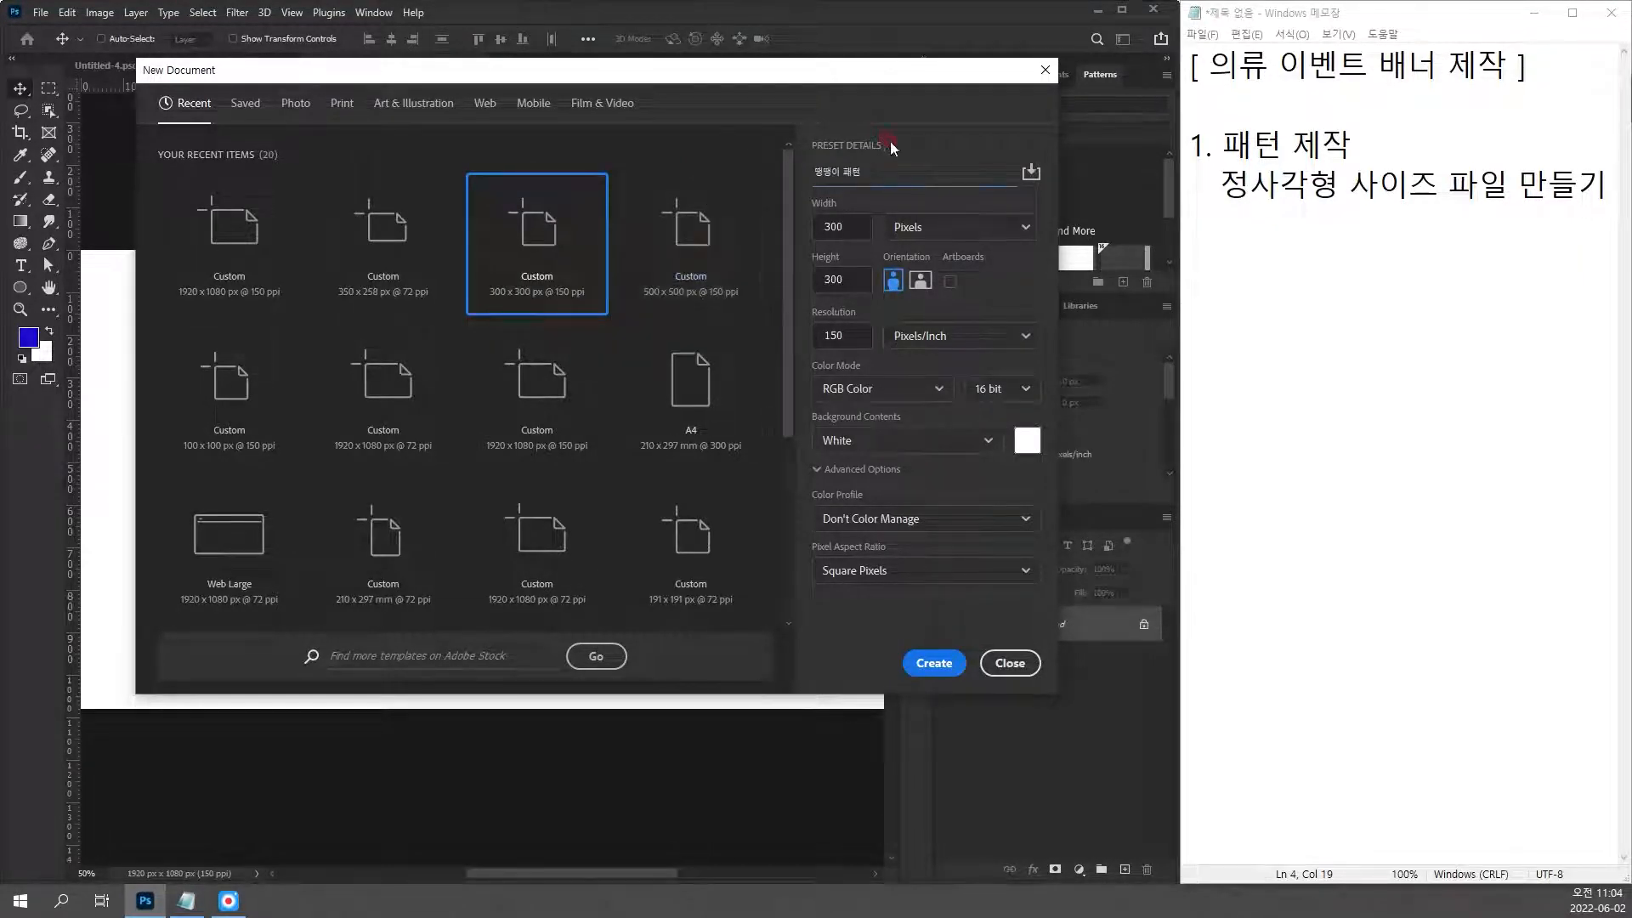
double_click(880, 165)
click(886, 166)
click(932, 660)
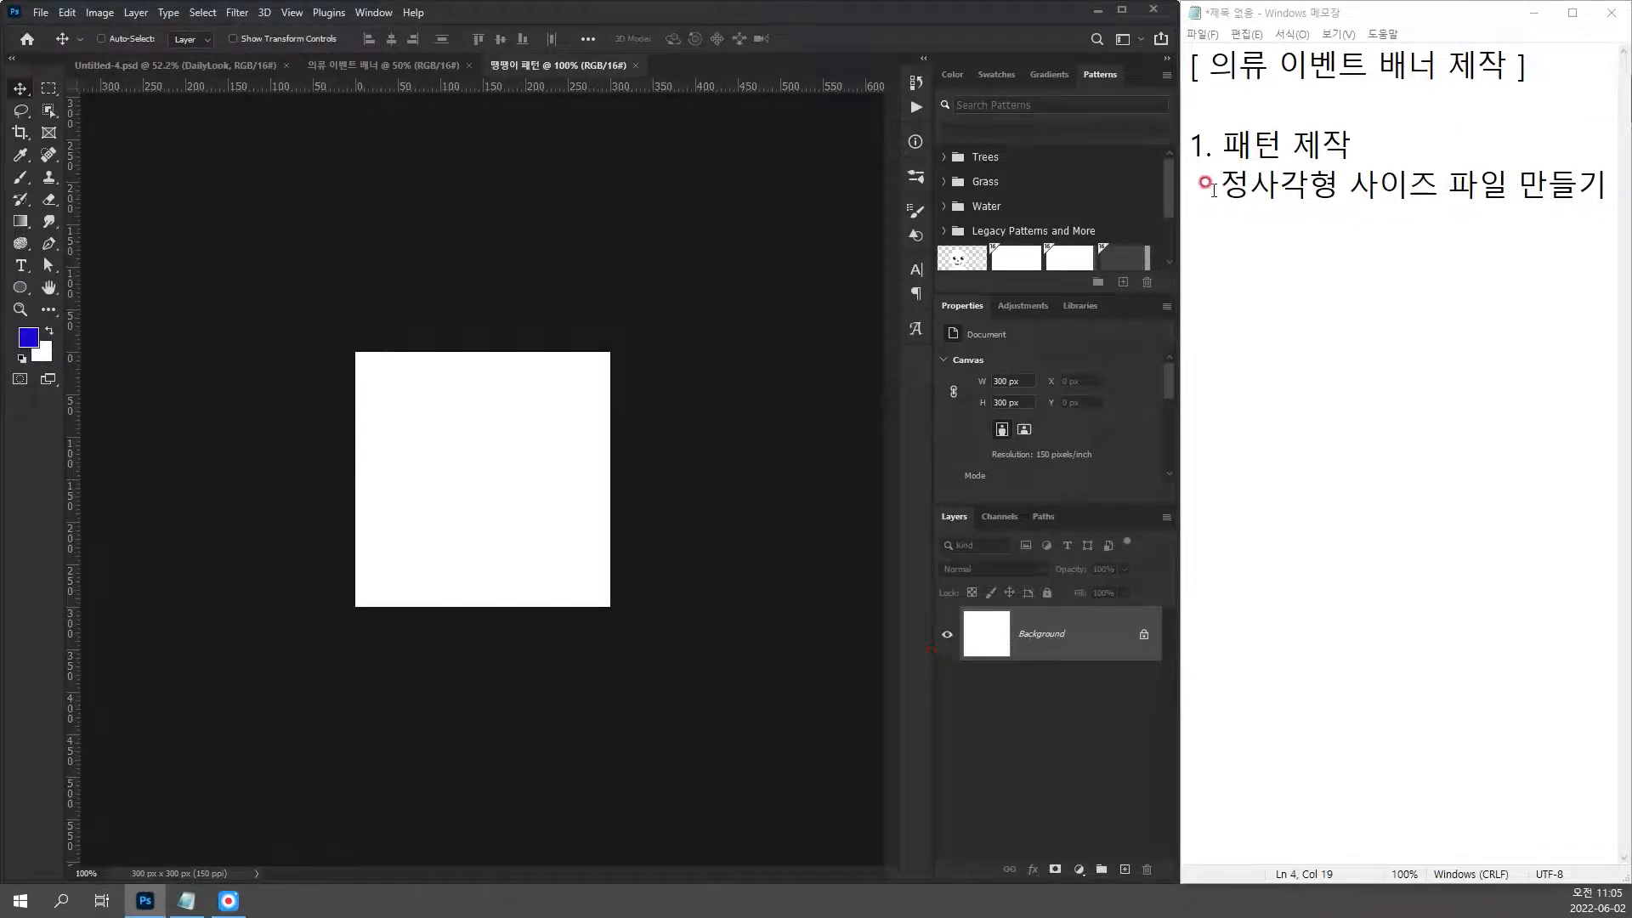
Step: Add the line "원형 툴(U)" below the square-file line in the Notepad notes, without spaces around the parentheses
click(1231, 236)
click(1601, 182)
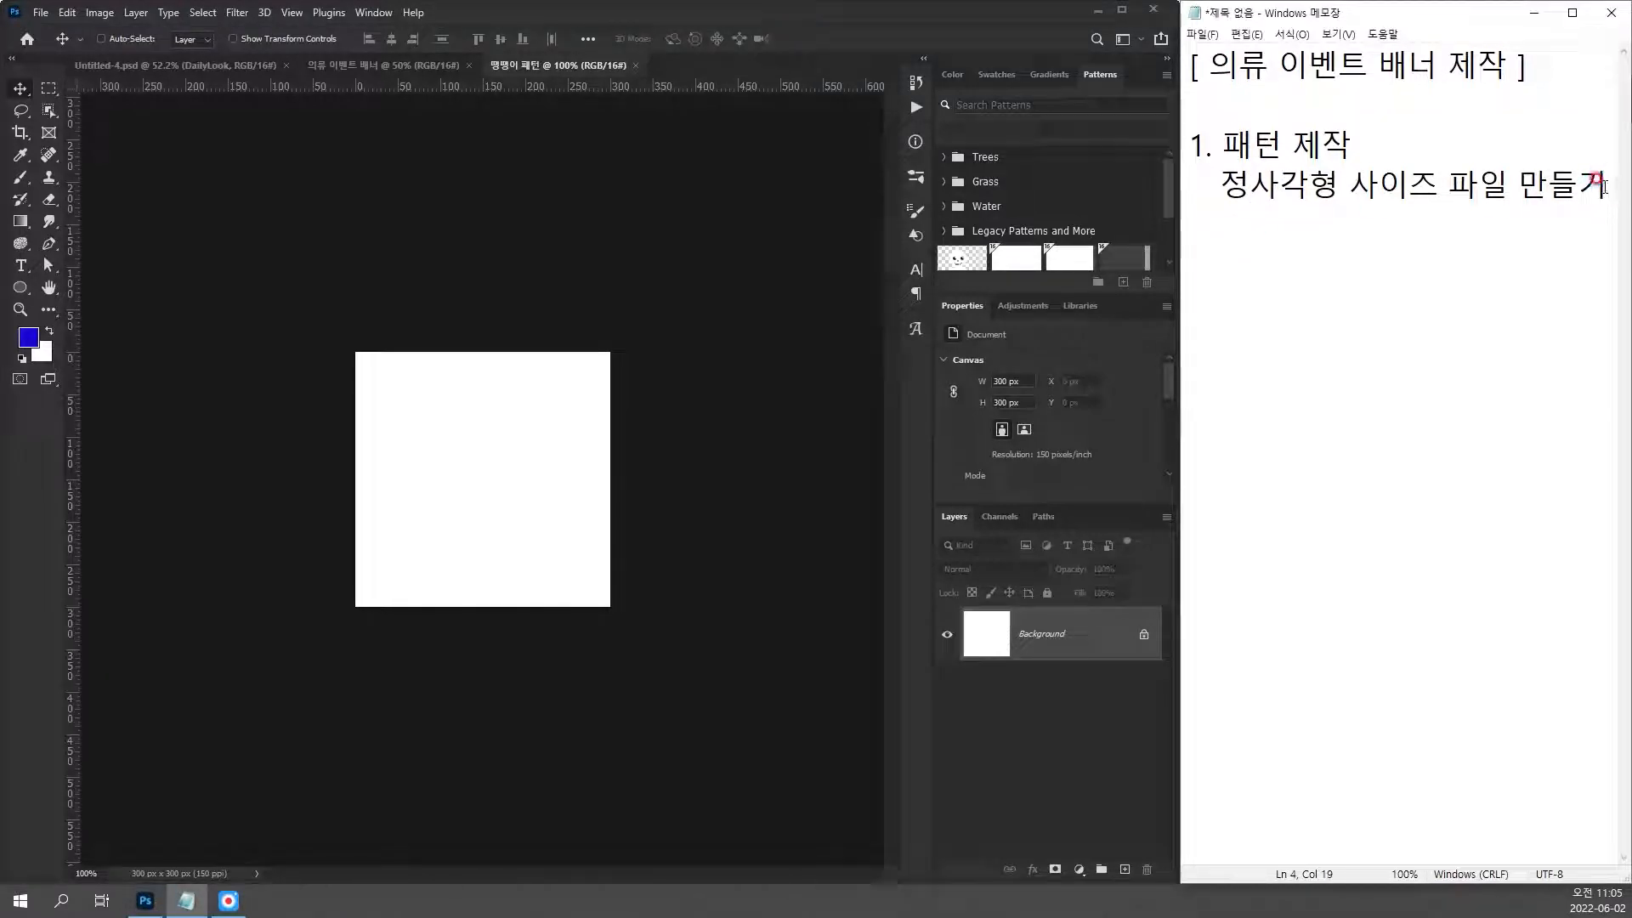
key(Return)
text(우원)
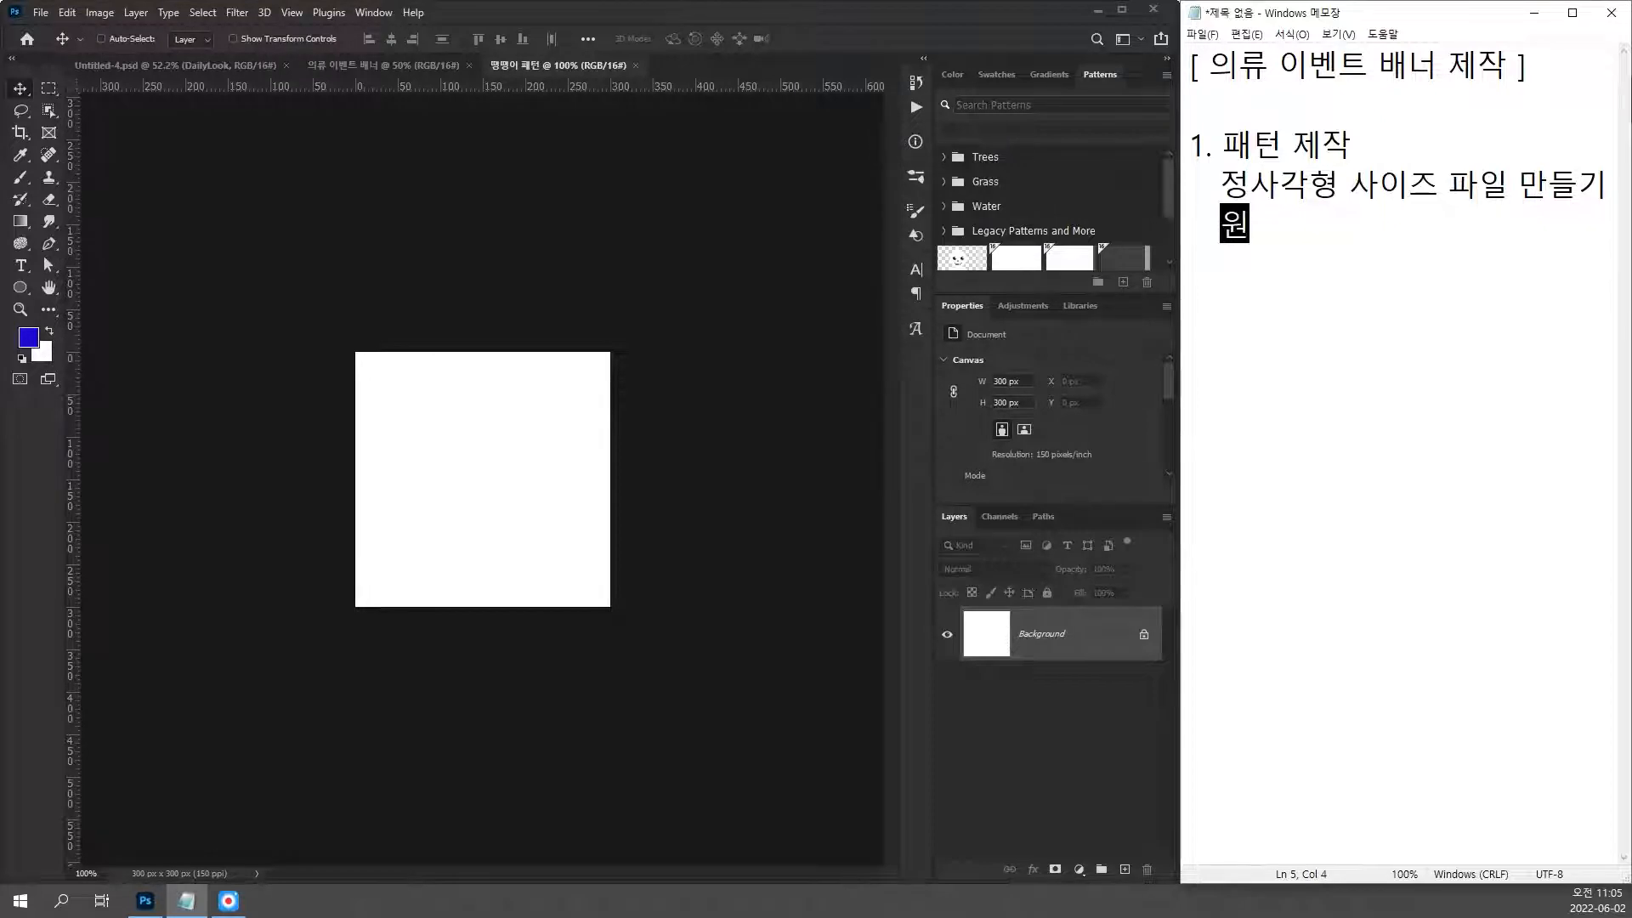
text(형 툴 ( U)
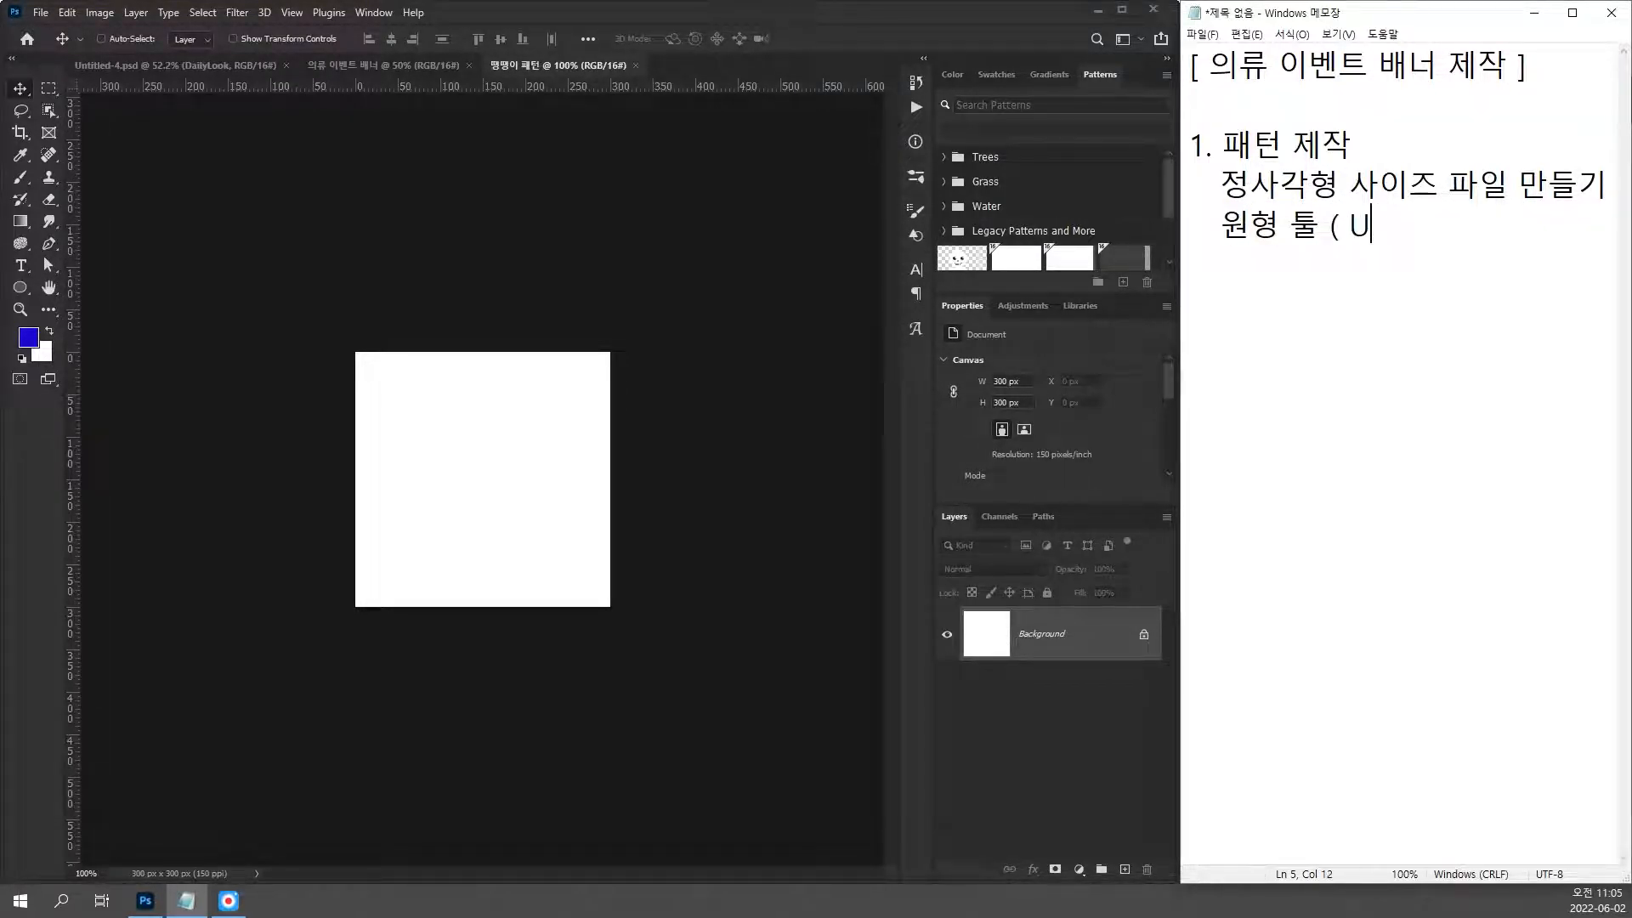
text())
key(Left)
key(Left)
key(BackSpace)
key(Left)
key(BackSpace)
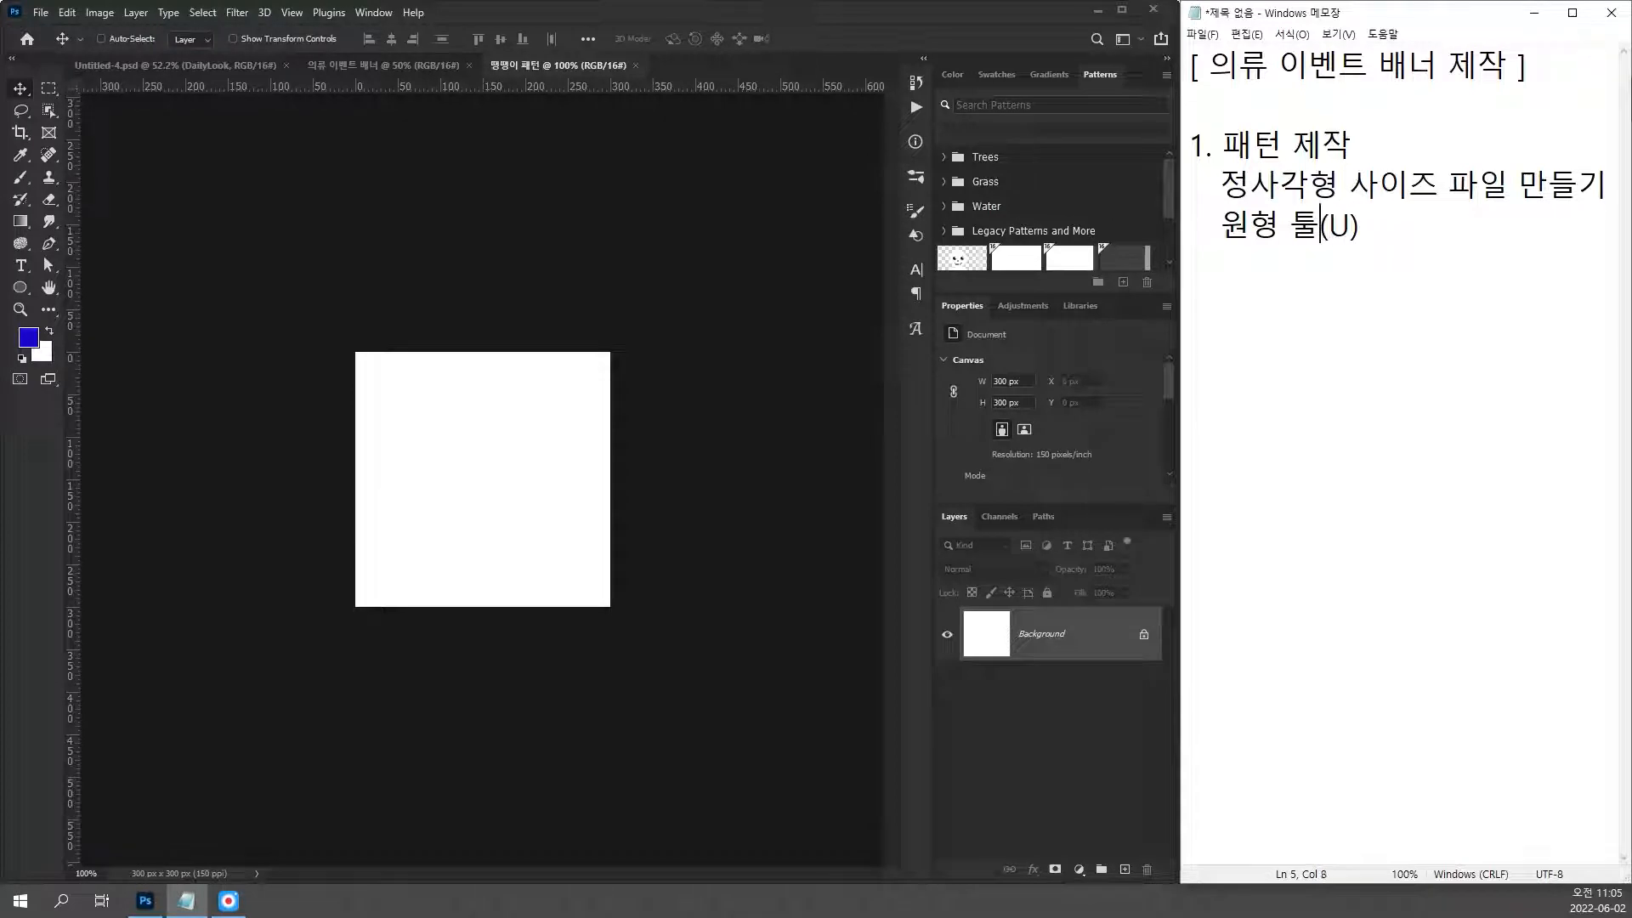
Step: Switch to Photoshop and activate the Ellipse tool in the "땡땡이 패턴" document
click(459, 303)
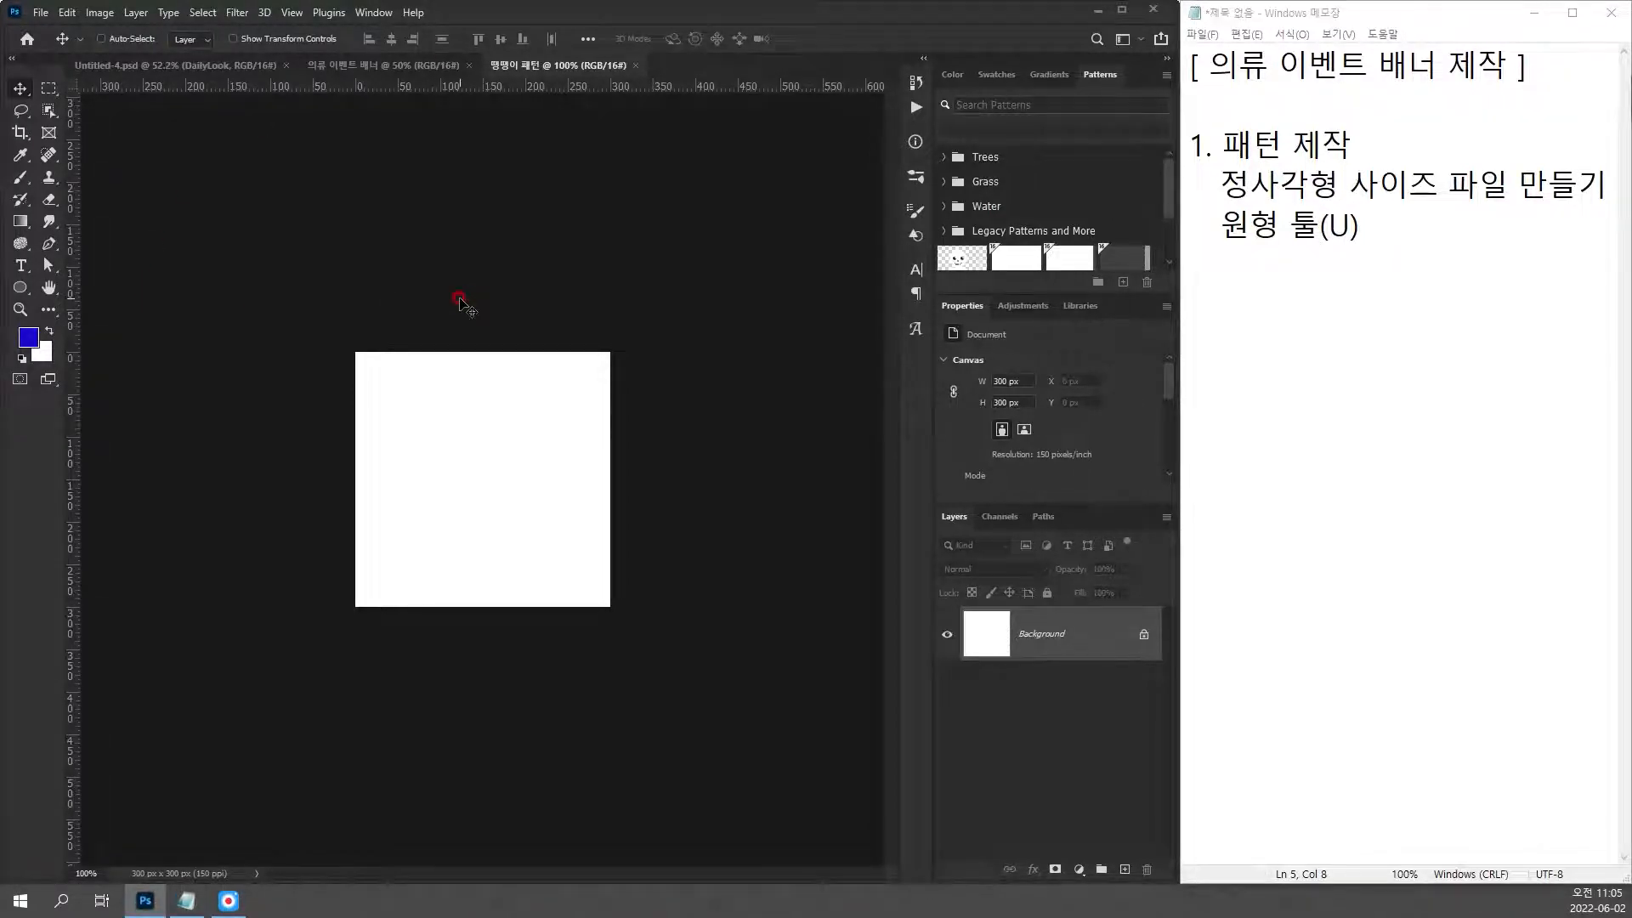
key(u)
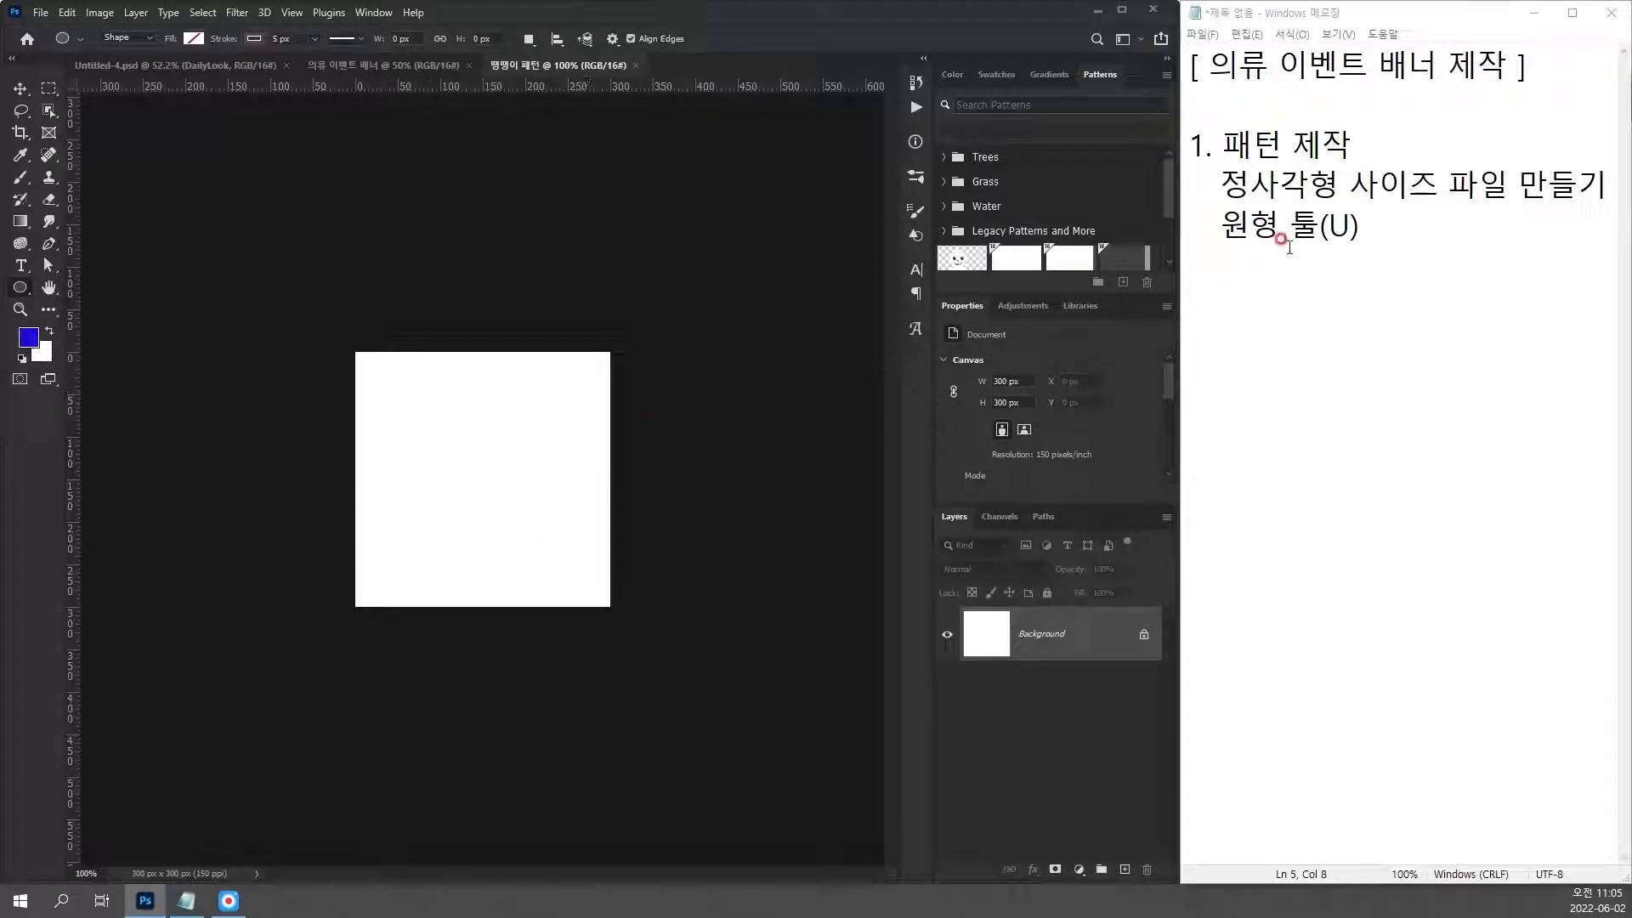
Step: Extend the "원형 툴(U)" line in the Notepad notes with "을 화면 클릭"
click(1372, 218)
text(dmf)
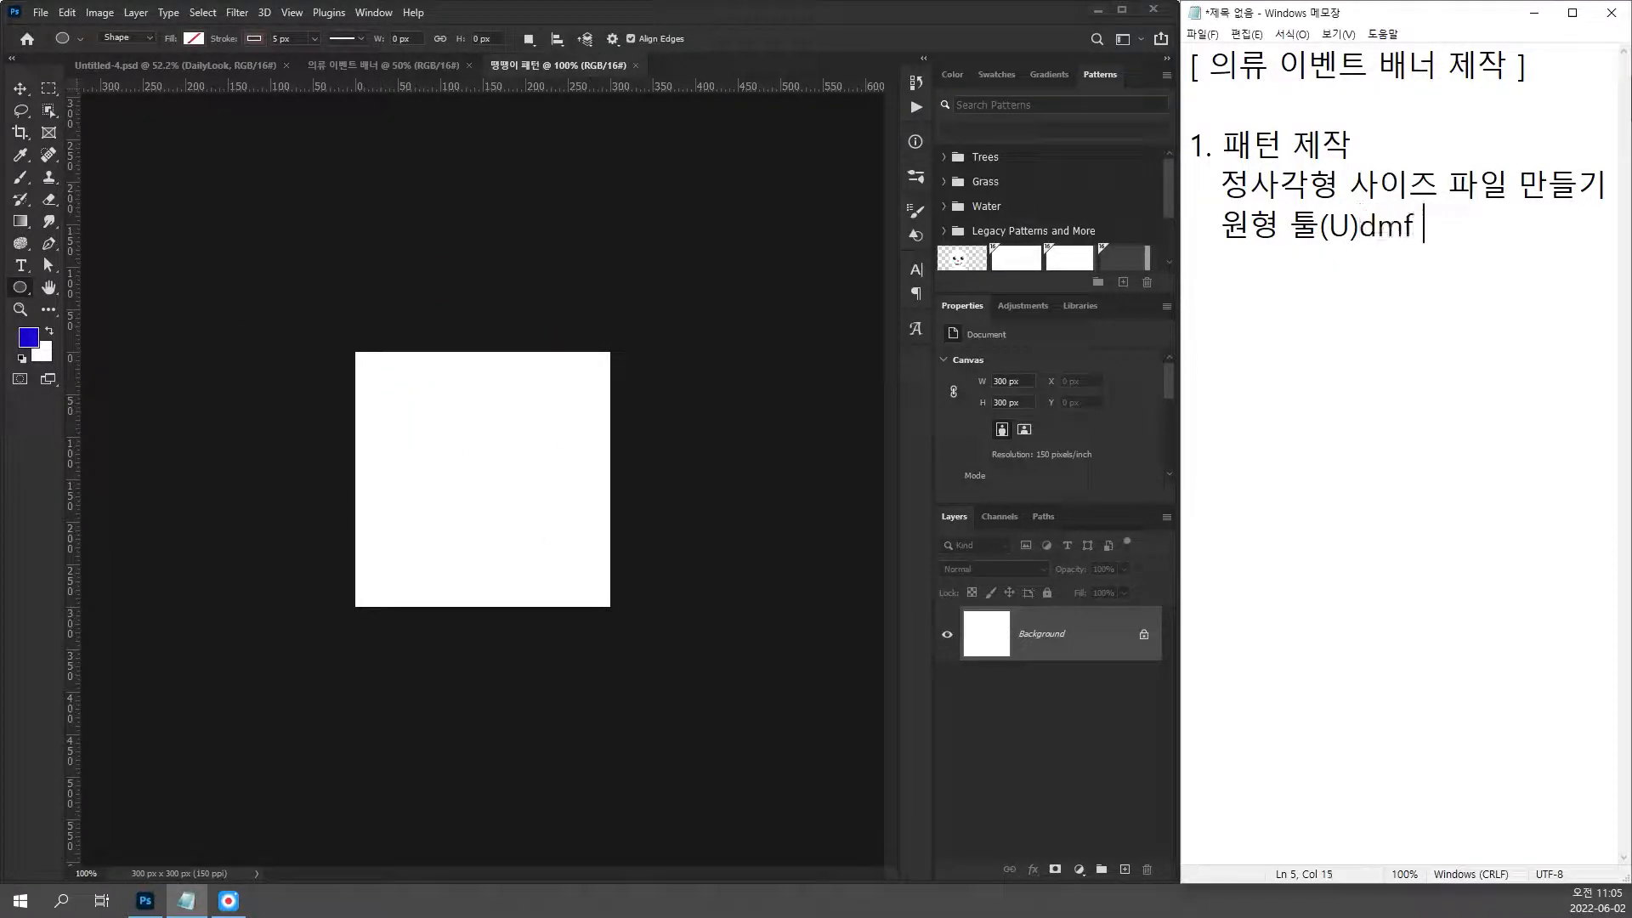
key(BackSpace)
key(BackSpace)
key(BackSpace)
key(Hangul)
text(을 )
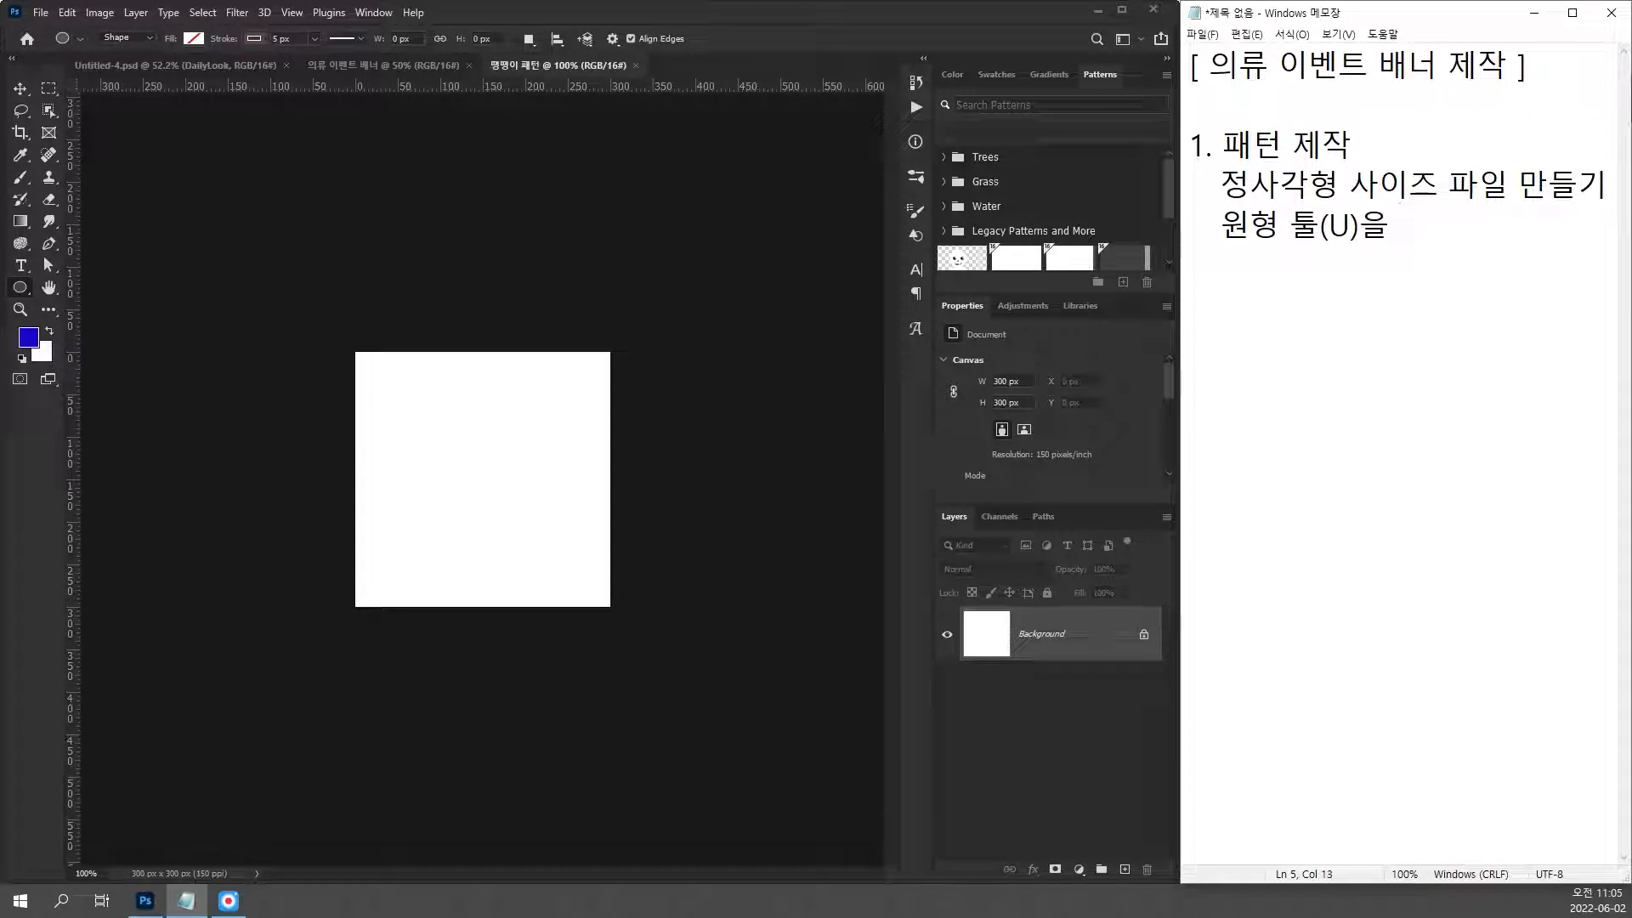
text(화면 크ㄹ릭)
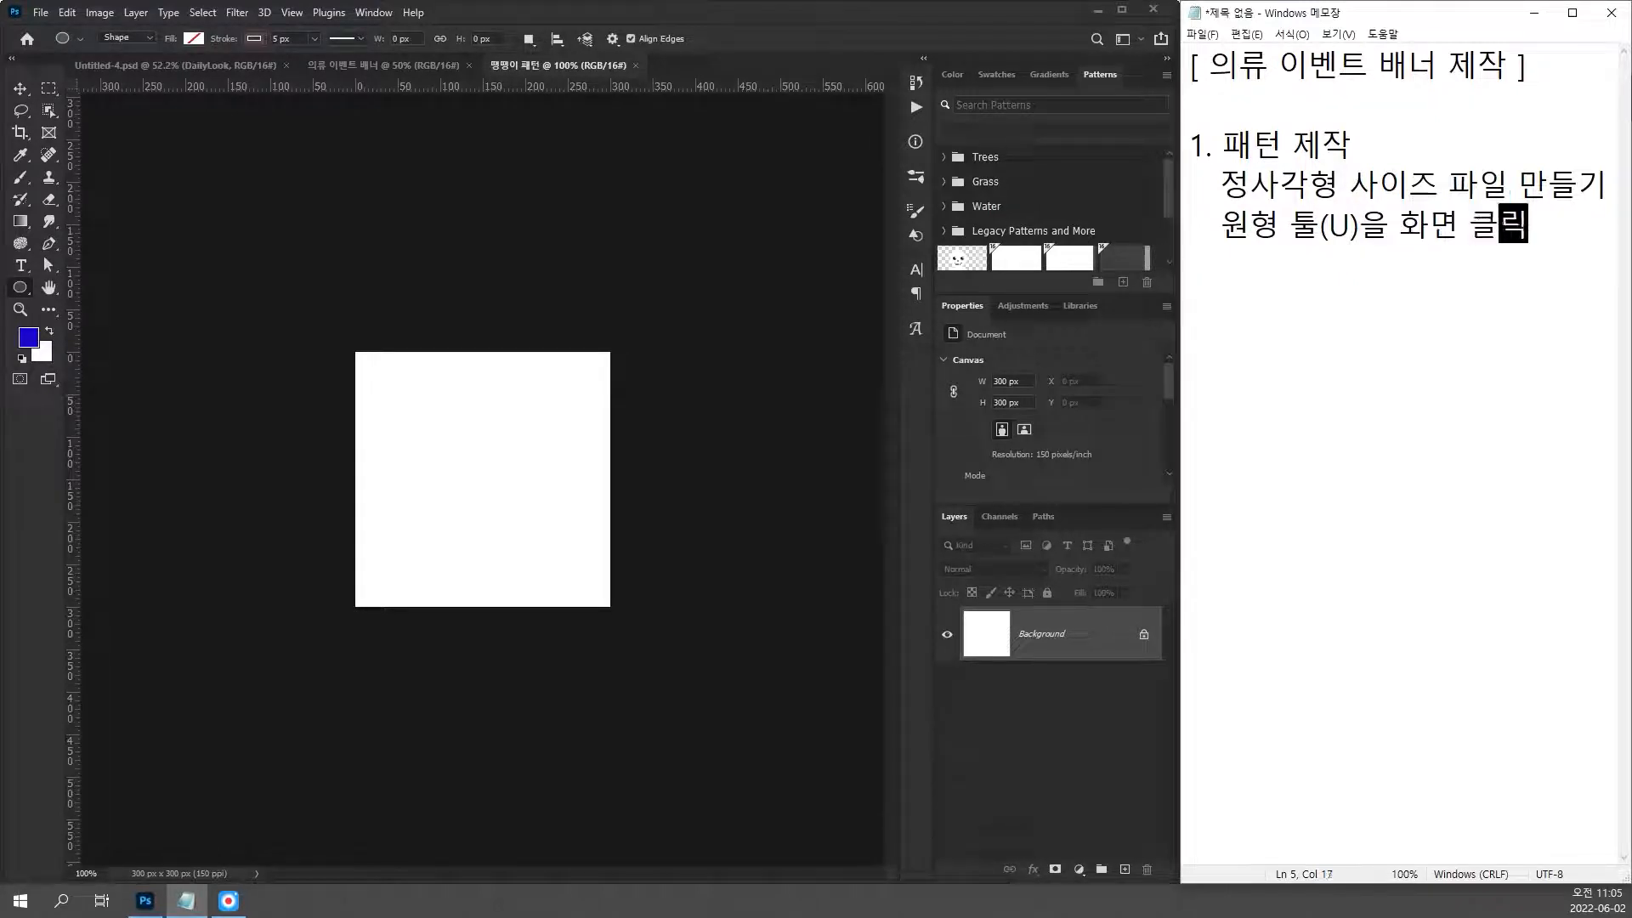
Step: Switch to Photoshop and create a 100 x 100 px ellipse on the "땡땡이 패턴" canvas
click(539, 460)
click(466, 457)
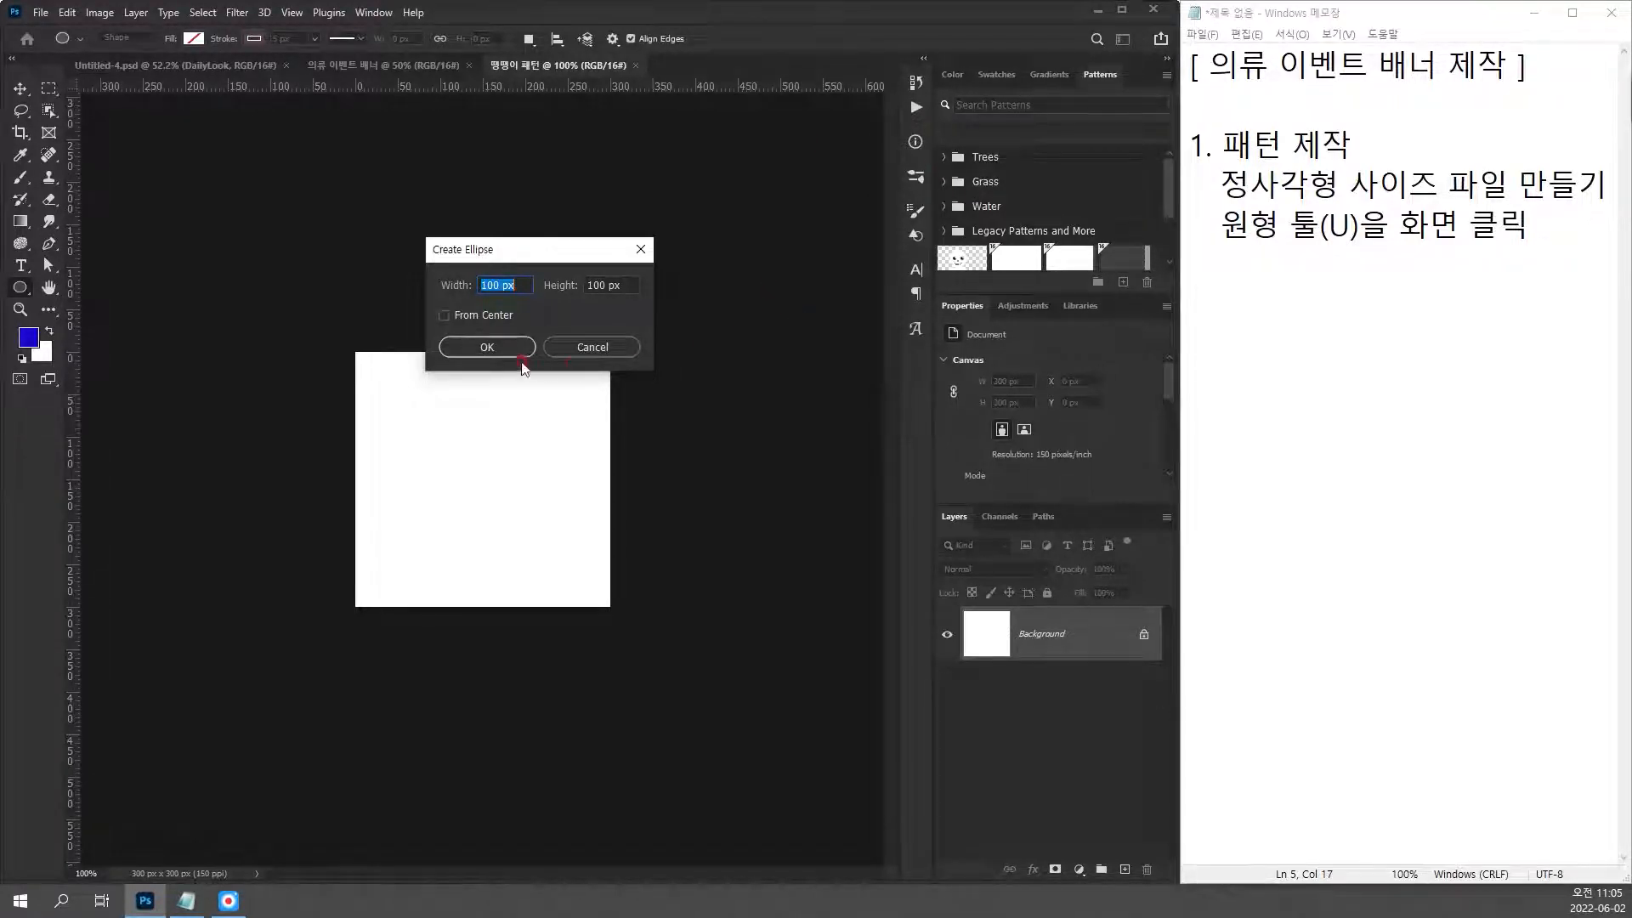
click(491, 348)
Step: Move the circle to the exact centre of the canvas and check its alignment with Free Transform
click(20, 88)
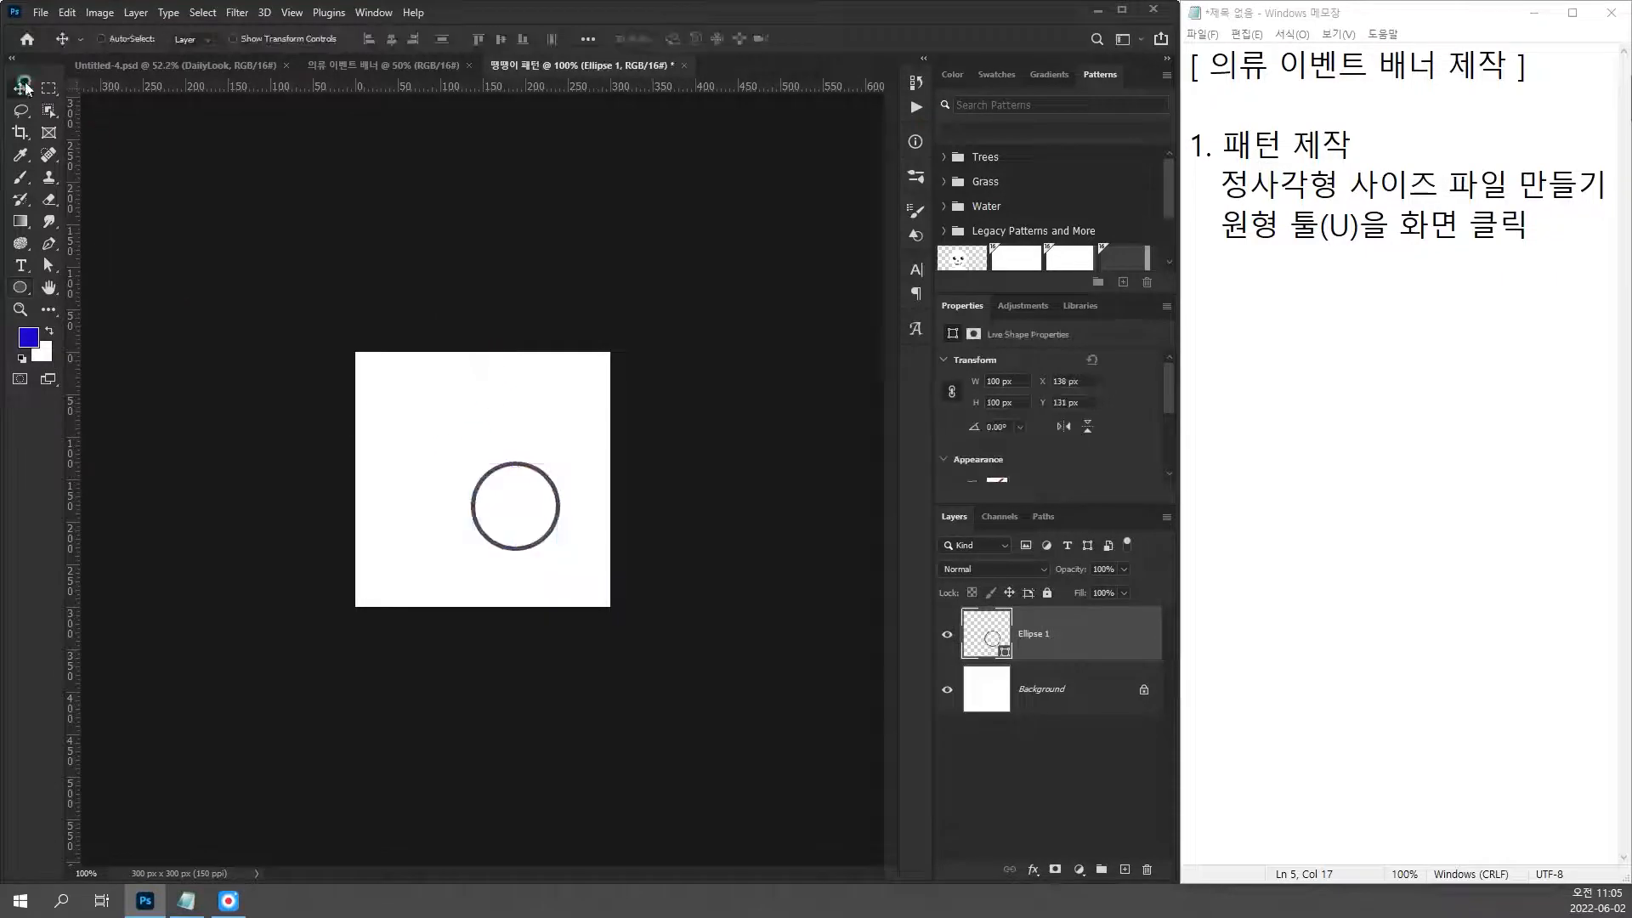
drag(512, 473, 490, 459)
drag(487, 444, 483, 448)
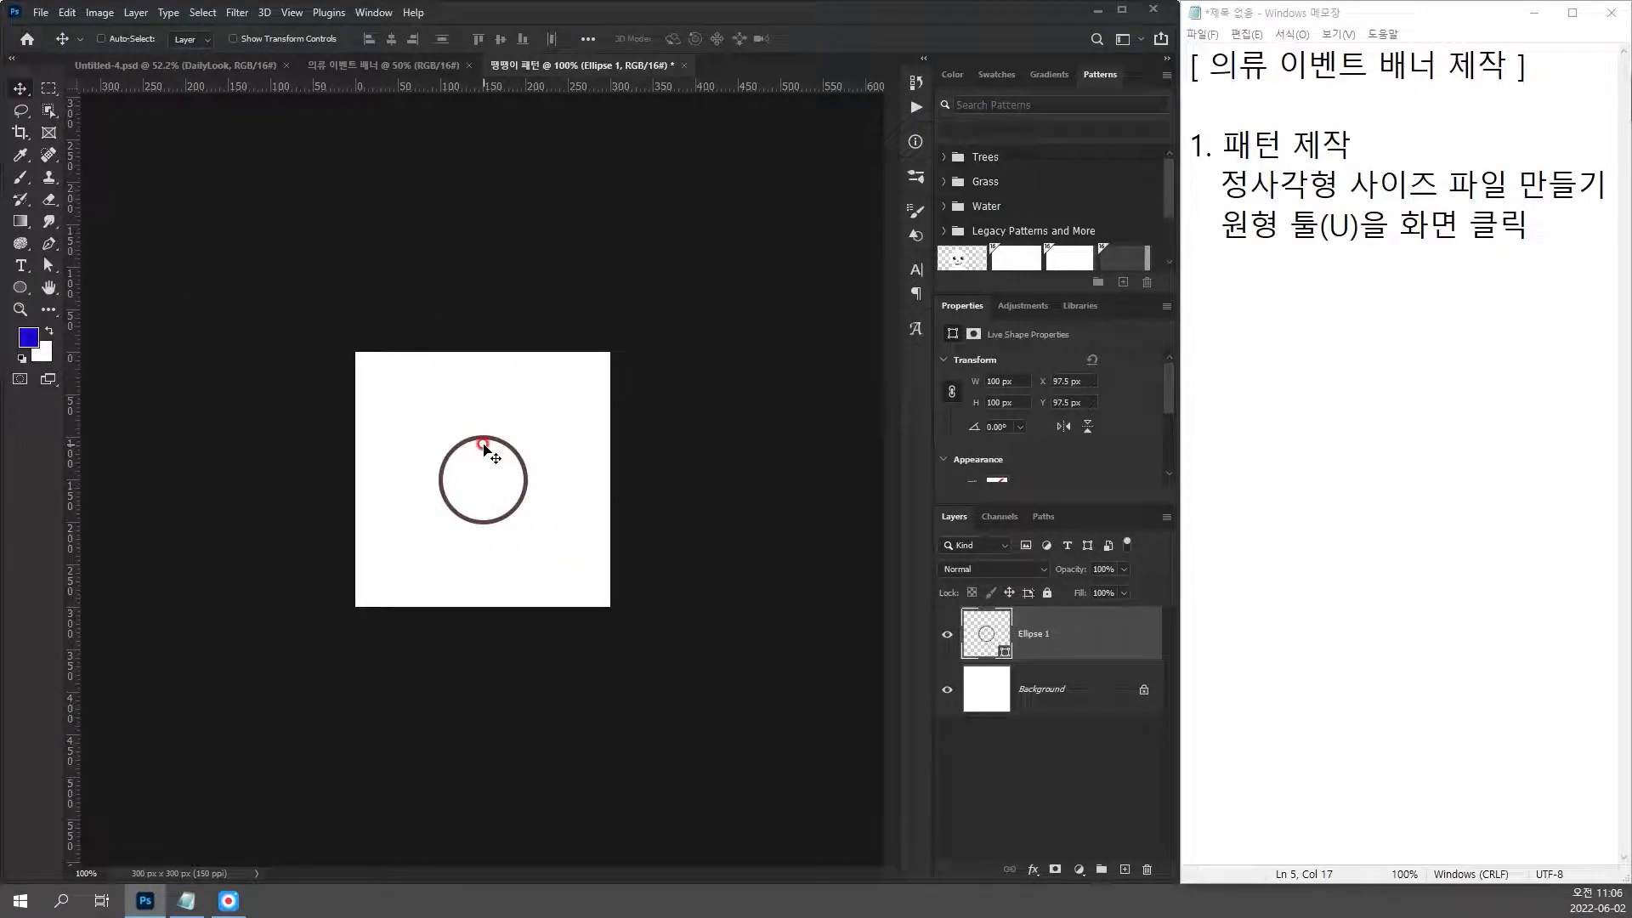
key(ctrl+t)
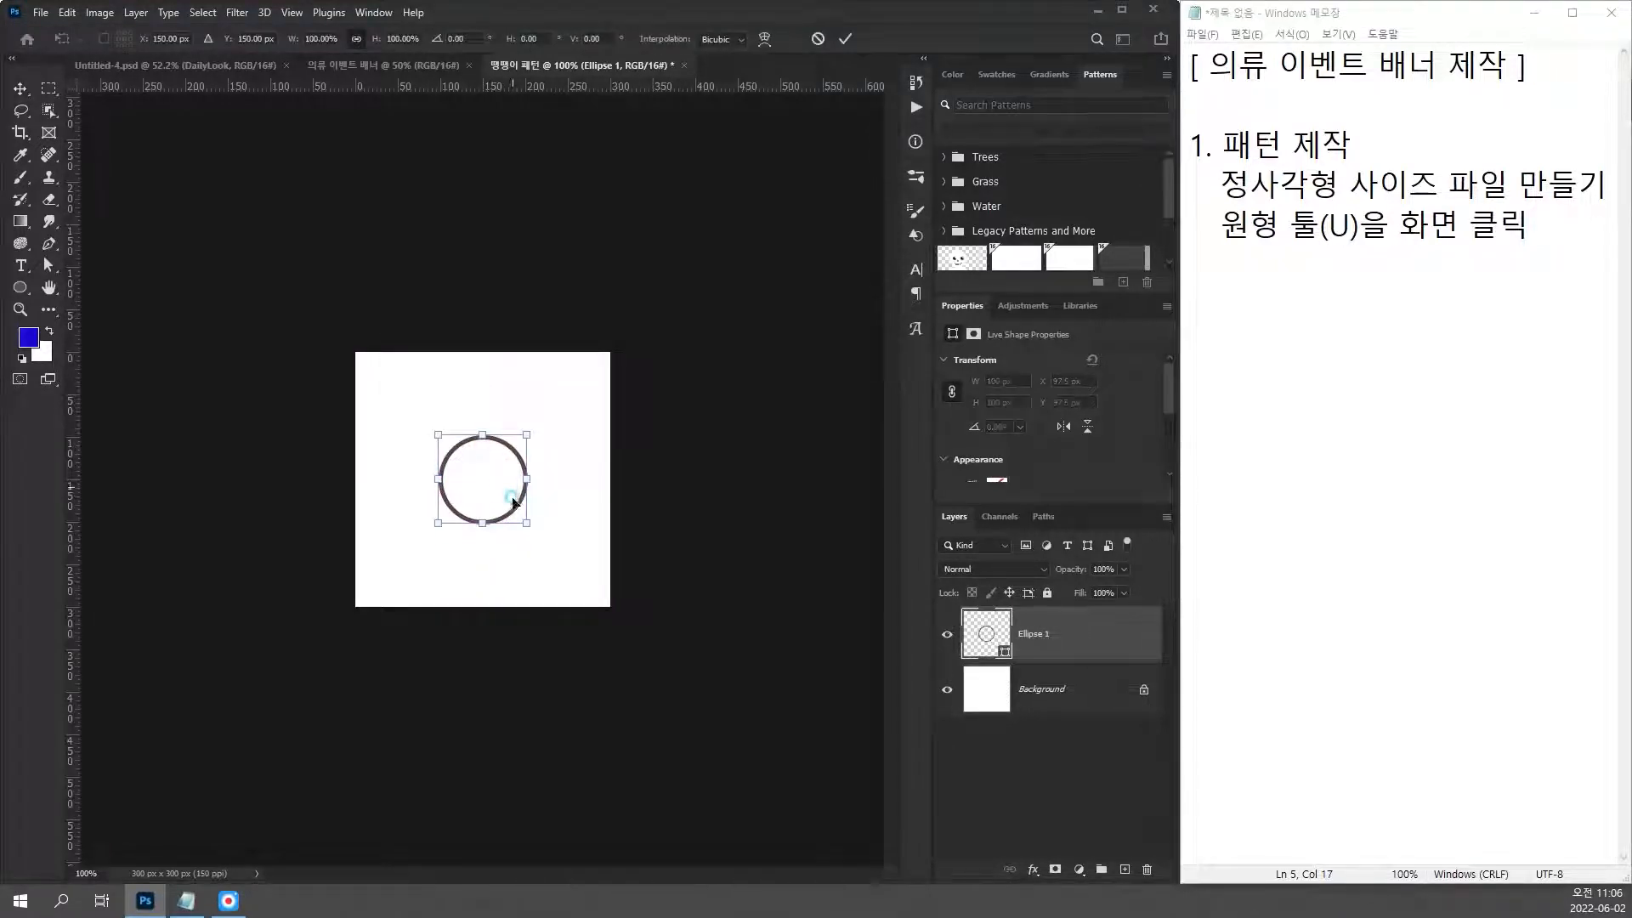
drag(513, 501, 510, 488)
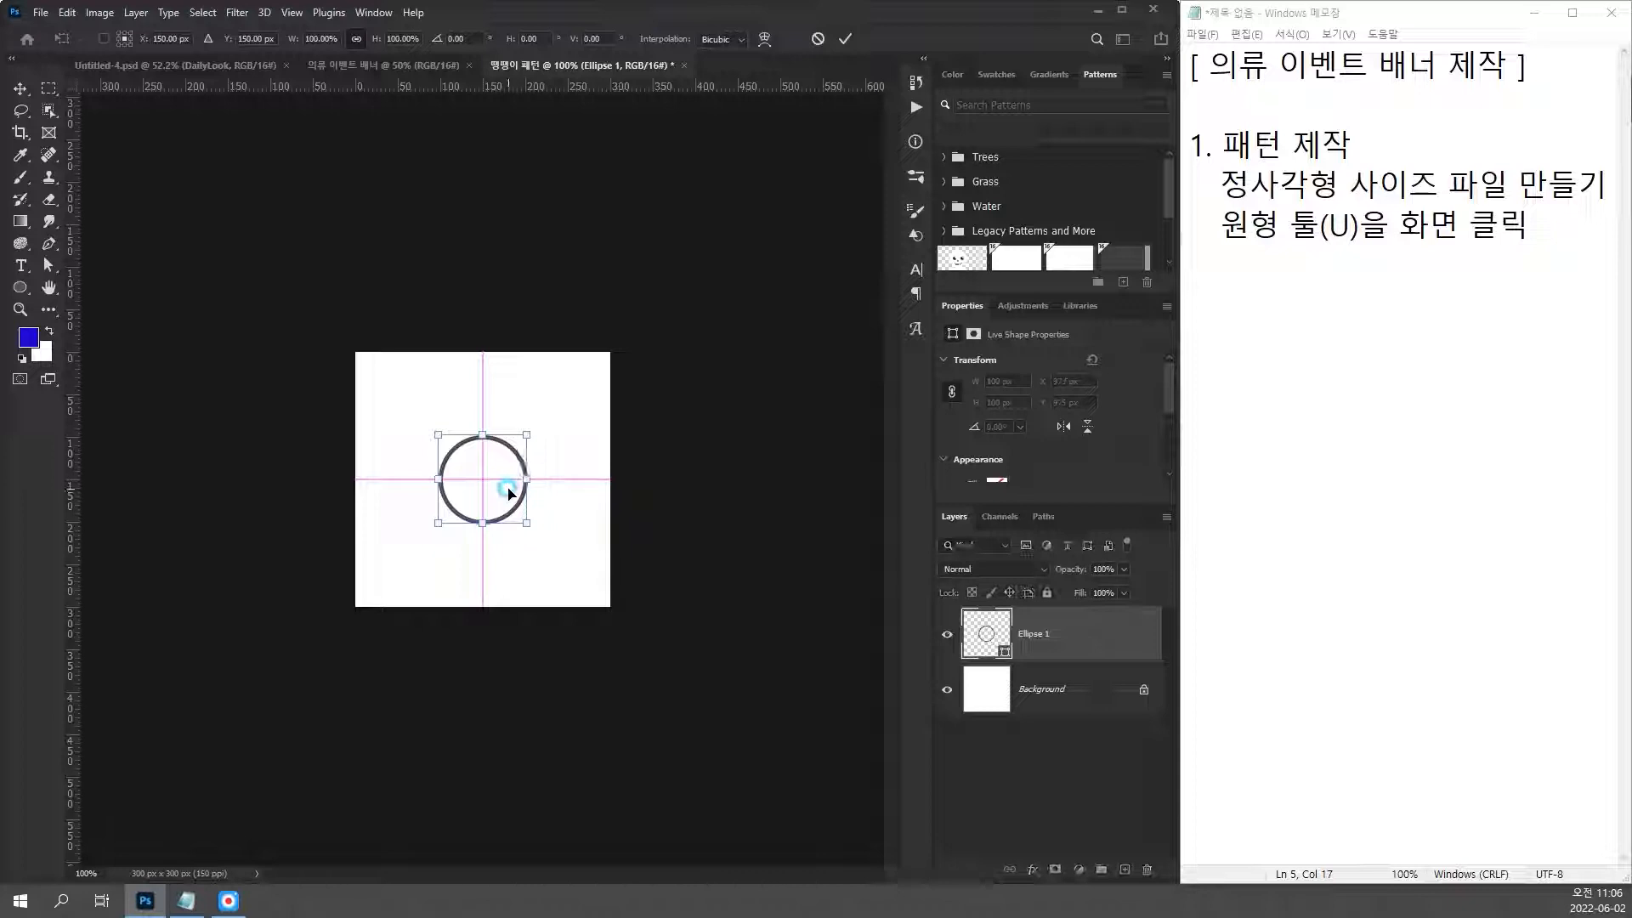
click(425, 455)
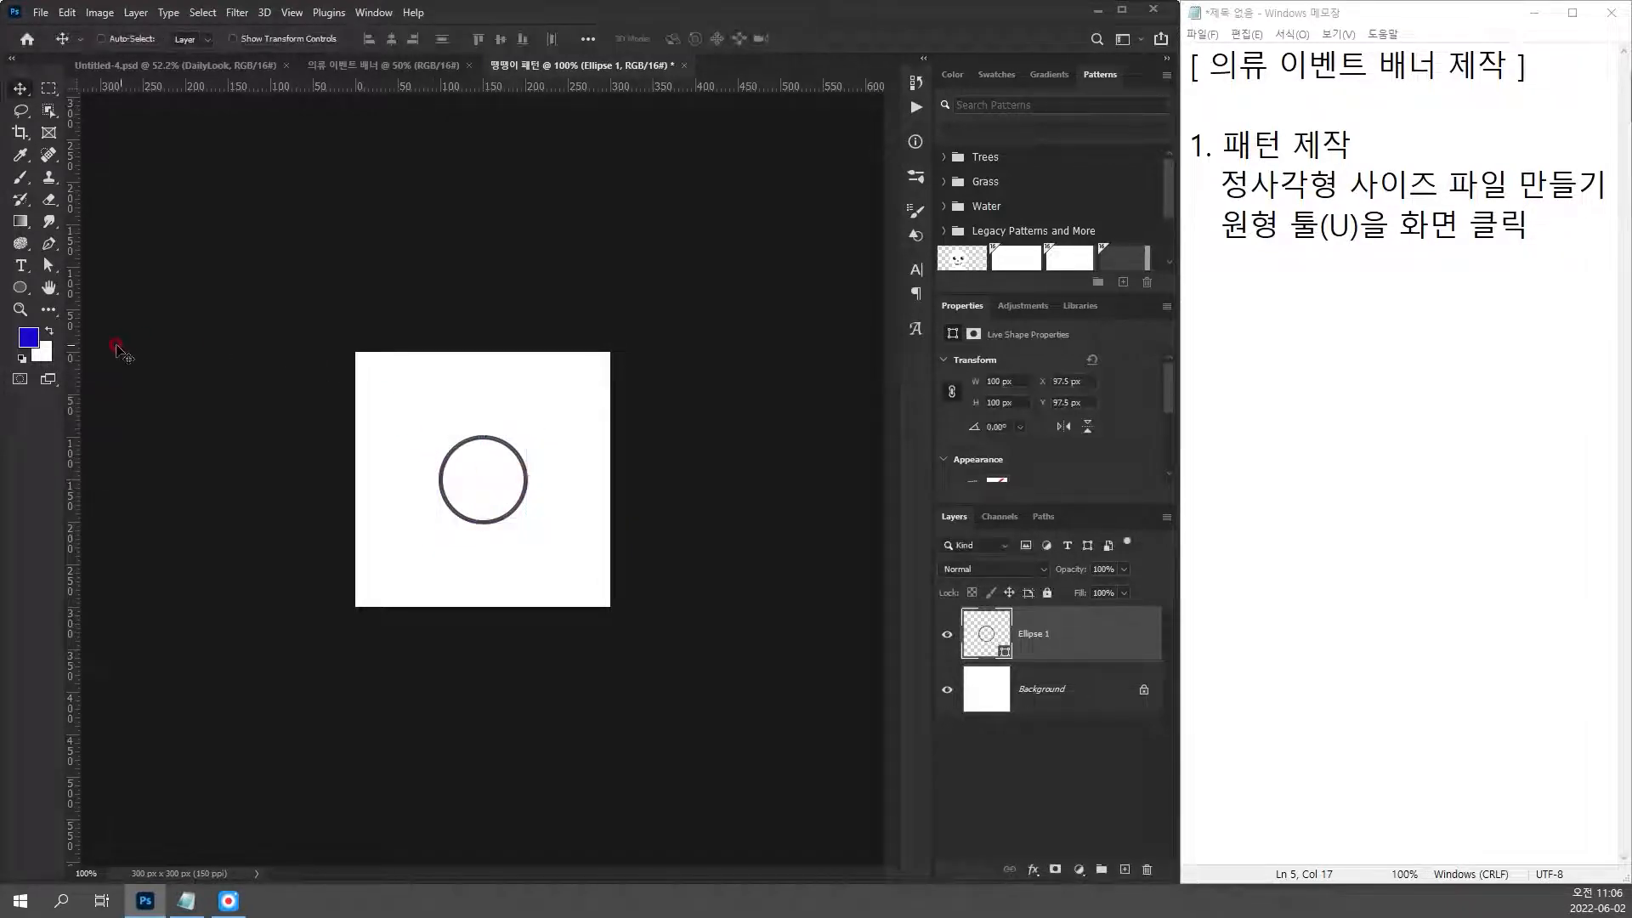
Step: Remove the circle's stroke and fill it with the light turquoise-blue from the recently used colors
click(25, 294)
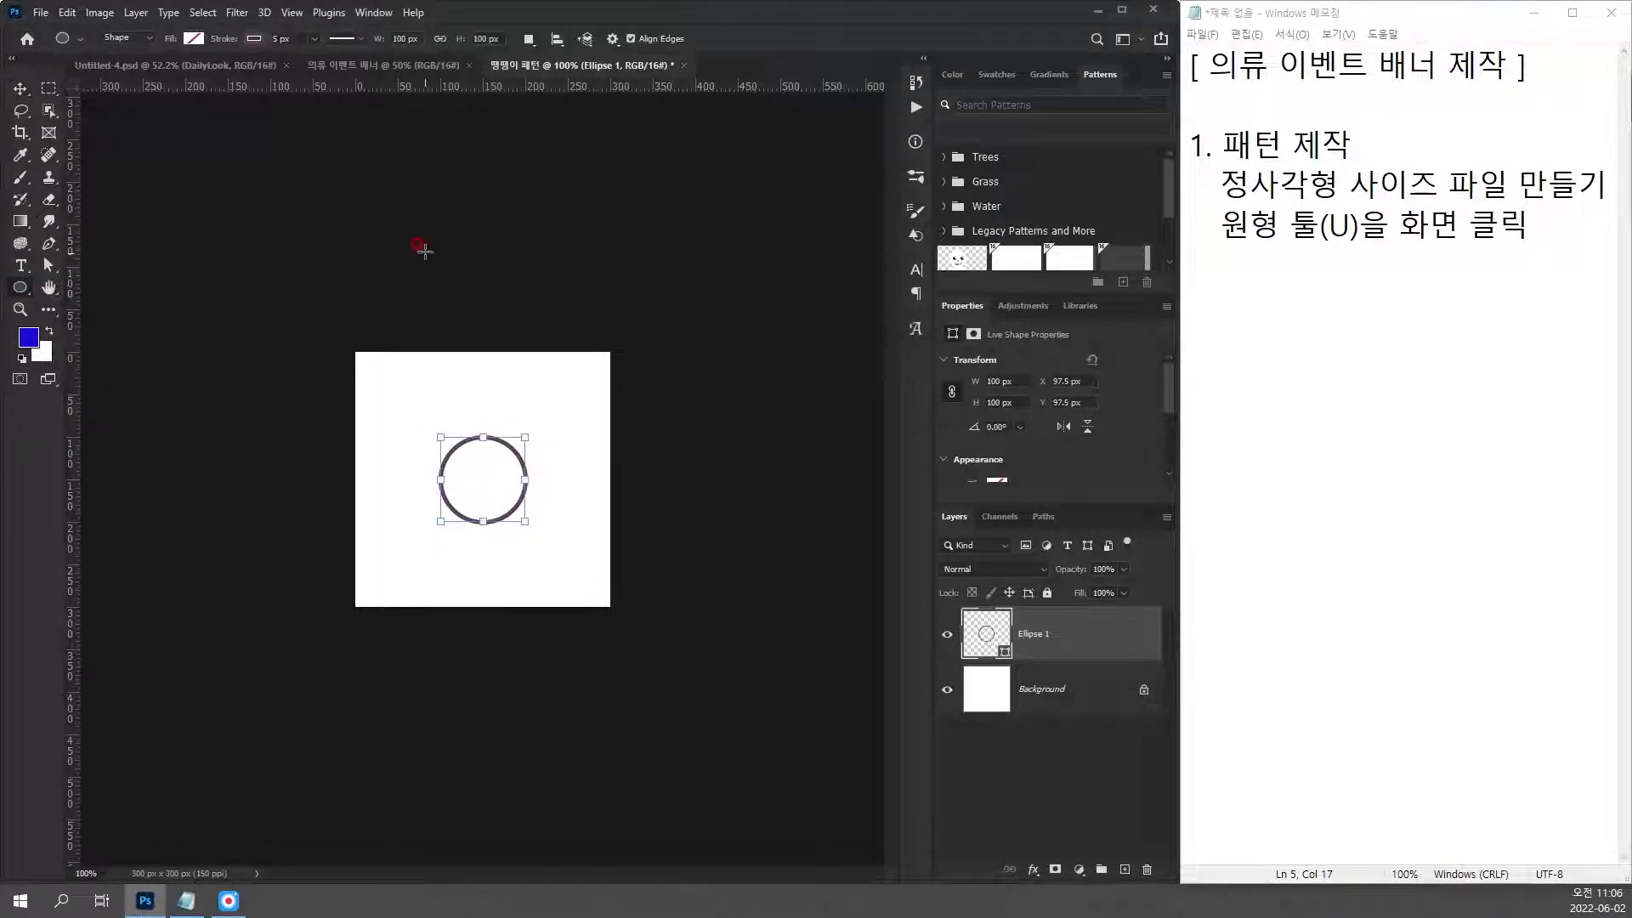
click(253, 38)
click(156, 70)
click(192, 39)
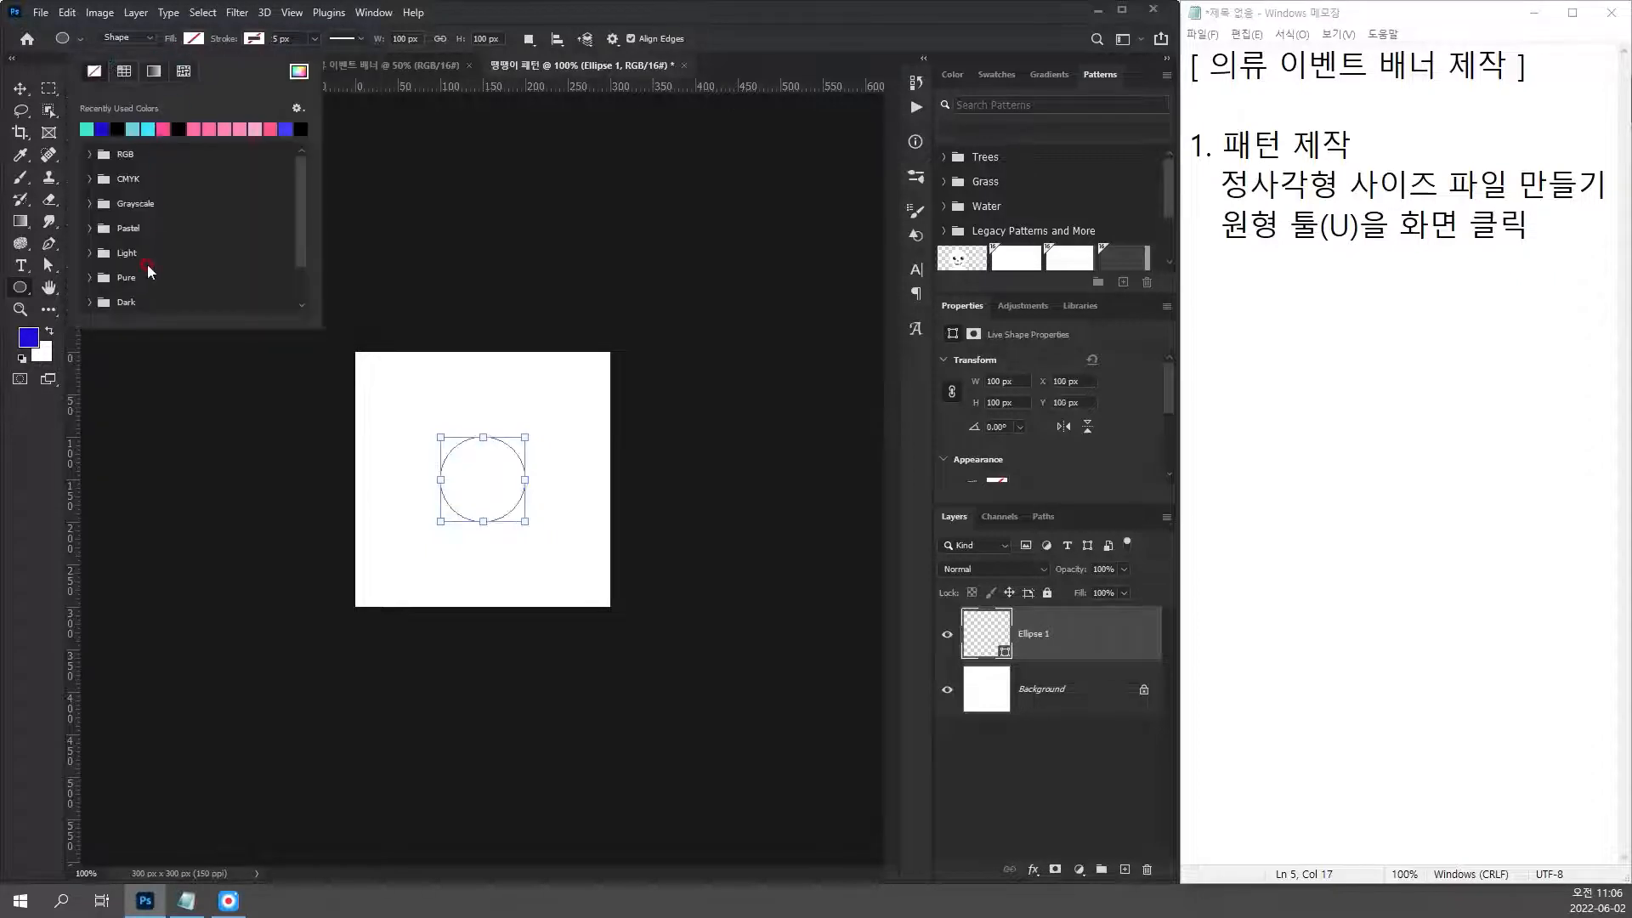
click(148, 129)
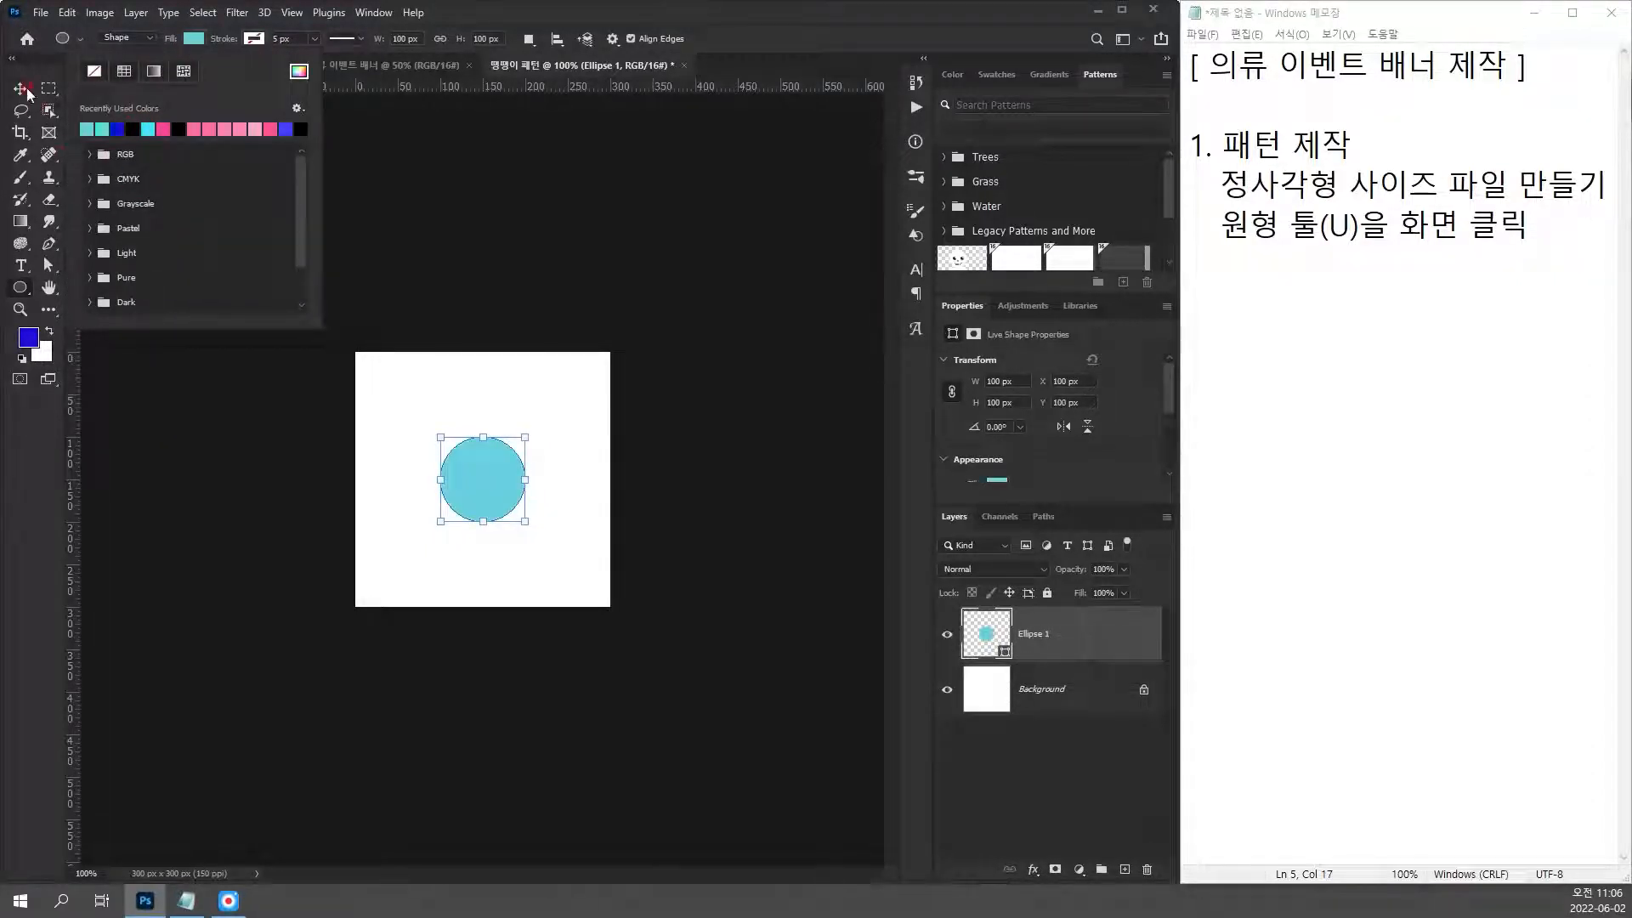
click(21, 89)
click(742, 330)
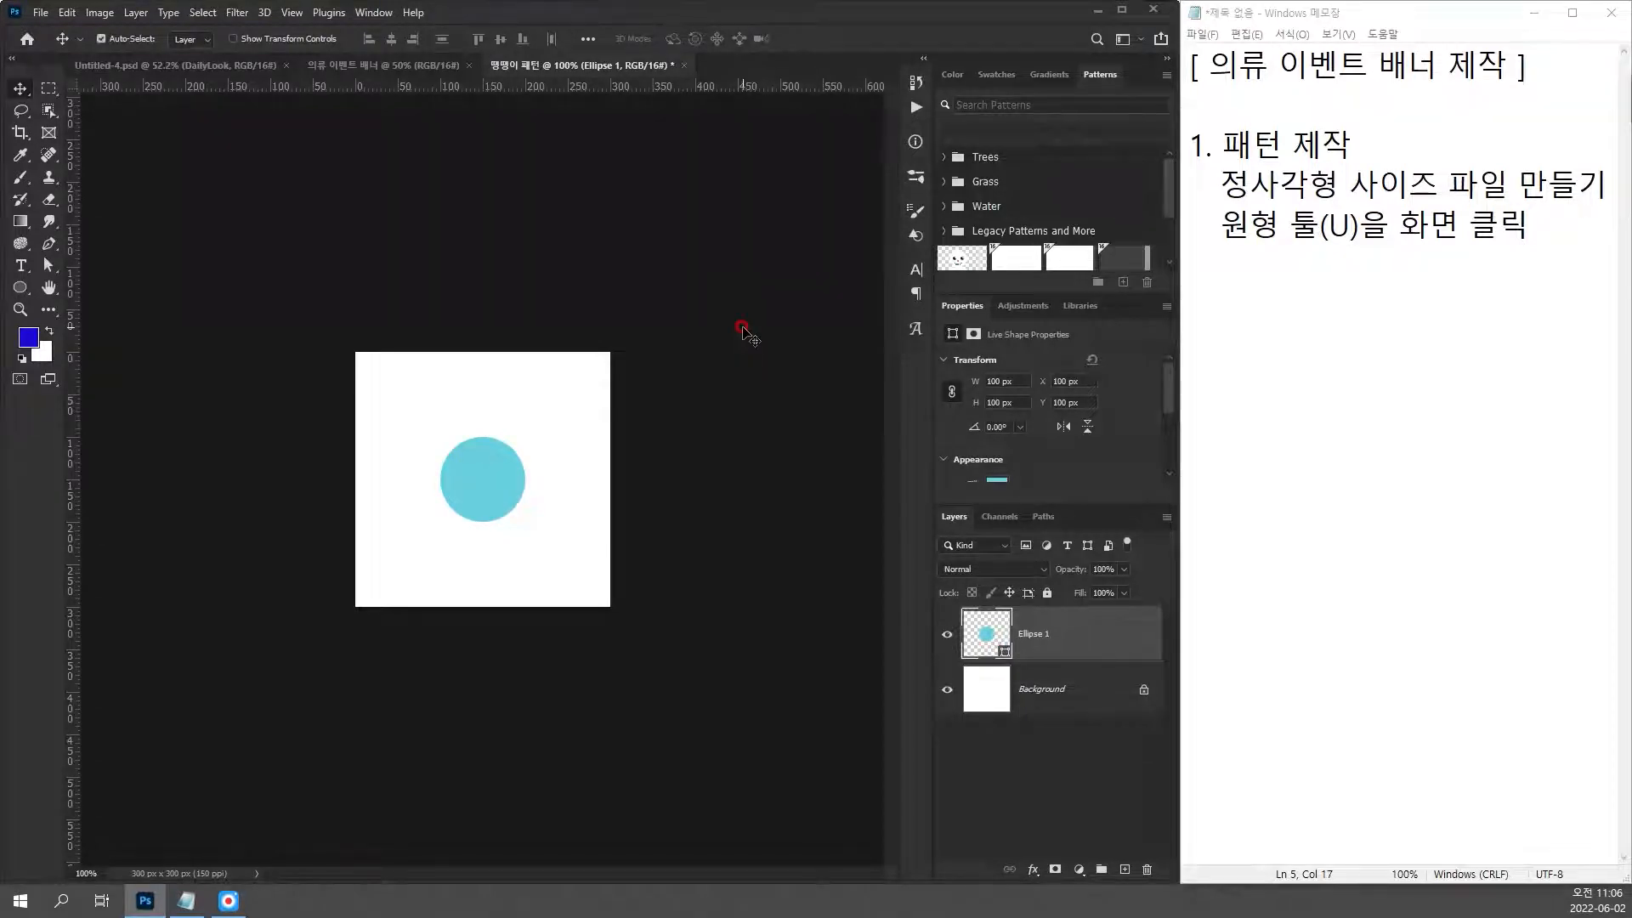
key(ctrl+0)
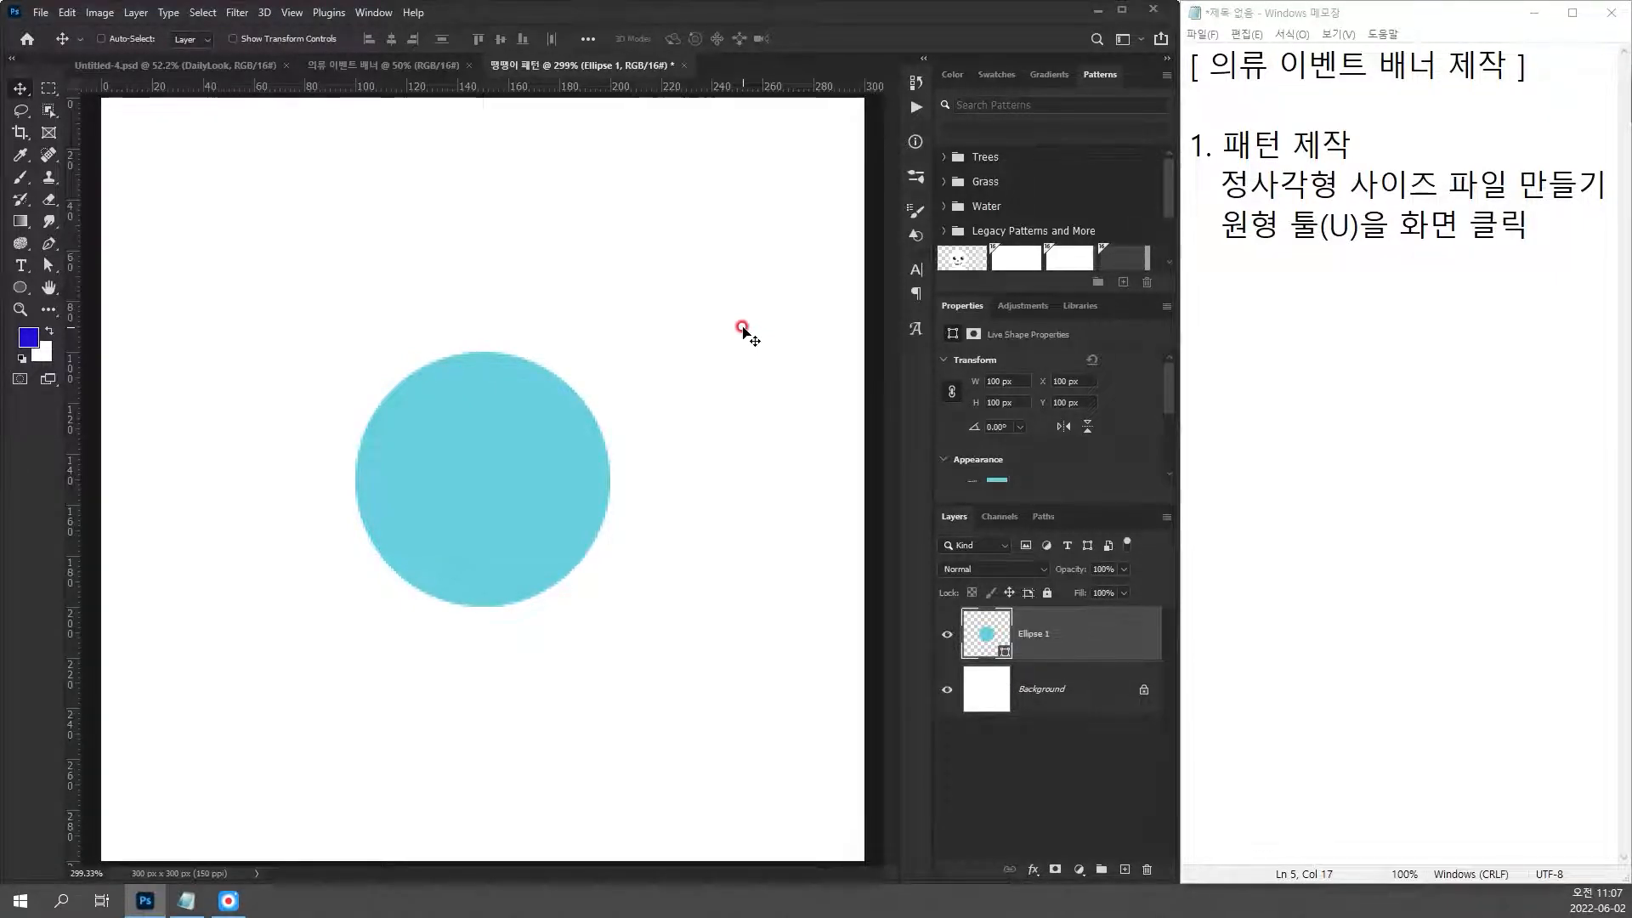
key(ctrl+minus)
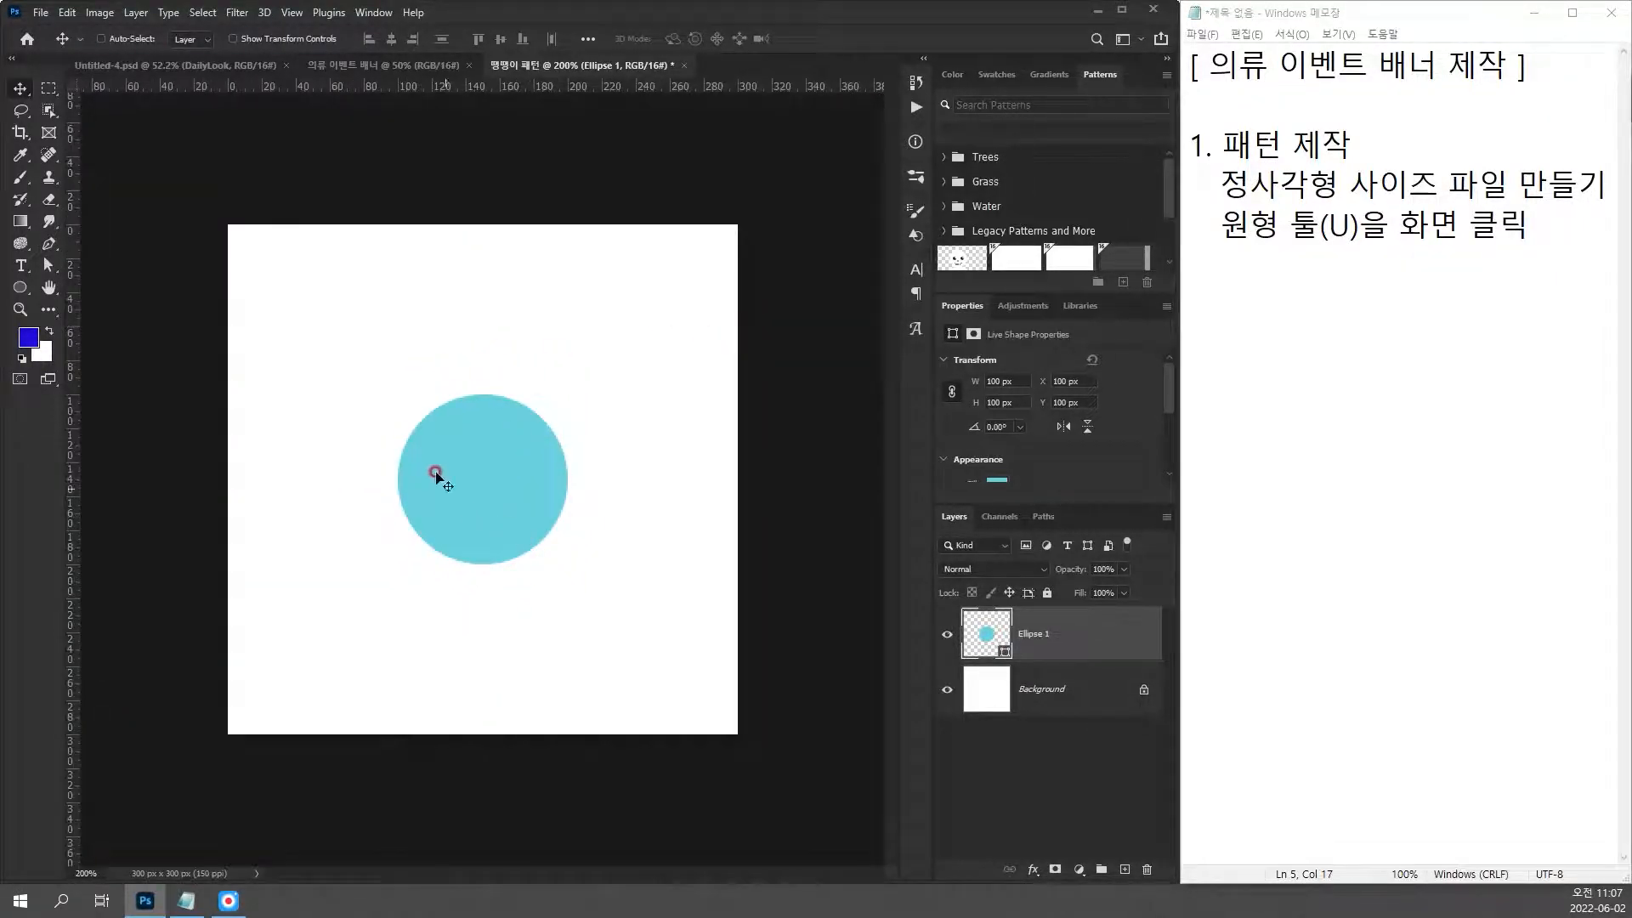
Step: Add the lines "원형 개체 가운데 설정" and "원형 복제" below the ellipse line in the Notepad notes
click(1322, 291)
text(원형 )
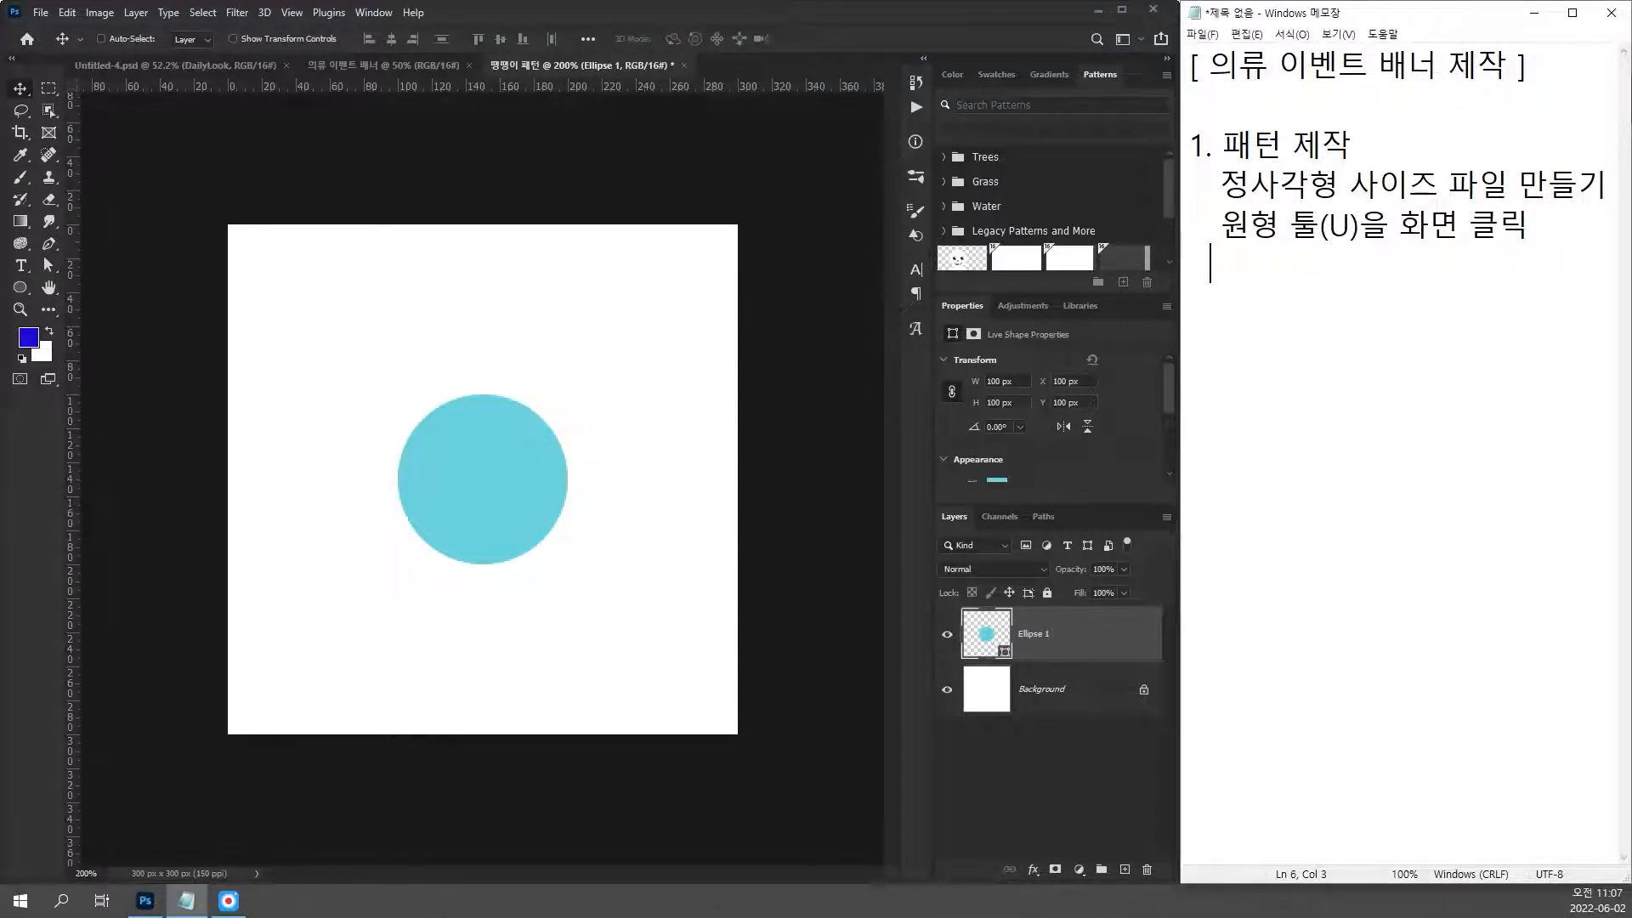
text(개)
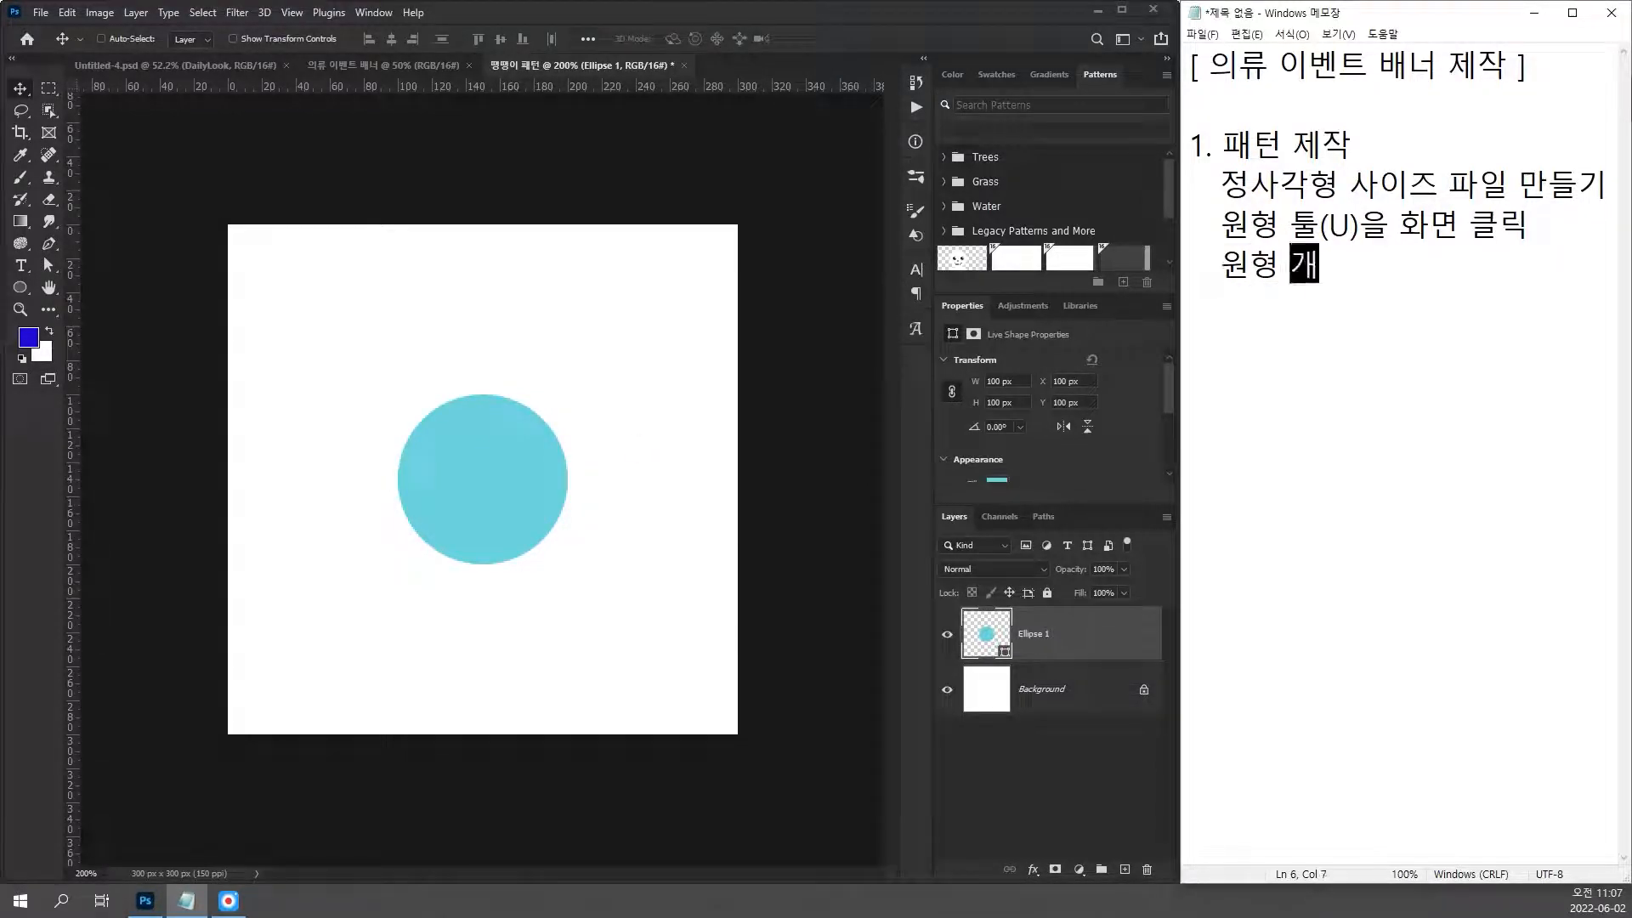
text(체 가운데 설정)
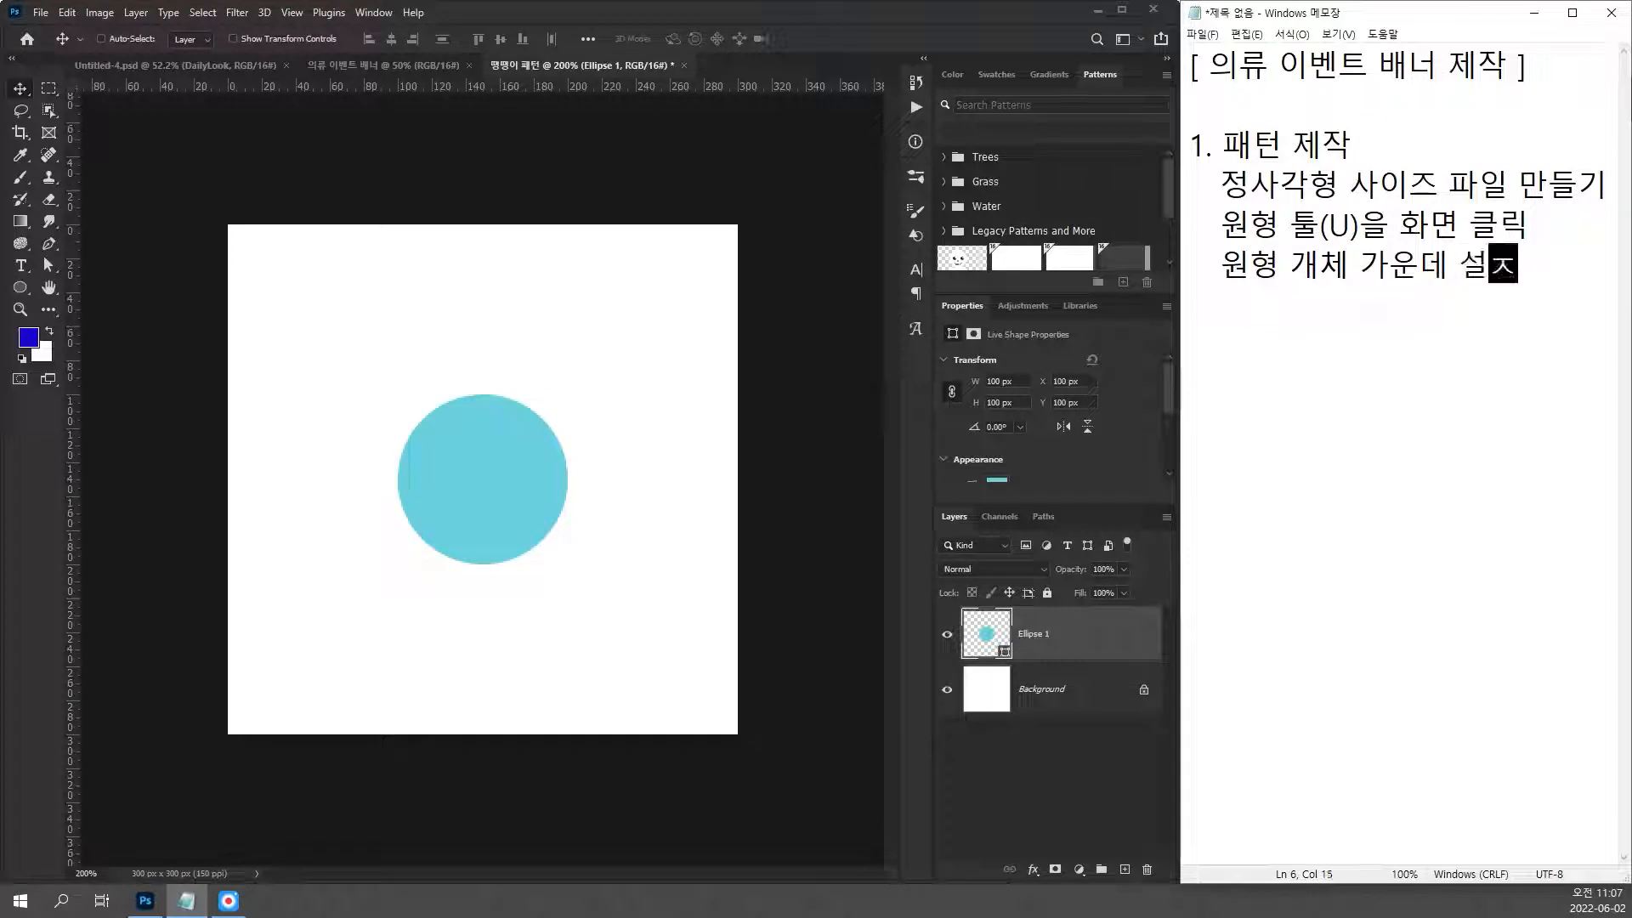
key(Return)
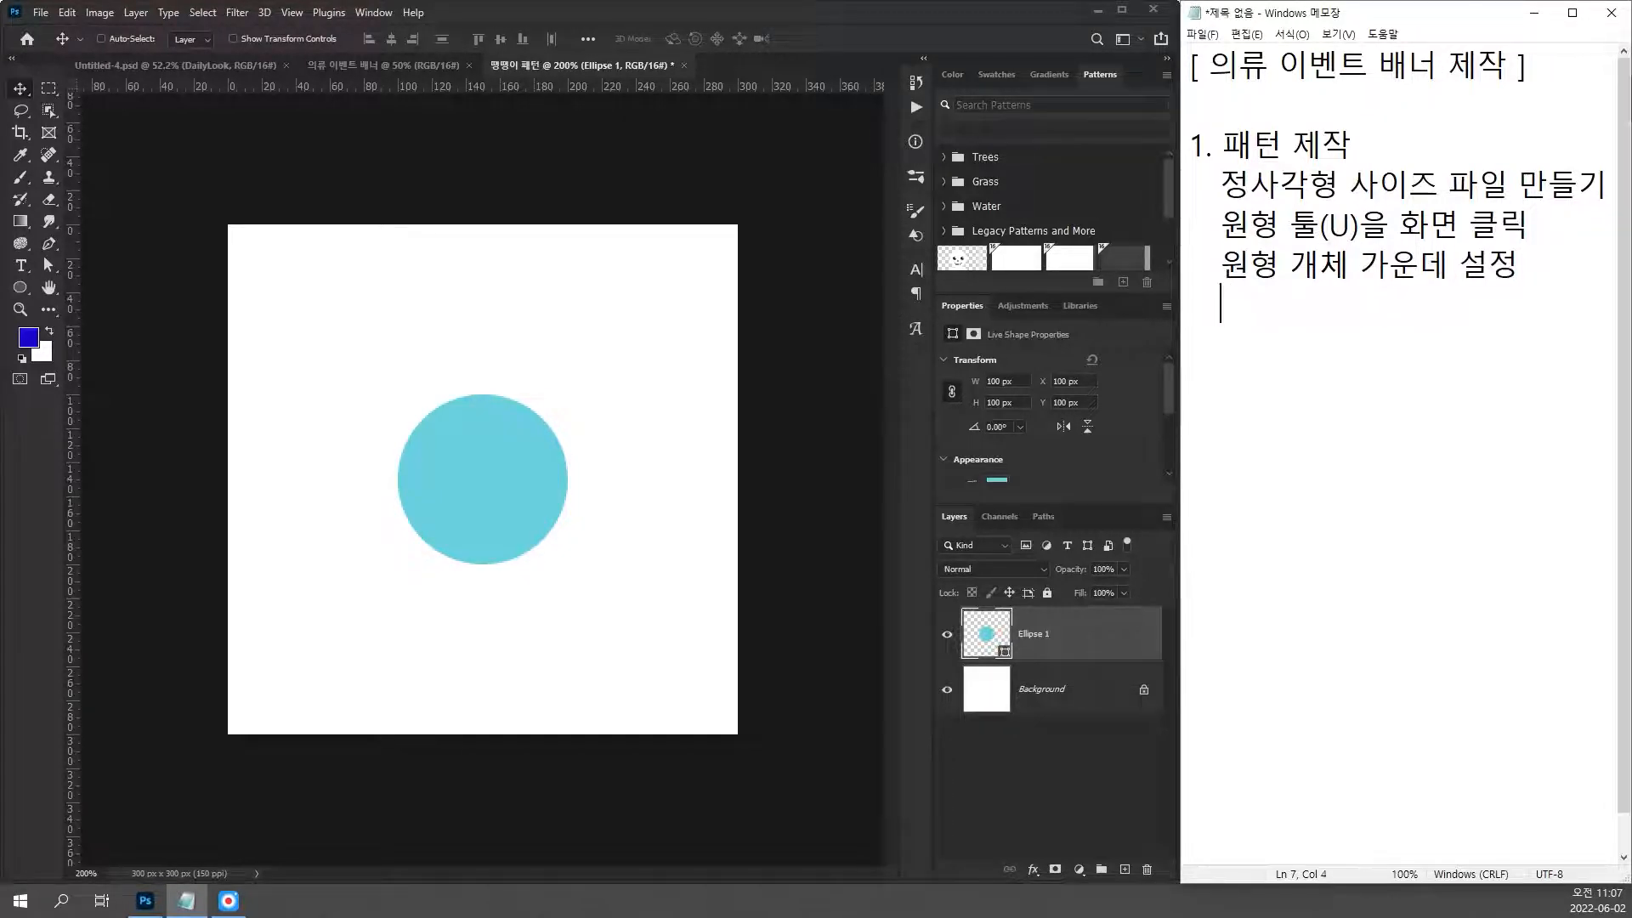
text(원형 )
text(복제)
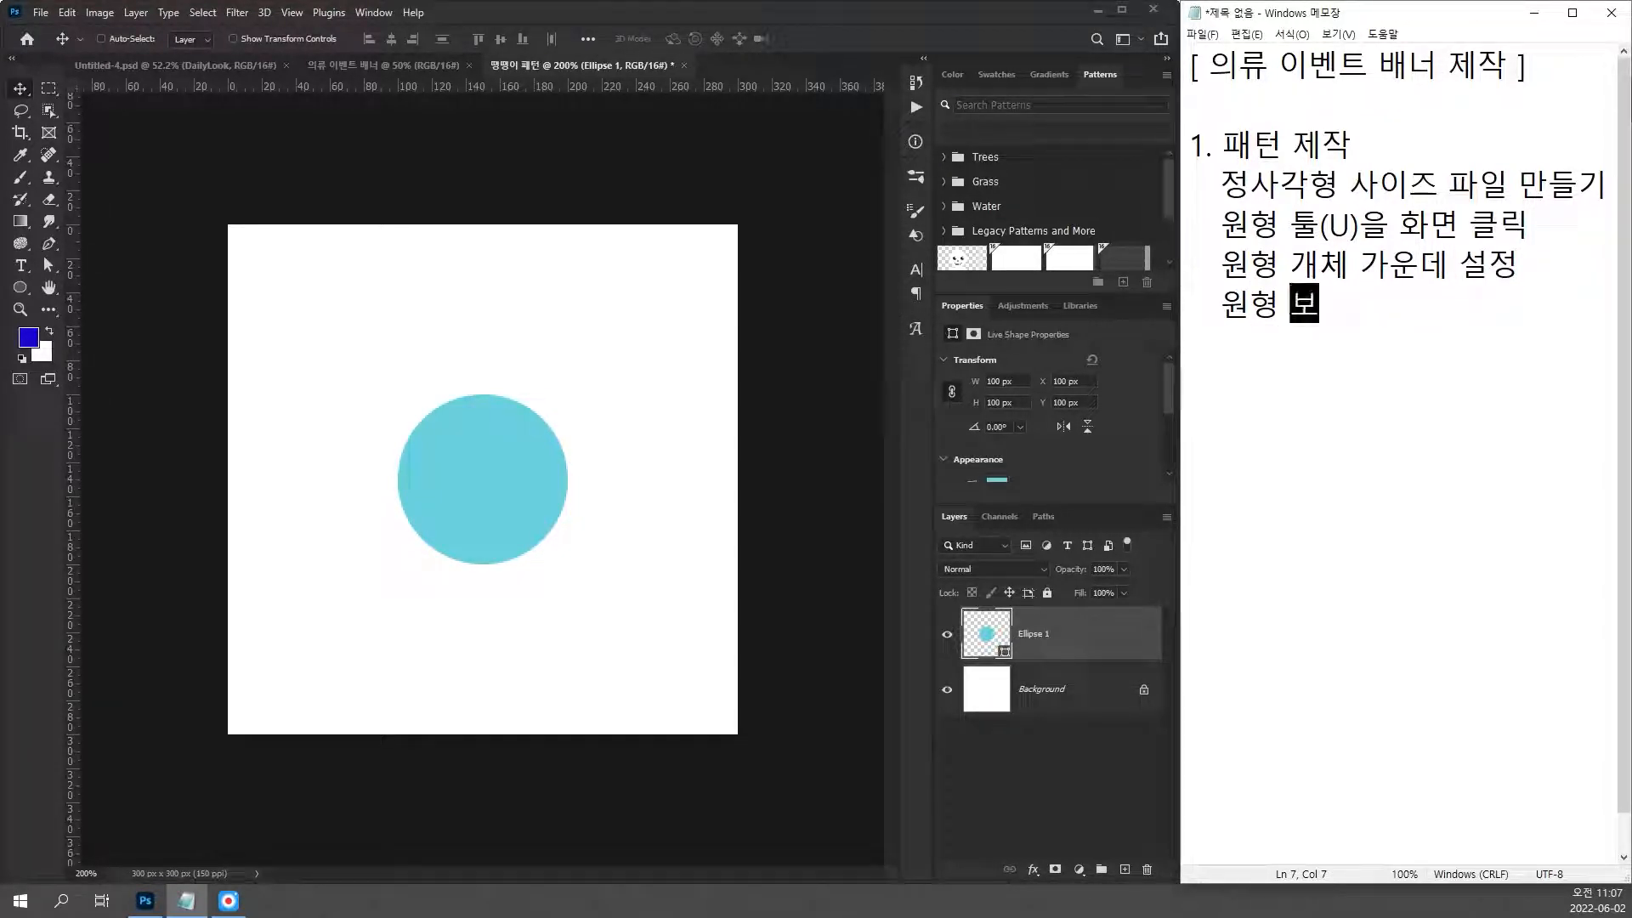
Step: In Photoshop, duplicate the circle onto the canvas's upper-right corner, centred on the corner point so only a quarter lies inside
click(660, 399)
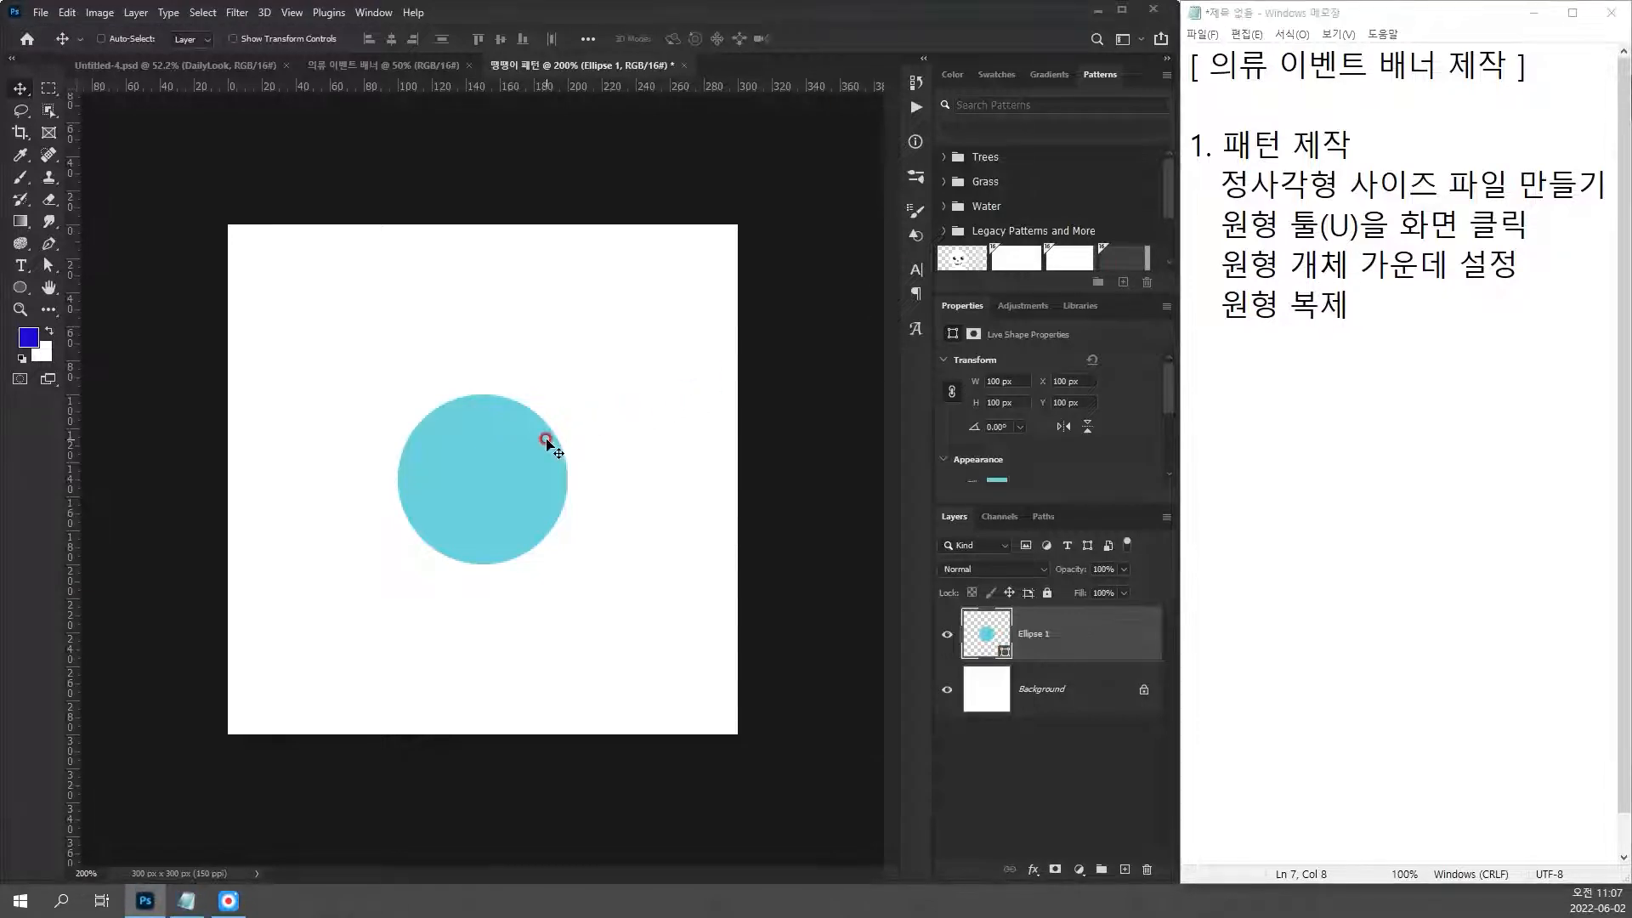
drag(499, 481, 724, 259)
key(ctrl+t)
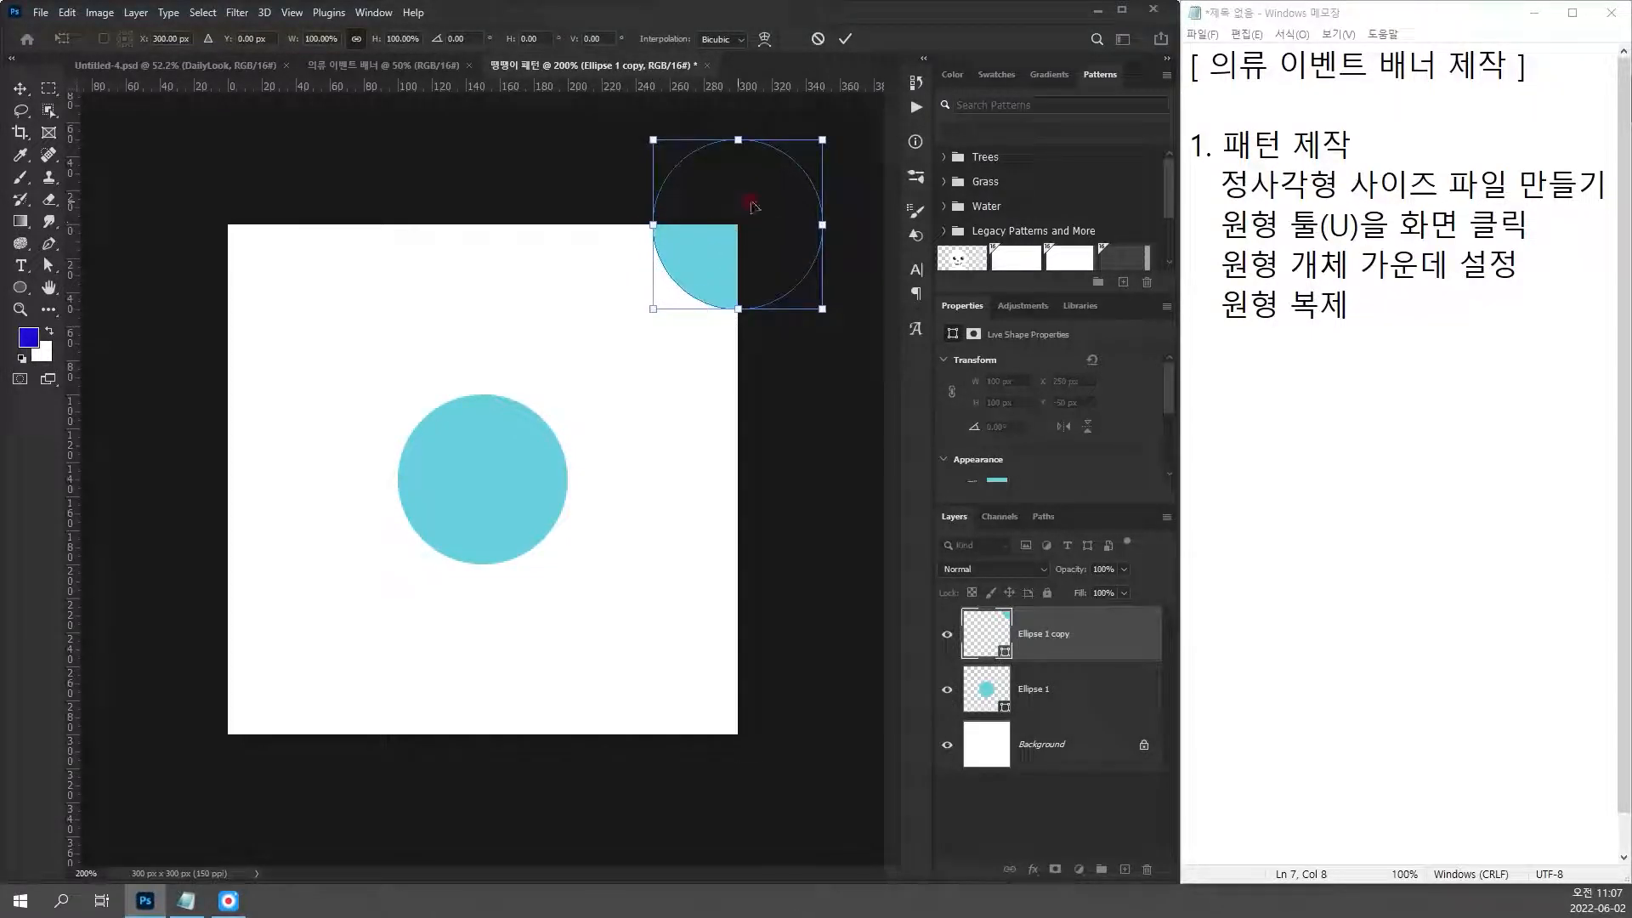
double_click(778, 211)
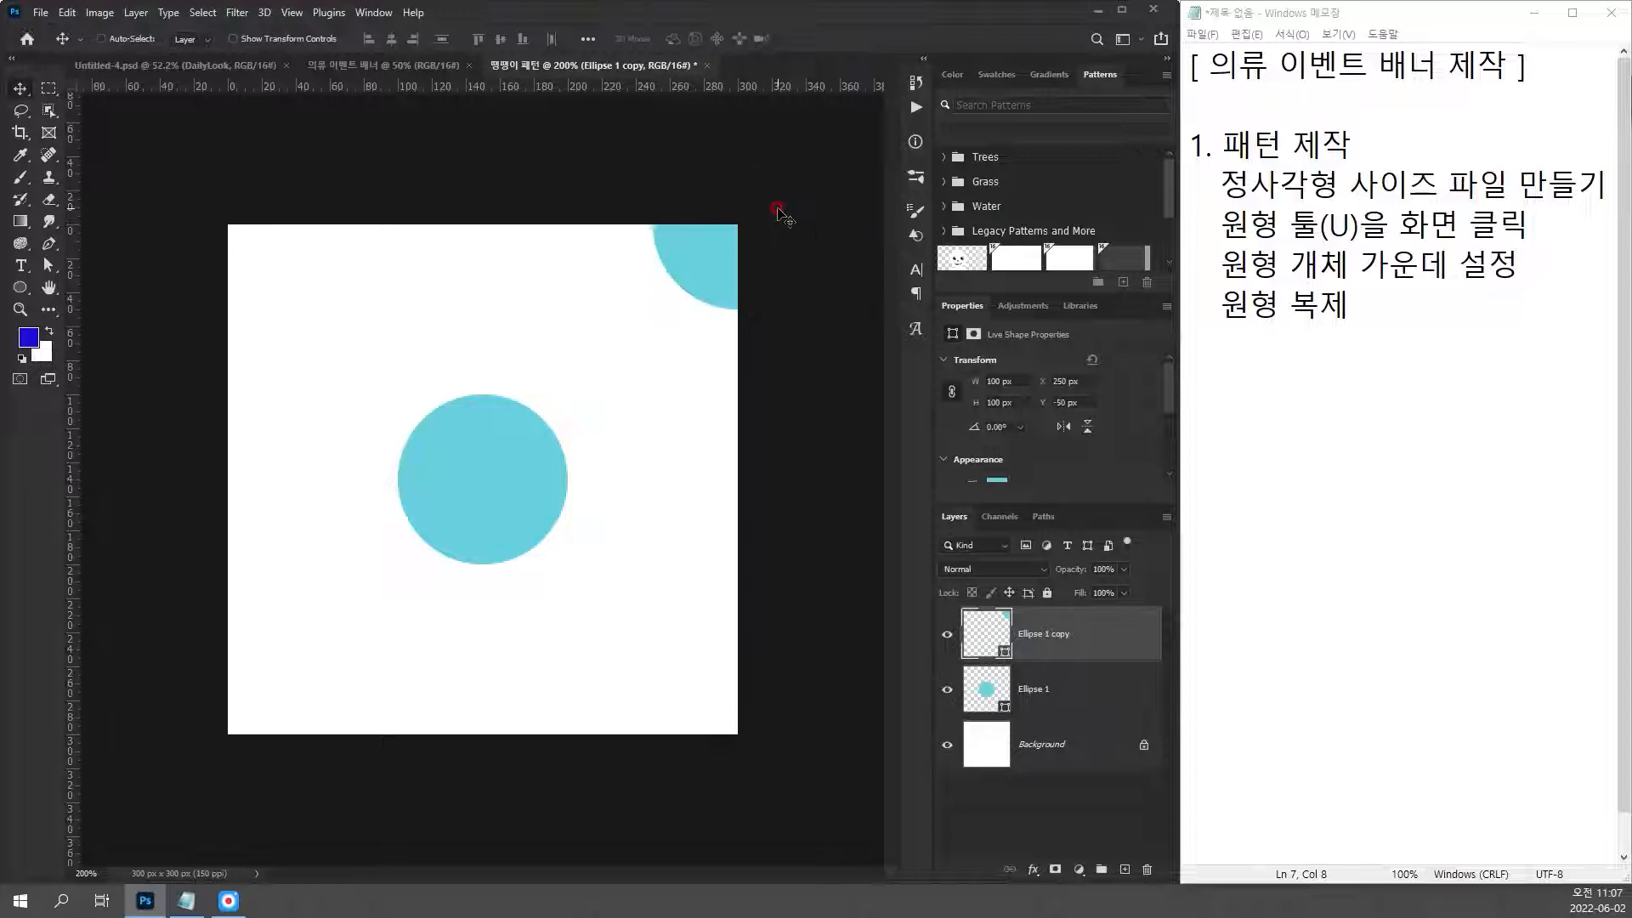
Step: Complete the "원형 복제" note with "모서리에 1/4 보이게", reduce the Notepad zoom to 90%, and start a new line
click(1344, 293)
text(ㅁ모서)
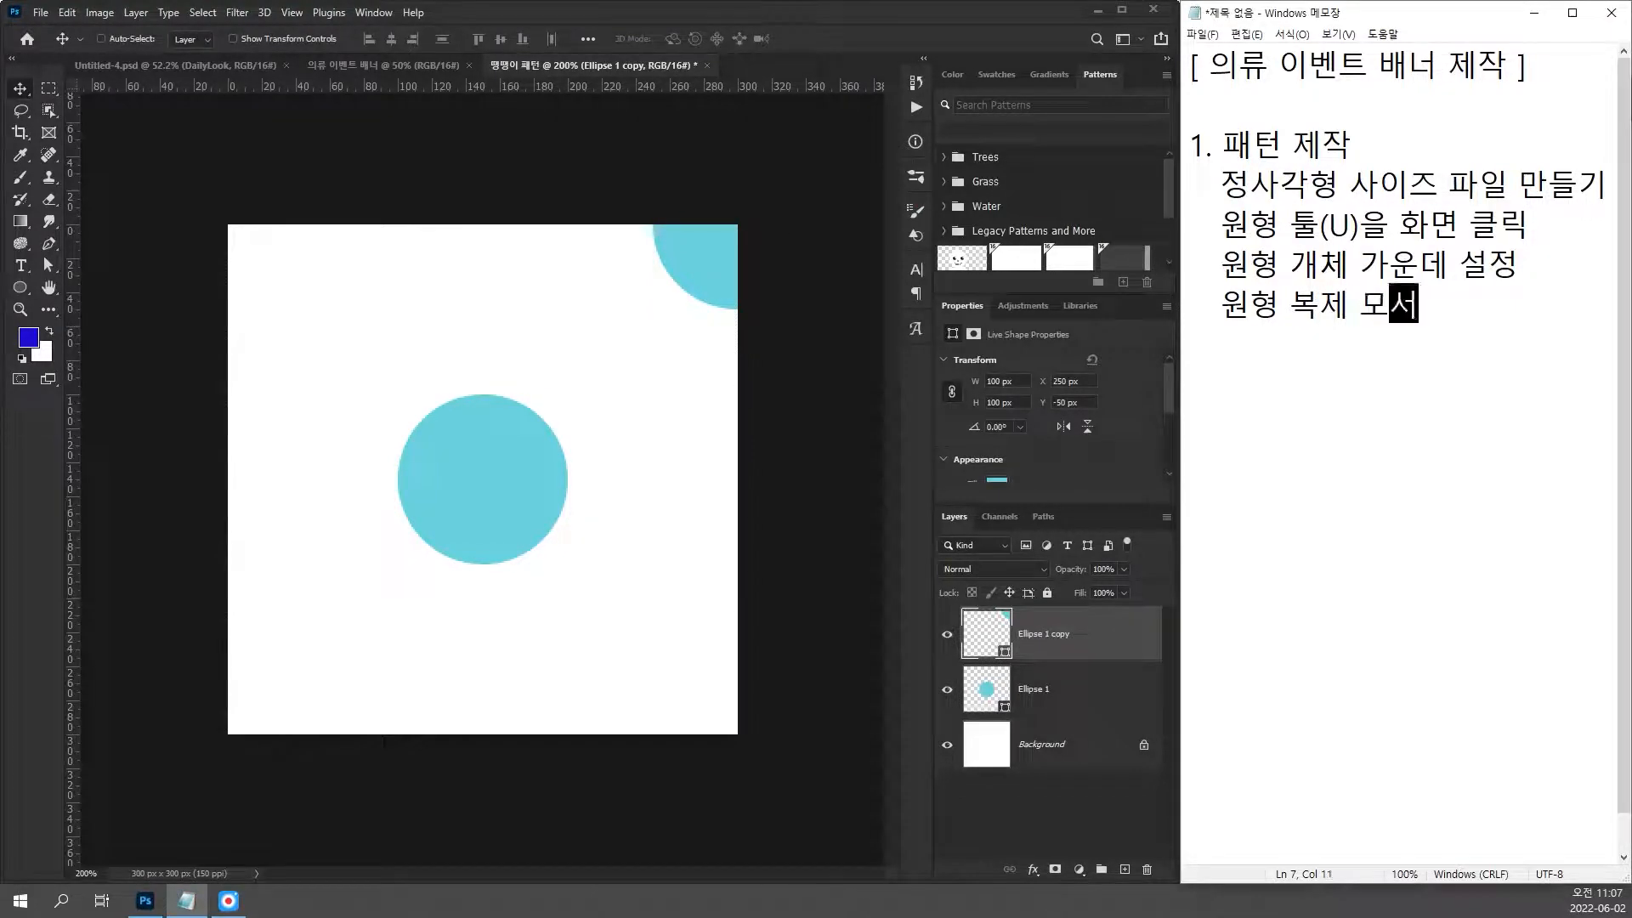
text(리에 )
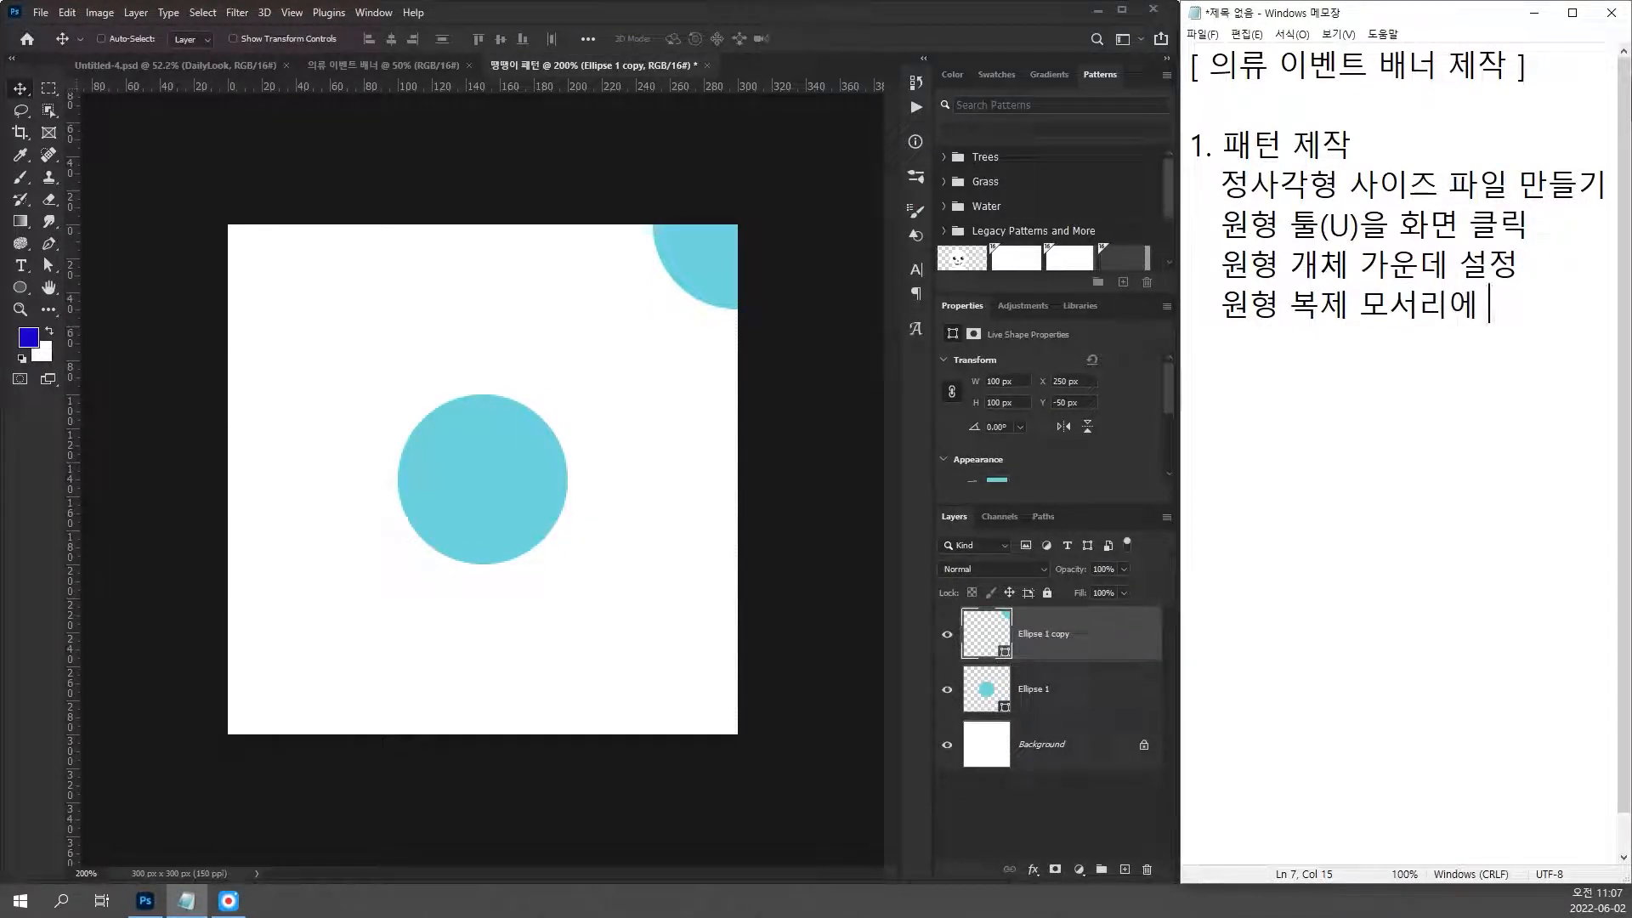
text(1/4 보이게)
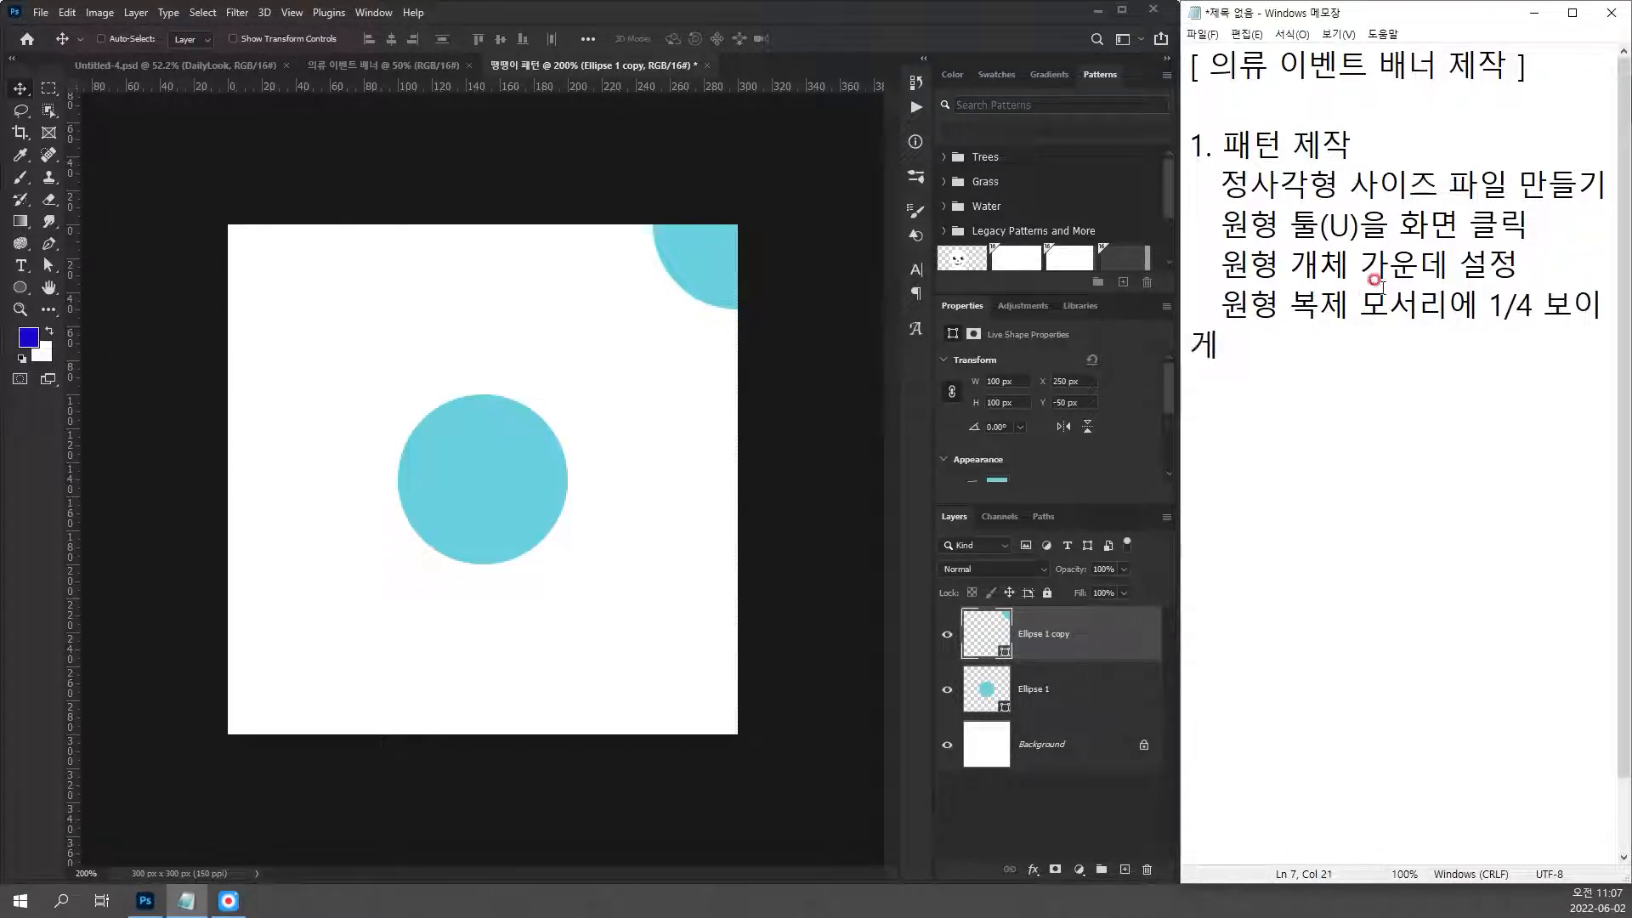
ctrl+scroll(1385, 280, down, 1)
key(Return)
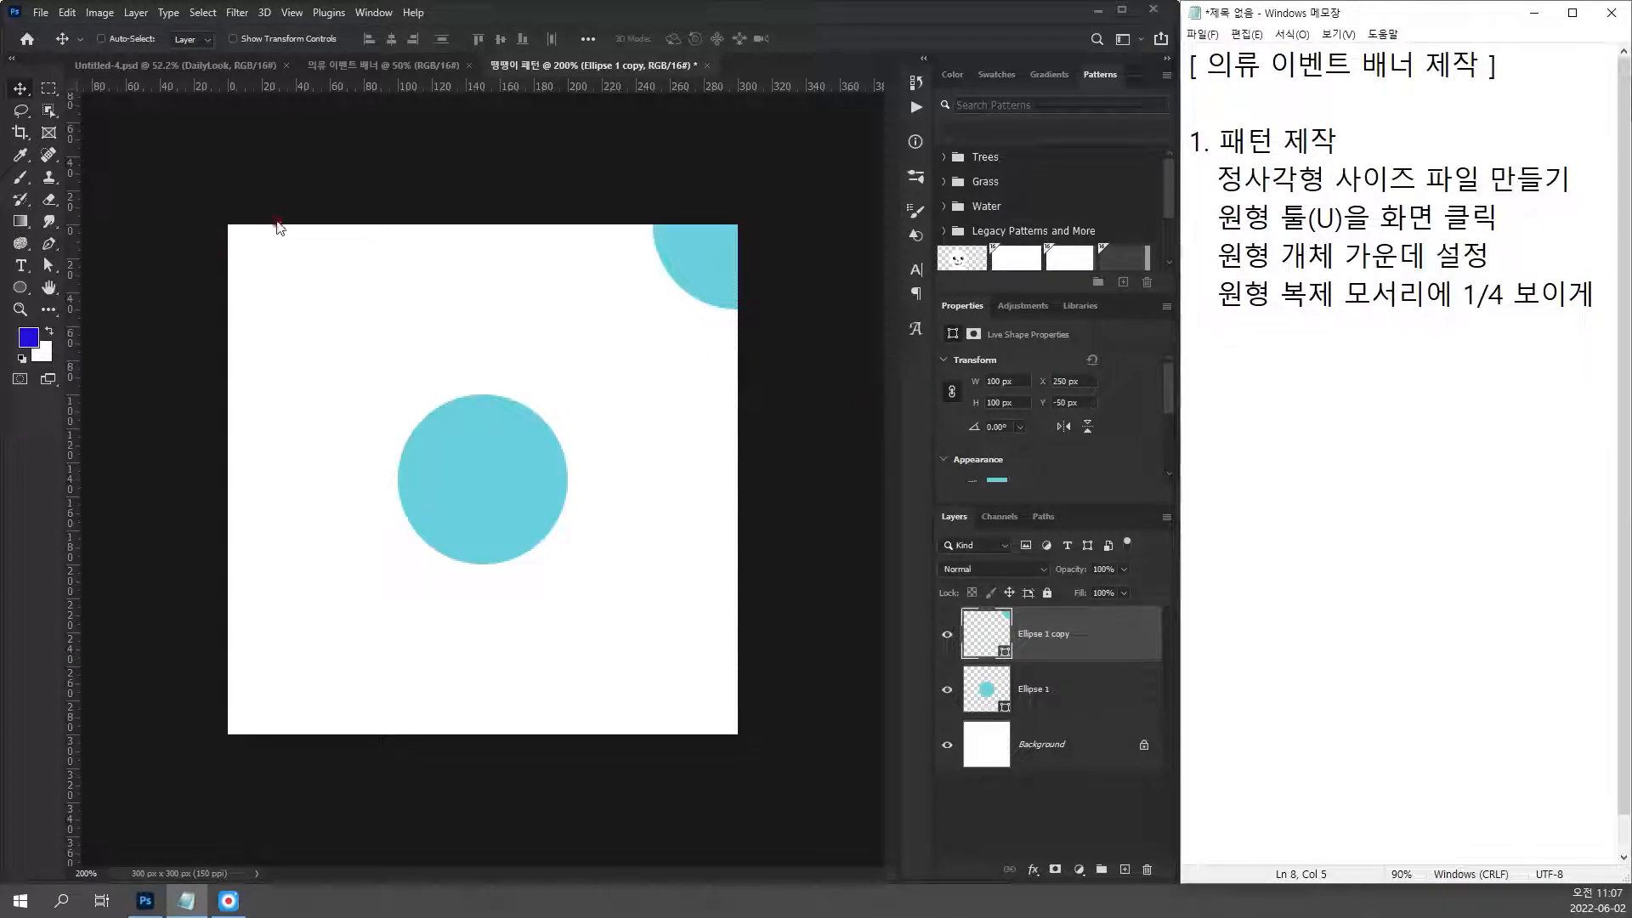
Step: In Photoshop, duplicate the quarter-visible corner circle onto the other three canvas corners, each centred on its corner point
click(727, 272)
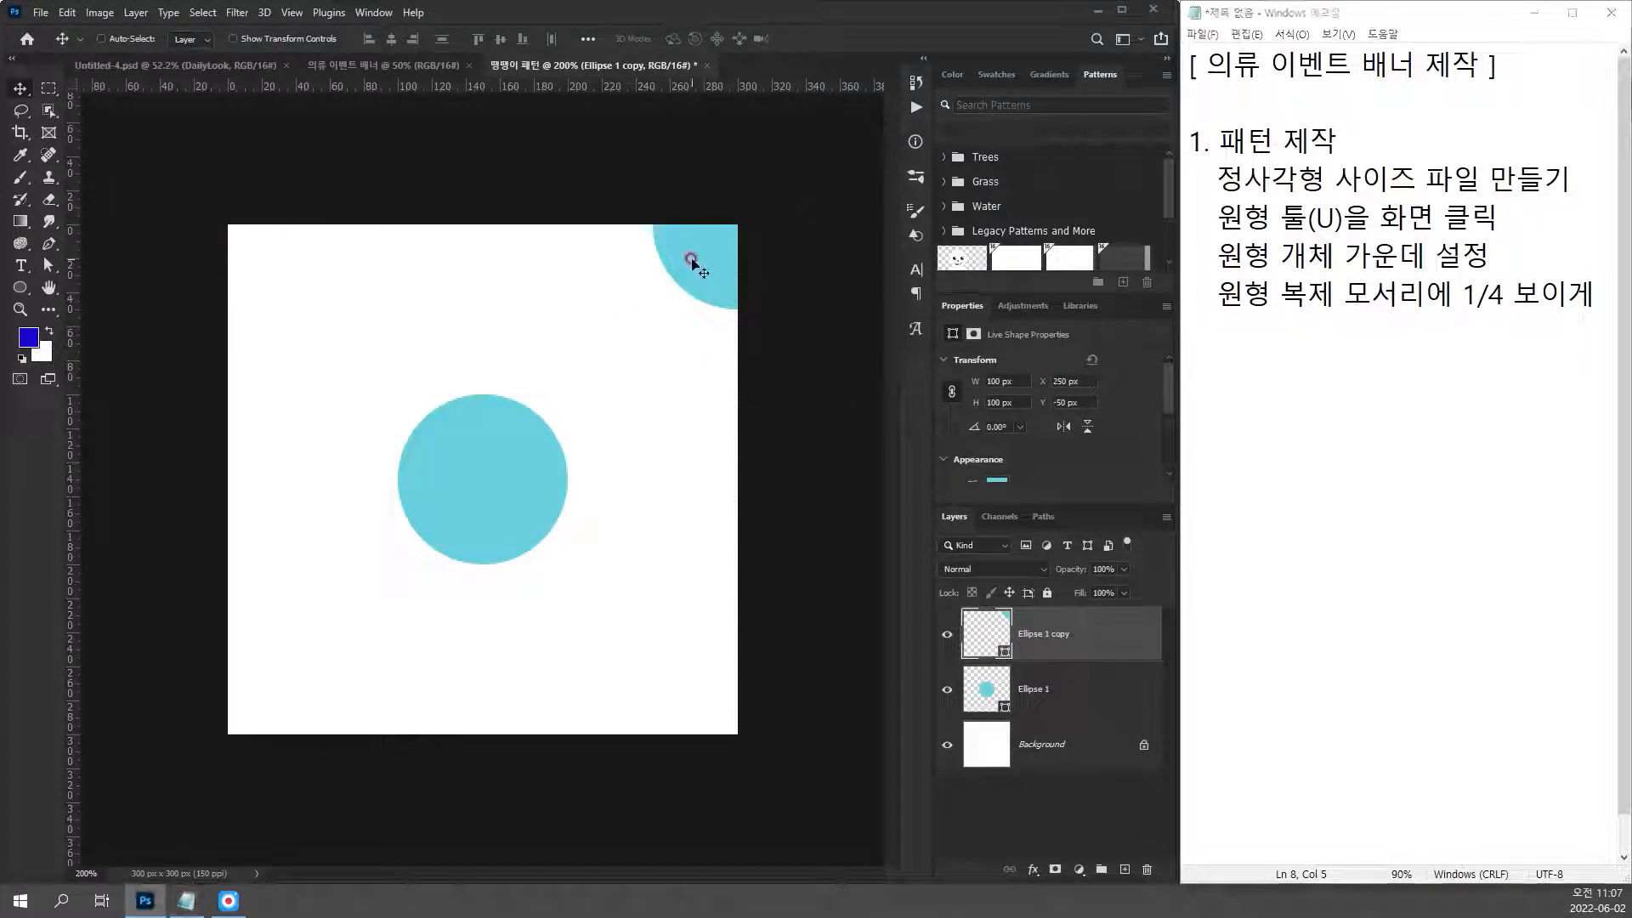
drag(707, 264, 183, 761)
shift+click(1045, 702)
key(ctrl+t)
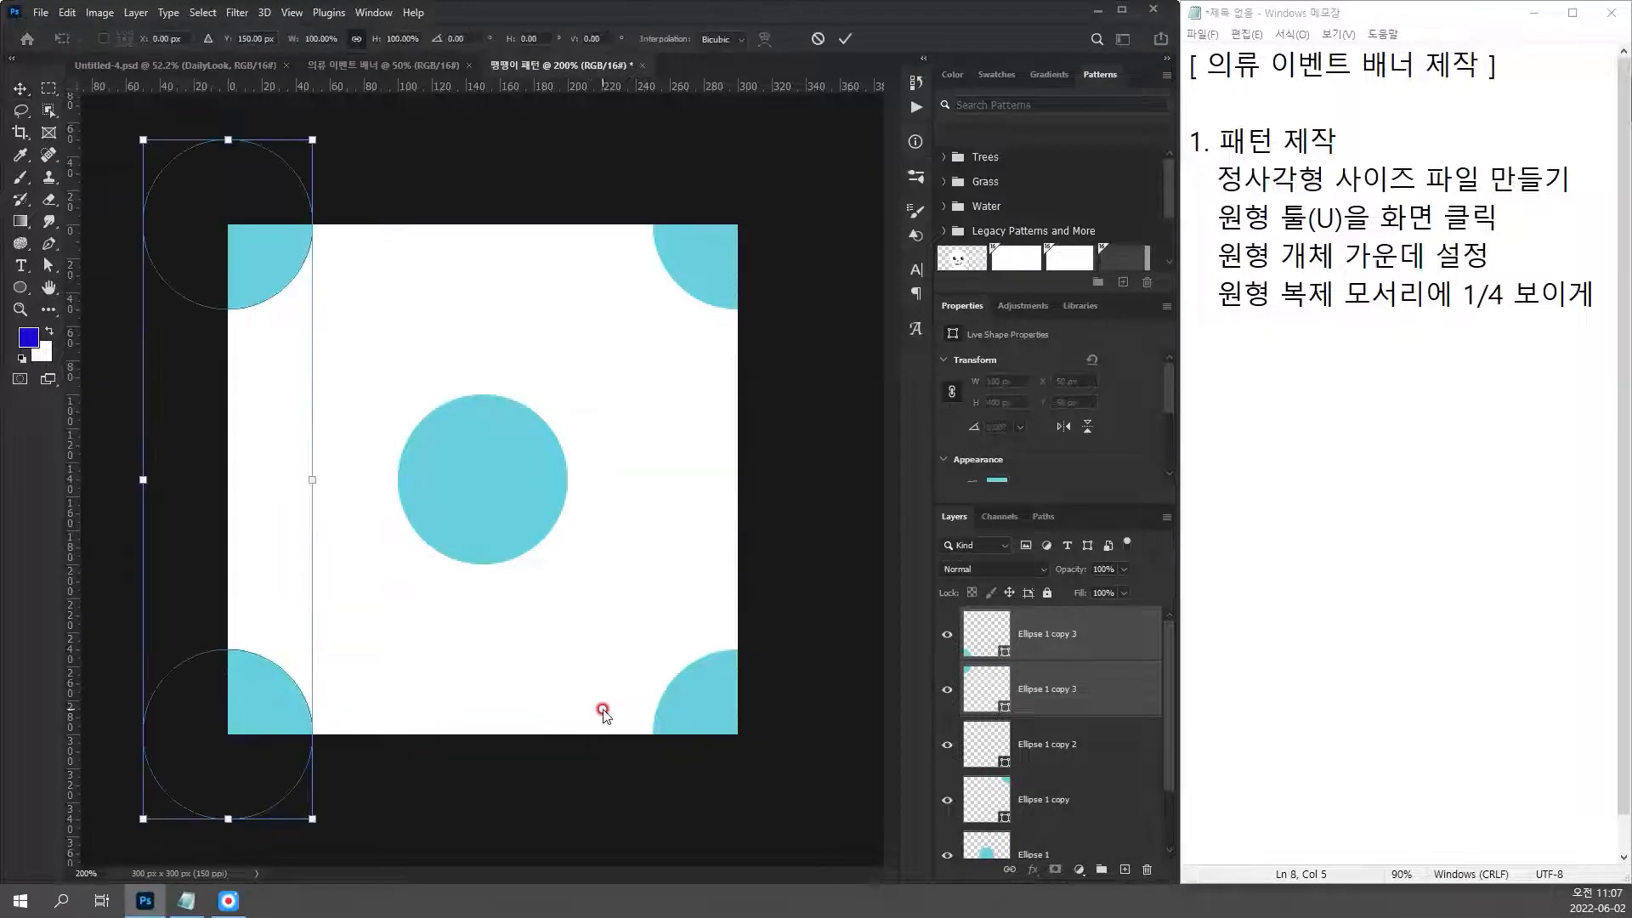
key(Return)
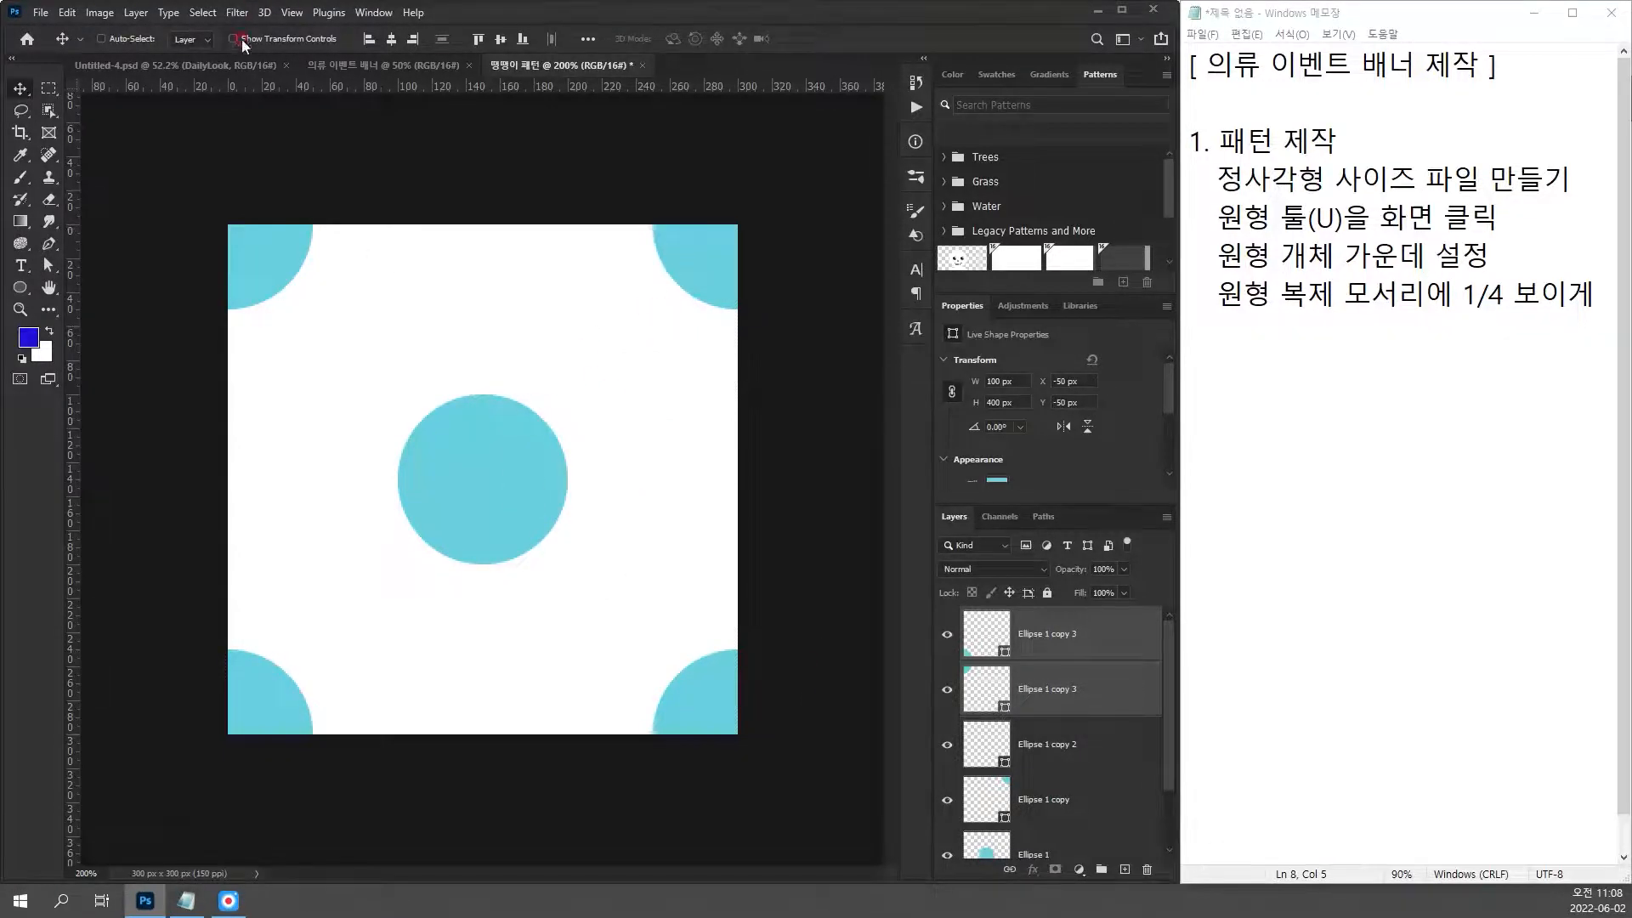
Step: Compare the polka-dot background of the finished banner in Untitled-4.psd with the "땡땡이 패턴" tile
click(212, 65)
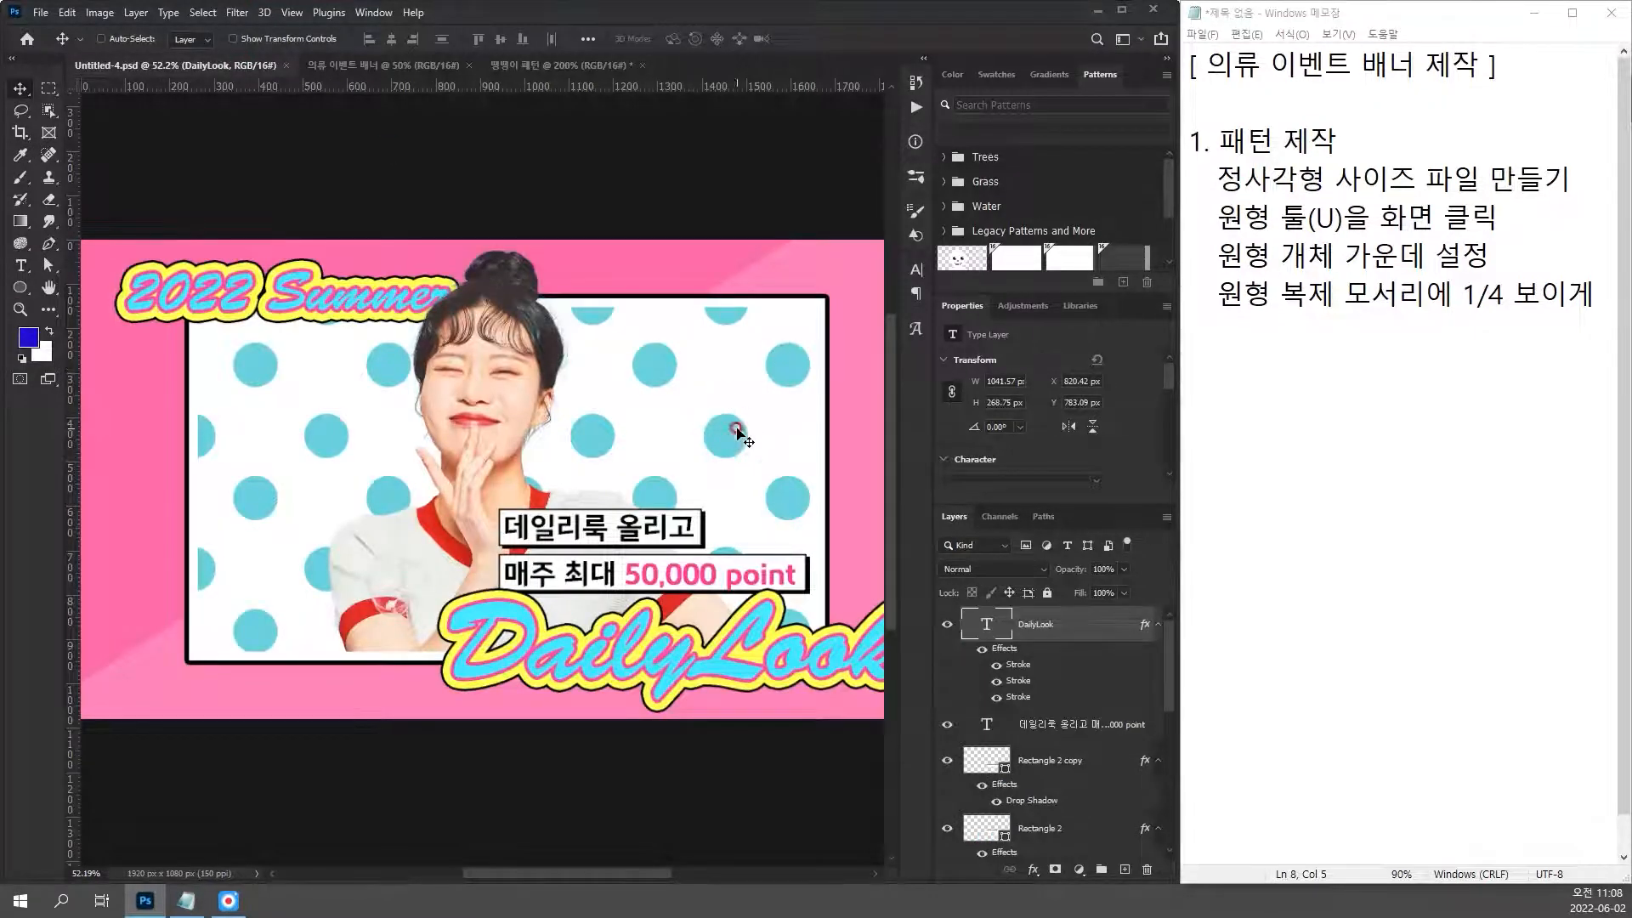
click(566, 65)
click(164, 67)
click(588, 67)
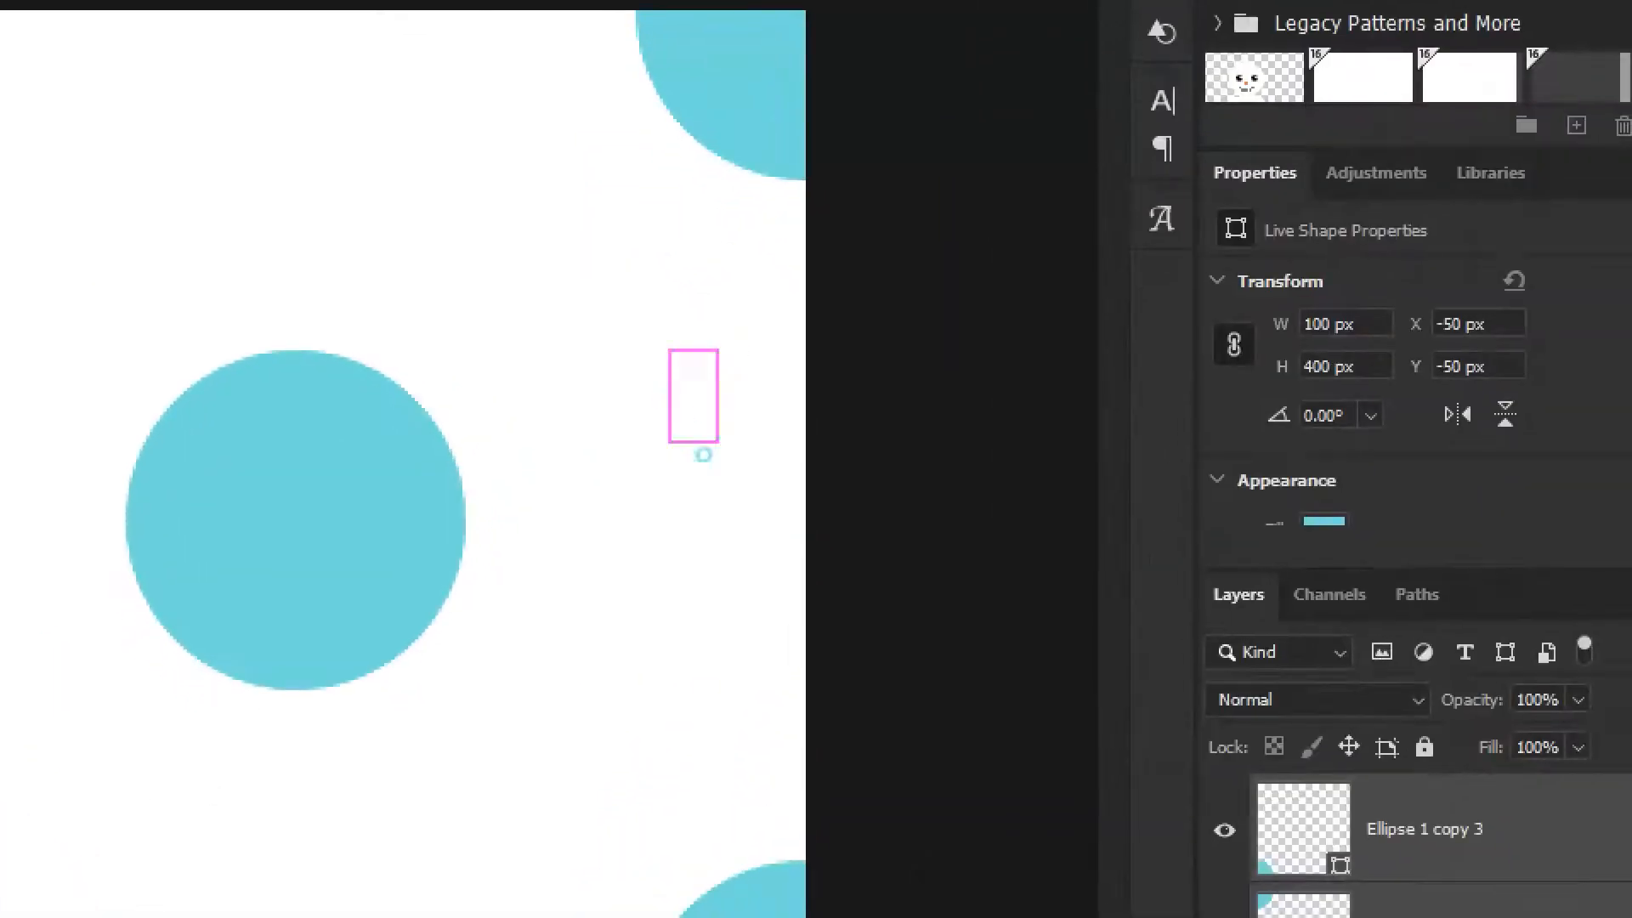
drag(719, 442, 808, 618)
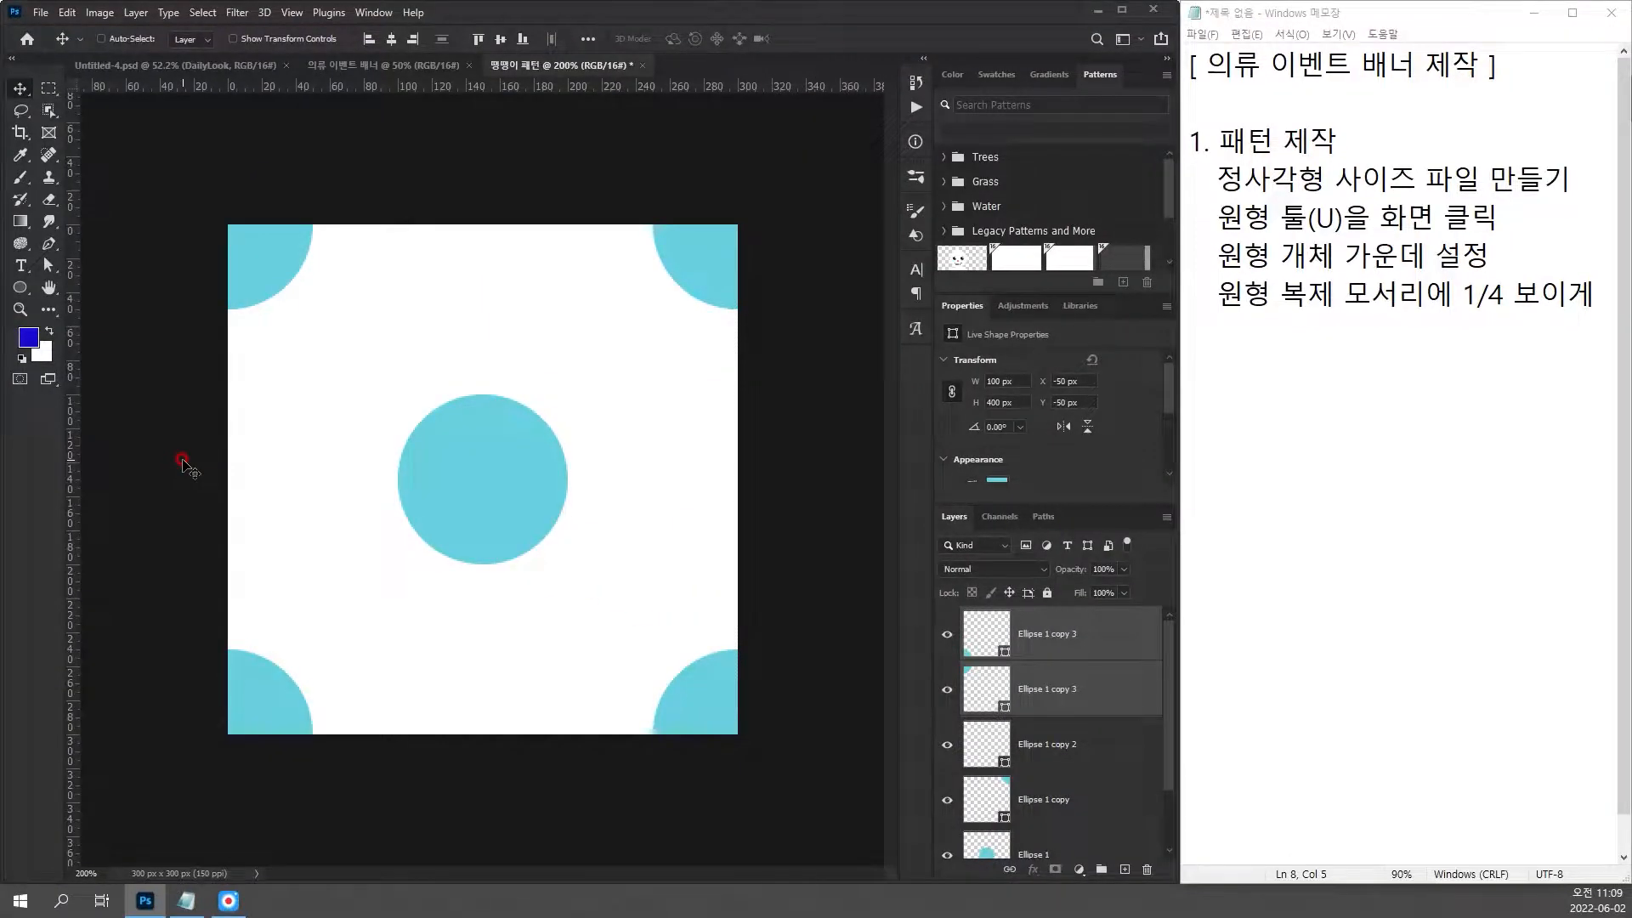
Step: In Notepad, begin a new note line under the circle-duplication note with "edit -"
click(1311, 323)
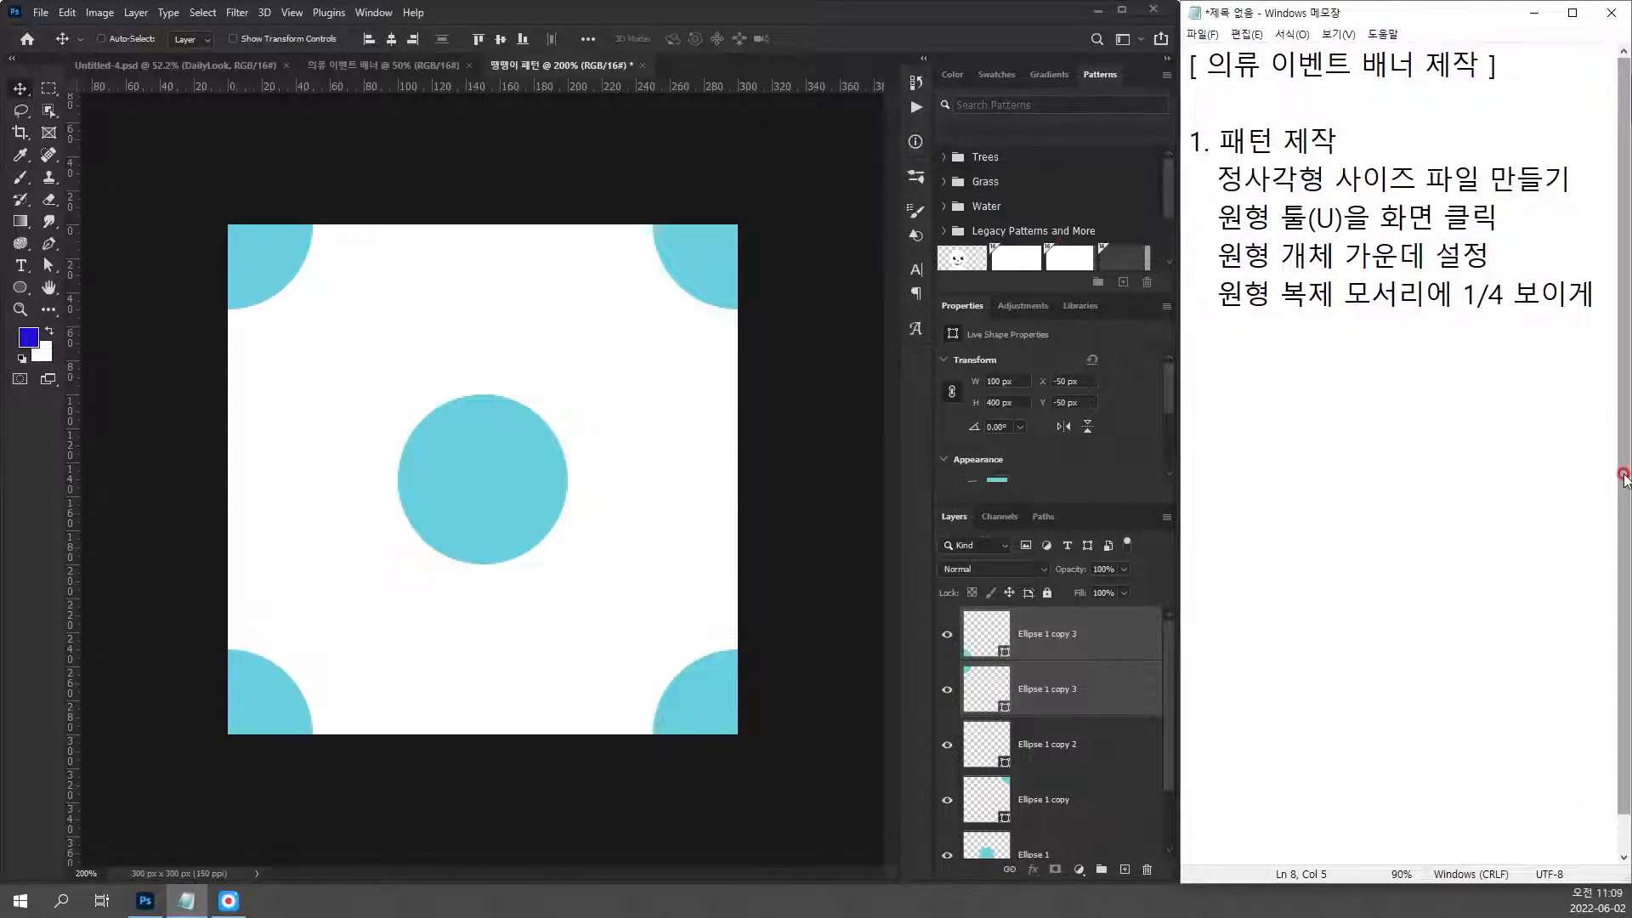
text(ㅇ)
key(BackSpace)
text(edit -)
Step: In Photoshop, locate and point out the Define Pattern command among the editing commands without running it
click(70, 14)
click(69, 13)
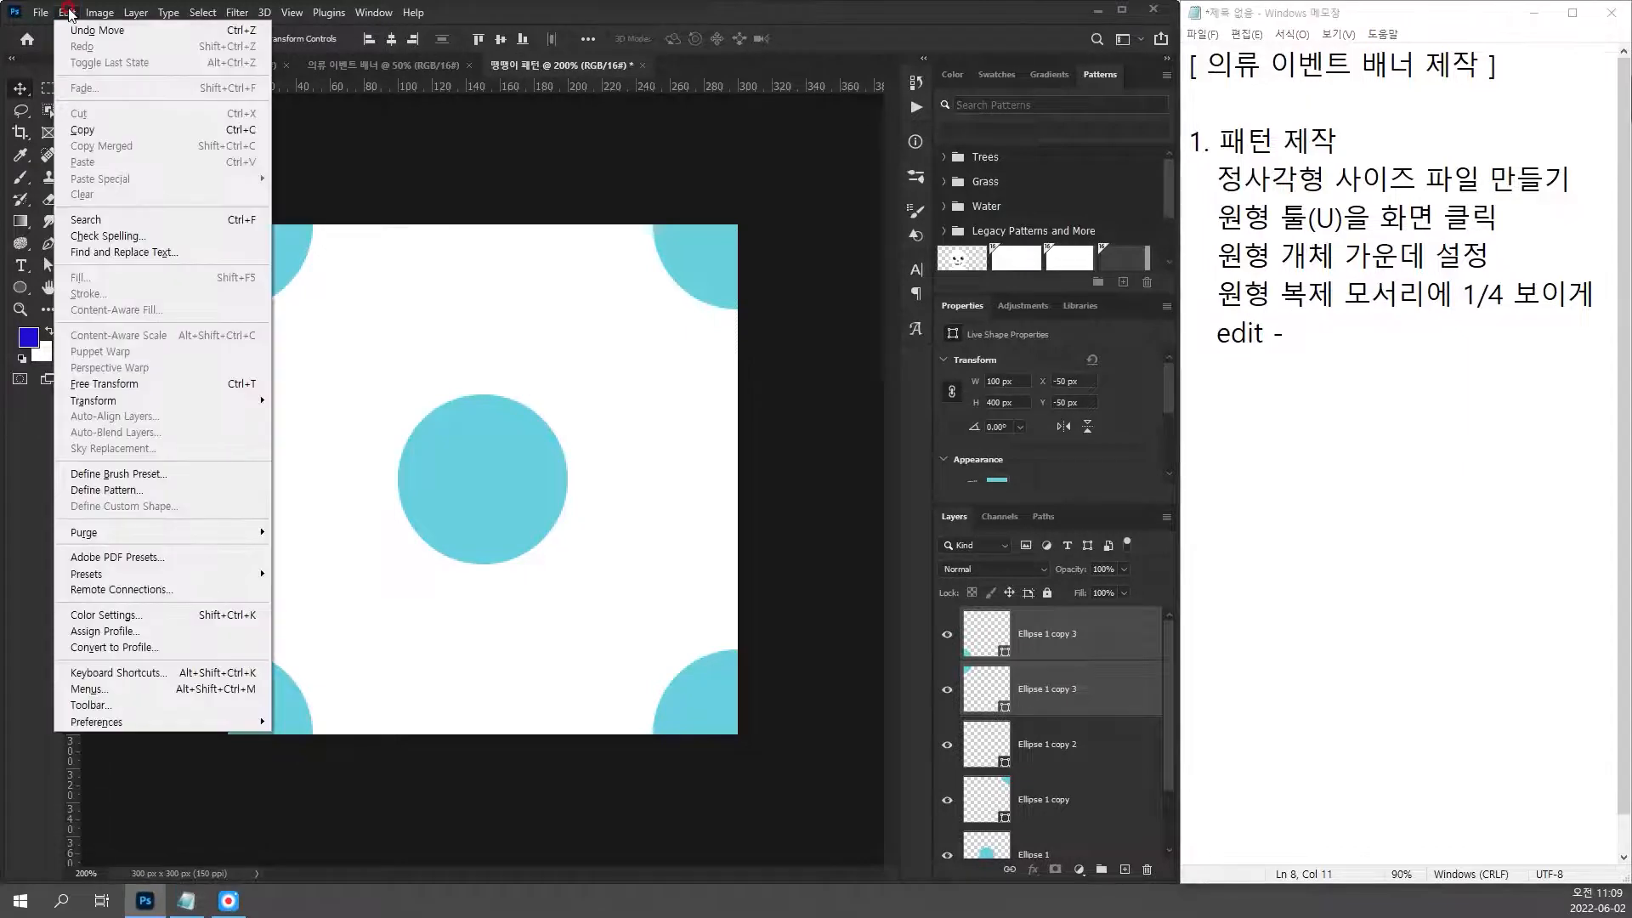
key(Escape)
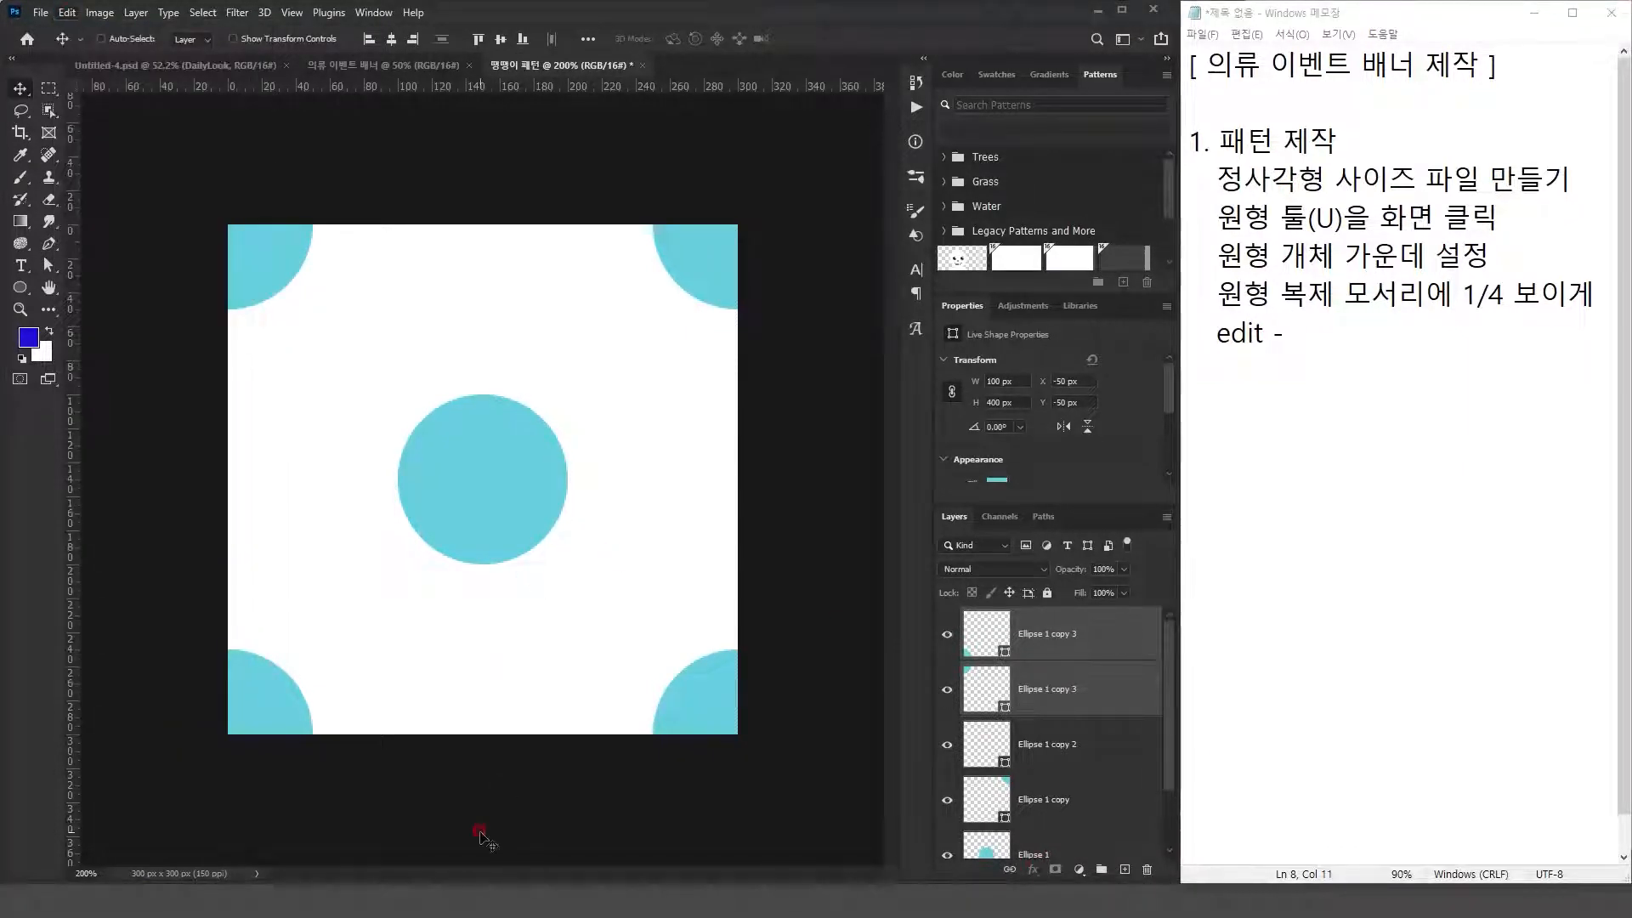
key(ctrl+1)
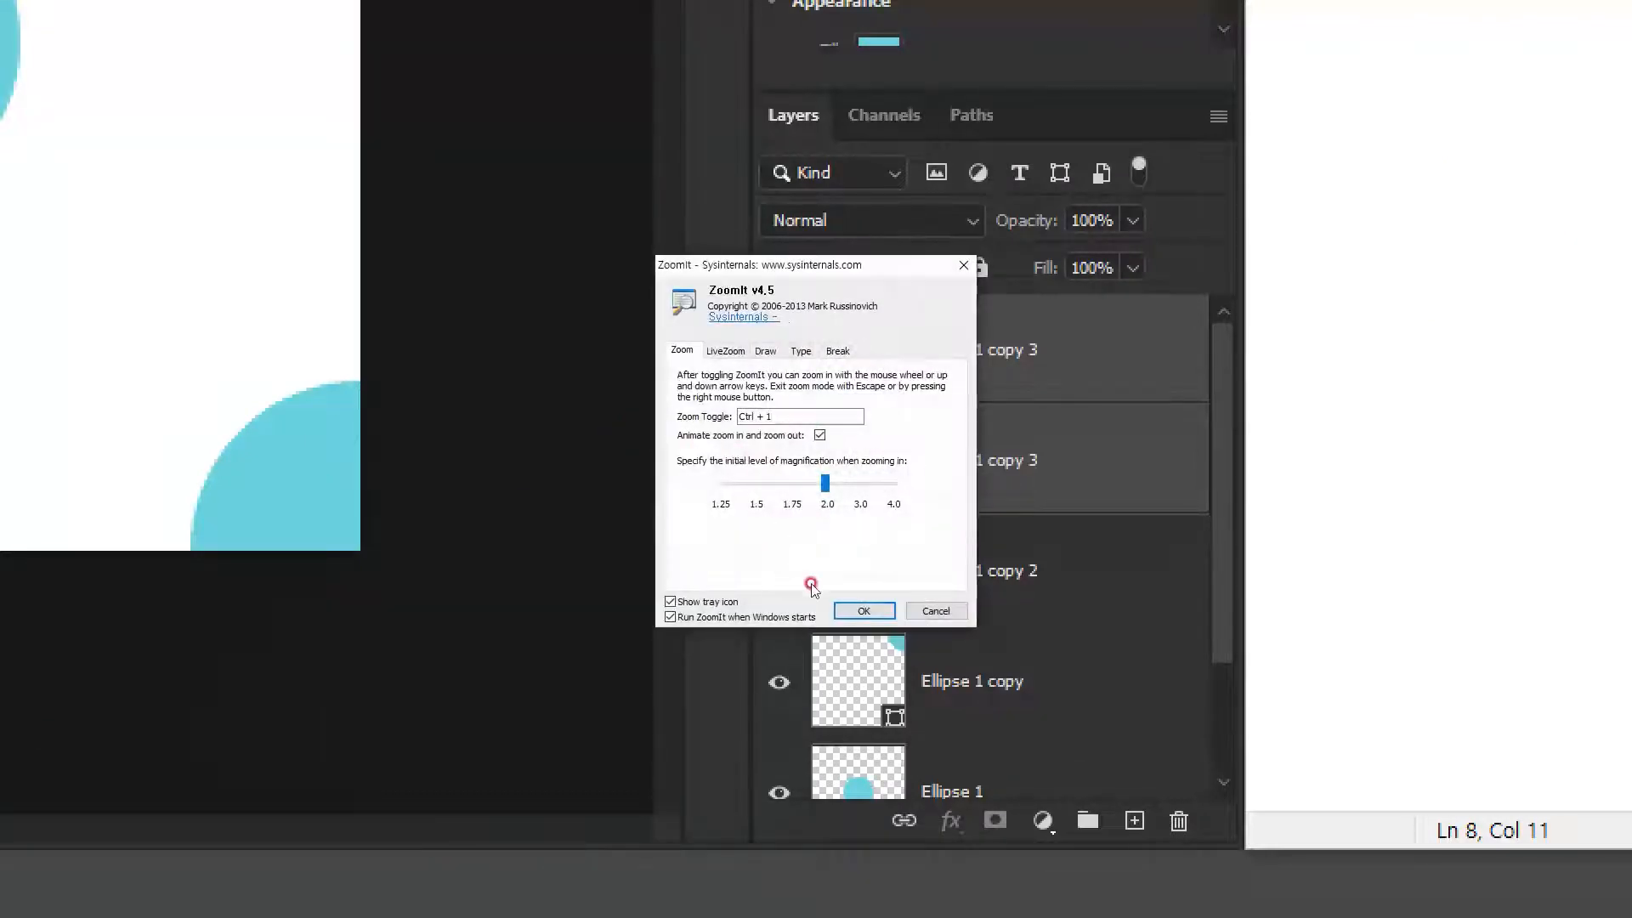
click(853, 611)
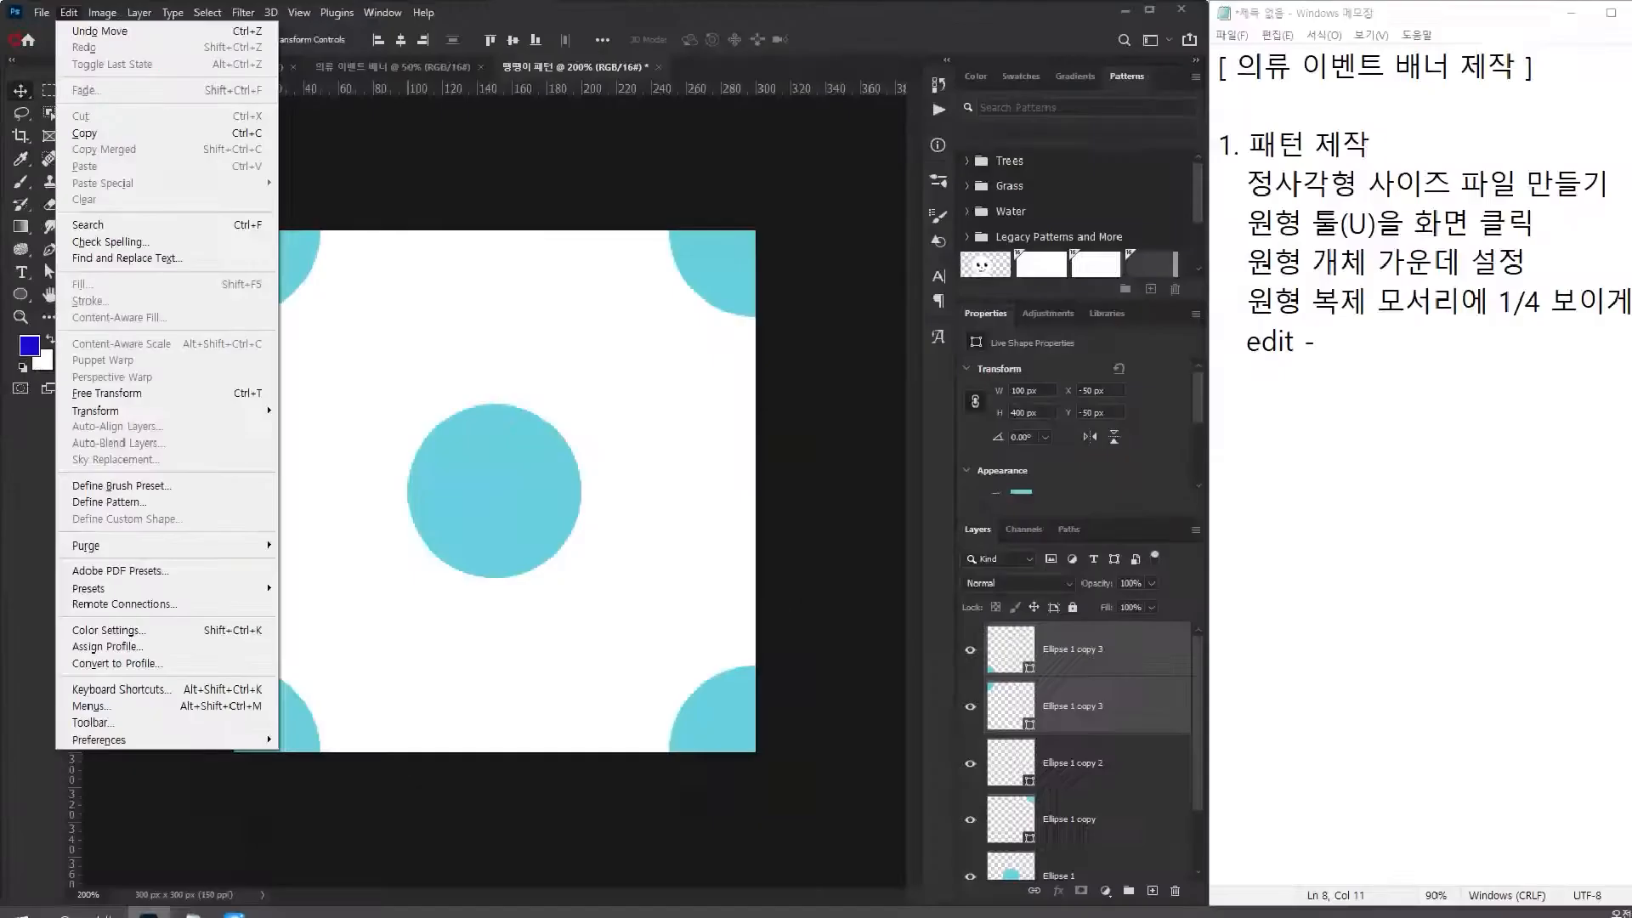
click(135, 24)
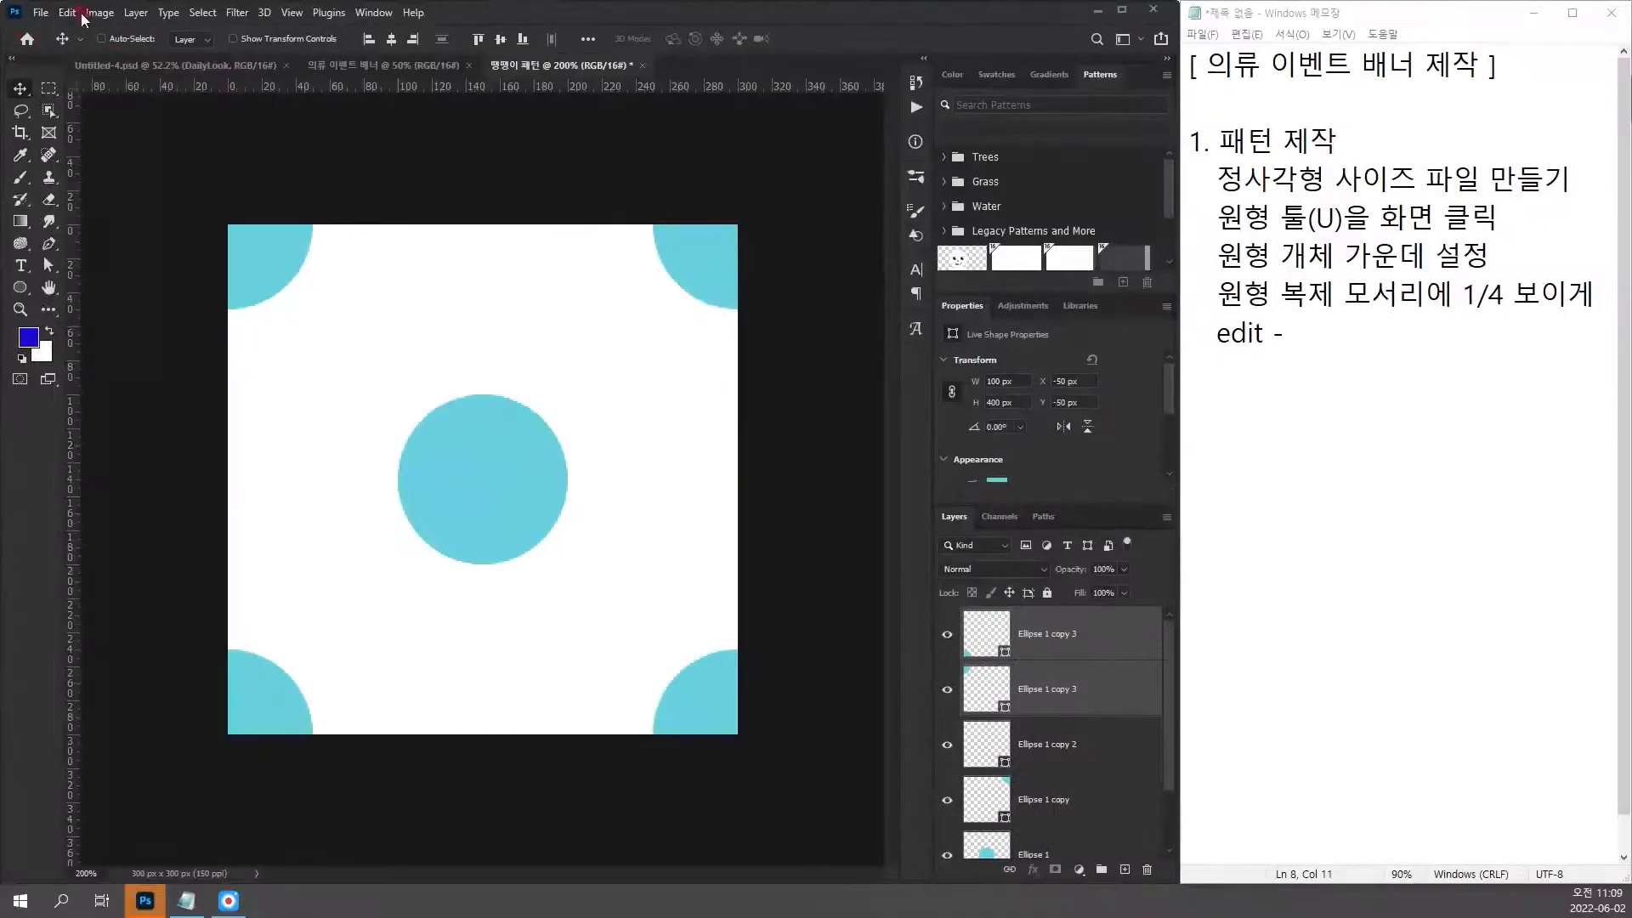
click(134, 24)
key(ctrl+1)
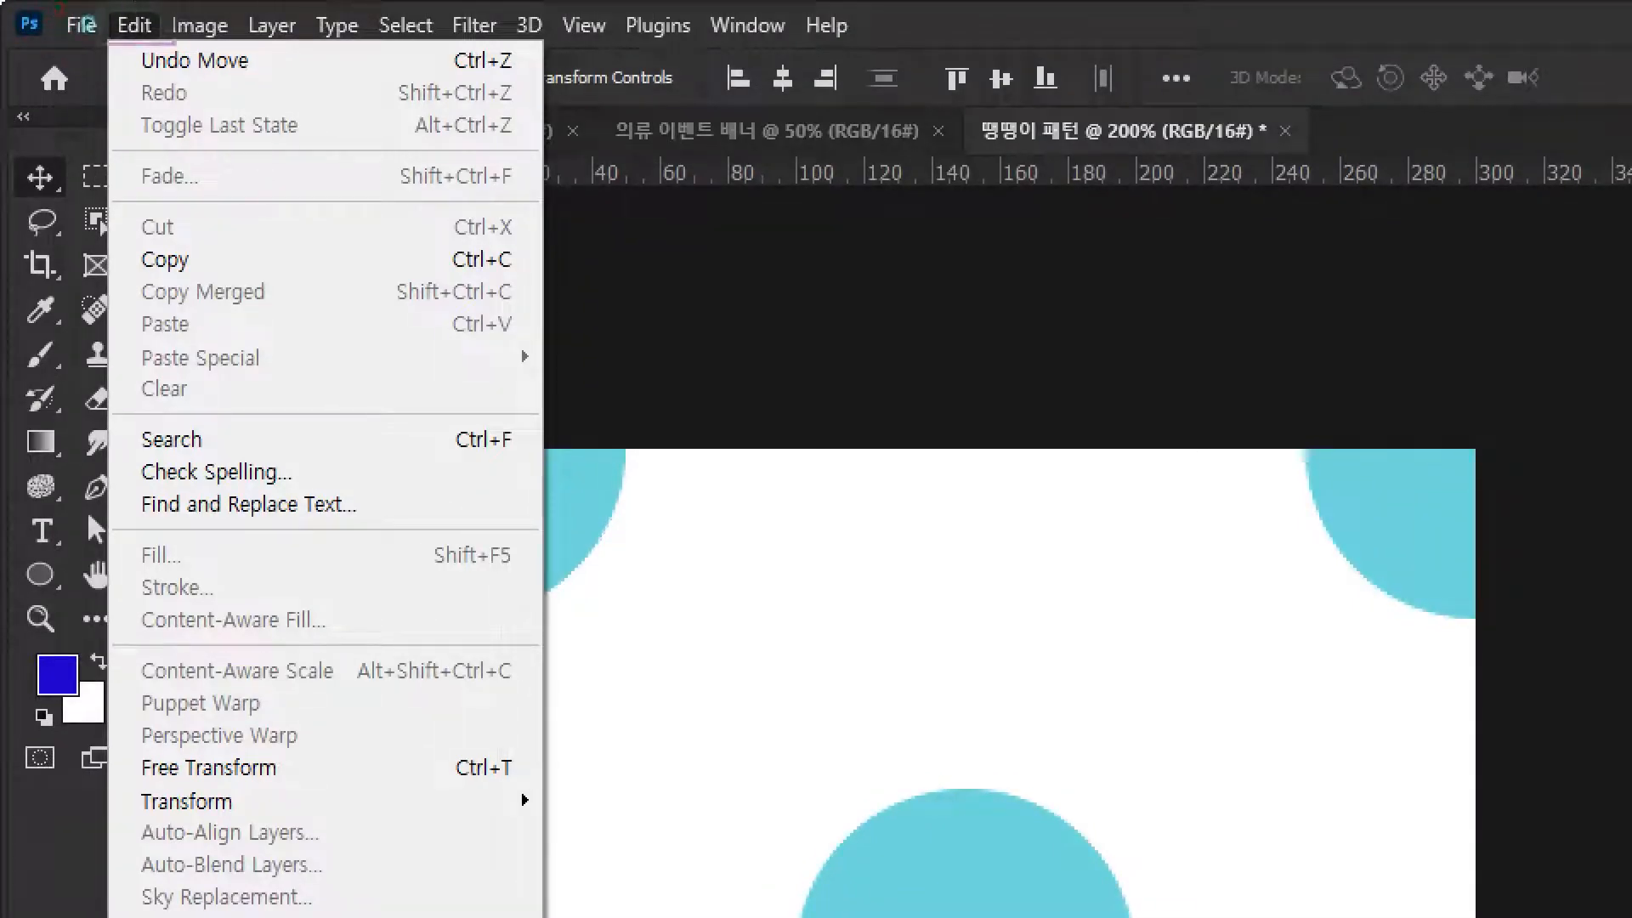
drag(101, 5, 172, 48)
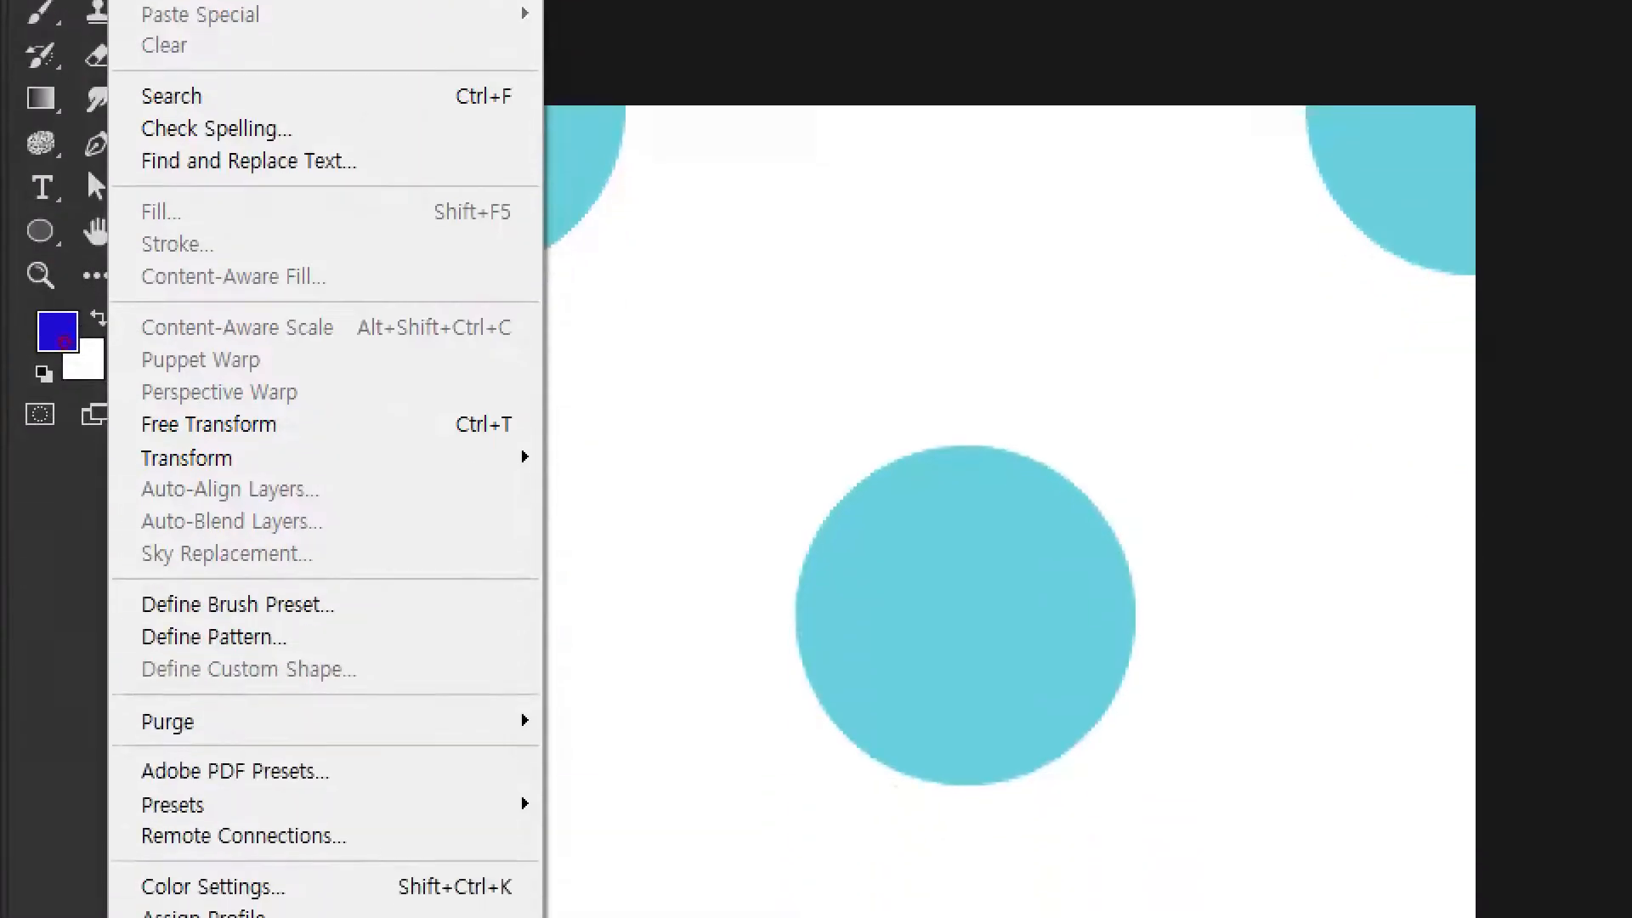
mouse_move(110, 534)
mouse_down()
mouse_move(183, 565)
mouse_move(391, 565)
mouse_up()
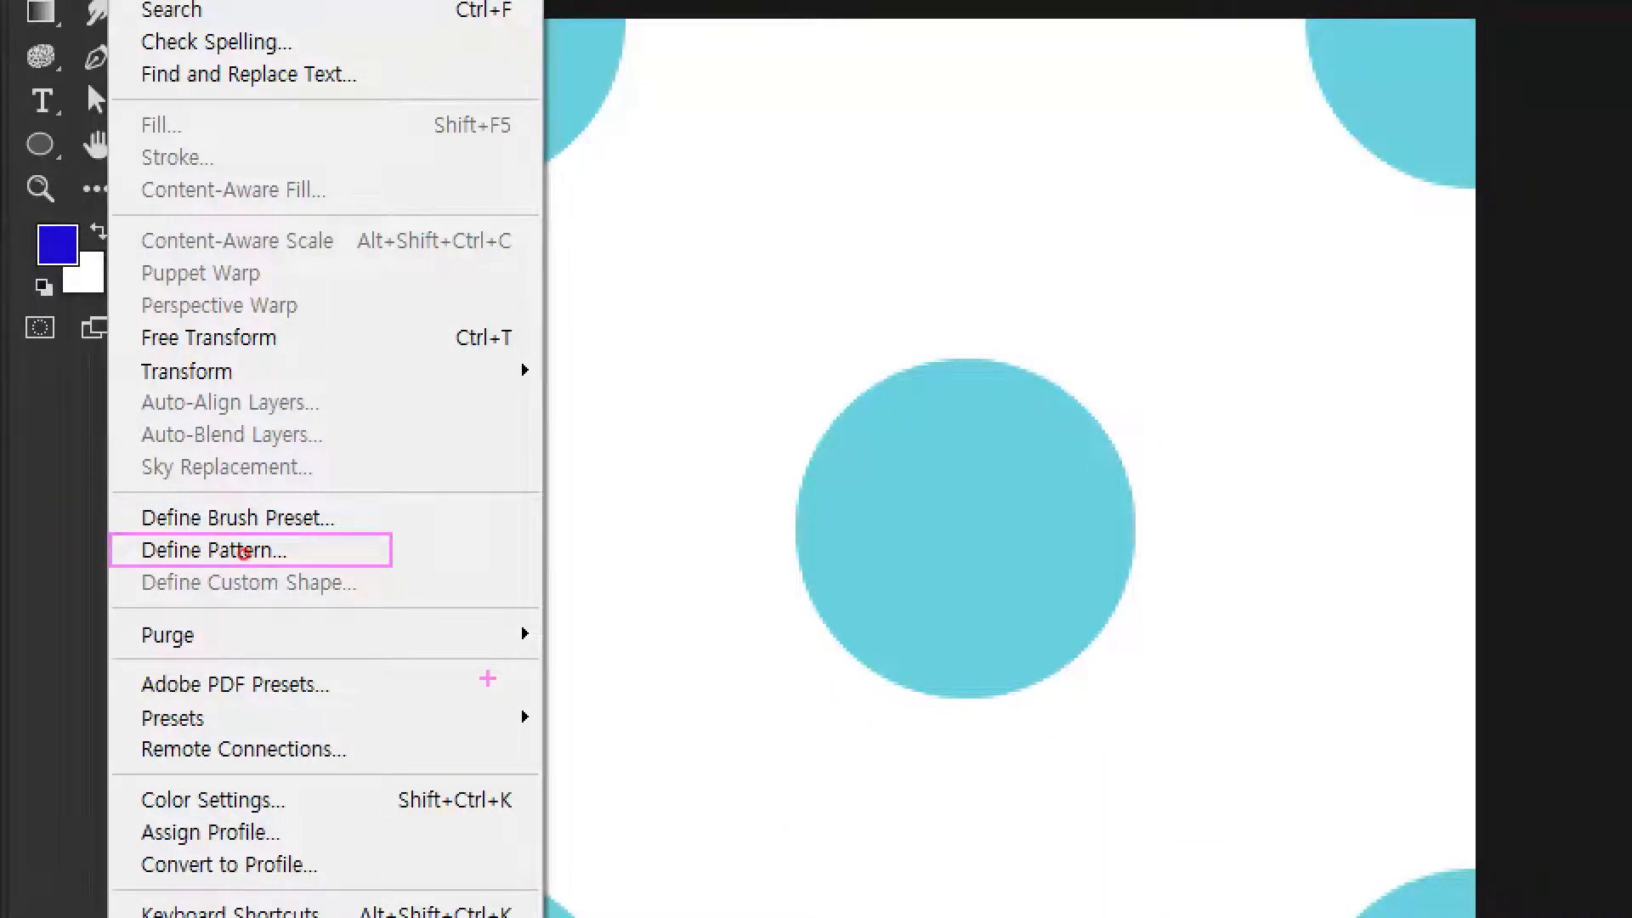
key(Escape)
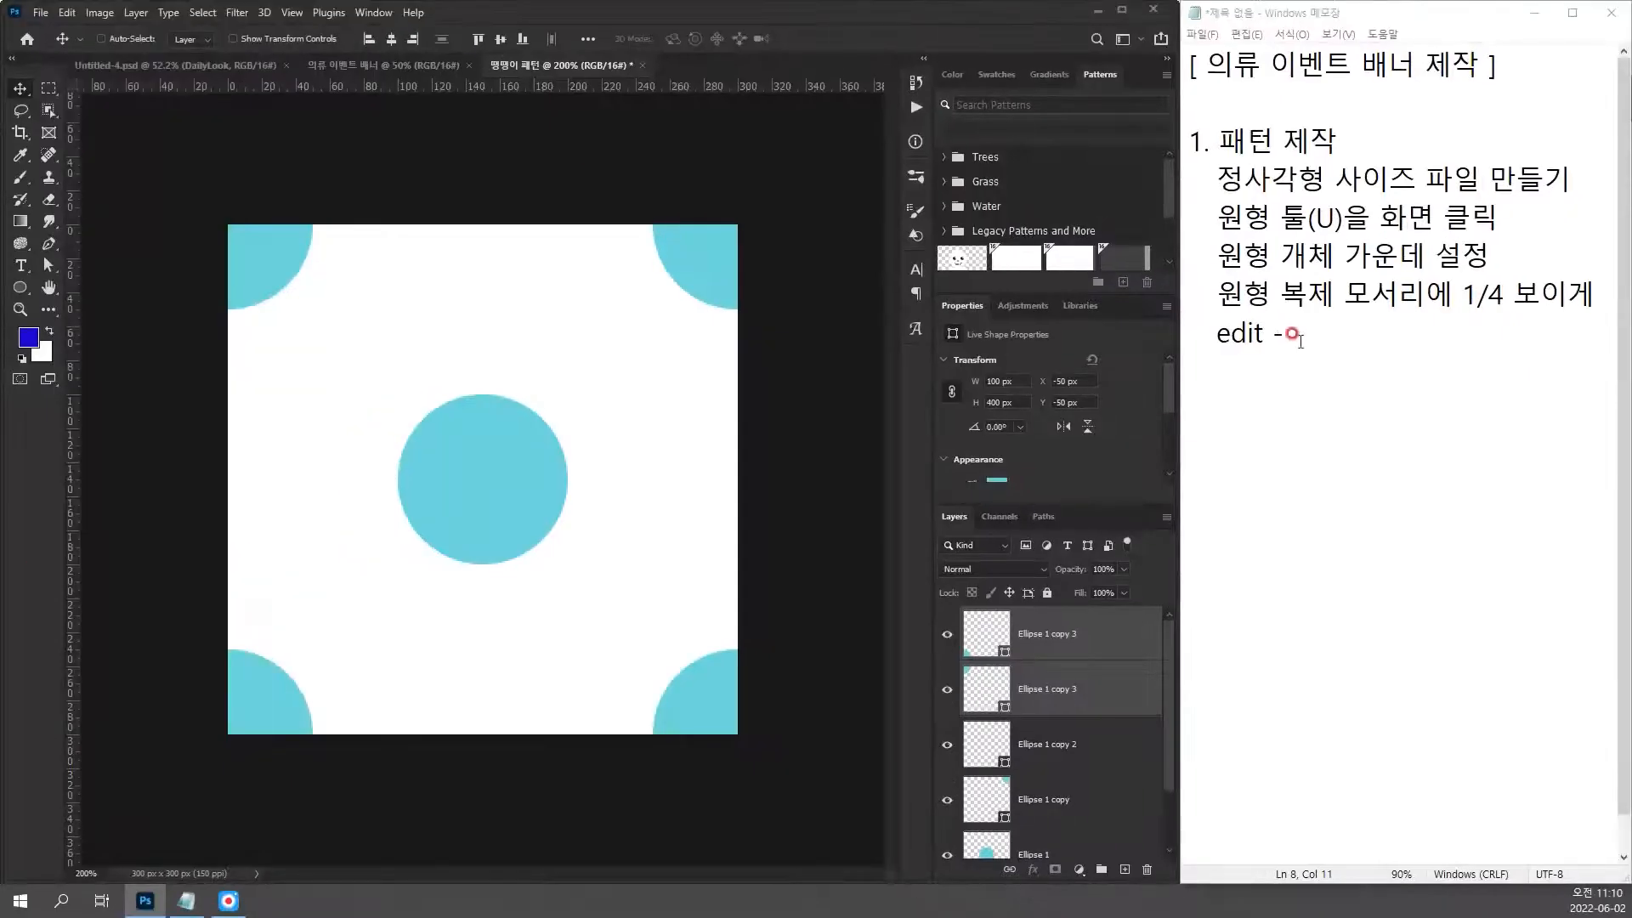
Step: In Notepad, complete the "edit -" note with "define pattern"
click(1332, 337)
text(defin)
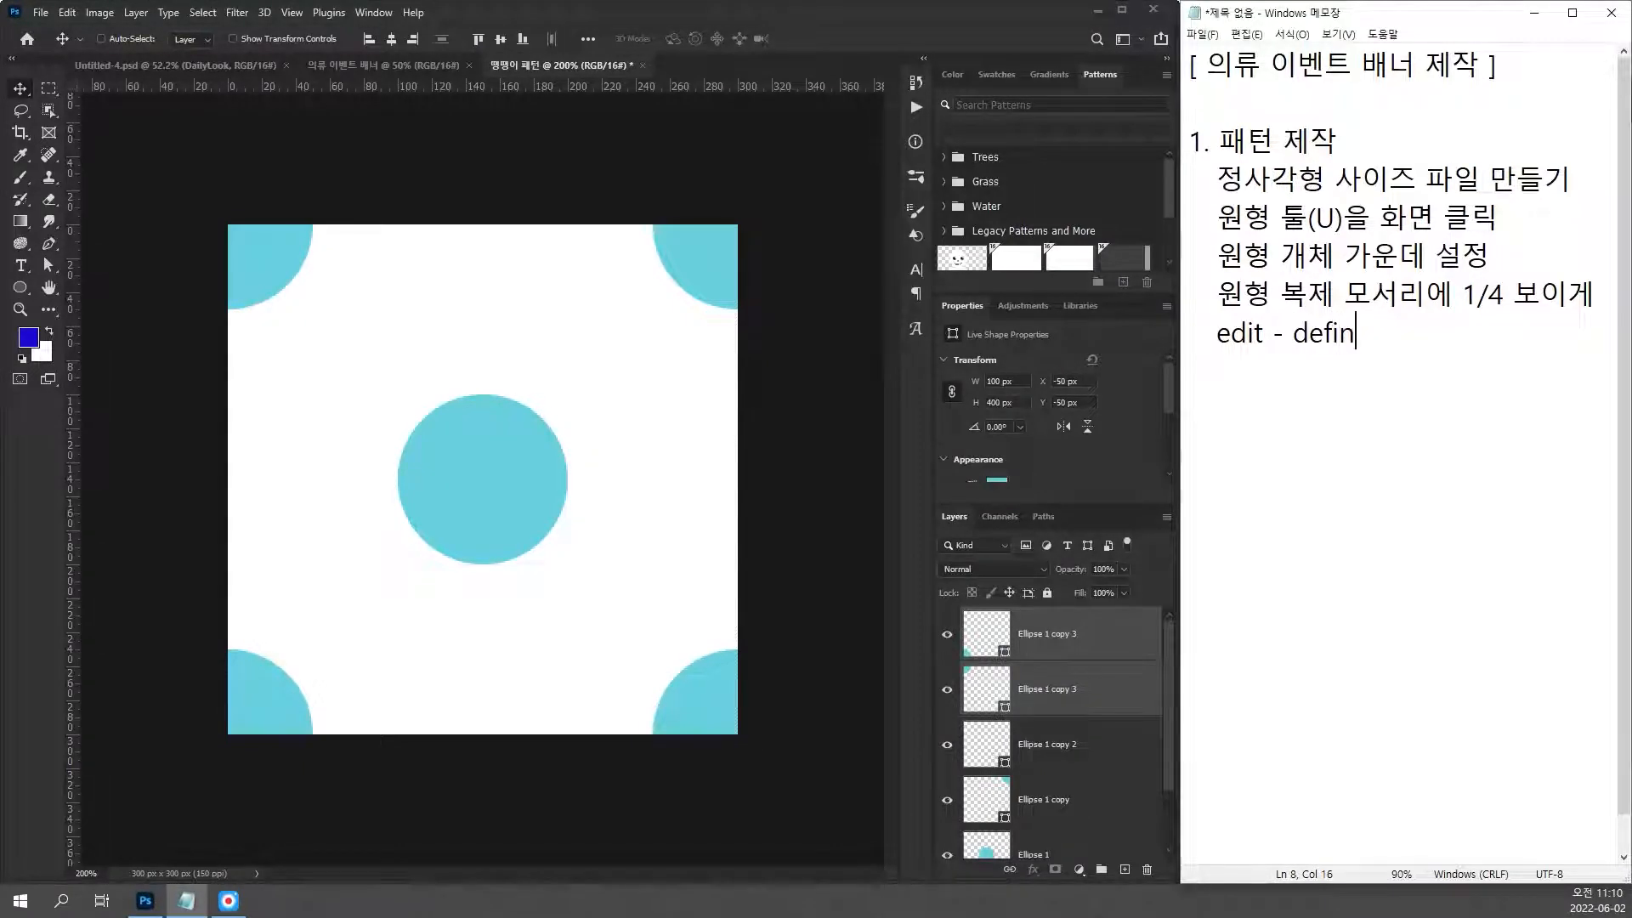
text(e pattern)
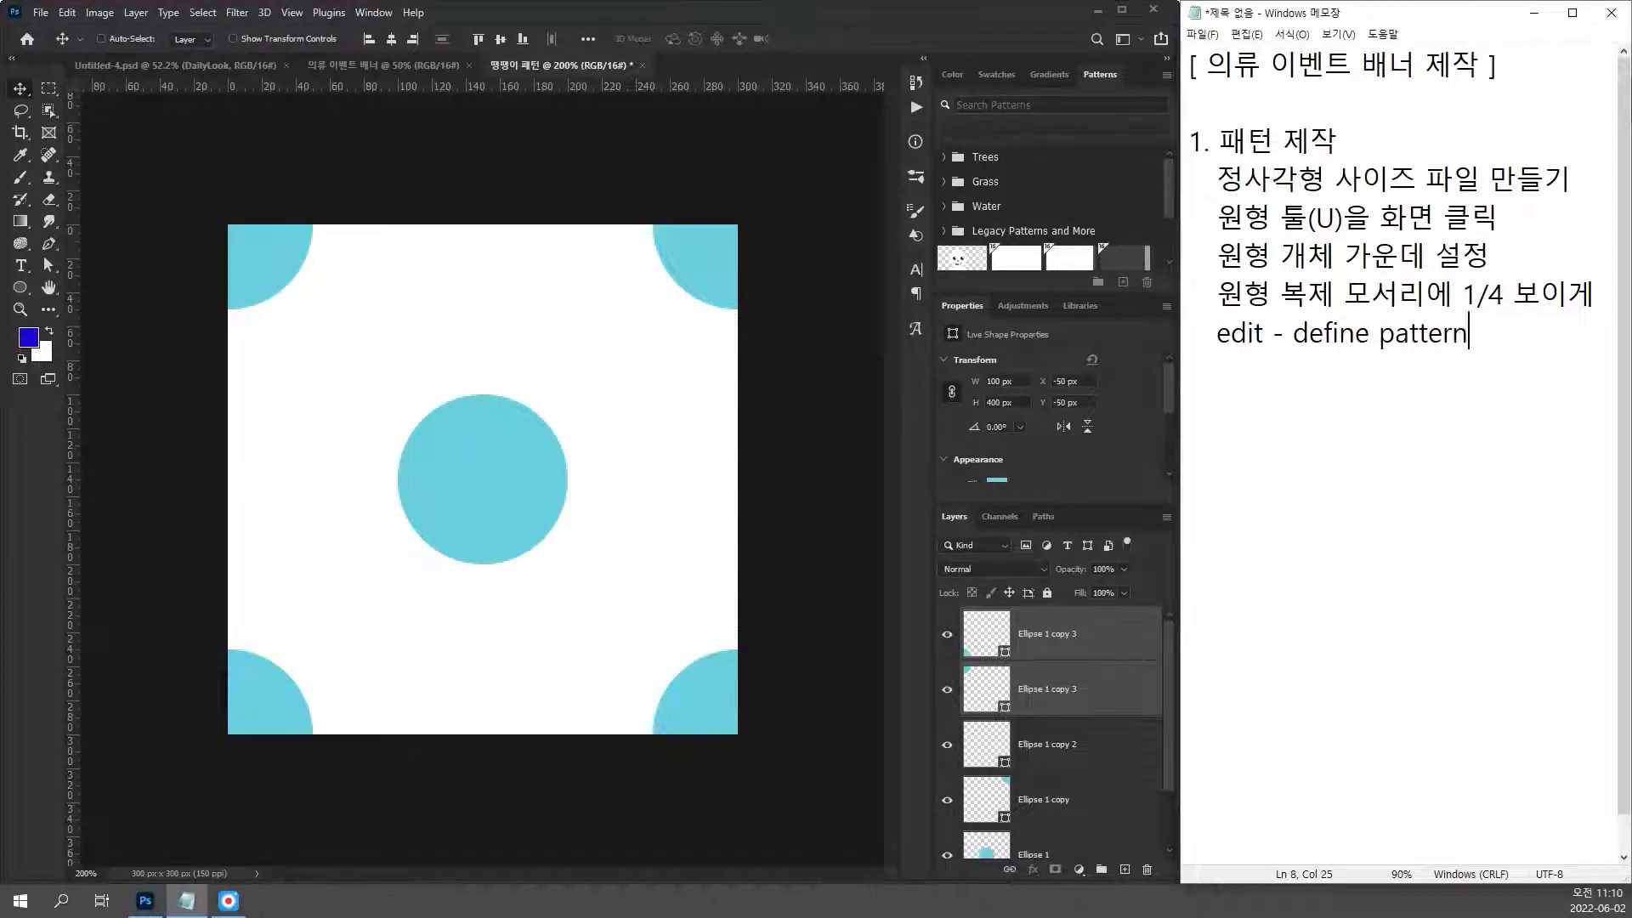
Step: In Photoshop, define the polka-dot tile as a pattern named "땡땡이 패턴" and point it out among the saved patterns
click(66, 11)
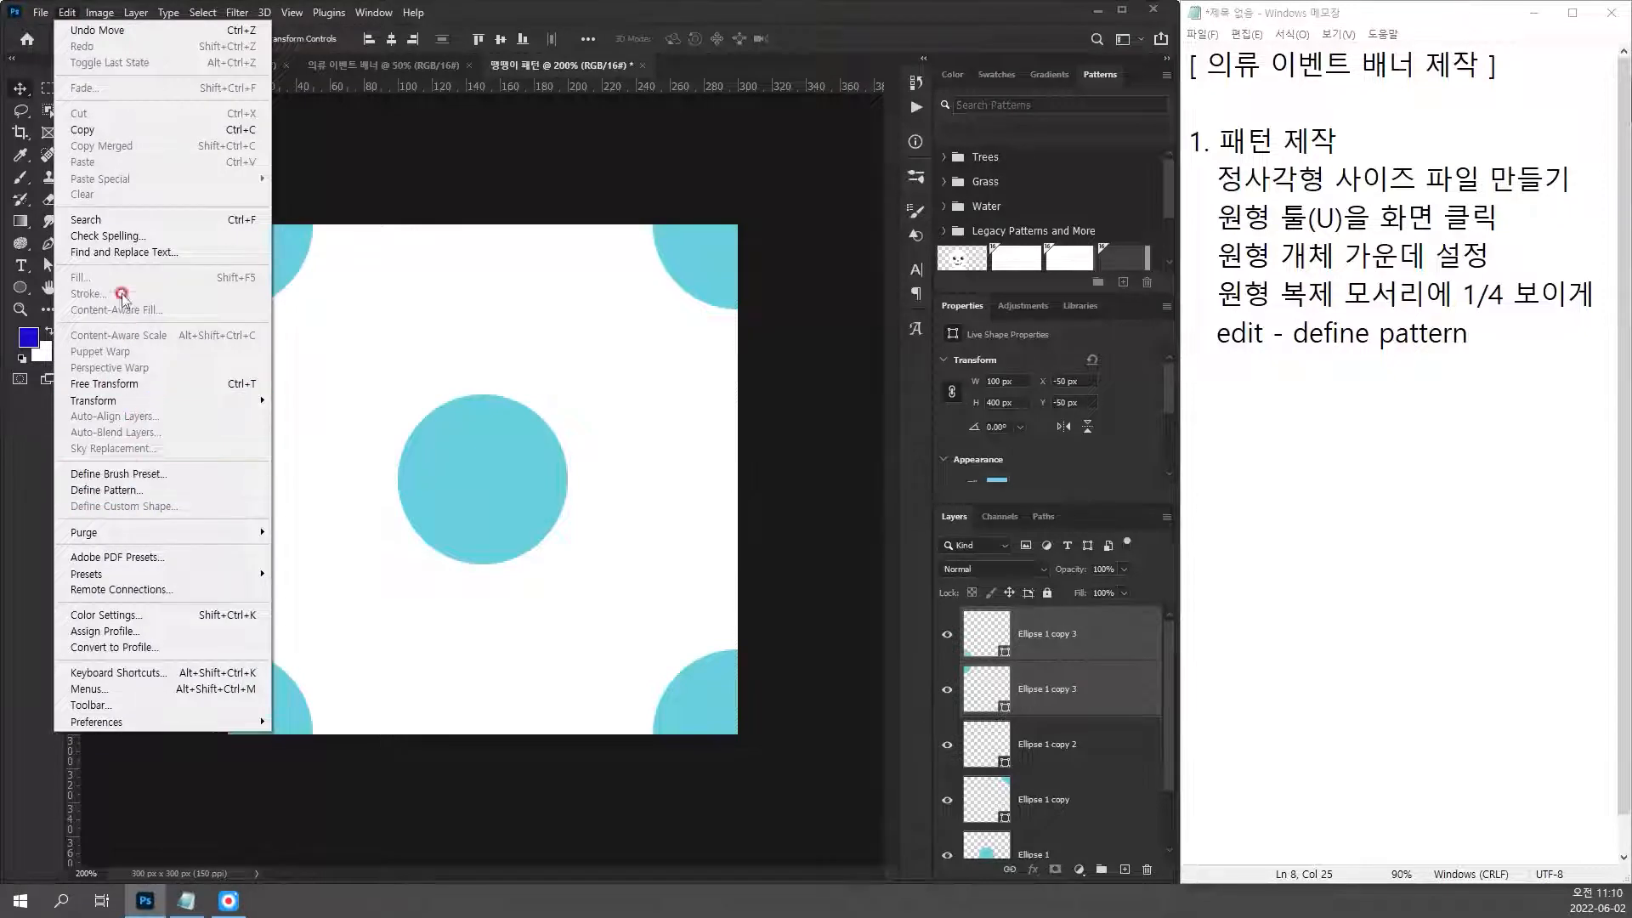
click(120, 488)
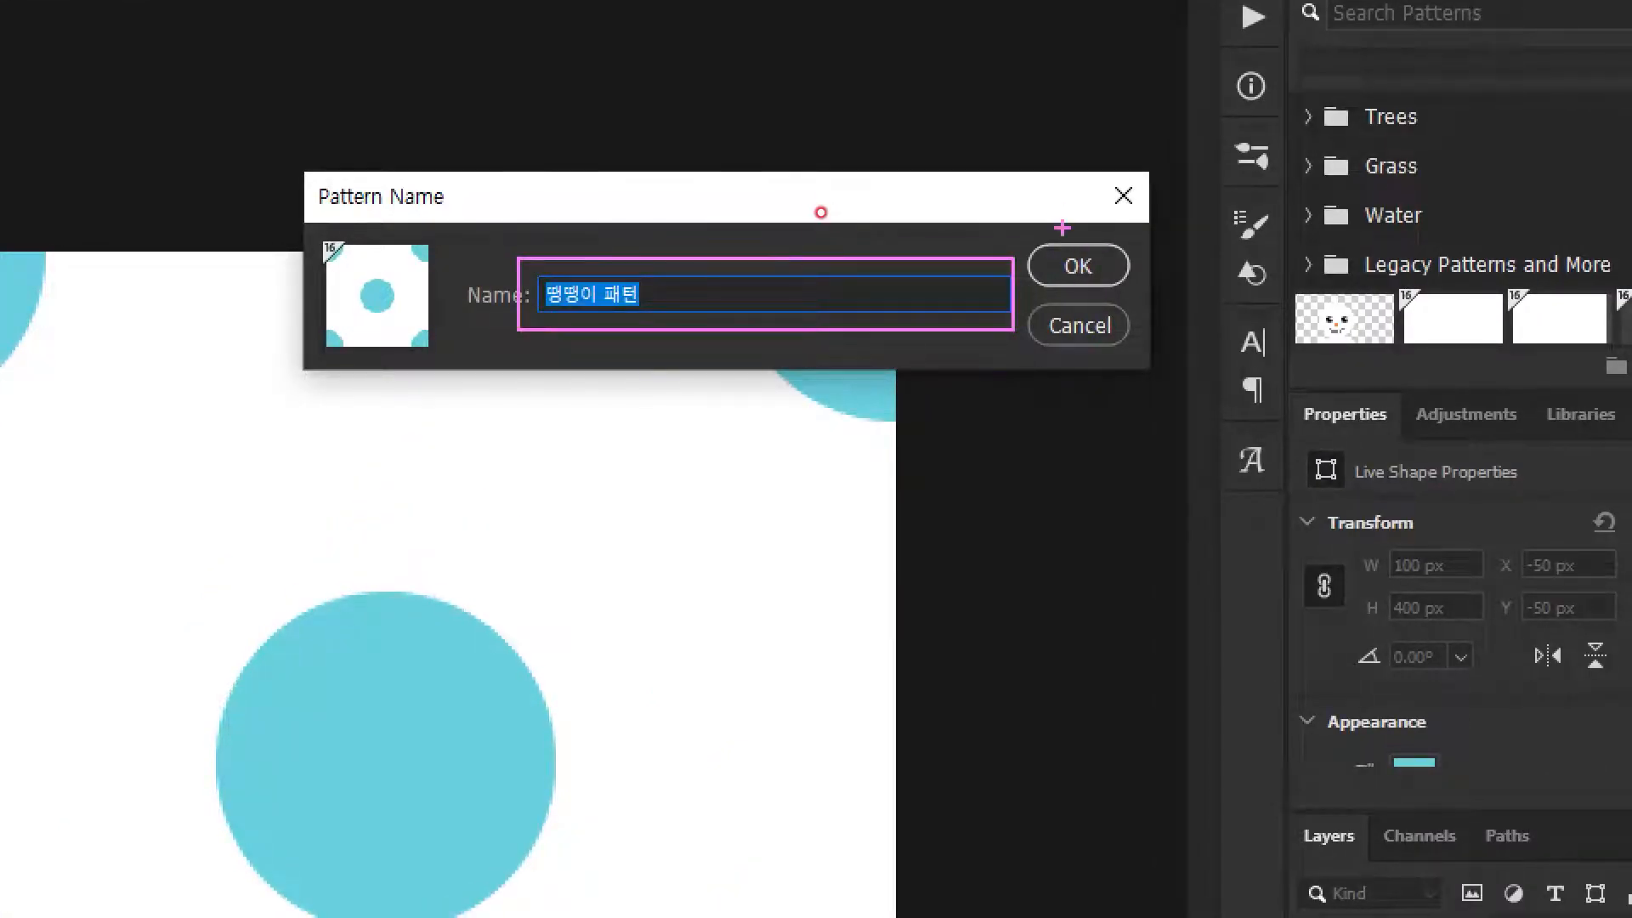
drag(1054, 209, 1120, 183)
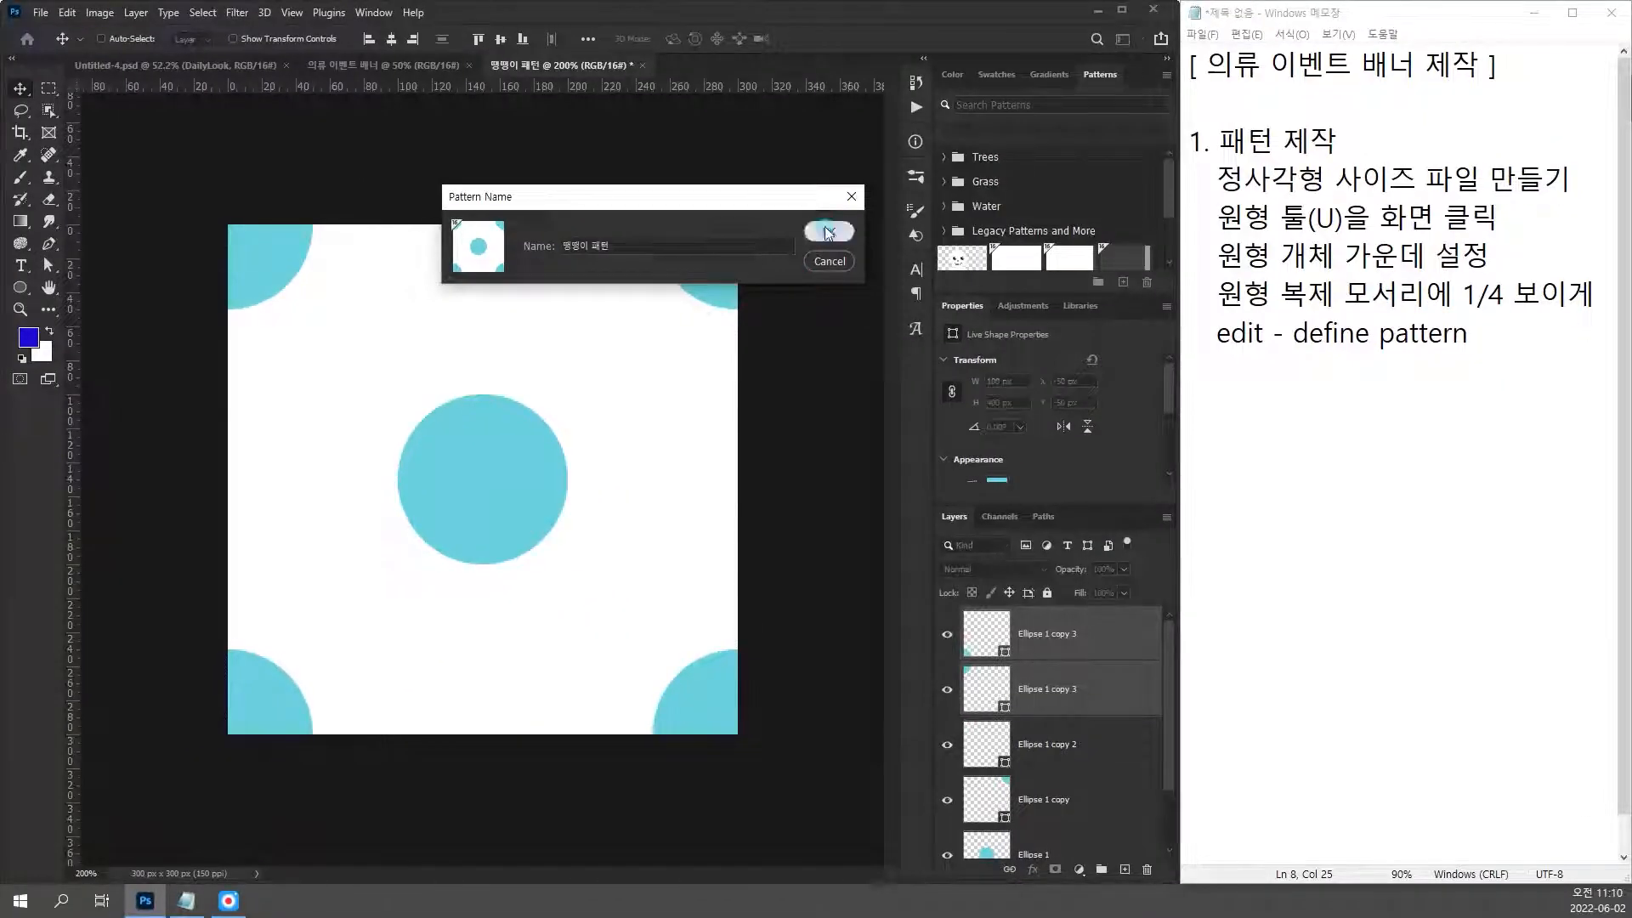
click(835, 231)
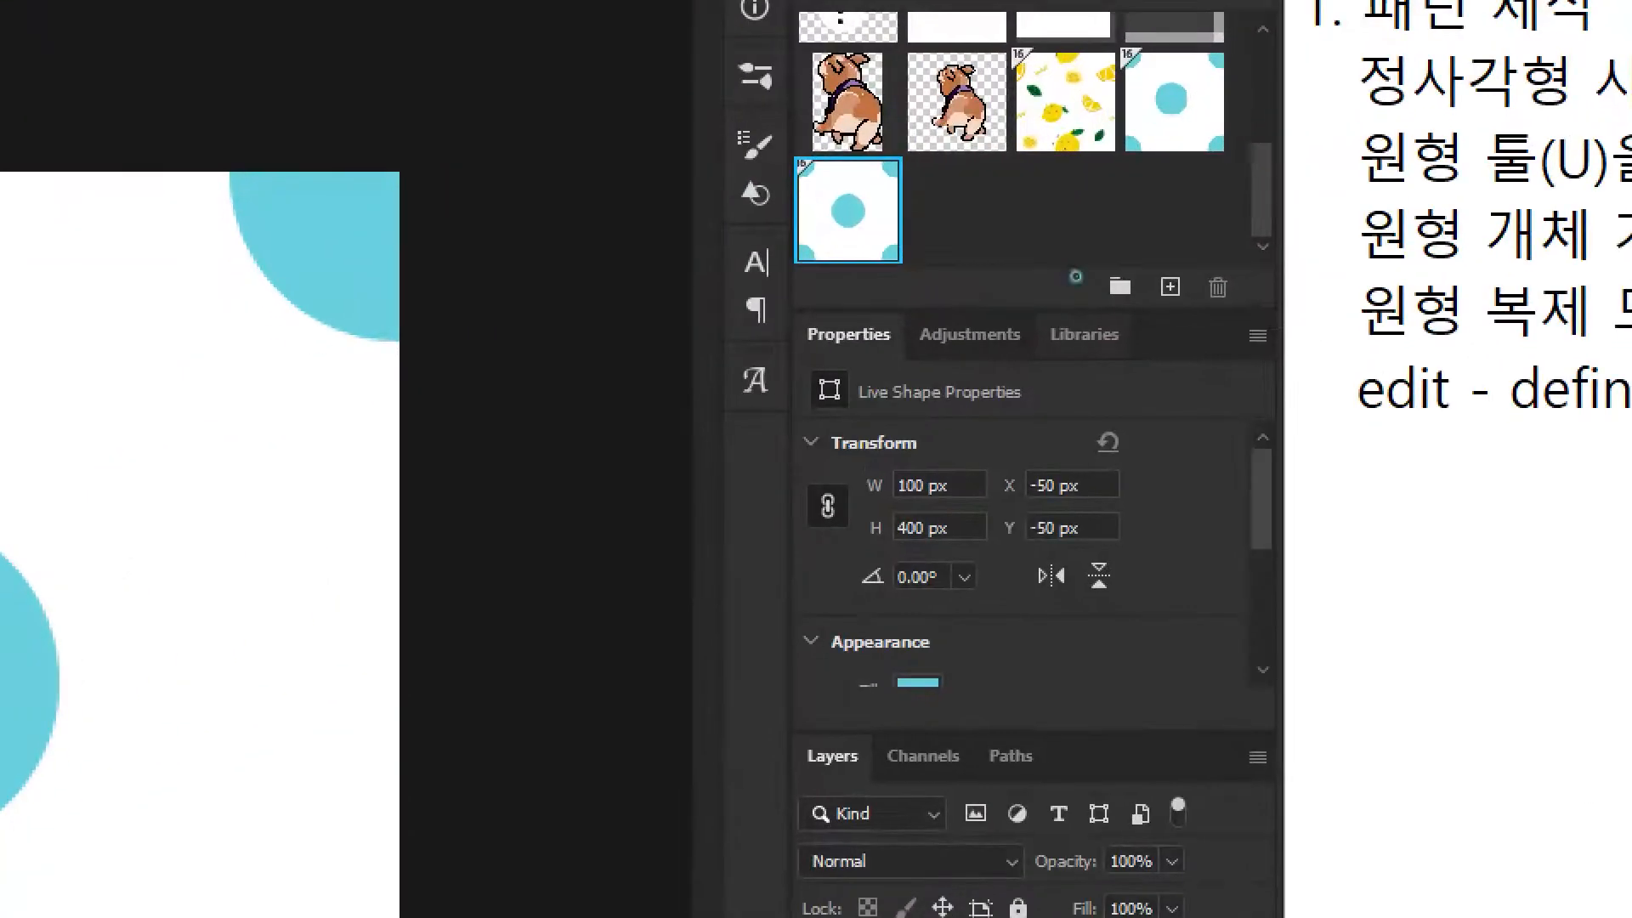
drag(929, 223, 985, 223)
drag(783, 150, 923, 281)
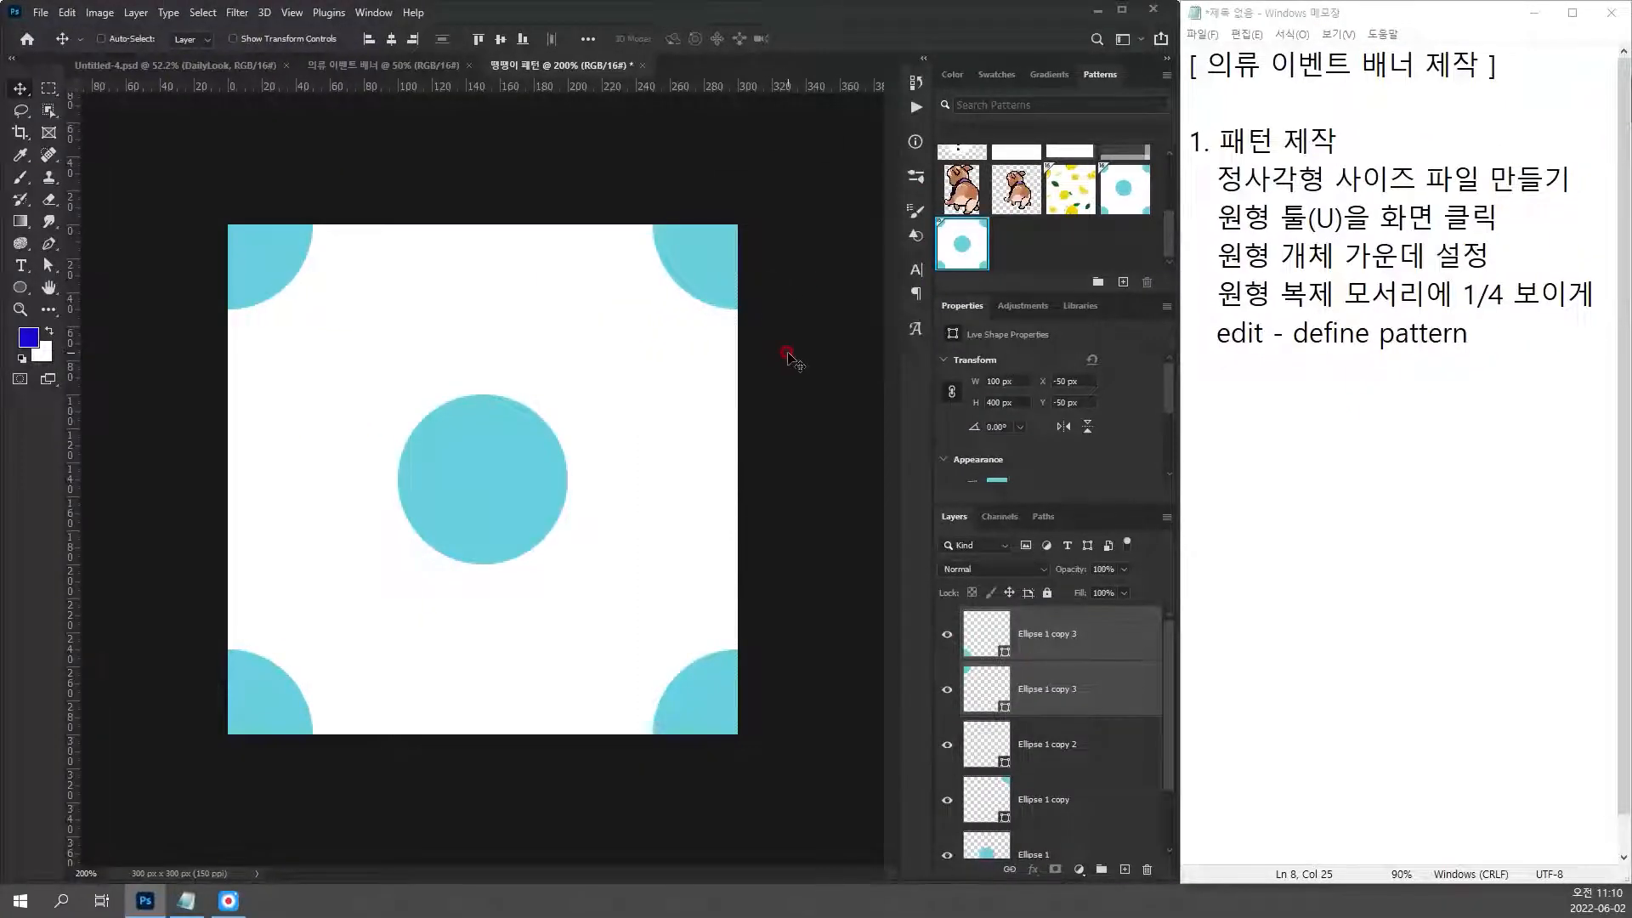
Step: Switch from the pattern tile to the blank "의류 이벤트 배너" document
click(395, 65)
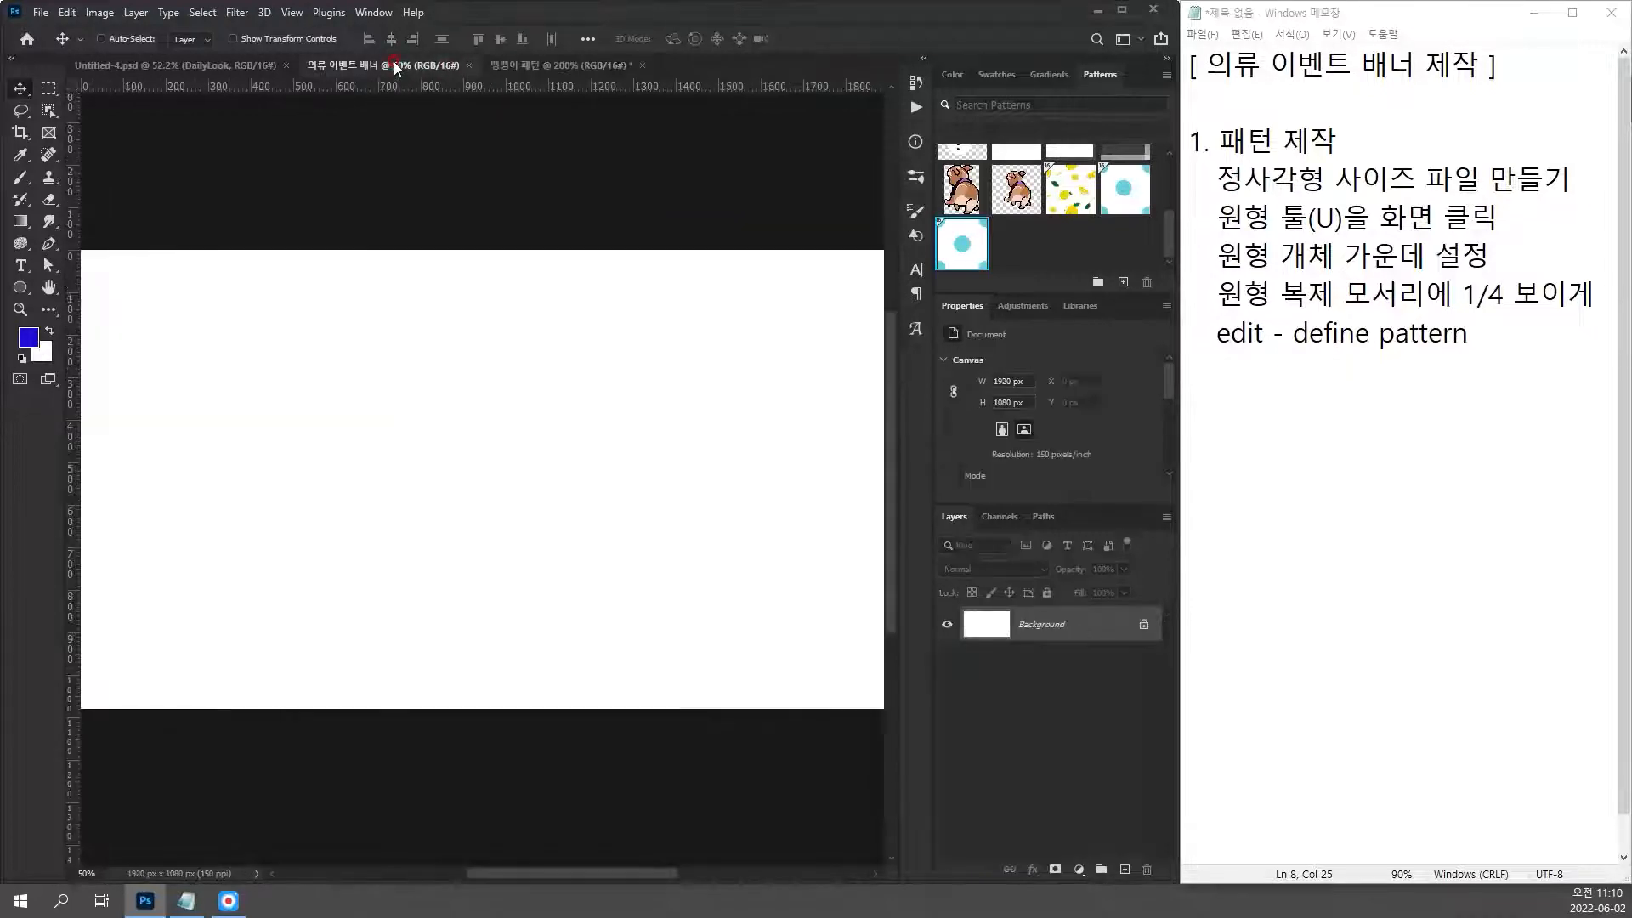
click(578, 65)
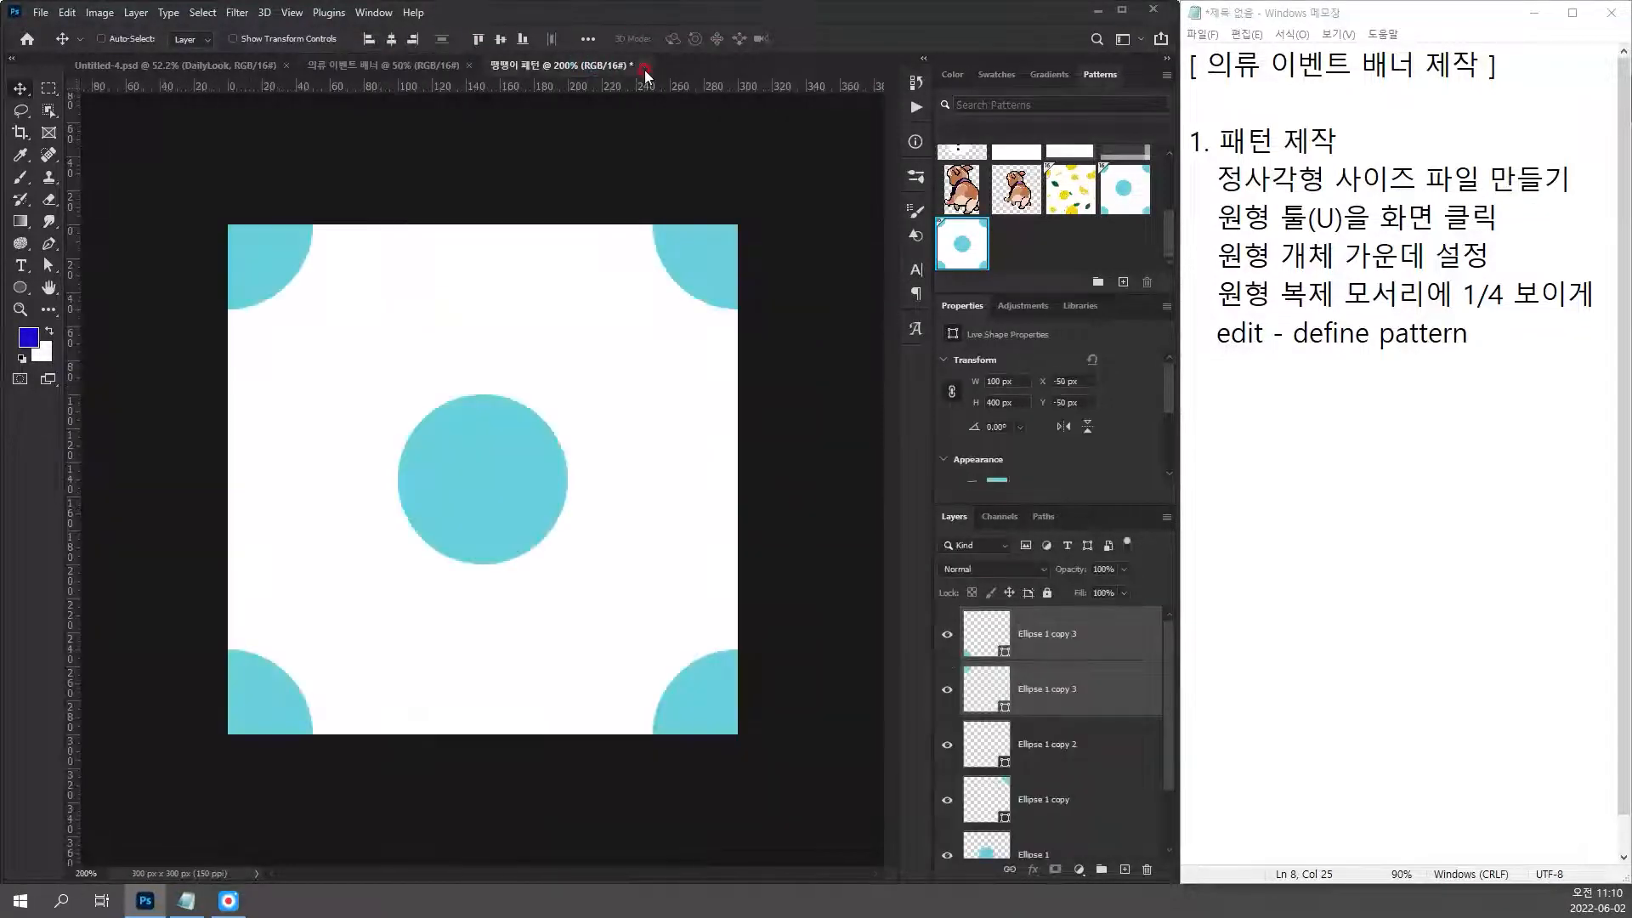
click(394, 66)
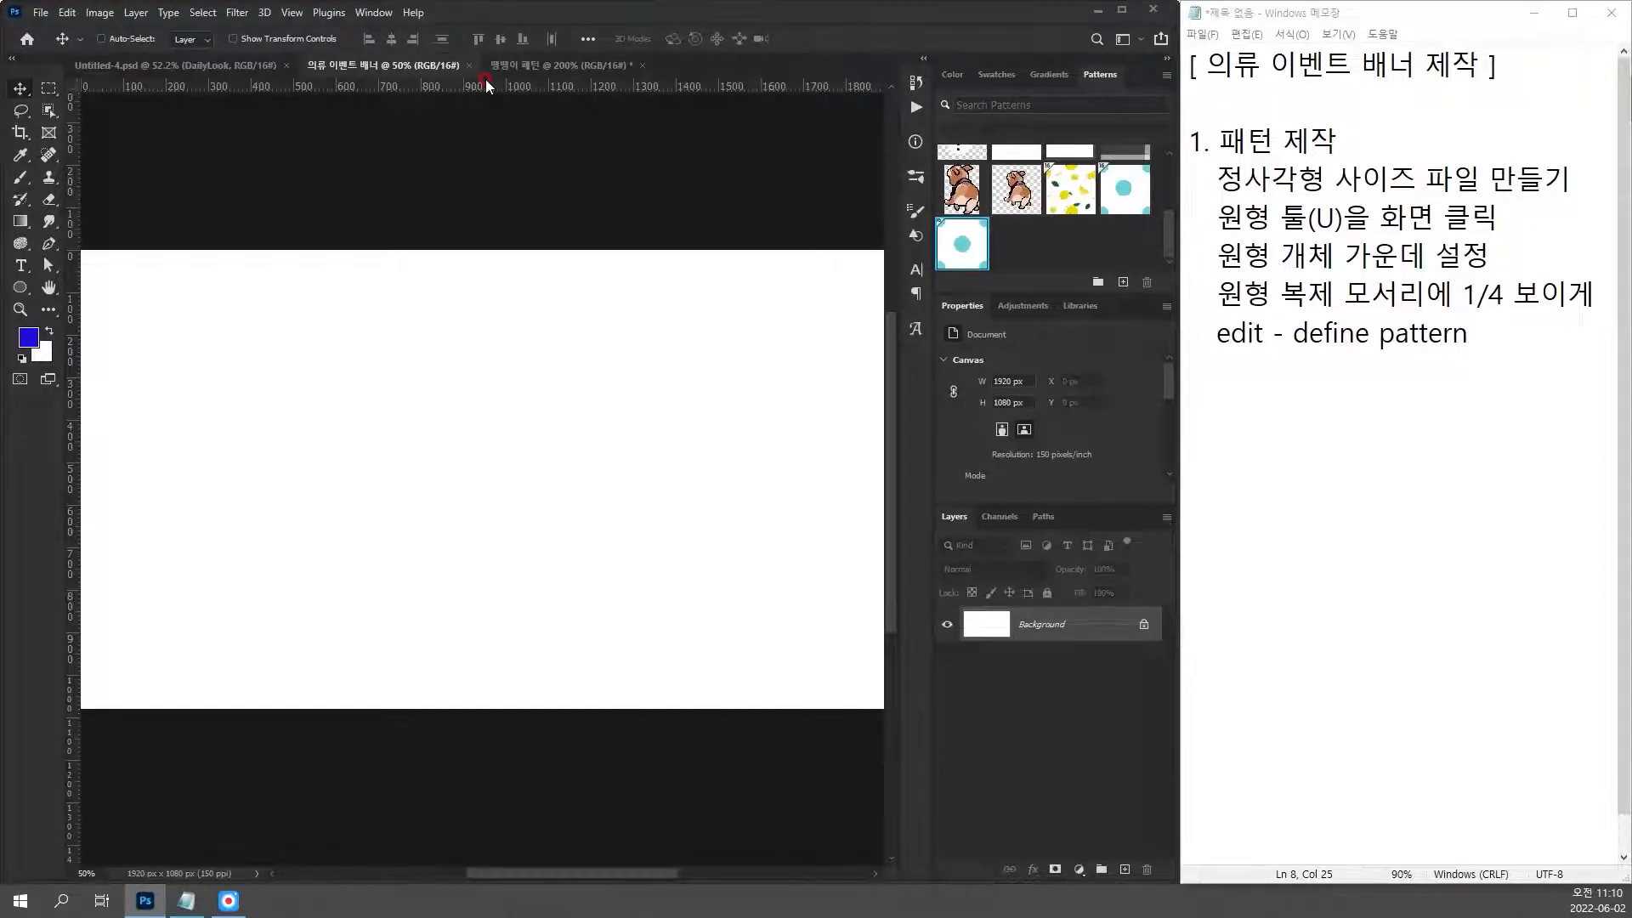
Step: In Notepad, add the heading "2. 배경 제작" below the pattern notes, separated by a blank line
click(1207, 397)
text(2. )
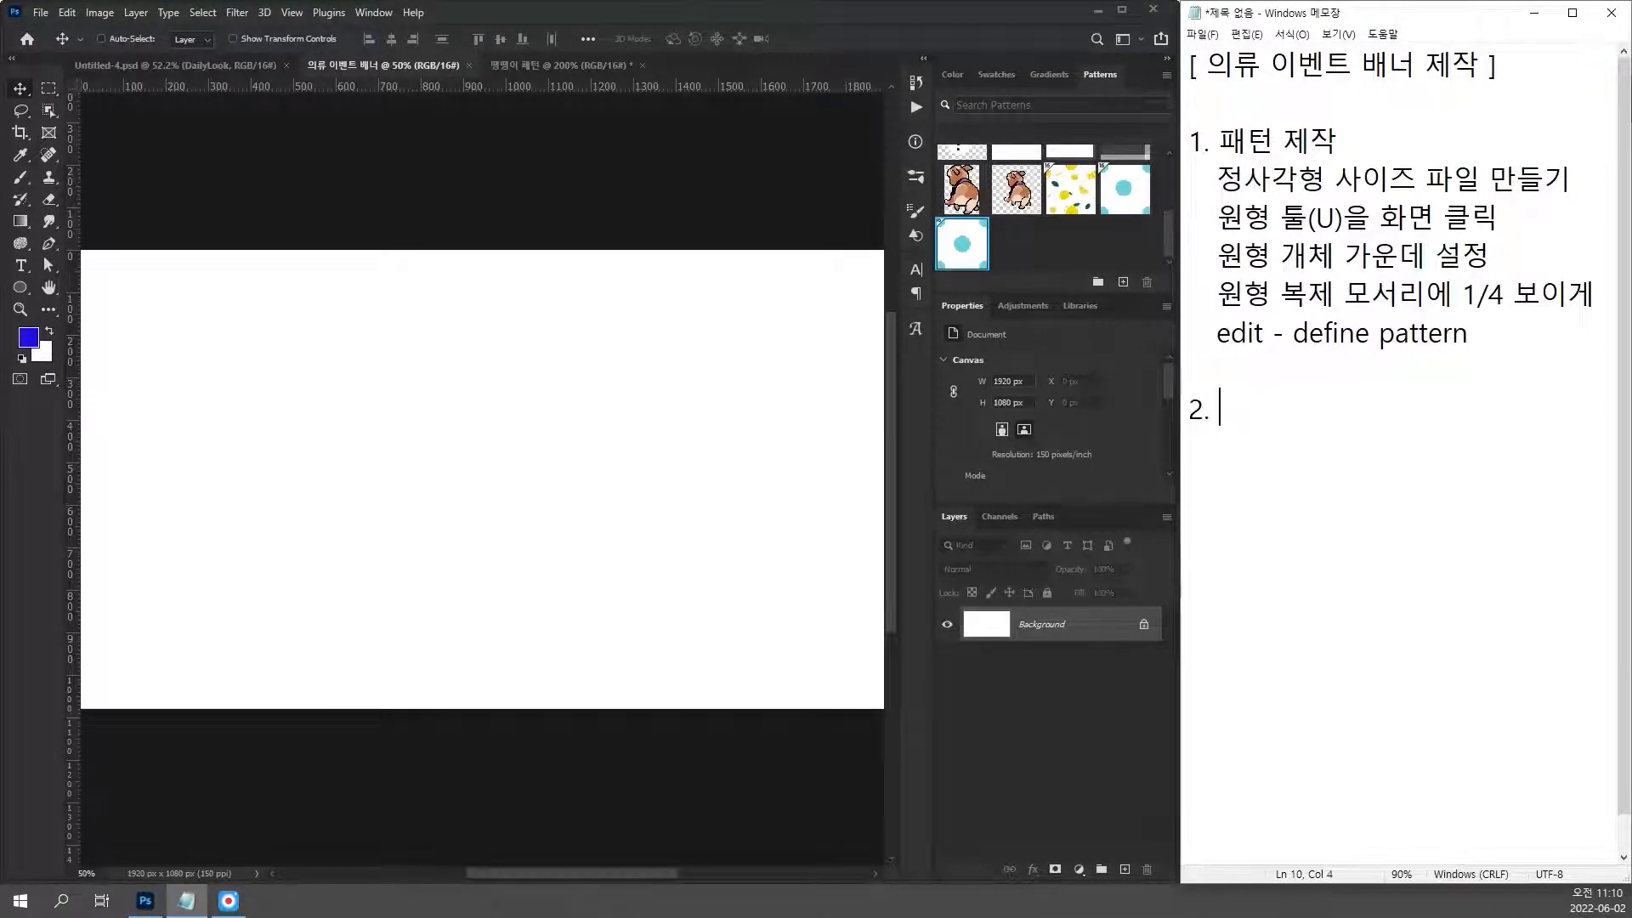
text(배경 제작)
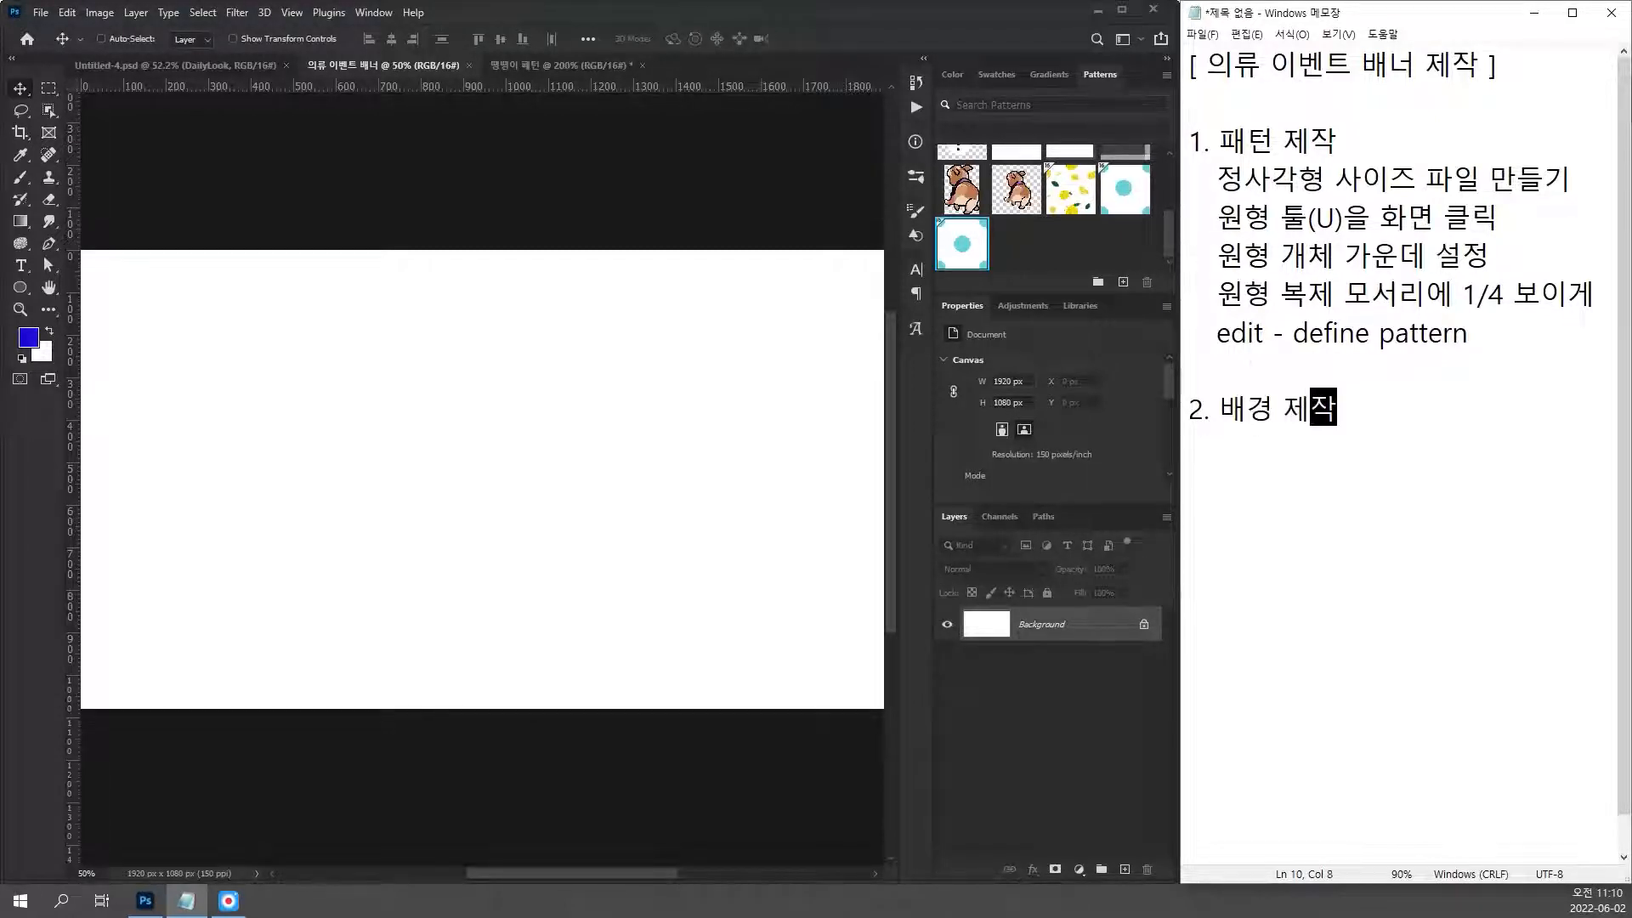
Step: In Photoshop, consult the finished banner in Untitled-4.psd, then fill the "의류 이벤트 배너" Background layer with foreground pink #ff43a0
click(669, 242)
click(217, 64)
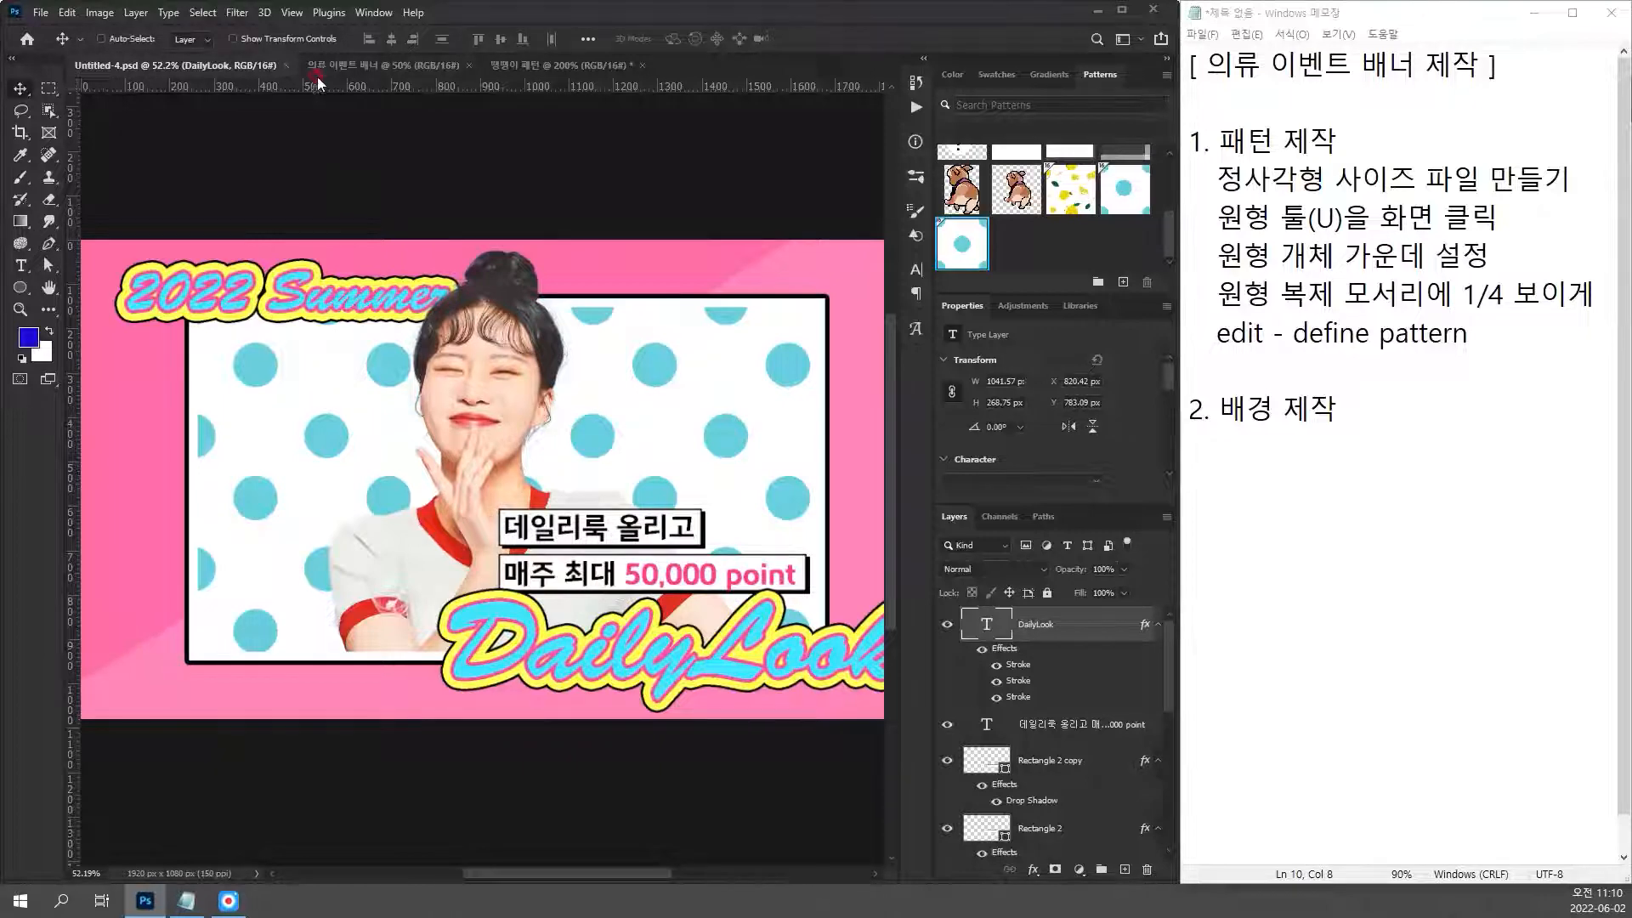
click(361, 68)
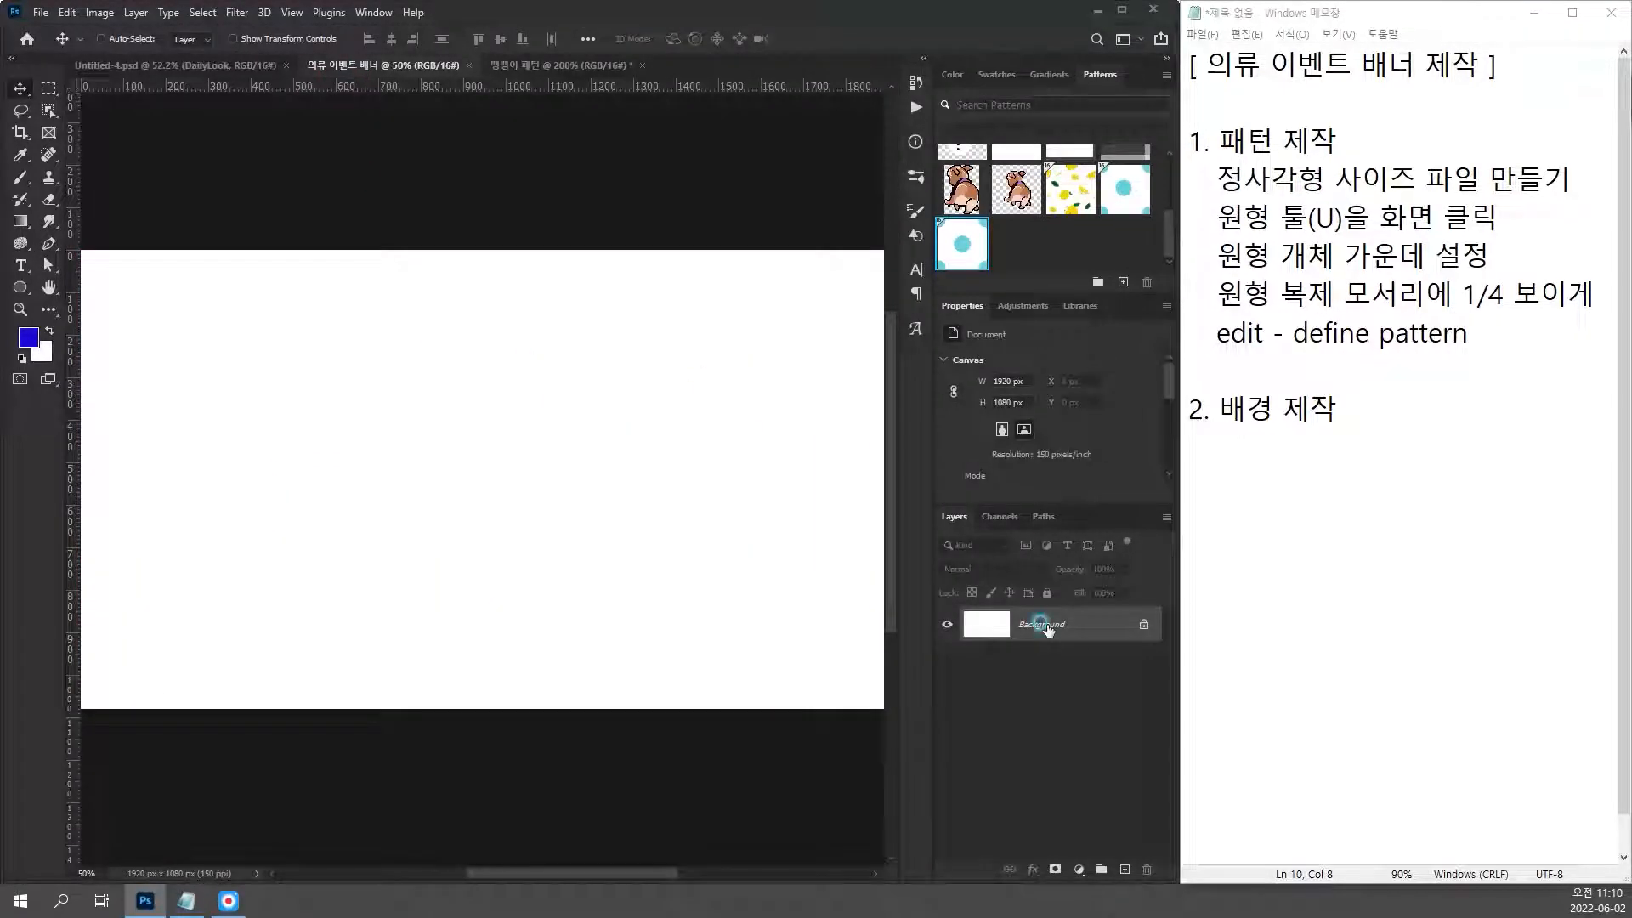
click(31, 339)
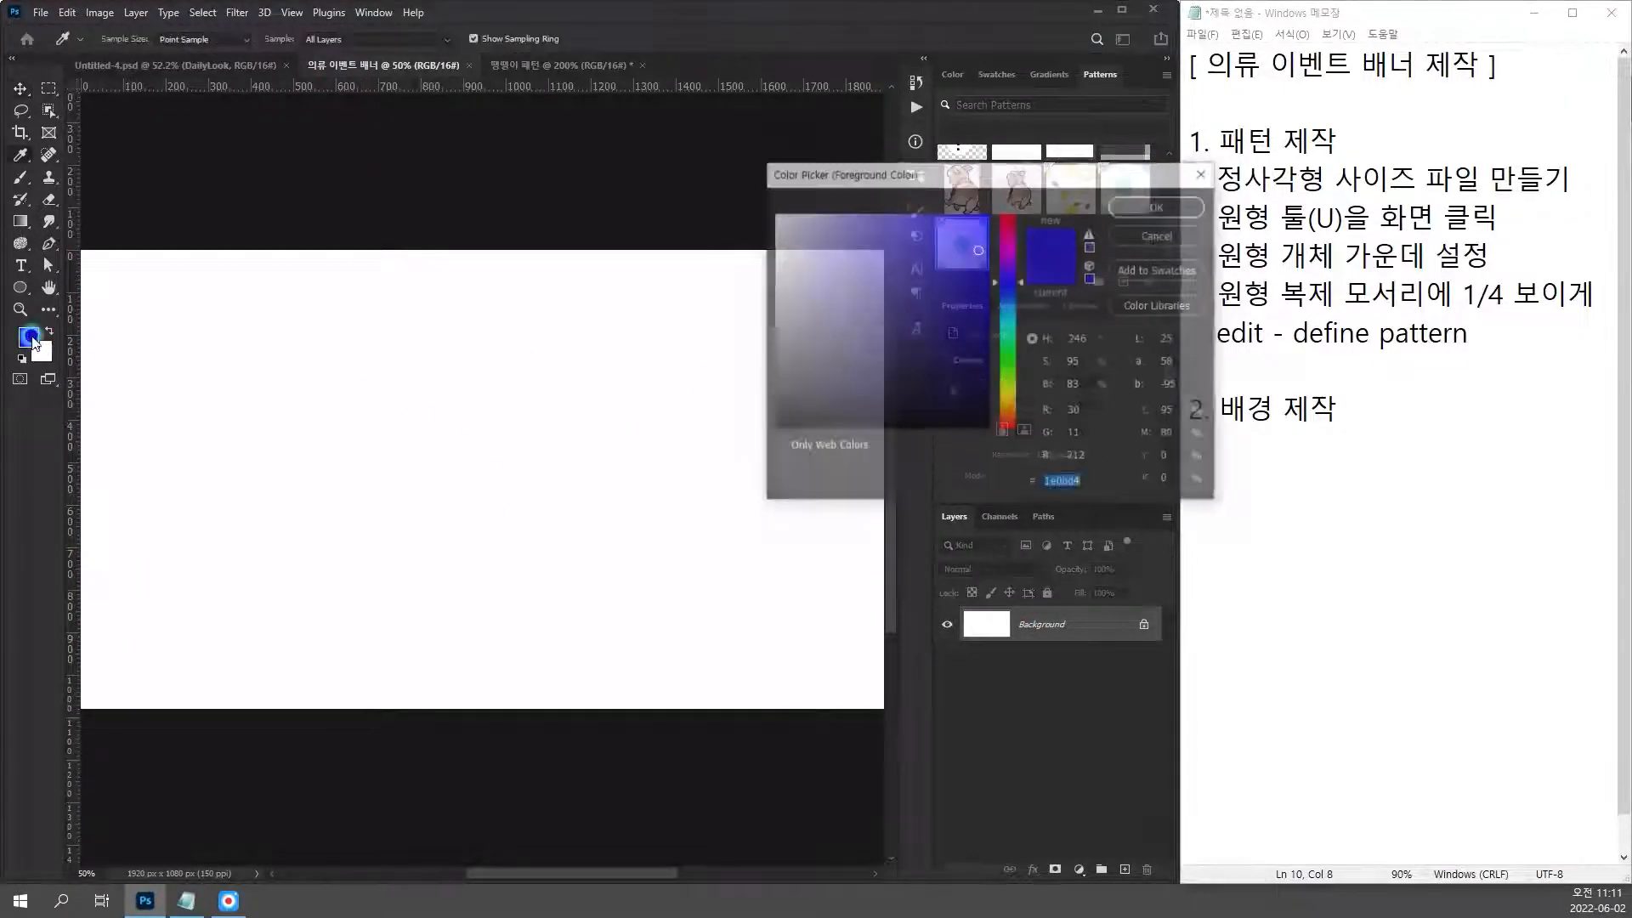
click(1004, 231)
drag(939, 247, 928, 197)
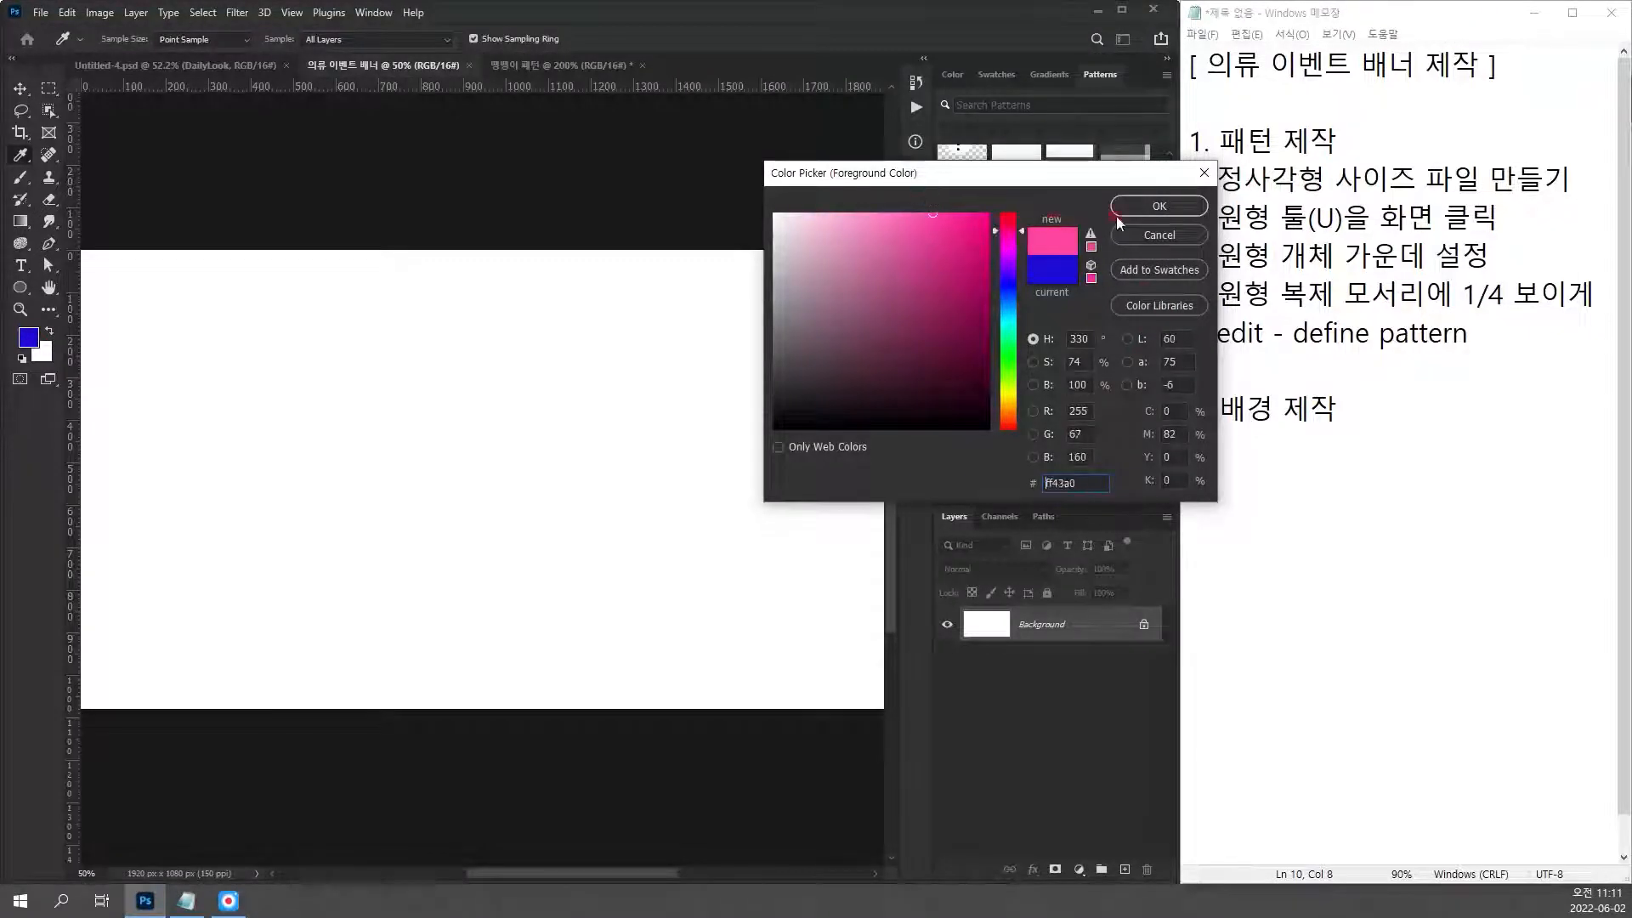
click(1159, 207)
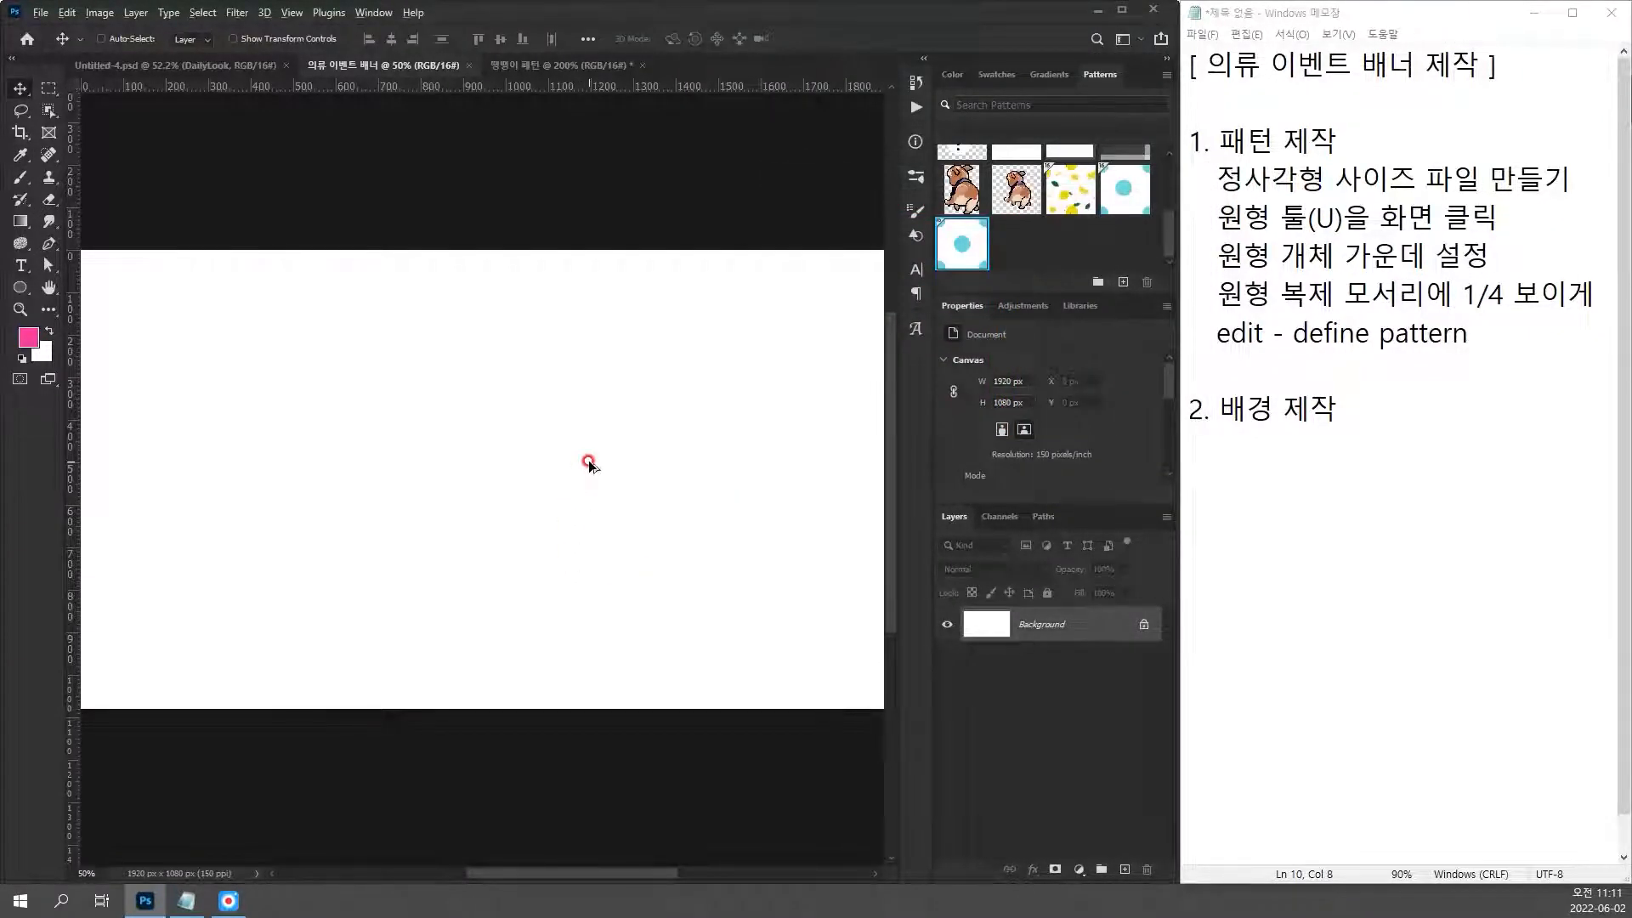
key(alt+BackSpace)
Step: In Notepad, extend heading 2 with "- 전경색으로 채우기" and note "alt + delete" on the line below
click(1402, 404)
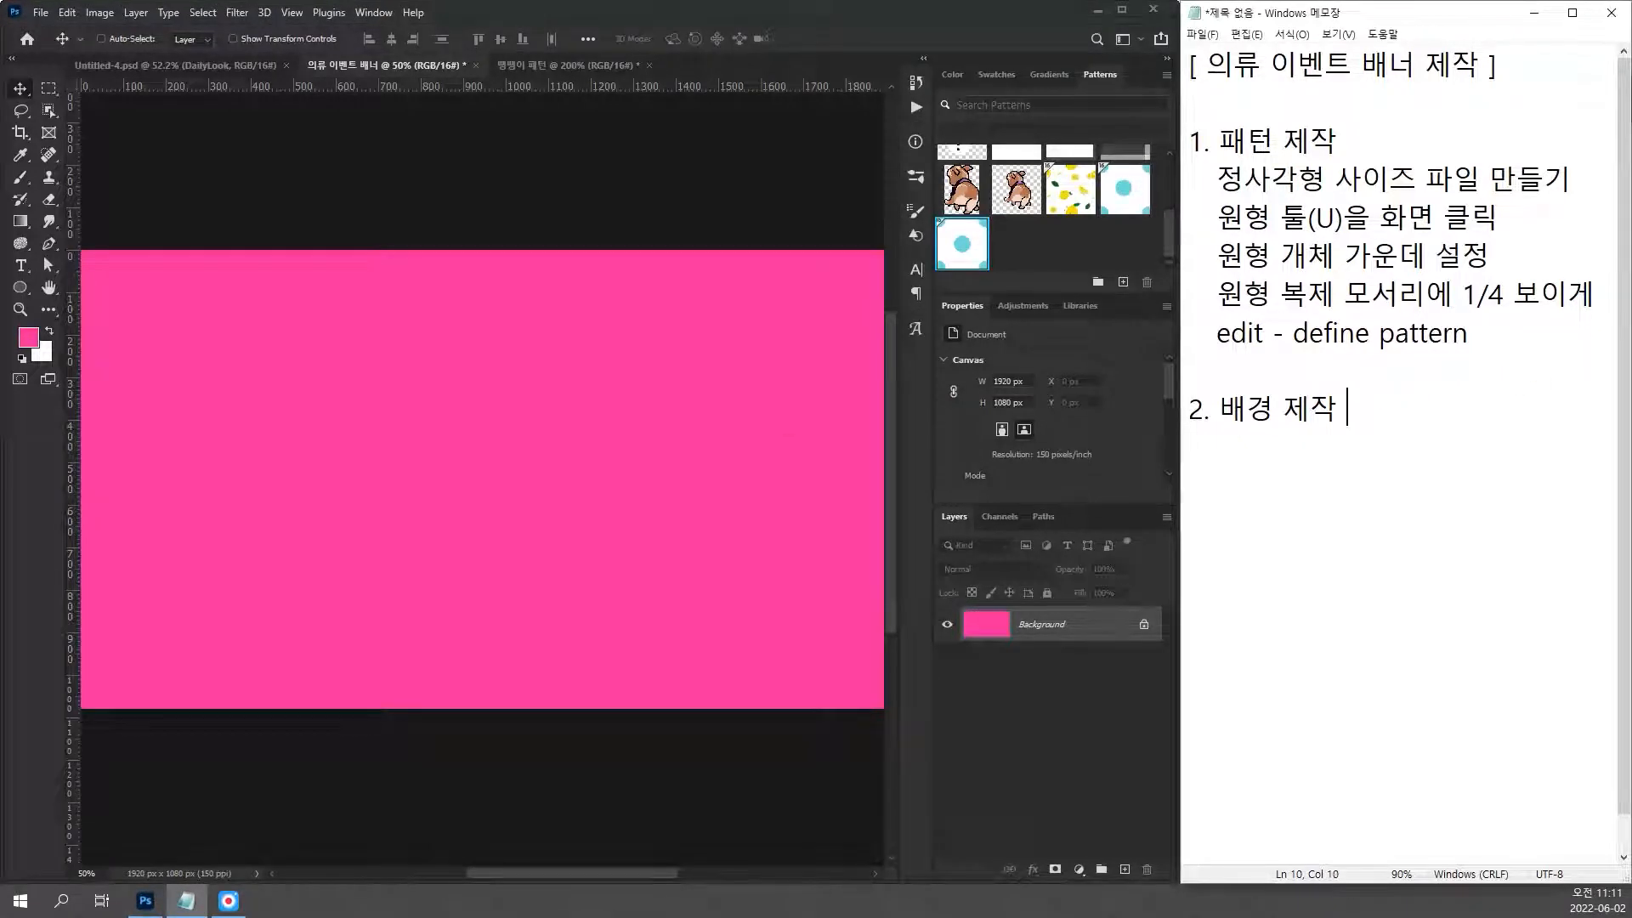
key(BackSpace)
text(- 전겨)
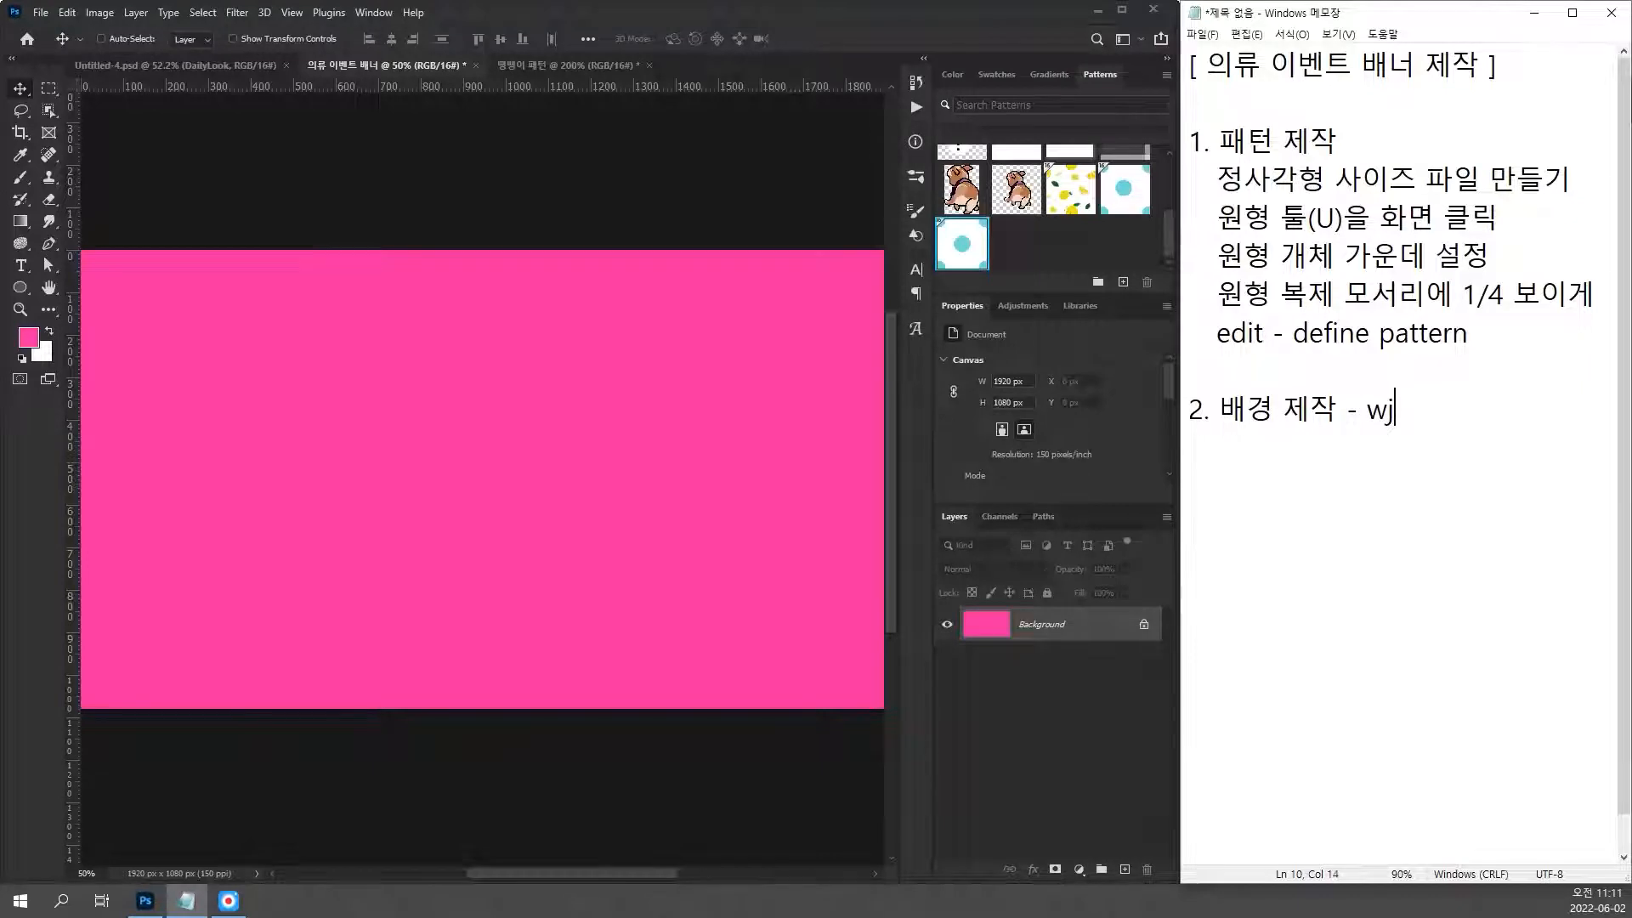
text(경색으로 채우기)
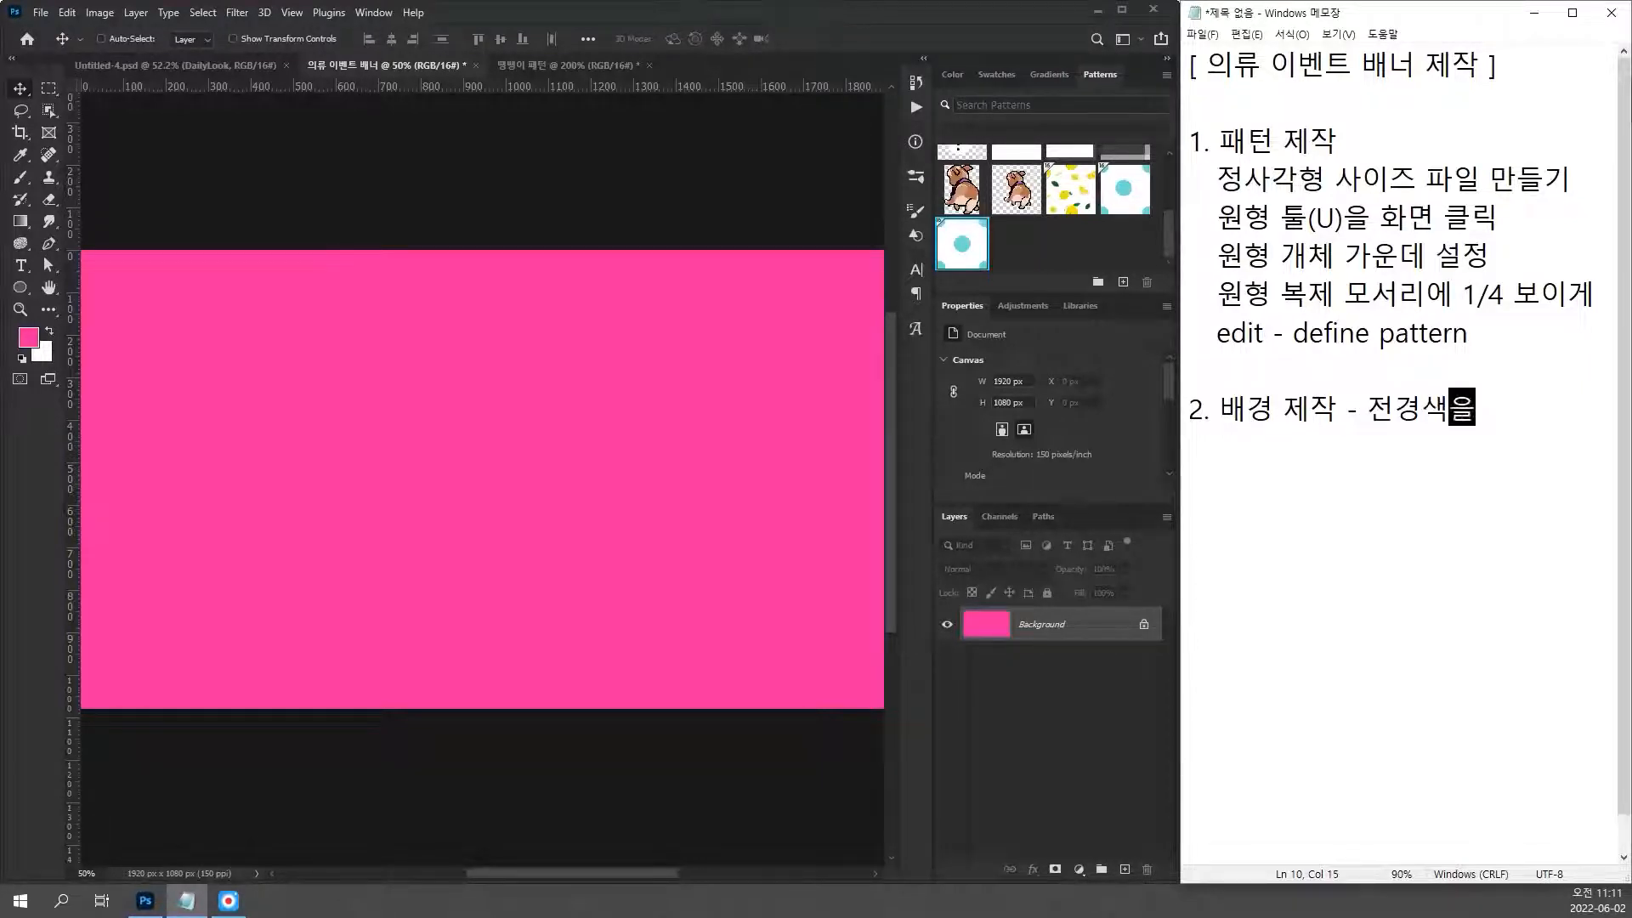
key(Return)
text(alt)
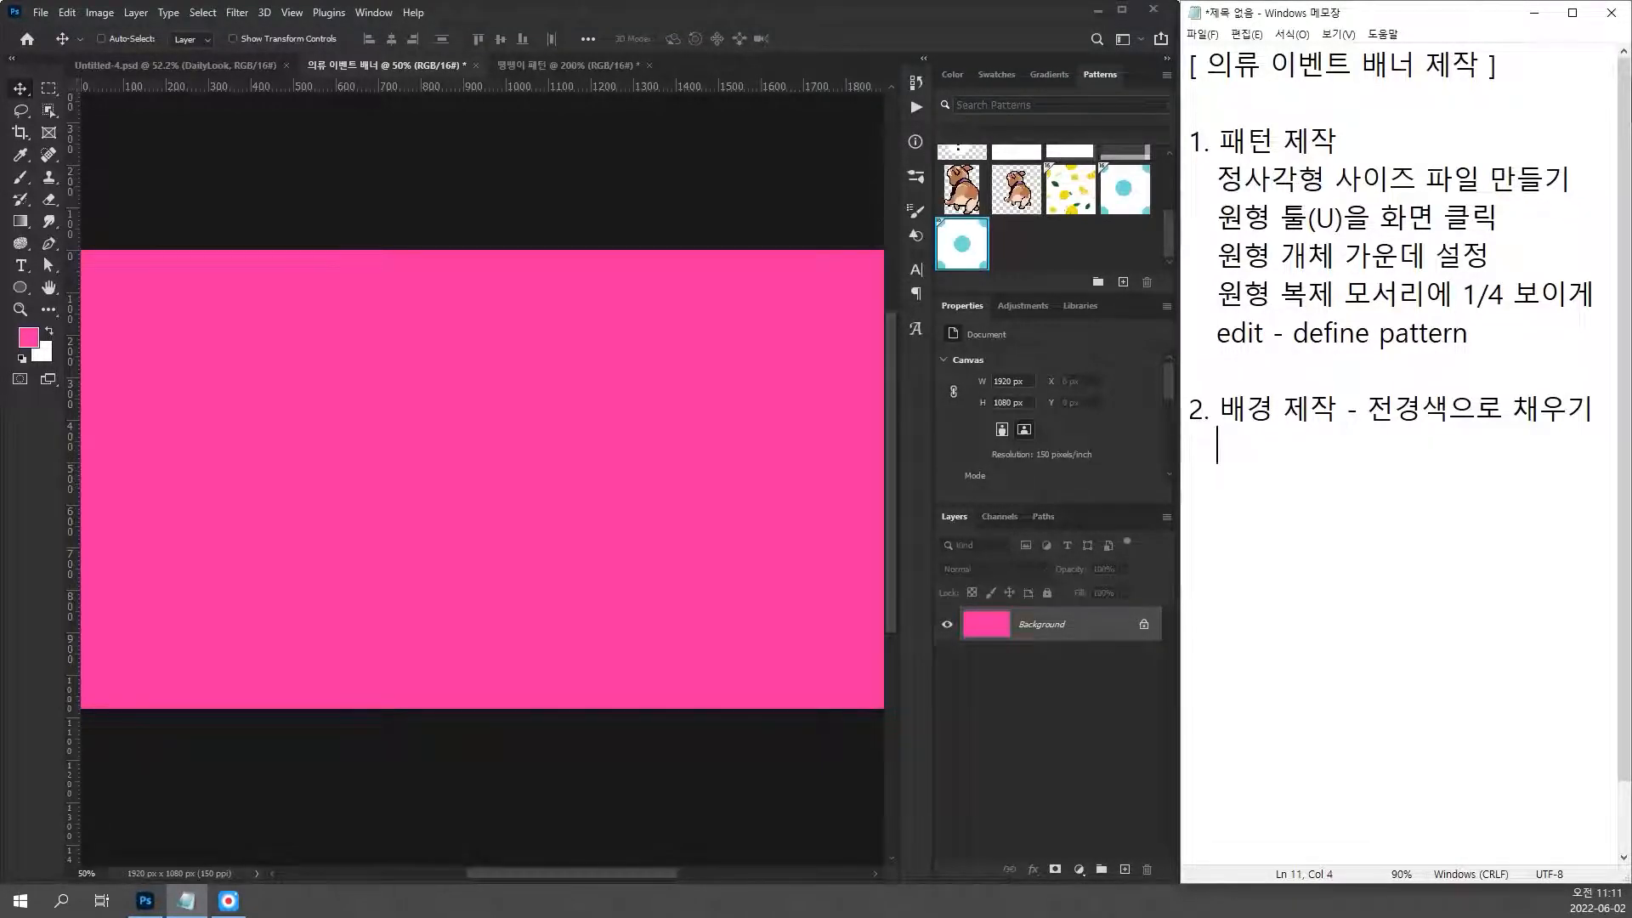
text( + delete)
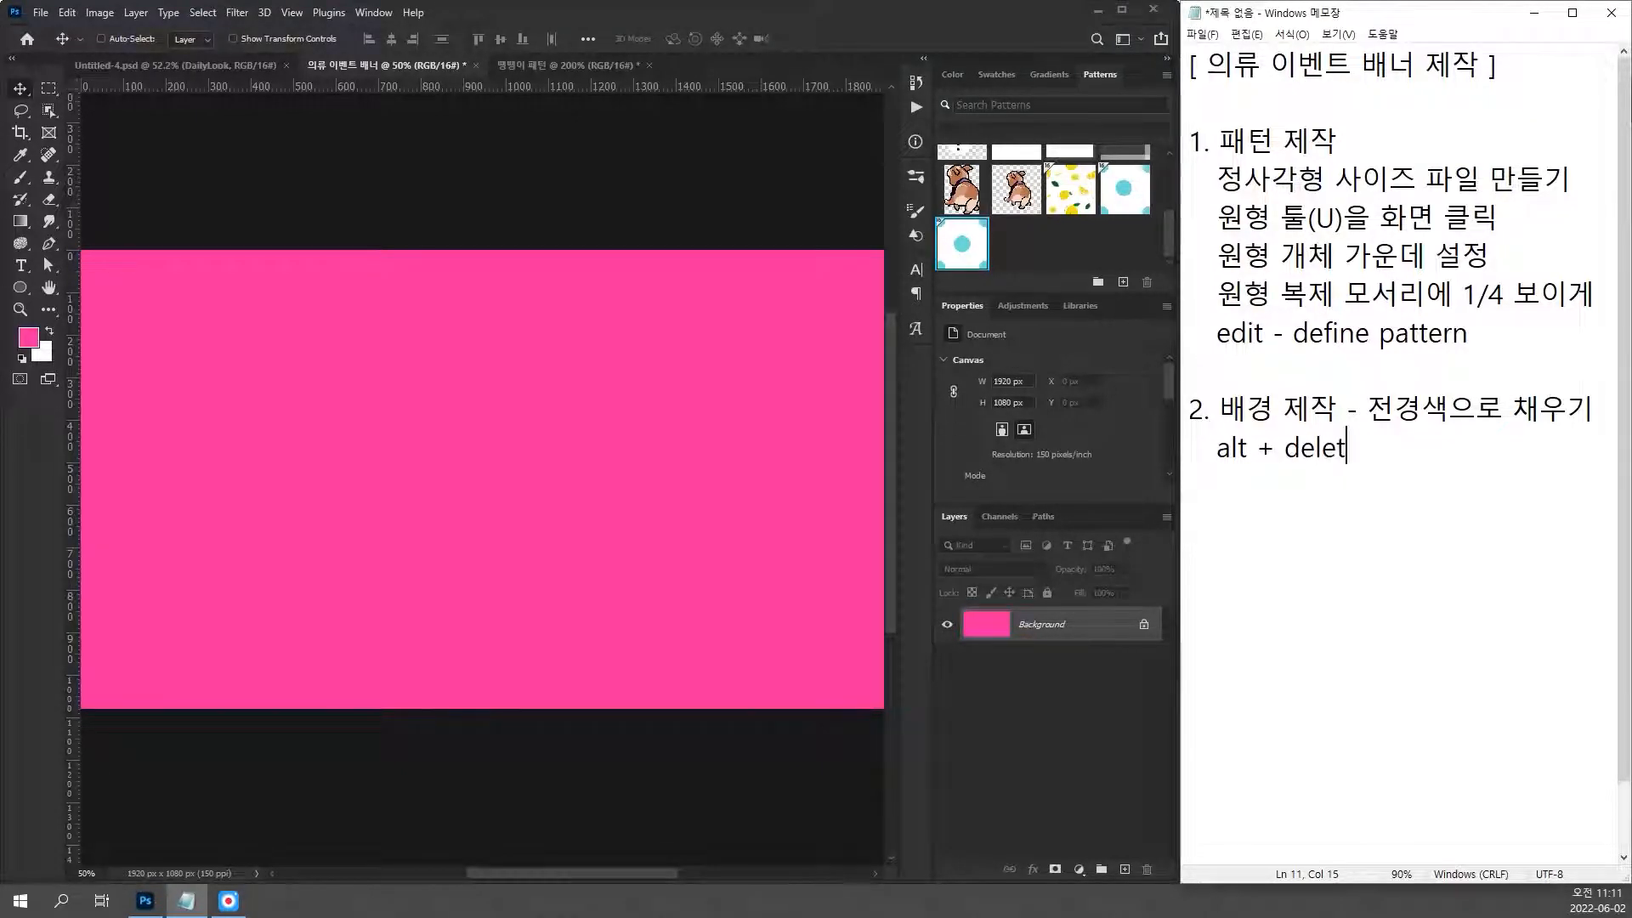
Step: Leave a blank line after the fill note and start item "3."
key(Return)
key(Return)
text(3.)
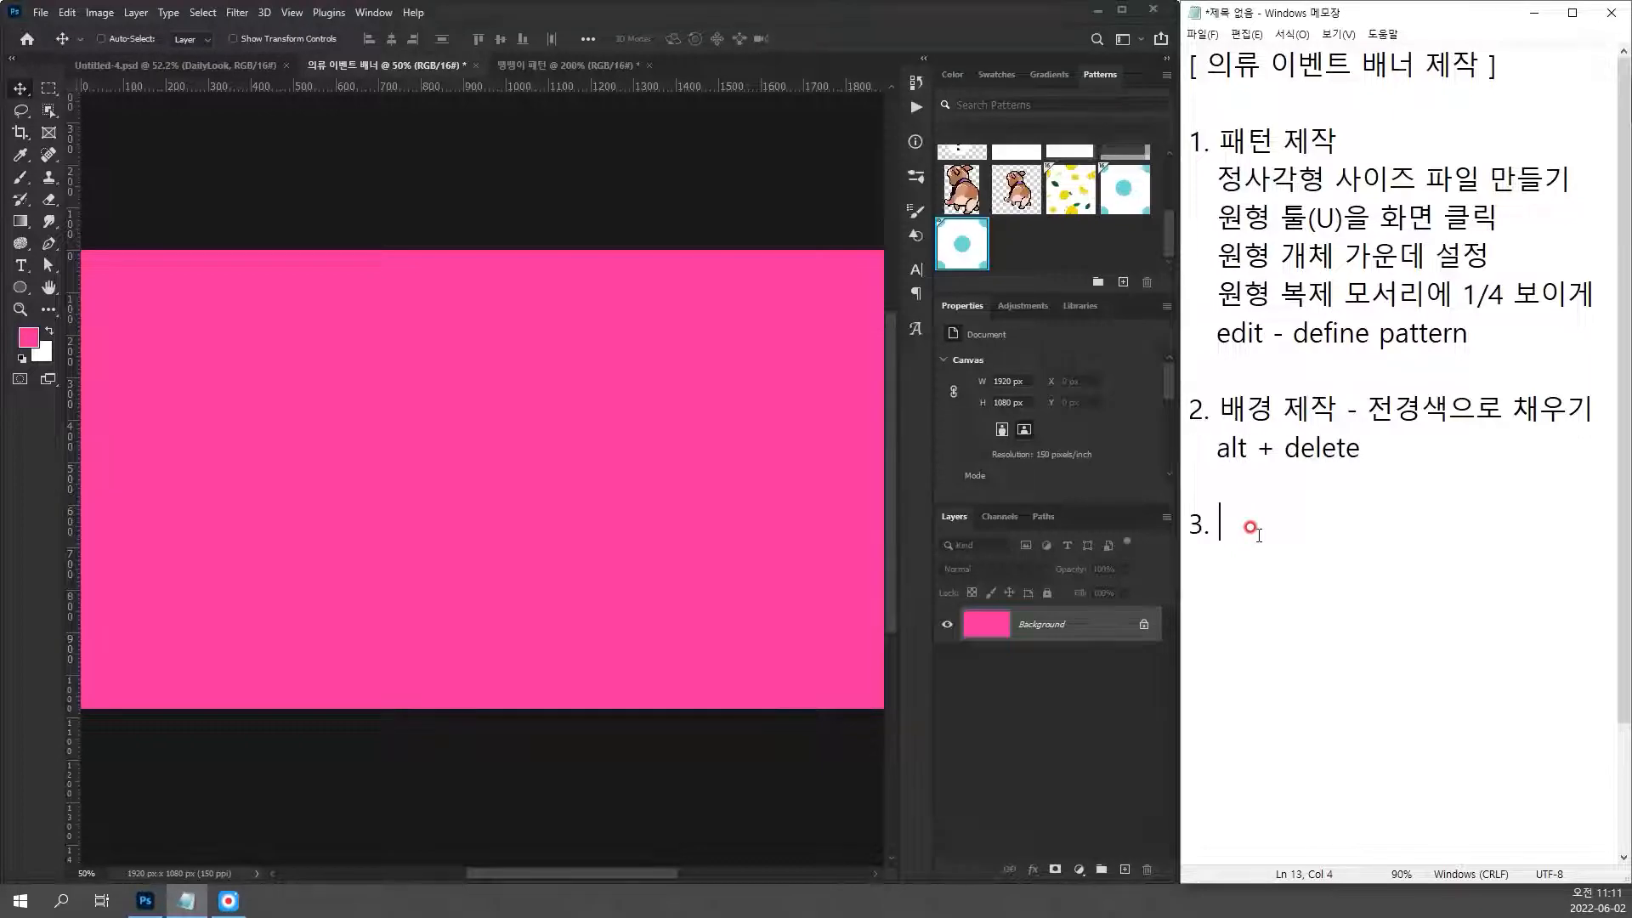
Step: In Photoshop, zoom the banner out slightly to show its full width and activate the Pen tool
click(762, 748)
scroll(763, 748, down, 1)
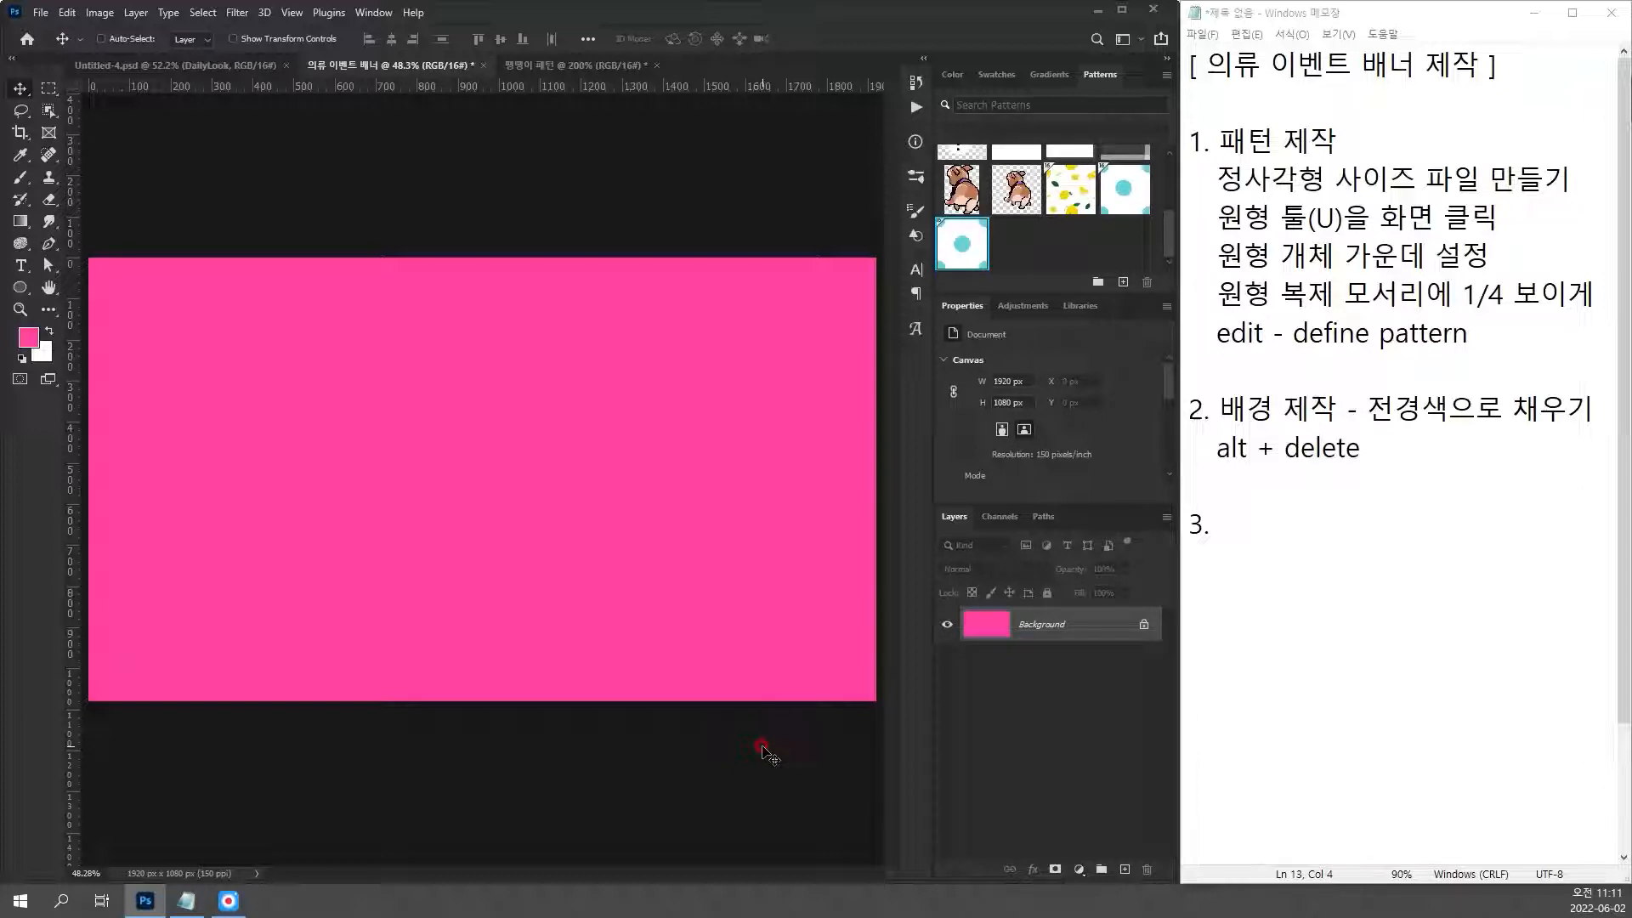
key(p)
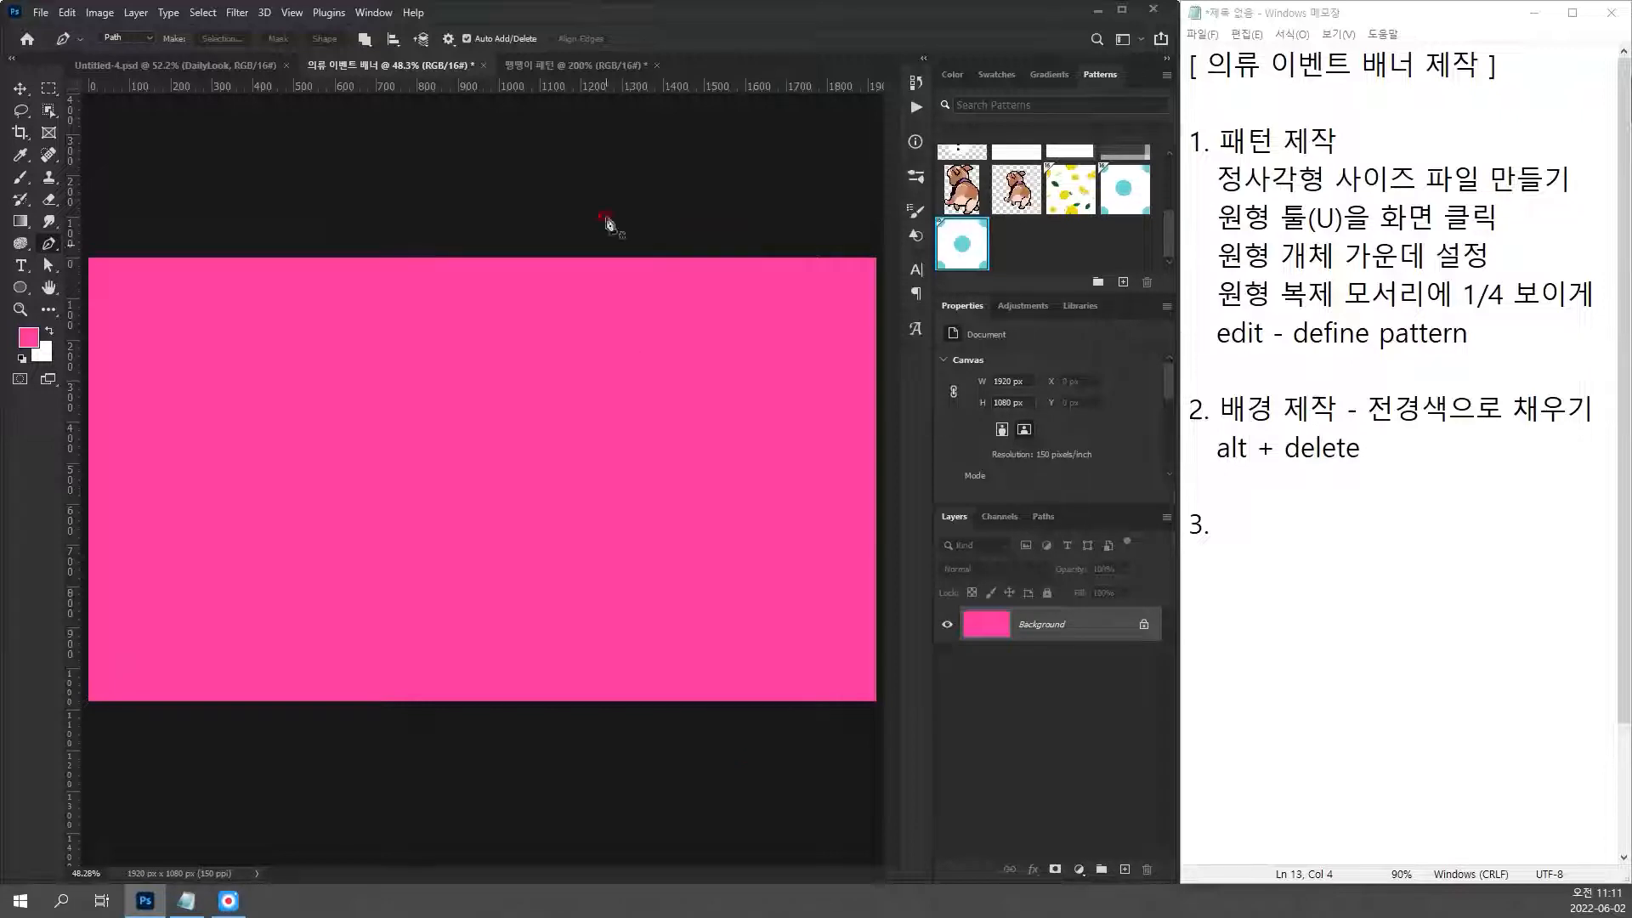
Step: In Notepad, complete item 3 with the text "펜툭(P) - 상단 shape"
click(1319, 497)
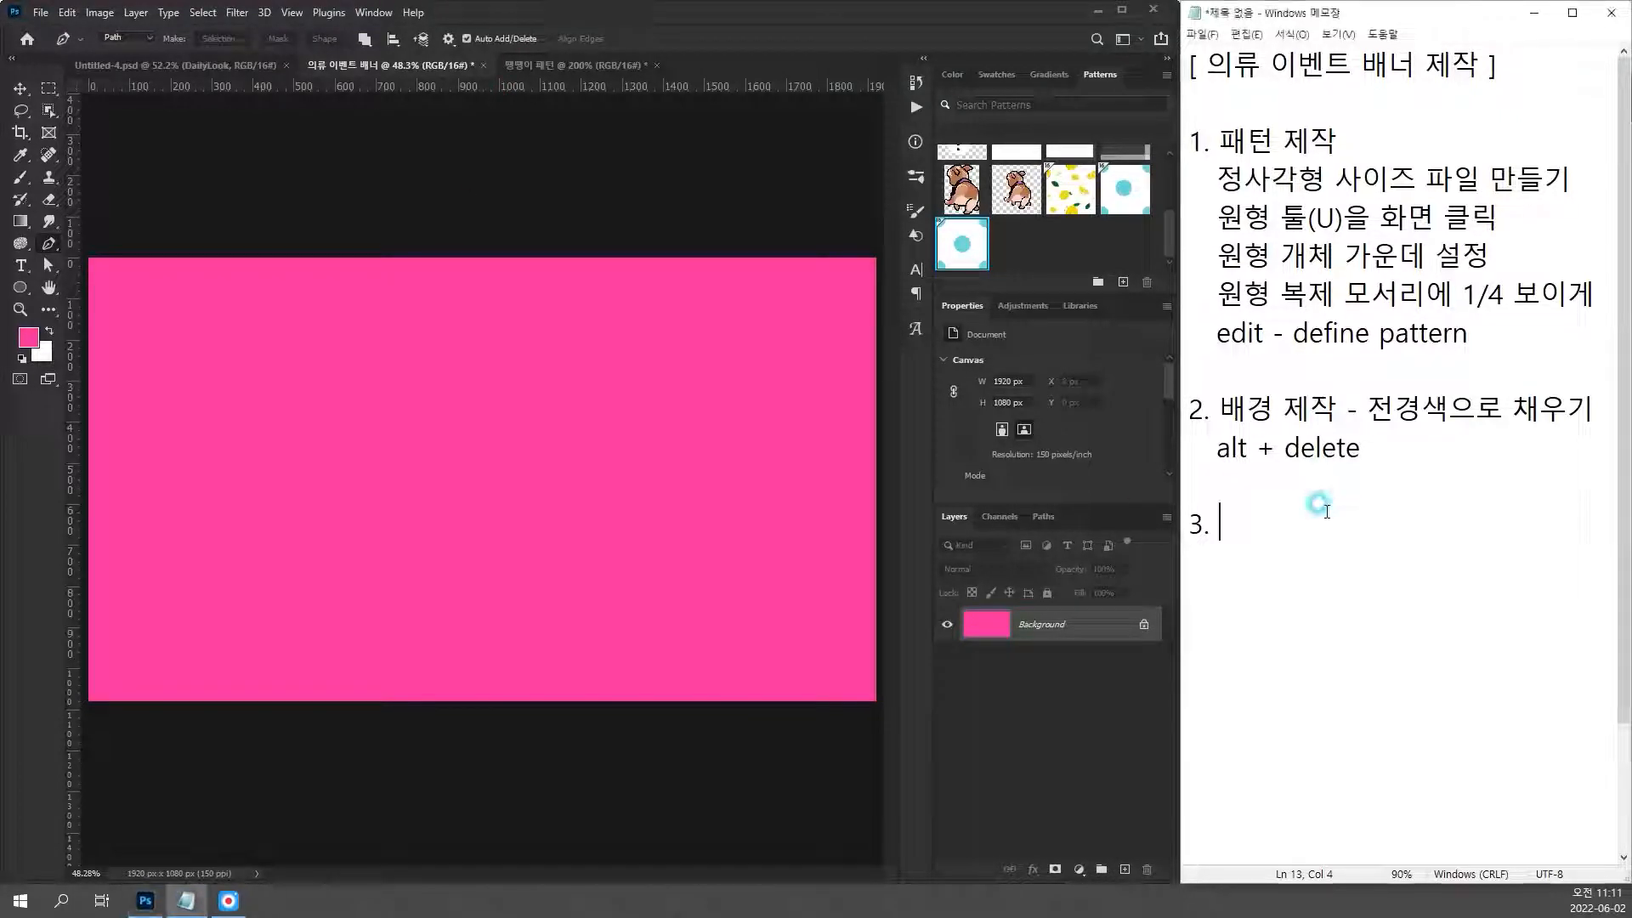
text(vp)
key(BackSpace)
key(BackSpace)
key(Hangul)
text(펜툭)
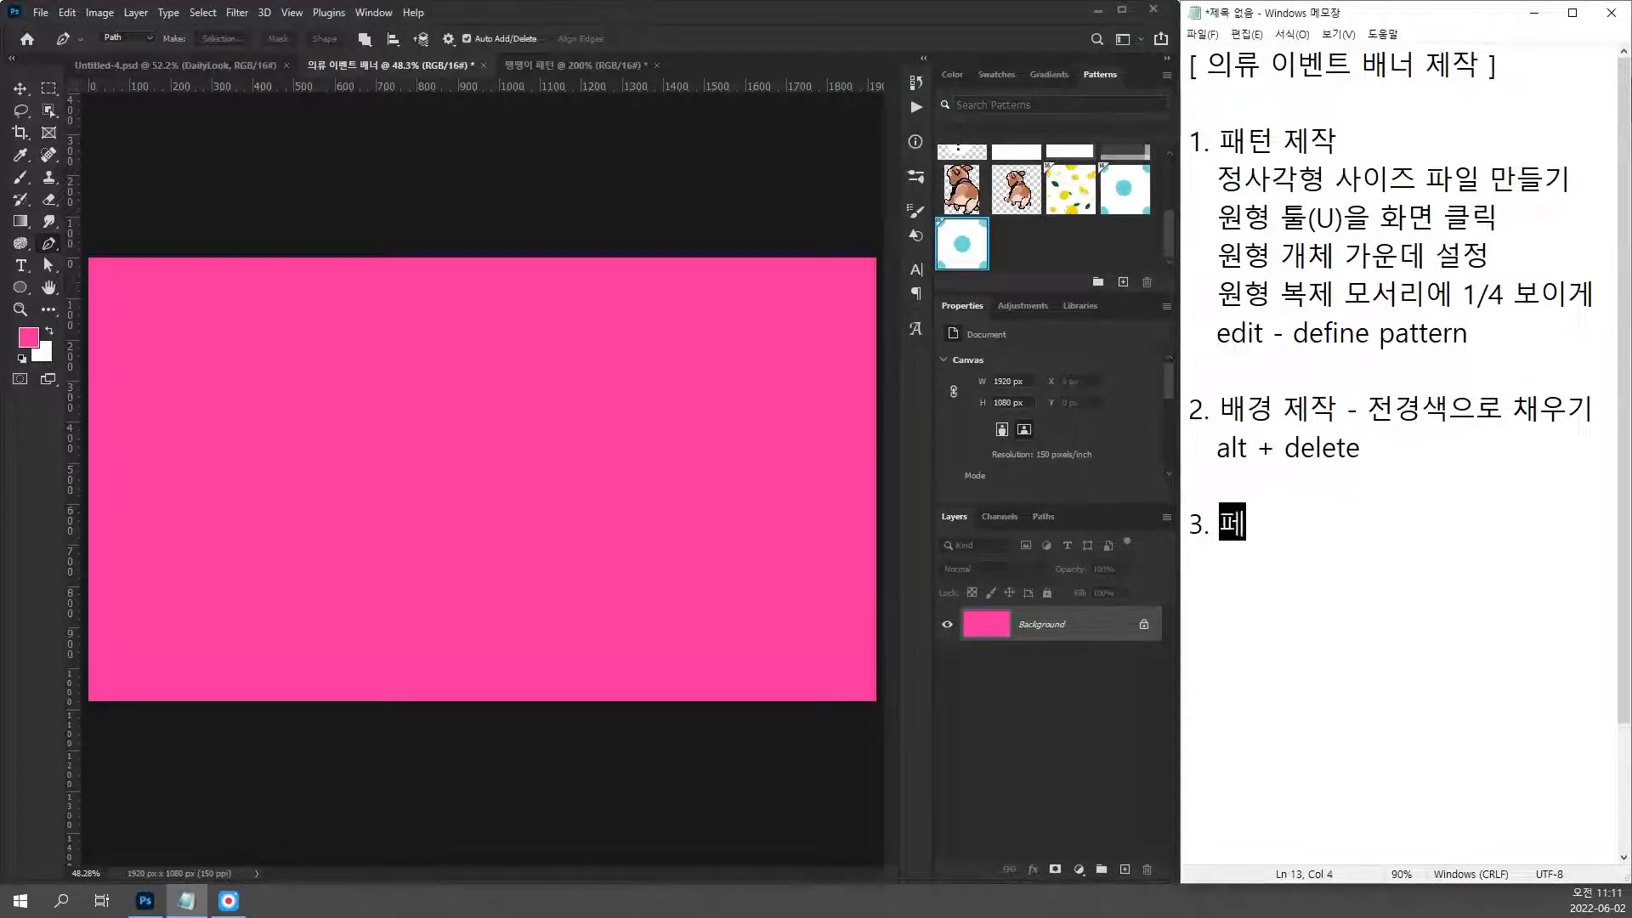
text(()
key(Hangul)
text(P_)
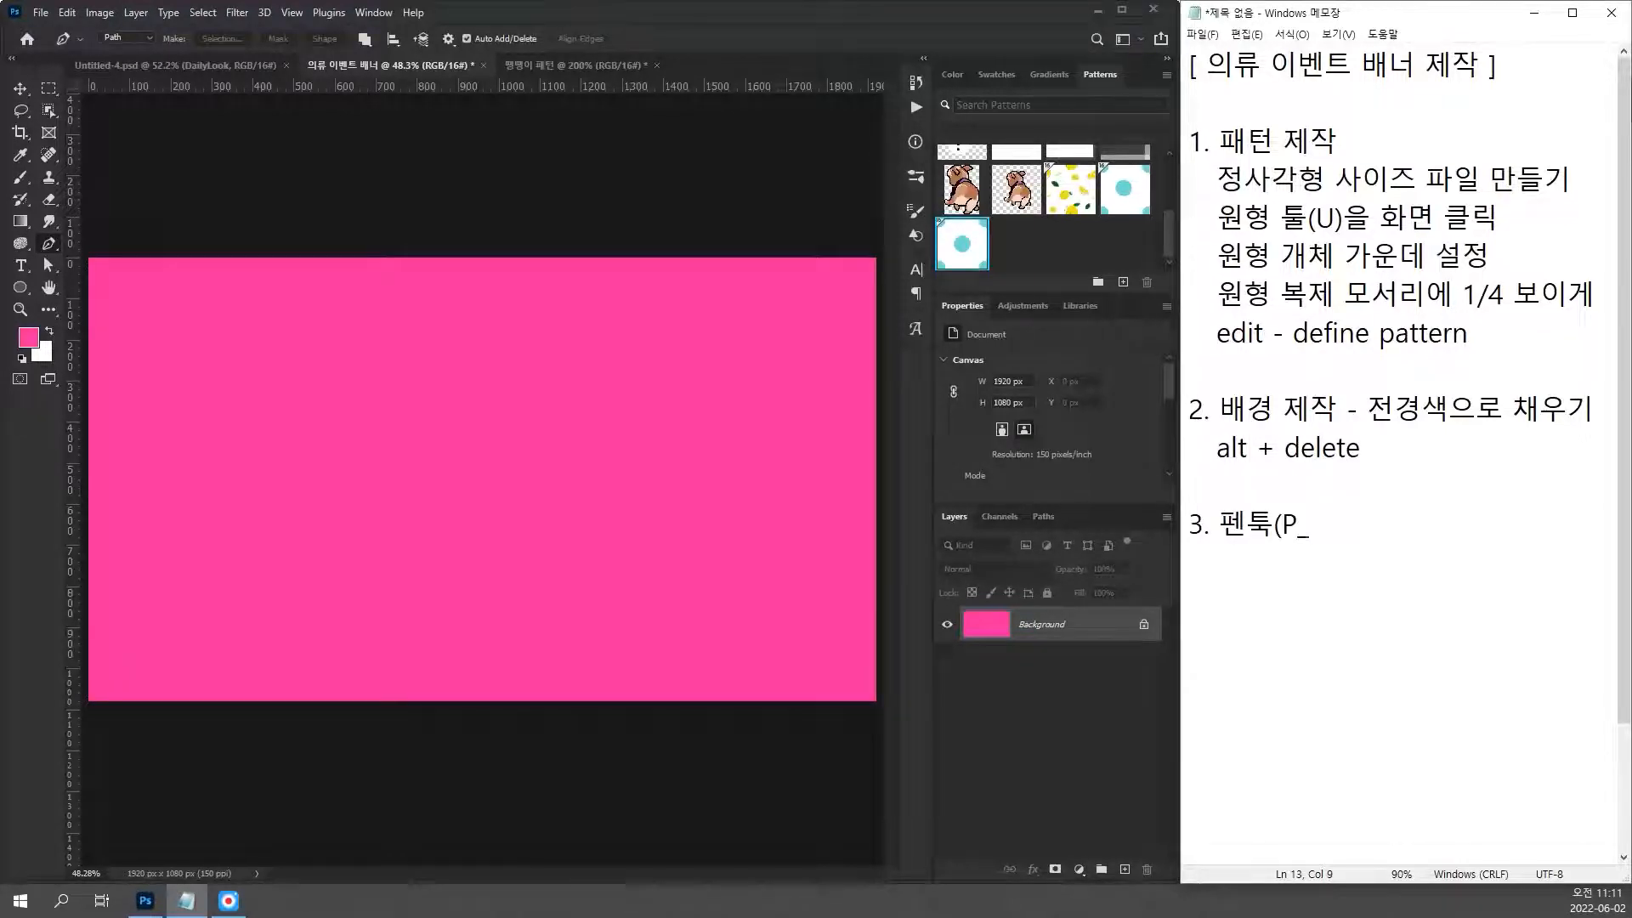
key(BackSpace)
text() - 상다)
text(ㄴ )
text(shape)
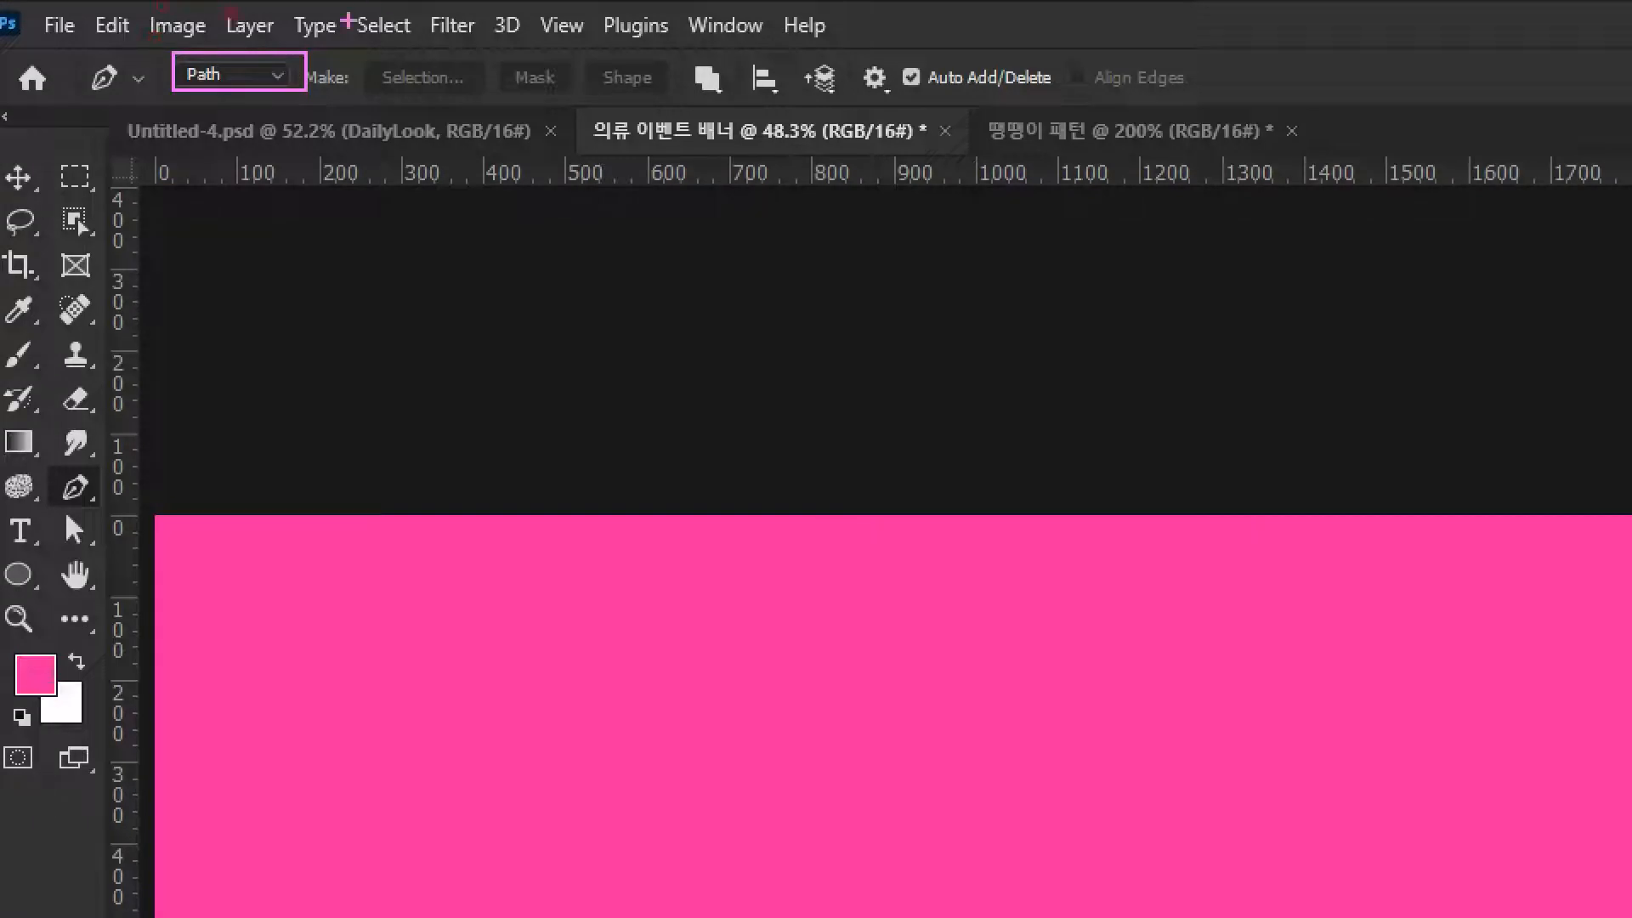
Step: In Photoshop, set the Pen tool to Shape mode and draw a closed four-point shape about 1872 × 1196 px covering the banner's lower-right diagonal half
drag(579, 55, 677, 106)
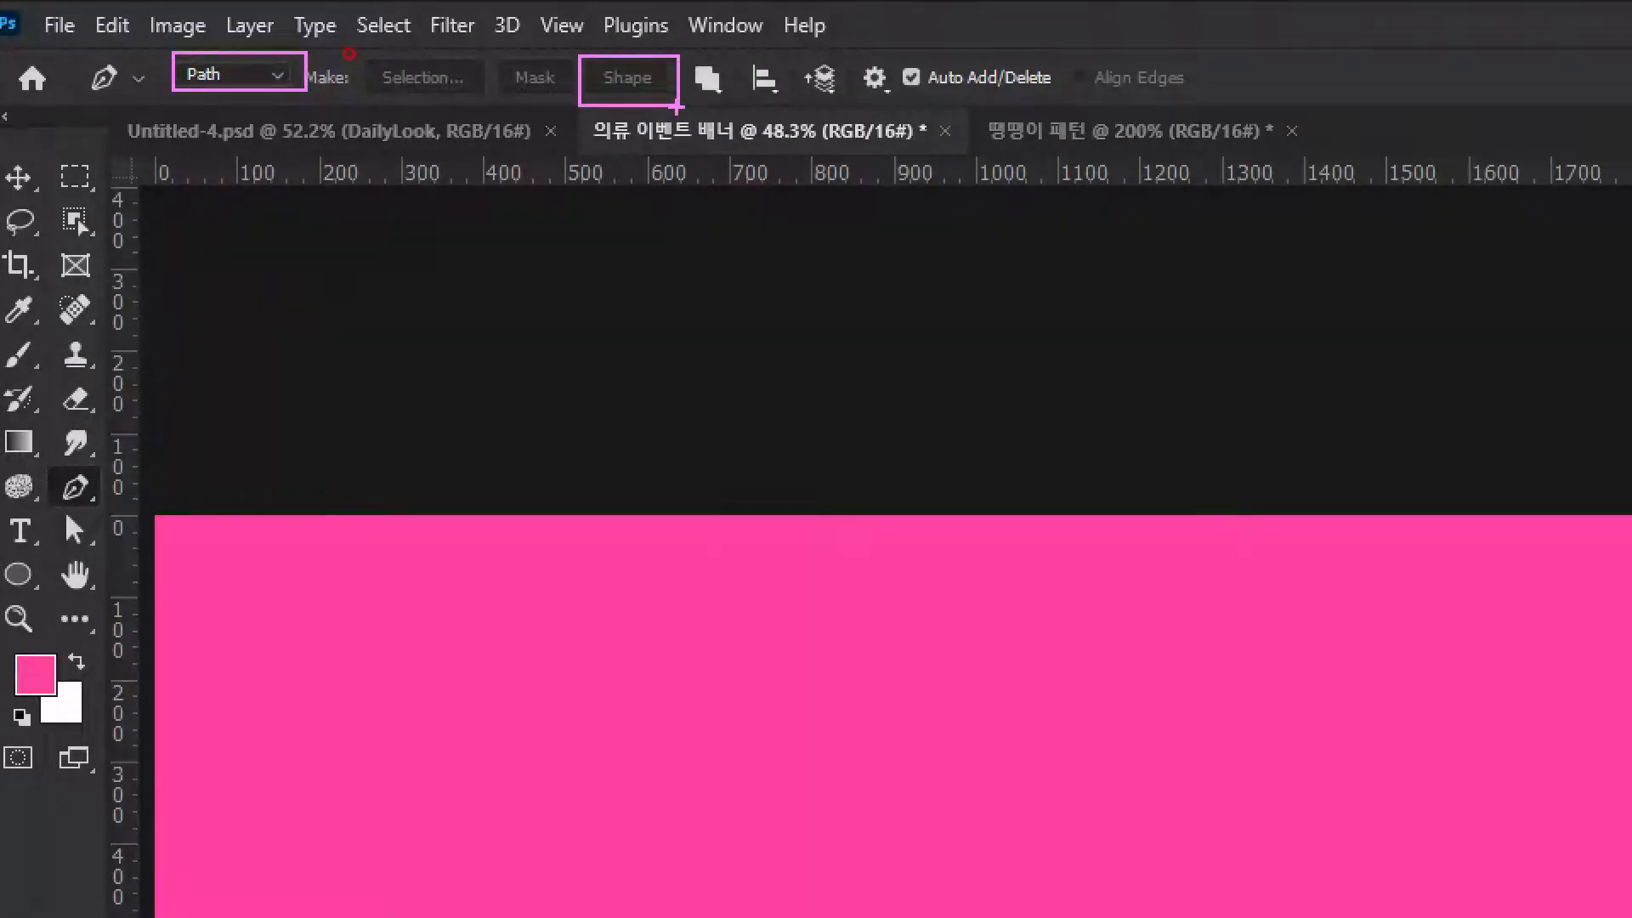
key(Escape)
click(152, 39)
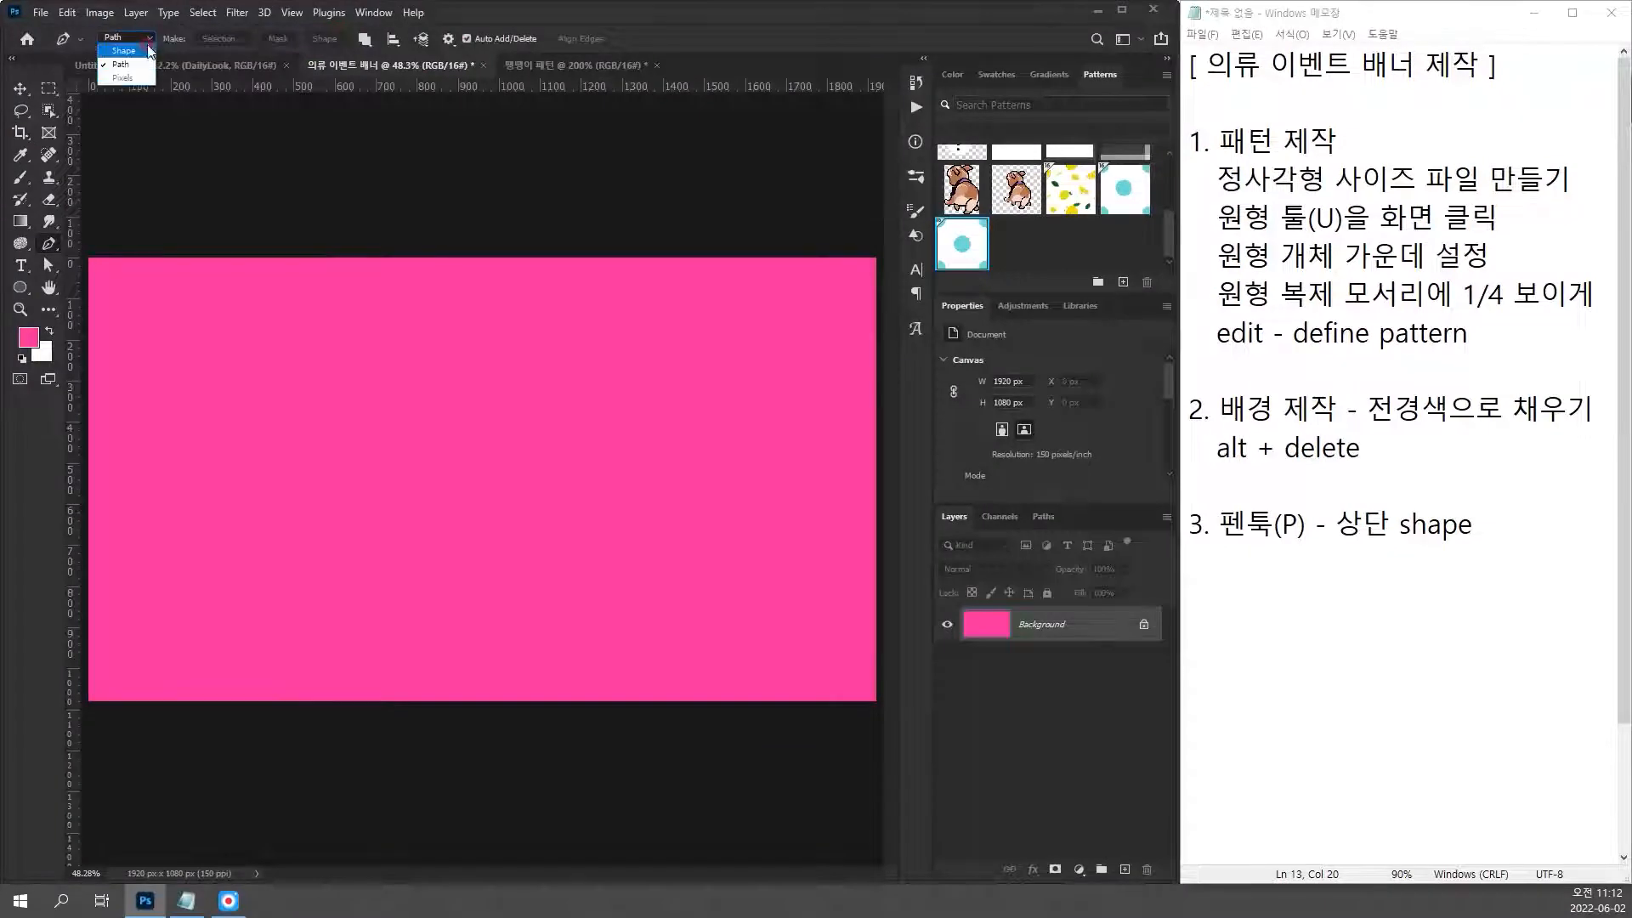
click(151, 56)
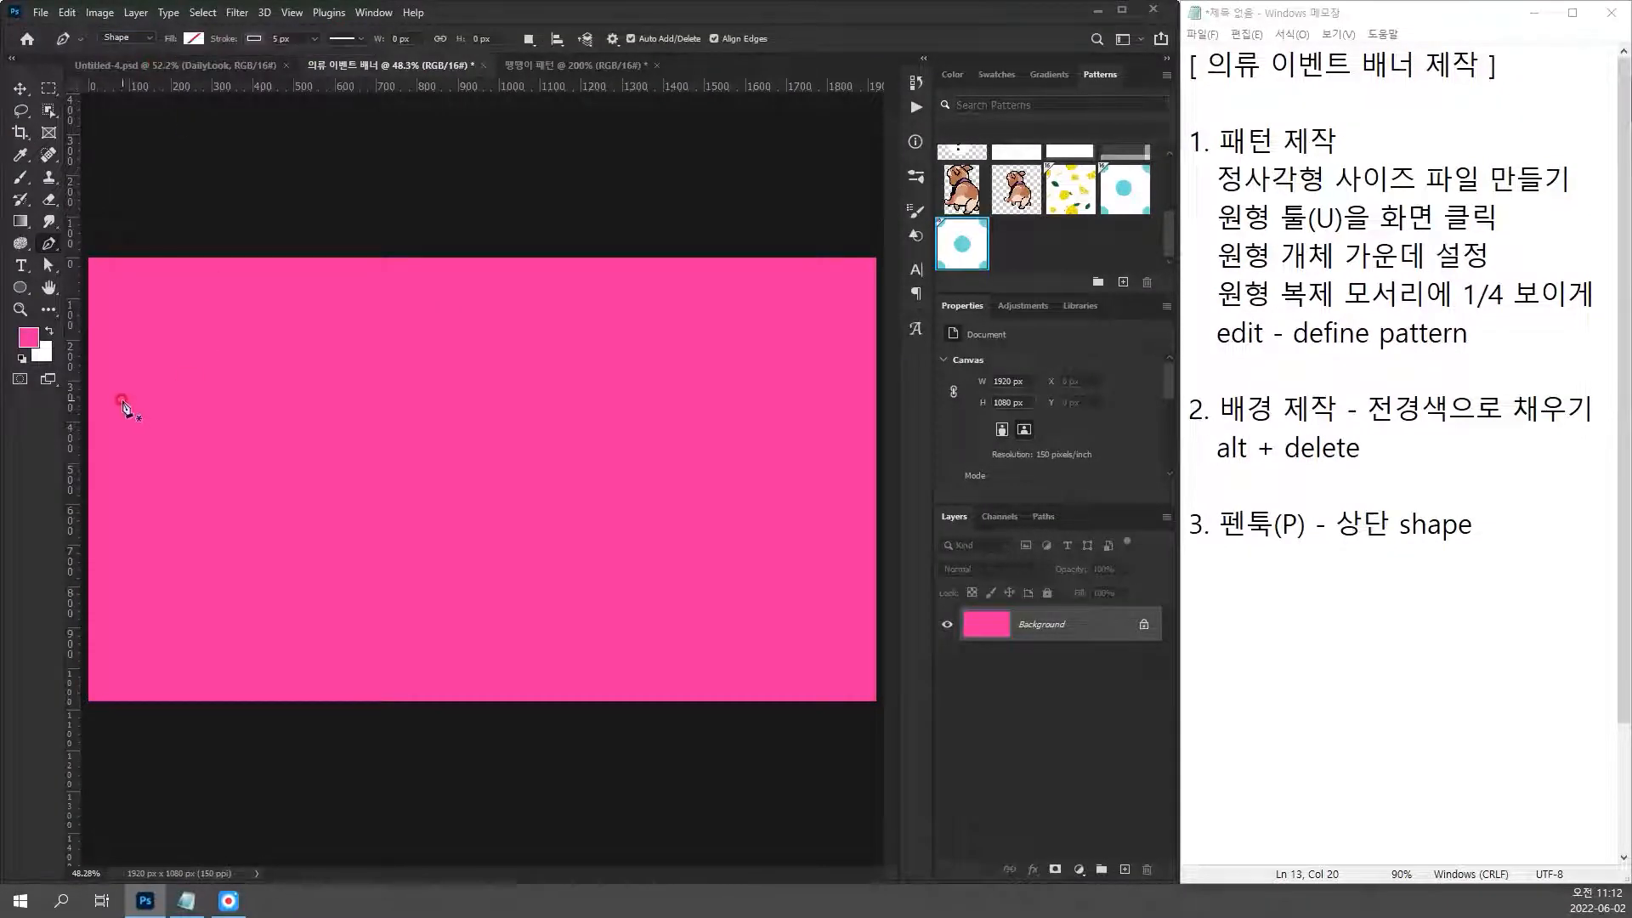
click(112, 720)
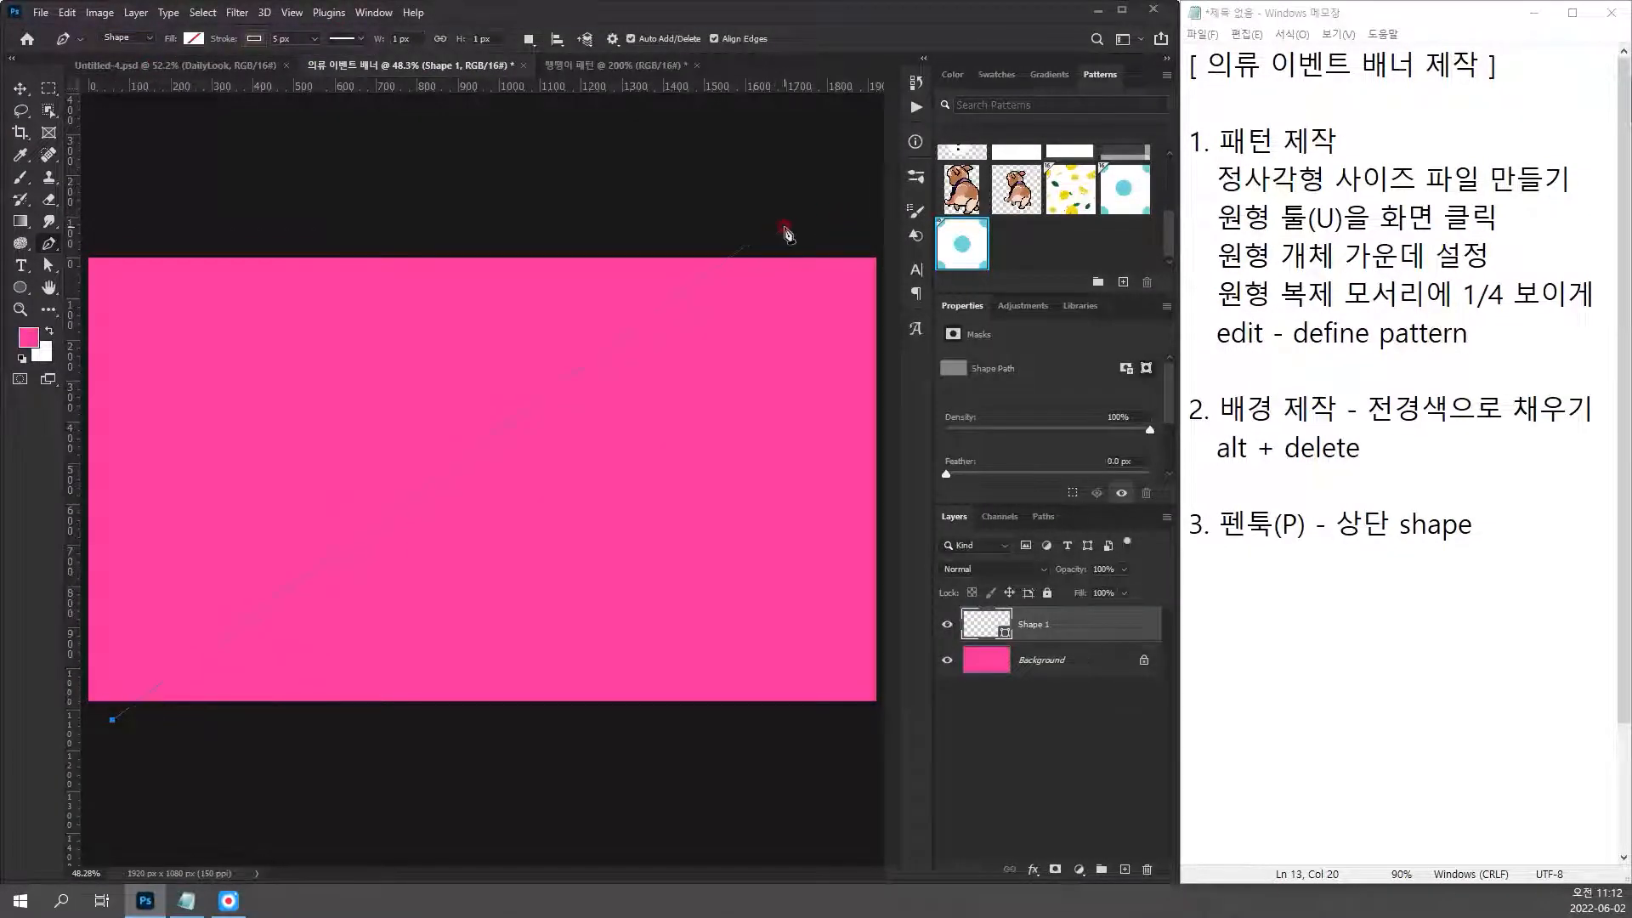
click(759, 228)
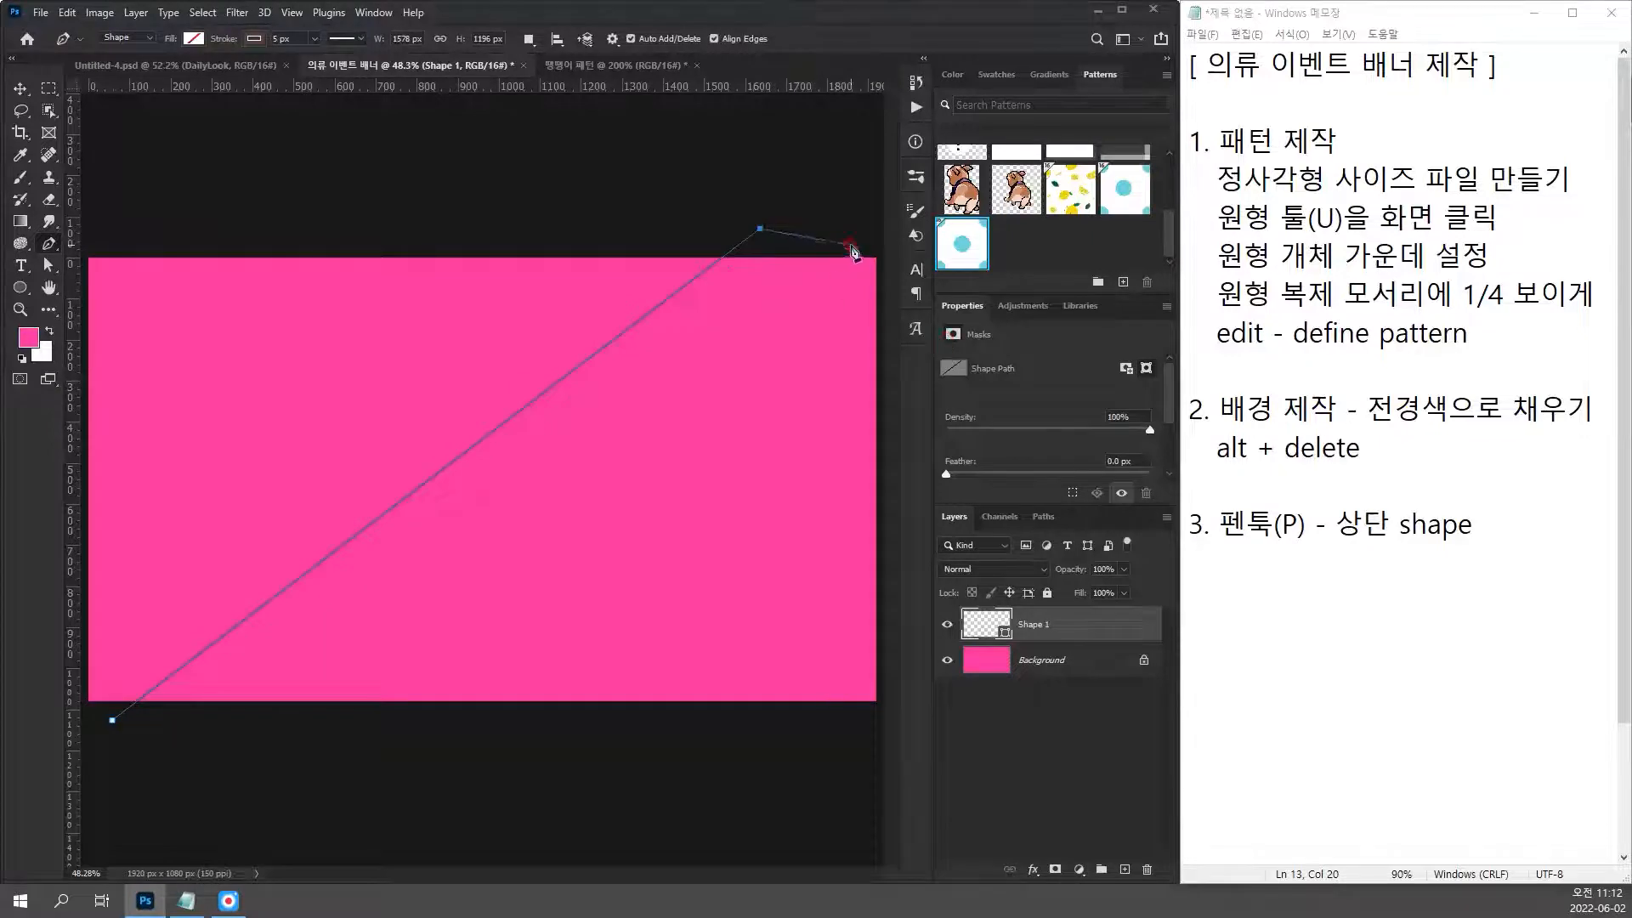
click(880, 229)
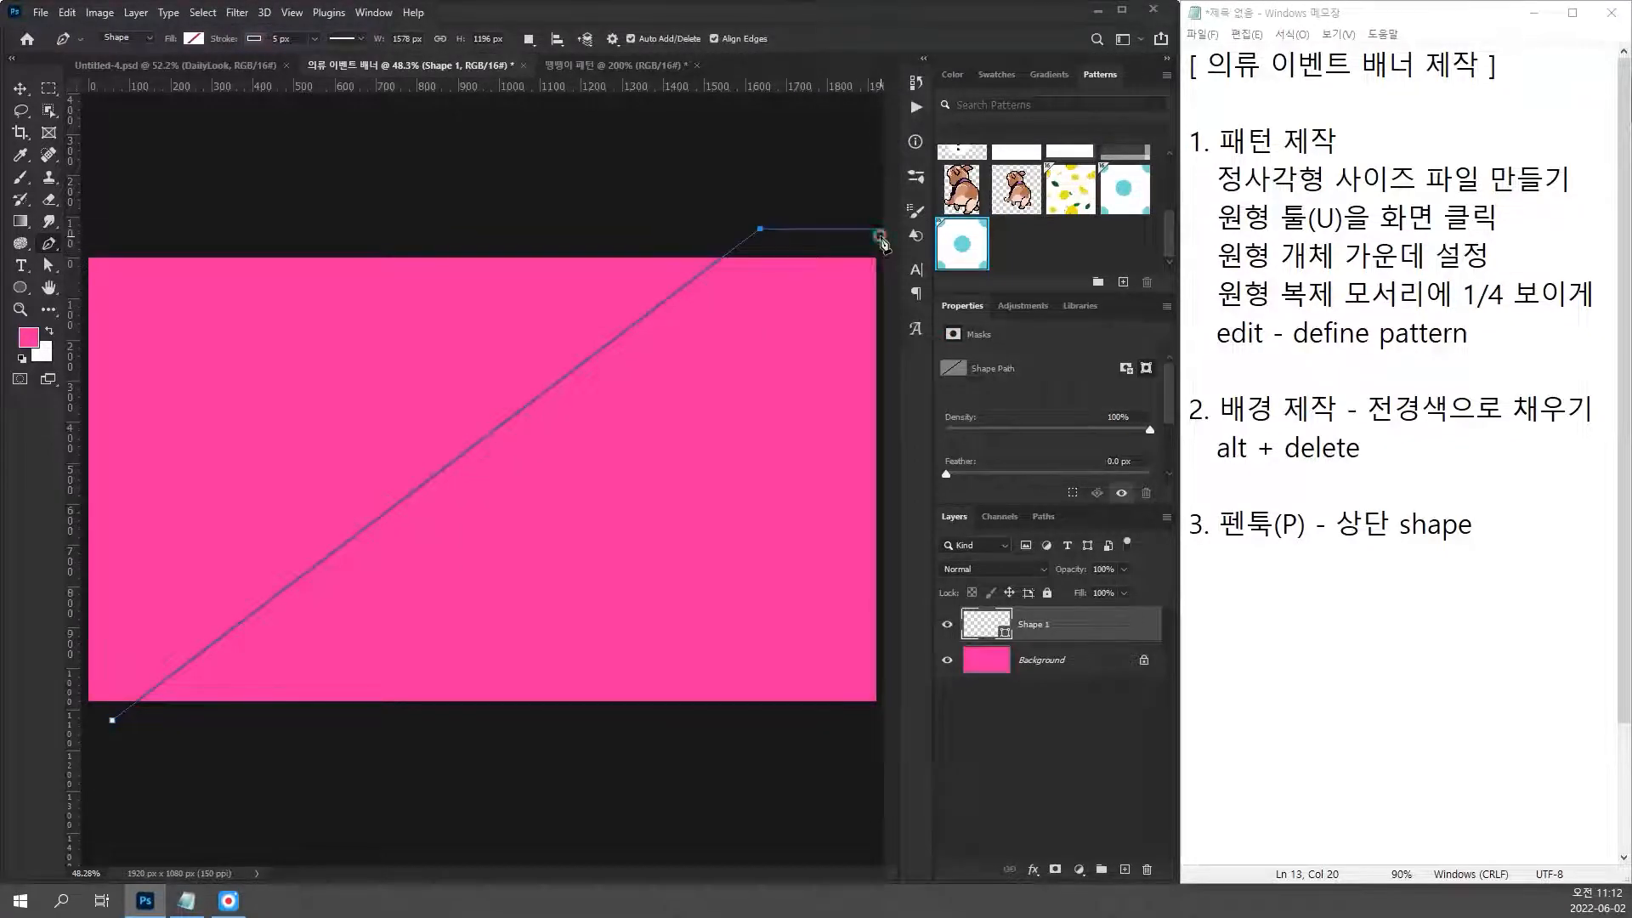
click(880, 715)
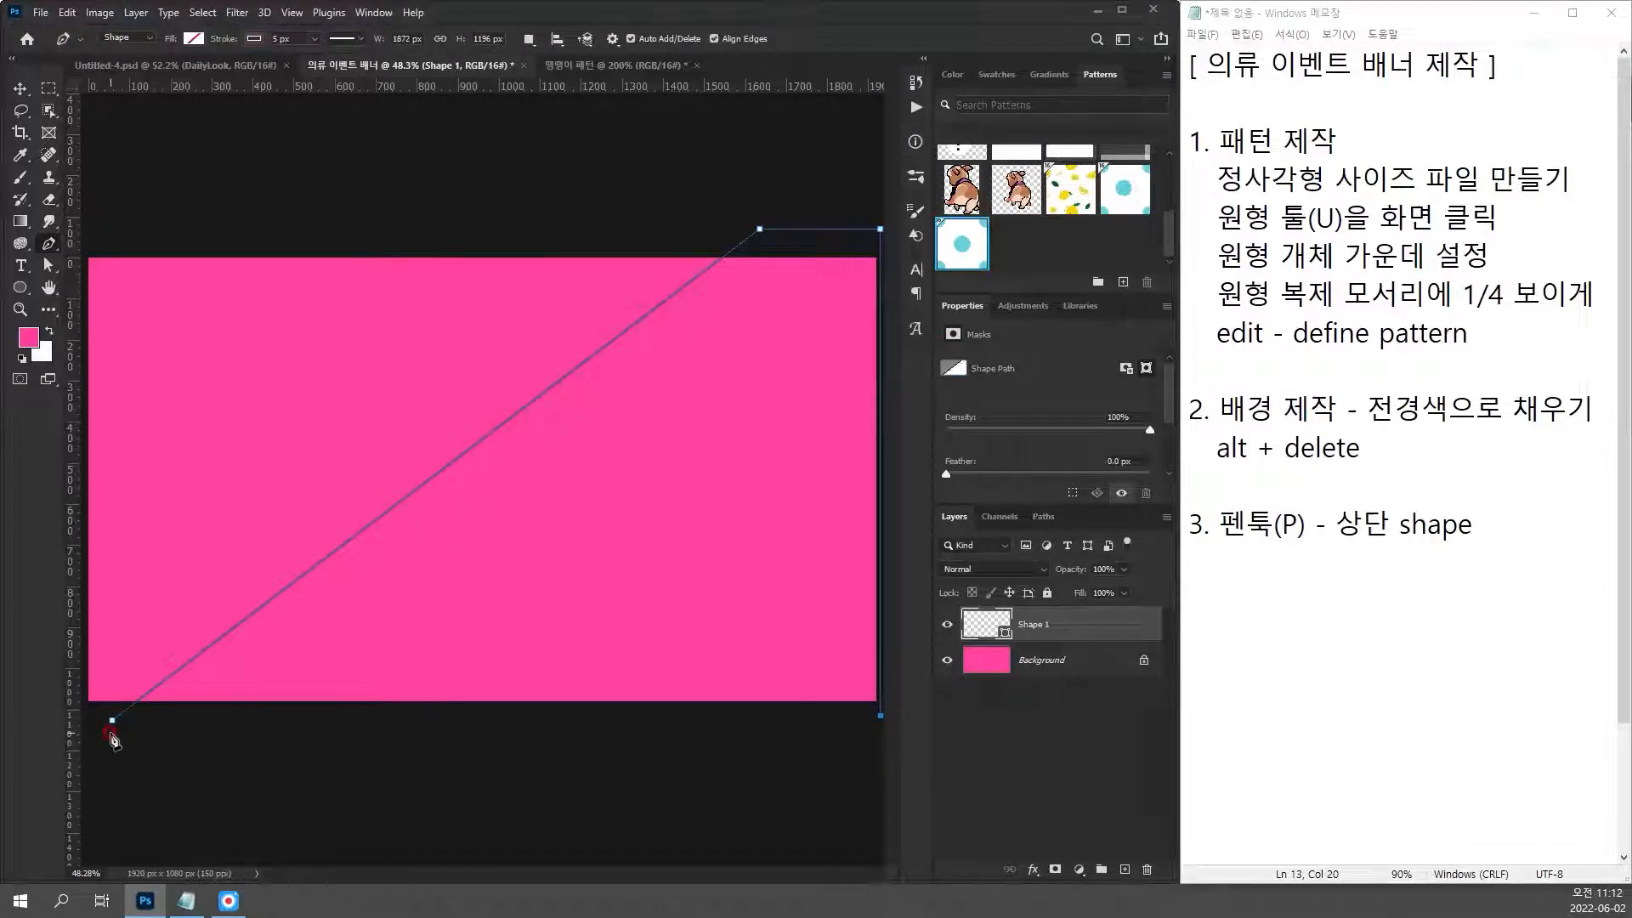
click(113, 720)
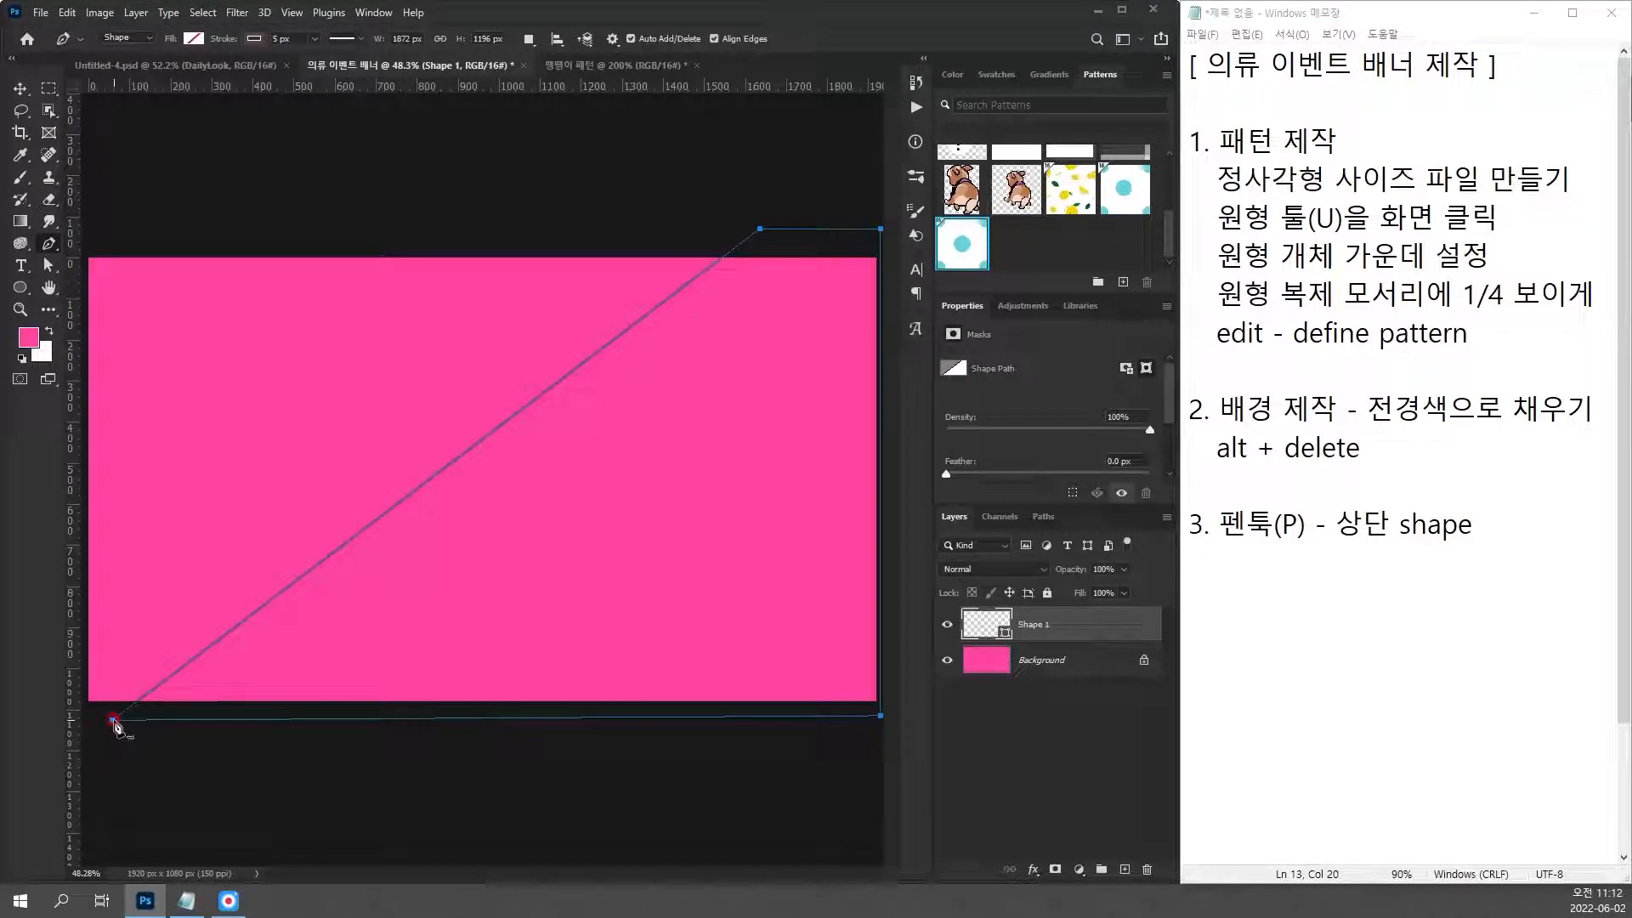
Step: Remove the diagonal shape's stroke, fill it with a light pink from the recently used colors, and return to the Move tool
click(255, 38)
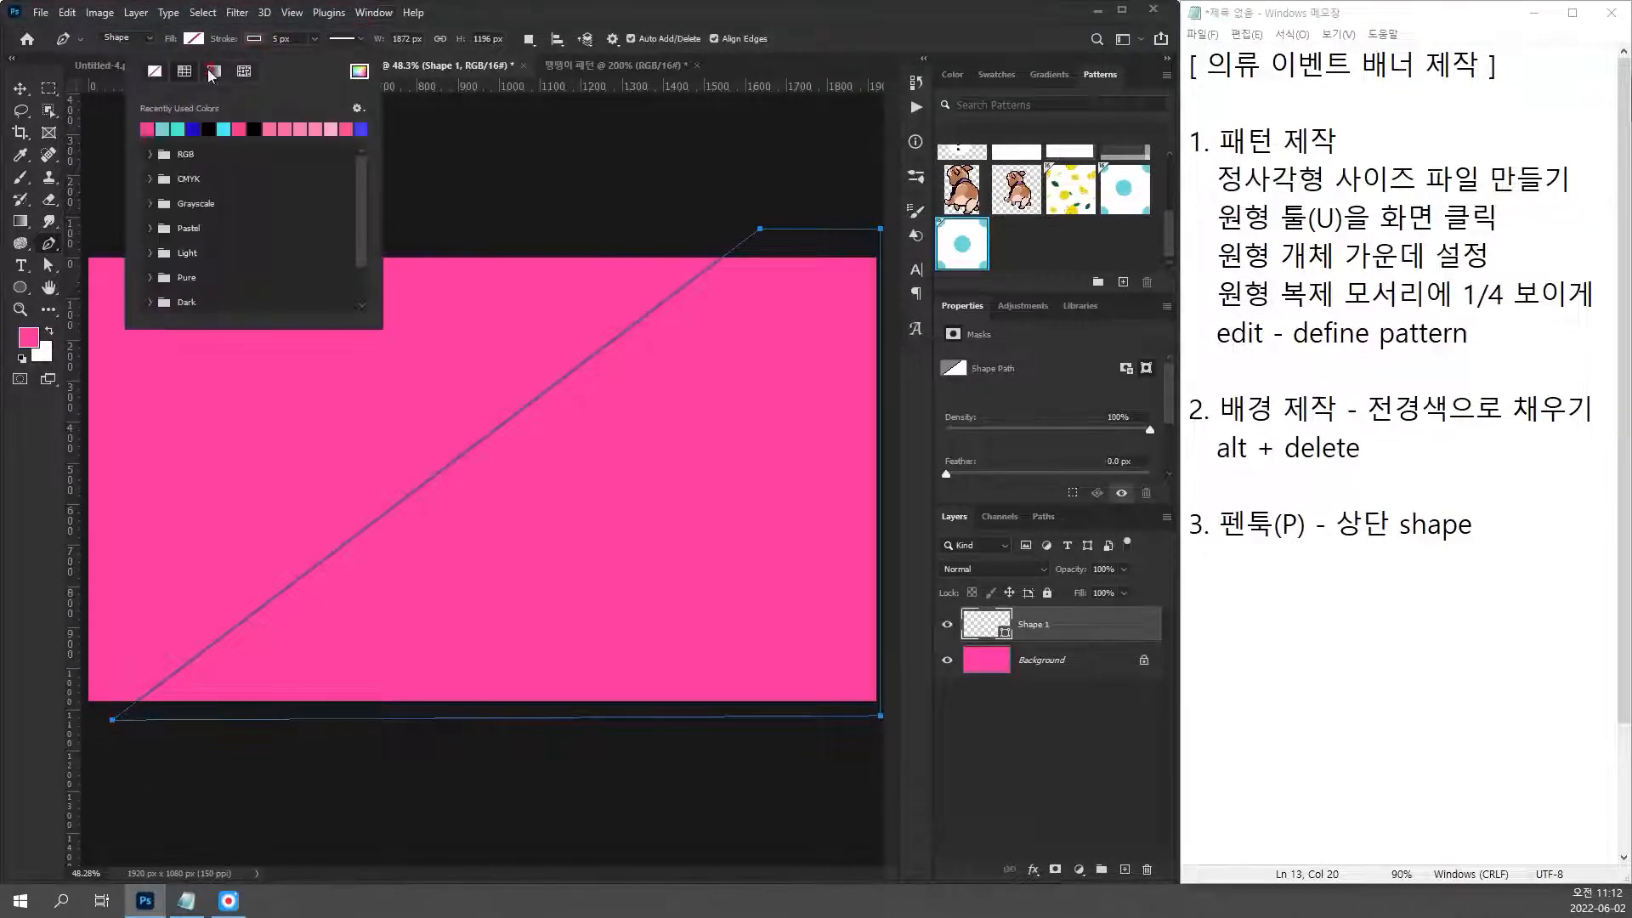
click(155, 77)
click(193, 38)
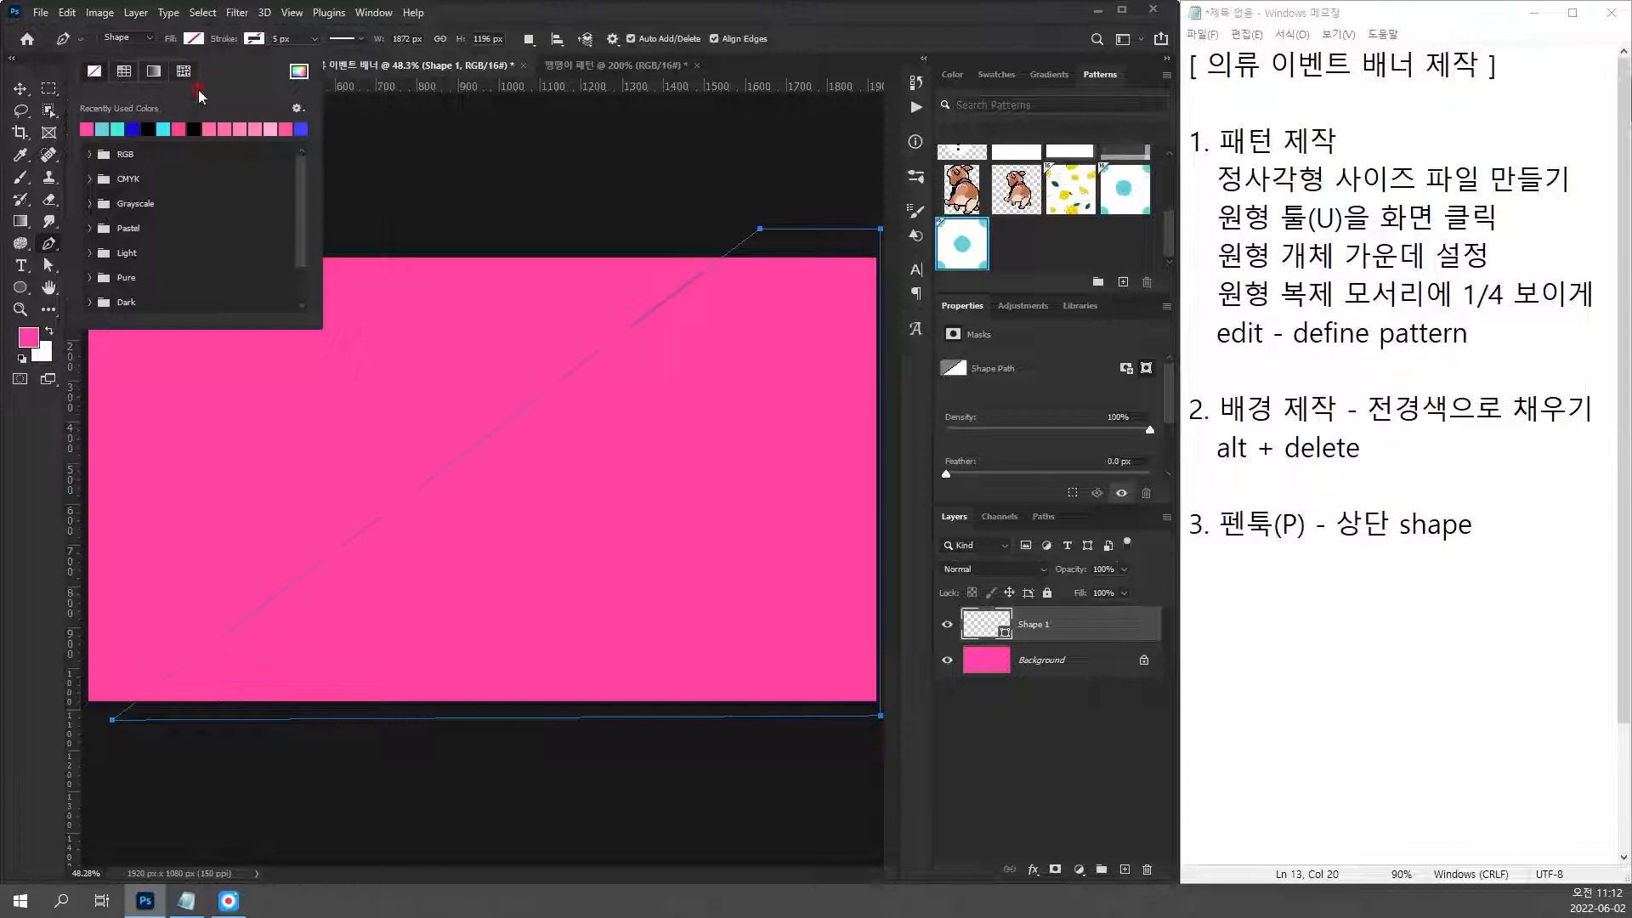
click(224, 128)
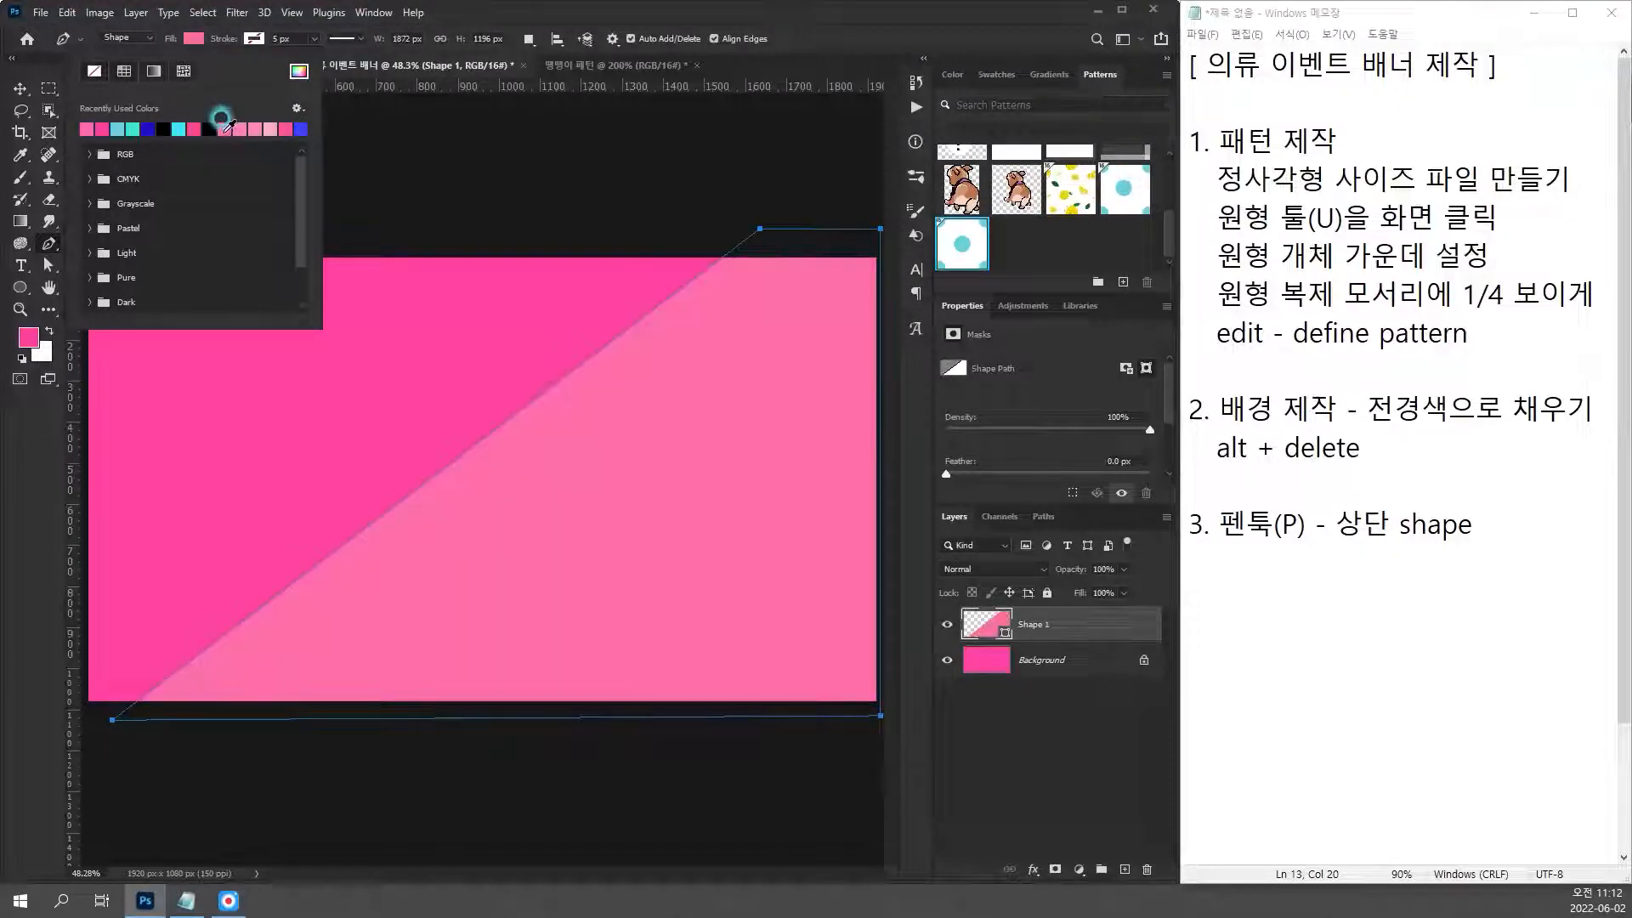
key(Return)
key(v)
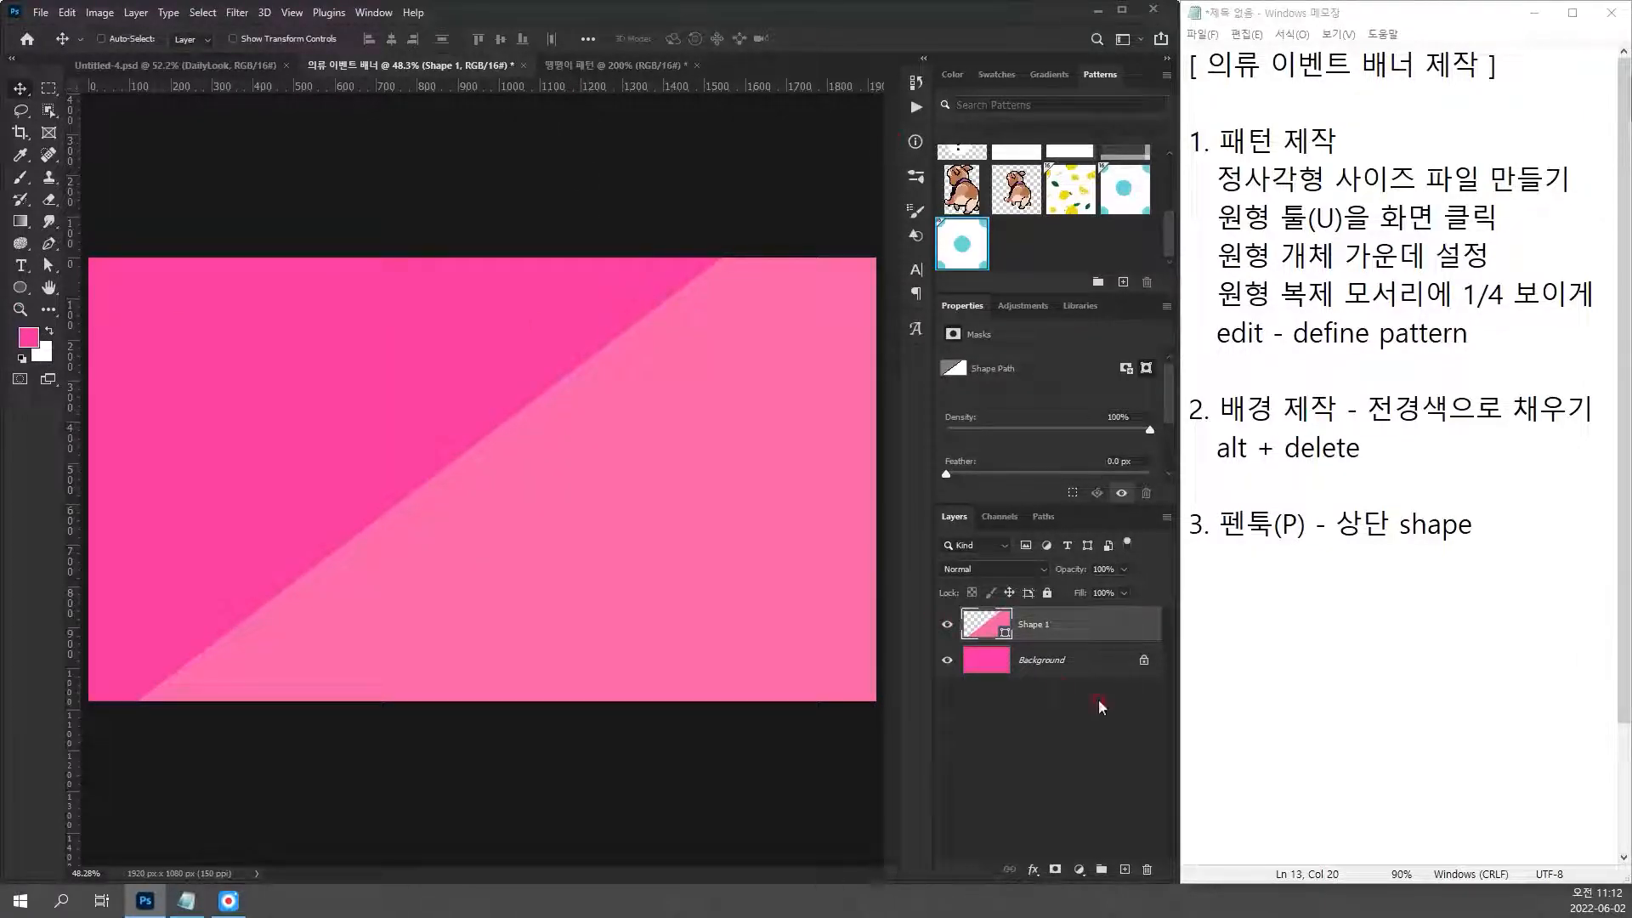
Step: Set the foreground color to a lighter pink, about #fb4fa4, and fill the Background layer with it
click(1062, 667)
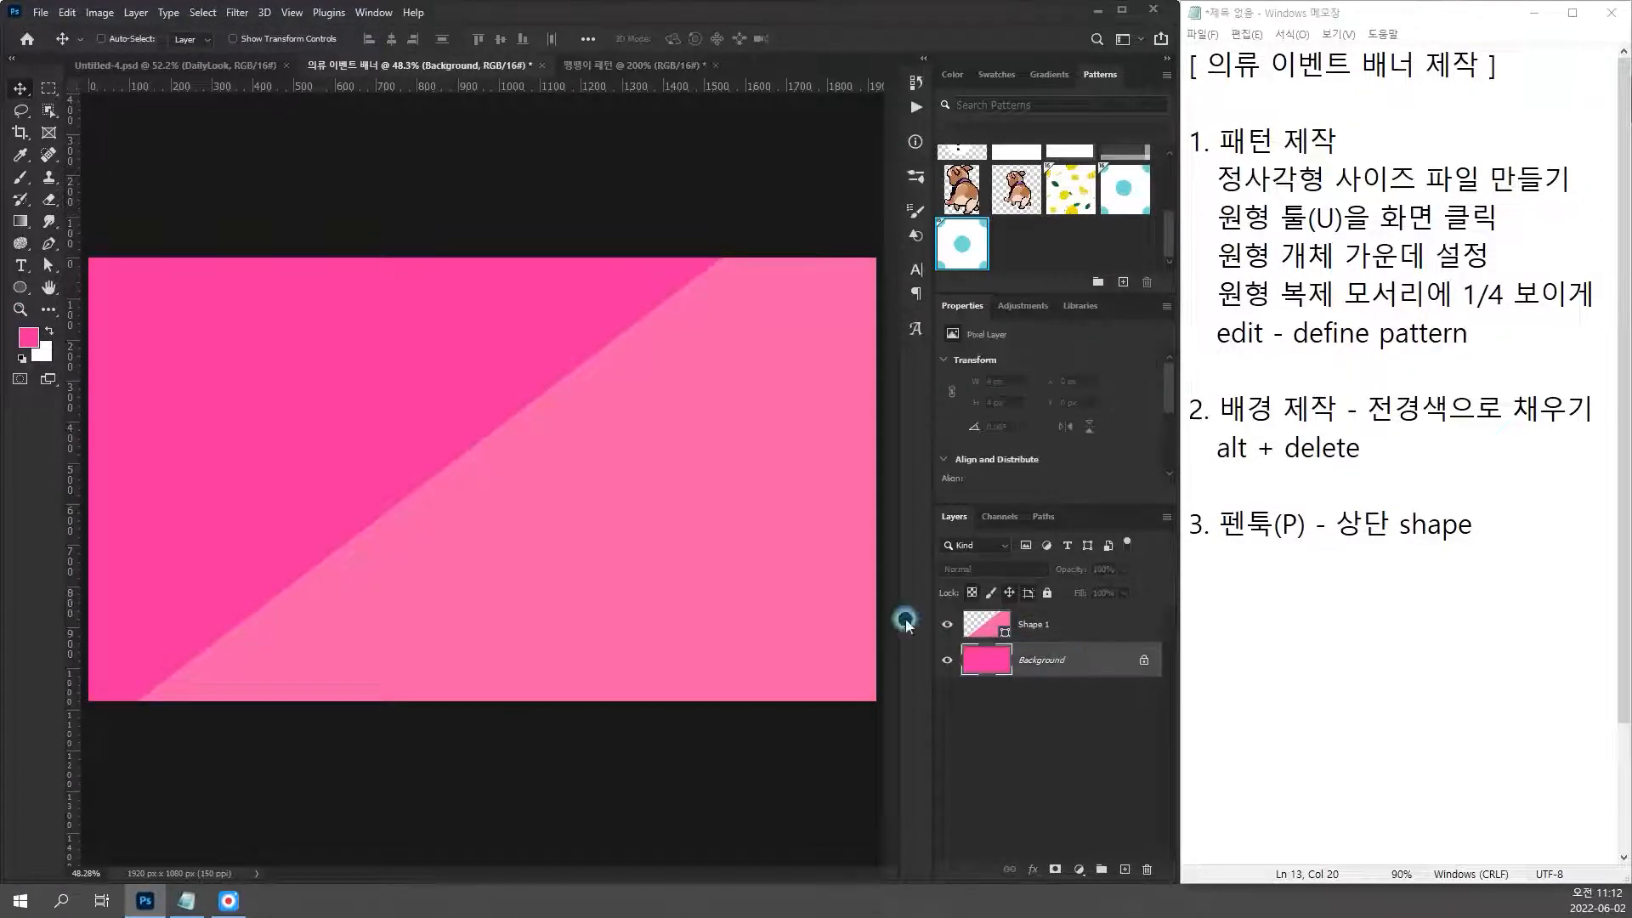
click(29, 338)
drag(879, 238, 914, 209)
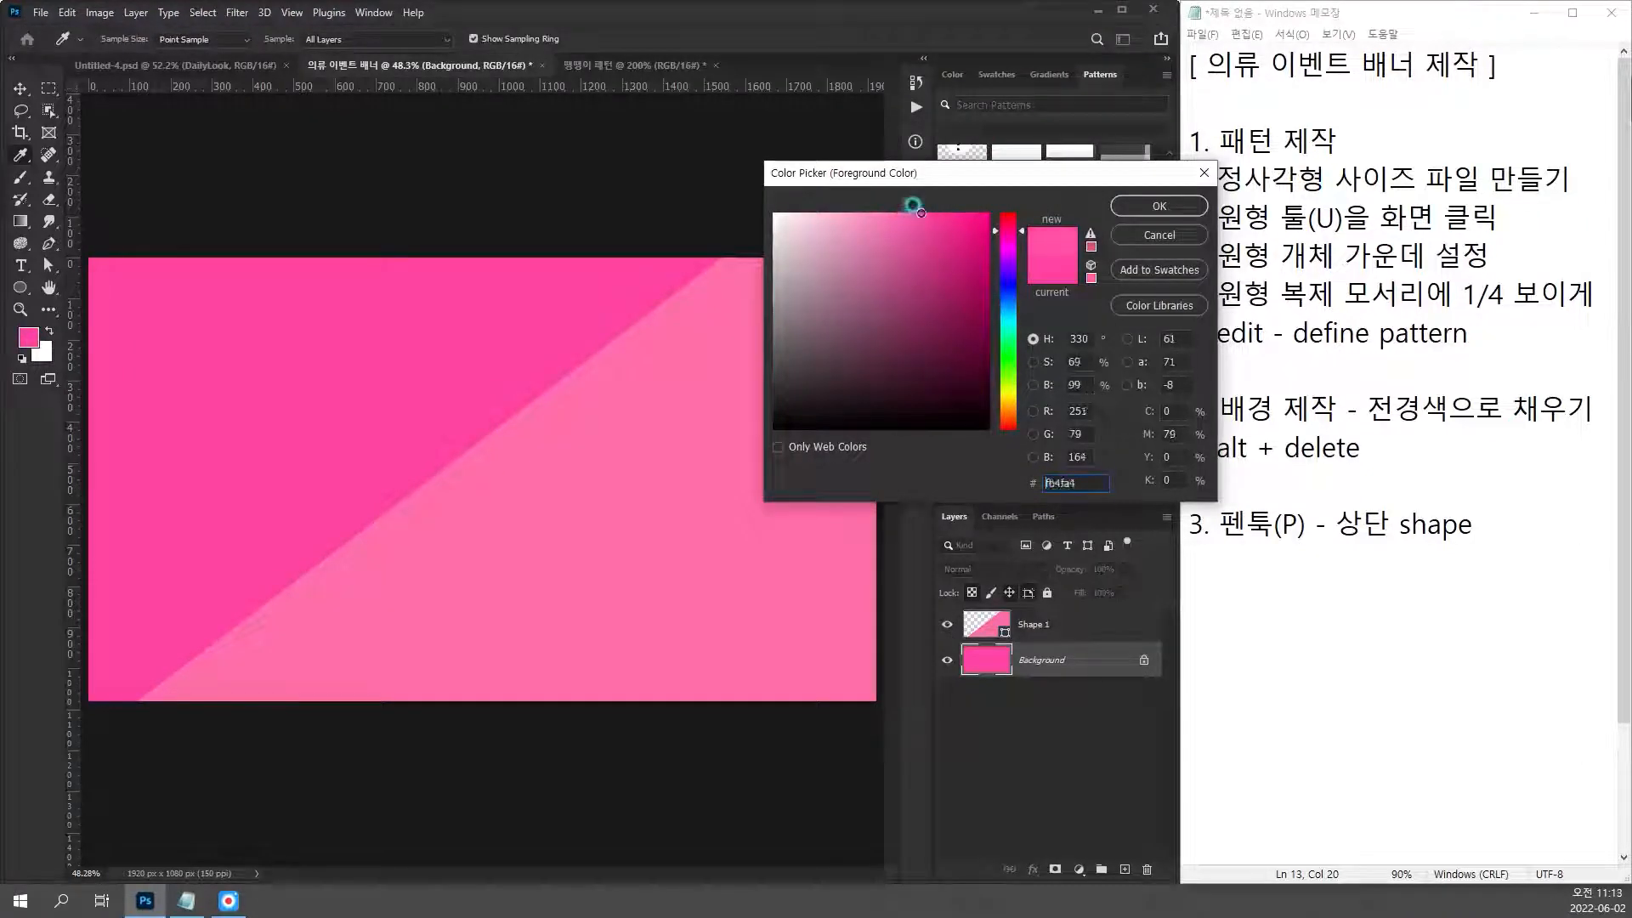
click(1184, 202)
key(v)
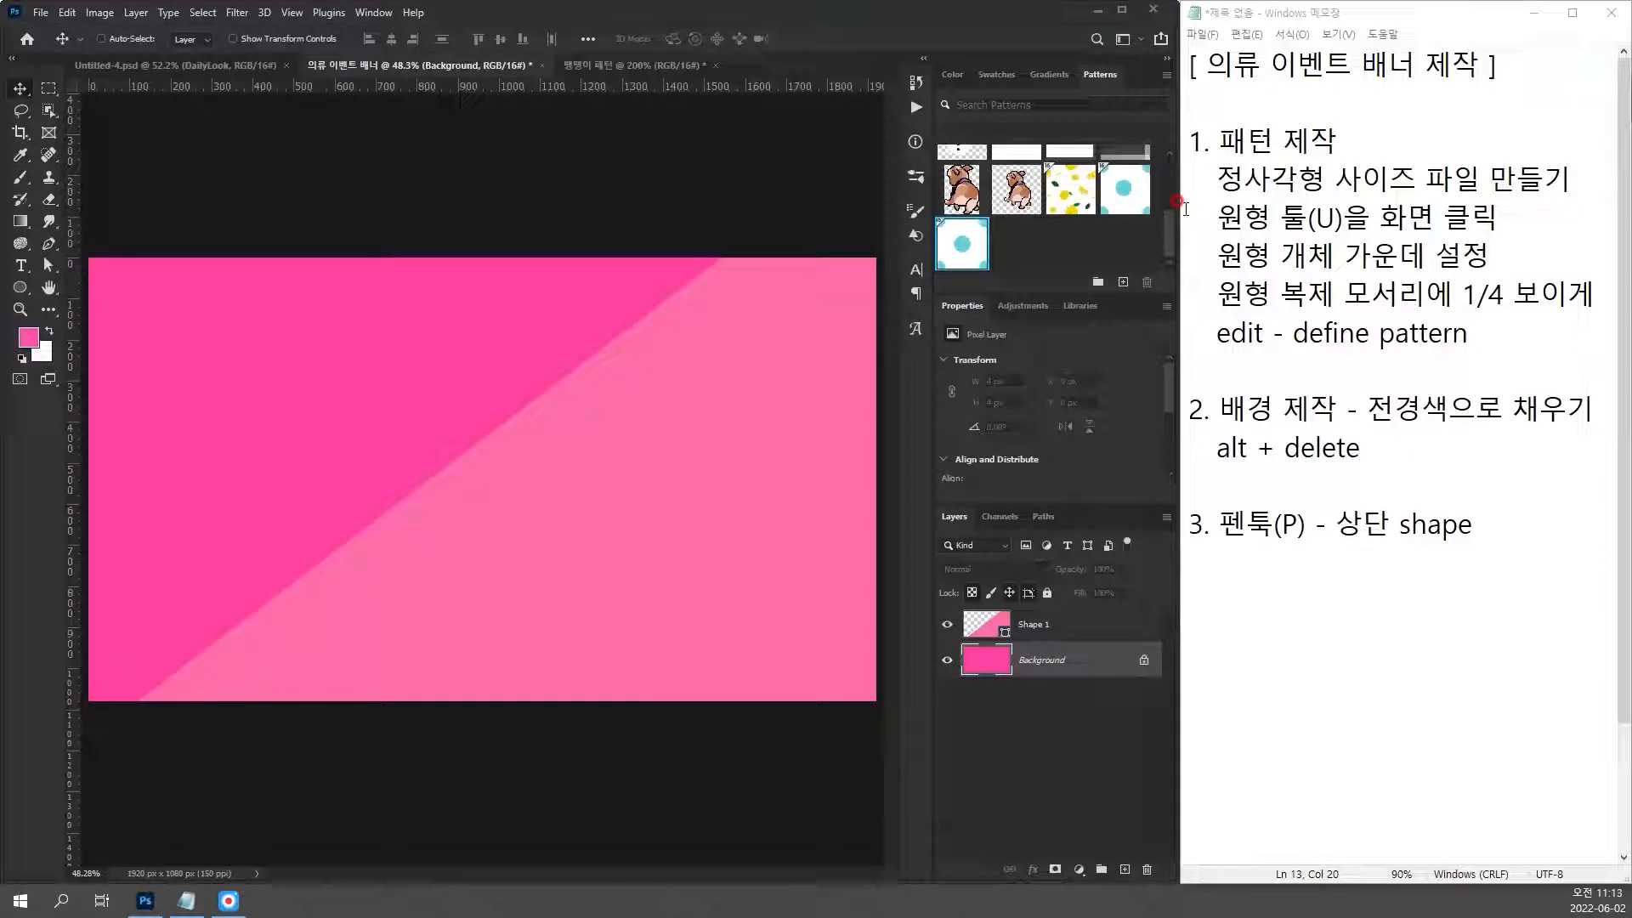
key(alt+Delete)
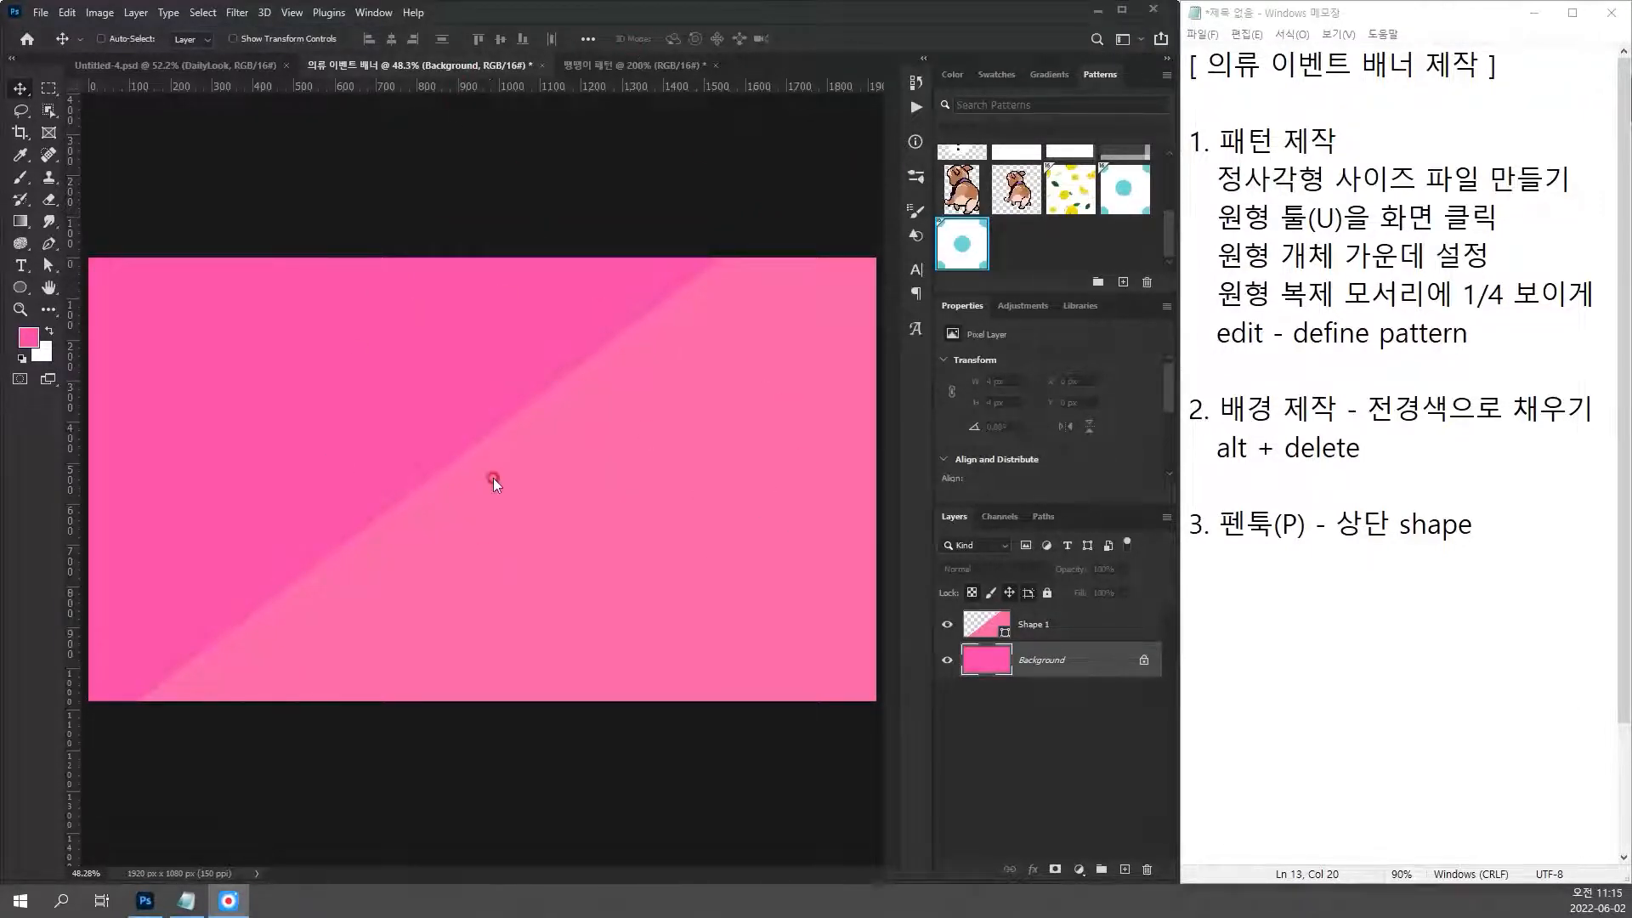
Step: Compare with the finished banner in Untitled-4.psd, then return to the "의류 이벤트 배너" document and deselect all layers
click(136, 65)
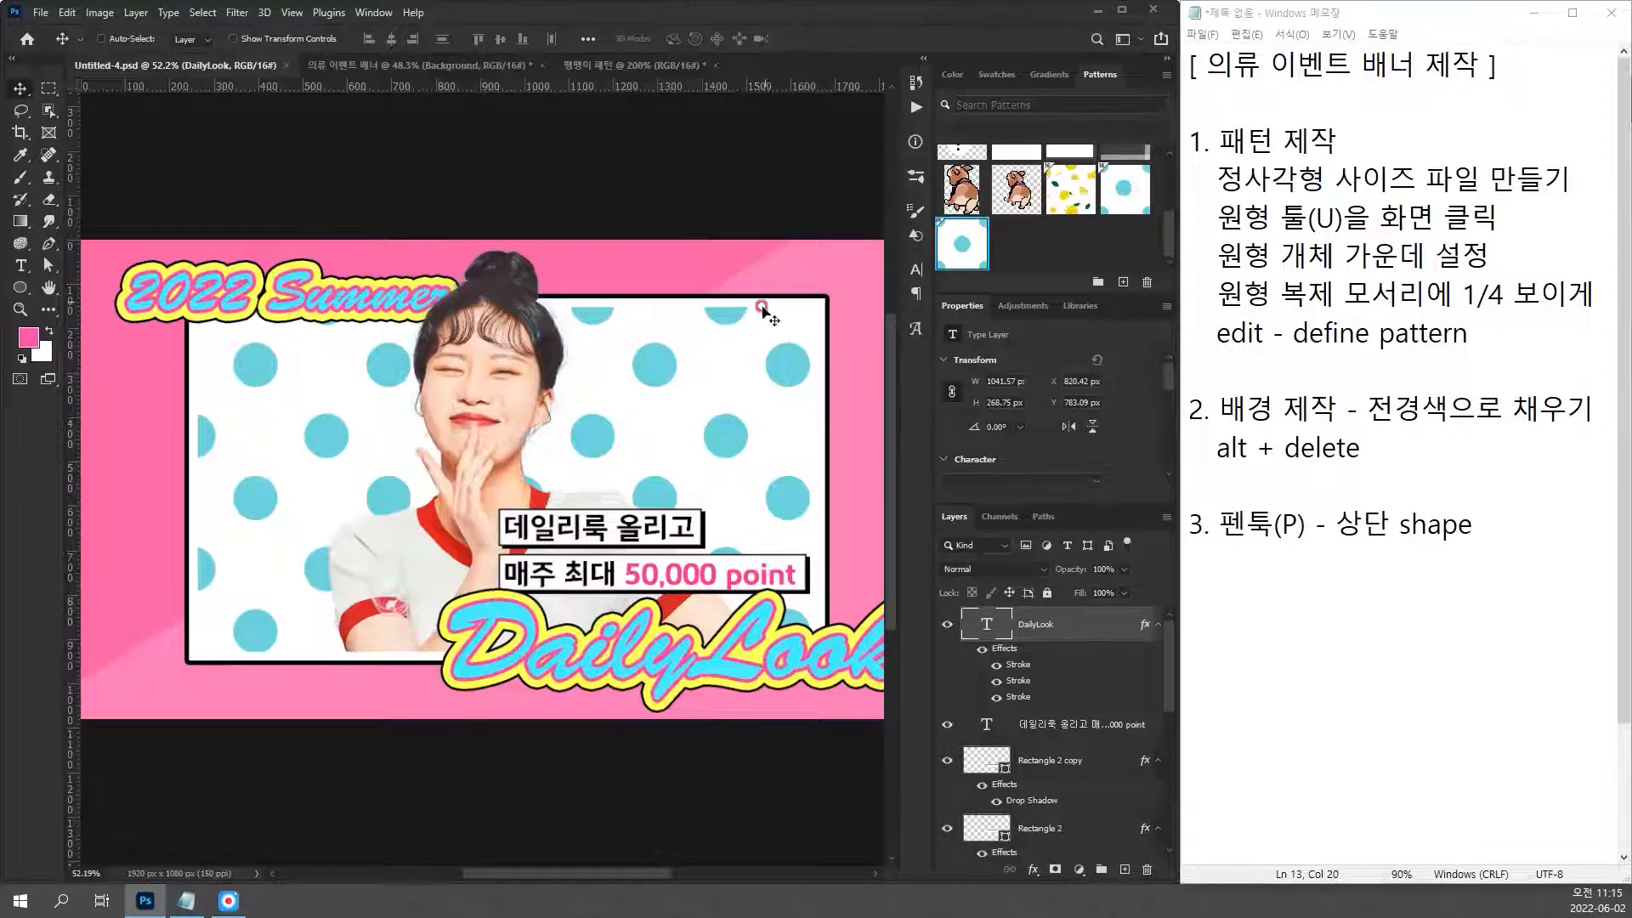
click(480, 66)
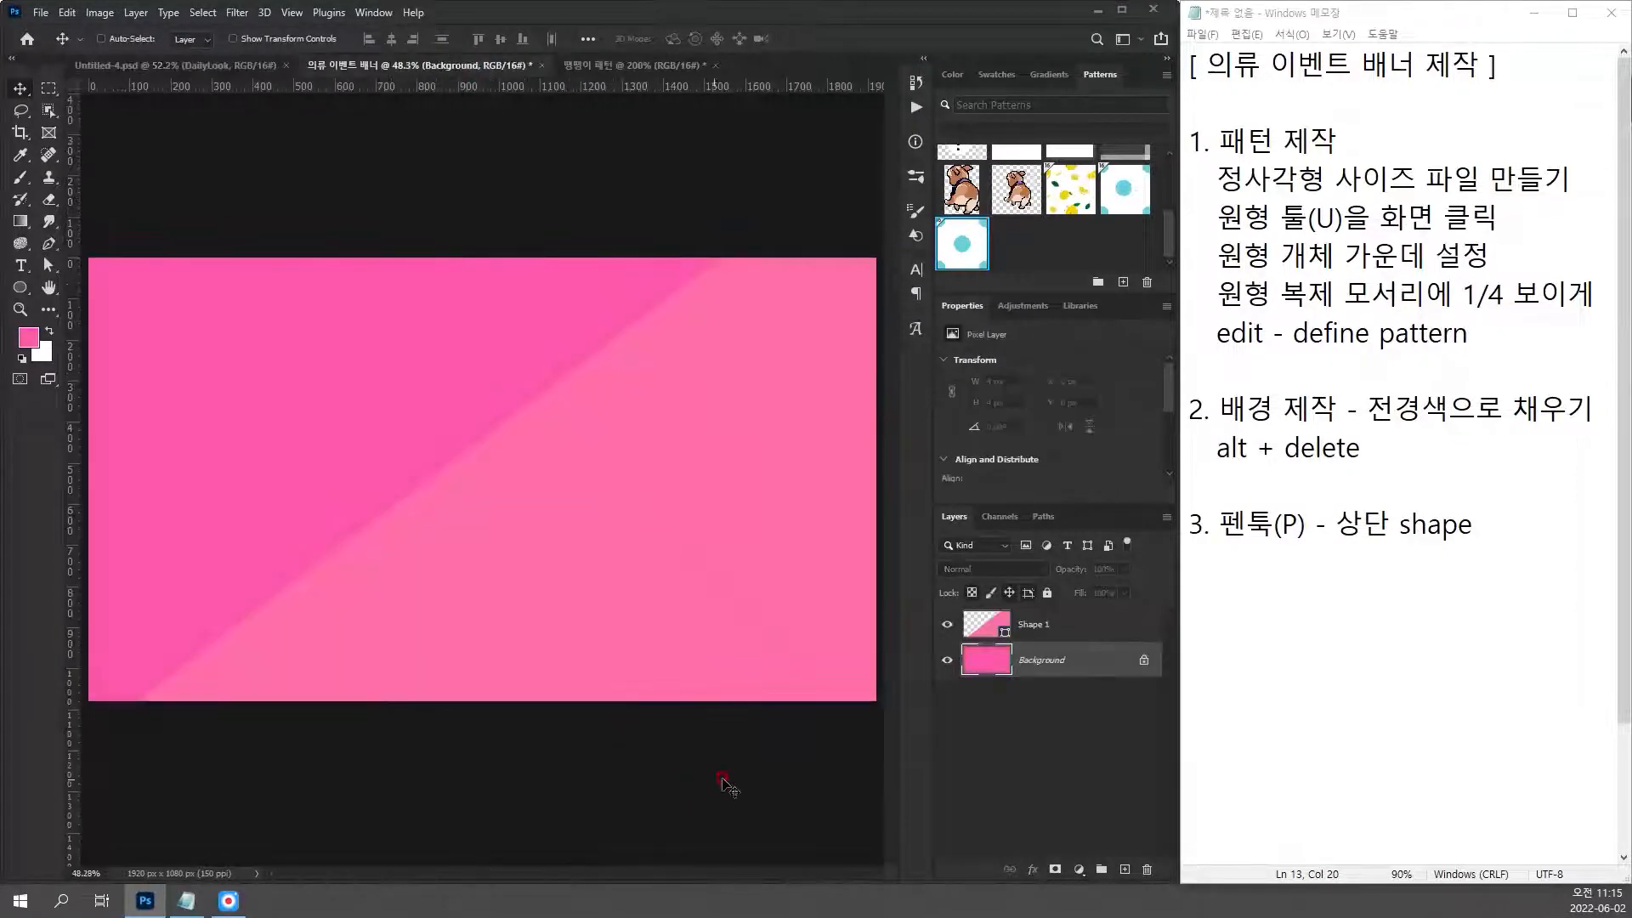
click(1143, 769)
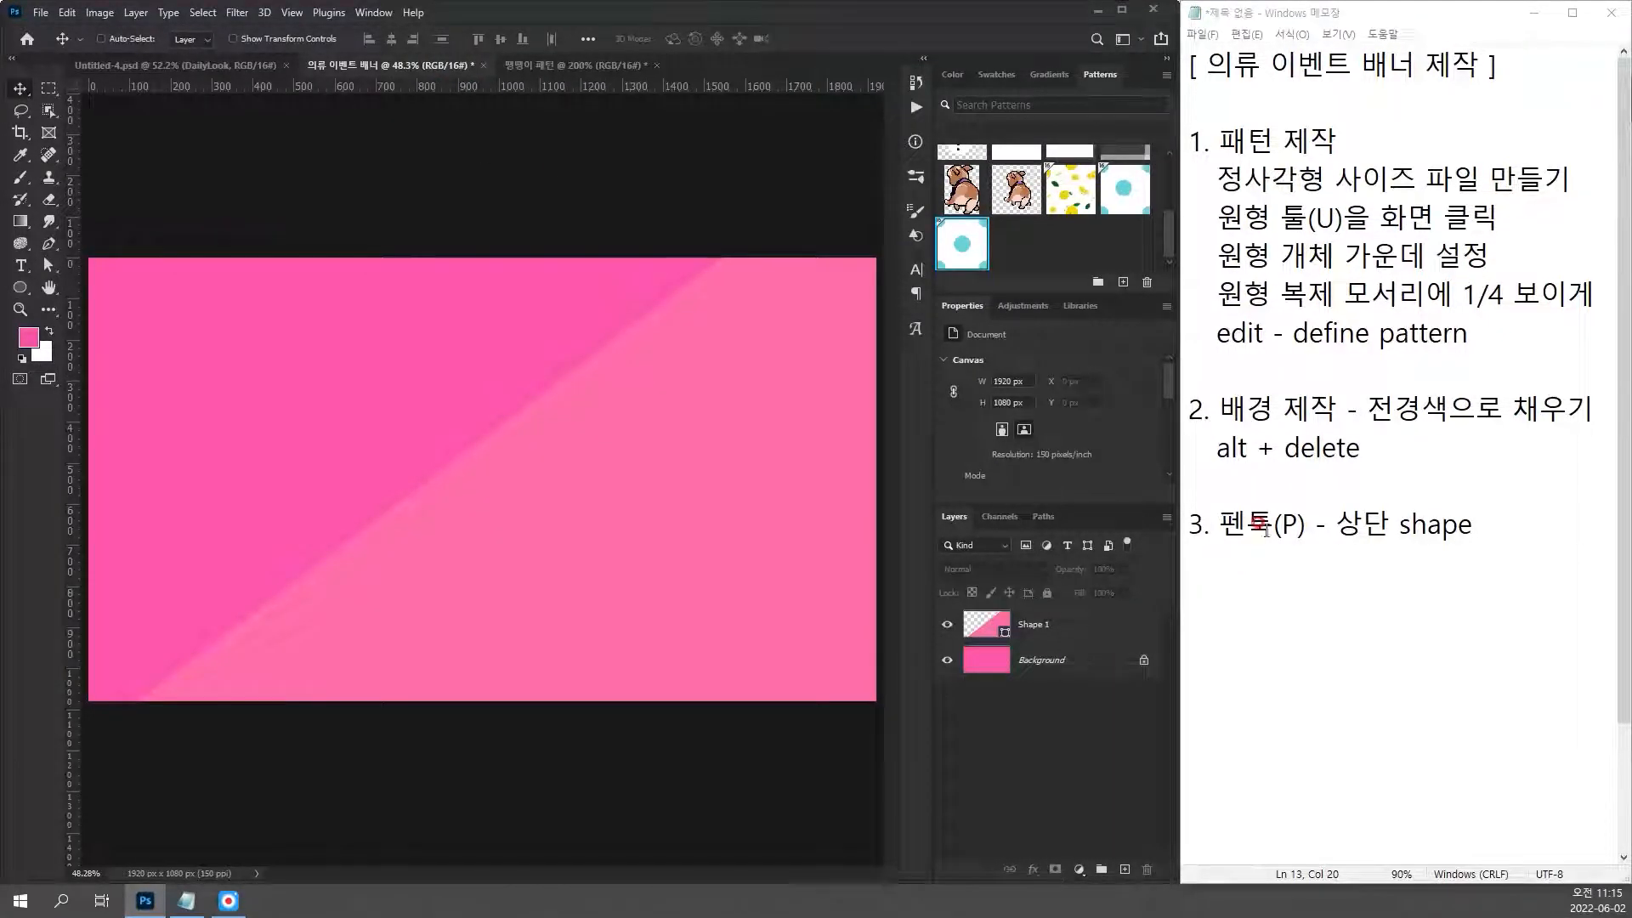
Step: In Notepad, correct "펜툭" to "펜툴" in item 3 and start a new line below it
click(1264, 529)
key(BackSpace)
text(xnf)
click(1491, 595)
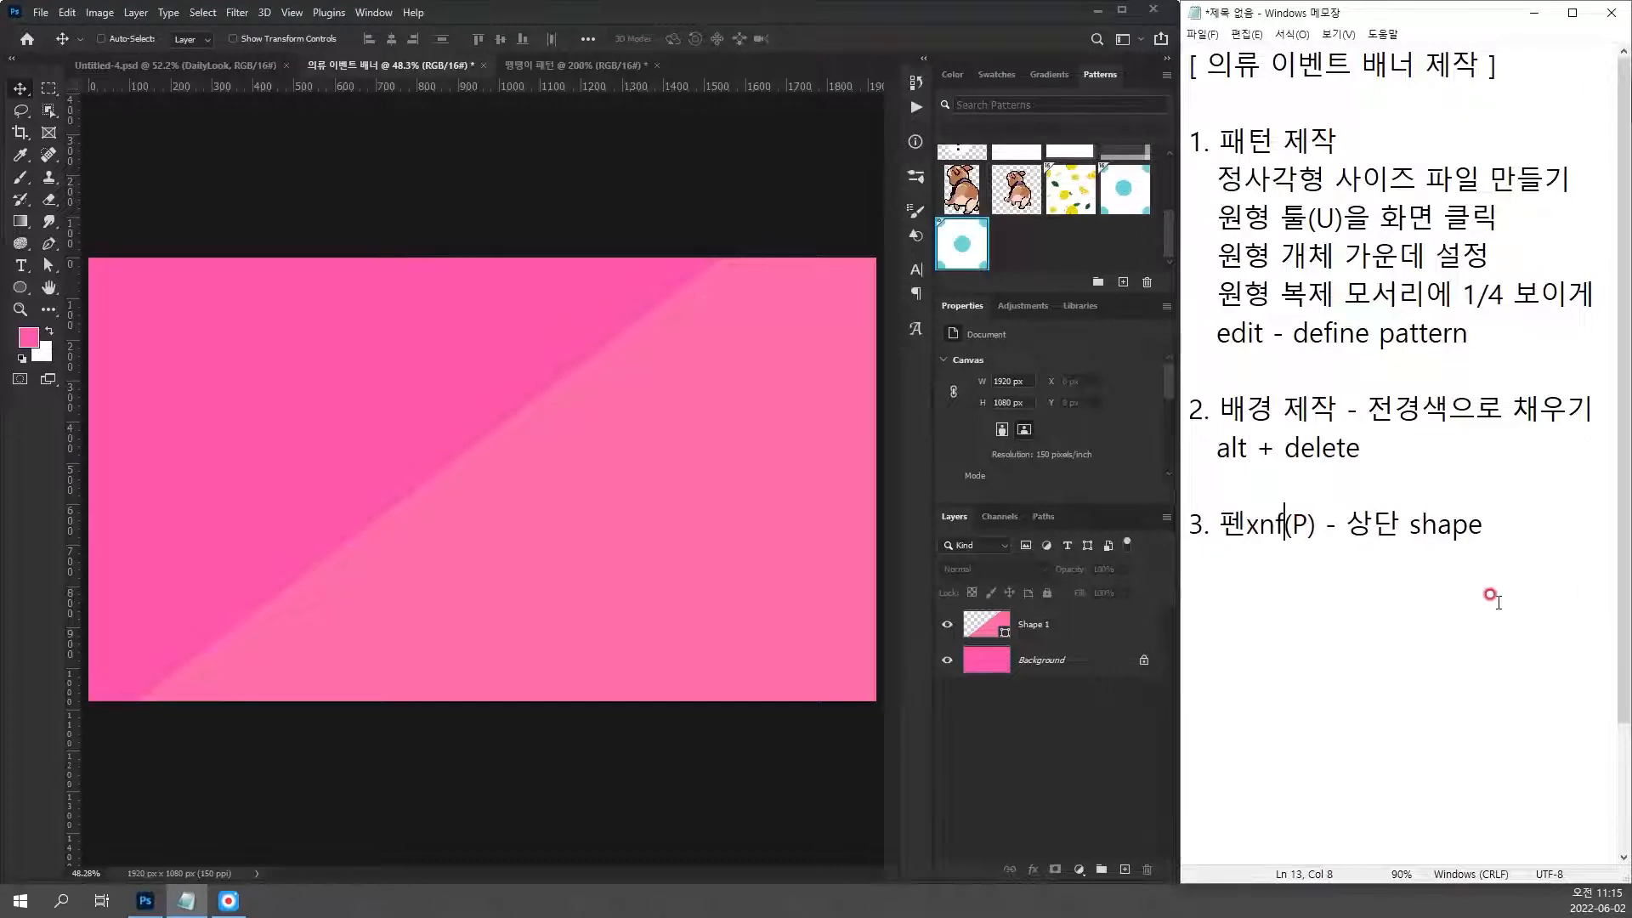
key(BackSpace)
key(BackSpace)
key(BackSpace)
text(툴)
click(1474, 586)
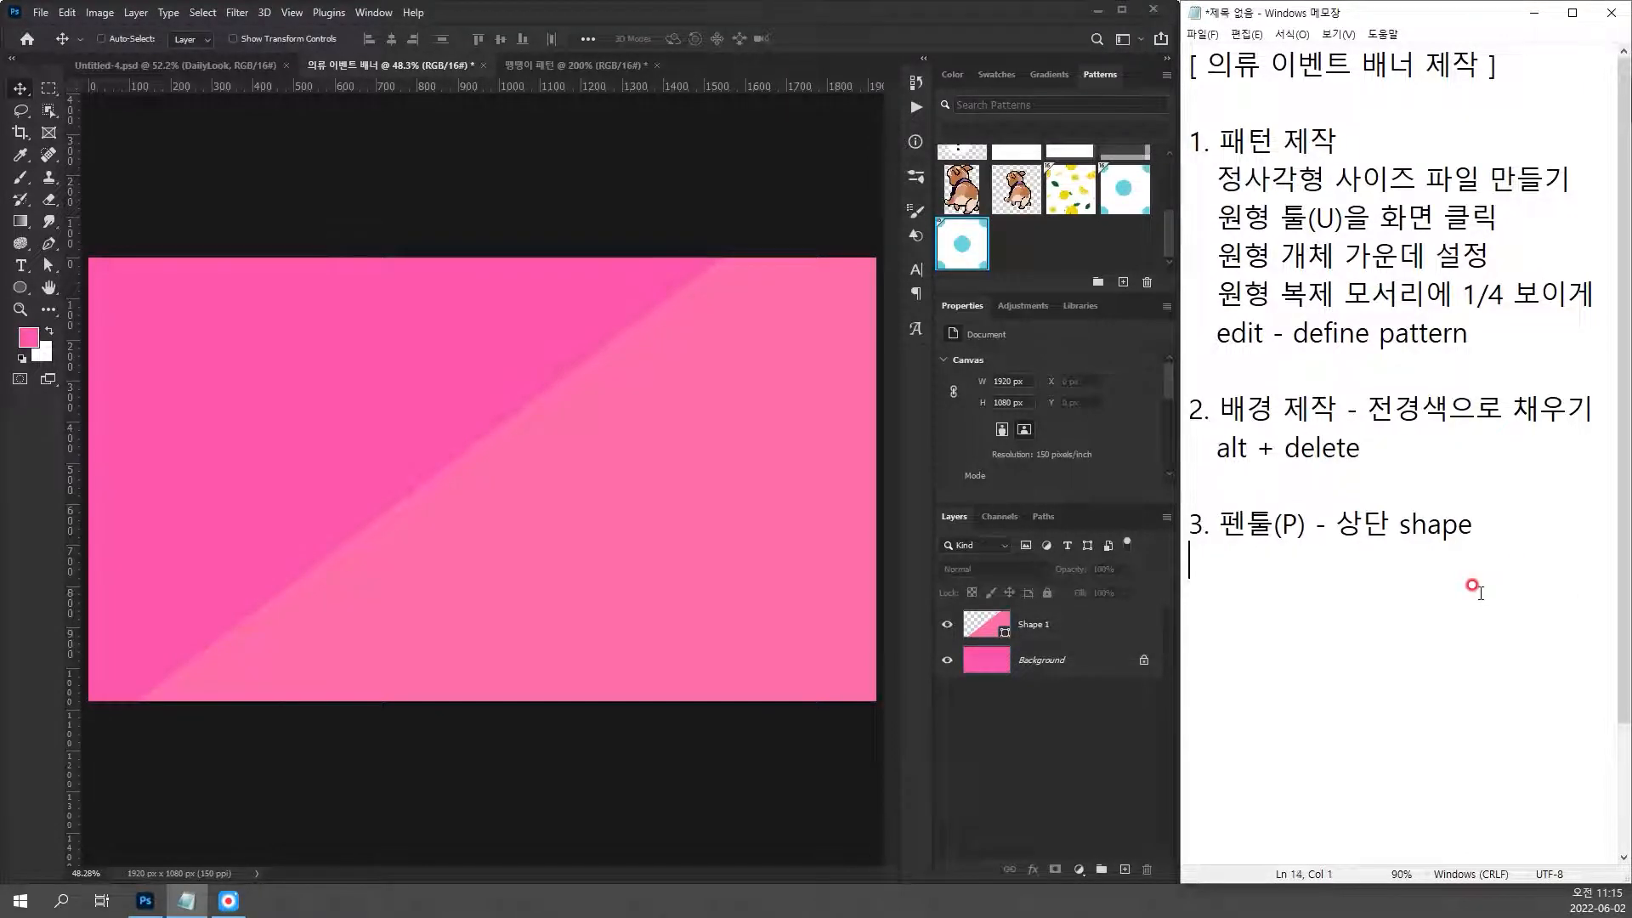
Step: Add item 4 to the notes with the text "4. 사각형 툴(U)을 사용하여"
text(4. 사각형 툴)
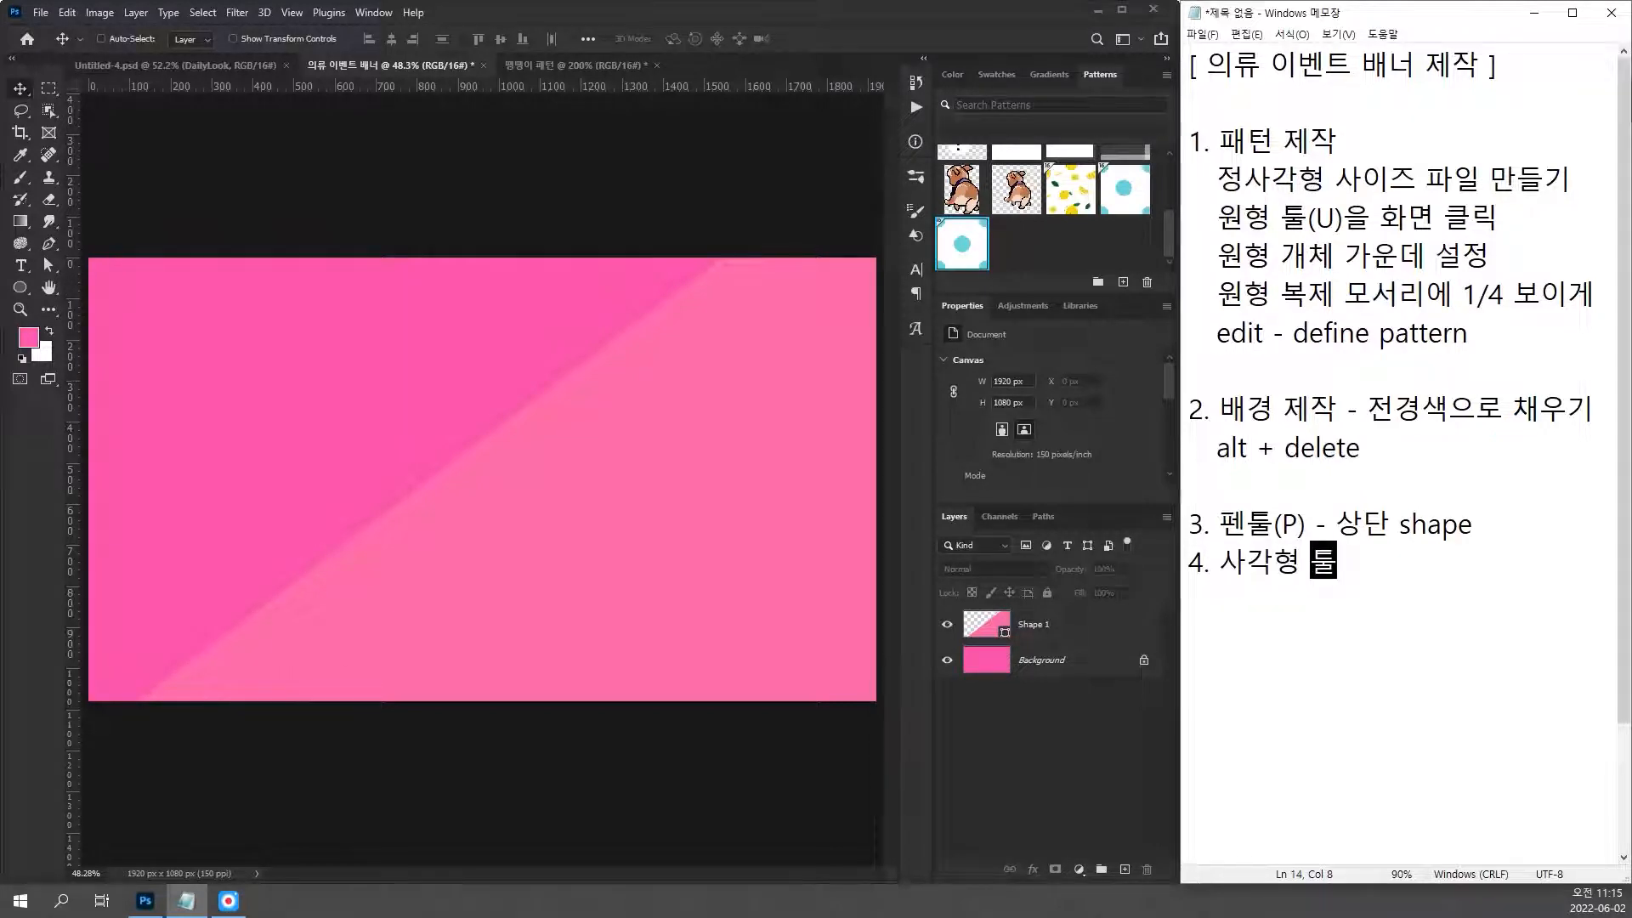
text((U)
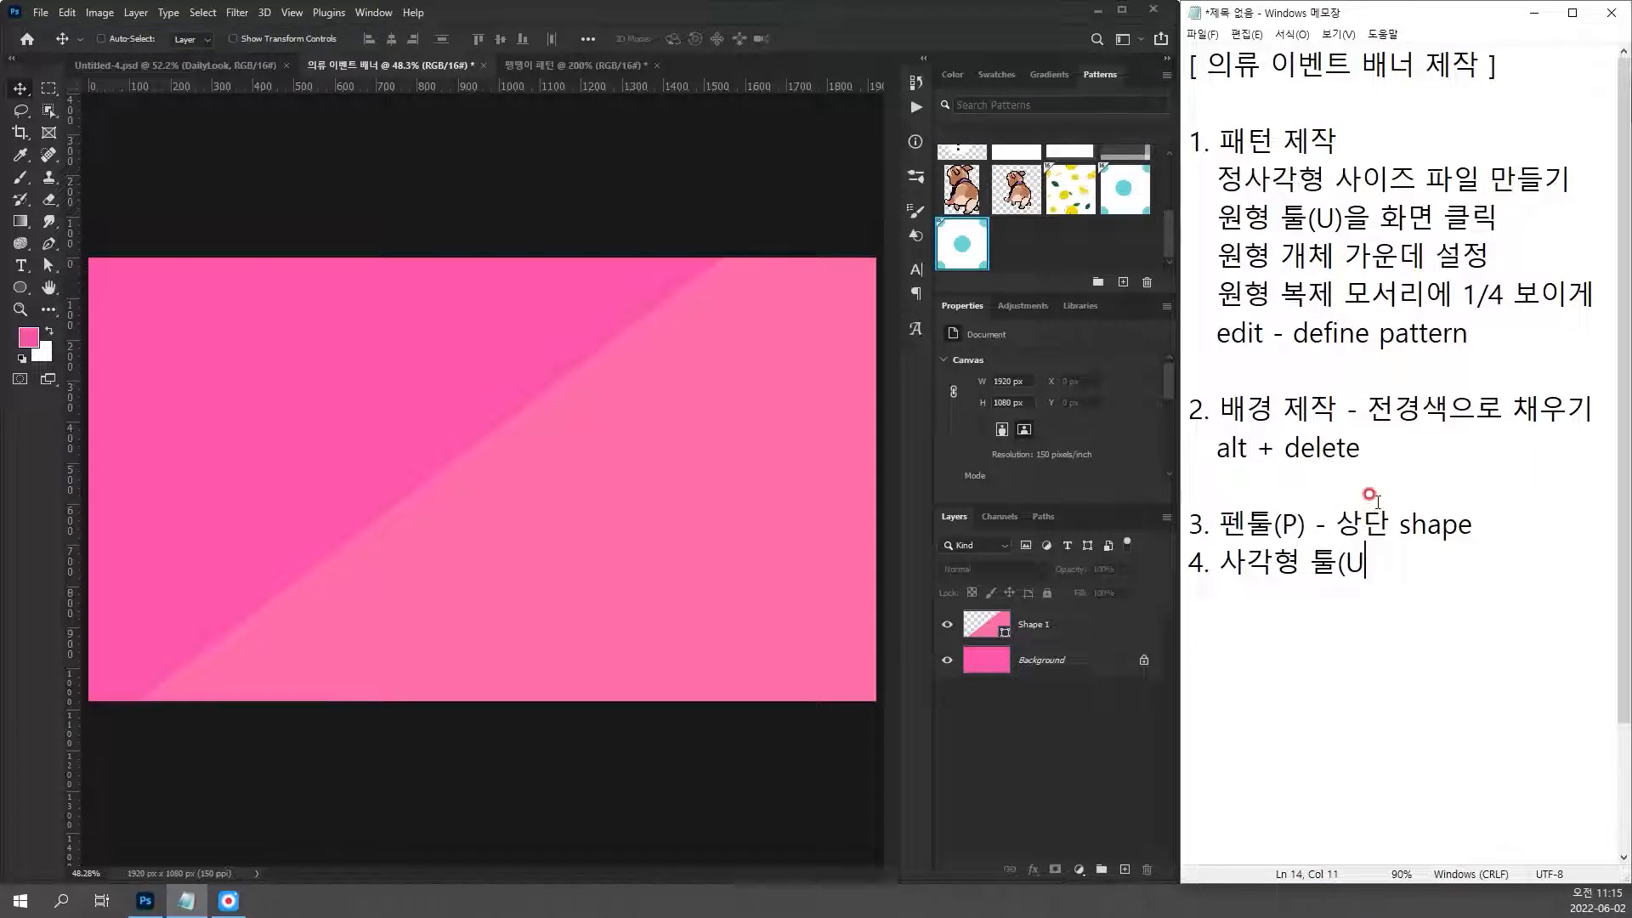
text())
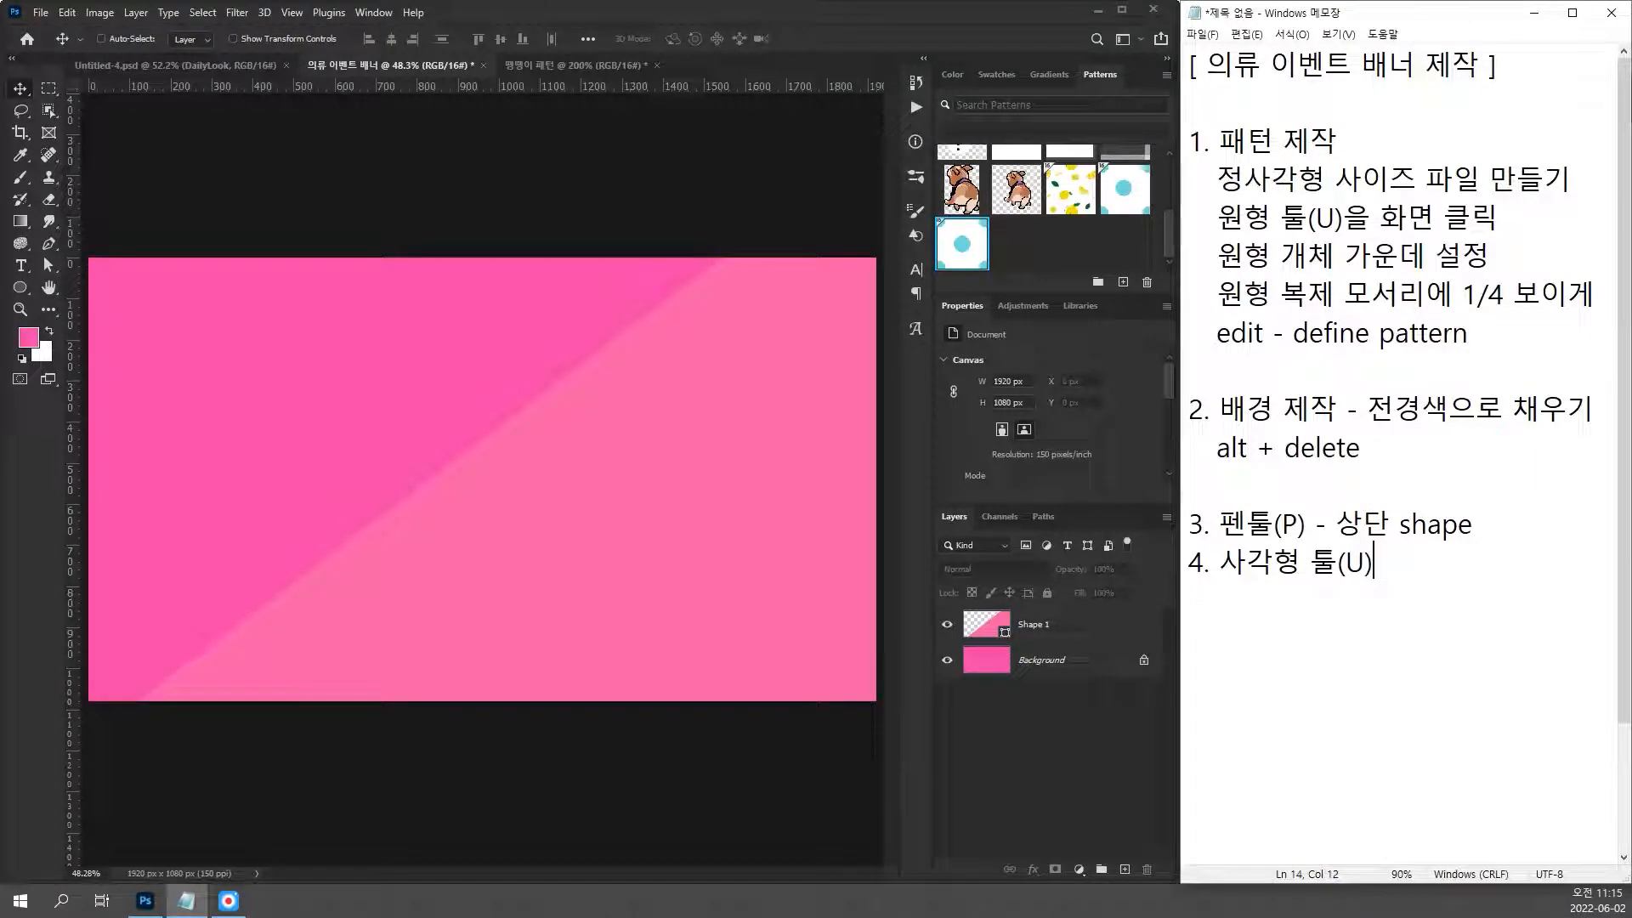
text(dm)
key(BackSpace)
key(BackSpace)
key(Hangul)
text(을 사용하여)
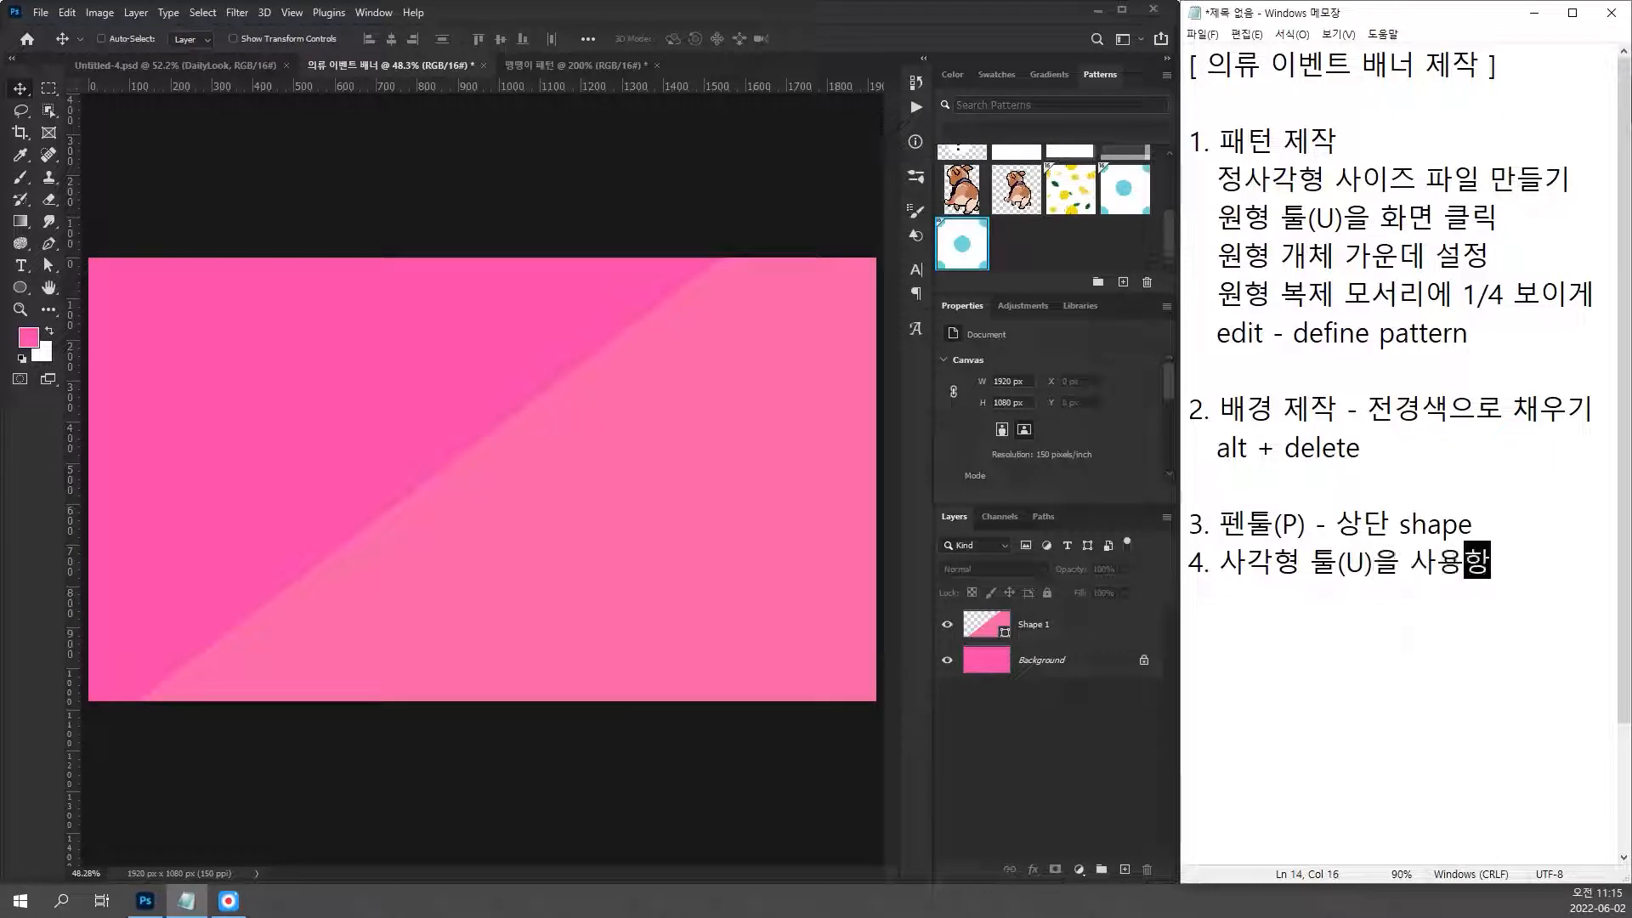
Step: Return to Photoshop and draw a rectangle shape over the whole canvas, about 1925 × 1080 px
click(605, 436)
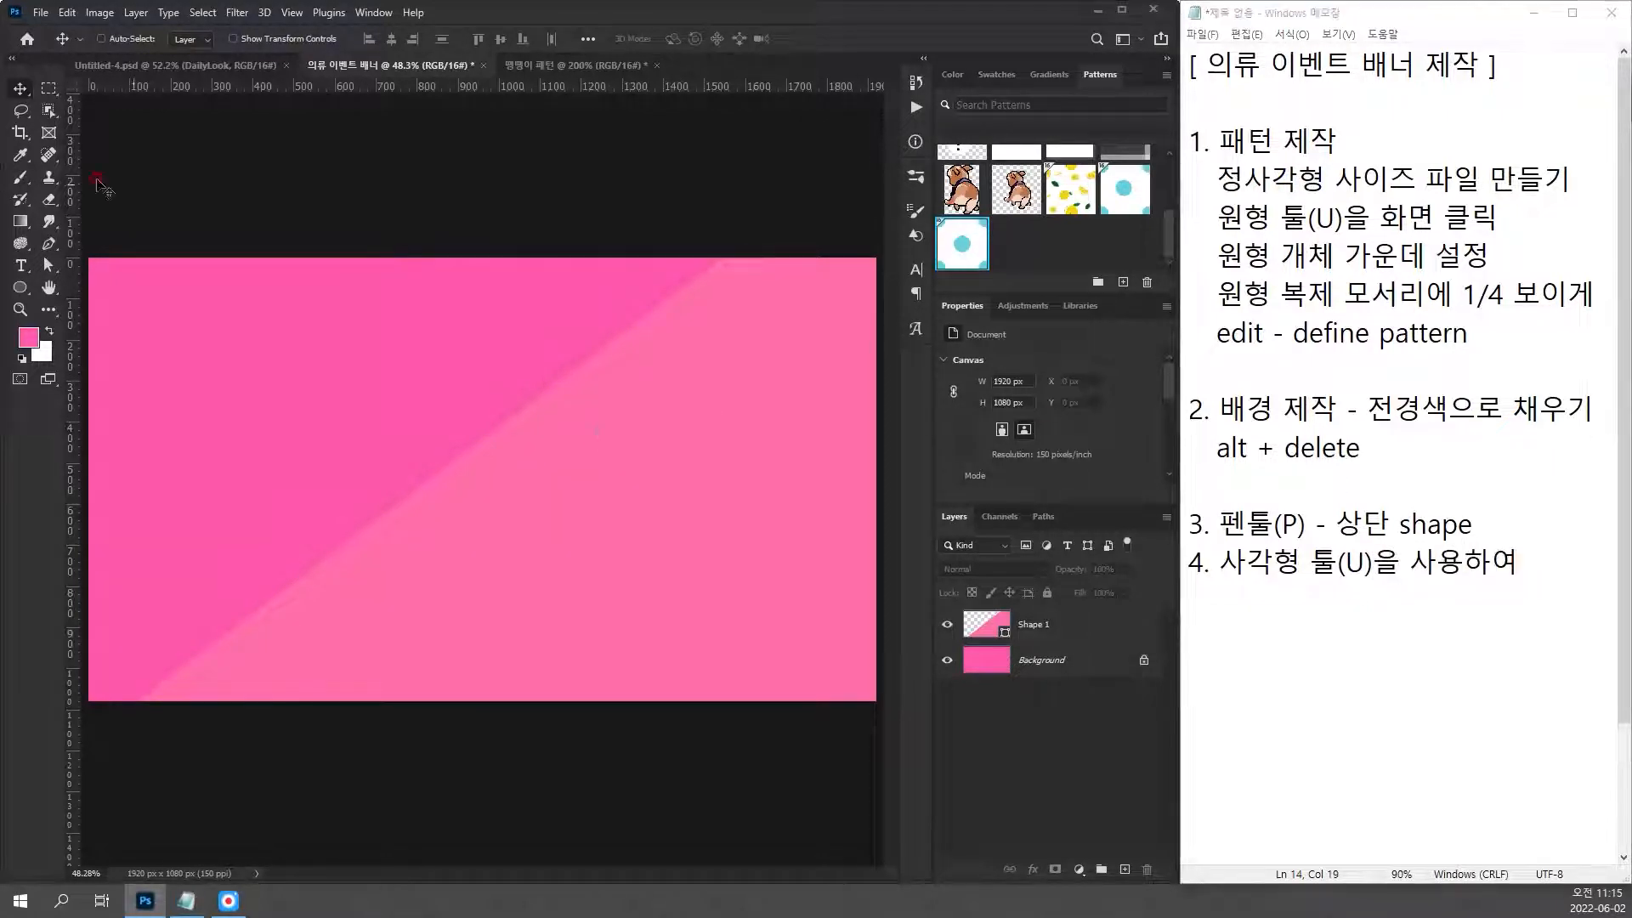
click(393, 263)
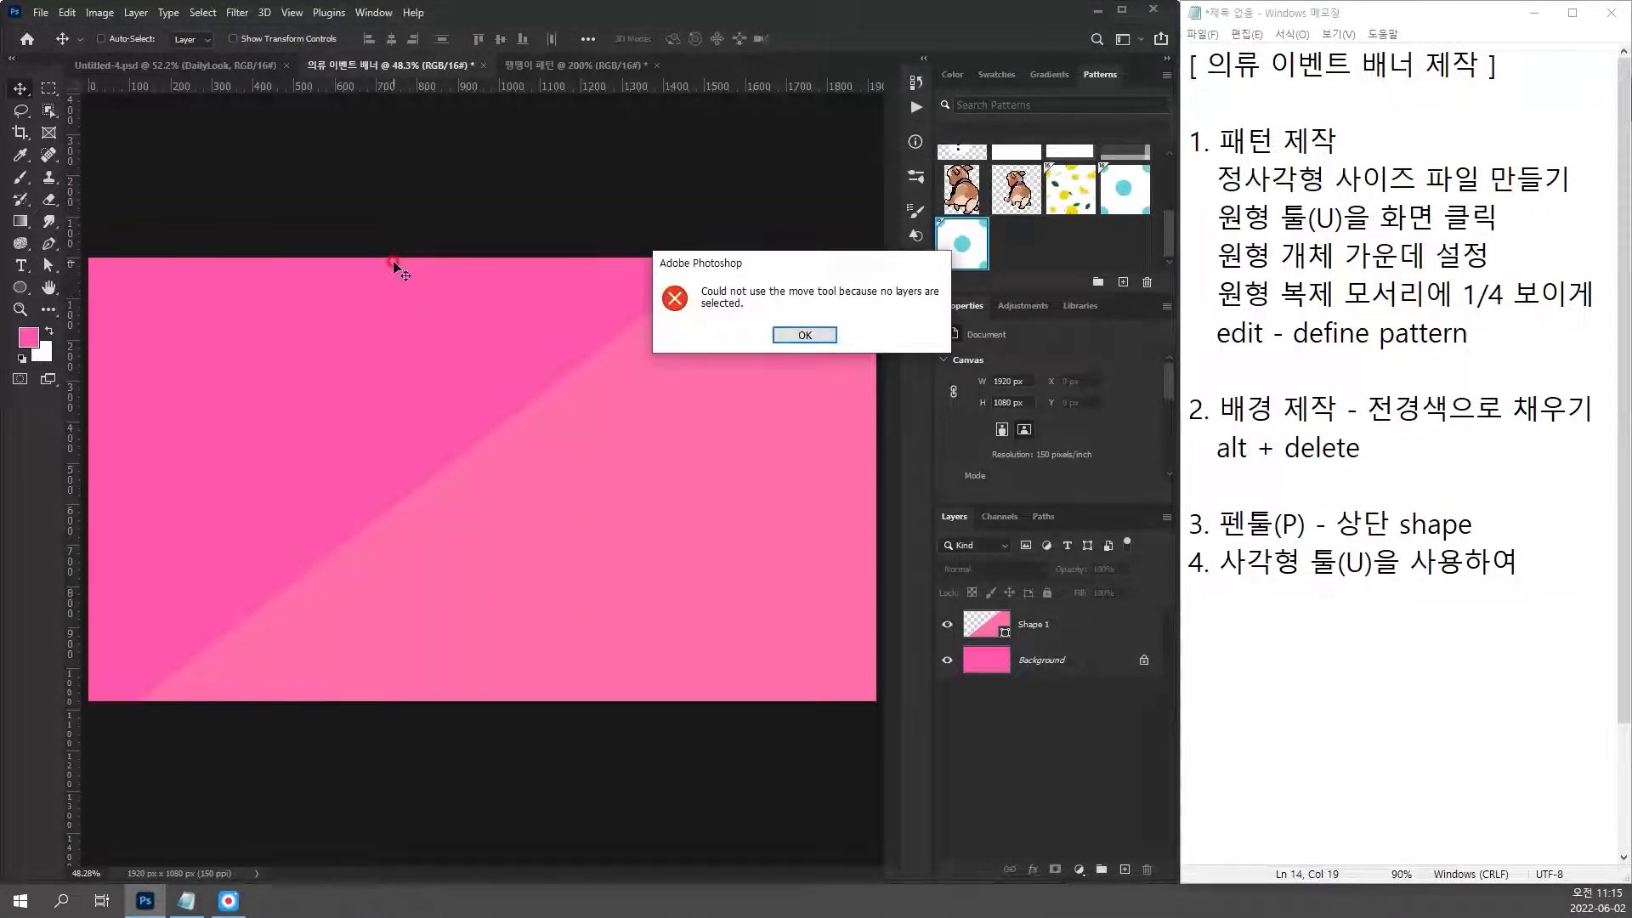
key(Return)
key(u)
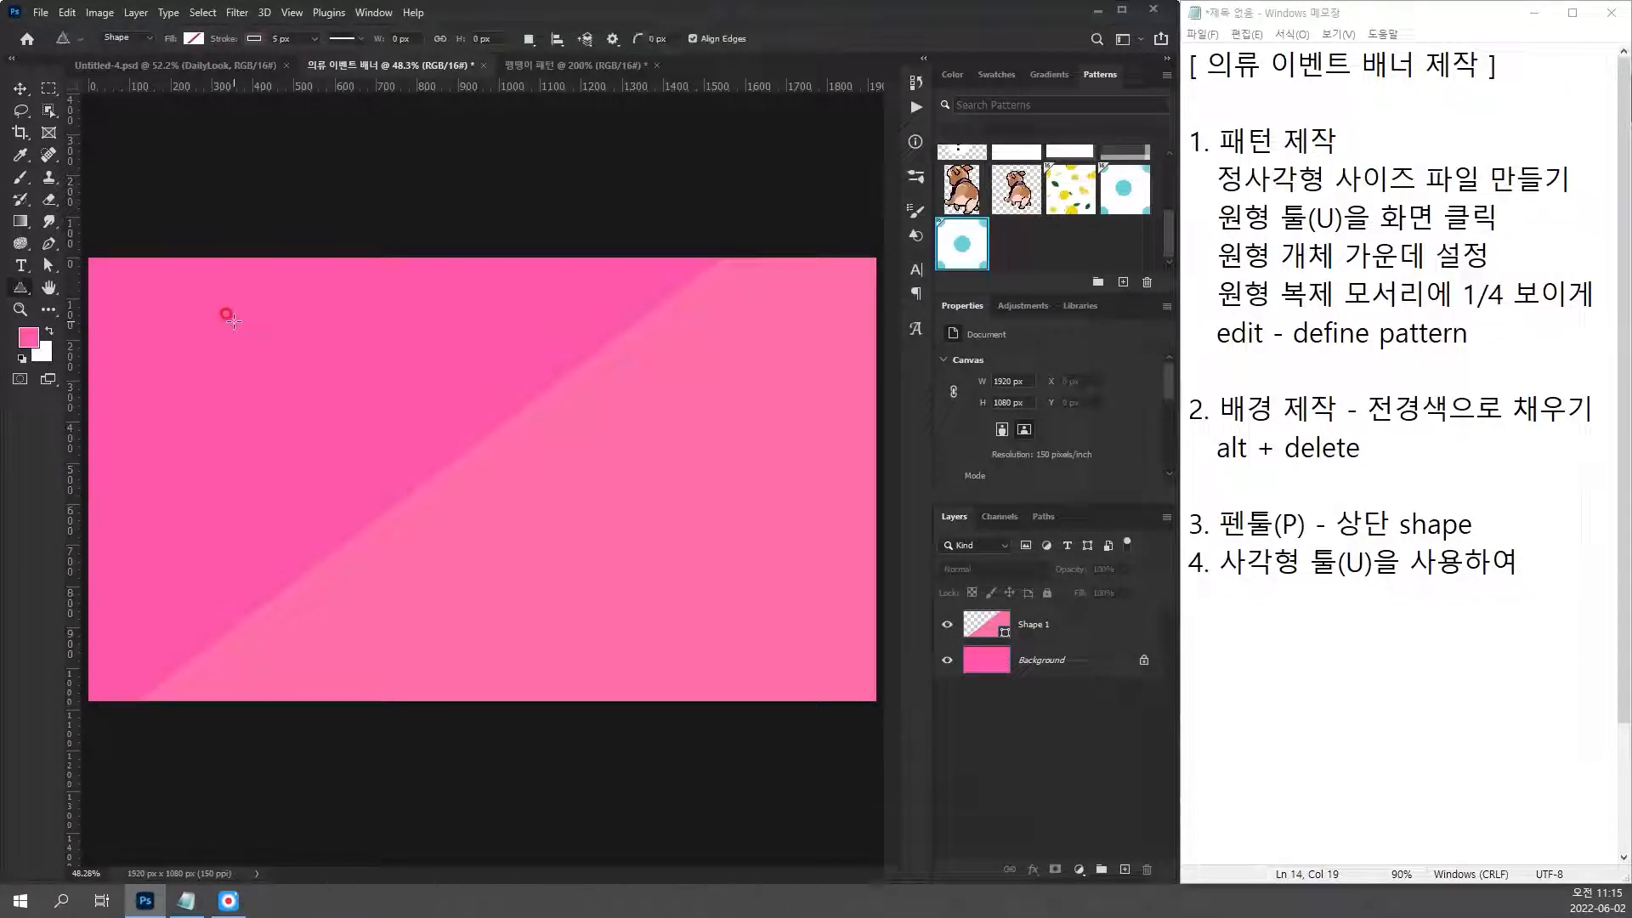
key(shift+u)
key(shift+u)
key(shift+u)
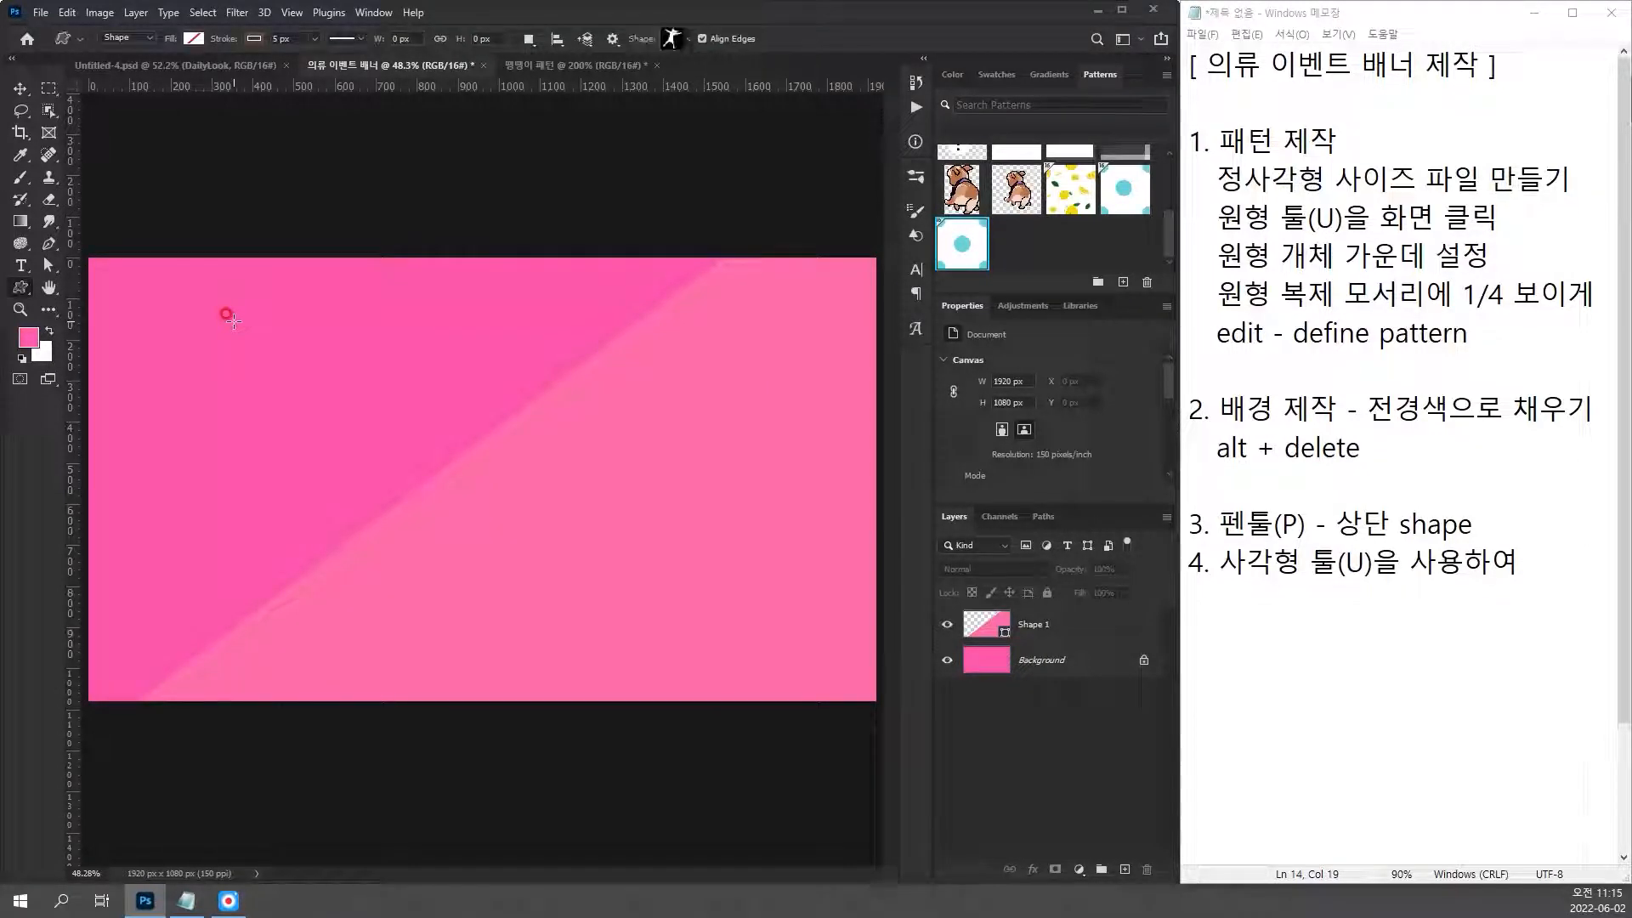
key(shift+u)
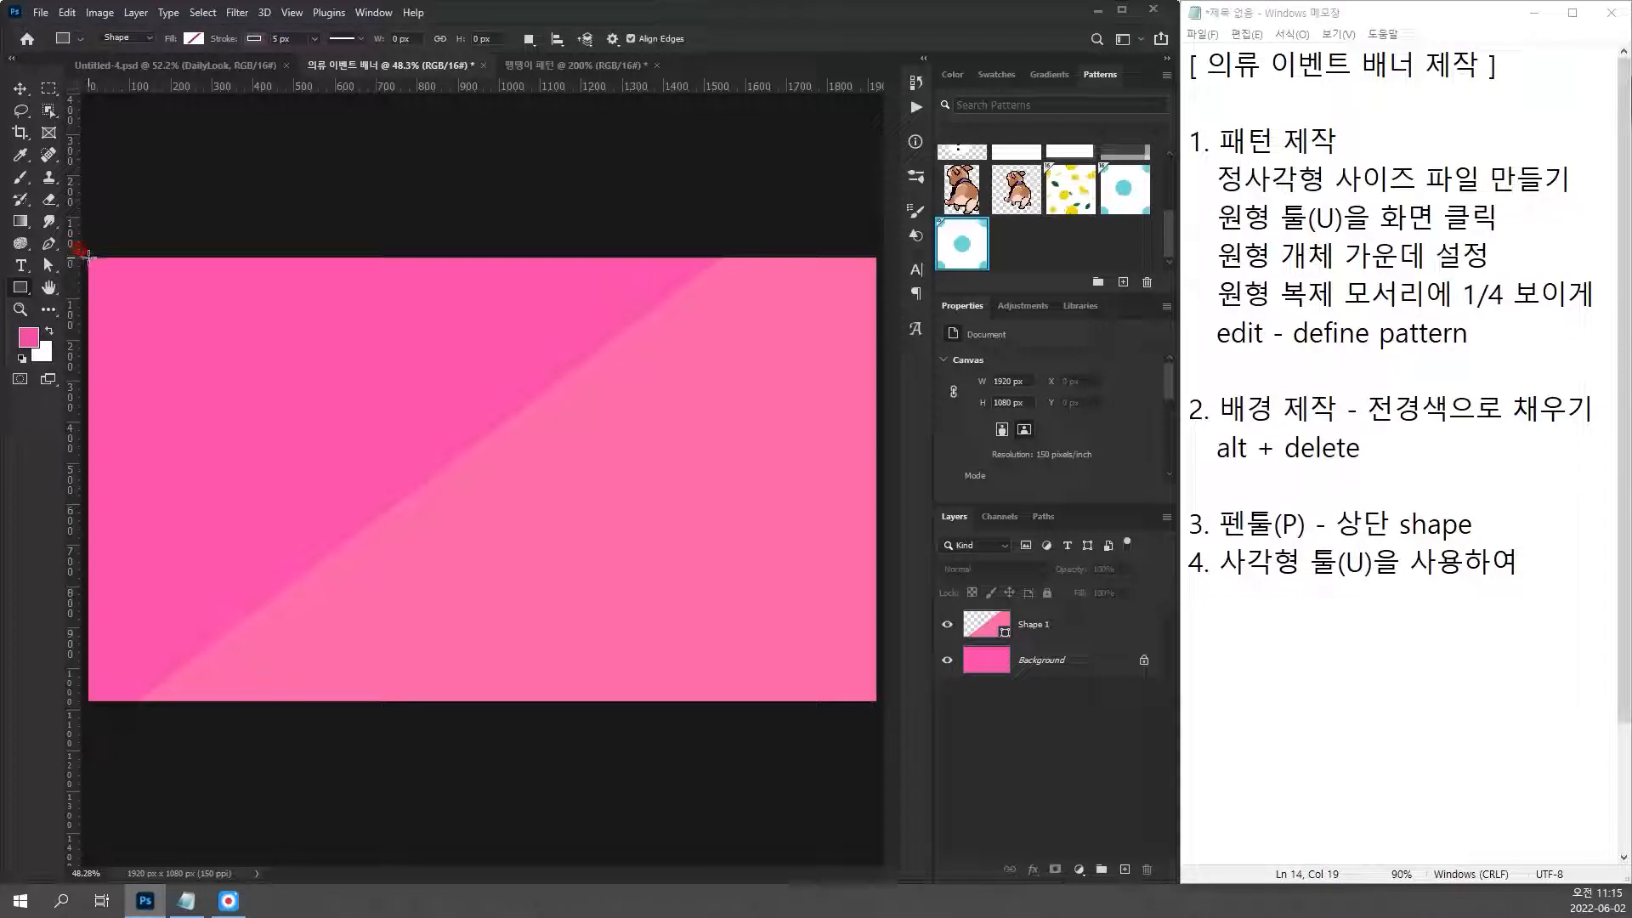
drag(78, 250, 875, 698)
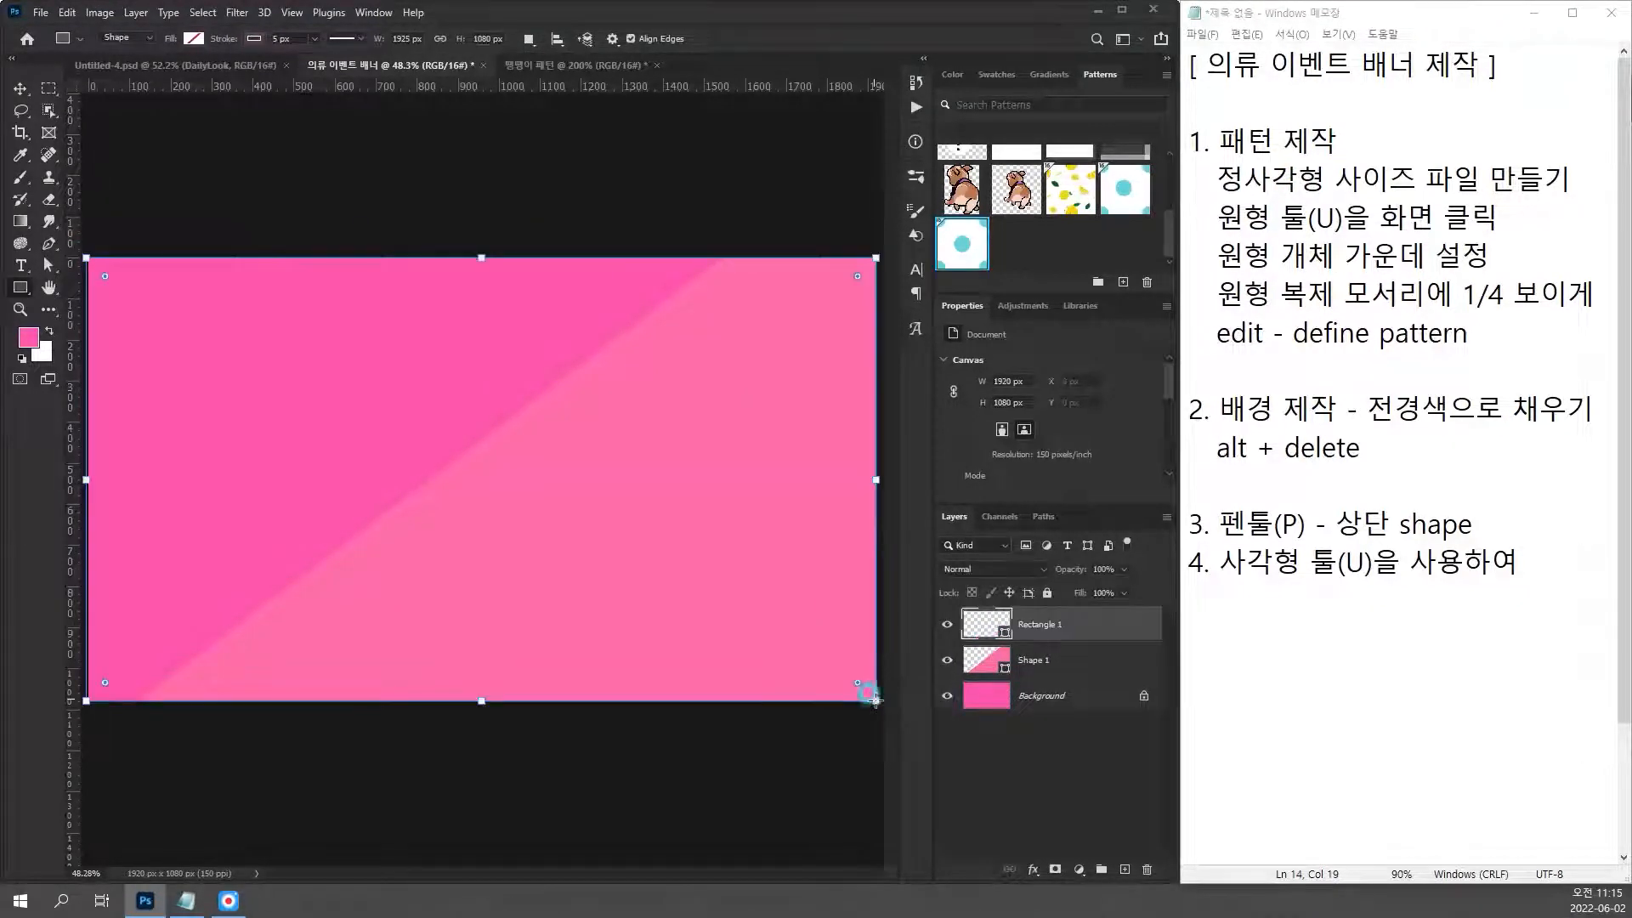
Step: Transform the rectangle so its edges match the canvas exactly at 1920 × 1080 px
key(ctrl+t)
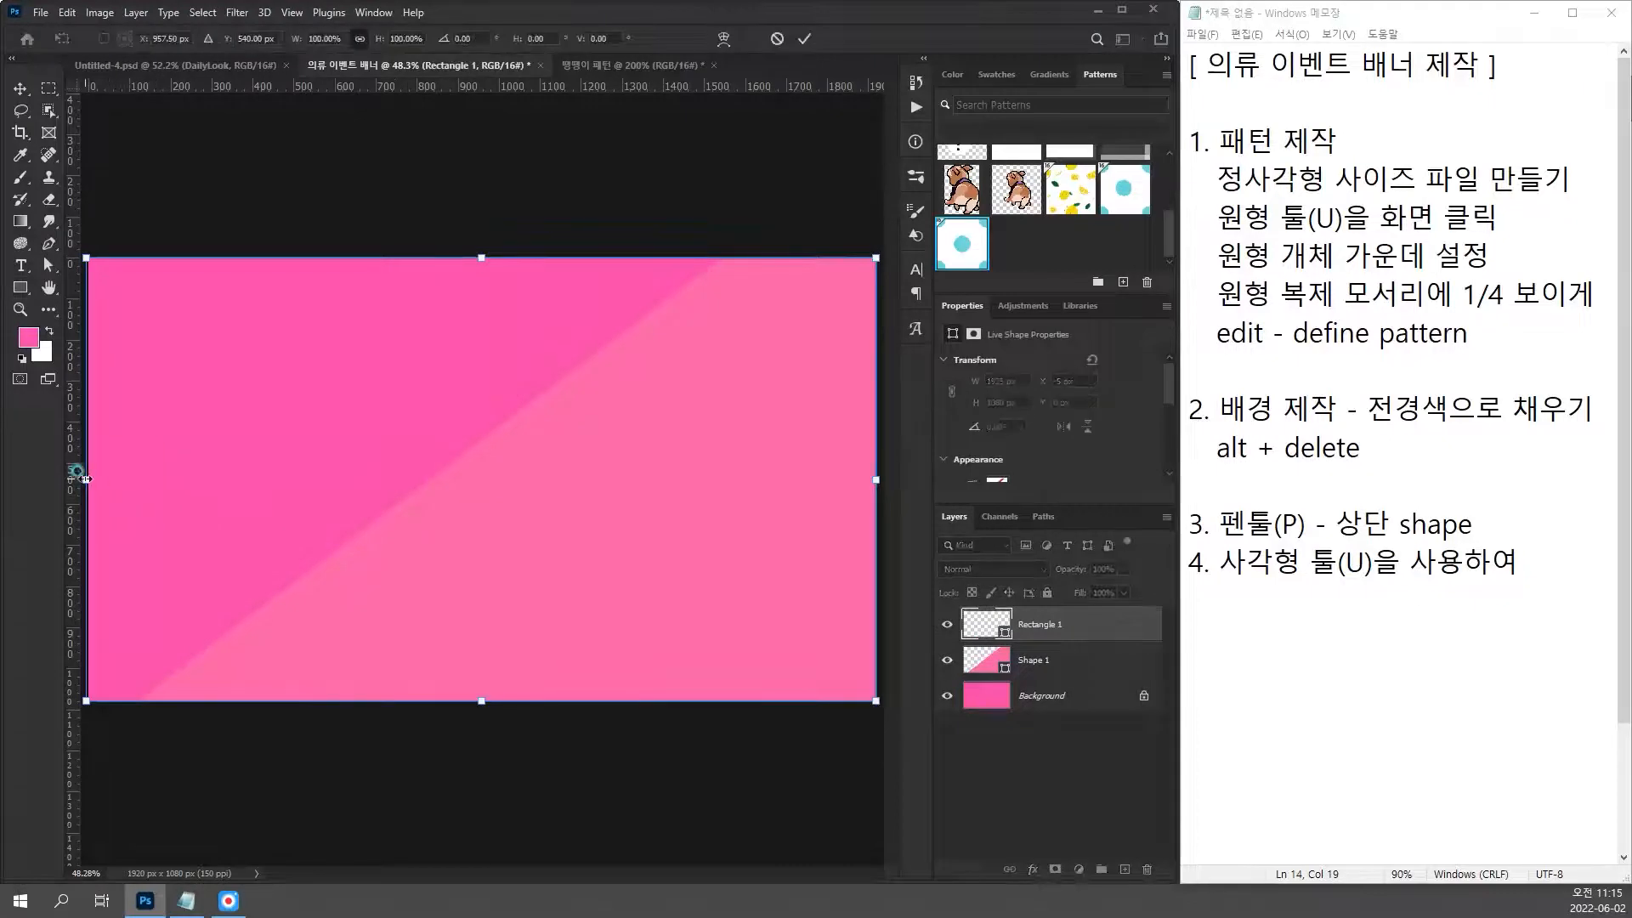
drag(86, 479, 89, 479)
drag(482, 702, 481, 701)
mouse_move(878, 479)
mouse_down()
mouse_move(857, 477)
mouse_move(875, 477)
mouse_up()
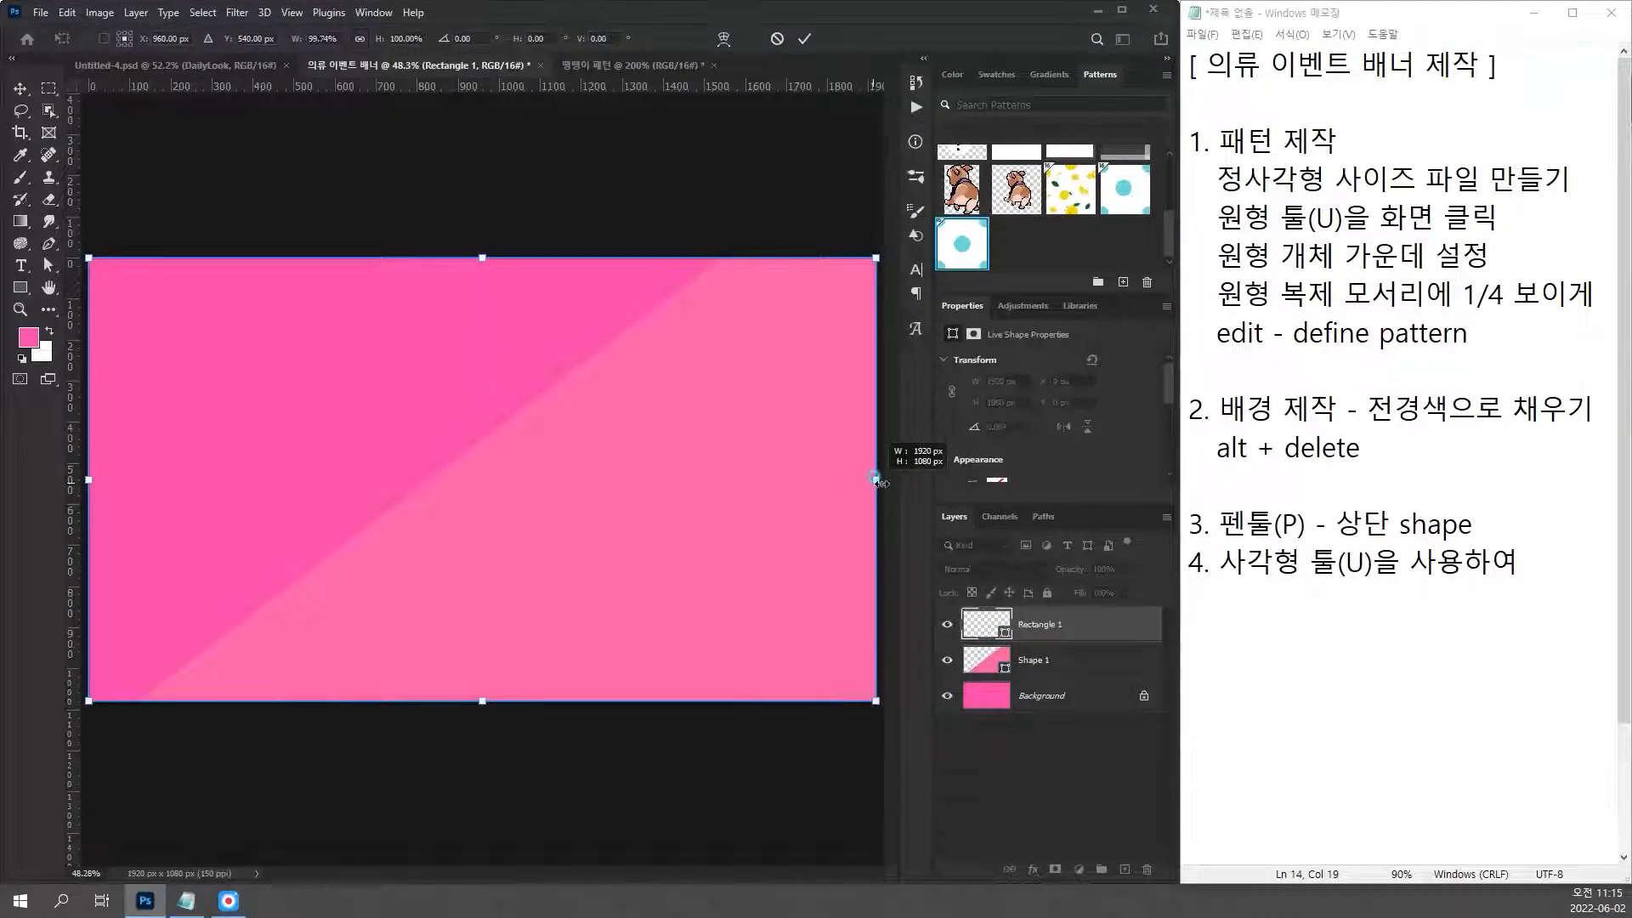
drag(480, 256, 481, 257)
key(Return)
Step: In Notepad, complete item 4 with "배경에 맞춰서 제작하기" and start item 5 below it
click(1568, 554)
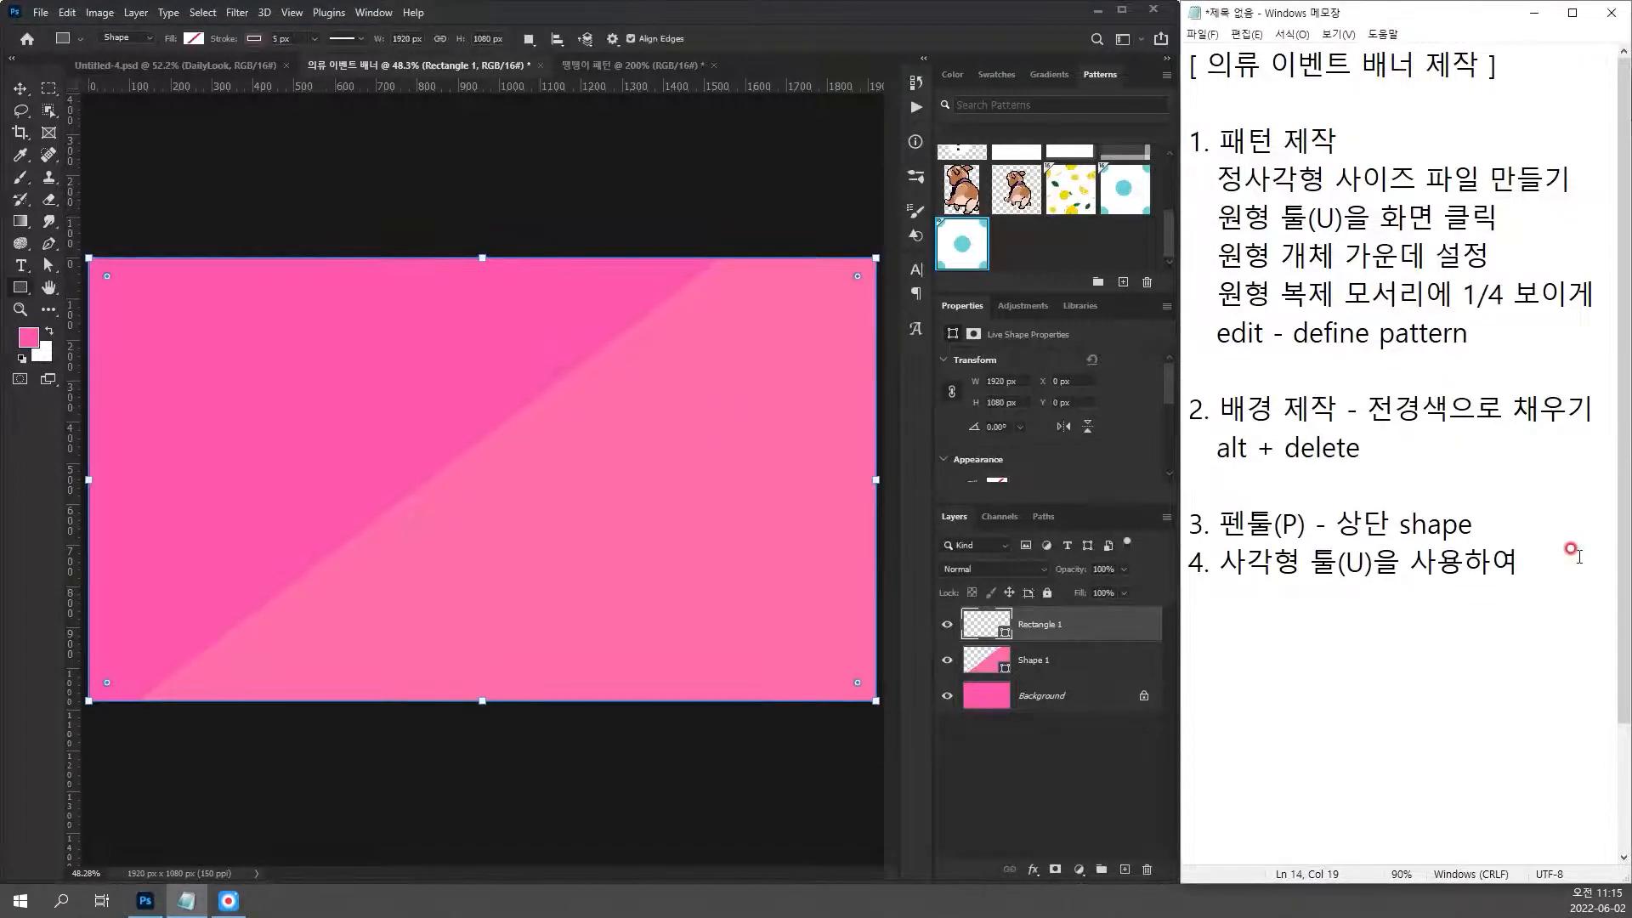
text(배겨)
text(경과)
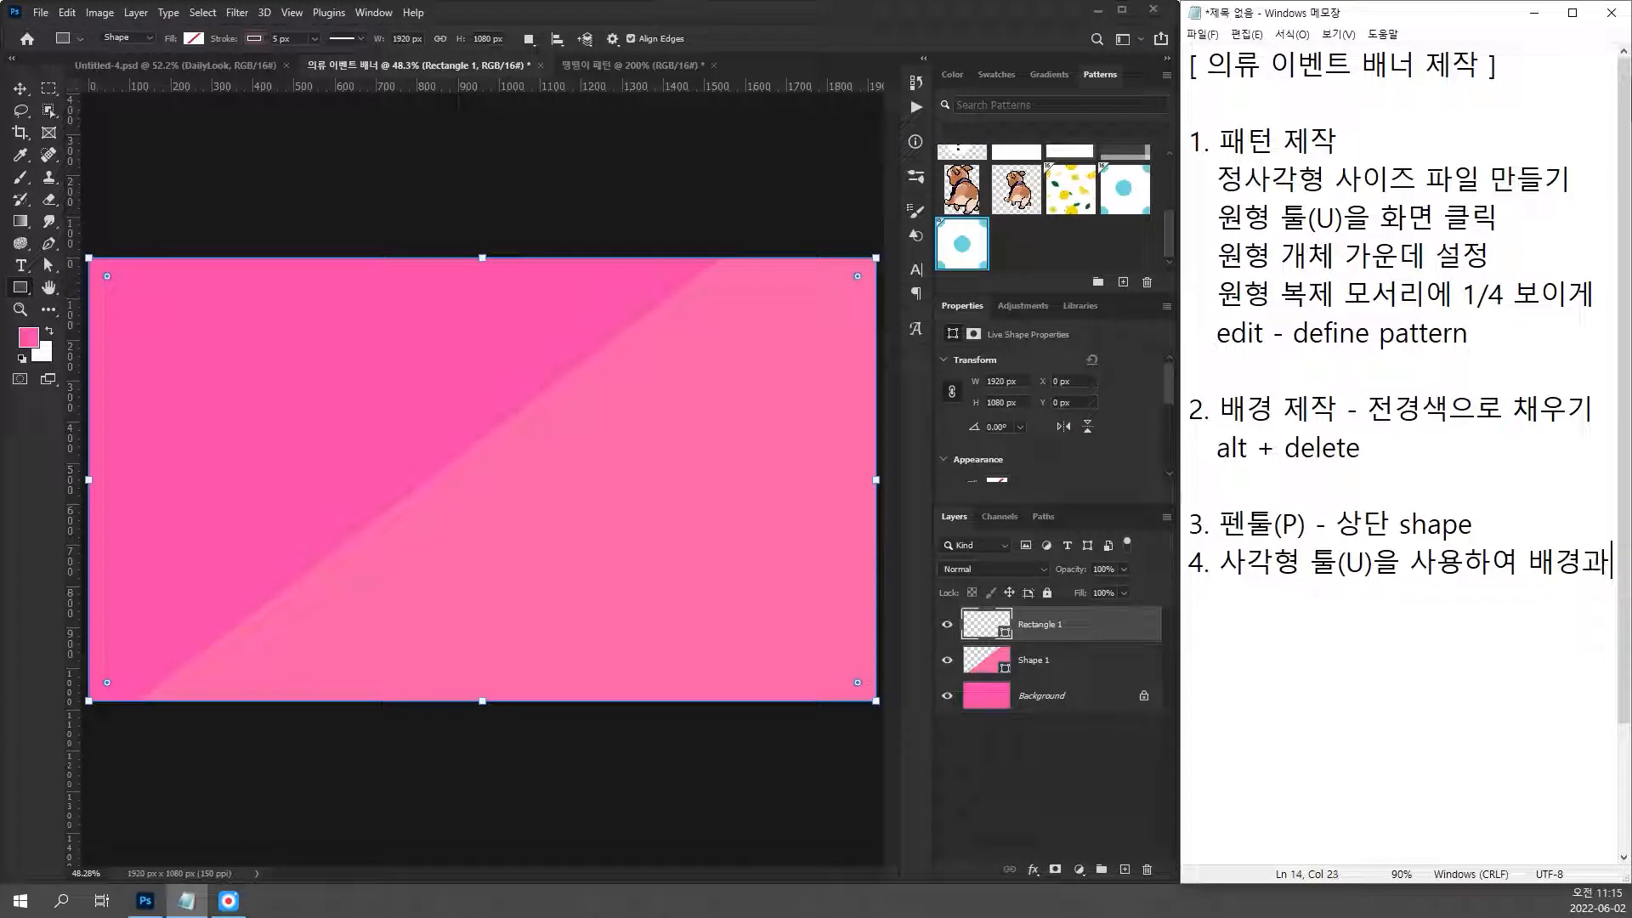
key(BackSpace)
text(에 맞춰서 제작하기)
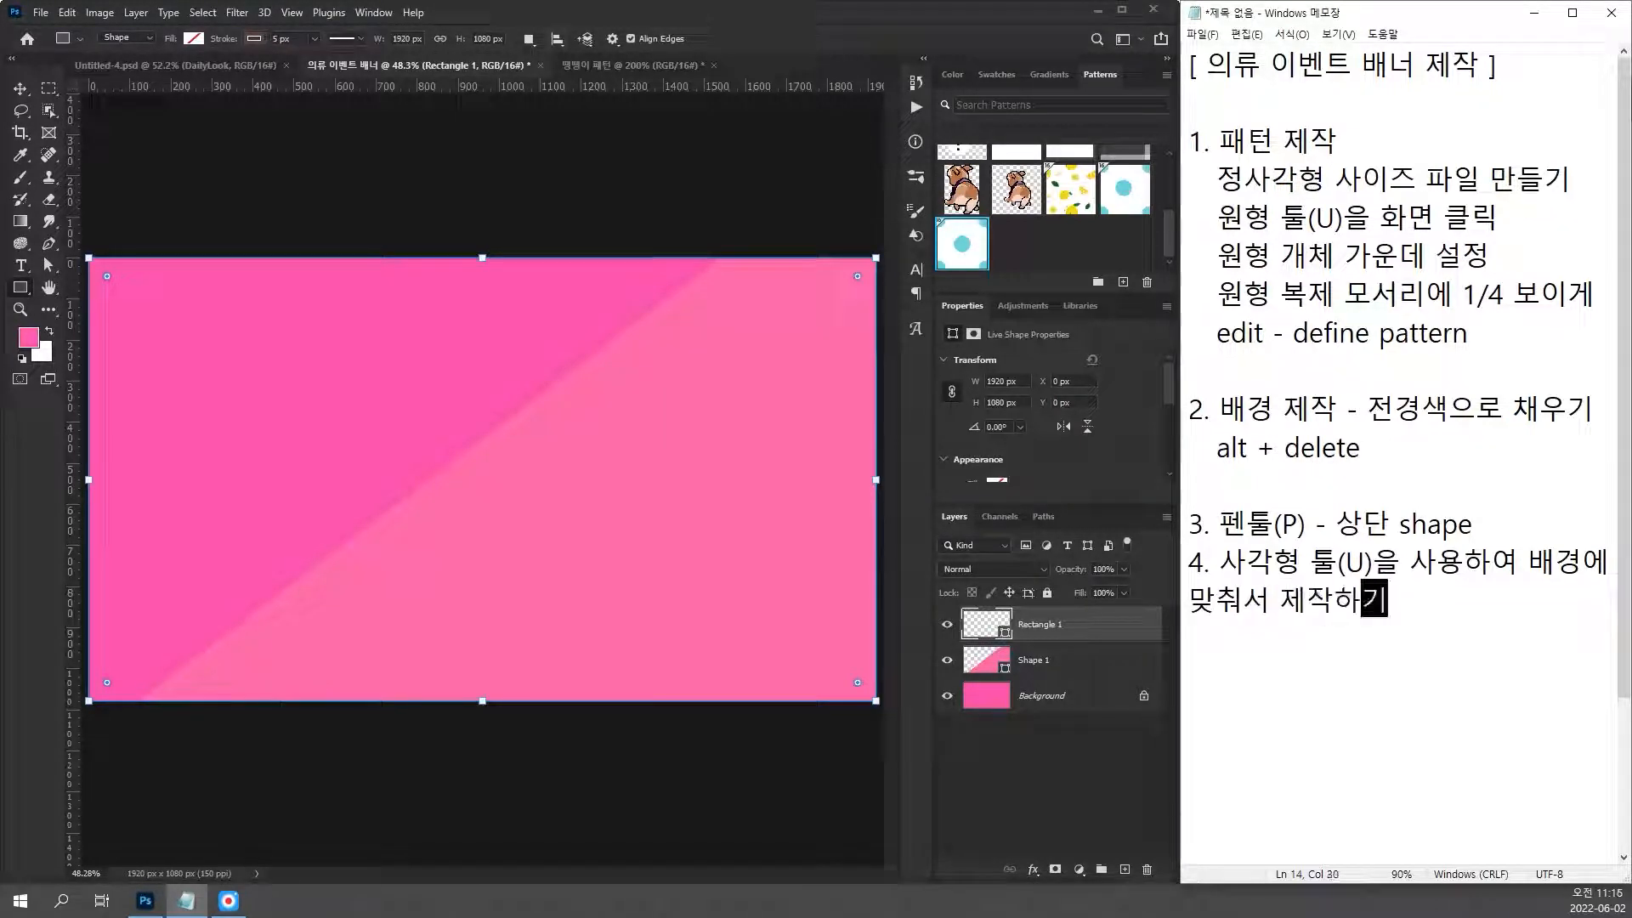
key(Return)
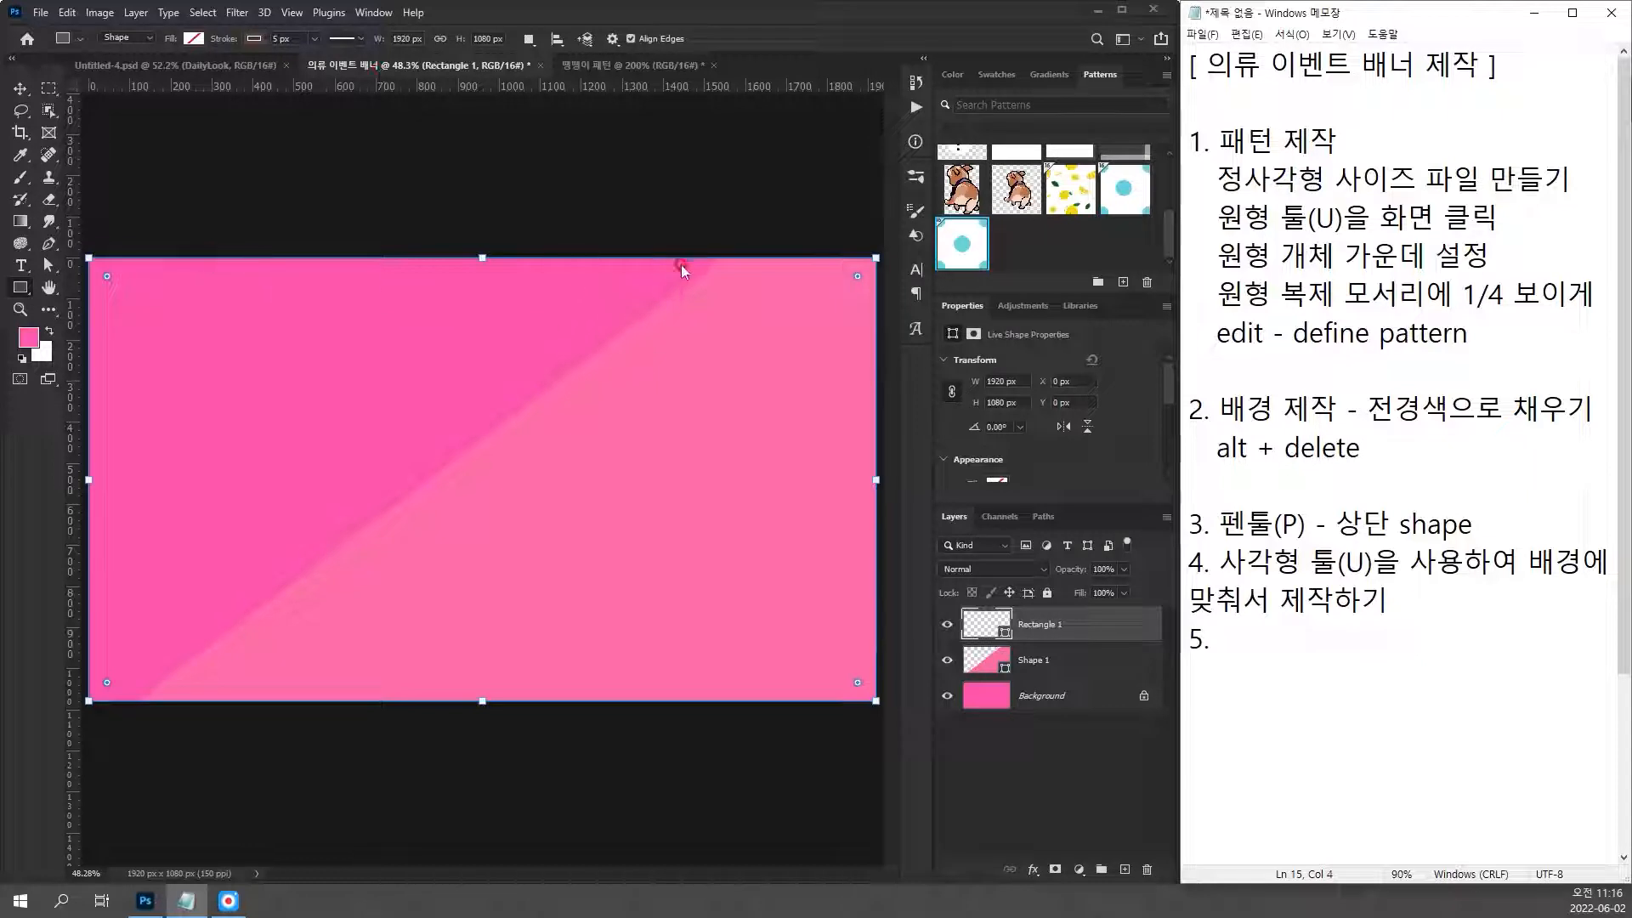
Step: In Photoshop, set the rectangle's fill color to white, #ffffff
click(248, 36)
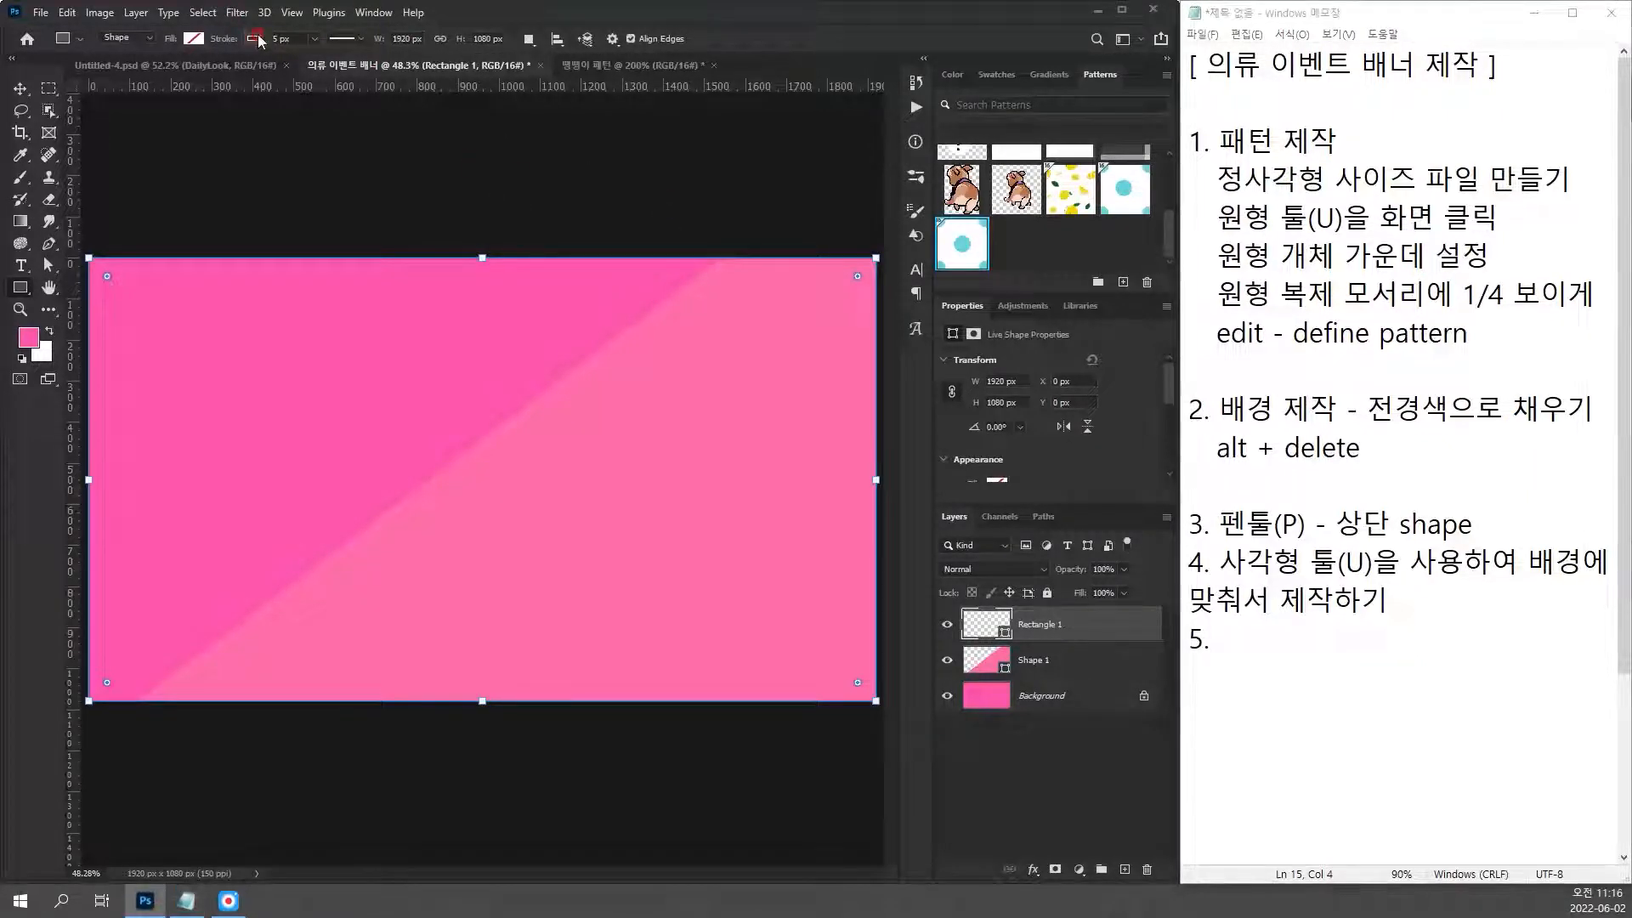
click(197, 38)
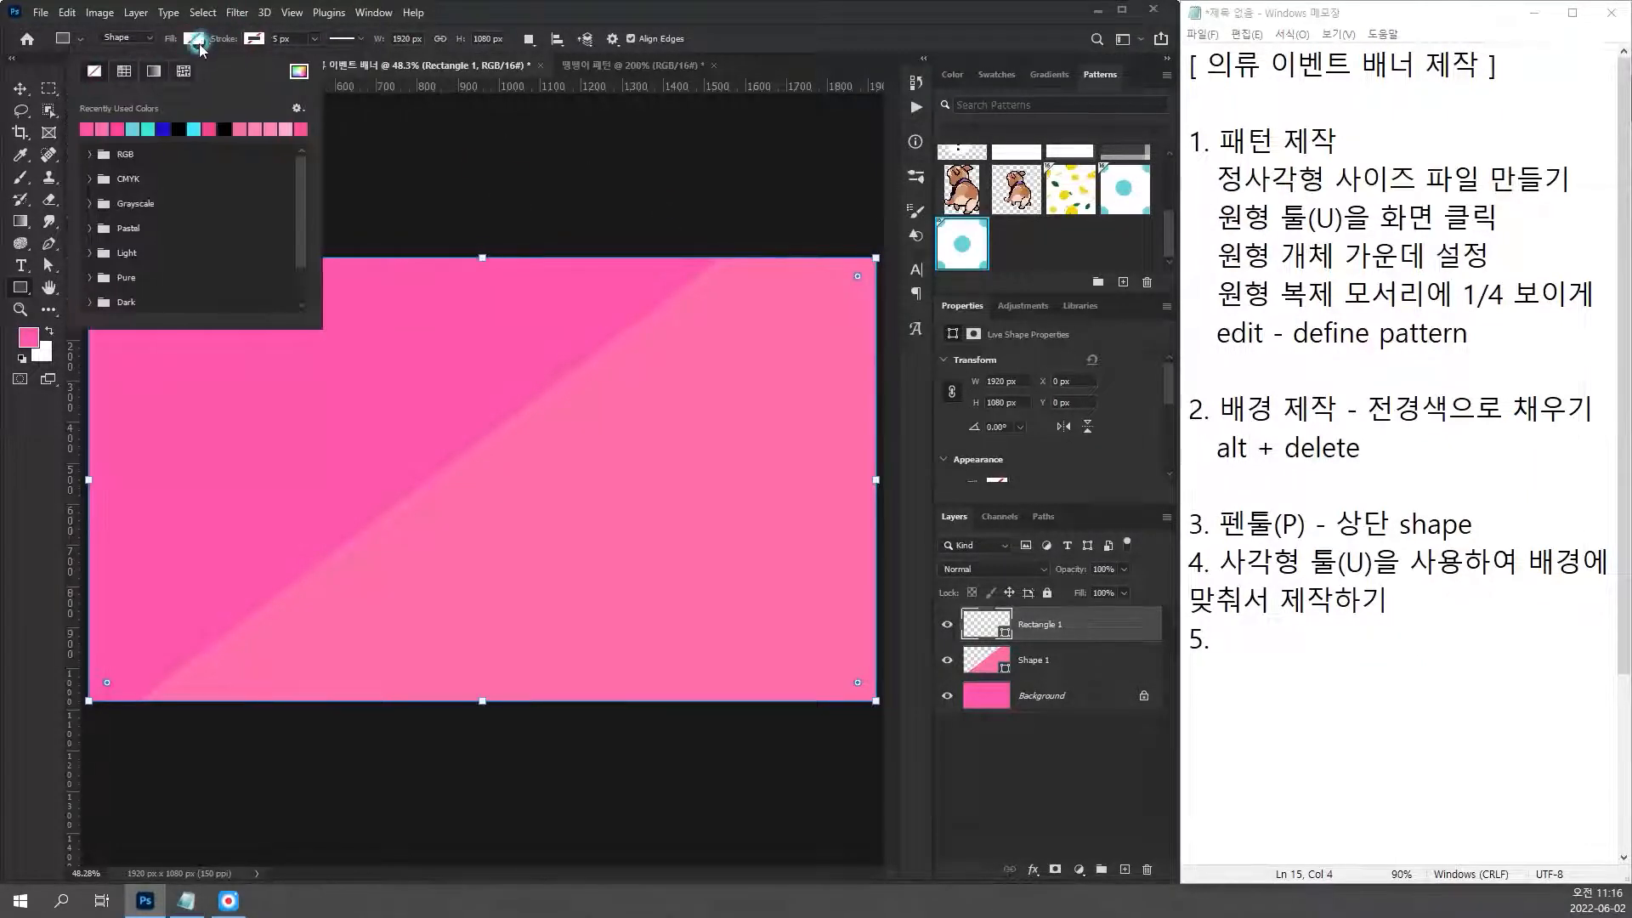
click(299, 71)
drag(768, 246, 752, 191)
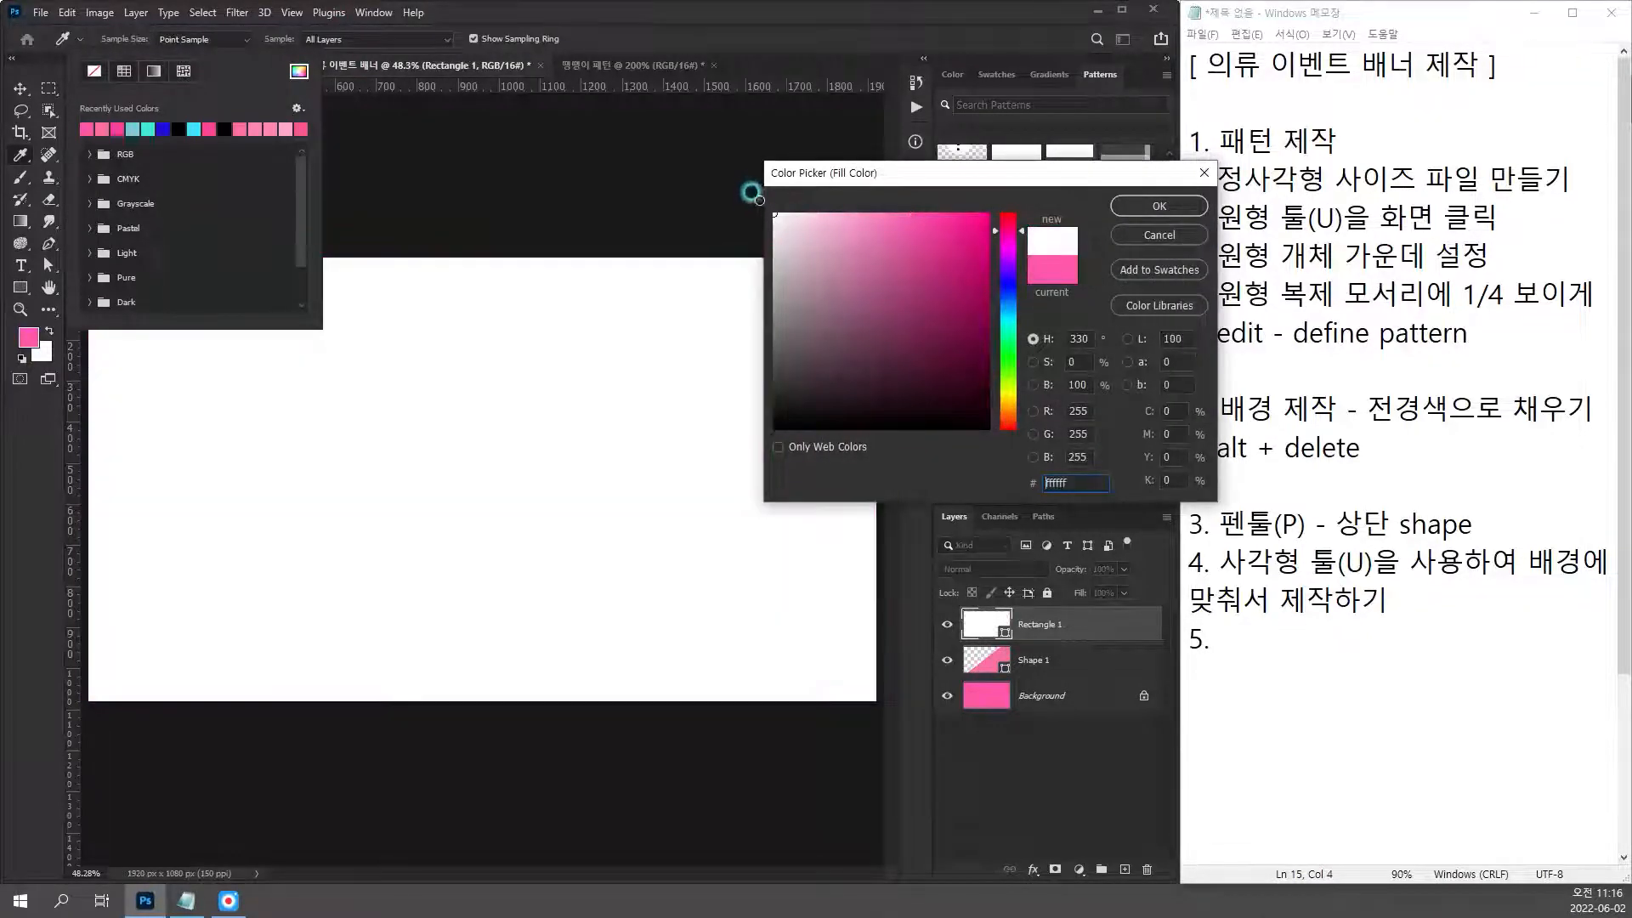
click(1159, 206)
click(952, 7)
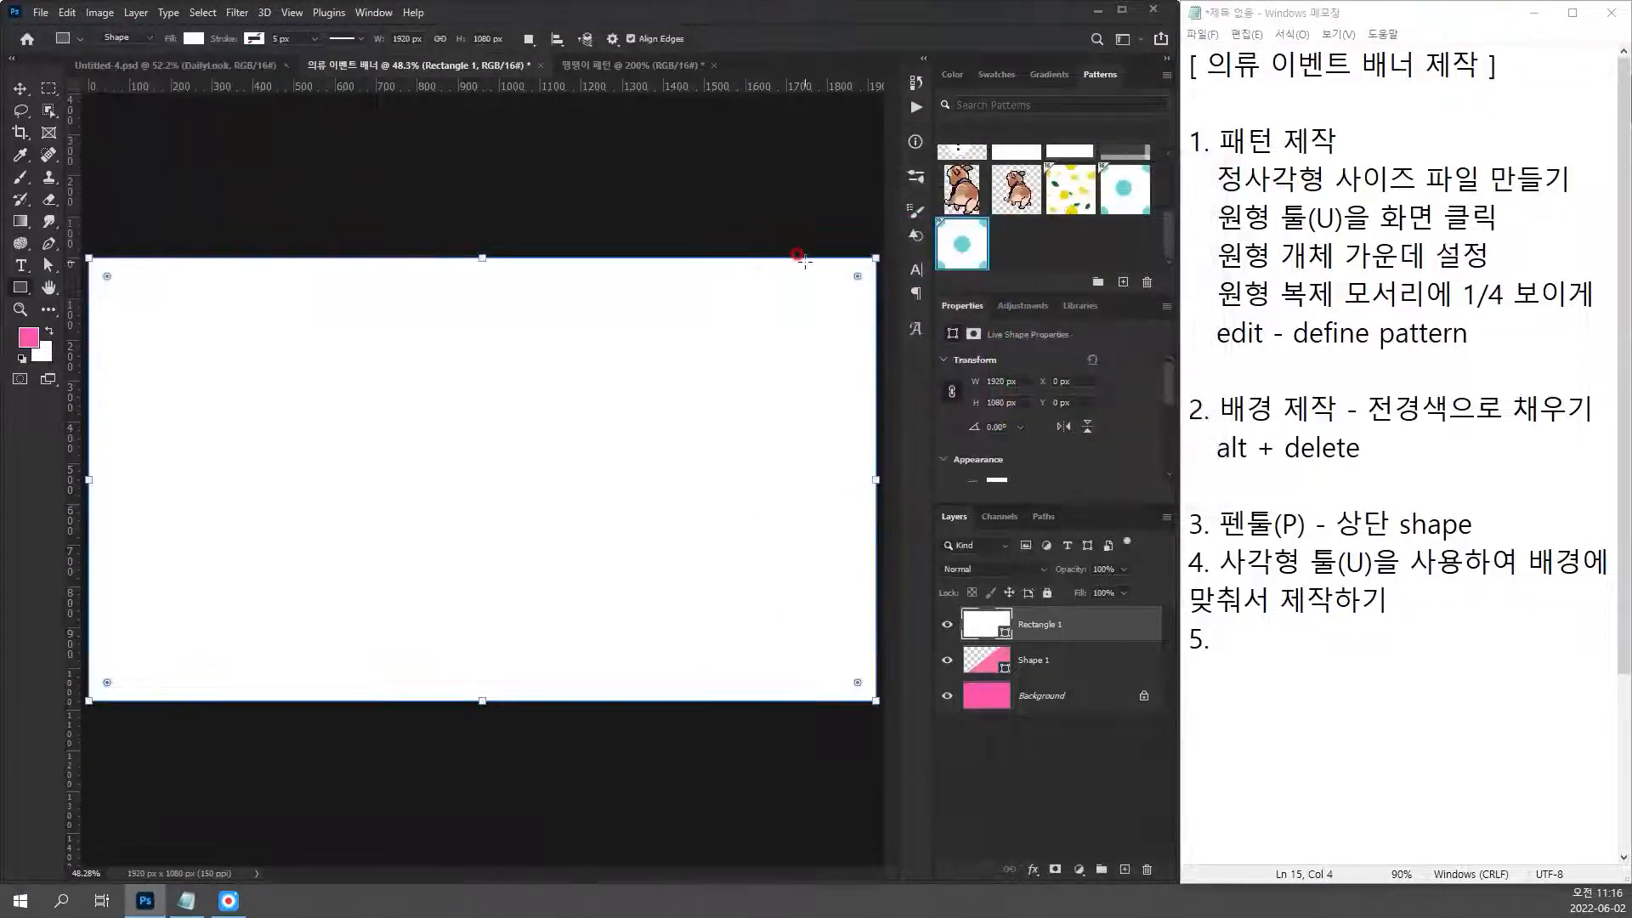
Step: In Notepad, write "fill 흰색으로 적용" as item 5 and start item 6 on a new line
click(1269, 635)
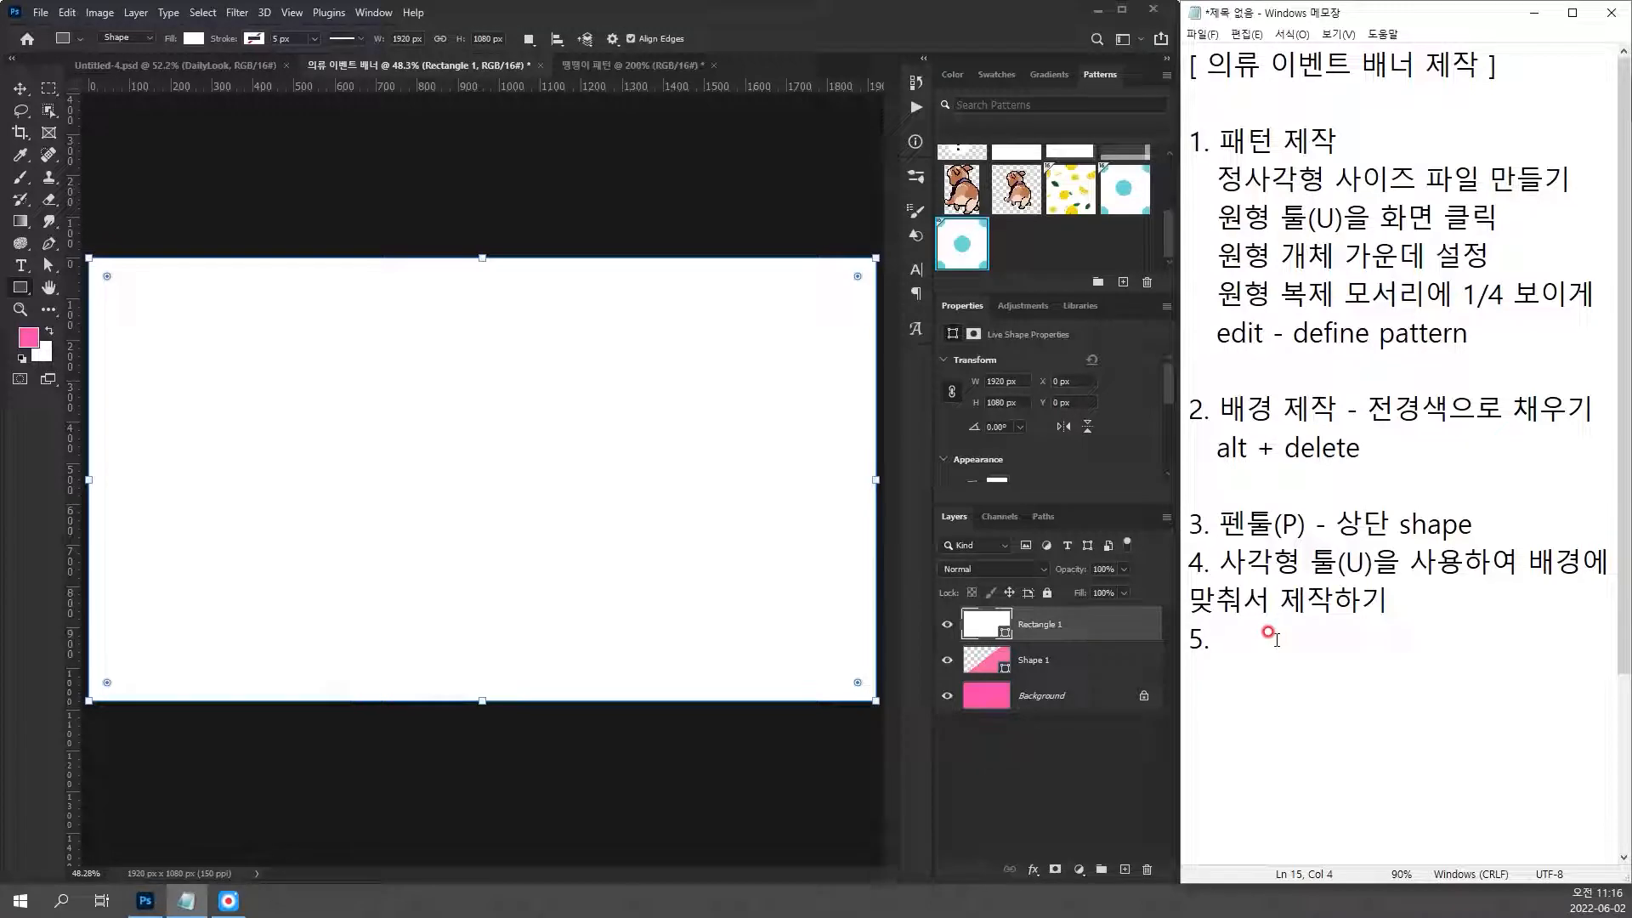
text(fill 흰색으로 )
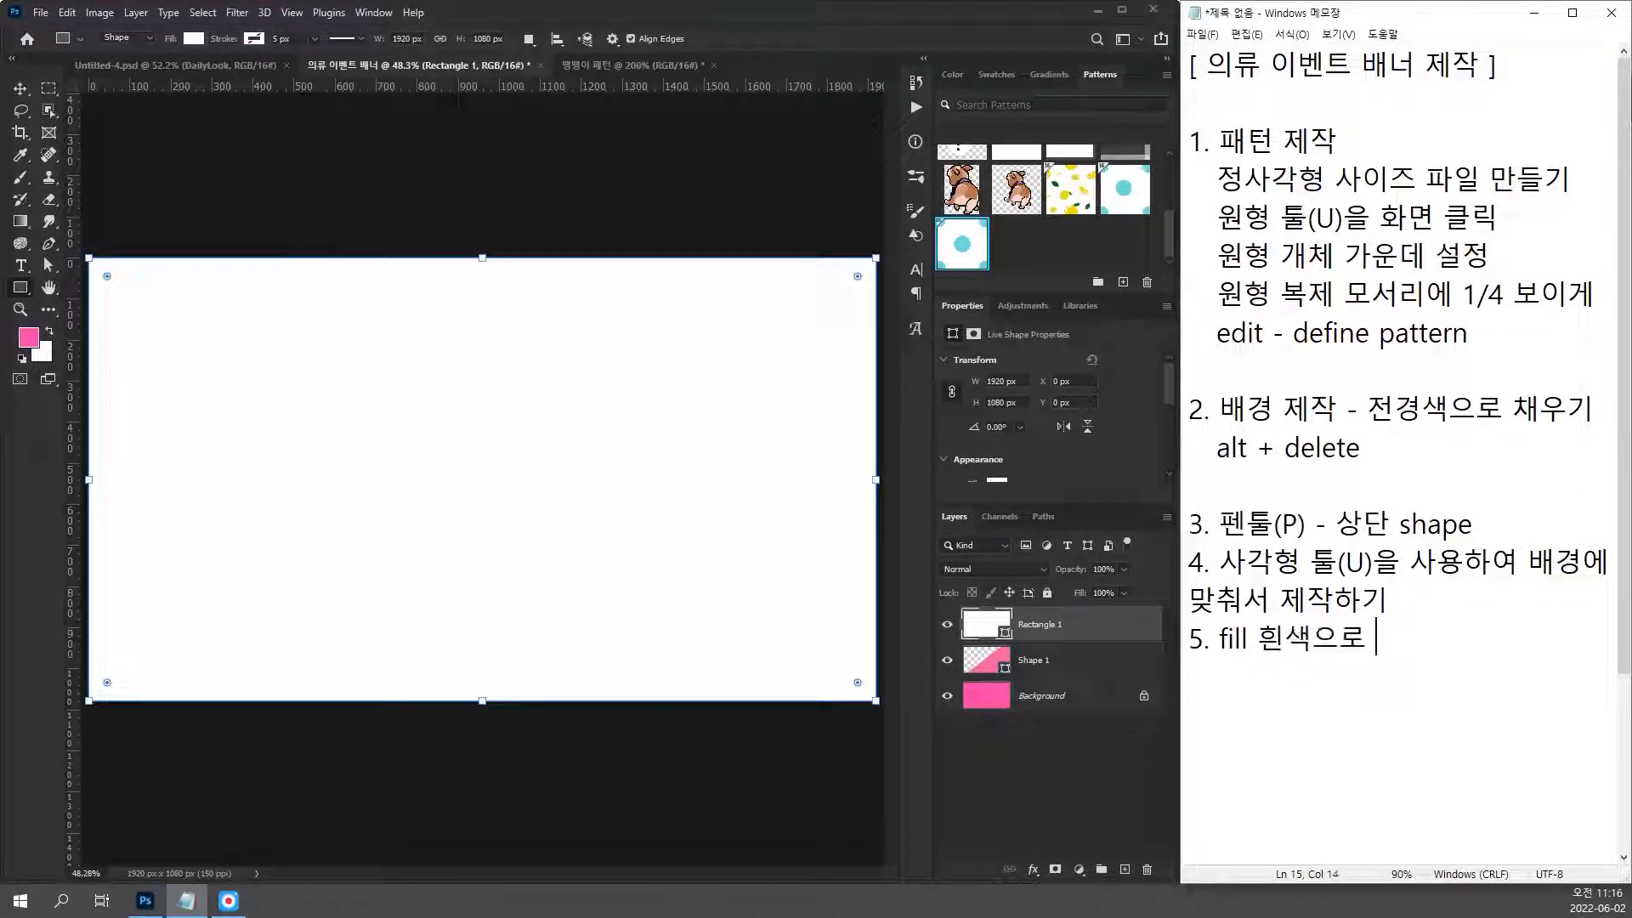
text(적용)
key(Return)
text(6.)
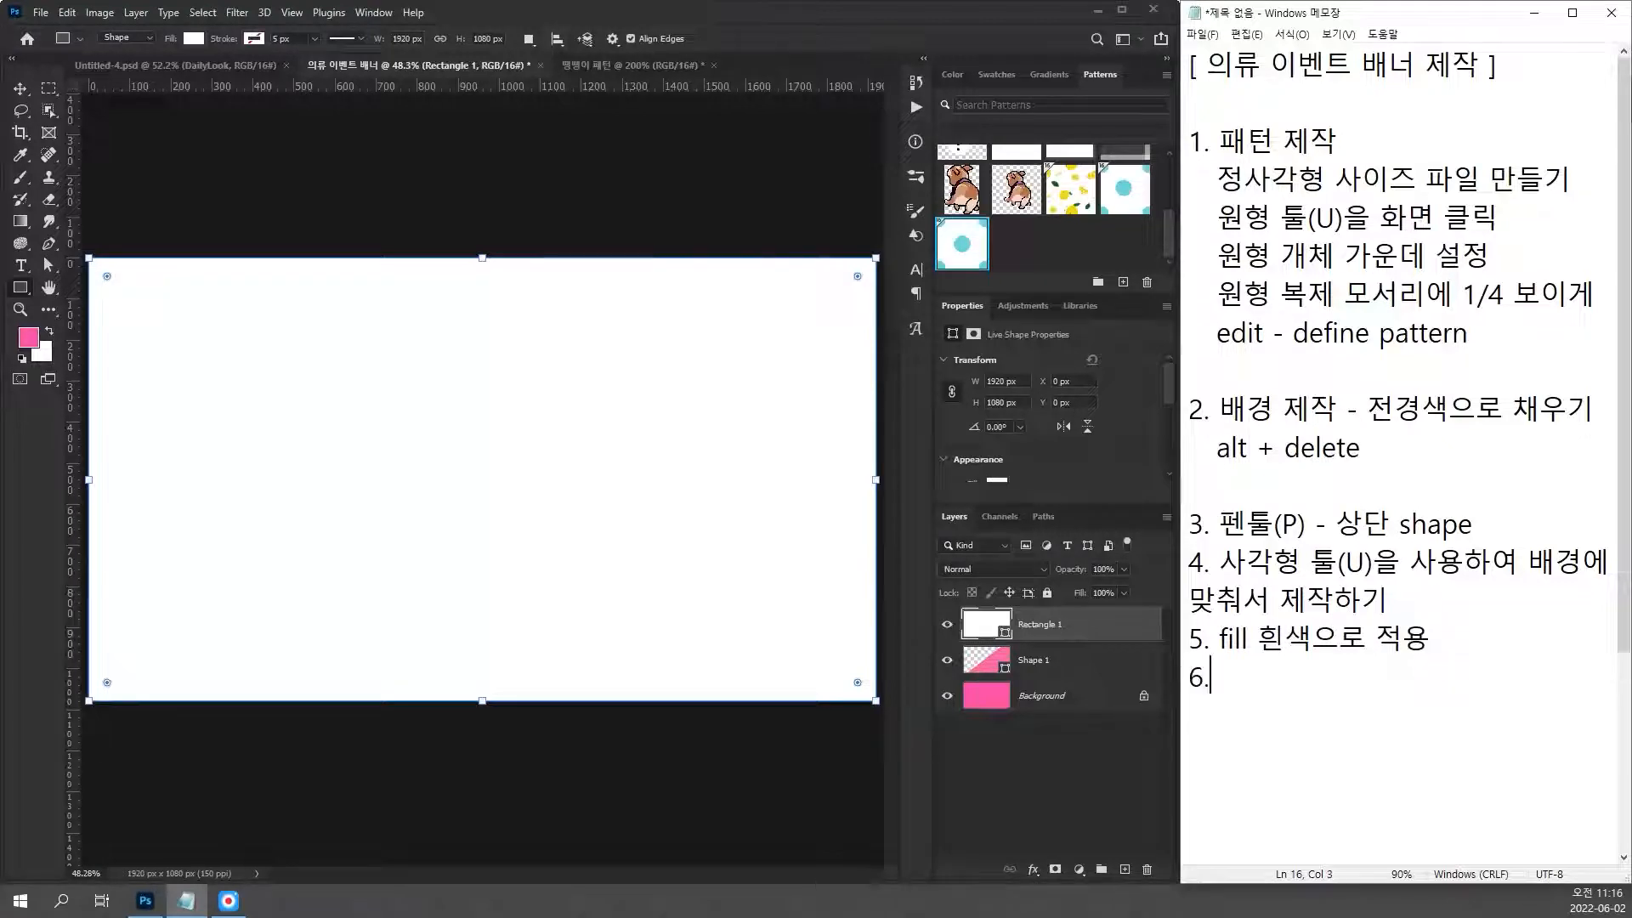
Step: Enter "ctrl + T (변형)" as the beginning of item 6 in the notes
scroll(1398, 408, down, 2)
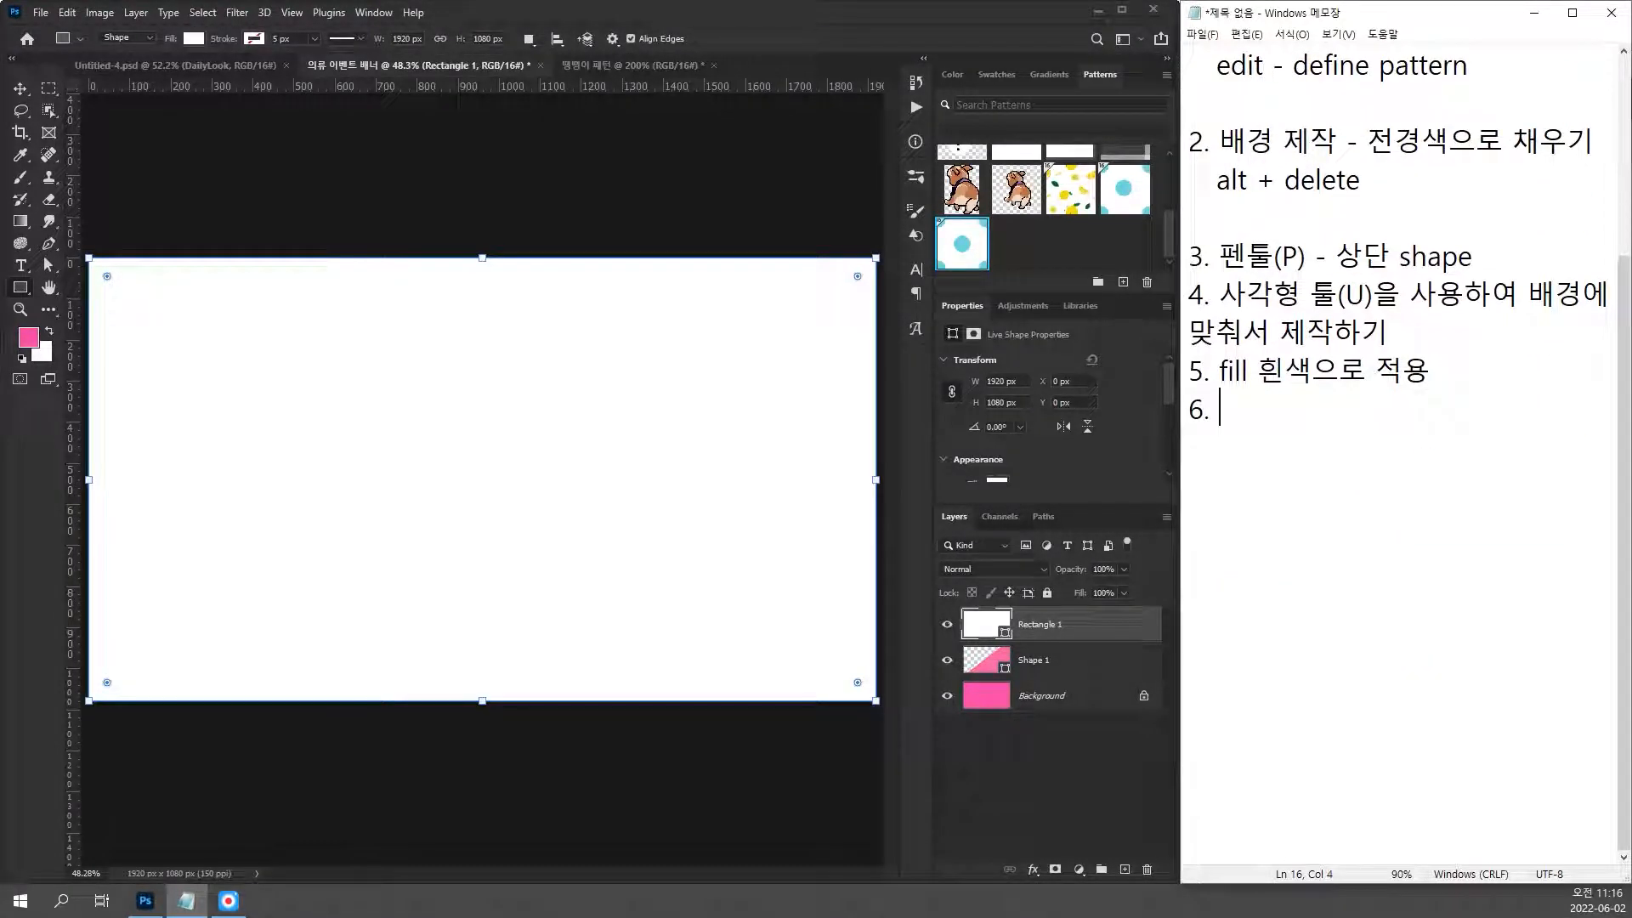
text(ctrl + T(qus)
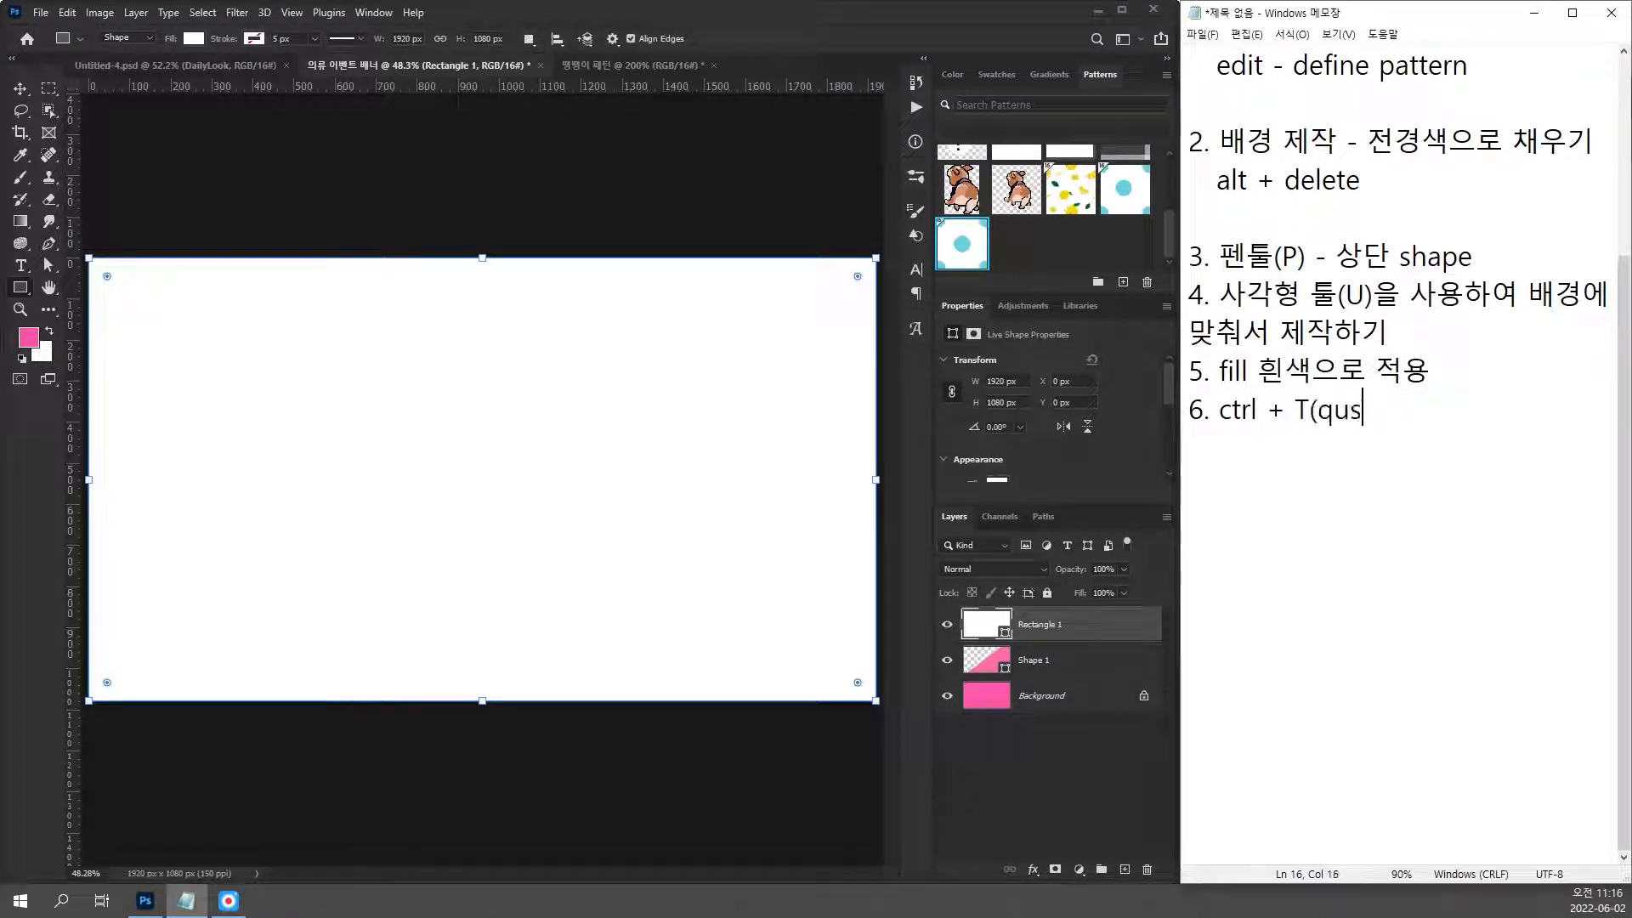
key(BackSpace)
key(BackSpace)
key(BackSpace)
key(Hangul)
text(변ㅎ형))
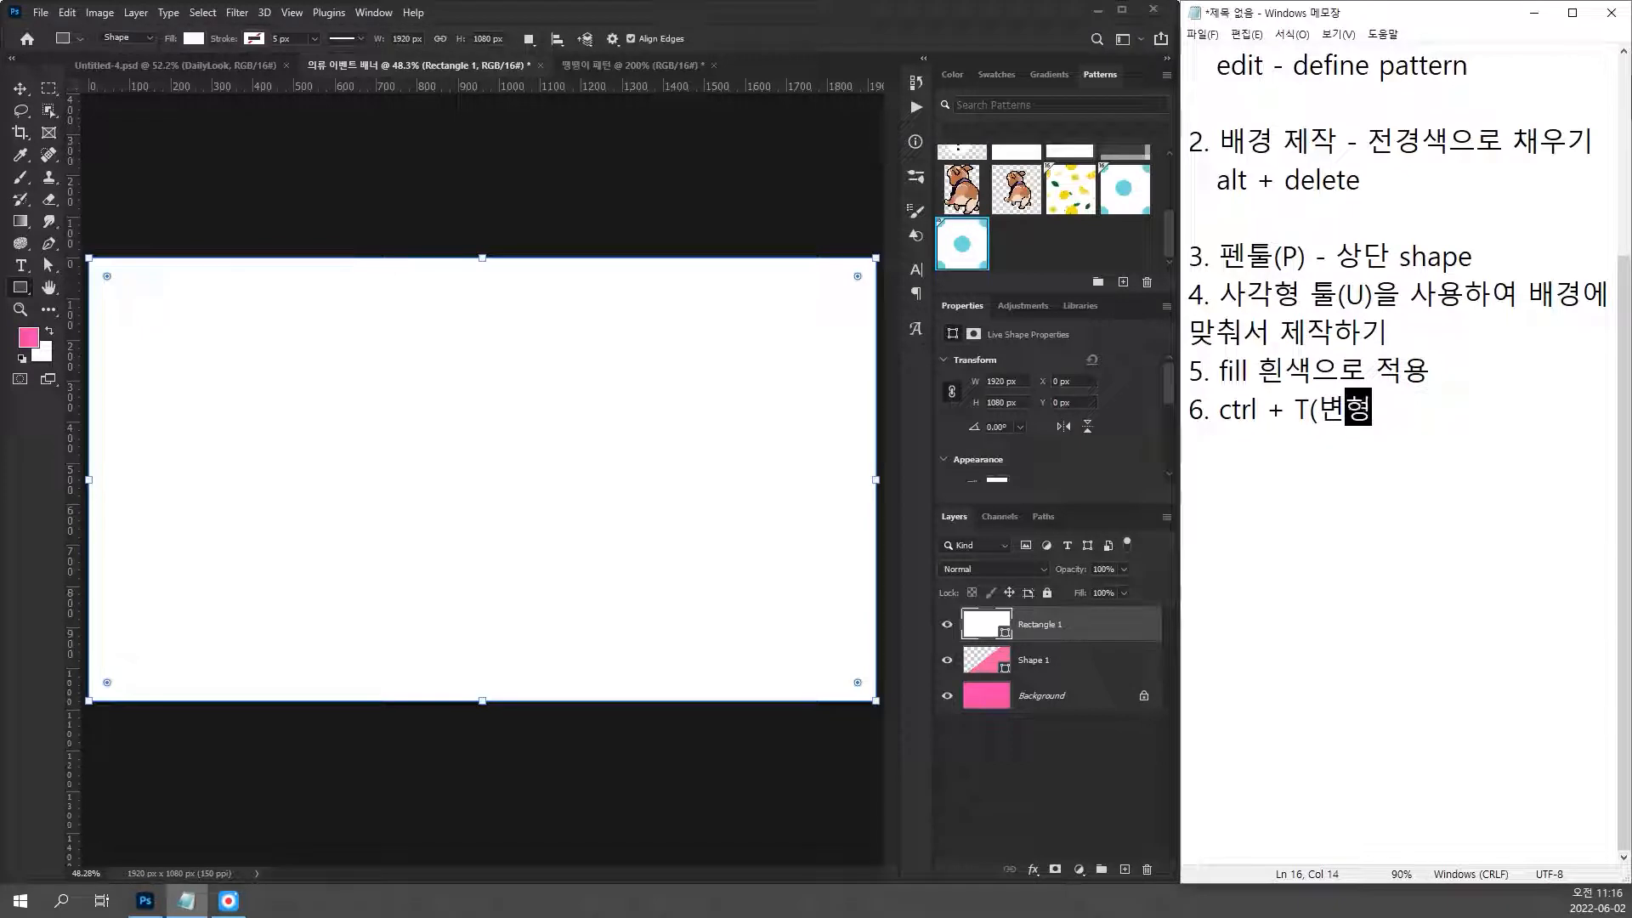
key(Left)
key(Left)
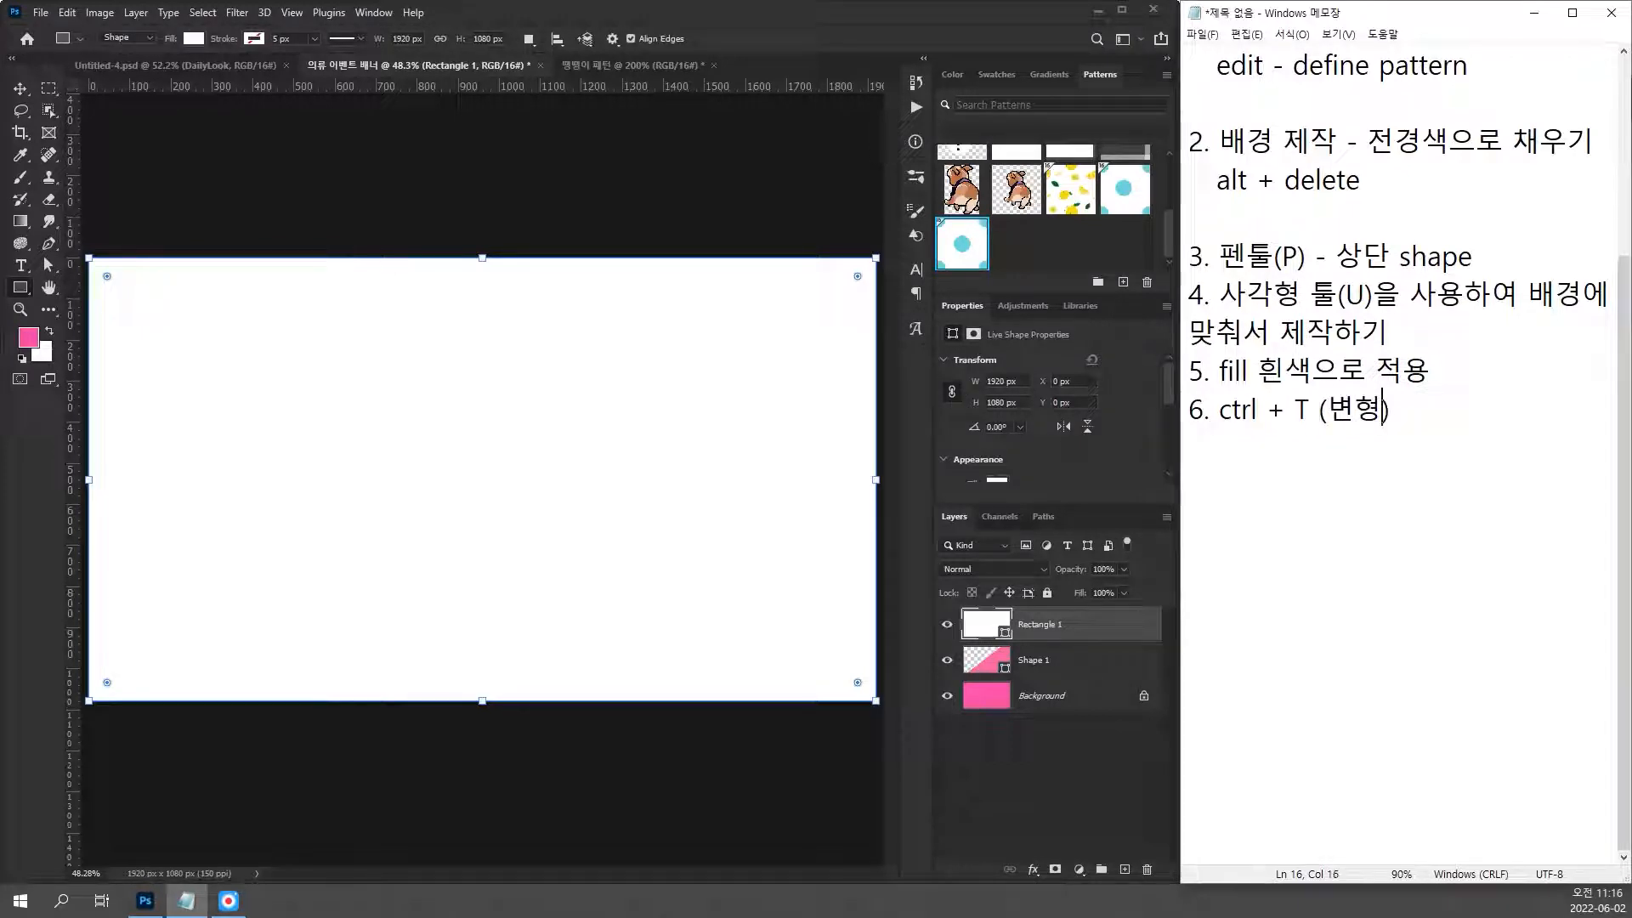
Step: Continue item 6 after the parenthesis with the text "을 이용해서"
key(End)
text(dmf)
key(BackSpace)
key(BackSpace)
key(BackSpace)
key(Hangul)
text(을 이해요)
key(BackSpace)
key(BackSpace)
key(BackSpace)
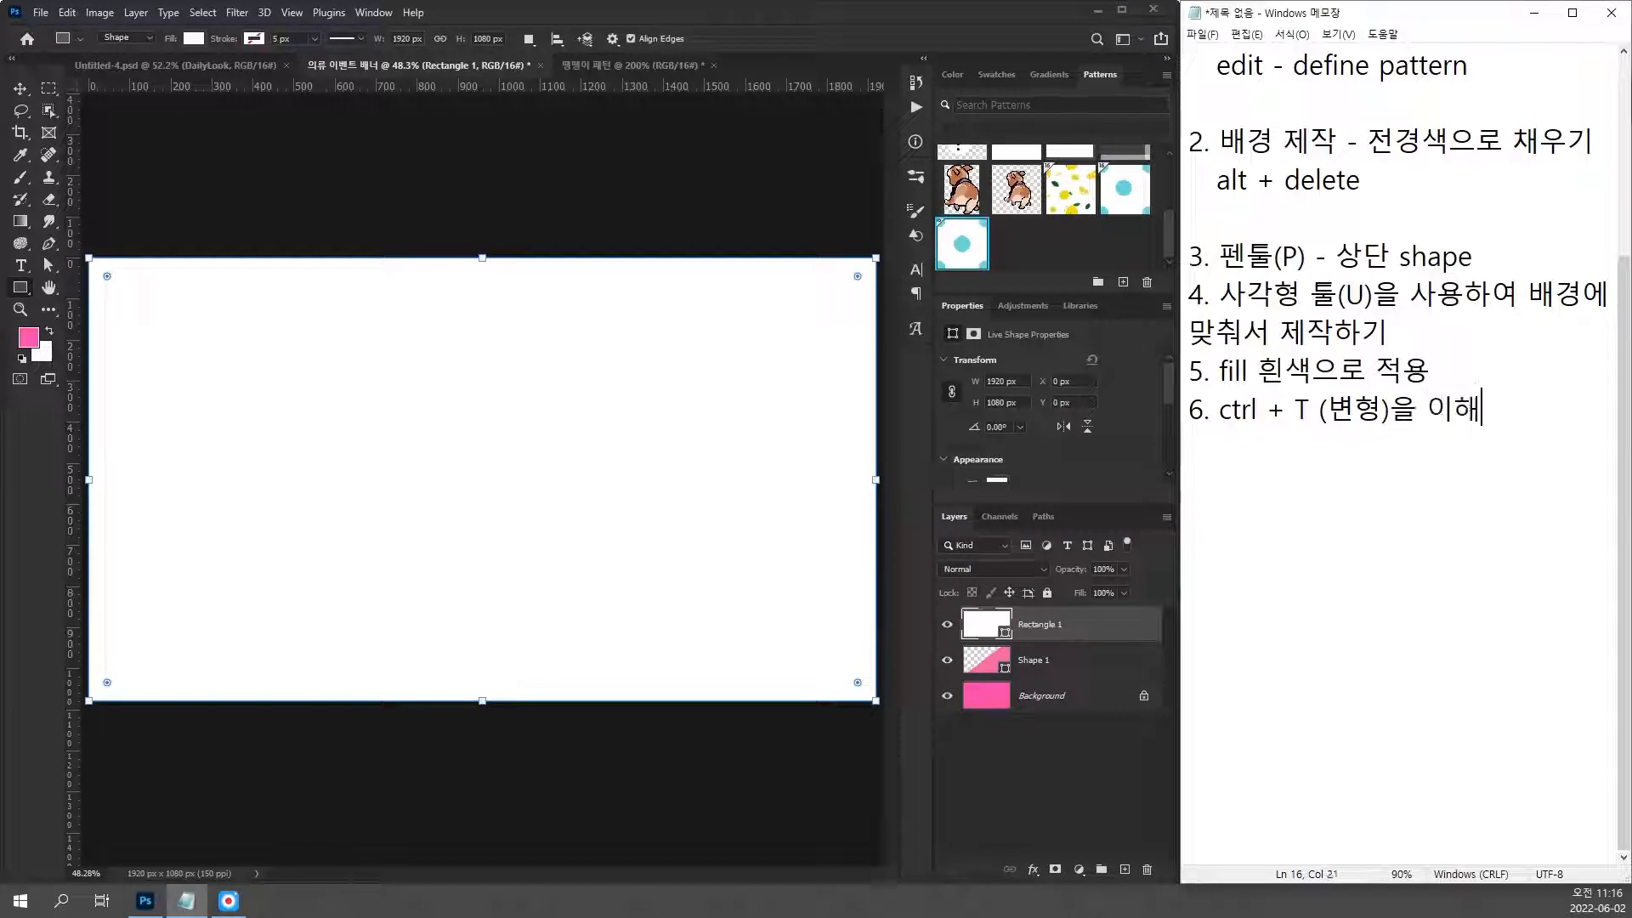
text(용해서)
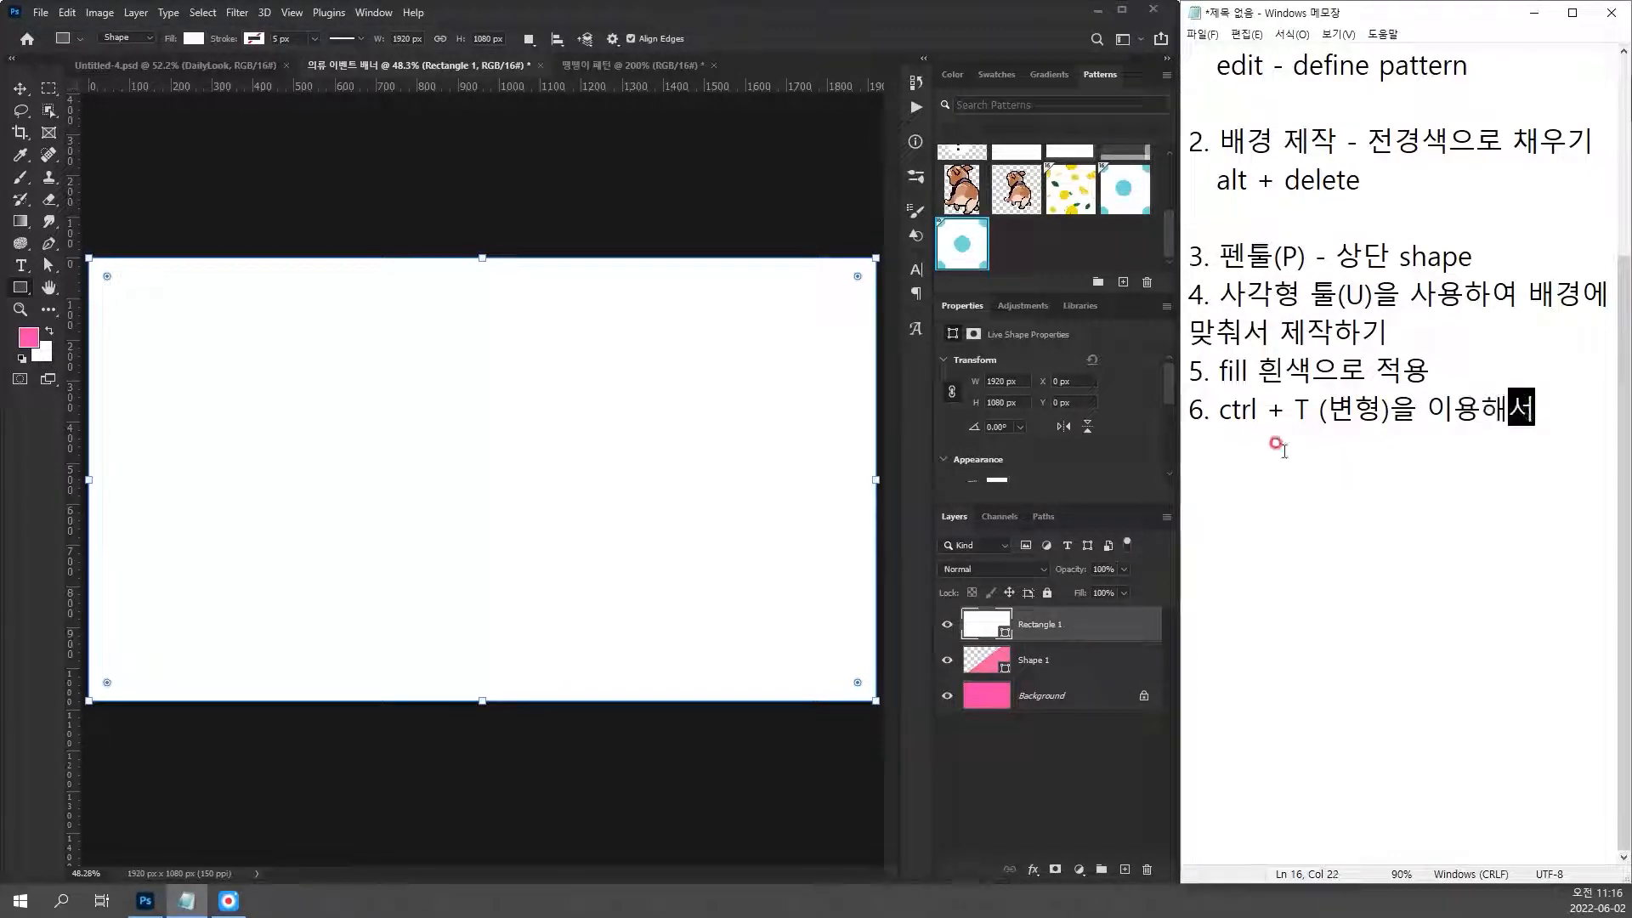
Step: In Photoshop, scale the white rectangle down proportionally around its center to about 78.4%, roughly 1505 × 847 px
click(674, 320)
key(ctrl+t)
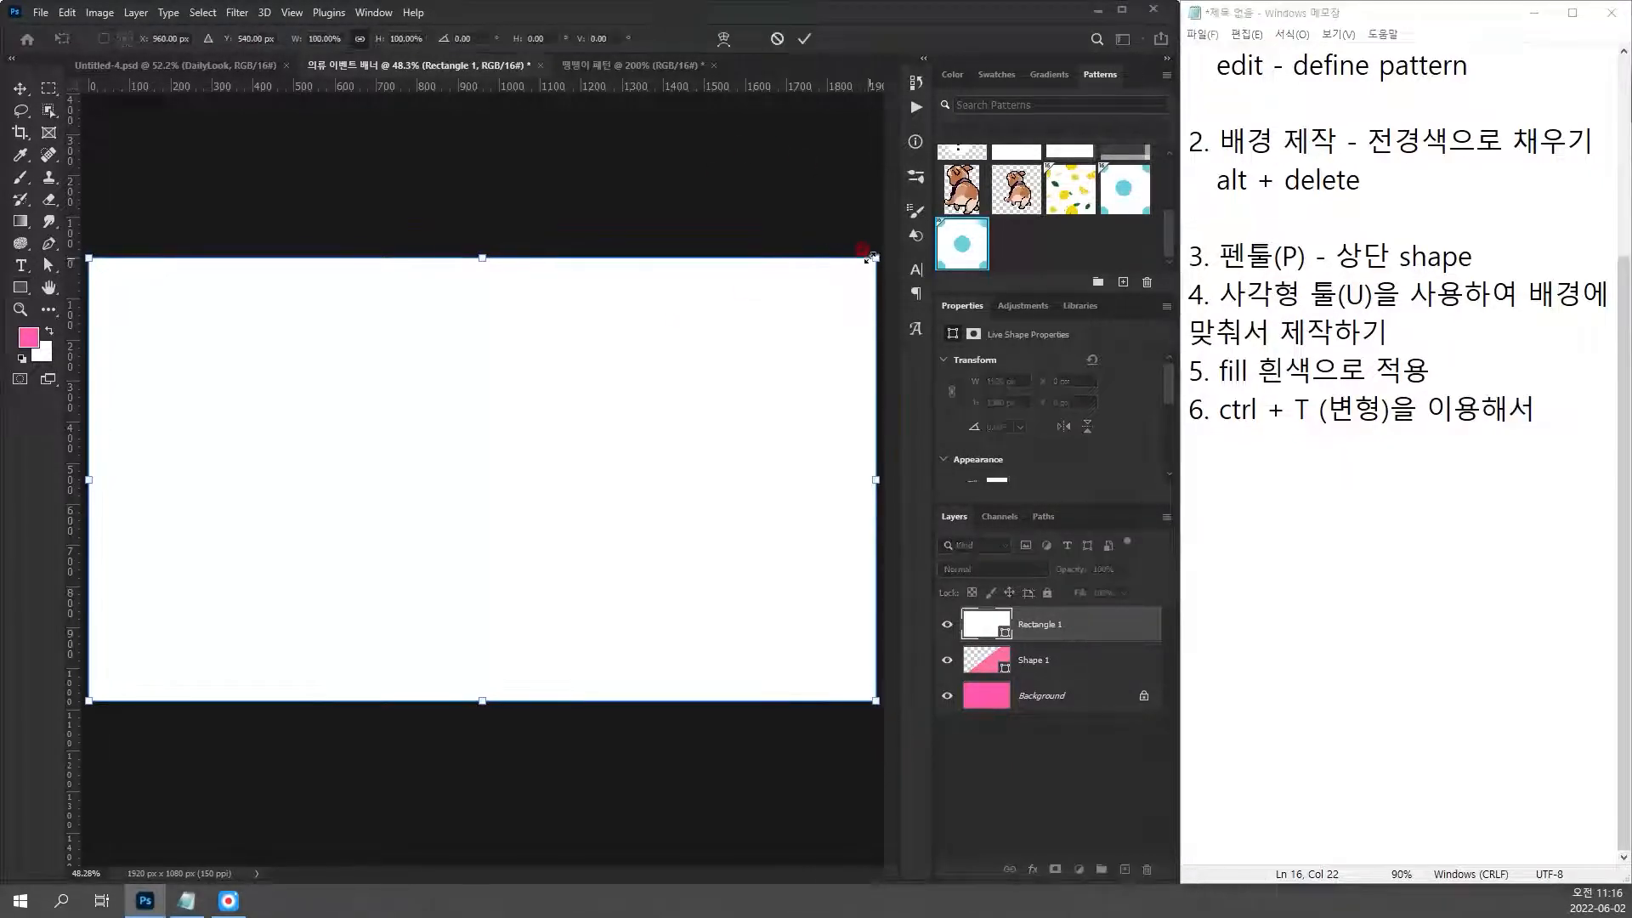
drag(872, 262, 787, 308)
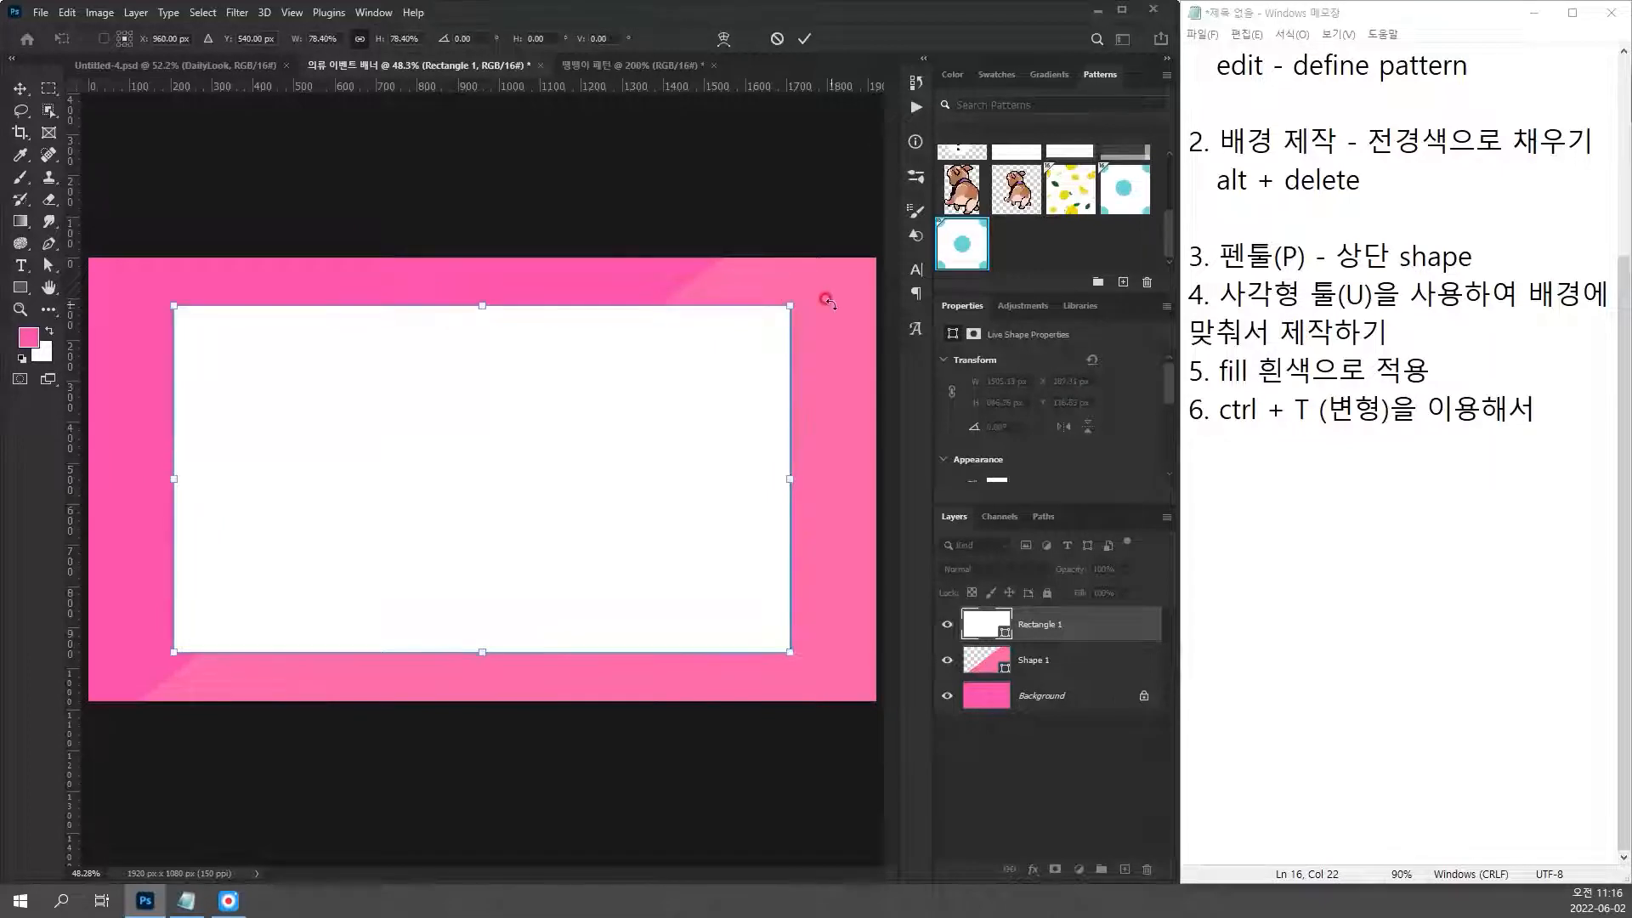
key(Return)
Step: In Notepad, complete item 6 with "크기 조절하기(alt + 드래그)" and start item 7 below it
click(1606, 420)
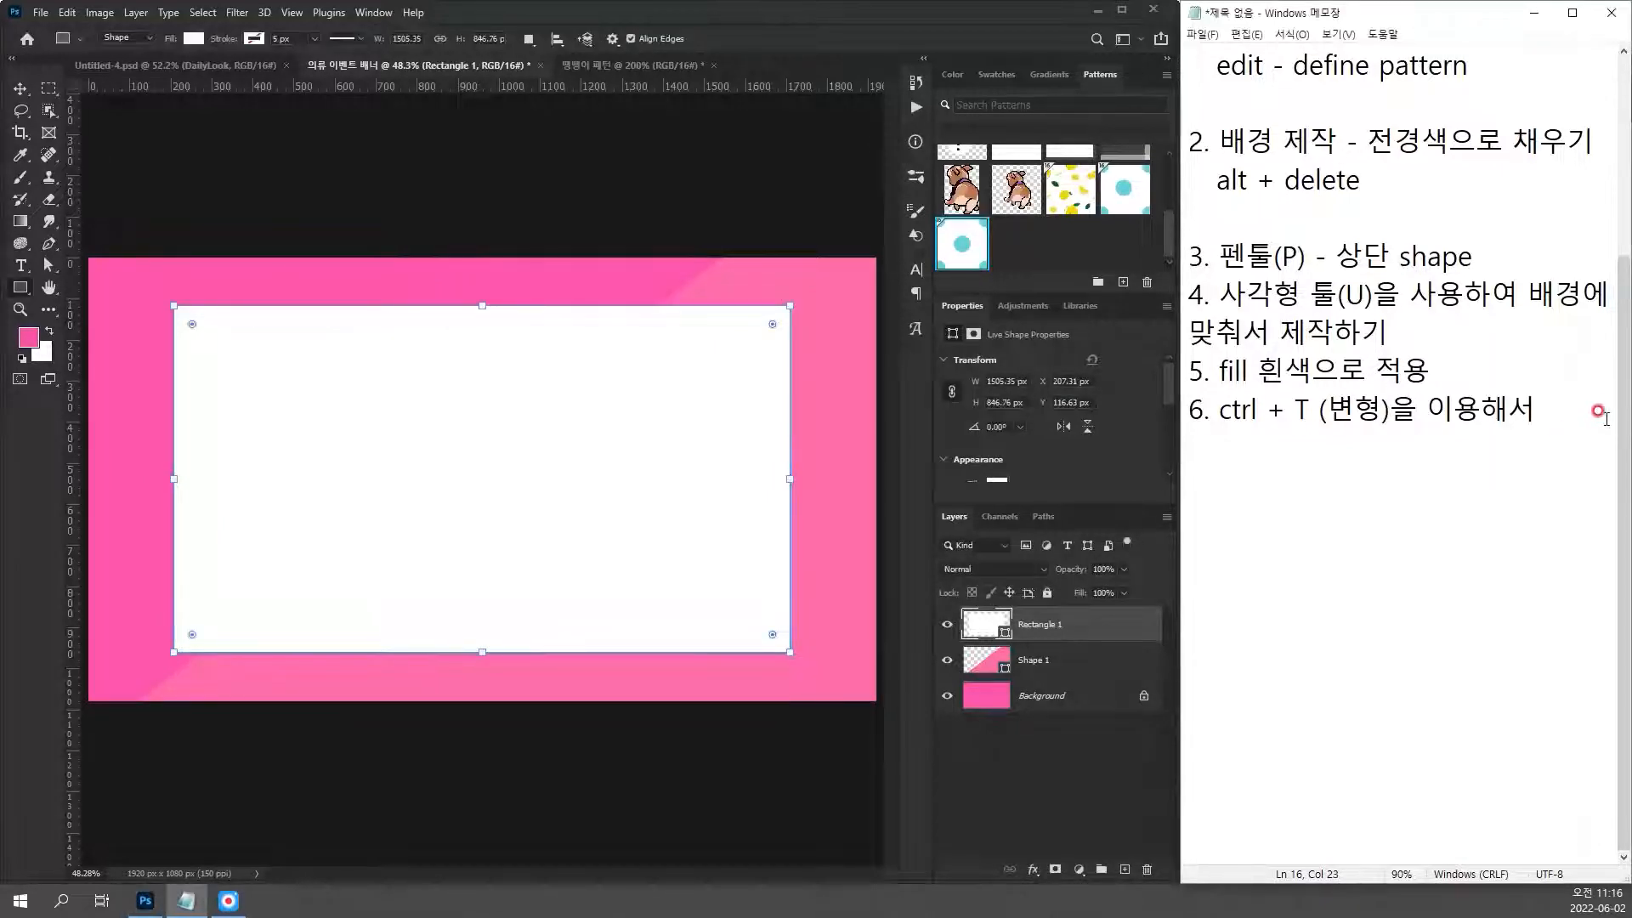
text(크기 조저)
text(절하기)
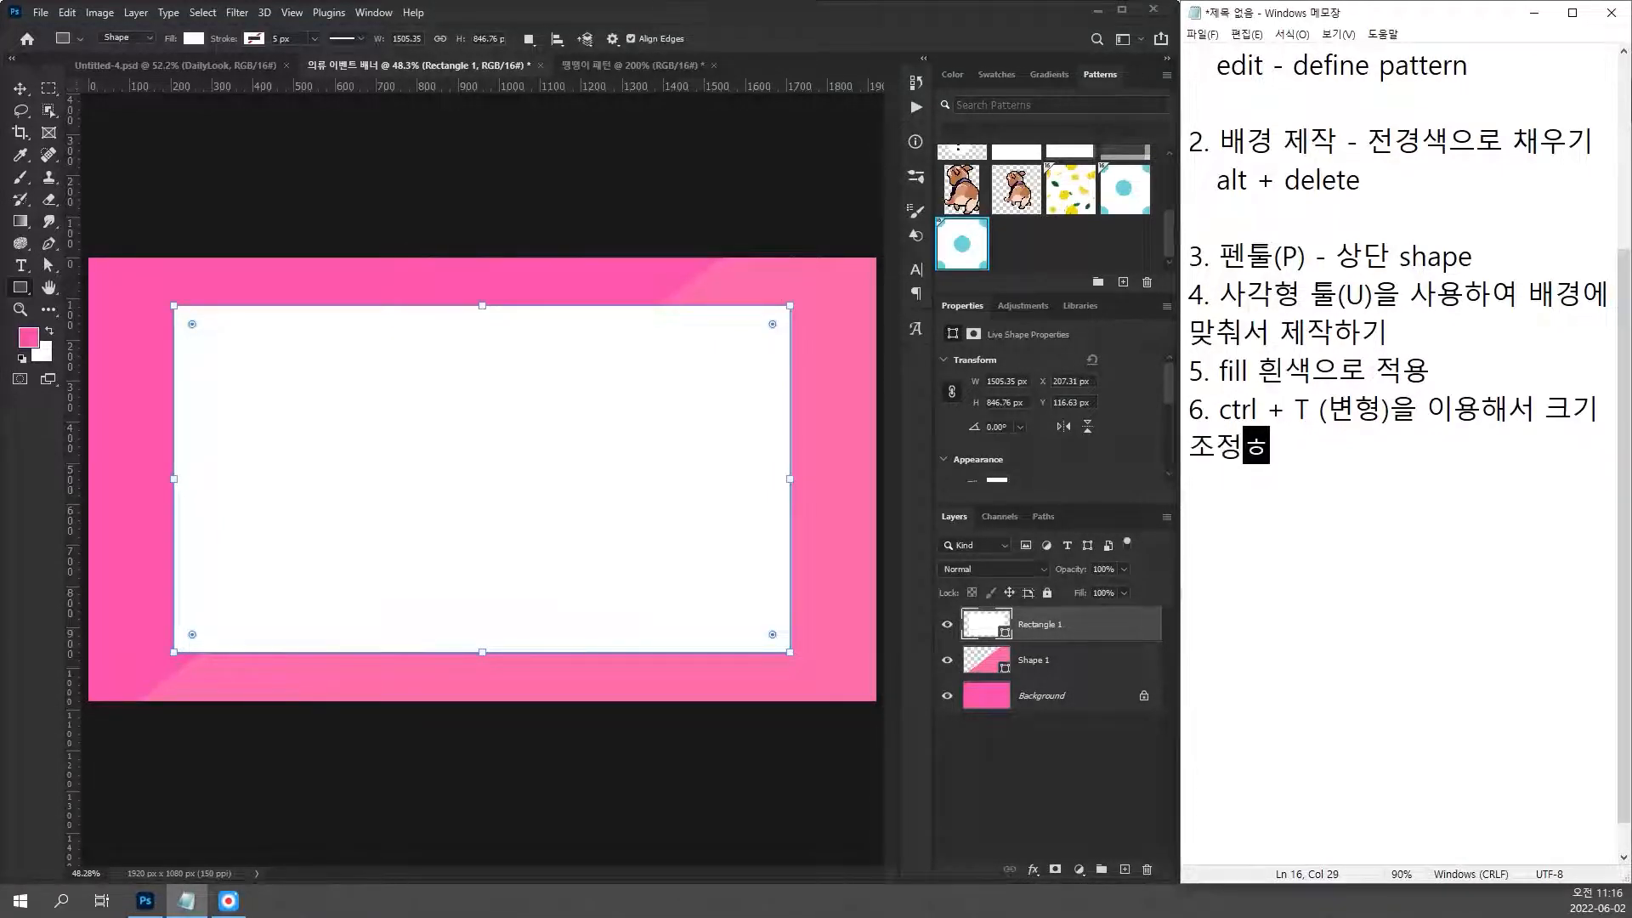
key(Hangul)
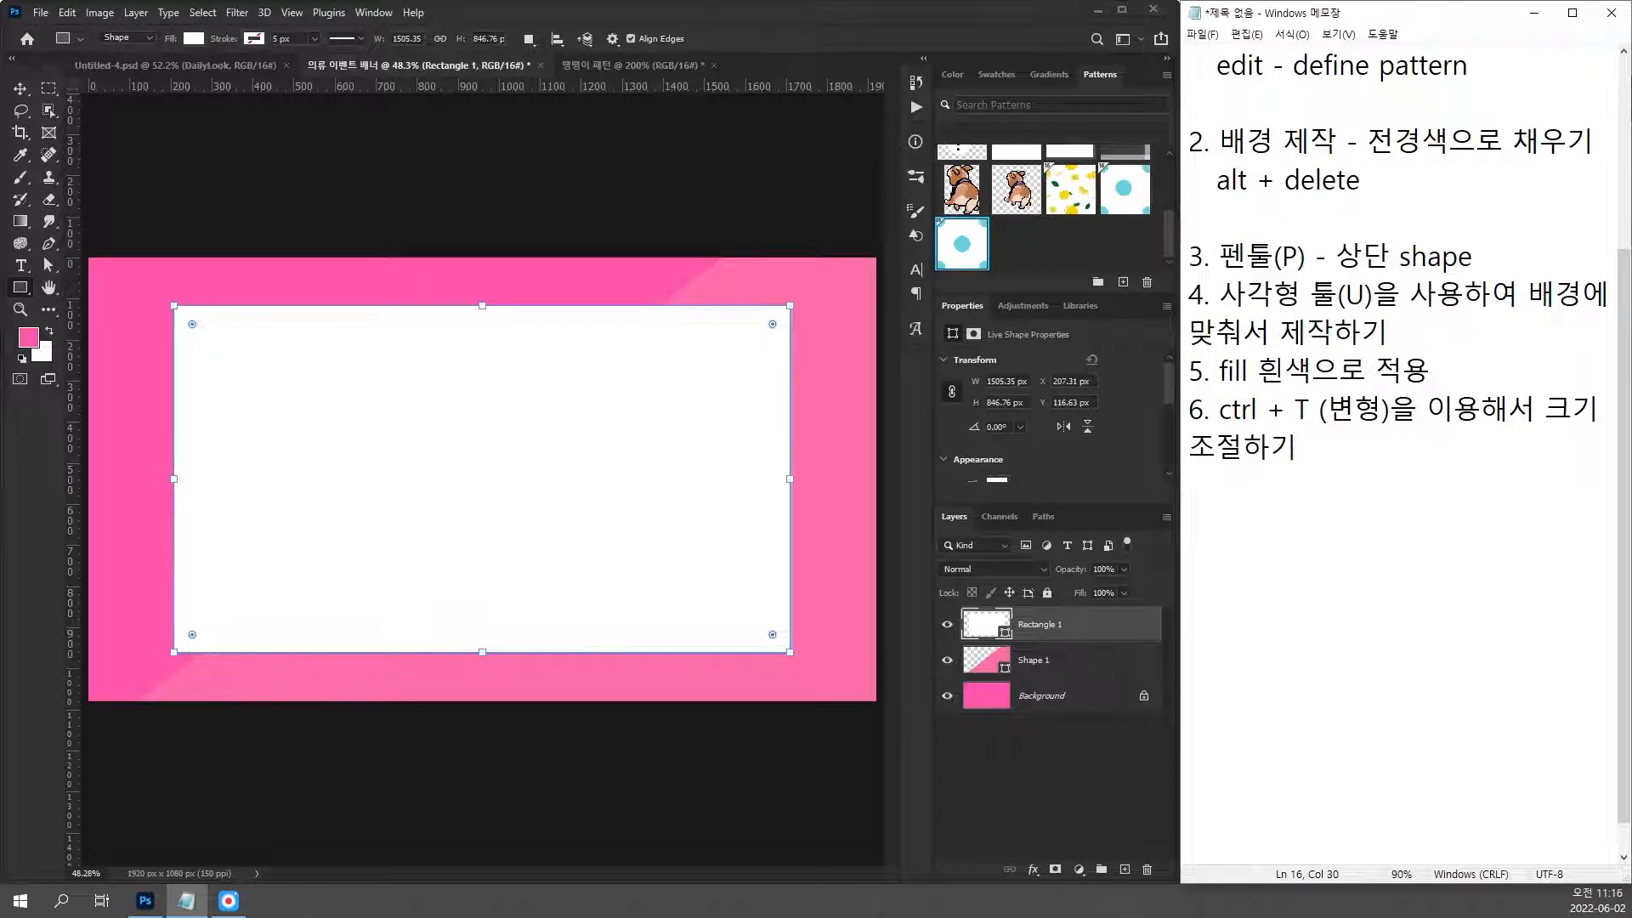
text((atlt + emfo)
key(BackSpace)
key(BackSpace)
key(BackSpace)
key(BackSpace)
key(Hangul)
text(ㄷ래그))
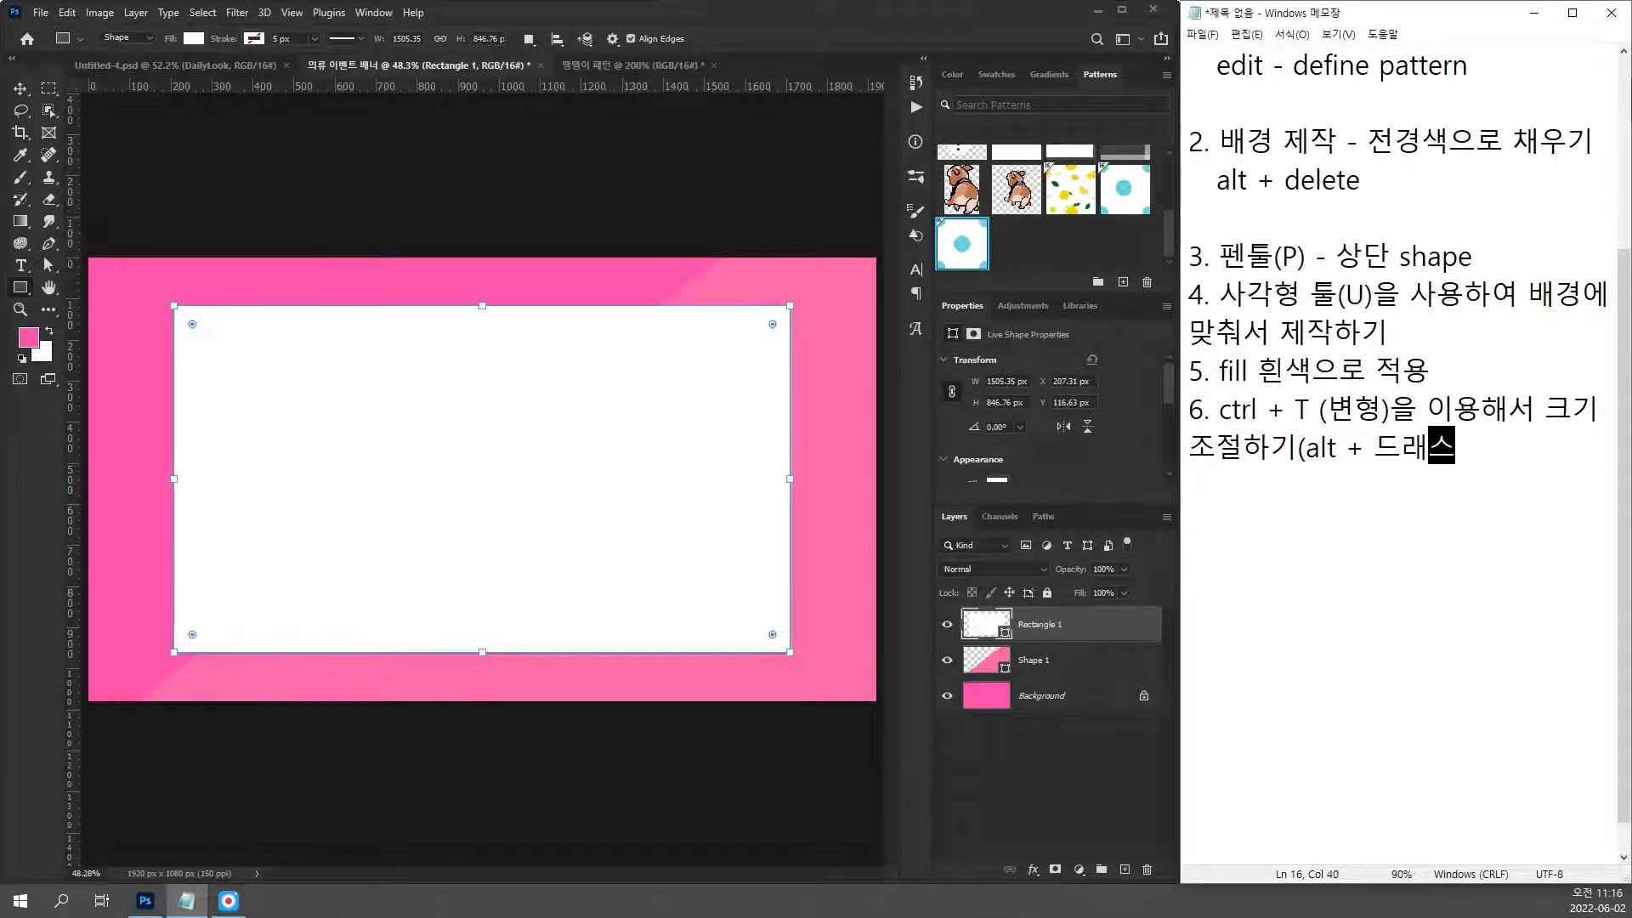
key(Return)
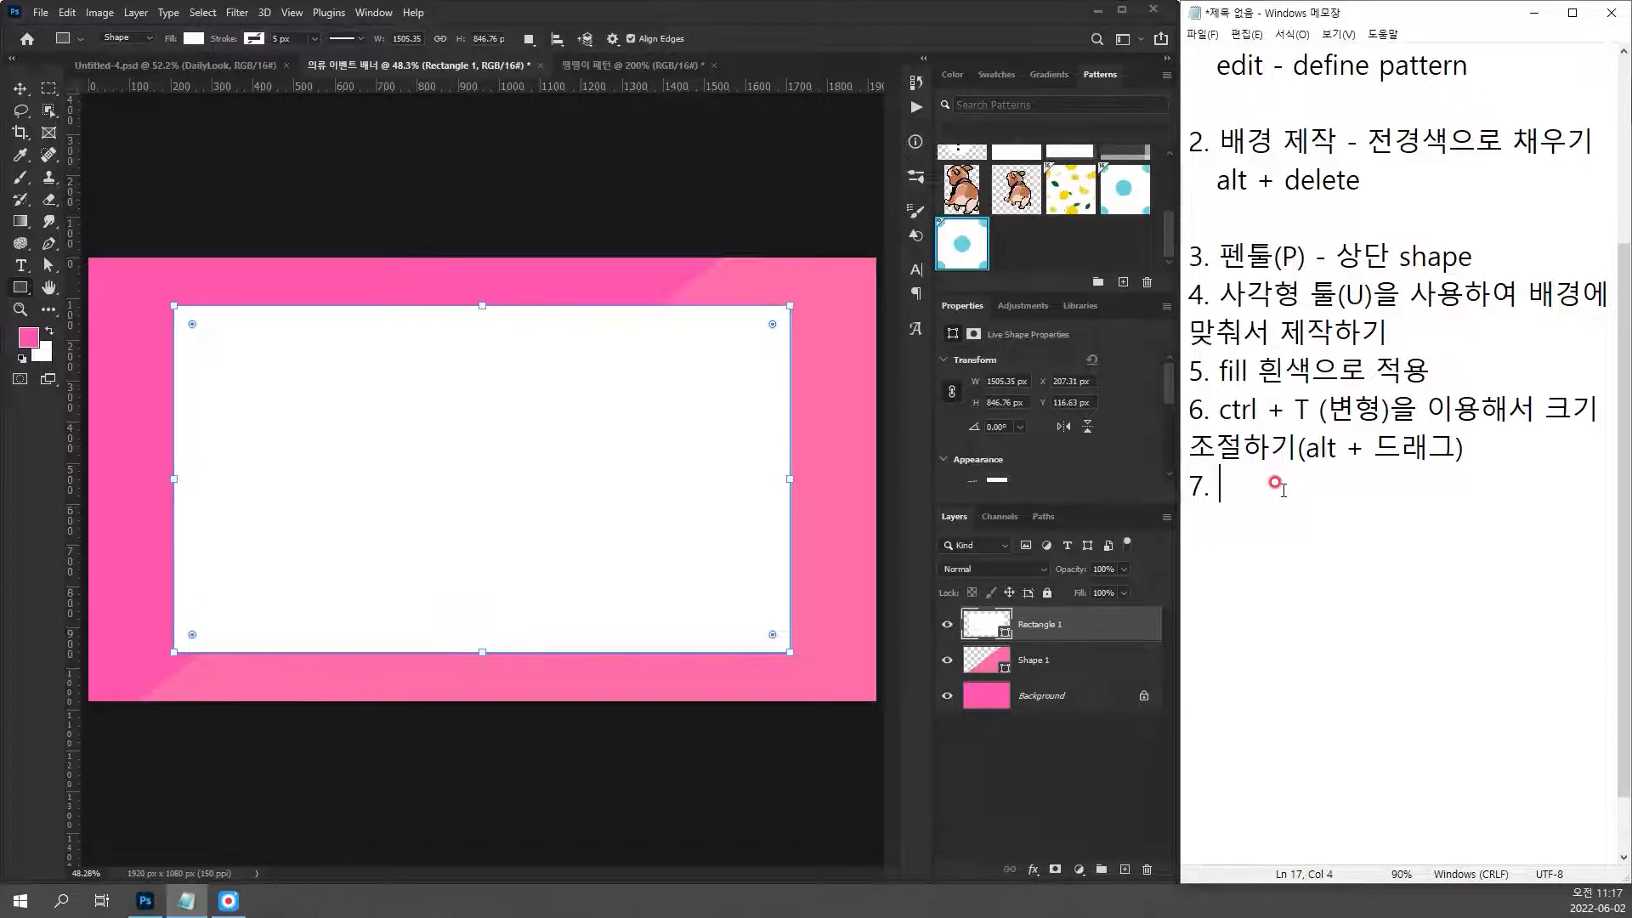
Step: Complete item 7 of the notes with "fill 사전에 제작한 패턴으로 적용", reusing the word "fill" copied from item 5
drag(1260, 370, 1218, 370)
key(ctrl+c)
click(1229, 487)
key(ctrl+v)
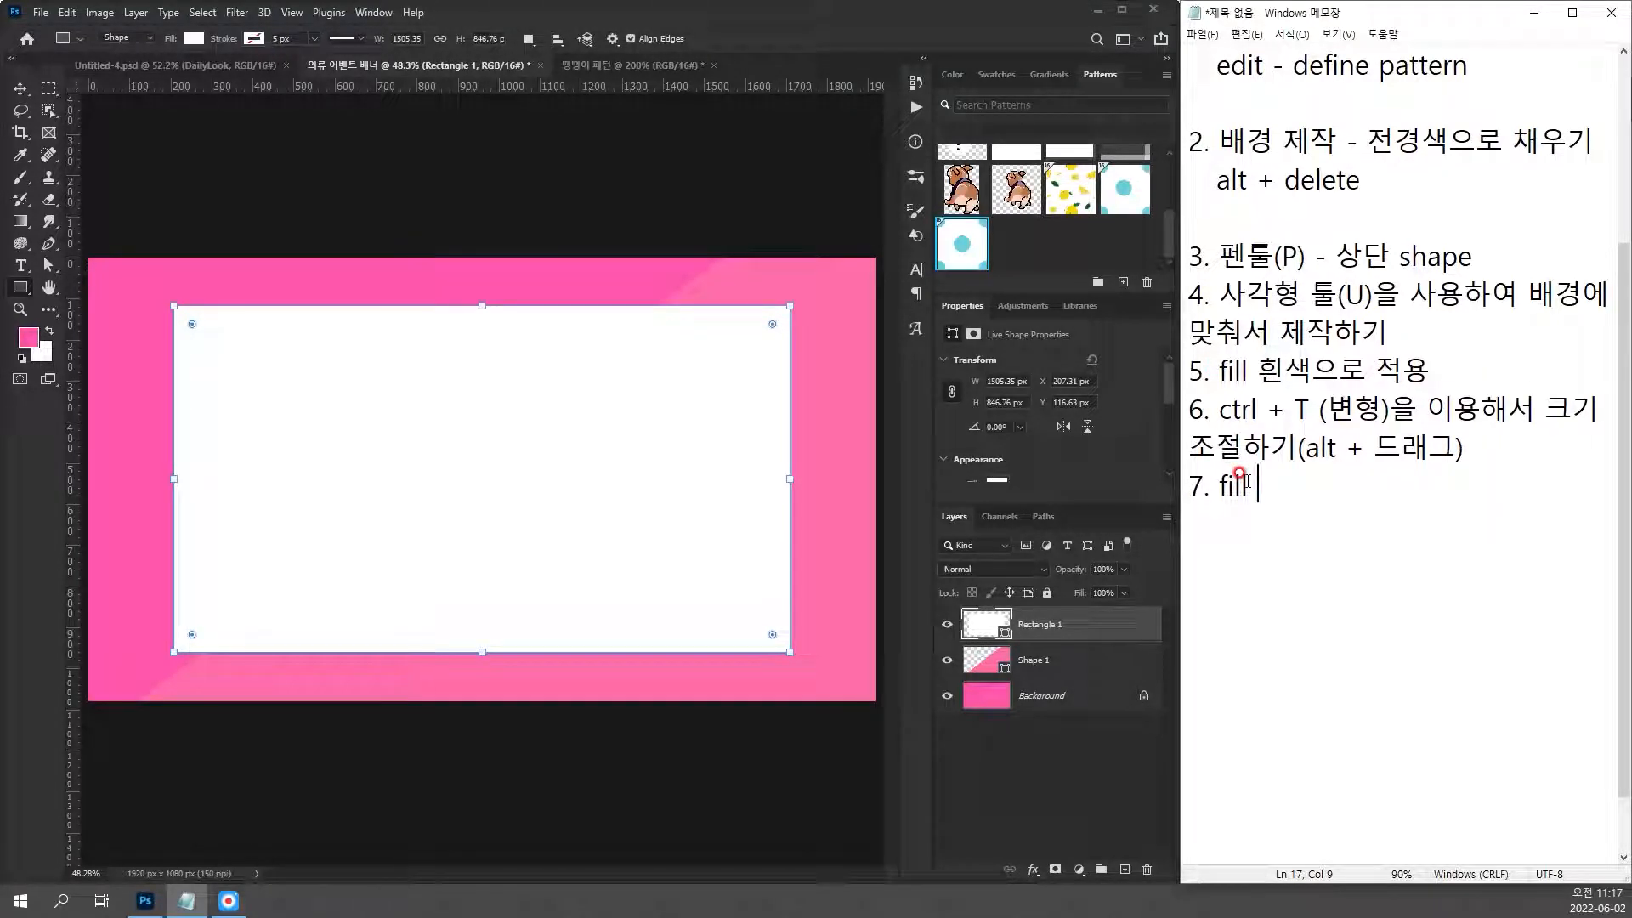
text(사전에 젯)
text(작한 패턴으)
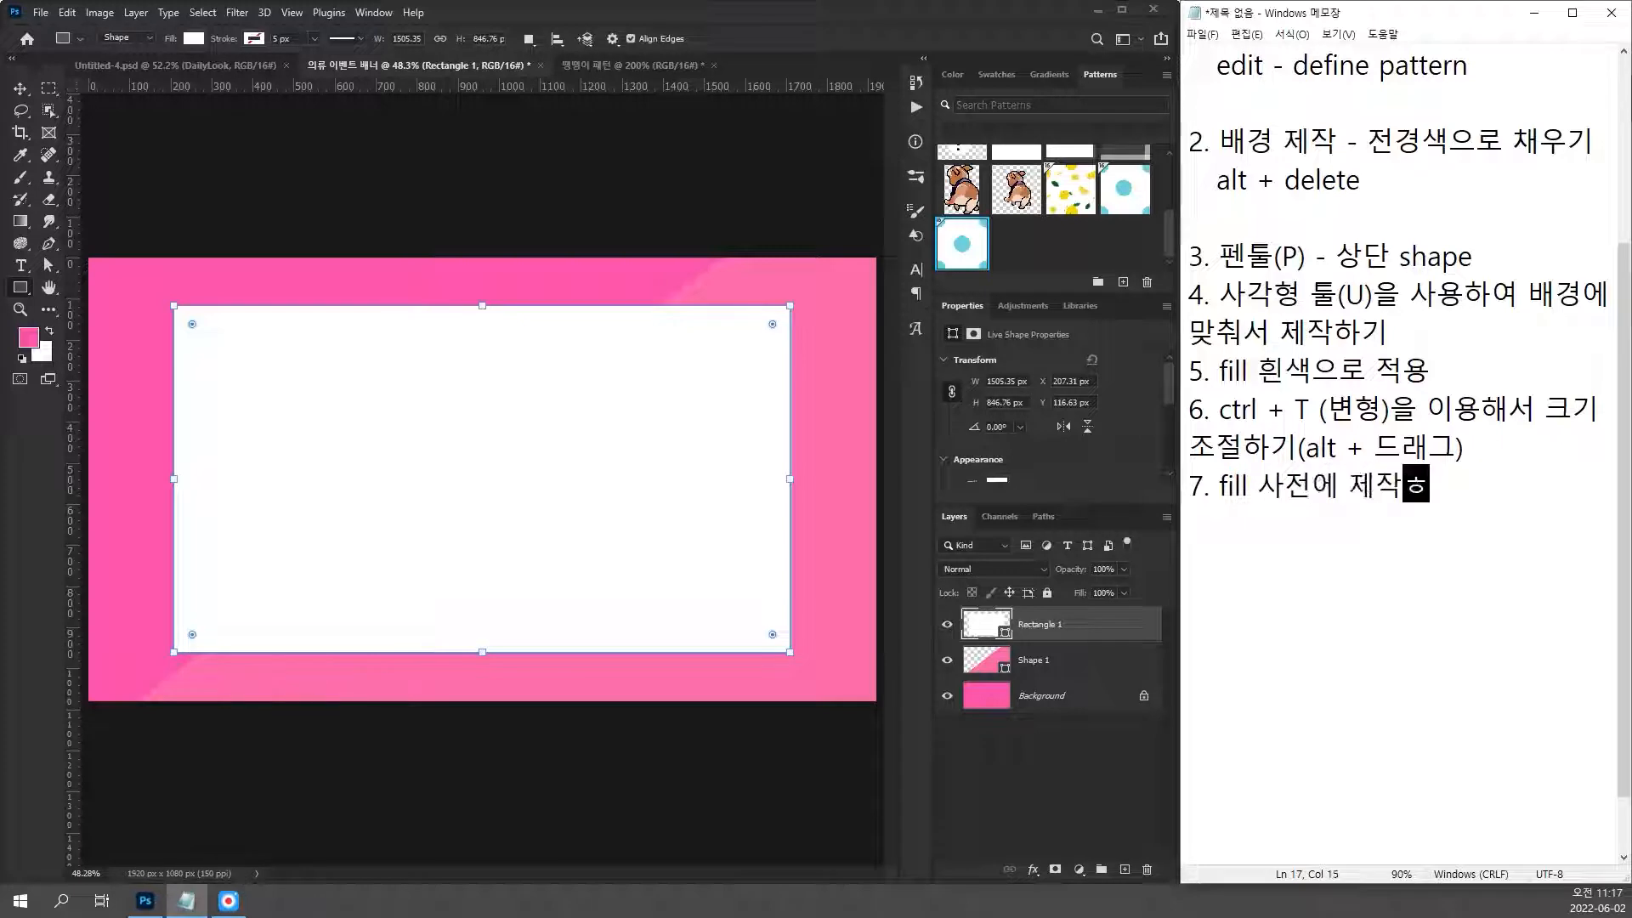
text(로 적요)
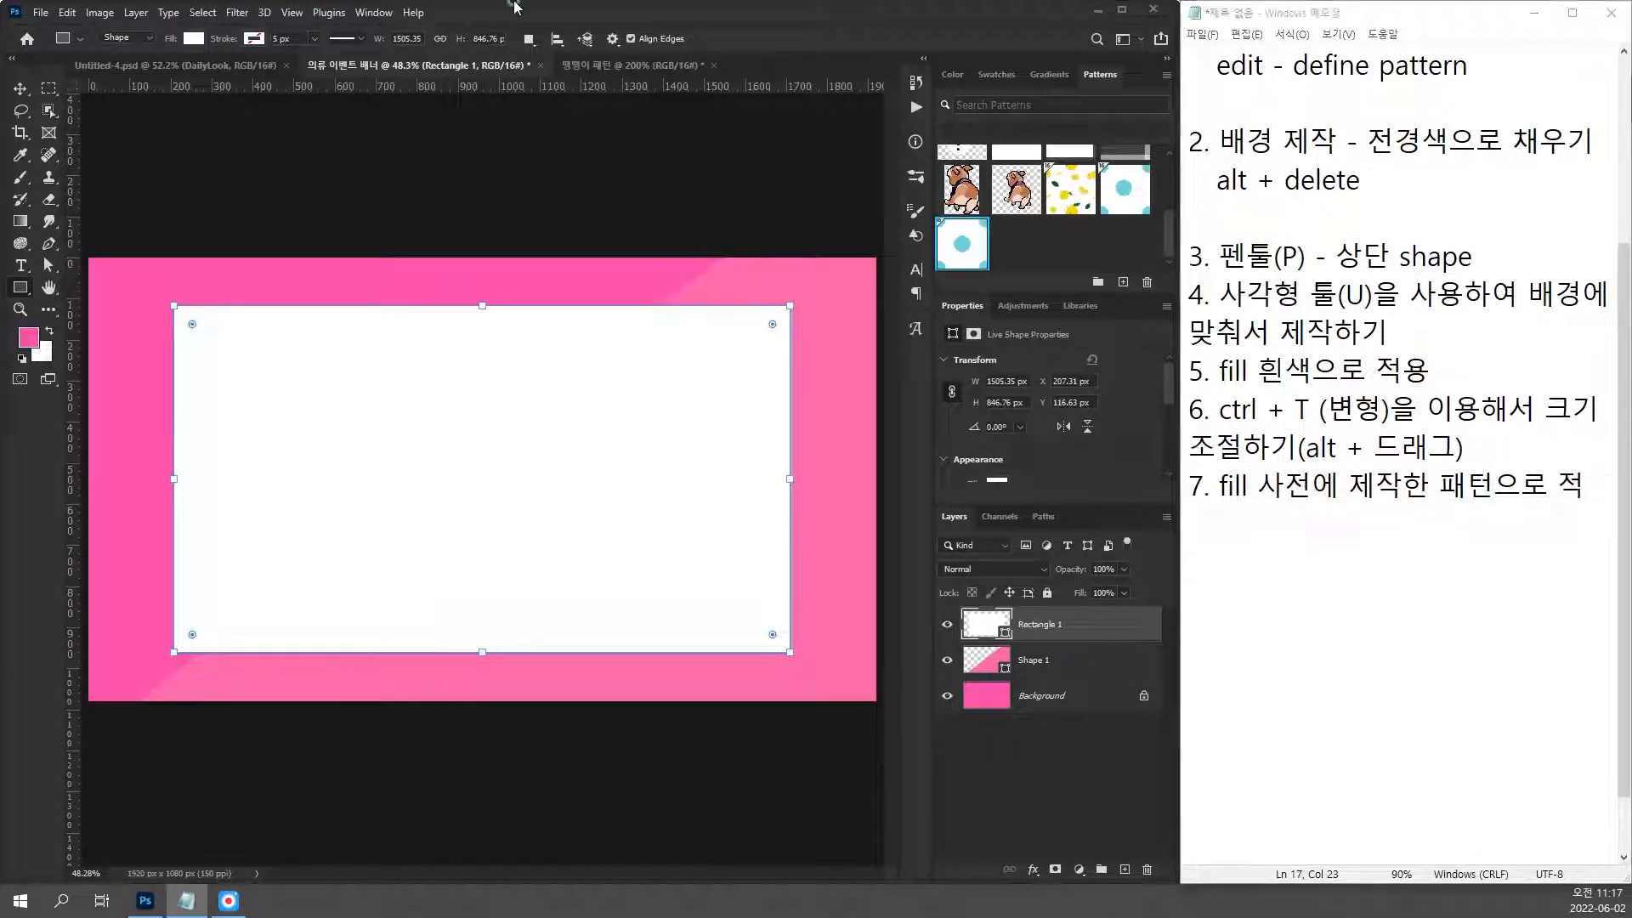
click(128, 108)
click(194, 38)
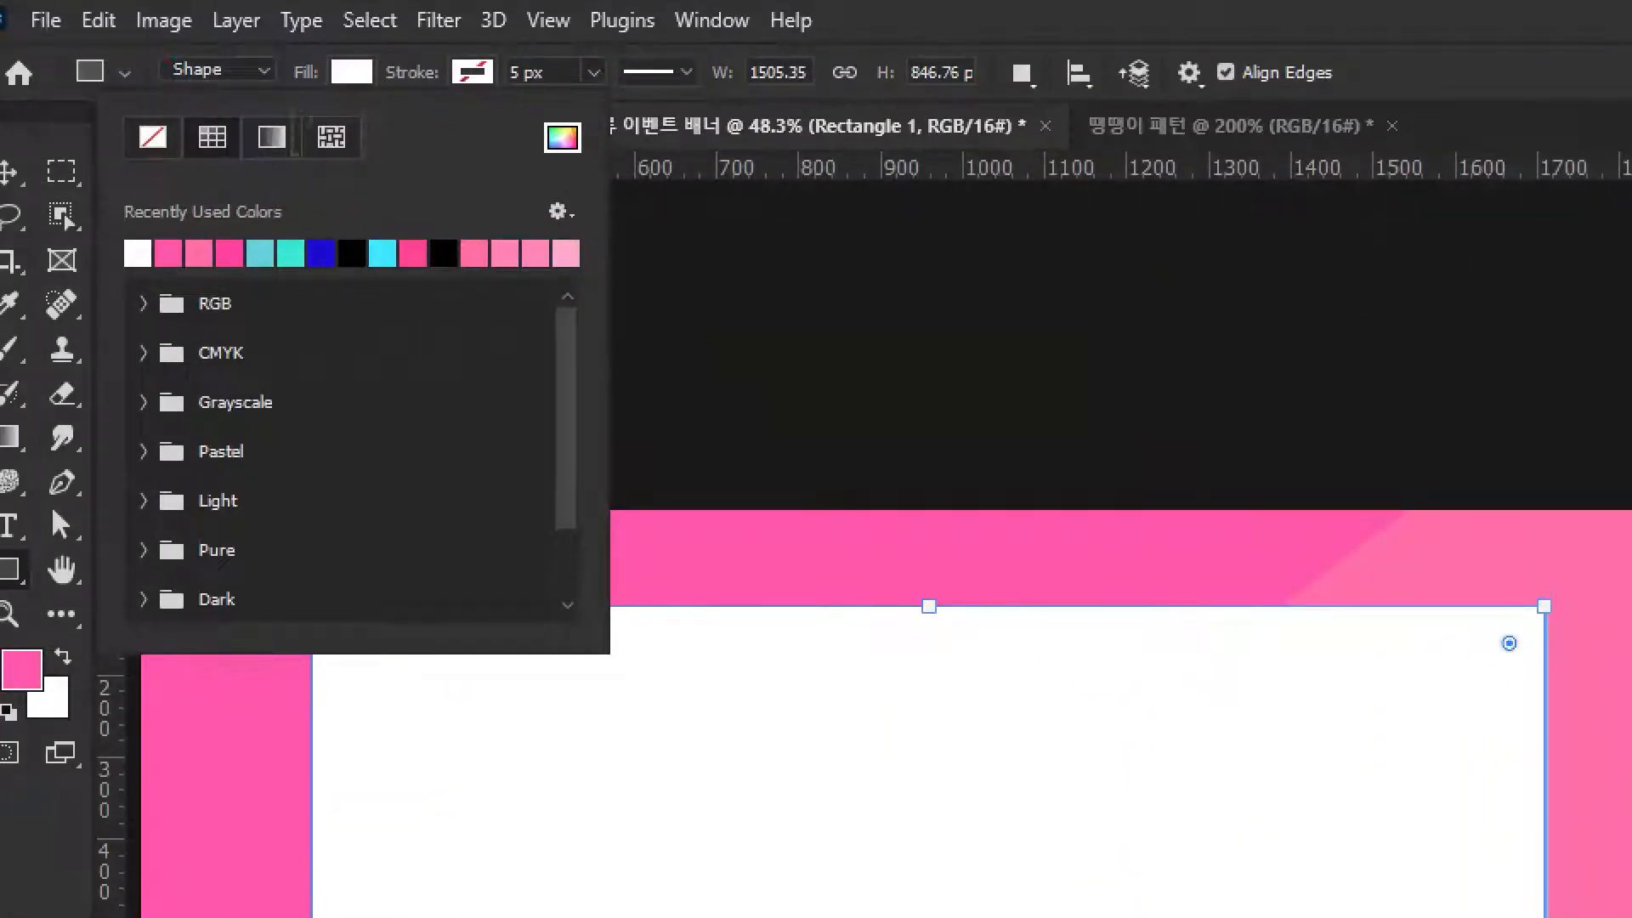
drag(293, 109, 385, 171)
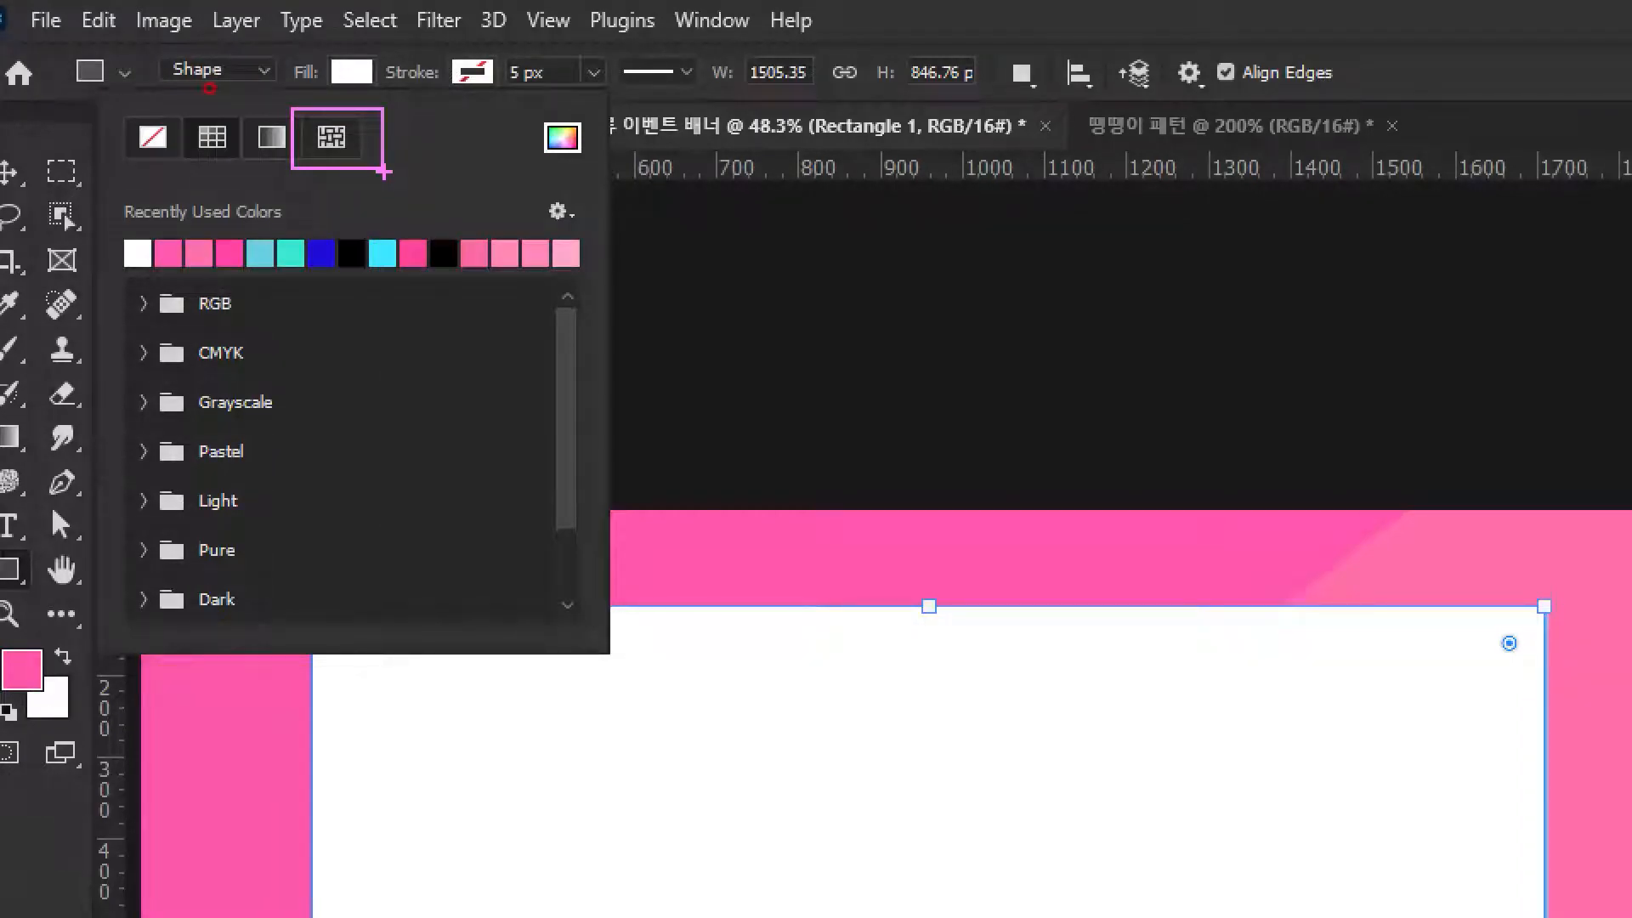
key(Escape)
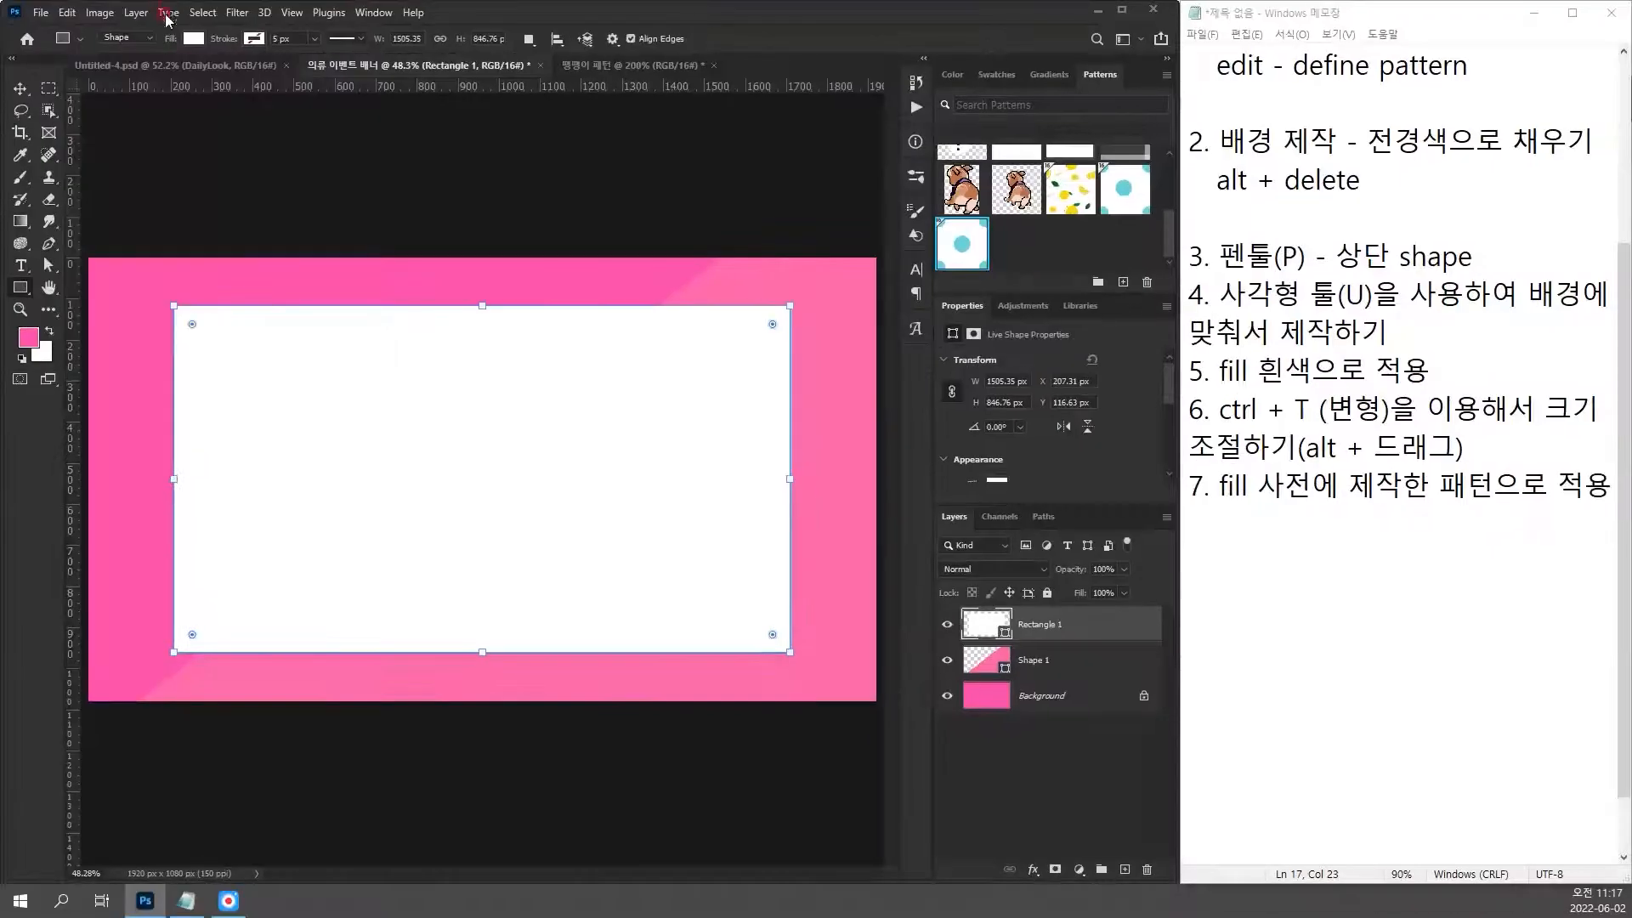
Step: In Photoshop, fill the white rectangle with the custom turquoise polka-dot pattern
click(348, 74)
click(176, 74)
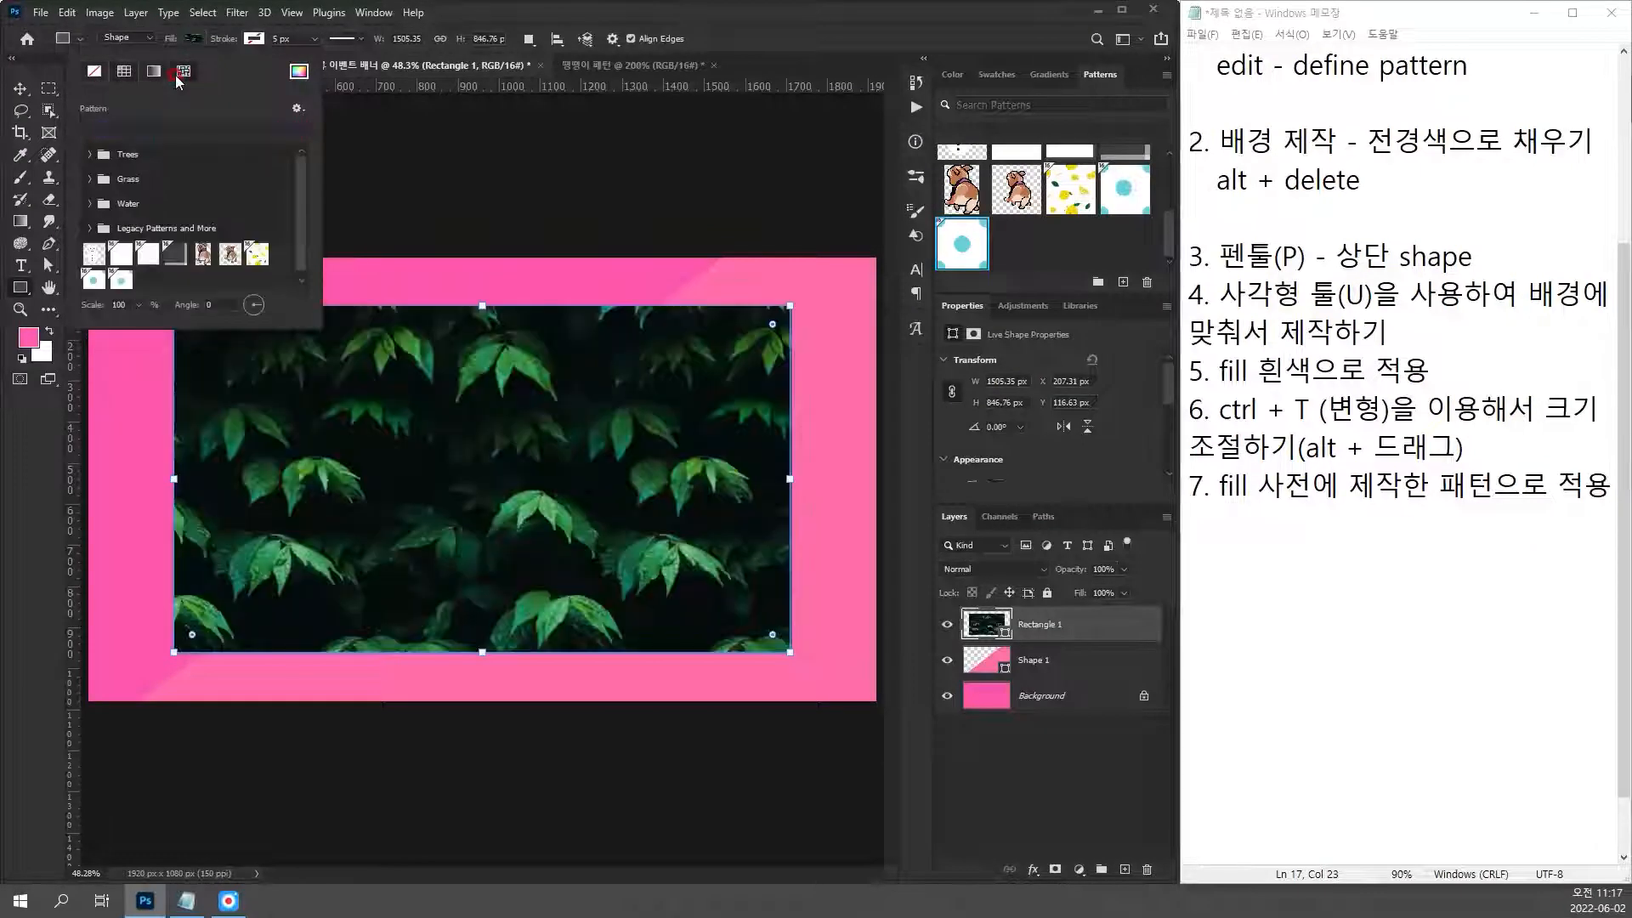
click(119, 305)
click(120, 280)
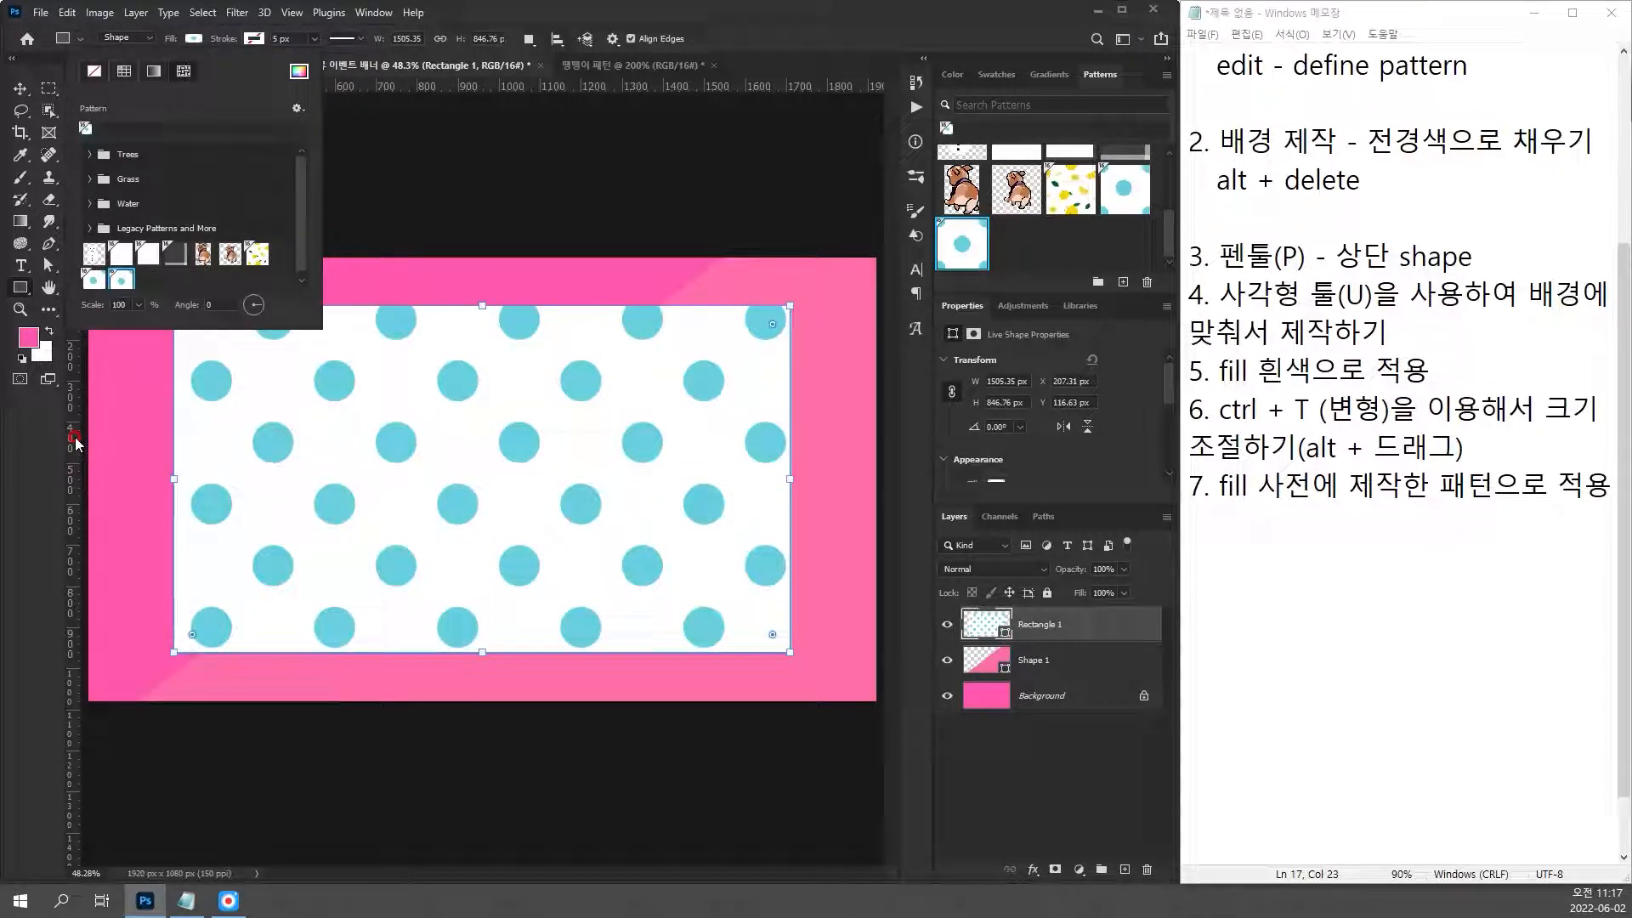
Step: In Notepad, add item 8 reading "사각형 레이어 layer style 적용"
click(1265, 518)
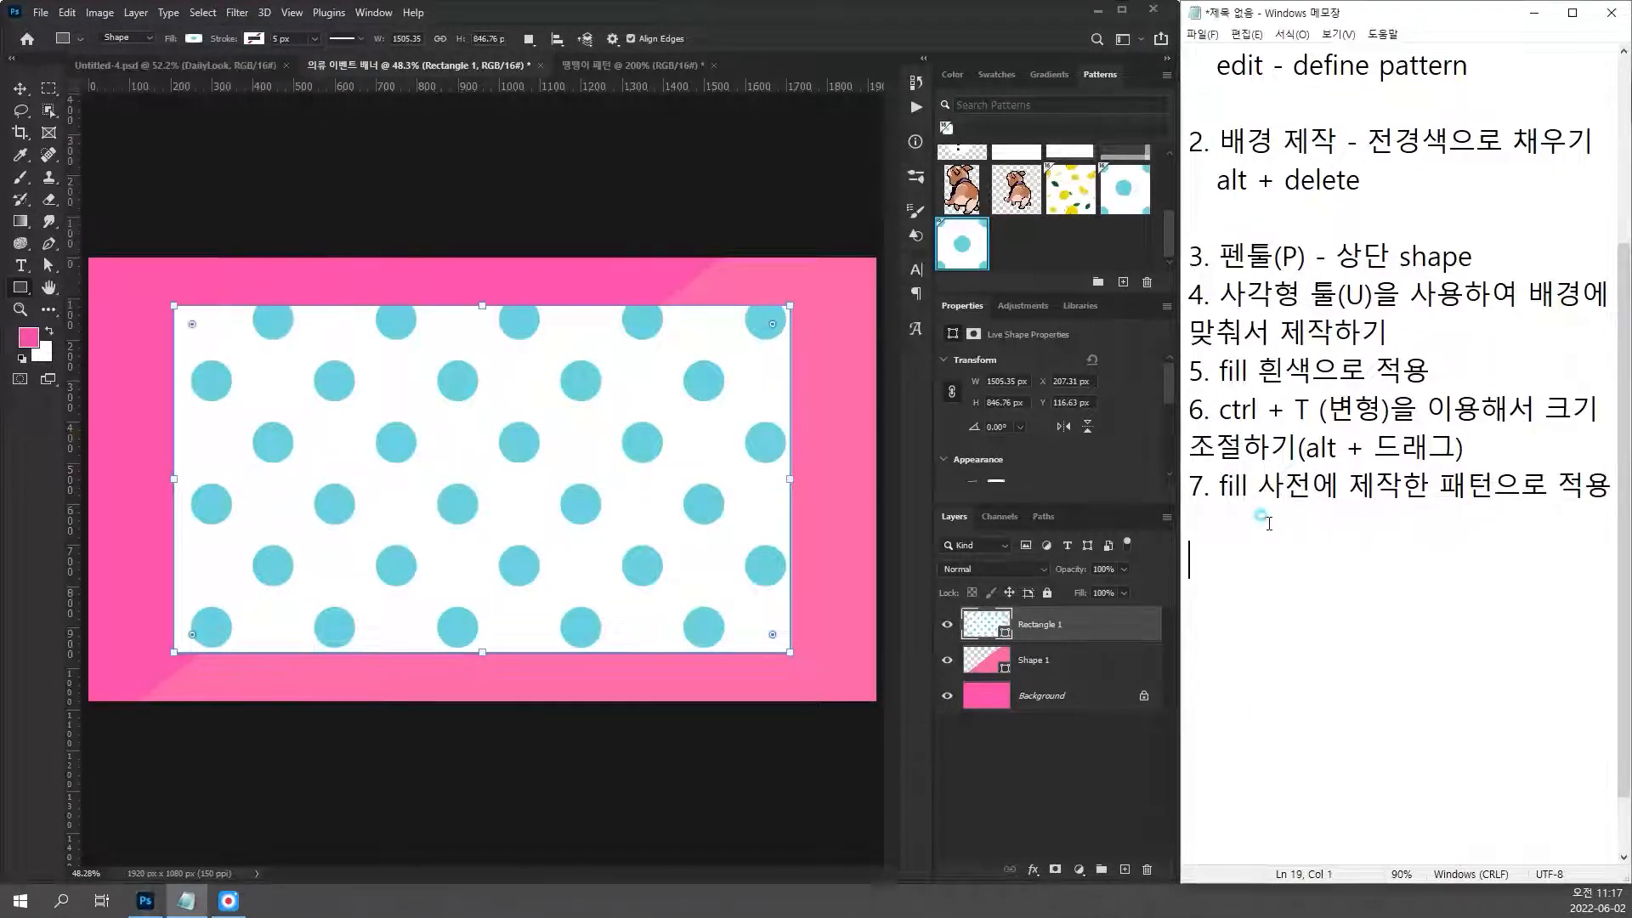
text(8.)
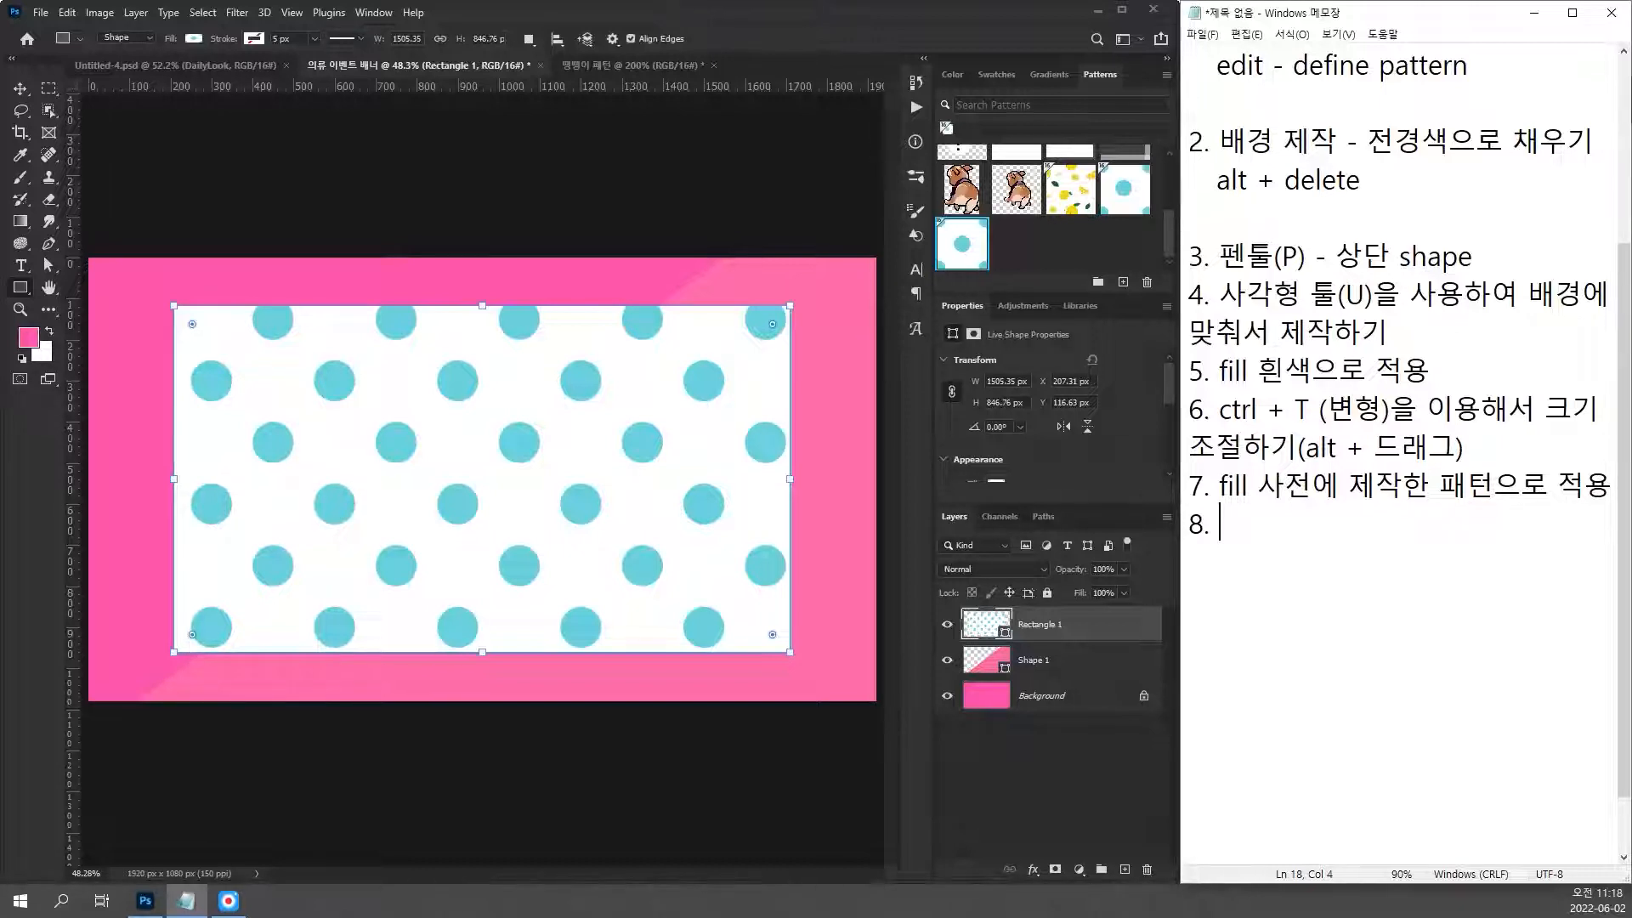
text(사)
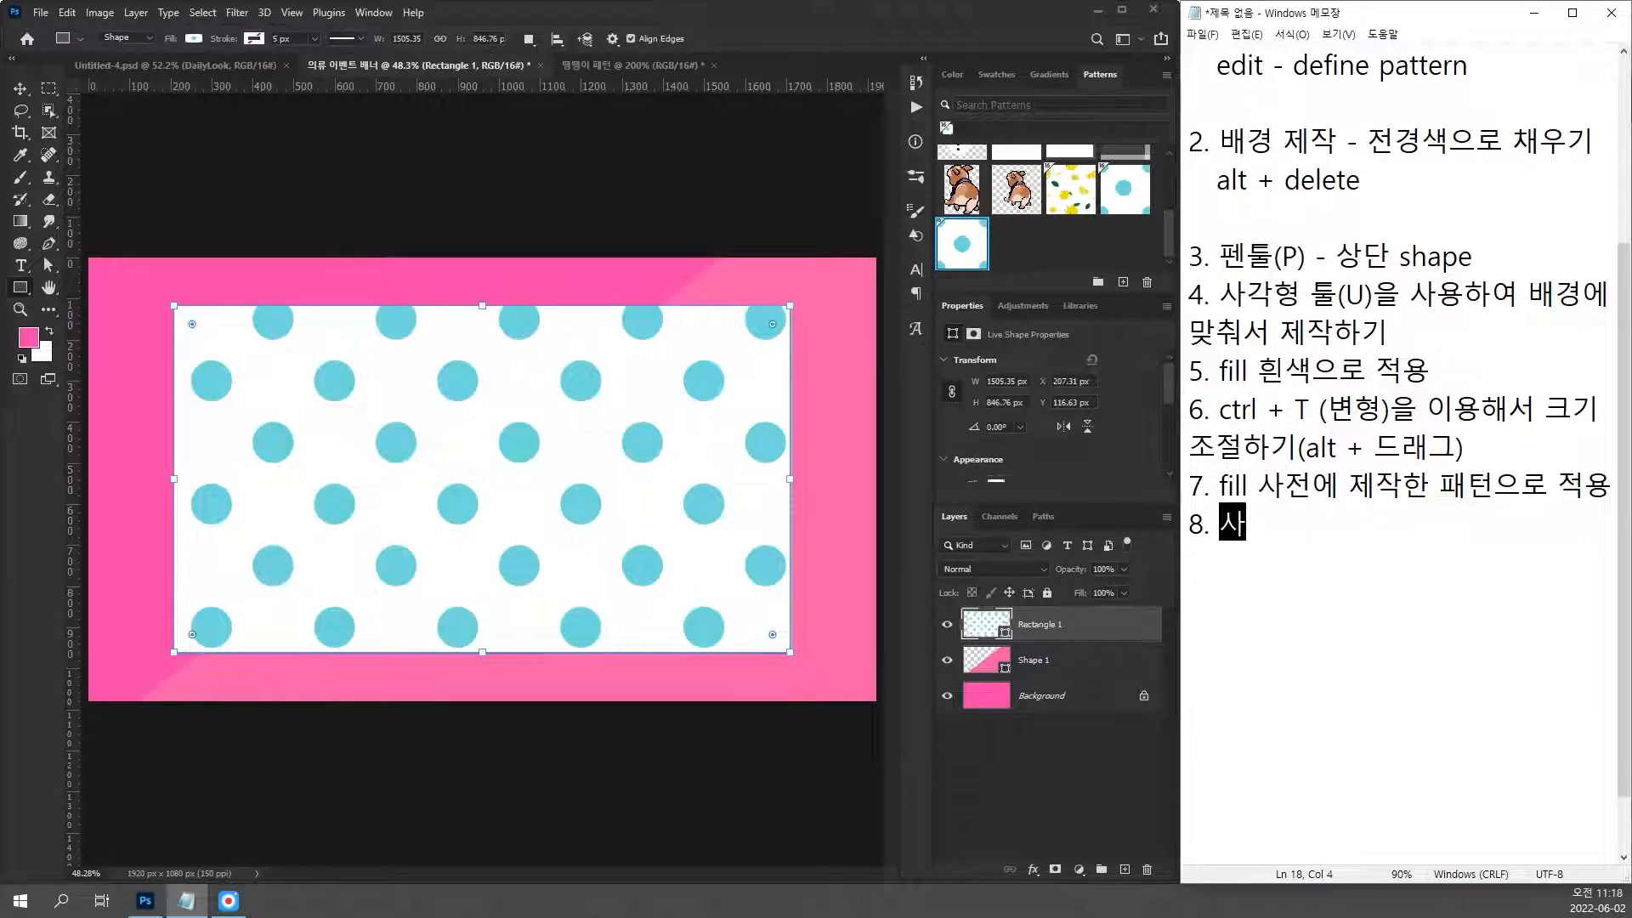
text(각형 레)
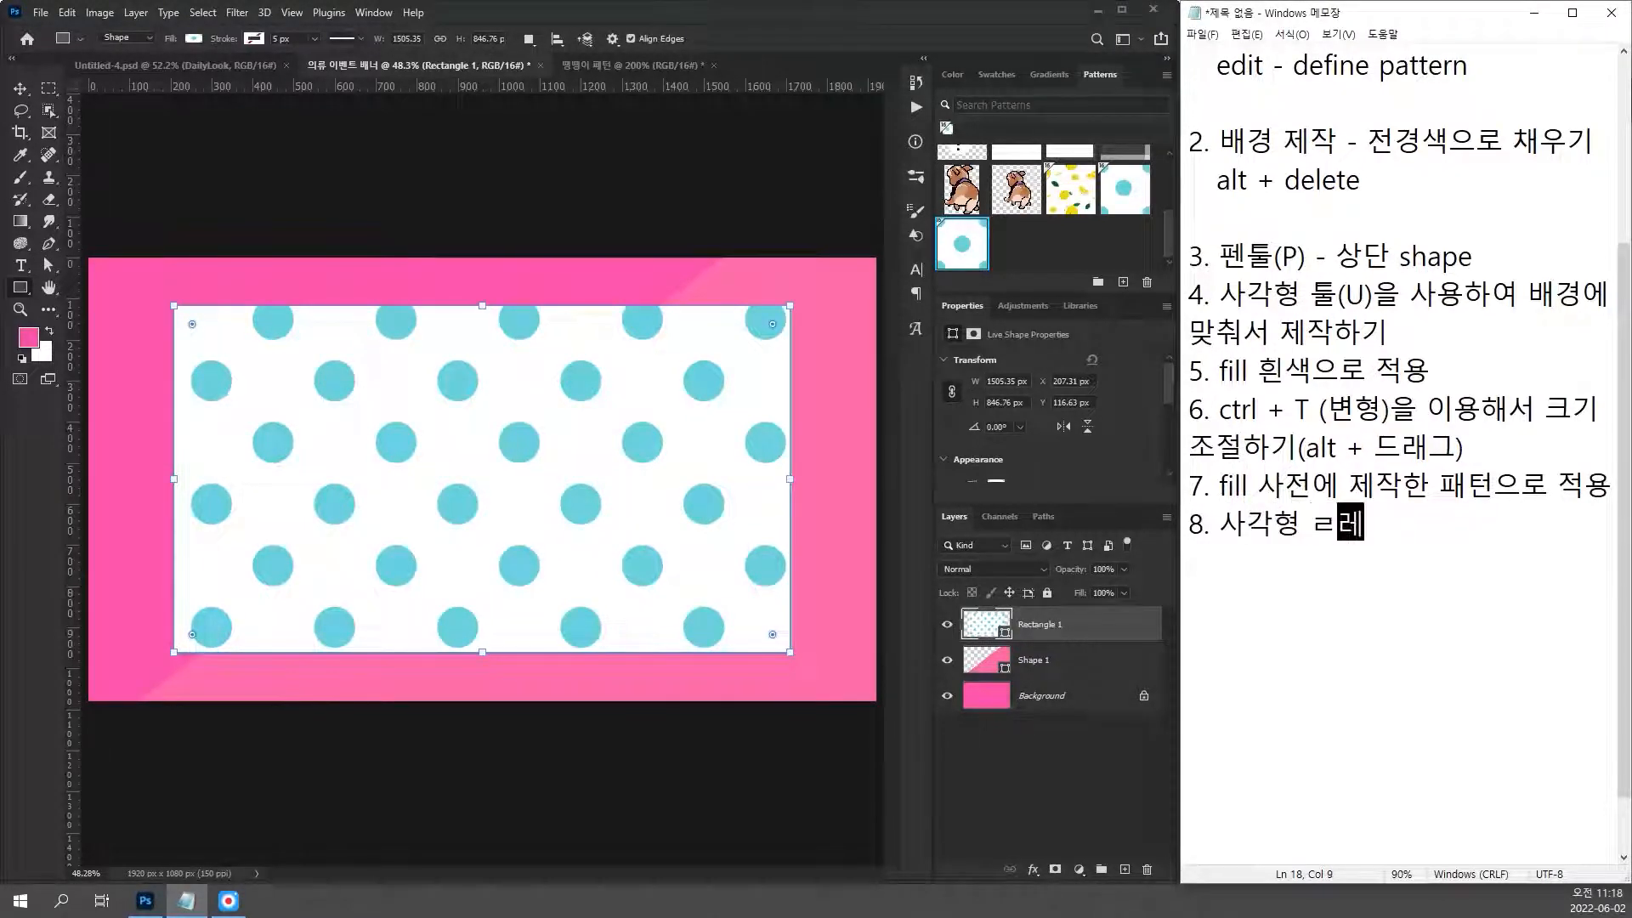
text(이어 la)
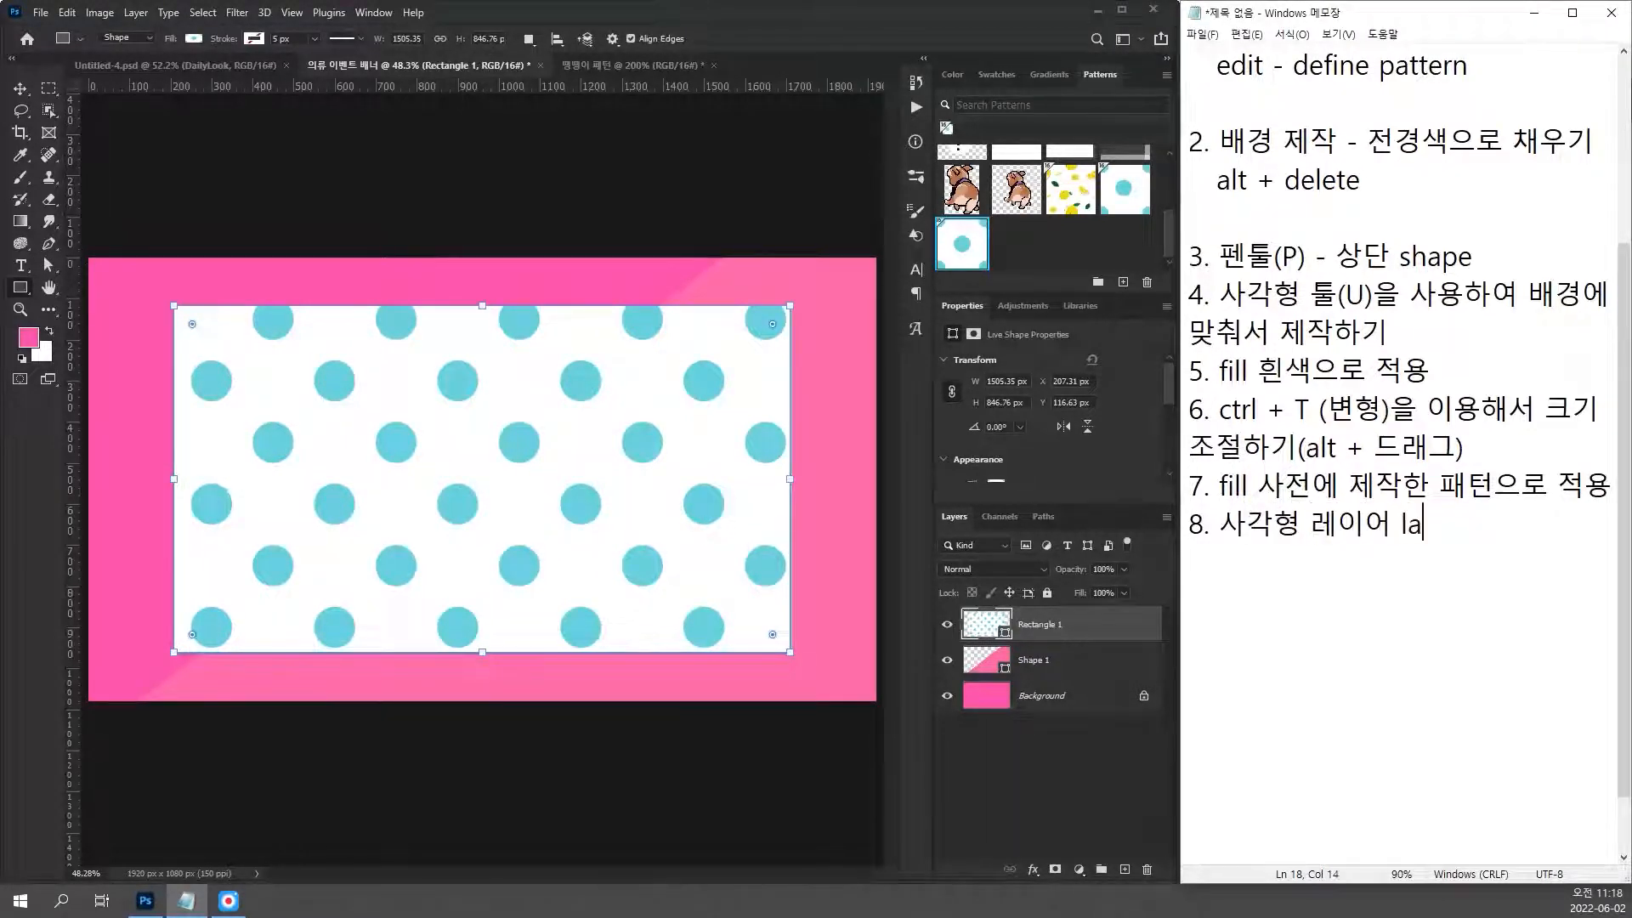
text(yer style ,)
key(BackSpace)
key(BackSpace)
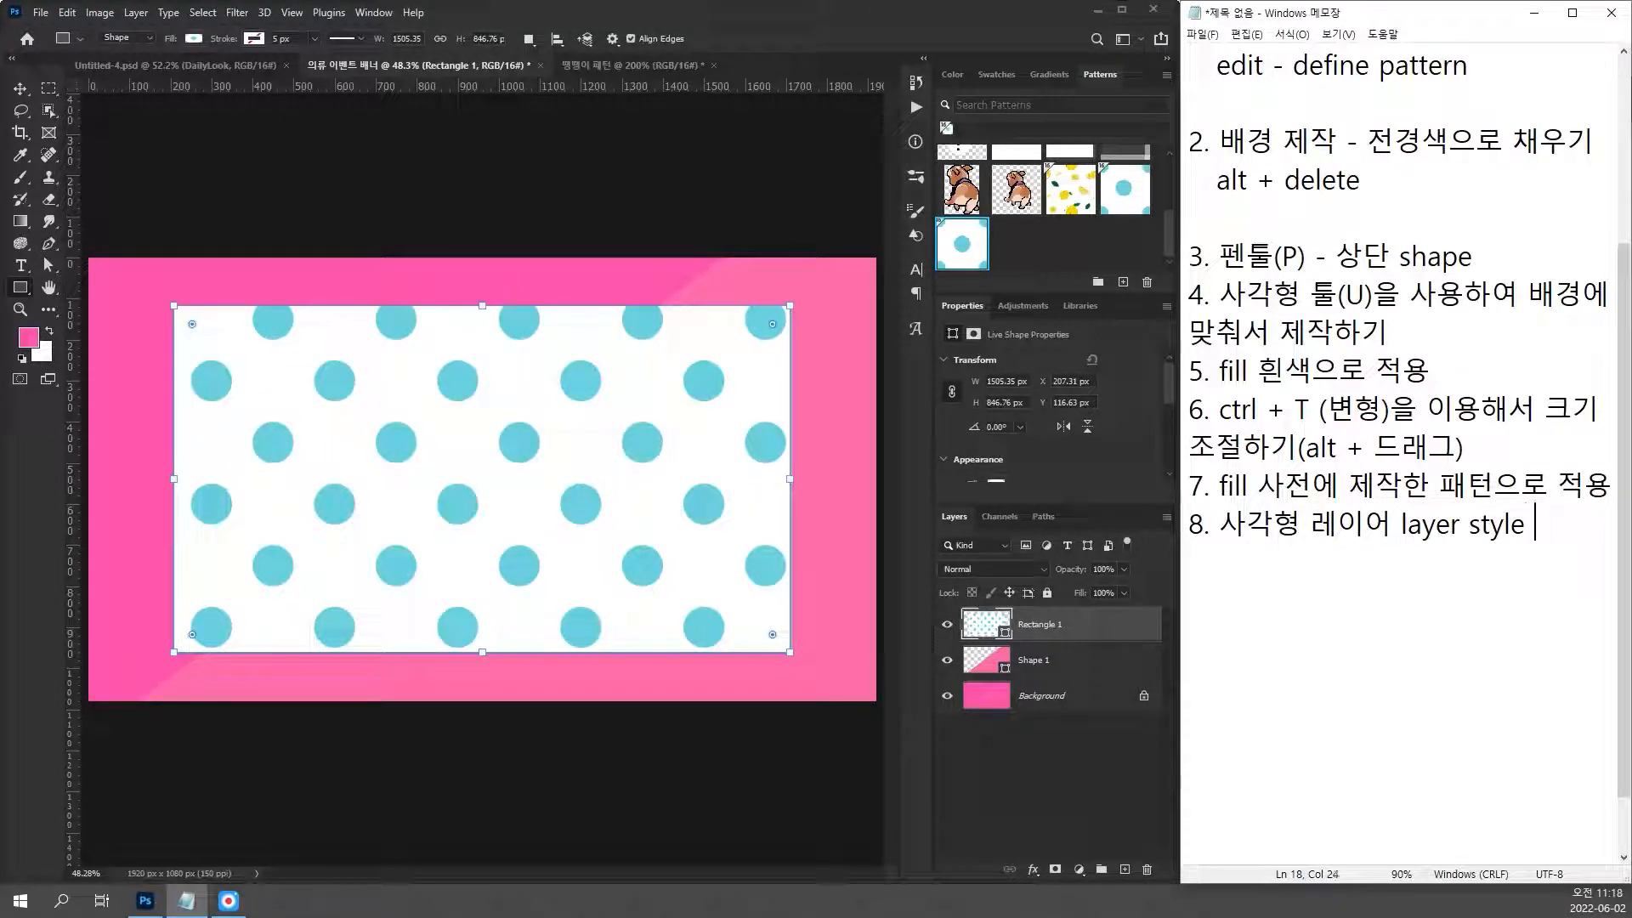
text(적용)
Step: Add the indented subheading "[stroke]" below item 8 and start a new line under it
key(Return)
text([)
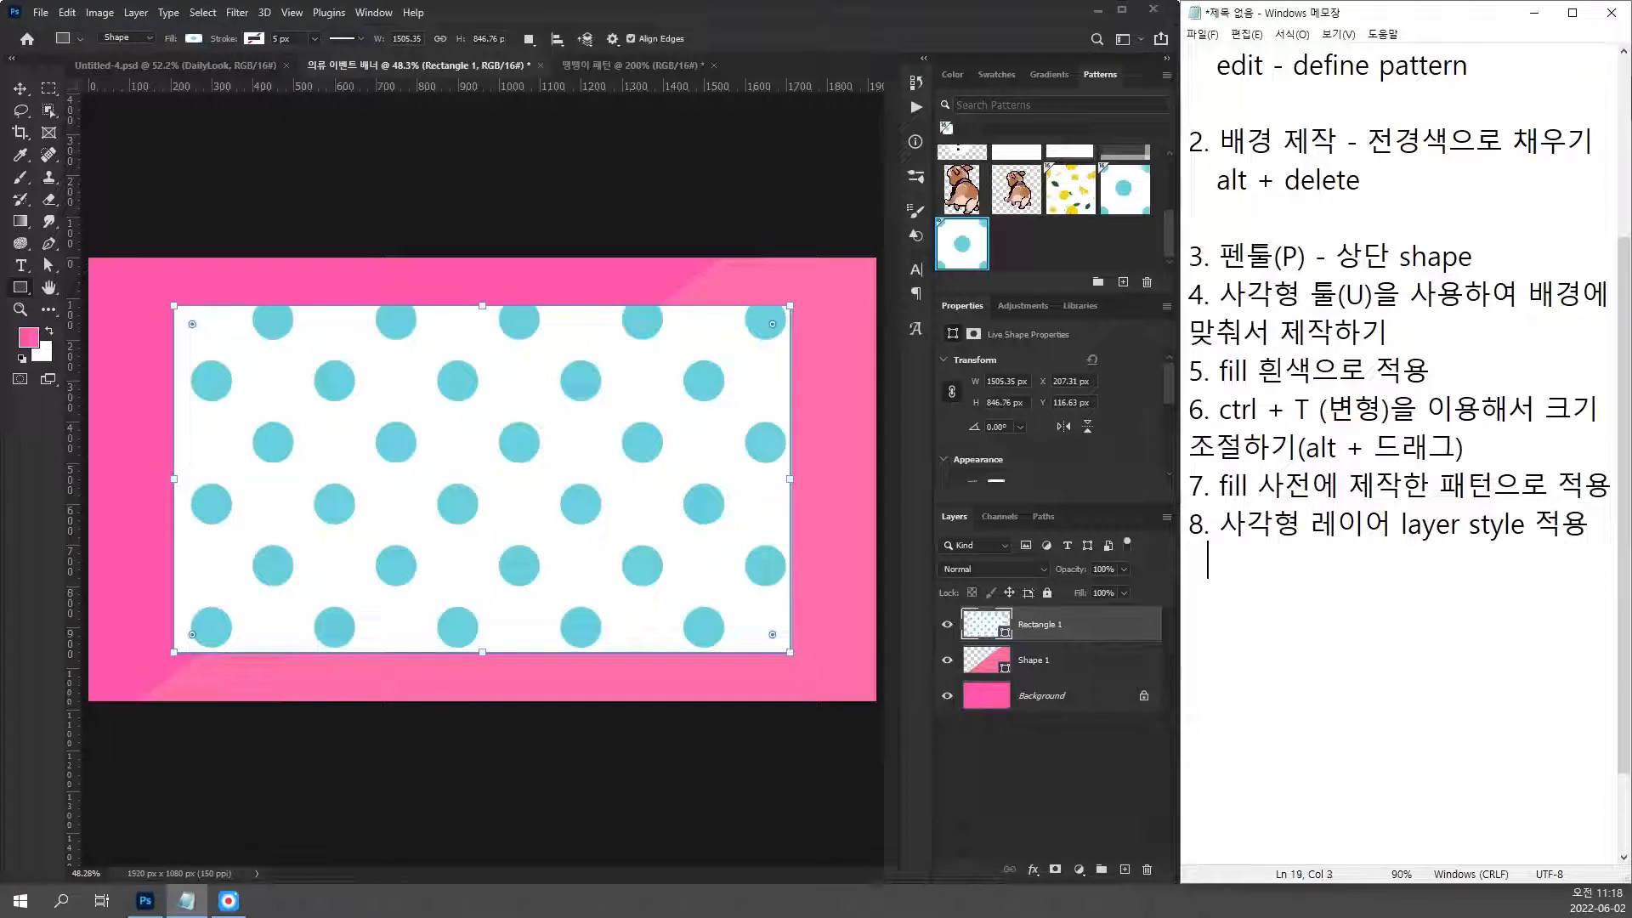
text(stroke)
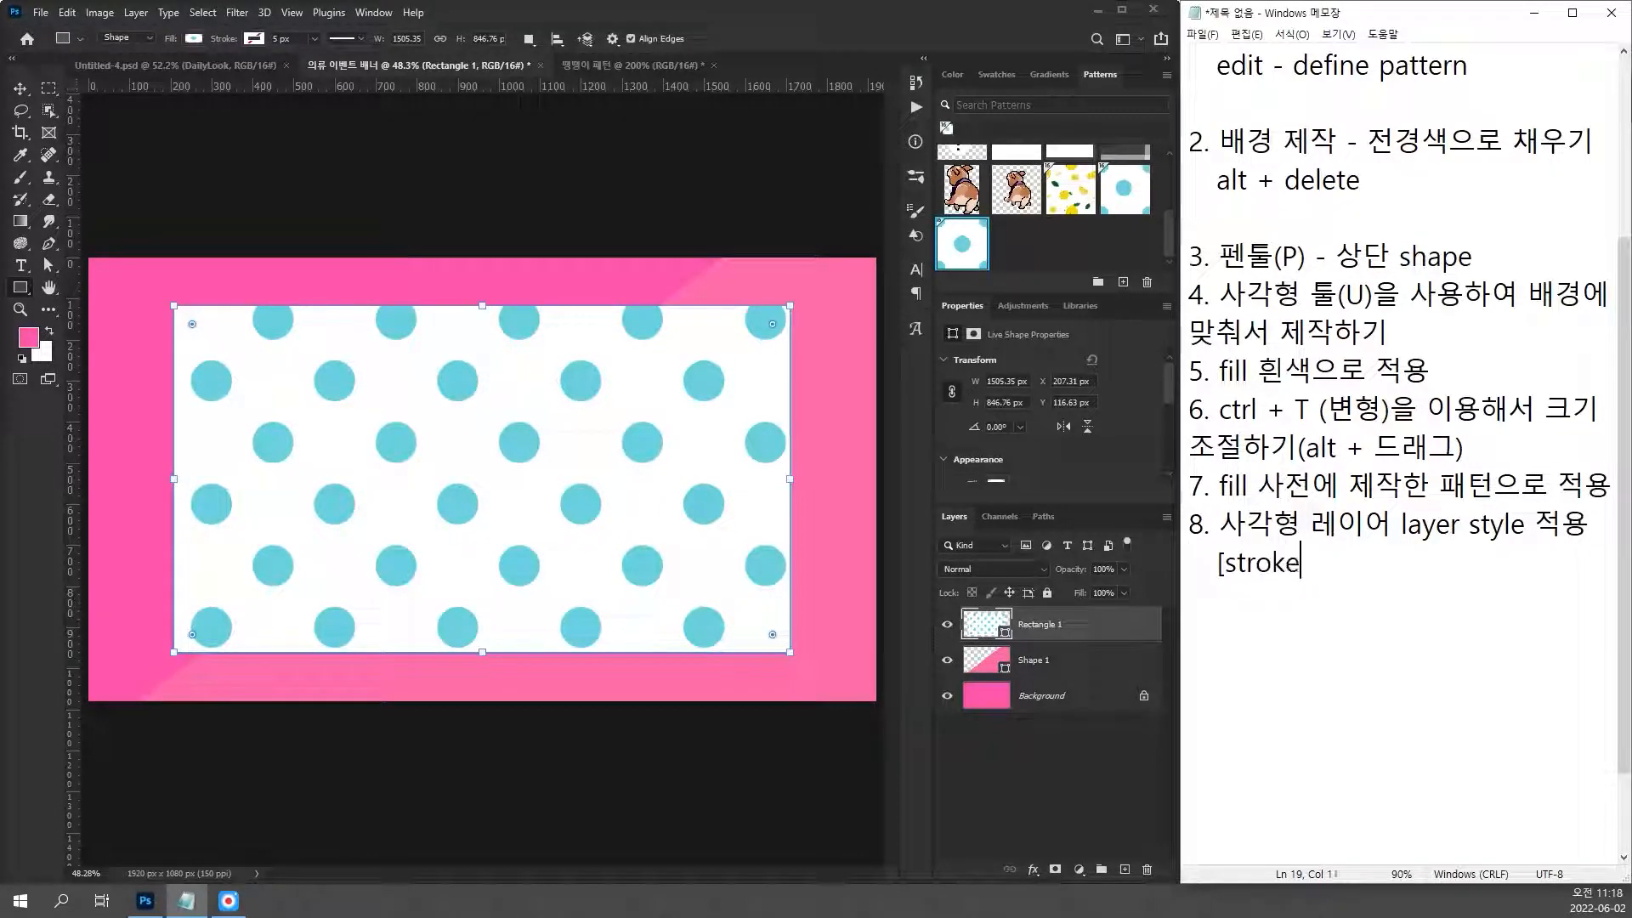
text(])
key(Return)
Step: In Photoshop, add a Stroke layer style to the patterned rectangle and set its size to 15 px
click(1034, 869)
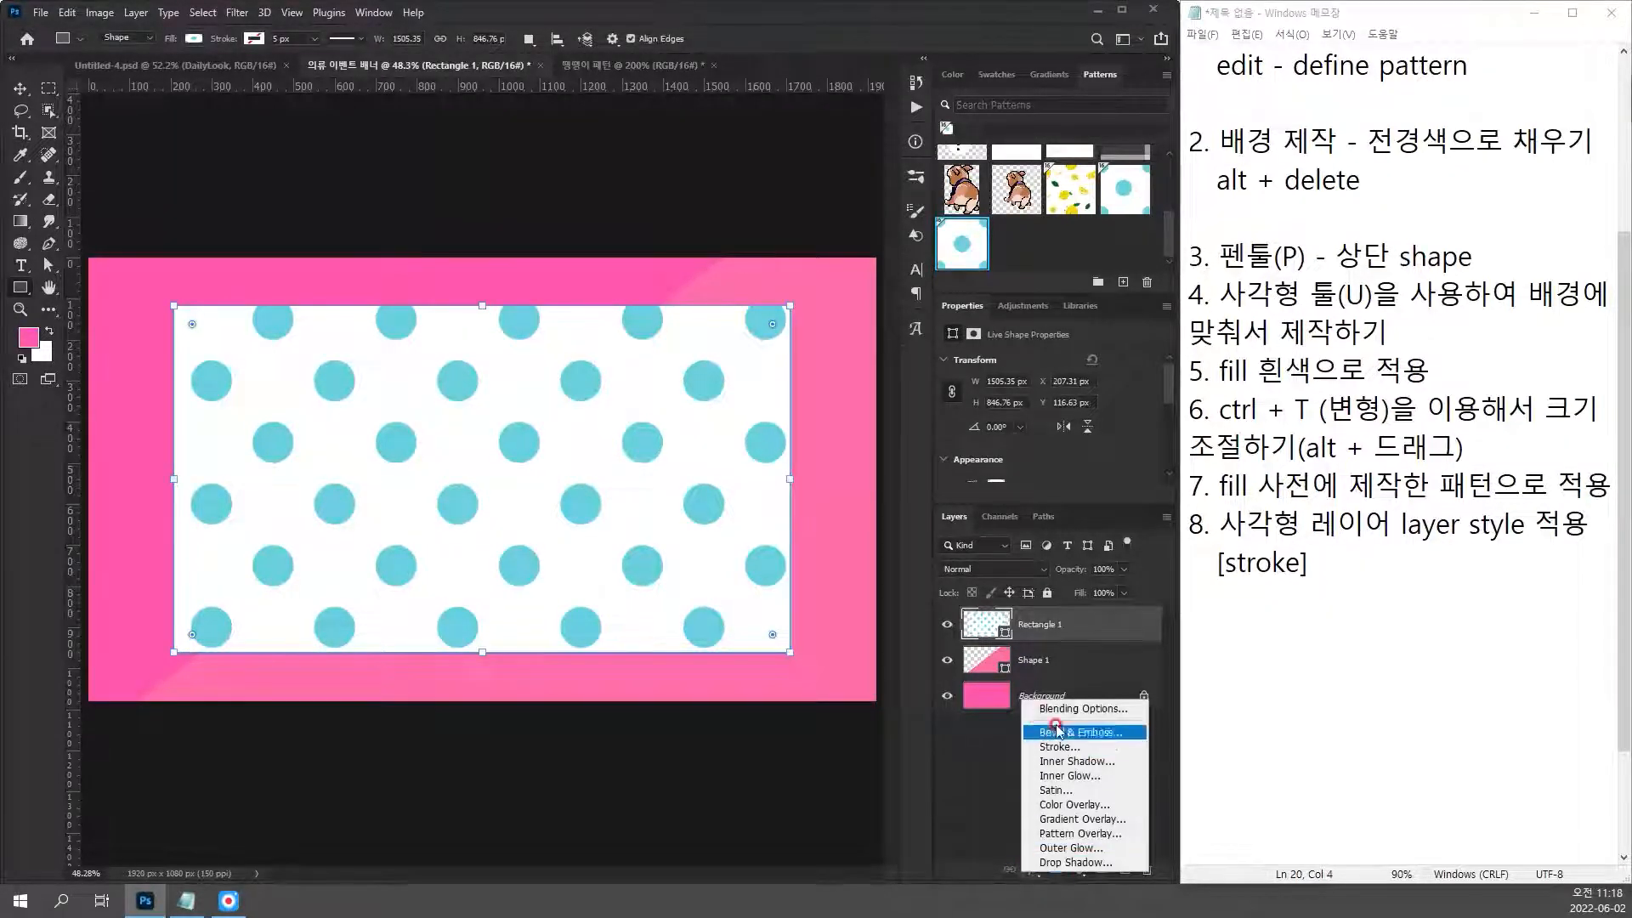
click(1059, 746)
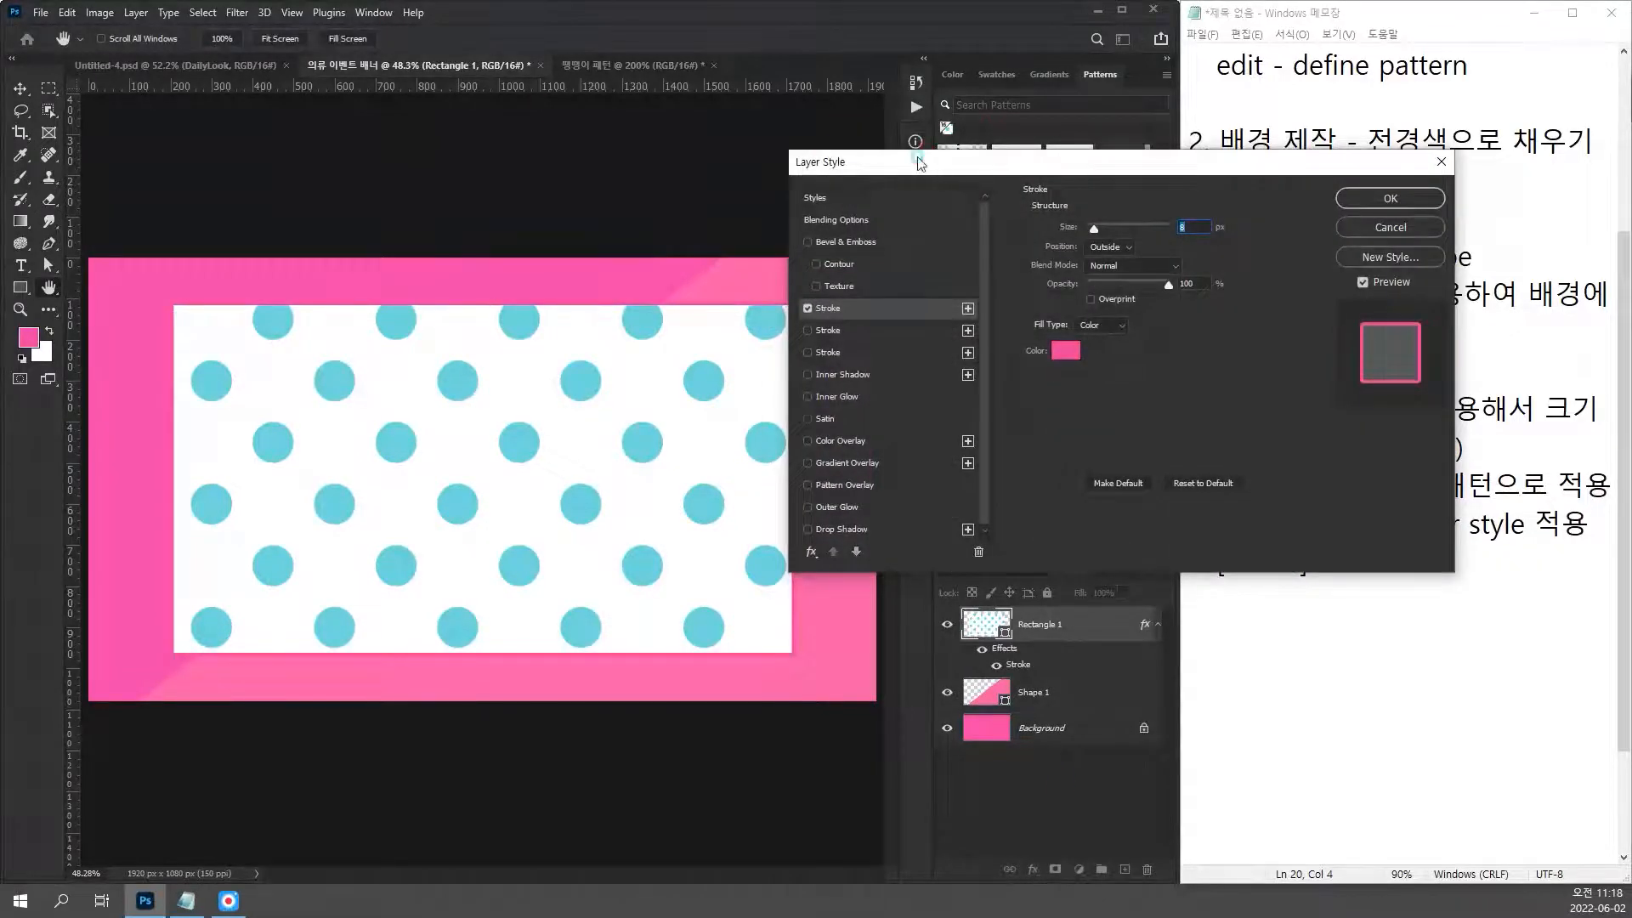
drag(930, 161, 582, 87)
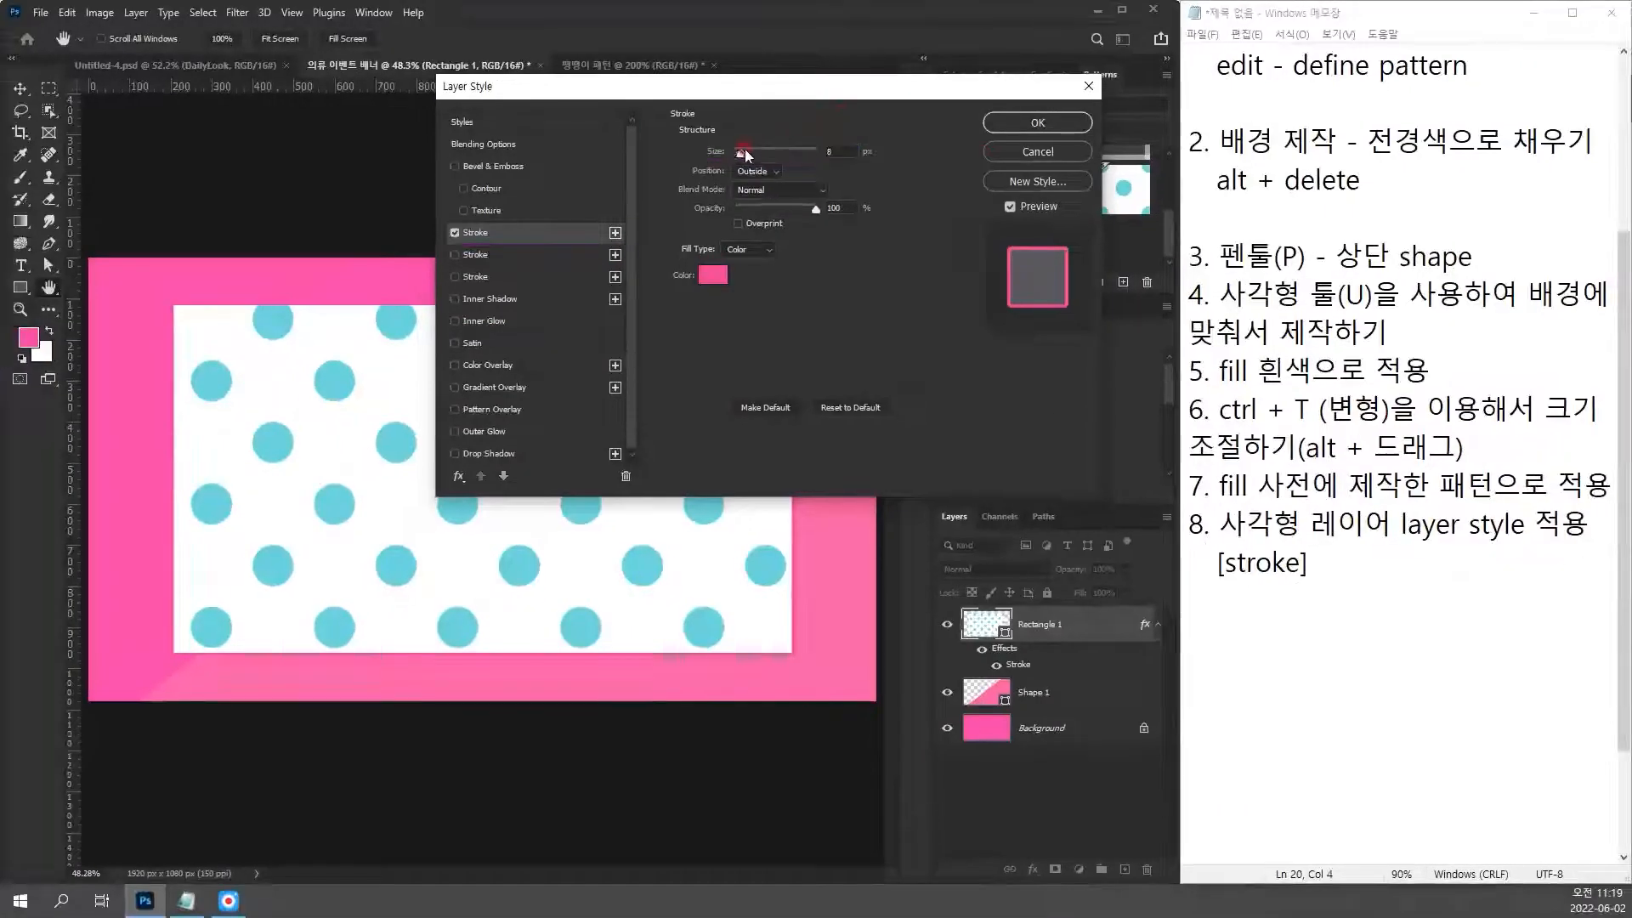
click(743, 151)
text(15)
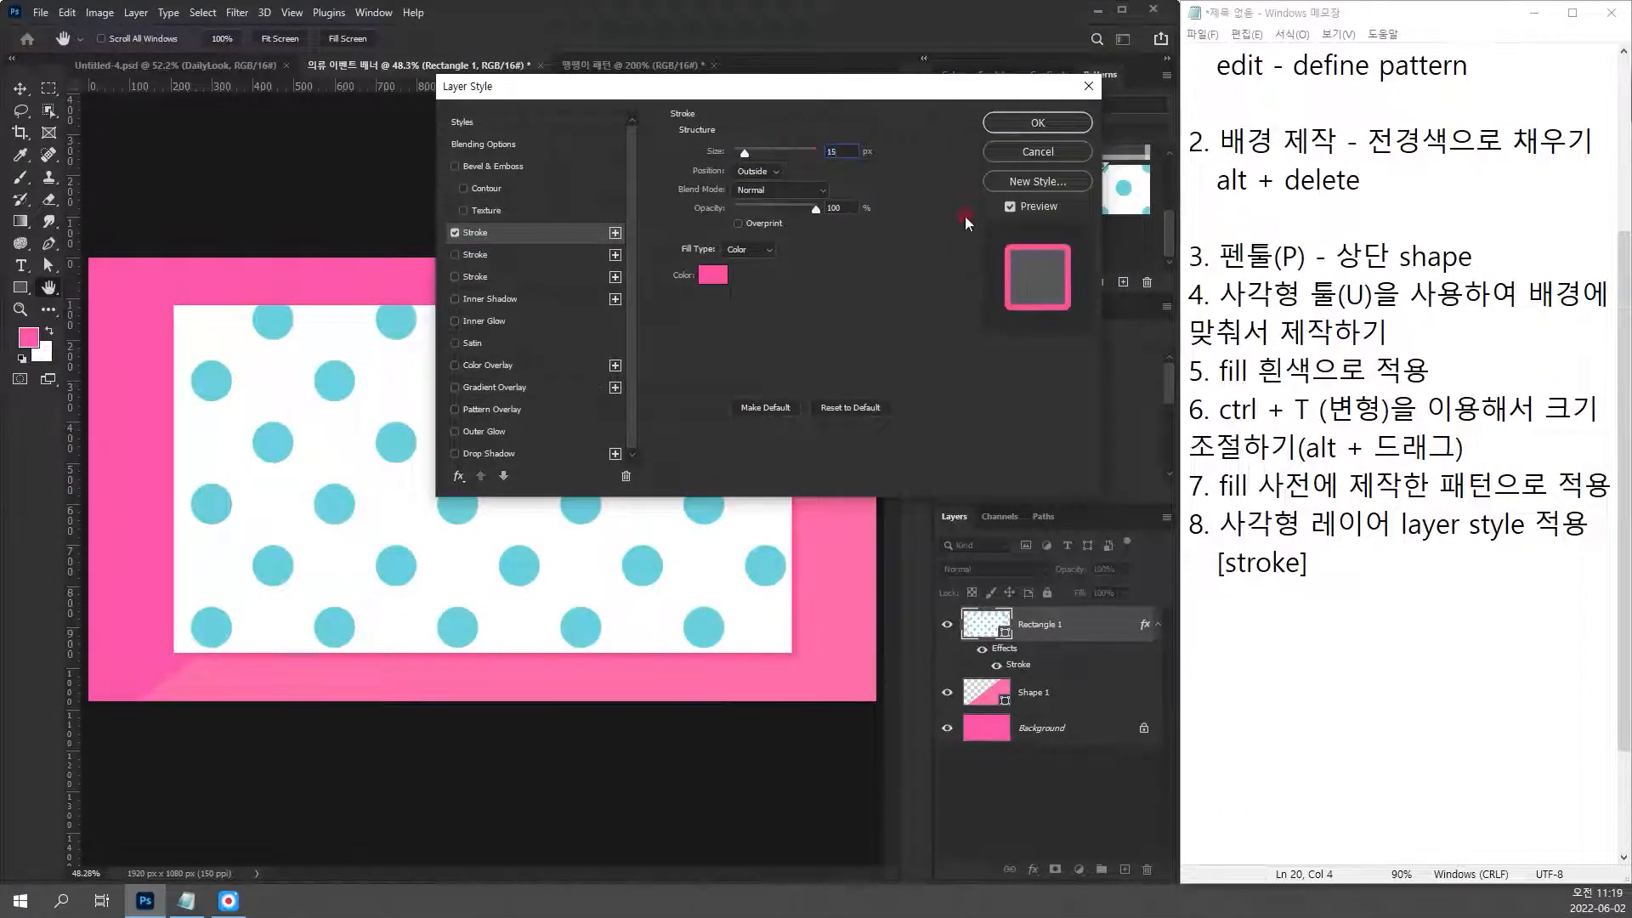
Step: Change the rectangle's stroke color to white (ffffff)
click(869, 283)
click(712, 275)
click(726, 340)
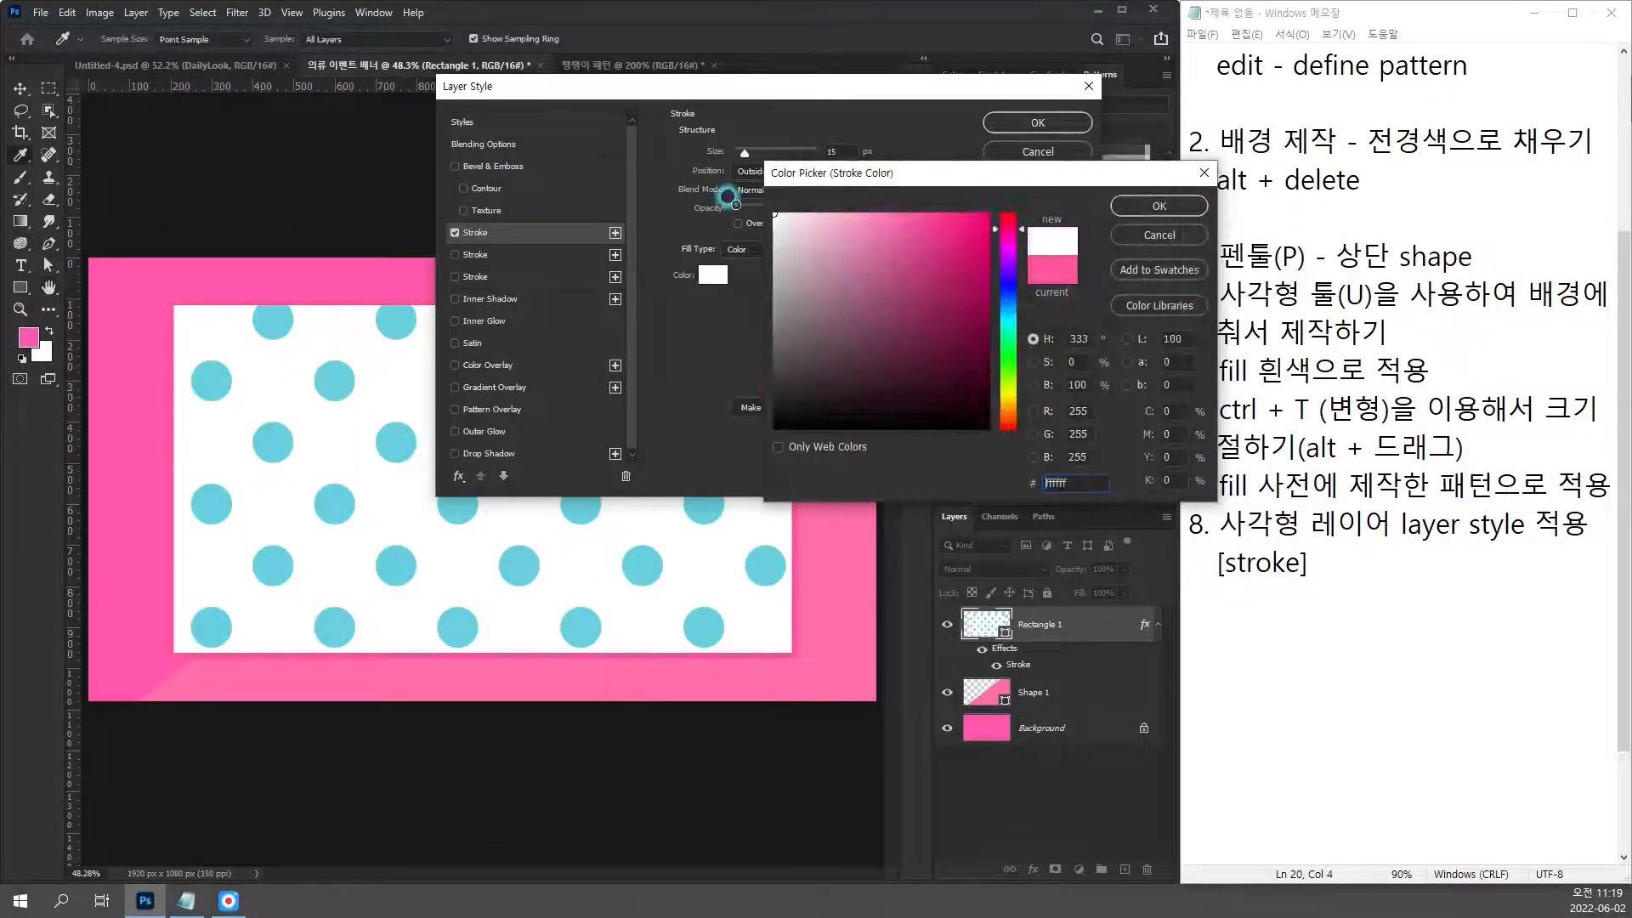
click(1148, 207)
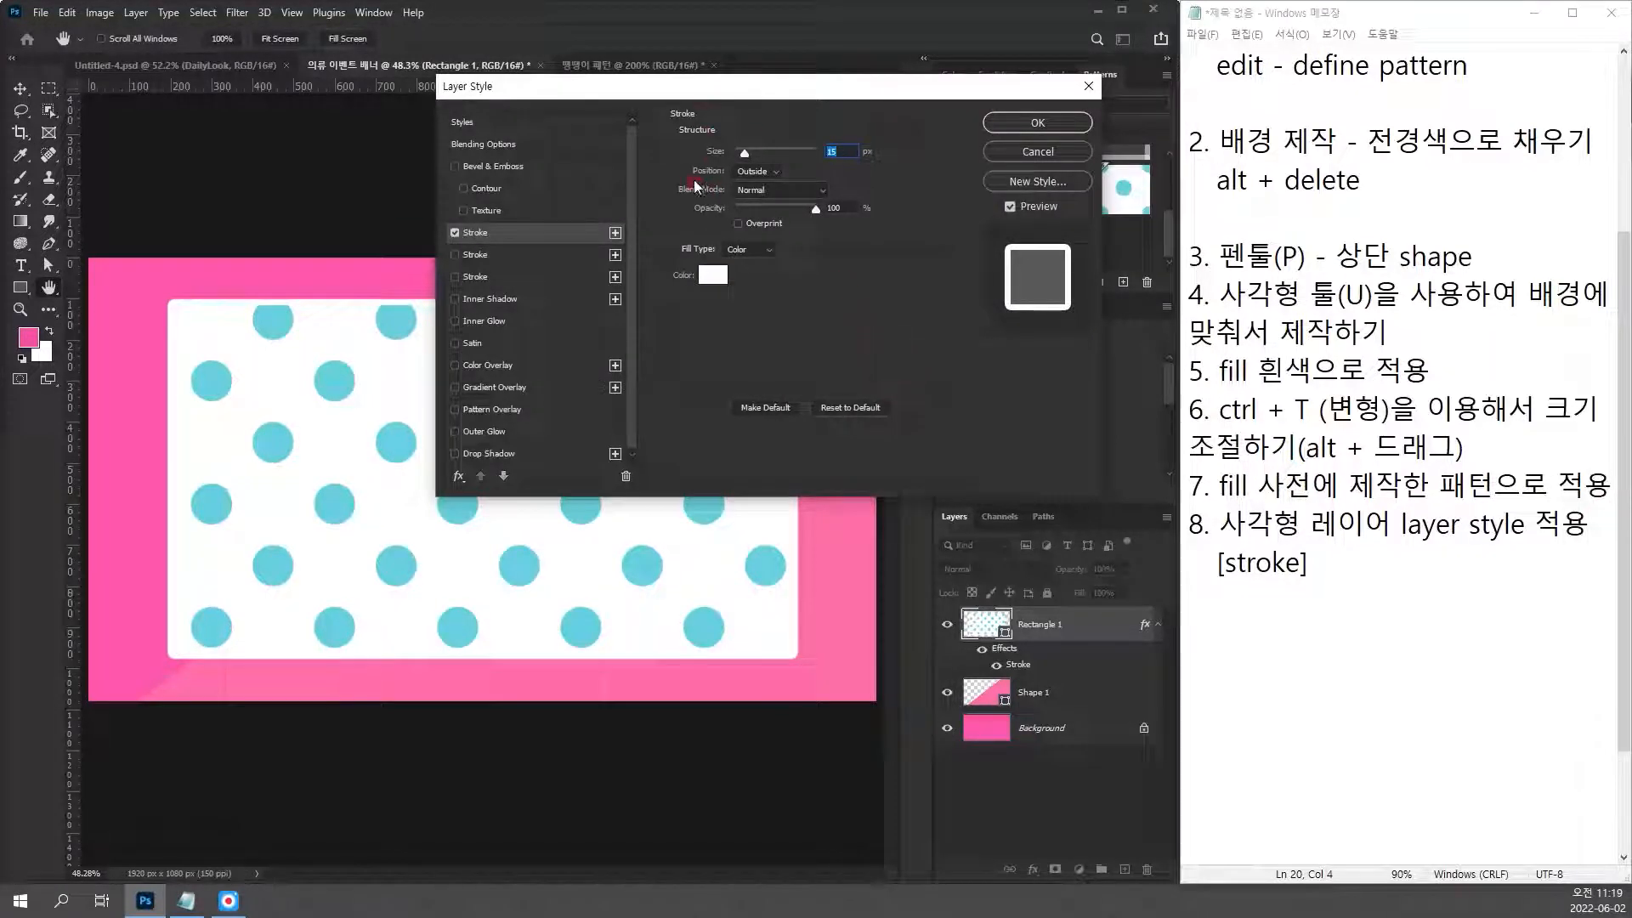
Step: Set the white stroke's position to Inside and its size to 30 px
click(764, 173)
click(747, 197)
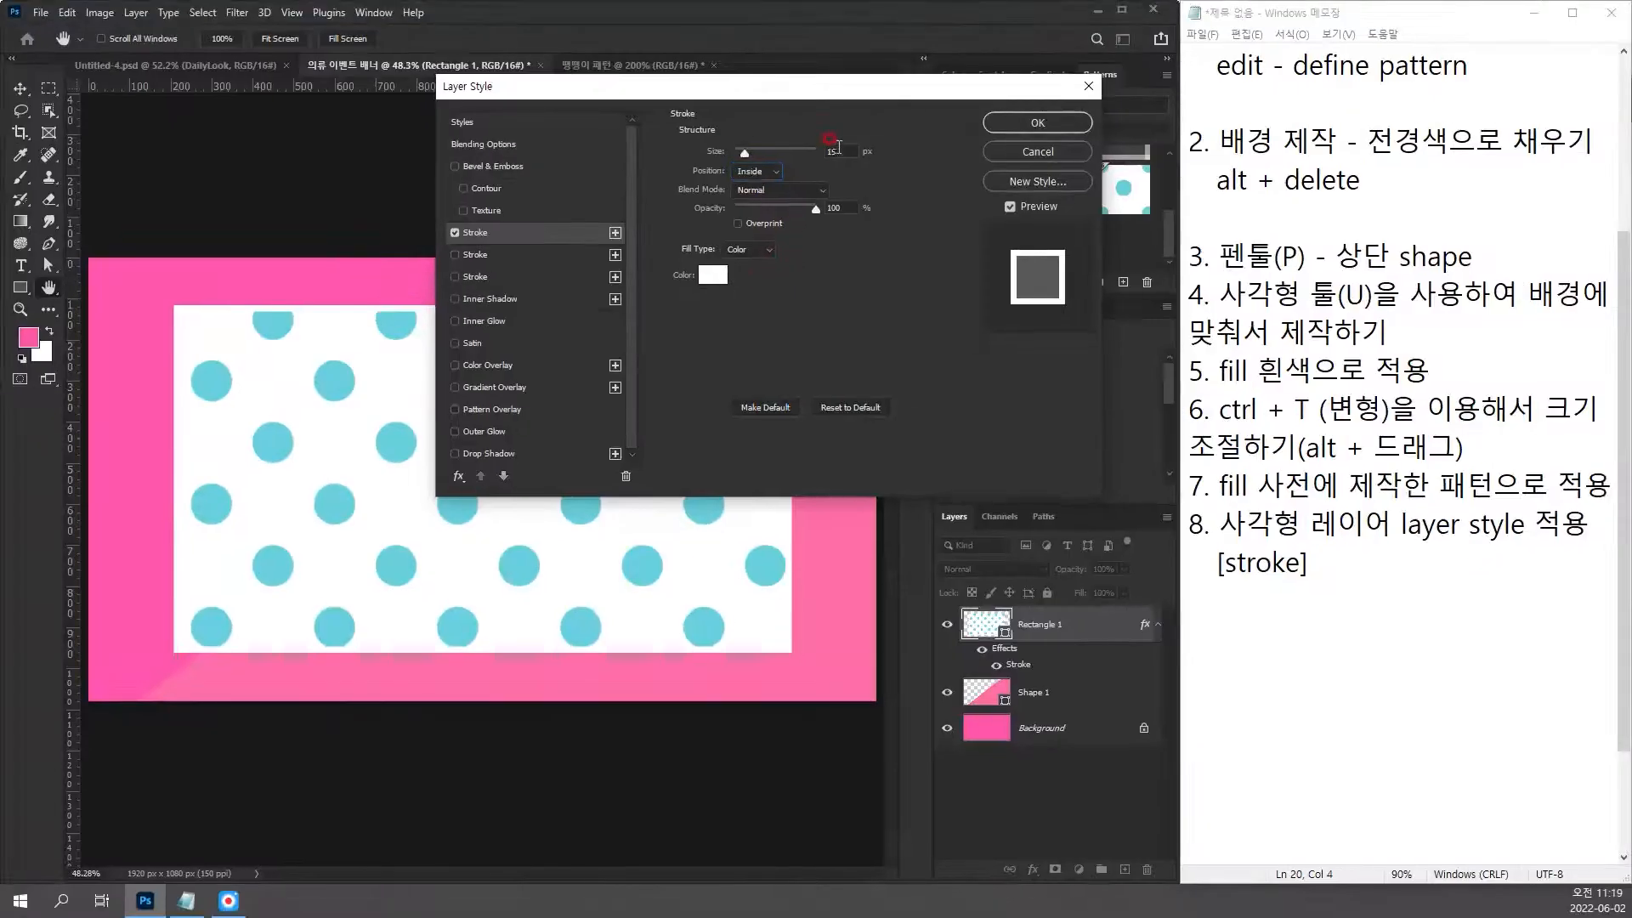
click(782, 169)
text(30)
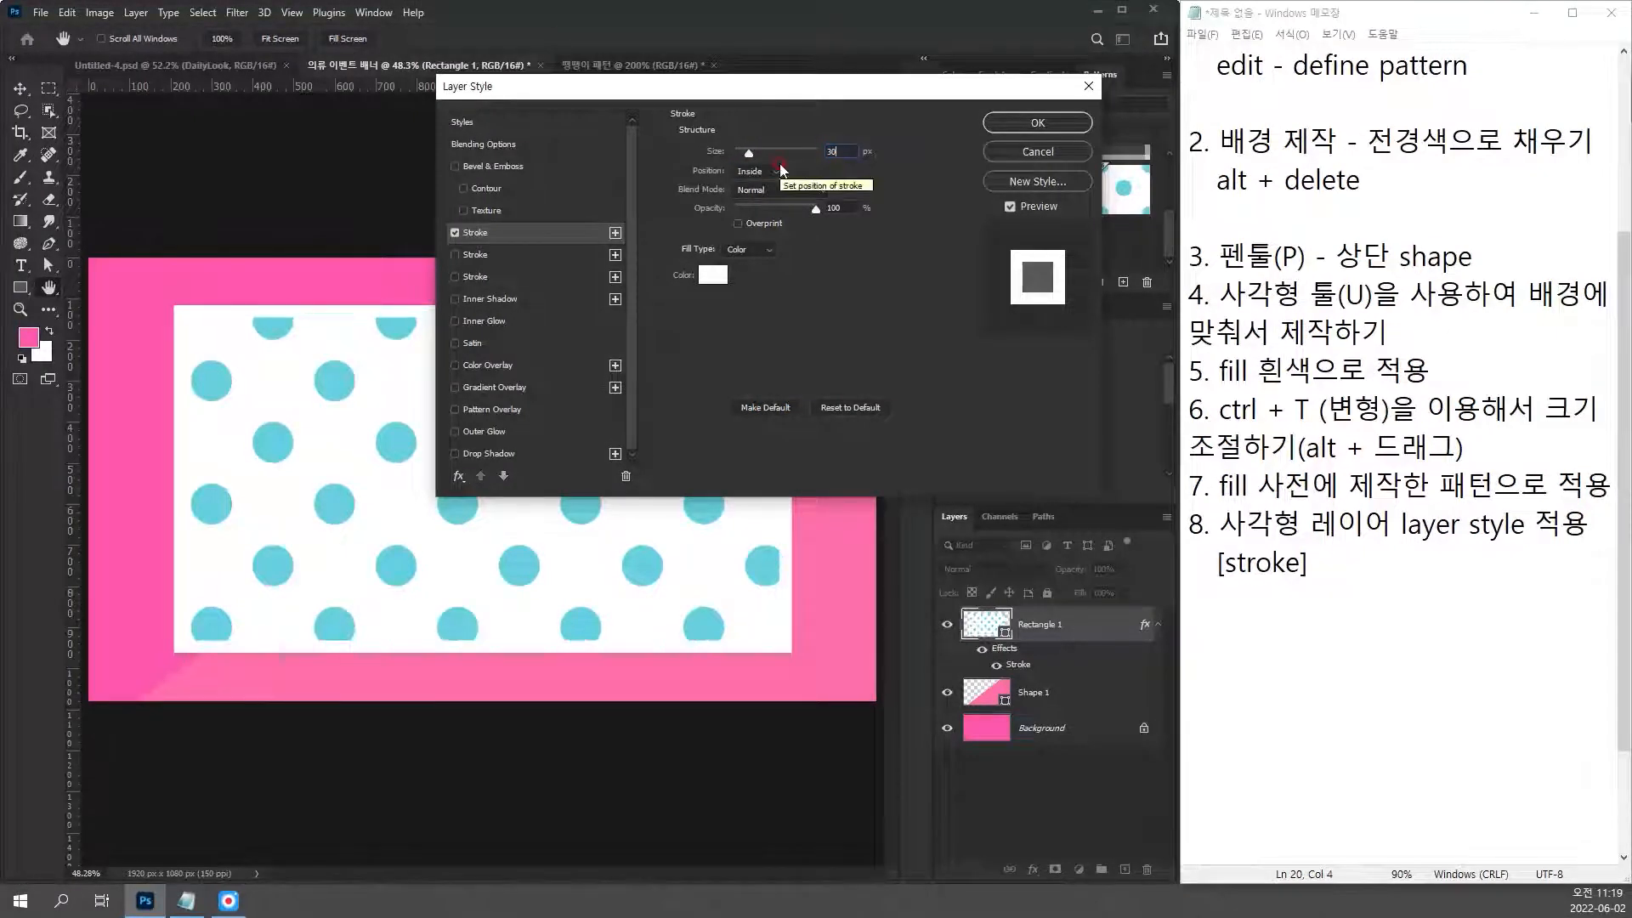
click(911, 292)
Step: In Notepad, list "size : 30" and "position : inside" on separate lines under the [stroke] subheading
click(1289, 581)
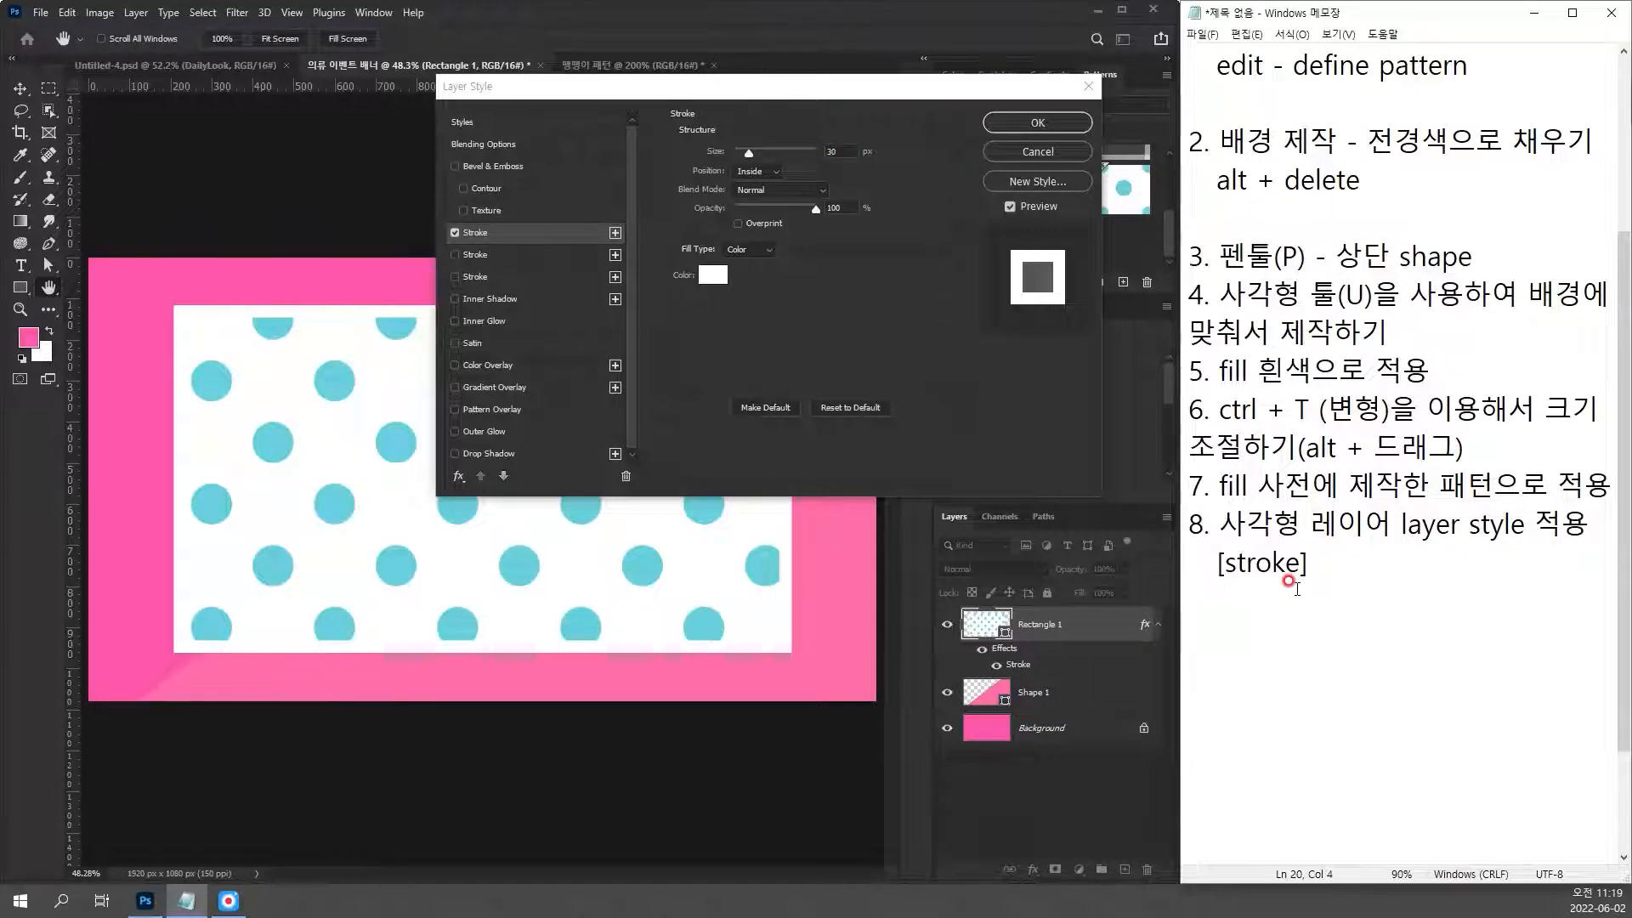
text(size : 30)
key(Return)
text(po)
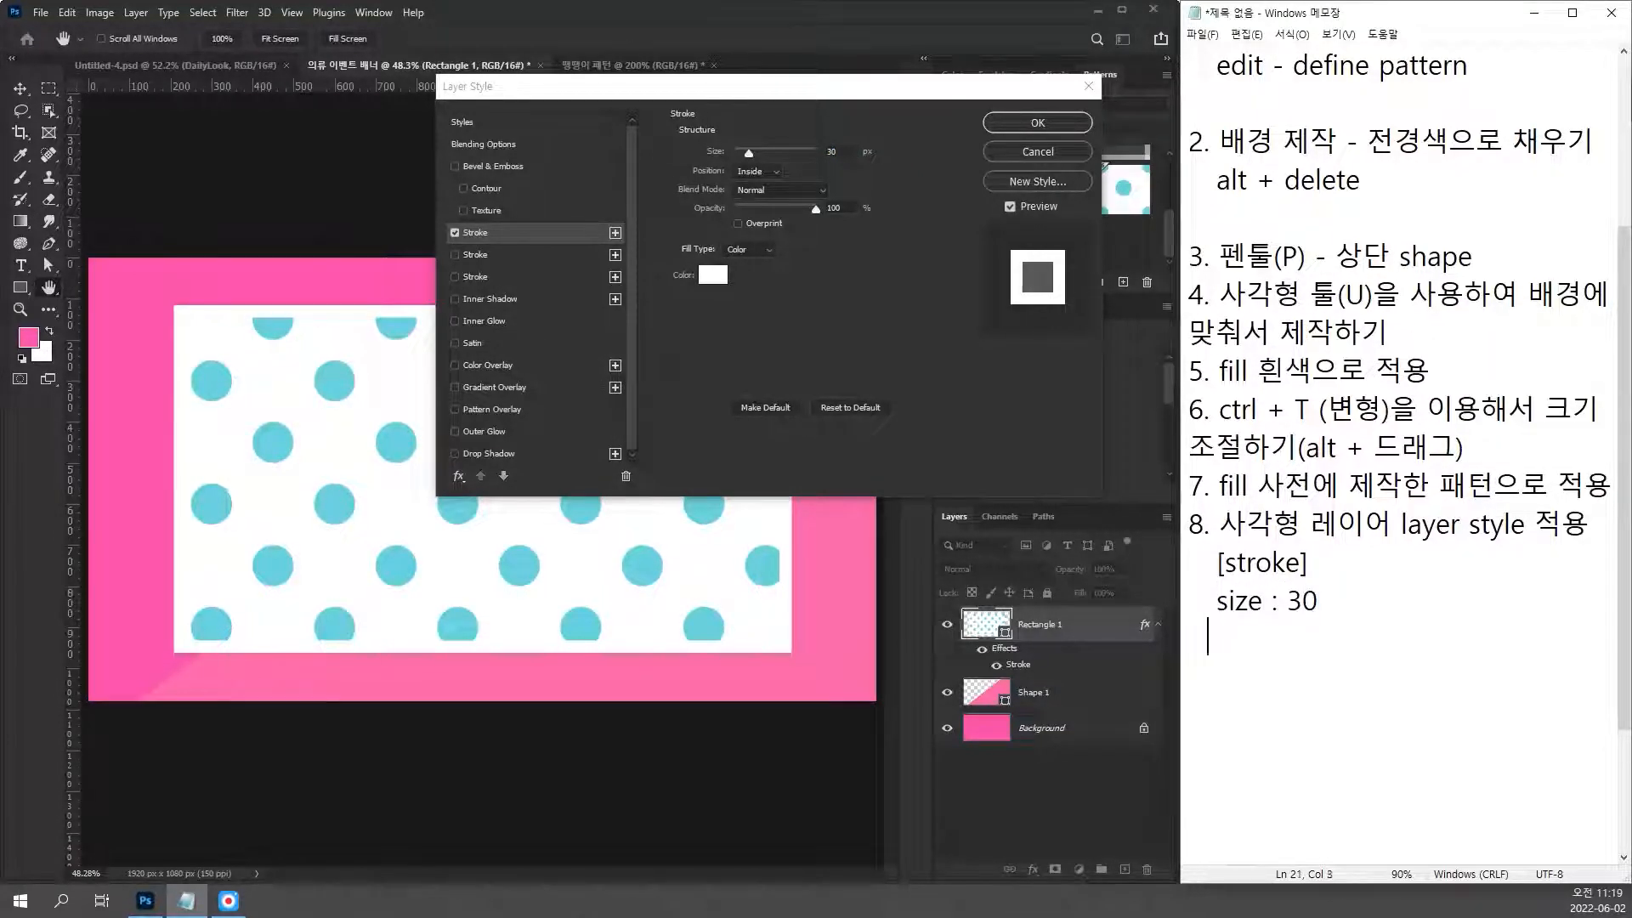
key(BackSpace)
key(BackSpace)
key(BackSpace)
text(position : in)
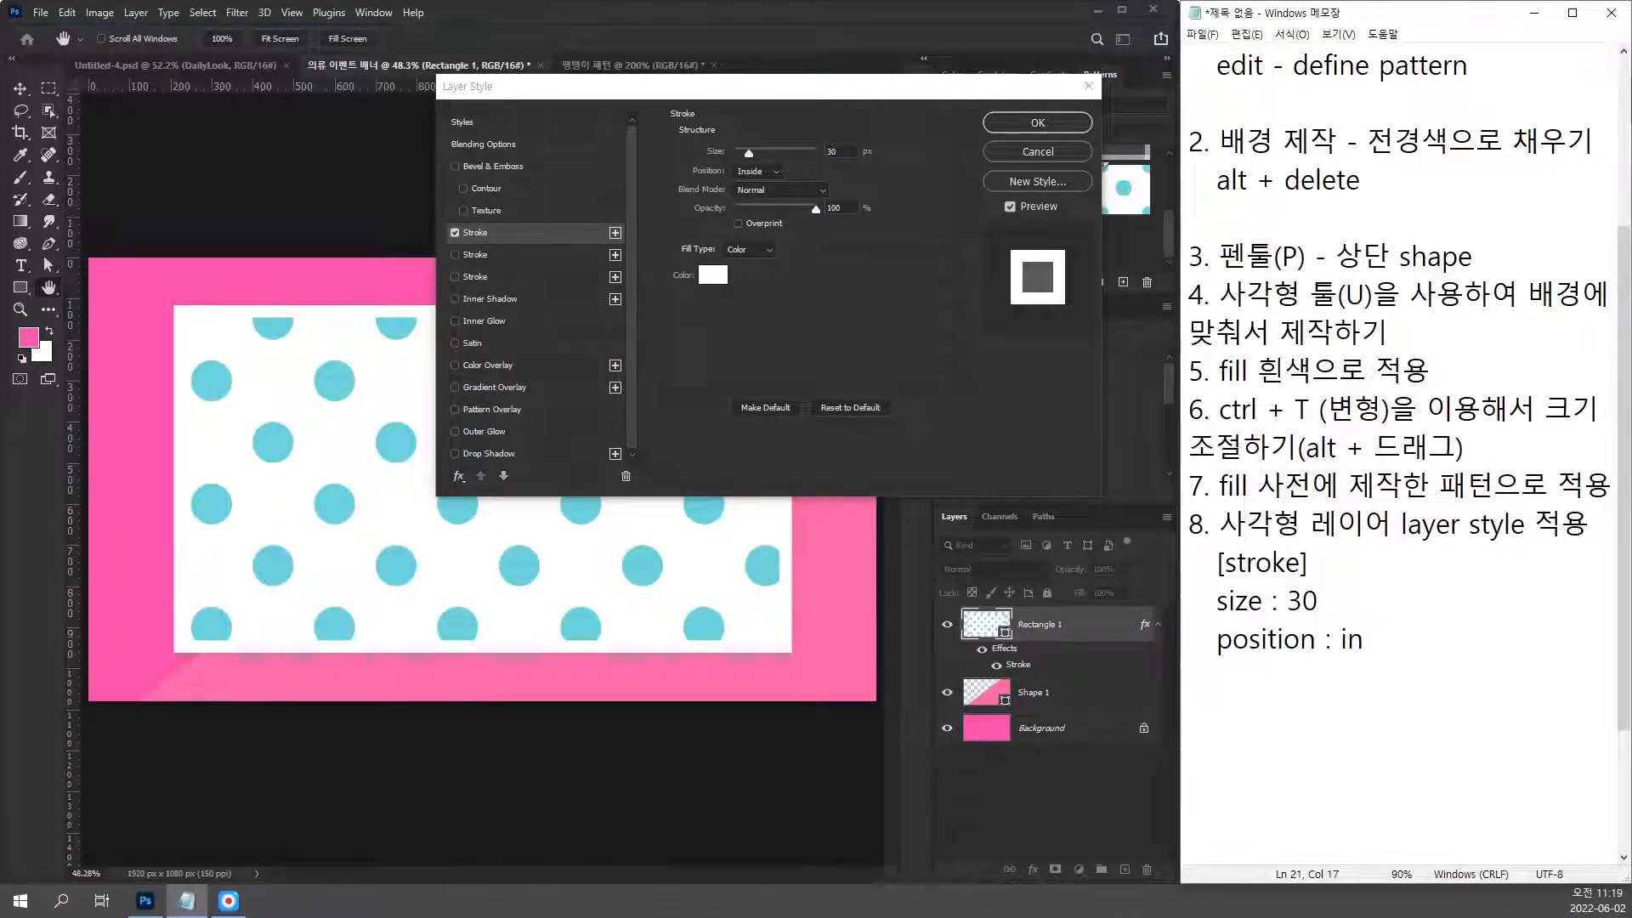
text(side)
key(Return)
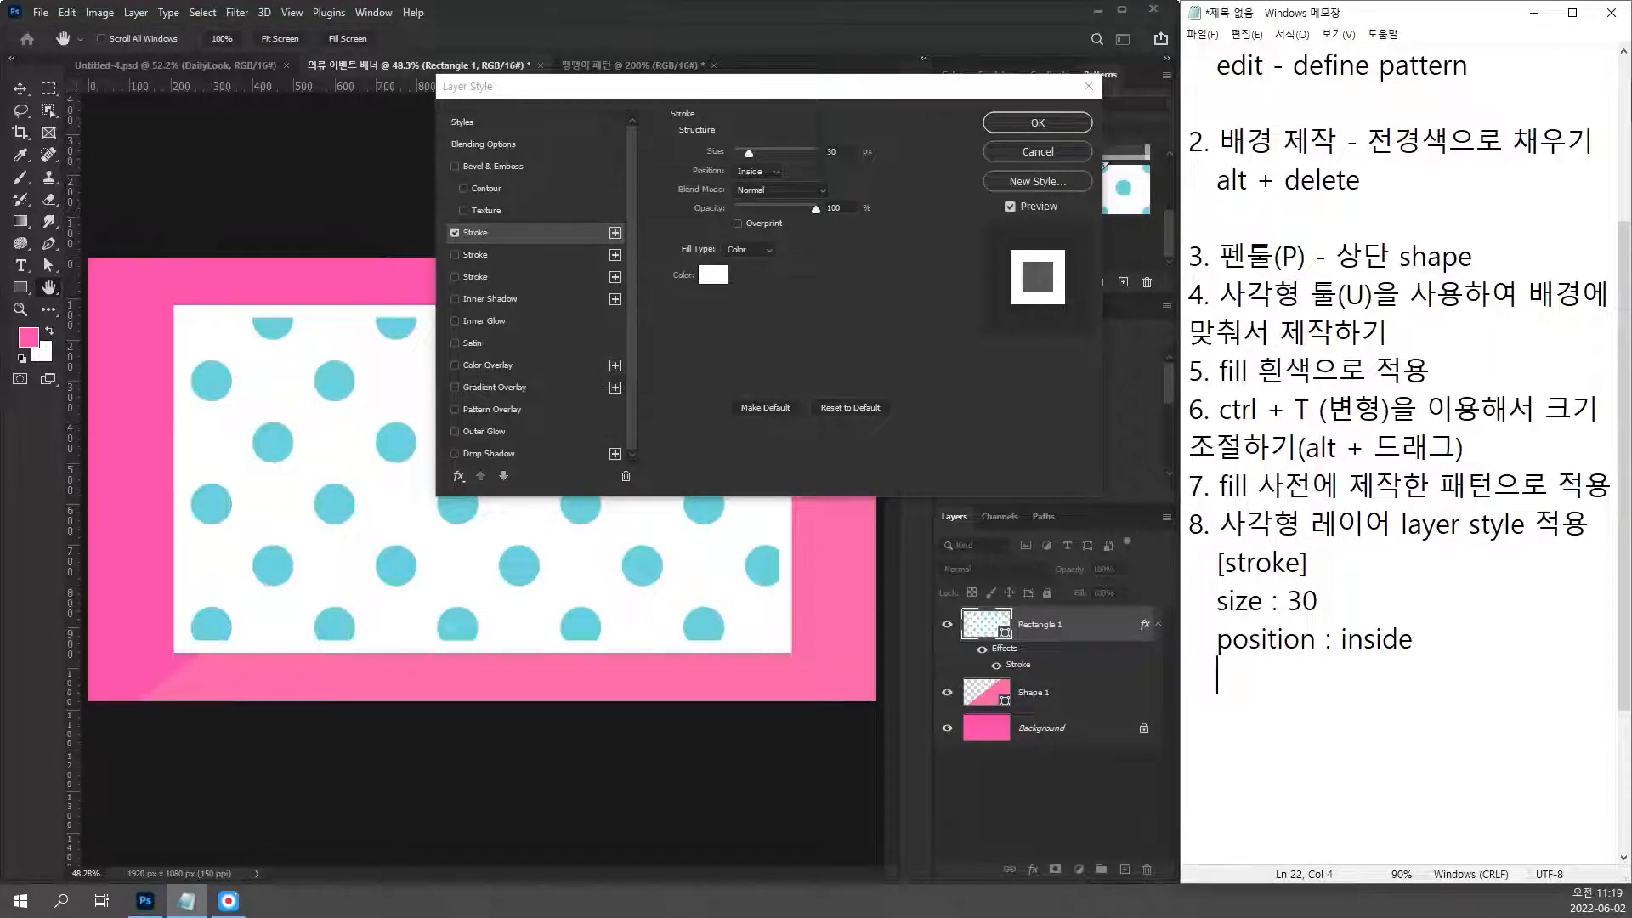
Step: Add the line "color : ffffff" to the stroke settings in the notes
text(color : )
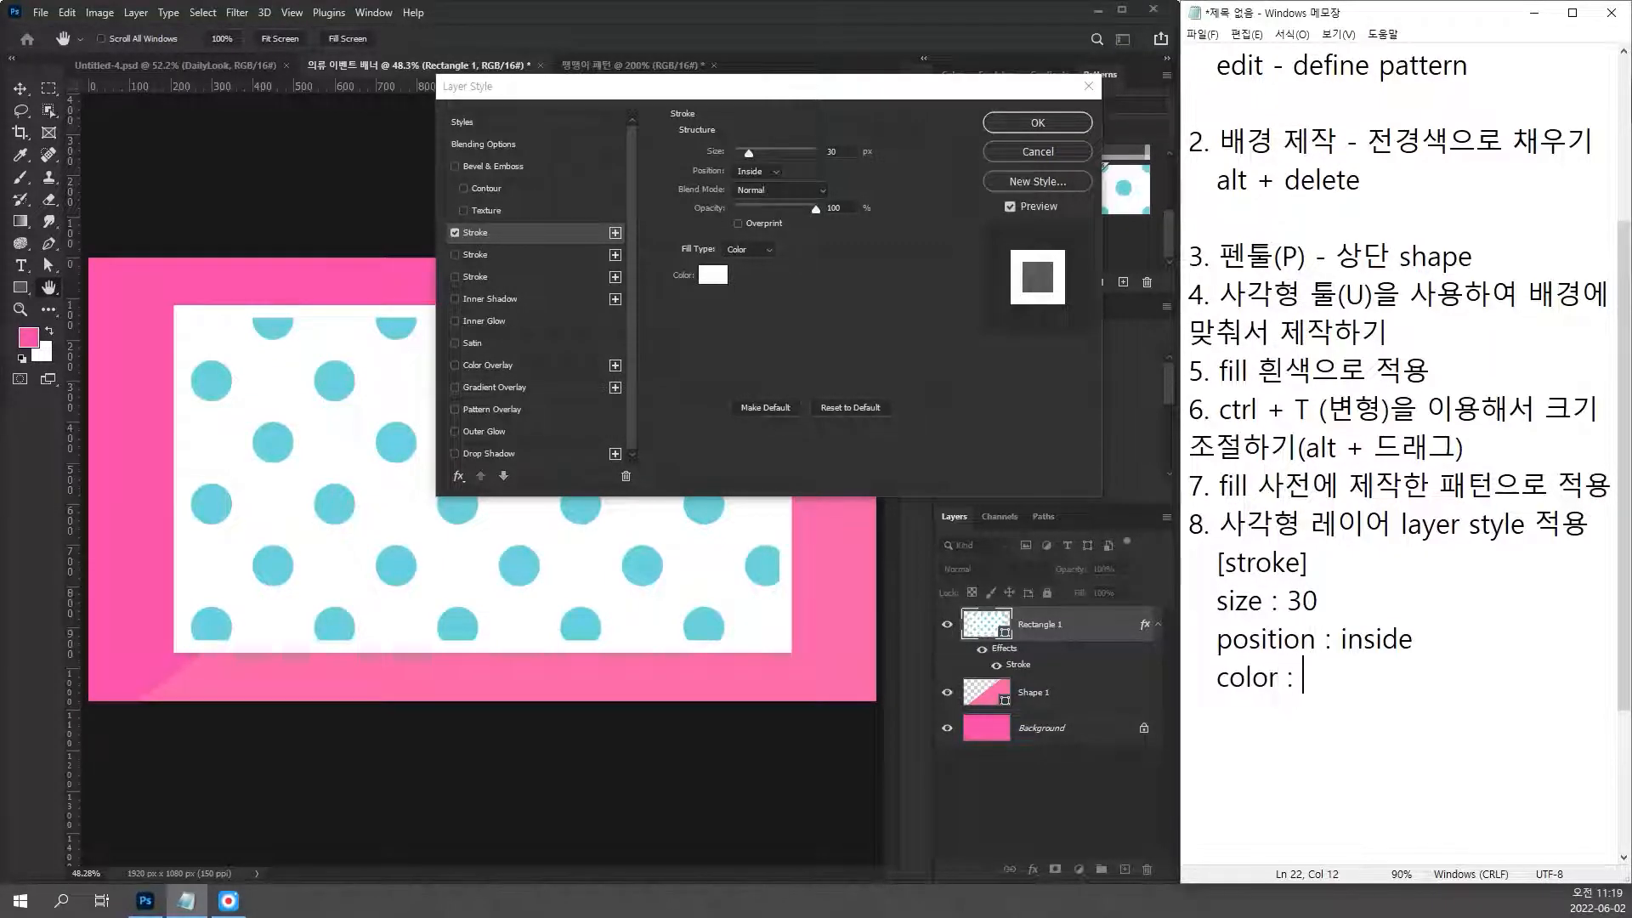
text(ffffff)
key(Return)
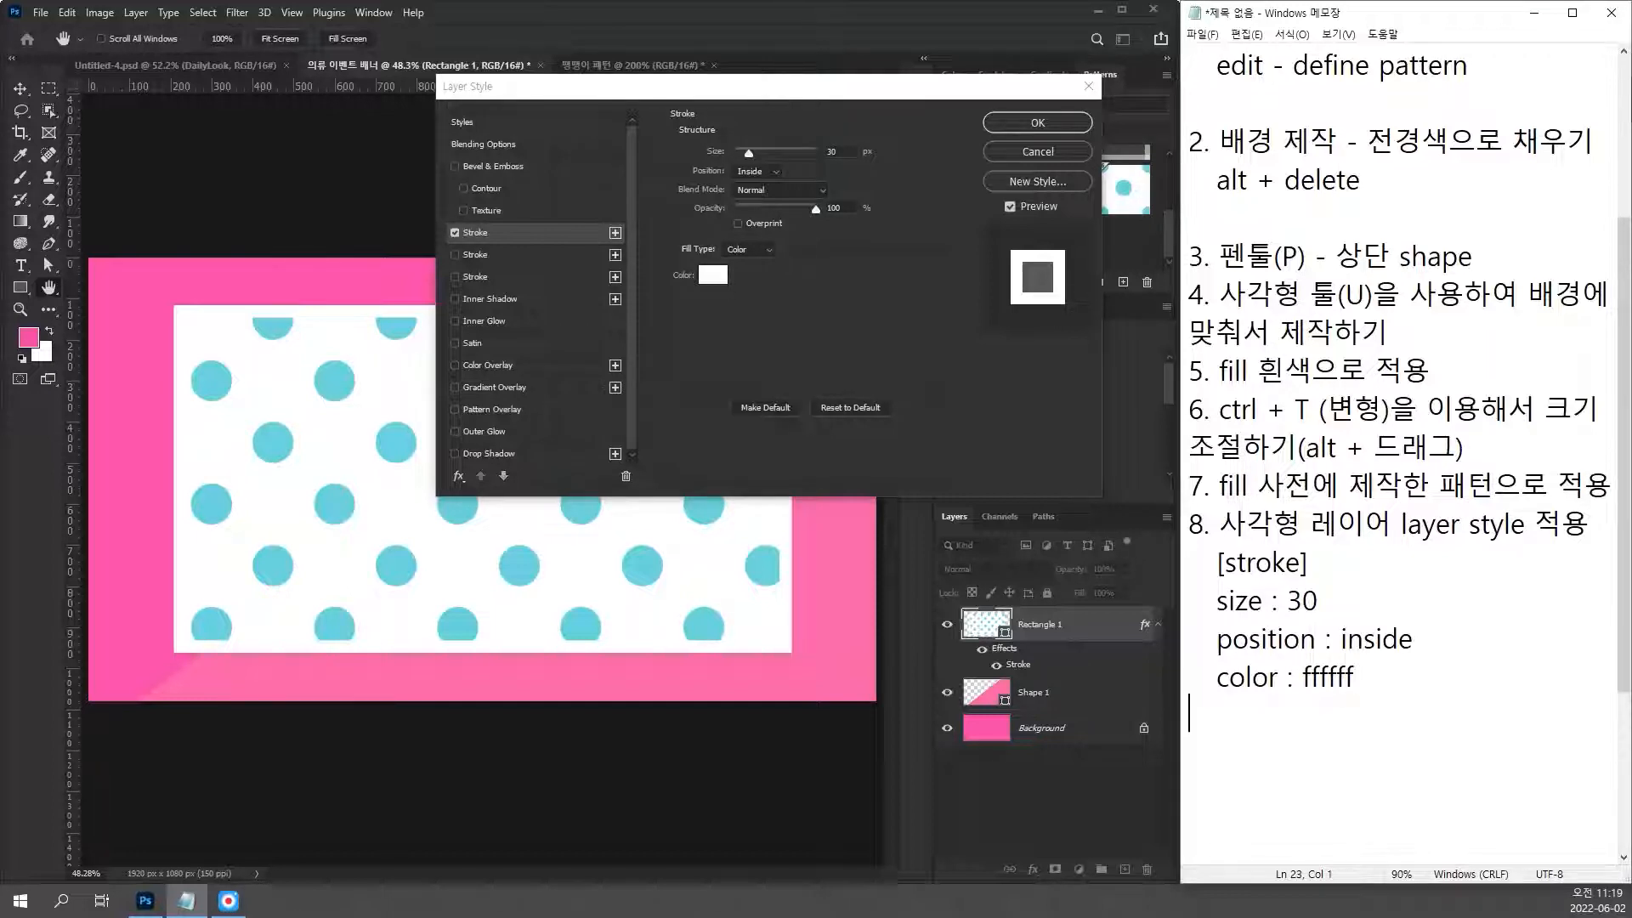
Step: Add a second "[stroke]" subheading below the color line, reusing the text of the first one
text([)
scroll(1313, 556, down, 3)
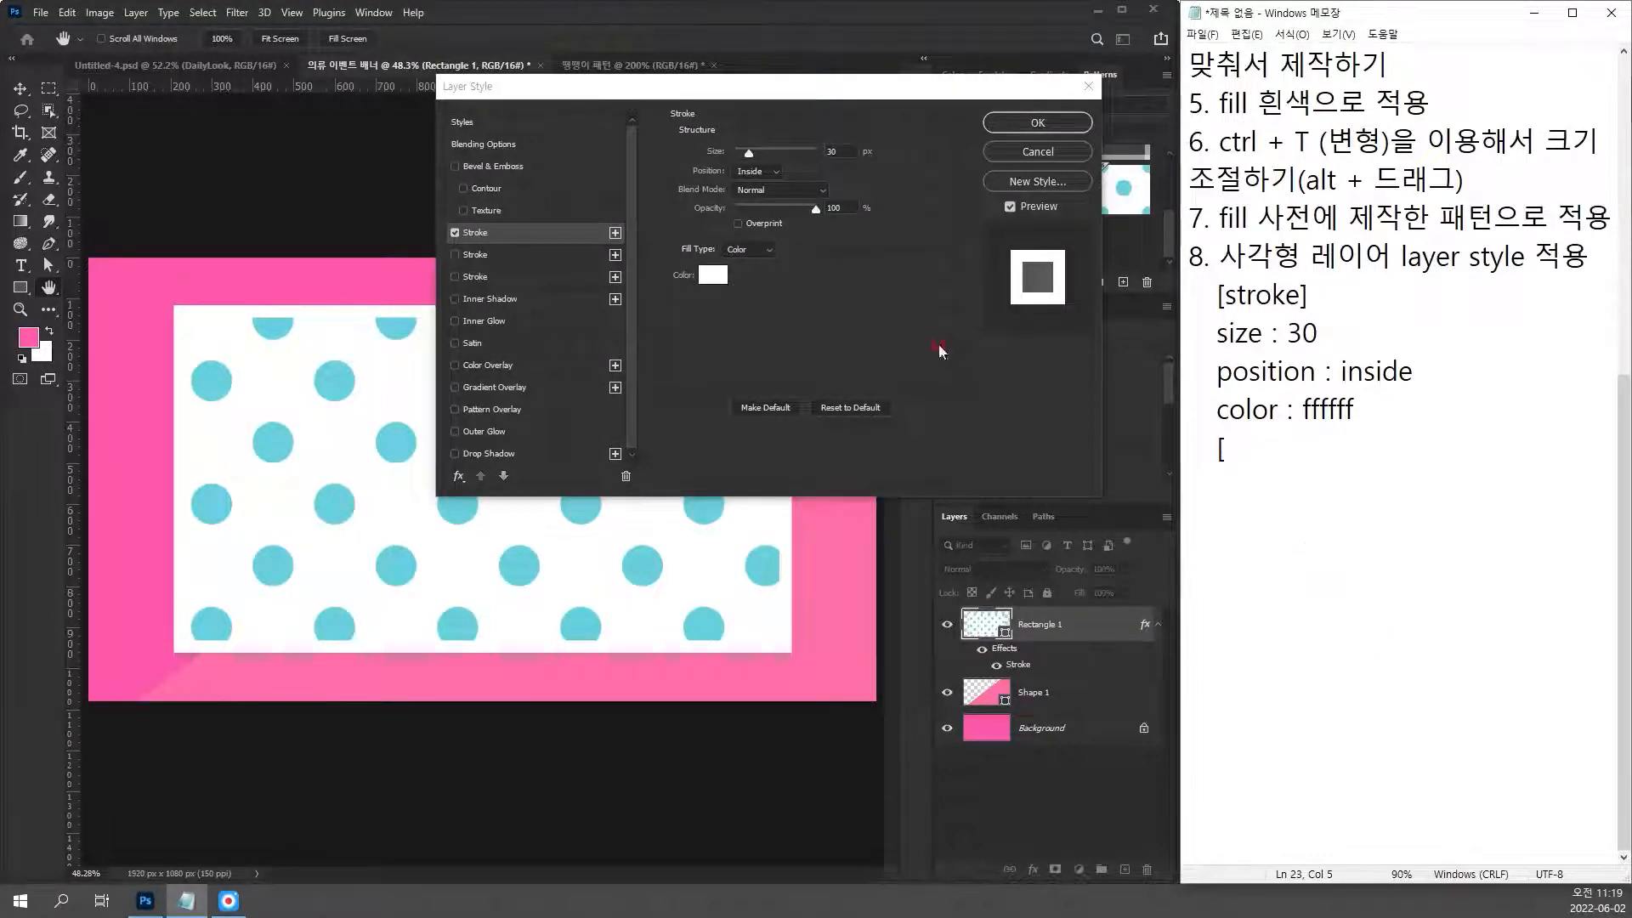
drag(1229, 294, 1309, 293)
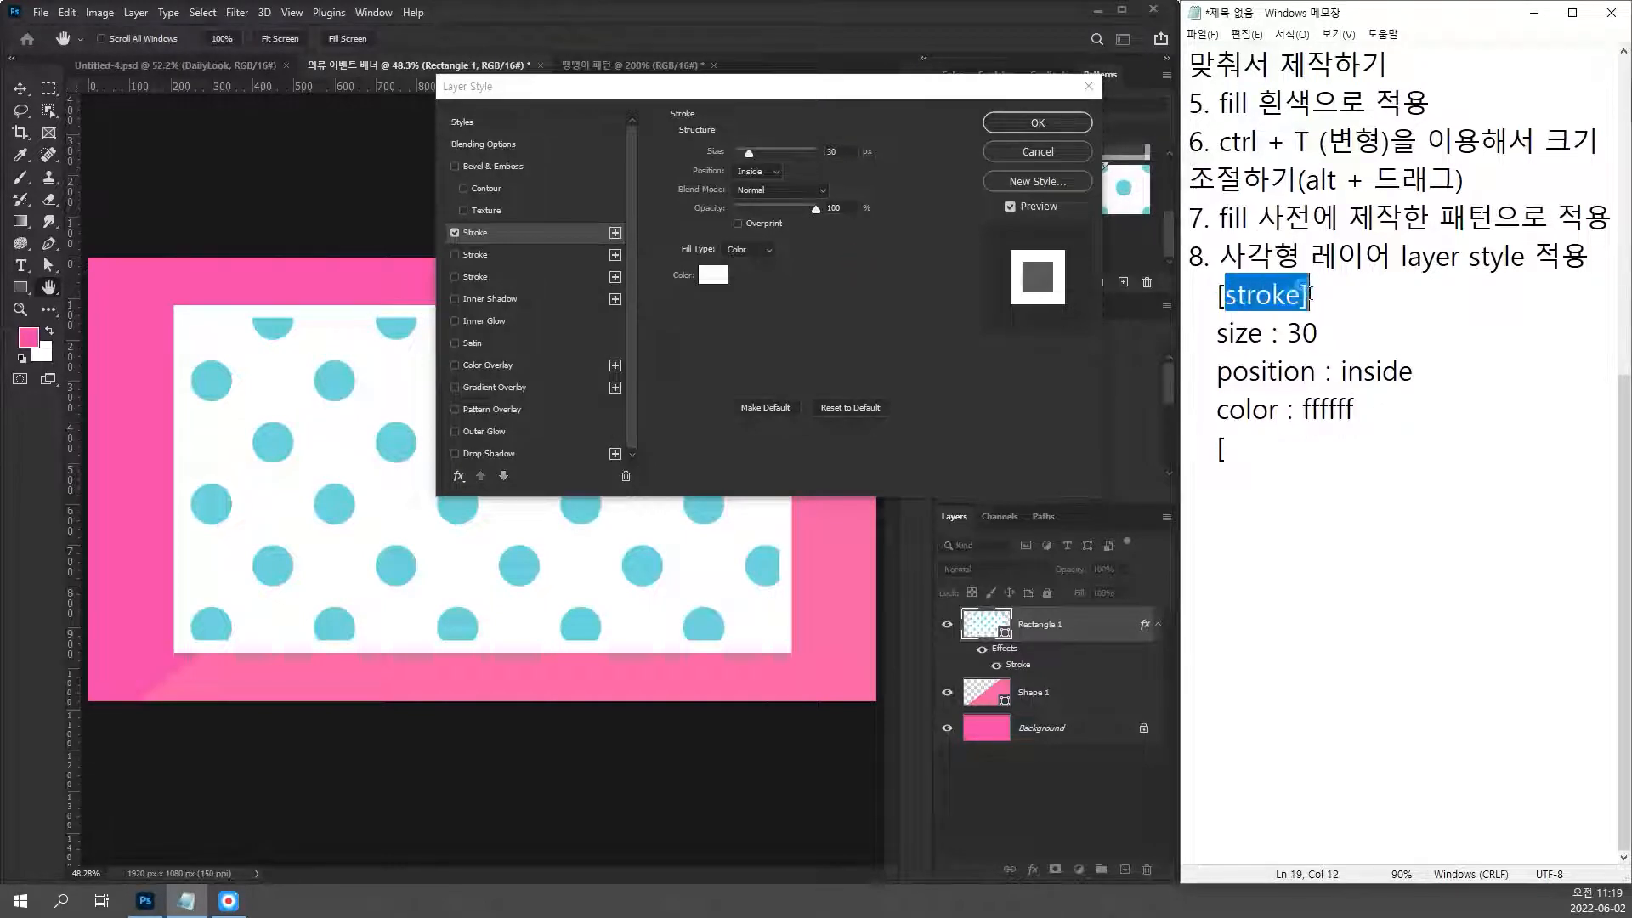
key(ctrl+c)
click(1248, 437)
key(ctrl+v)
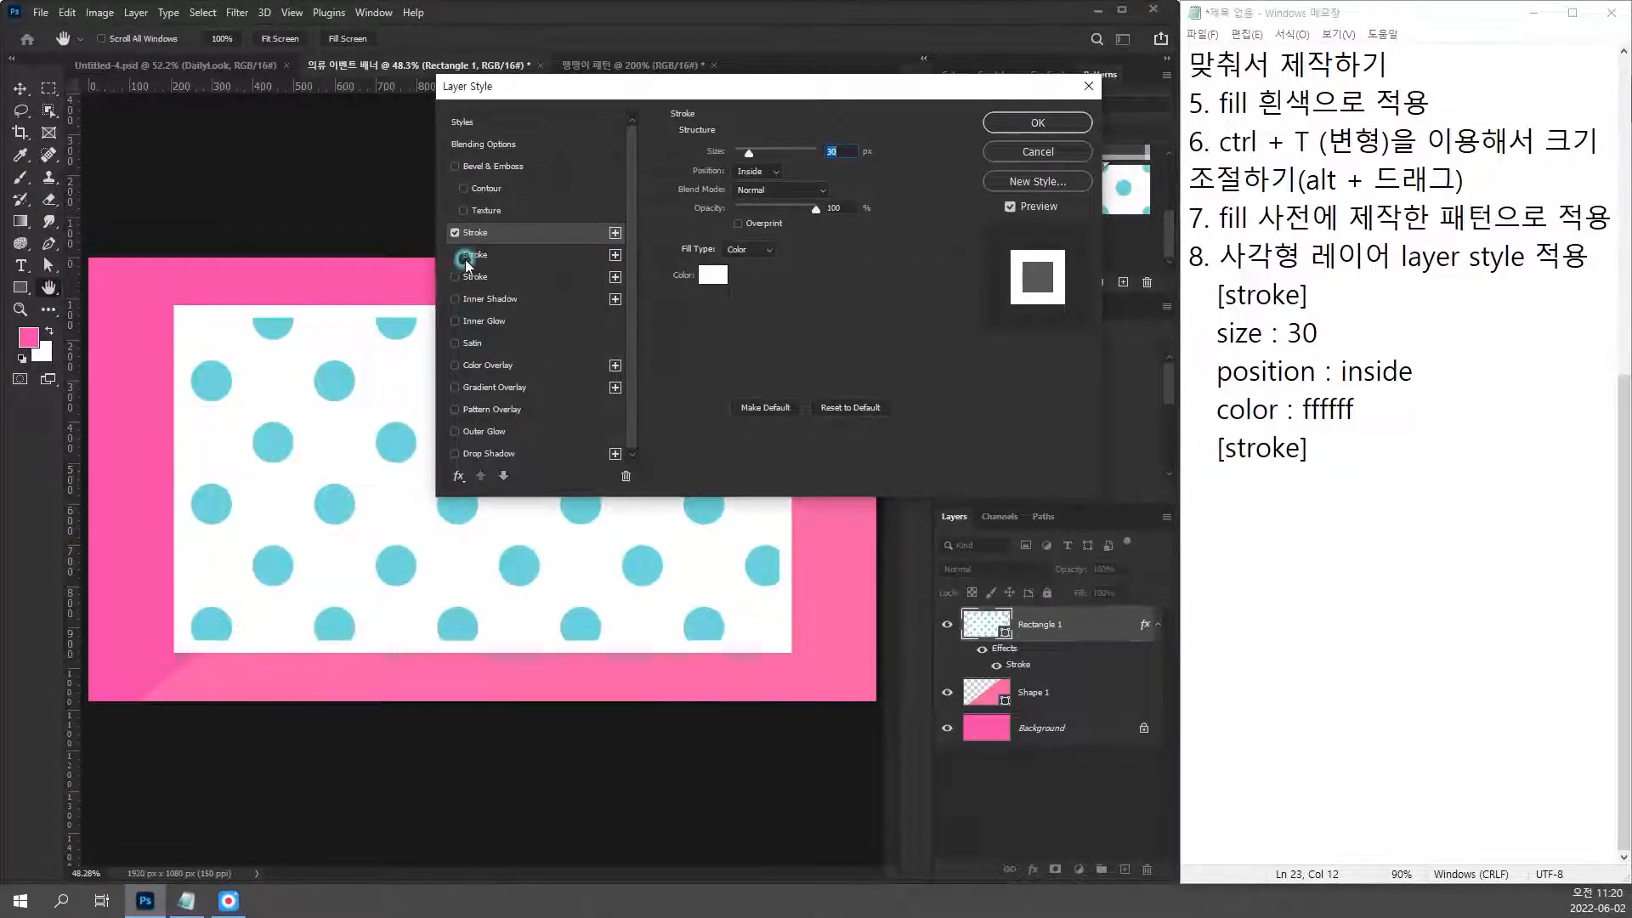
Step: Enable a second stroke on the rectangle and set its color to black
click(456, 255)
click(512, 255)
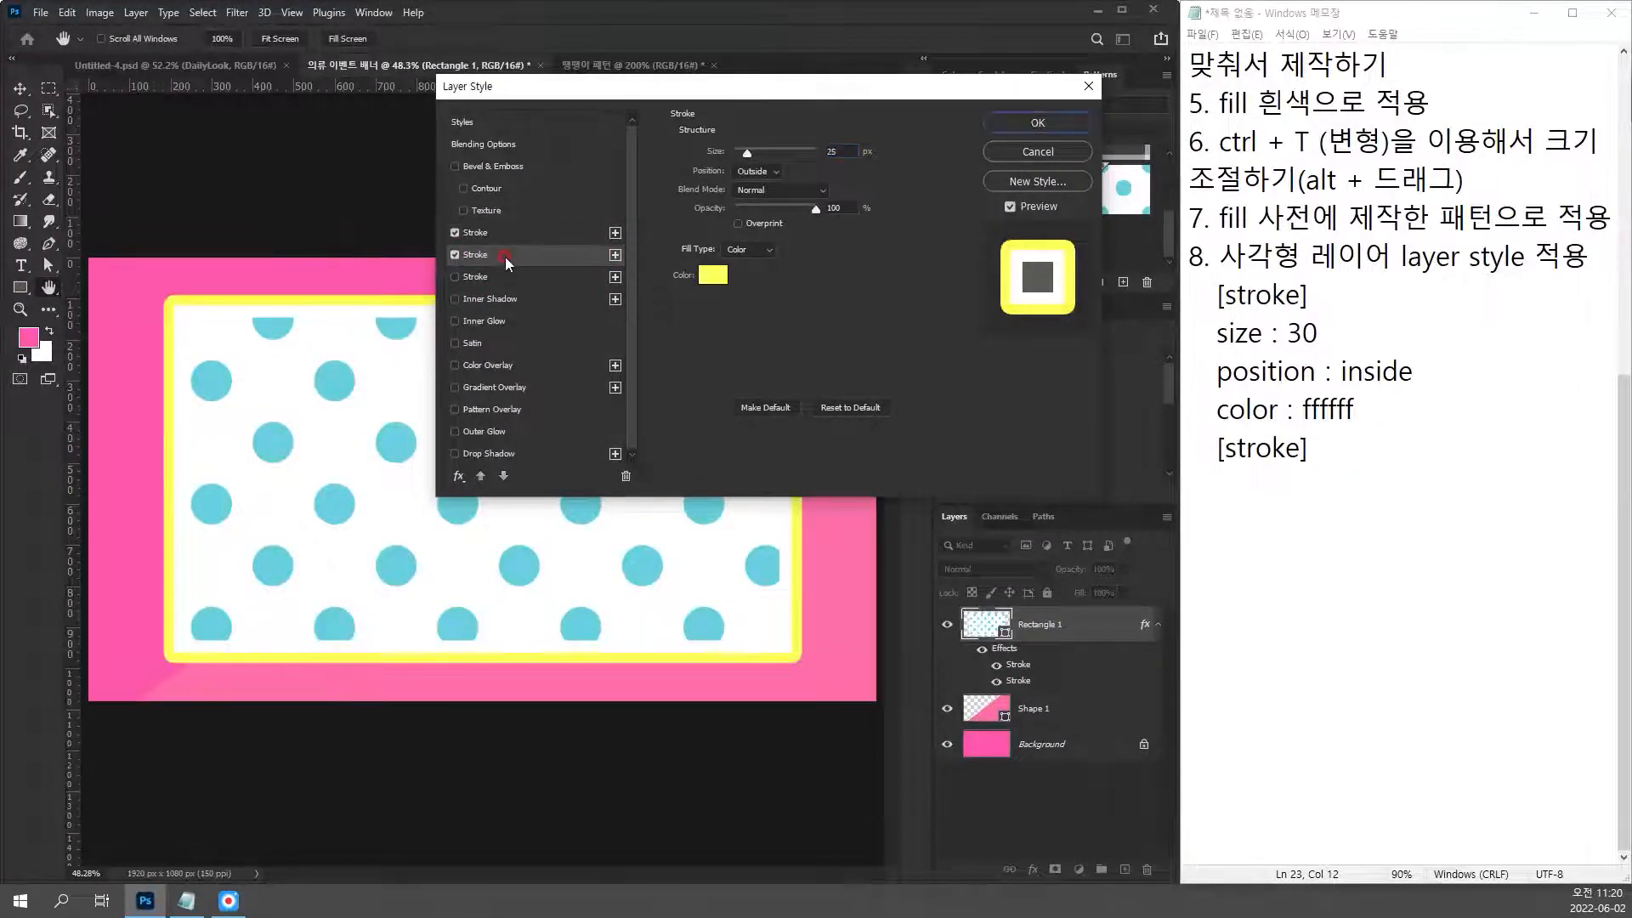
click(712, 275)
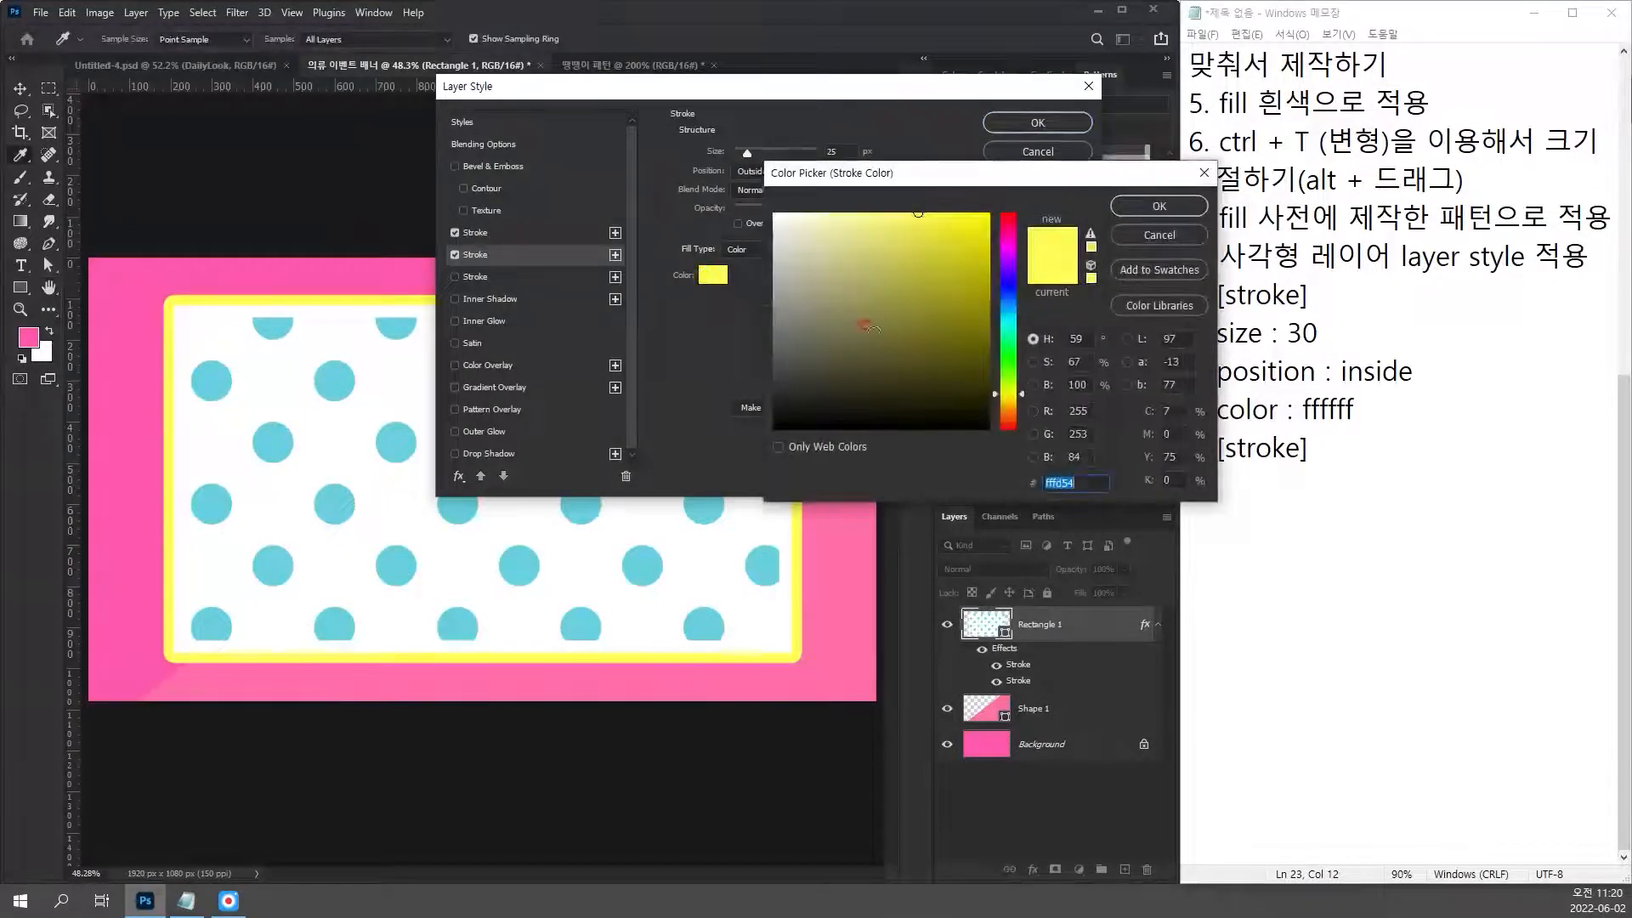
drag(815, 391, 752, 437)
click(1127, 205)
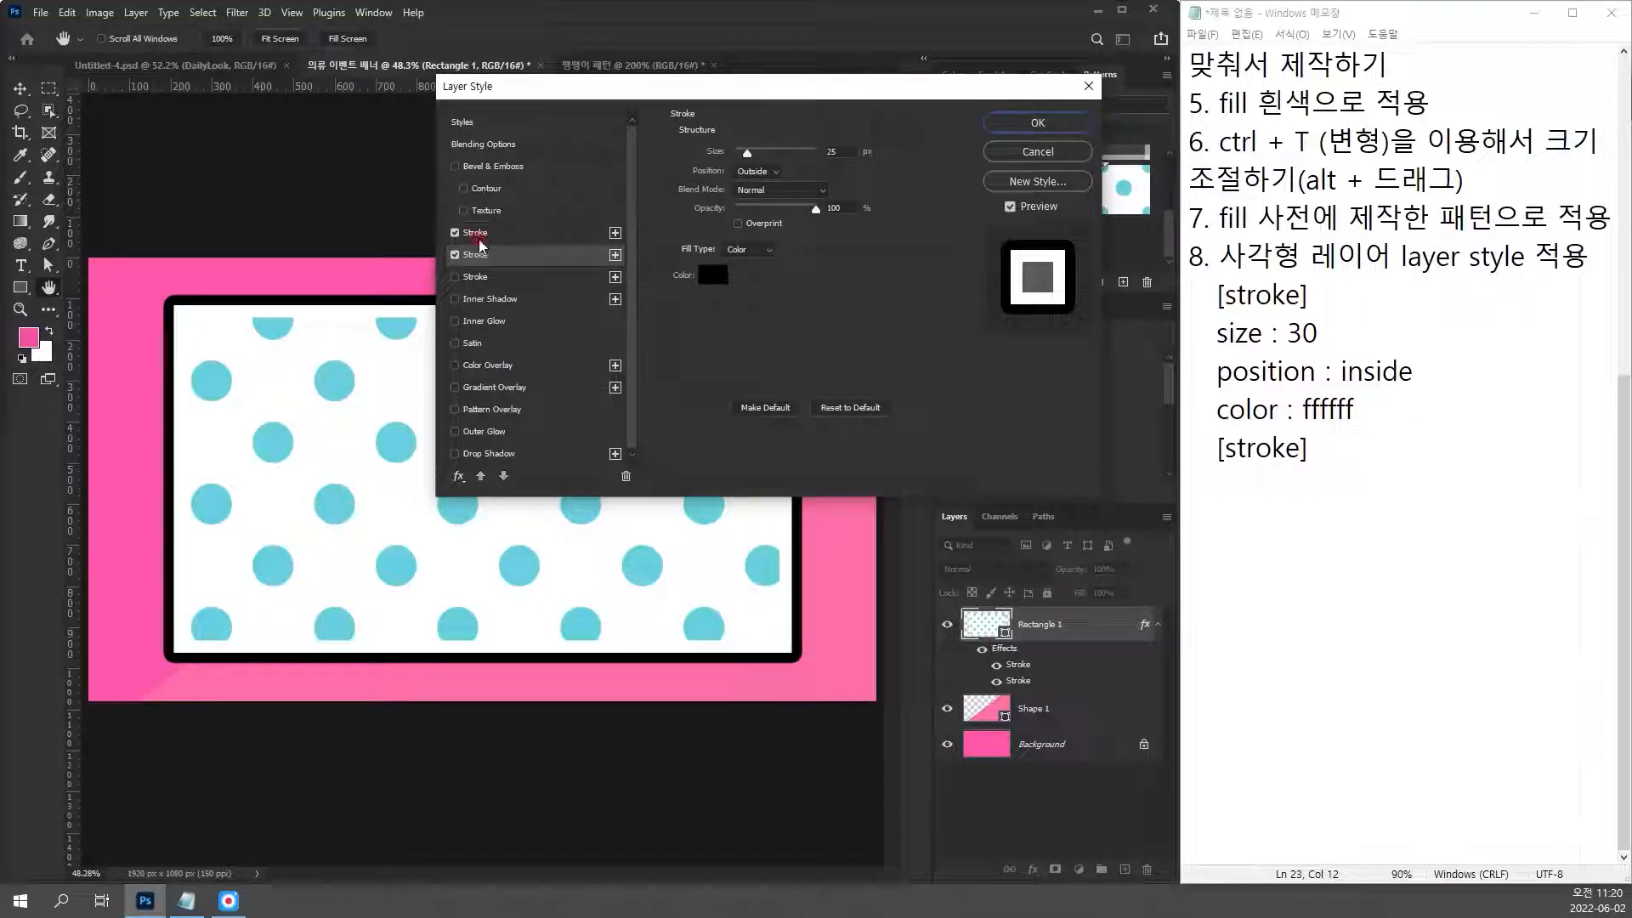
Step: Compare the settings of the white inside stroke with those of the black outside stroke
click(488, 234)
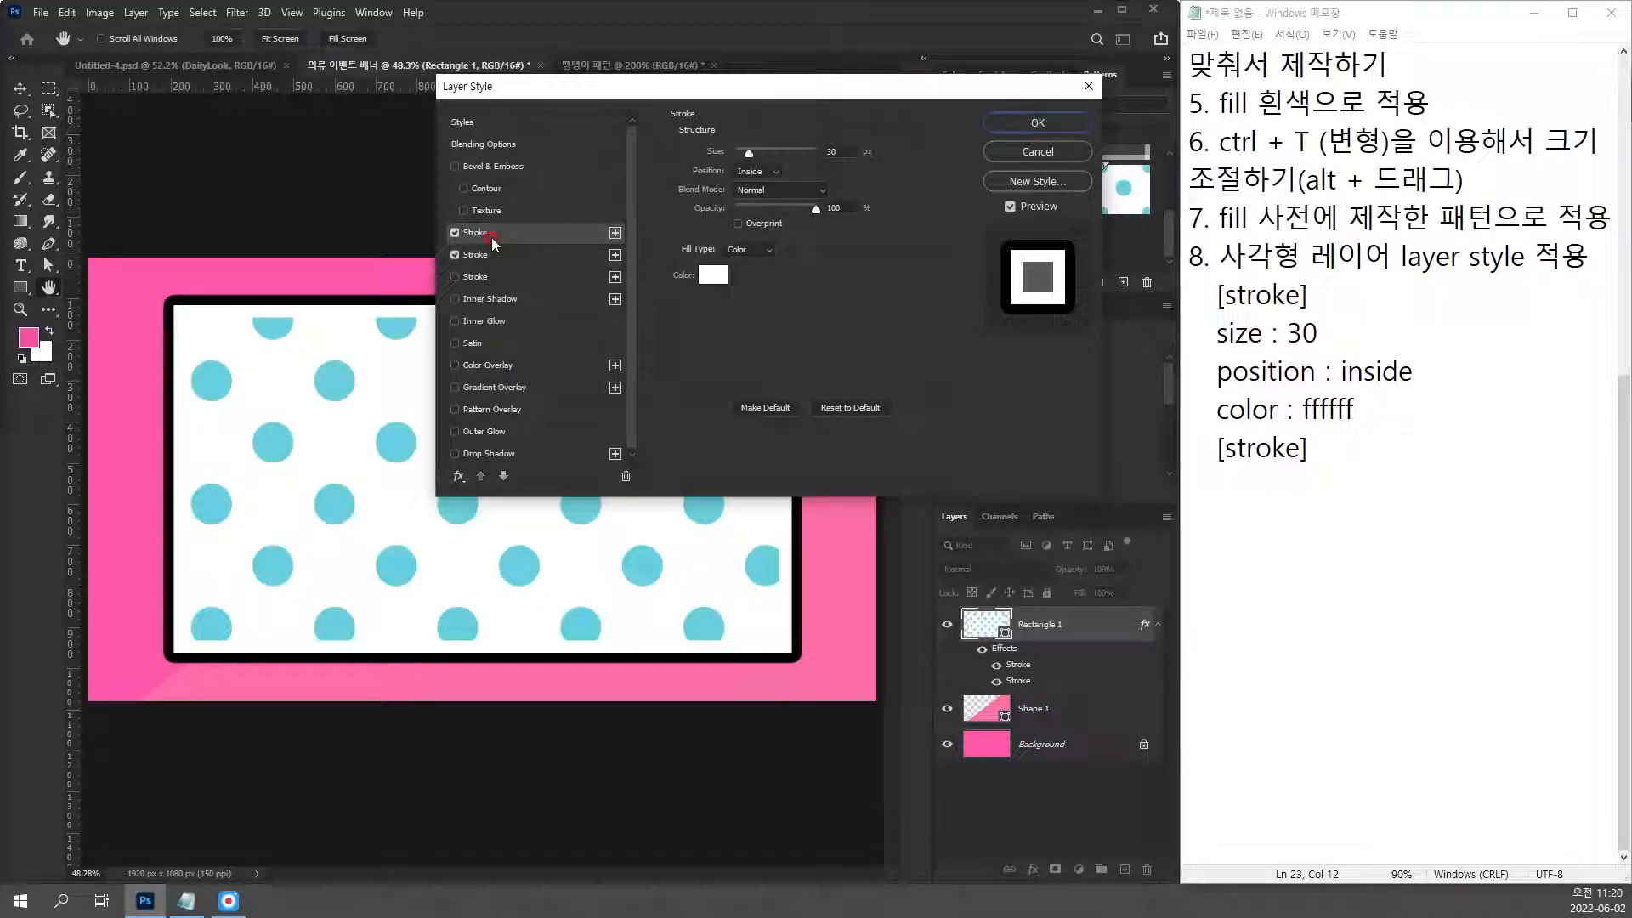
click(491, 254)
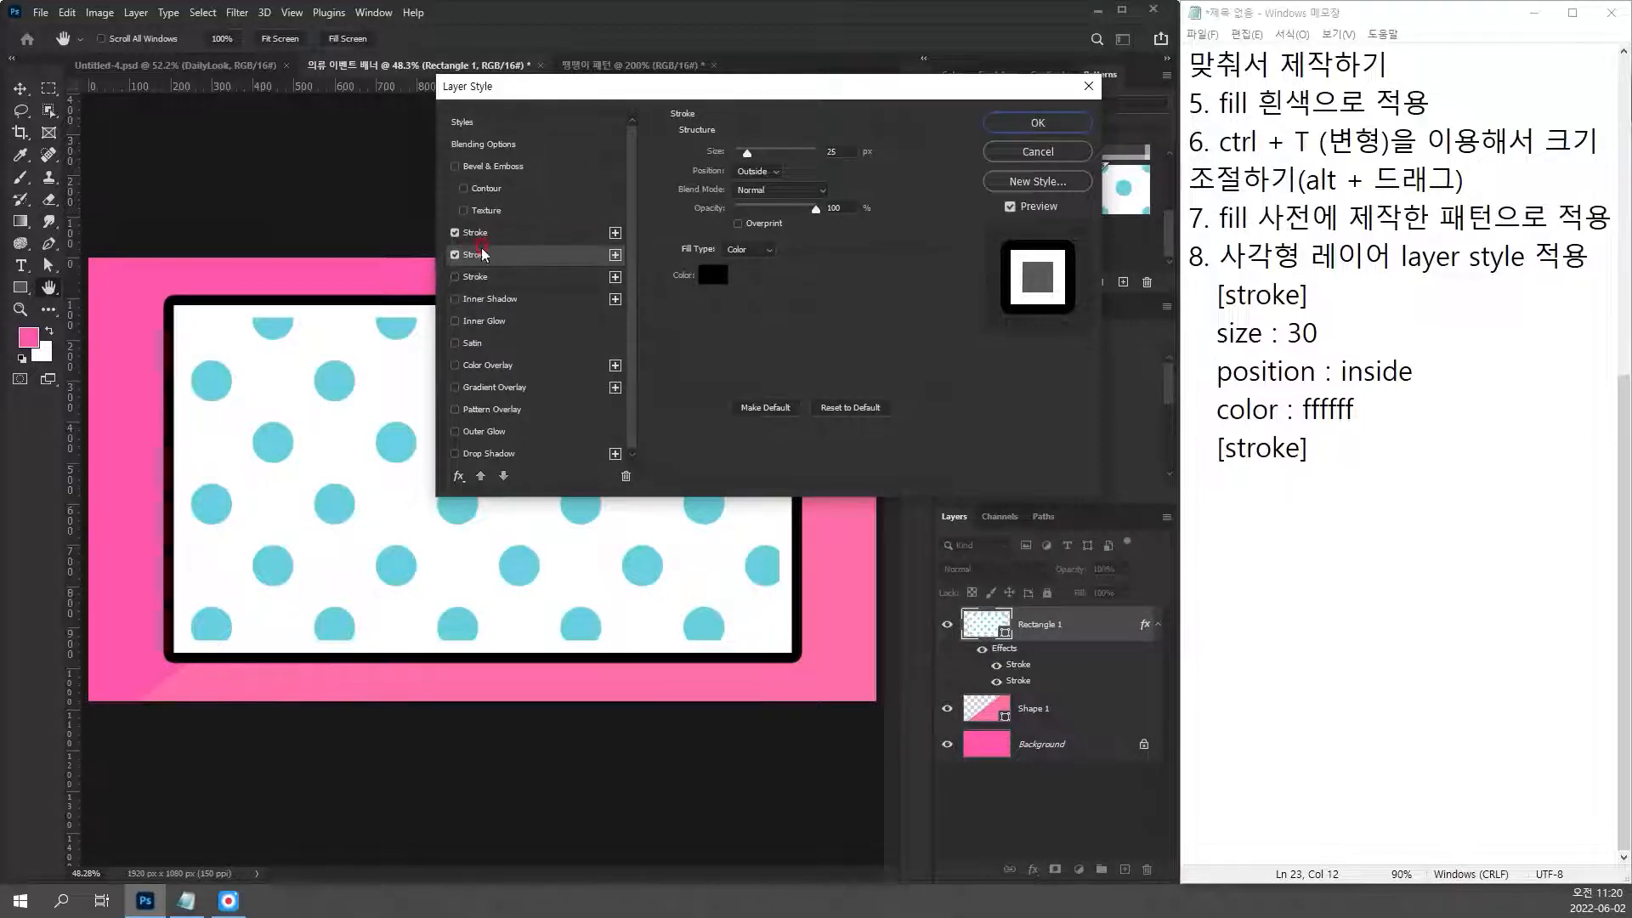
click(461, 232)
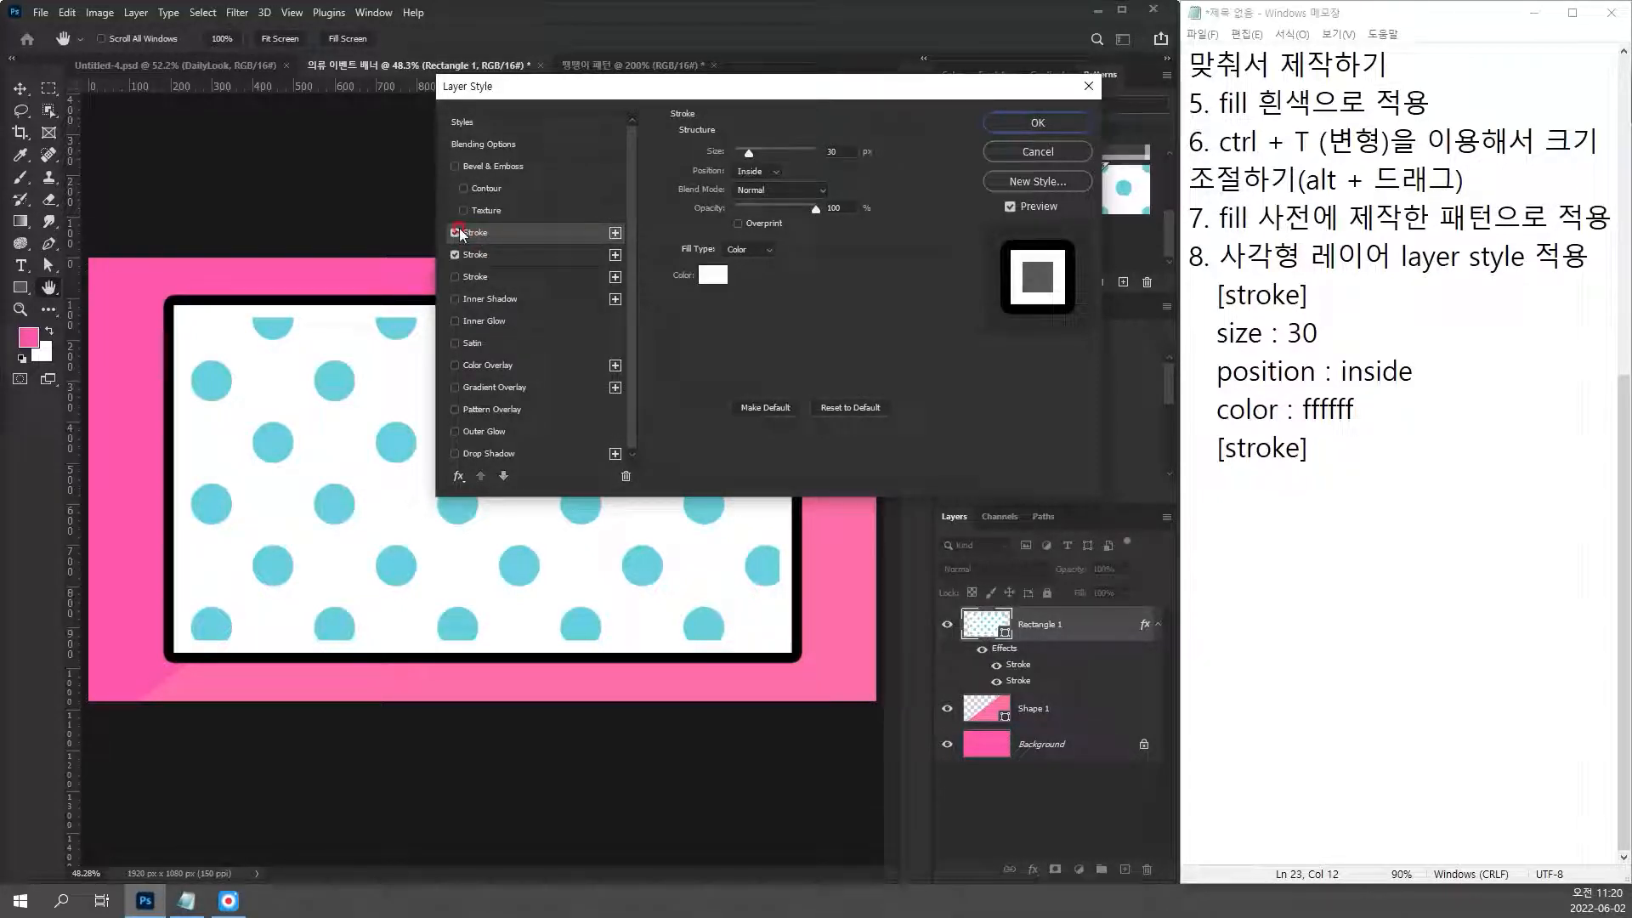
click(472, 255)
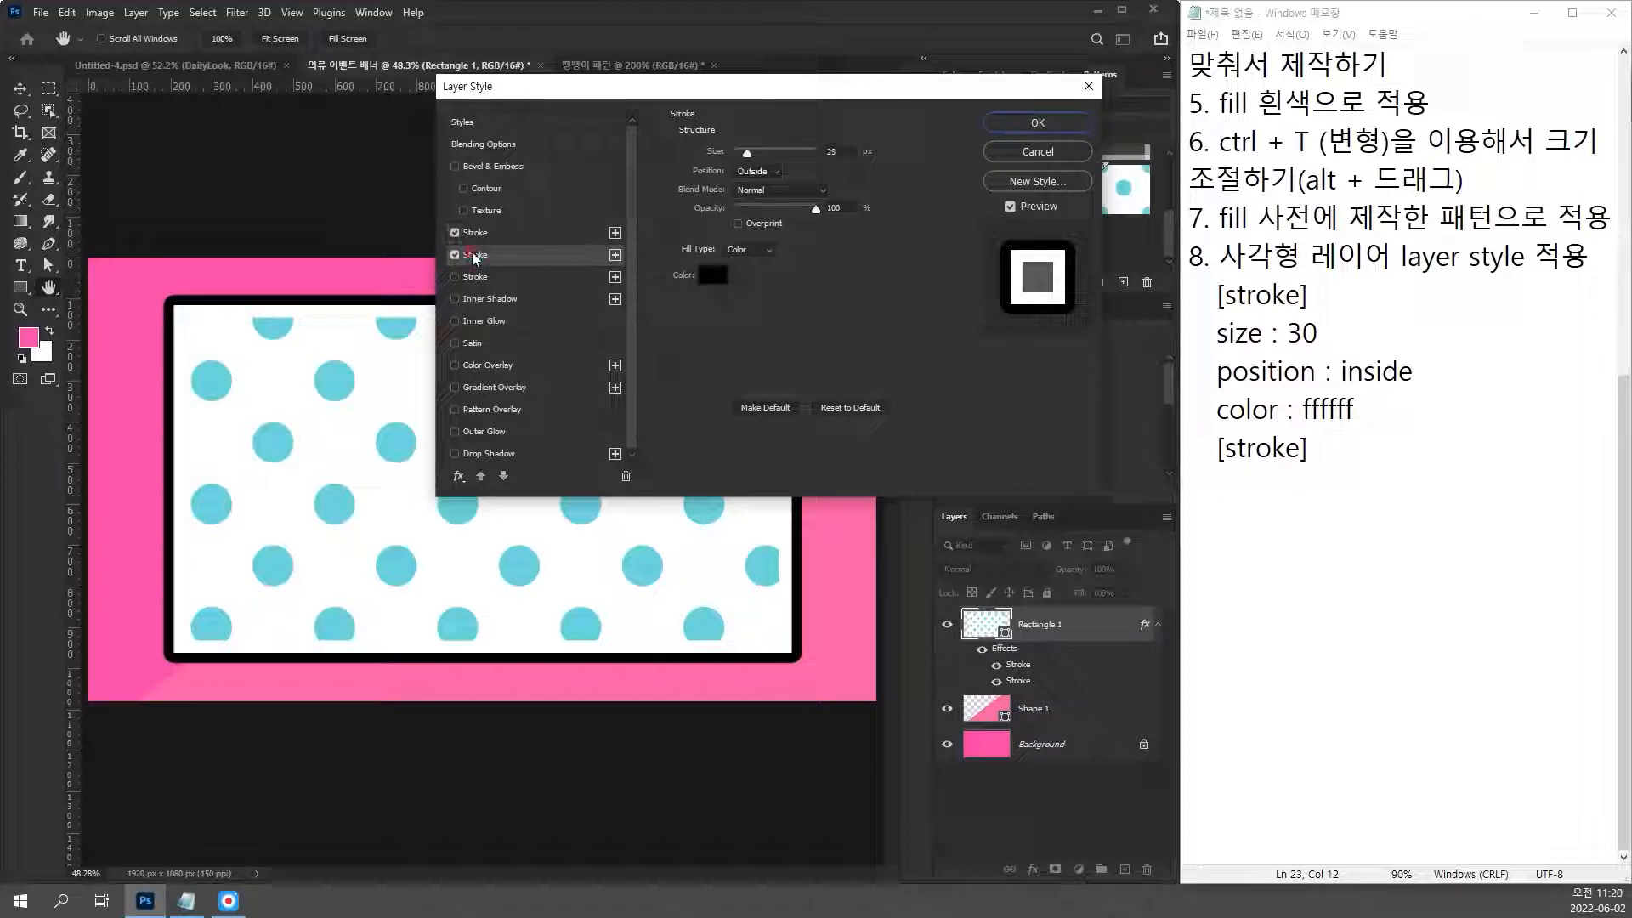
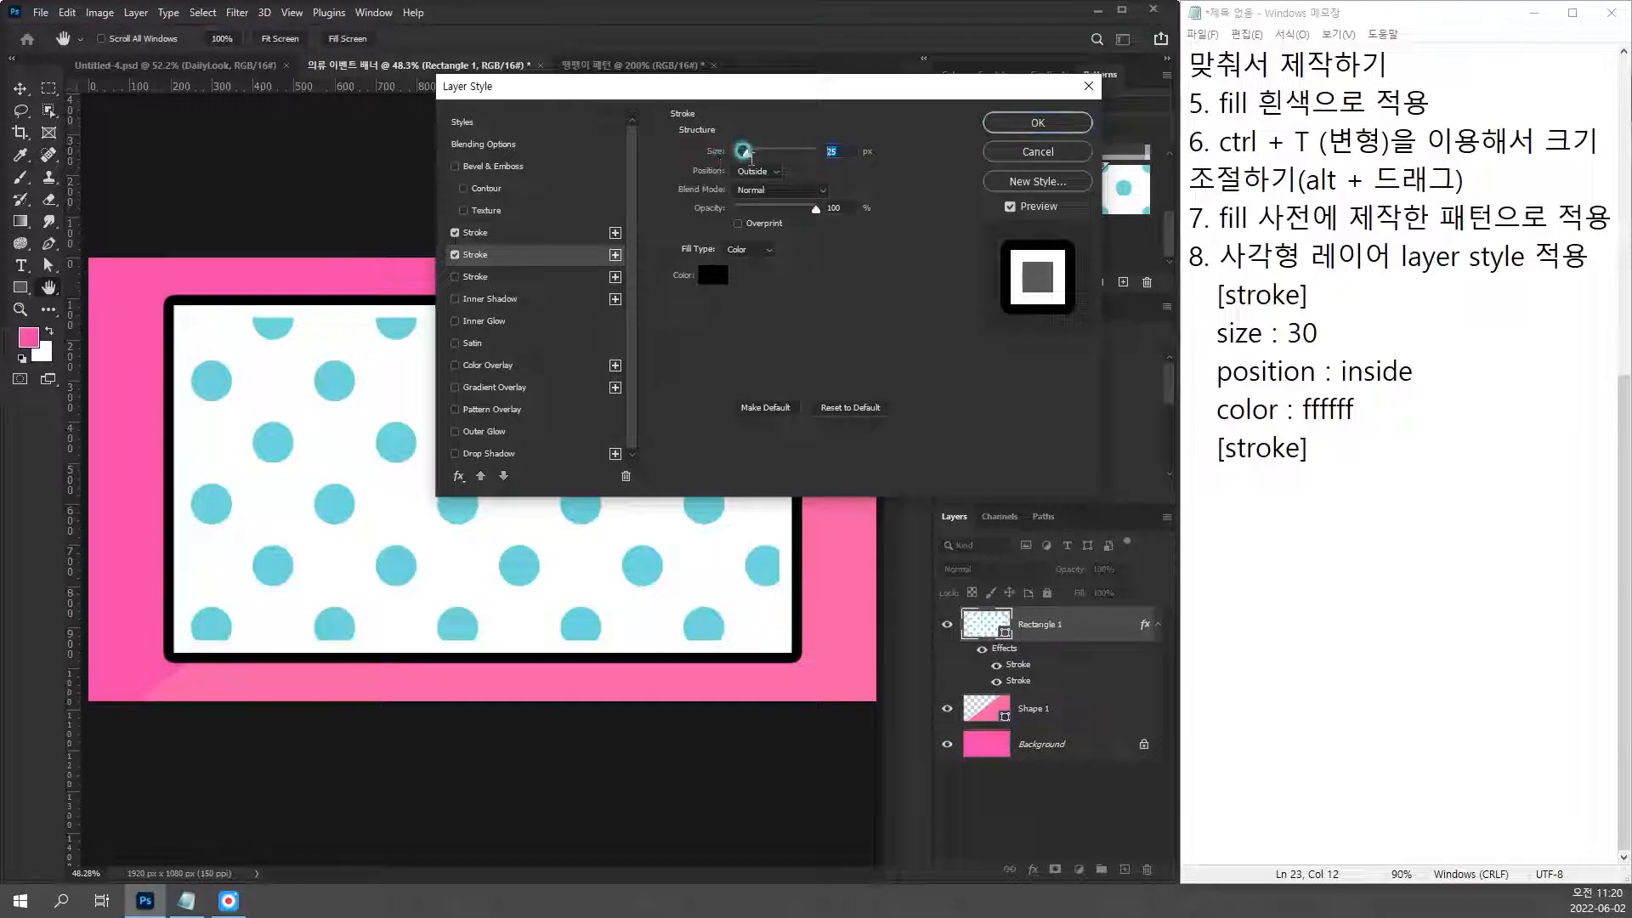
click(514, 234)
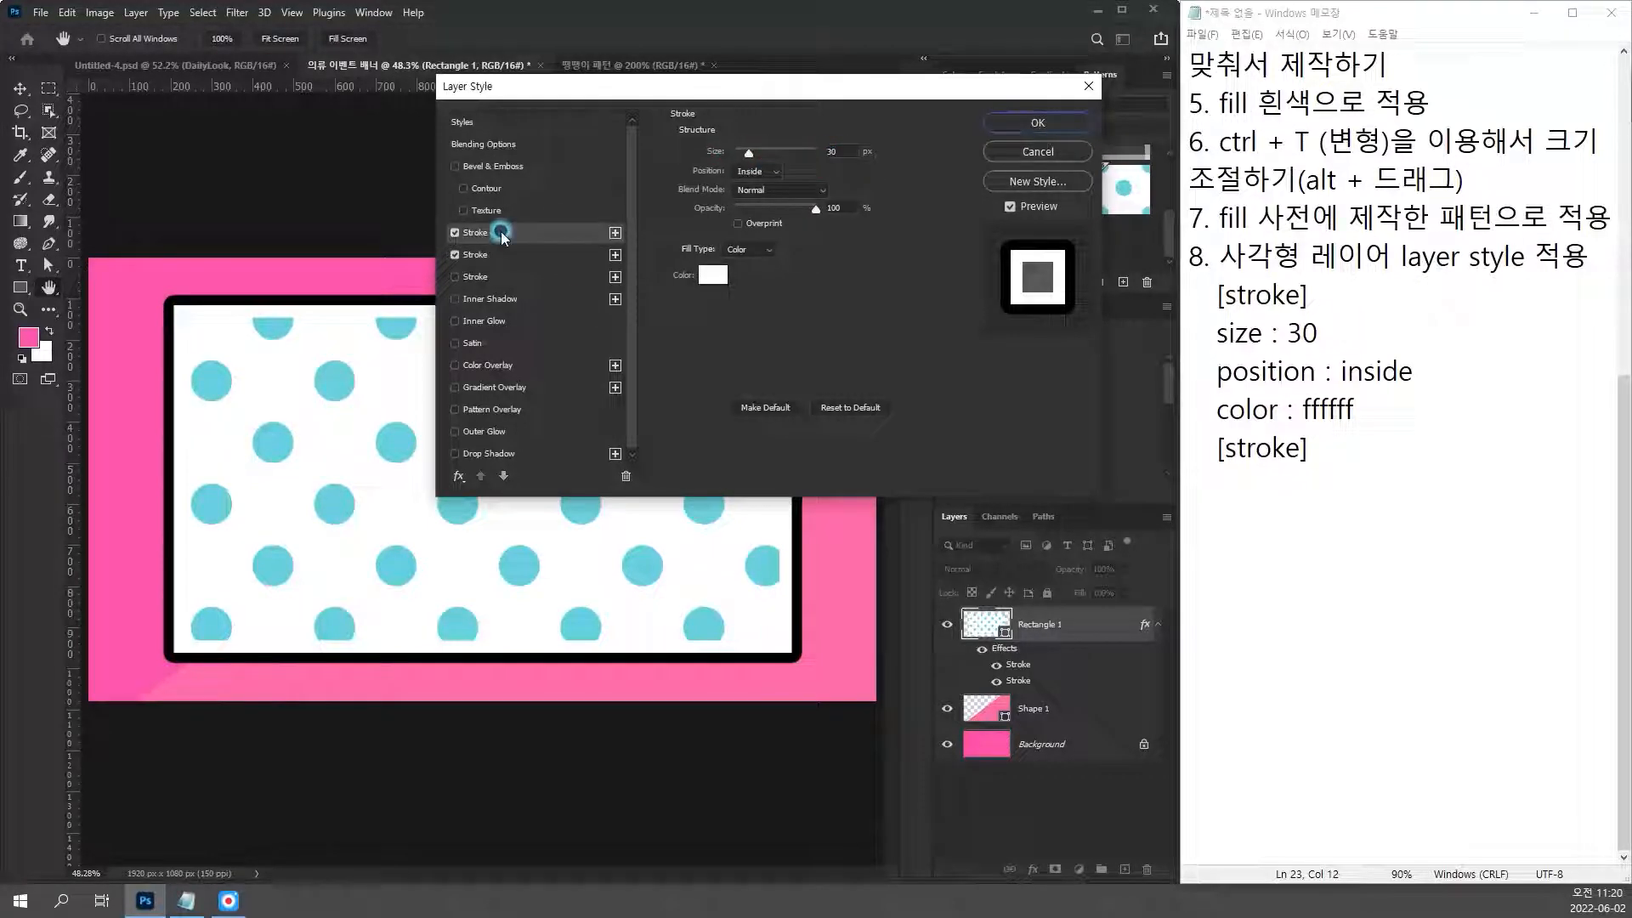
click(502, 235)
click(502, 254)
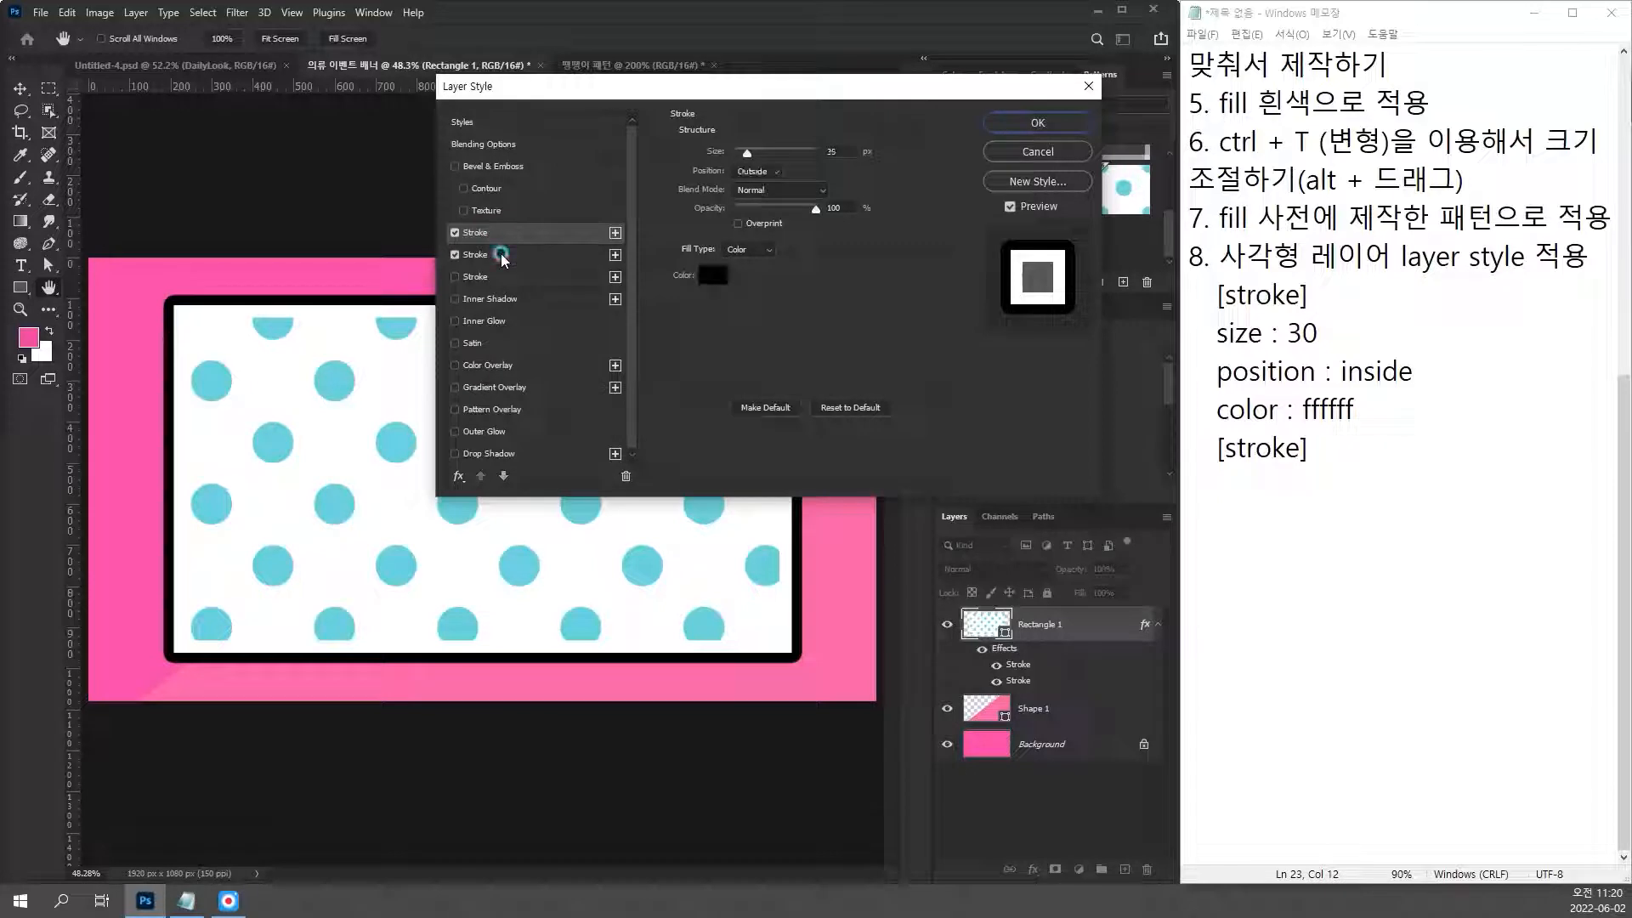
Step: Keep the black stroke's position at Outside and set its size to 10 px
click(774, 170)
click(764, 171)
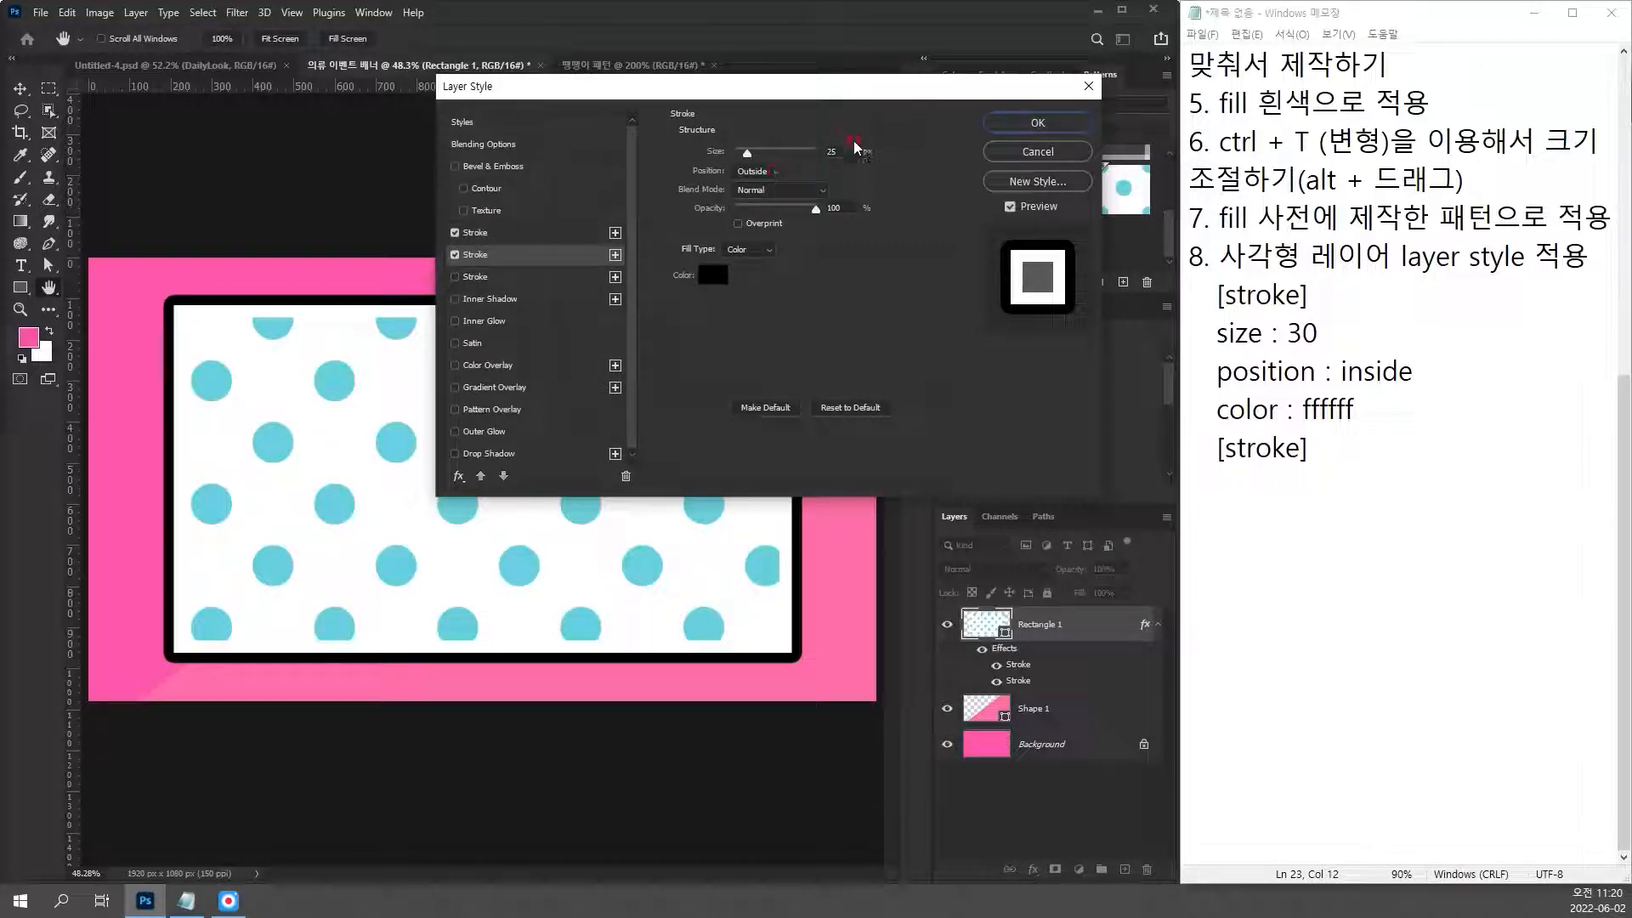
click(753, 155)
text(5)
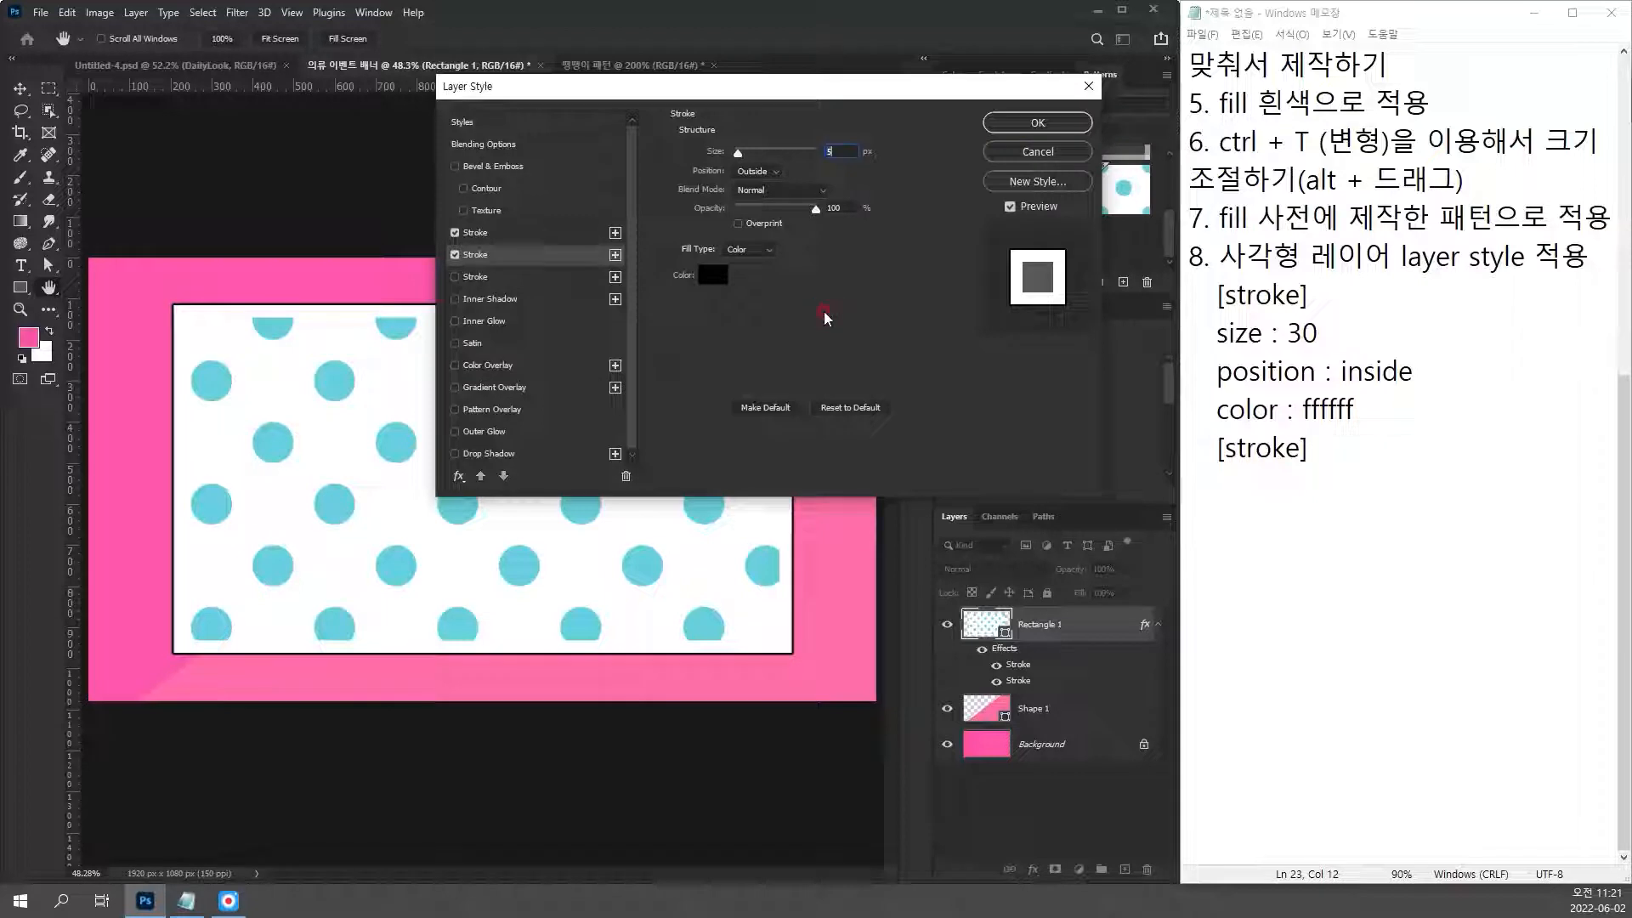
text(10)
Step: In Notepad, add the line "size : 10" under the second [stroke] subheading, reusing the earlier size line
click(1291, 478)
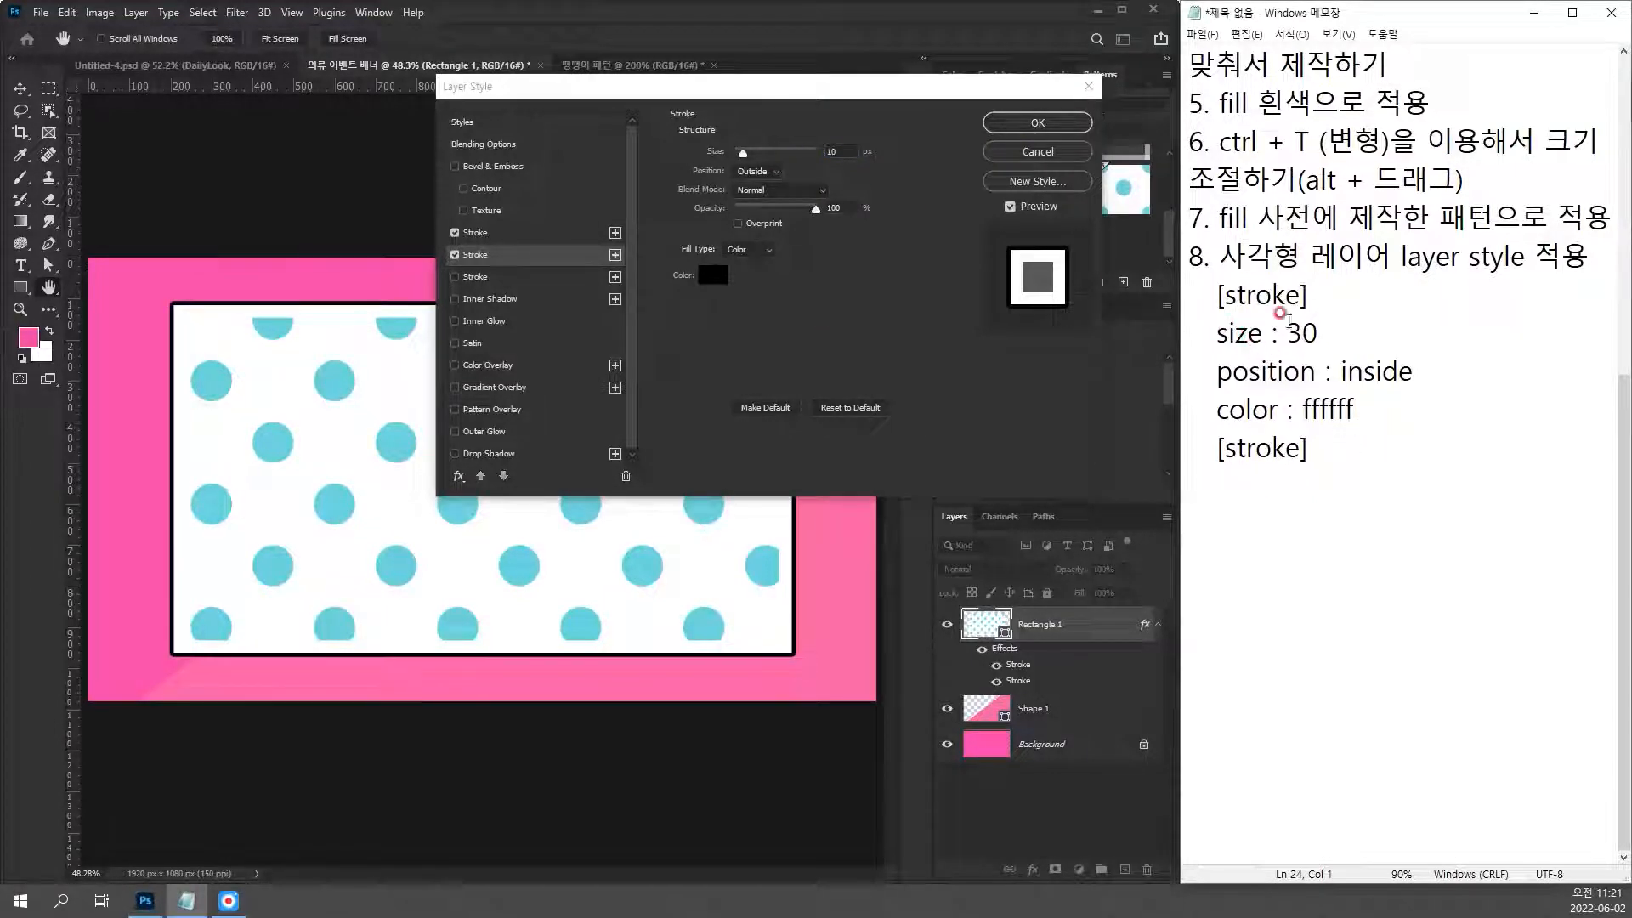
drag(1320, 331, 1172, 331)
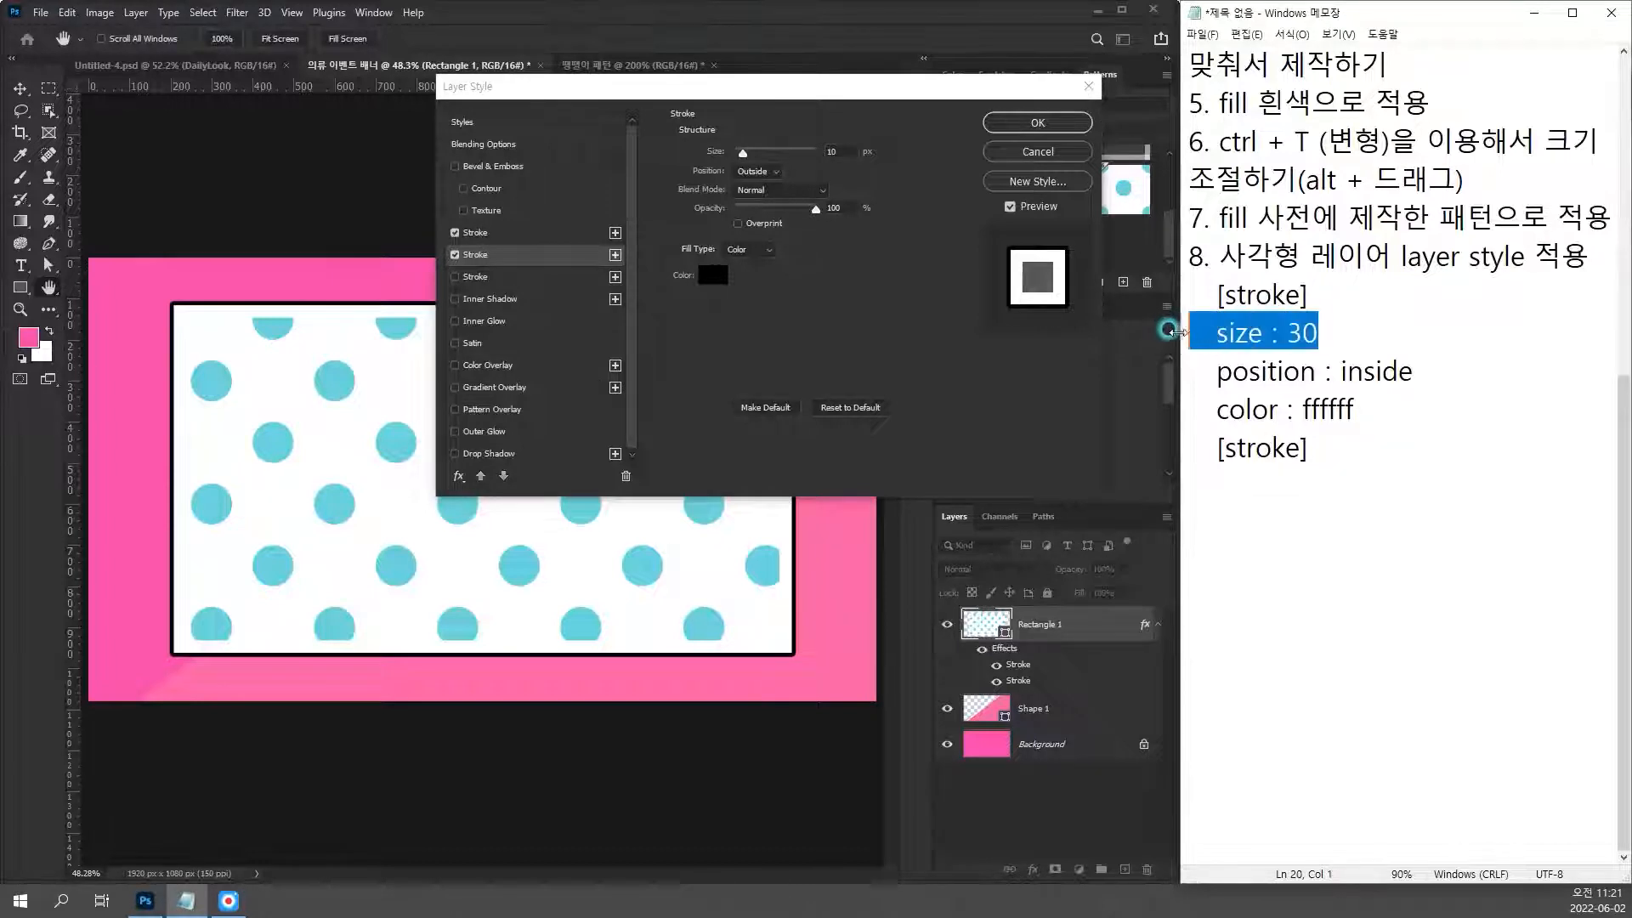
click(1321, 475)
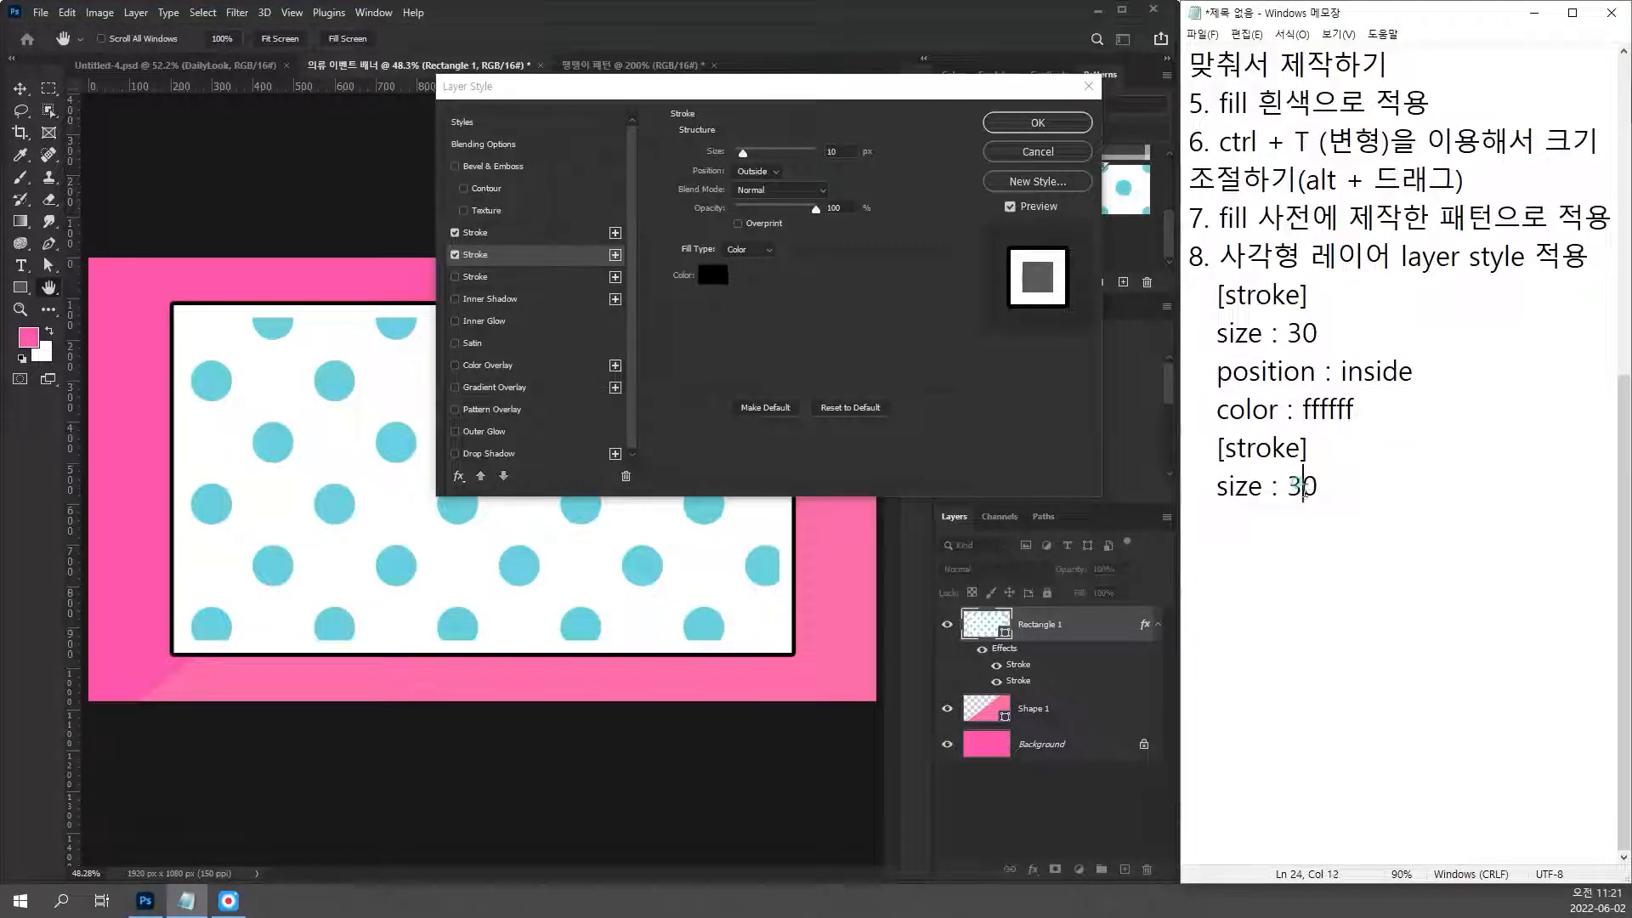
key(BackSpace)
key(BackSpace)
text(10)
Step: Add "position : outside" below the second stroke's size, reusing the first stroke's position line
drag(1415, 374, 1205, 386)
key(ctrl+c)
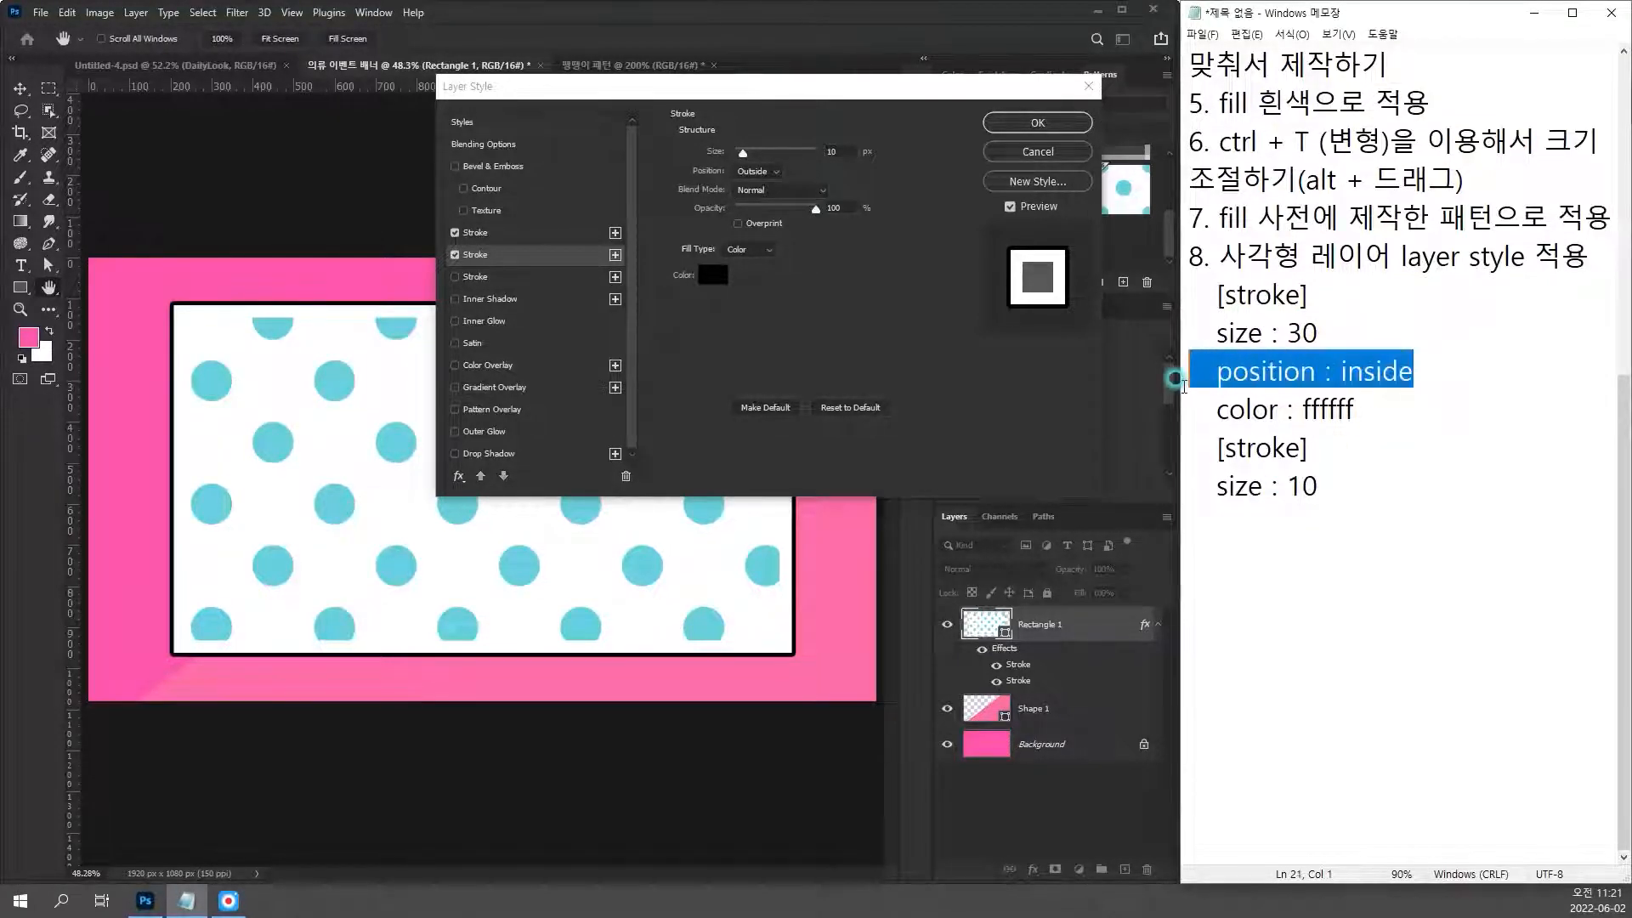
click(1274, 523)
key(ctrl+v)
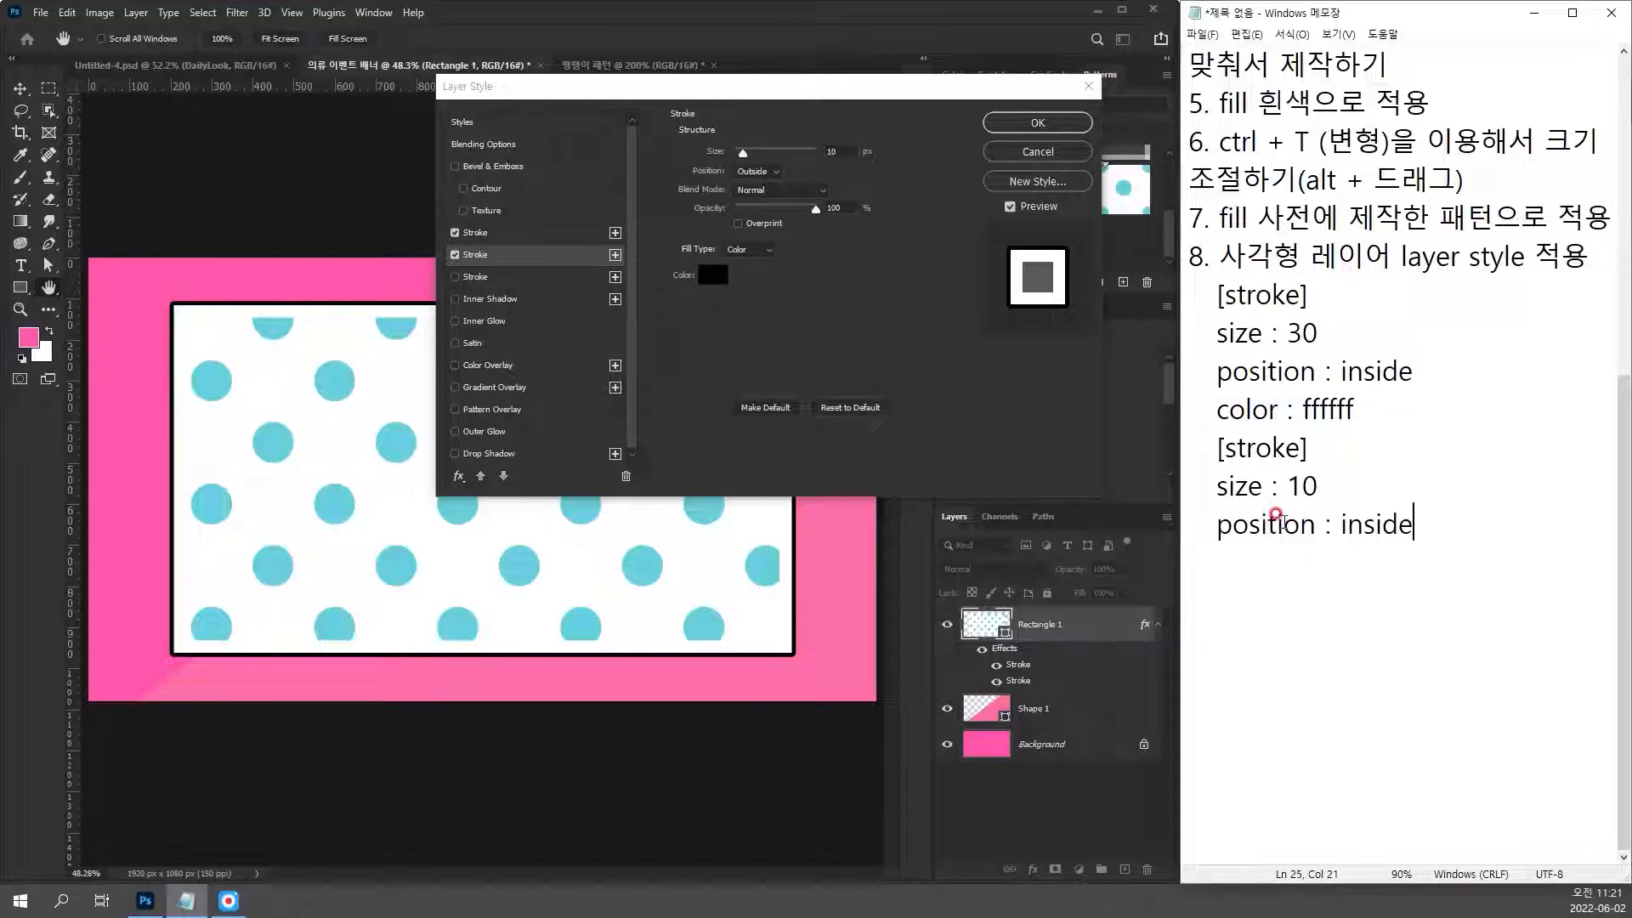
double_click(1351, 523)
click(1336, 523)
key(shift+Right)
key(shift+Right)
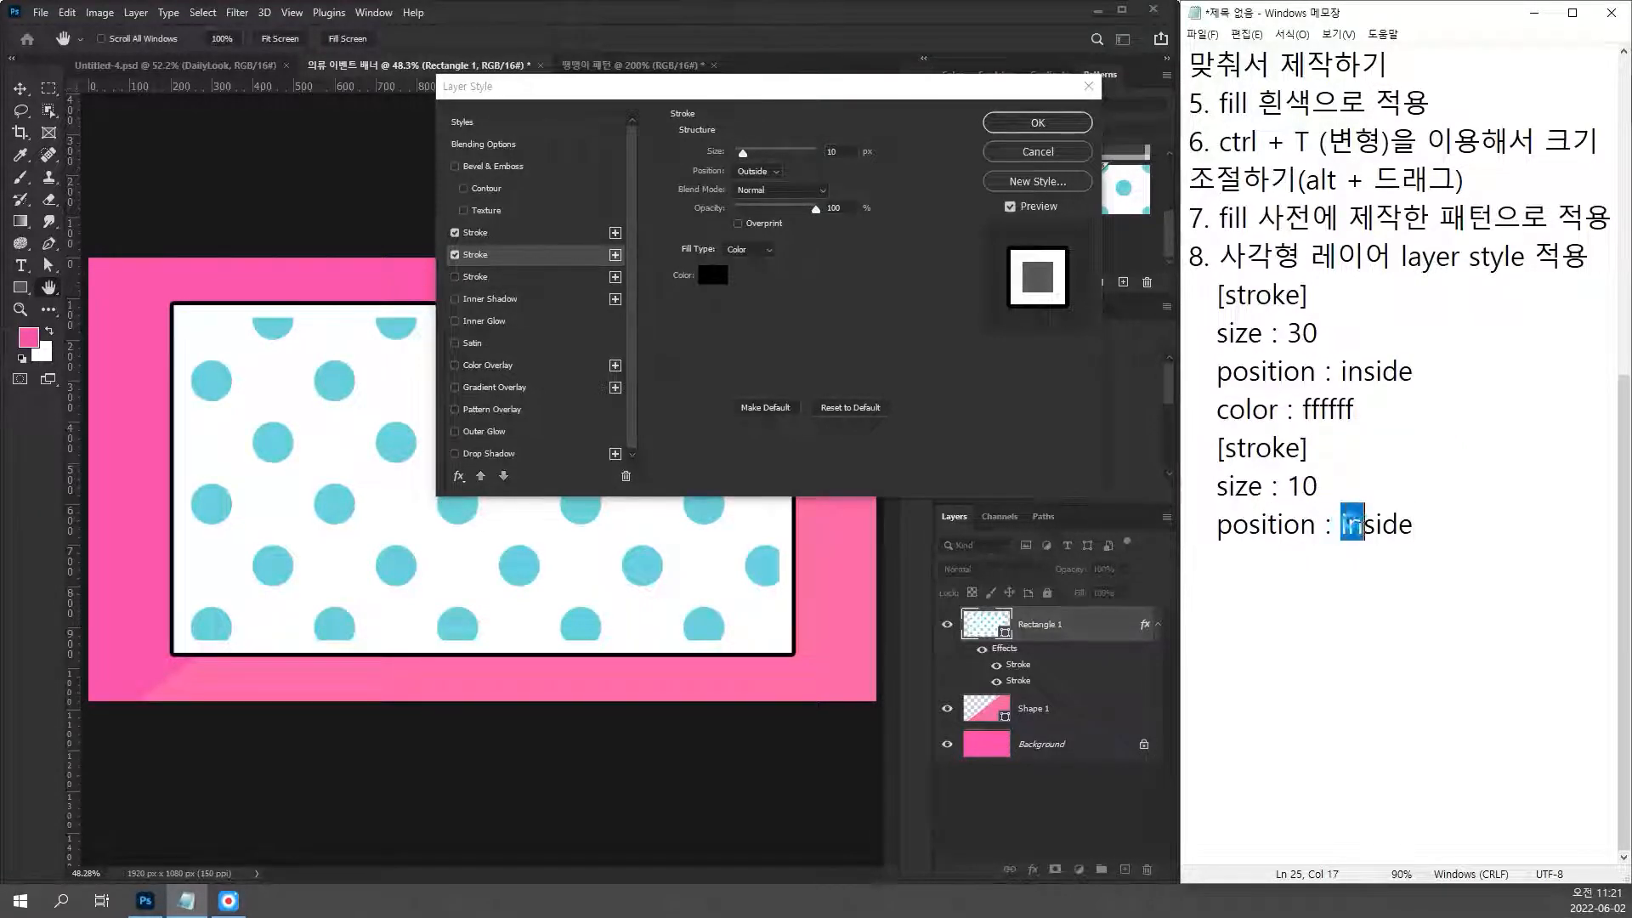
text(ㅐㅕㅅ)
key(BackSpace)
key(BackSpace)
key(BackSpace)
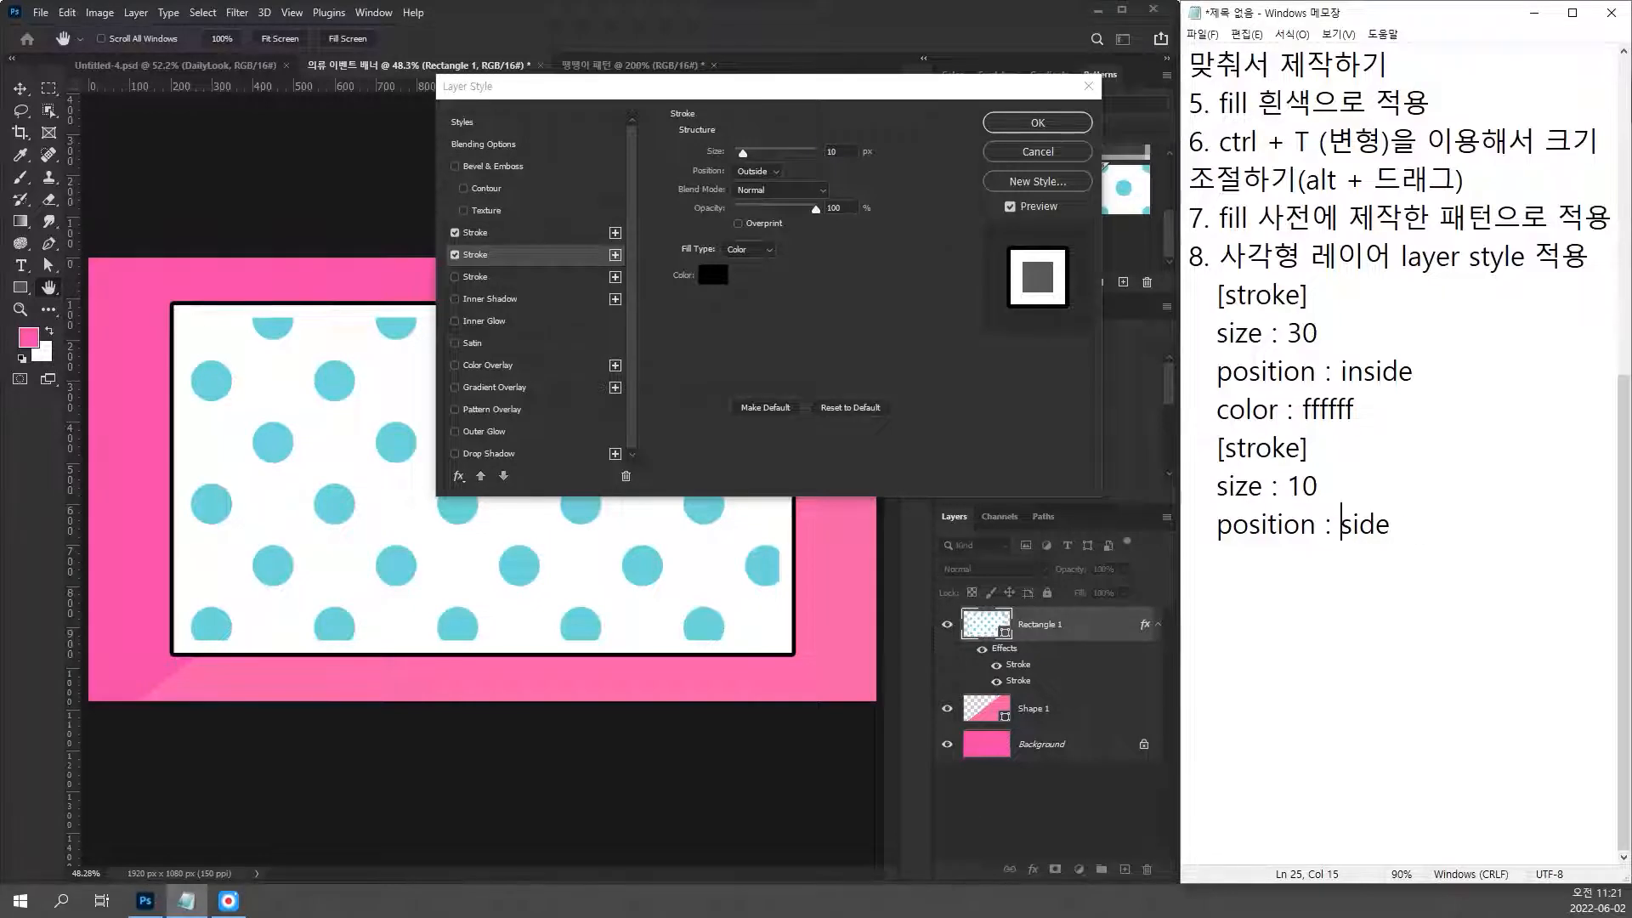
text(out)
click(1421, 553)
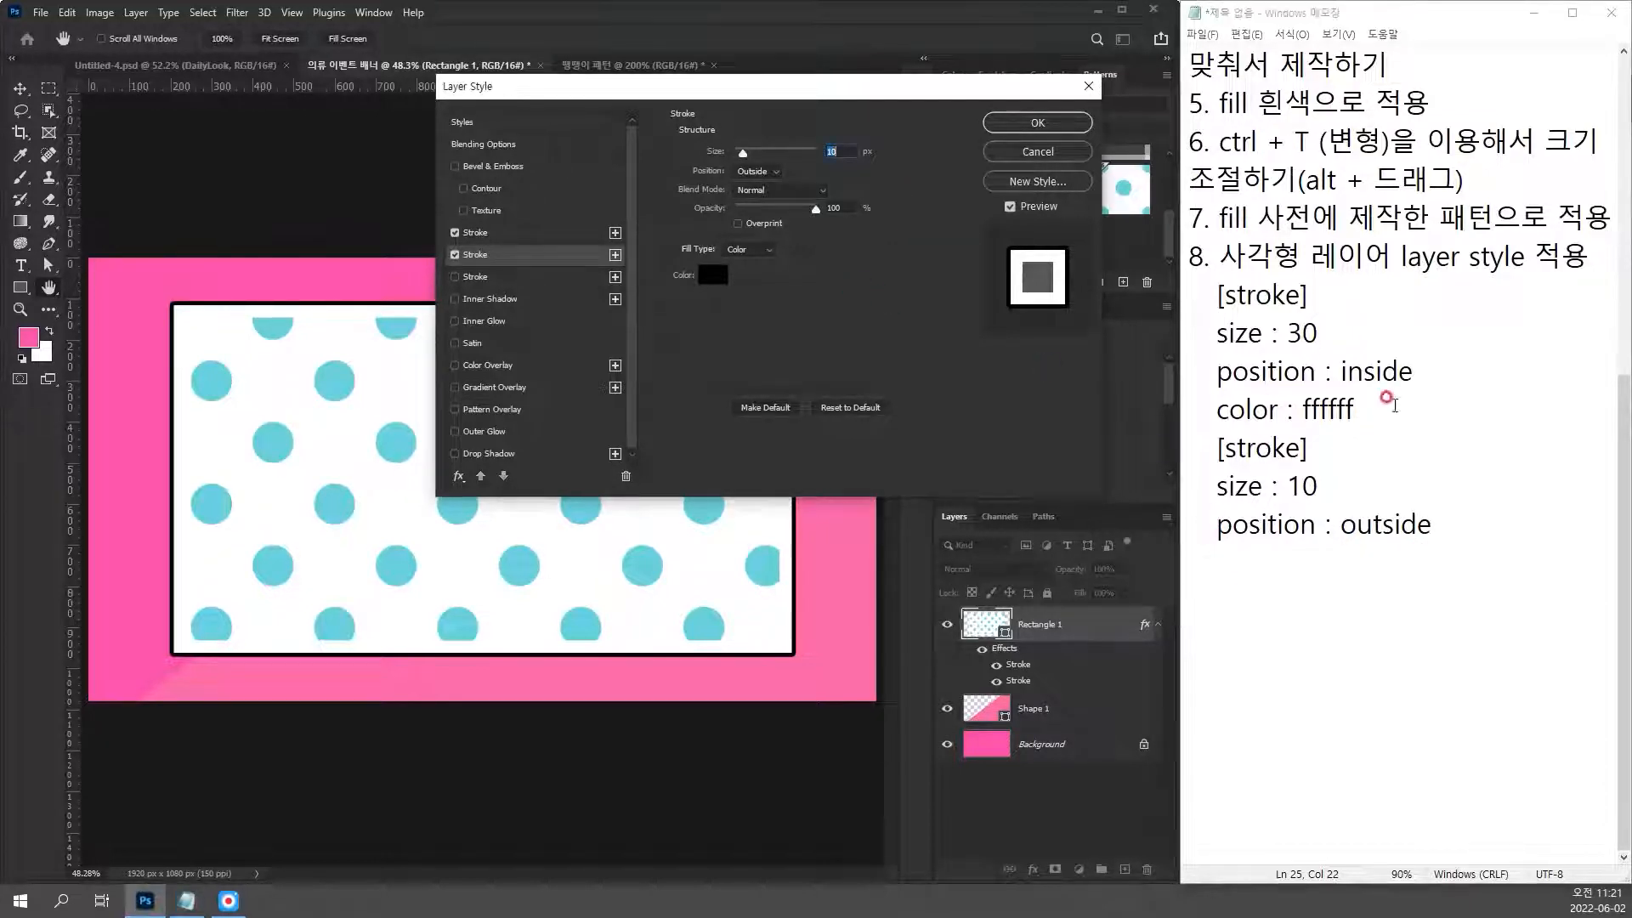
Step: Add "color : 000000" to the second stroke's notes, reusing the first stroke's color line
drag(1359, 410, 1186, 410)
key(ctrl+c)
click(1238, 543)
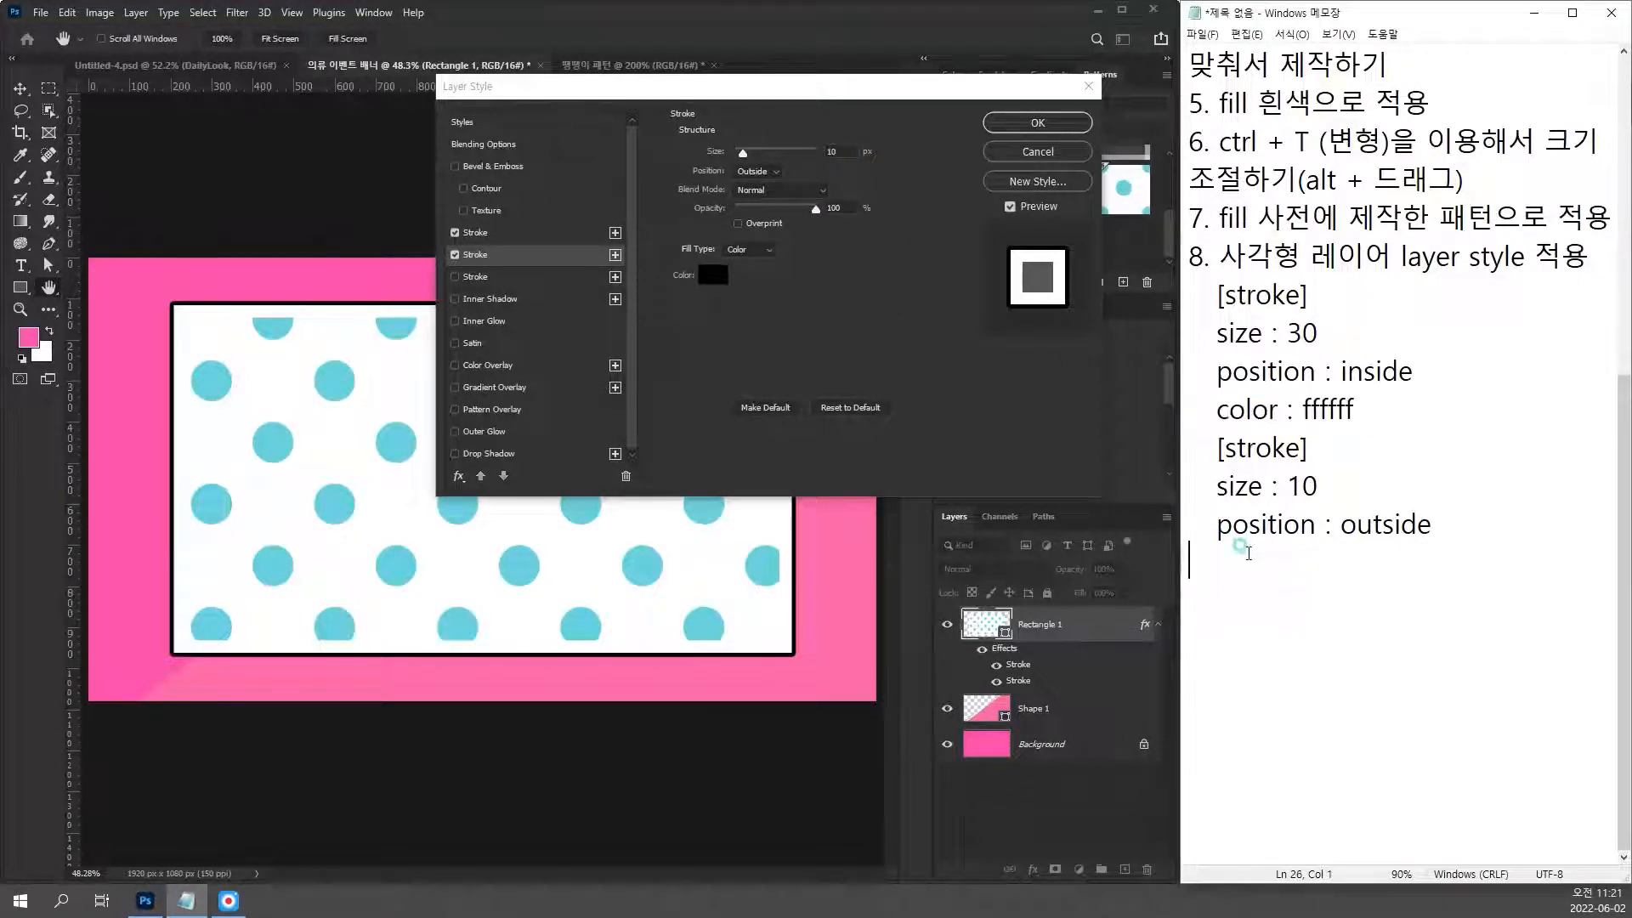
key(ctrl+v)
drag(1298, 564, 1356, 564)
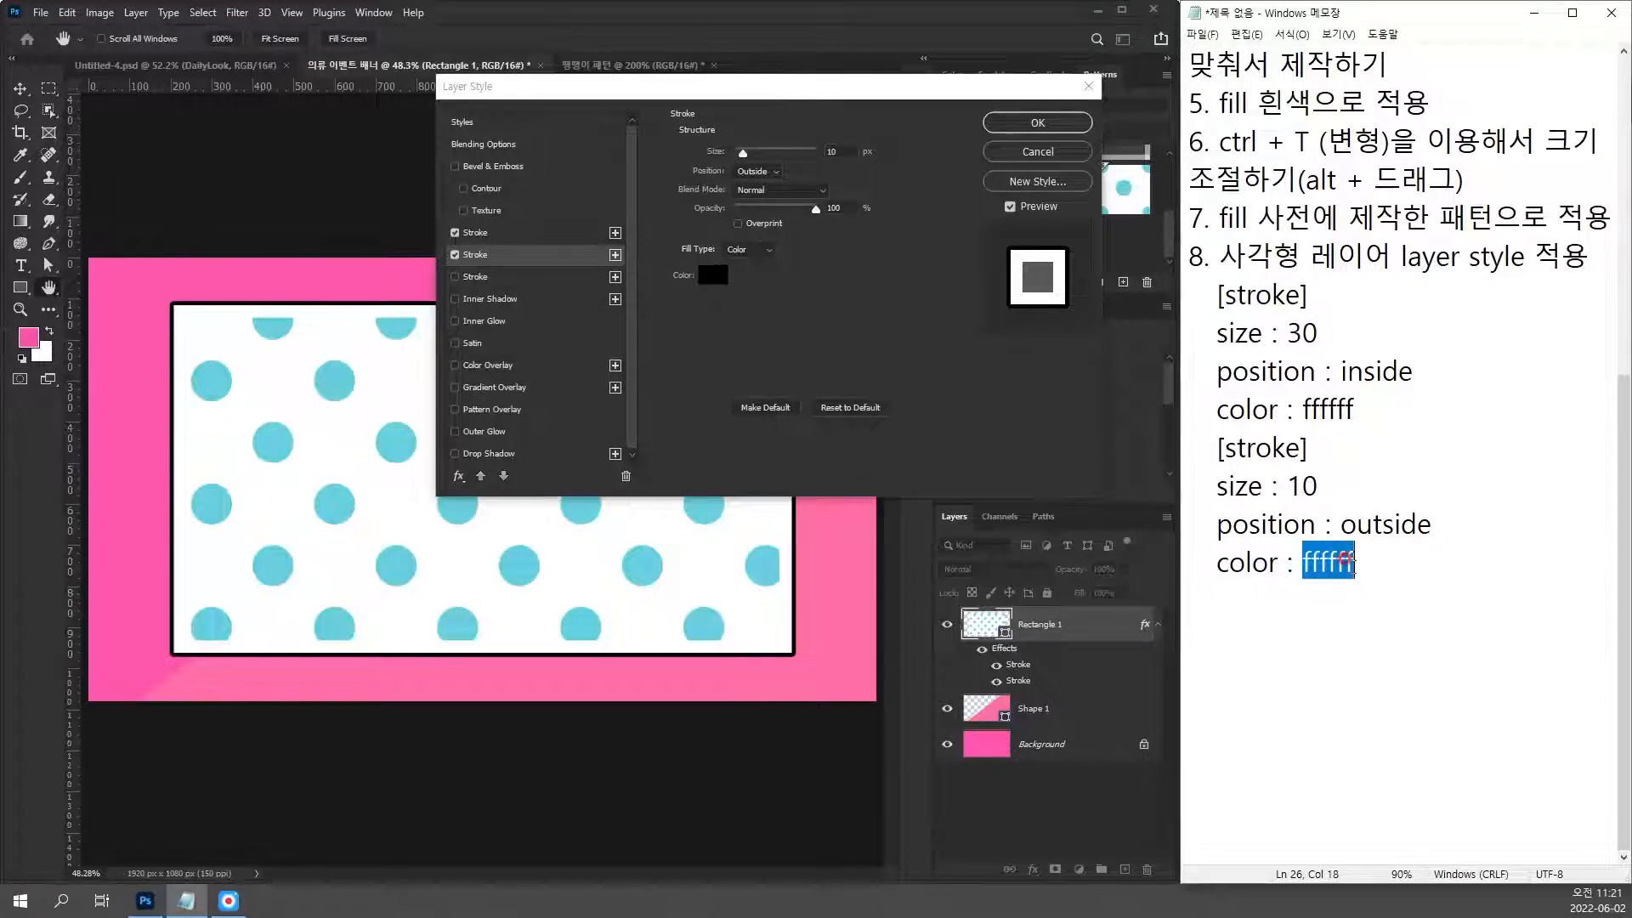
text(000000)
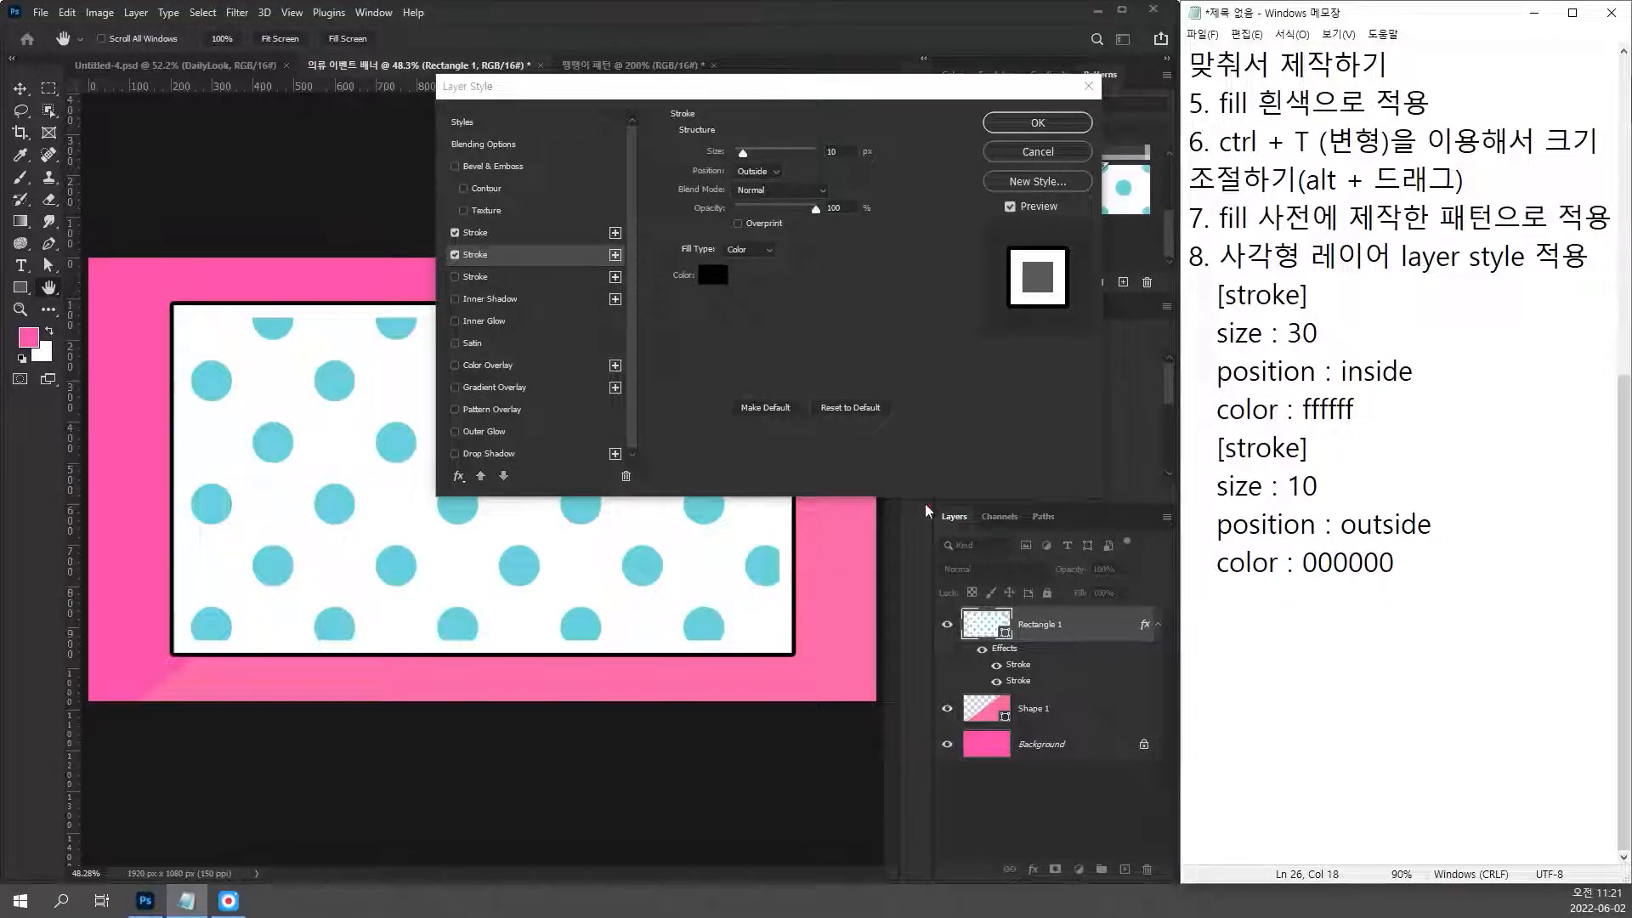
Step: In Photoshop, apply the rectangle's stroke settings and align the rectangle to the banner's center with Free Transform
click(849, 328)
click(1036, 125)
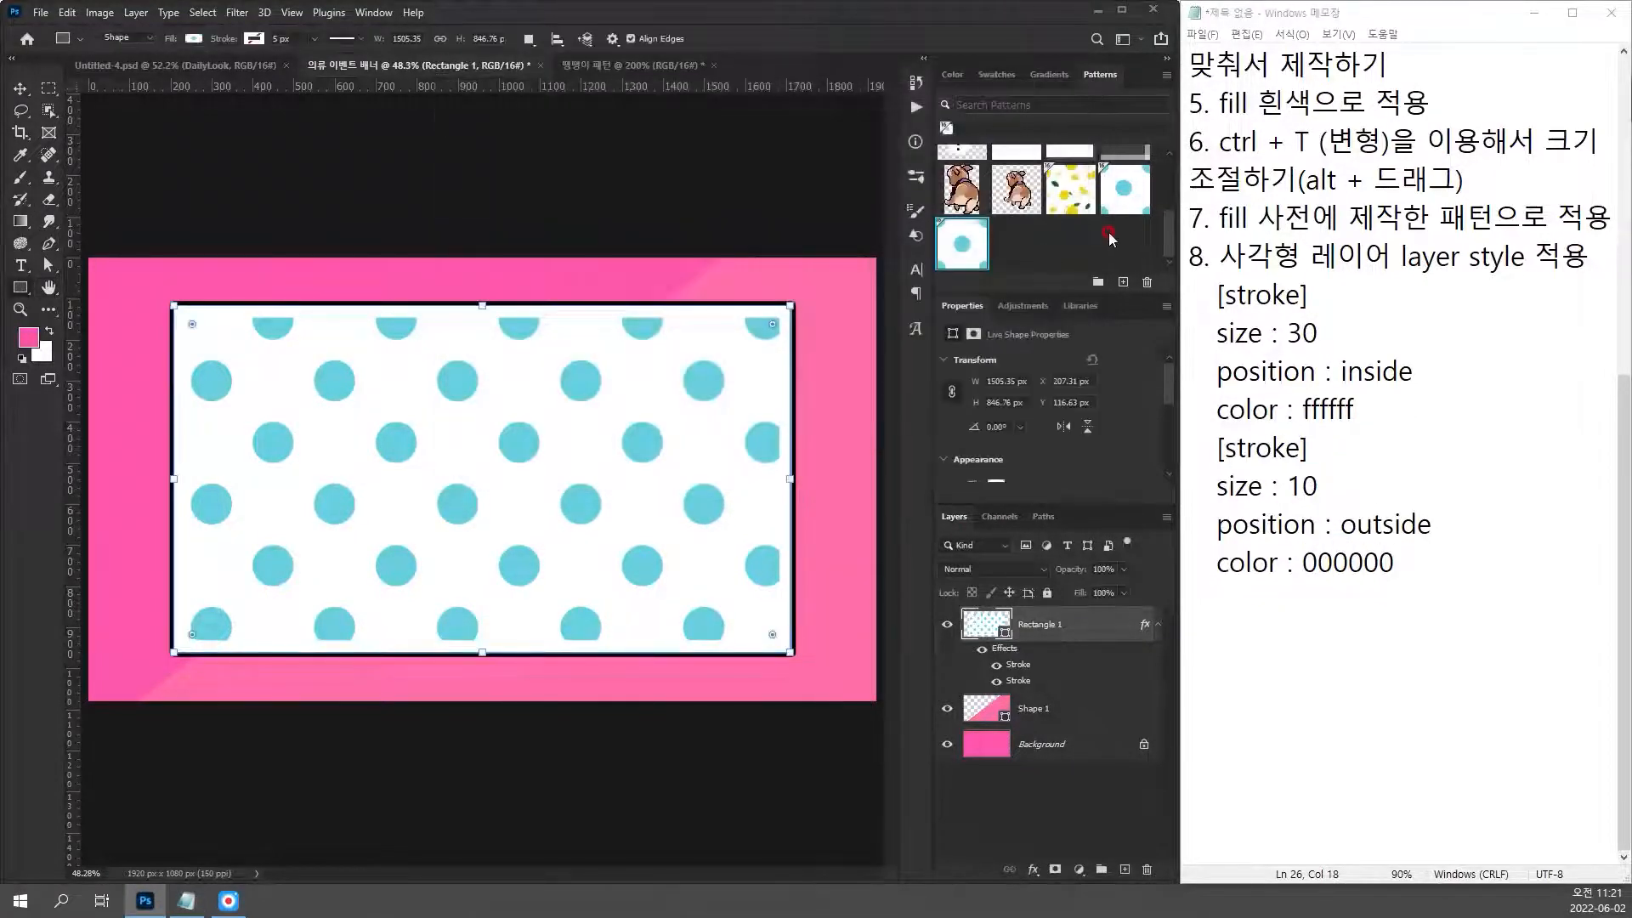
key(v)
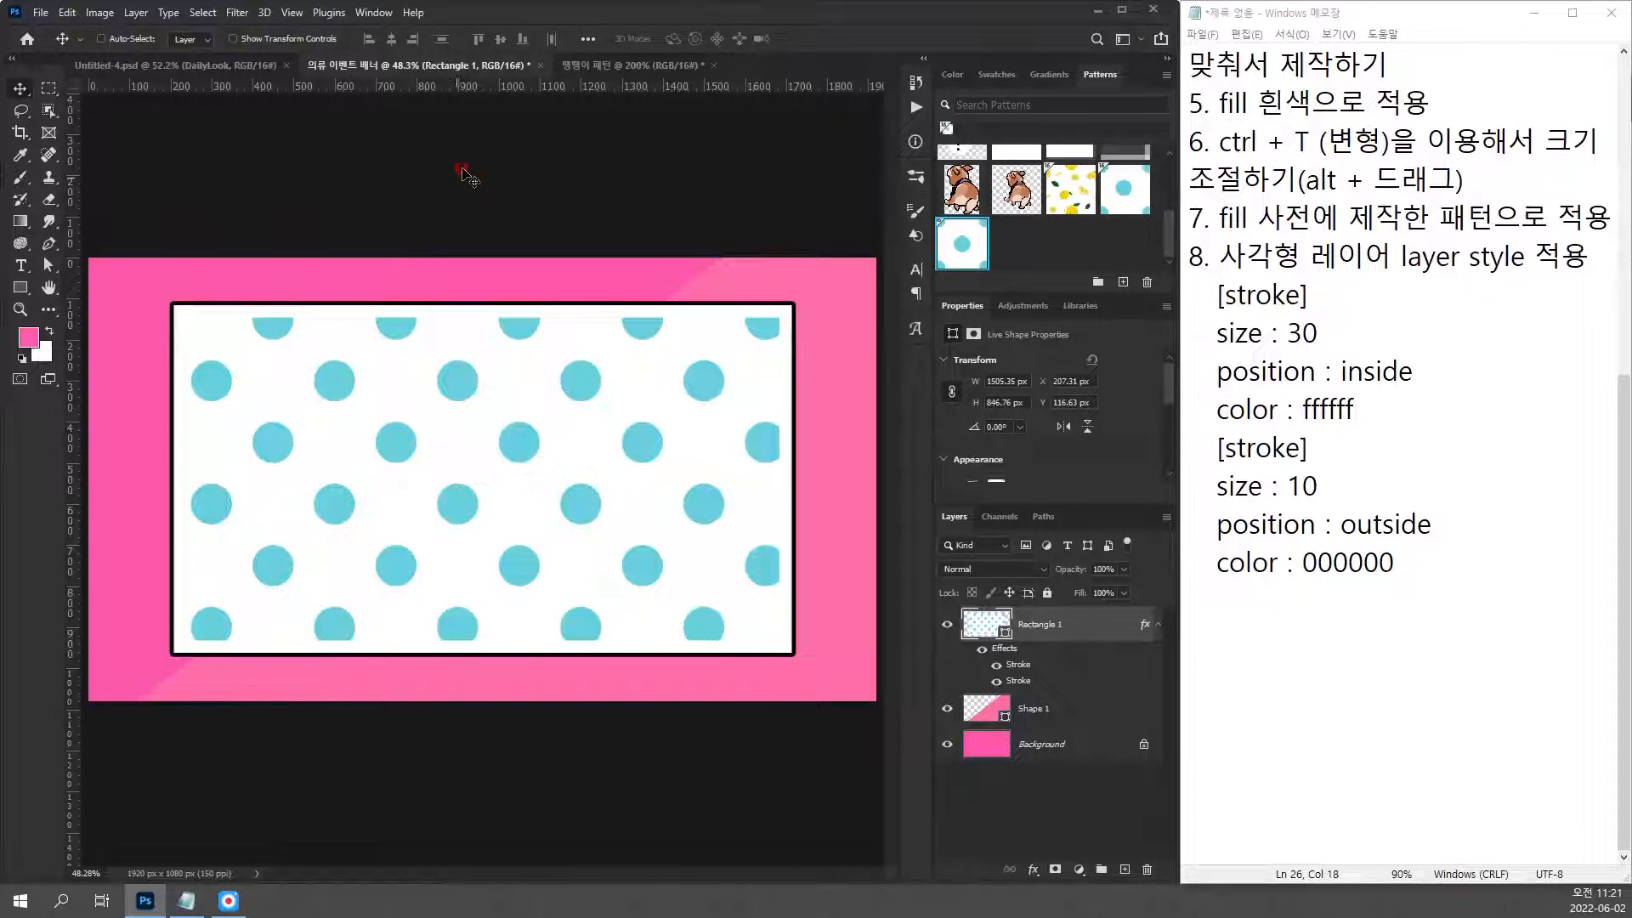
key(ctrl+t)
drag(685, 420, 678, 422)
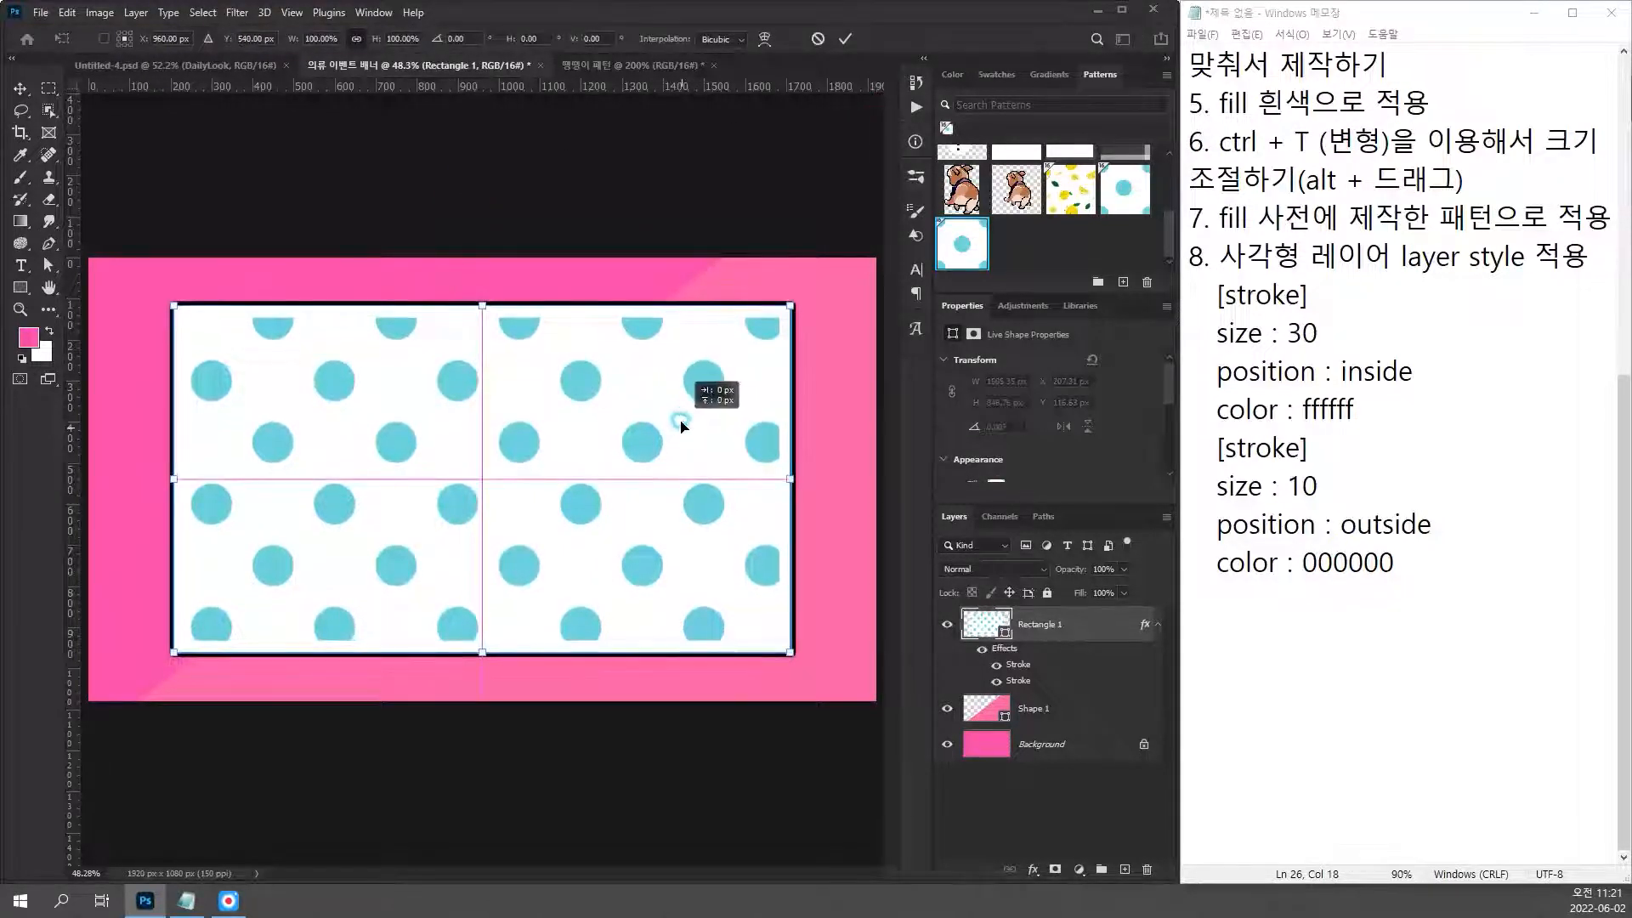
key(Return)
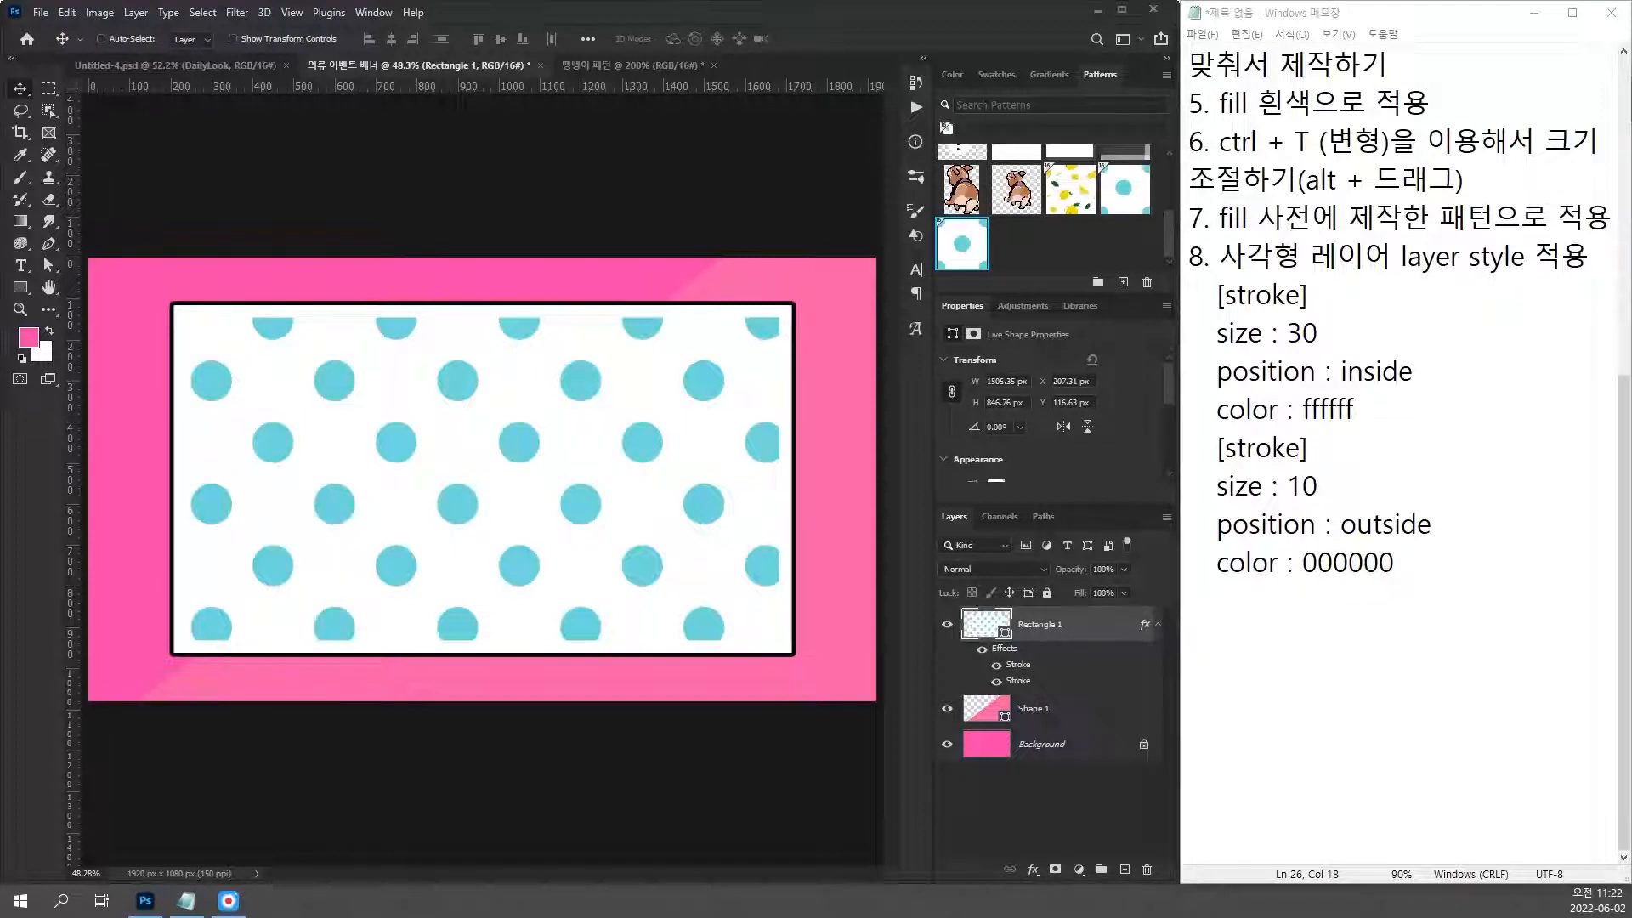
Step: Copy the masked model photo layer from Untitled-4.psd into the clothing event banner and delete its layer mask
click(186, 63)
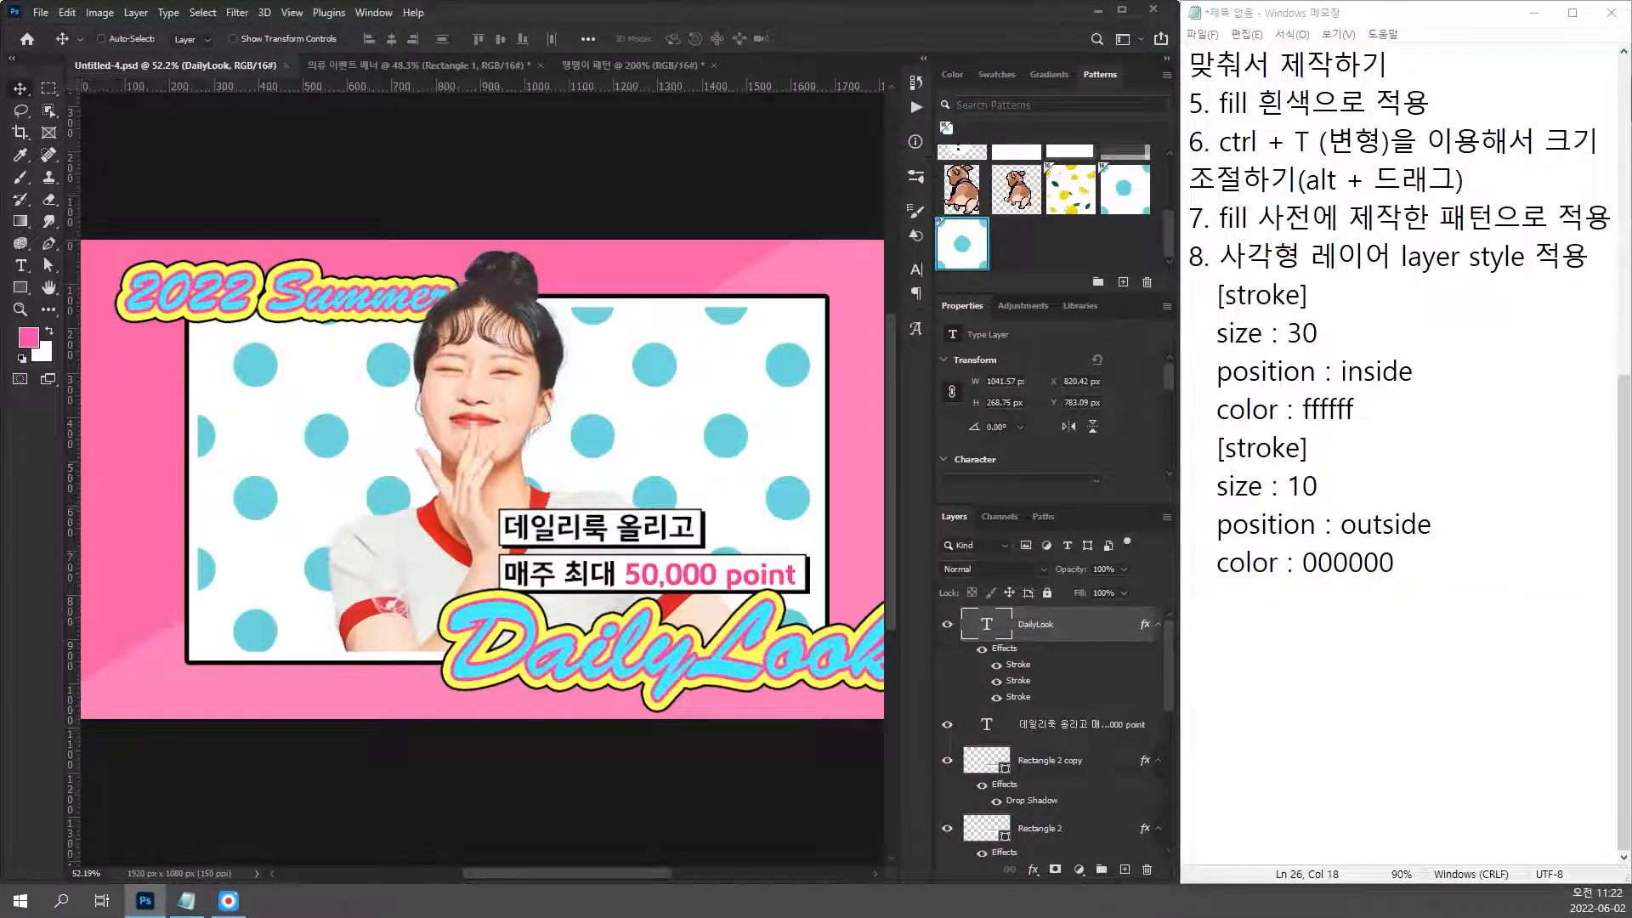
scroll(1113, 777, down, 5)
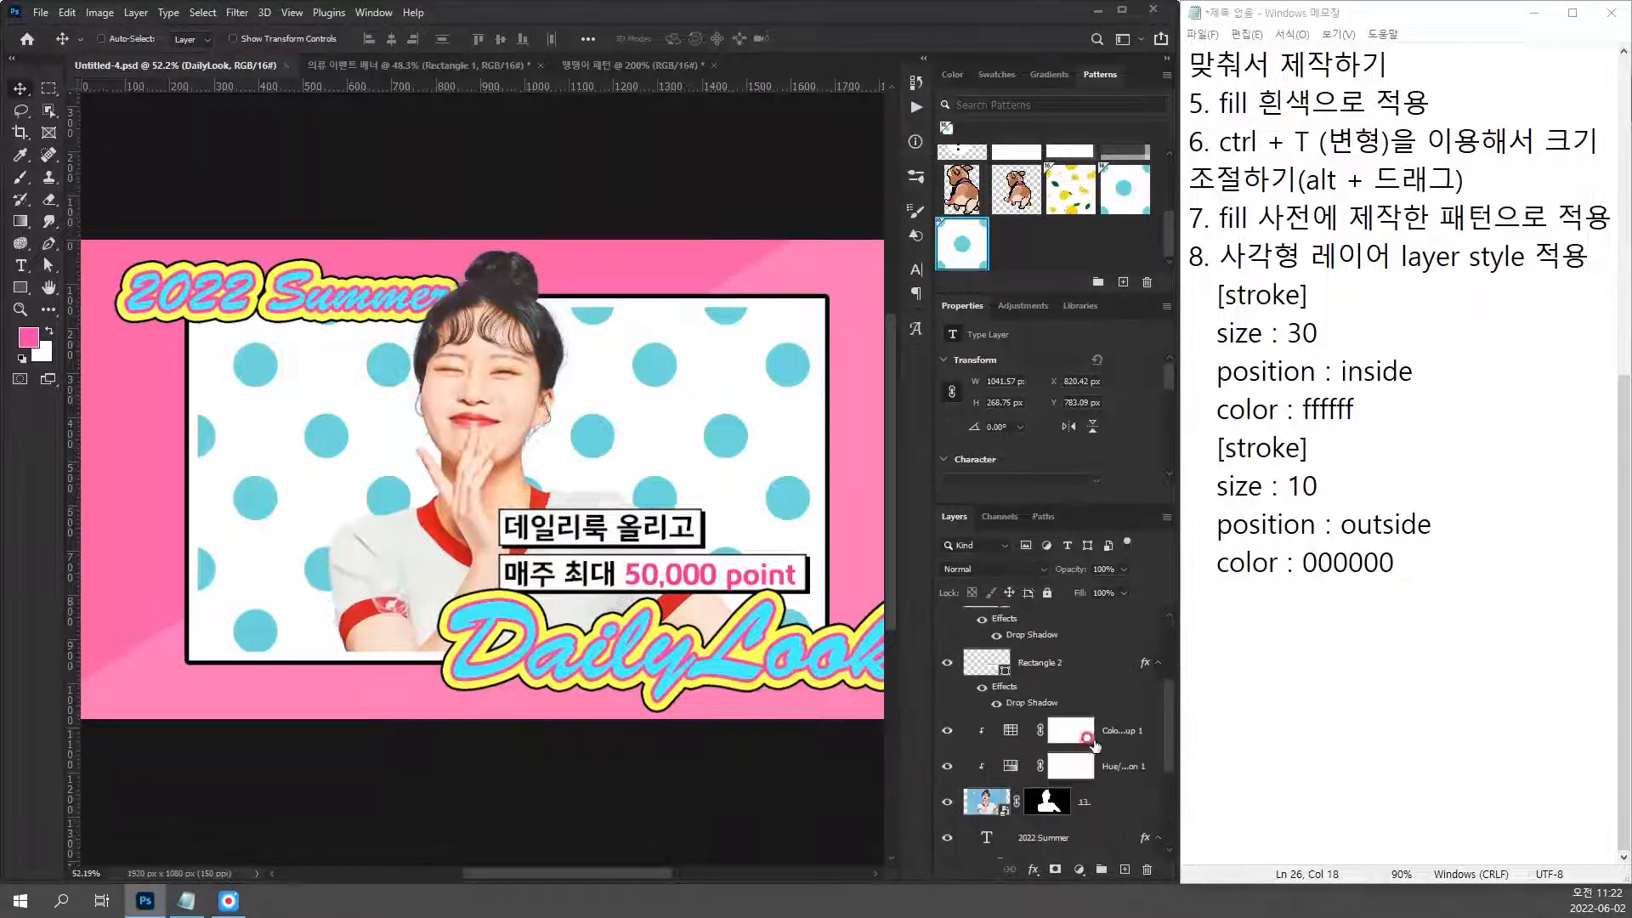
drag(1115, 707, 617, 538)
click(1045, 625)
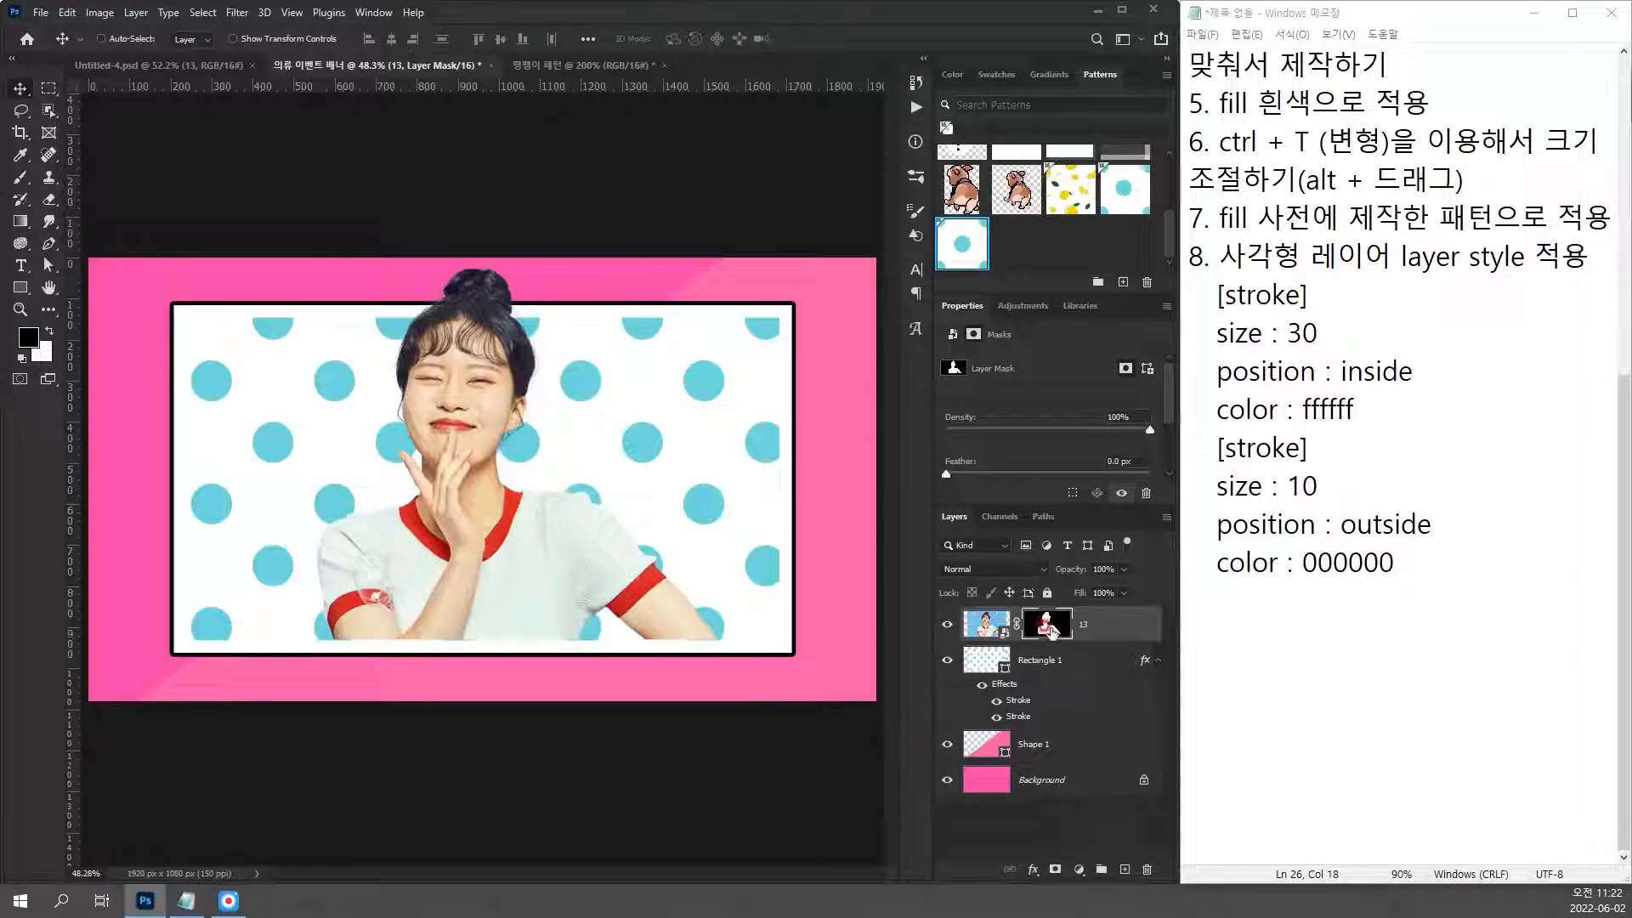
key(Delete)
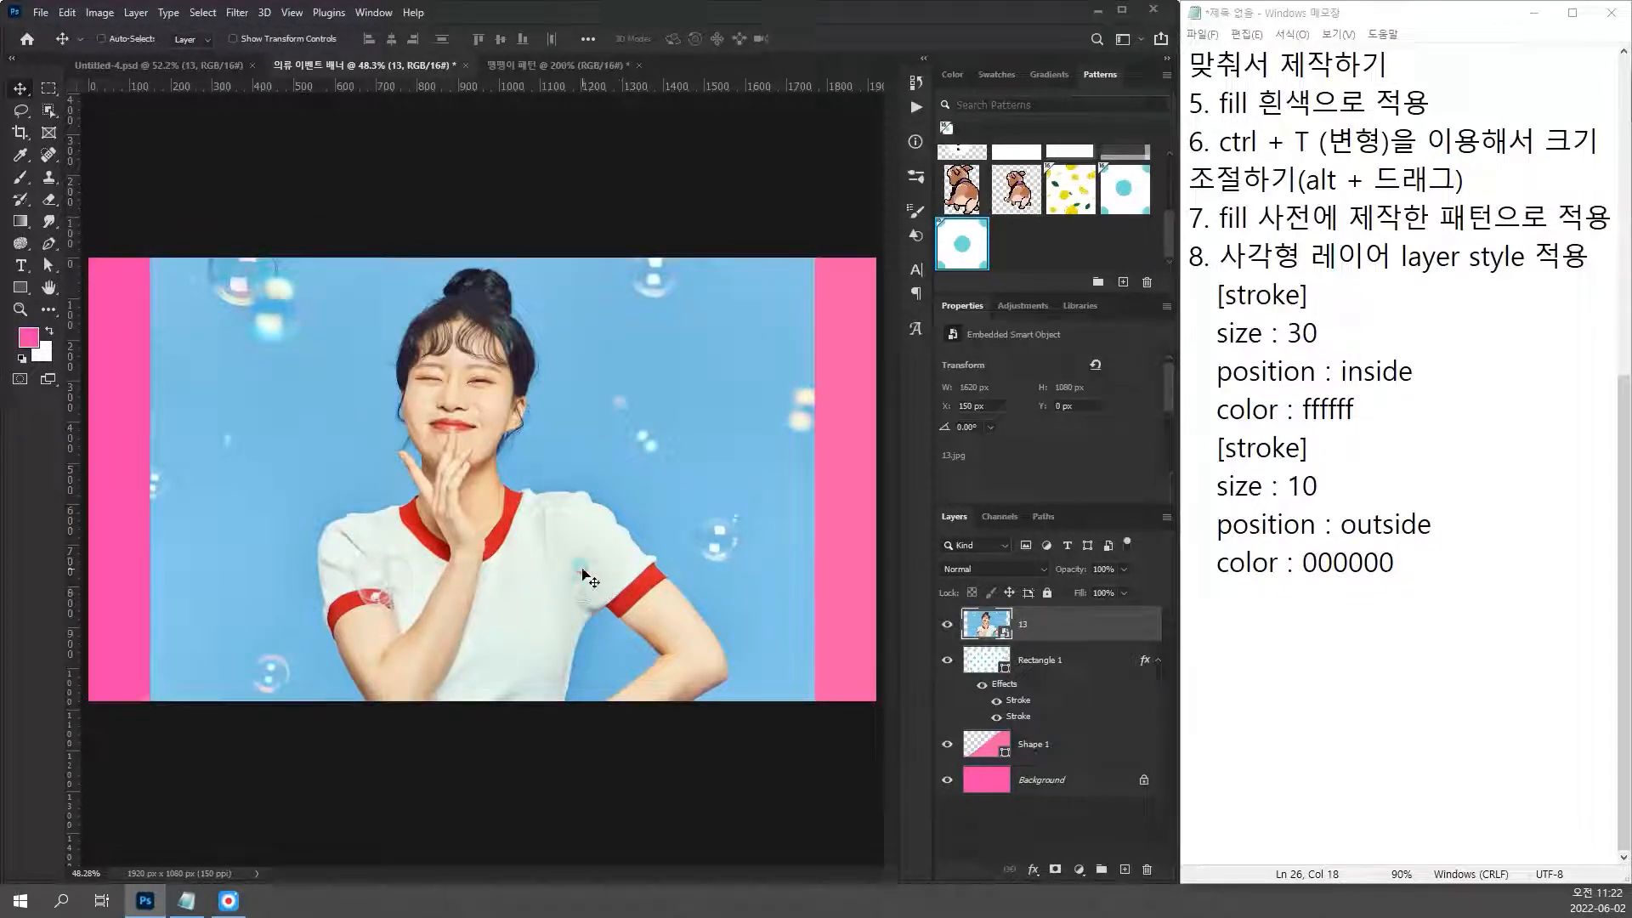
Step: Check the model photo's size and centered placement on the banner with Free Transform
mouse_move(575, 563)
mouse_down()
mouse_move(574, 581)
mouse_move(574, 563)
mouse_up()
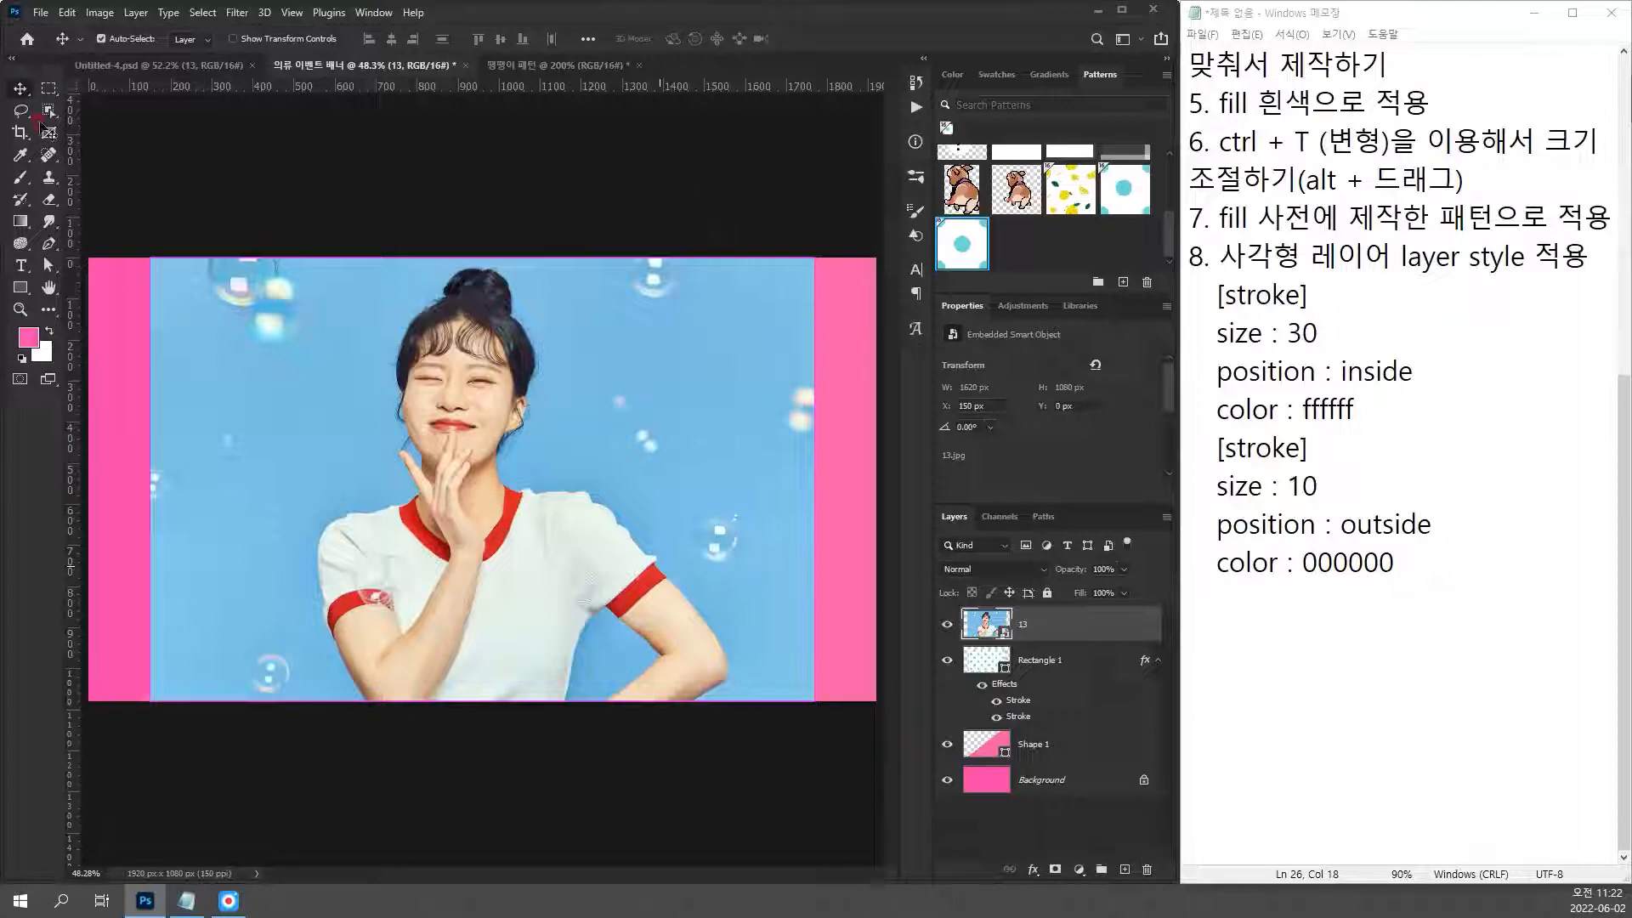
key(ctrl+t)
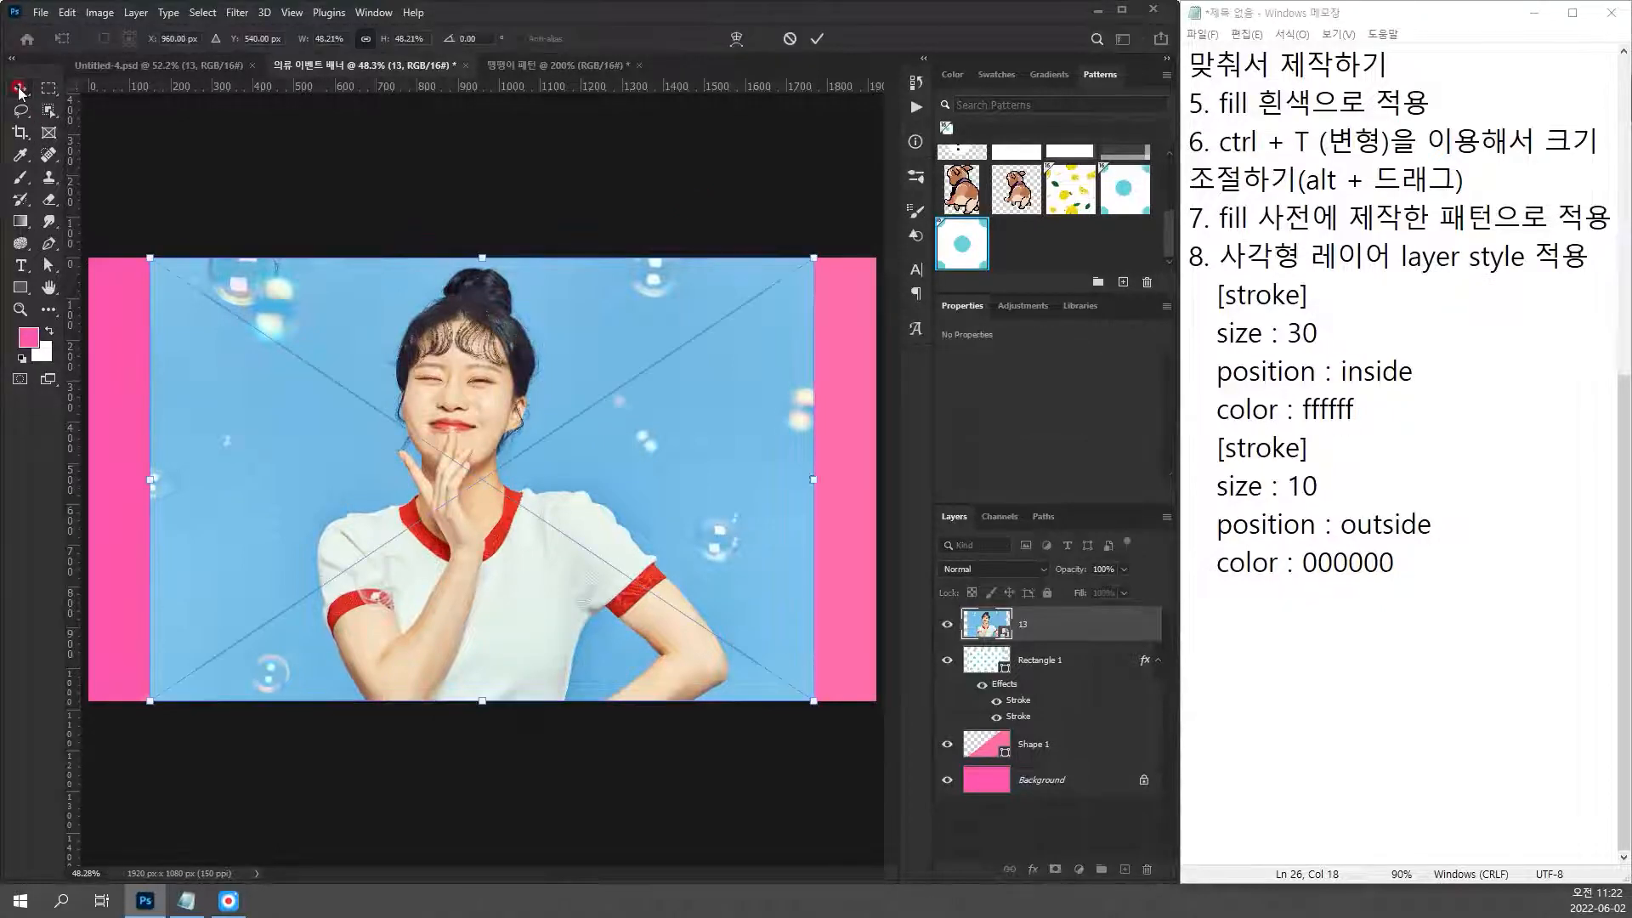
mouse_move(814, 701)
mouse_down()
mouse_move(783, 700)
mouse_move(835, 702)
mouse_move(793, 714)
mouse_up()
key(Return)
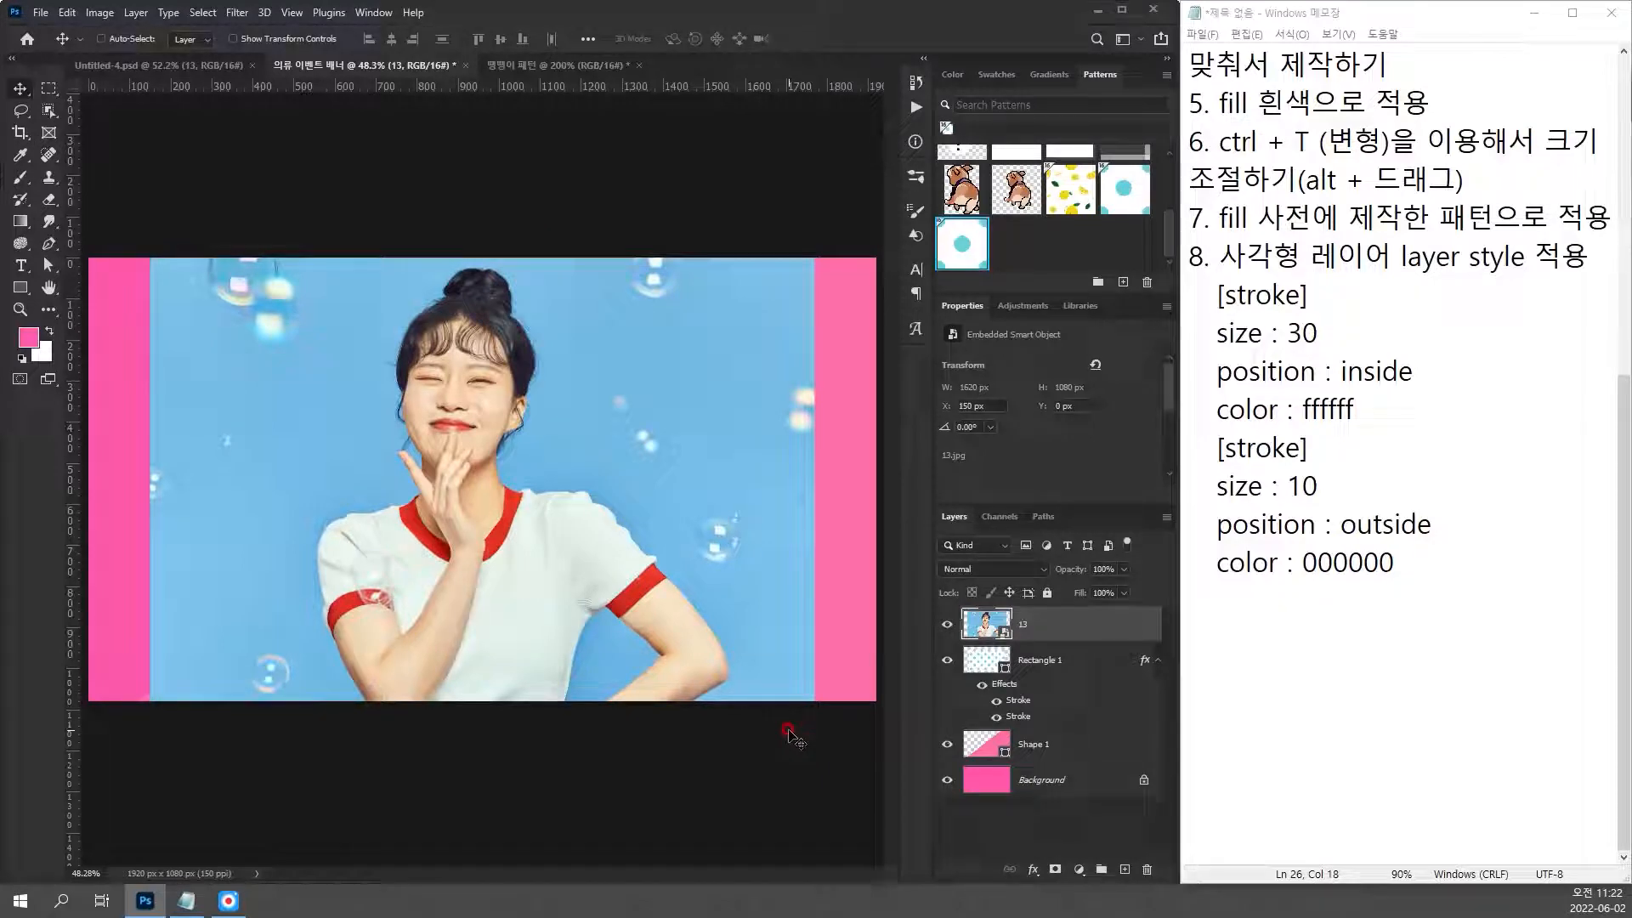
Step: In Notepad, add the note "9. 여자 사진 가져오기" below the stroke settings, leaving a blank line between
click(1194, 610)
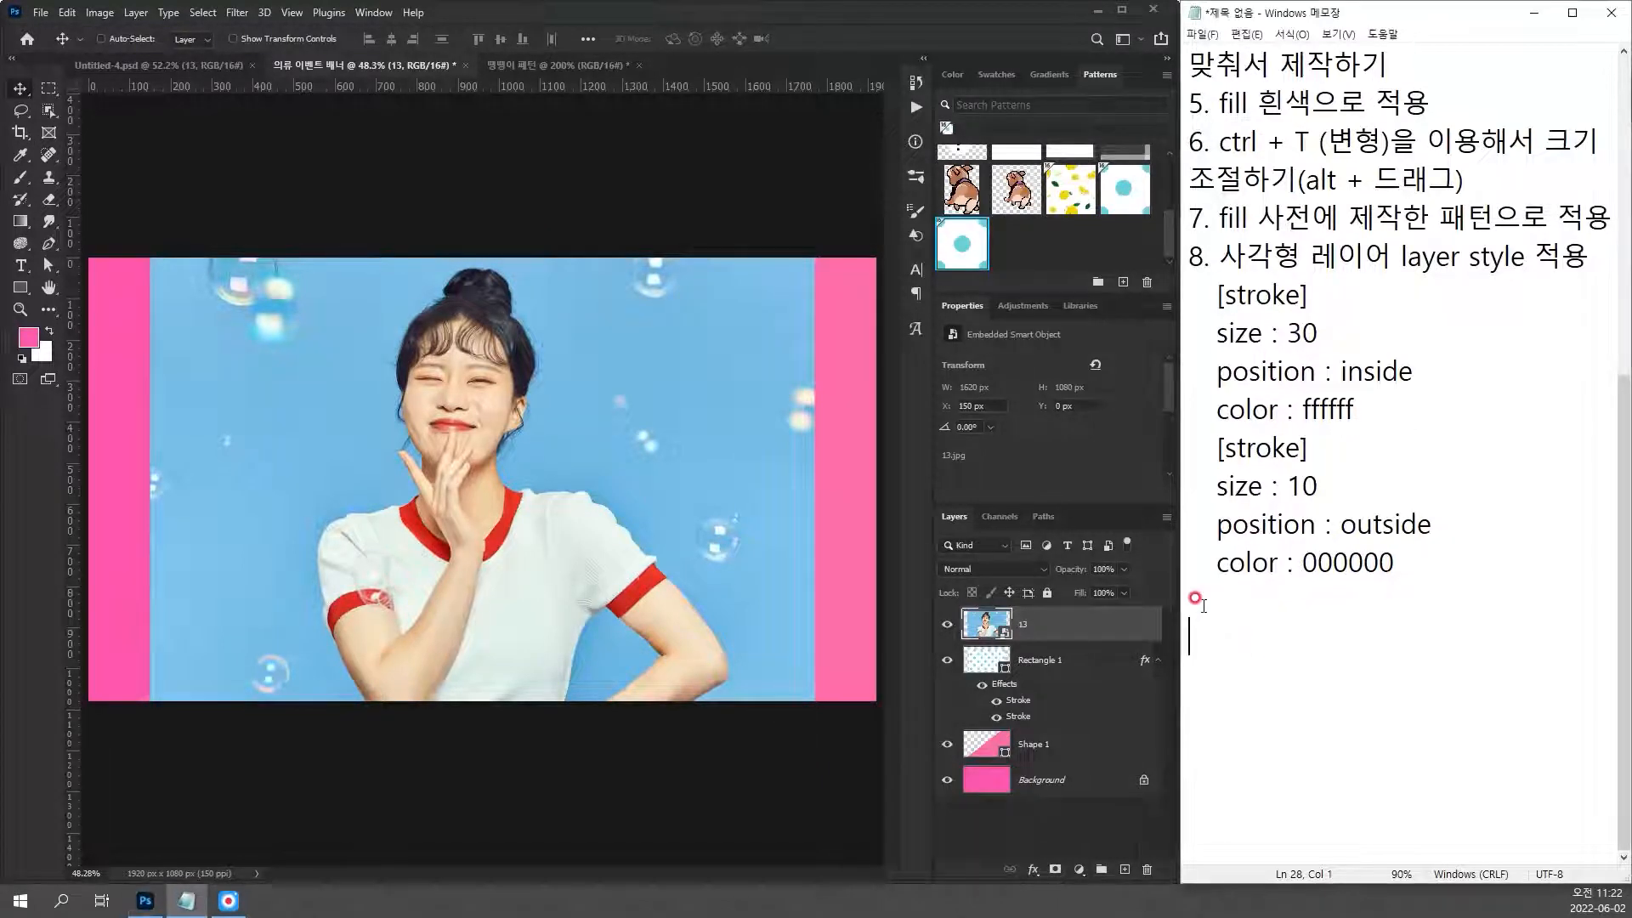
text(9. )
text(duwk)
key(BackSpace)
key(BackSpace)
key(BackSpace)
key(BackSpace)
key(Hangul)
text(여자 사진 가져)
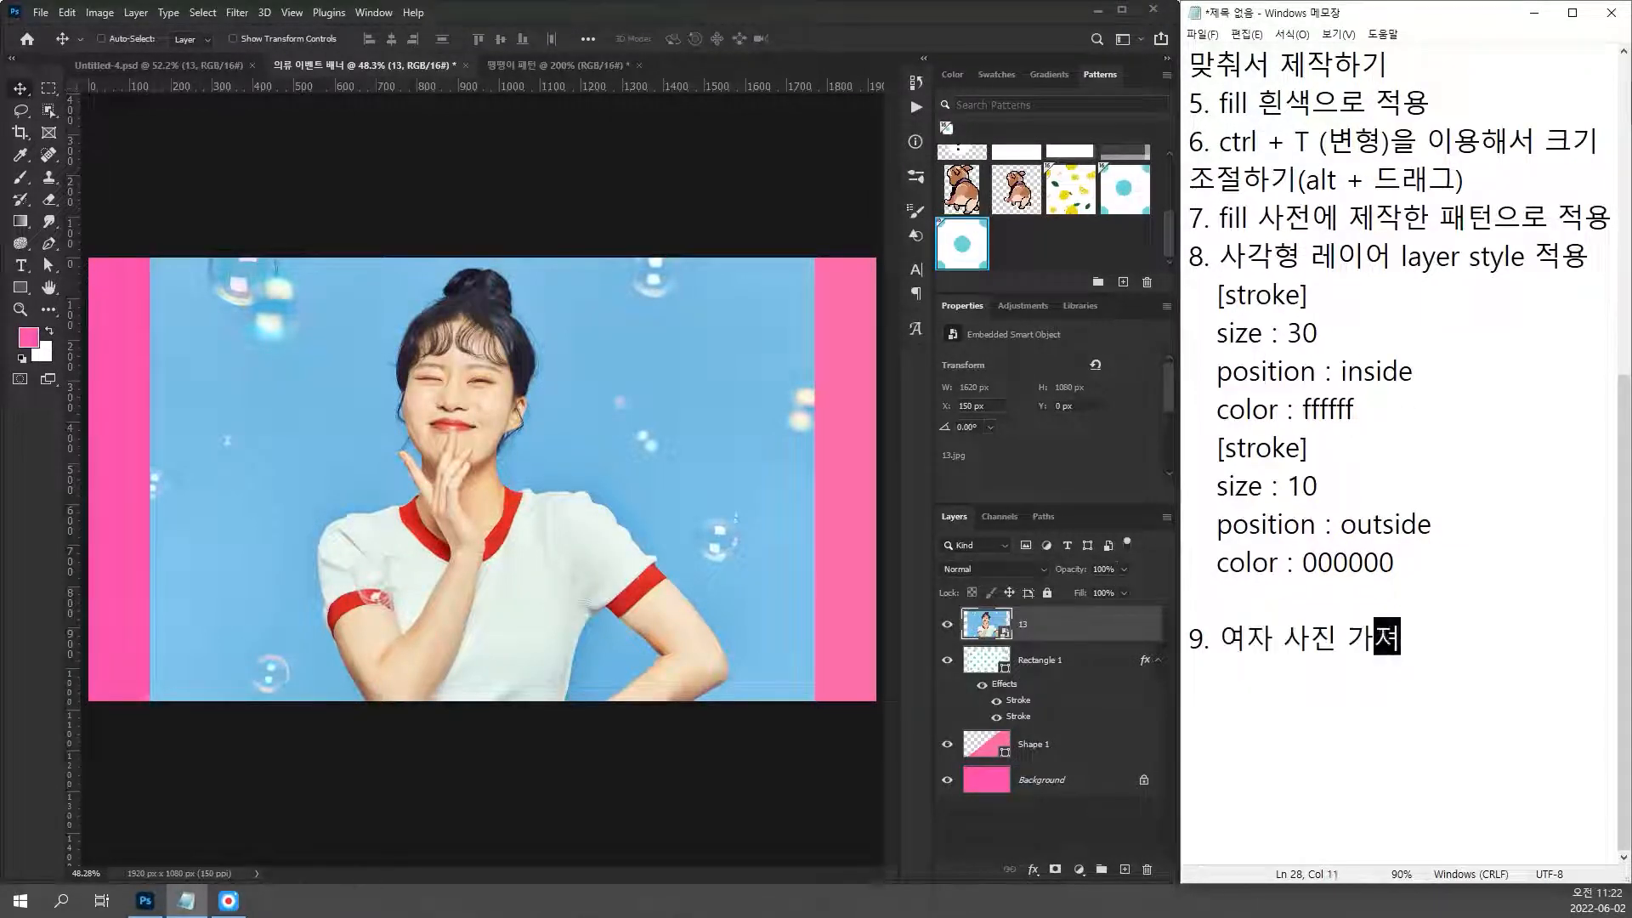
text(오기)
key(Return)
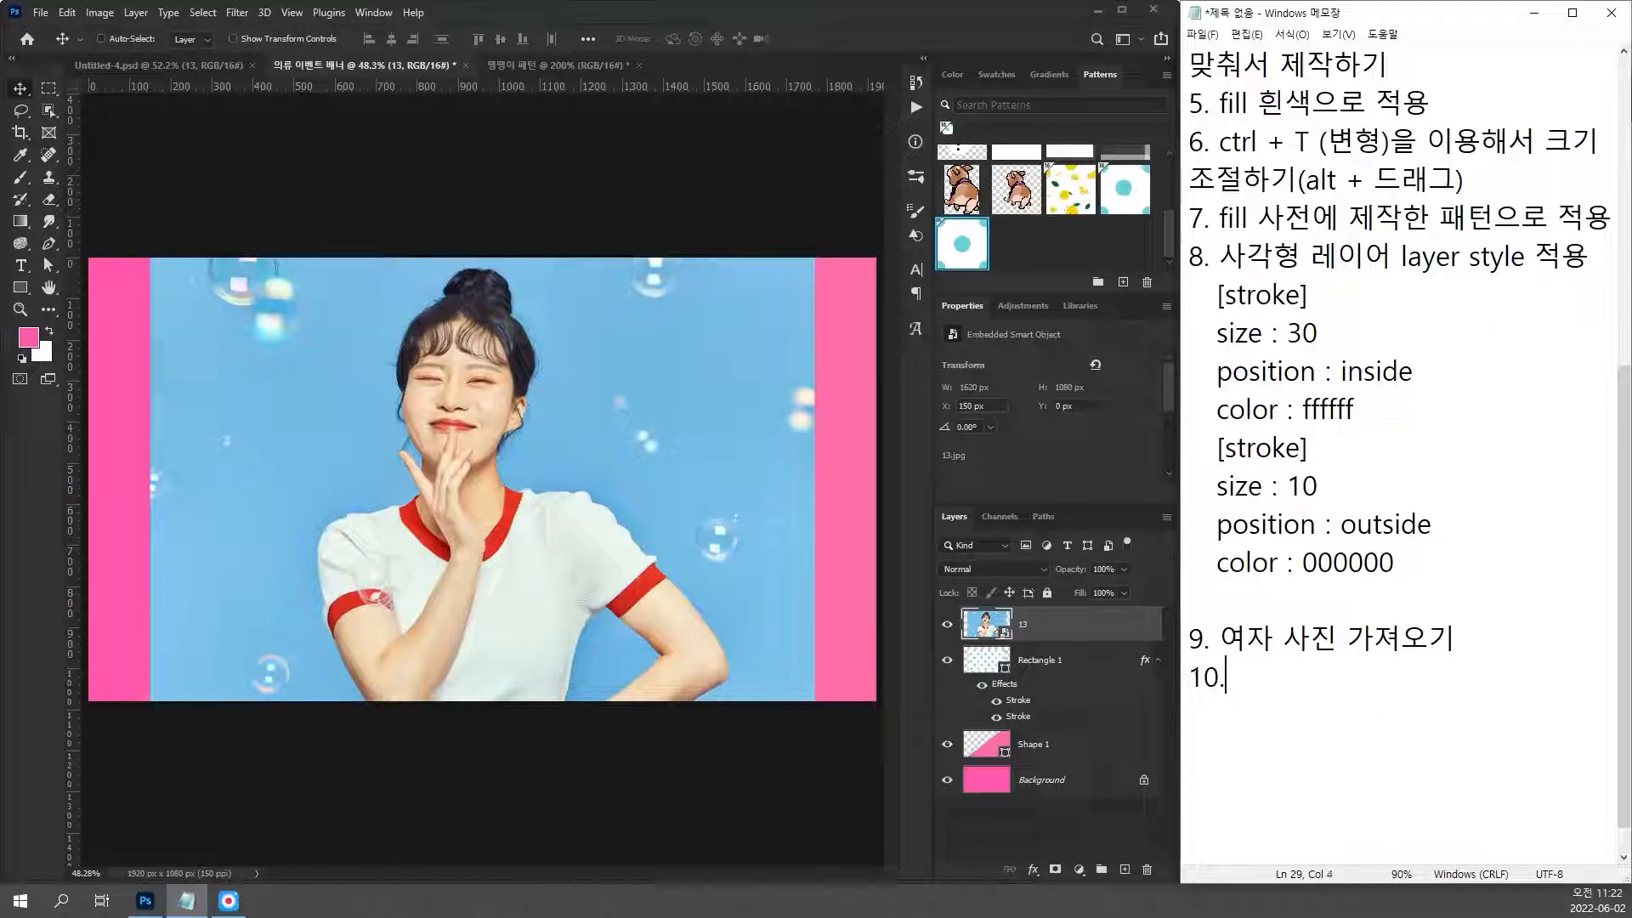
Step: Start note line "10." with several blank lines beneath it, and place the cursor back on that line
text(10.)
scroll(1381, 442, down, 1)
key(Return)
key(Return)
key(Return)
key(Return)
key(Return)
key(Return)
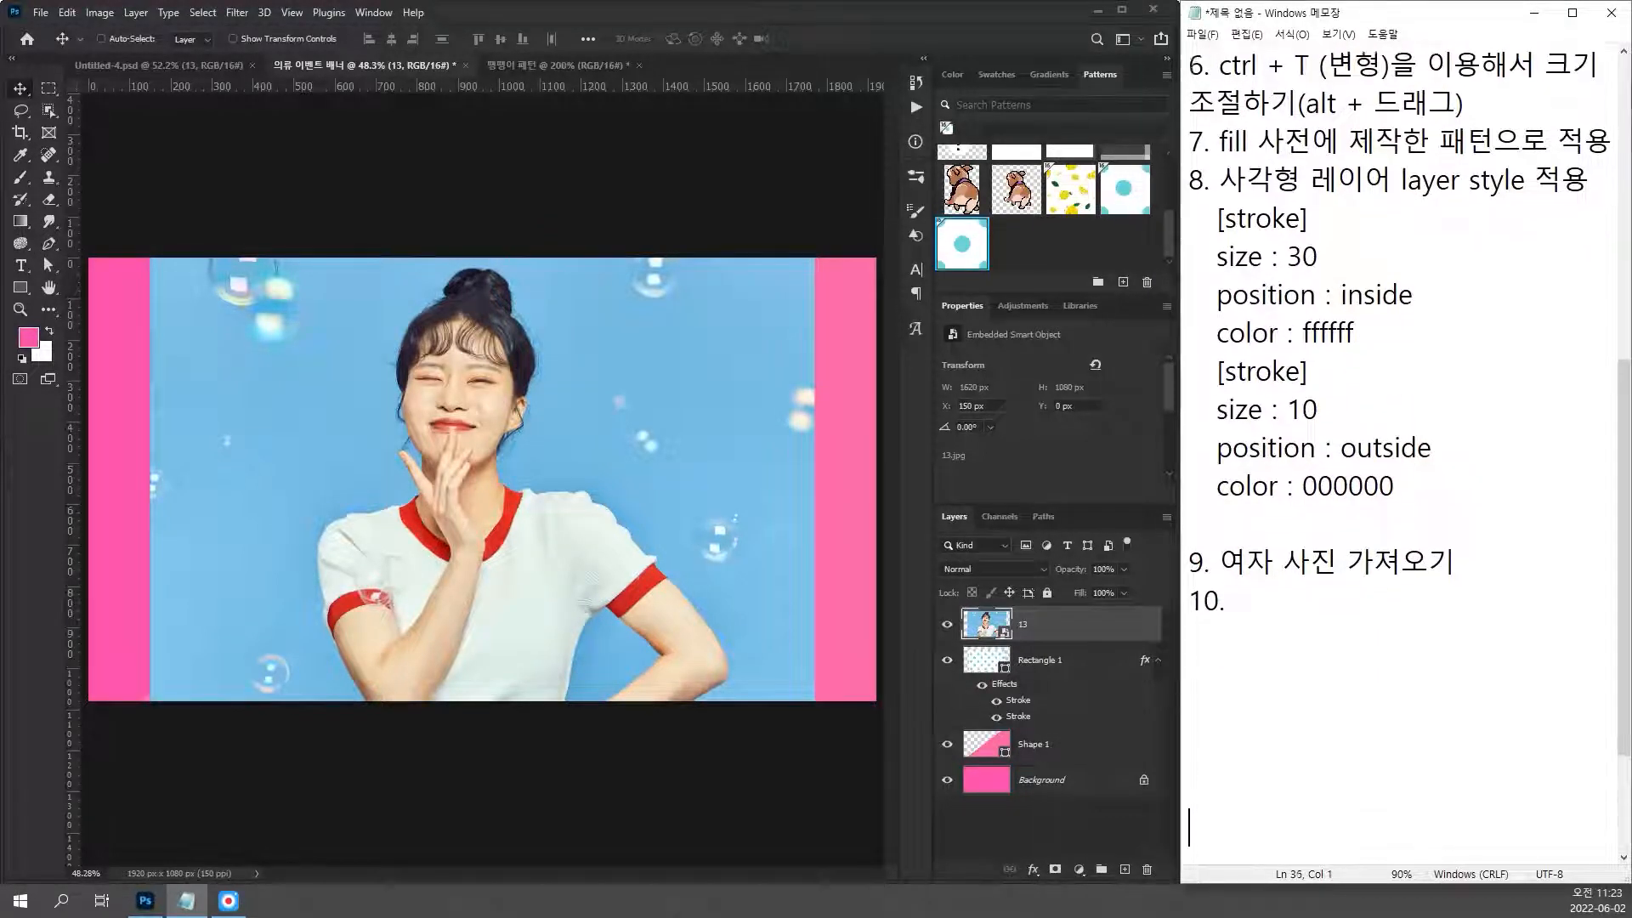
scroll(1394, 456, down, 2)
scroll(1351, 340, down, 1)
click(1284, 250)
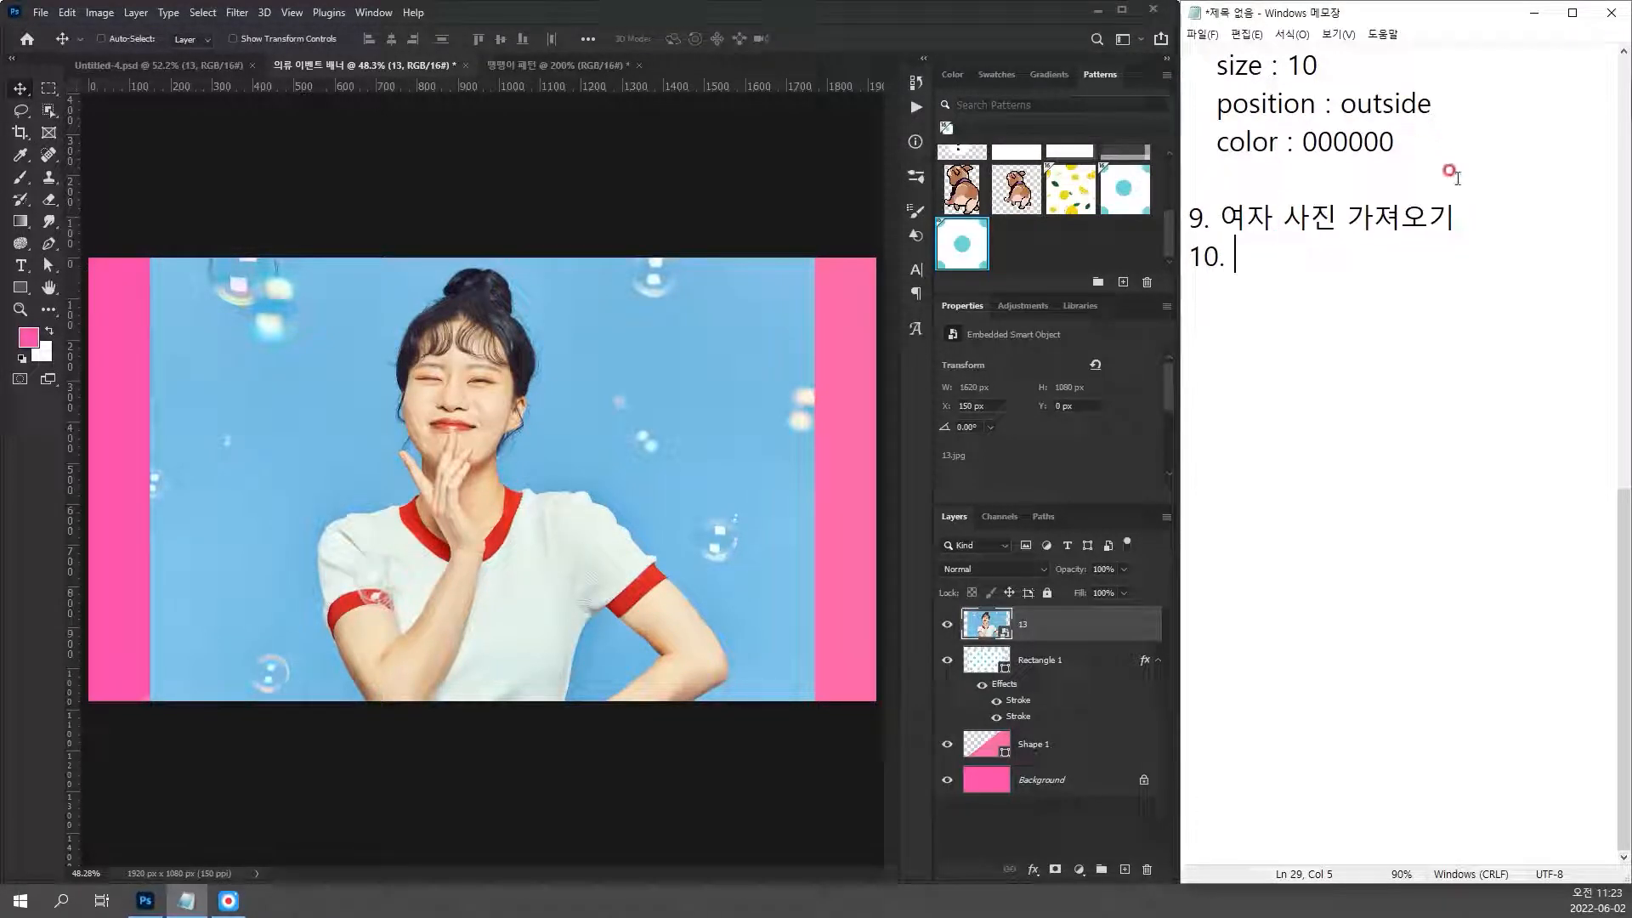
Step: Reword note 9 to read "여자 사진 가져온 후 누끼"
click(1457, 217)
key(BackSpace)
text(온 후 누끼)
click(1374, 239)
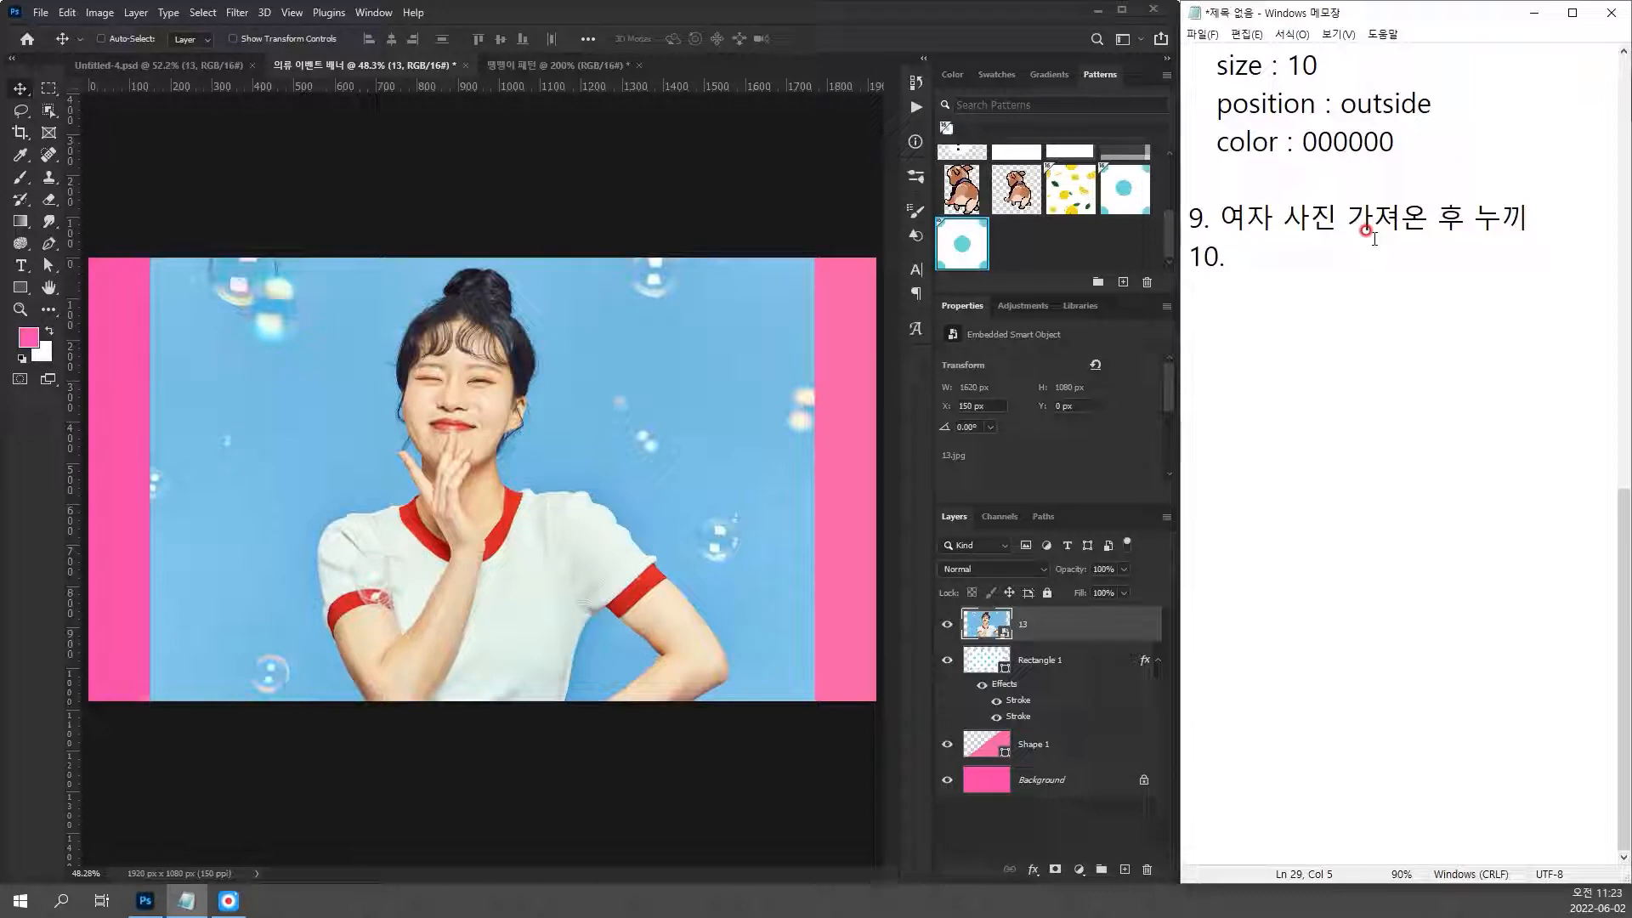
Step: In Photoshop, select the woman on layer 13 by boxing her whole figure with the Object Selection Tool
click(787, 182)
key(w)
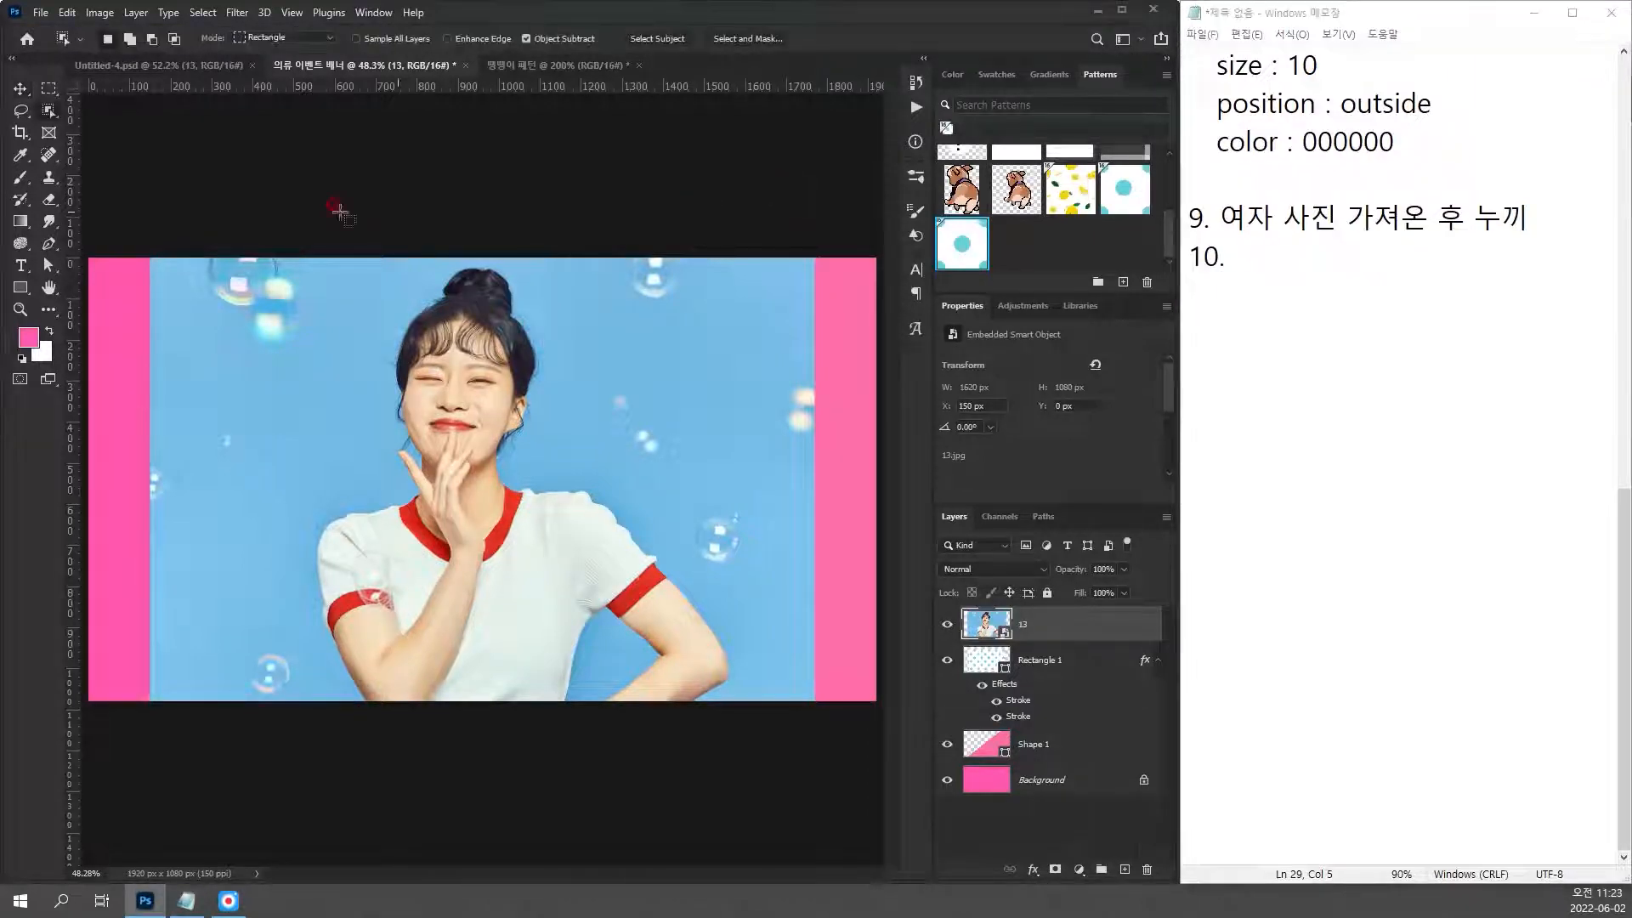
right_click(52, 105)
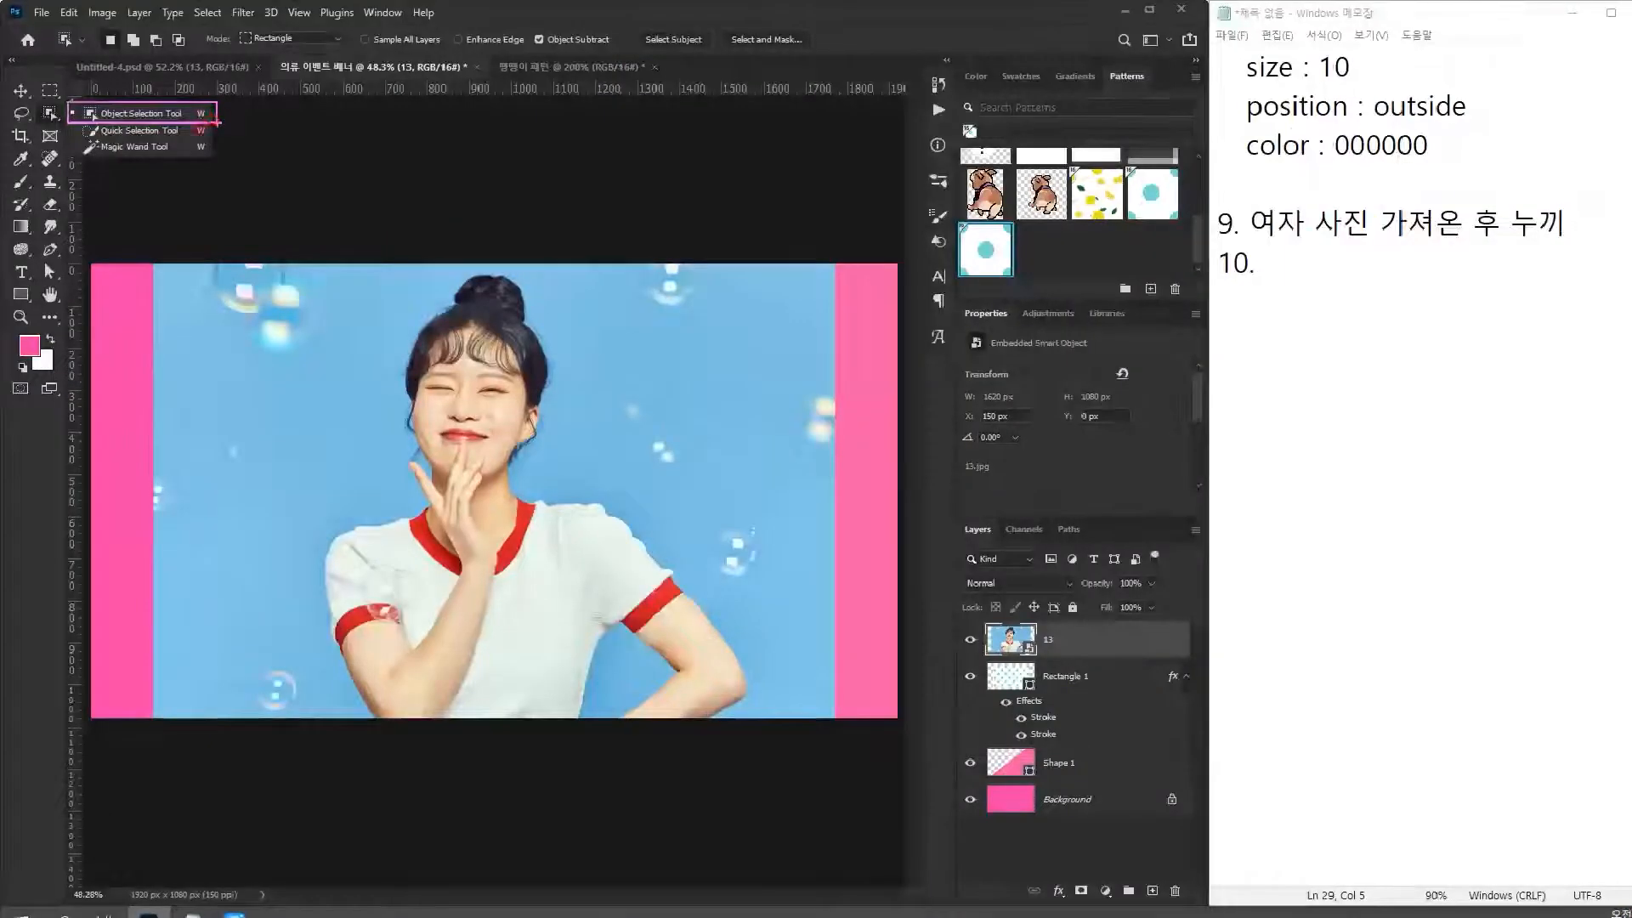
click(214, 115)
drag(218, 253, 769, 753)
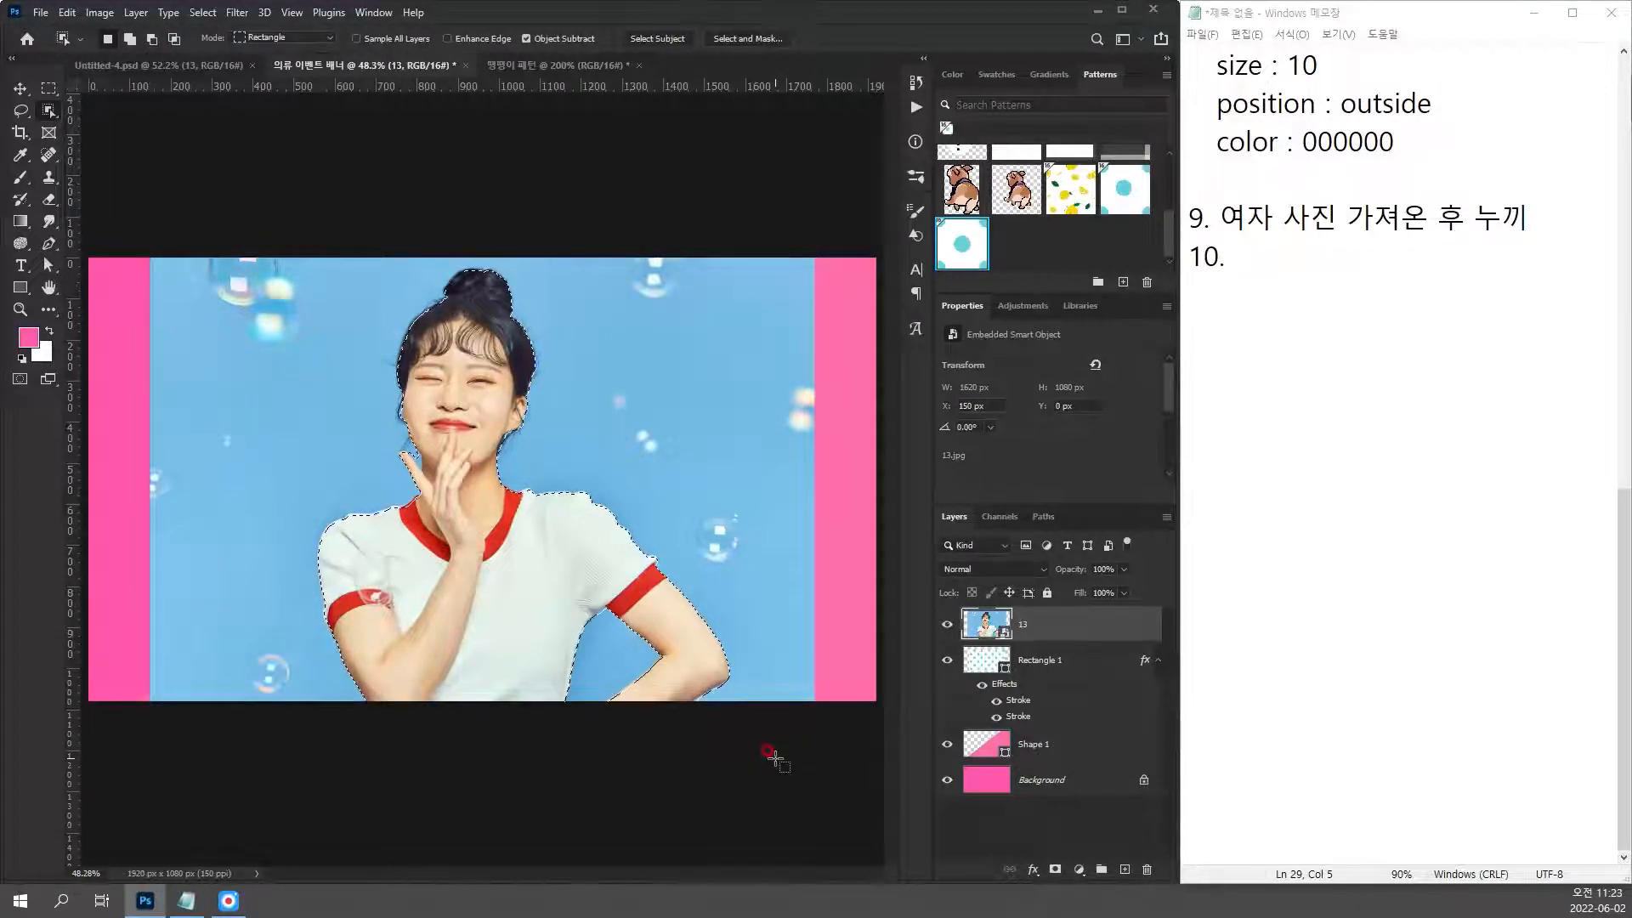
Step: In Notepad, write "object select tool(W)" as note 10 and start a new line
click(1283, 246)
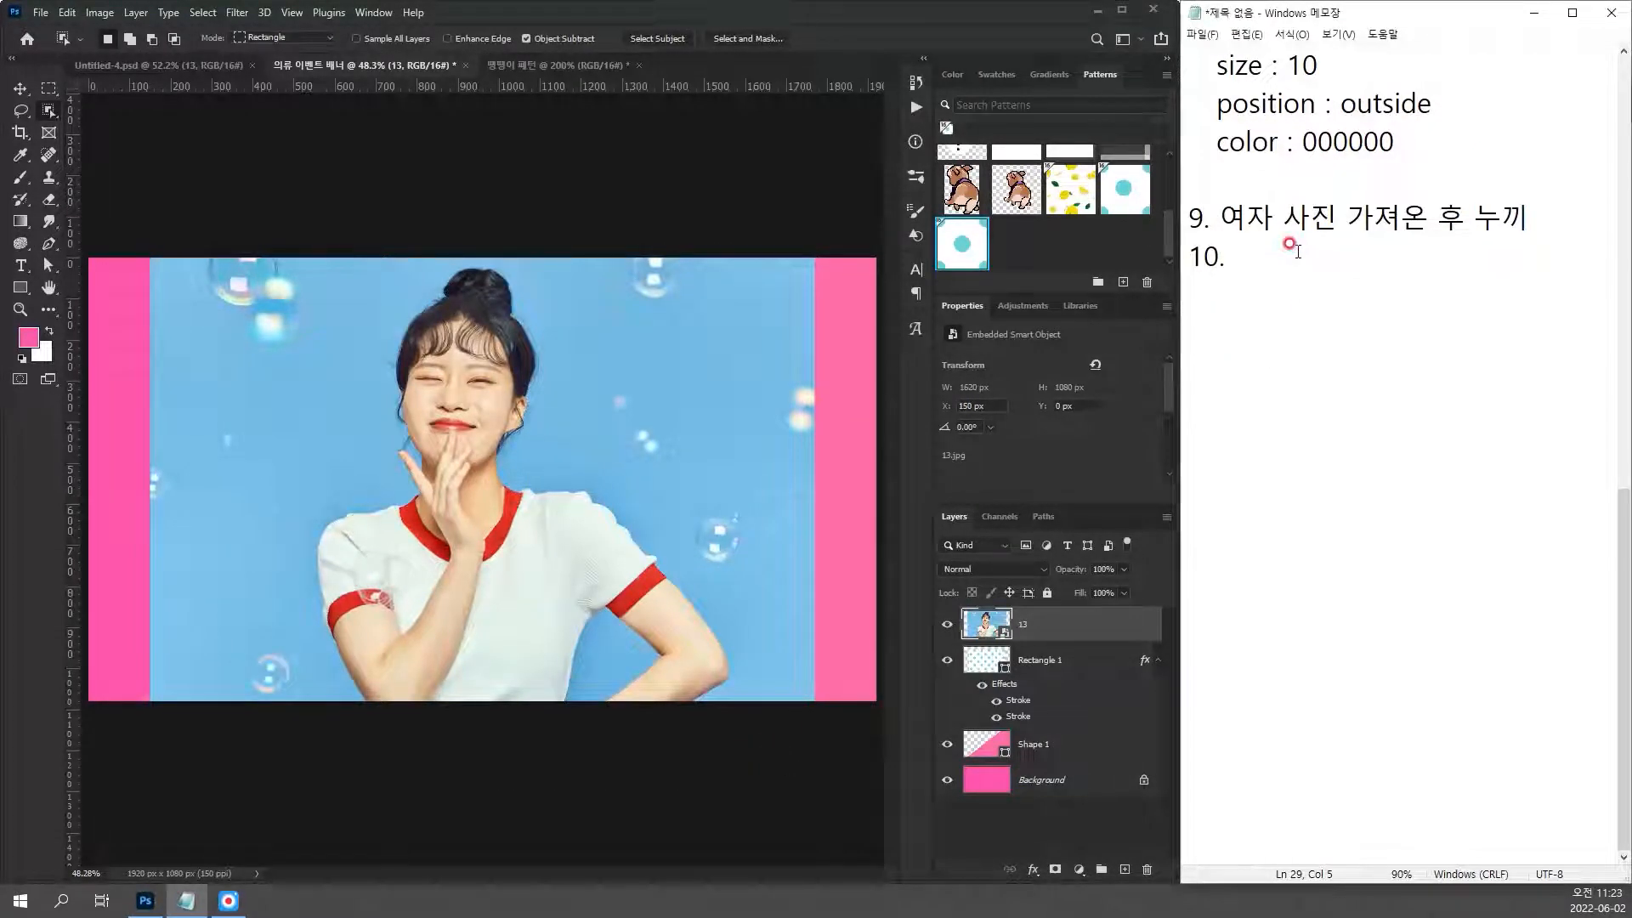
text(ㅇ)
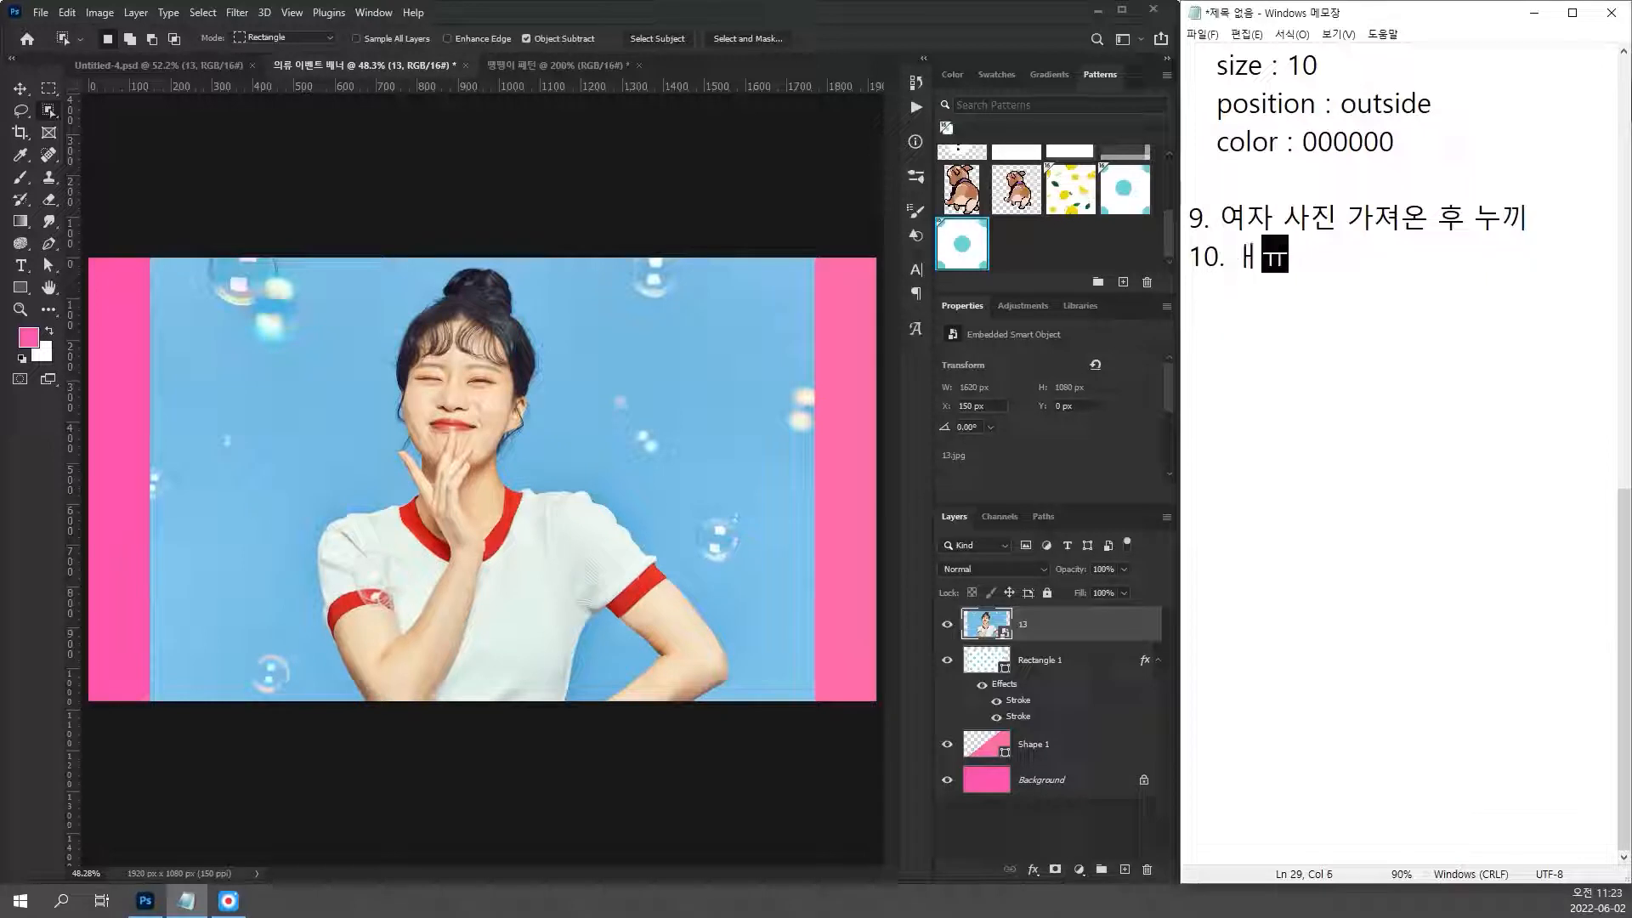
text(ㅓ)
key(BackSpace)
key(BackSpace)
key(Hangul)
text(obje)
text(dt)
key(BackSpace)
key(BackSpace)
text(ct sel)
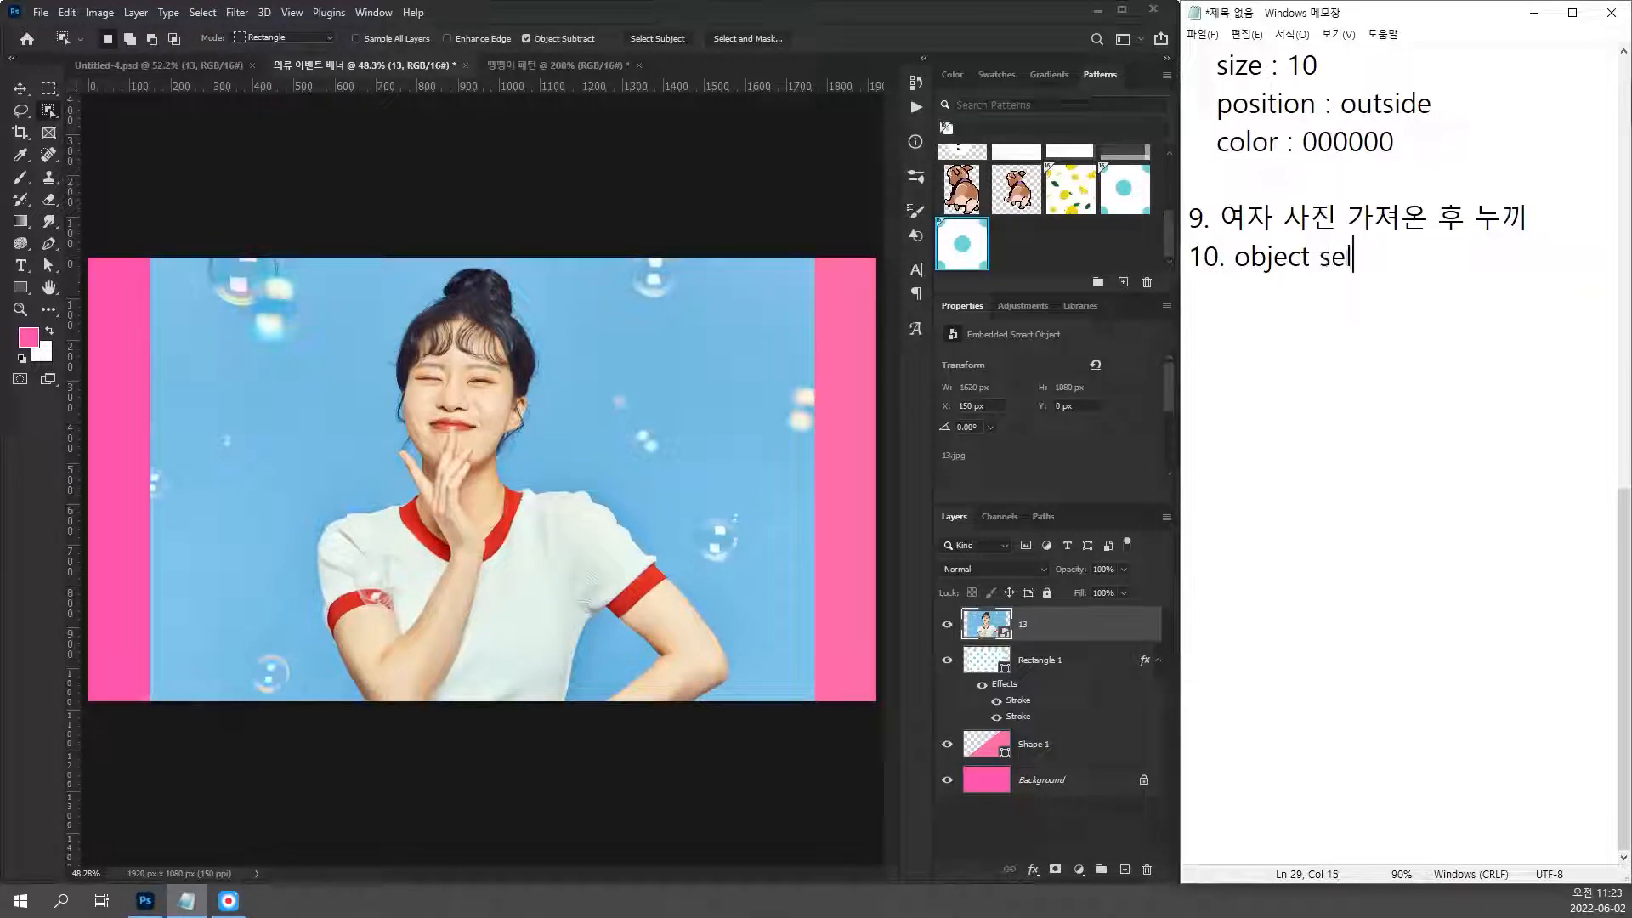
text(ect t)
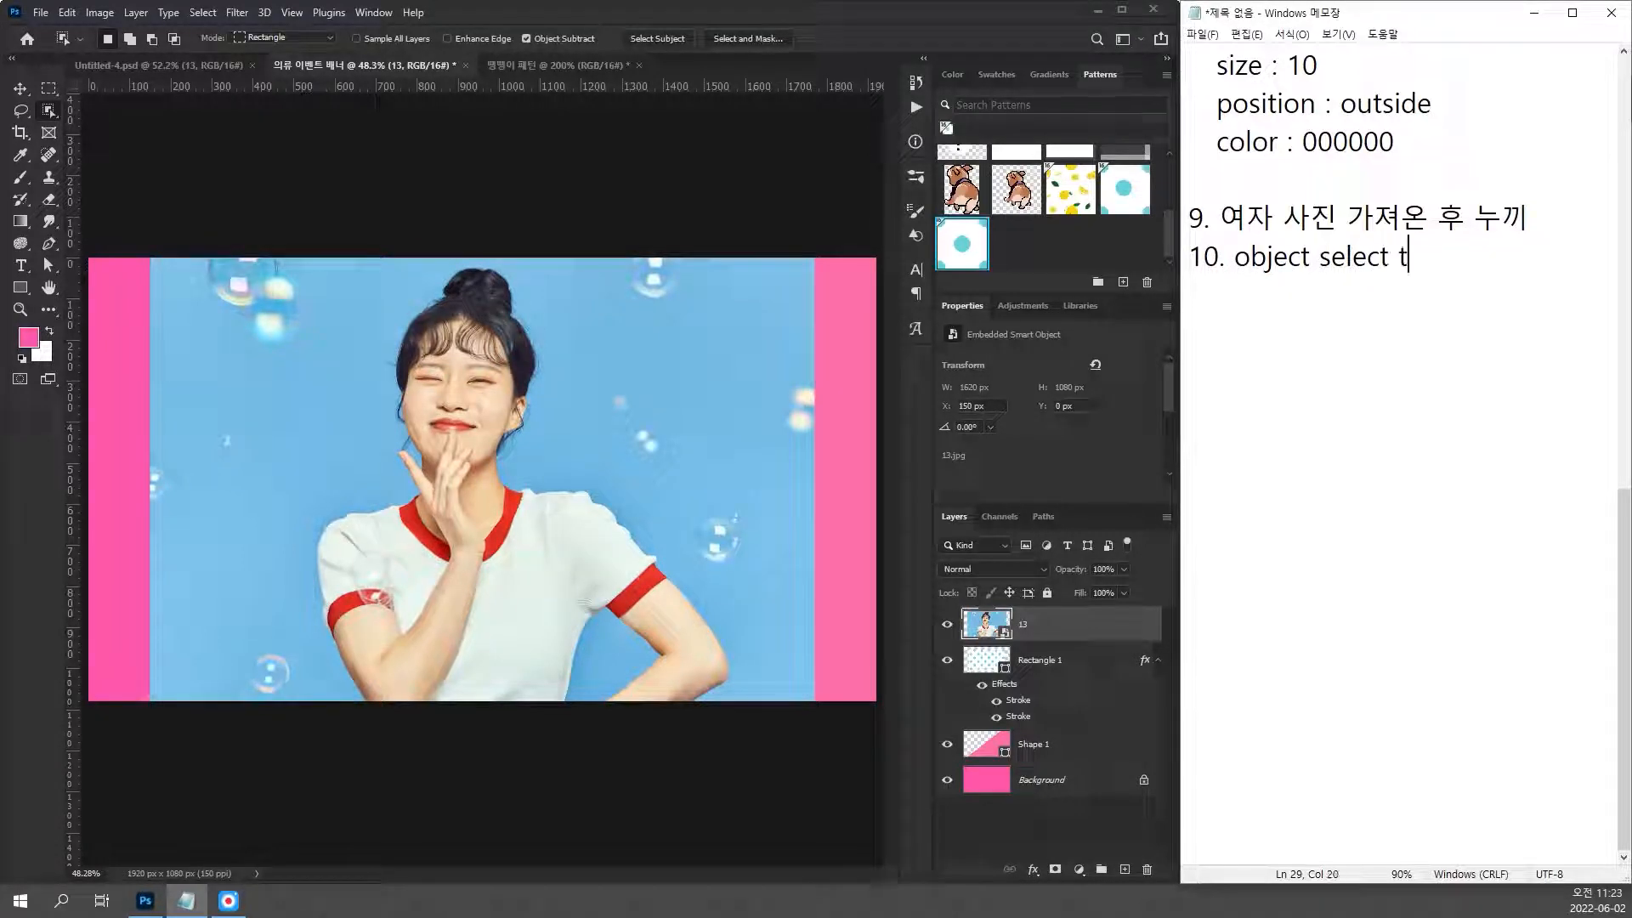
text(ool(W))
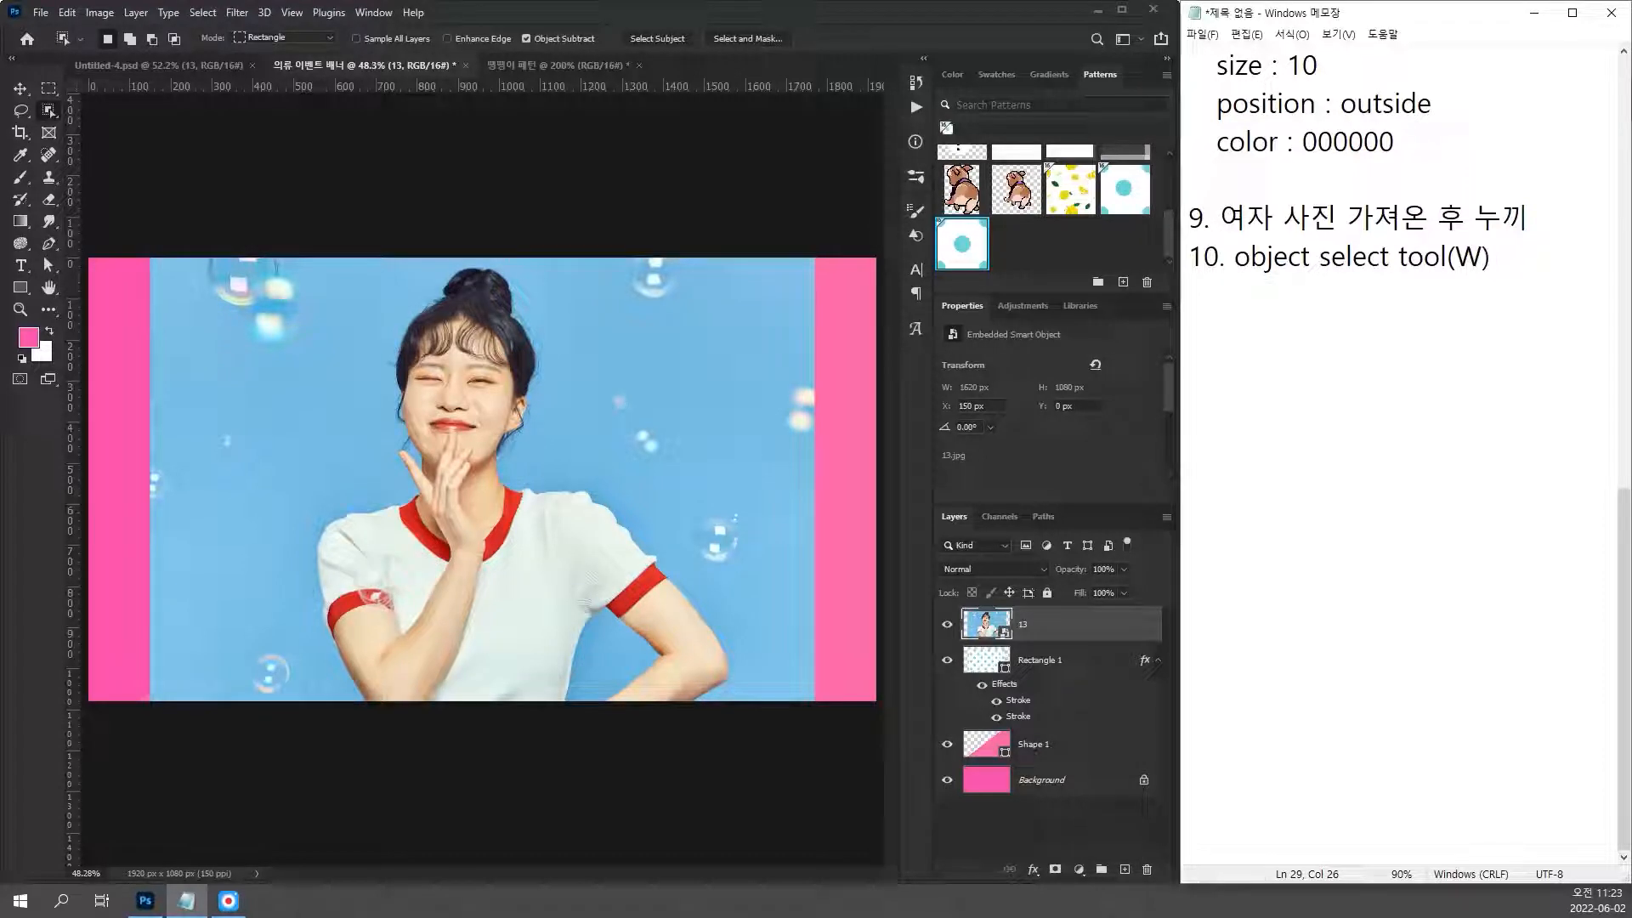
key(Return)
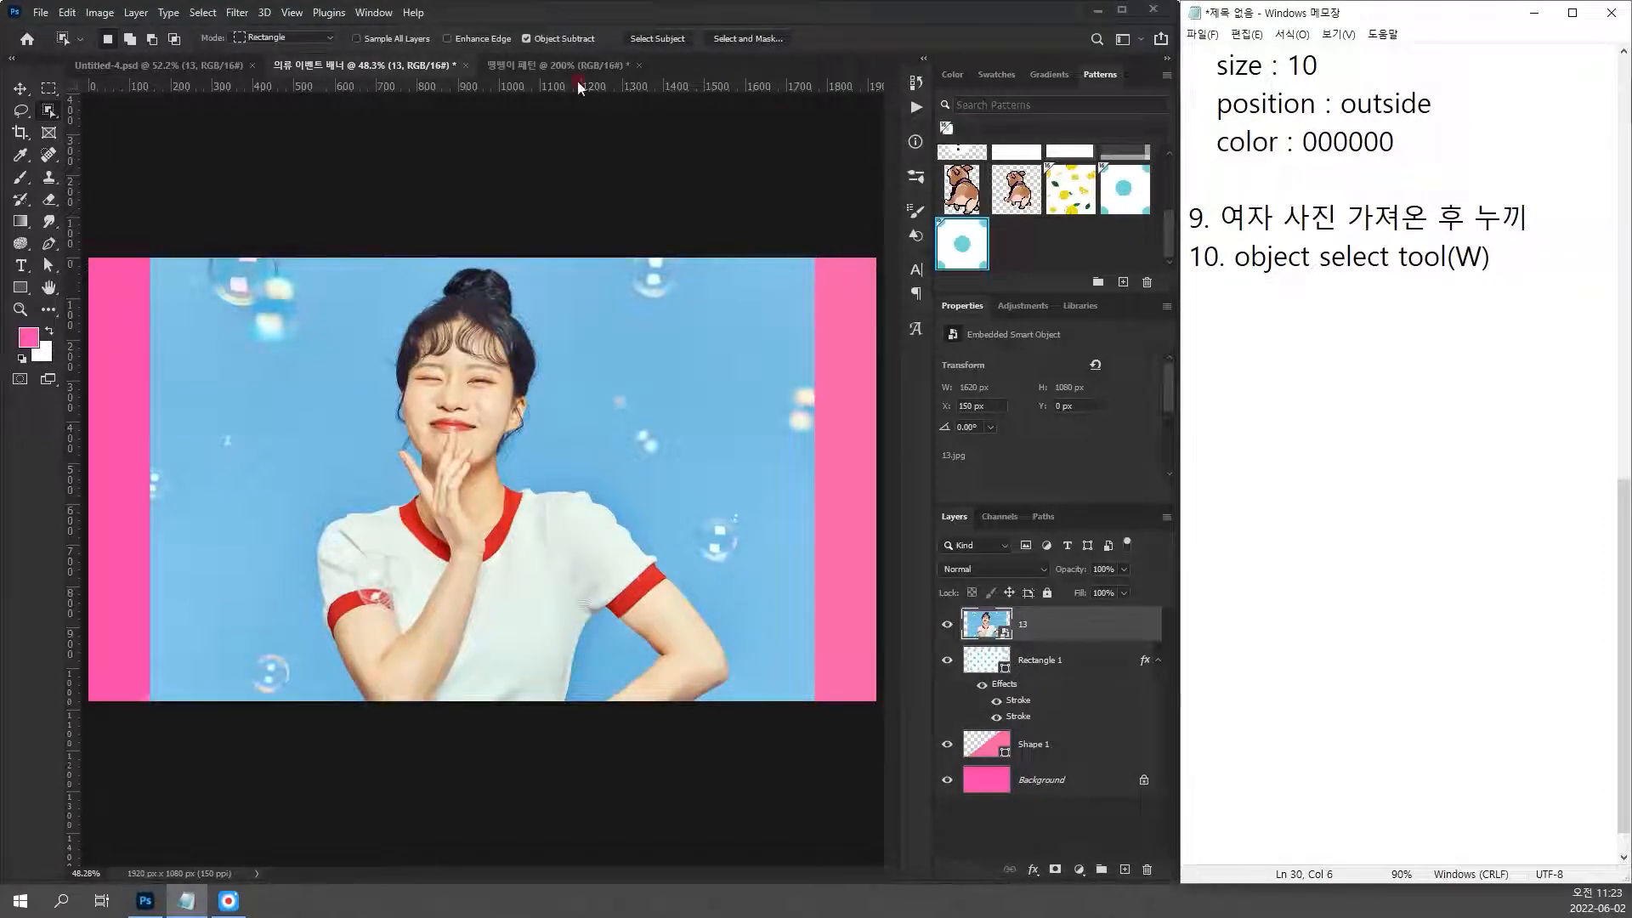
Step: In Photoshop, switch to the Quick Selection Tool to refine the woman's selection
click(48, 110)
right_click(48, 111)
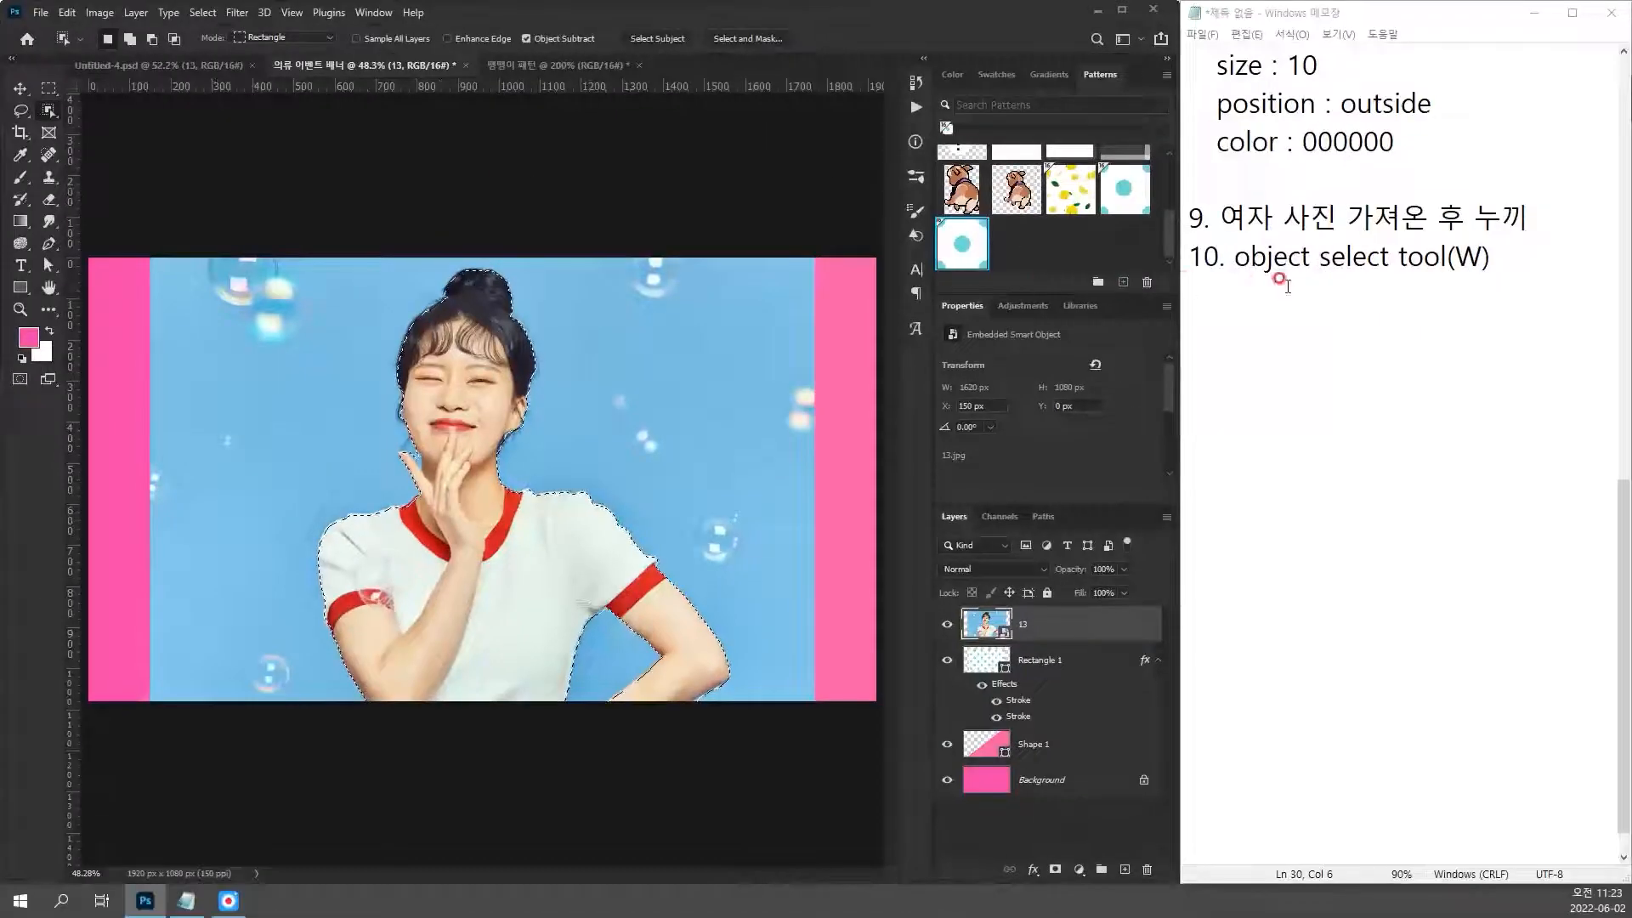
click(1281, 280)
click(53, 113)
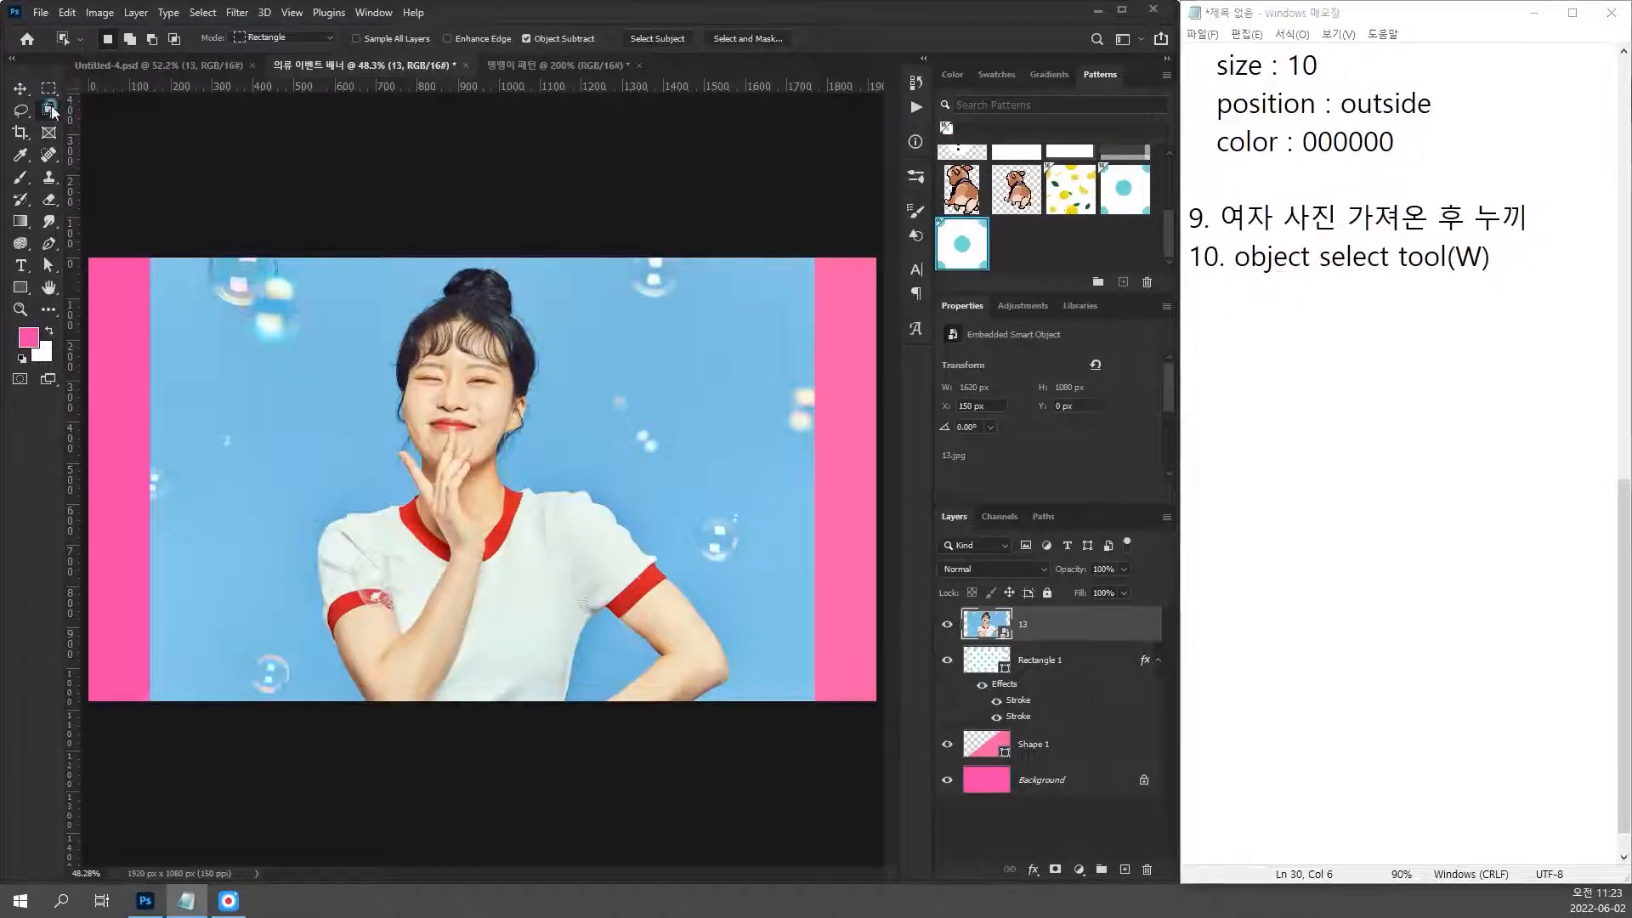
click(54, 115)
right_click(54, 116)
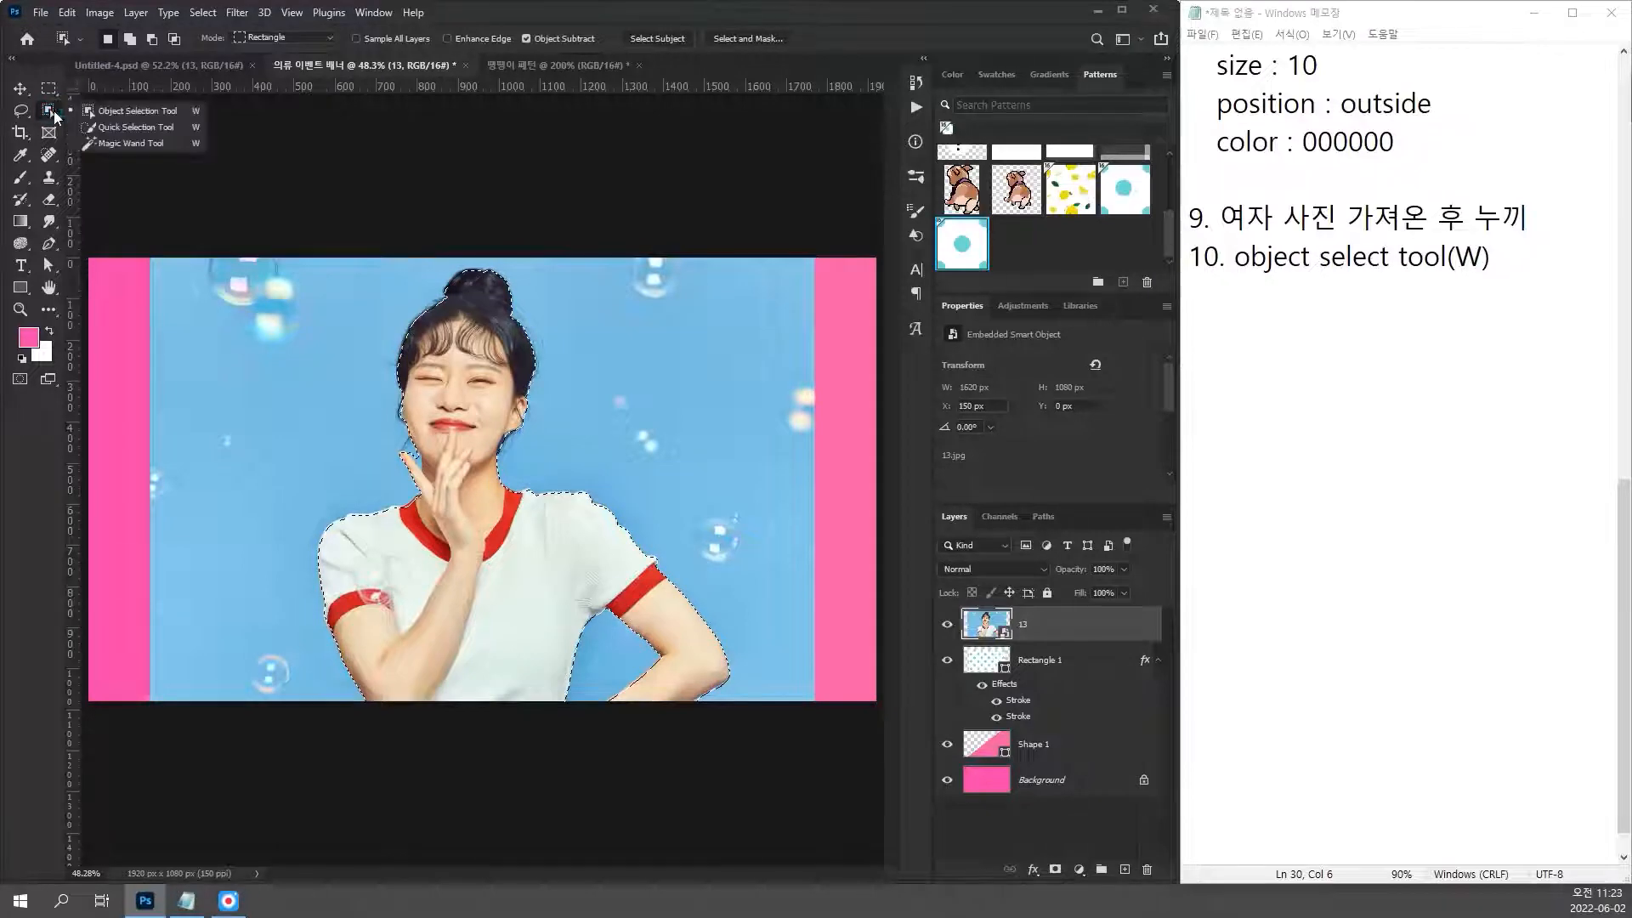
click(123, 134)
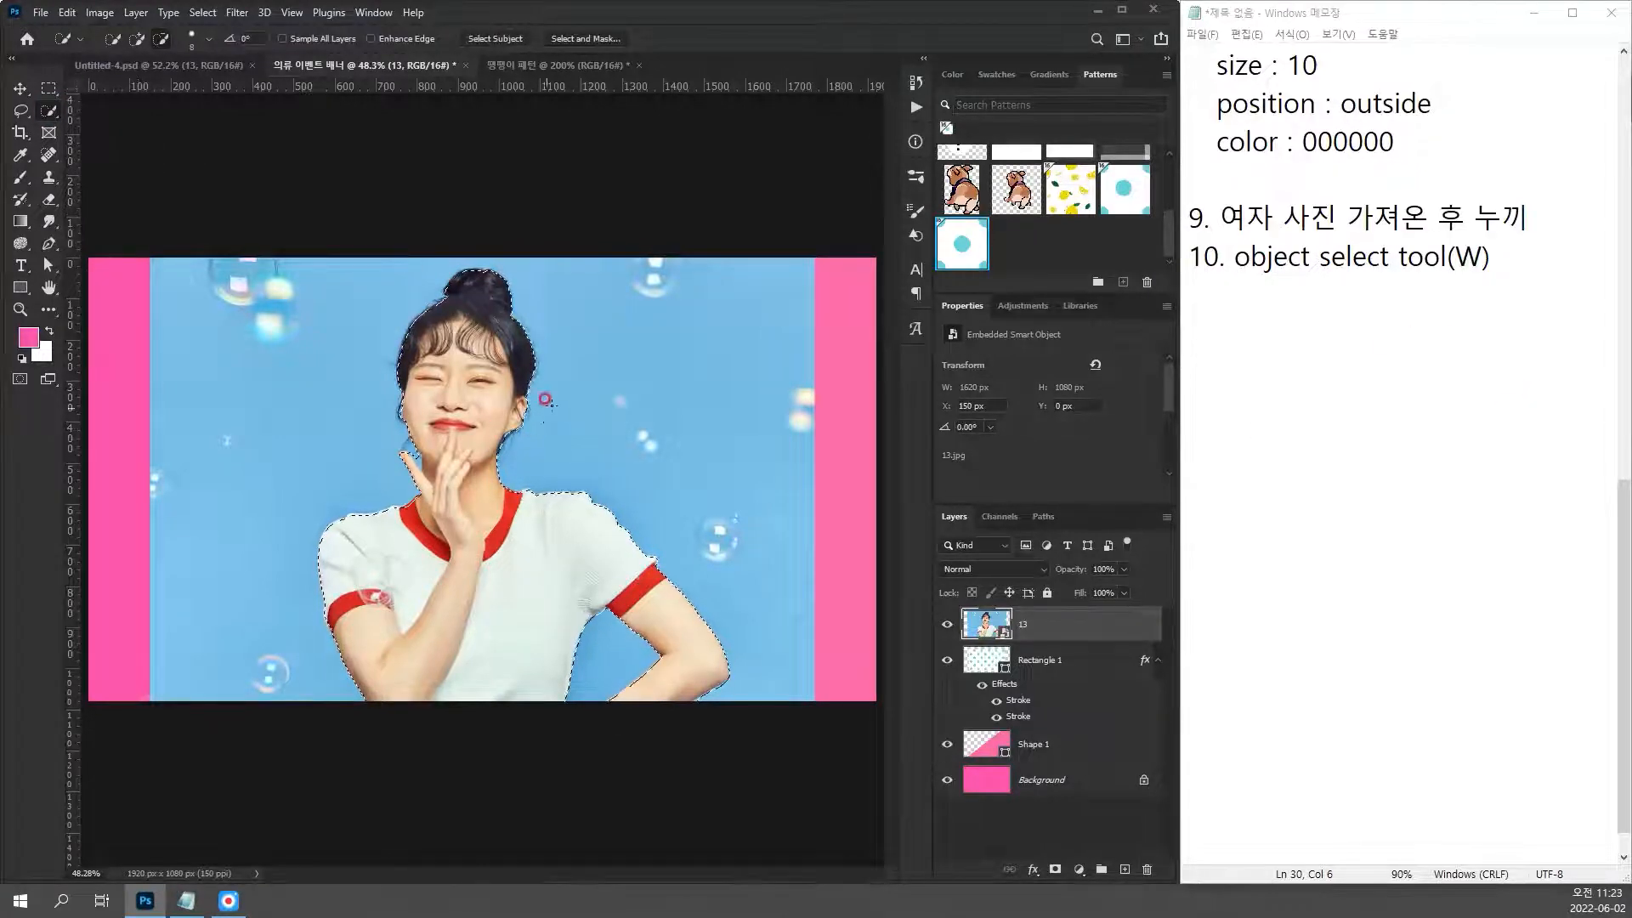
Step: Refine the selection at 200% zoom by subtracting the blue gap between chin and thumb and brushing the hair strands there
key(ctrl+plus)
key(ctrl+plus)
key(ctrl+plus)
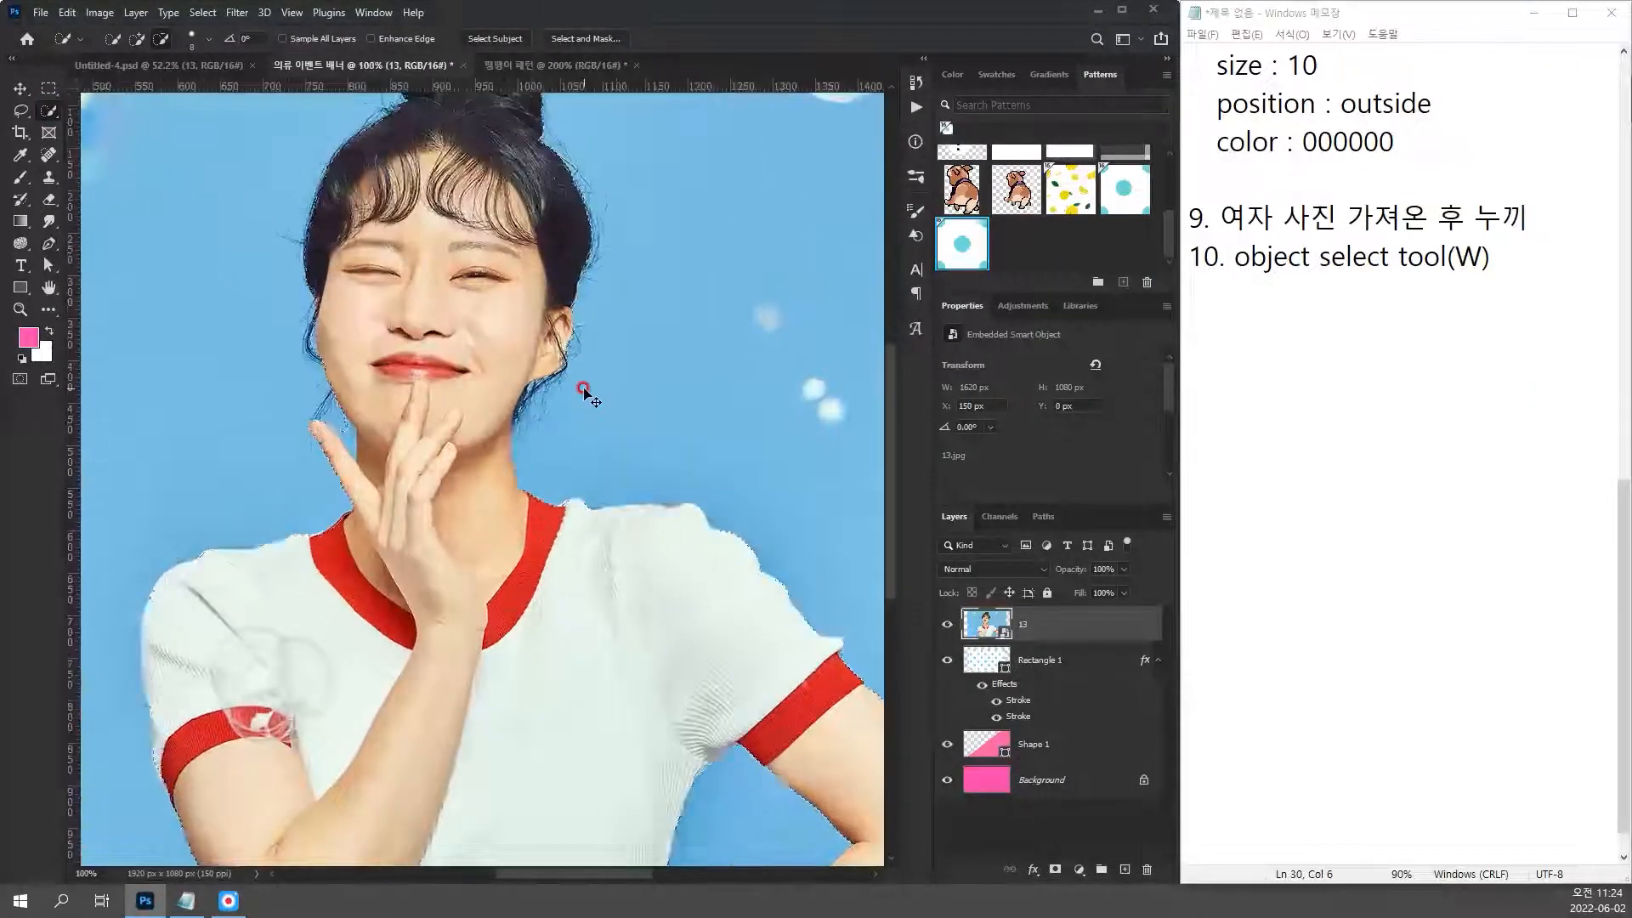
key(ctrl+plus)
drag(572, 375, 591, 374)
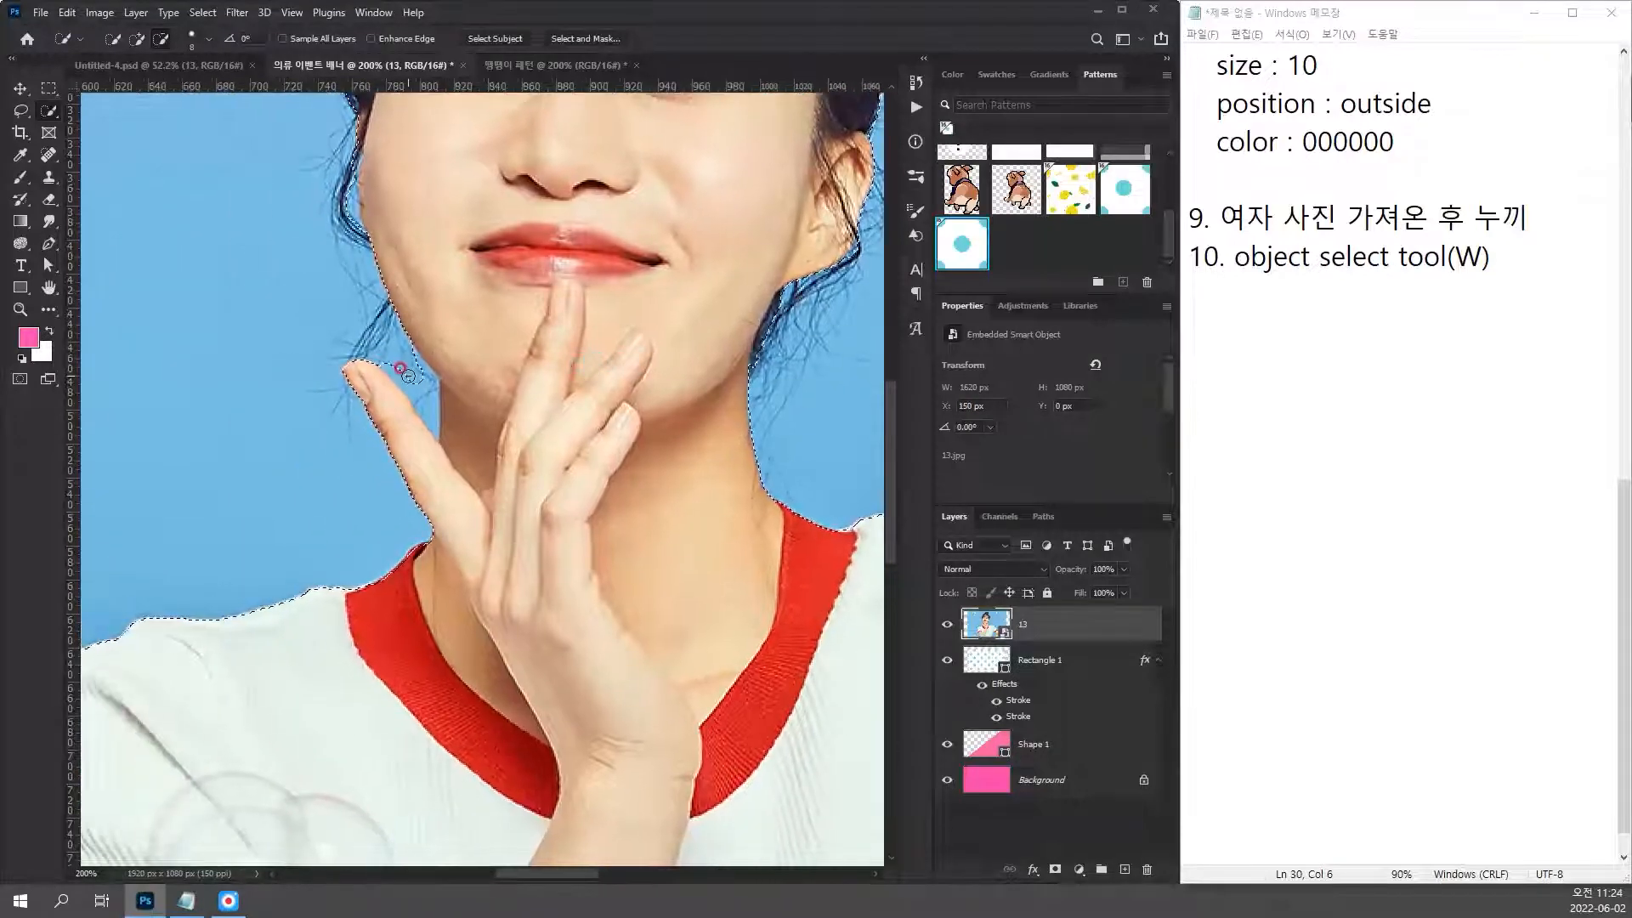
drag(412, 377, 437, 425)
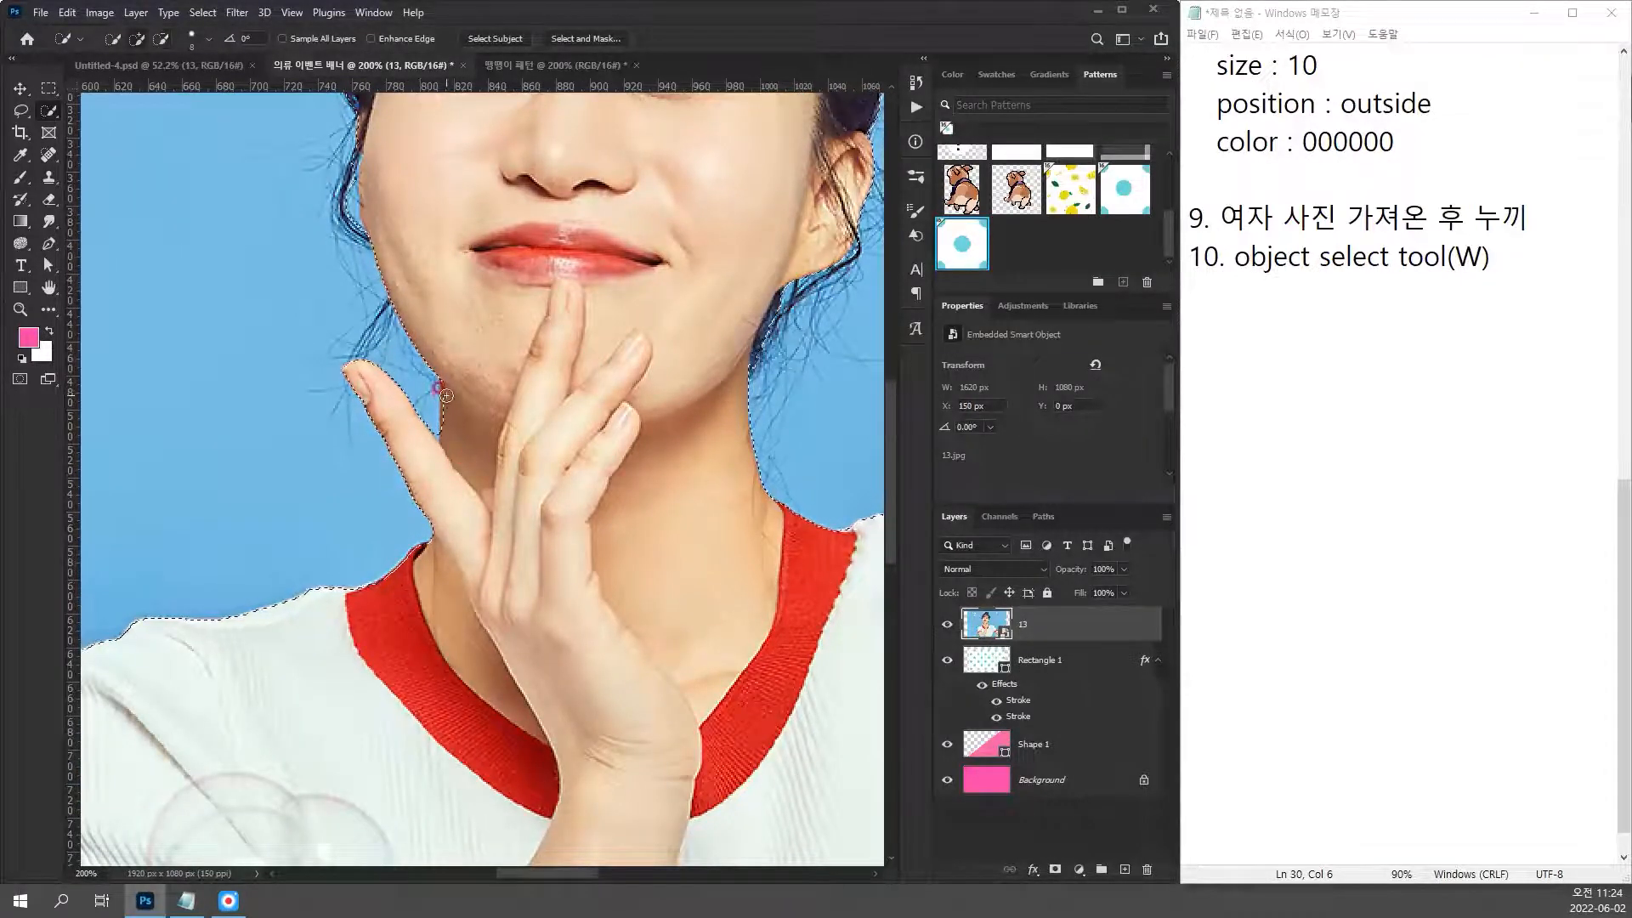
drag(501, 250, 536, 446)
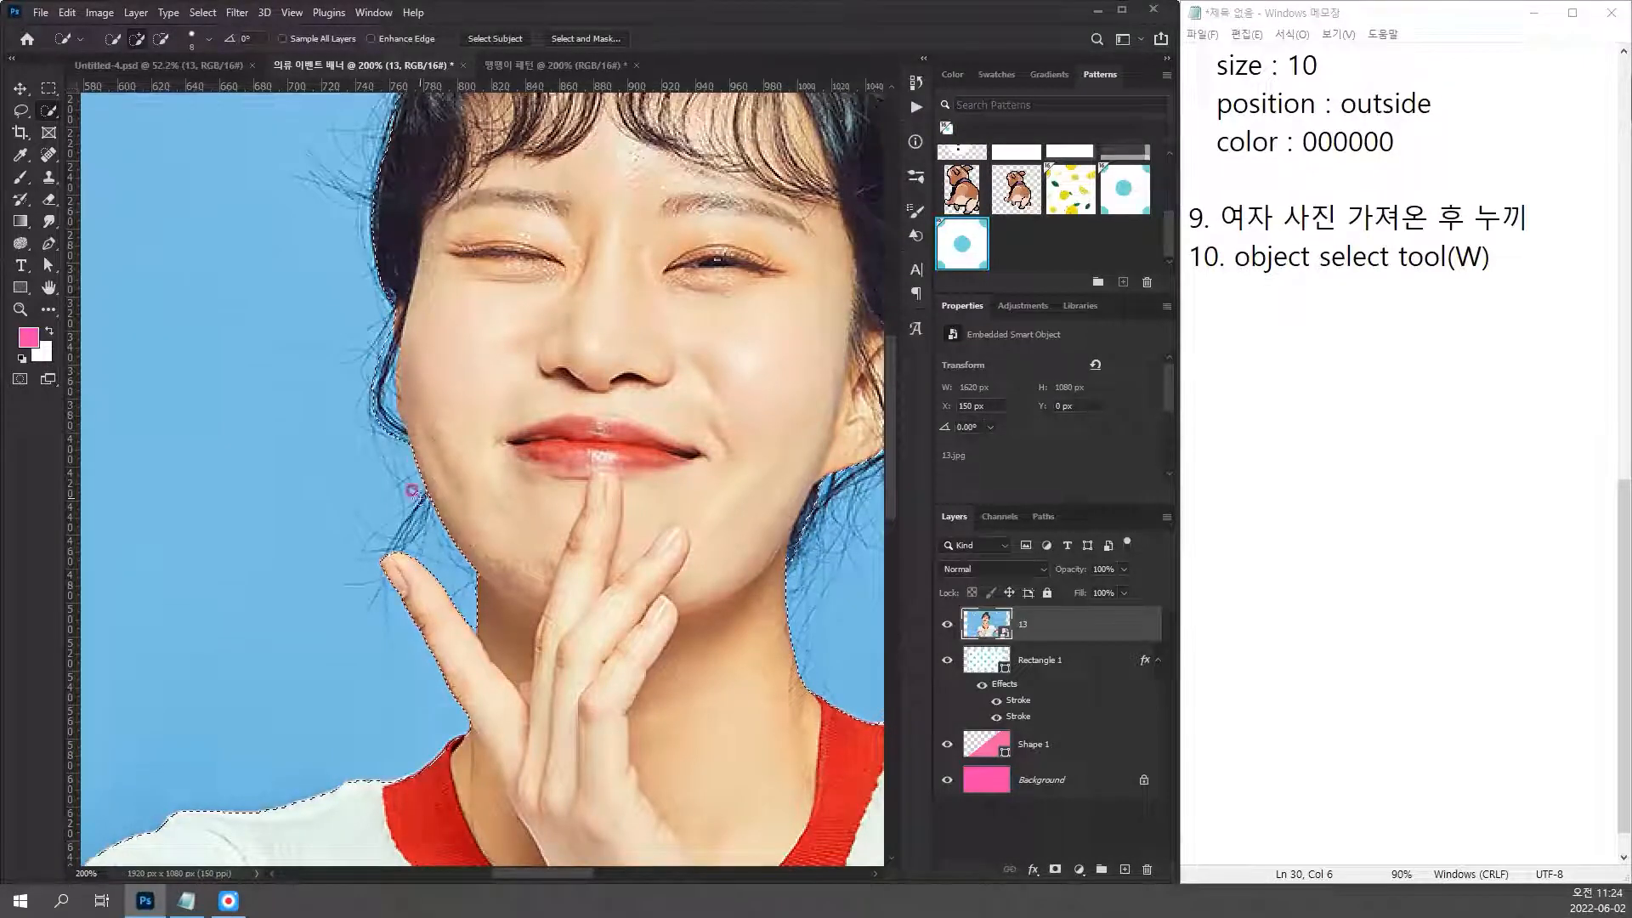
drag(424, 501, 391, 555)
Step: Inspect the selection outline around the hair, face, sleeves and both arms, and return to the full banner view
scroll(526, 217, up, 5)
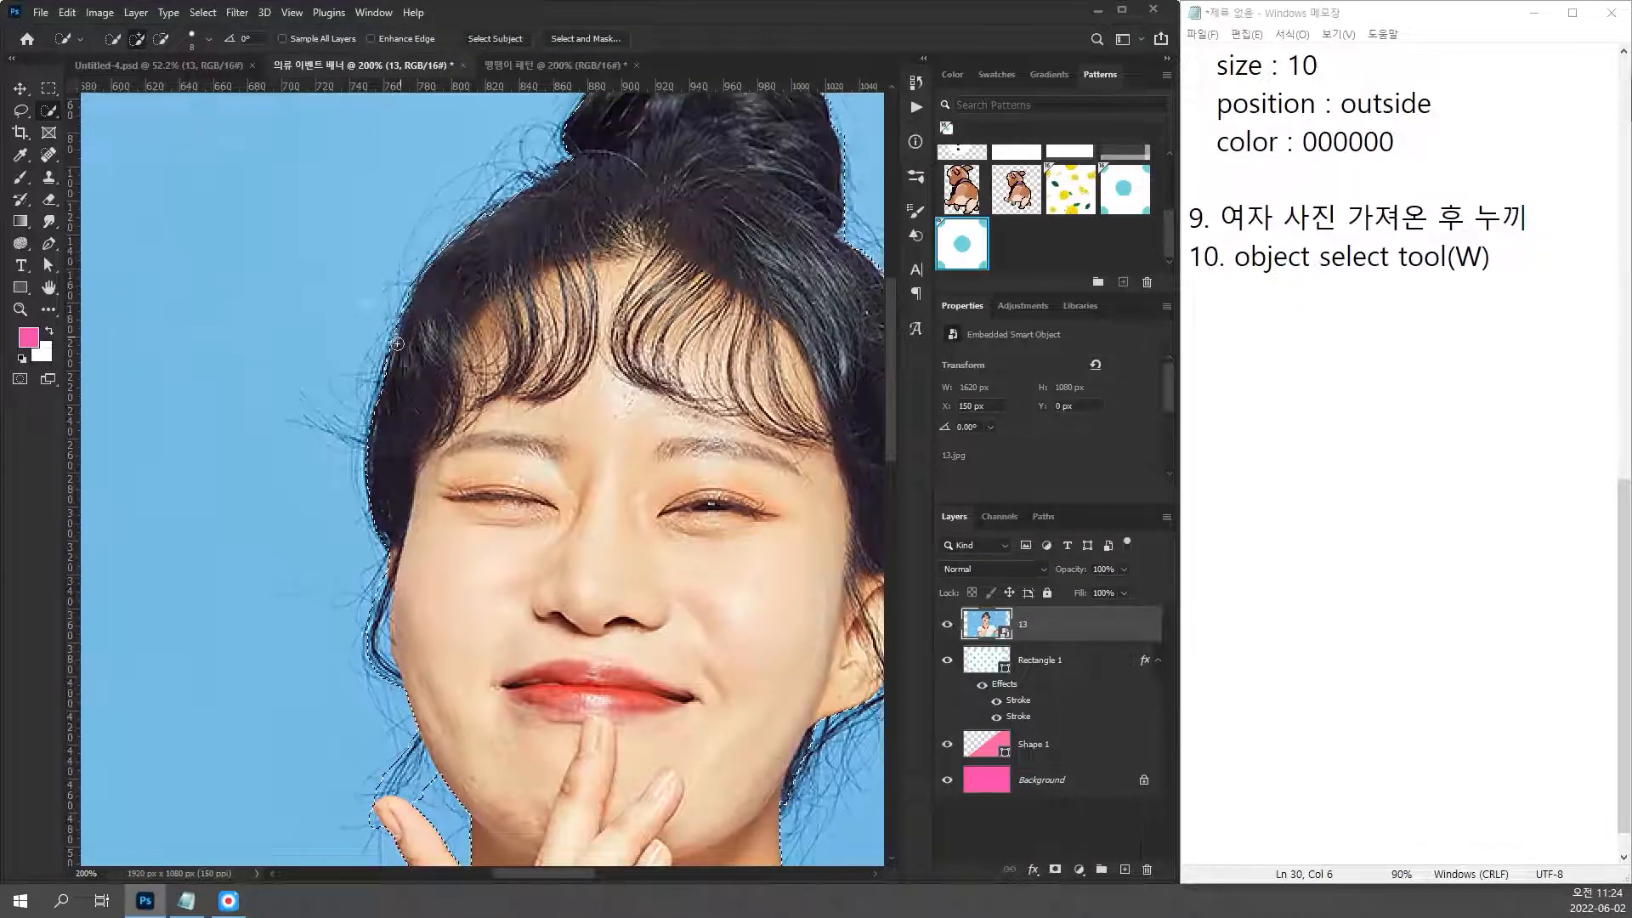
scroll(691, 466, down, 3)
scroll(692, 466, right, 8)
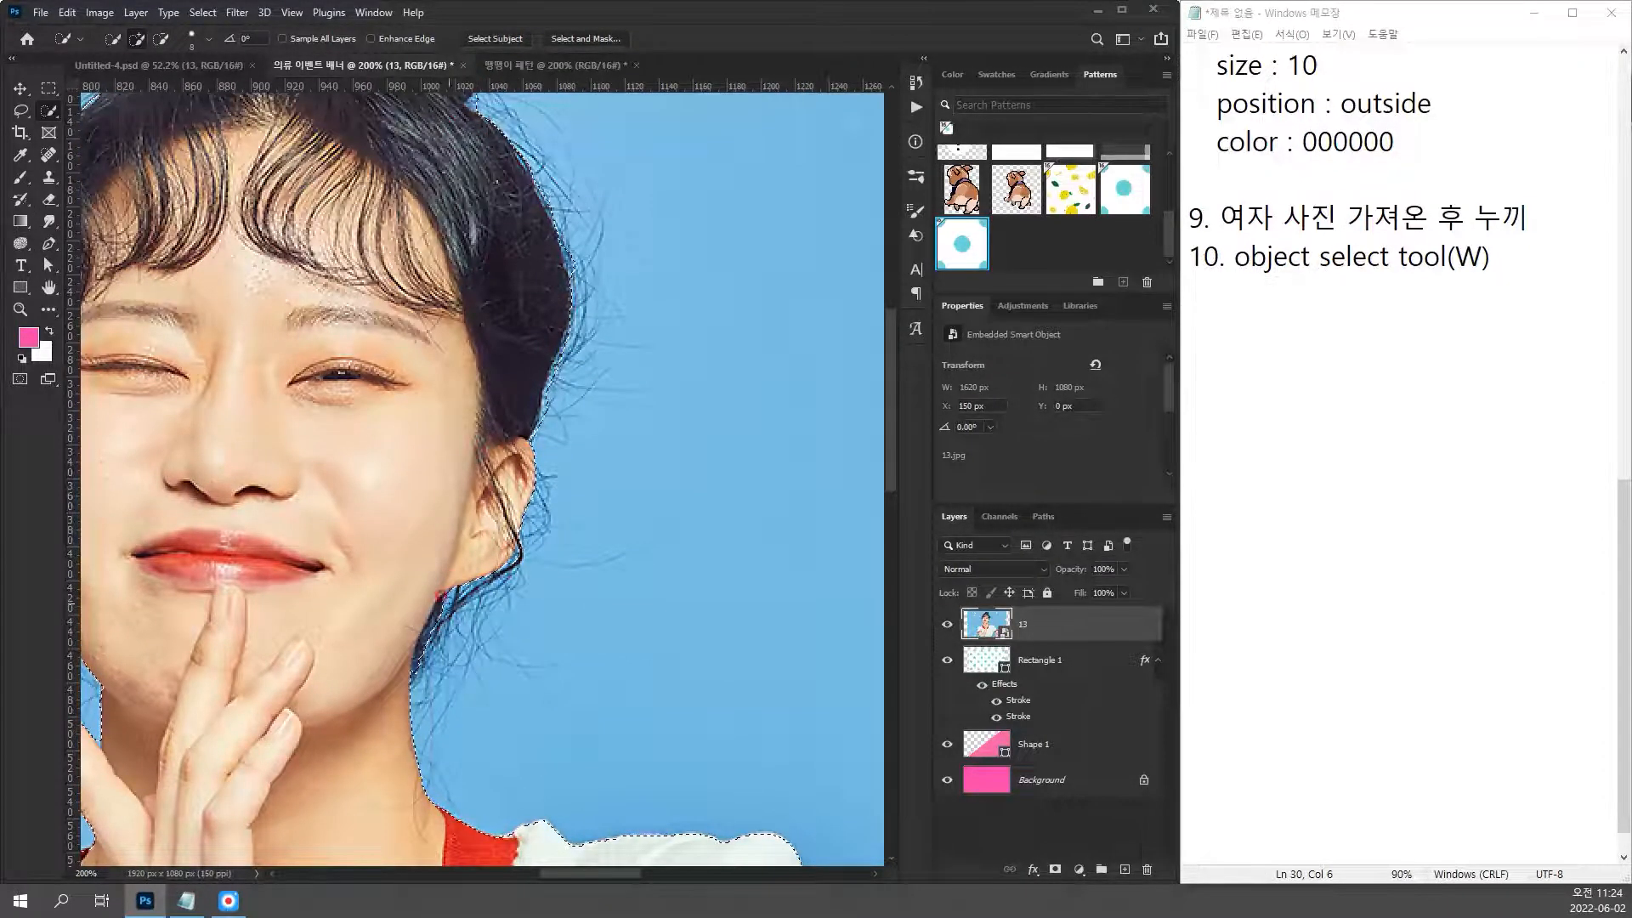
scroll(476, 425, down, 6)
scroll(450, 340, left, 8)
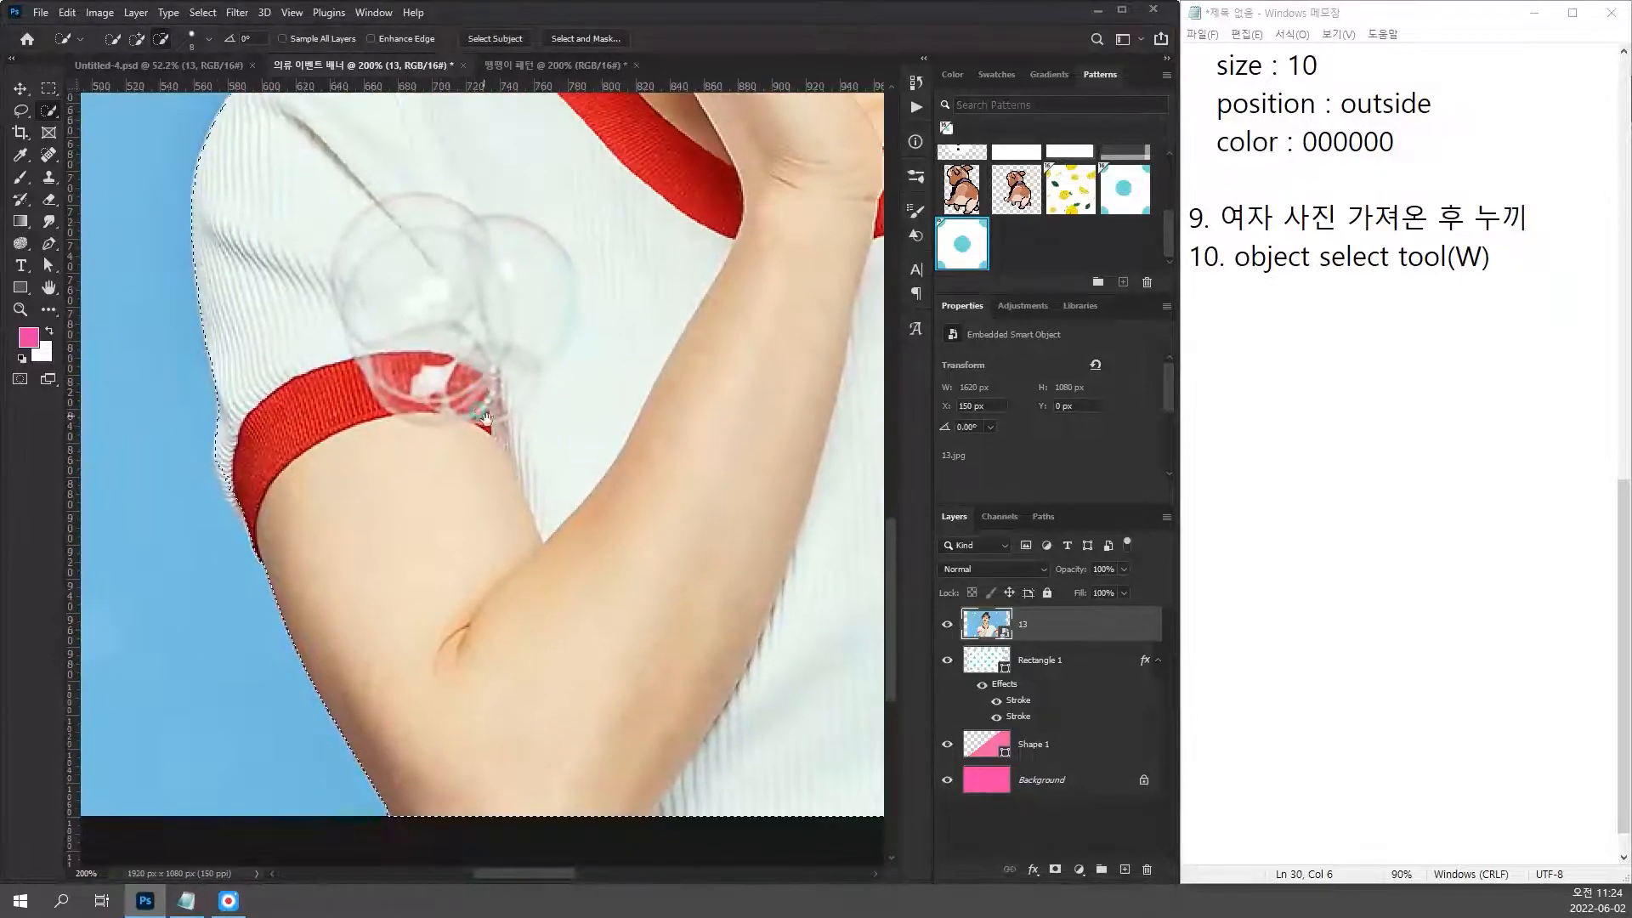
drag(468, 414, 521, 452)
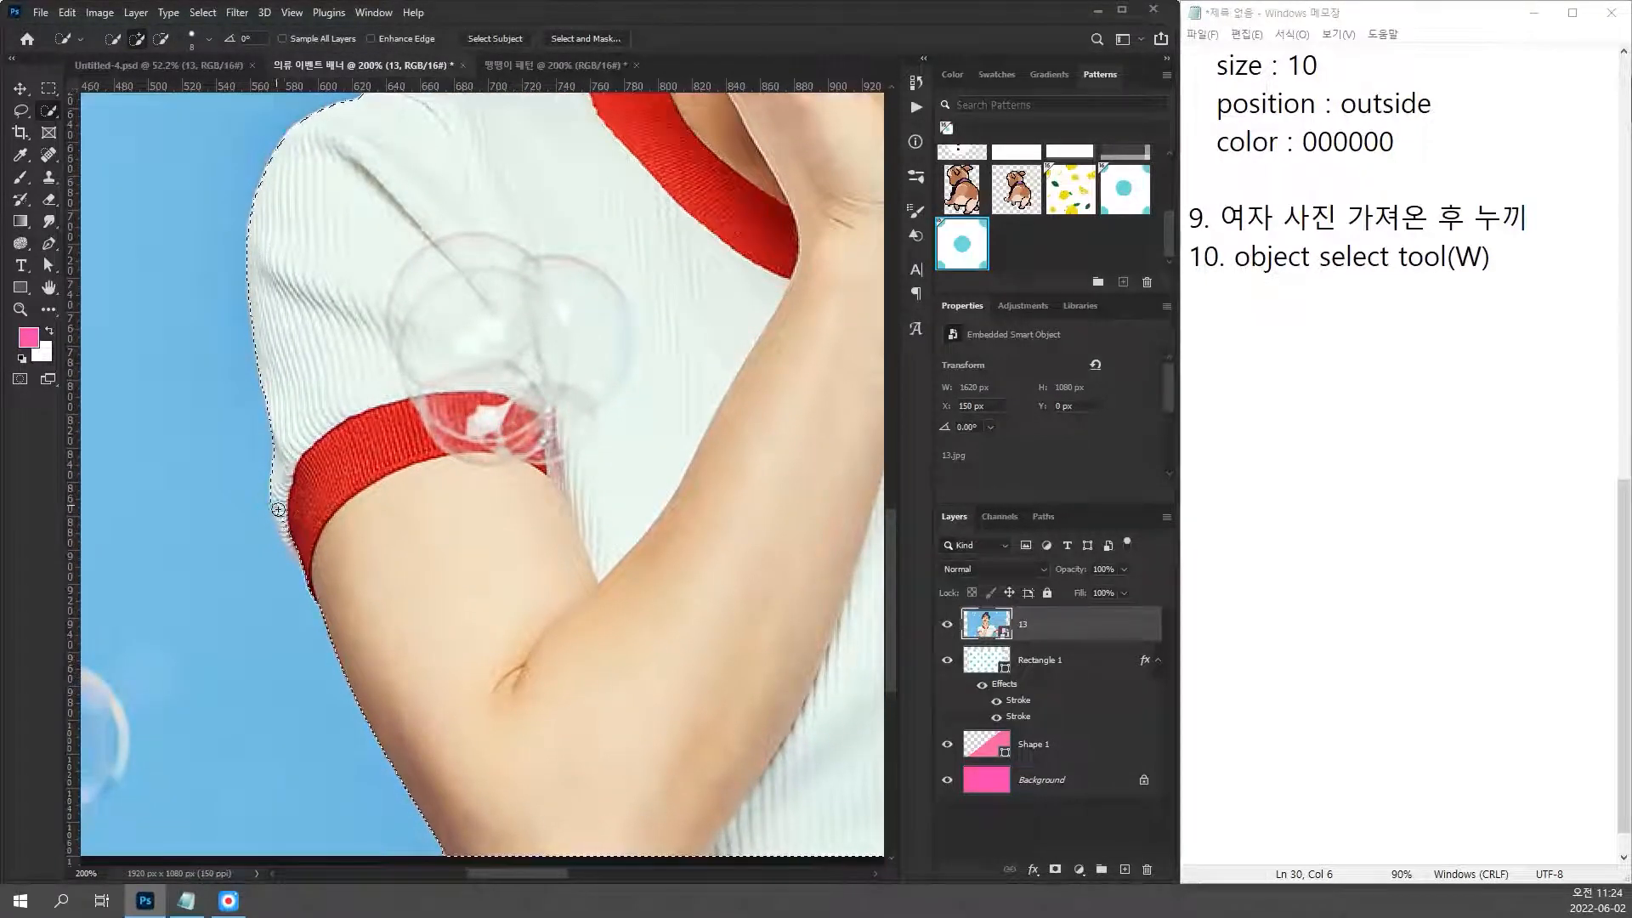
scroll(340, 493, up, 4)
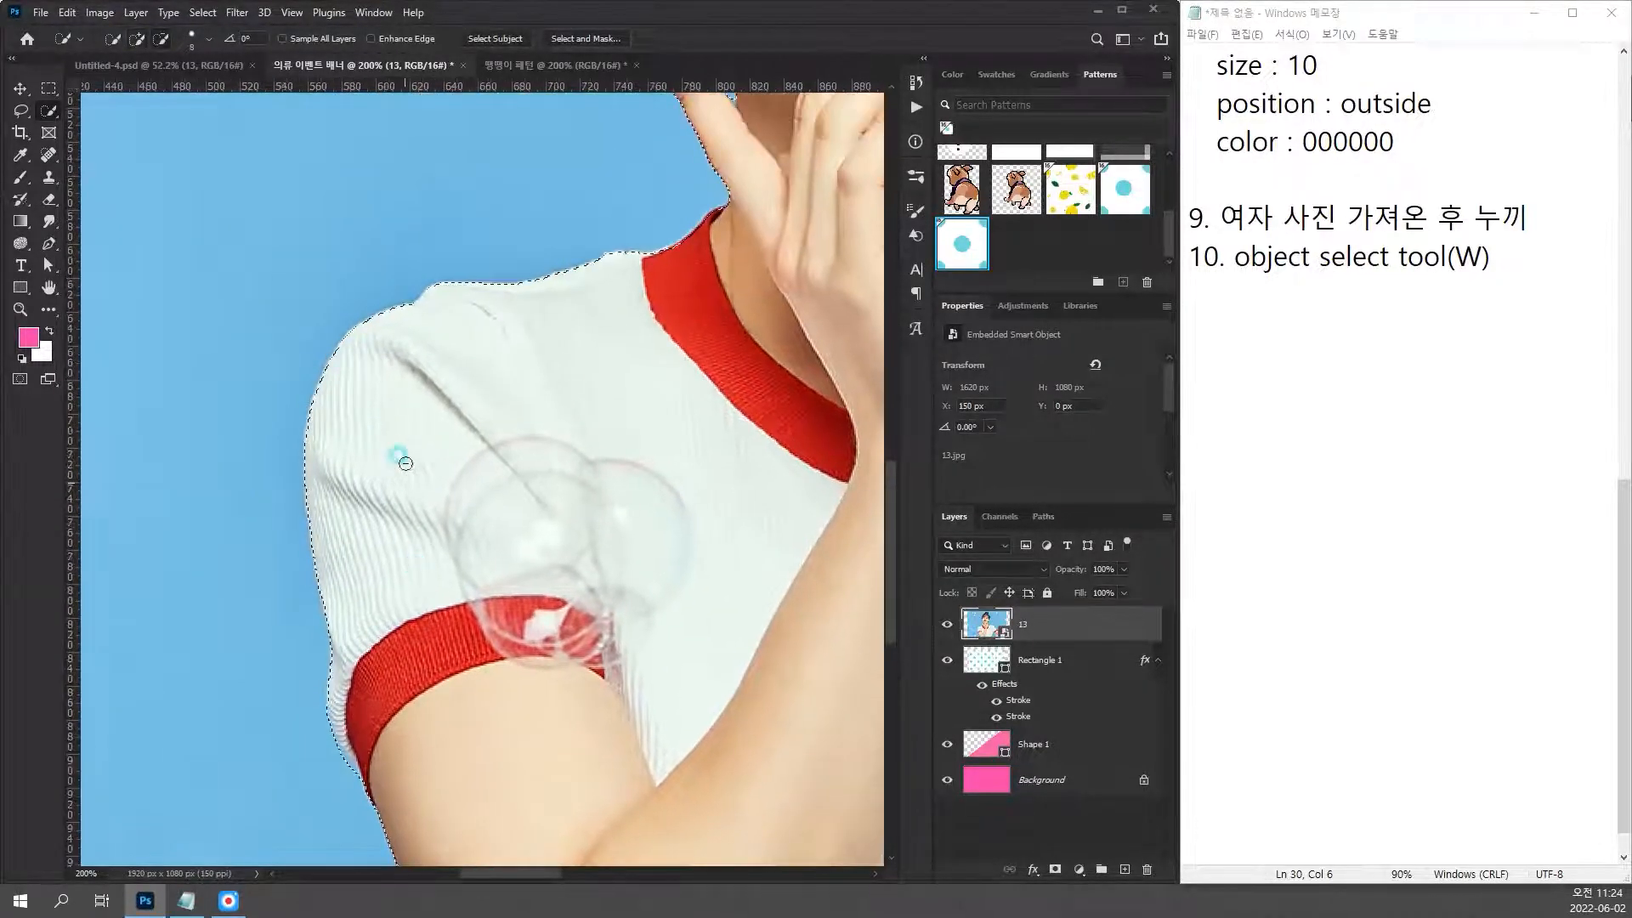
scroll(357, 439, right, 10)
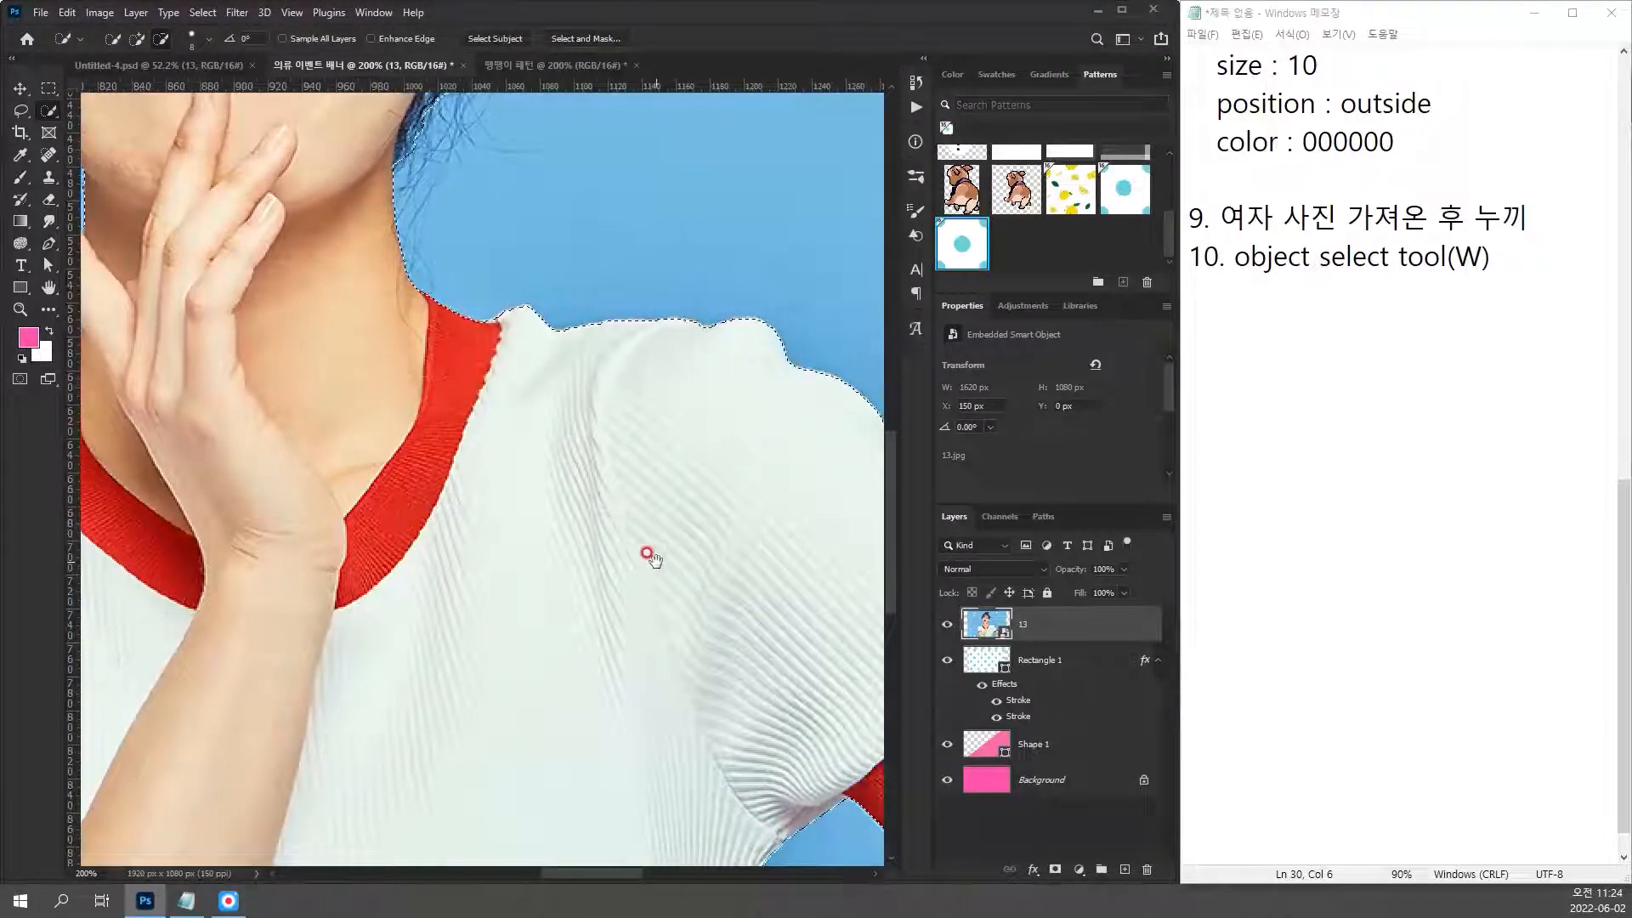
scroll(393, 407, down, 3)
scroll(394, 406, down, 5)
scroll(585, 521, right, 6)
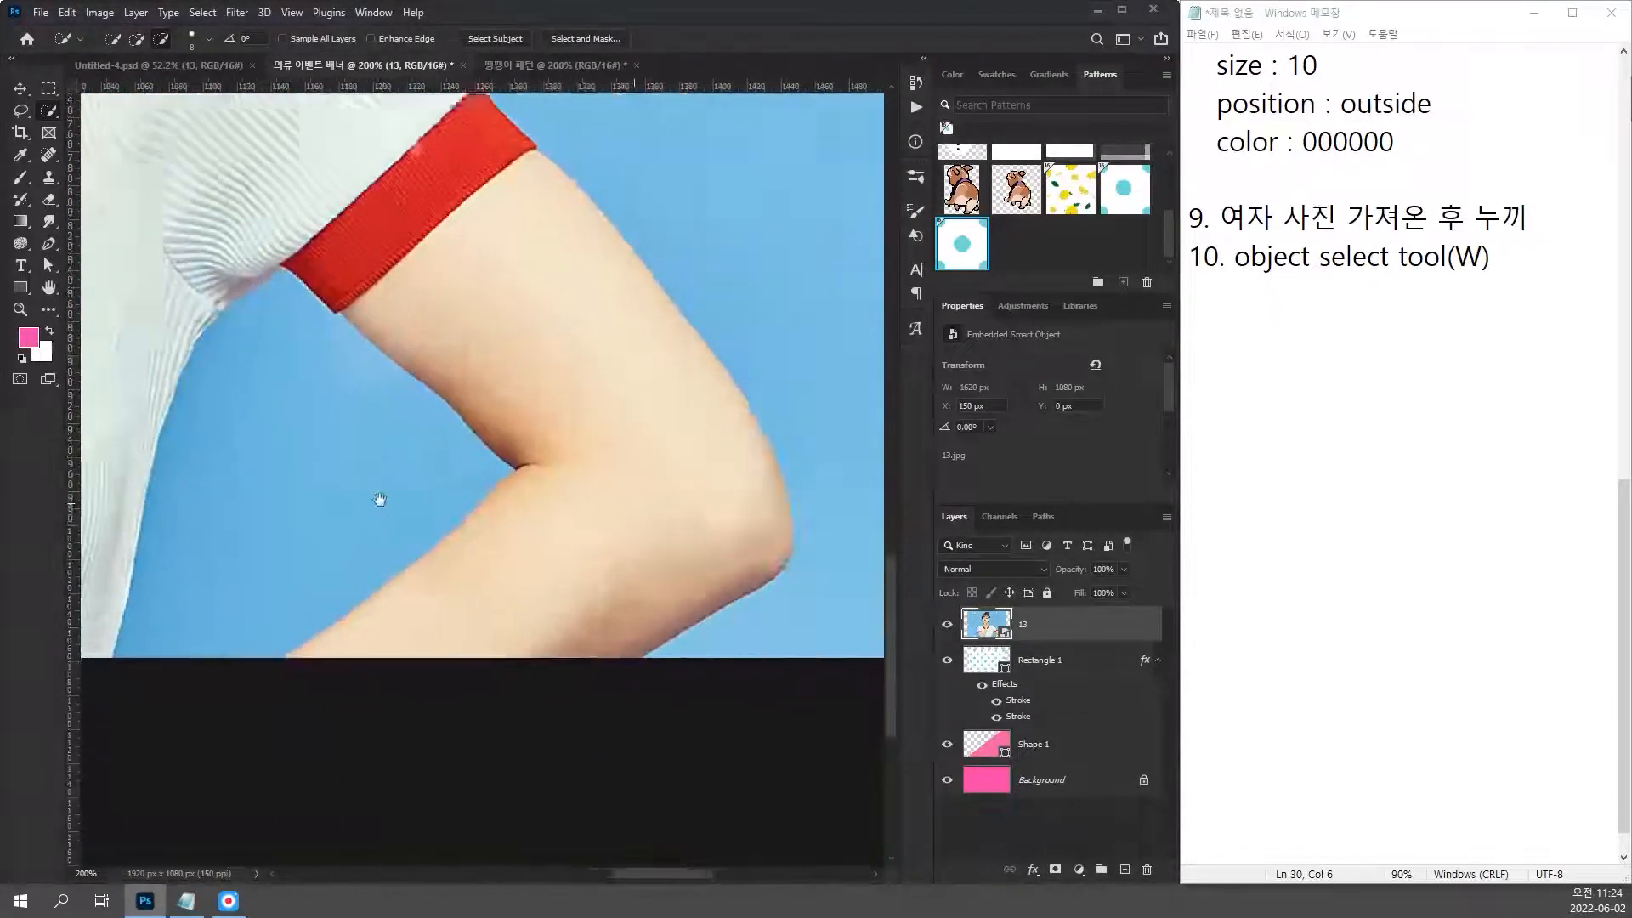
scroll(347, 502, up, 5)
scroll(492, 583, left, 3)
drag(440, 556, 656, 571)
drag(473, 477, 585, 669)
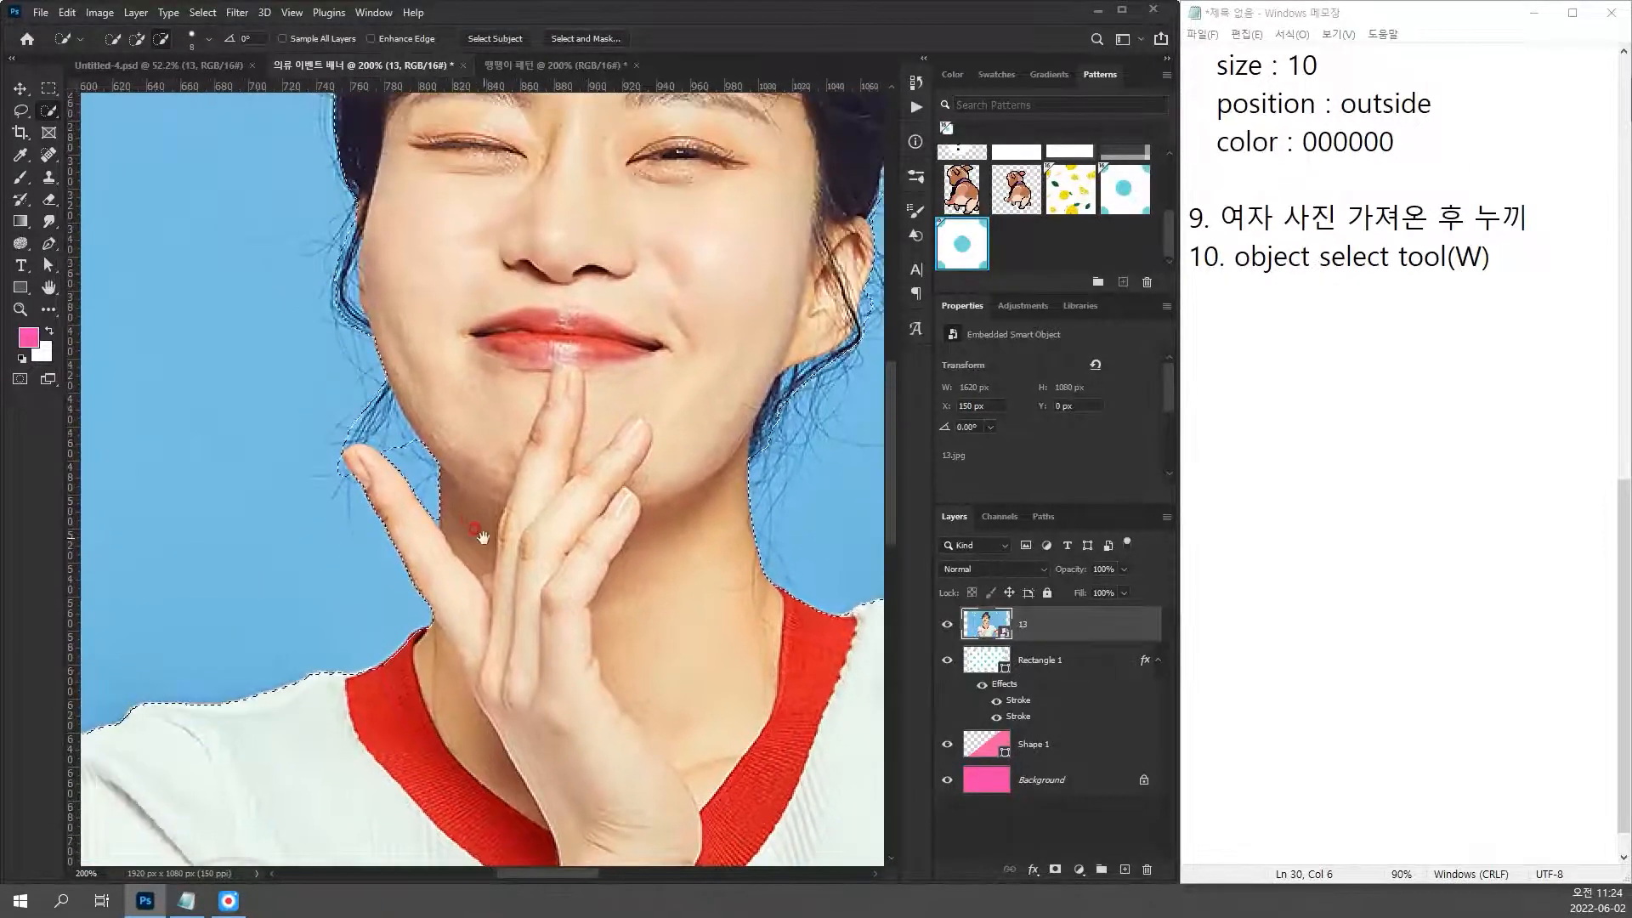
key(ctrl+0)
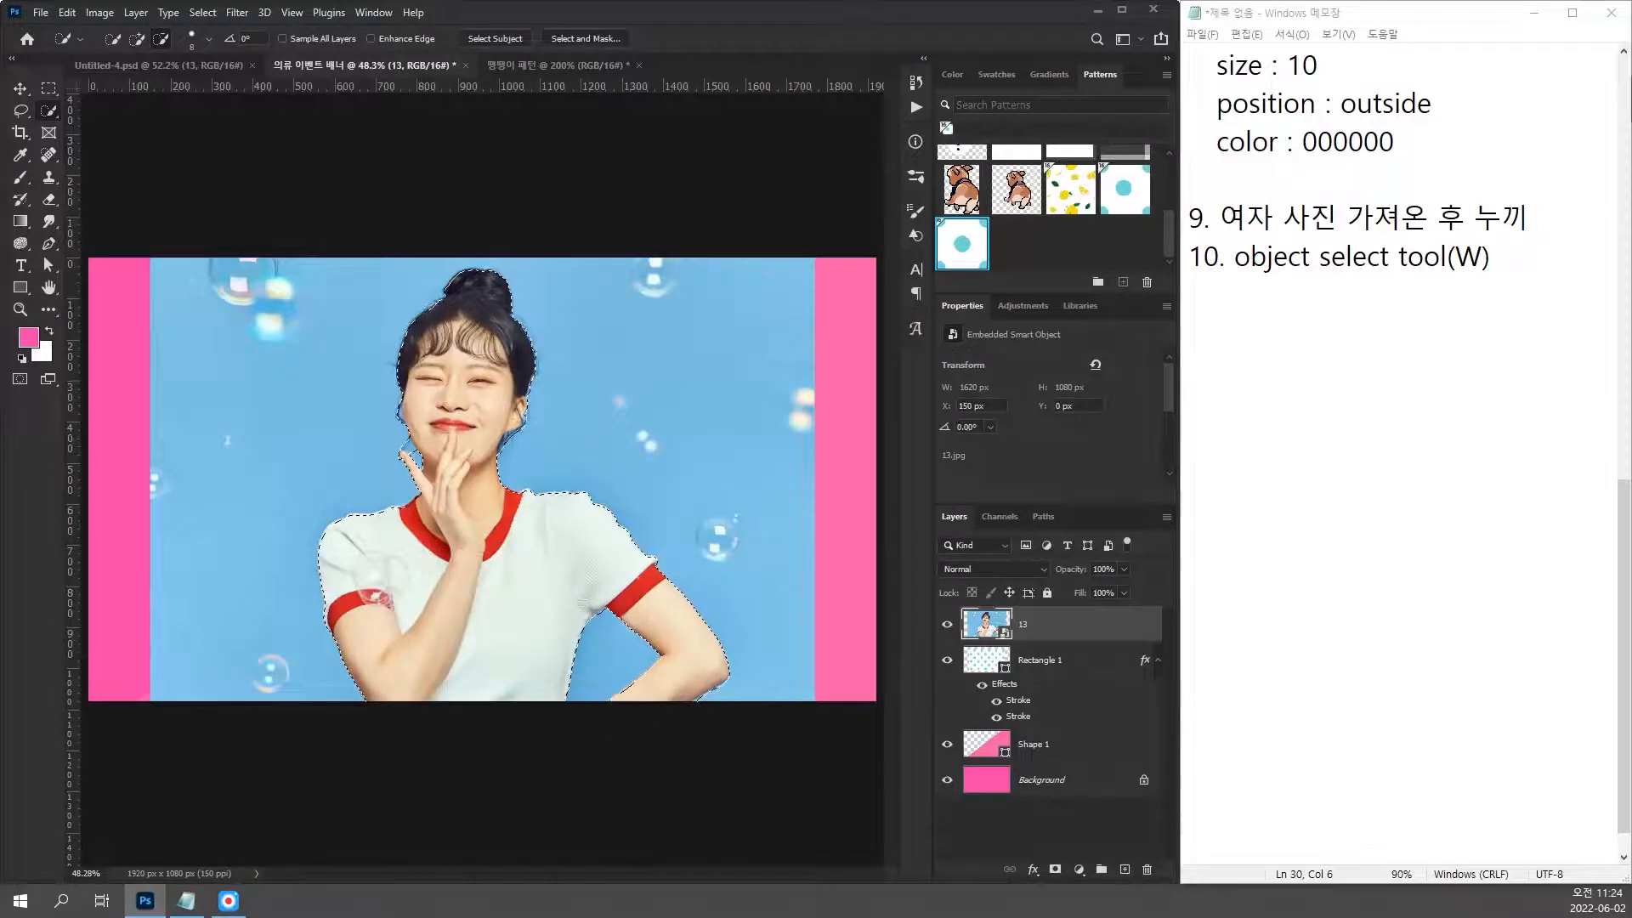
Step: In Notepad, continue the cut-out note after "quick selection tool(W)" with "- 상단 select and mask 버튼 클릭 -"
scroll(342, 651, up, 4)
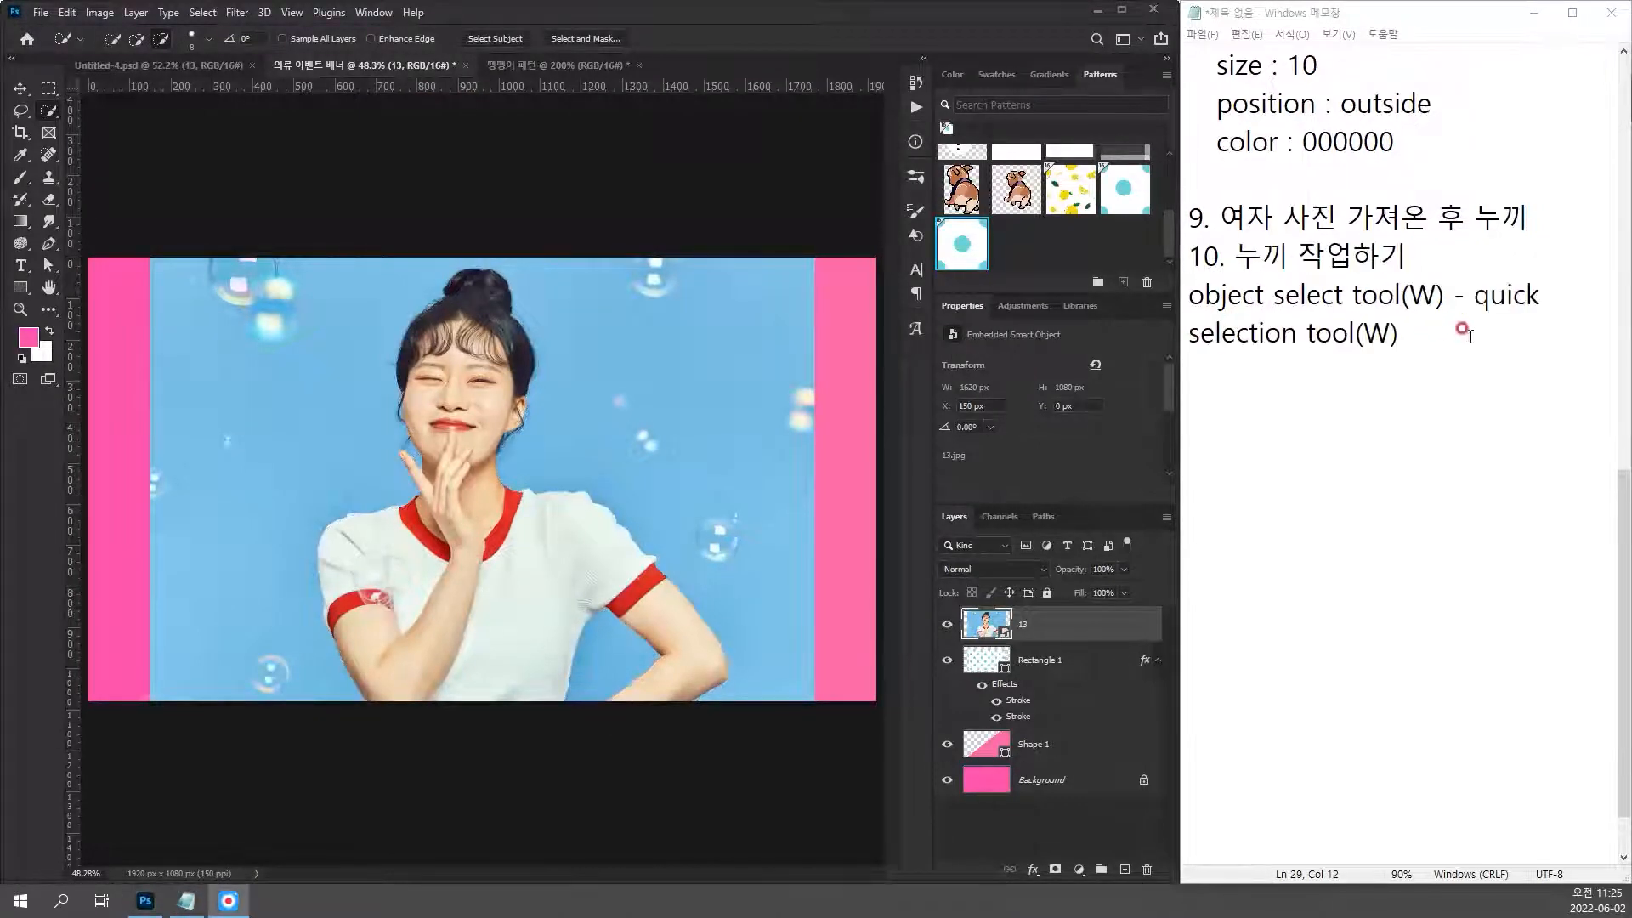
click(1462, 332)
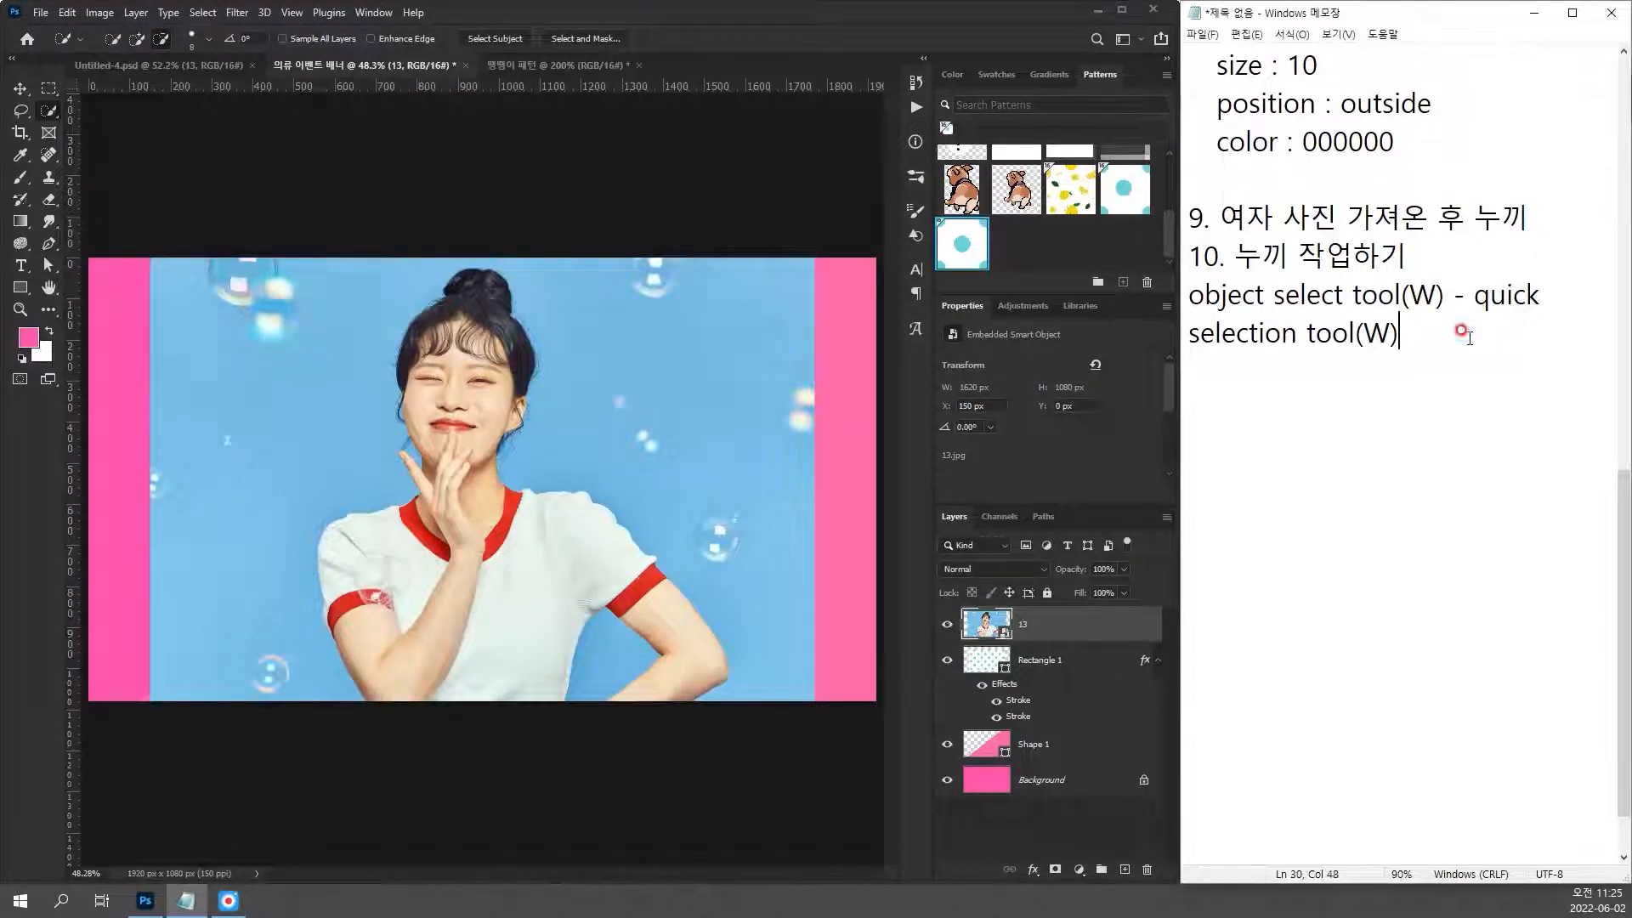
text(-)
click(522, 447)
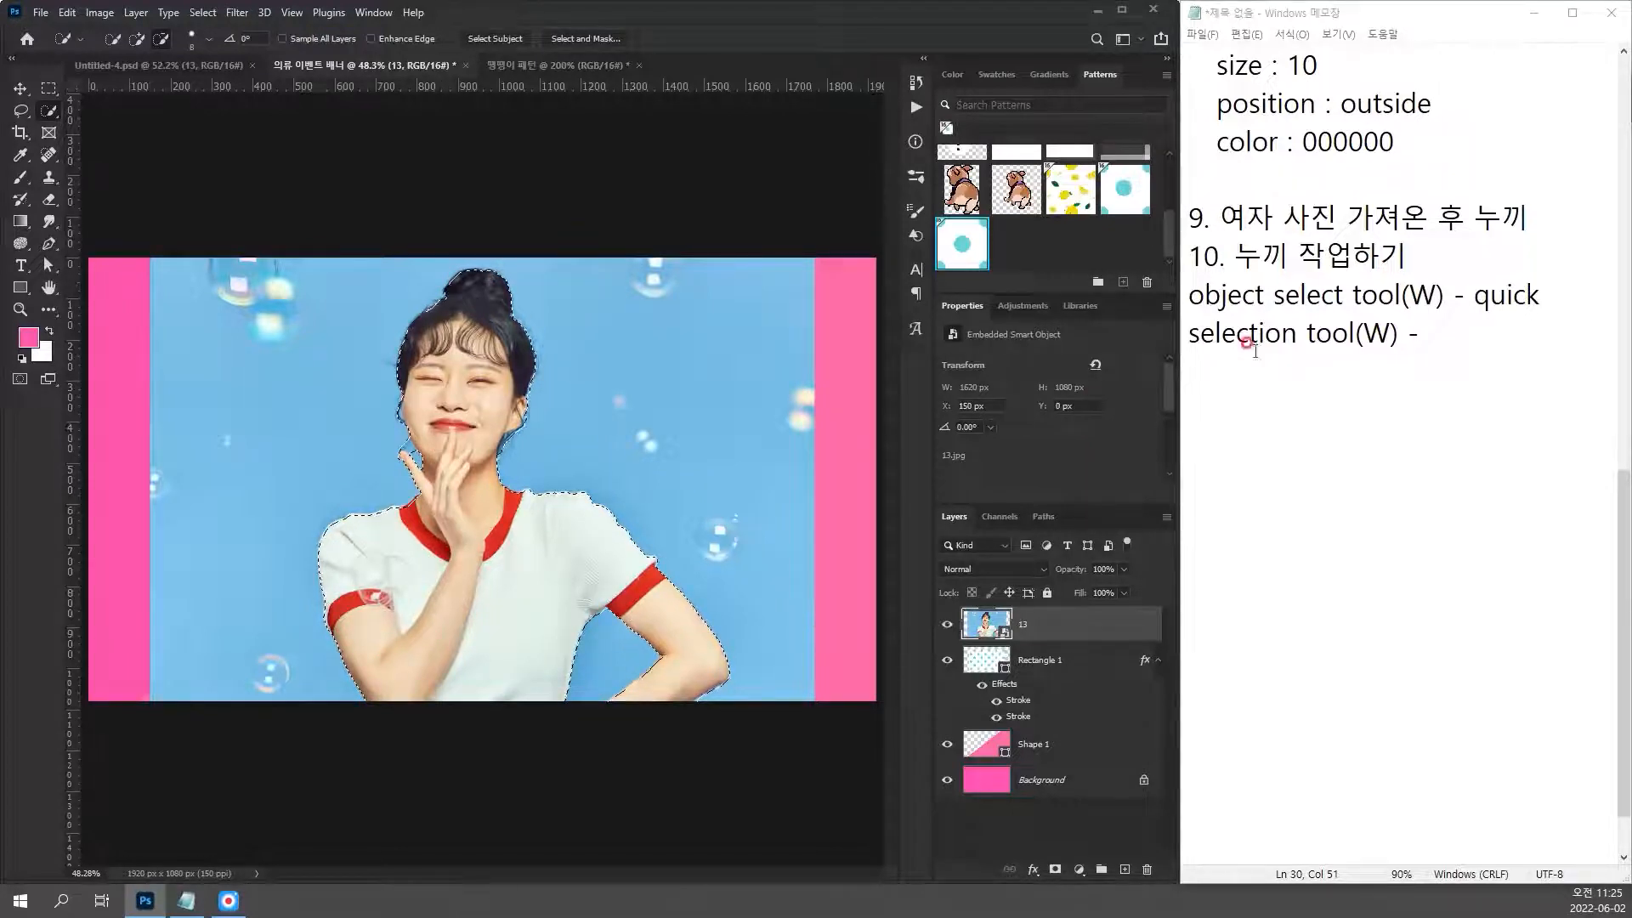
click(1508, 332)
text(상단)
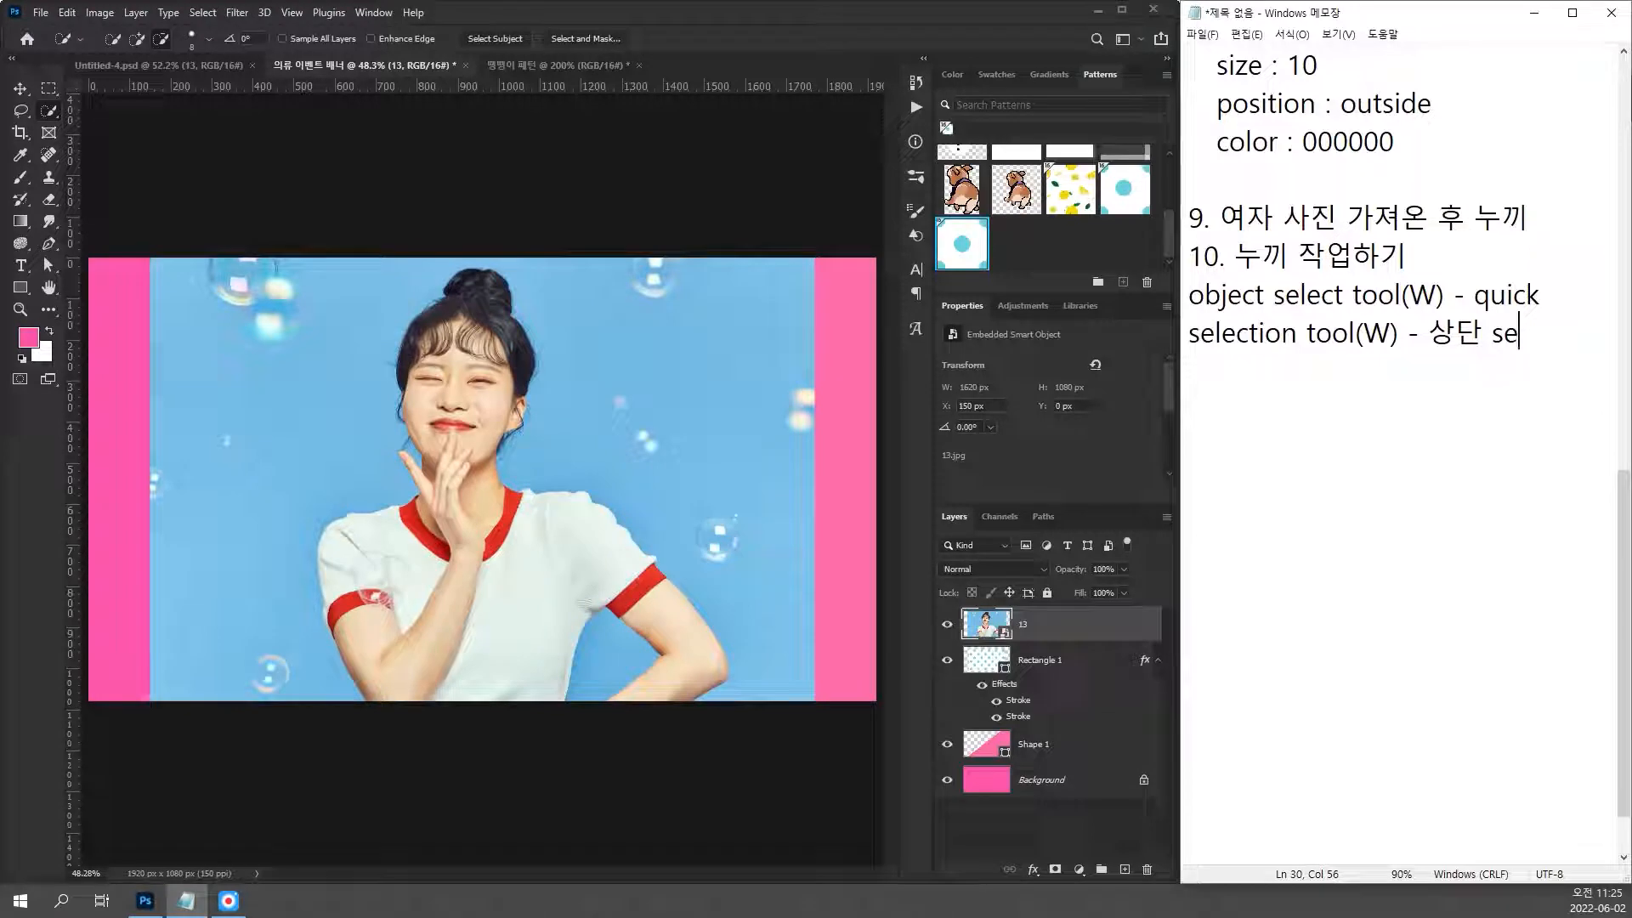
text( sele)
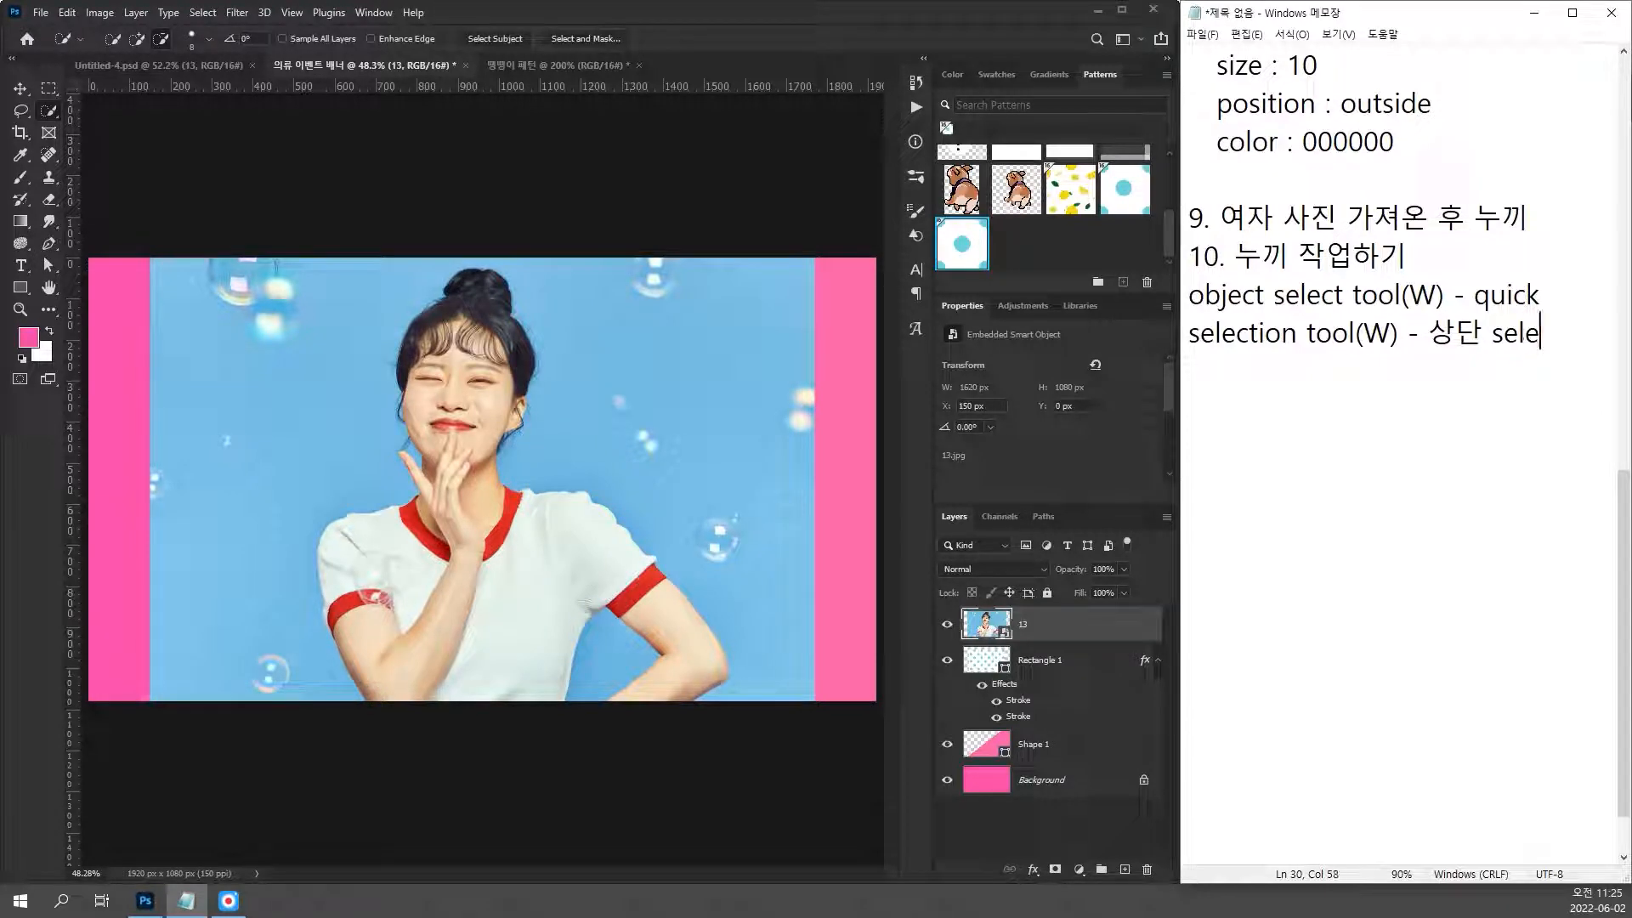
text(ct and )
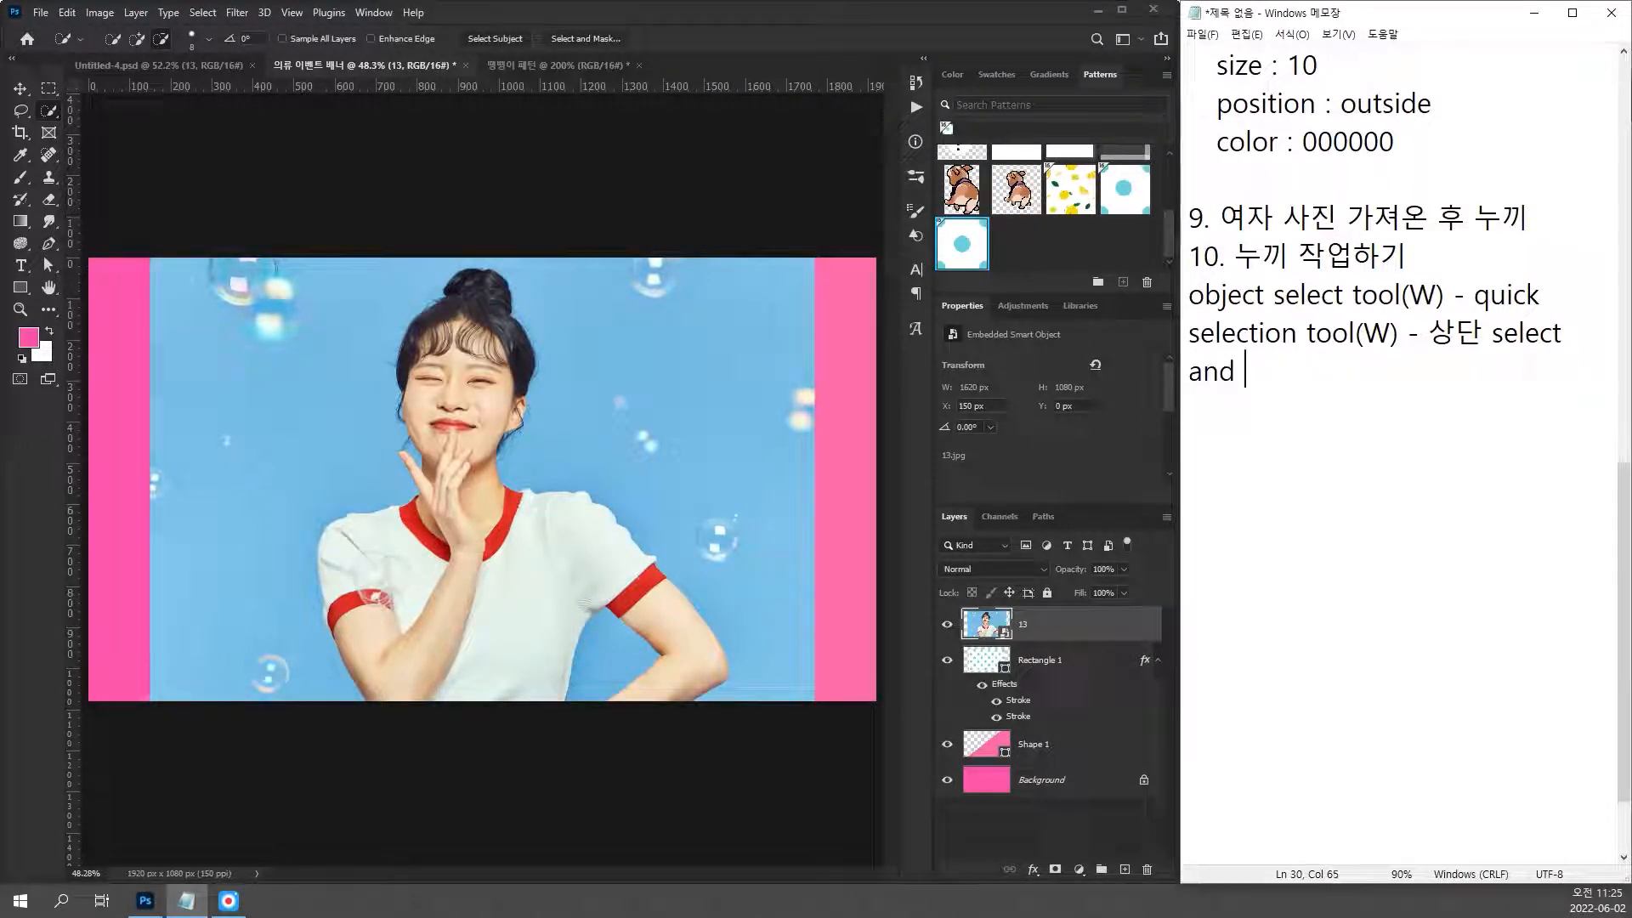
text(mask 적)
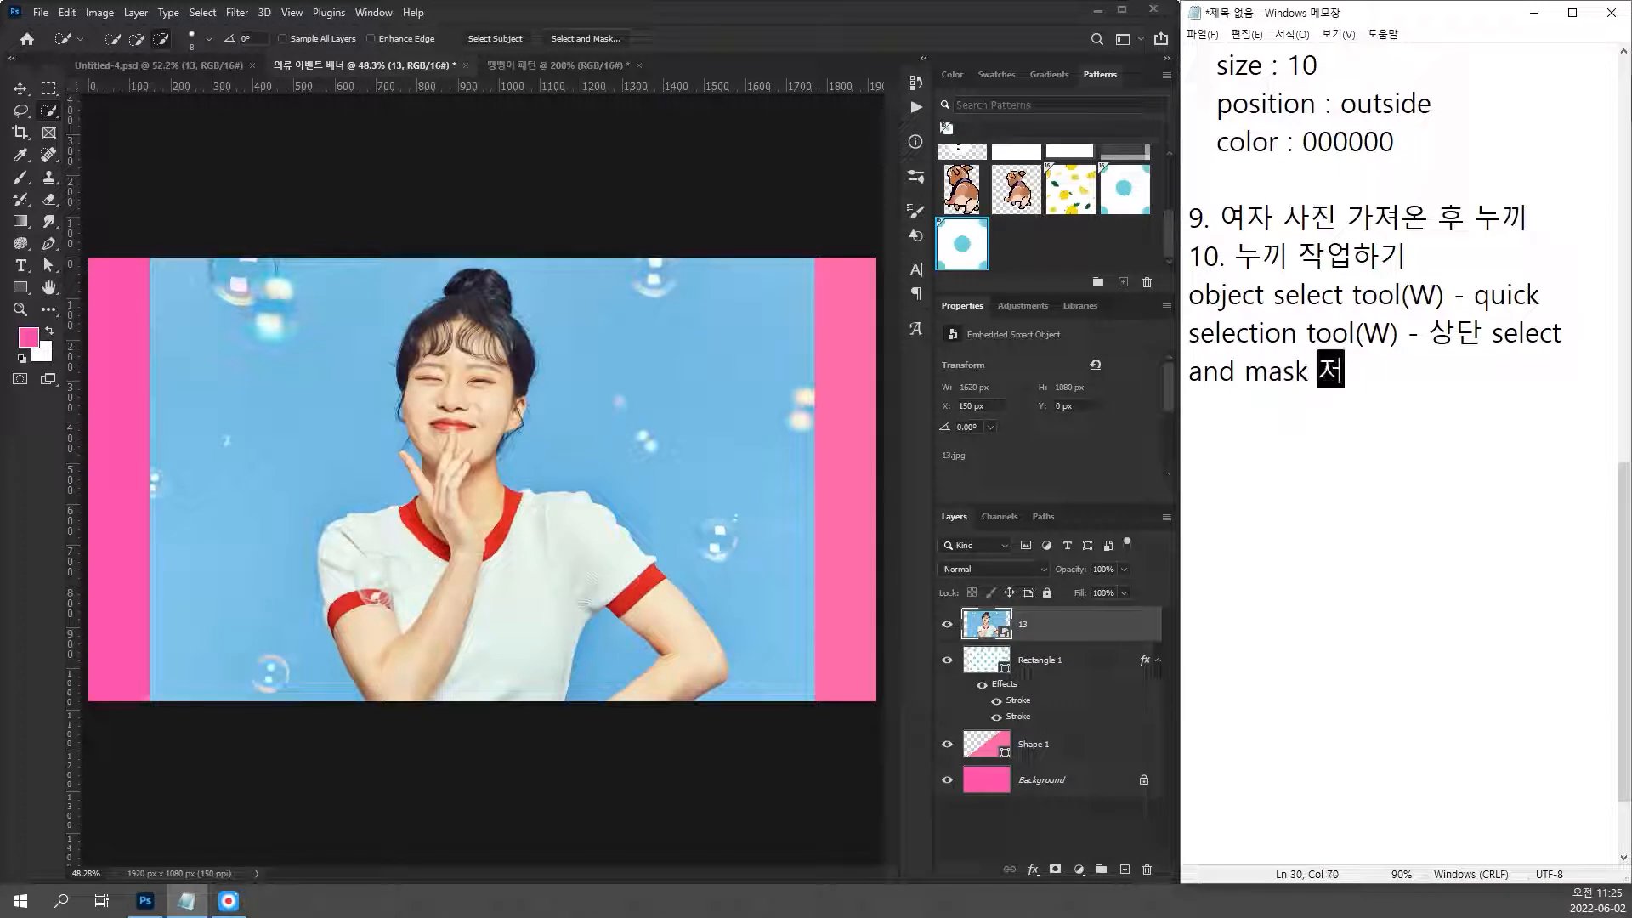
key(BackSpace)
text(버트)
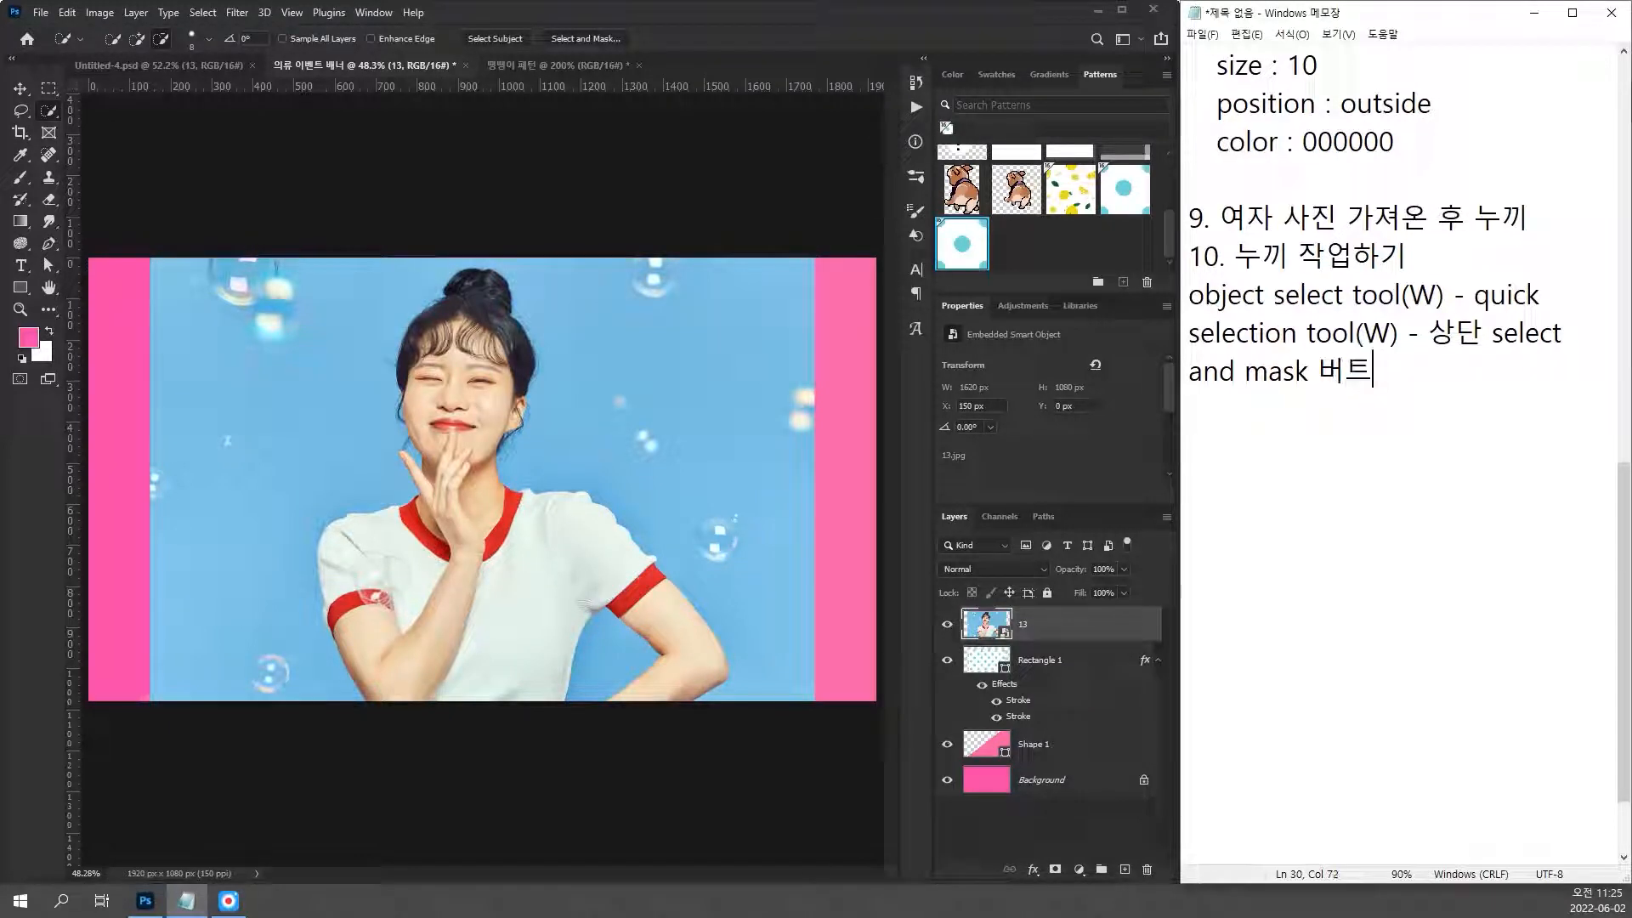
text(ㄴ 클릭)
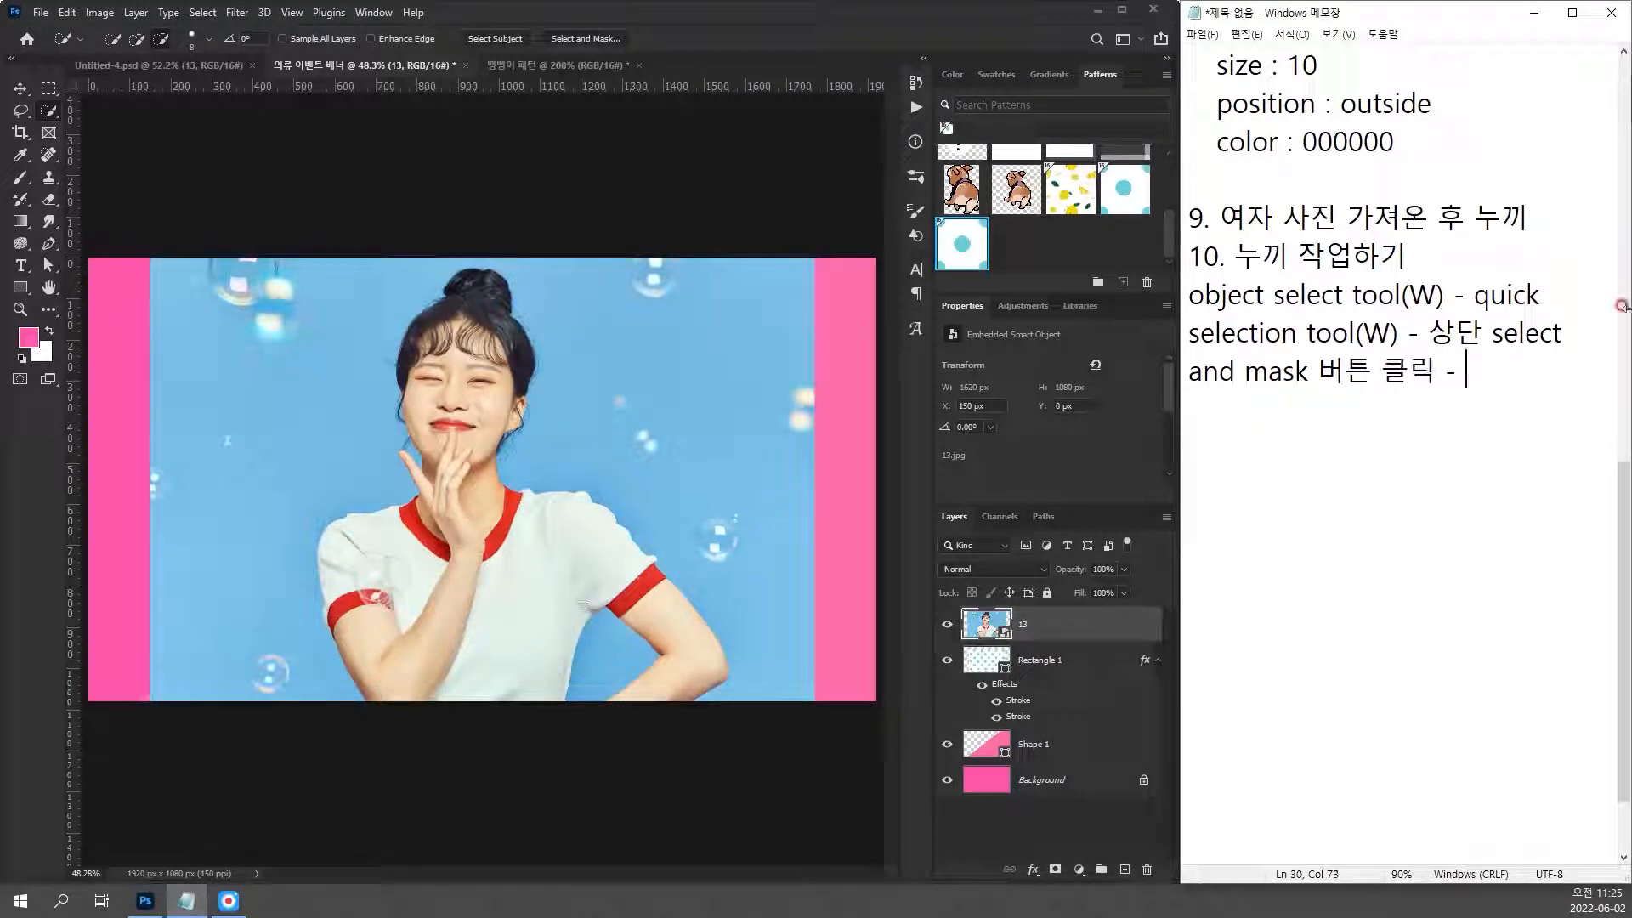
Step: In Photoshop, preview the woman's selection in Select and Mask, close it, and inspect the selection edge around the bent elbow at 200% zoom
click(595, 39)
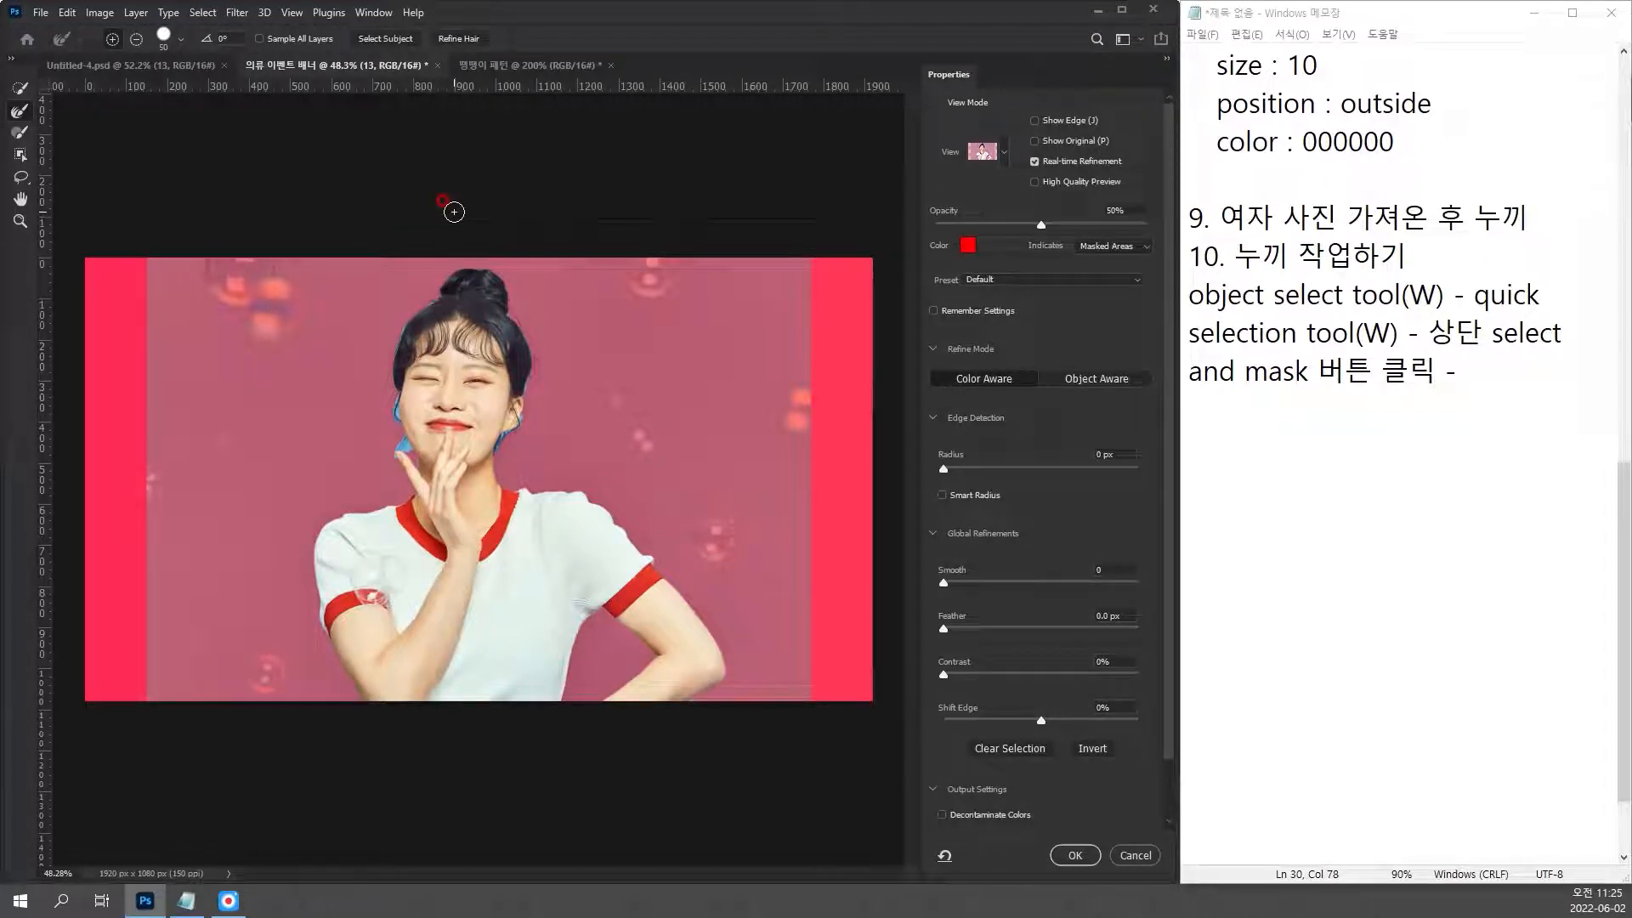
click(1075, 855)
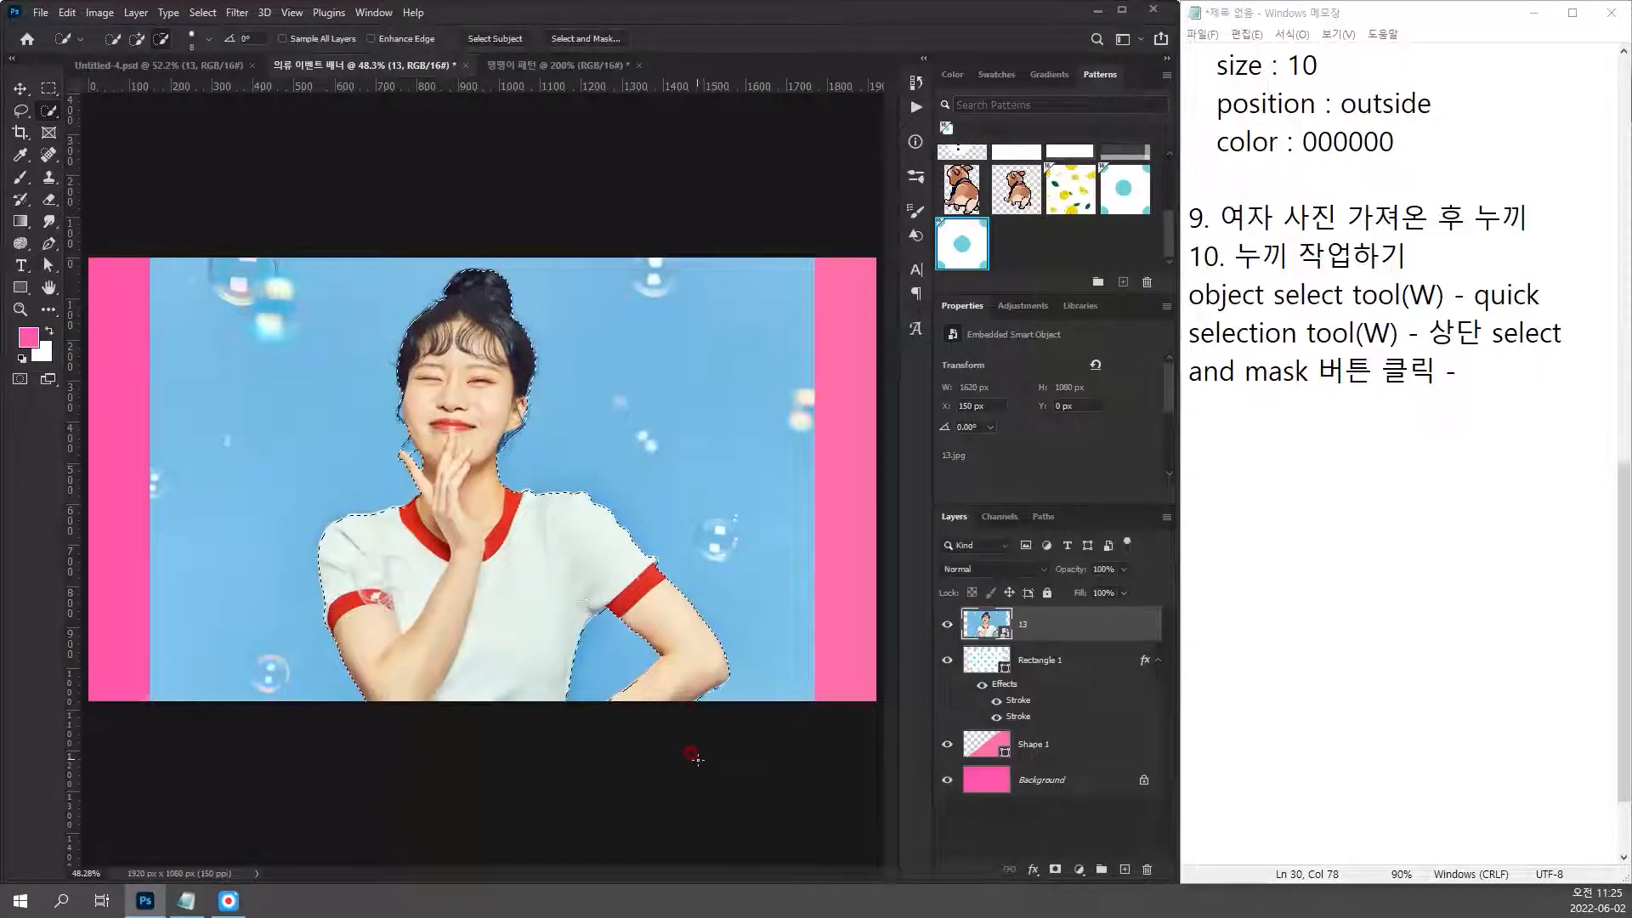
scroll(754, 737, up, 1)
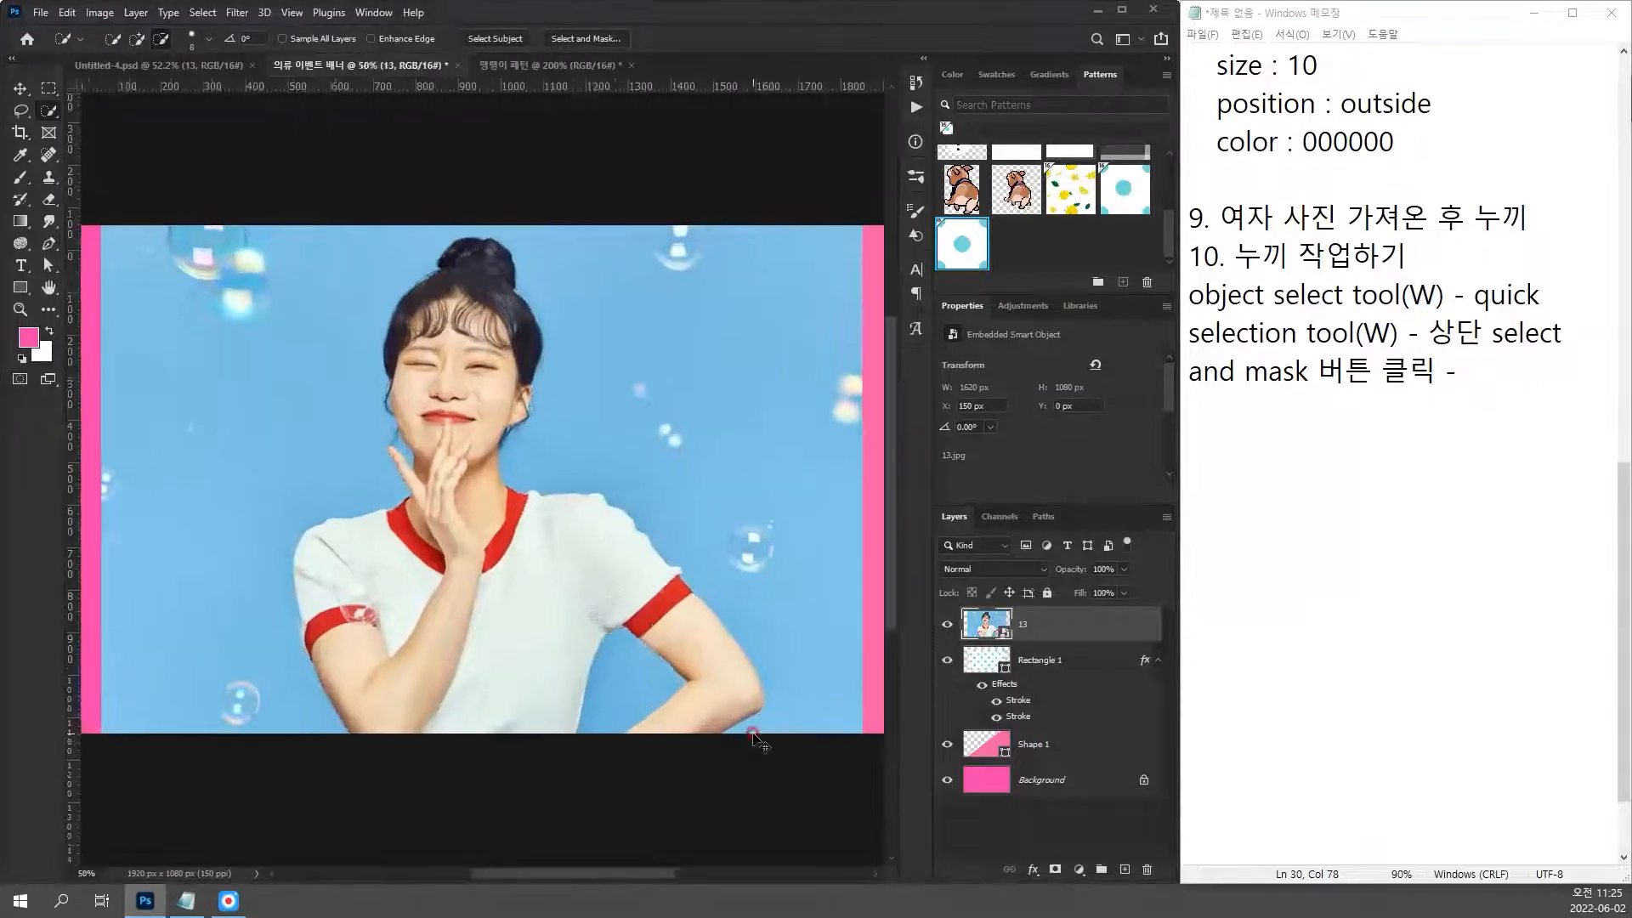
scroll(755, 738, up, 4)
mouse_move(740, 729)
mouse_down()
mouse_move(394, 339)
mouse_move(342, 388)
mouse_up()
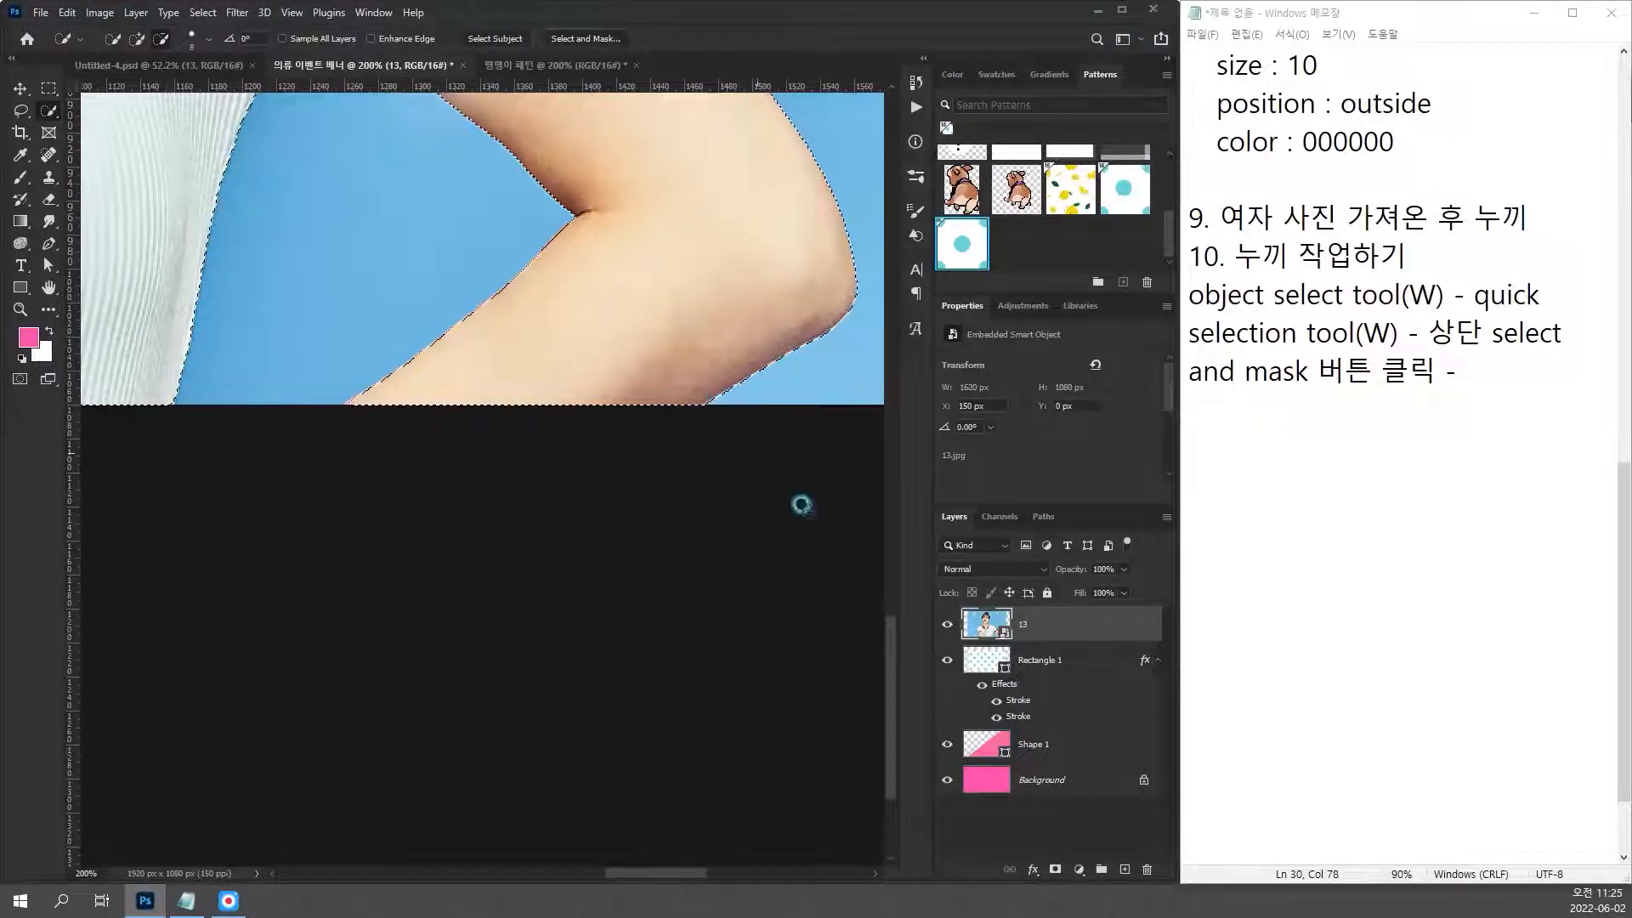
Step: Open the woman's selection in Select and Mask again and show her head and shoulders at 100% zoom
click(583, 40)
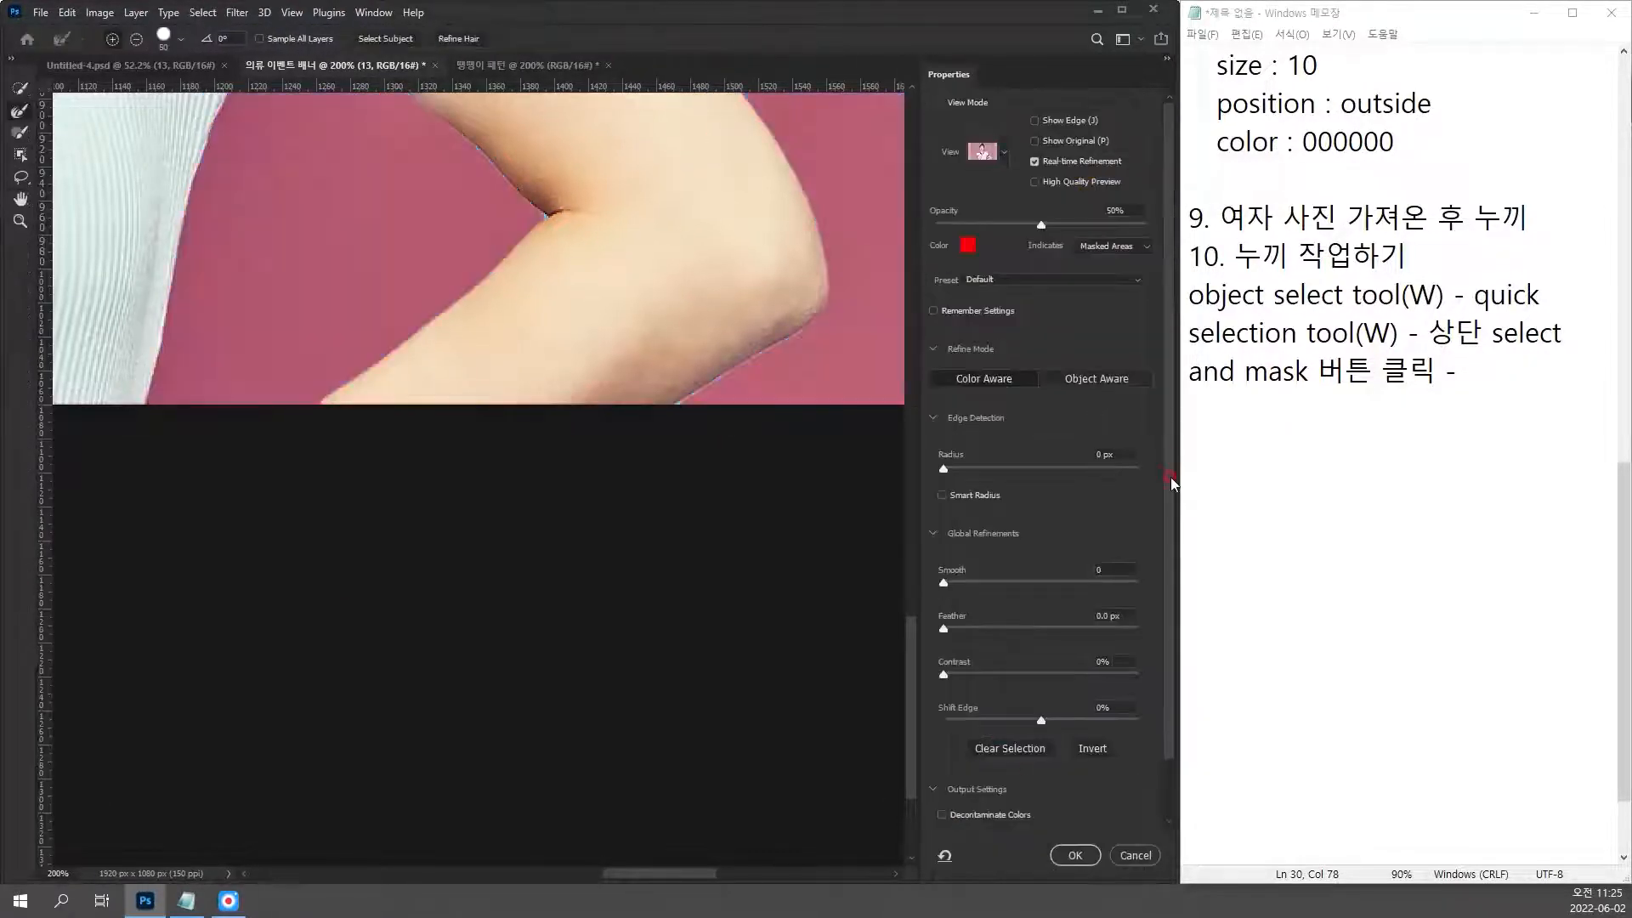
key(ctrl+0)
key(ctrl+1)
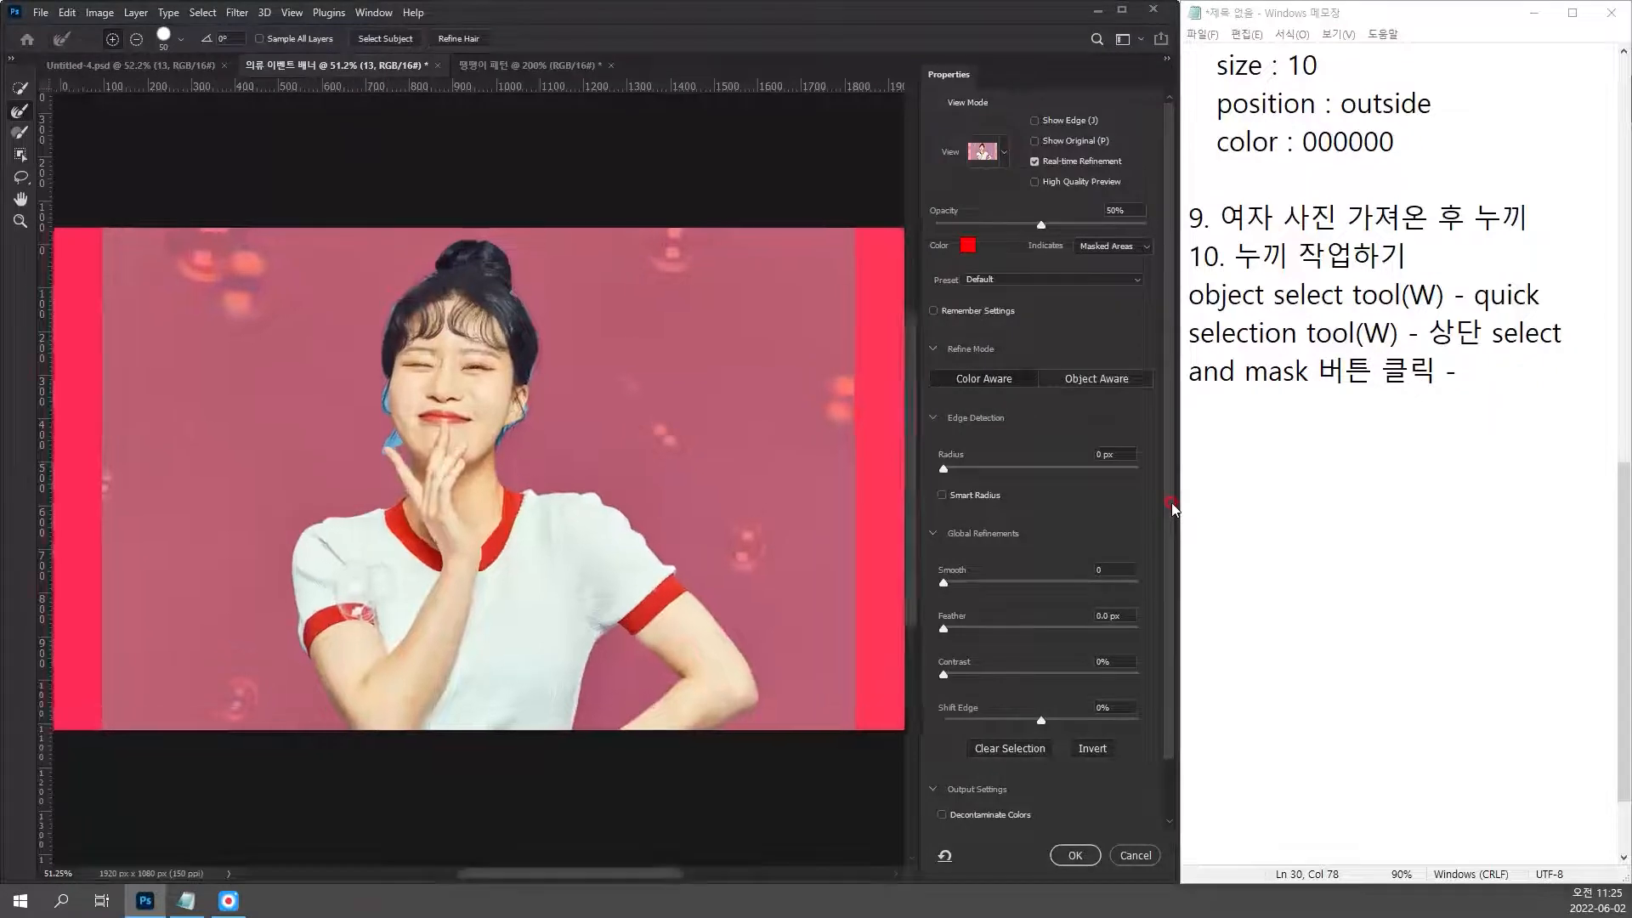
drag(736, 533, 752, 558)
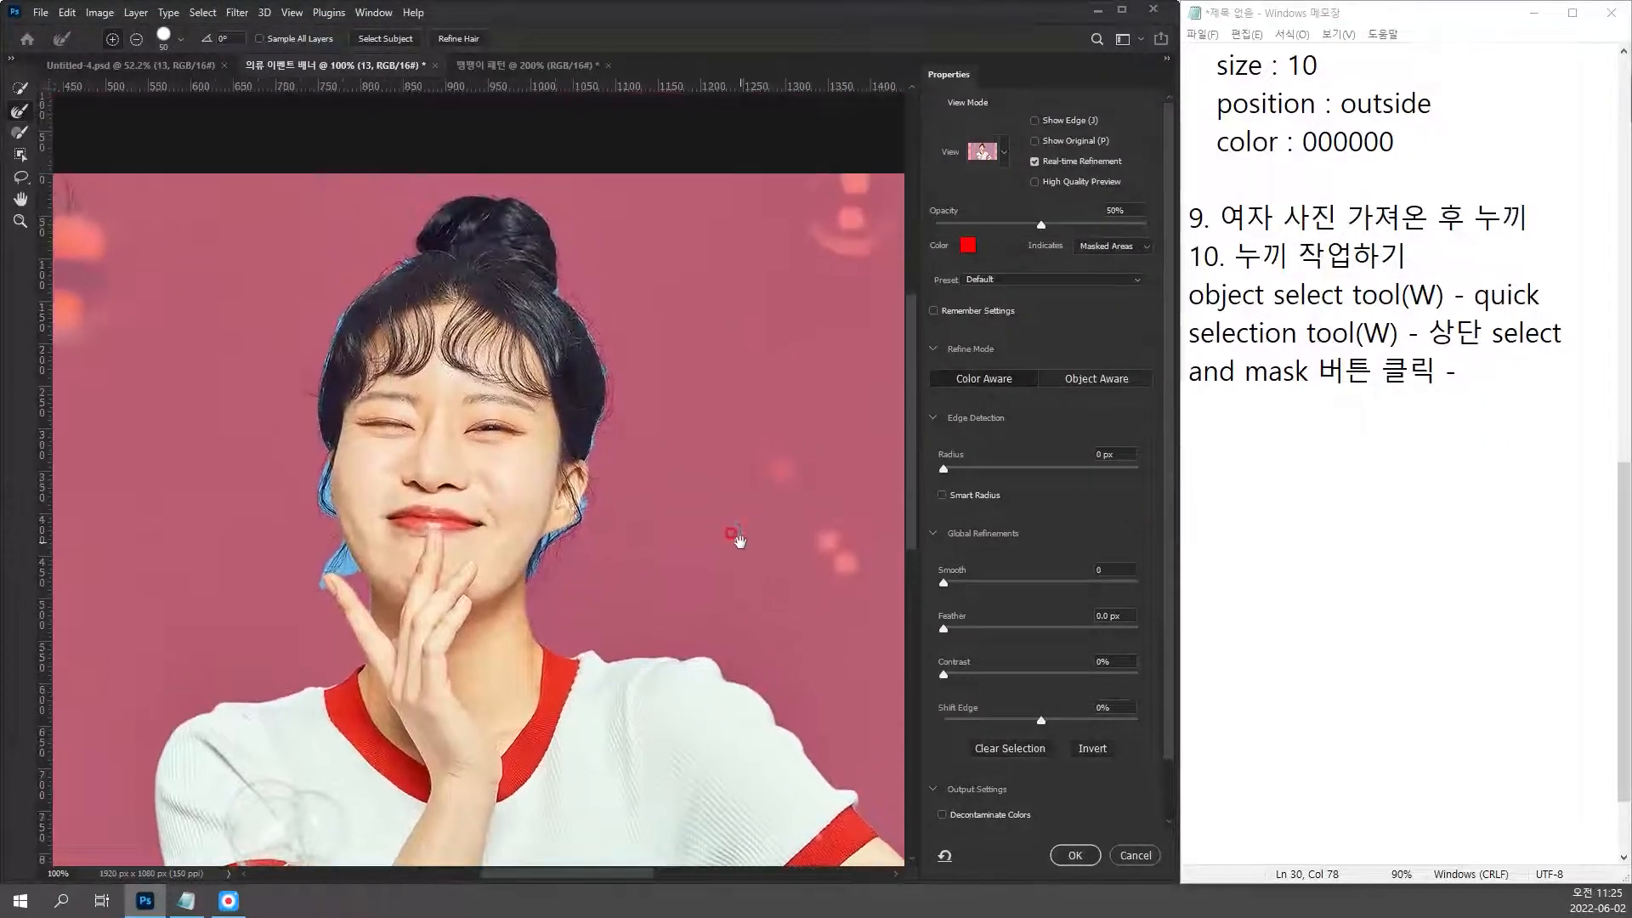
Step: In Notepad, add "두번째 브러쉬" to the end of the cut-out note
click(1496, 381)
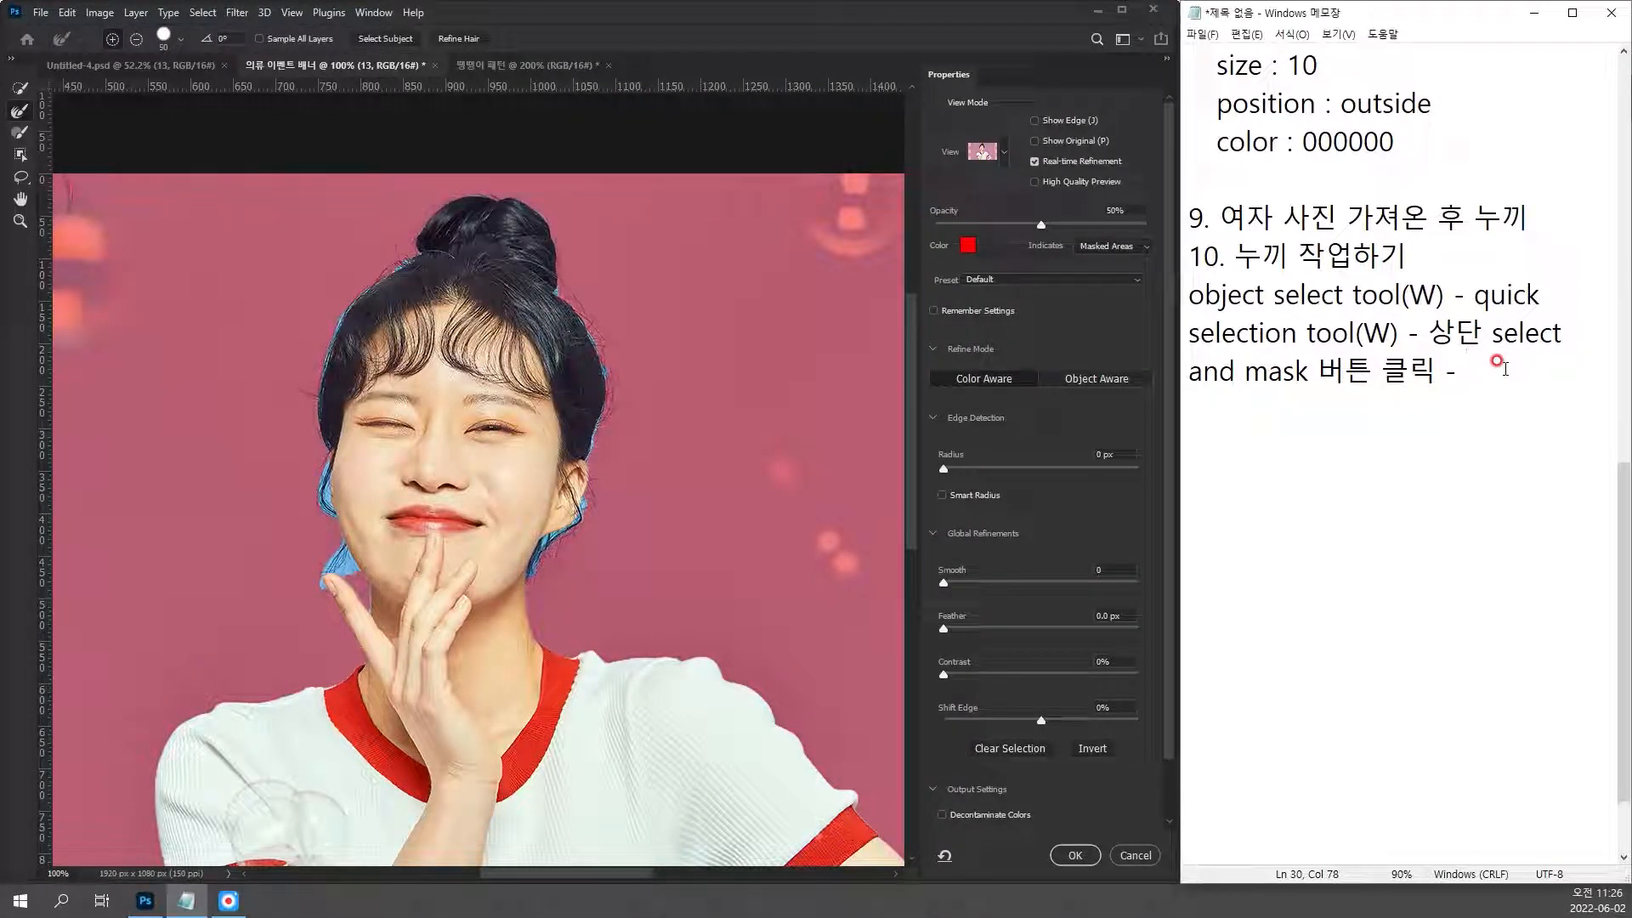
text(두번째 브러쉬)
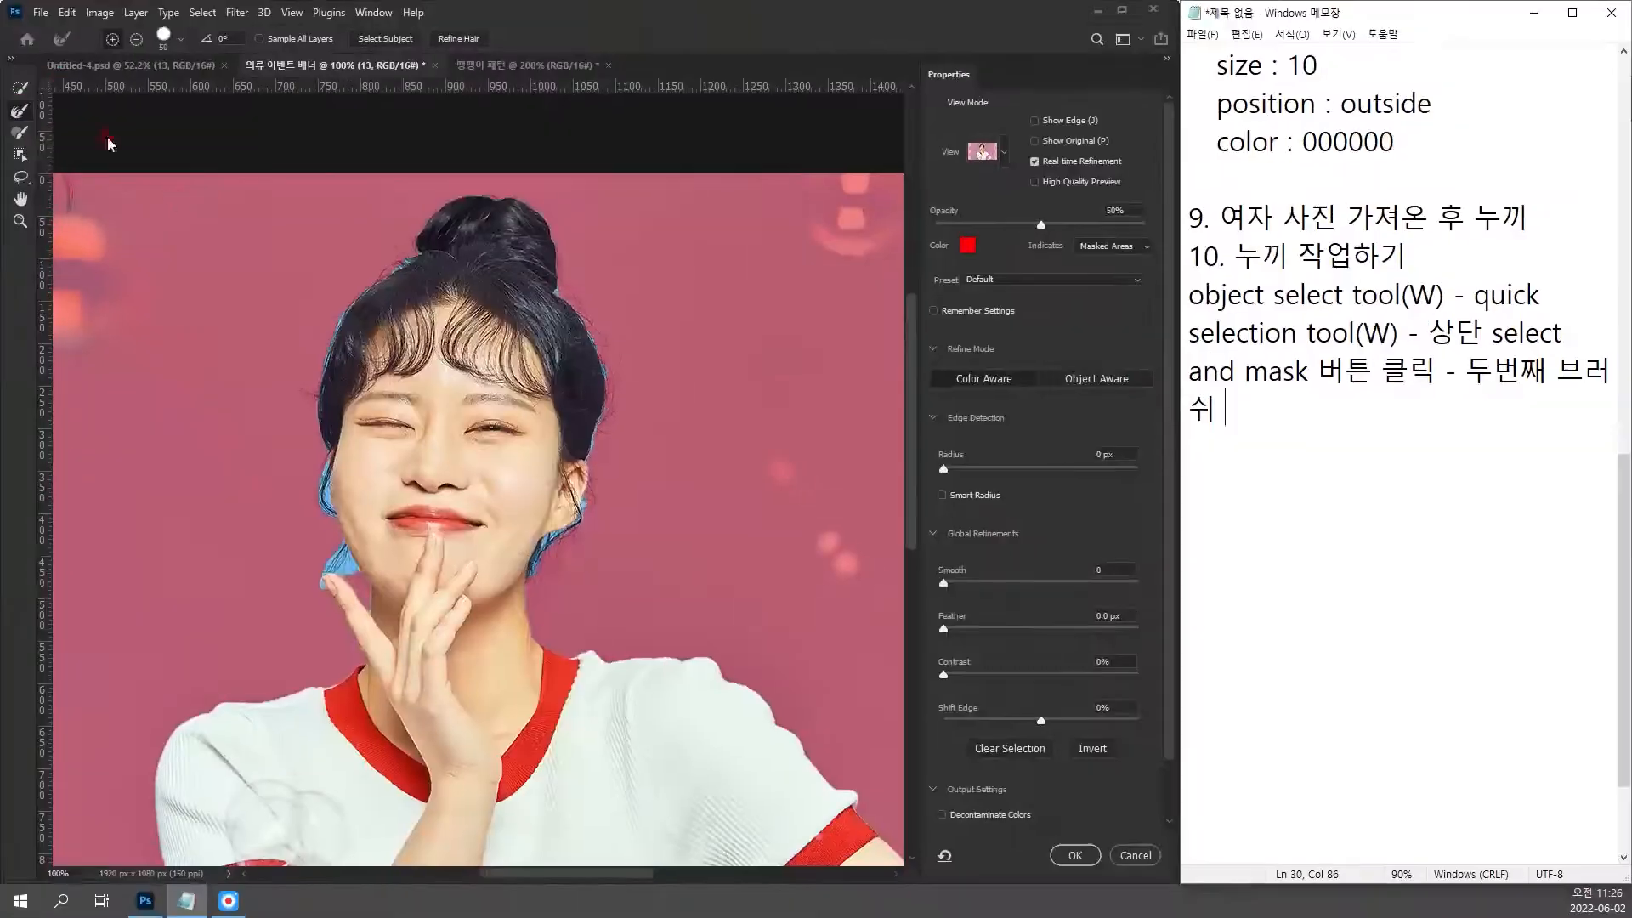
Step: In Photoshop, brush the hair edges around the bun, both sides of the face and the jaw with the Refine Edge Brush, and apply the refinement
click(418, 270)
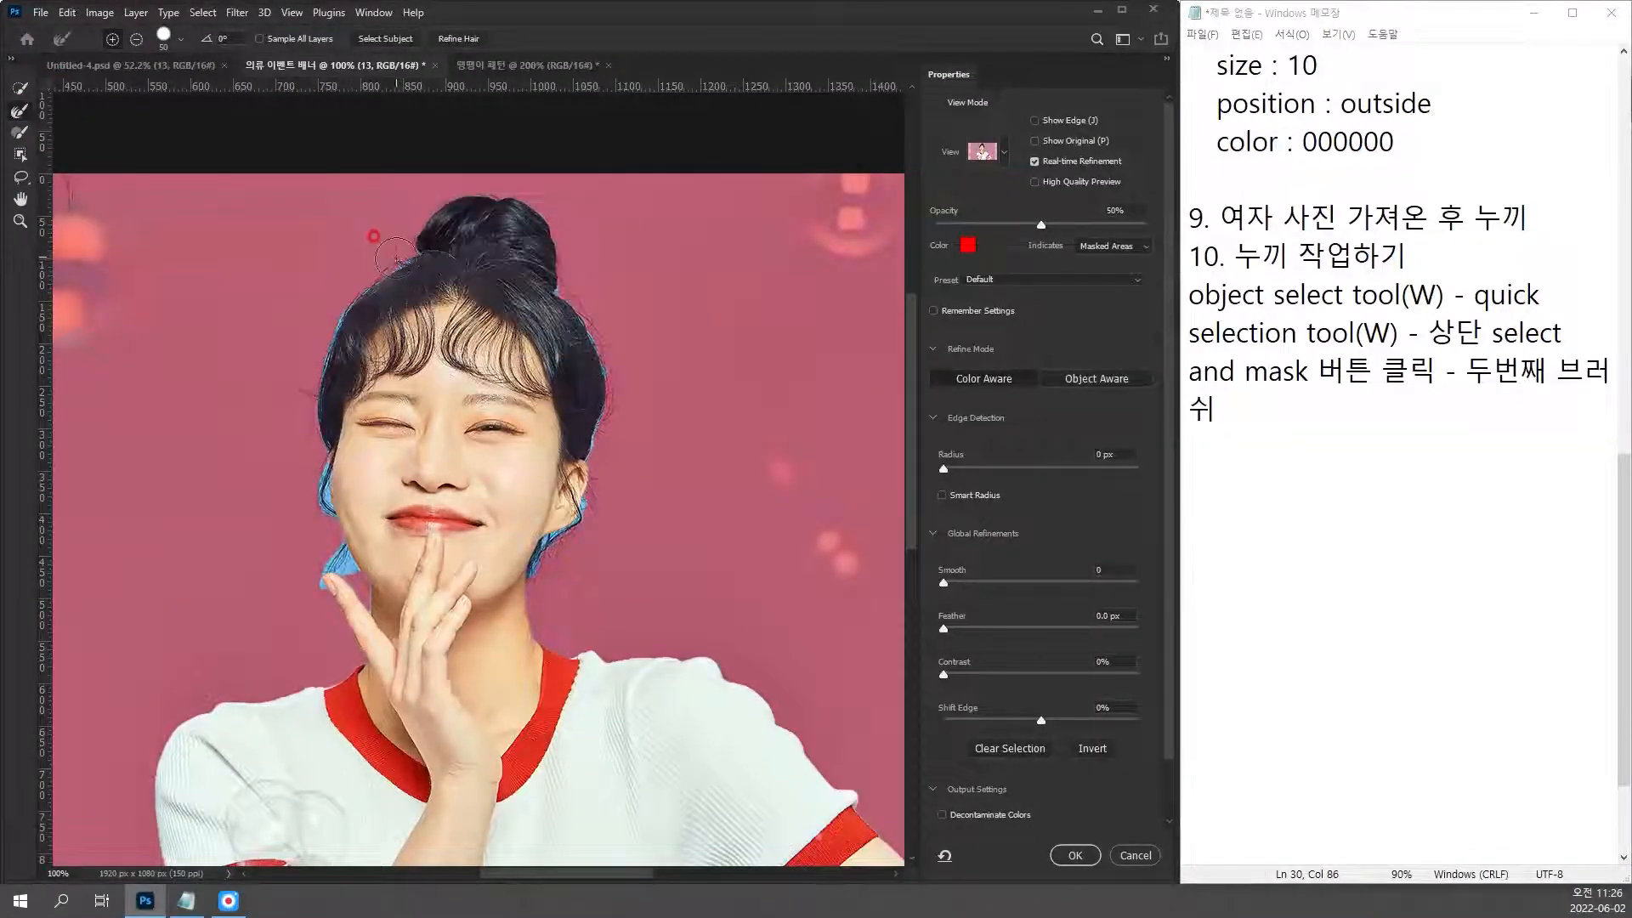
click(314, 284)
click(300, 472)
mouse_move(306, 463)
mouse_down()
mouse_move(309, 533)
mouse_move(300, 501)
mouse_move(323, 600)
mouse_move(340, 563)
mouse_up()
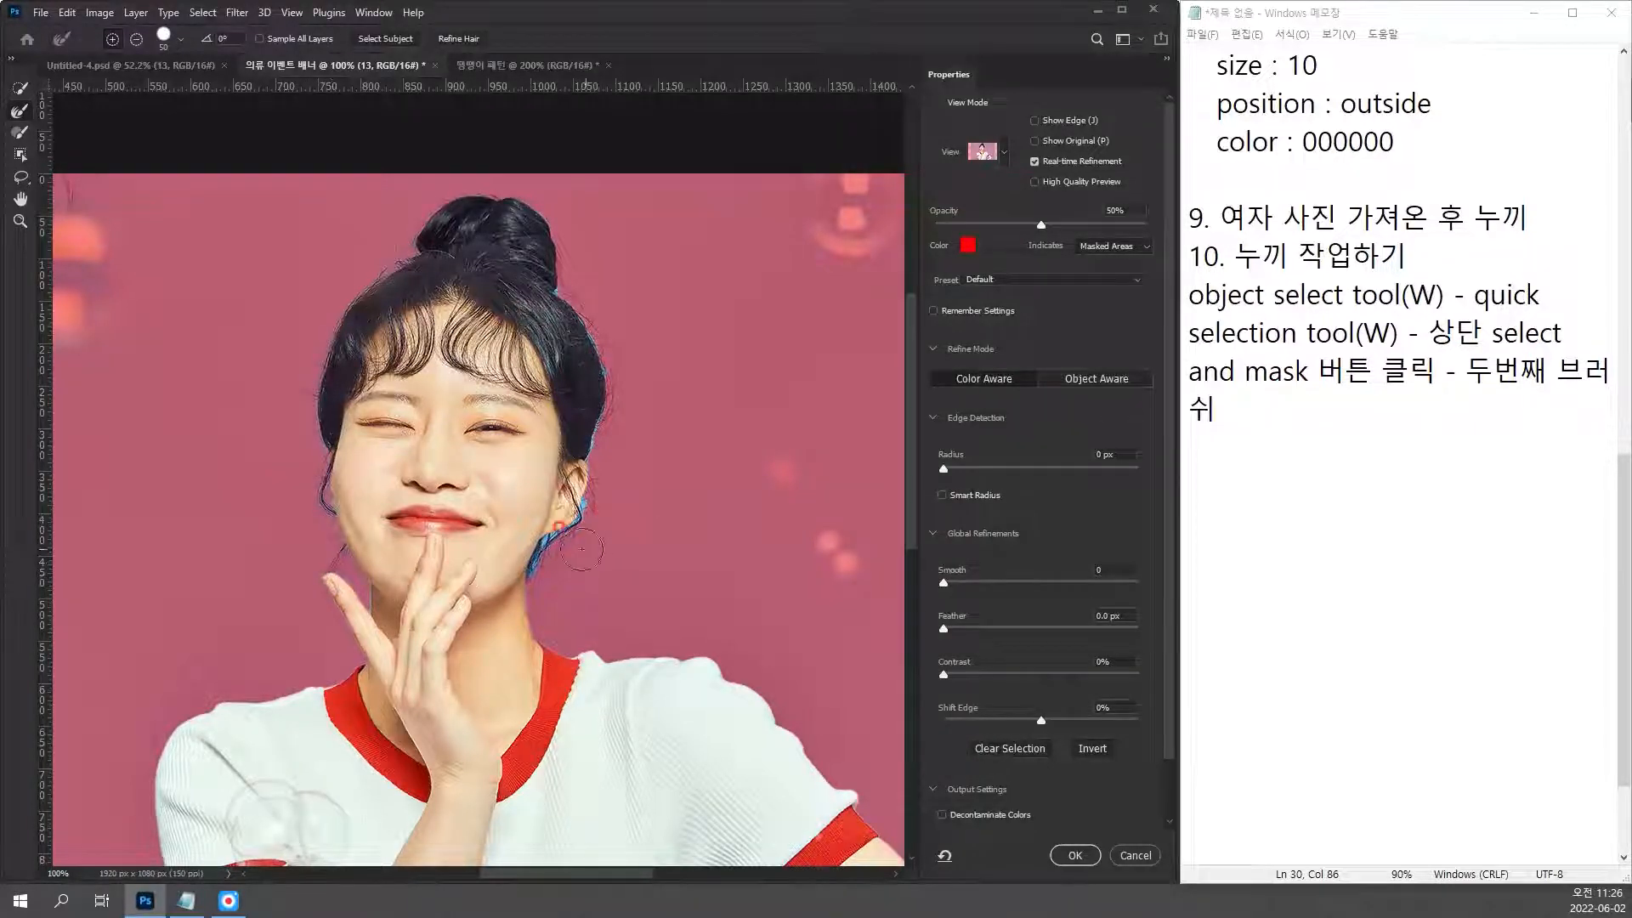
drag(580, 511, 545, 555)
mouse_move(578, 393)
mouse_down()
mouse_move(601, 415)
mouse_move(603, 460)
mouse_up()
drag(560, 286, 565, 291)
click(598, 423)
mouse_move(537, 201)
mouse_down()
mouse_move(545, 274)
mouse_move(478, 181)
mouse_move(346, 249)
mouse_up()
mouse_move(217, 317)
mouse_down()
mouse_move(310, 430)
mouse_move(309, 464)
mouse_move(341, 311)
mouse_move(357, 397)
mouse_up()
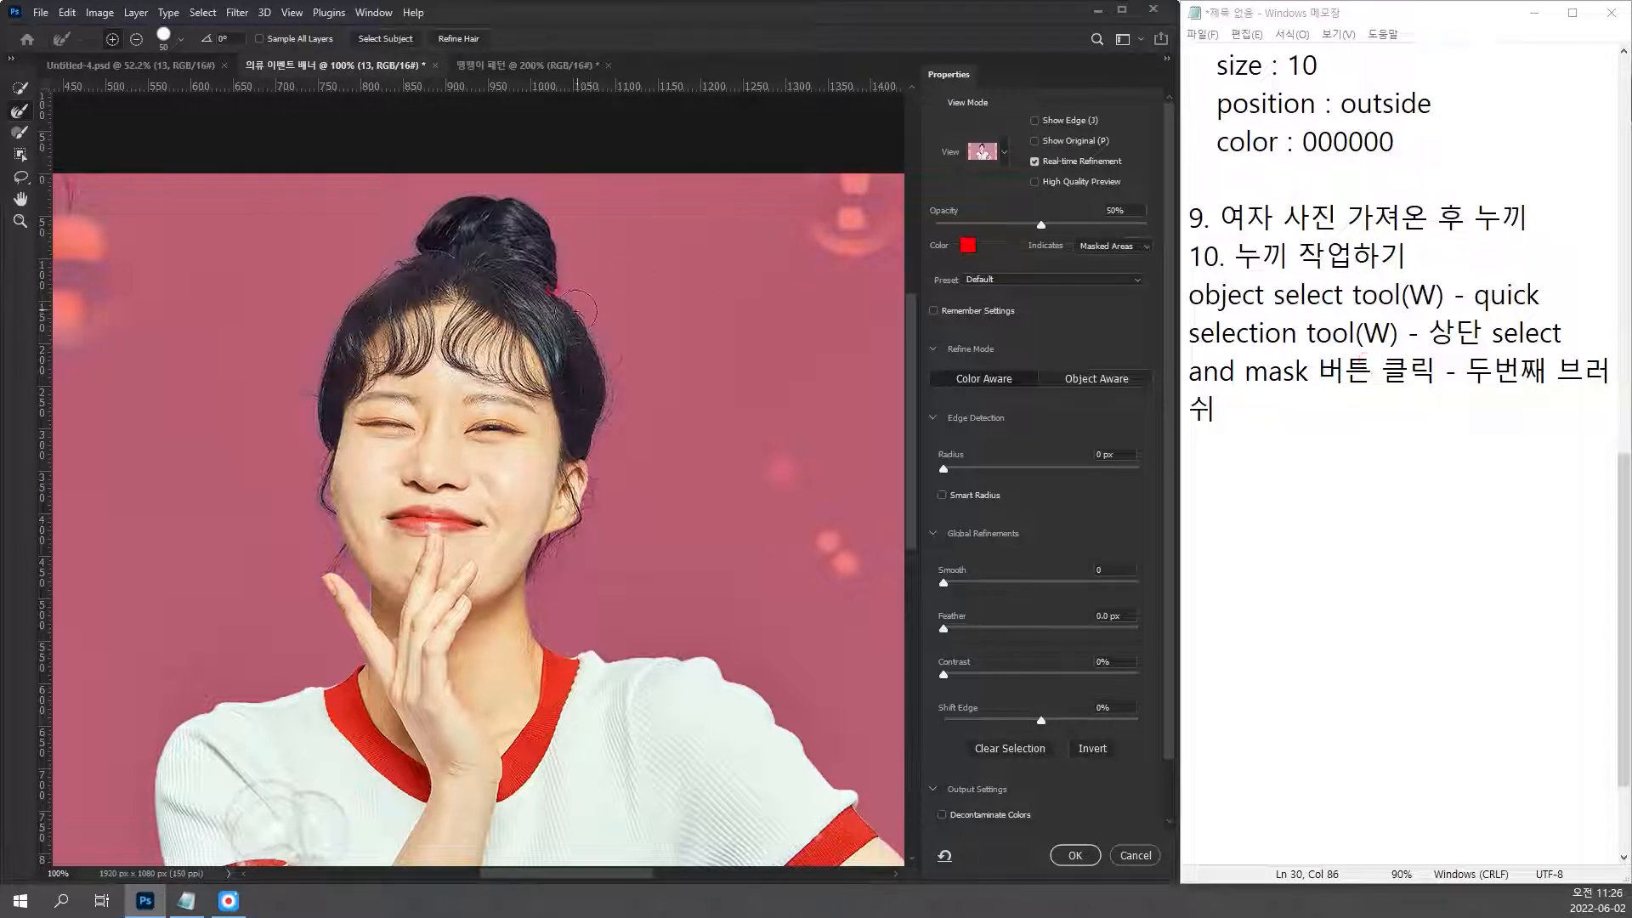
drag(544, 268, 598, 366)
drag(555, 458, 579, 480)
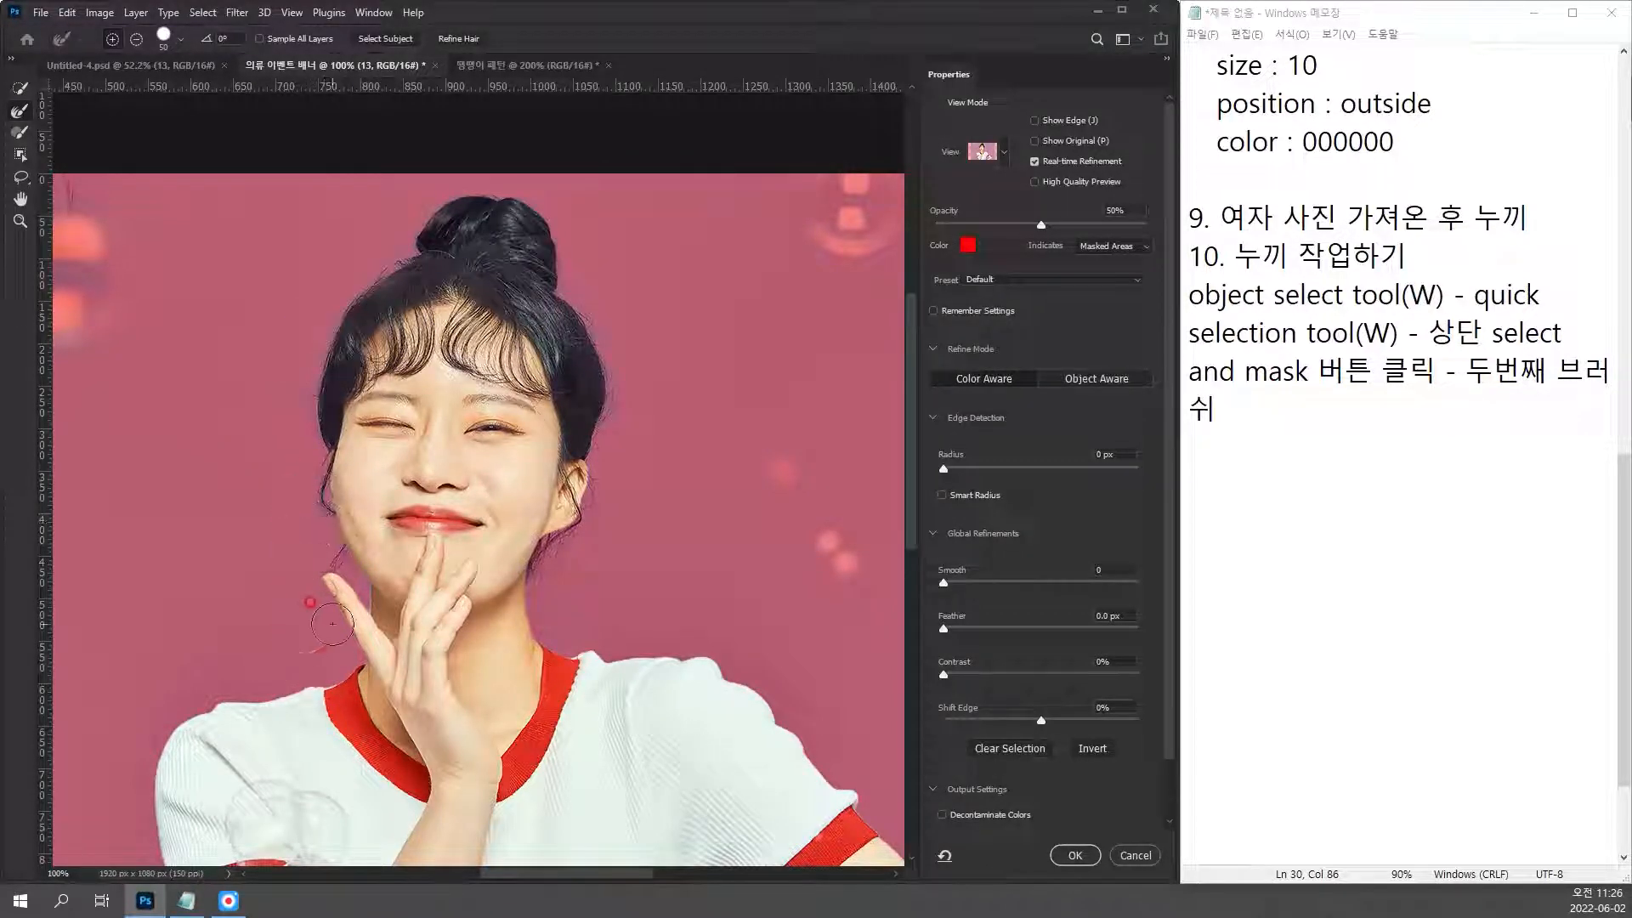
click(1289, 718)
click(1069, 852)
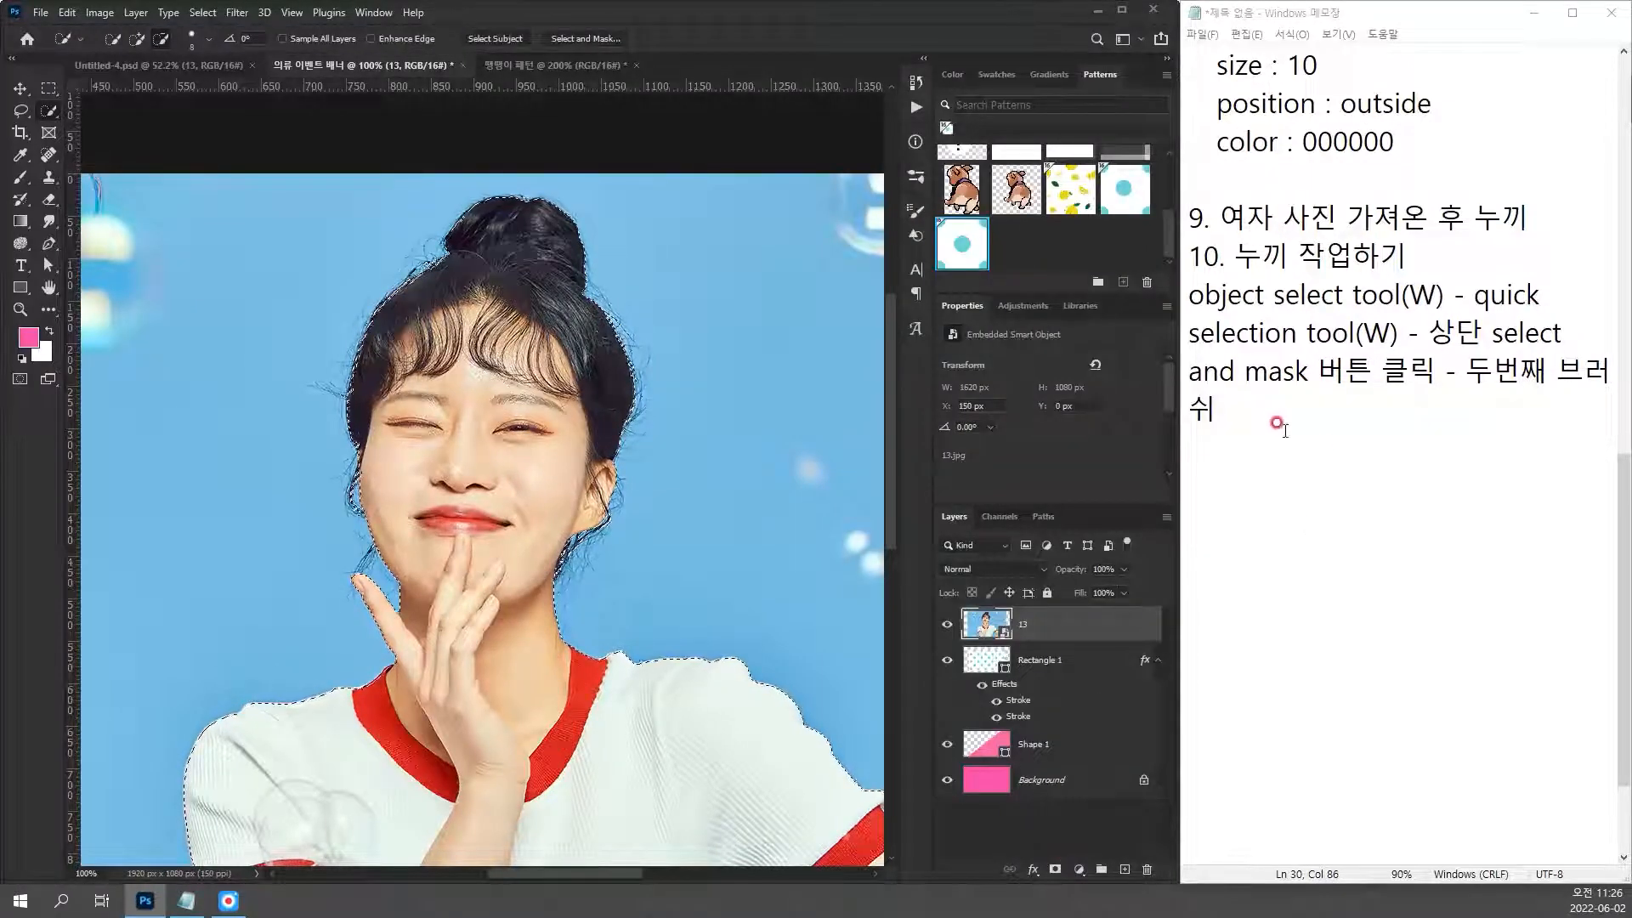
Step: In Notepad, add "- OK 클릭" after "두번째 브러쉬" in the cut-out note
click(1270, 384)
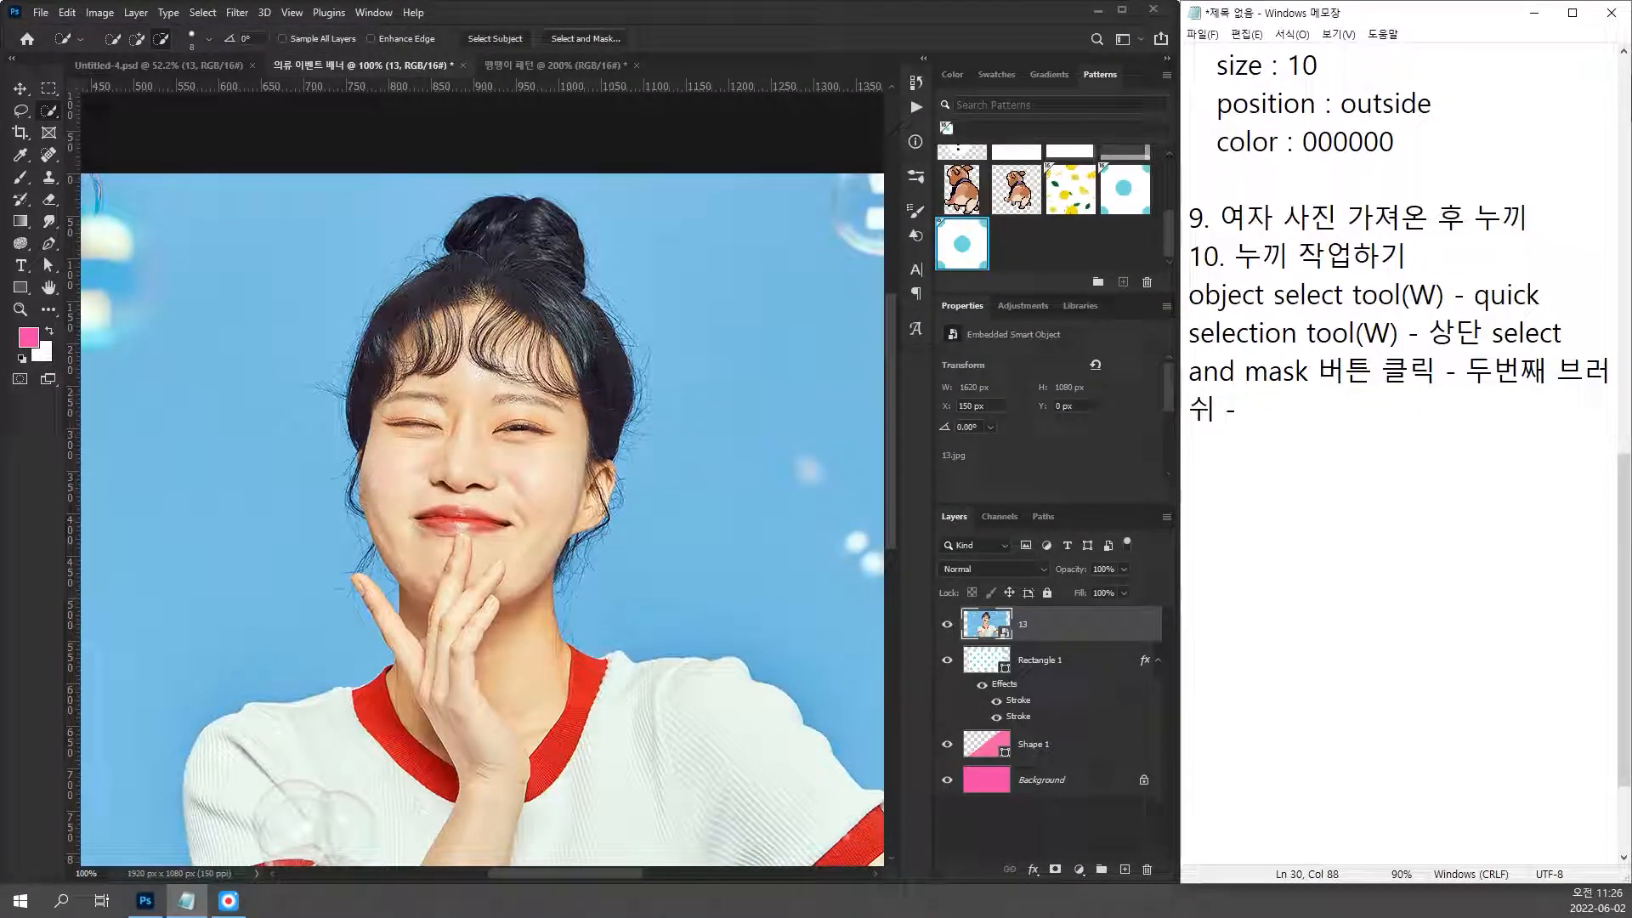
text(OK 클릭)
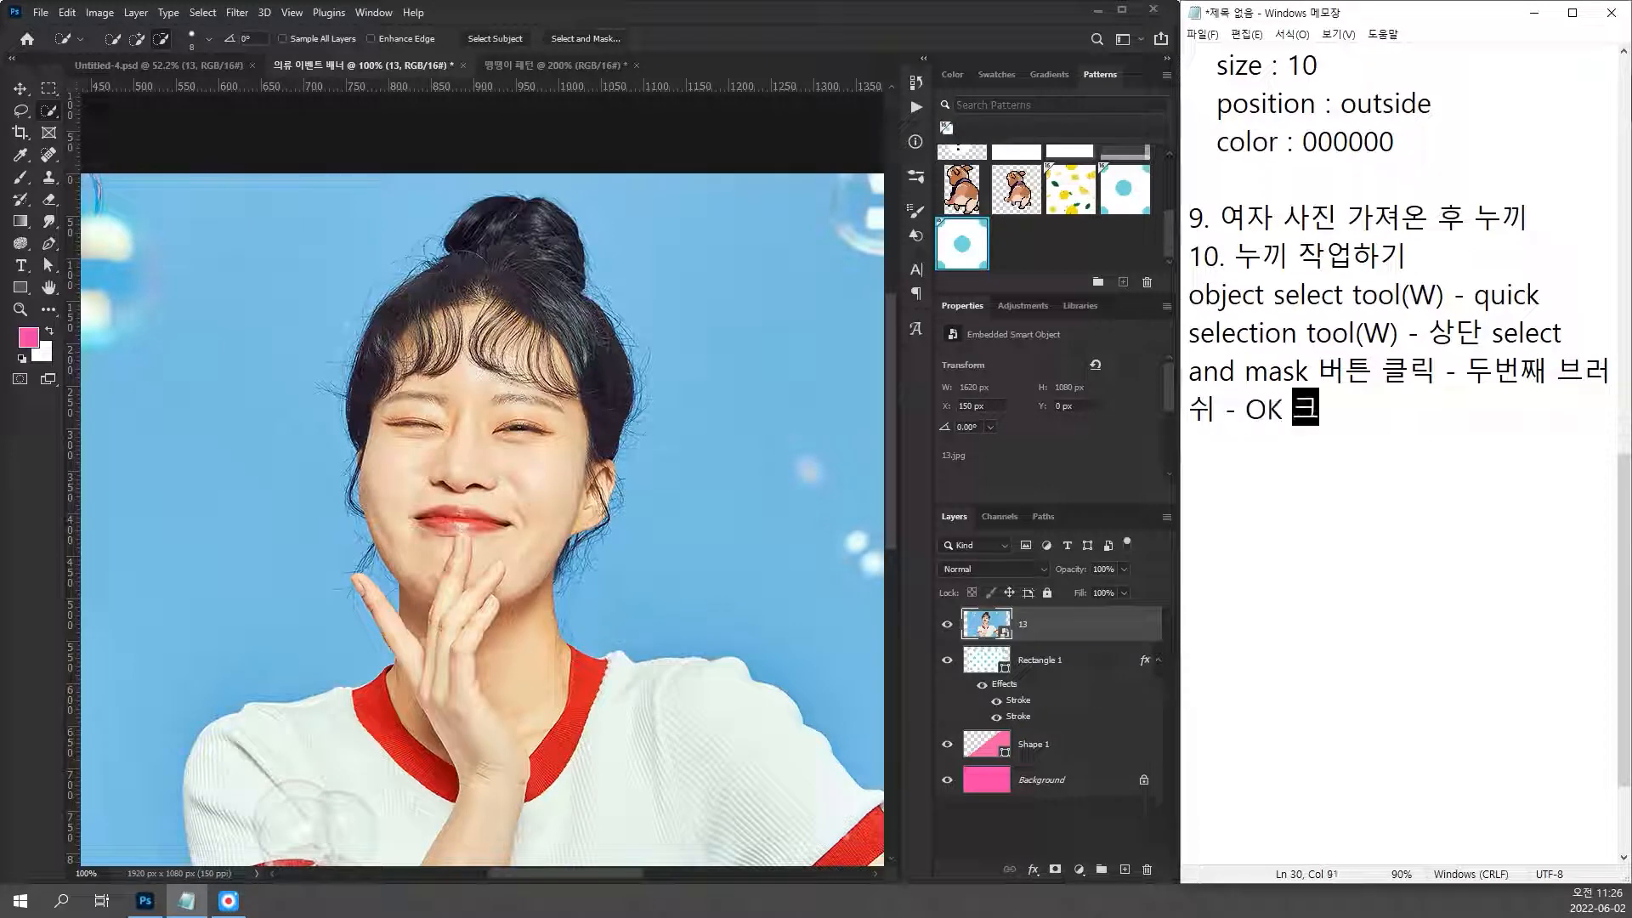
Step: Start item 11 on a new line of the Notepad notes with the text "layer mask 버튼 클릭"
key(Return)
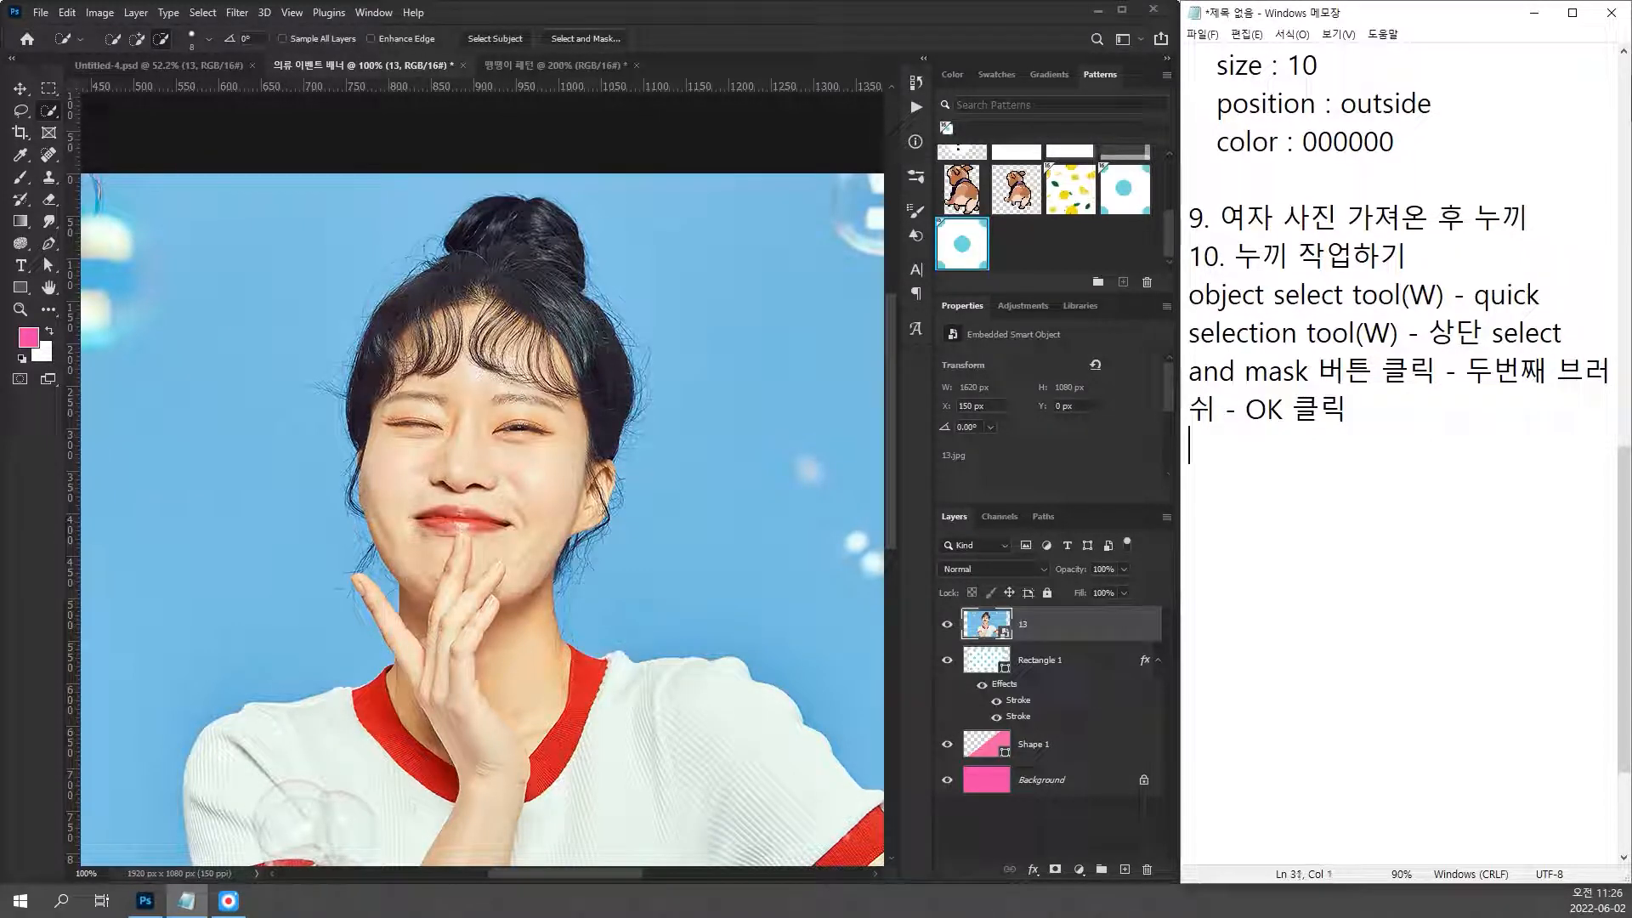
text(11.)
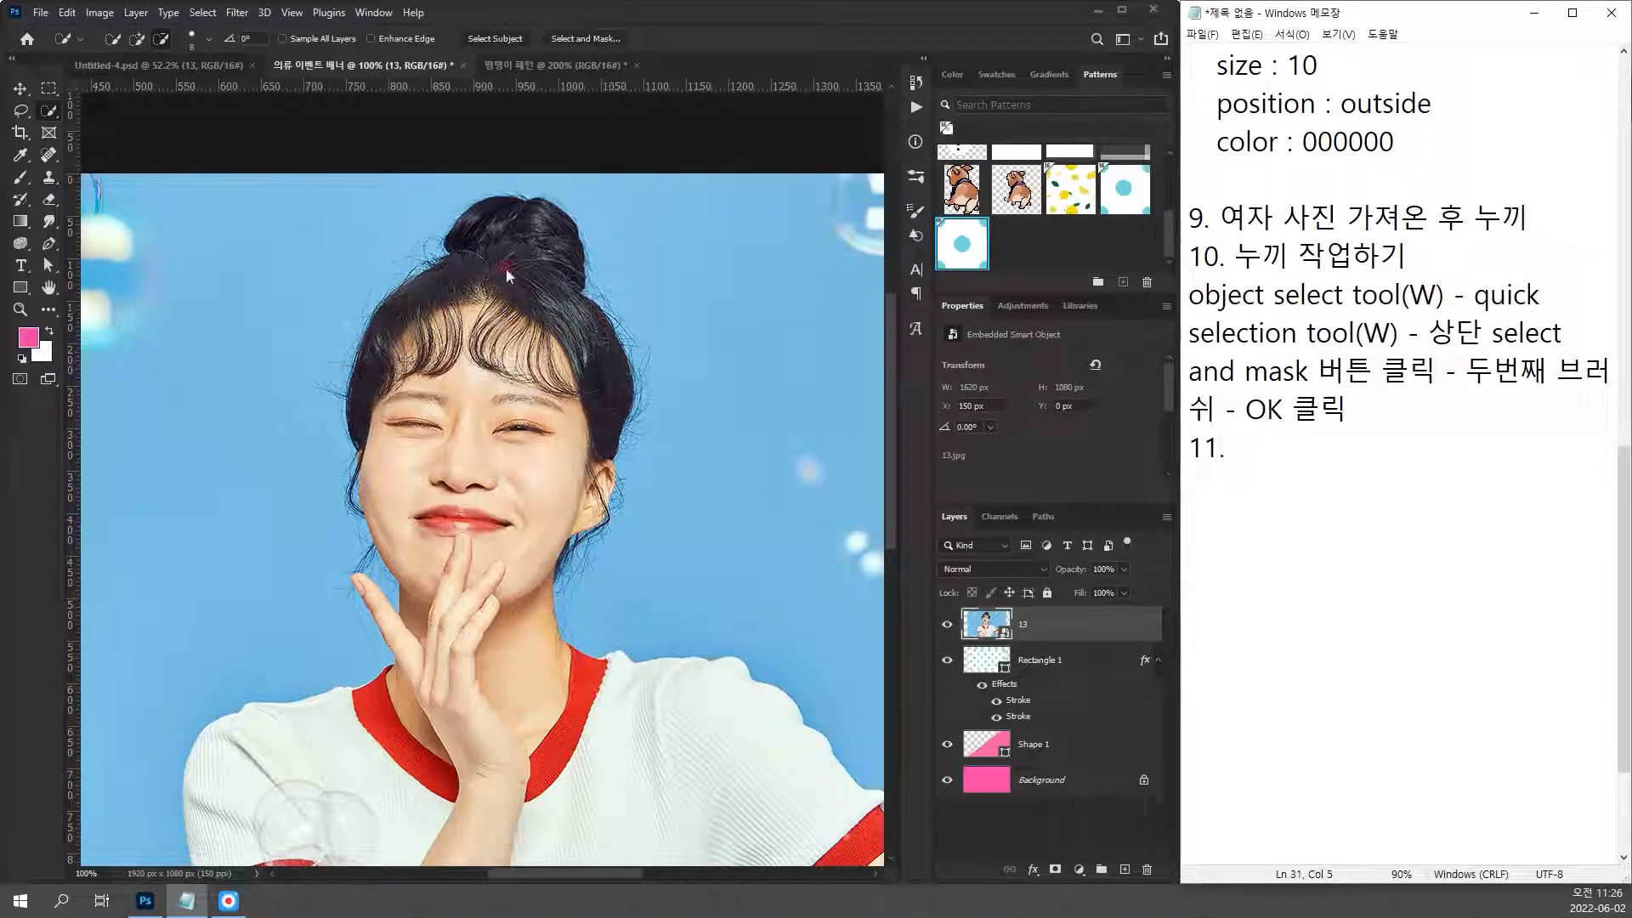
click(22, 84)
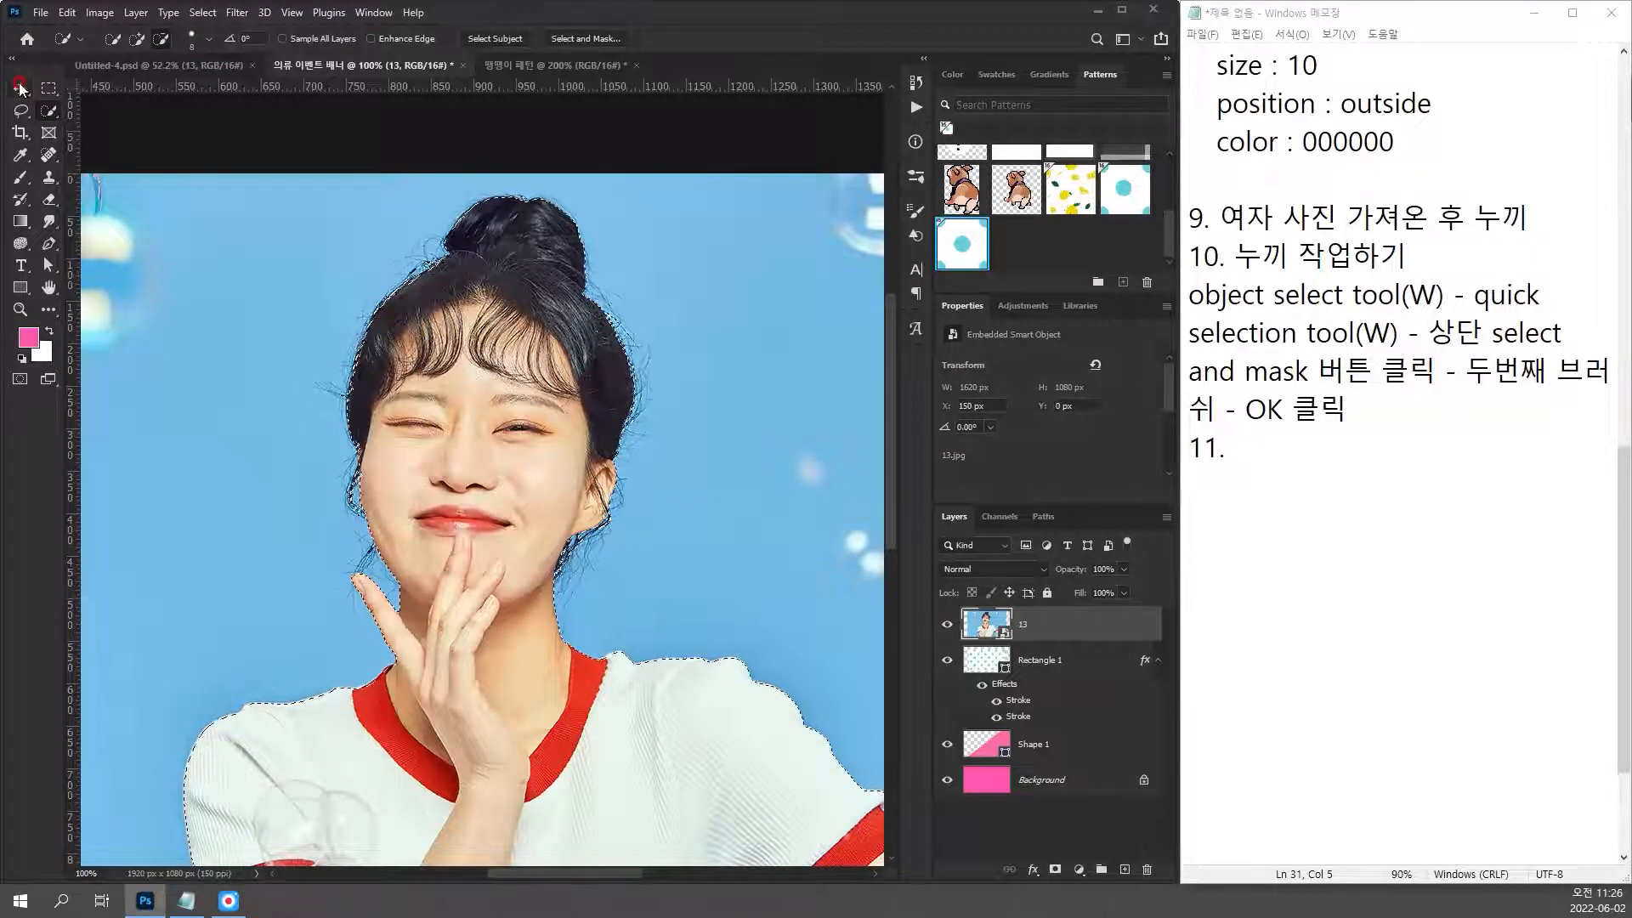
key(ctrl+0)
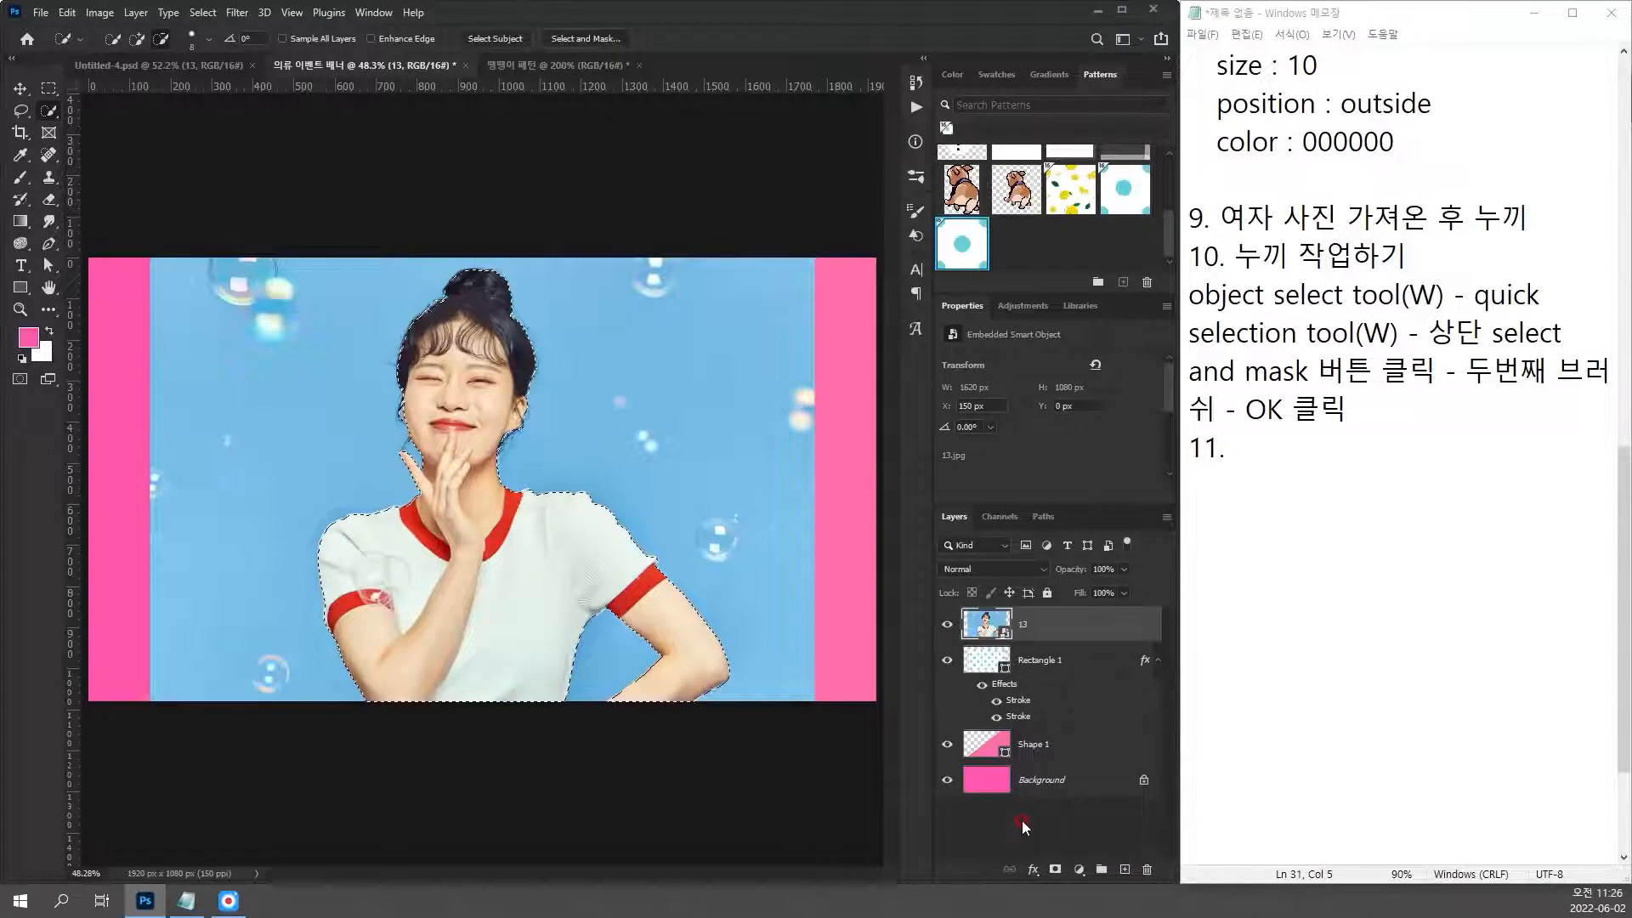
click(1265, 444)
click(1277, 445)
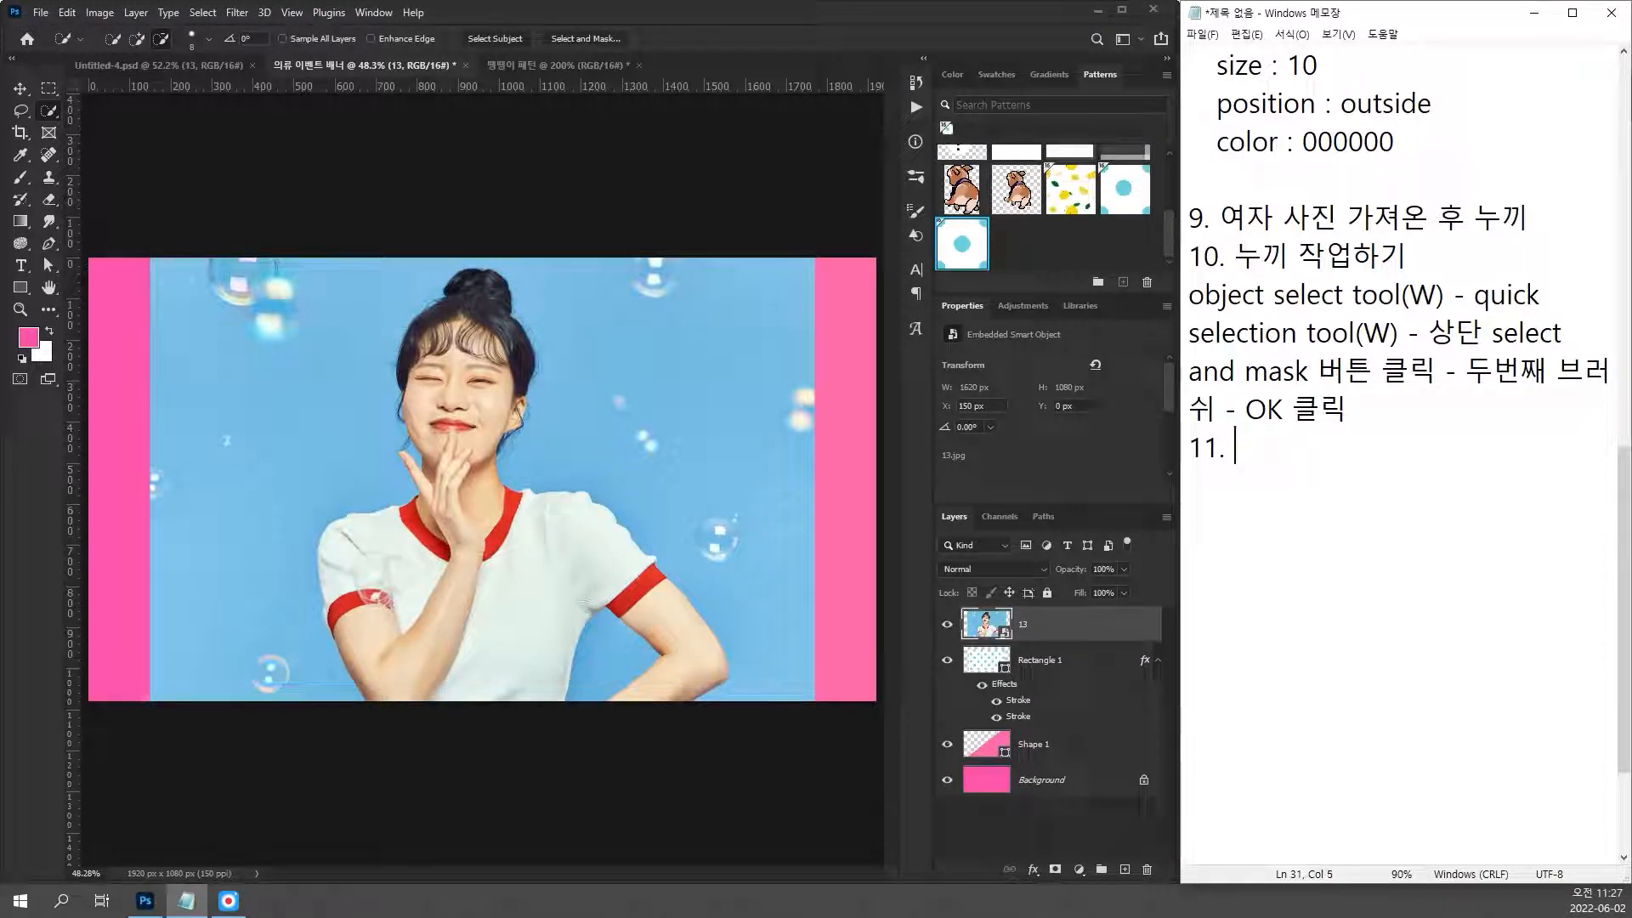
text(layer mask)
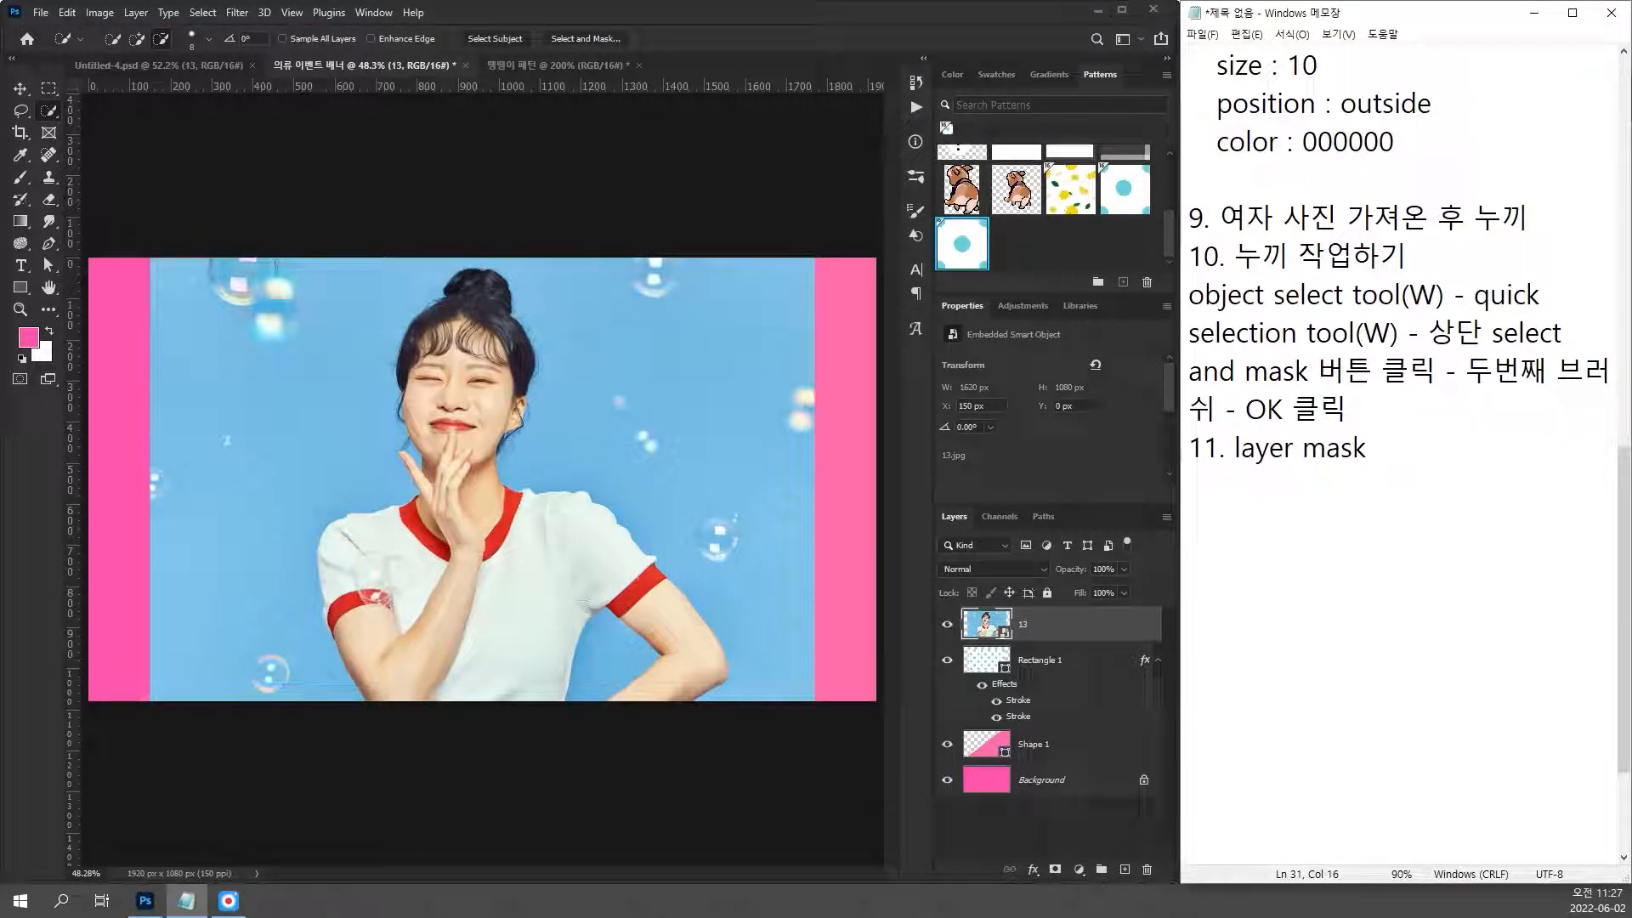
text( 버튼 클리)
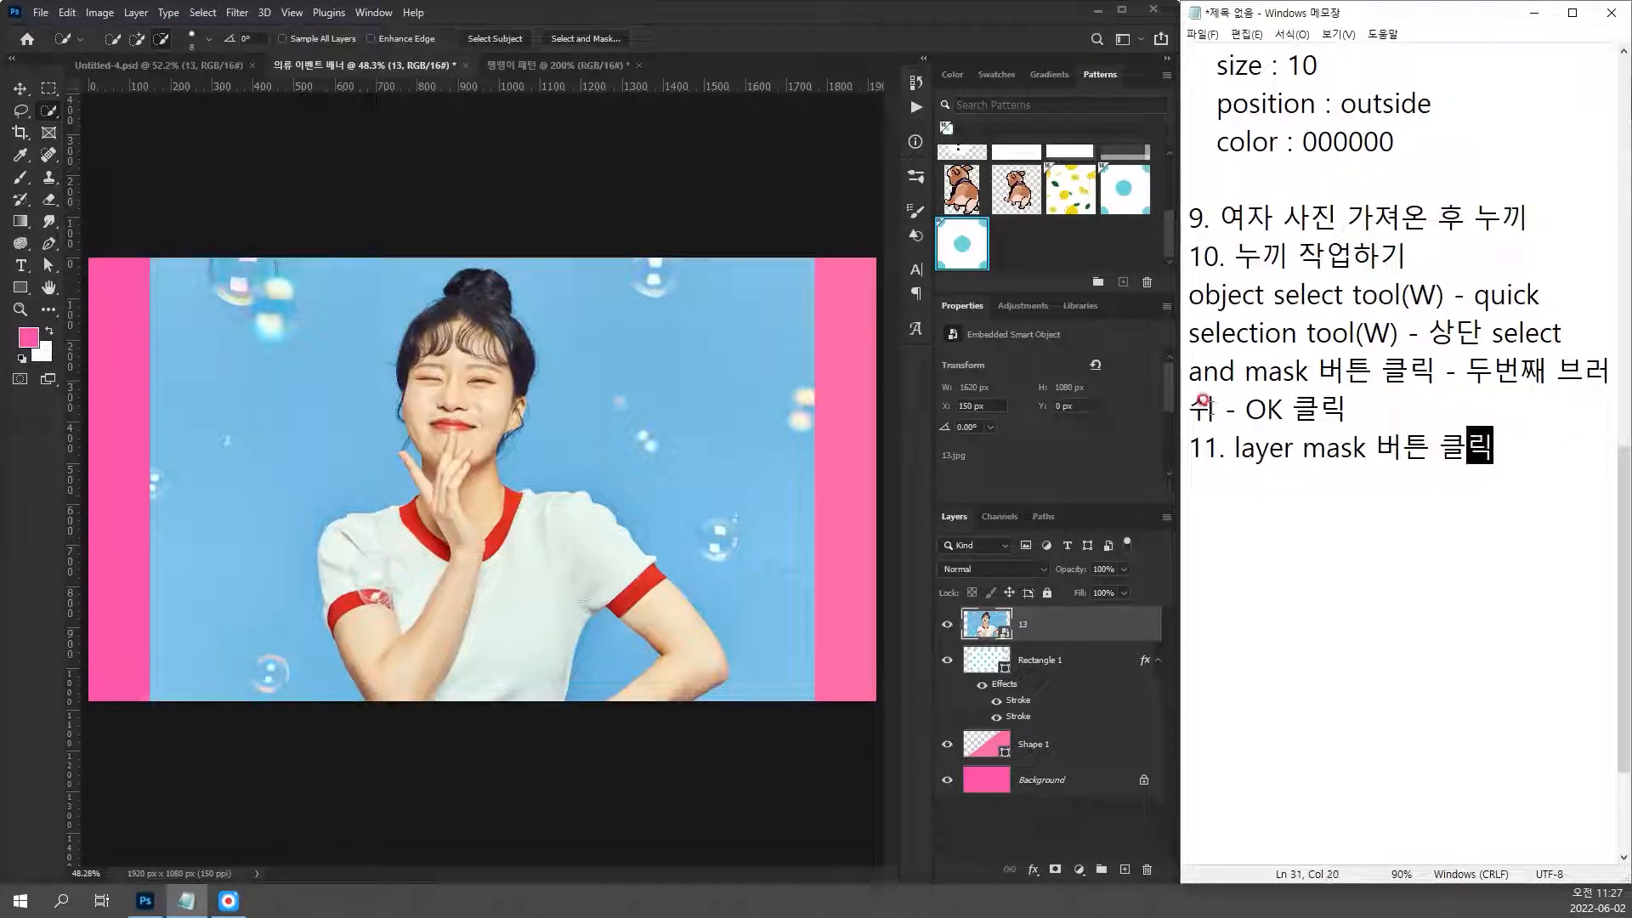
Step: Move "layer mask 버튼 클릭" from item 11 to the end of item 10, separated by " - "
drag(1232, 448, 1530, 451)
key(ctrl+c)
key(BackSpace)
click(1428, 406)
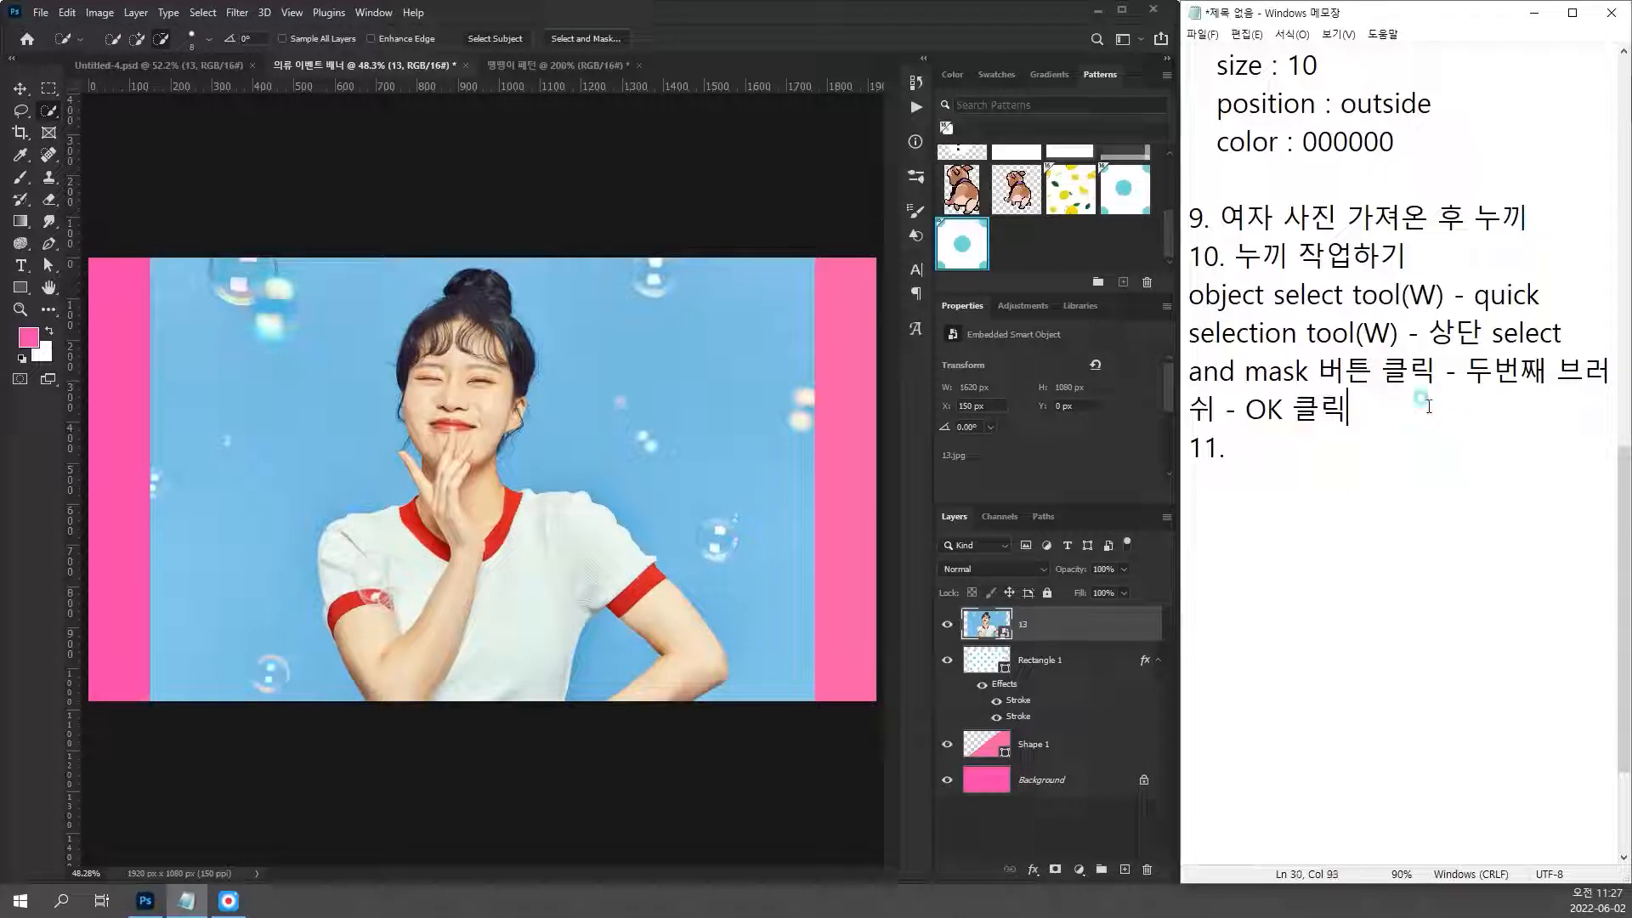
key(ctrl+v)
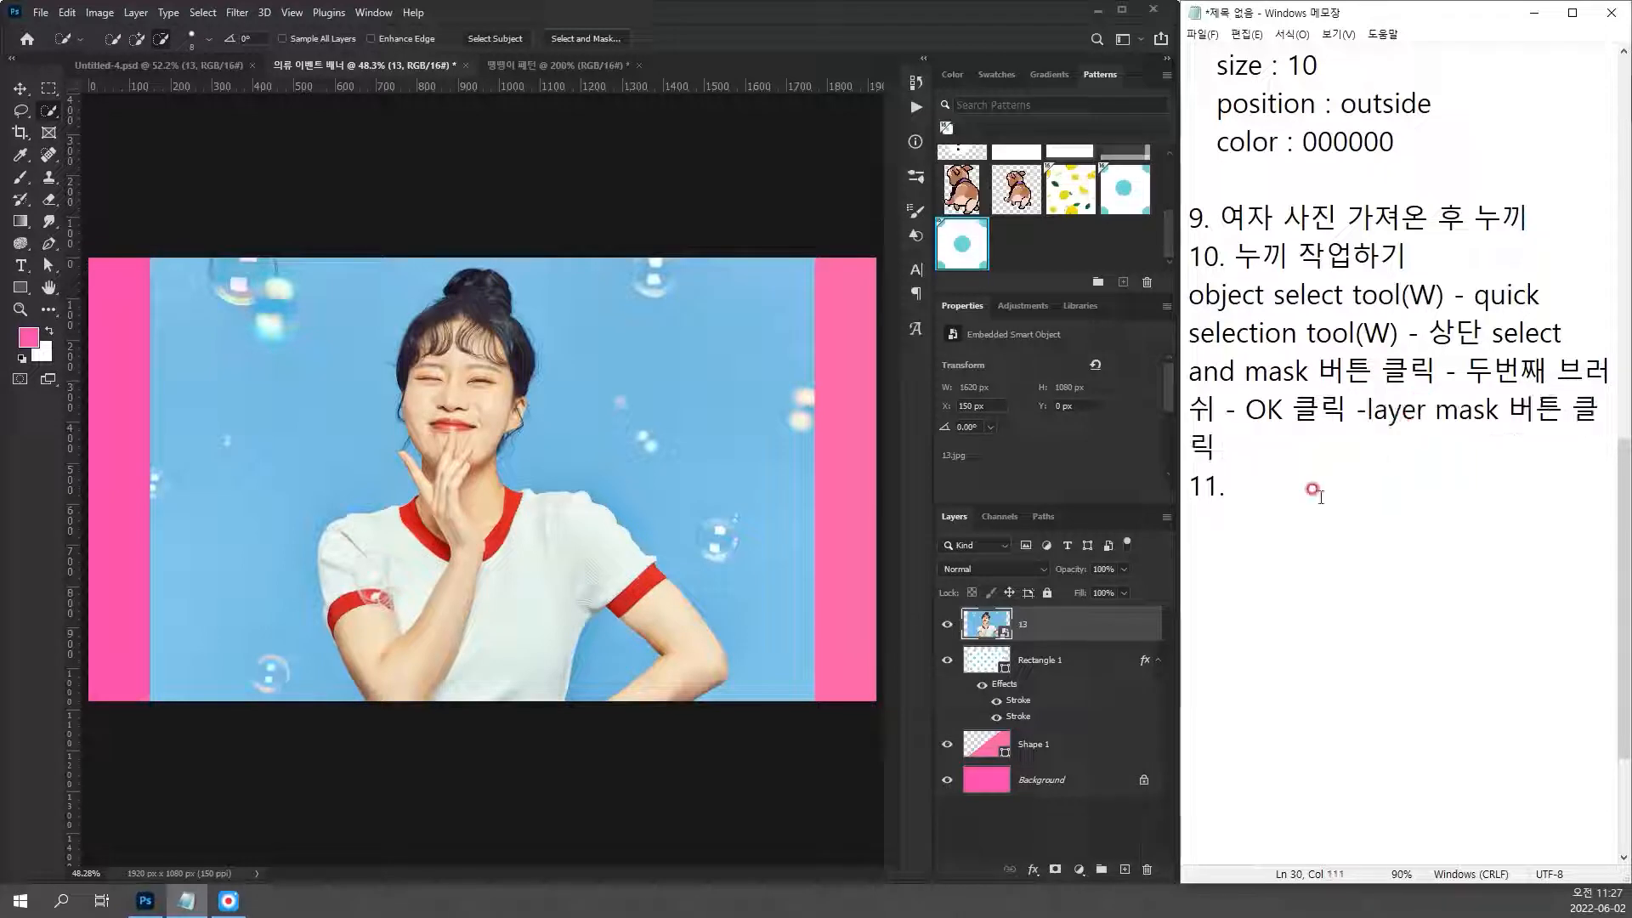
click(1363, 408)
click(1339, 483)
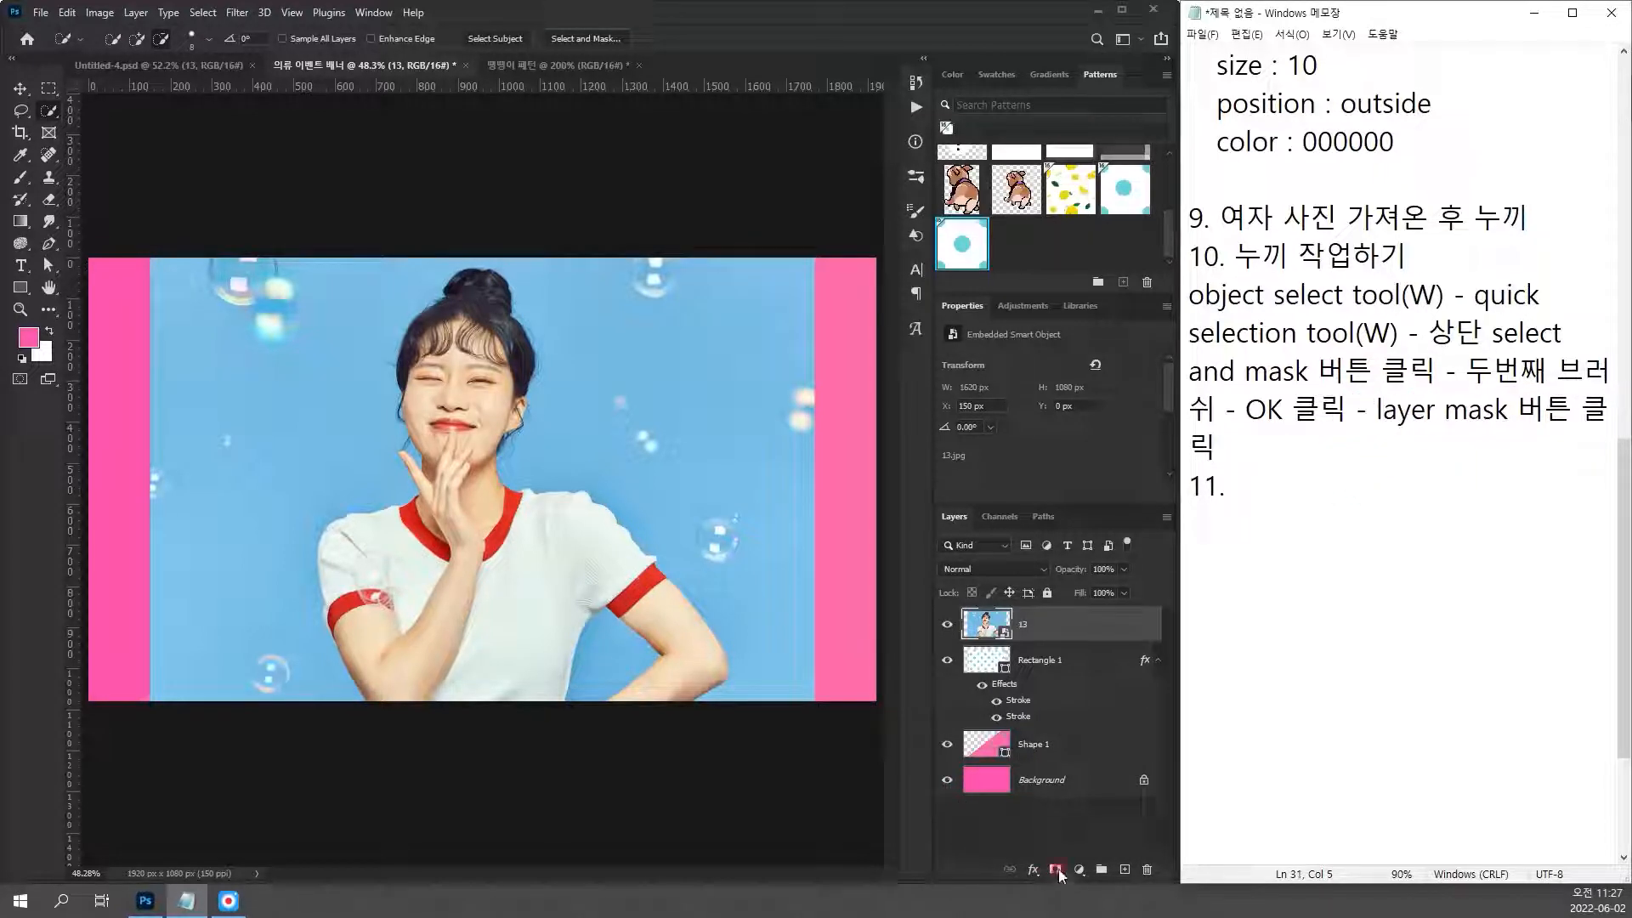
Step: In Photoshop, add a layer mask to layer 13 from the woman's selection and check the finished banner in Untitled-4.psd
click(1062, 867)
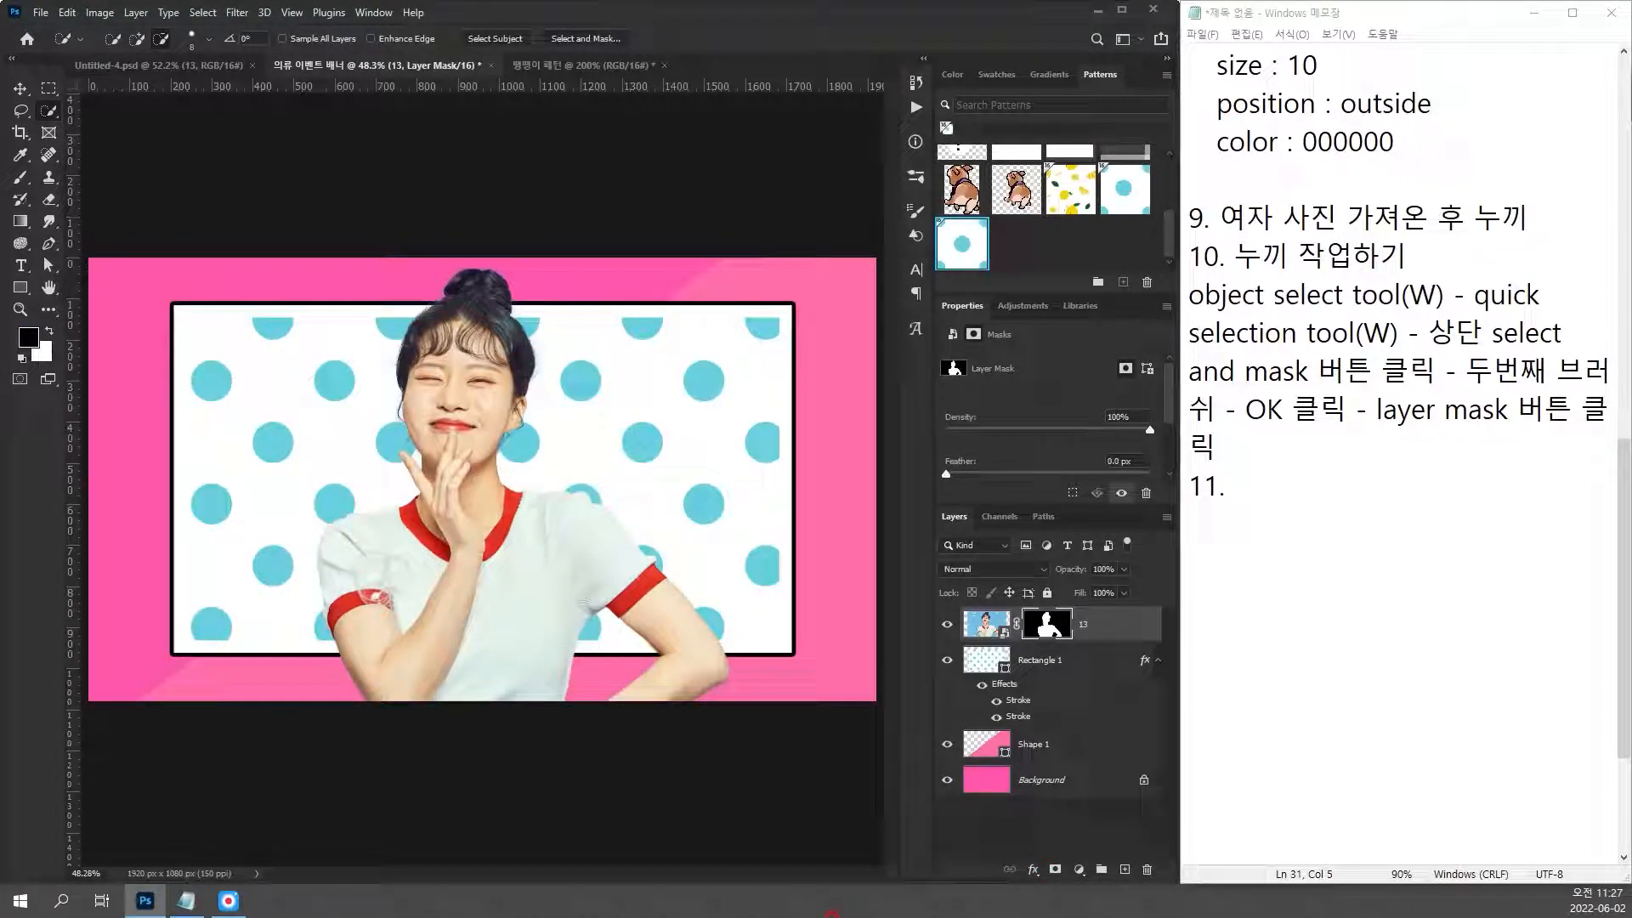
click(19, 88)
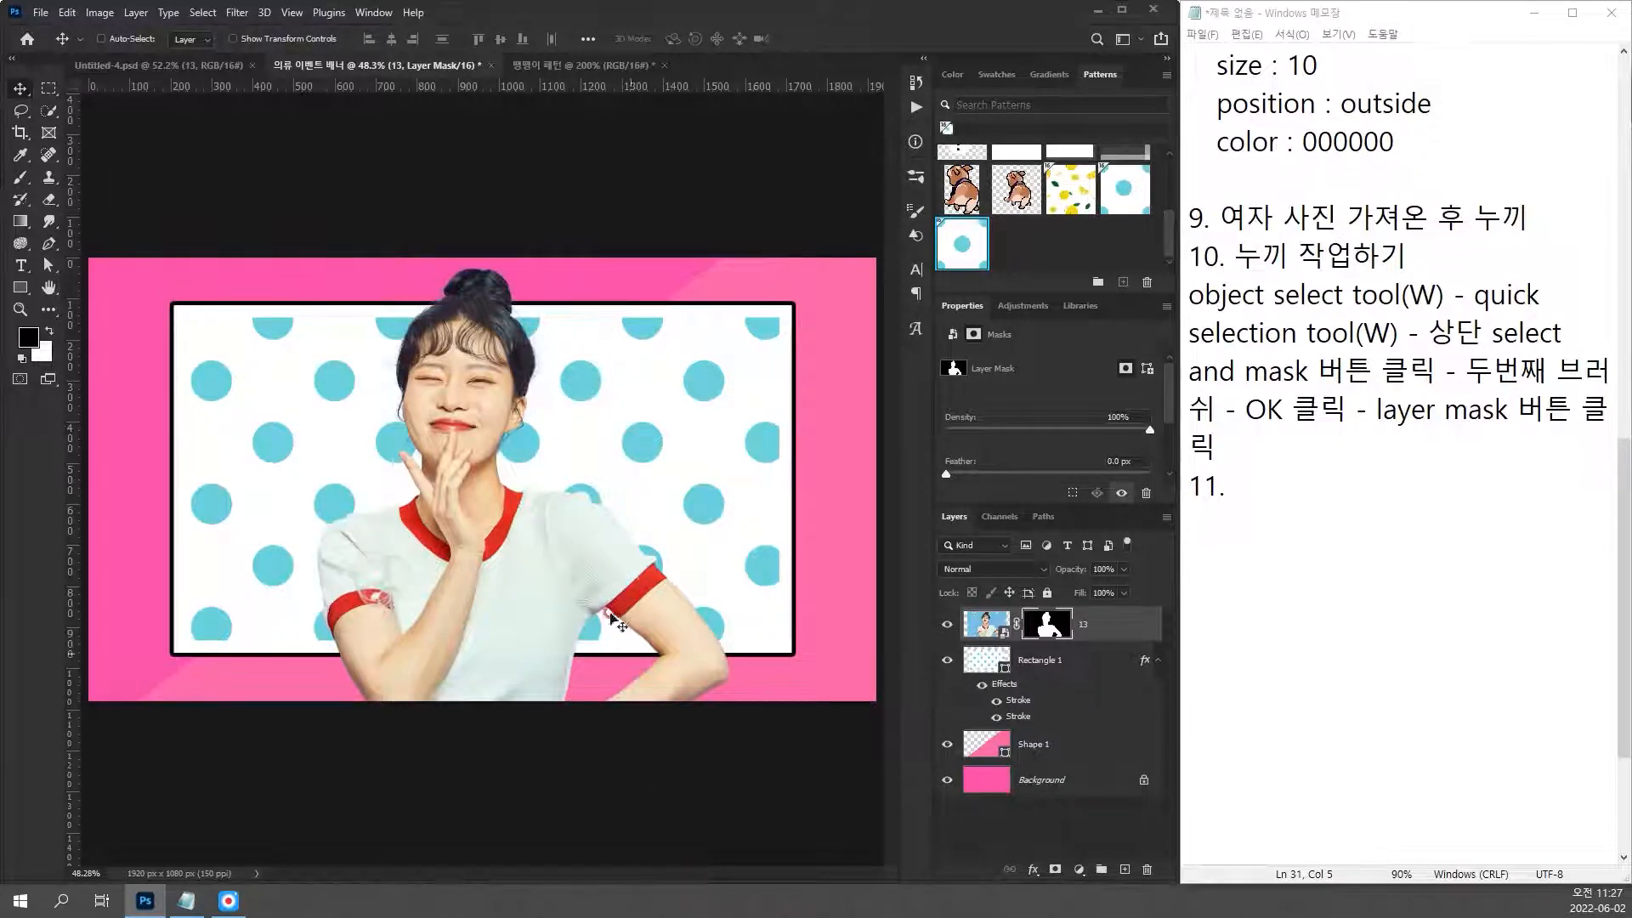
click(159, 68)
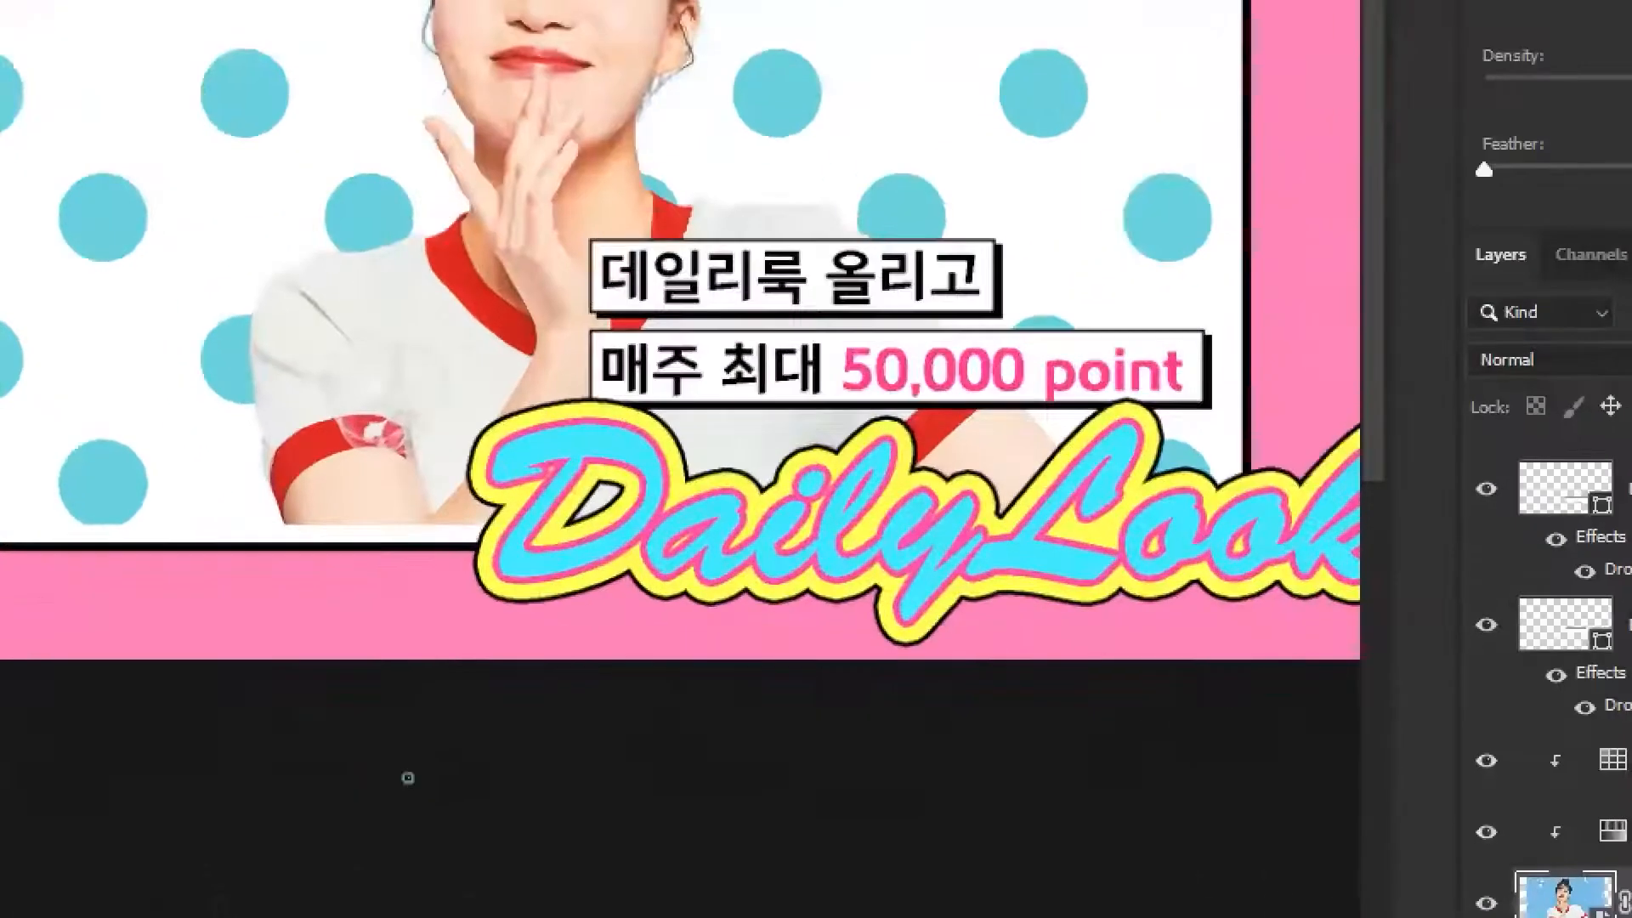
drag(241, 512, 1309, 728)
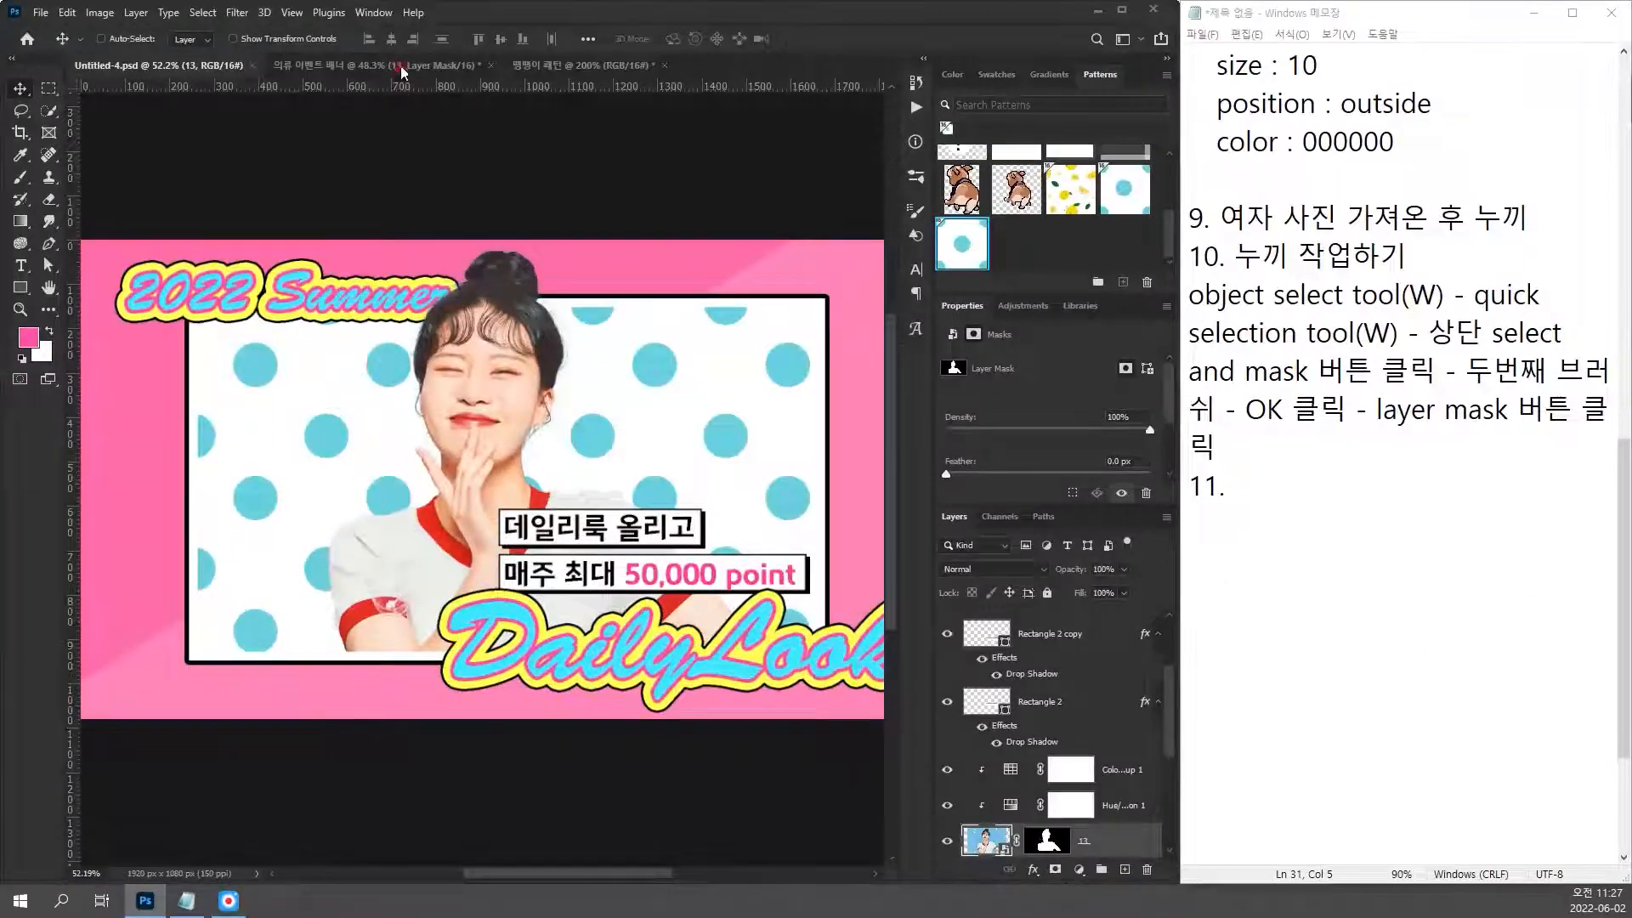
click(402, 73)
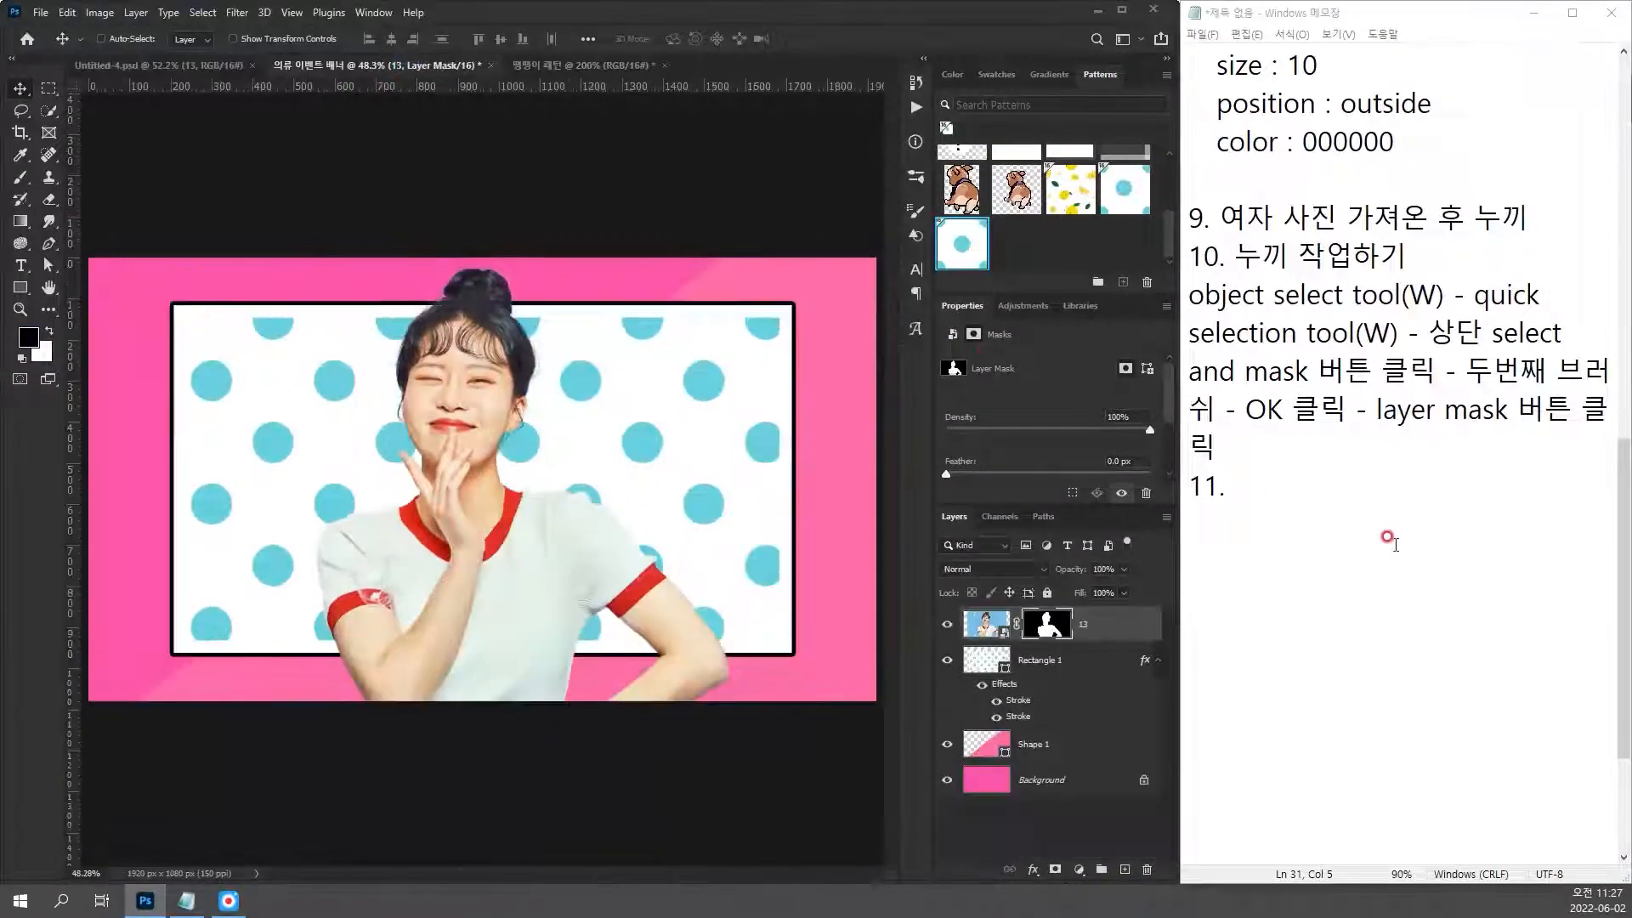
Step: Append " - 사각형선택툴(M)" to item 10 of the Notepad notes and activate the Rectangular Marquee tool in Photoshop
click(1275, 435)
text(-)
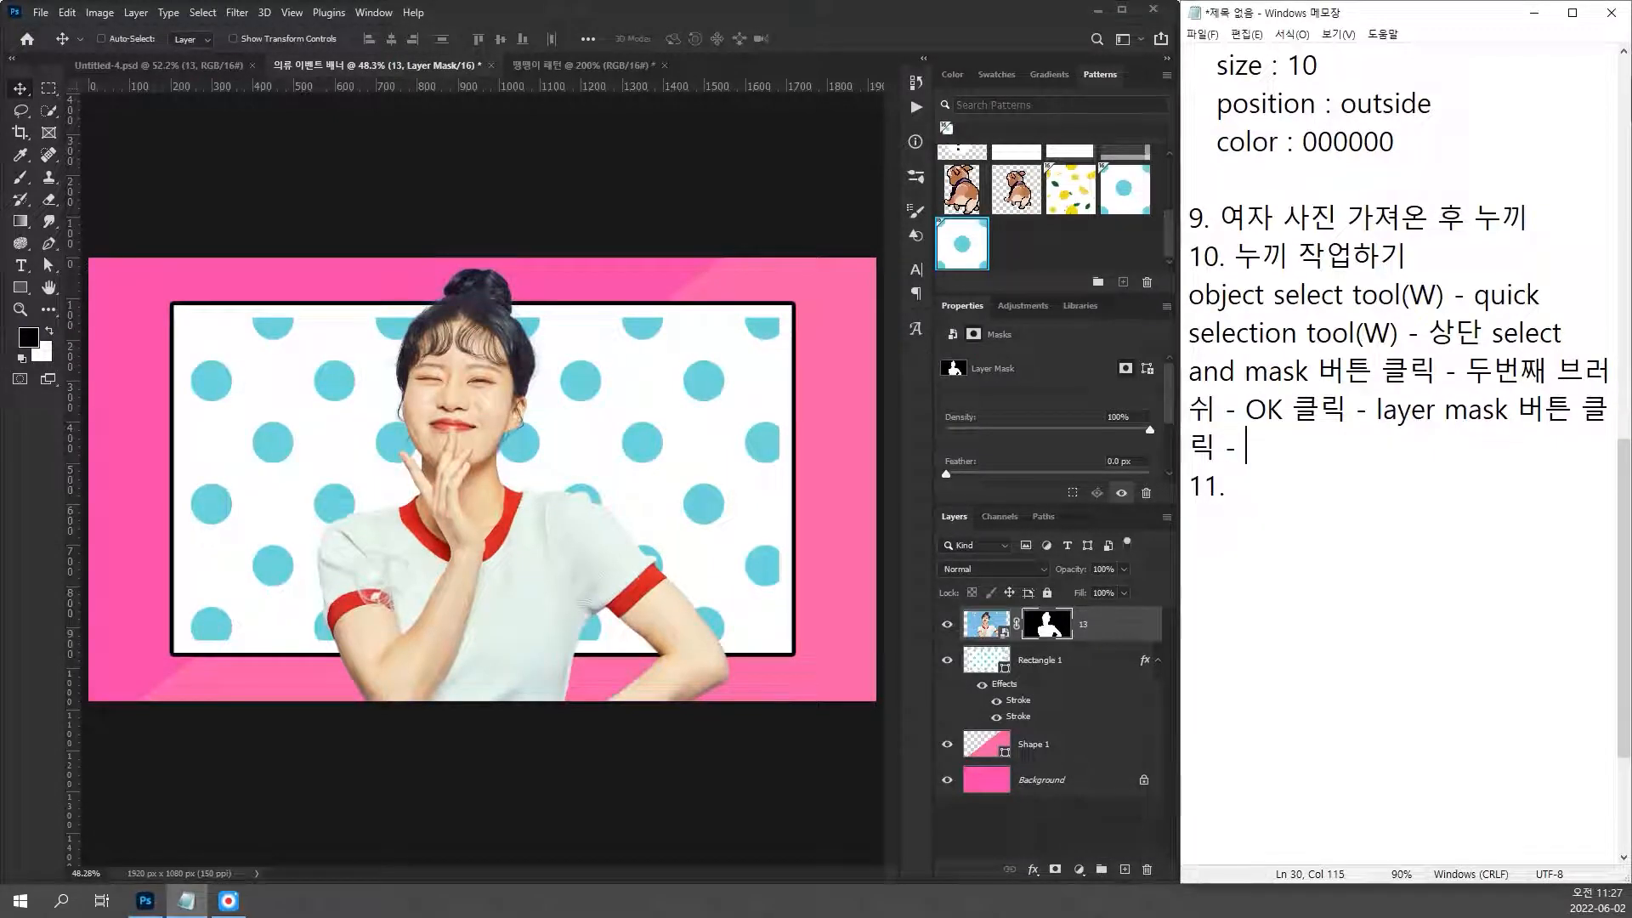
click(548, 224)
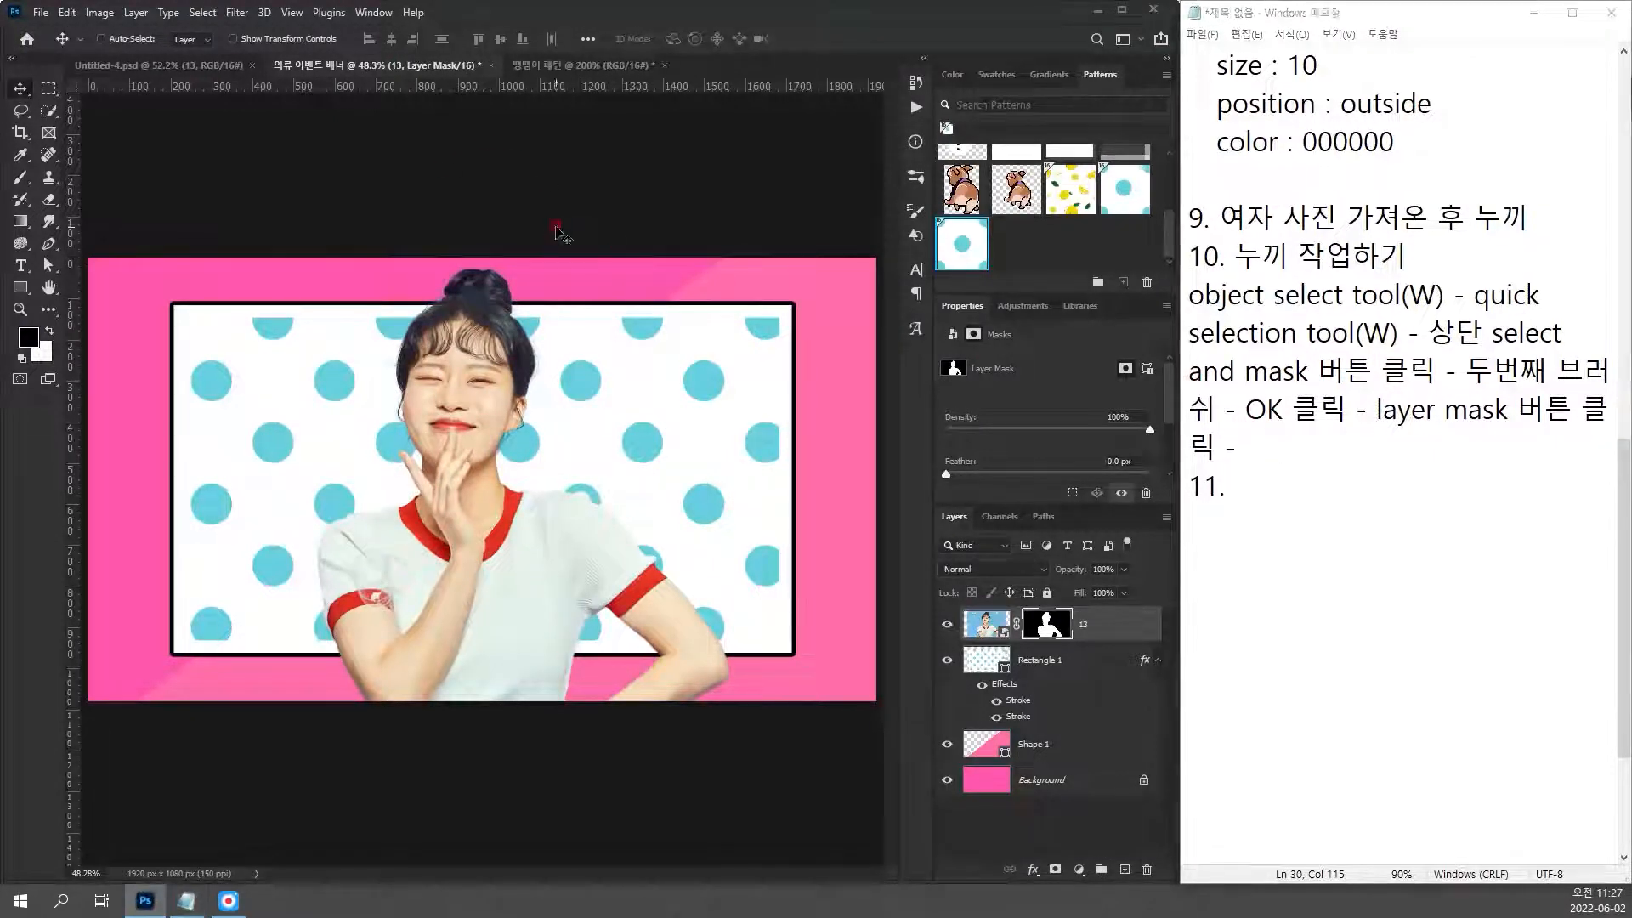
key(m)
click(1343, 452)
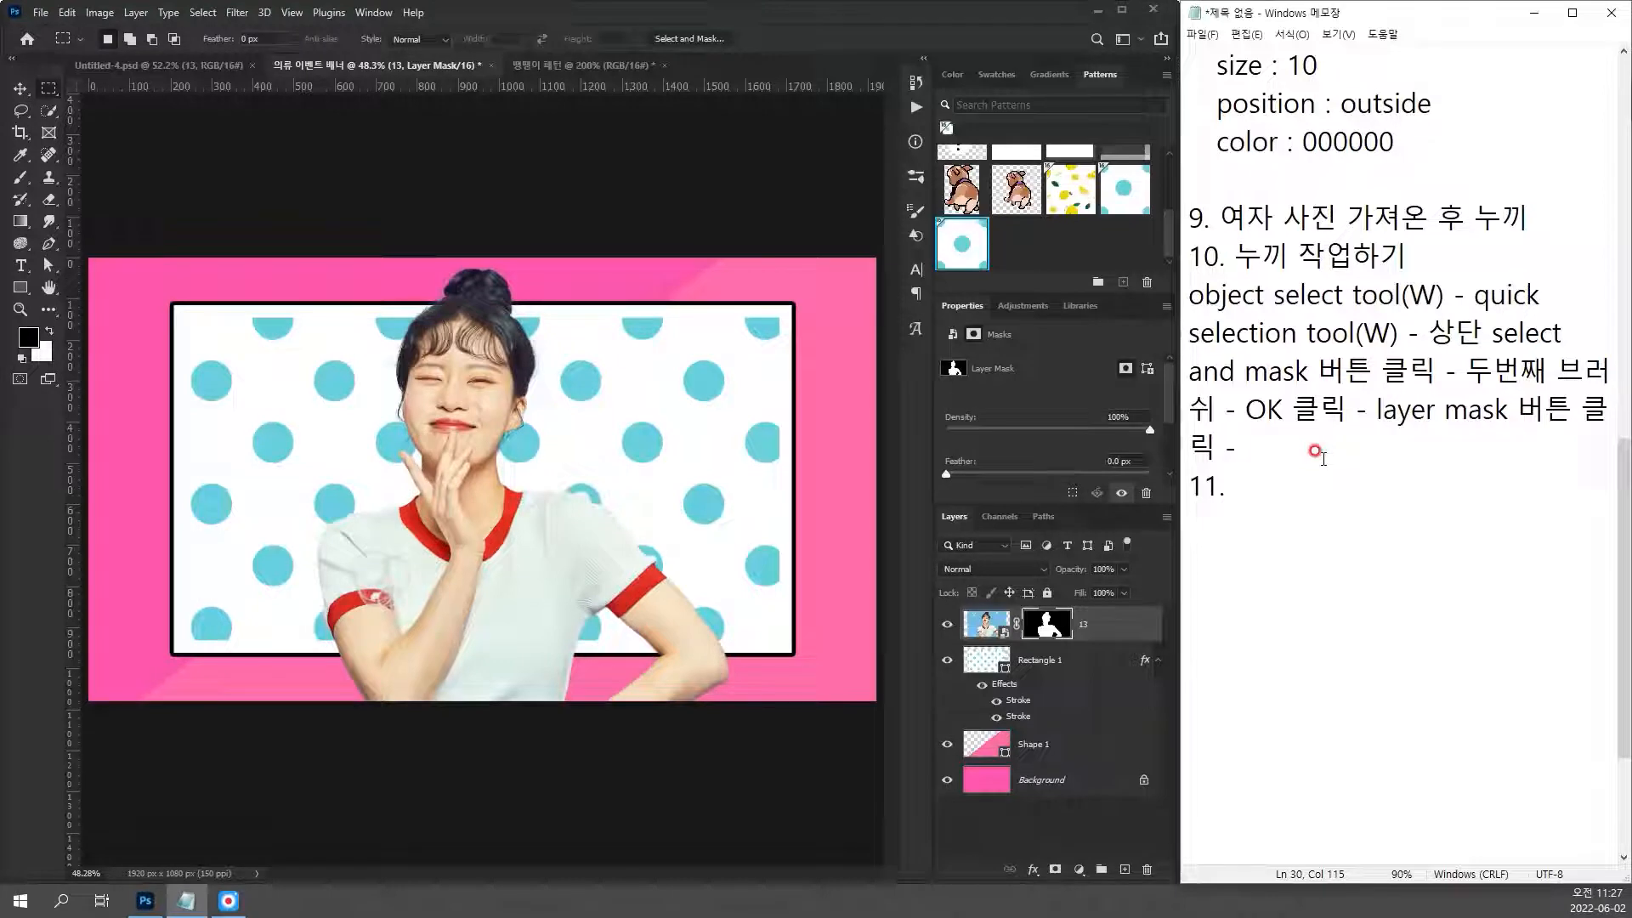
text(사각형선택툴 (M)
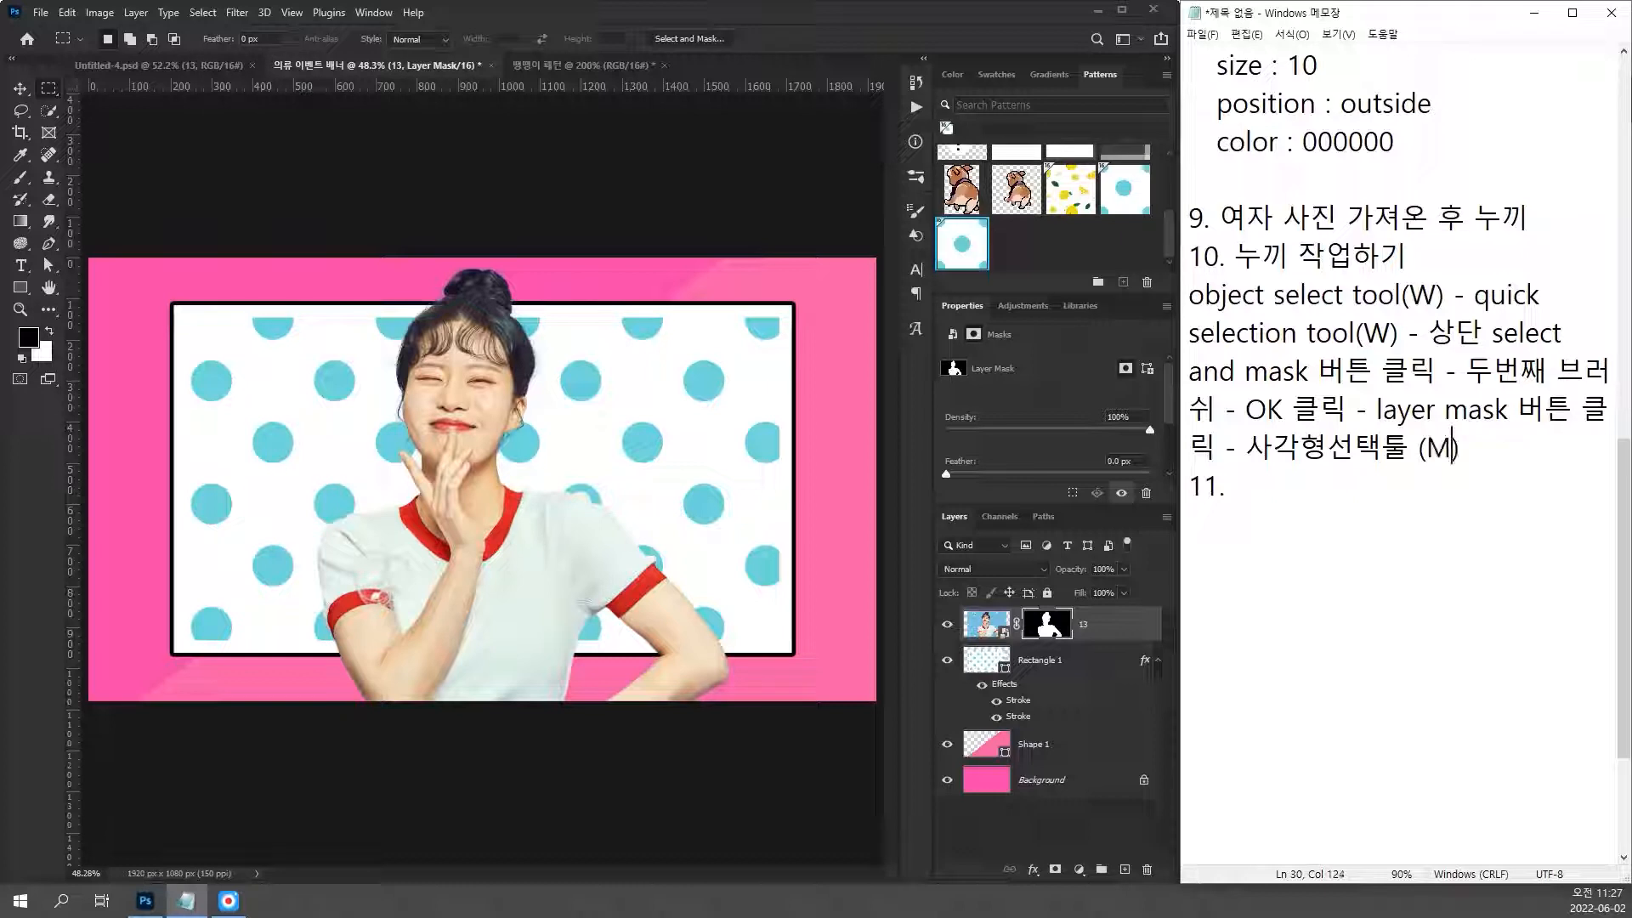
key(Left)
key(Left)
key(BackSpace)
key(Right)
key(Right)
Step: Add "하단 선택" after "사각형선택툴(M)" in item 10 of the notes
text(하단)
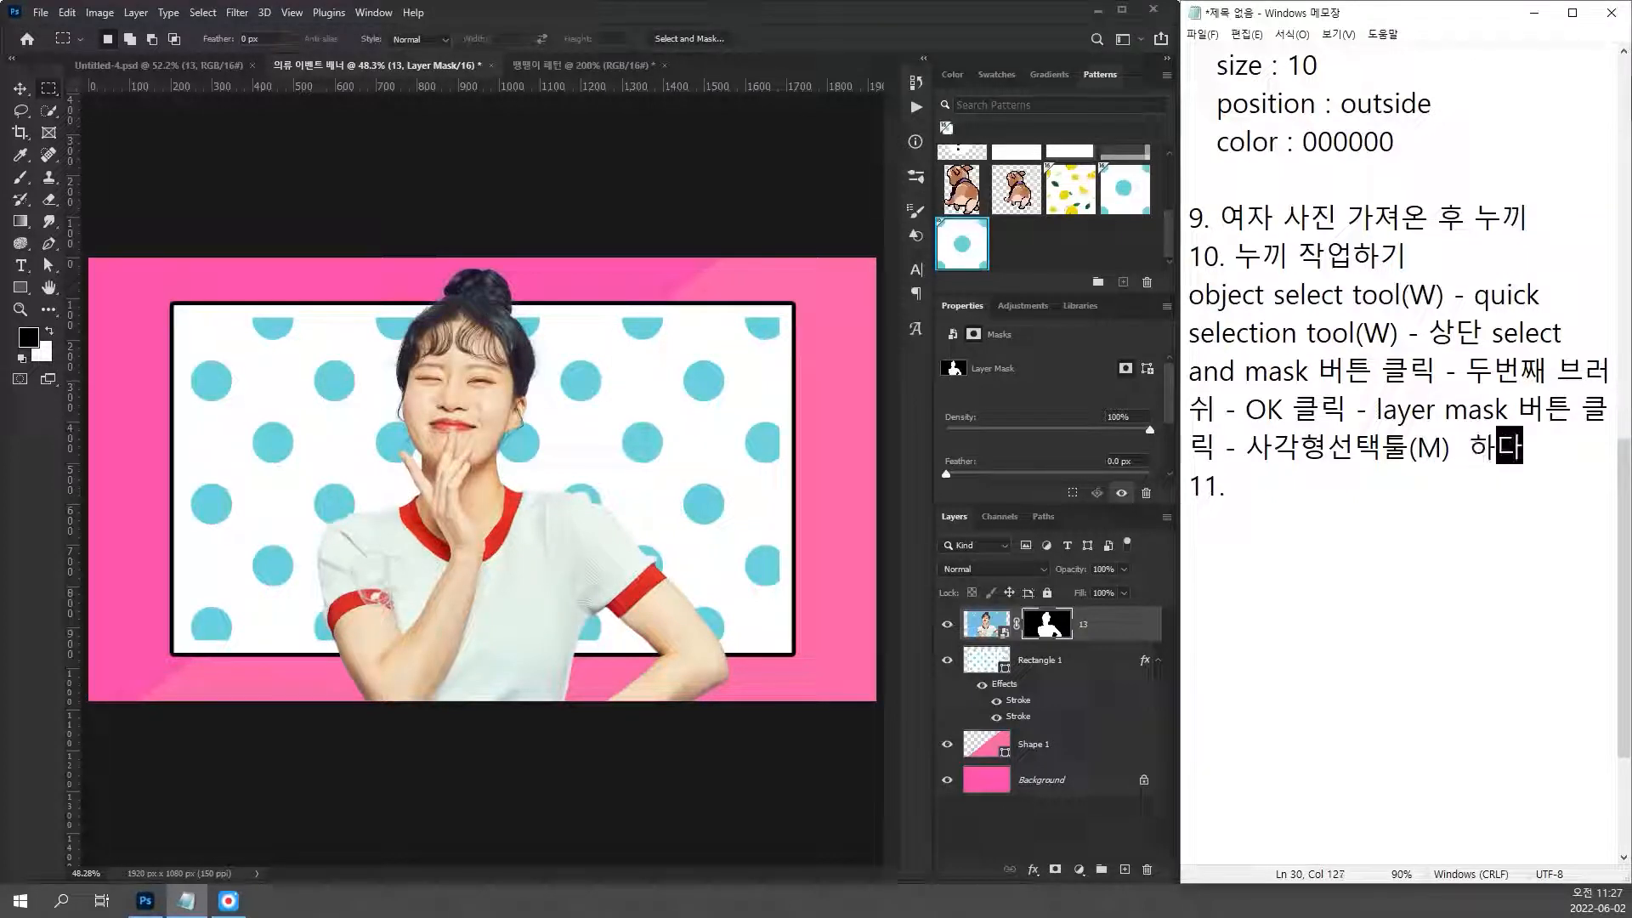
key(BackSpace)
key(BackSpace)
key(BackSpace)
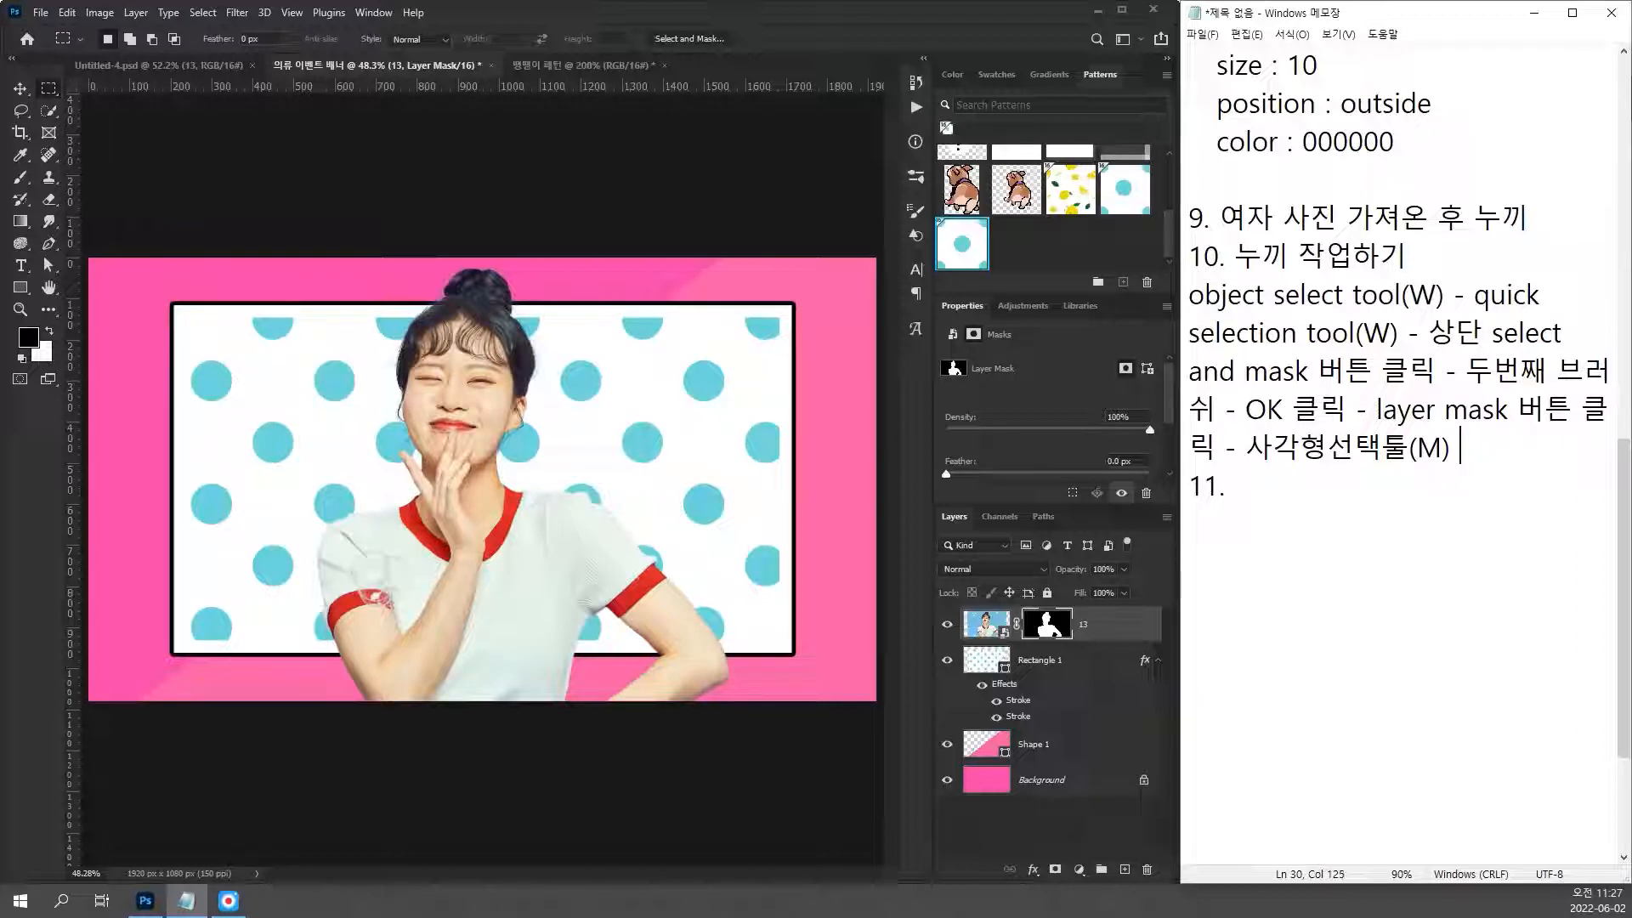
text(하단 서ㄴ택)
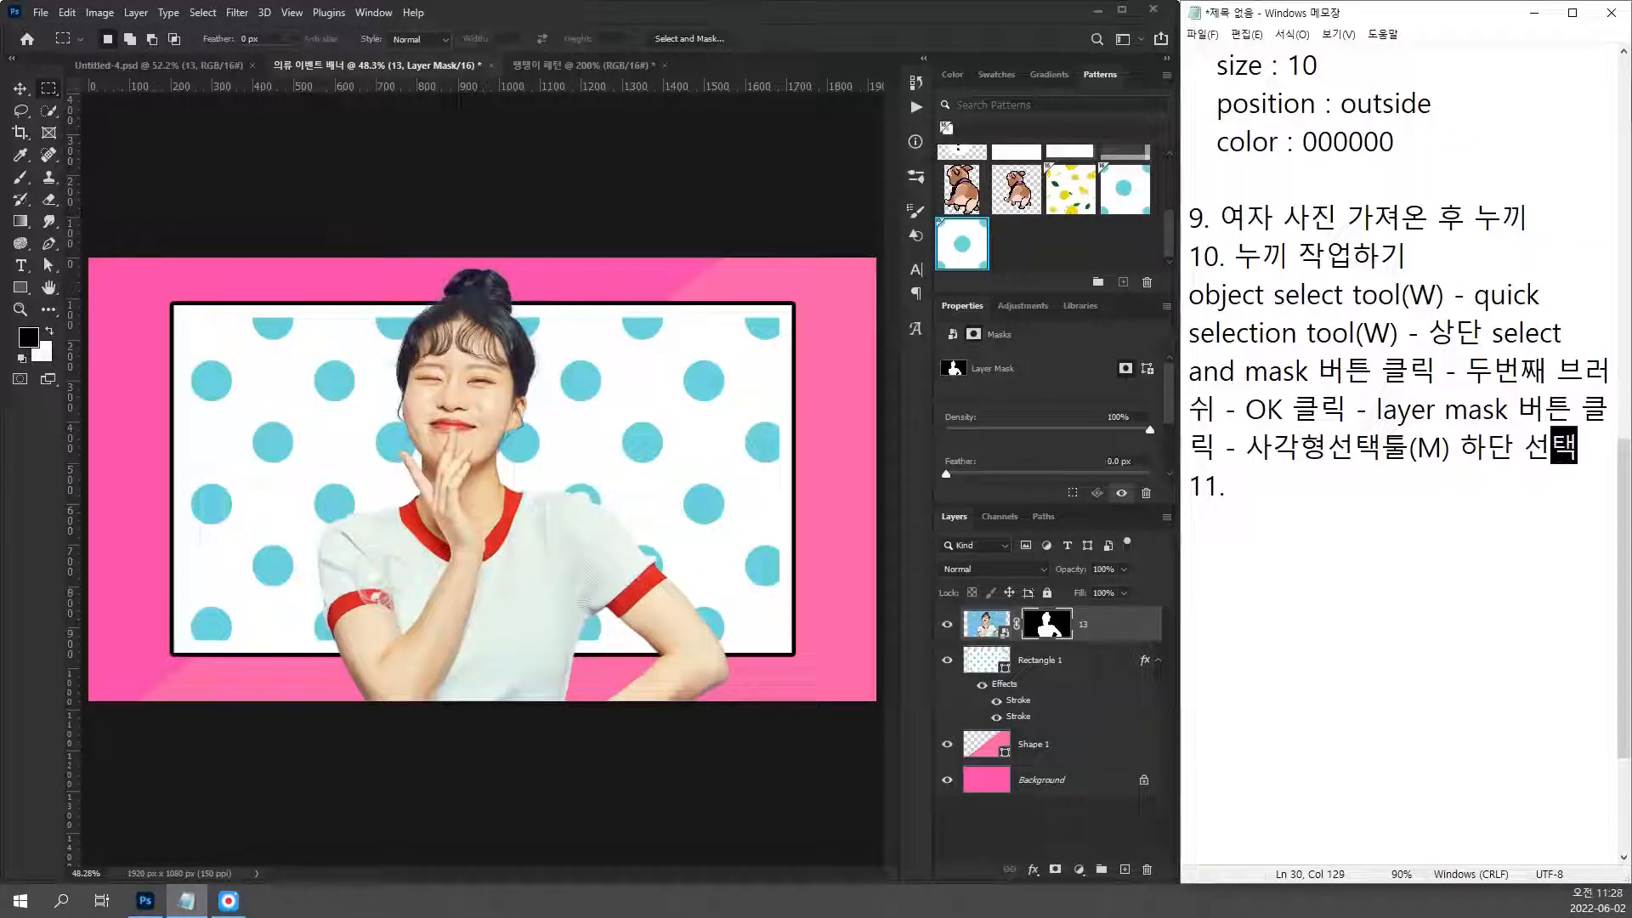
Step: In Photoshop, select a rectangular band along the banner's bottom edge, starting just above the frame's lower black border and covering the woman's lower part
click(712, 473)
drag(775, 739, 187, 632)
click(1147, 871)
key(ctrl+plus)
key(ctrl+plus)
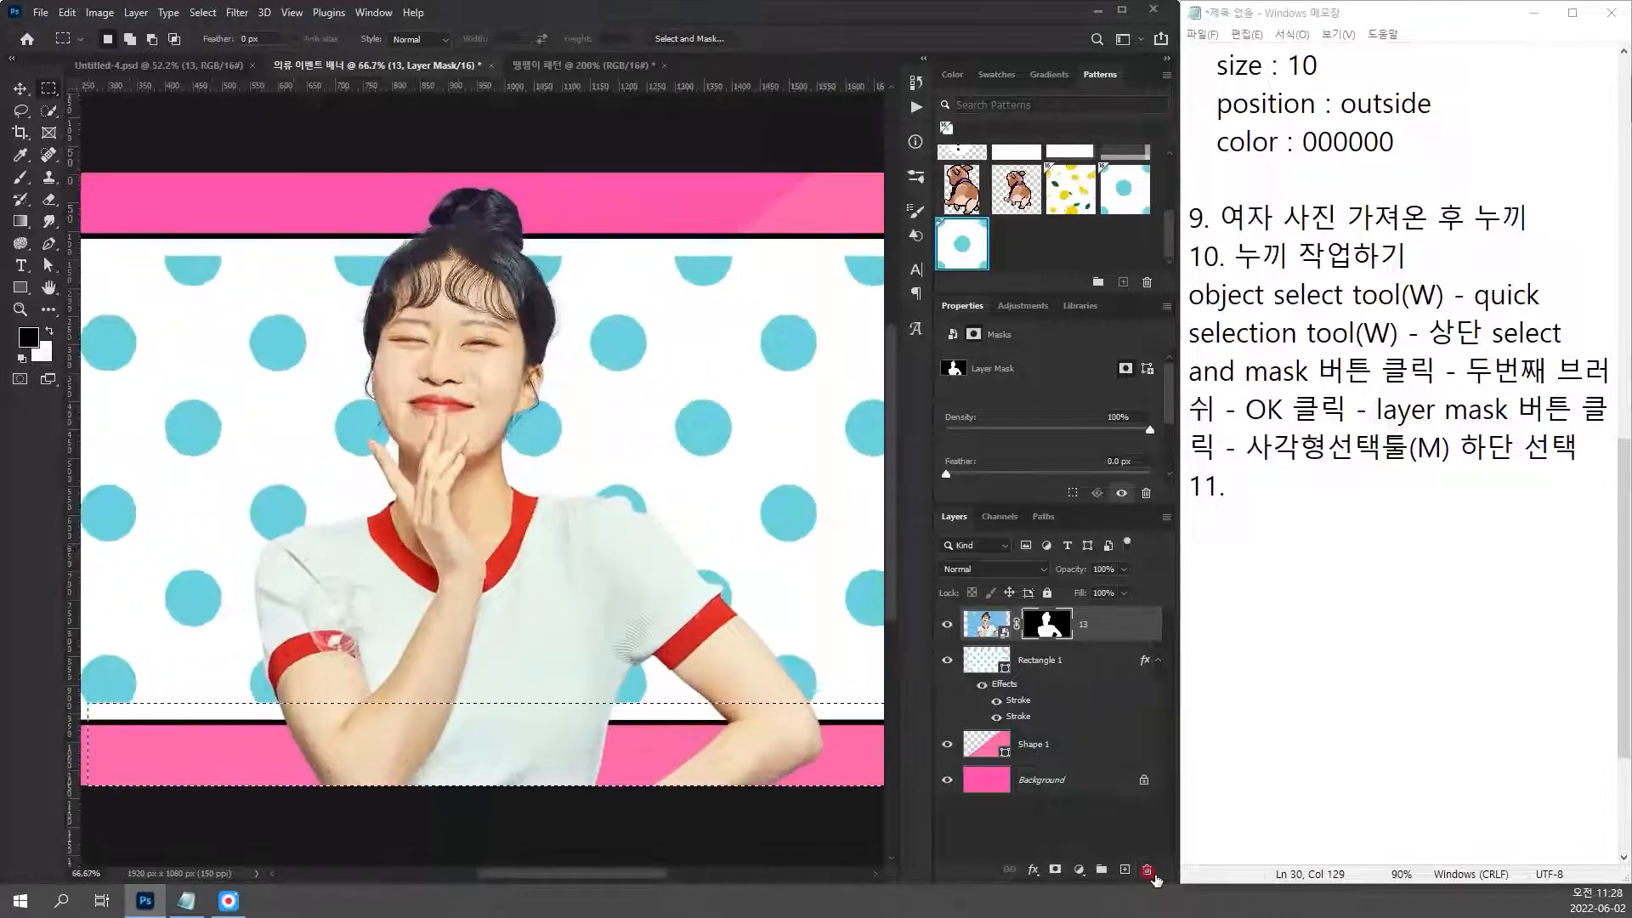
drag(381, 714, 352, 631)
scroll(487, 720, left, 3)
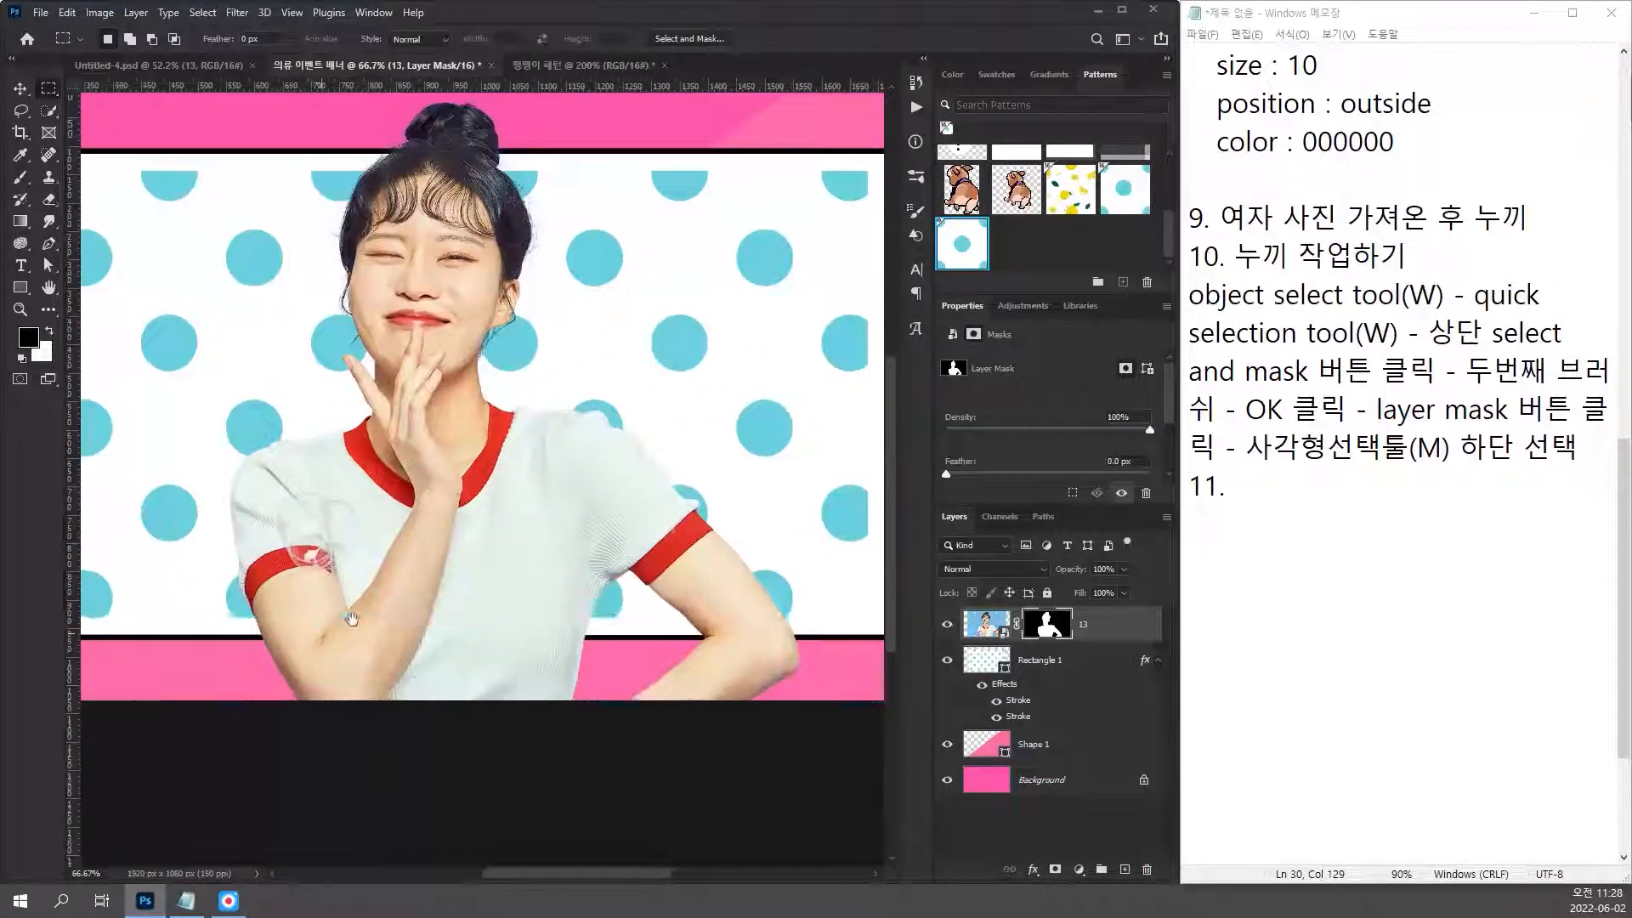
scroll(469, 631, down, 1)
scroll(595, 773, right, 3)
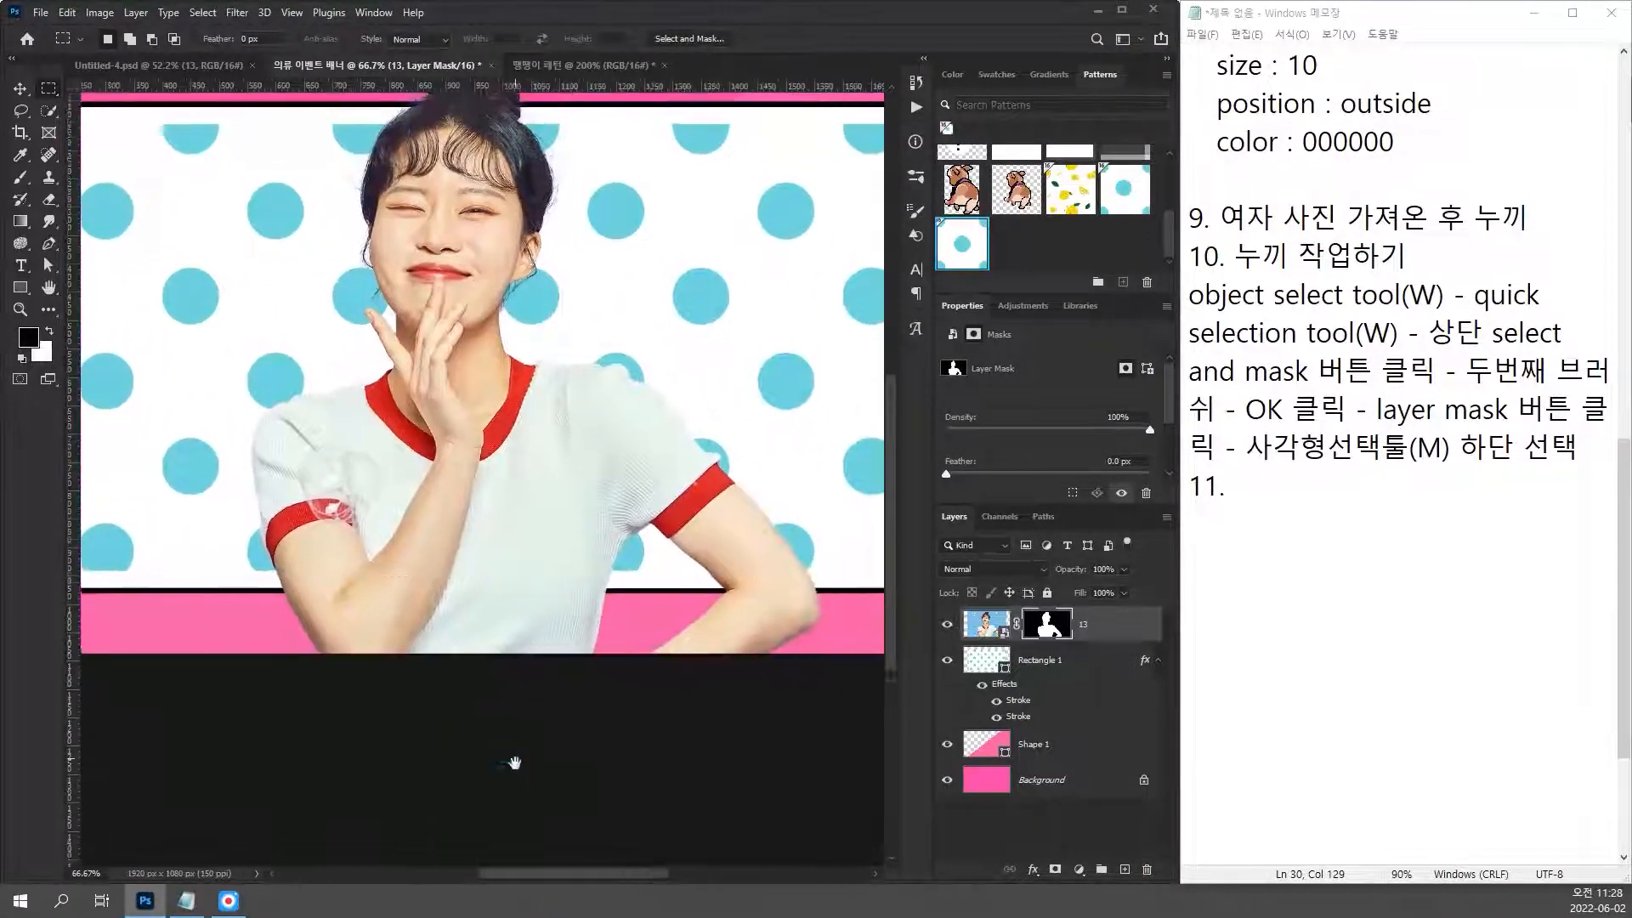
Step: Append " - layer mask 부분 선택 - " to item 10 of the Notepad notes
click(1298, 534)
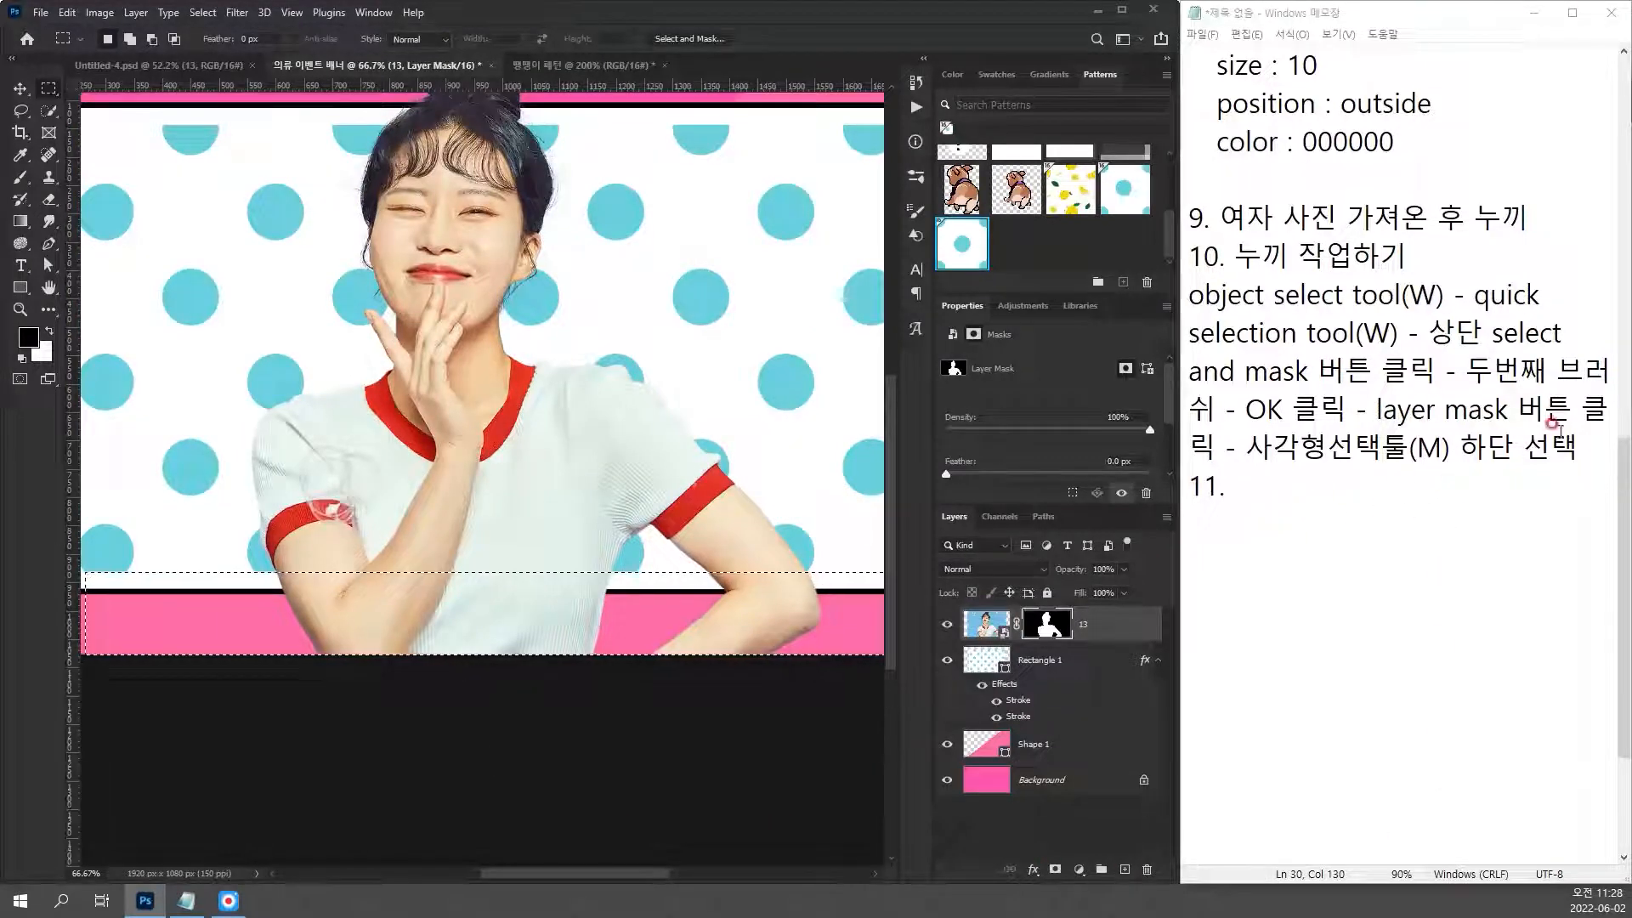
click(1583, 448)
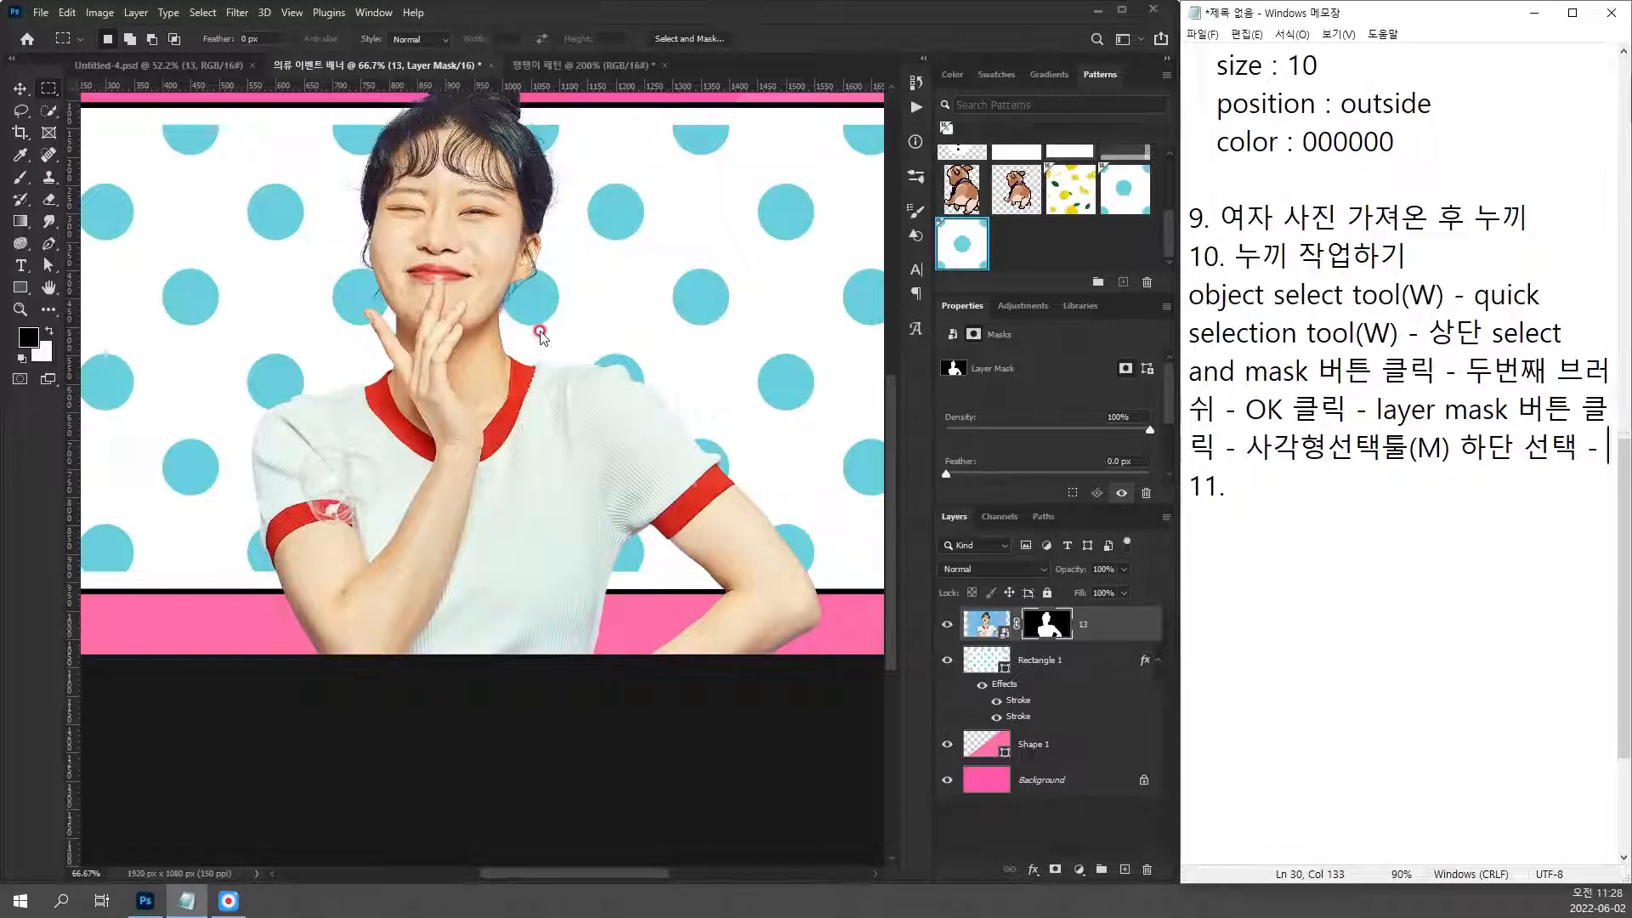
text(fpd)
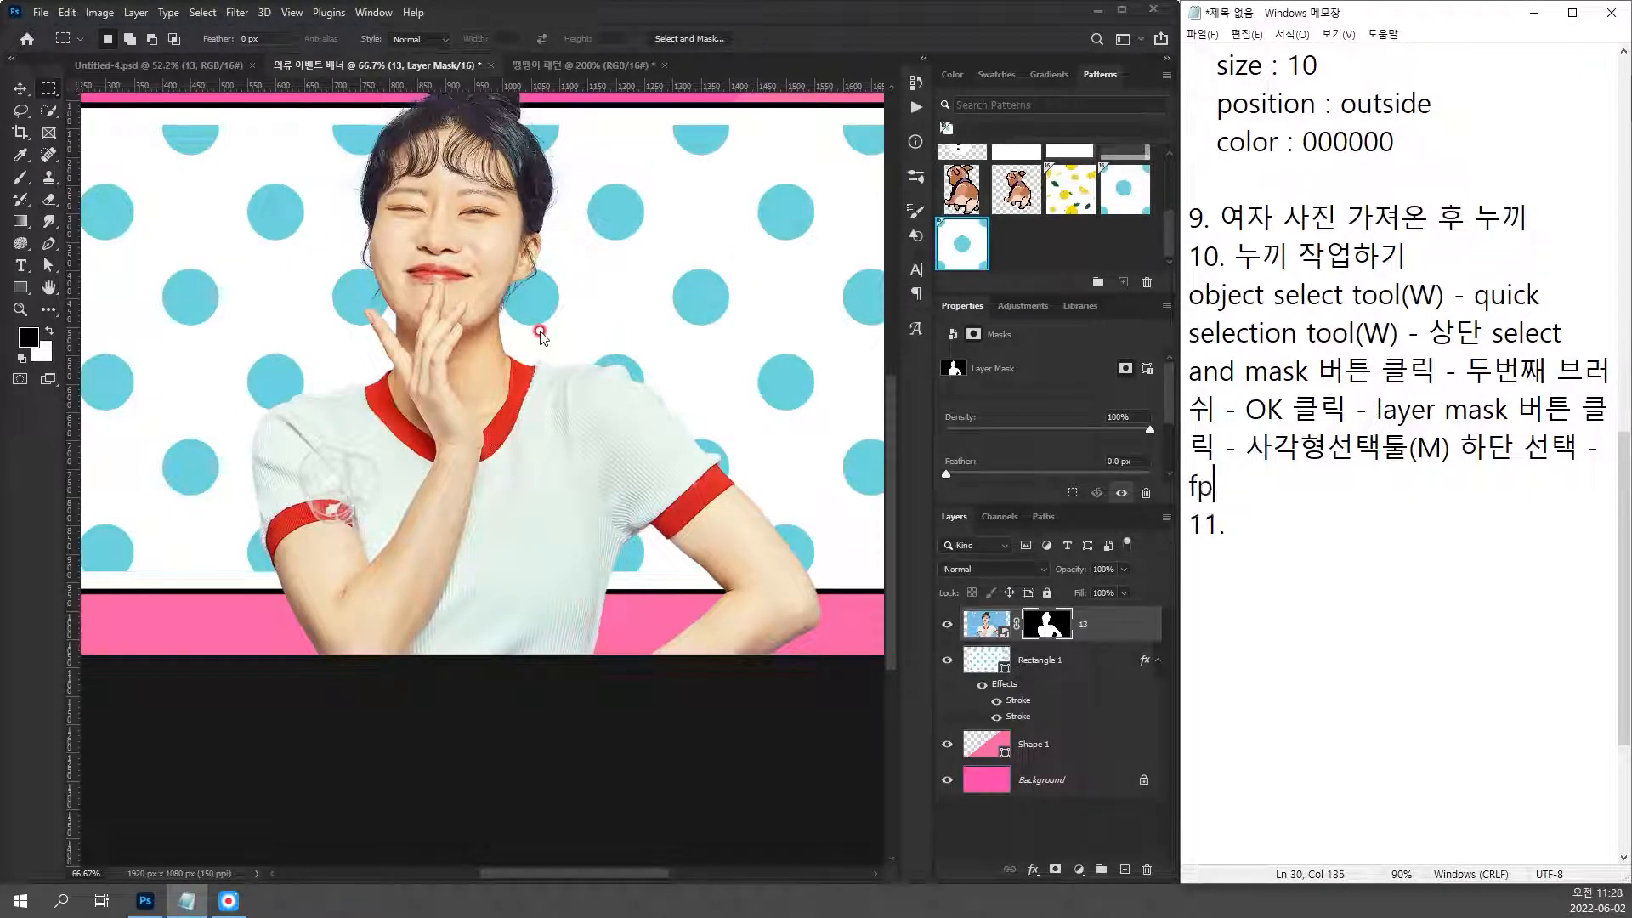
key(BackSpace)
key(BackSpace)
key(BackSpace)
text(layer mask 선)
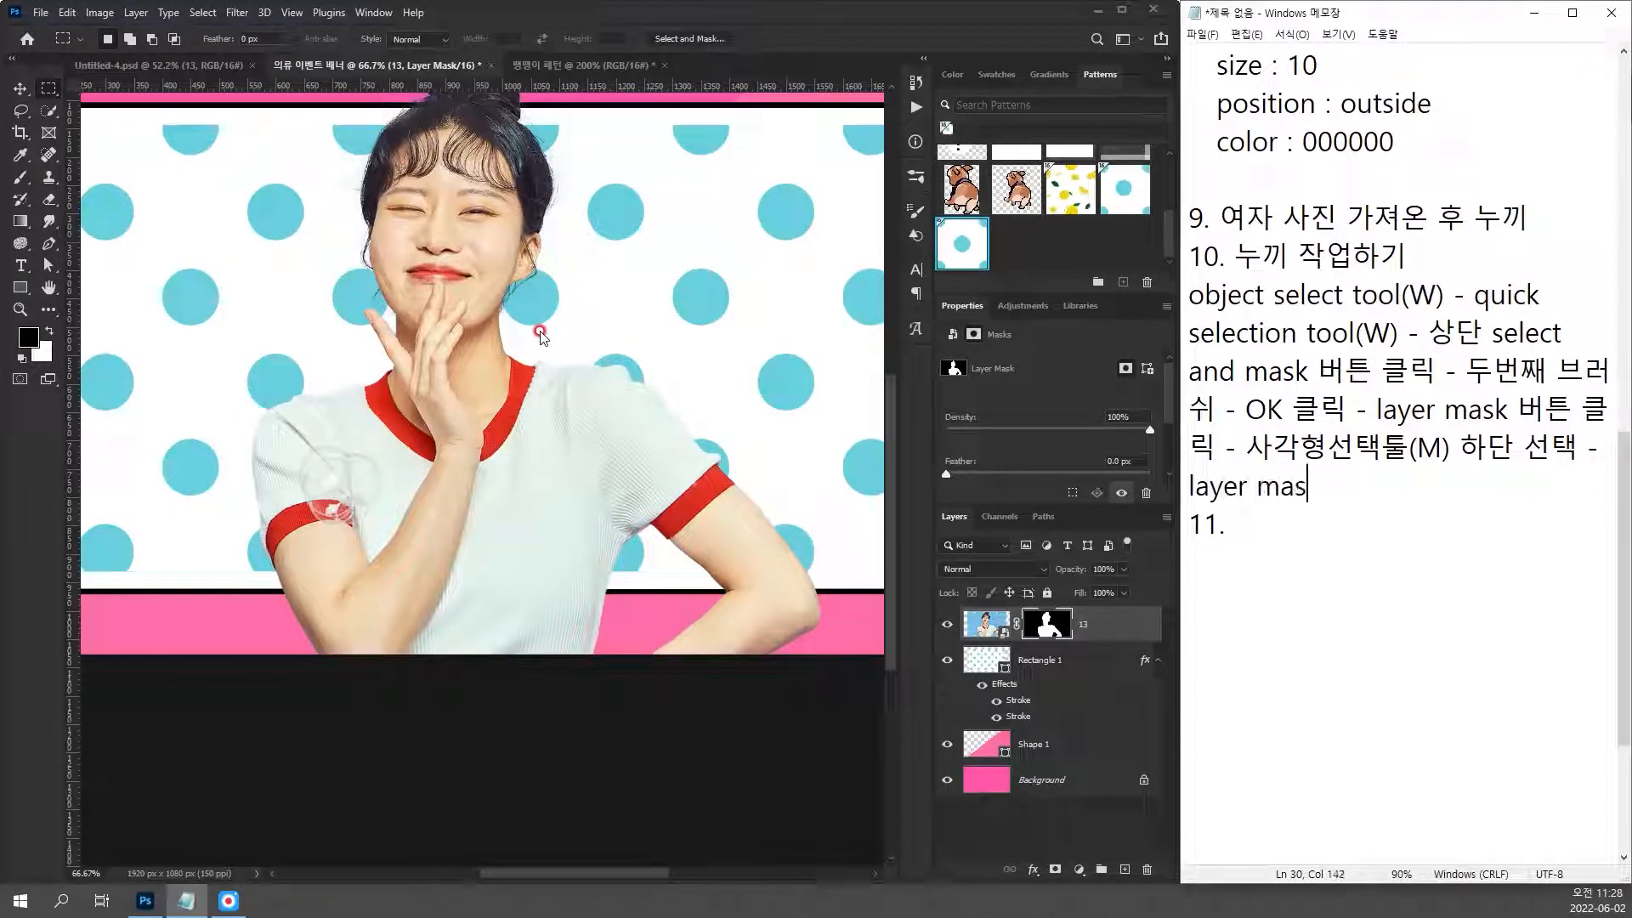
key(BackSpace)
text(부분 서)
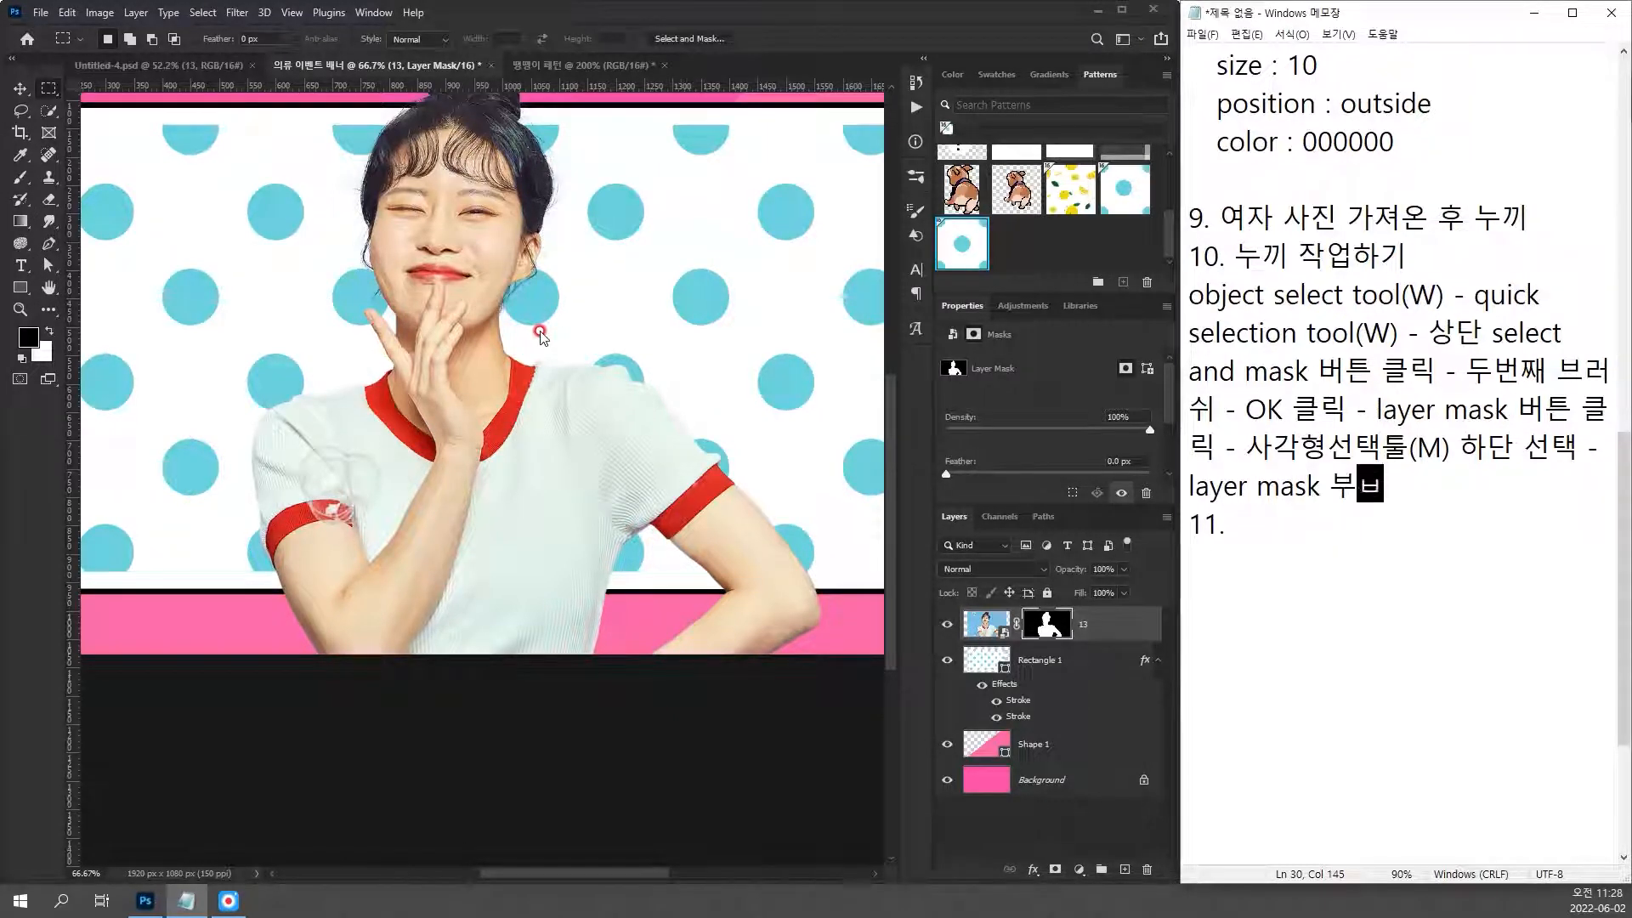
text(ㄴ택 - )
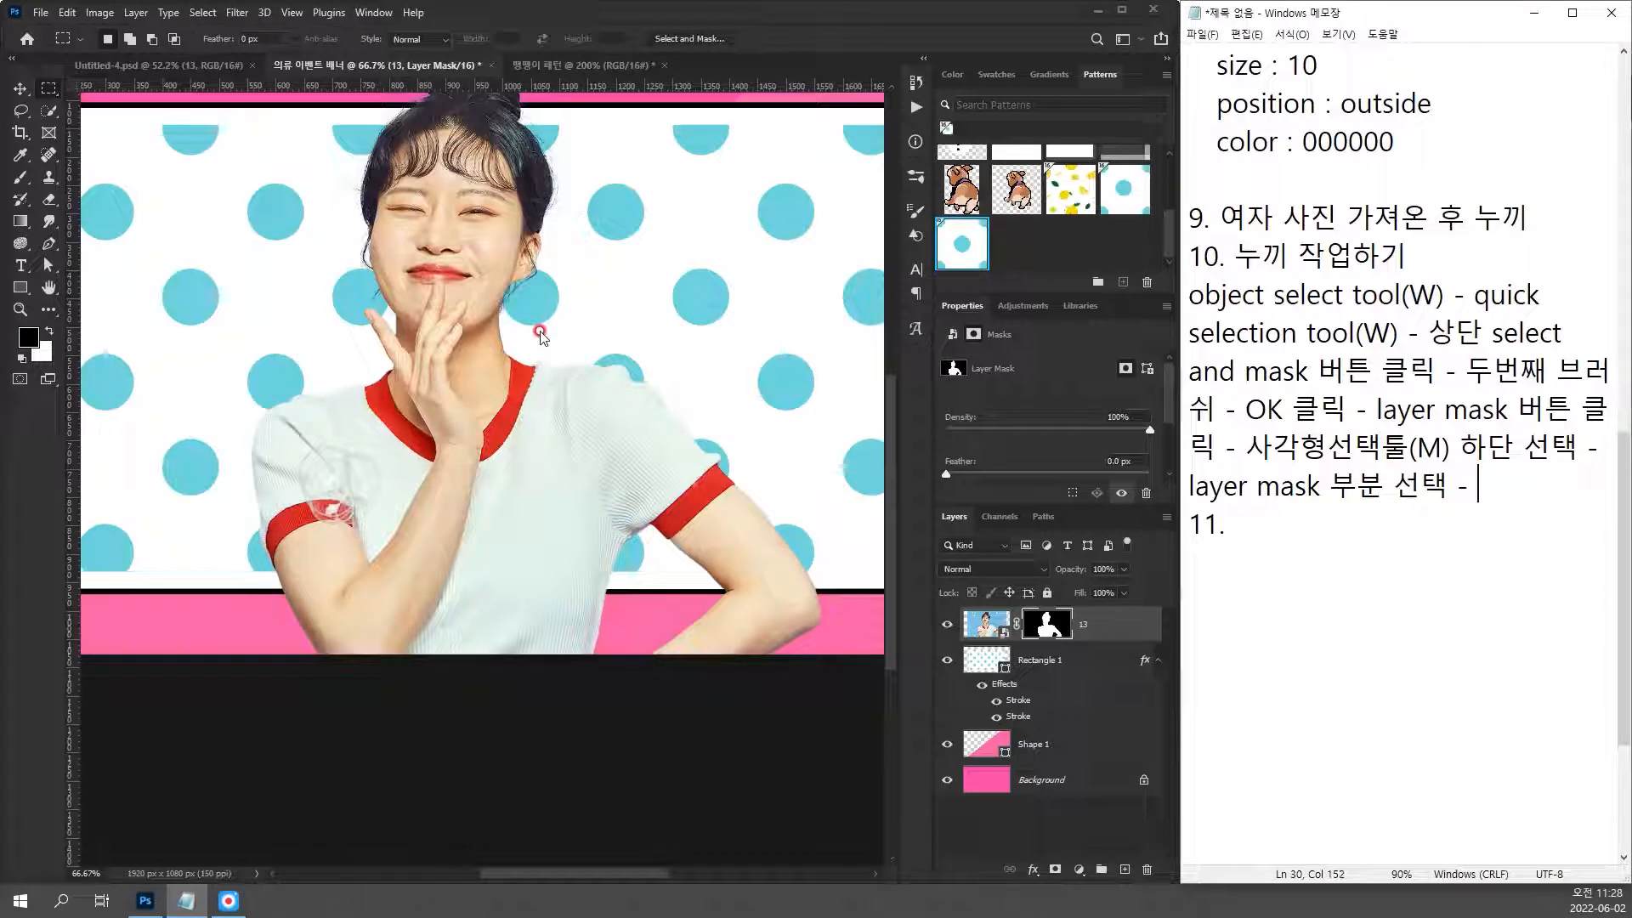
Step: Complete item 10 of the notes with "페인트(G) 툴로 검정색으로 칠하기"
text(vp)
key(BackSpace)
key(BackSpace)
key(Hangul)
text(페인트)
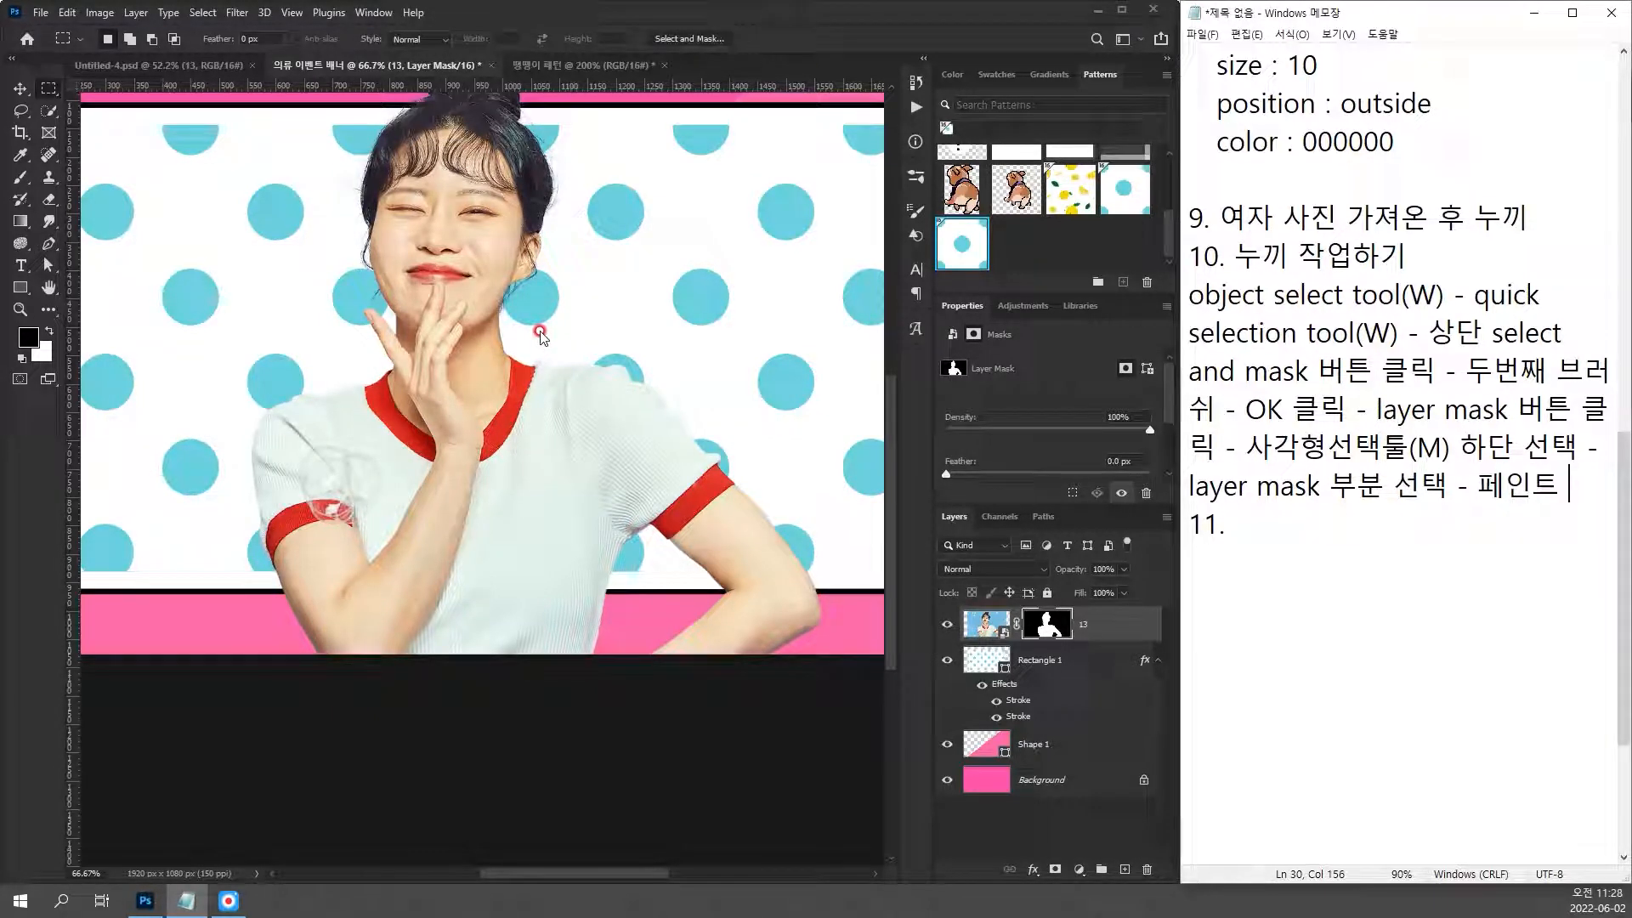
key(BackSpace)
text((G)
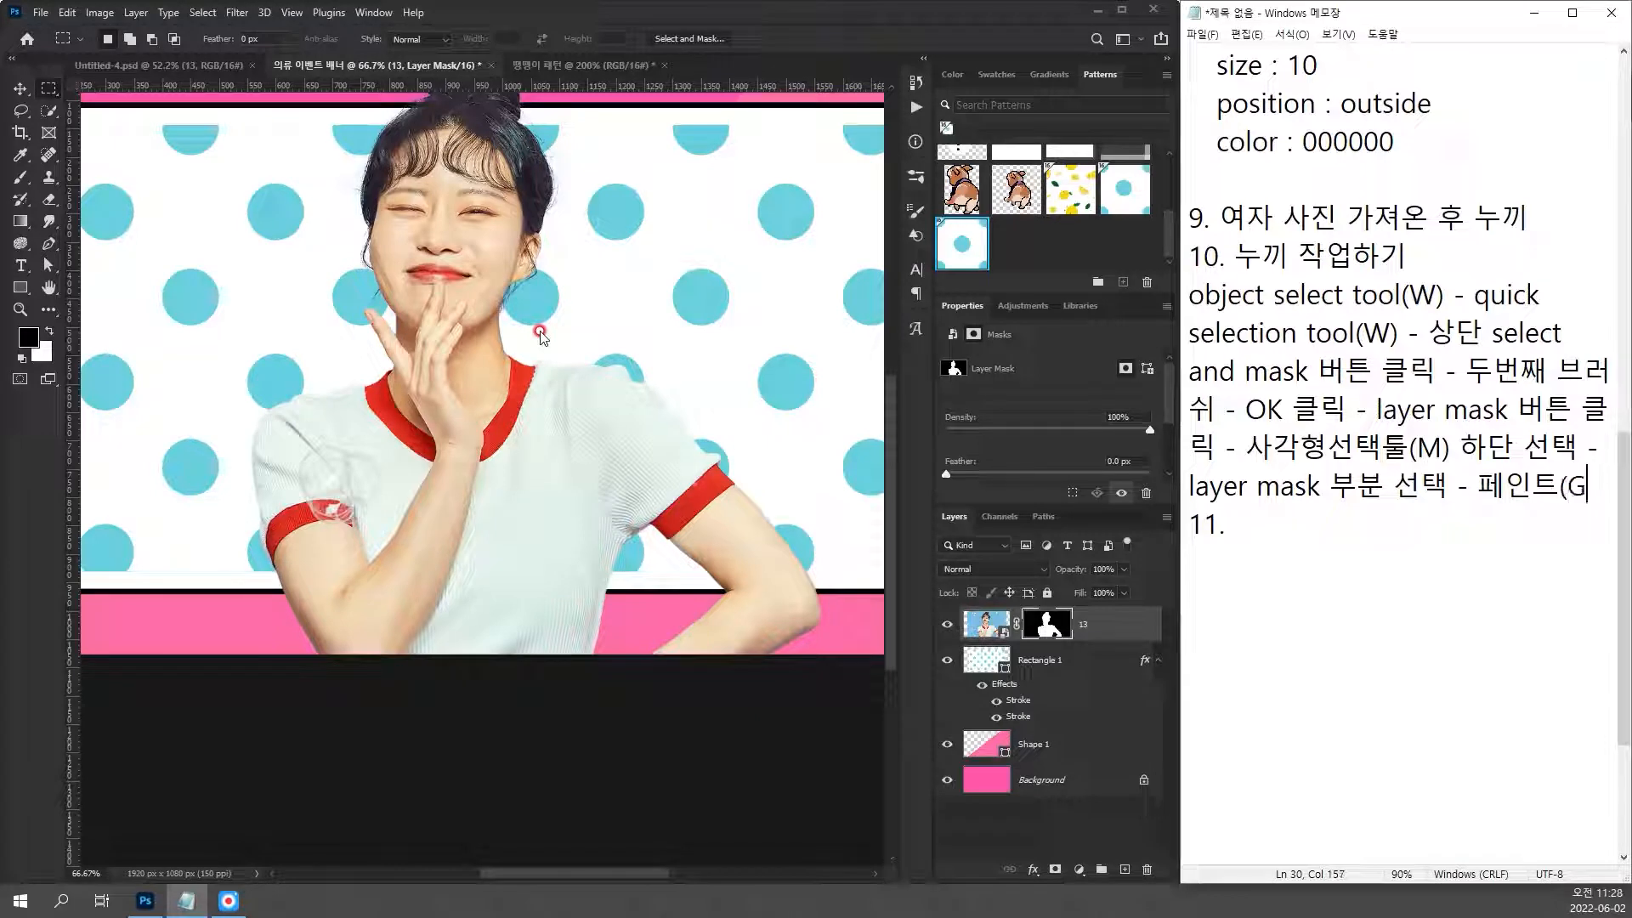
text() 툴)
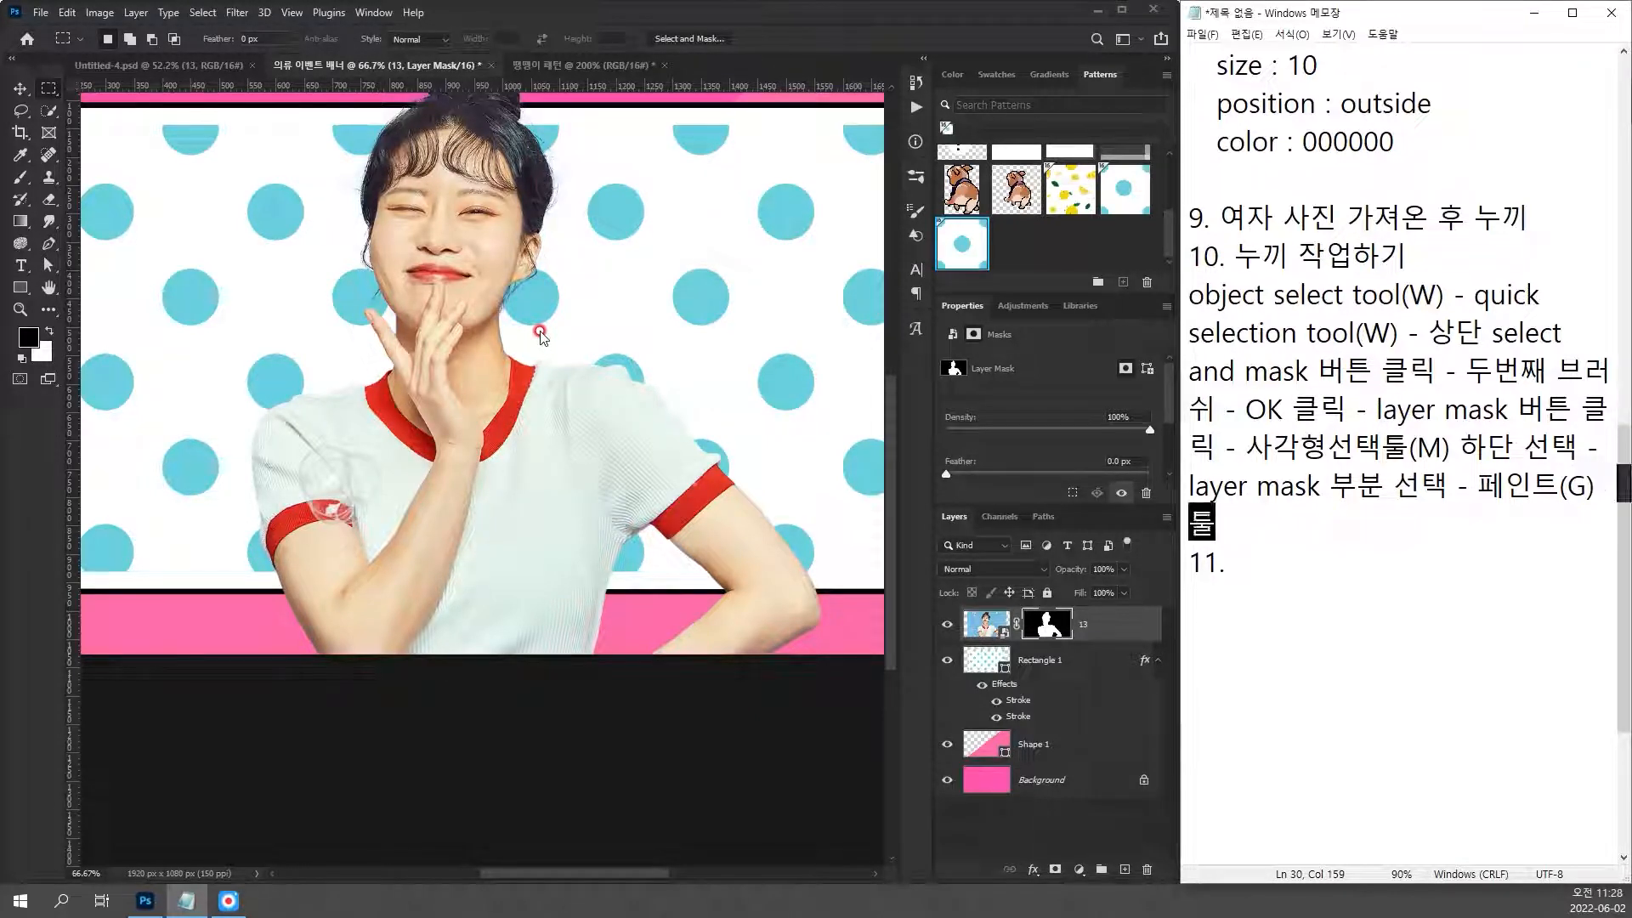
text(로 검정색으로 칠하기)
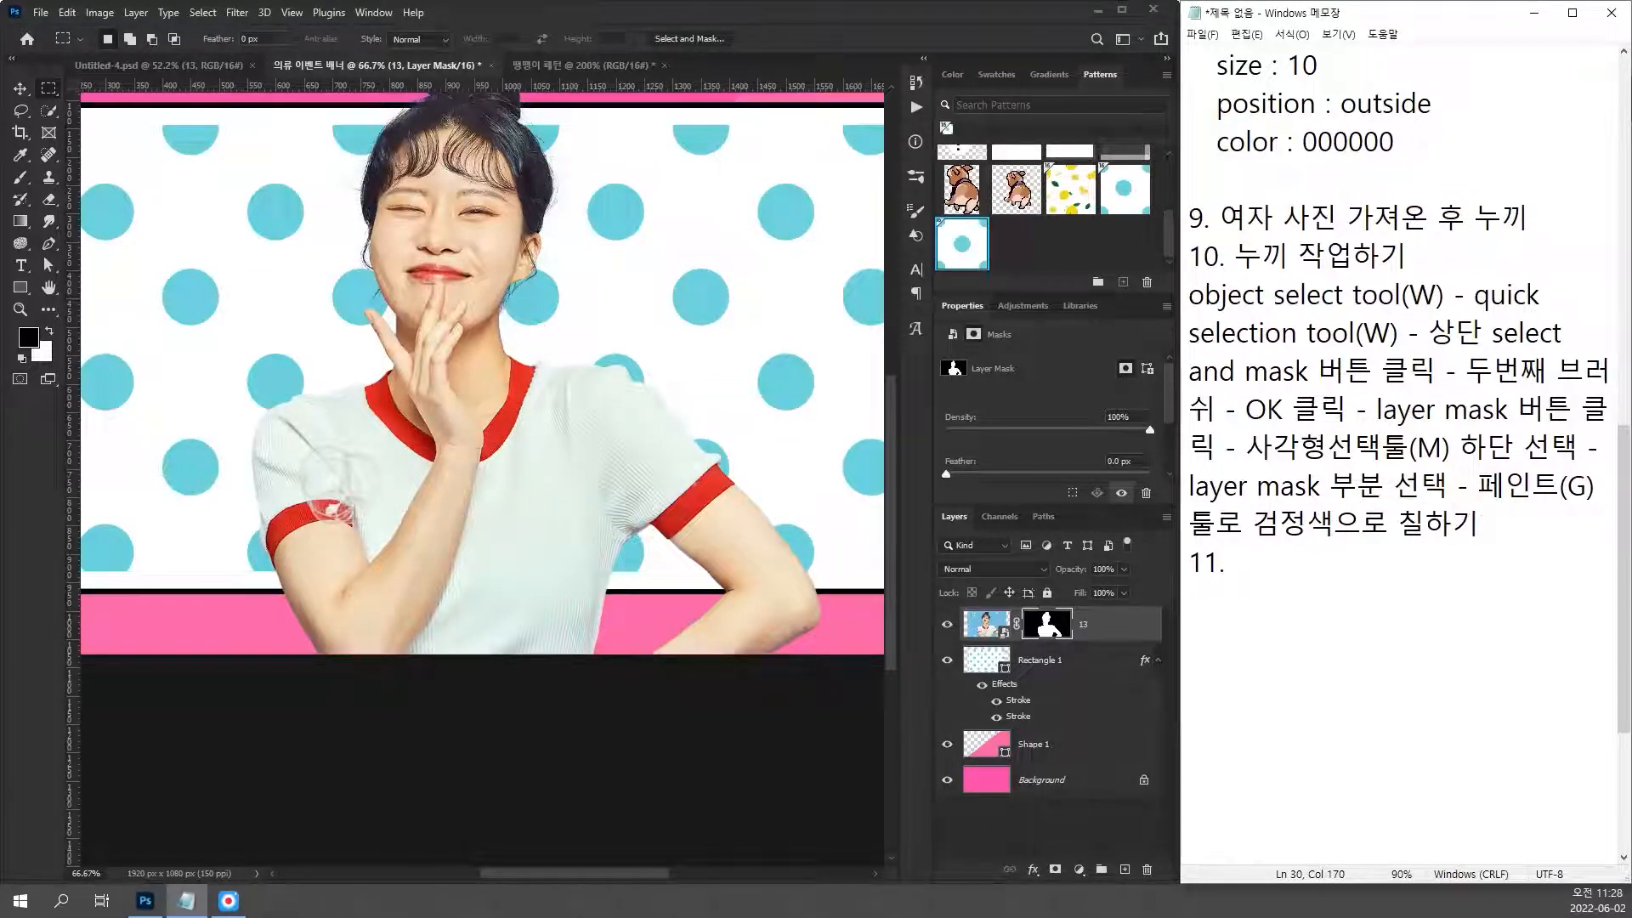
Step: In Photoshop, fill the selected bottom band of the woman's layer mask with black using the Paint Bucket Tool
click(23, 223)
right_click(26, 225)
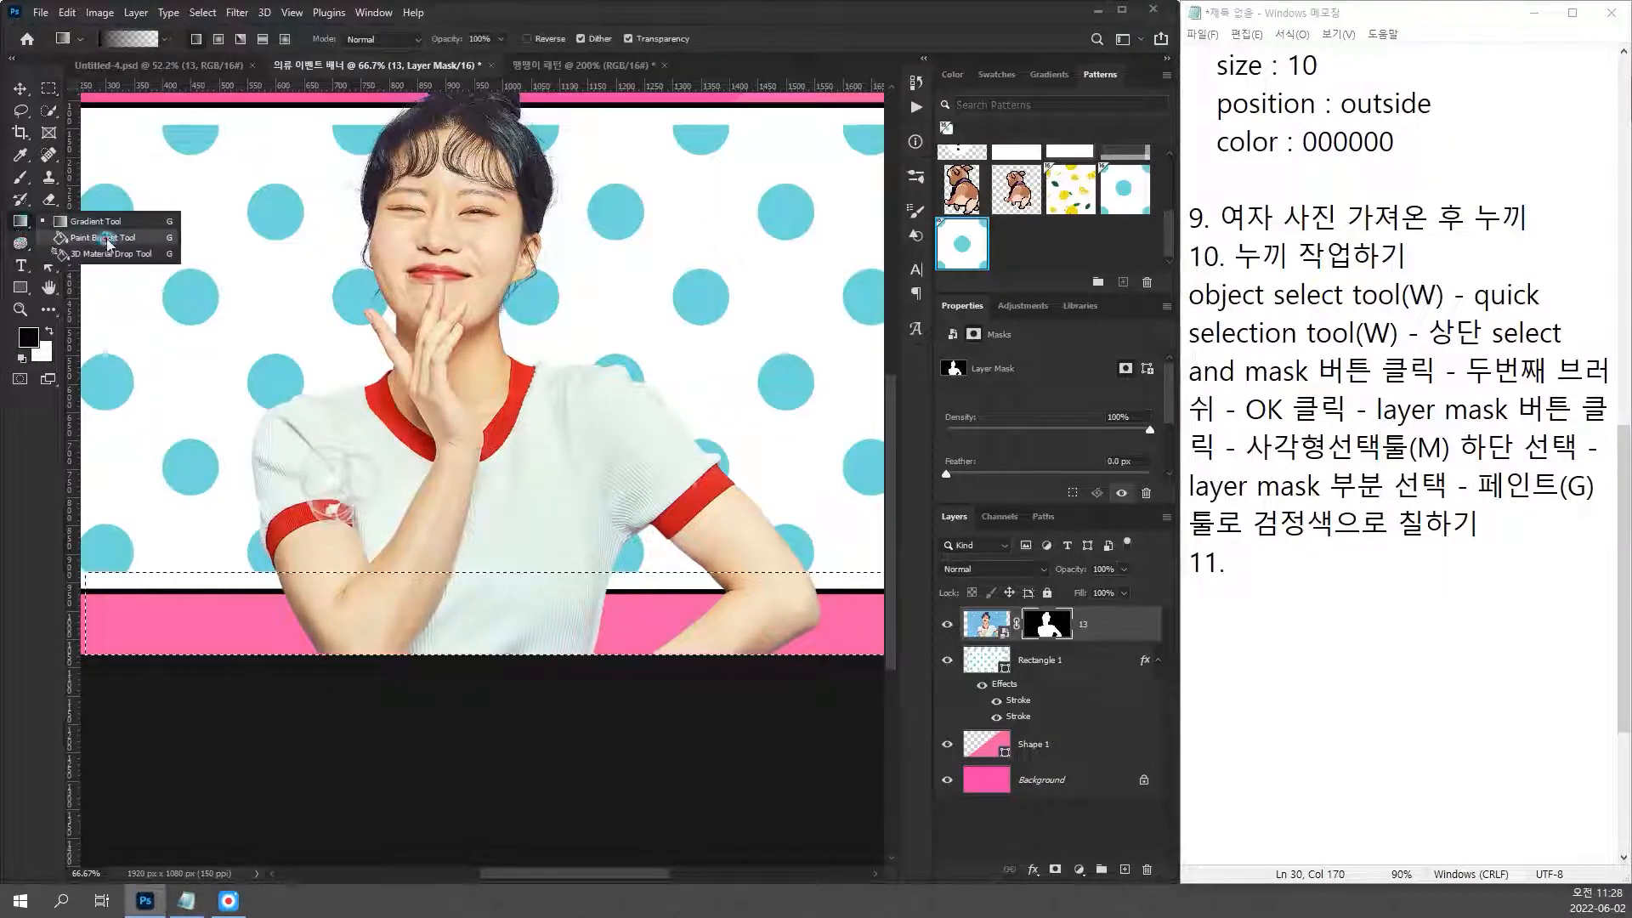
click(85, 242)
click(618, 614)
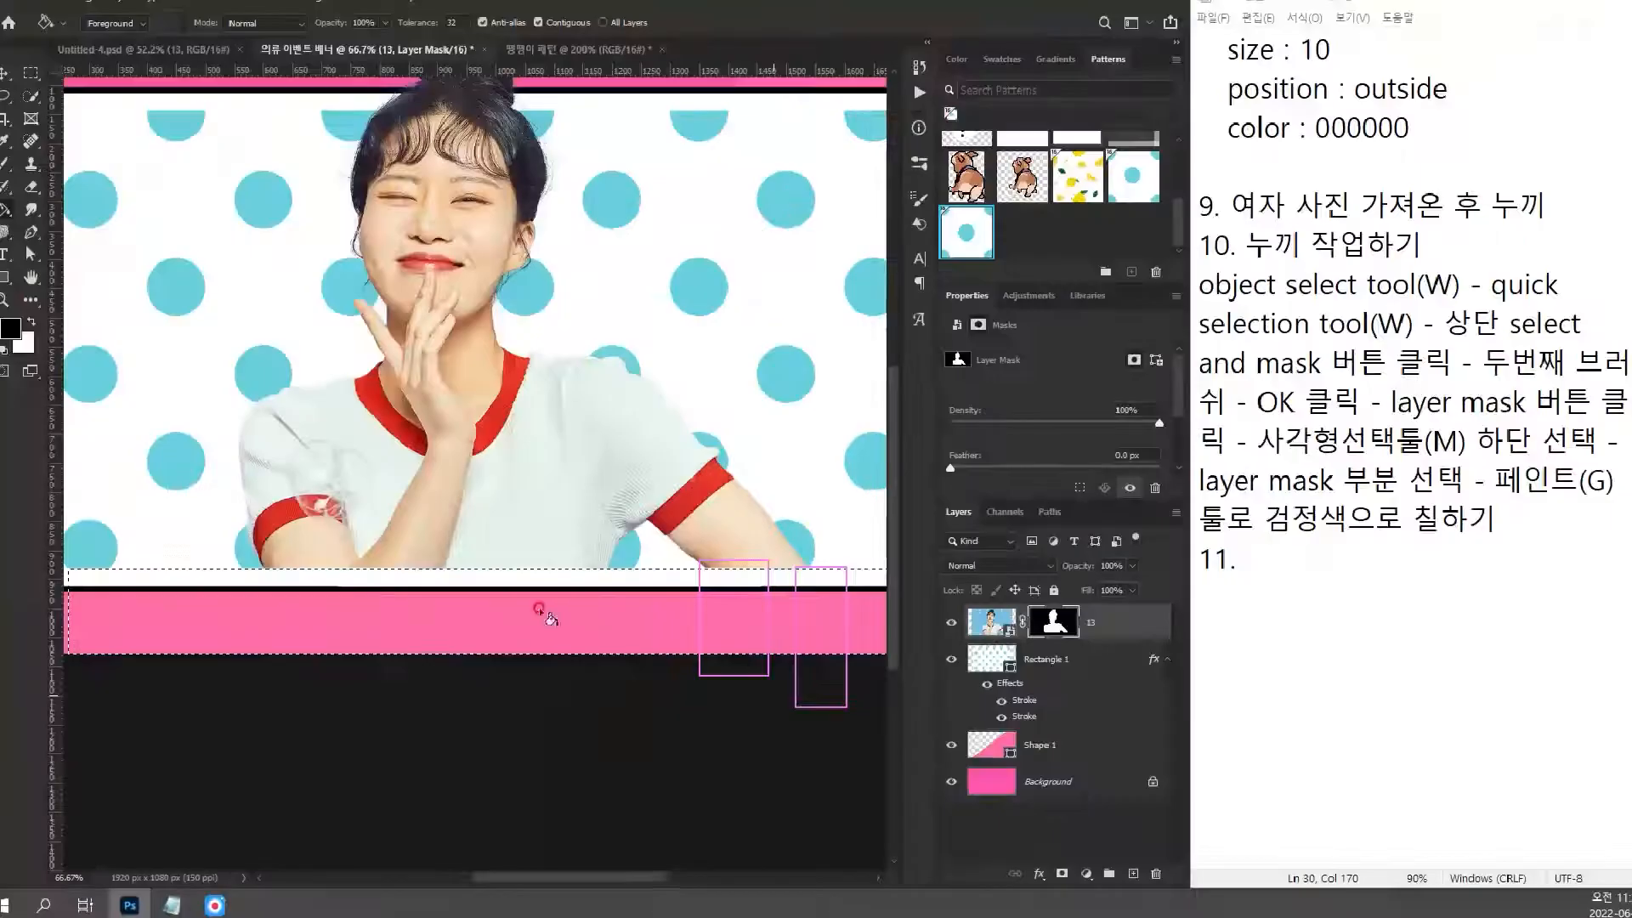
Step: Switch to the Brush tool and enlarge the brush to 100 px
key(b)
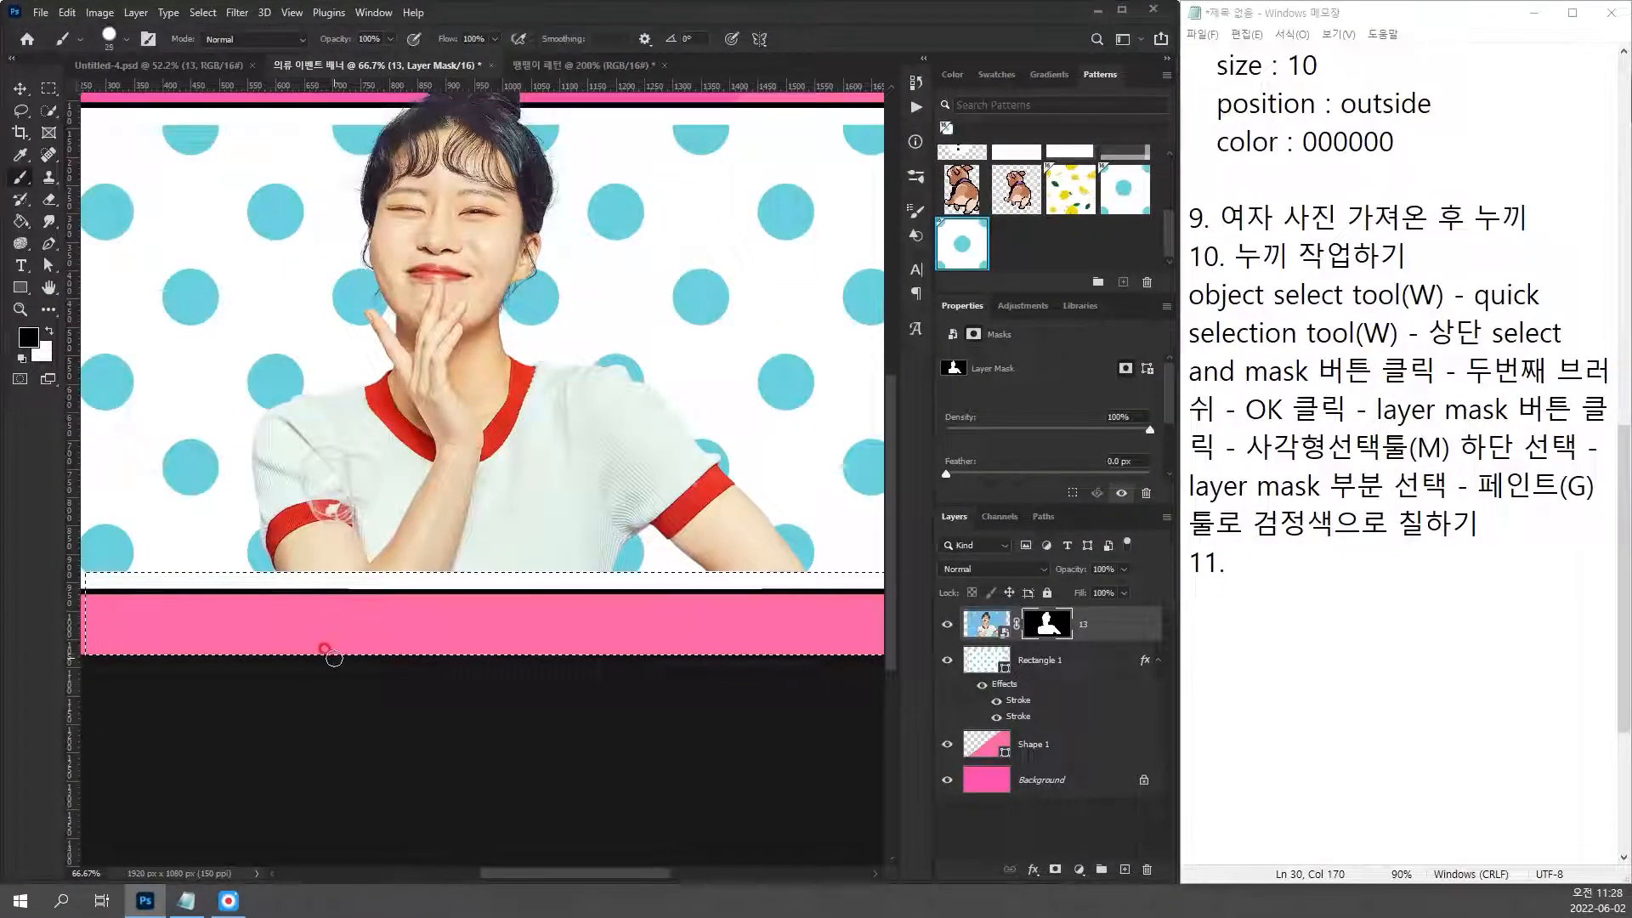
key(bracketright)
key(bracketright)
key(bracketright)
key(bracketright)
key(bracketright)
key(bracketright)
key(bracketright)
key(bracketright)
key(bracketright)
key(bracketright)
key(bracketright)
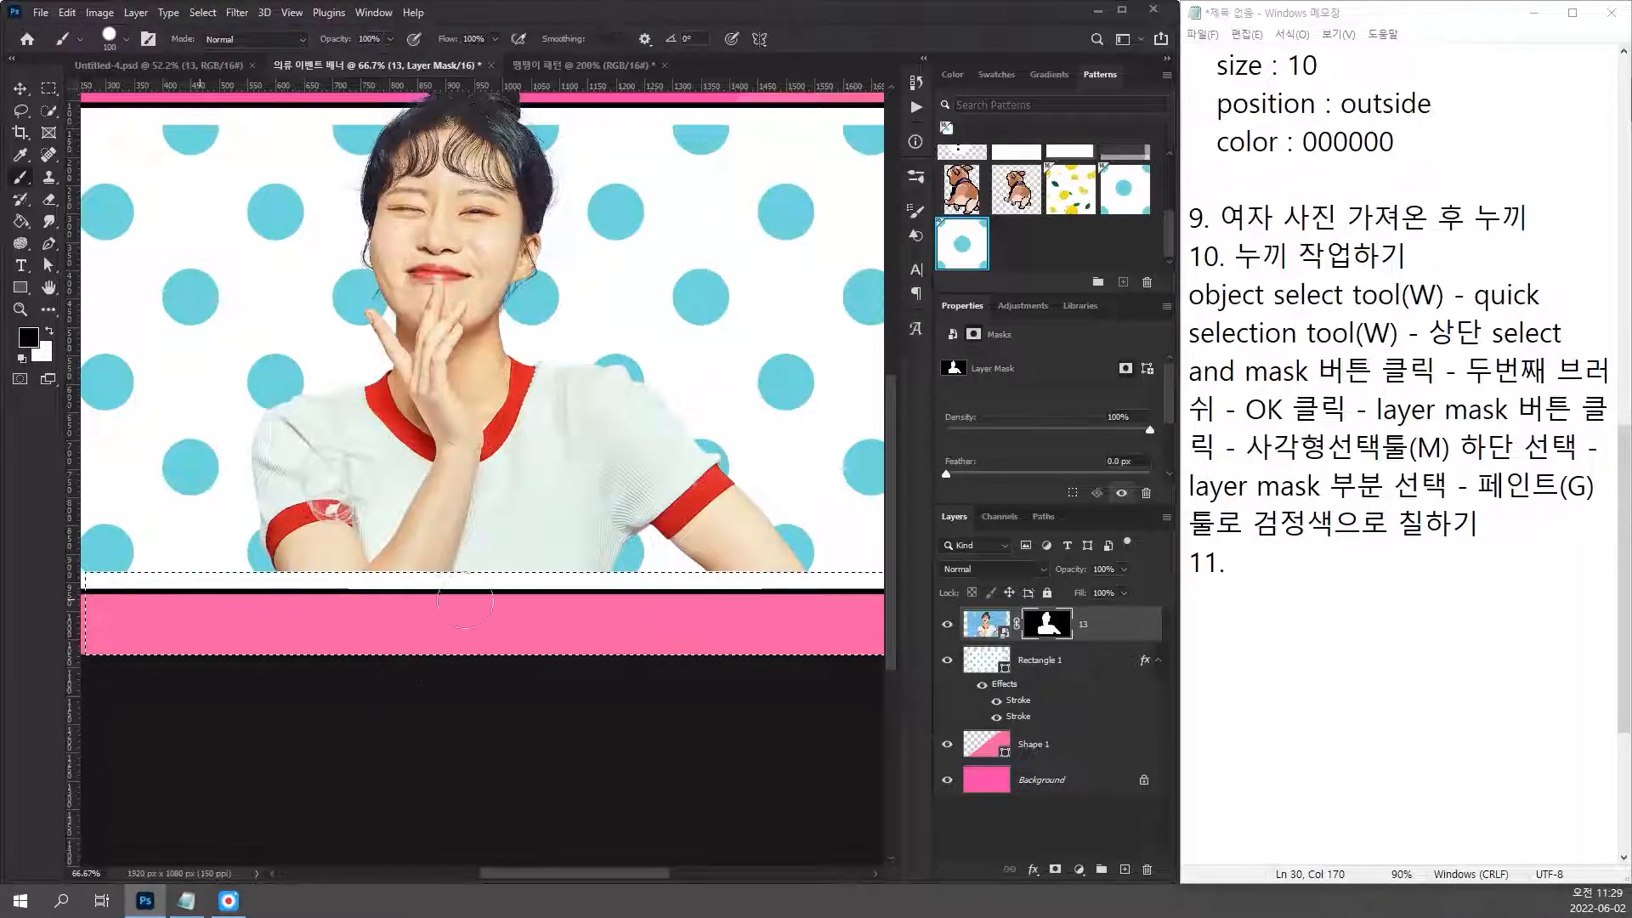
Step: Deselect the bottom band and make the woman photo layer's image active instead of its mask
key(ctrl+d)
click(20, 88)
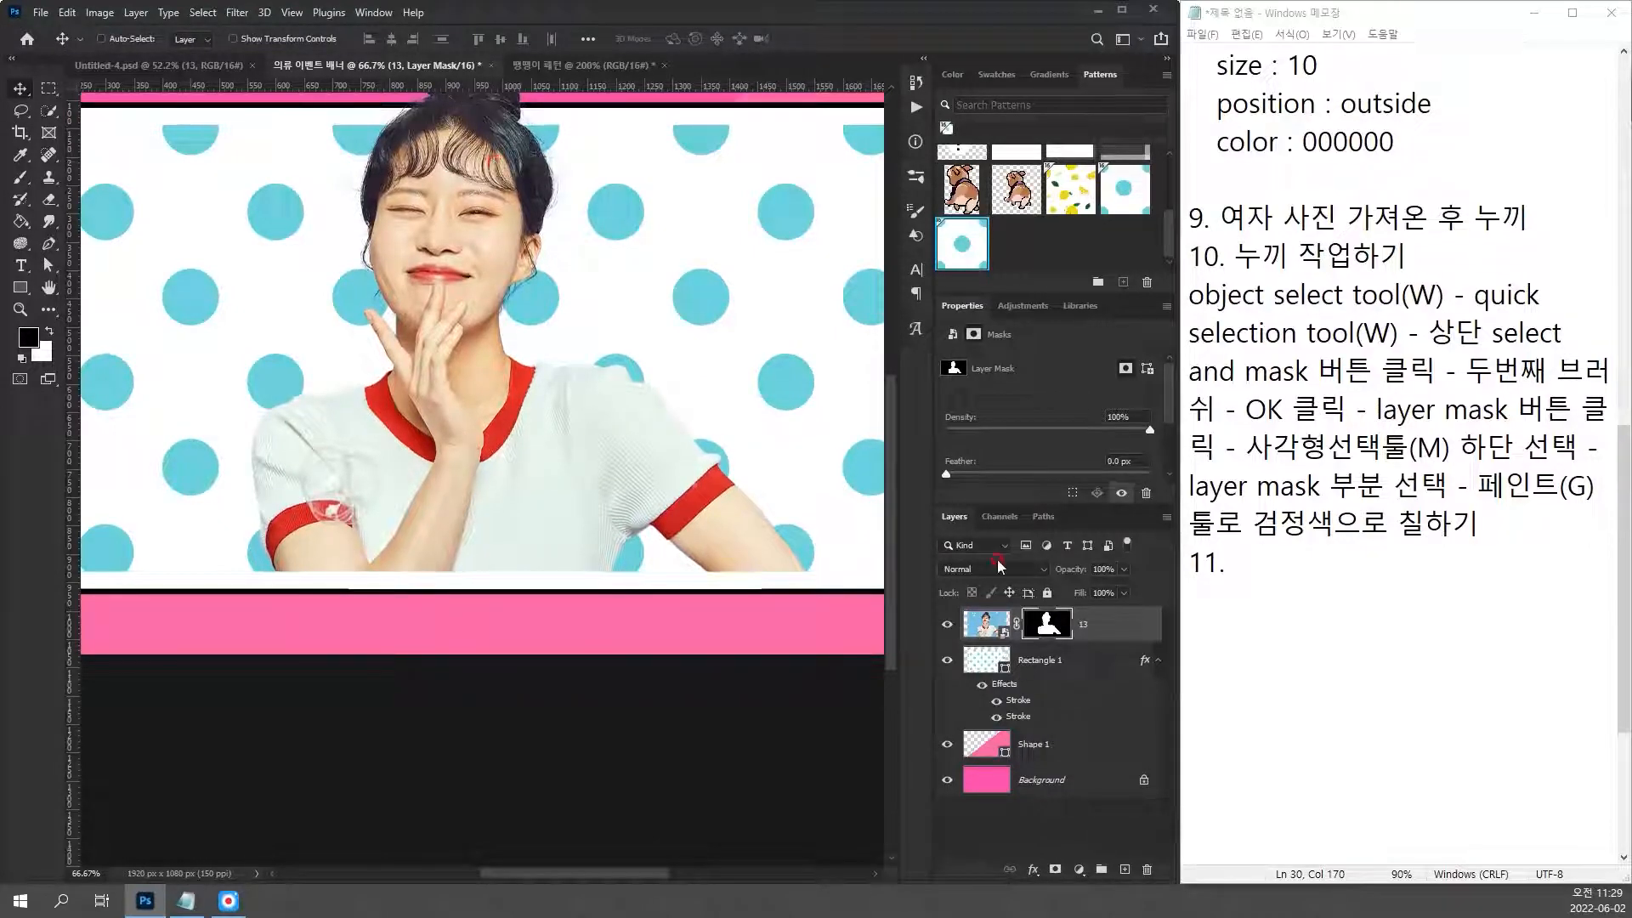
key(ctrl+0)
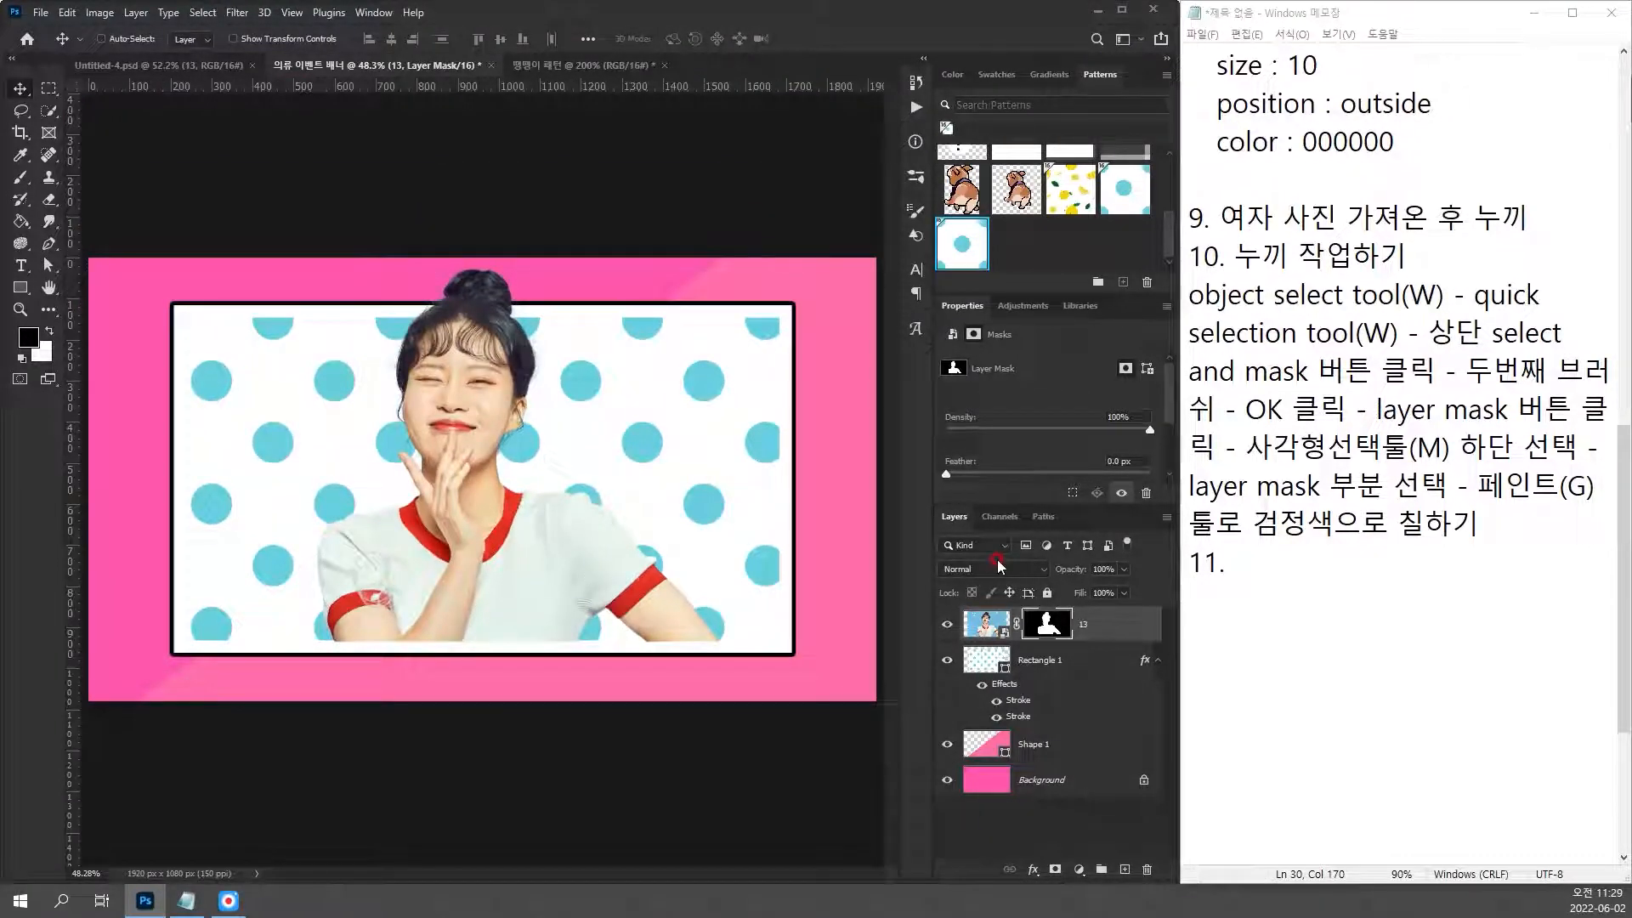
click(986, 623)
Step: Reword item 9 of the Notepad notes to "여자 사진 가져오기"
click(1320, 565)
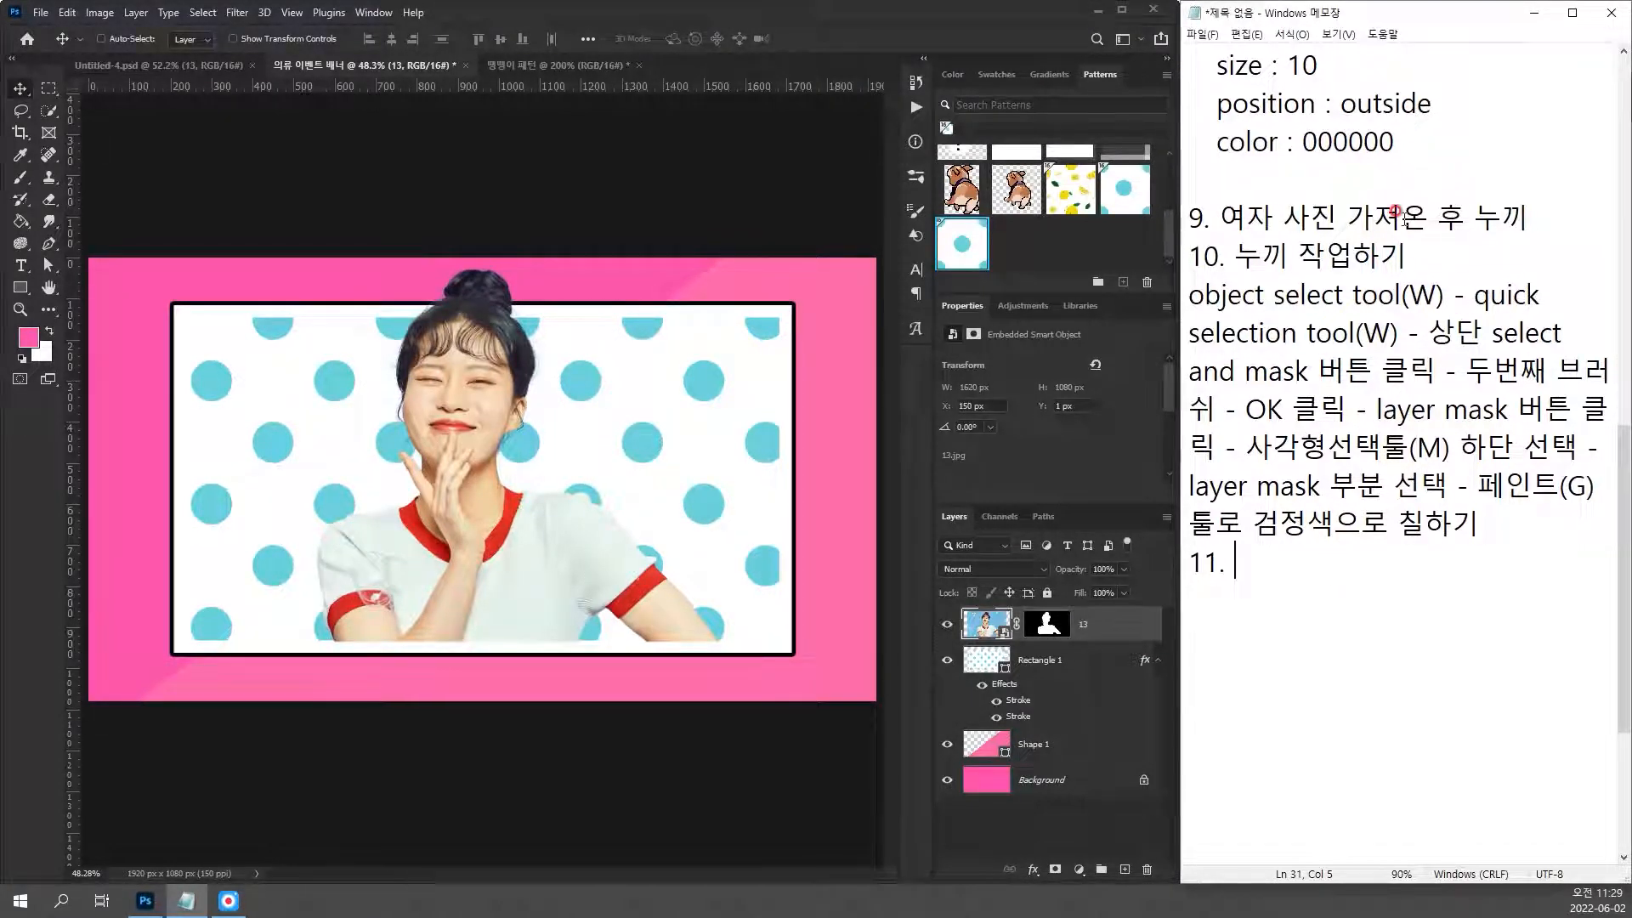
drag(1400, 218, 1530, 221)
text(오기)
scroll(1453, 661, down, 1)
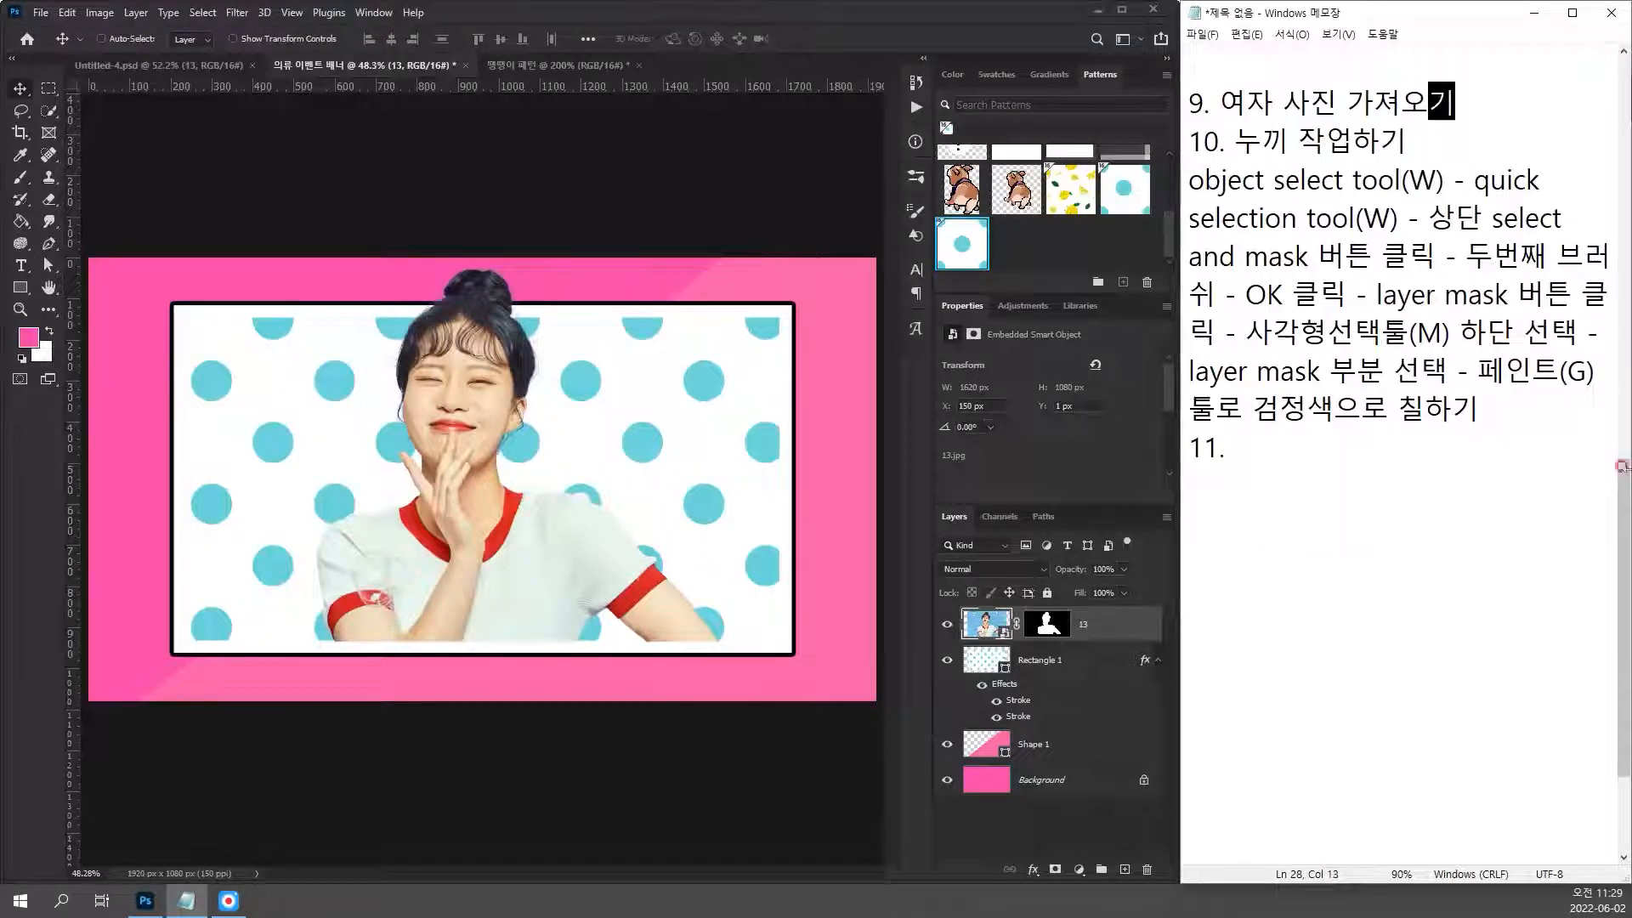
click(1360, 467)
click(1362, 457)
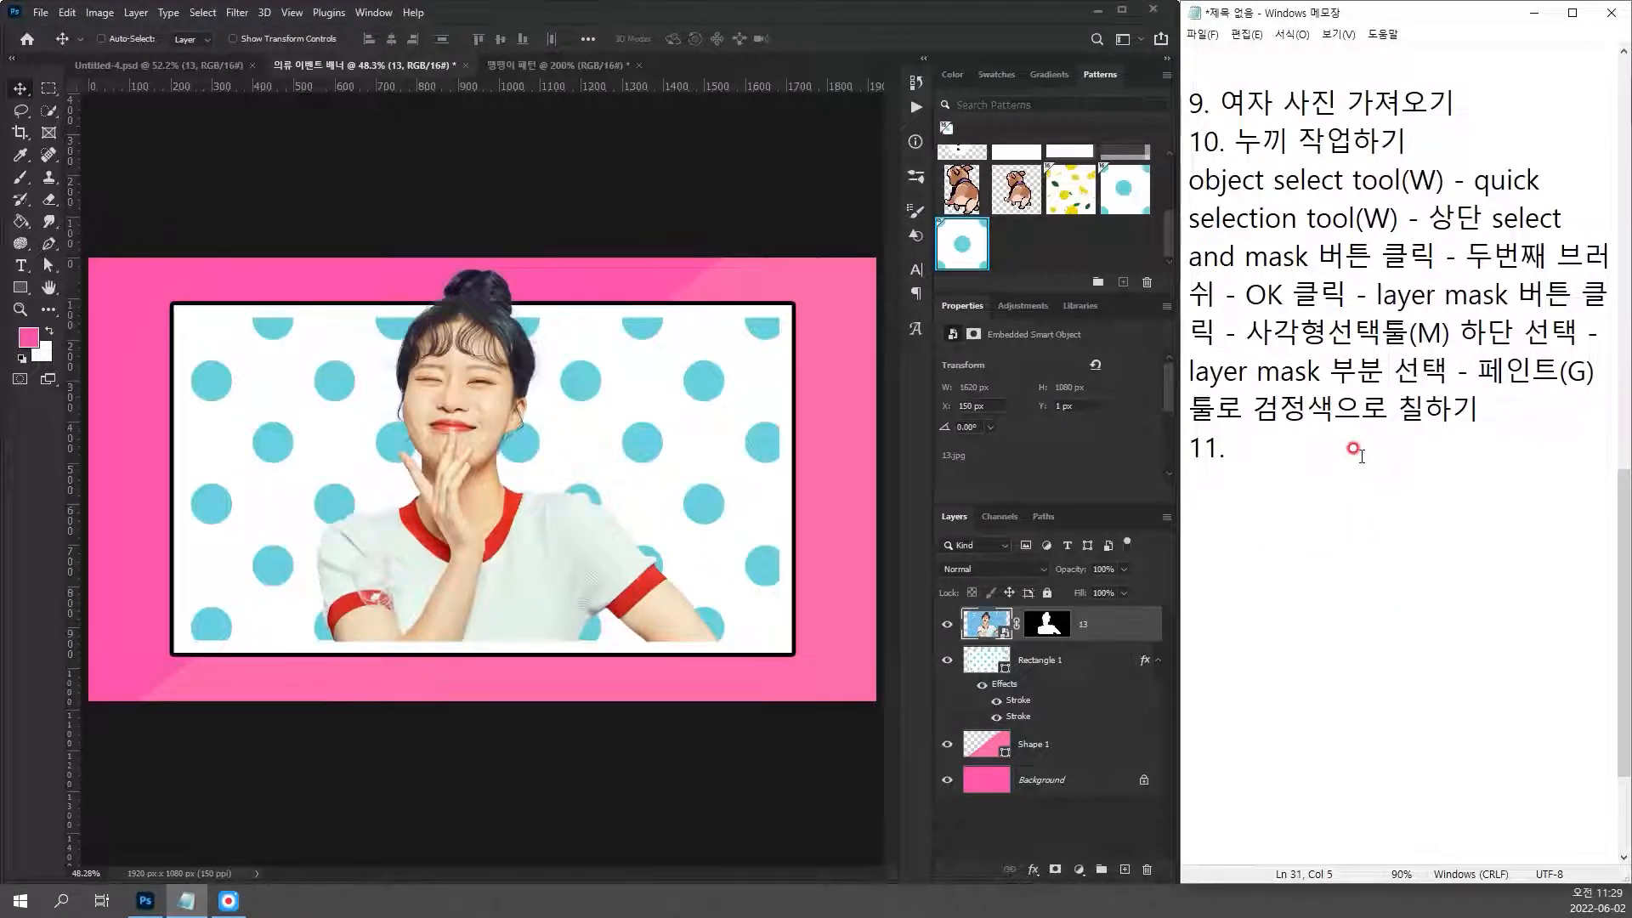
Step: Remove the blank lines before items 9, 3 and 2 in the notes and return to item 11
scroll(1424, 508, up, 4)
click(1190, 527)
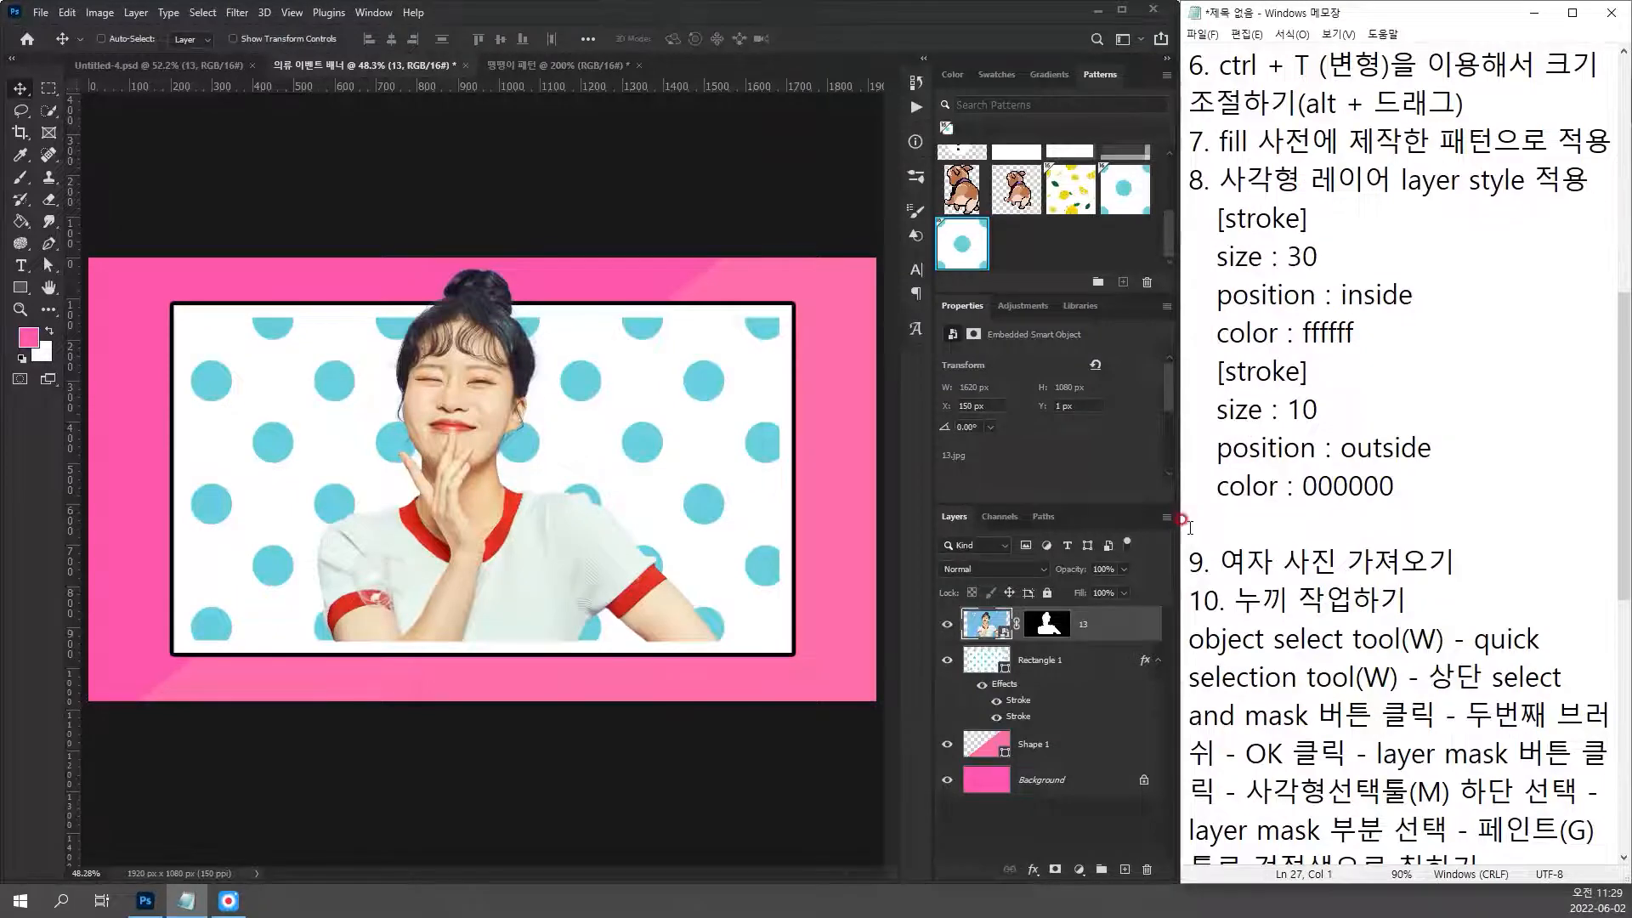
scroll(1190, 527, up, 5)
click(1256, 478)
key(BackSpace)
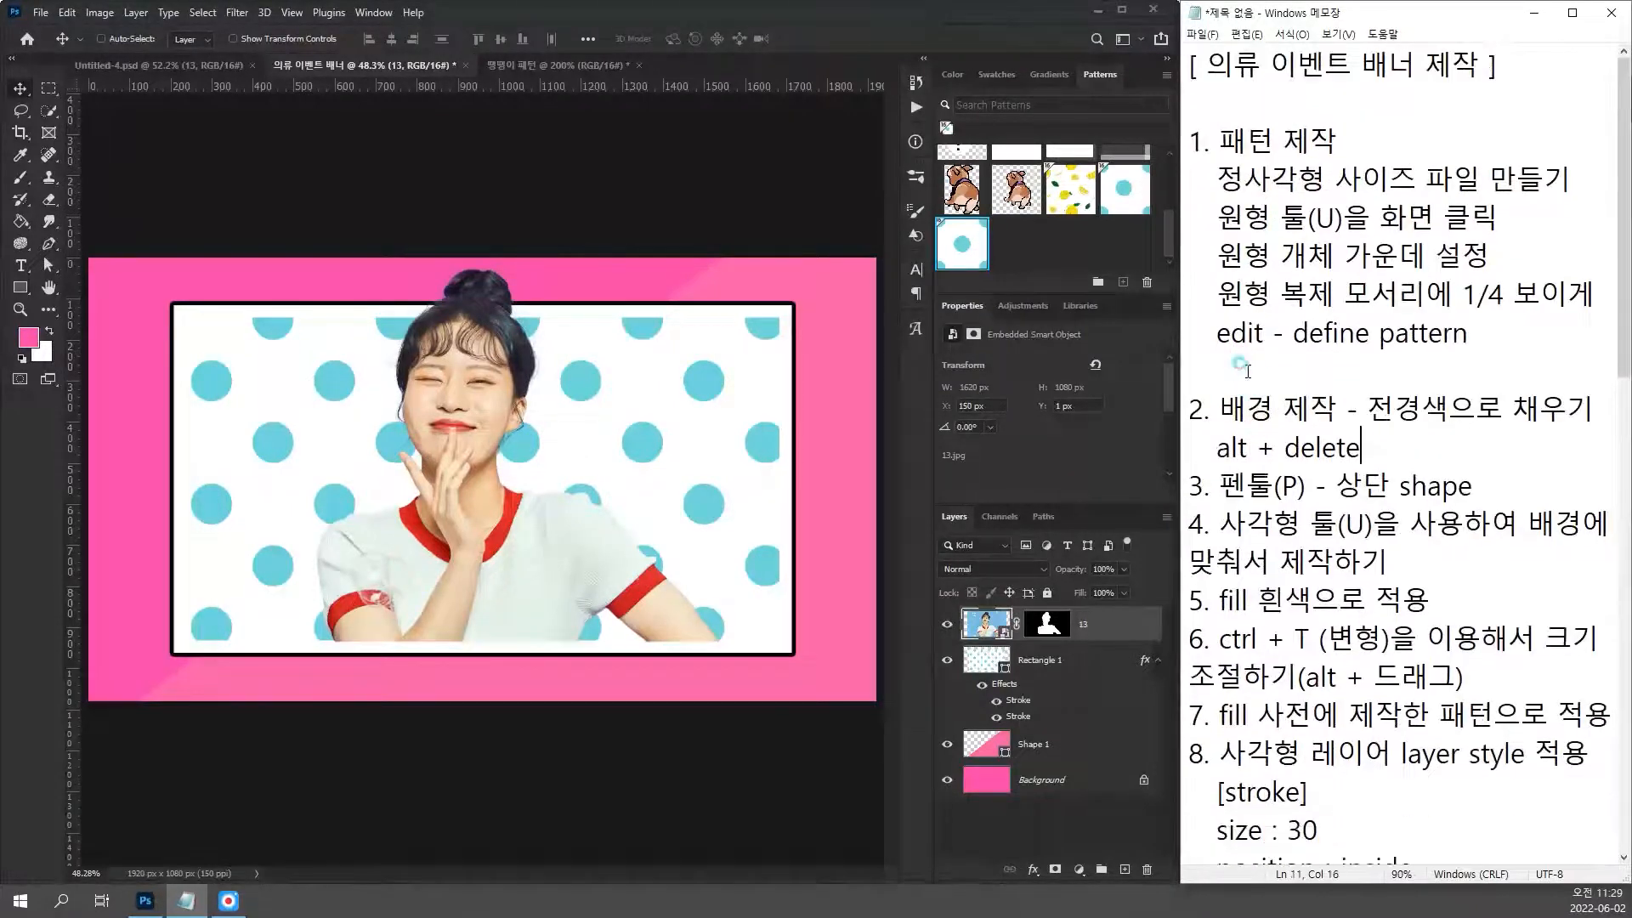
click(1247, 371)
key(BackSpace)
scroll(1387, 404, down, 5)
click(1294, 489)
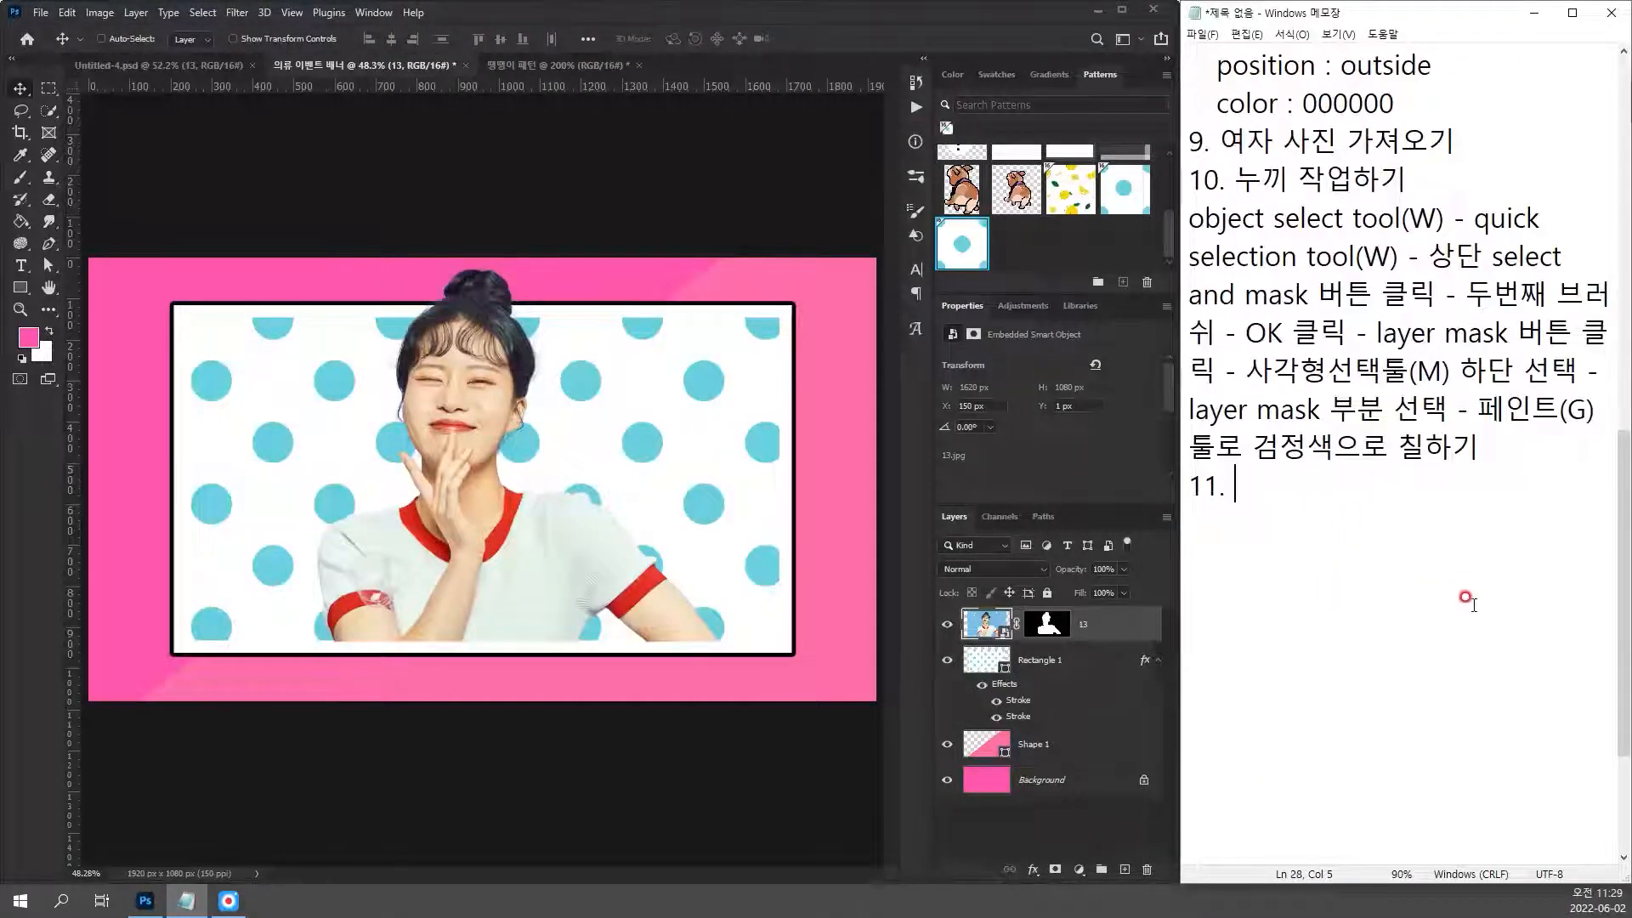
scroll(1411, 567, down, 1)
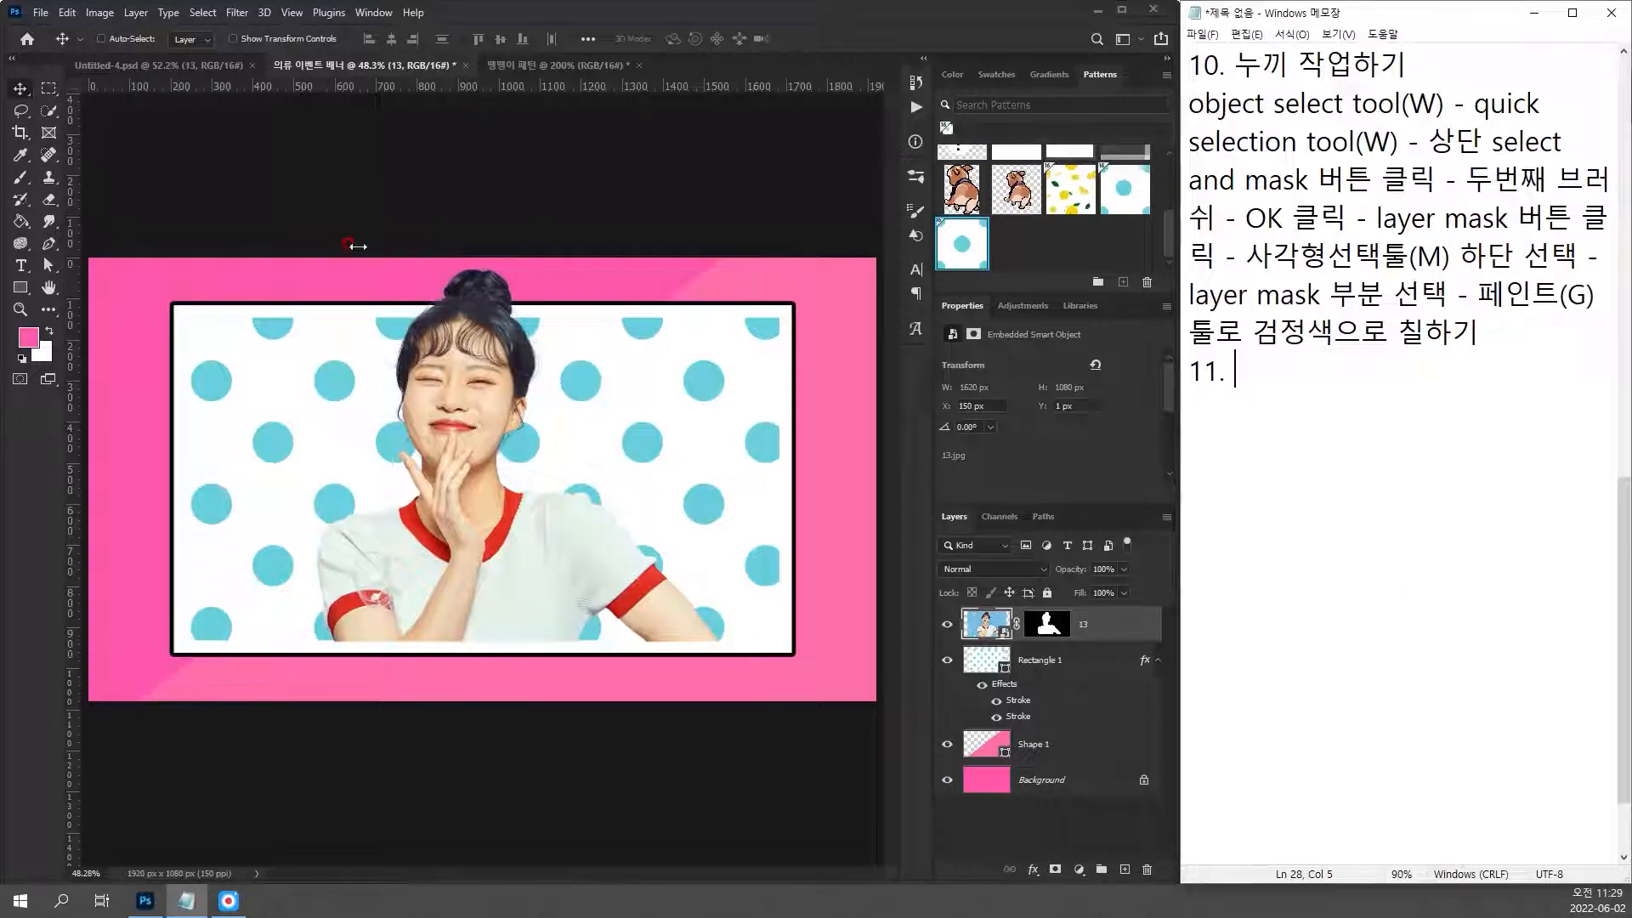
Step: In Photoshop, examine the finished banner in Untitled-4.psd and its layers, returning to the clothing event banner
click(204, 65)
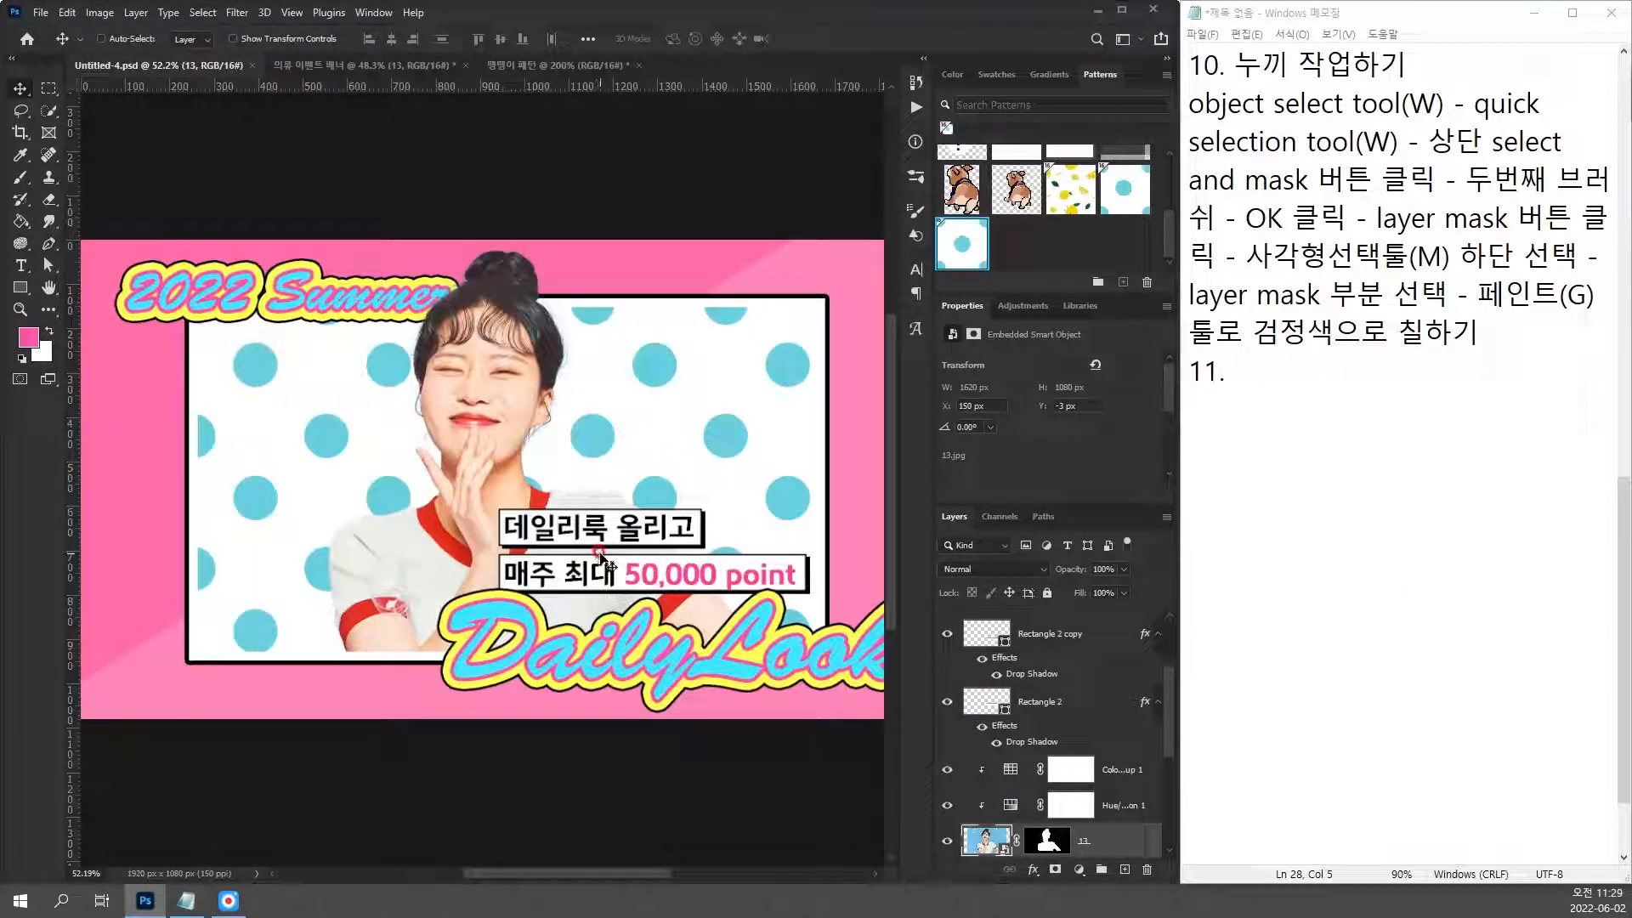
click(411, 66)
click(1257, 356)
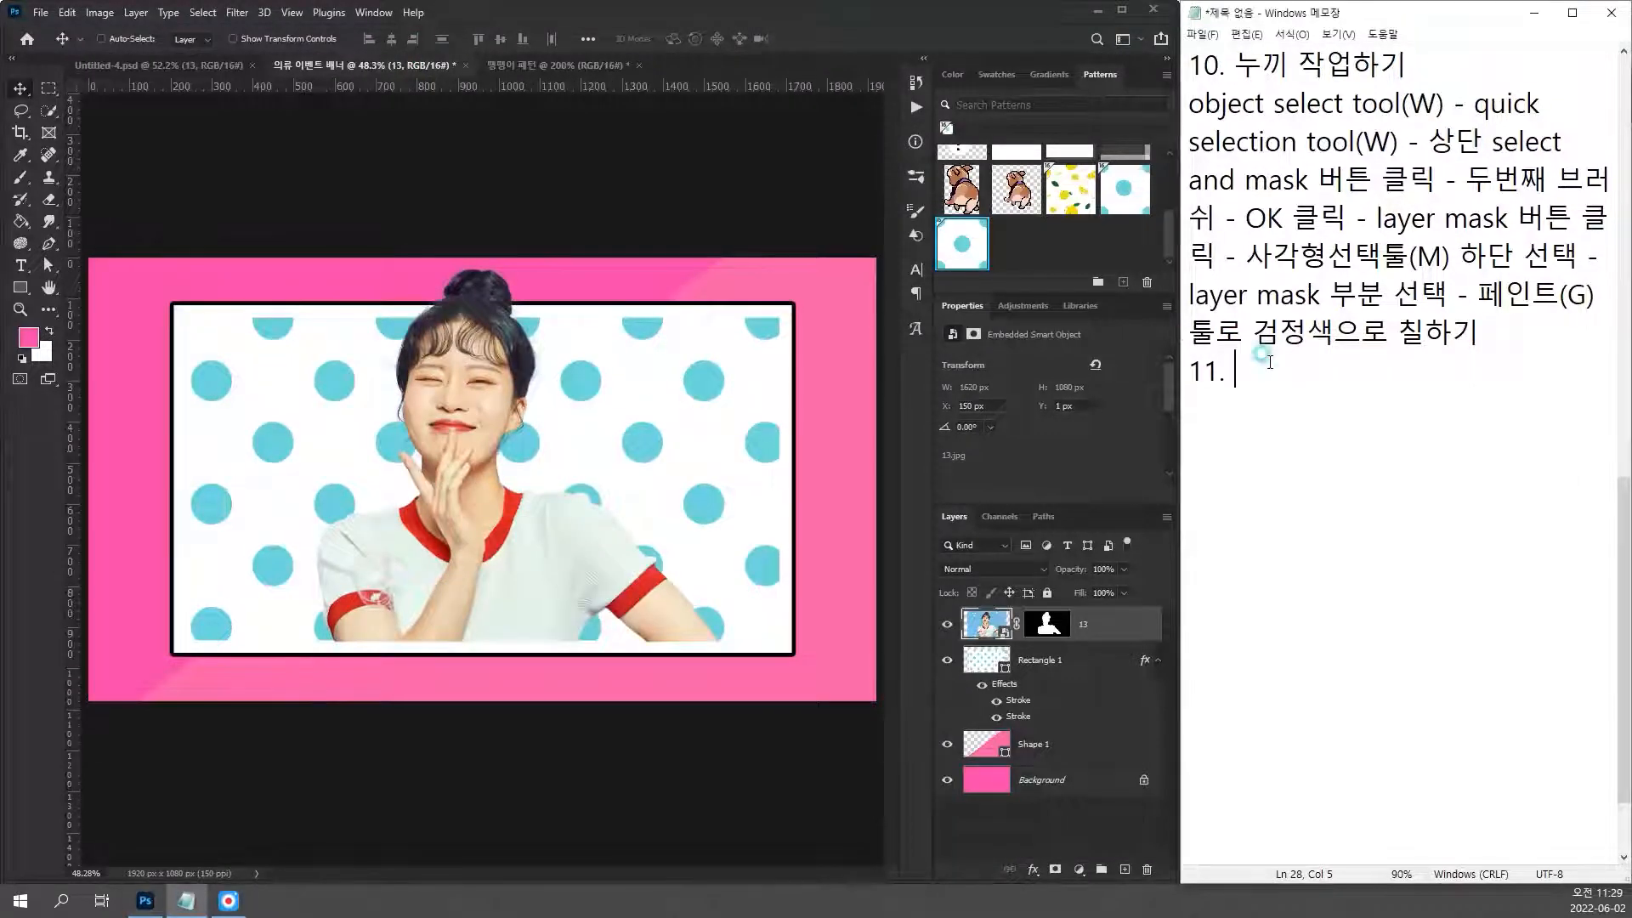
click(157, 66)
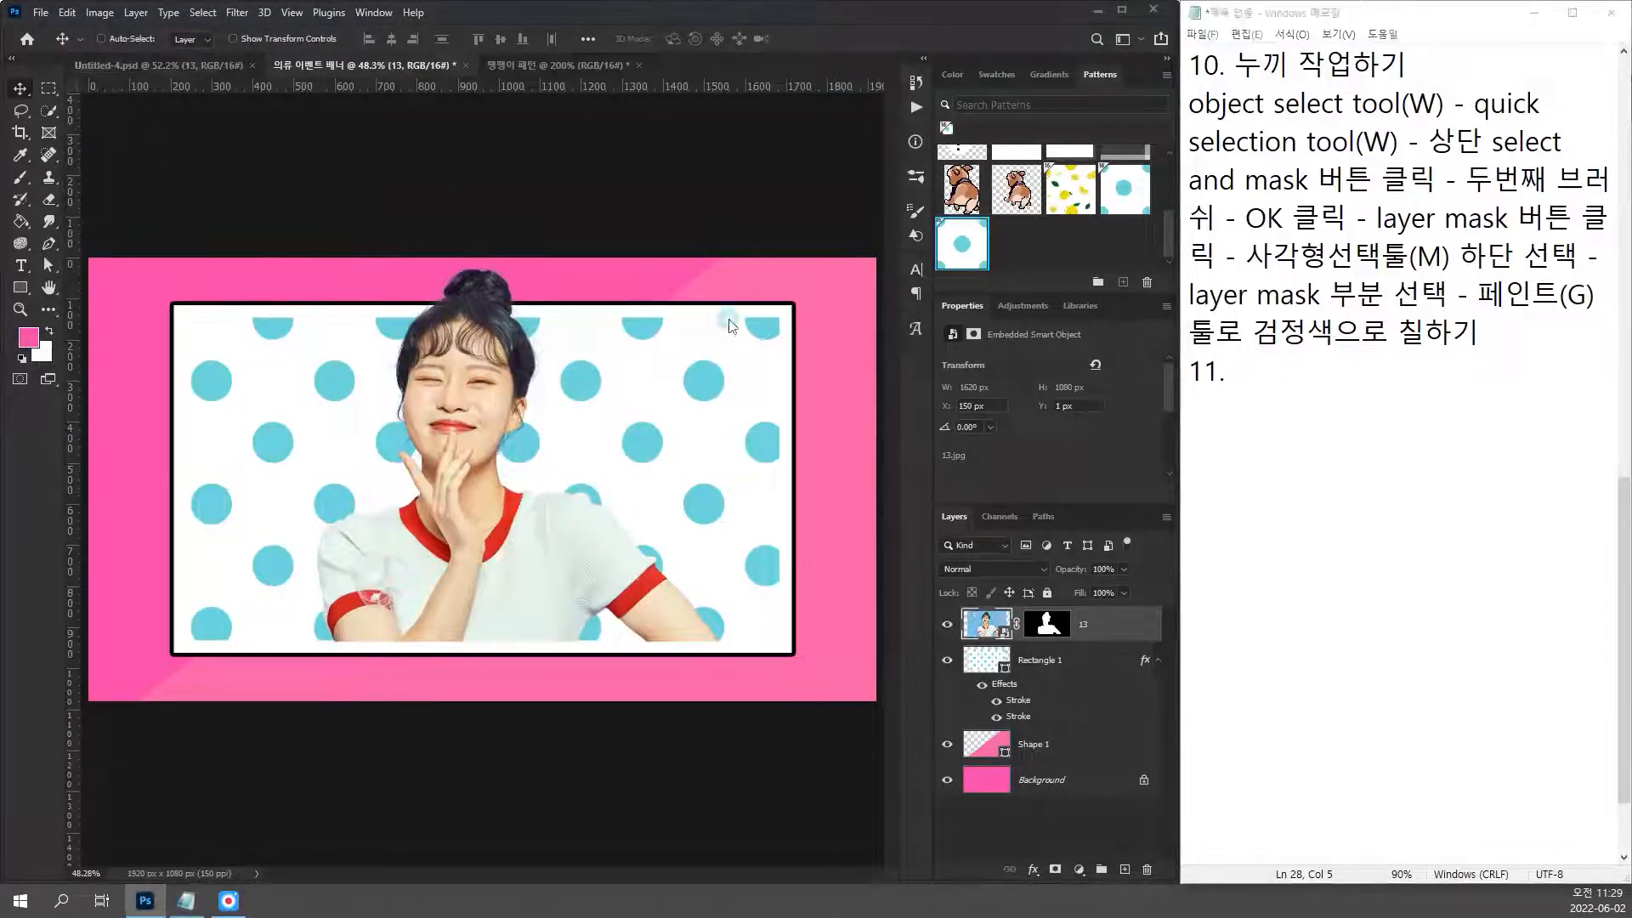
drag(1170, 672, 948, 333)
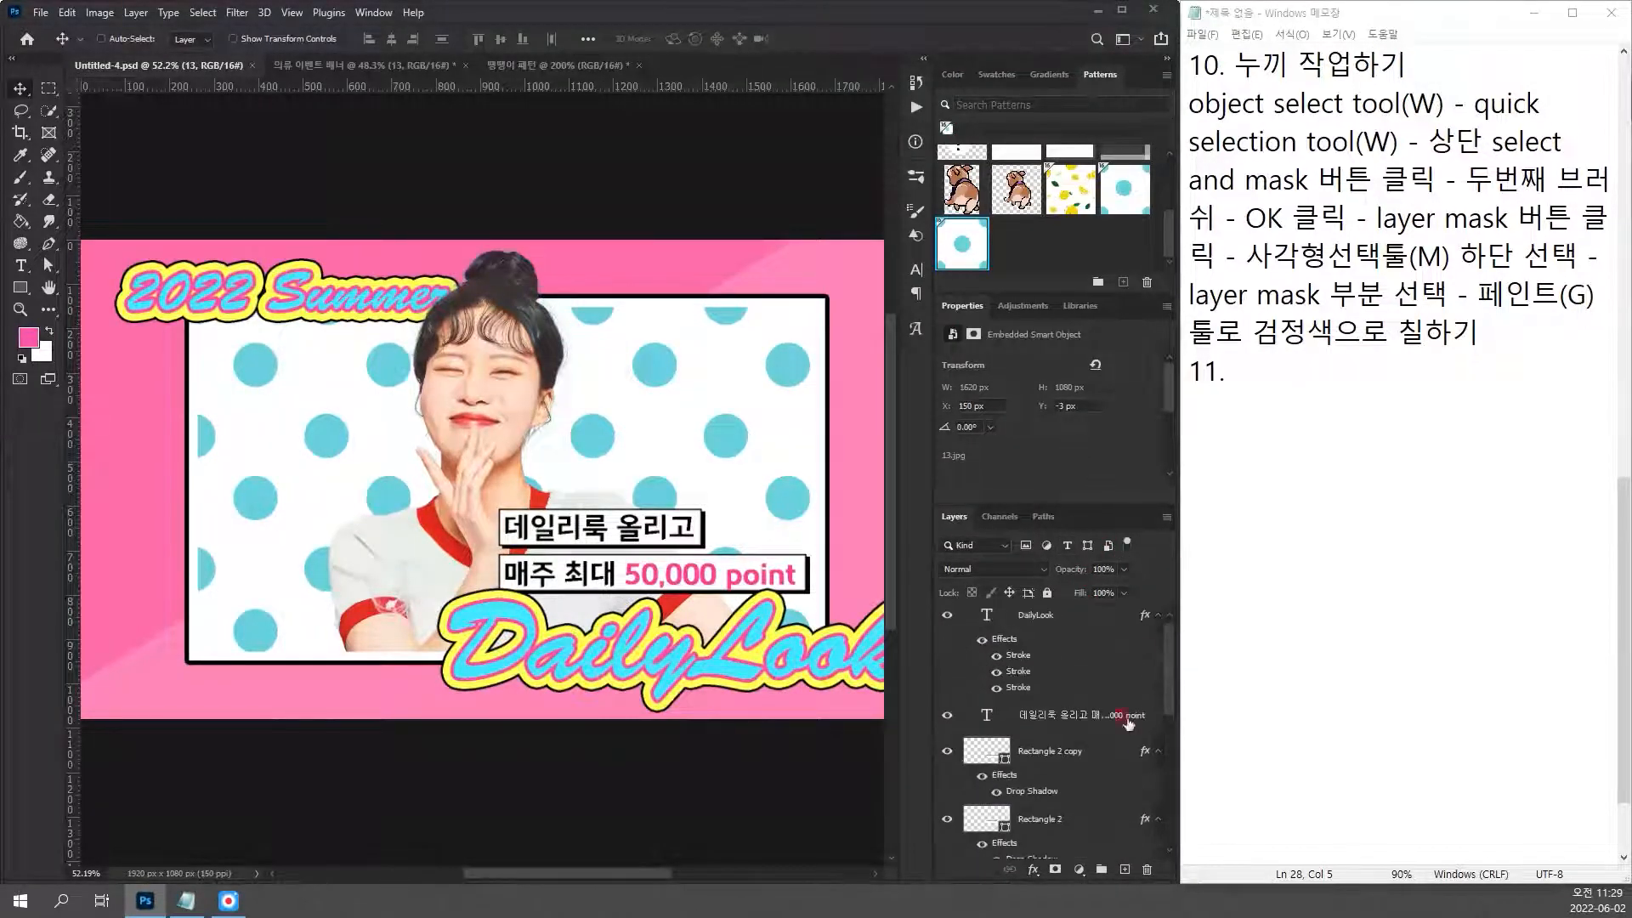
scroll(1182, 676, down, 1)
click(367, 66)
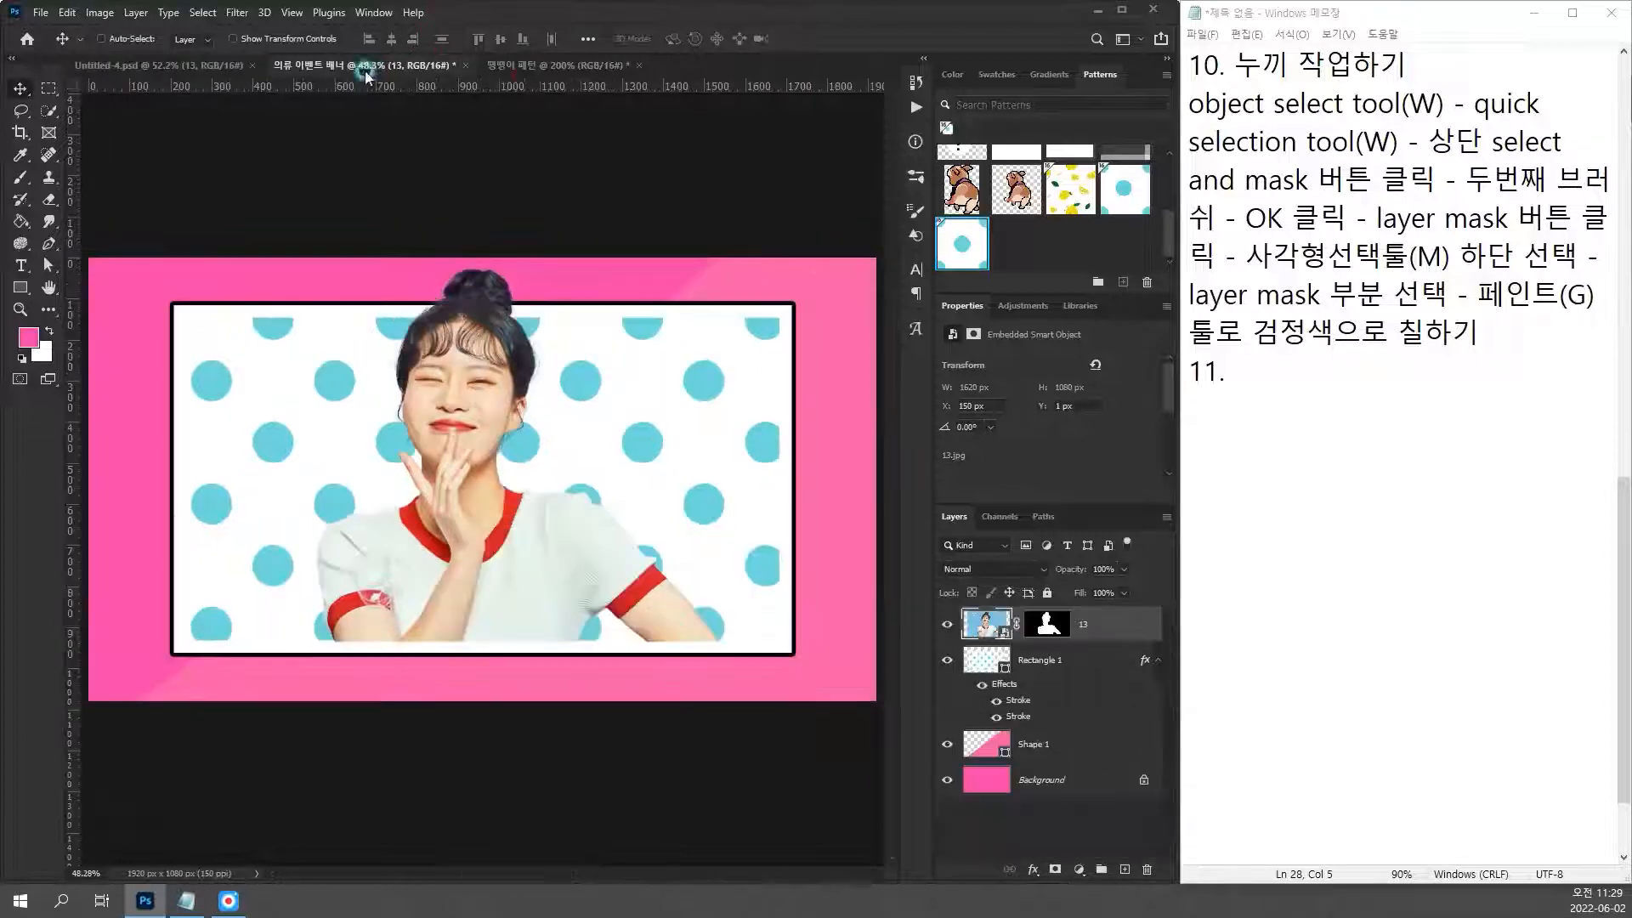
Step: Start item 11 of the Notepad notes with "adjustment -"
click(1292, 372)
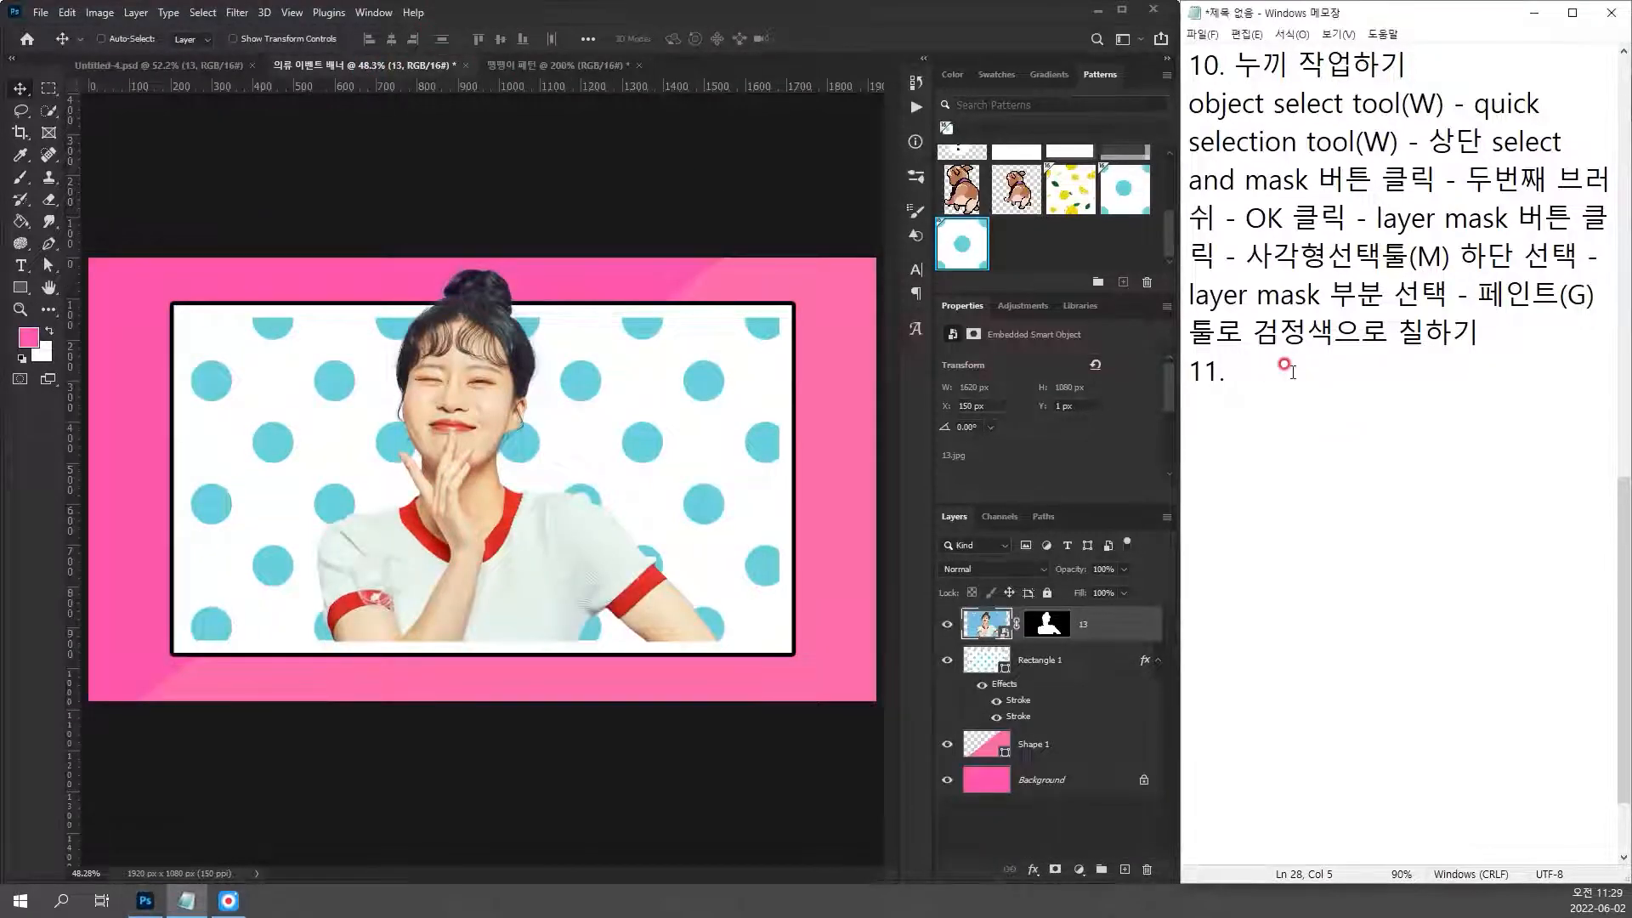
text(adjustm)
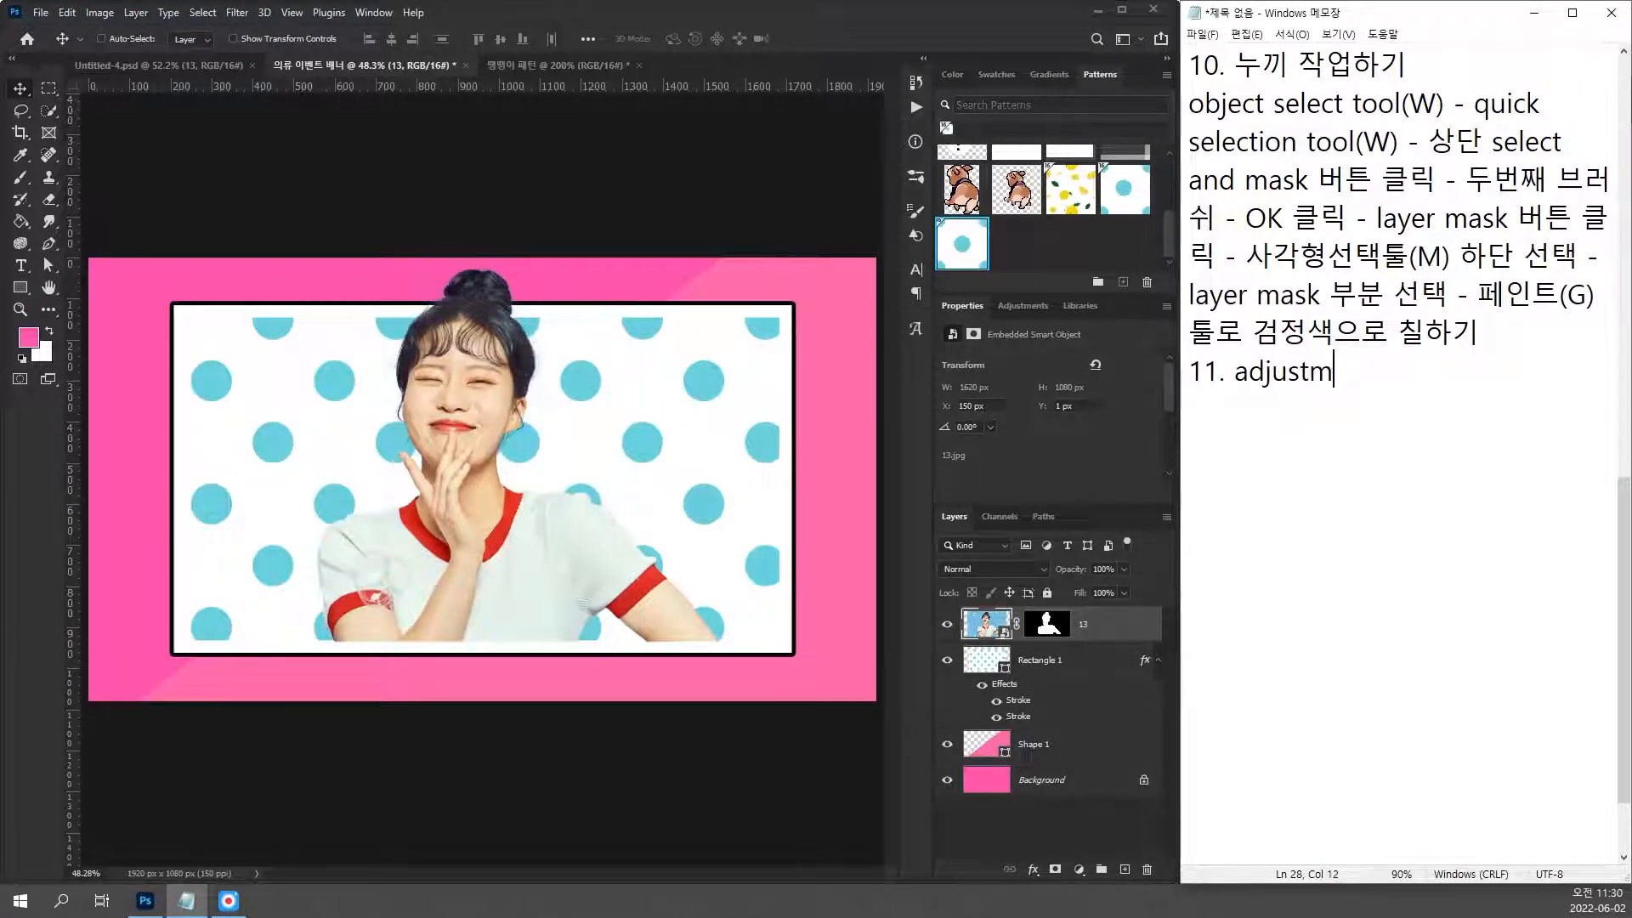
text(ent -)
Step: In Photoshop, add a Hue/Saturation adjustment layer above the woman photo layer
click(1100, 859)
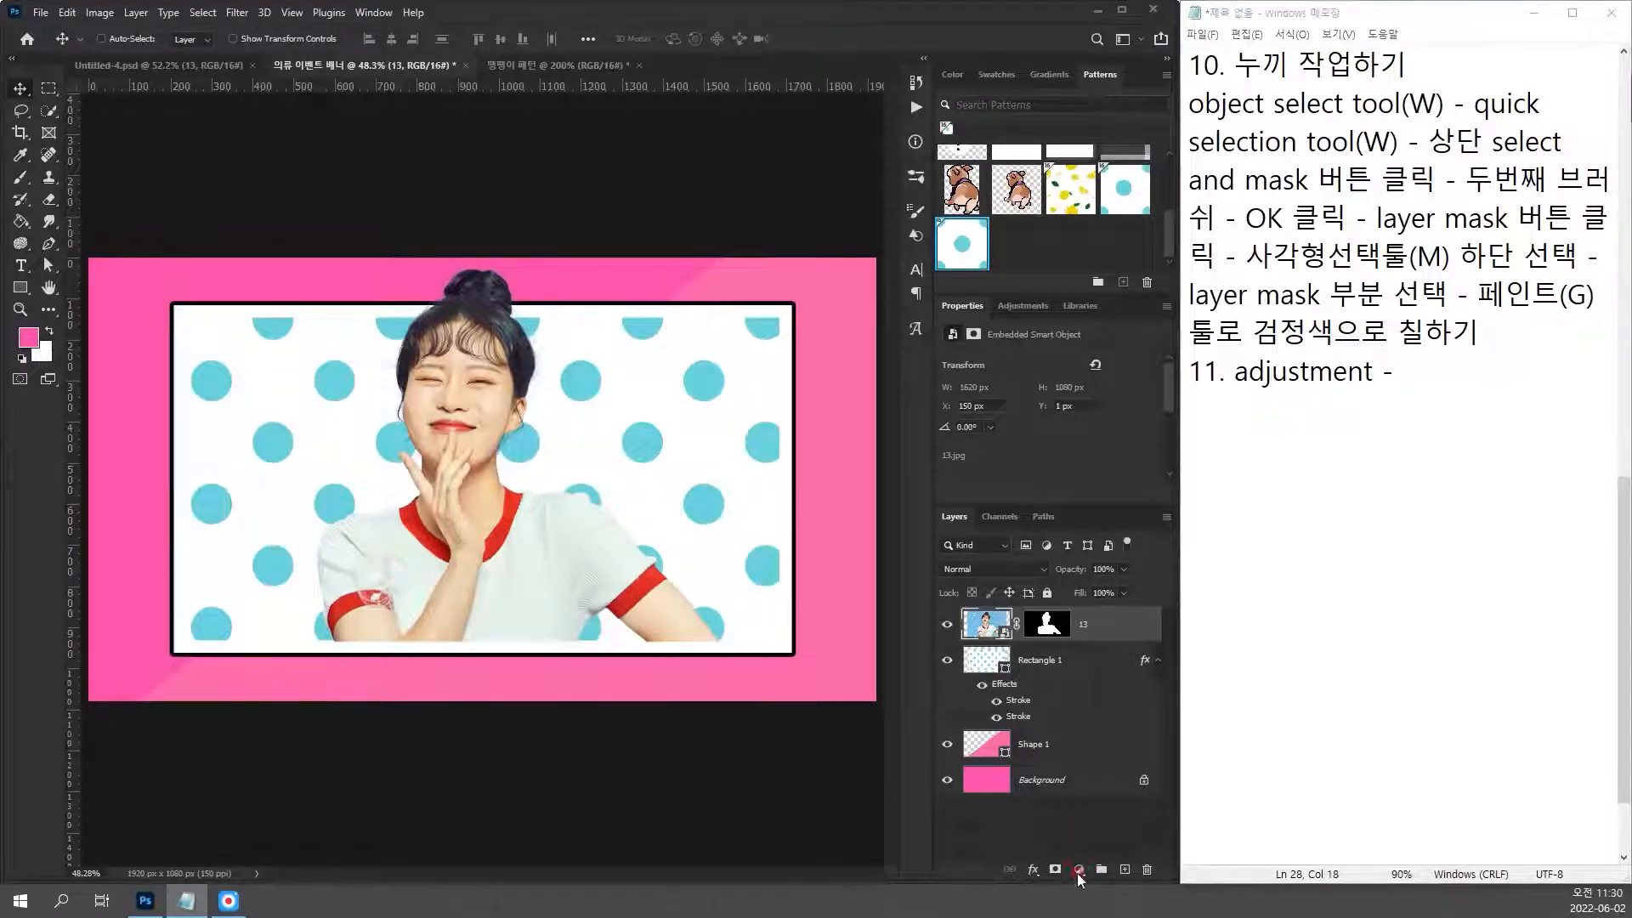
click(1074, 871)
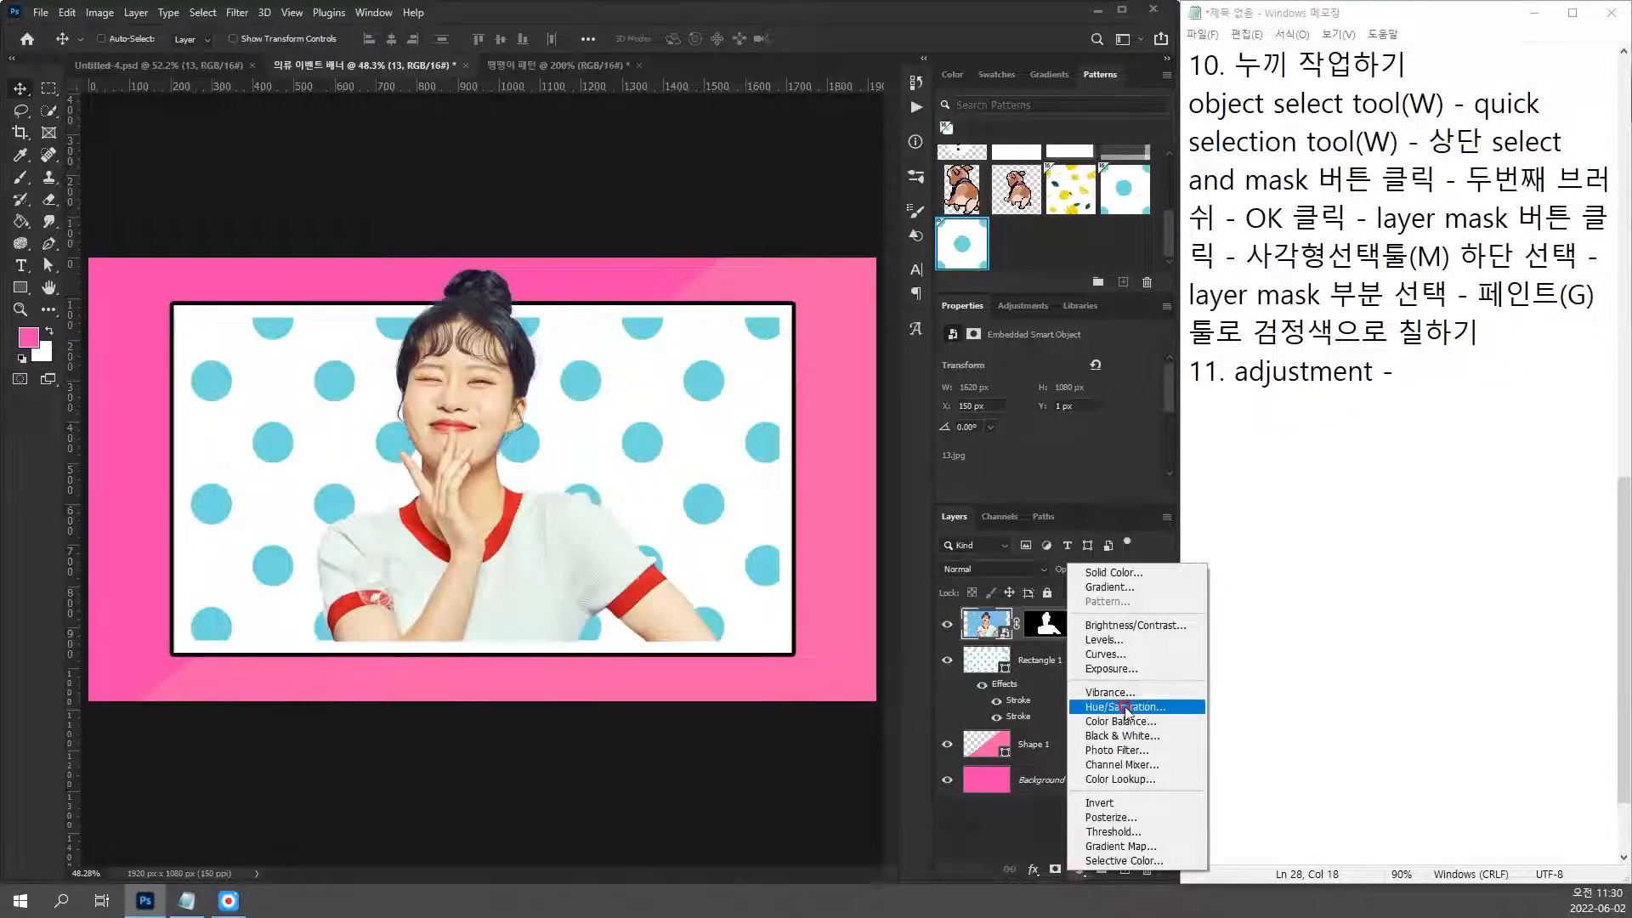
click(1126, 708)
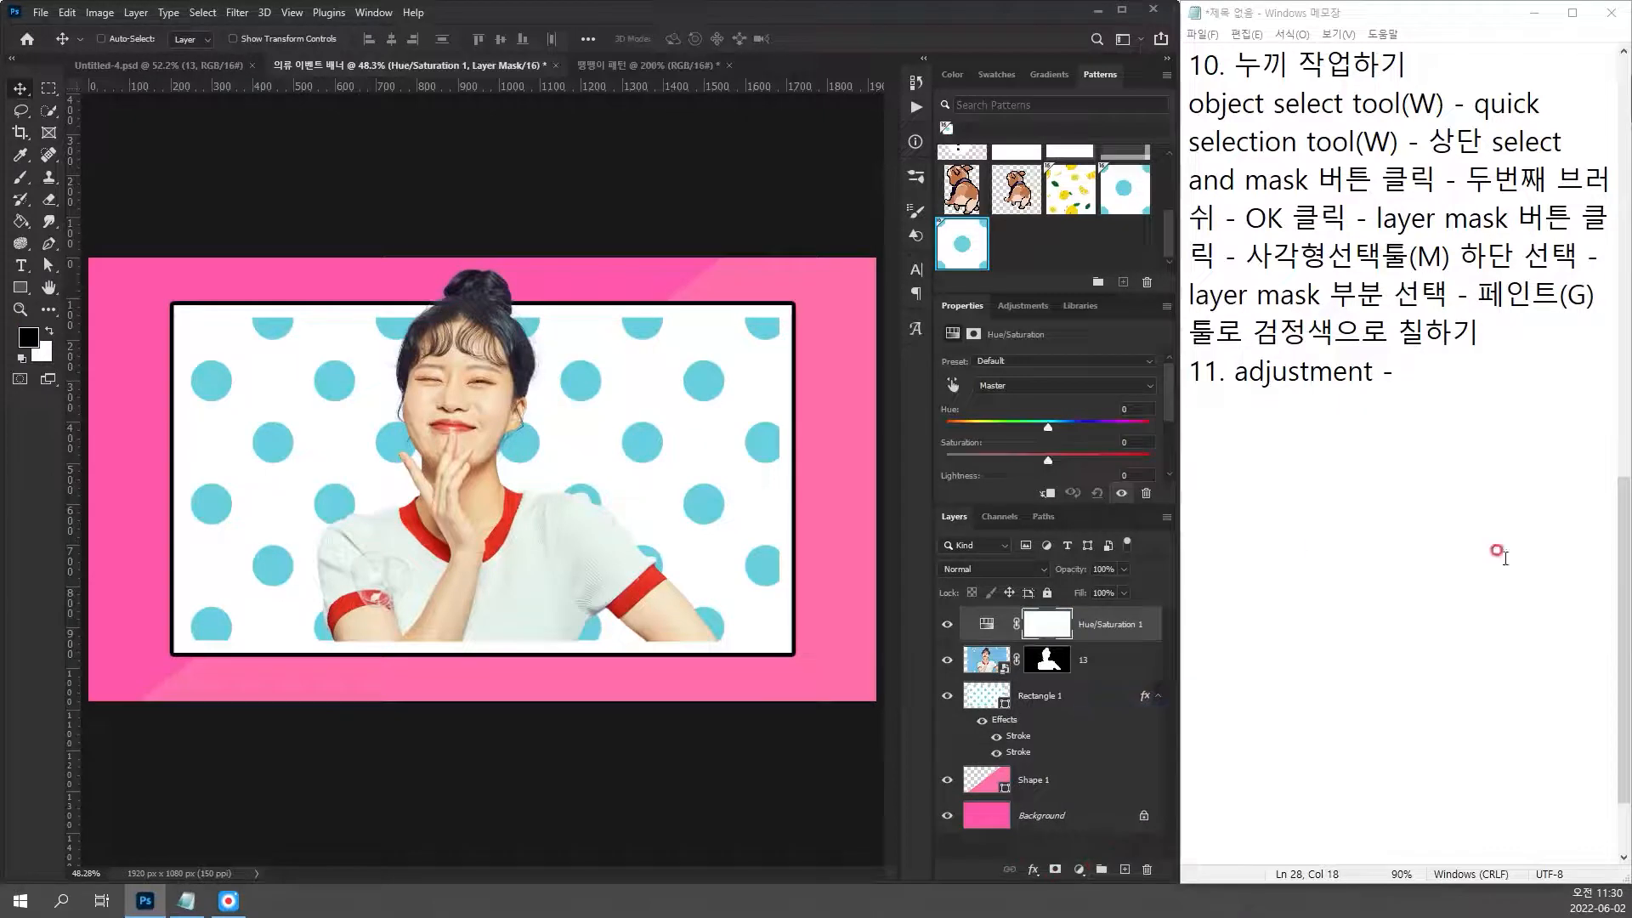
Step: Append "hue/saturation -" to item 11 of the Notepad notes
click(1489, 376)
text(hue/at)
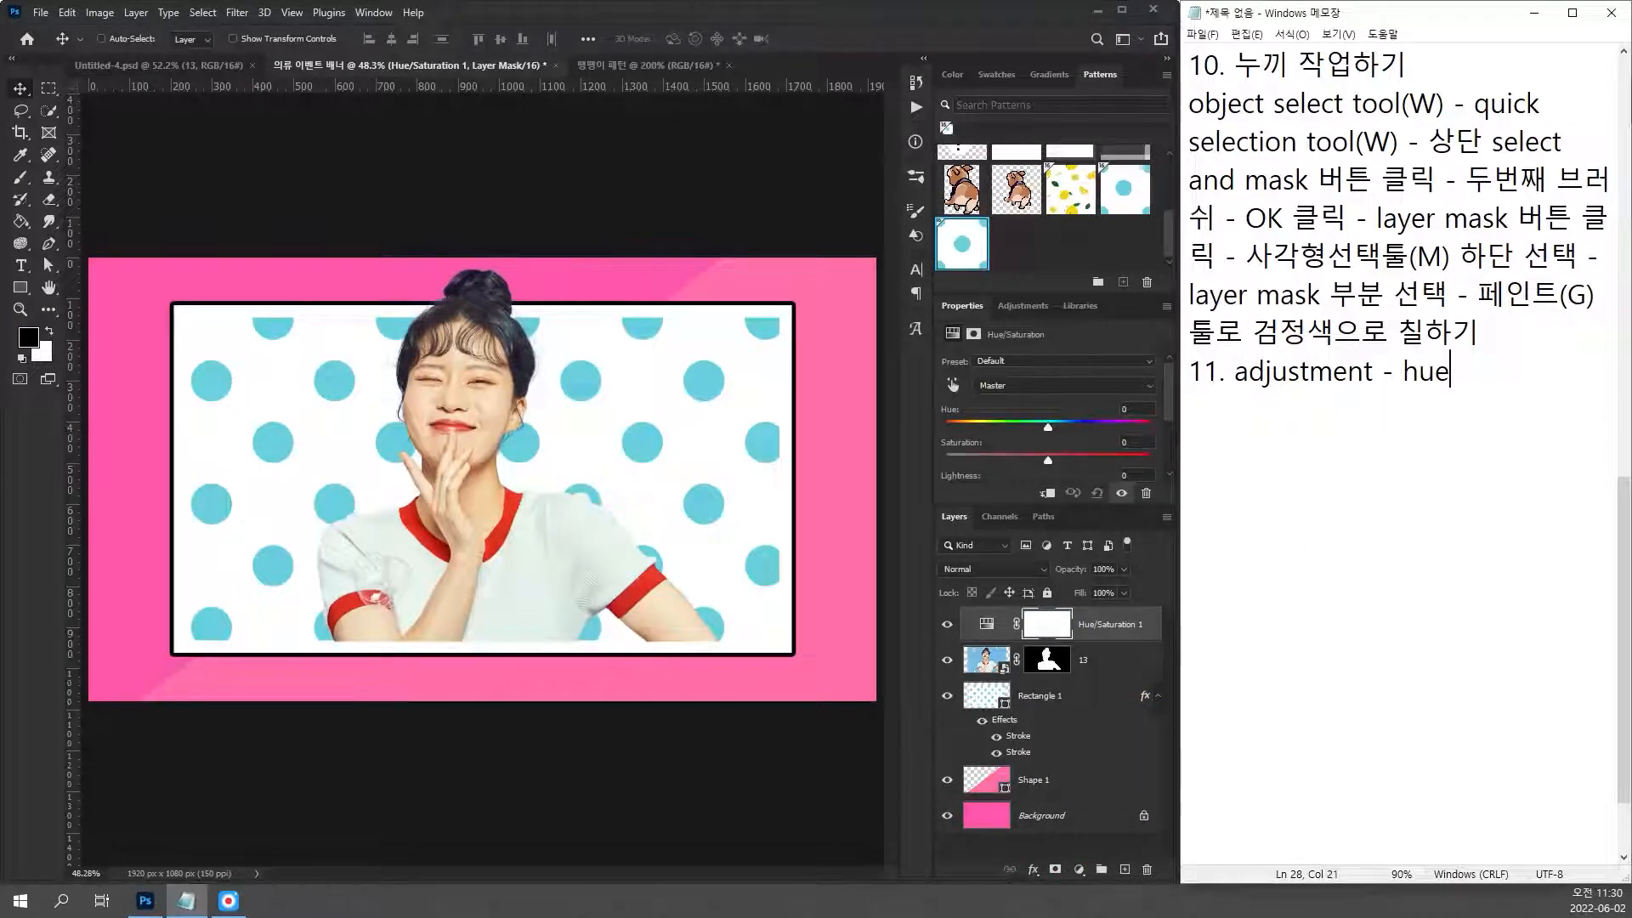
key(BackSpace)
text(satu)
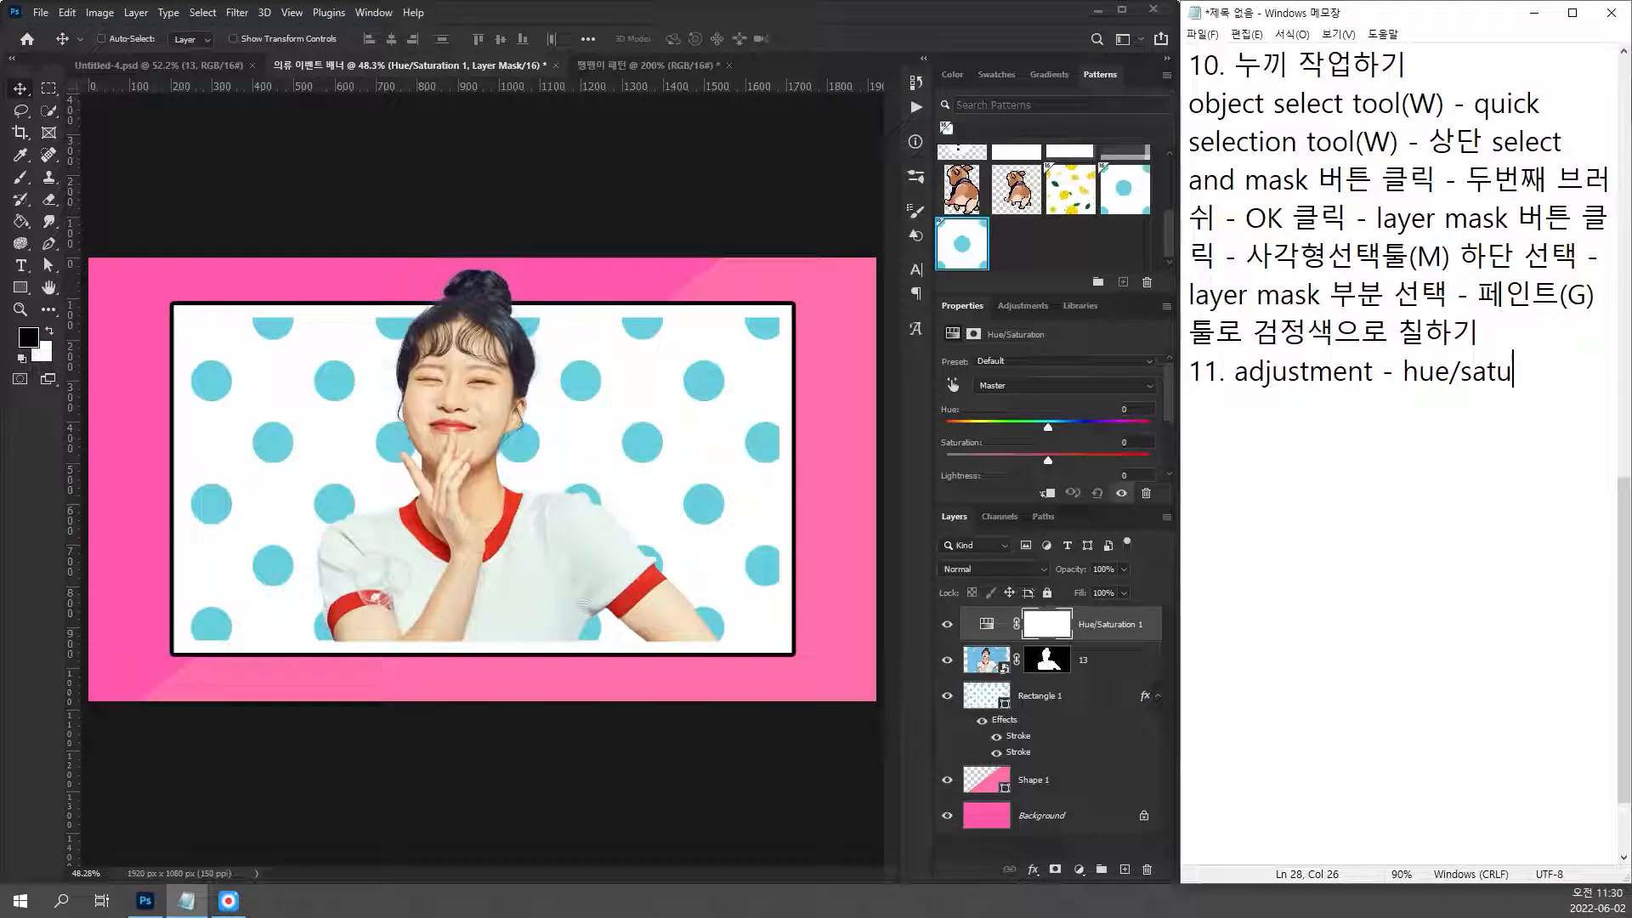
text(ration -)
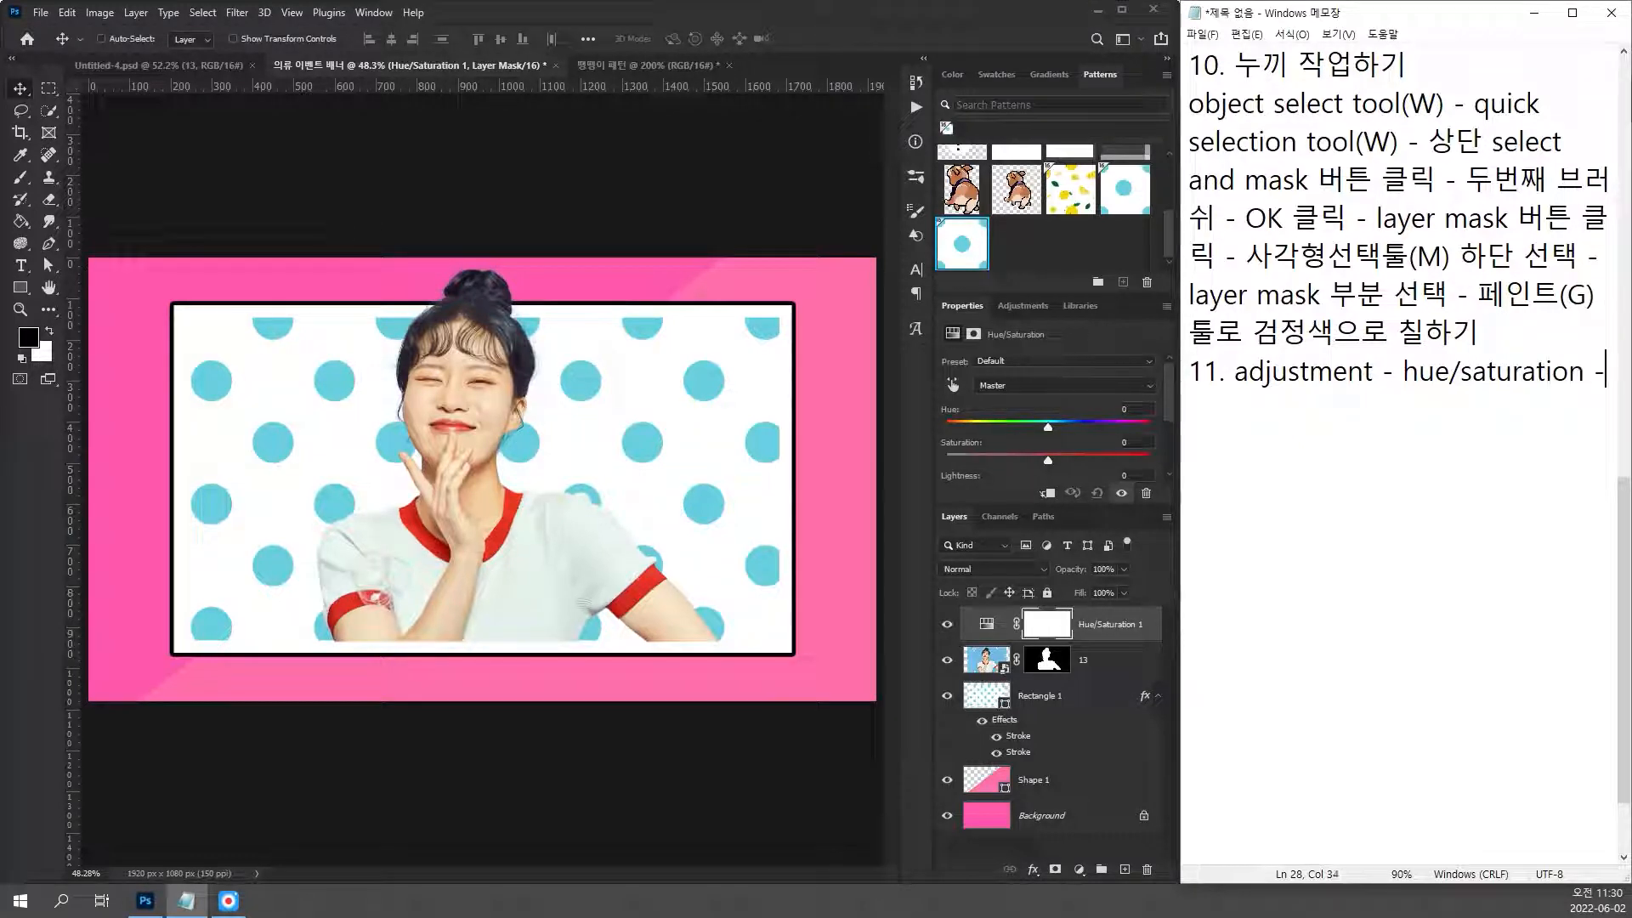
Step: Replace the trailing dash of item 11 with "만들기" and start item 12 on a new line
click(158, 266)
click(1606, 372)
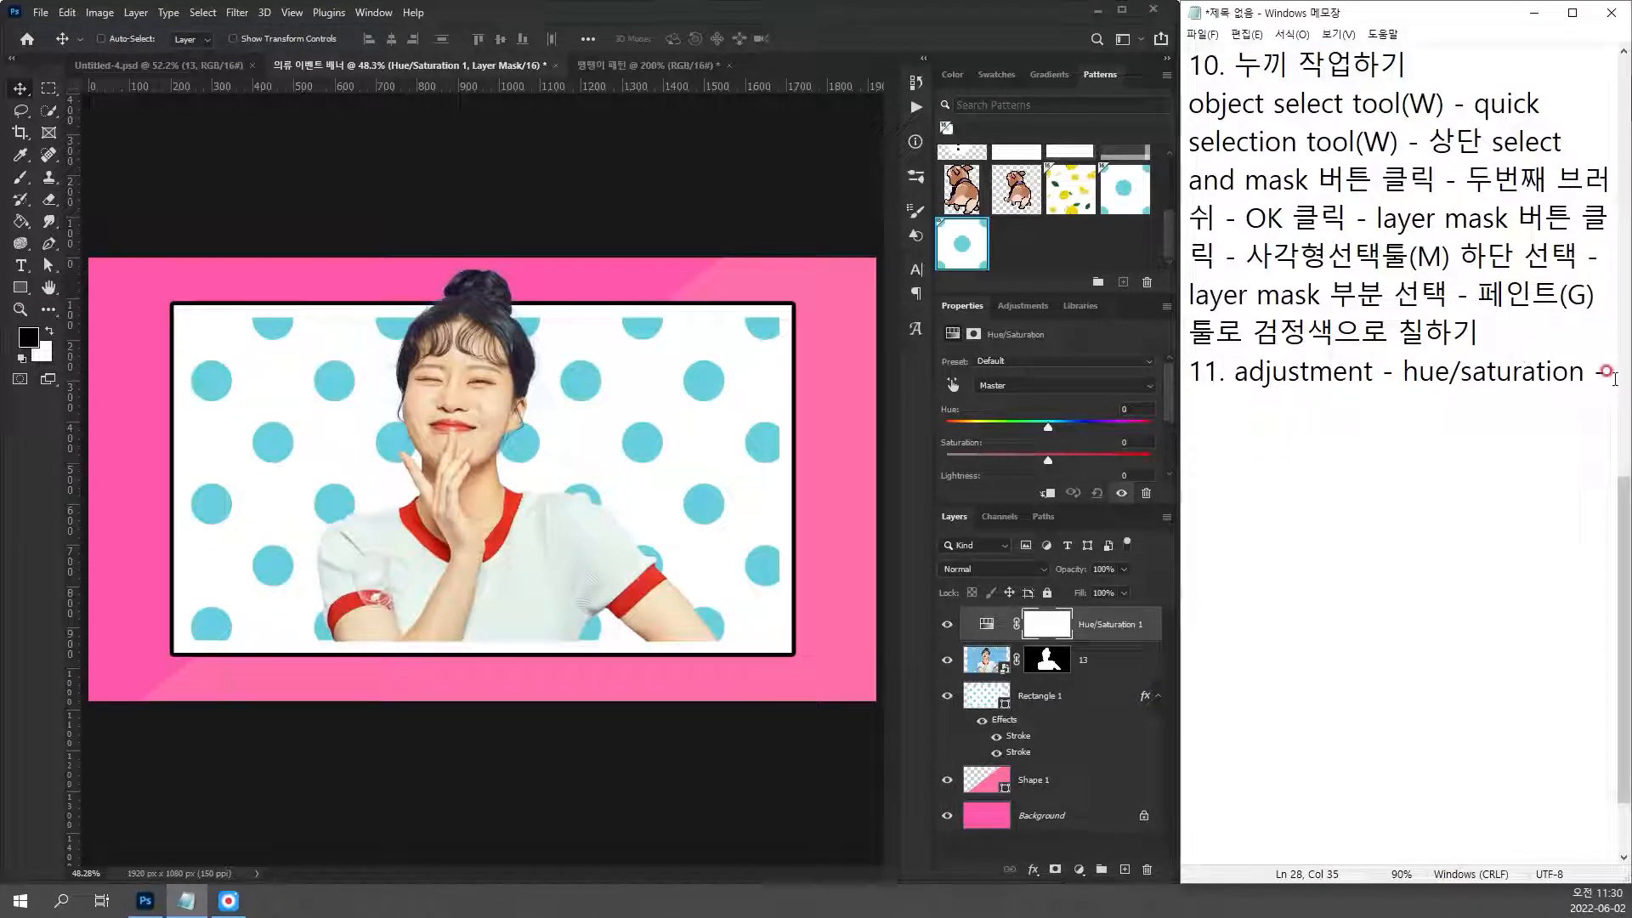
click(1601, 389)
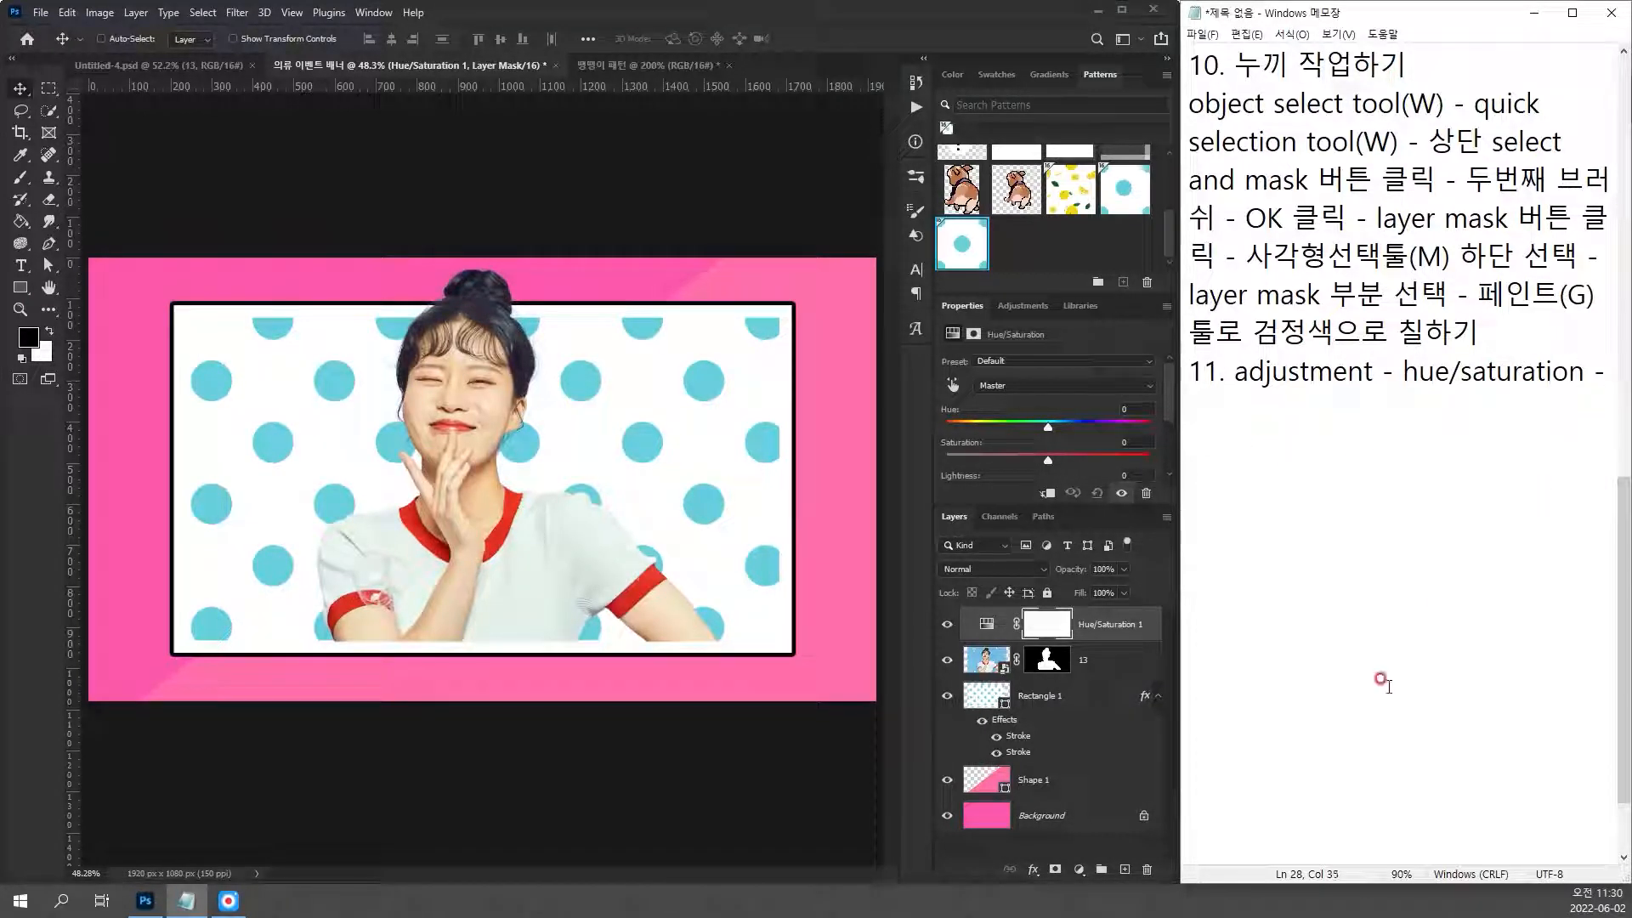
key(BackSpace)
text(ak)
key(BackSpace)
key(BackSpace)
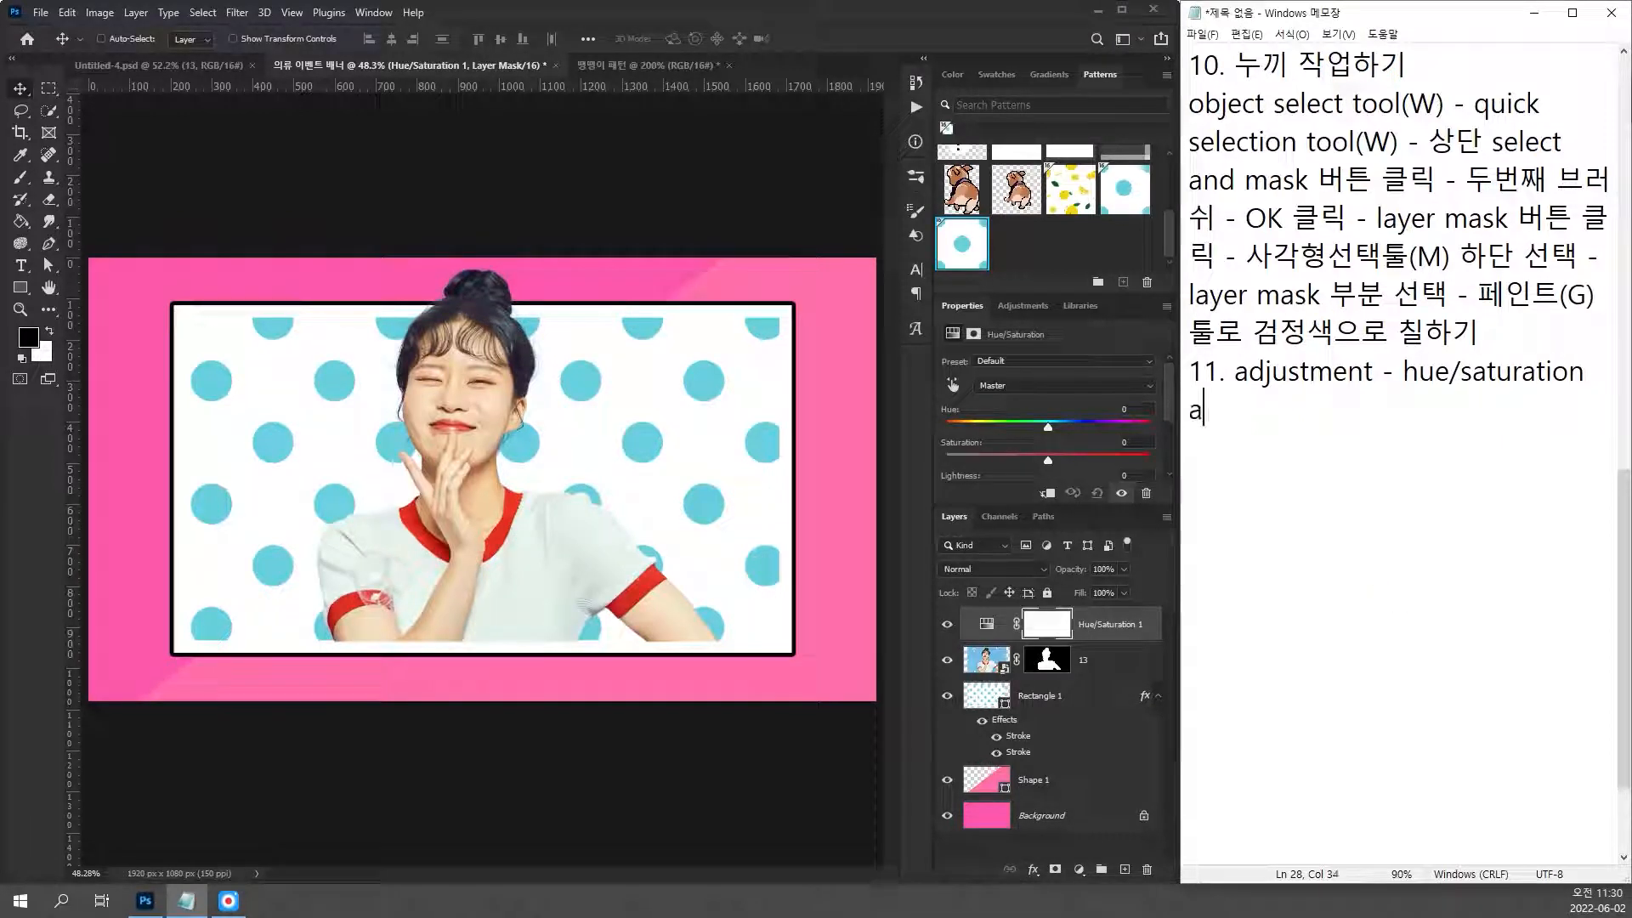
key(Hangul)
text(만들기)
key(Return)
text(12.)
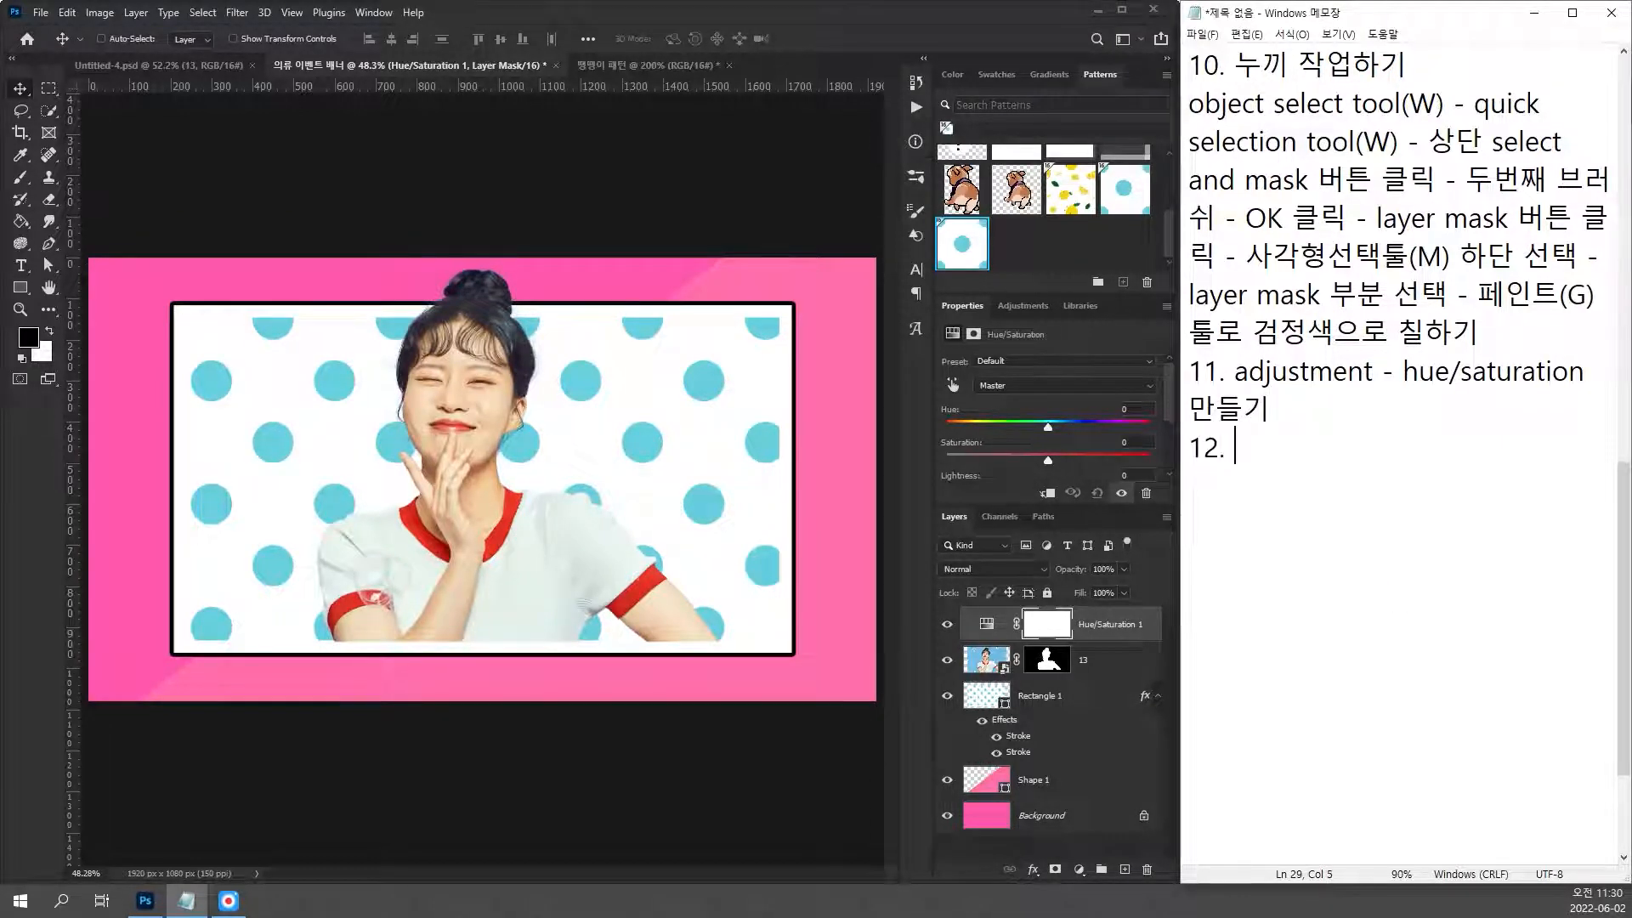
Step: In Photoshop, create a clipping mask from the Hue/Saturation layer onto the woman photo layer
click(1129, 627)
click(1130, 627)
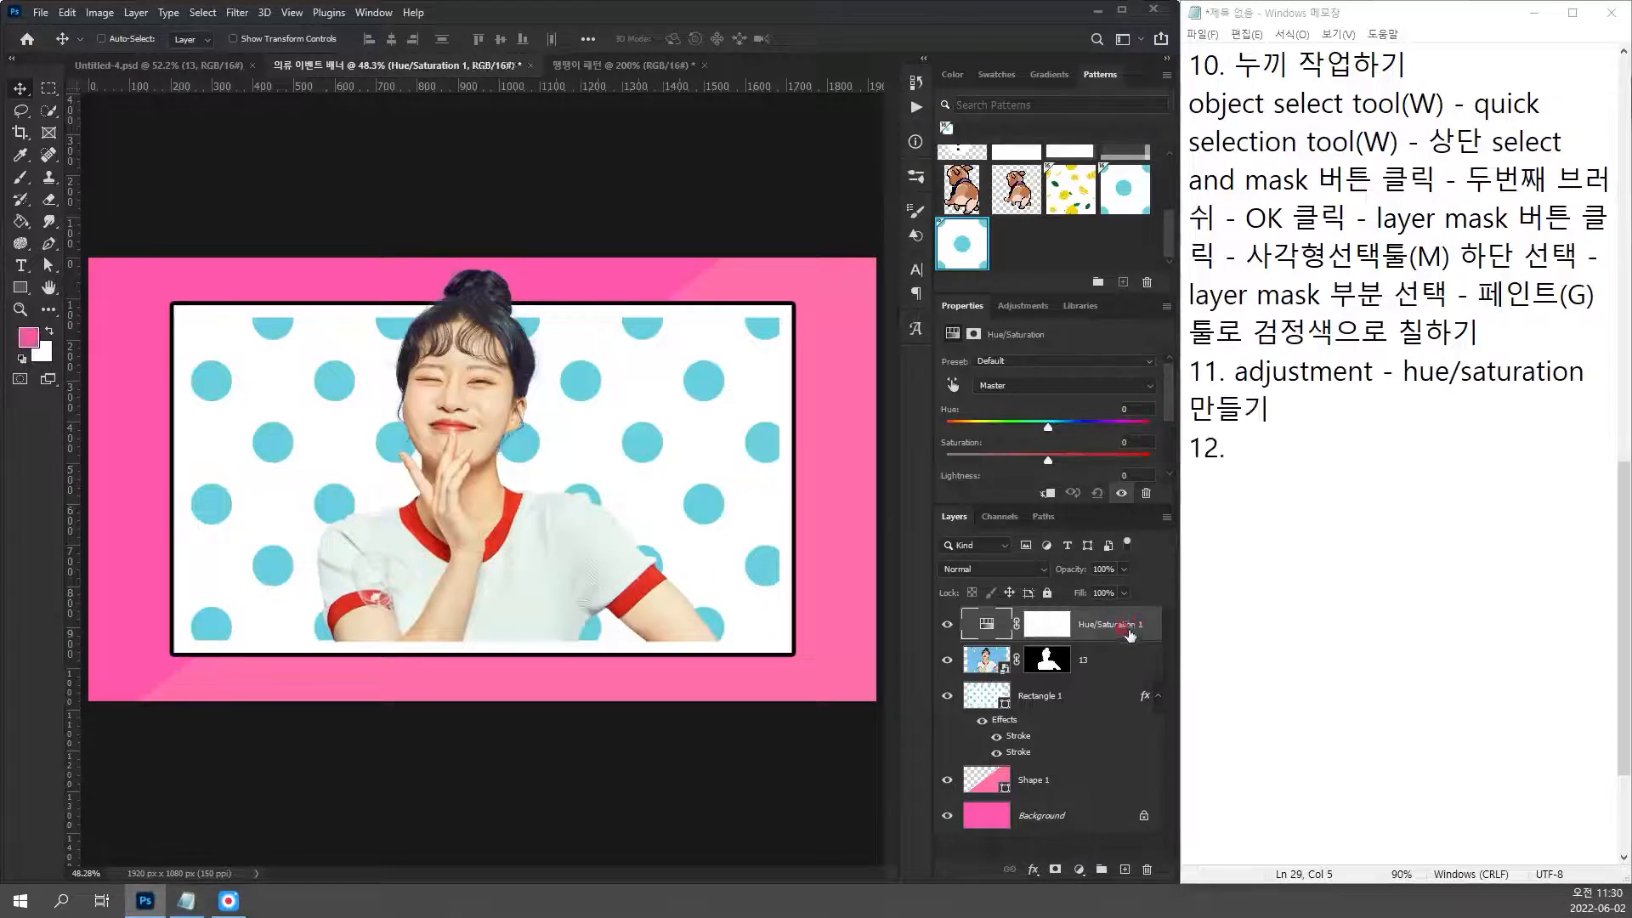
right_click(1123, 619)
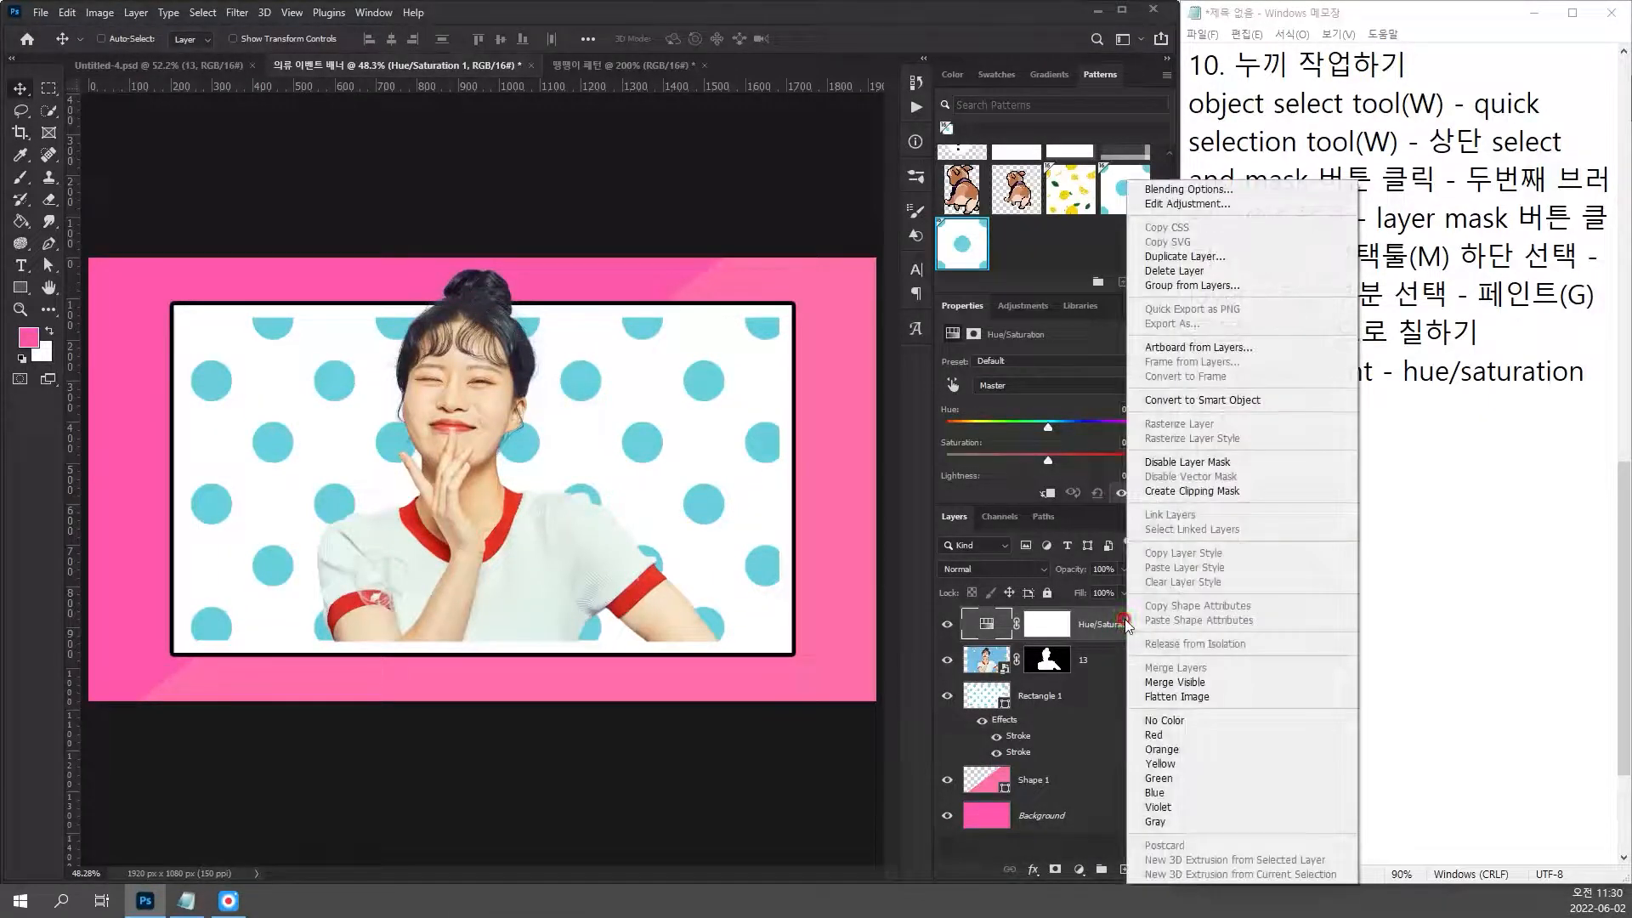
click(1200, 493)
Step: In Notepad, write item 12 as "색조/채도 레이어 create clipping mask 적용(마우스 우클릭)" and start item 13 on a new line
click(1295, 445)
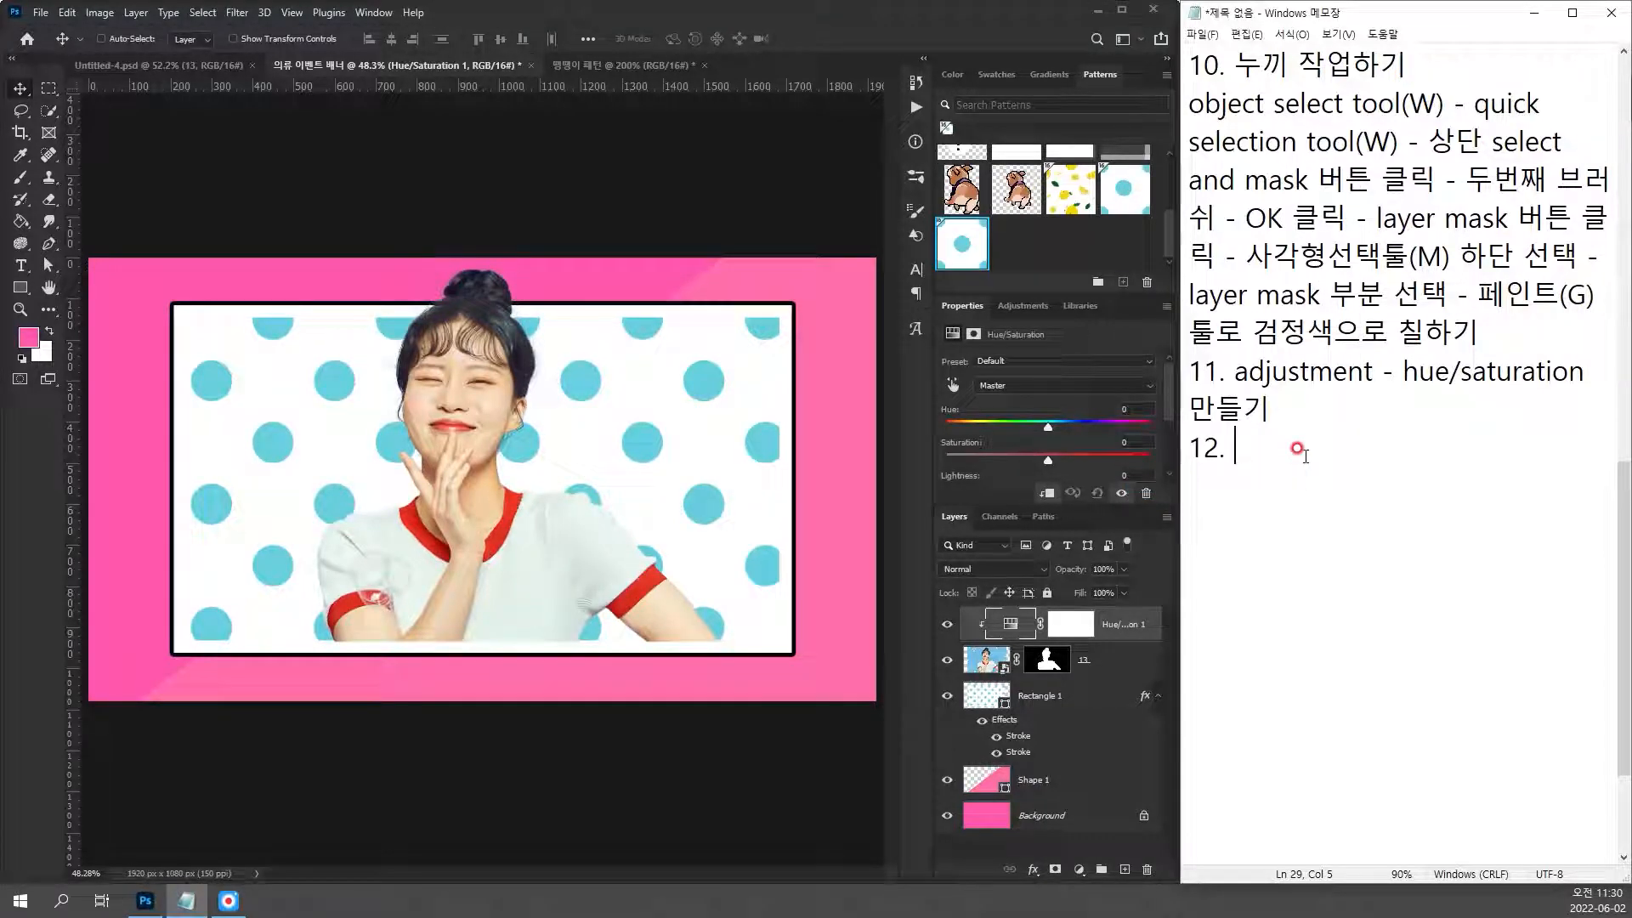
text(ㅅ조)
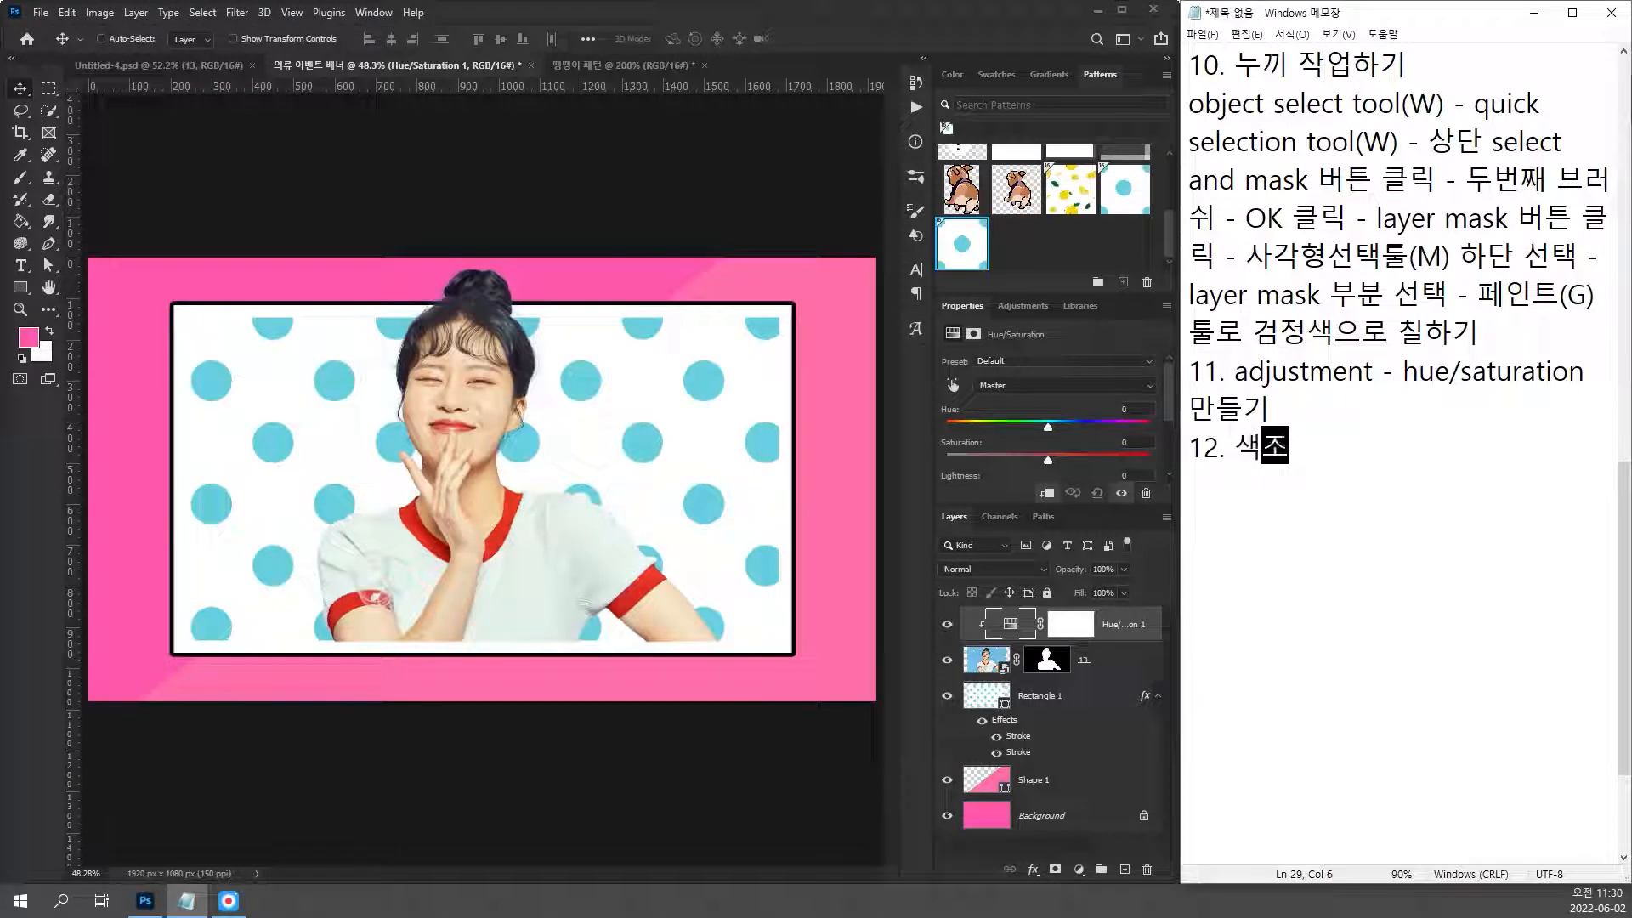
text(/채도 레이어 create)
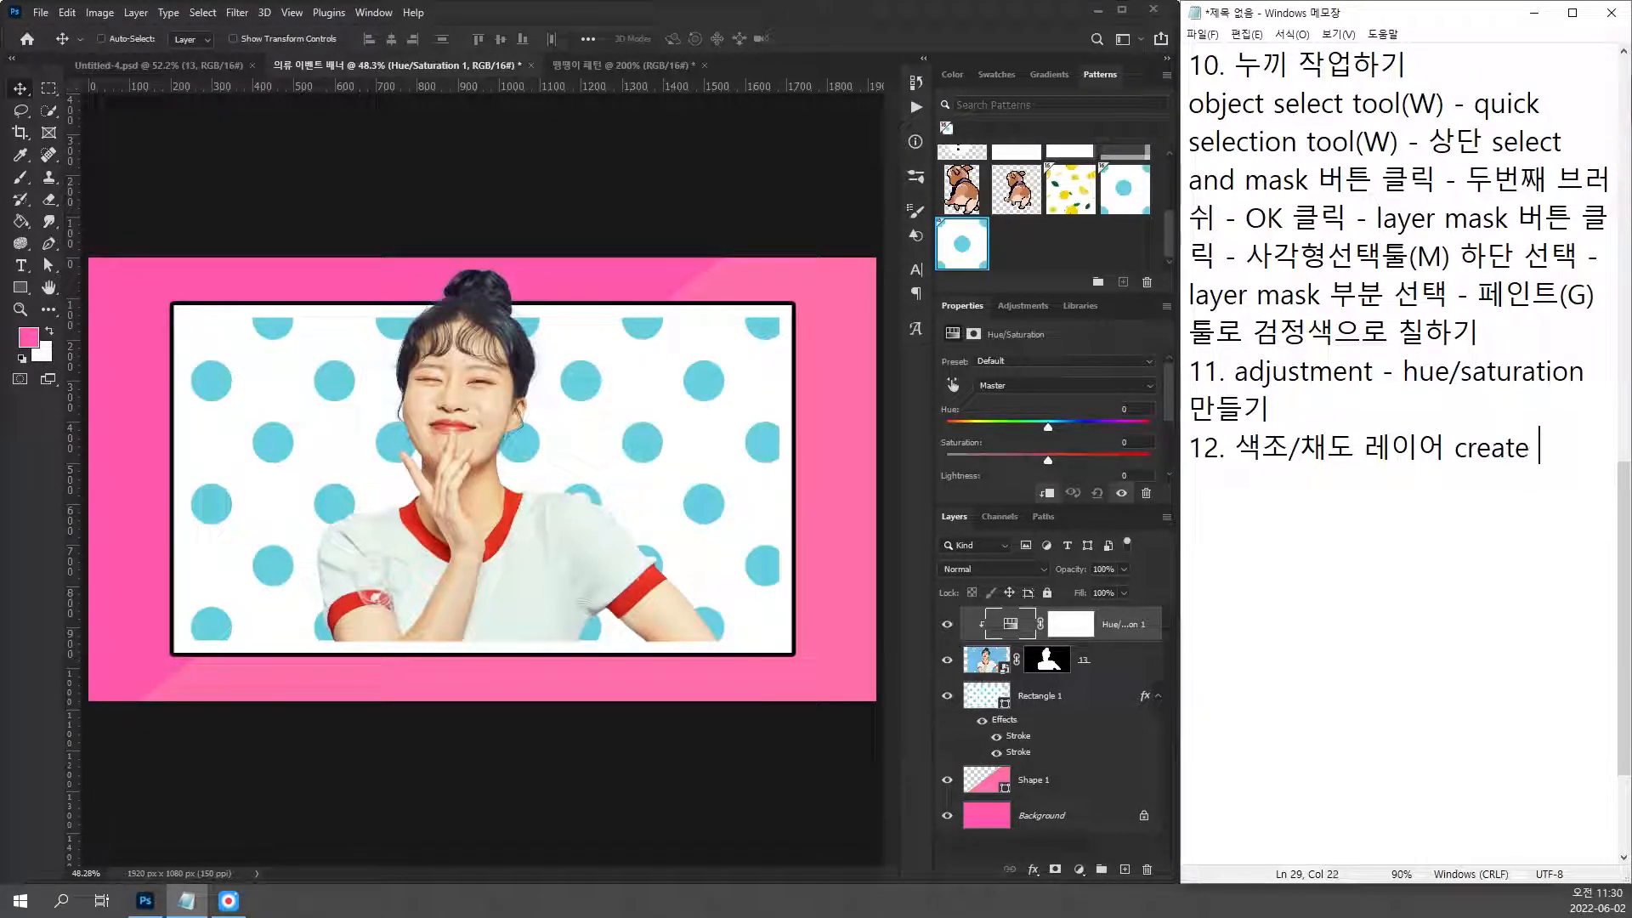
text( clipping m)
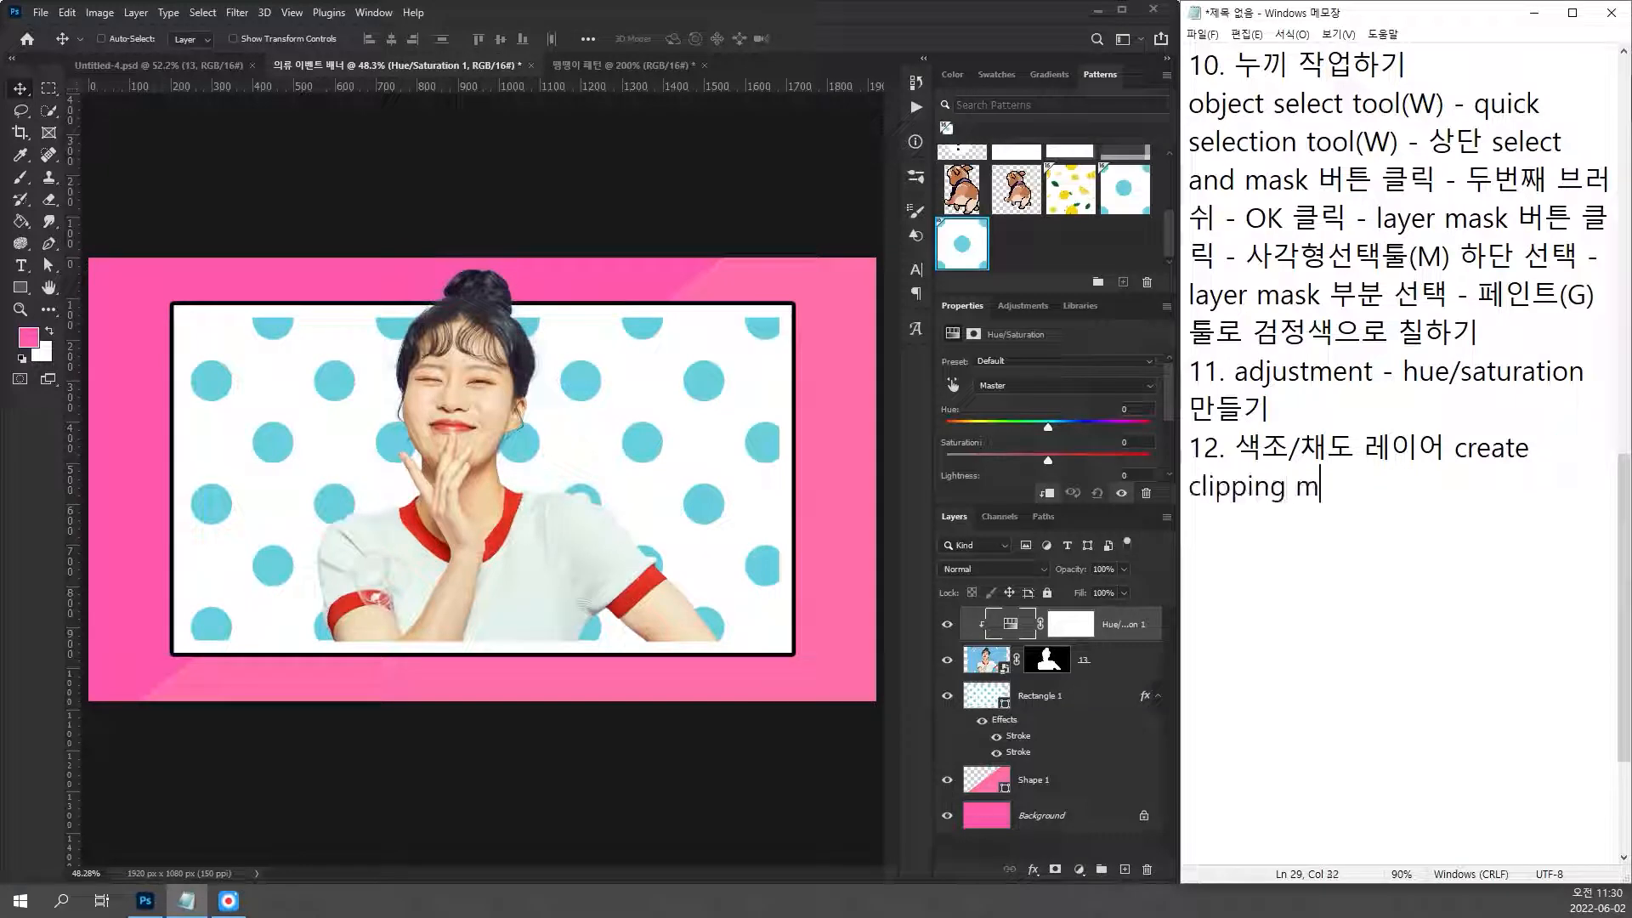
text(ask 적용)
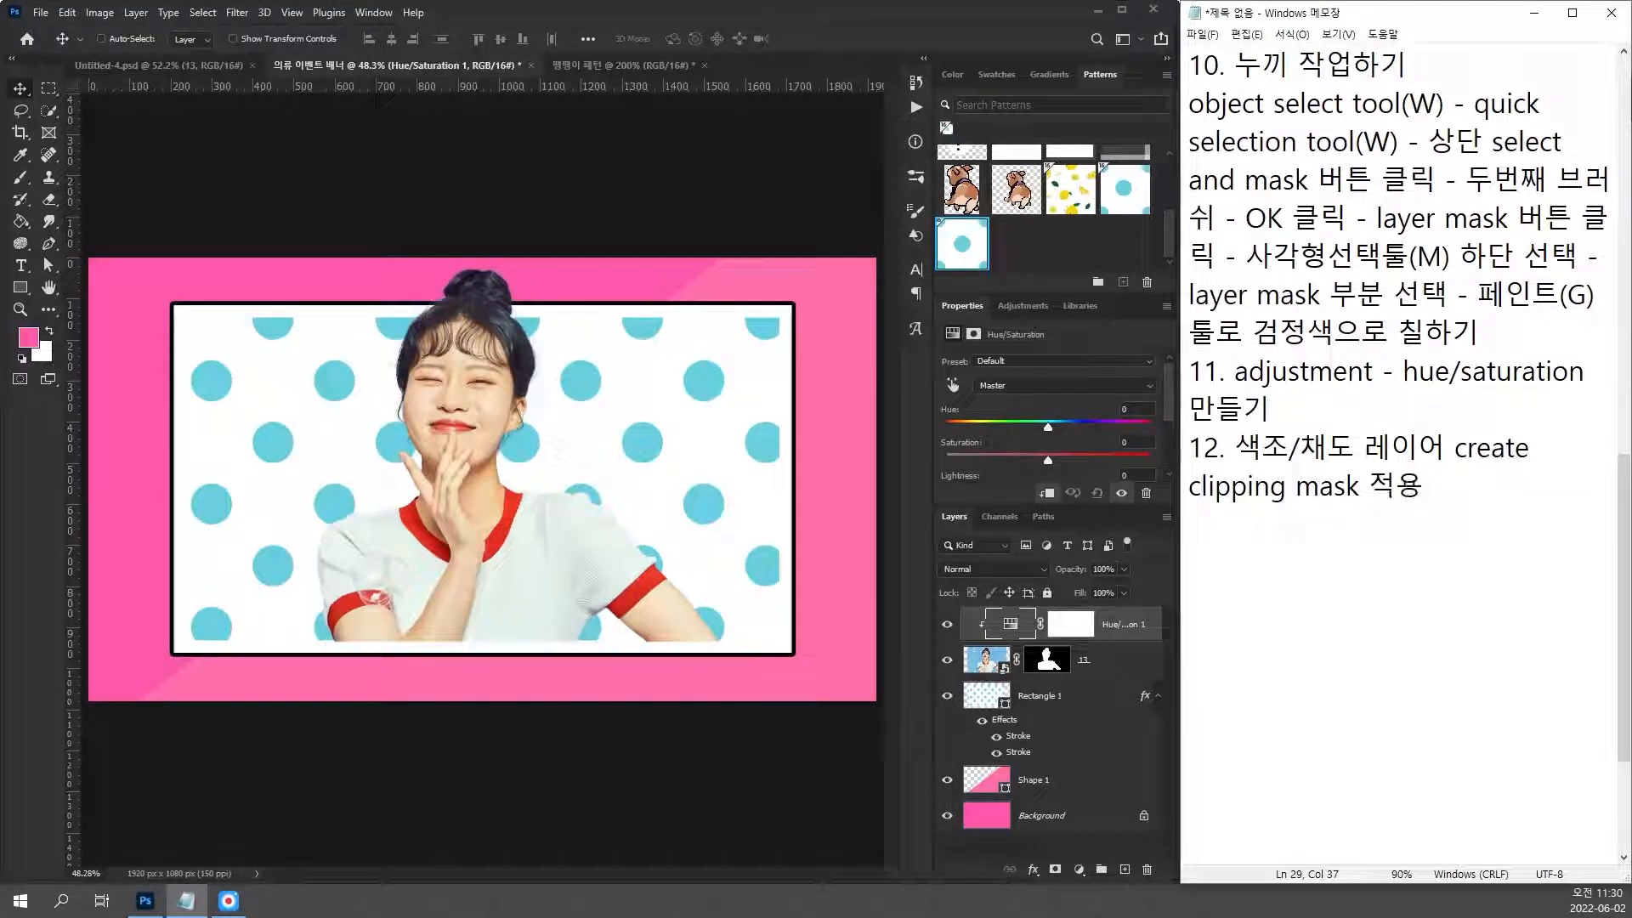
text((마우스 우클릭)
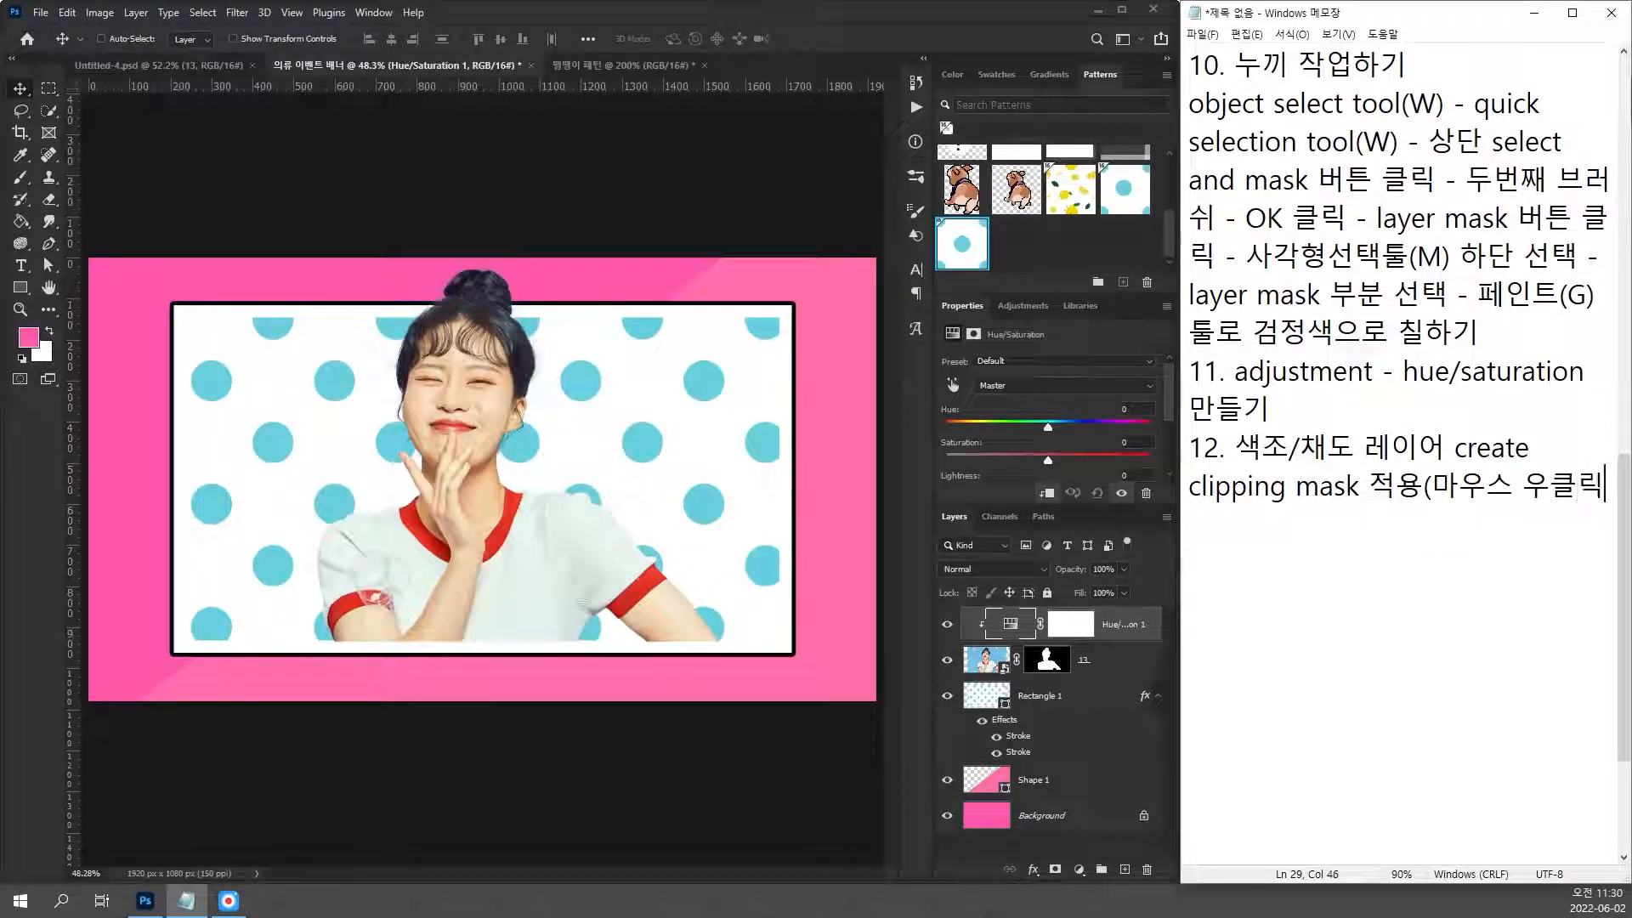
key(BackSpace)
text())
scroll(1385, 434, down, 1)
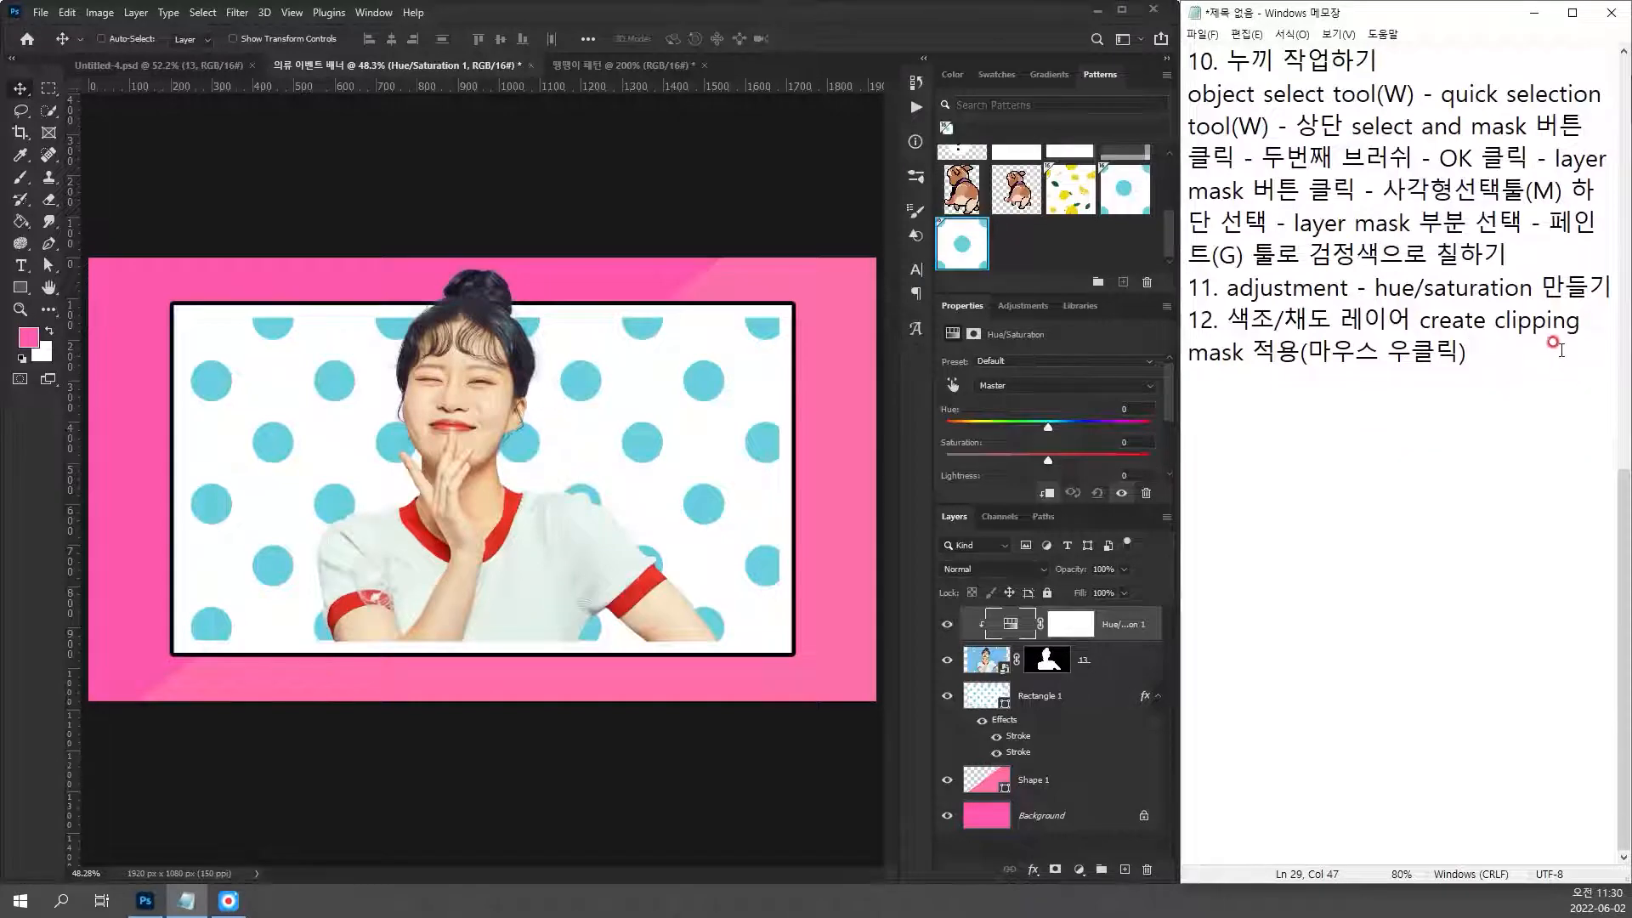
key(Return)
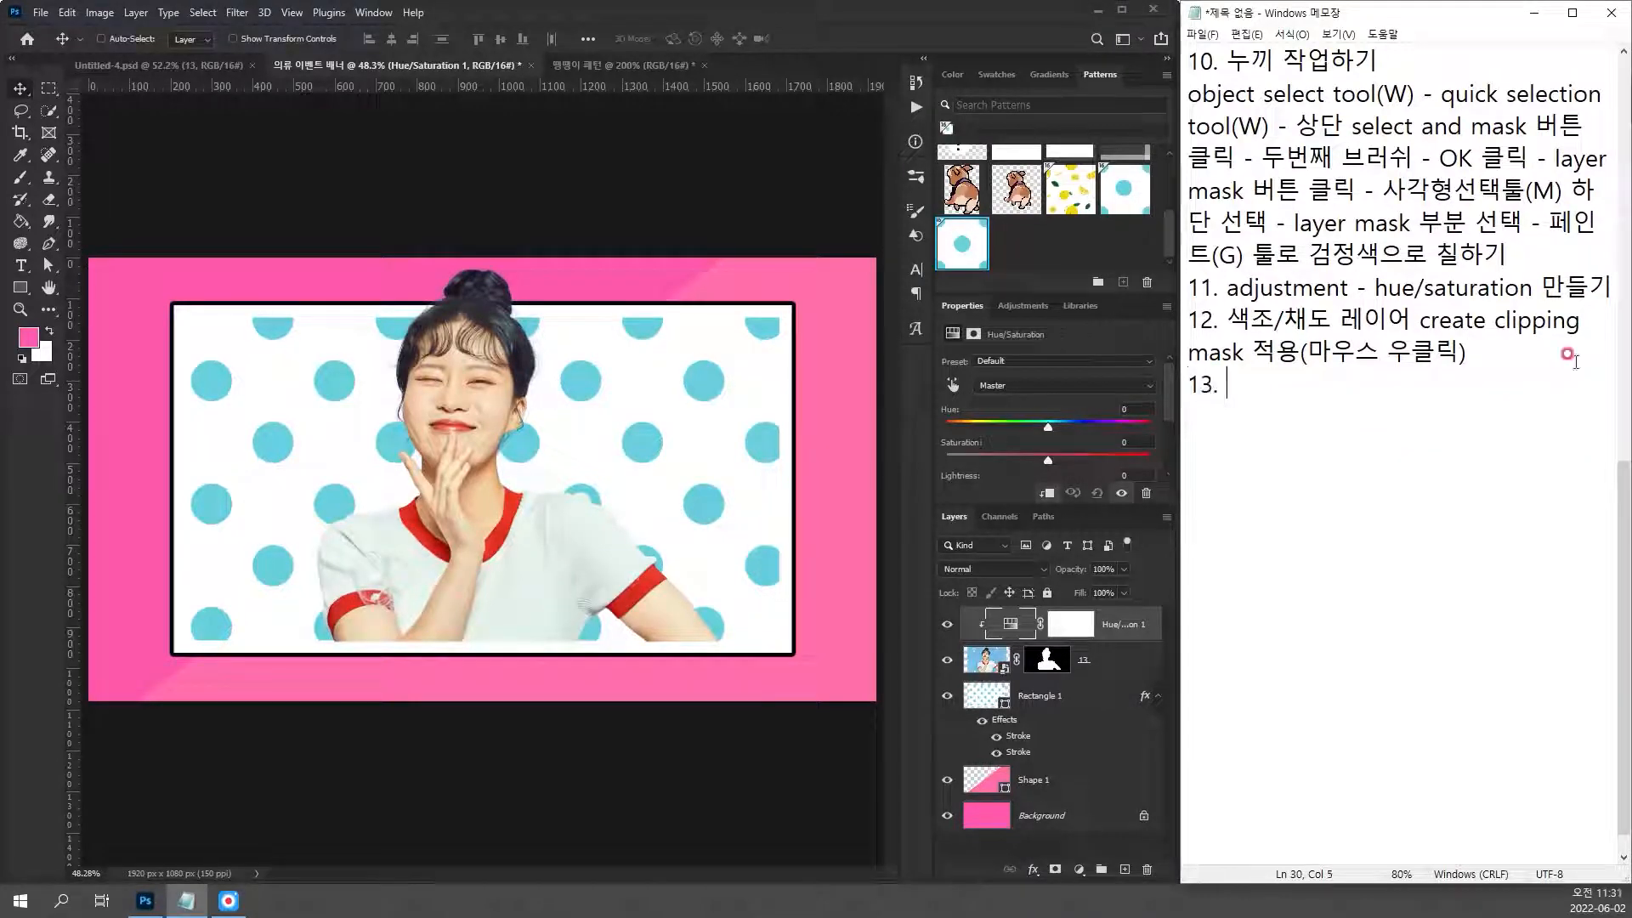
Step: In Photoshop, set the saturation of the Hue/Saturation adjustment layer to +15
click(1131, 622)
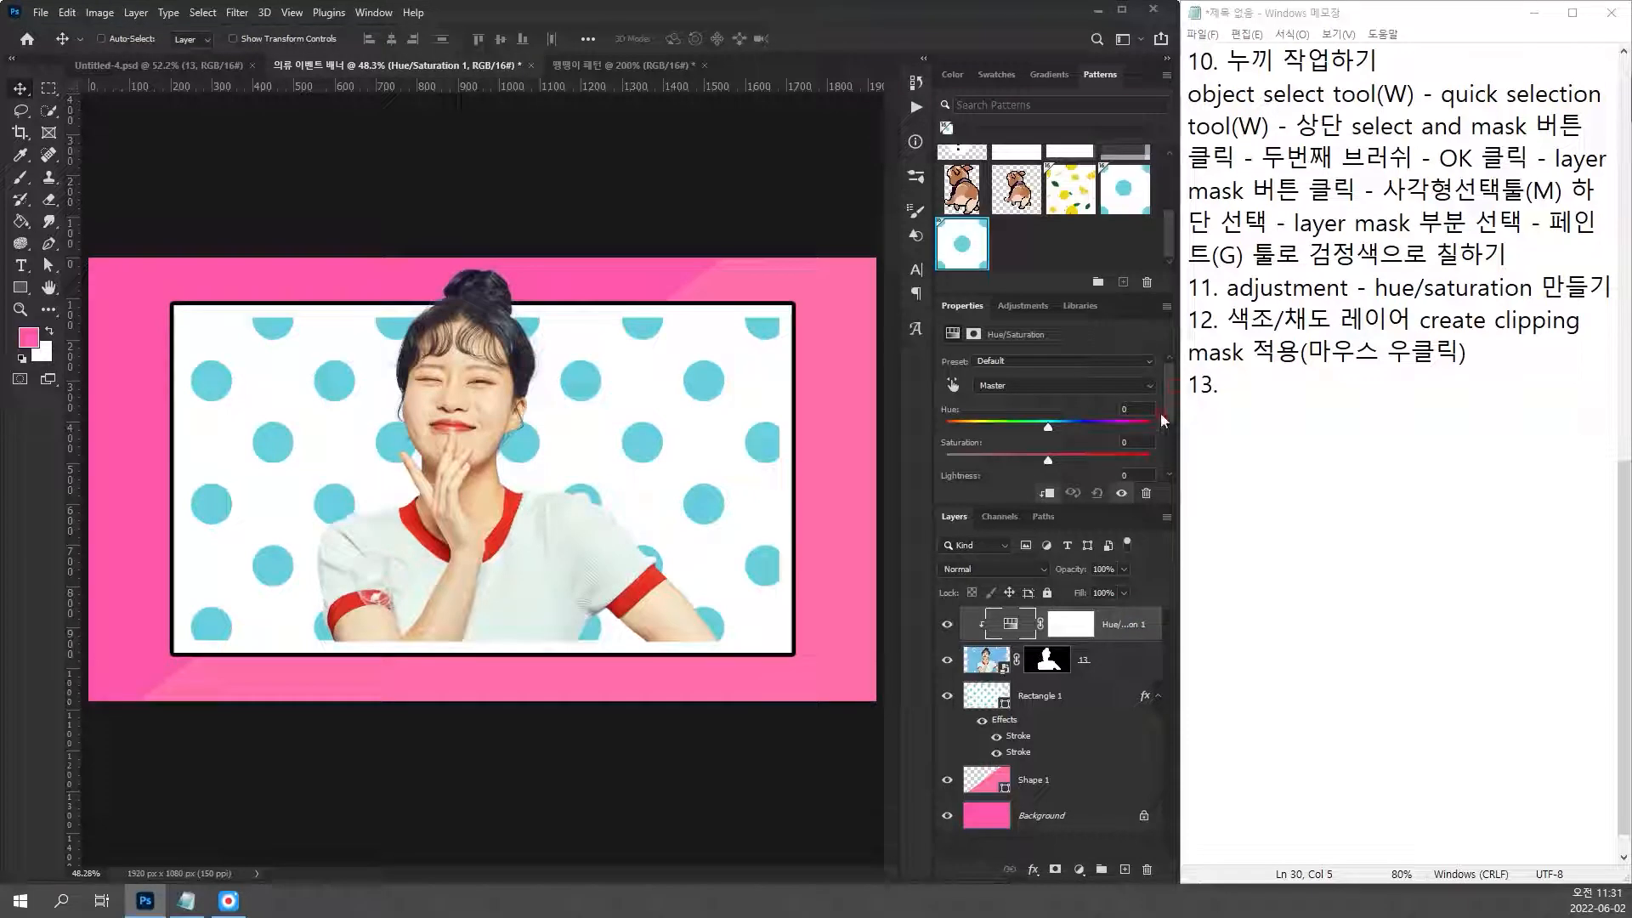
click(1001, 451)
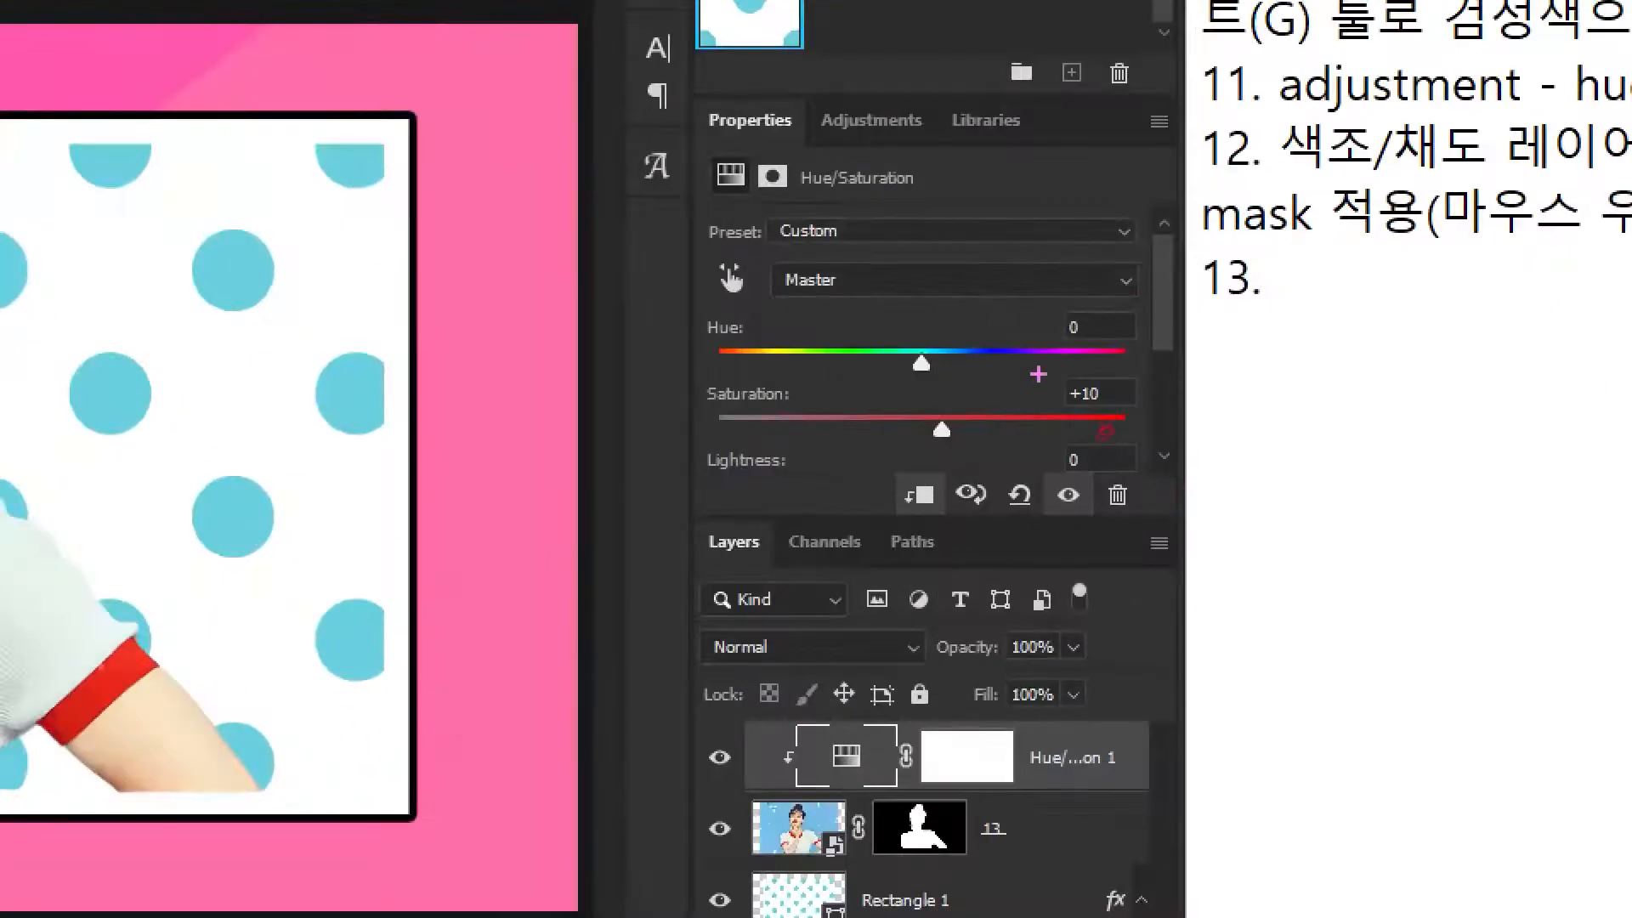
drag(1149, 351, 1036, 416)
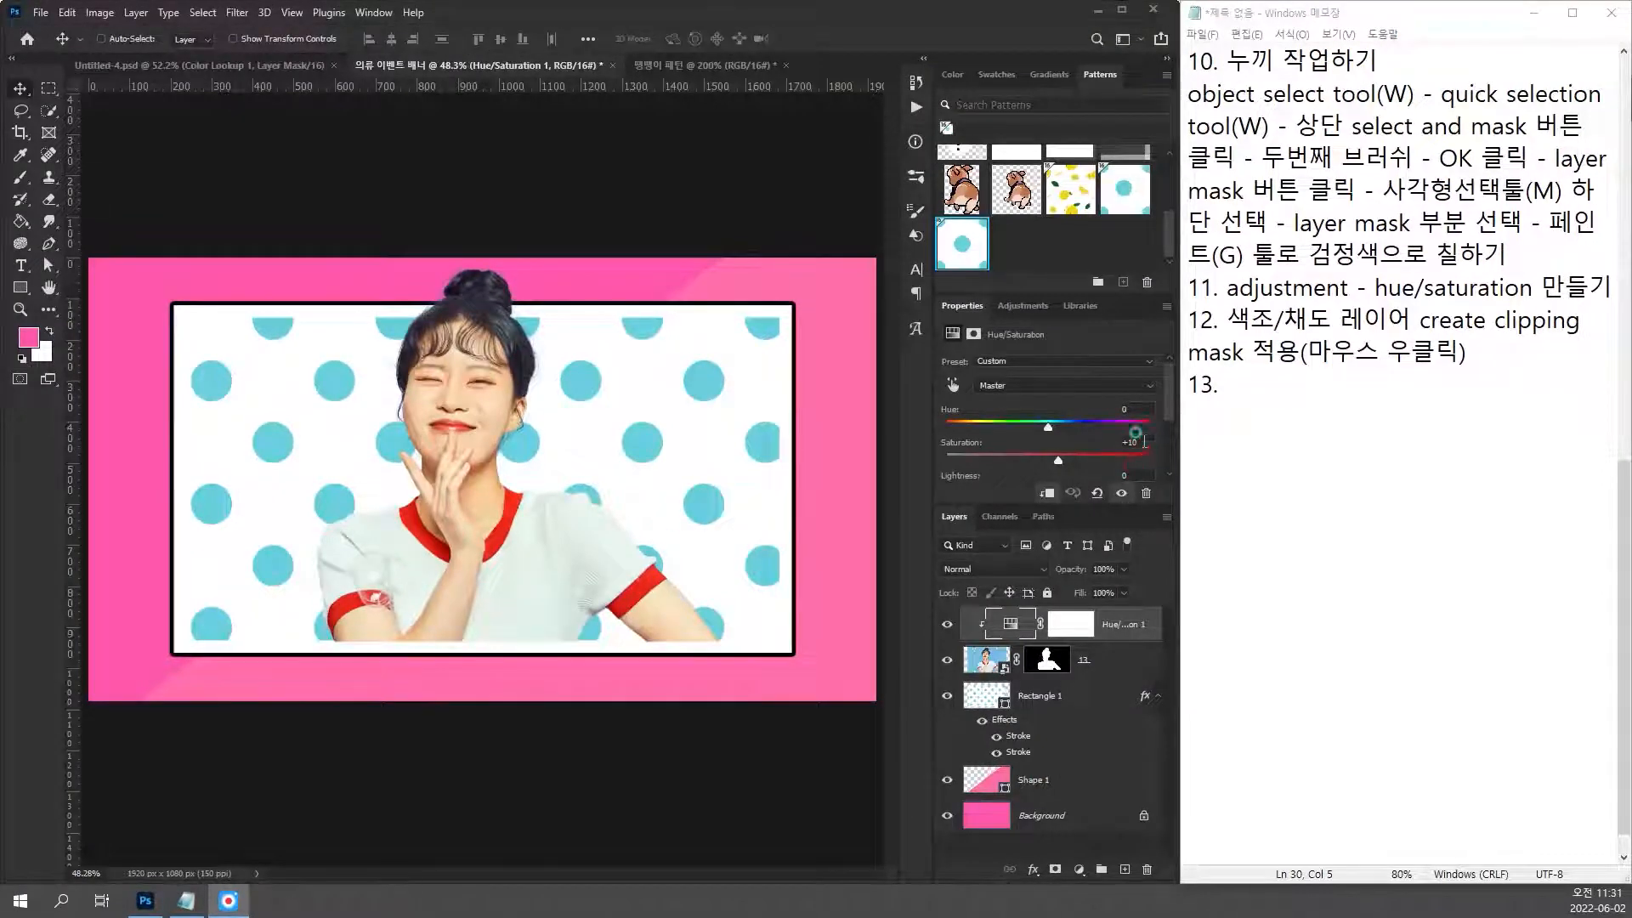
click(1028, 430)
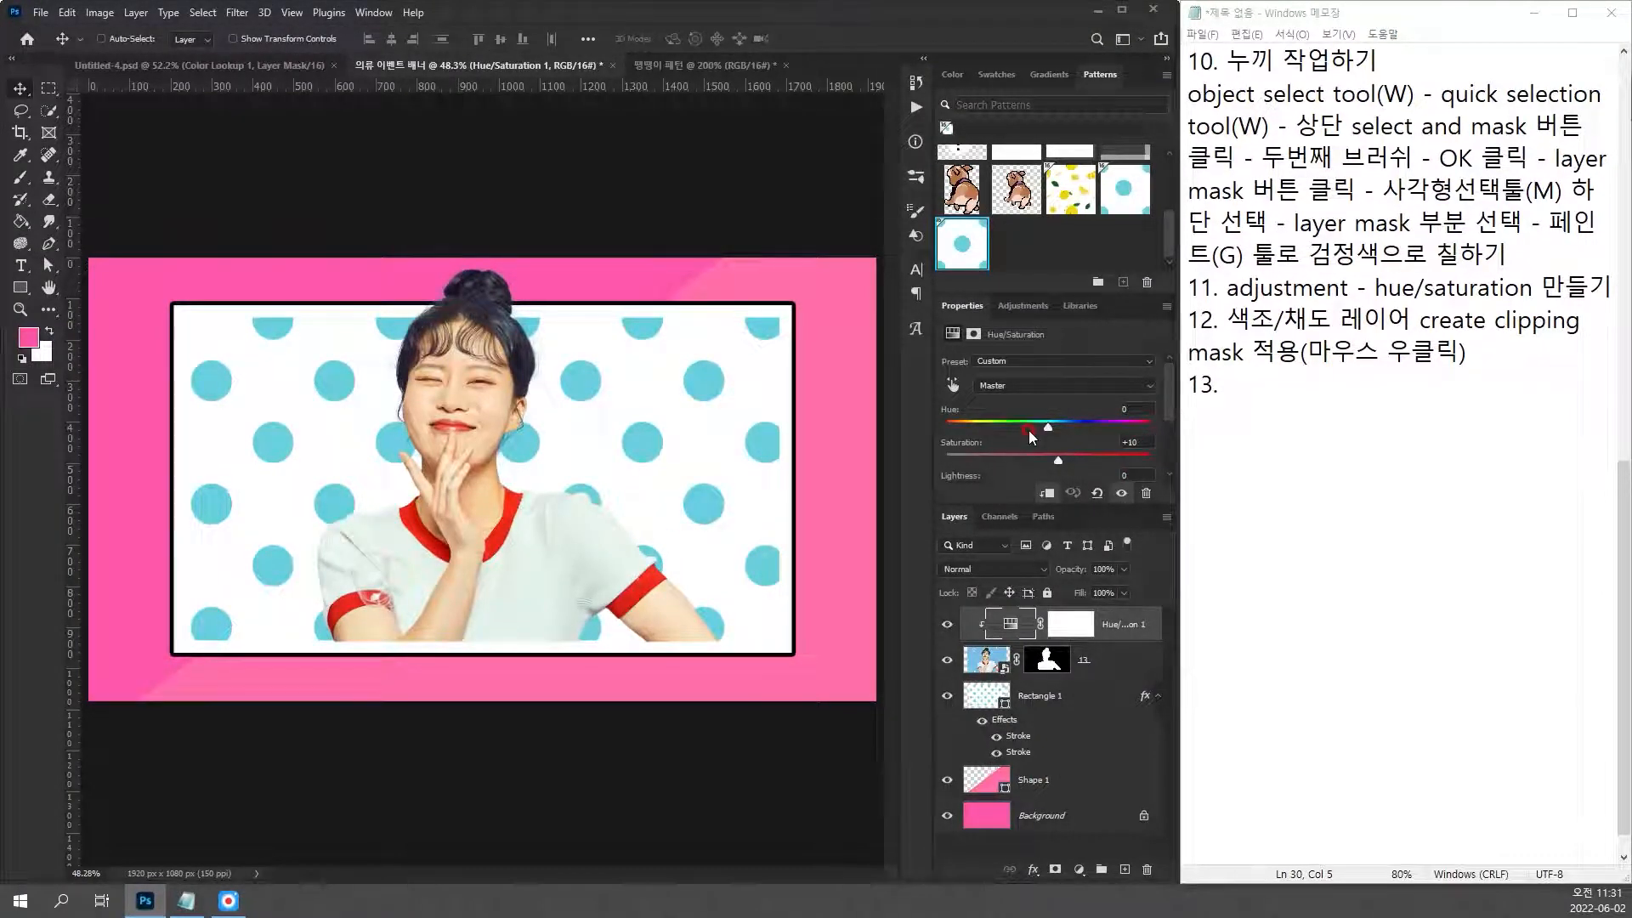
click(1139, 442)
text(15)
Step: In Notepad, write "saturation - 15로 설정" as item 13
click(1414, 432)
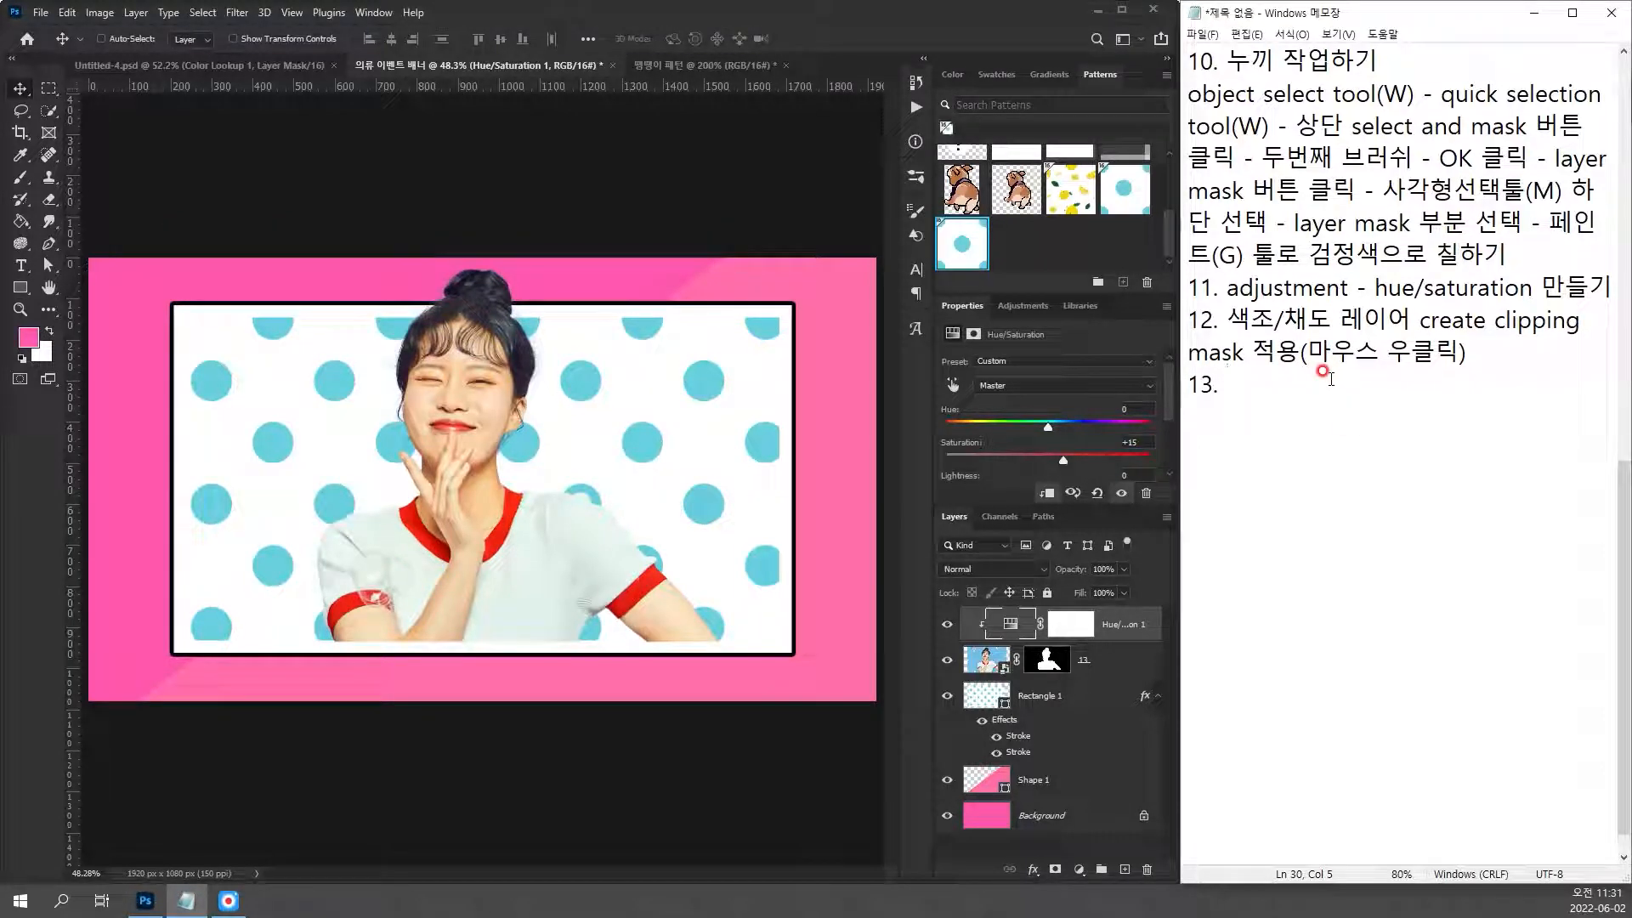
text(sta)
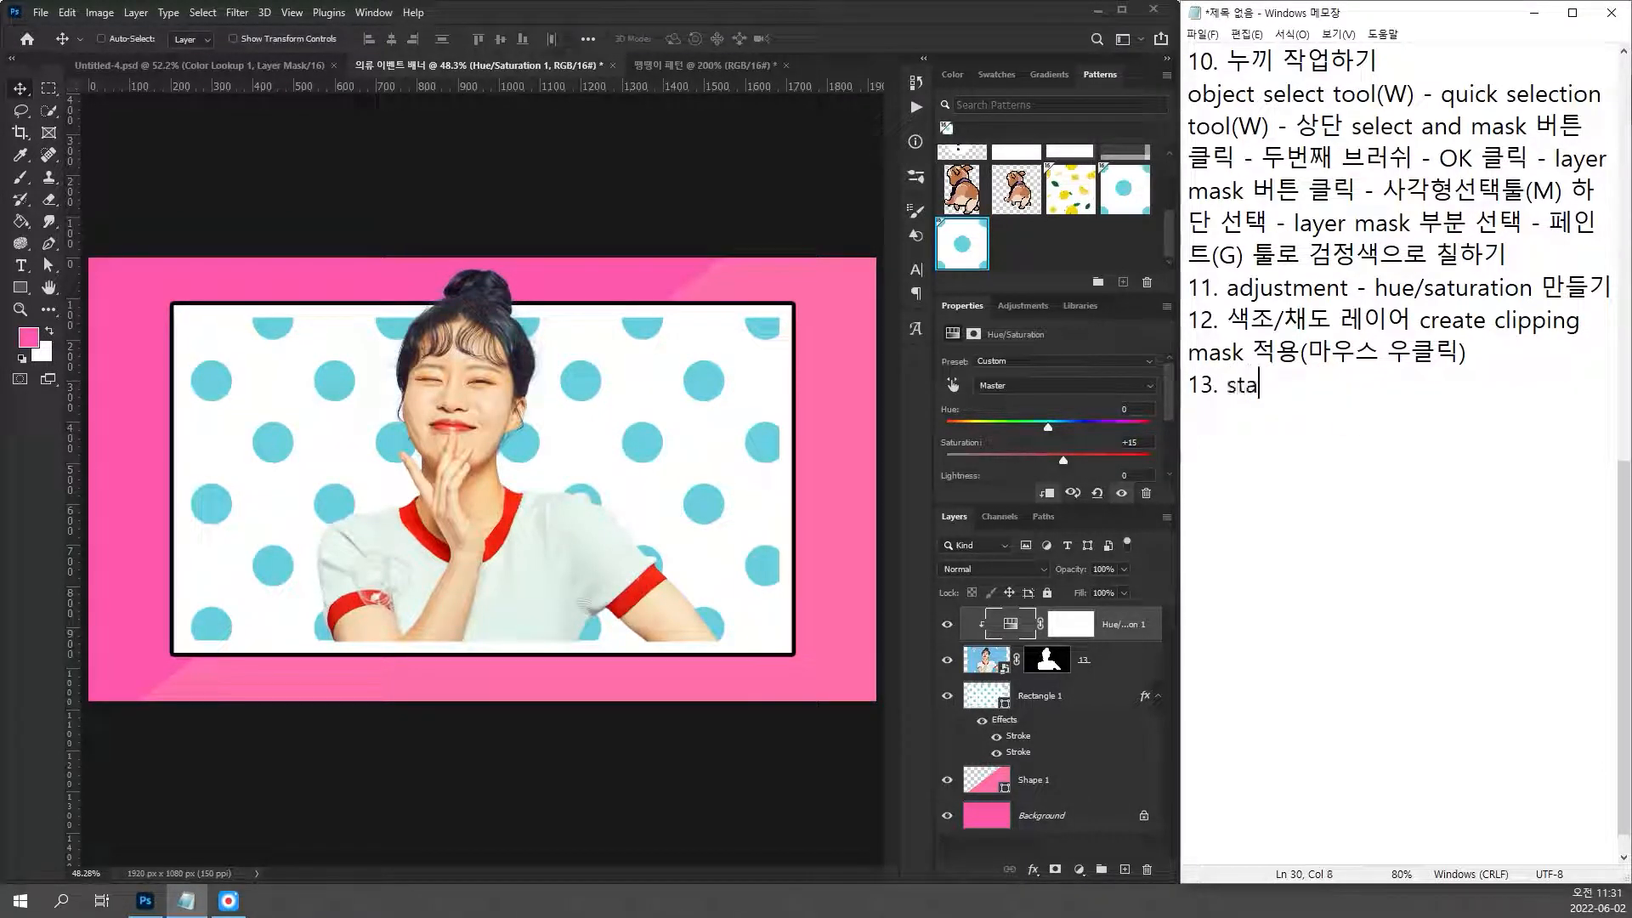
key(BackSpace)
key(BackSpace)
text(aturation - 1)
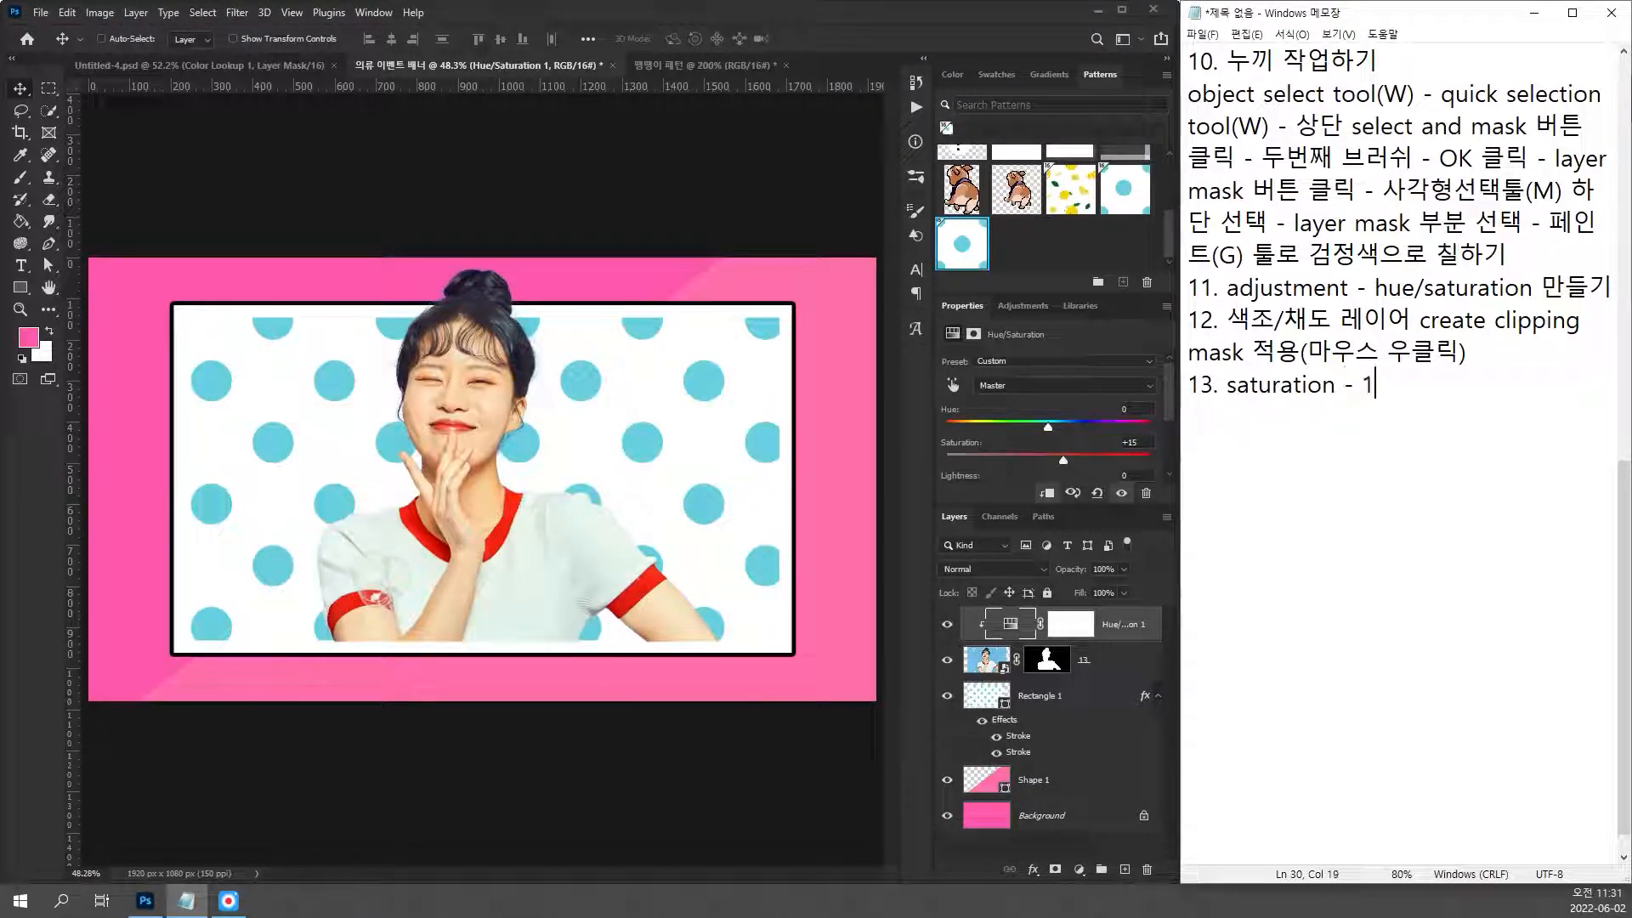
text(5fh)
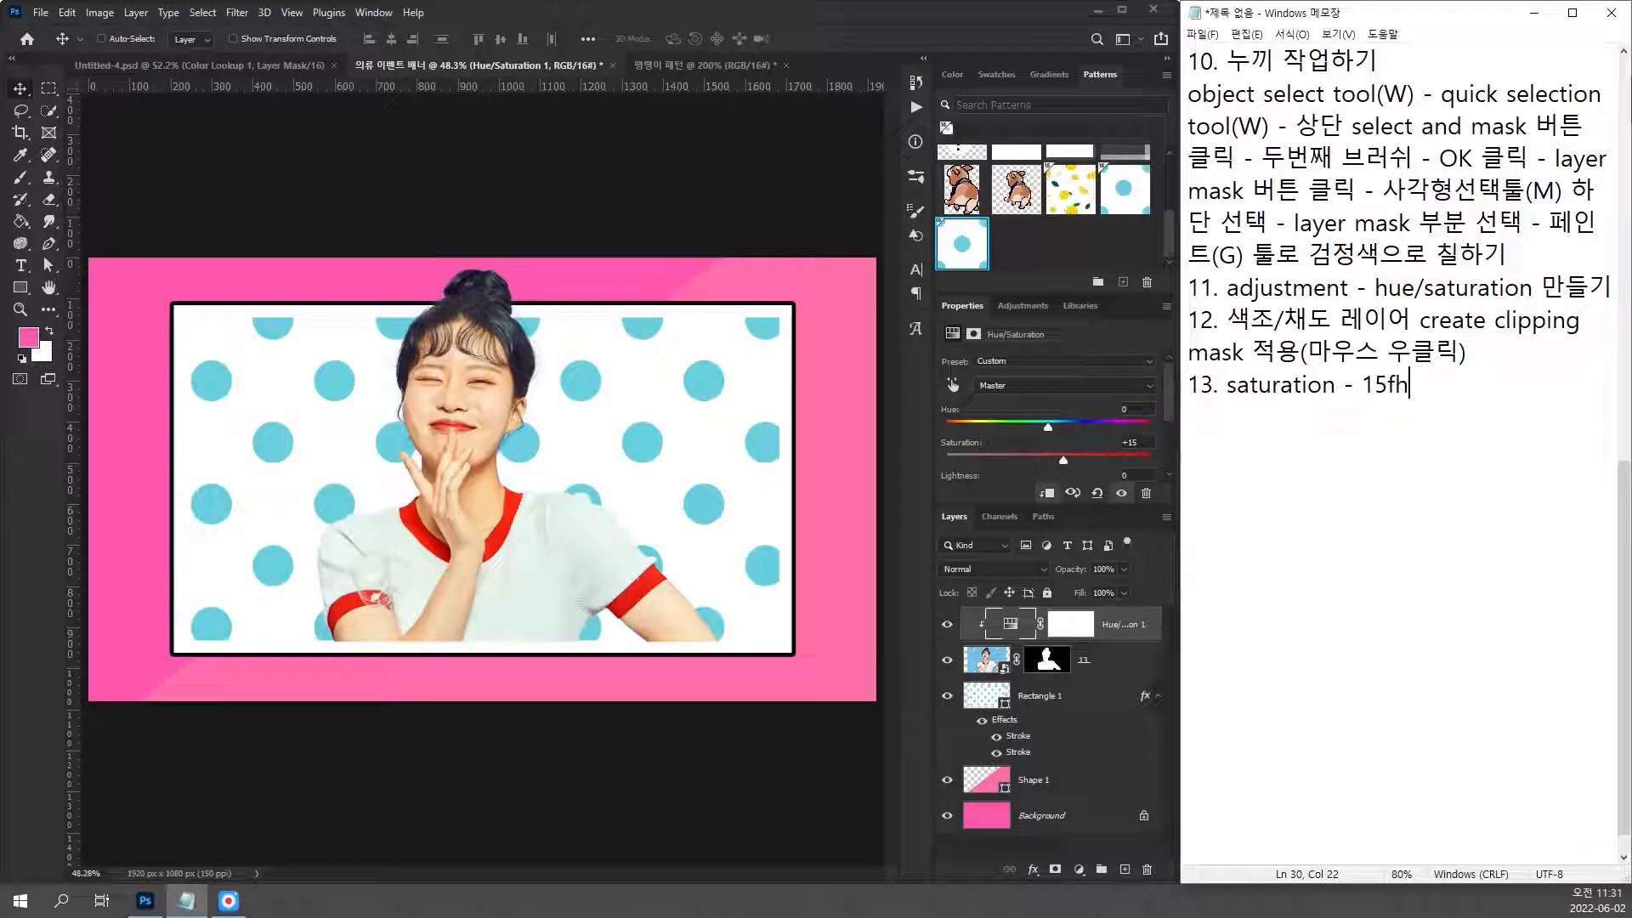
text(로 설)
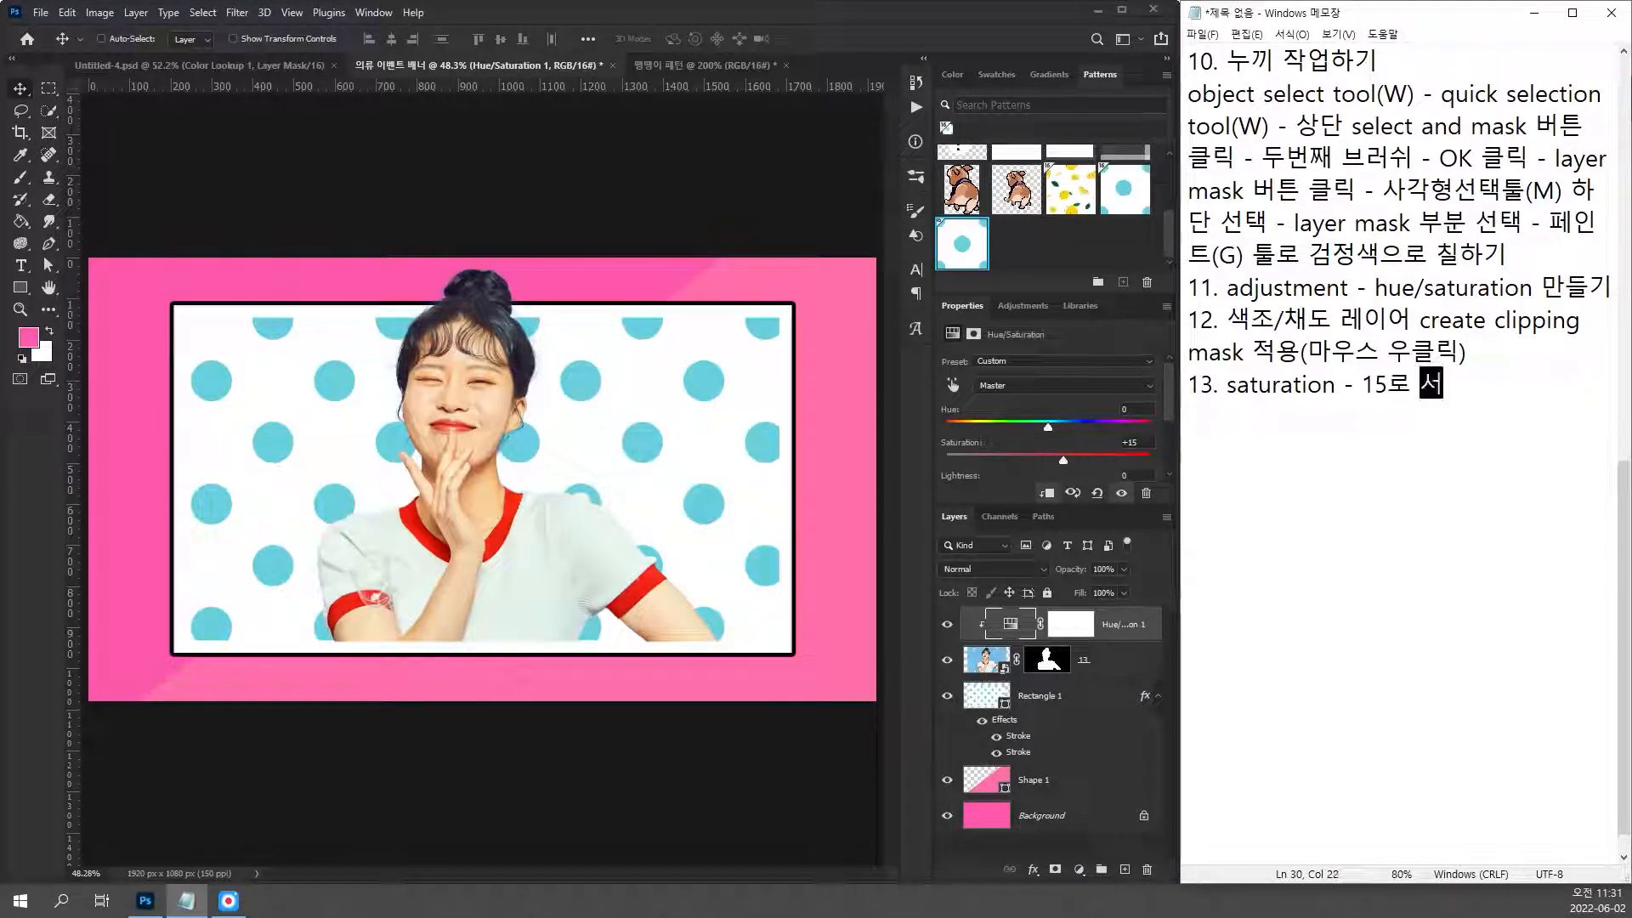
text(정)
Step: Insert a plus sign before the 15 in item 13 and start item 14 on a new line
key(Left)
key(Left)
key(Left)
key(Left)
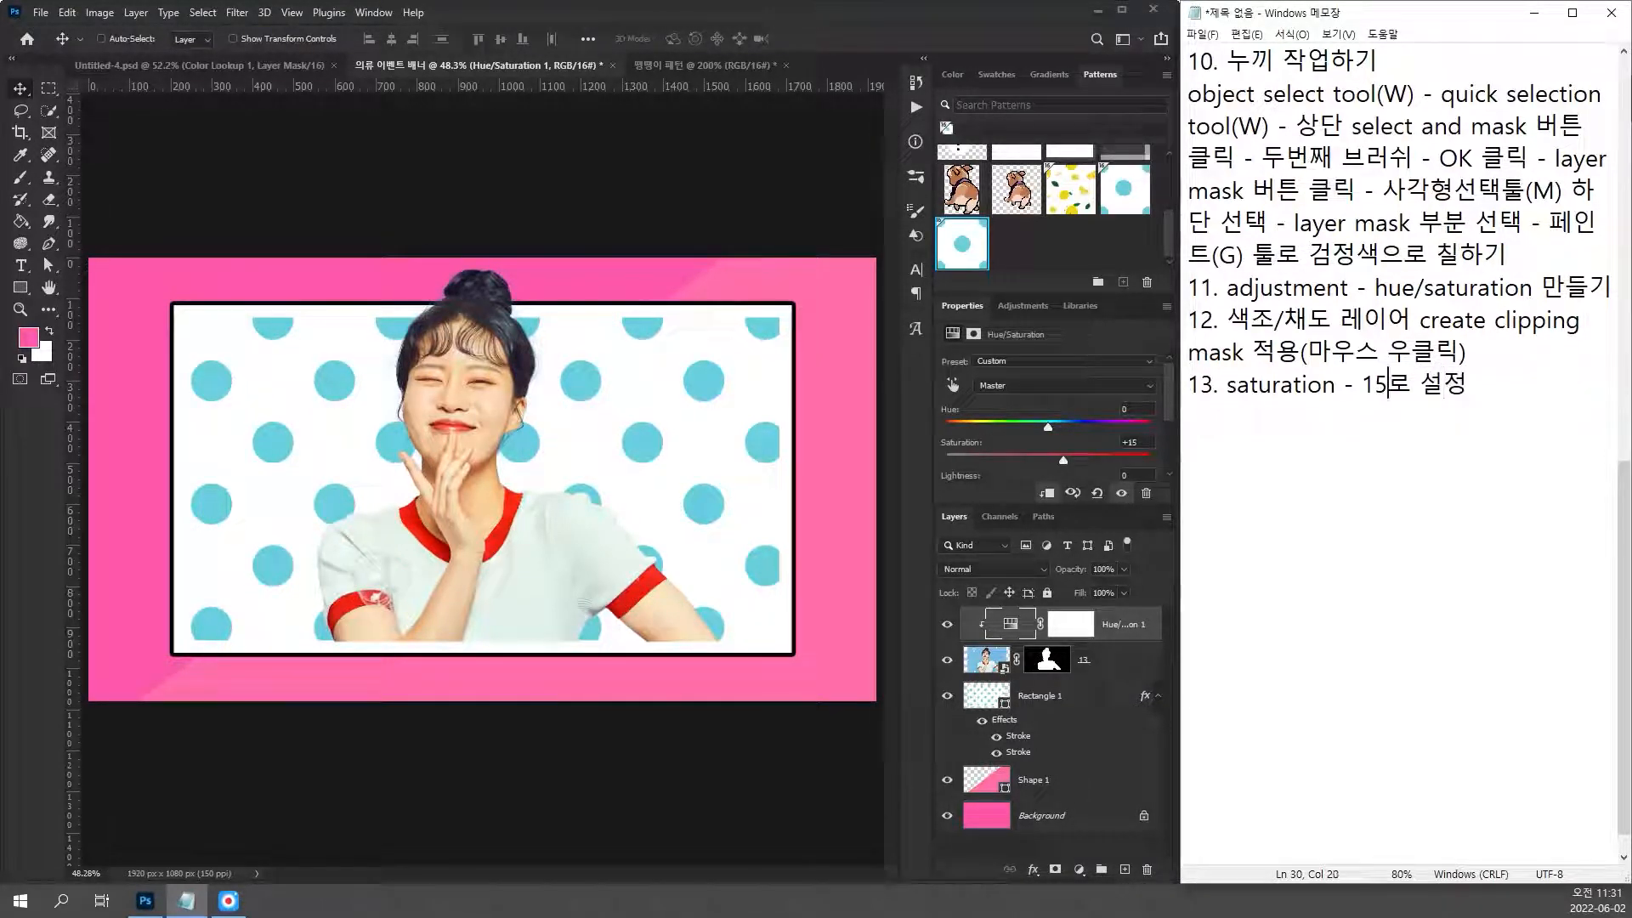
text(+)
click(1336, 421)
key(Return)
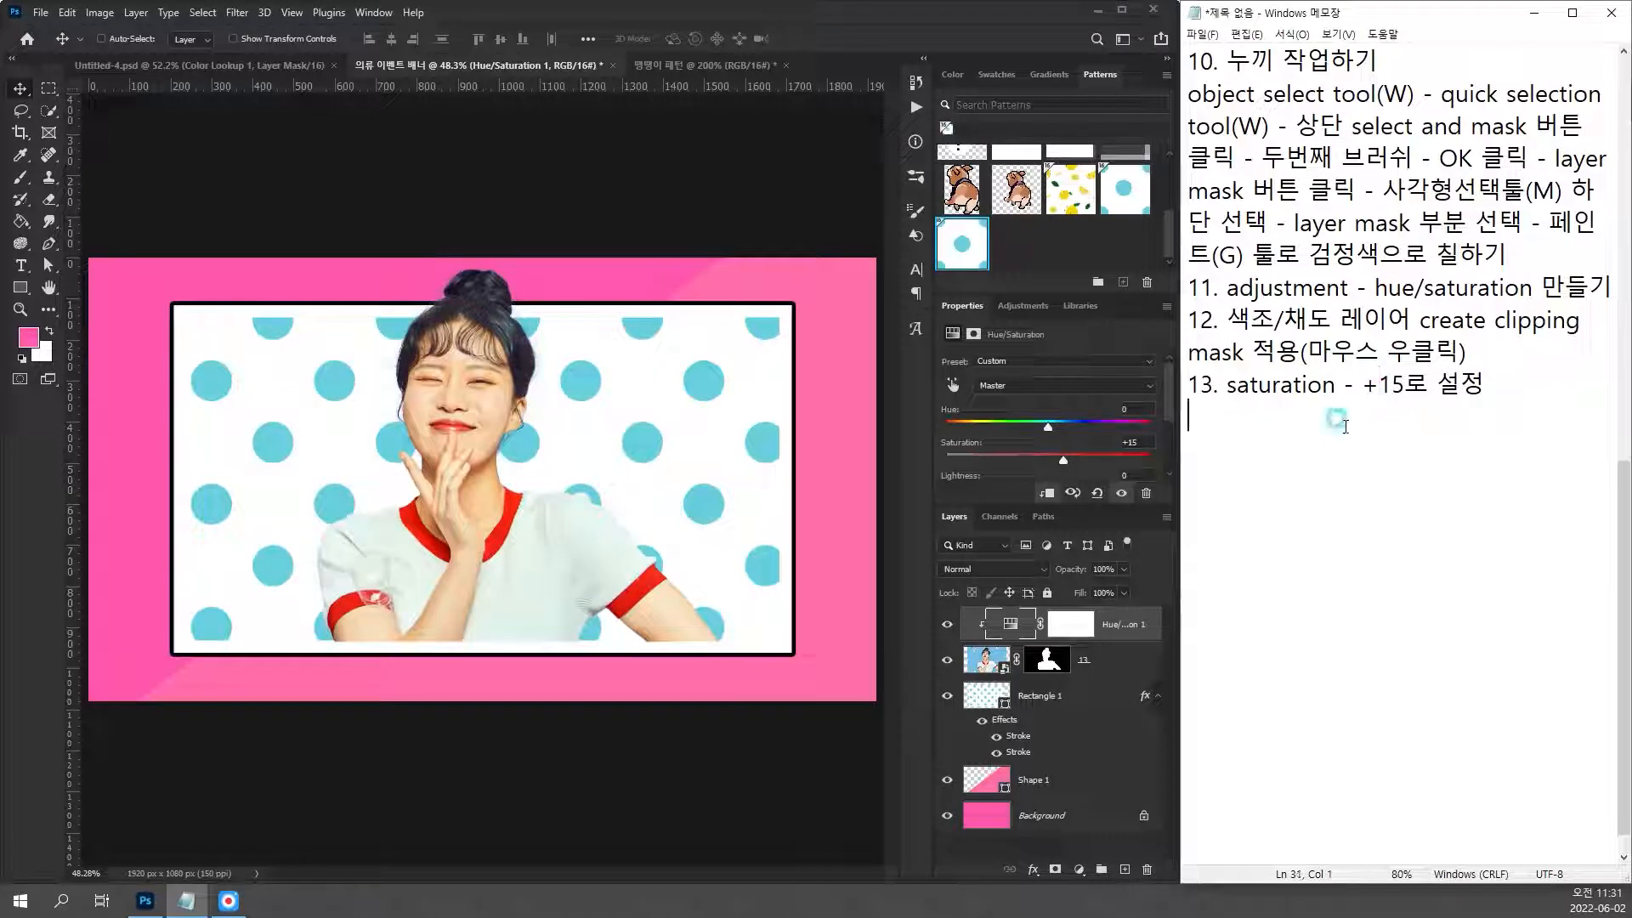
text(14.)
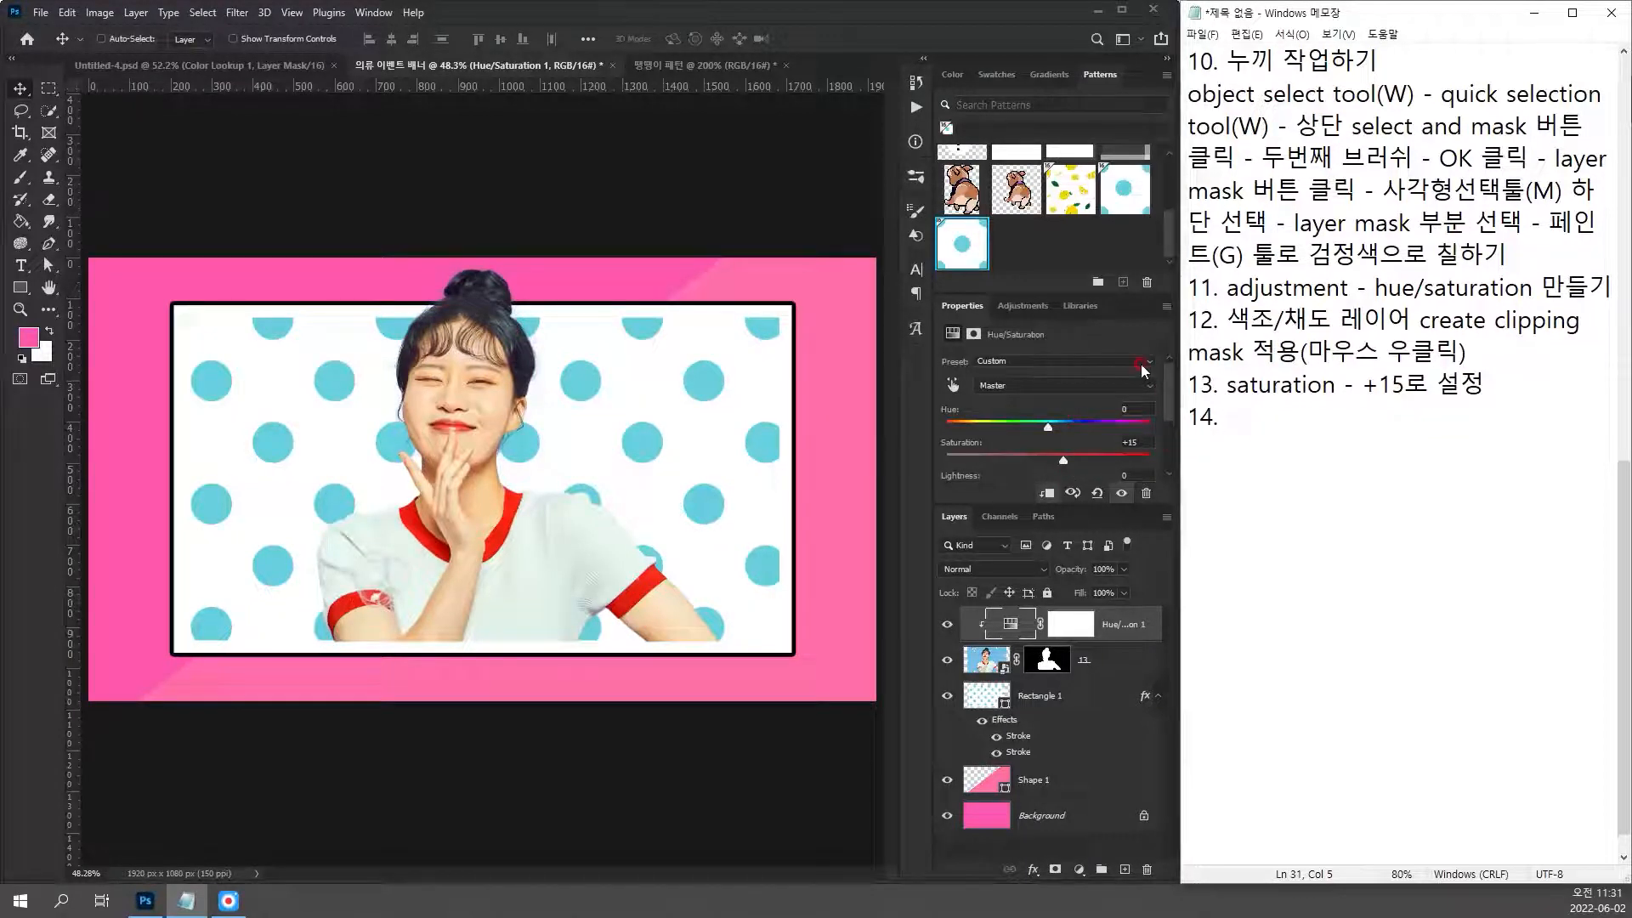
Step: In Photoshop, toggle the Hue/Saturation layer's visibility to compare the woman photo with and without the adjustment
click(946, 630)
click(947, 626)
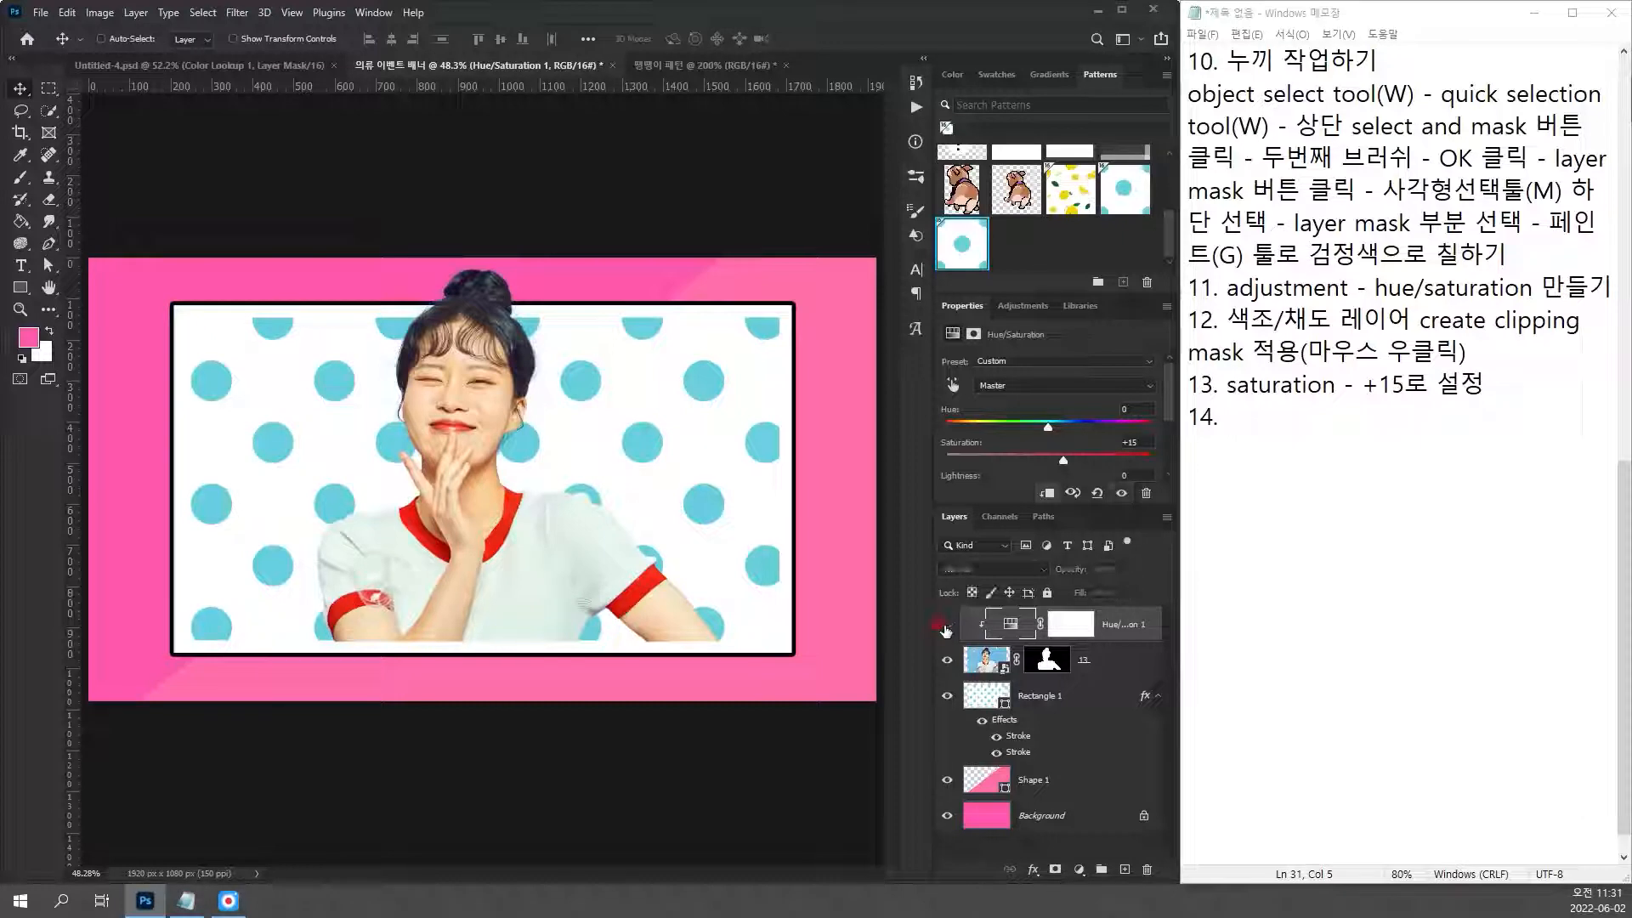
click(946, 625)
click(946, 626)
click(946, 625)
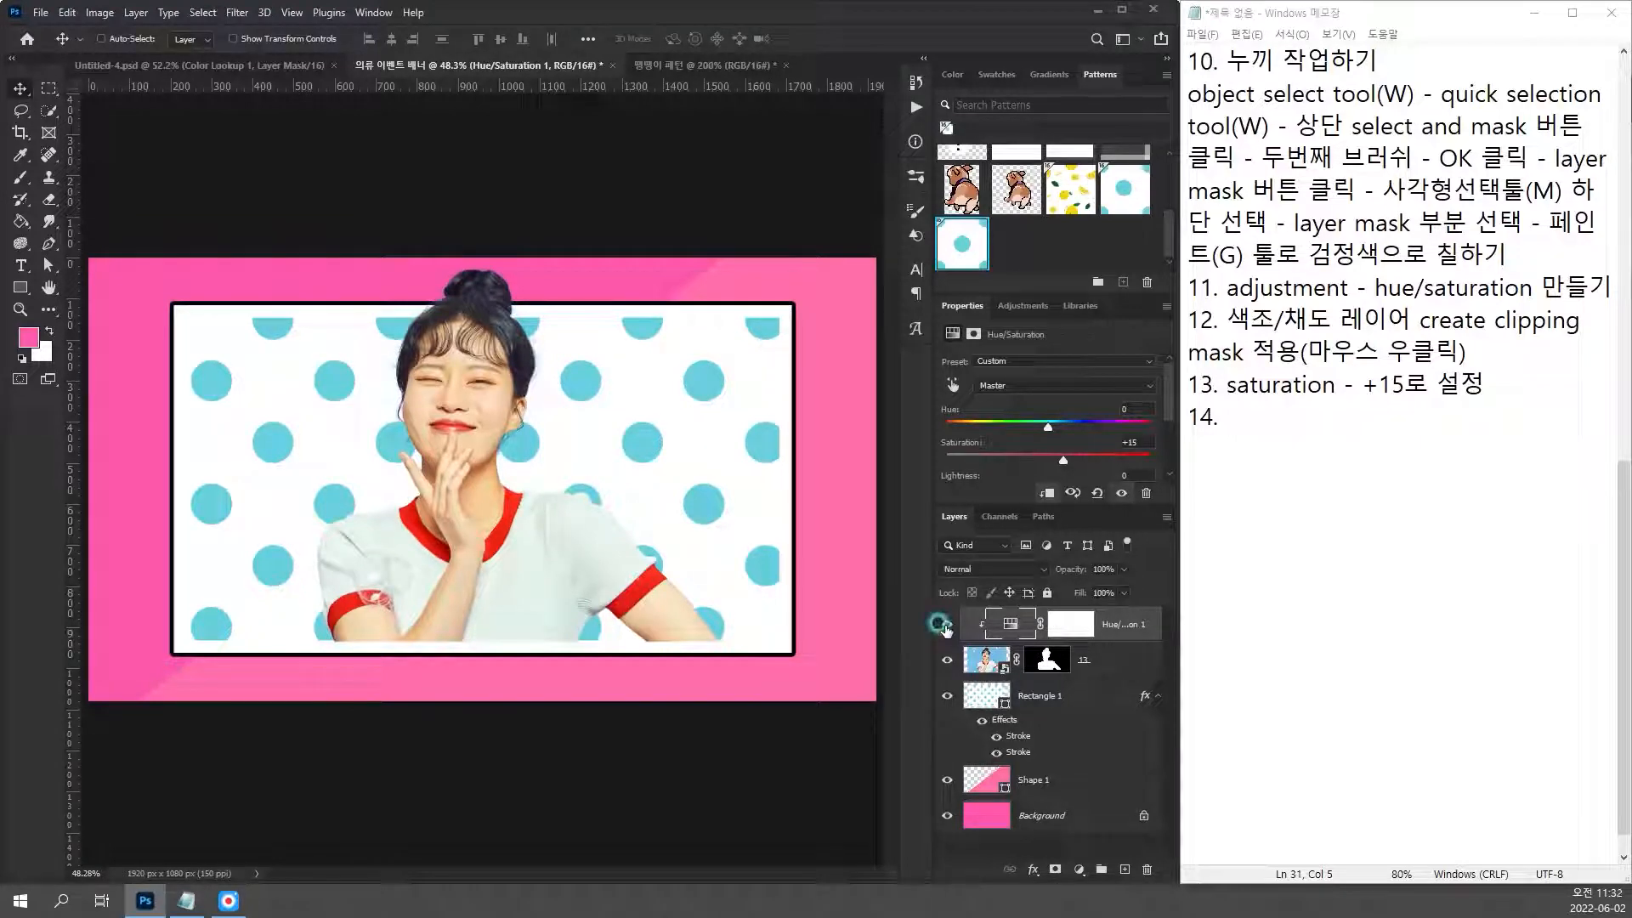
click(947, 625)
click(947, 625)
click(947, 625)
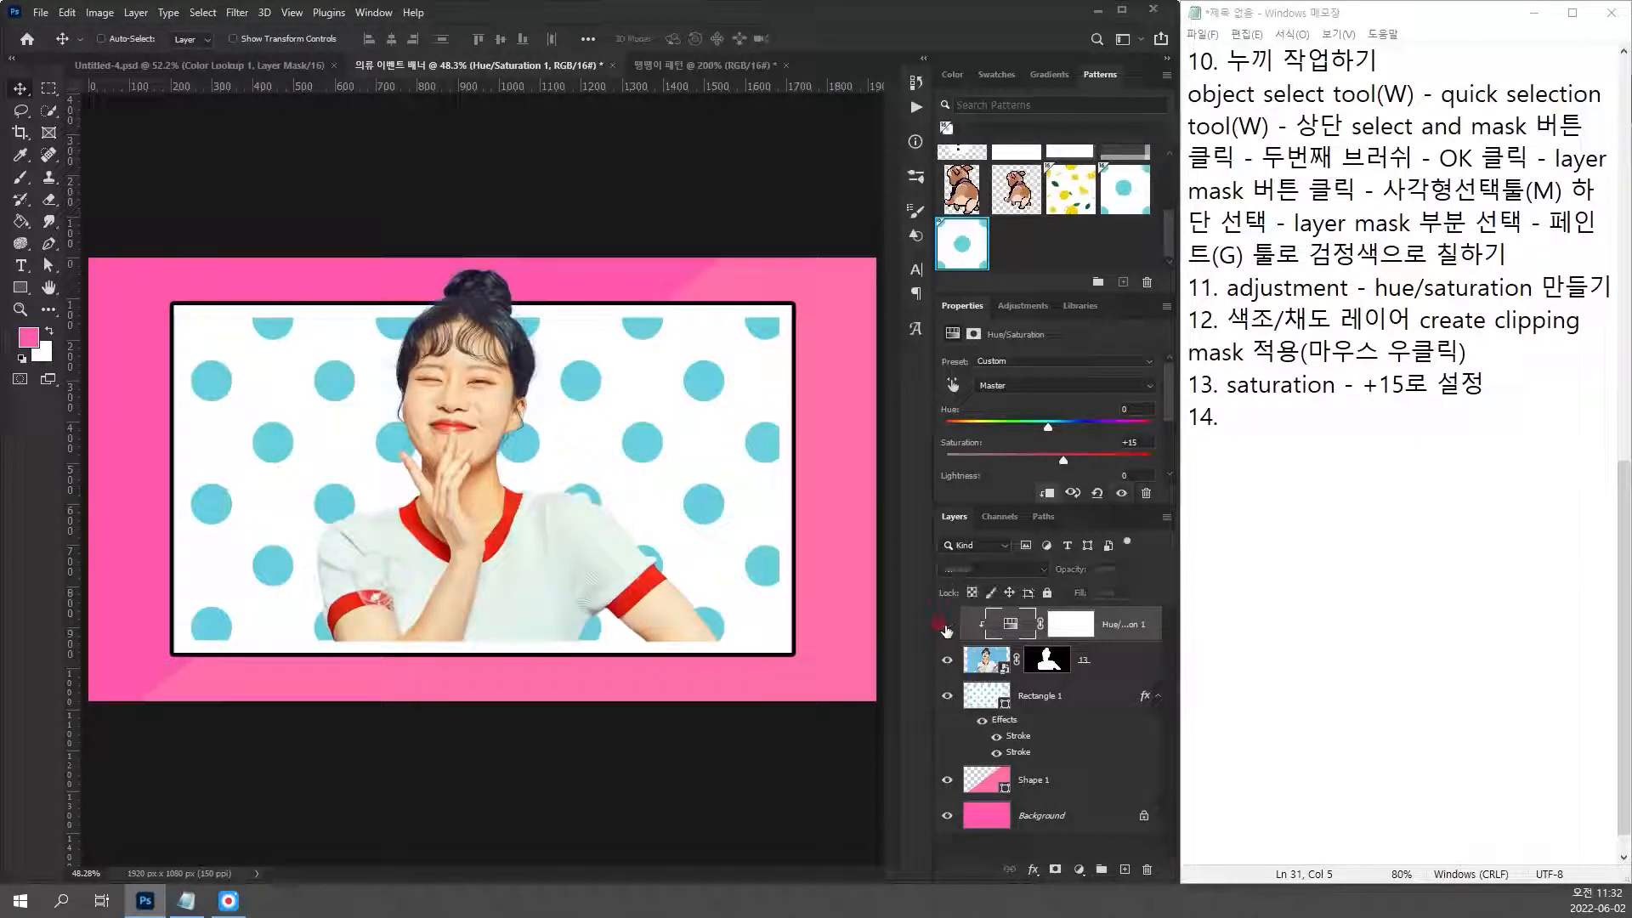
click(947, 625)
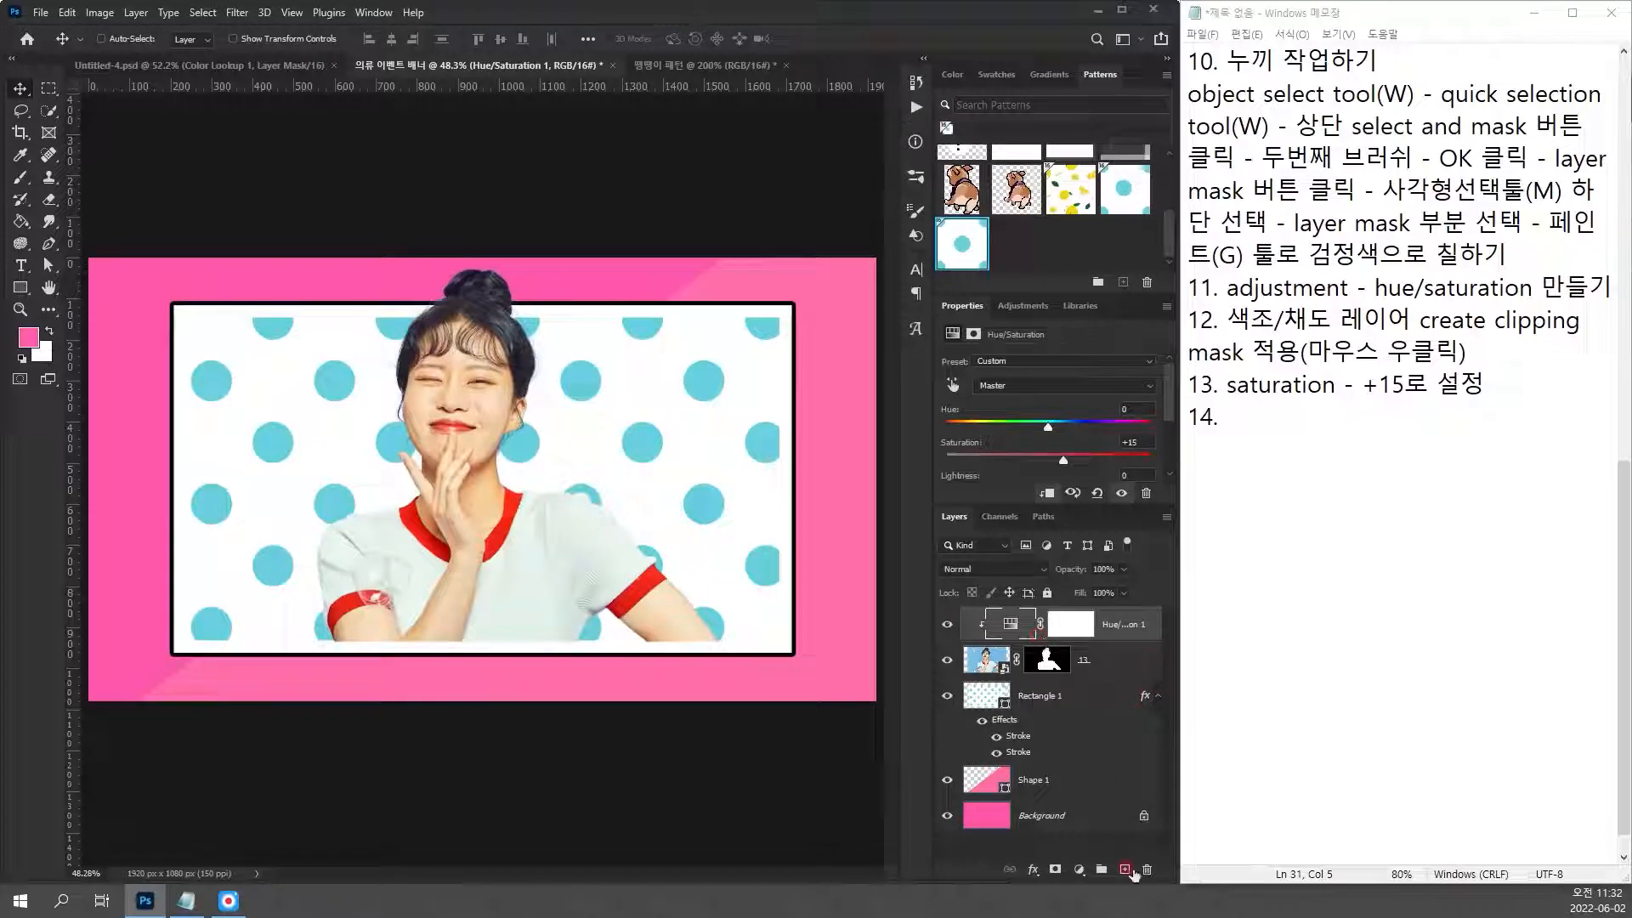
Step: In Notepad, copy "adjustment - " from item 11 into item 14
click(1309, 414)
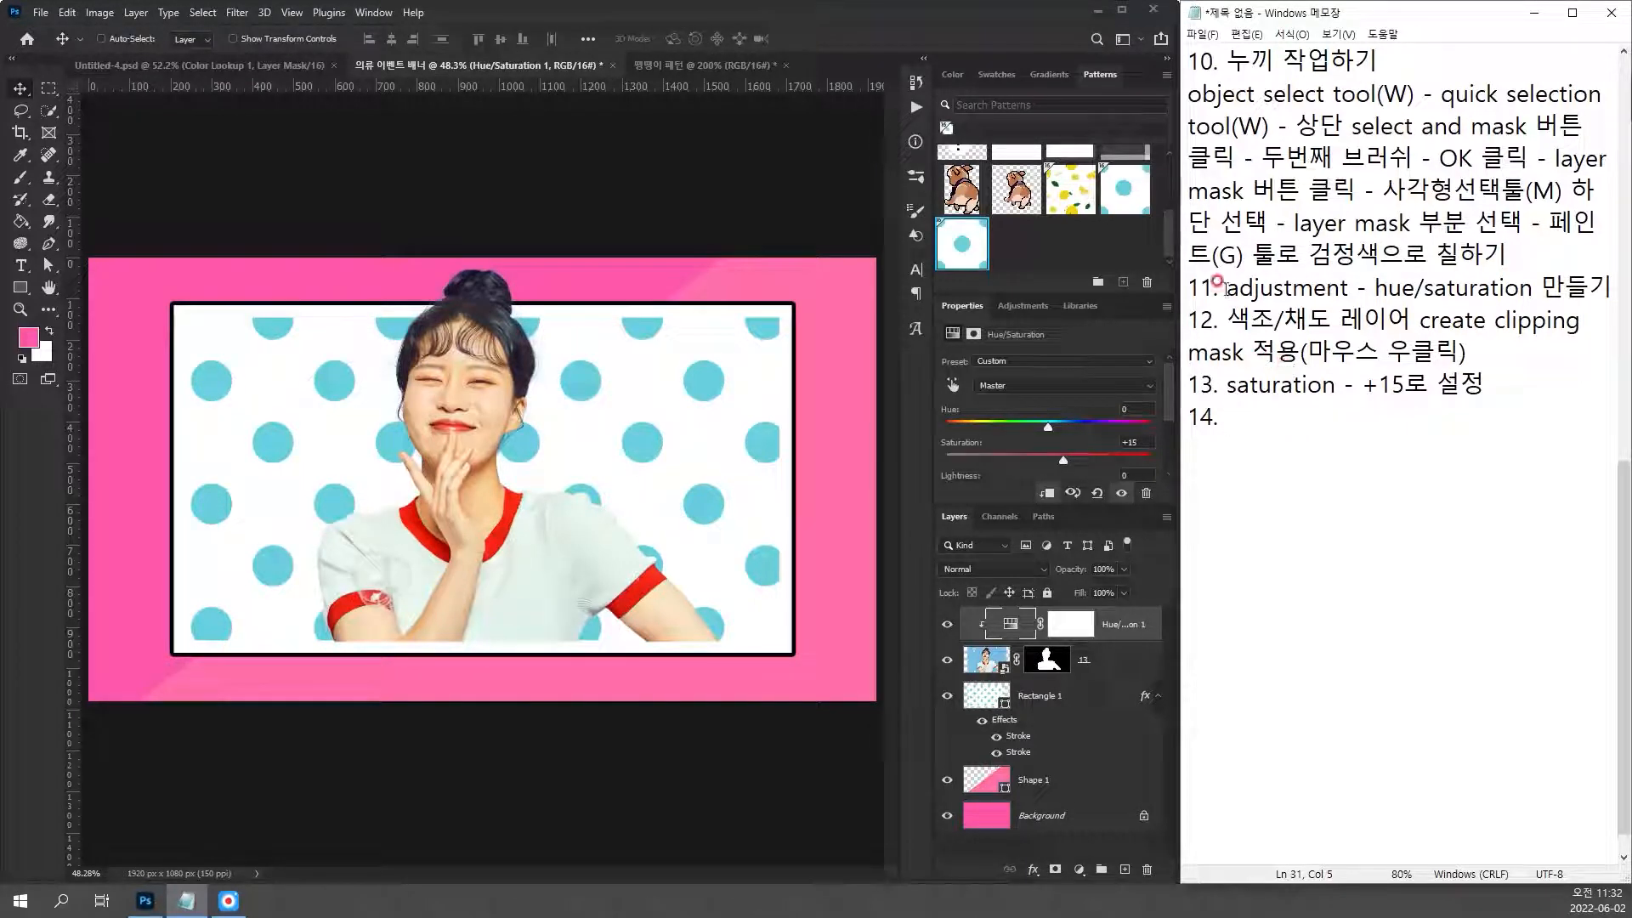
drag(1226, 287, 1374, 288)
key(ctrl+c)
click(1303, 425)
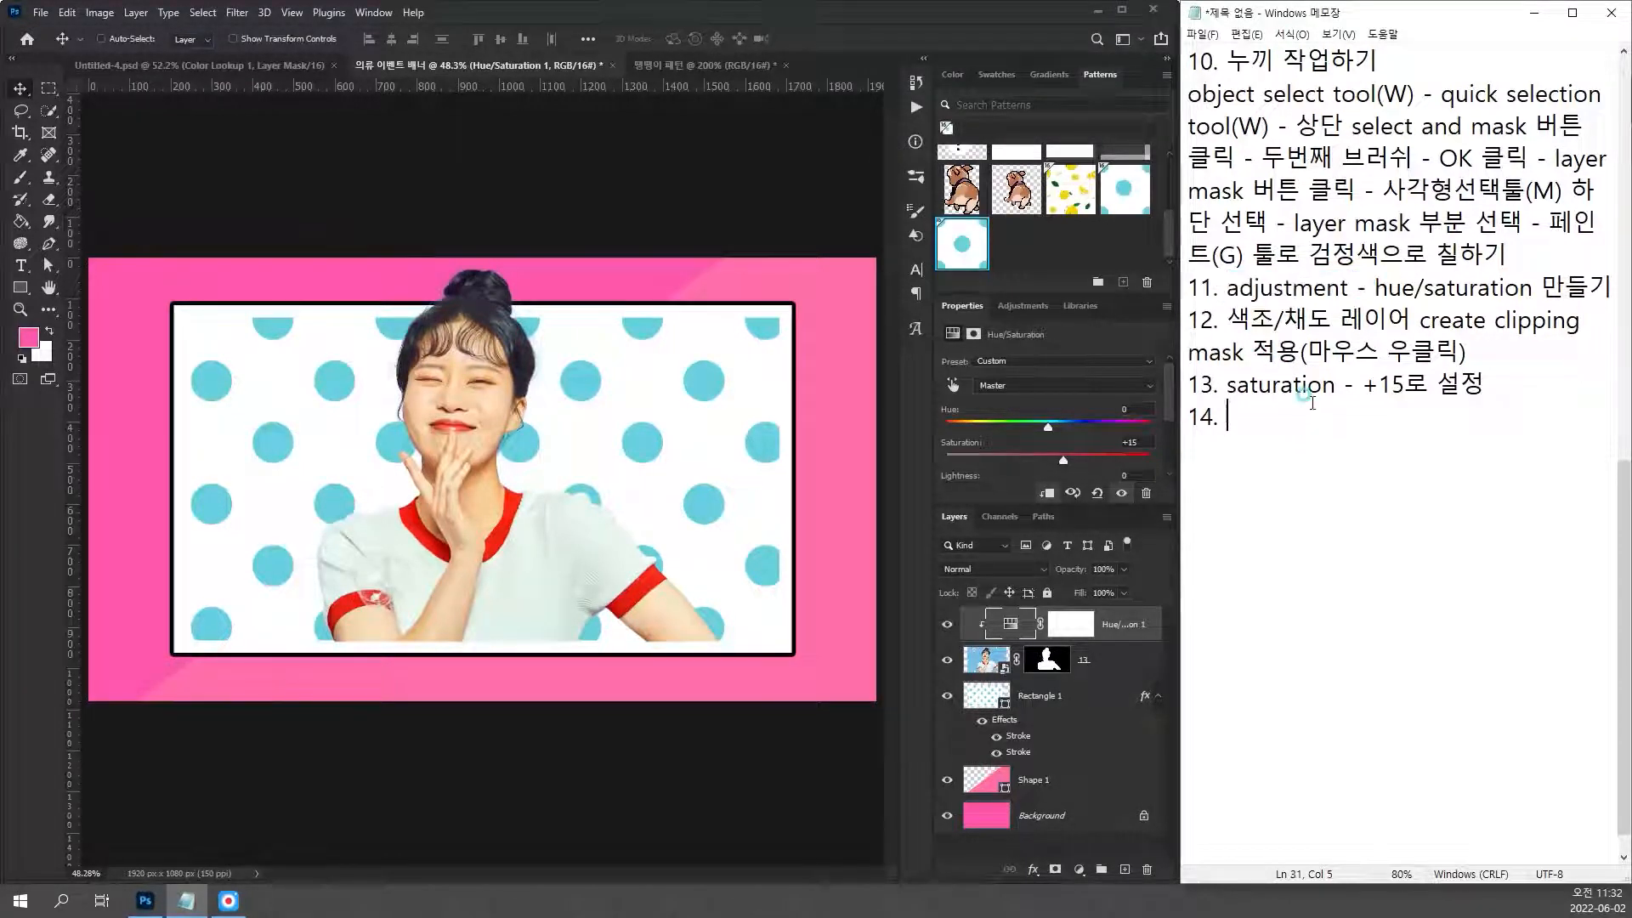
key(ctrl+v)
Step: In Photoshop, add a Color Lookup adjustment layer above the Hue/Saturation layer and clip it to the woman photo layer
click(1075, 871)
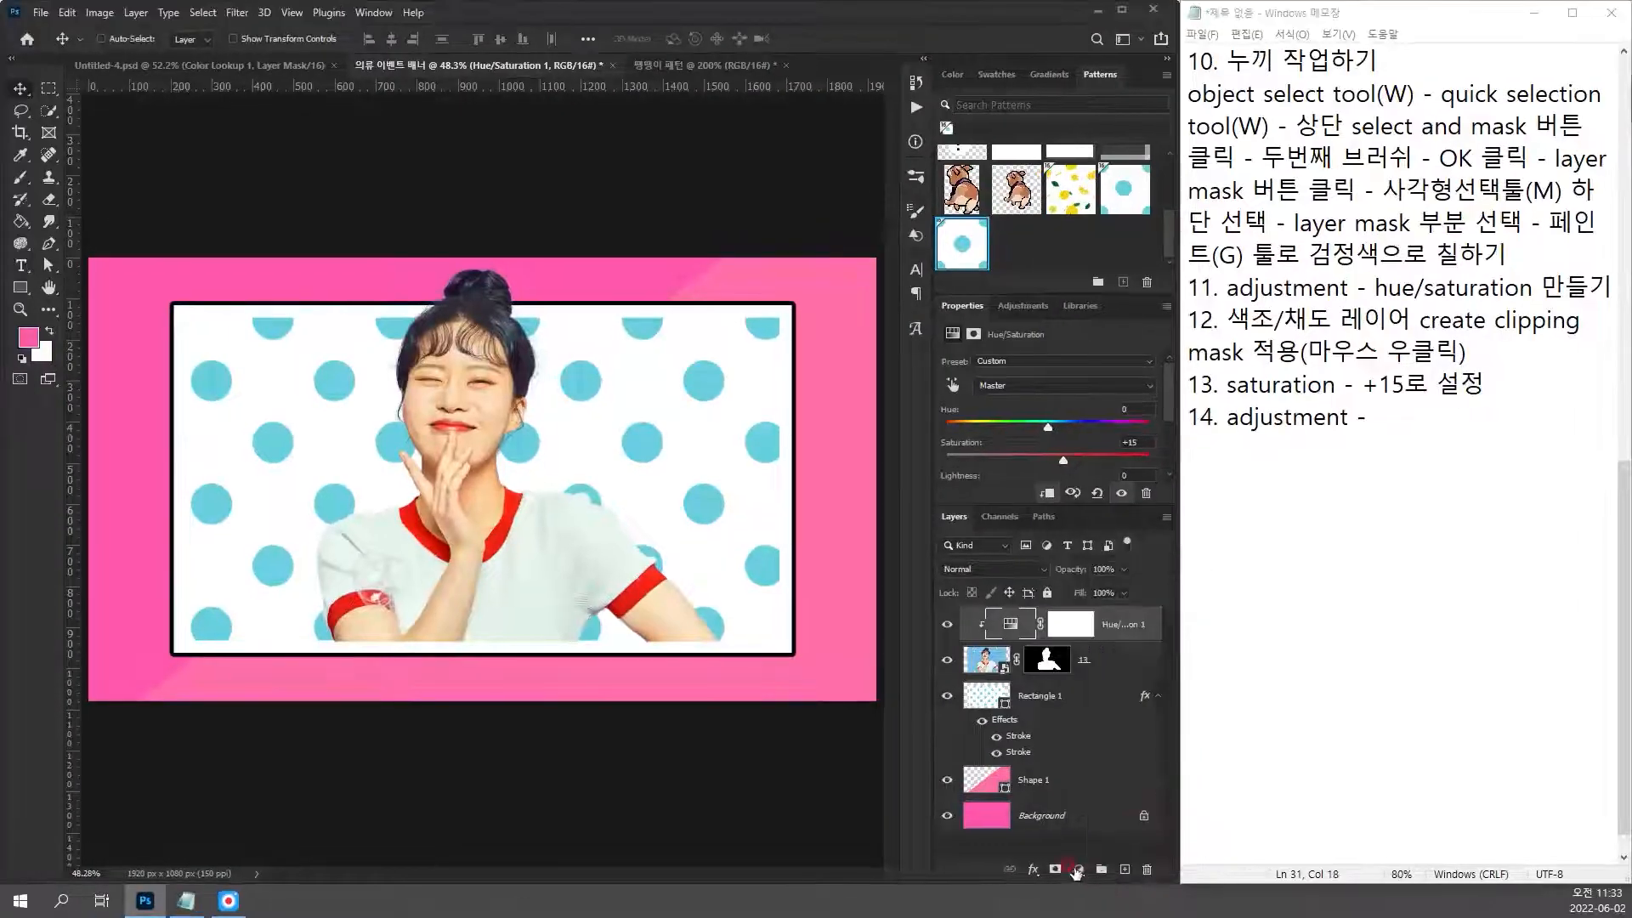
click(908, 822)
click(1120, 775)
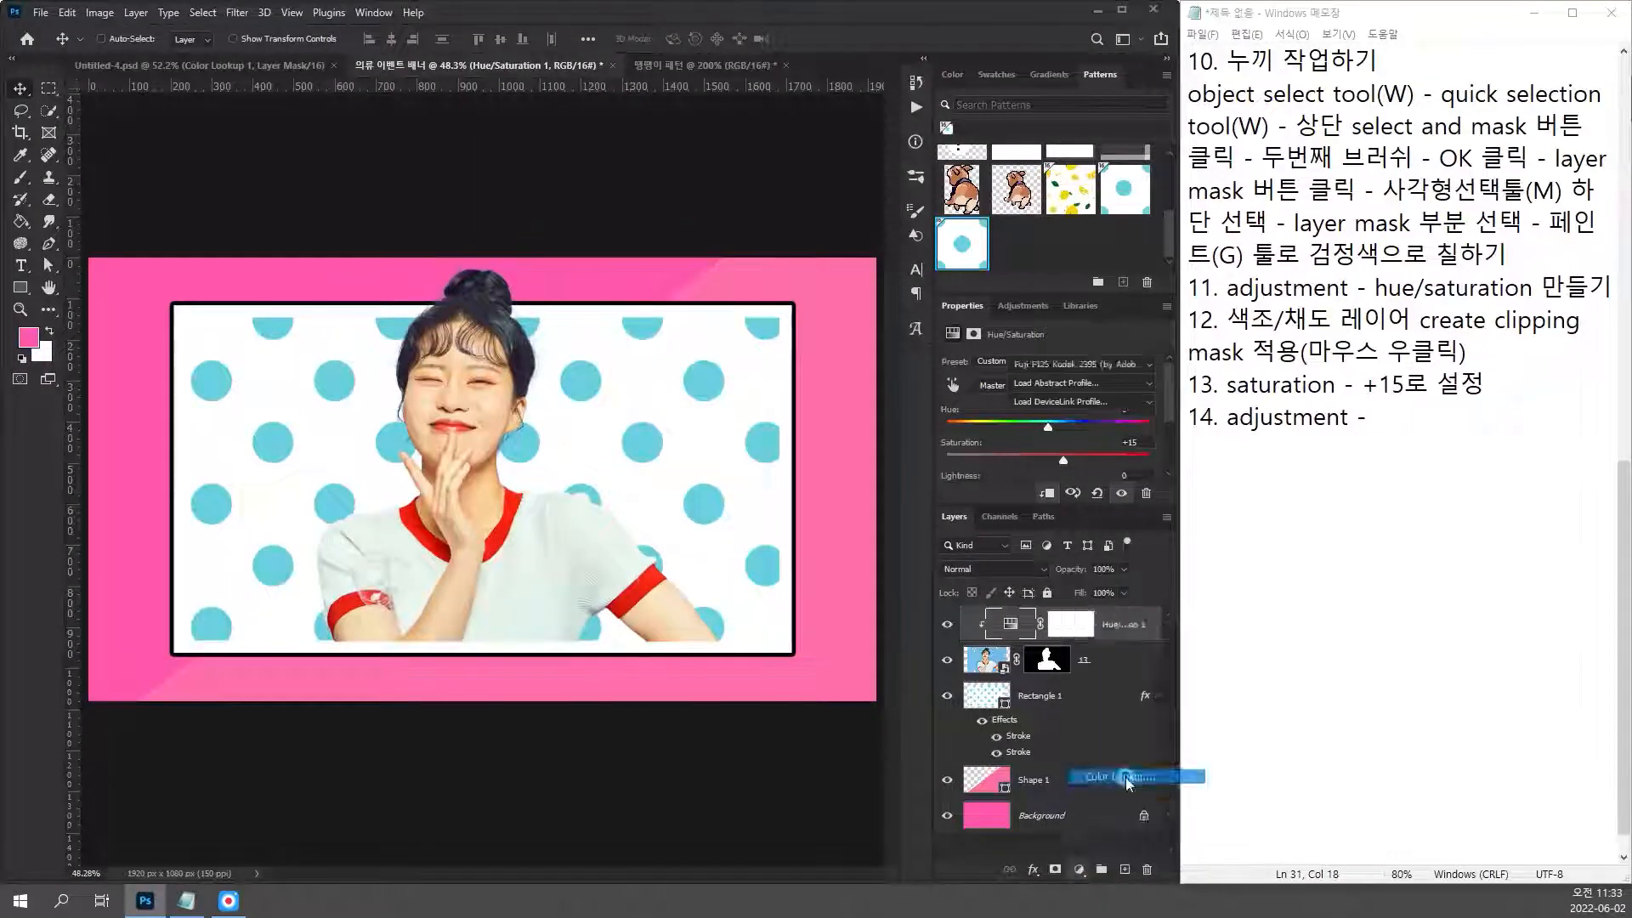
right_click(1129, 623)
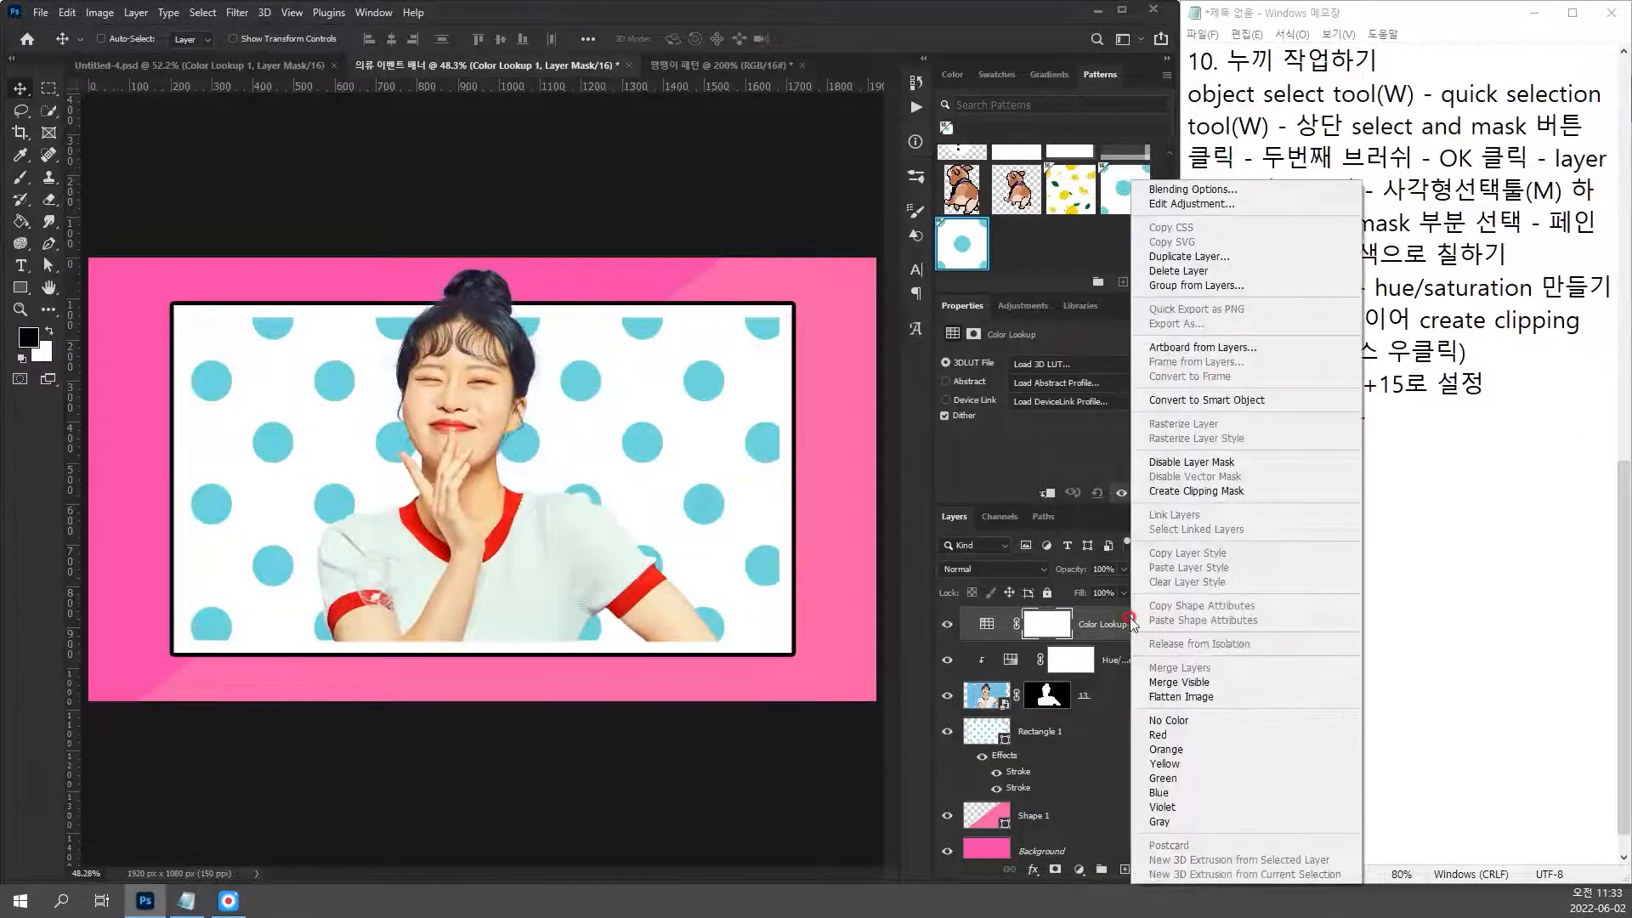
click(1364, 492)
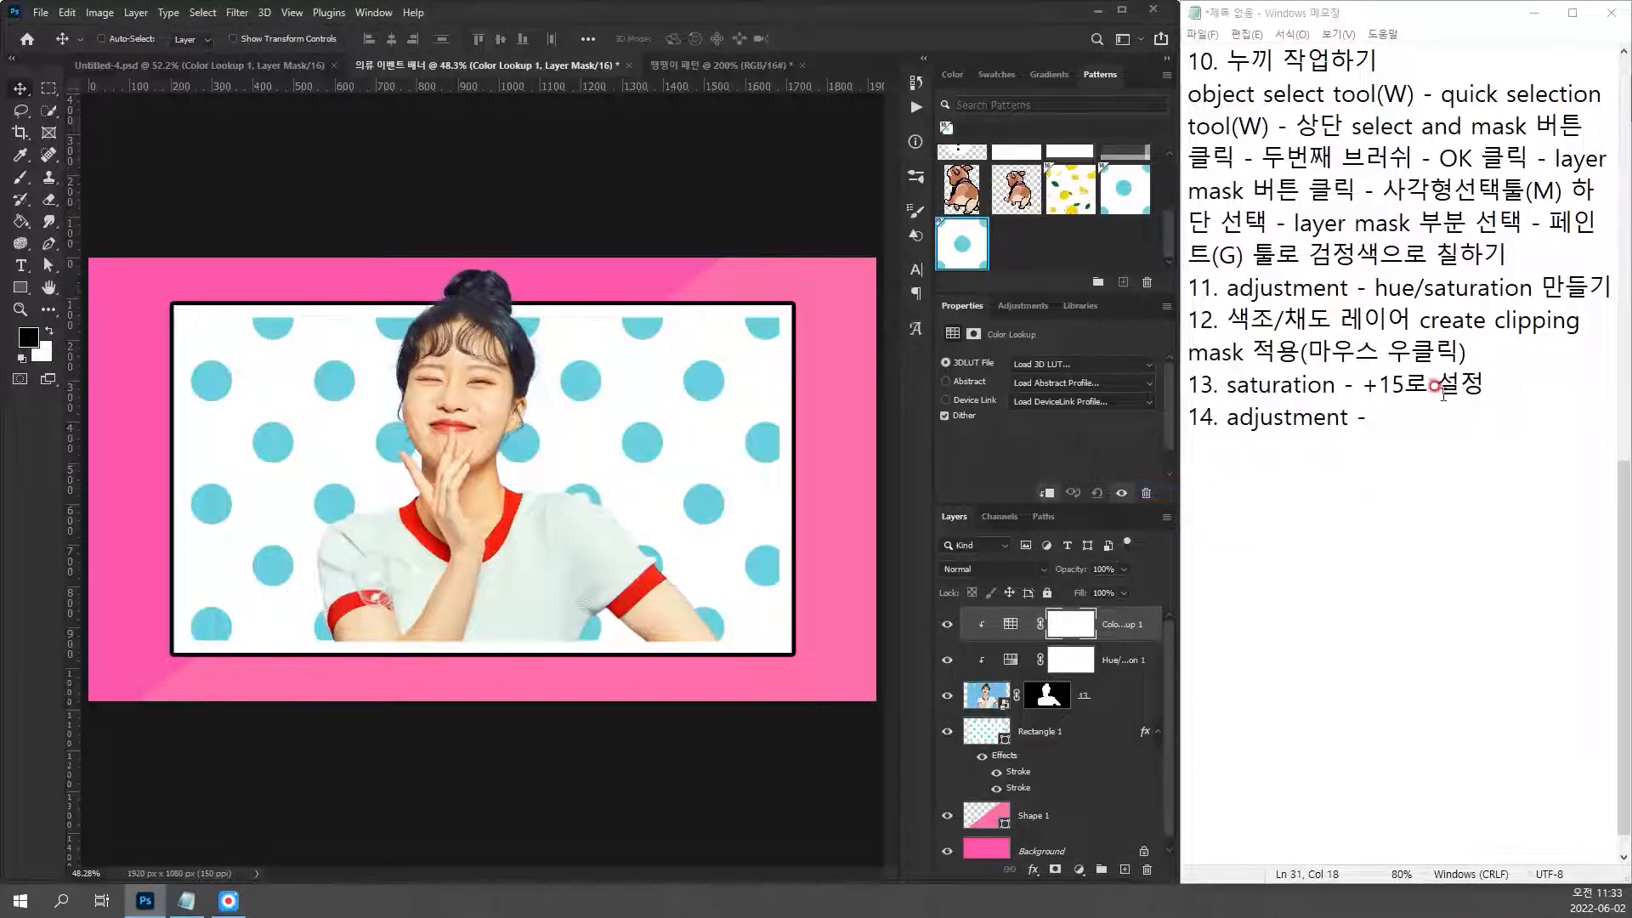
Step: In Notepad, append "color lookup" to item 14 and start item 15 on a new line
click(1370, 492)
text(채ㅣㅐ)
key(BackSpace)
key(BackSpace)
key(BackSpace)
key(Hangul)
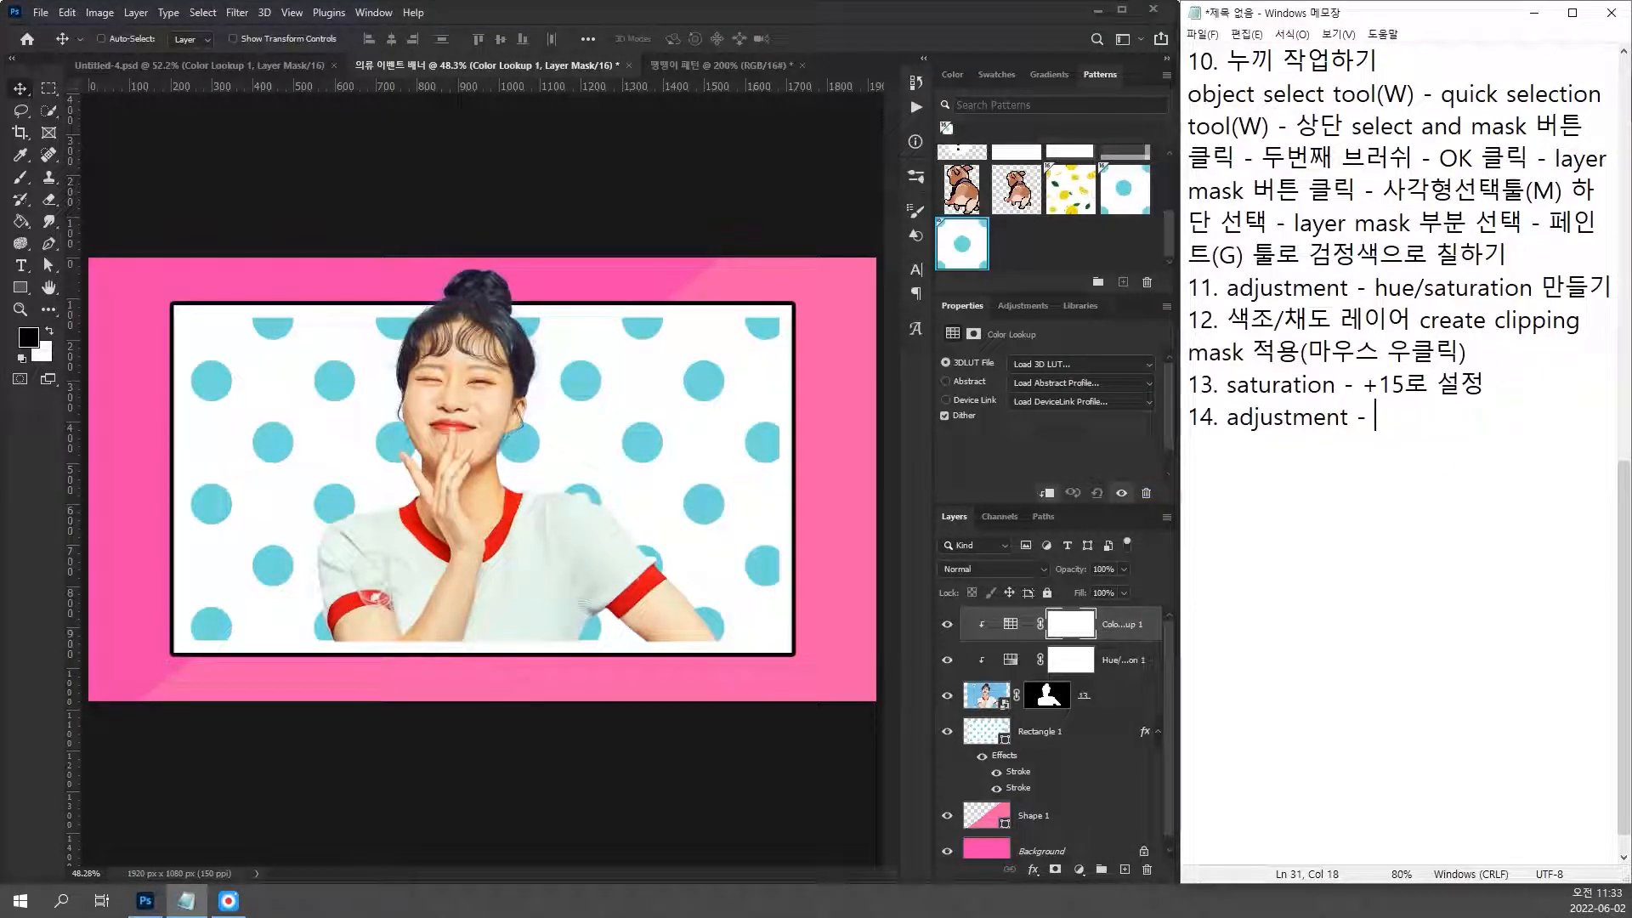
text(color lookup)
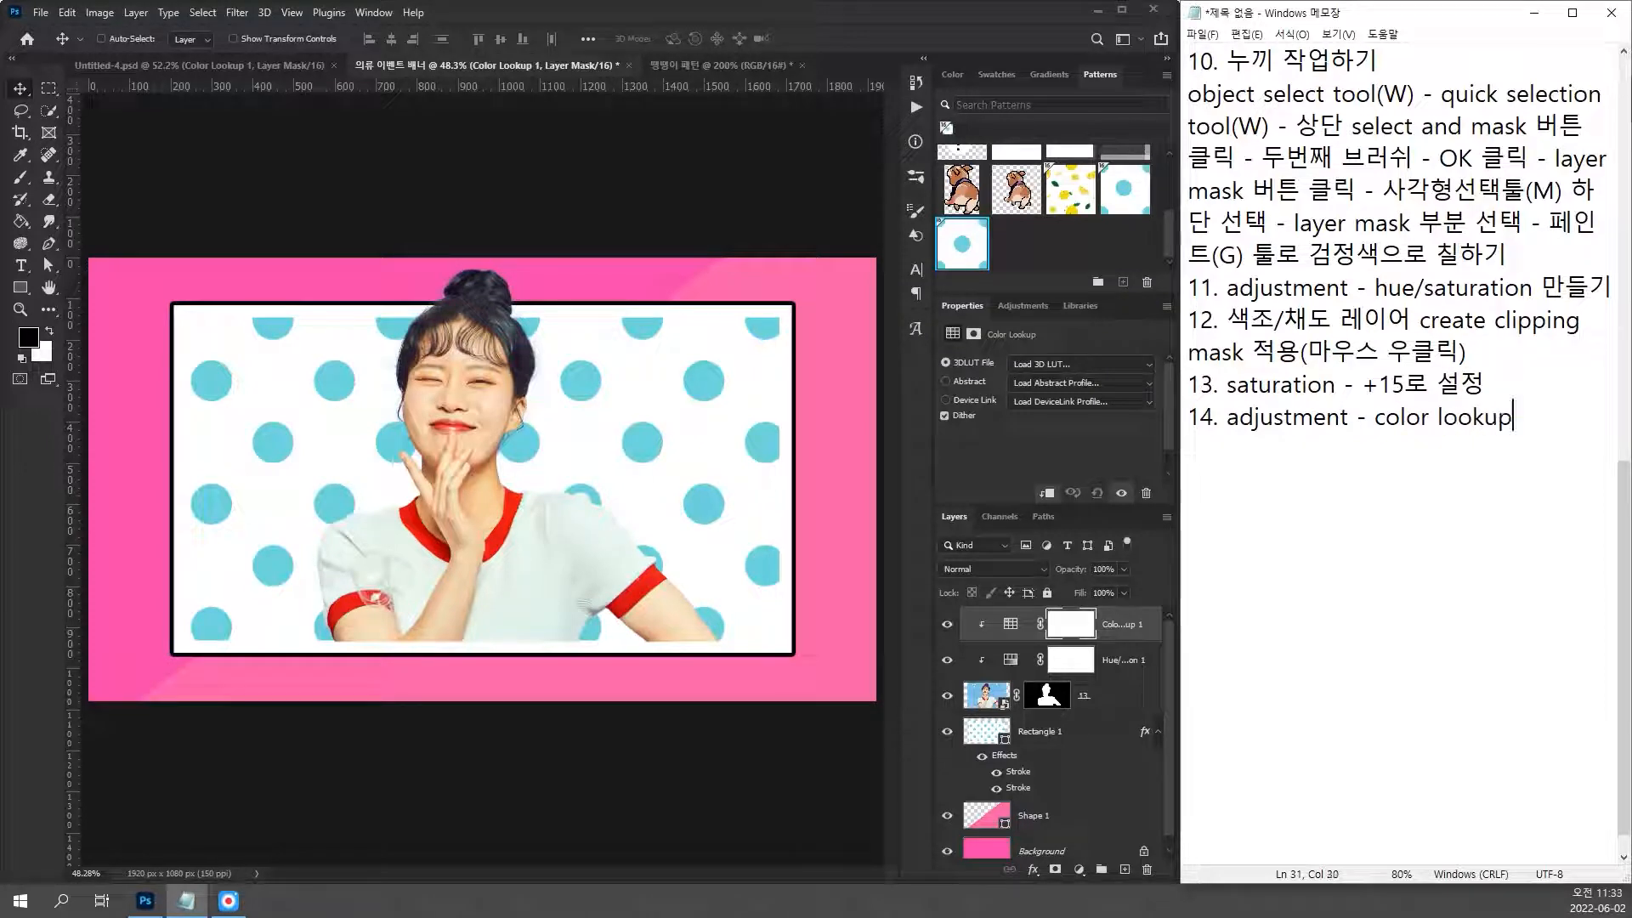
key(Return)
text(15.)
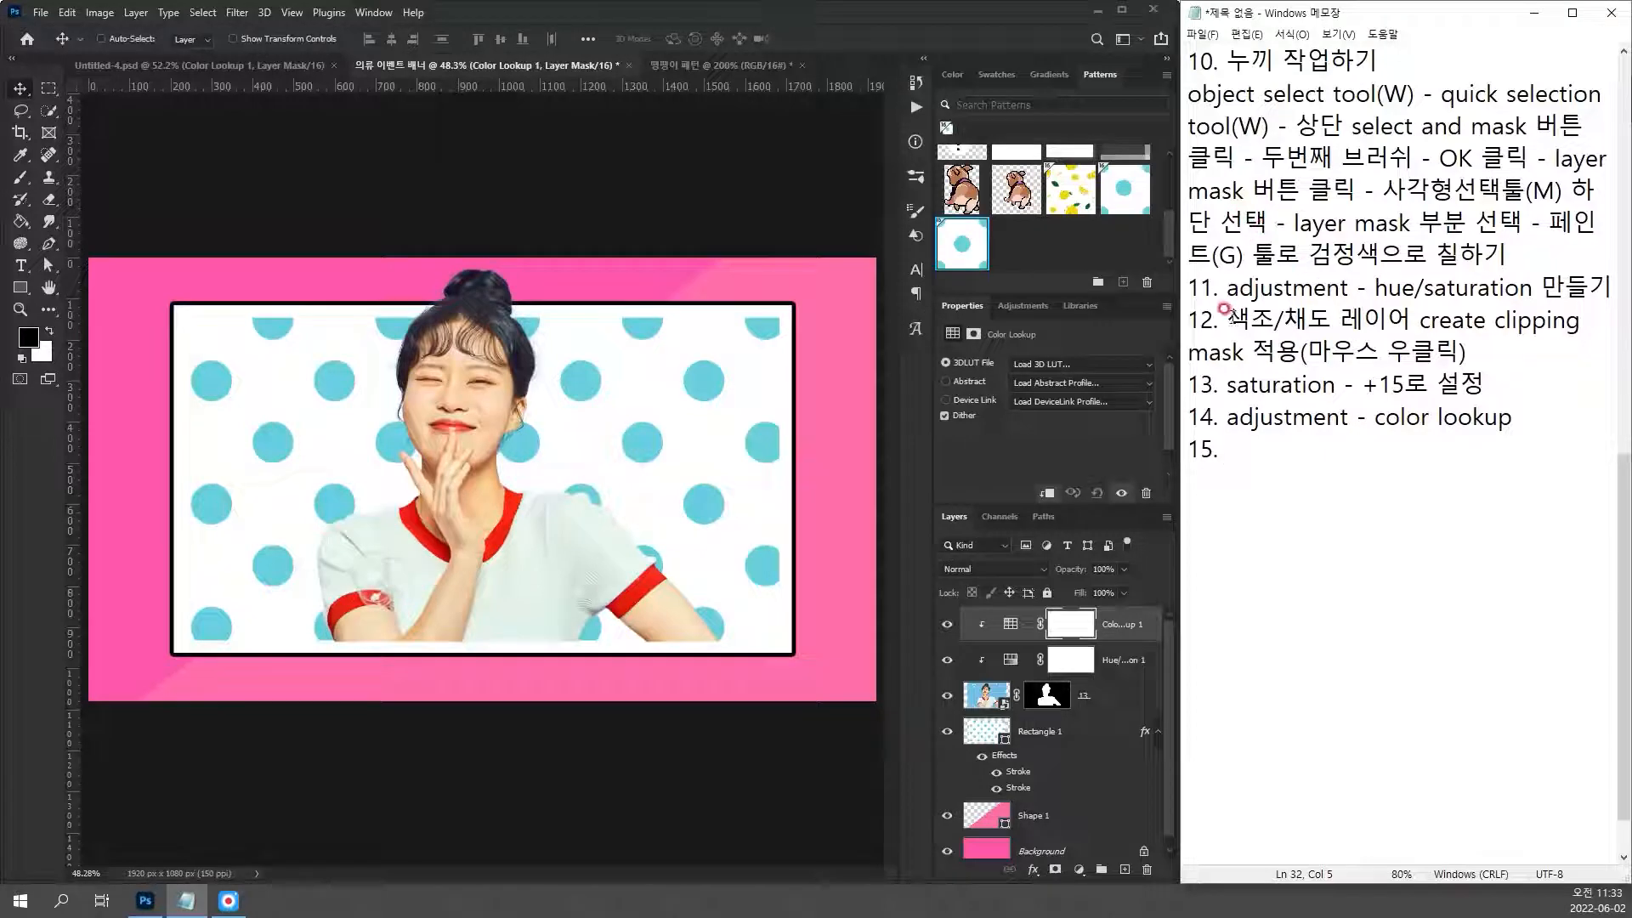
Step: In Notepad, copy "레이어 create clipping mask 적용(마우스 우클릭)" from item 12 into item 15
drag(1338, 321, 1496, 349)
key(ctrl+c)
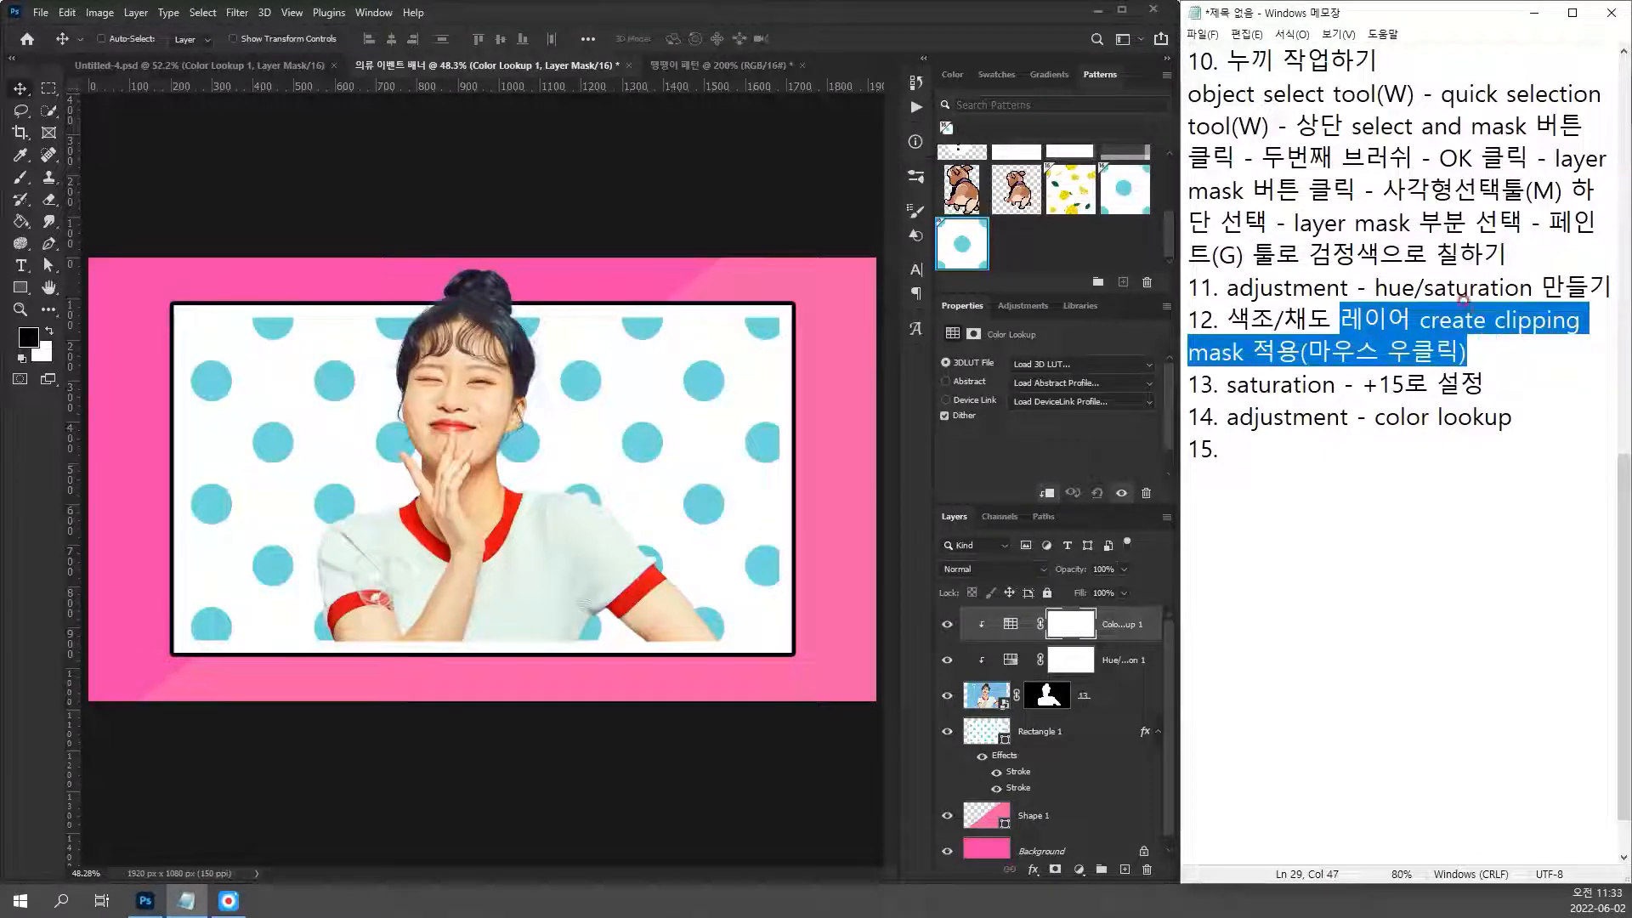
click(1303, 449)
key(ctrl+v)
Step: Insert "룩업" before the copied text in item 15 and start item 16 on a new line
click(1226, 455)
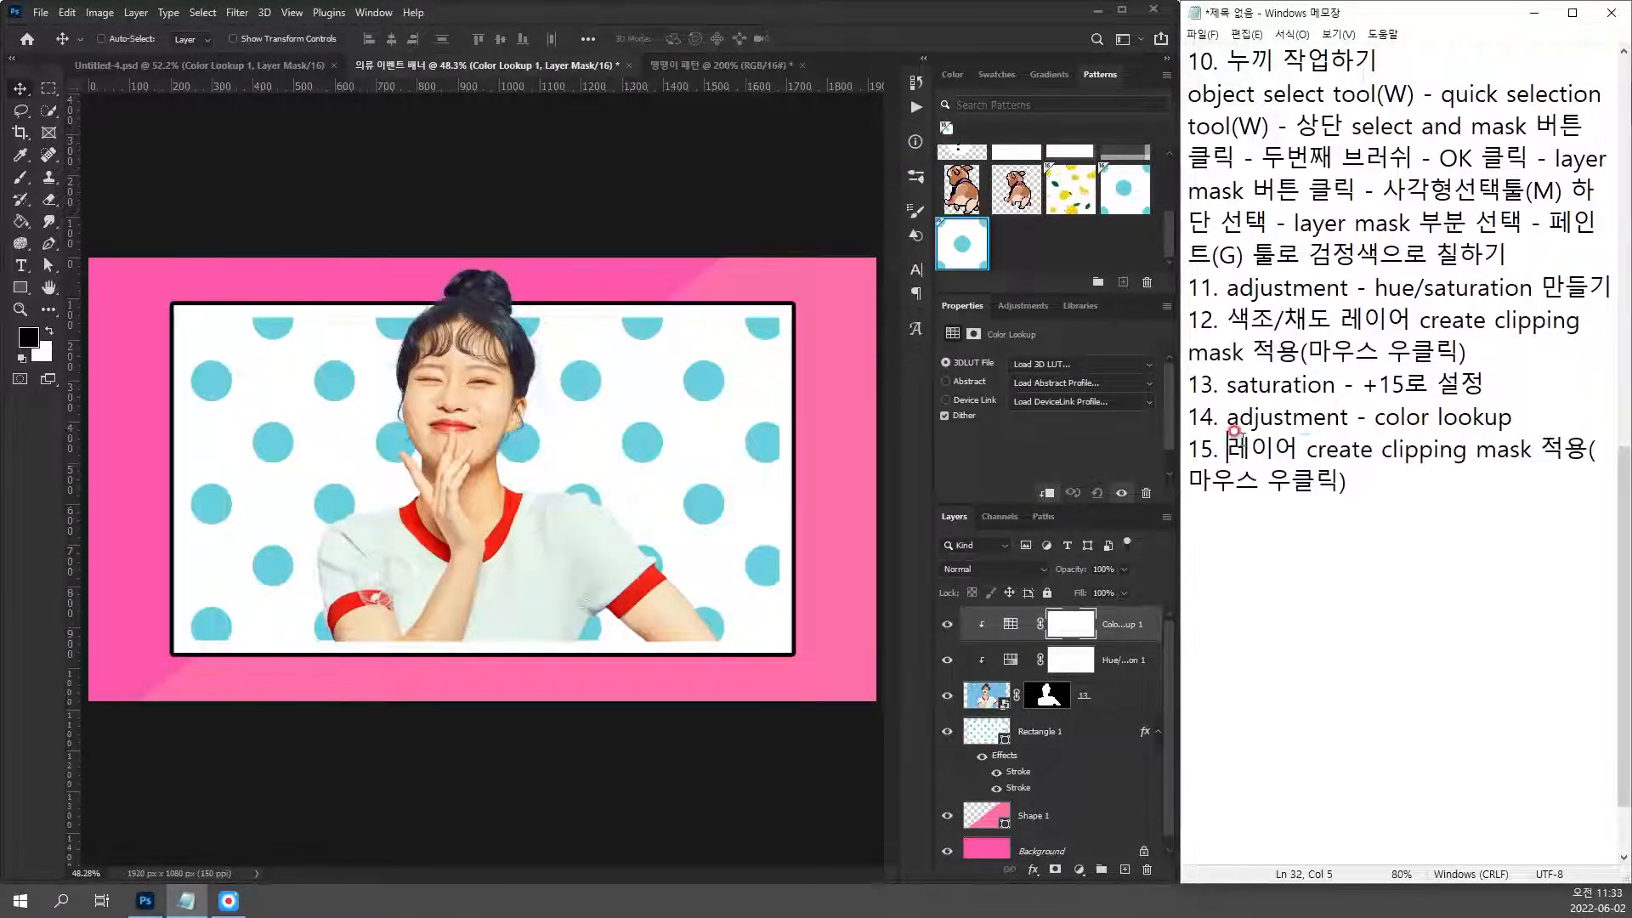
text(f)
key(BackSpace)
text(룩업)
click(1231, 510)
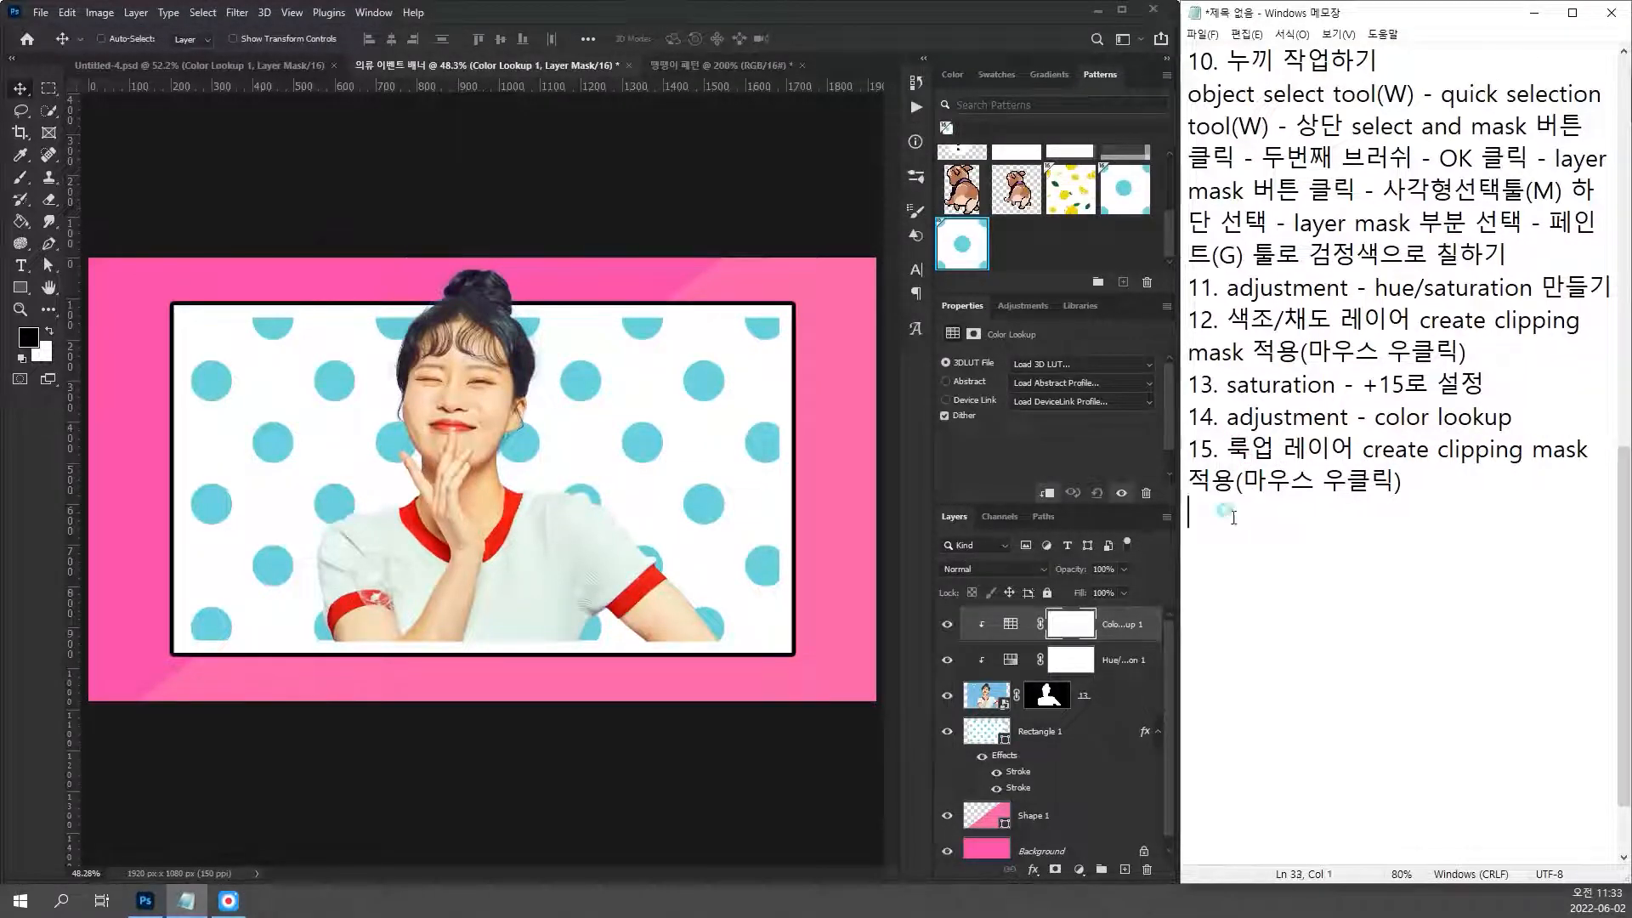
text(16.)
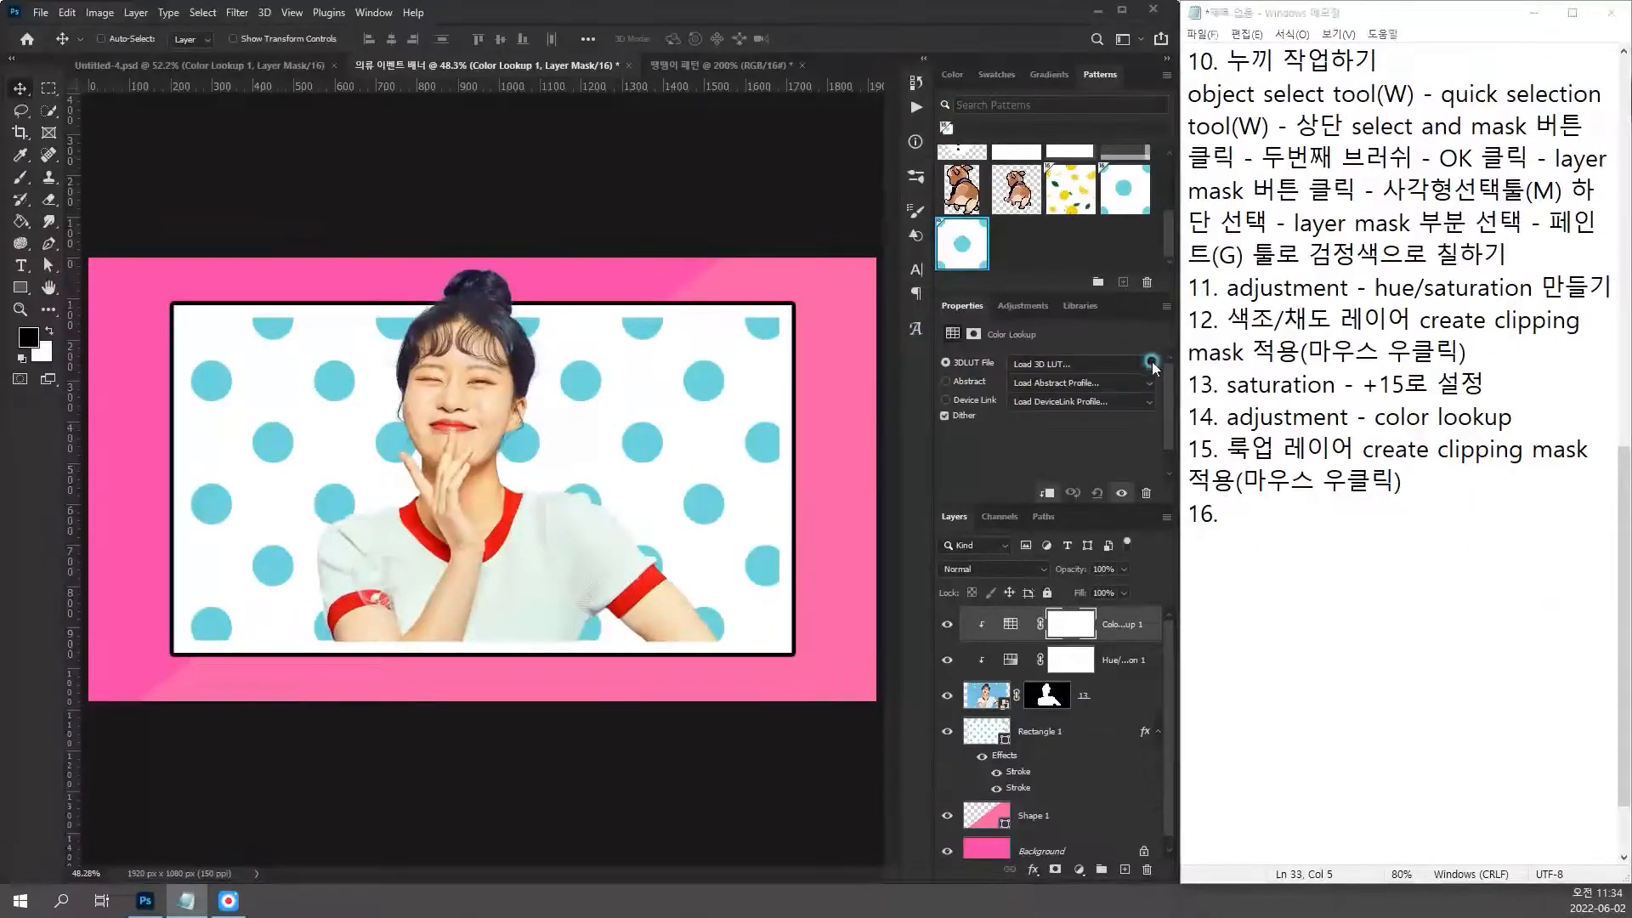
Step: In Photoshop, set the Color Lookup layer's 3DLUT file to Fuji F125 Kodak 2395 (by Adobe).cube
click(1161, 347)
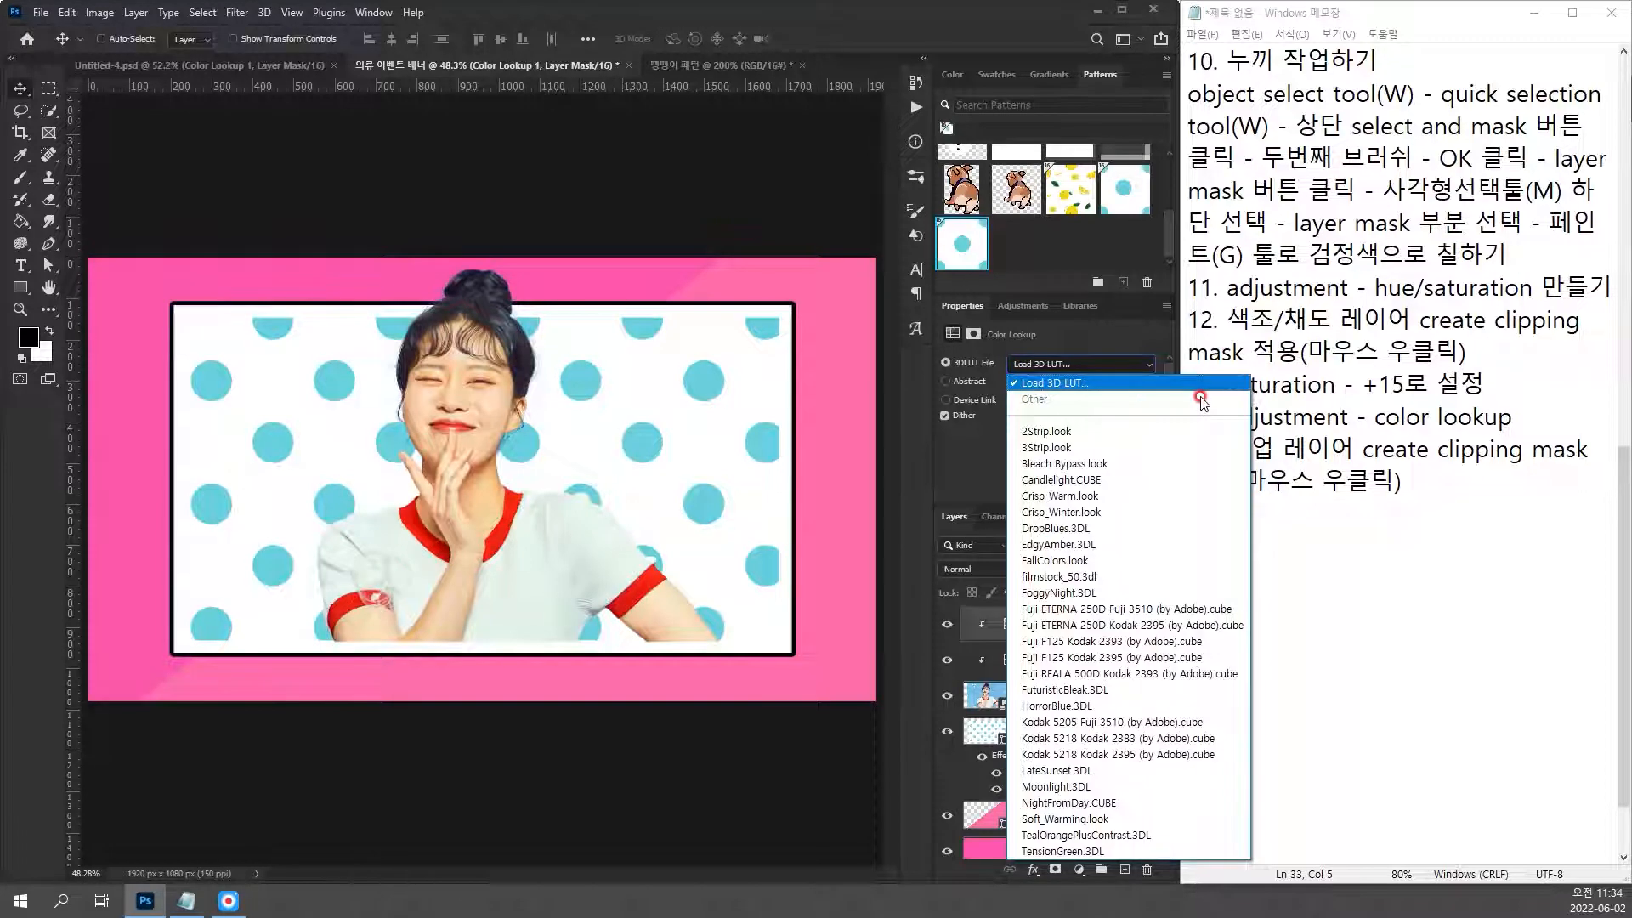
click(1164, 657)
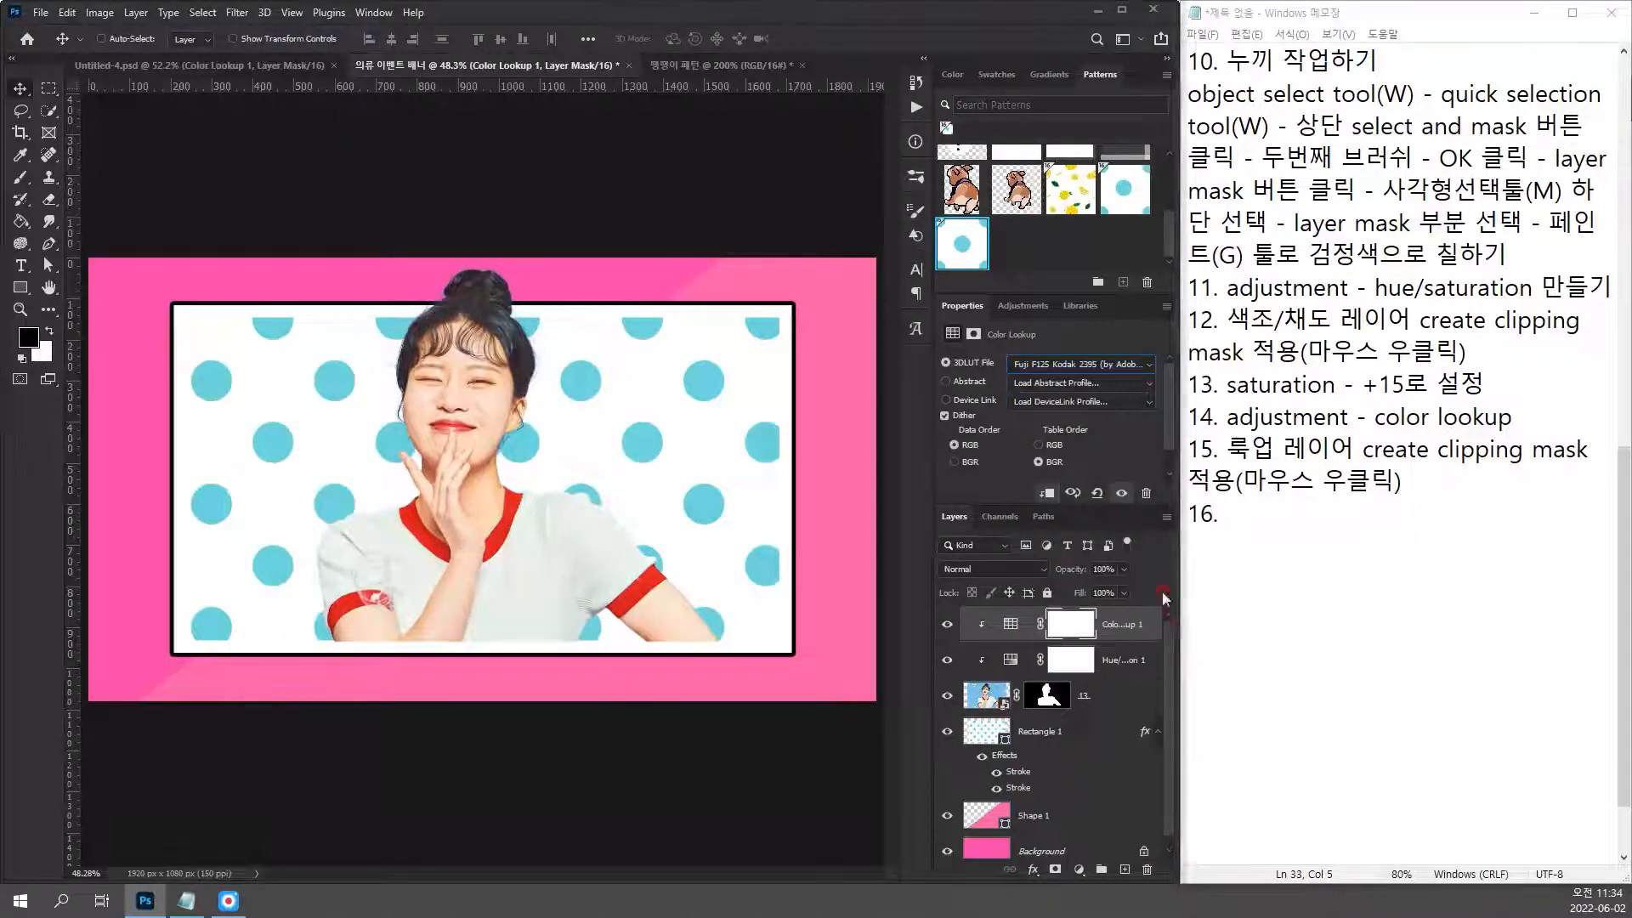
click(1133, 365)
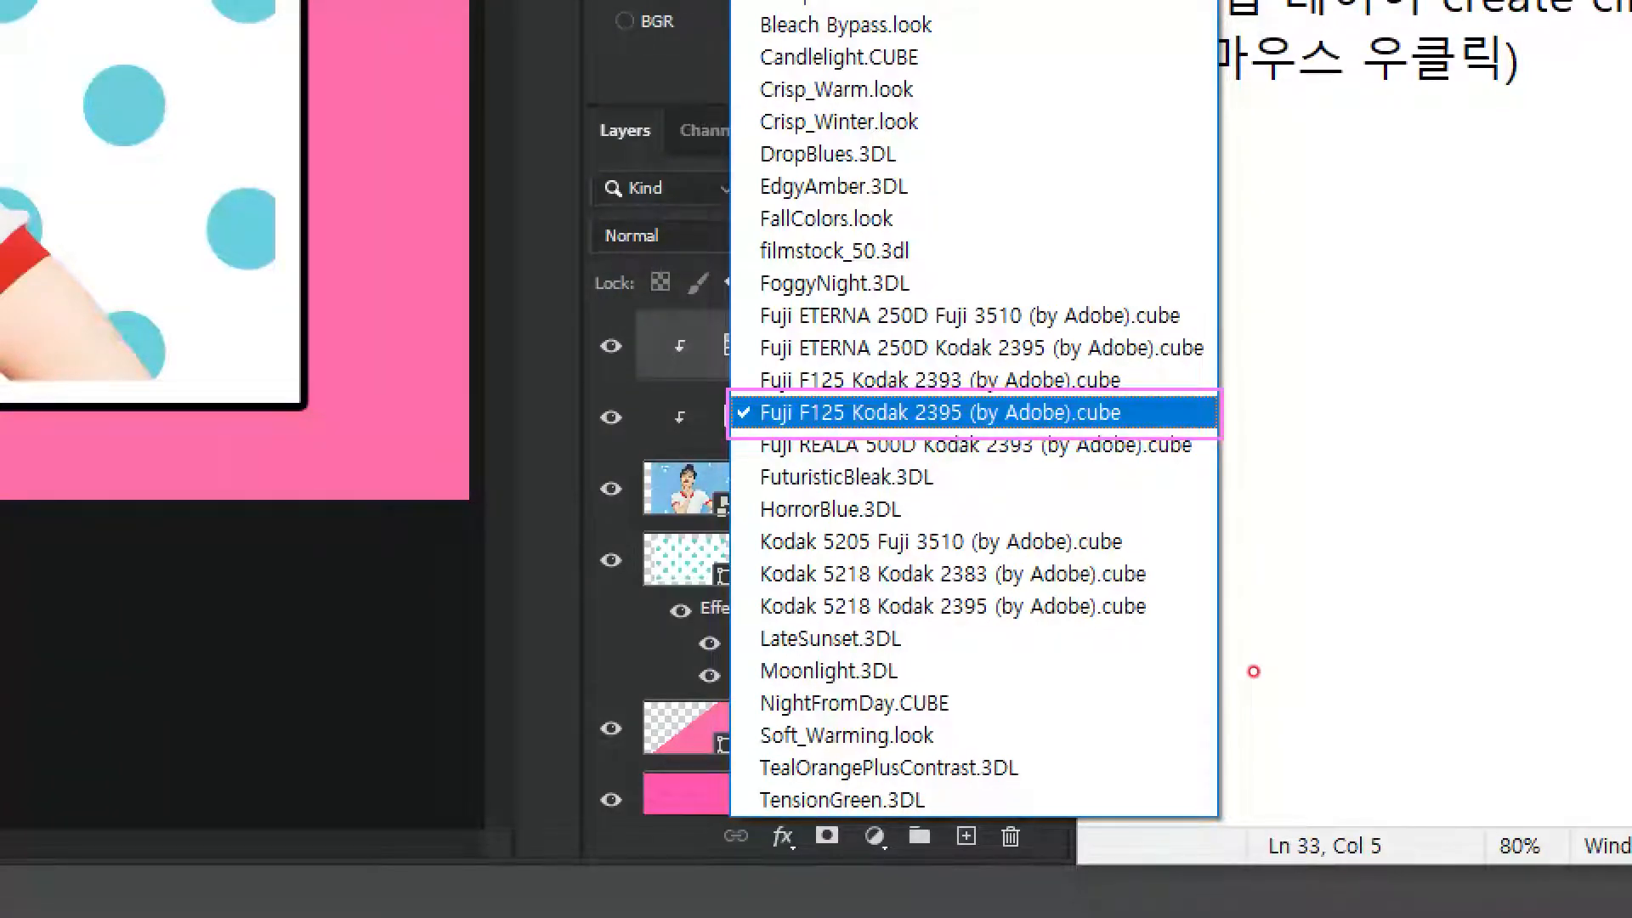
key(Escape)
Step: In Notepad, write "3DLut File - fuji F125 kodak 2395" as item 16 and start item 17 on a new line
click(1366, 537)
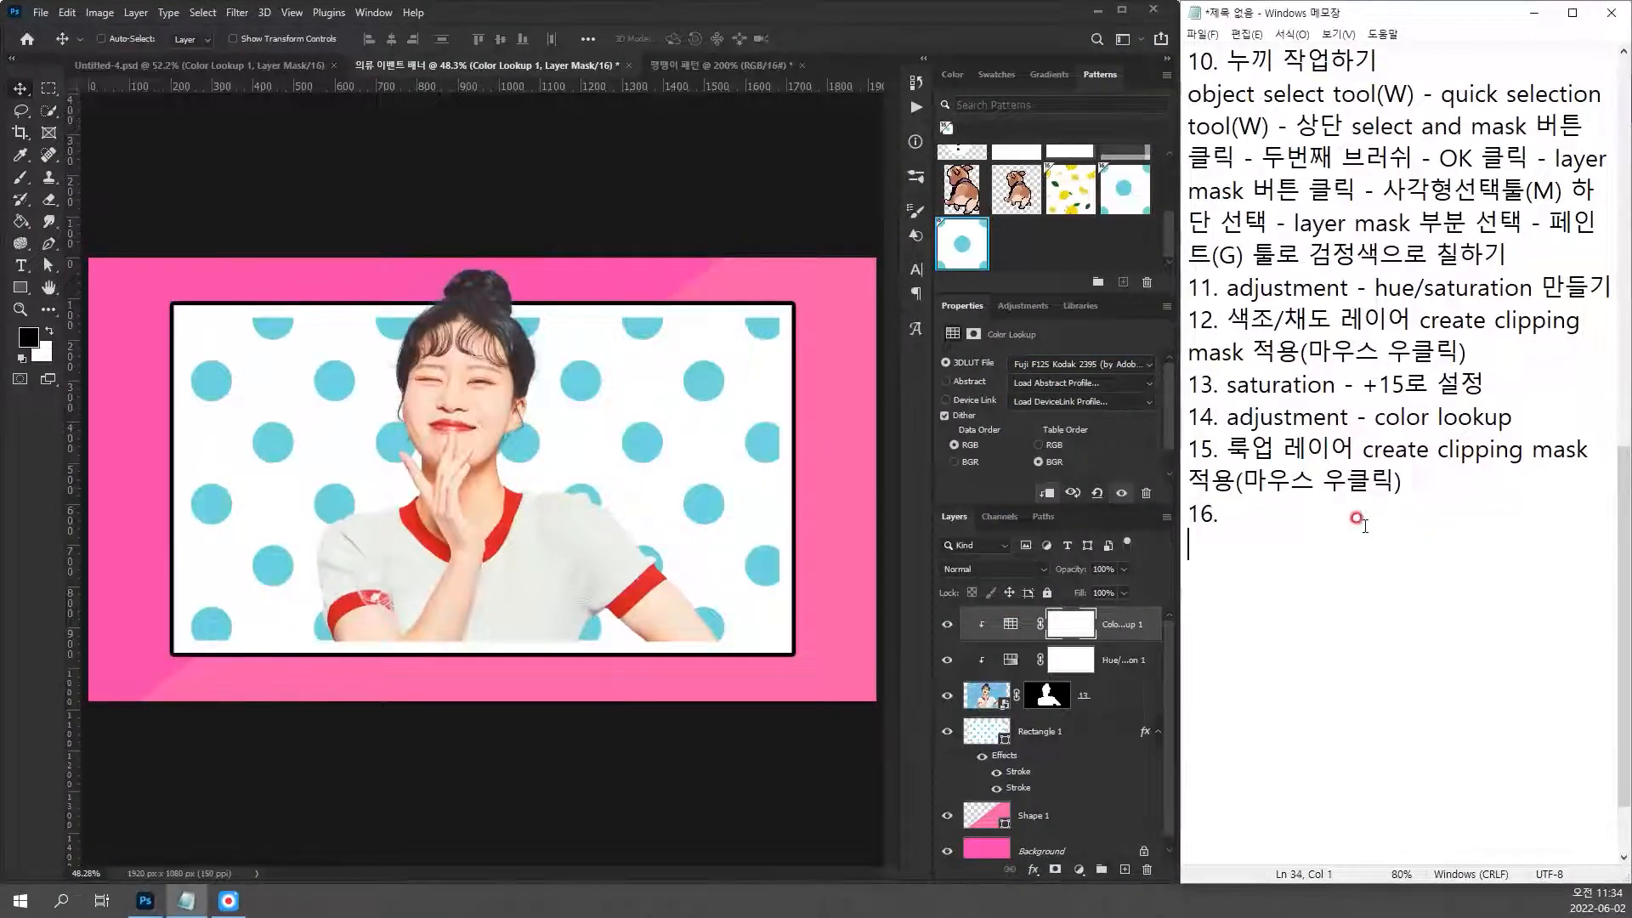
click(1363, 523)
text(3)
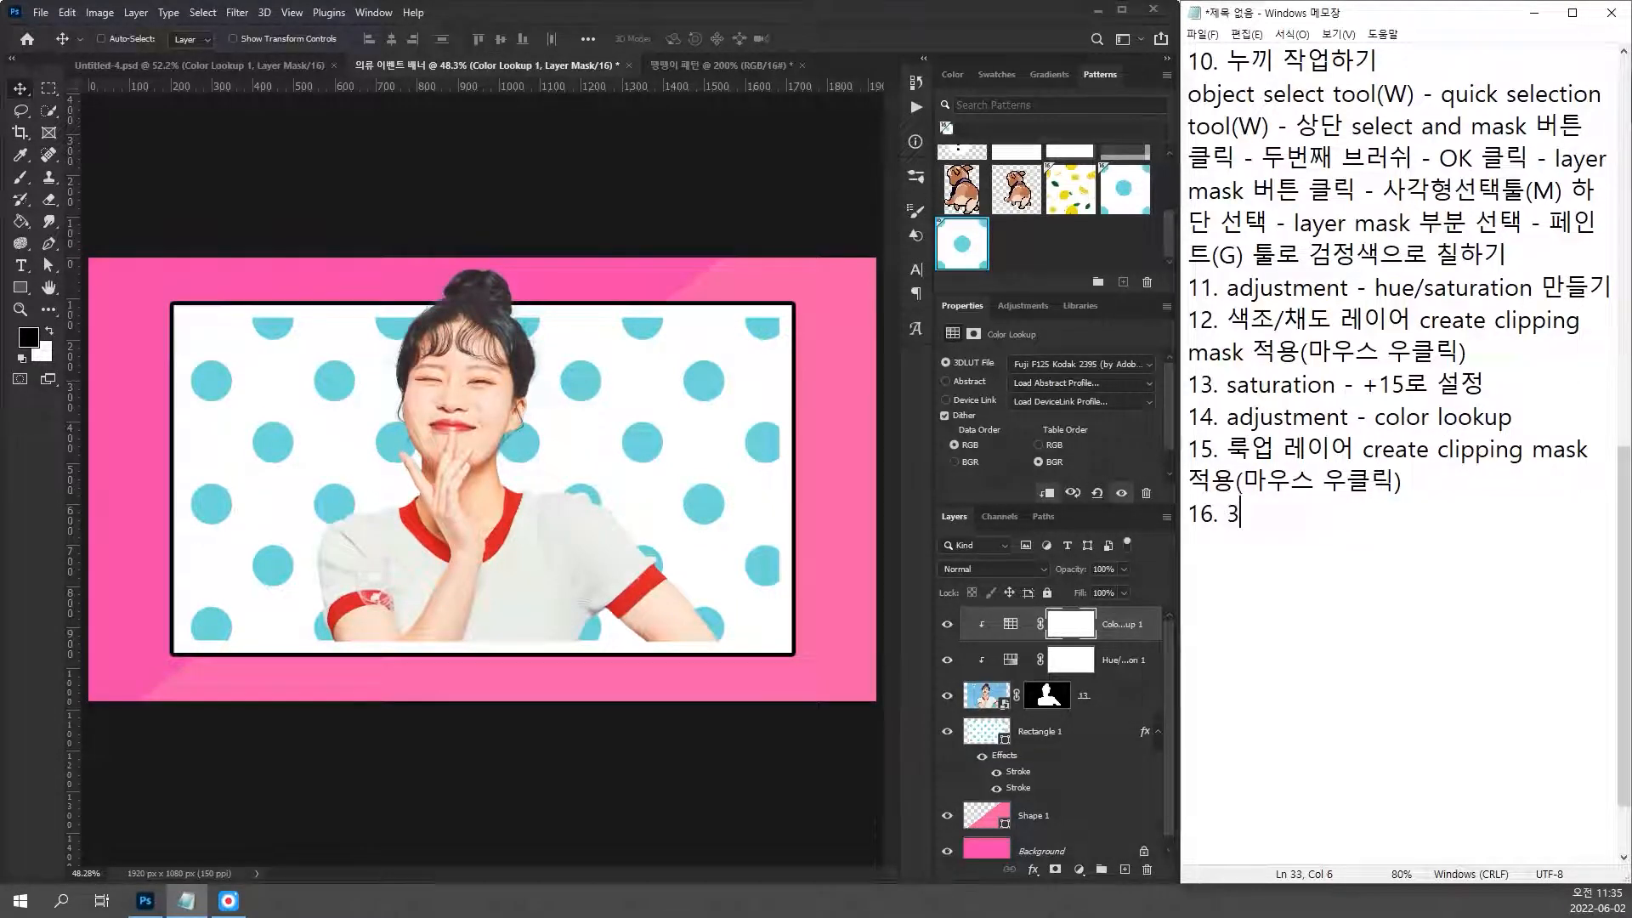
text(D)
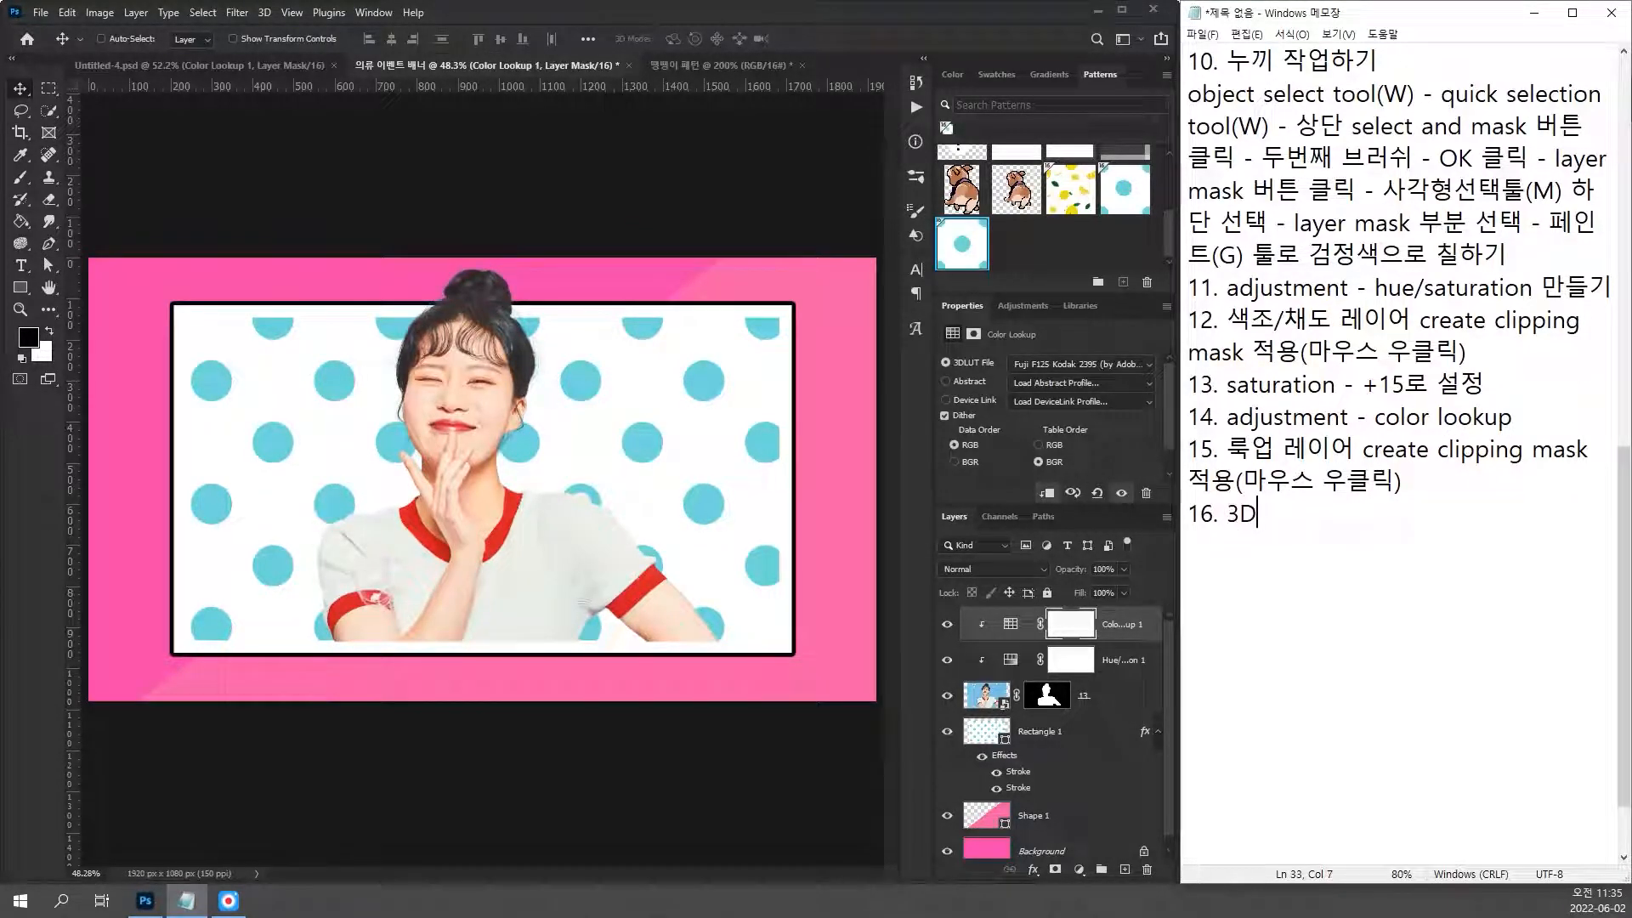
text(Lut )
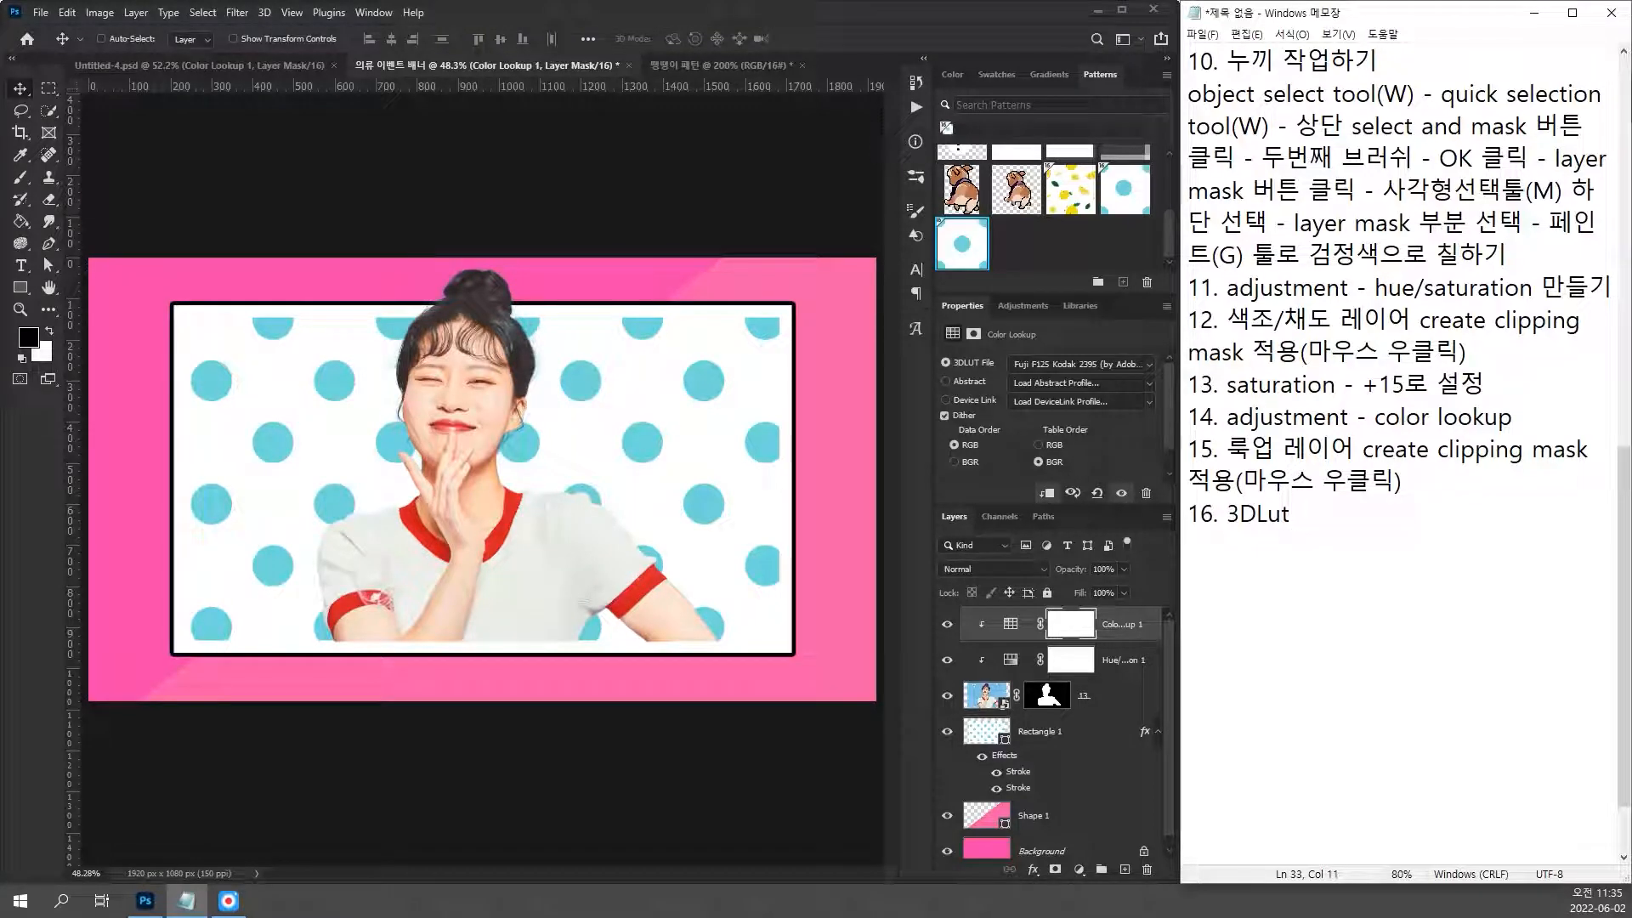
text(File _)
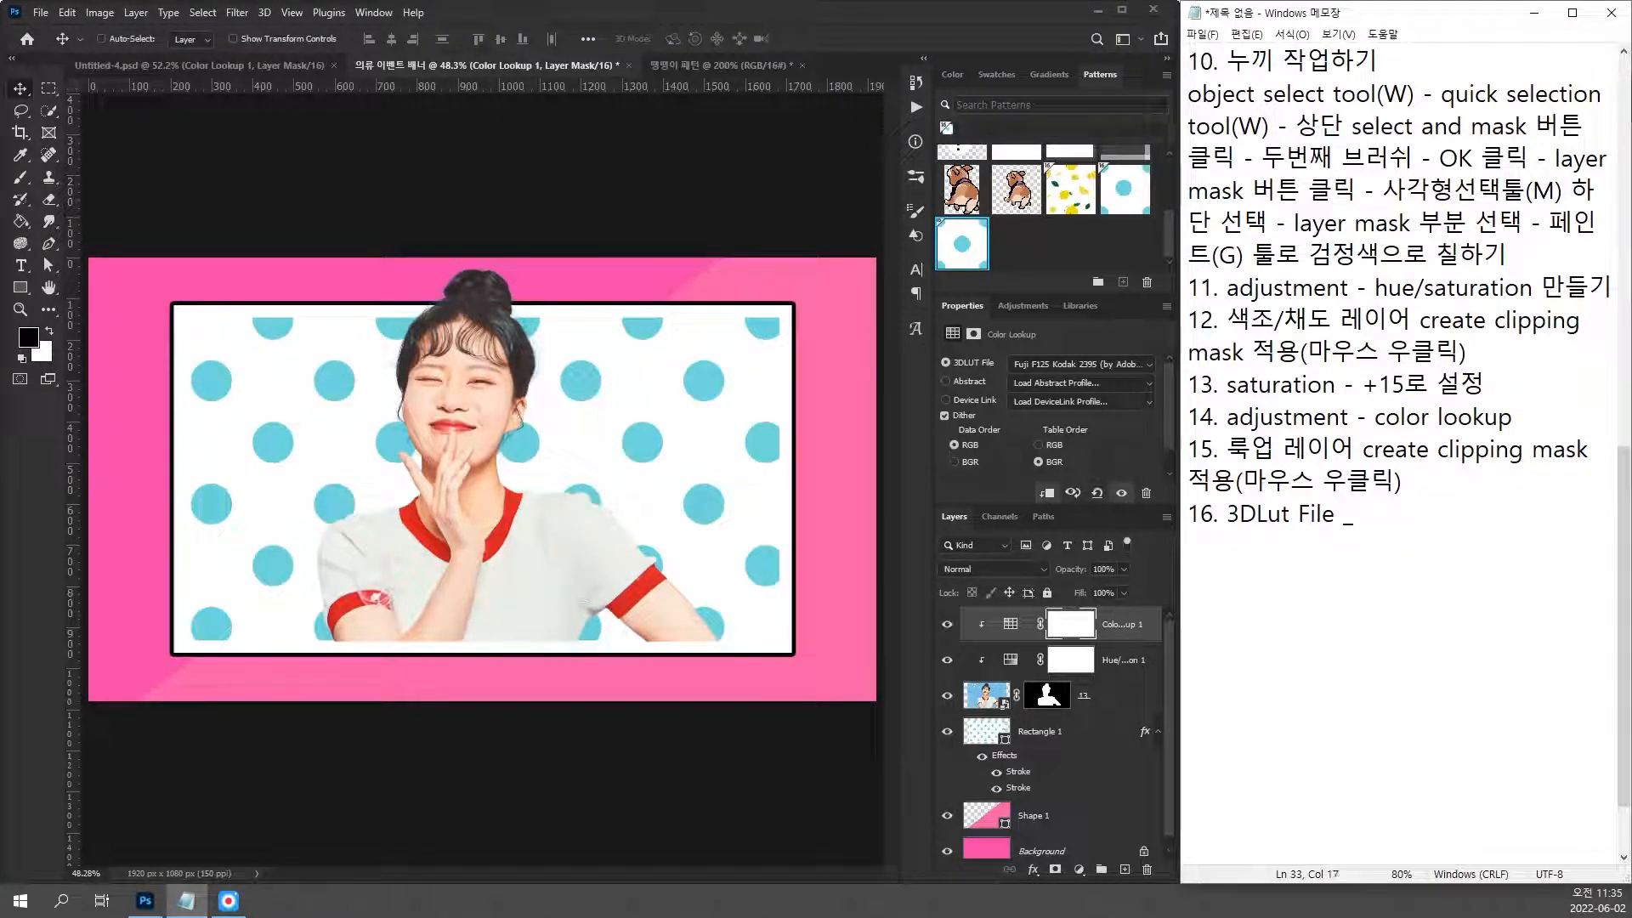
key(BackSpace)
text(- fu)
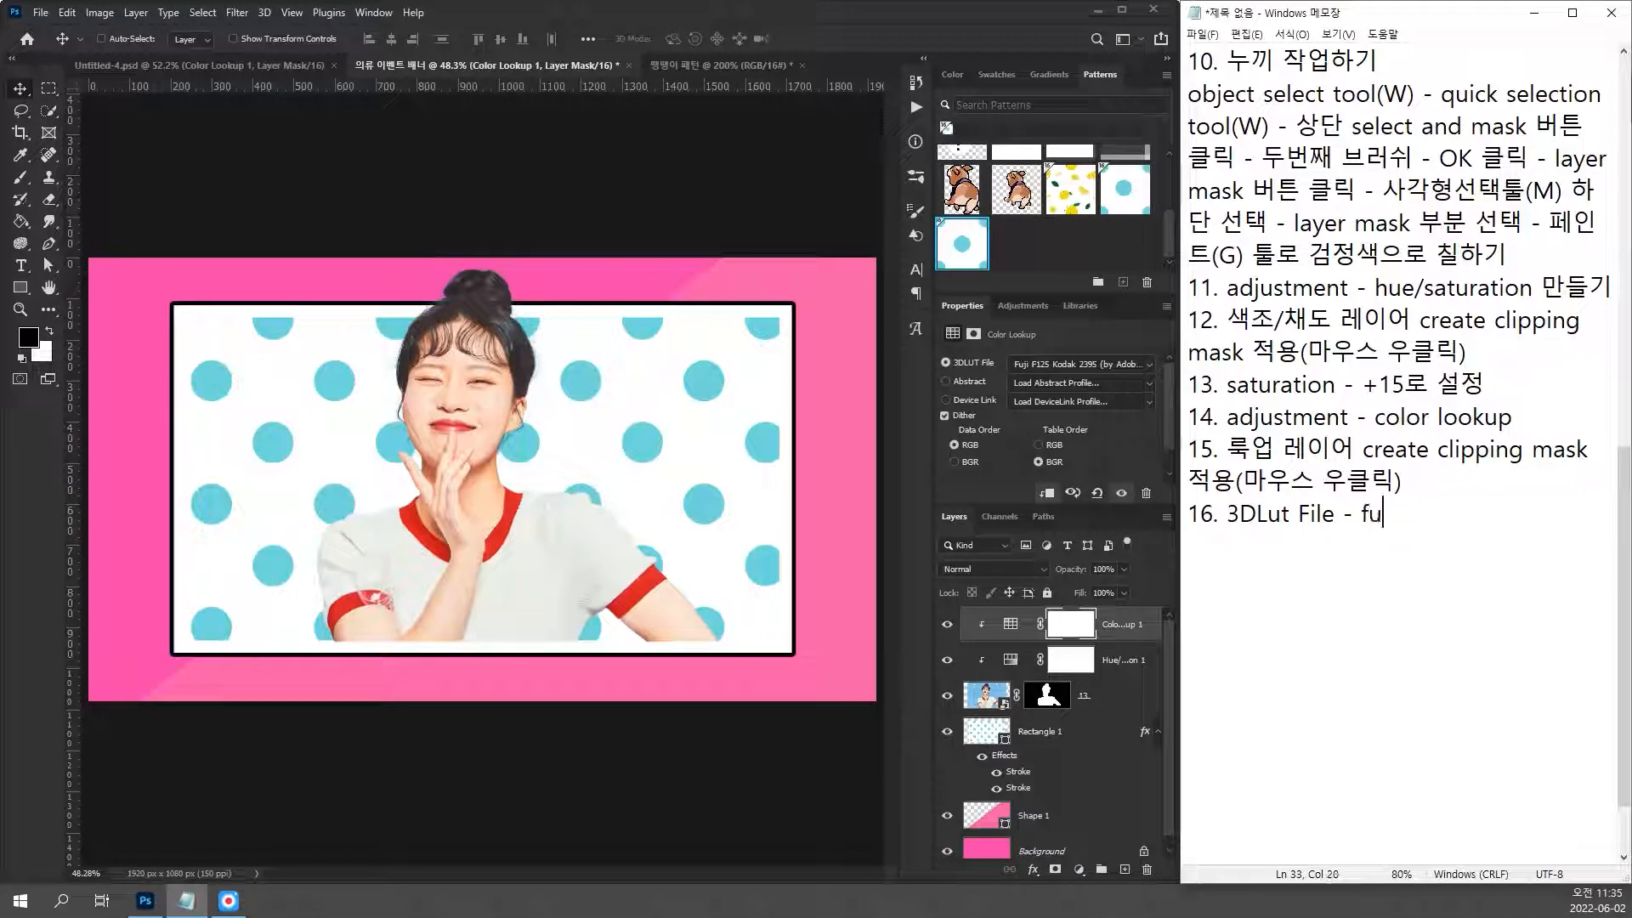
text(ji 1)
key(BackSpace)
text(F125 )
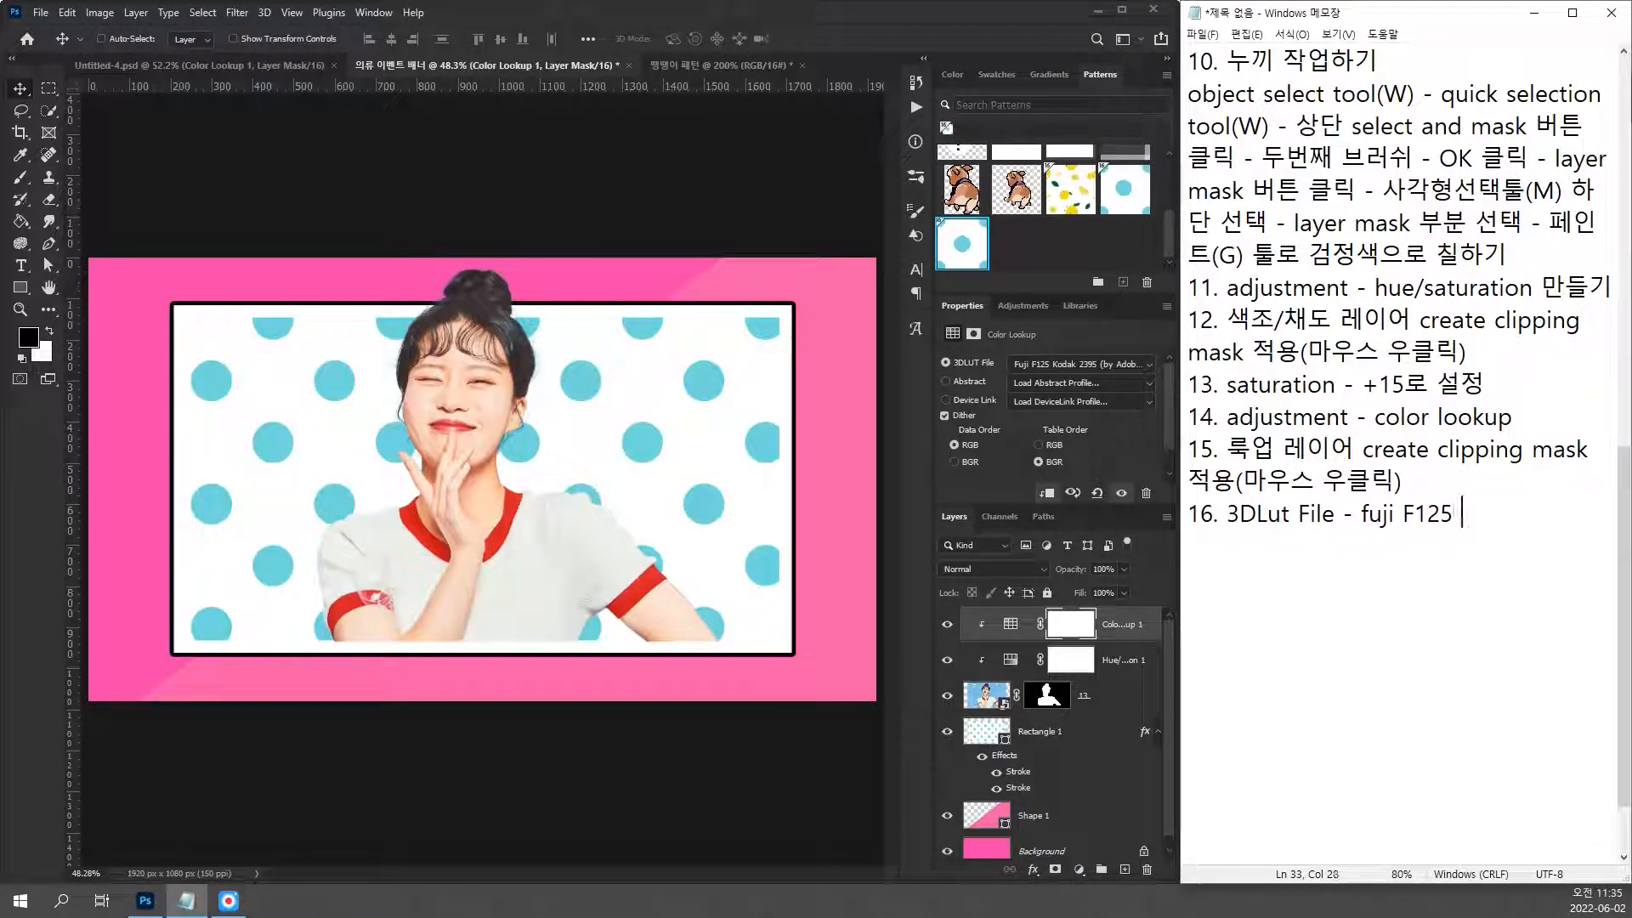
text(koda)
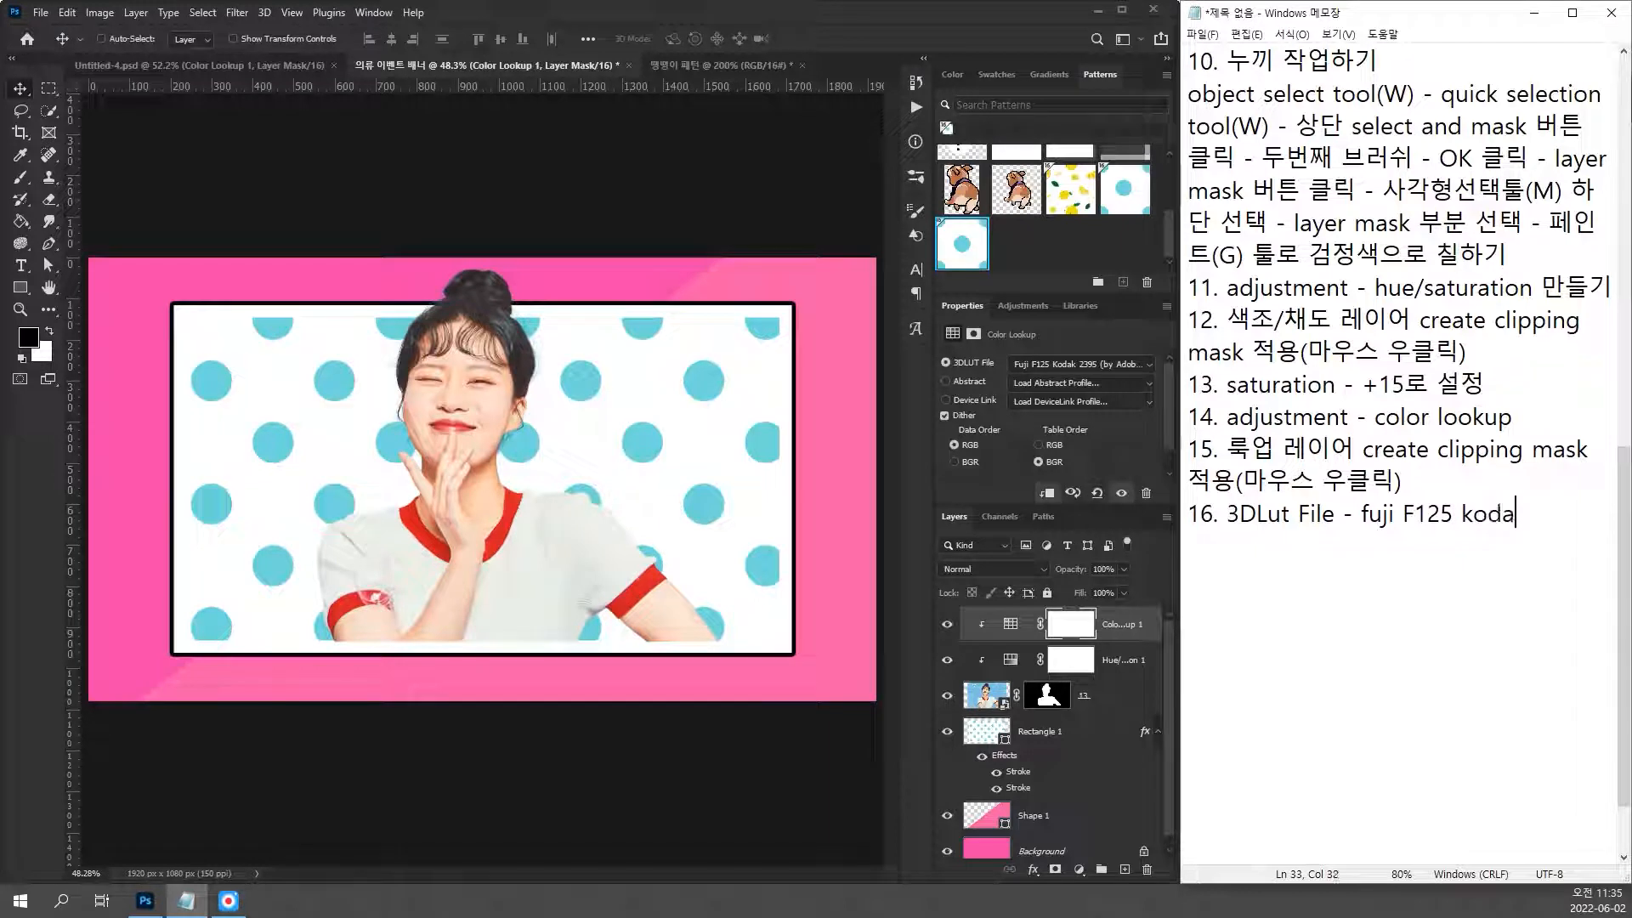
text(k 23)
text(9)
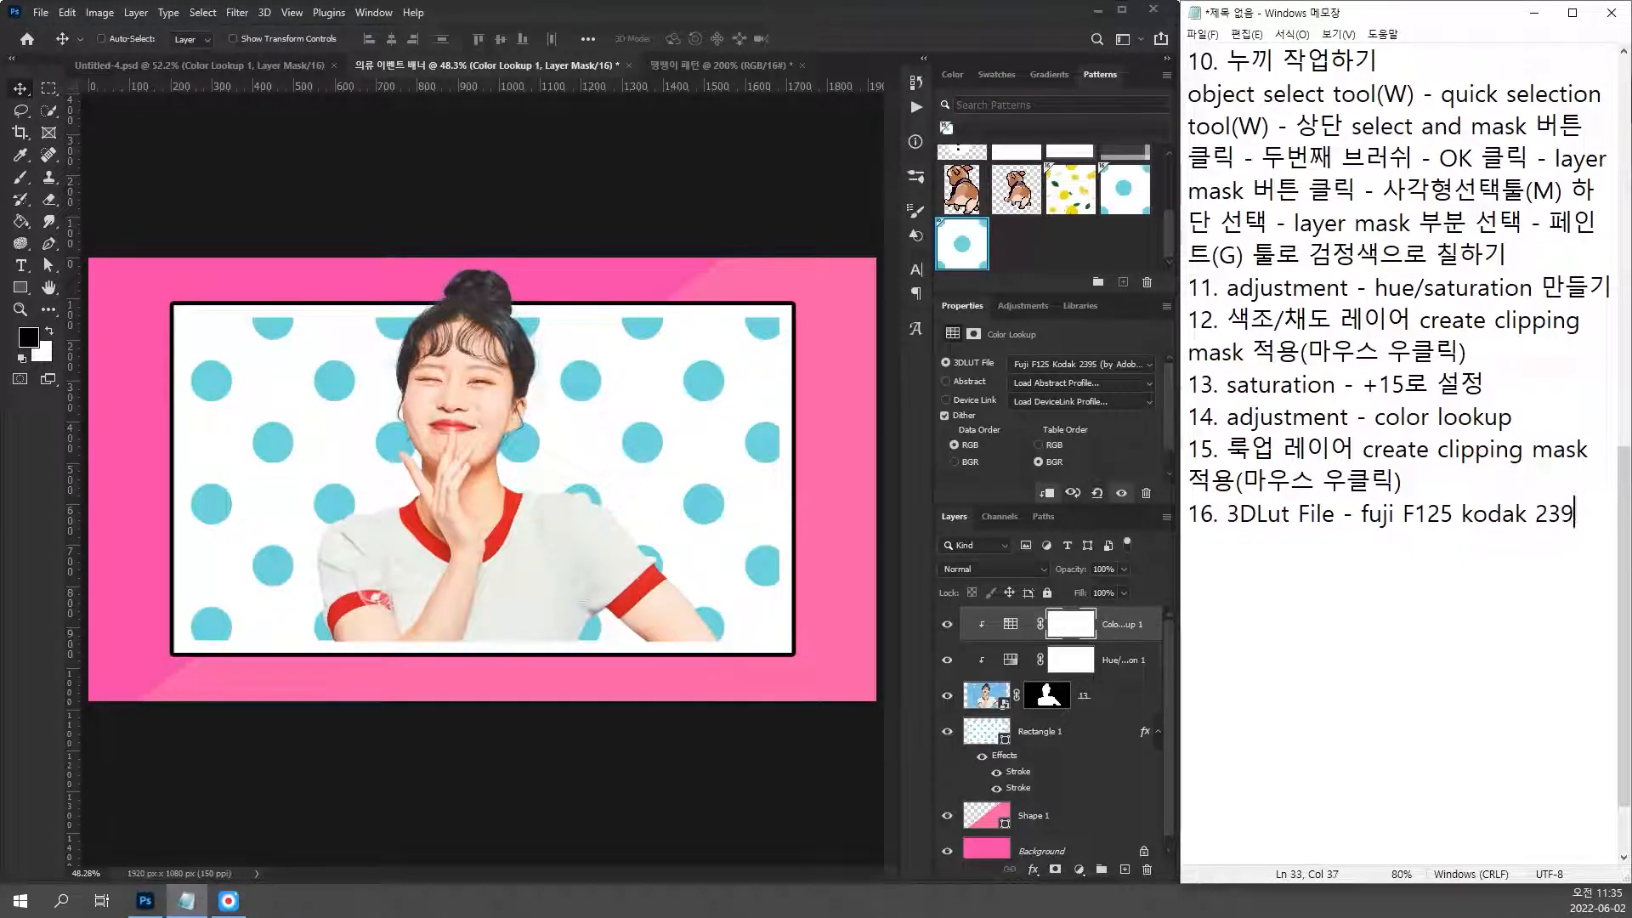
text(5)
key(Return)
text(17.)
Step: In Photoshop, preview other 3DLUT presets on the Color Lookup layer and return to Fuji F125 Kodak 2395
click(1098, 362)
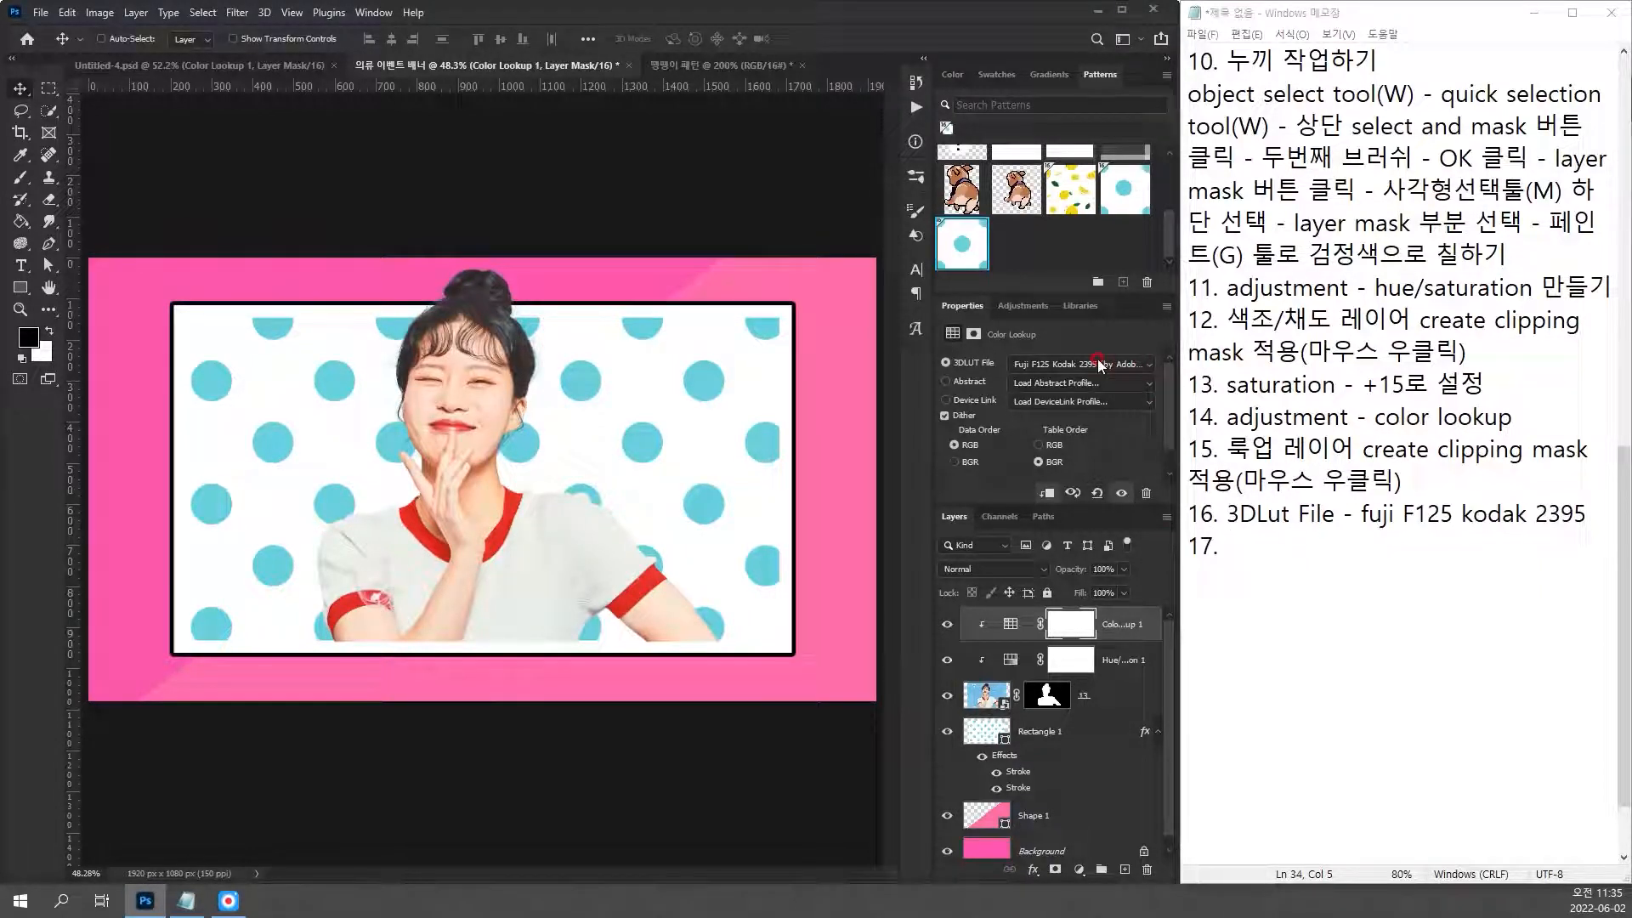
click(1098, 364)
click(1097, 361)
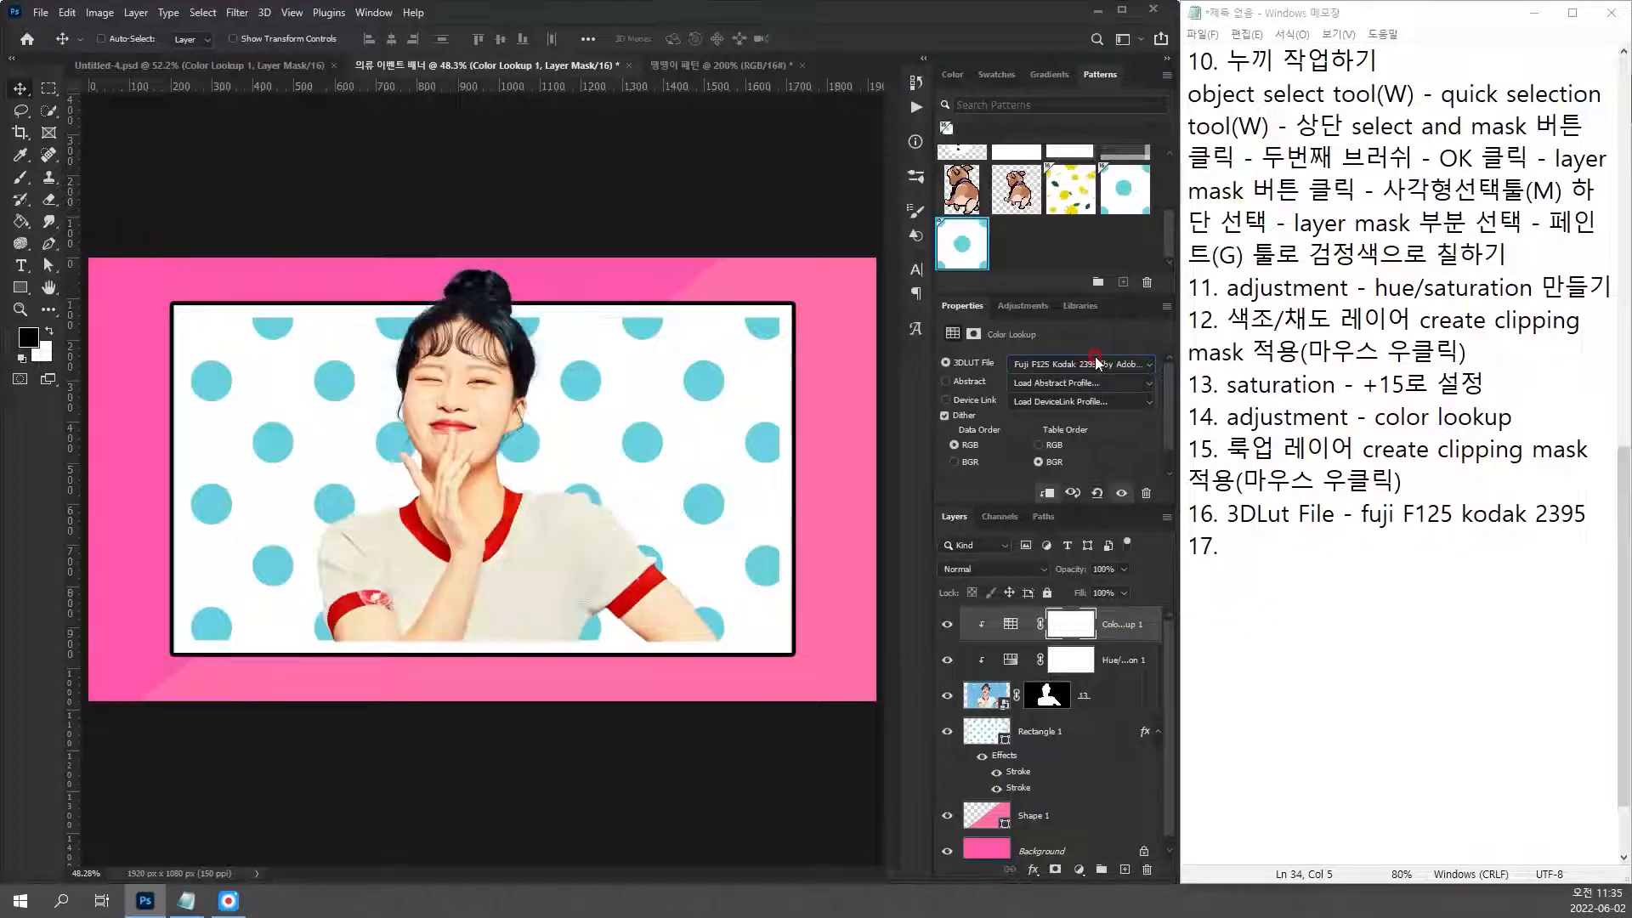
click(1115, 363)
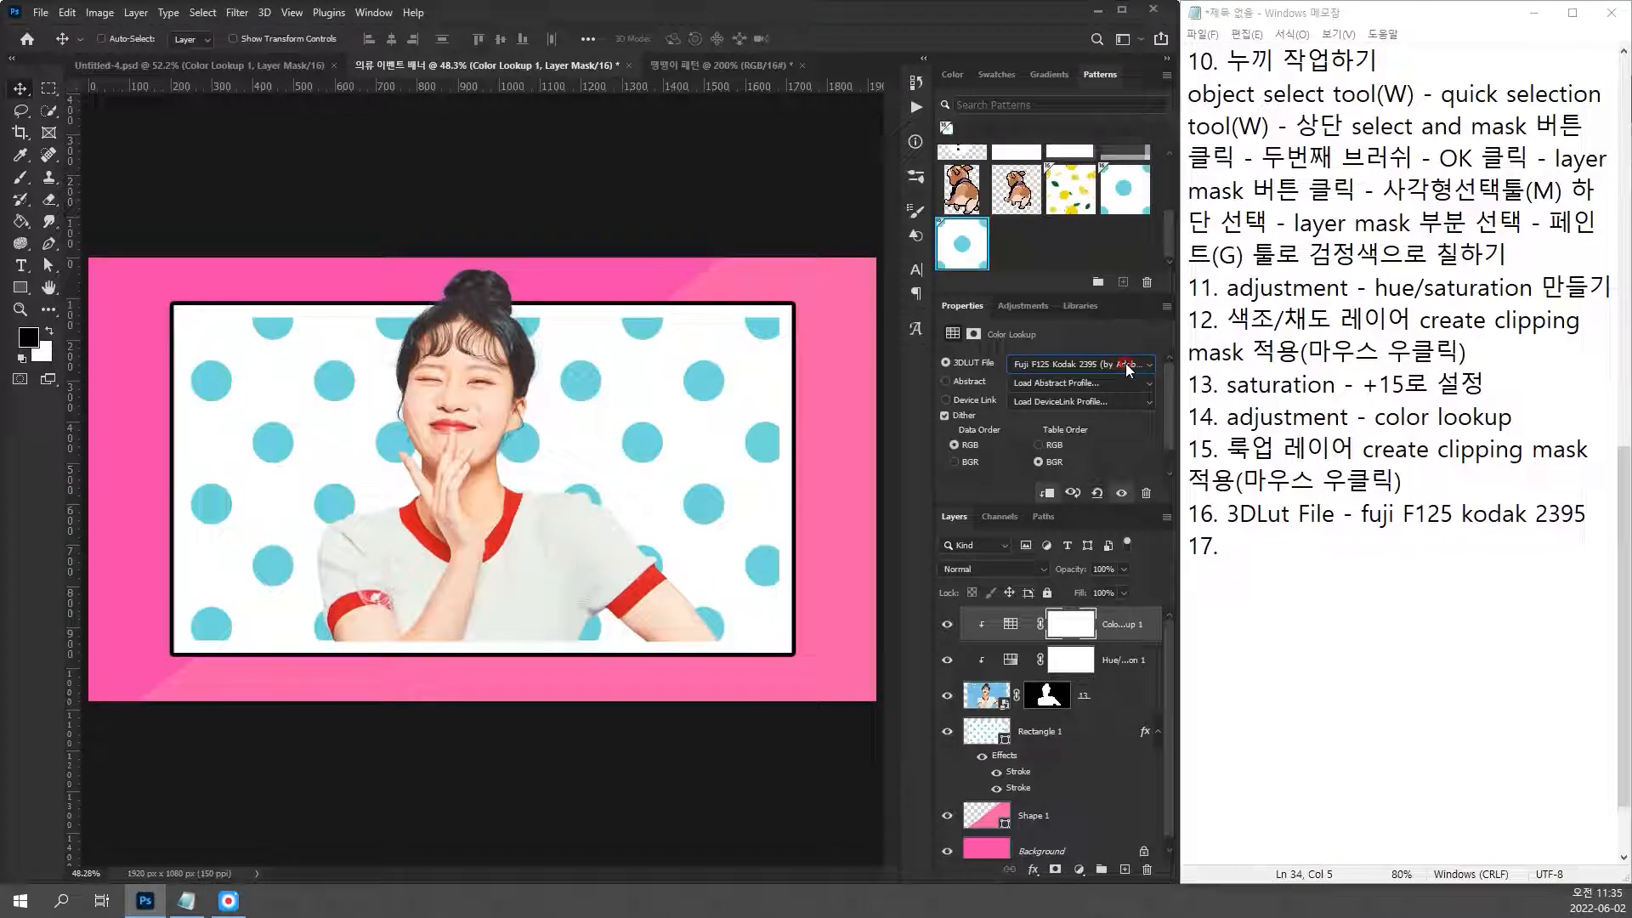
scroll(1125, 364, down, 2)
scroll(1125, 364, up, 4)
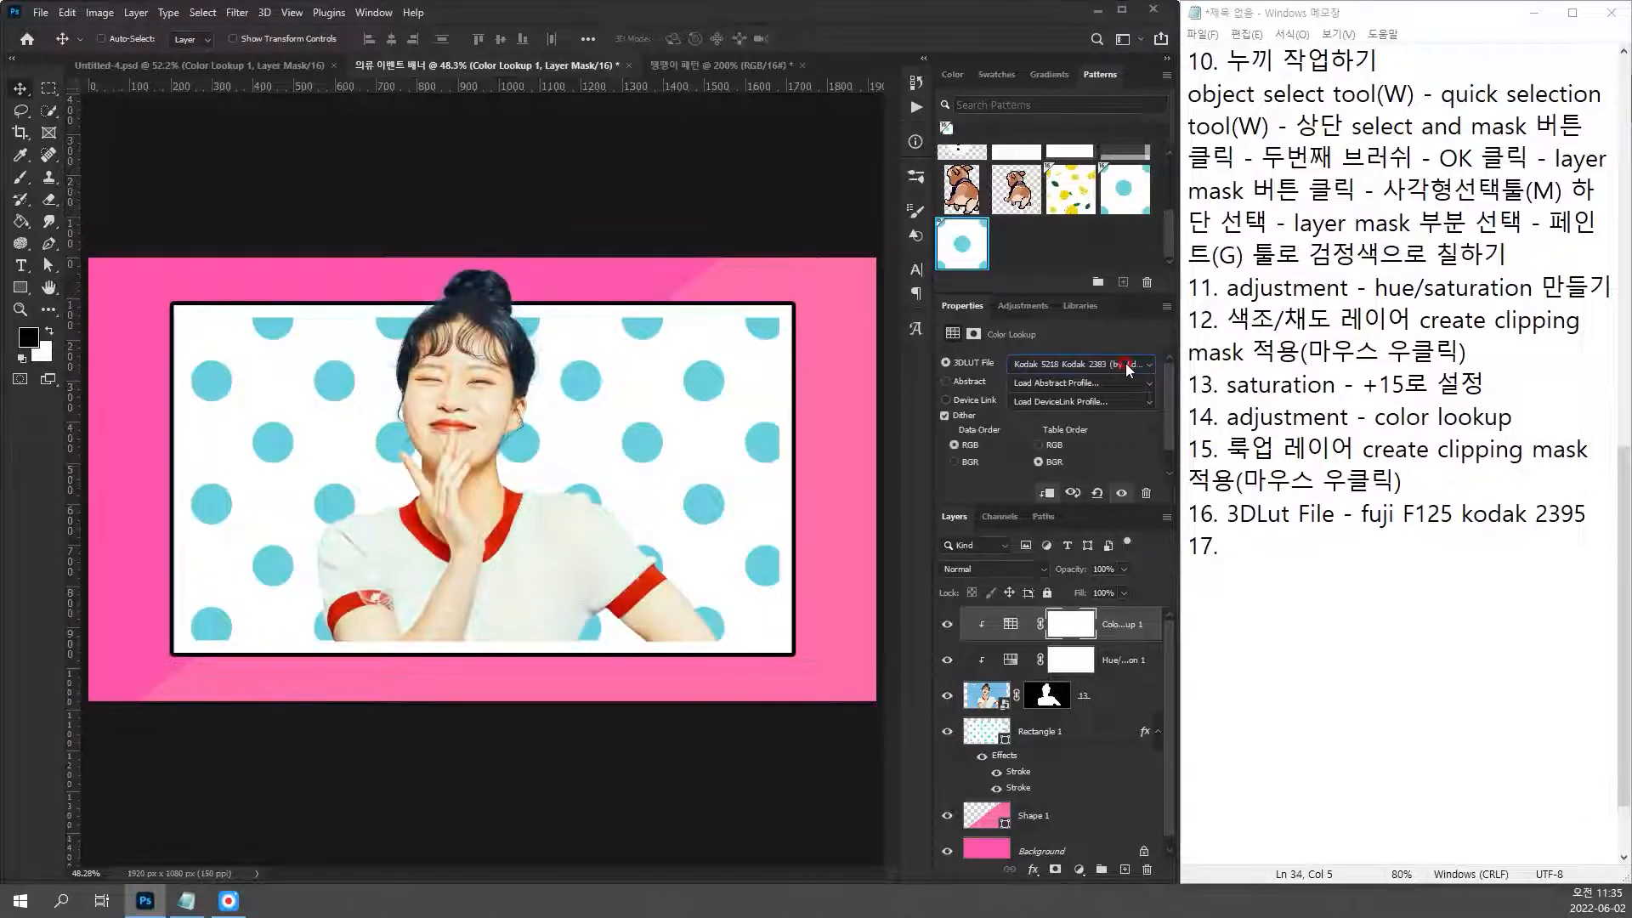
scroll(1126, 364, down, 3)
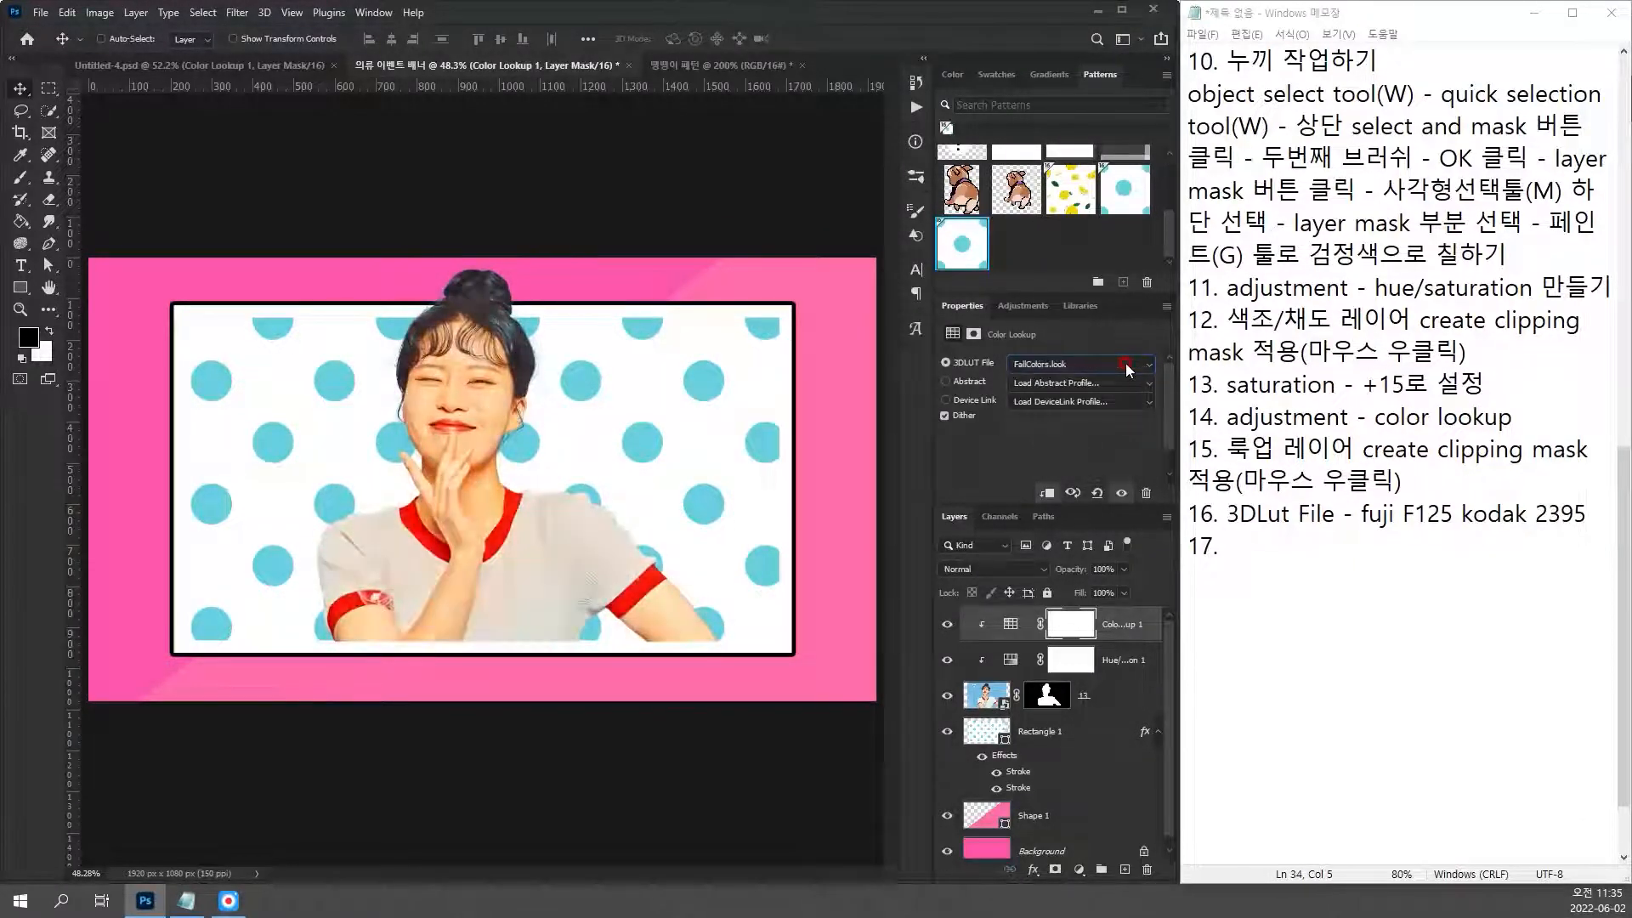
click(1125, 364)
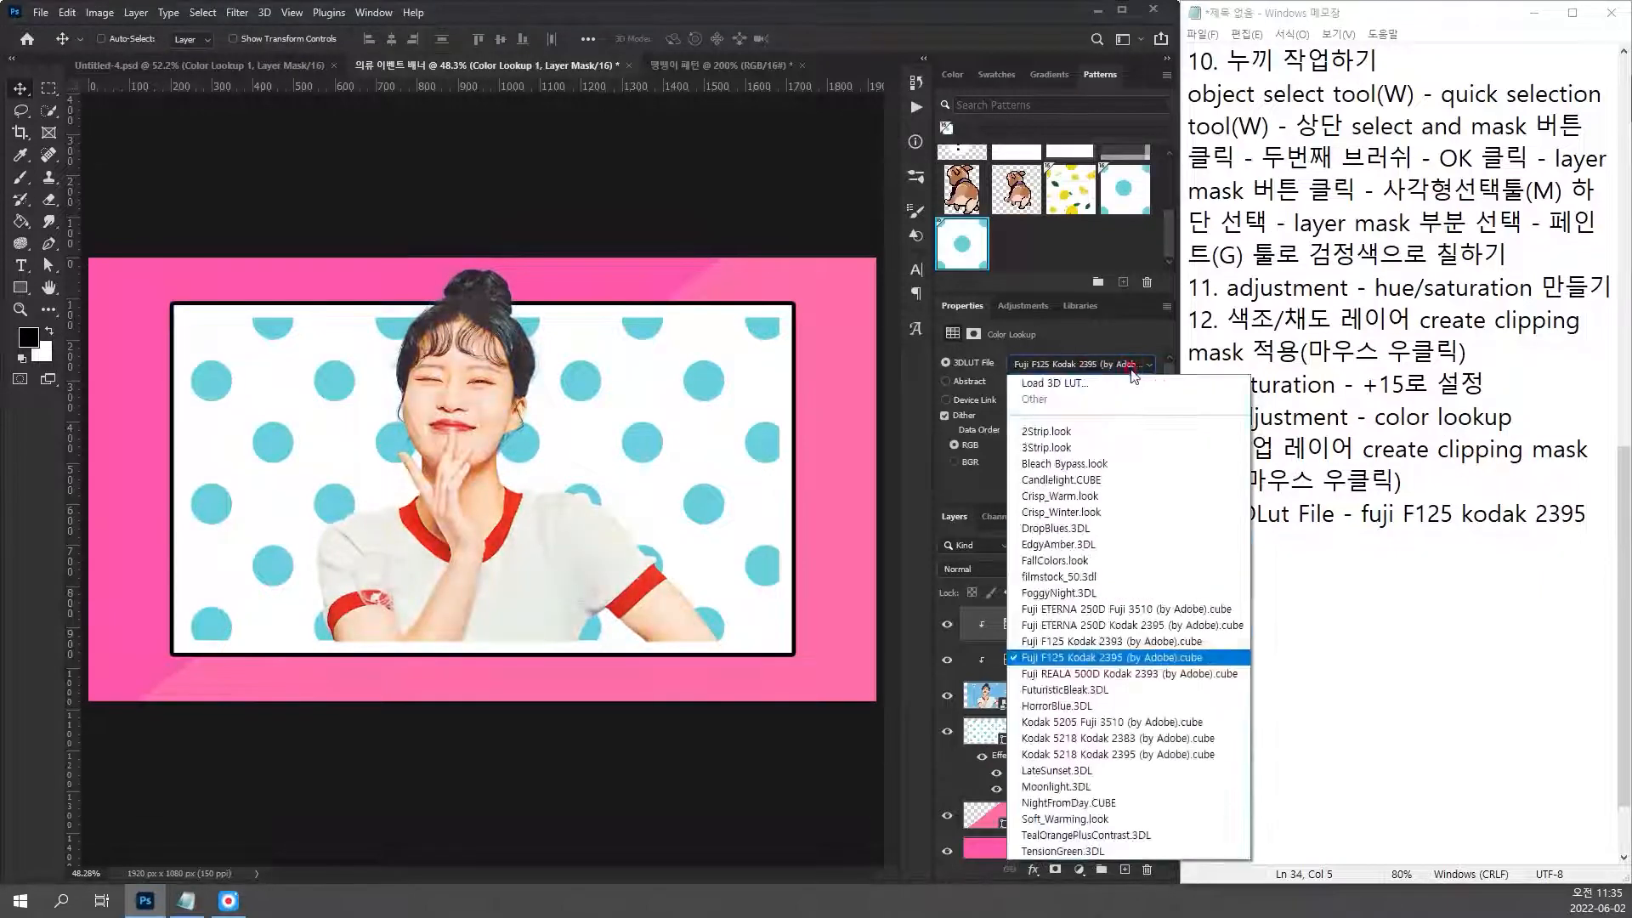
click(1146, 657)
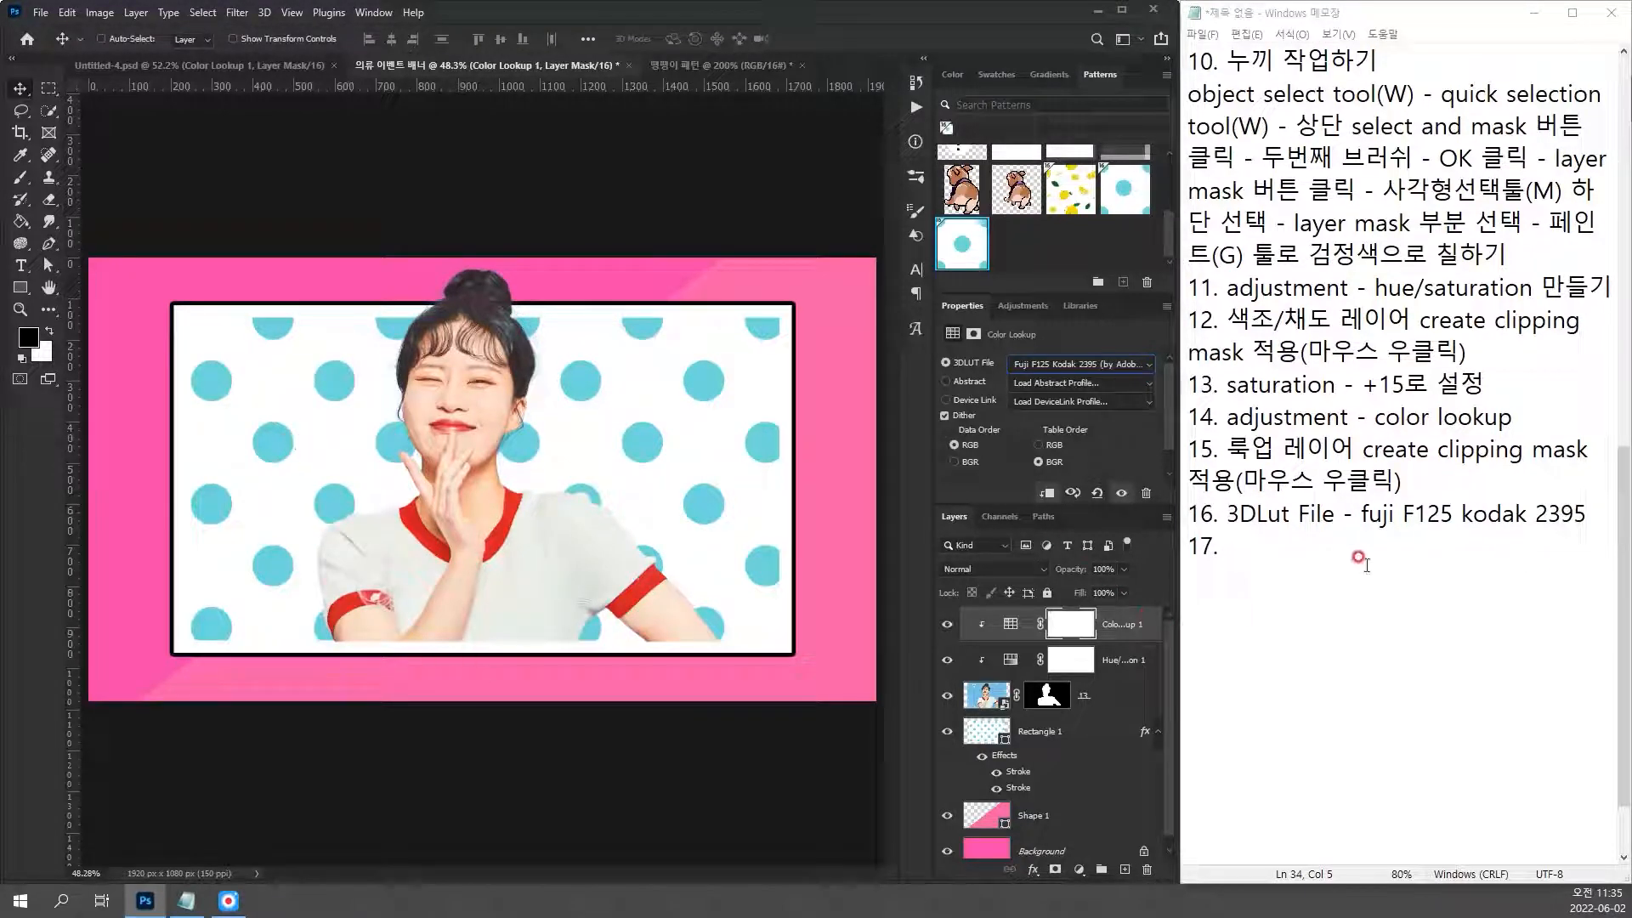
Step: View the finished banner in Untitled-4.psd and return to the clothing event banner document
click(1291, 544)
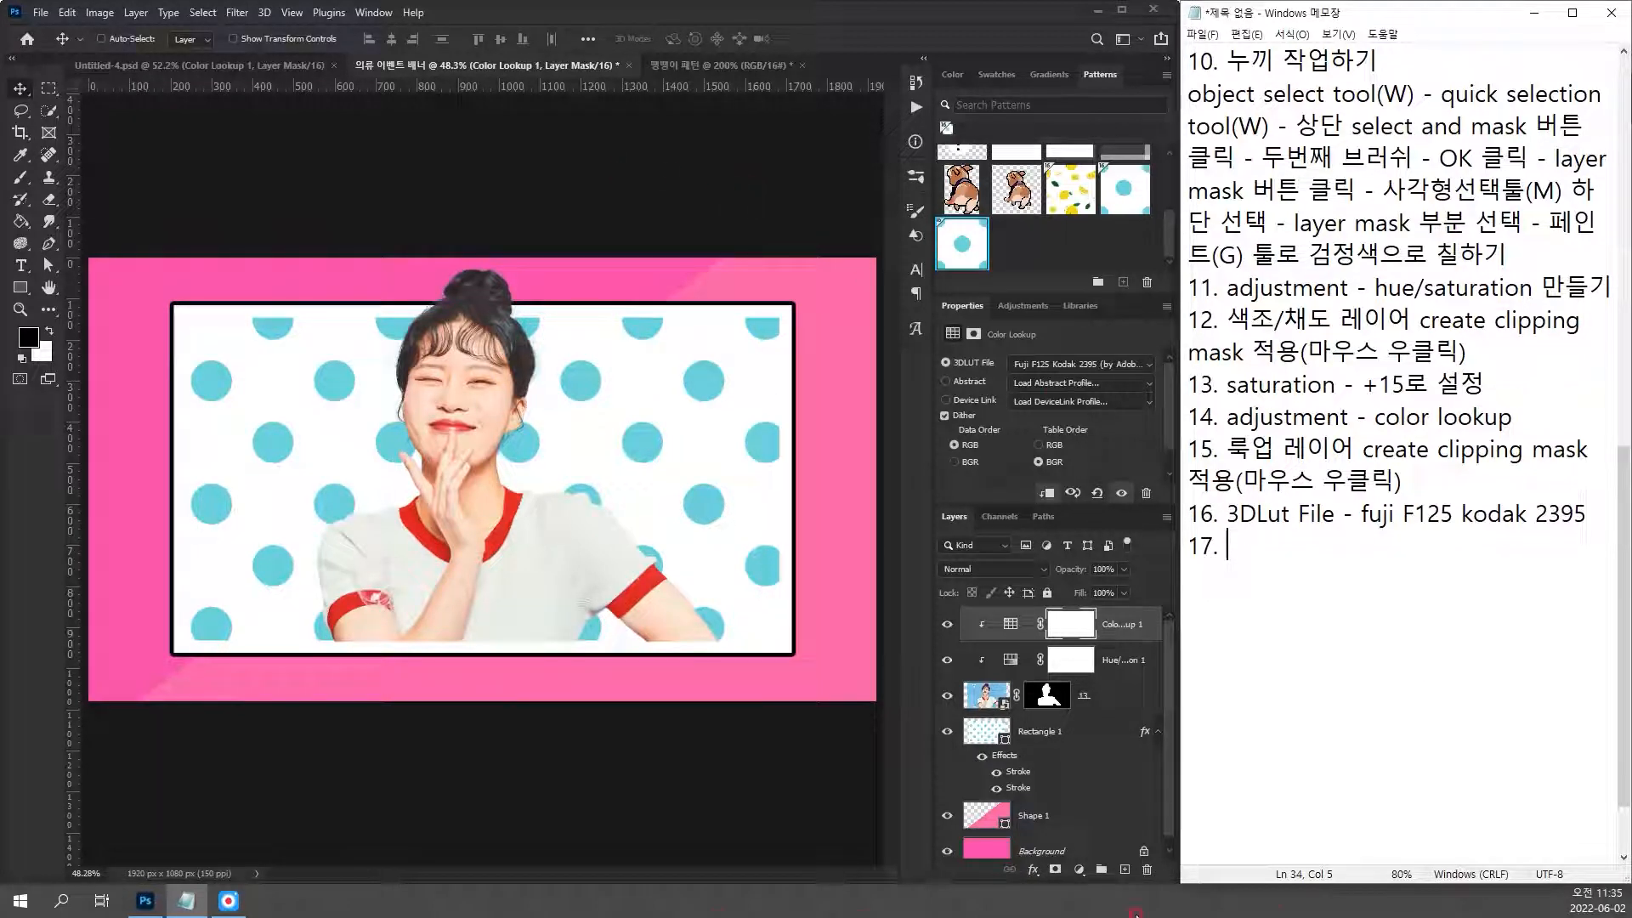
click(202, 64)
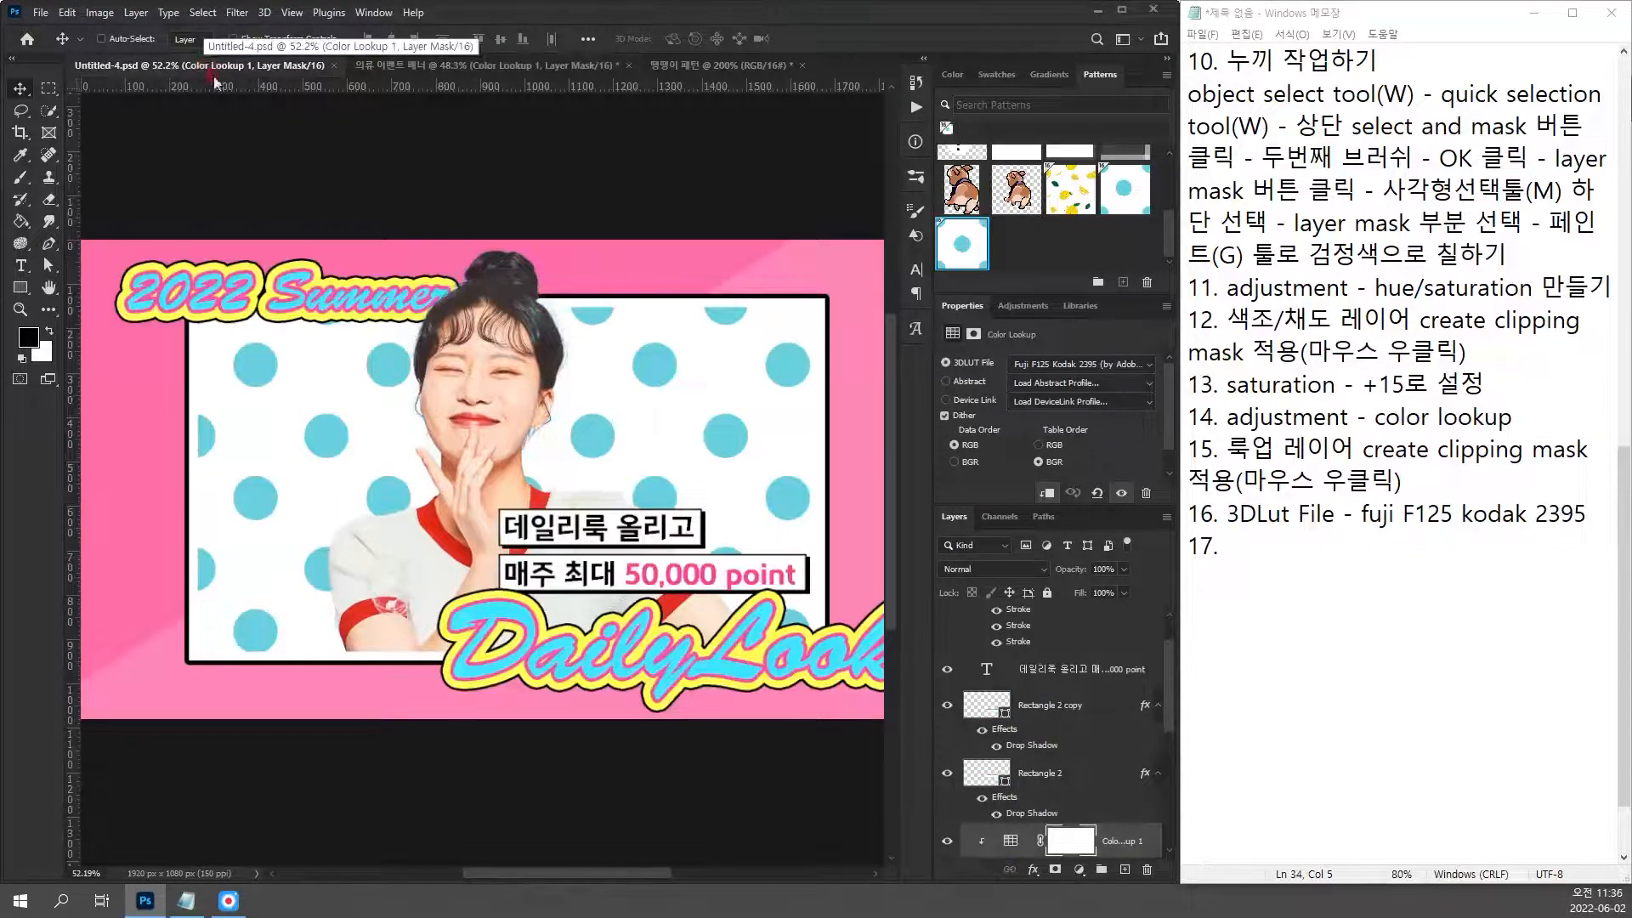
click(718, 64)
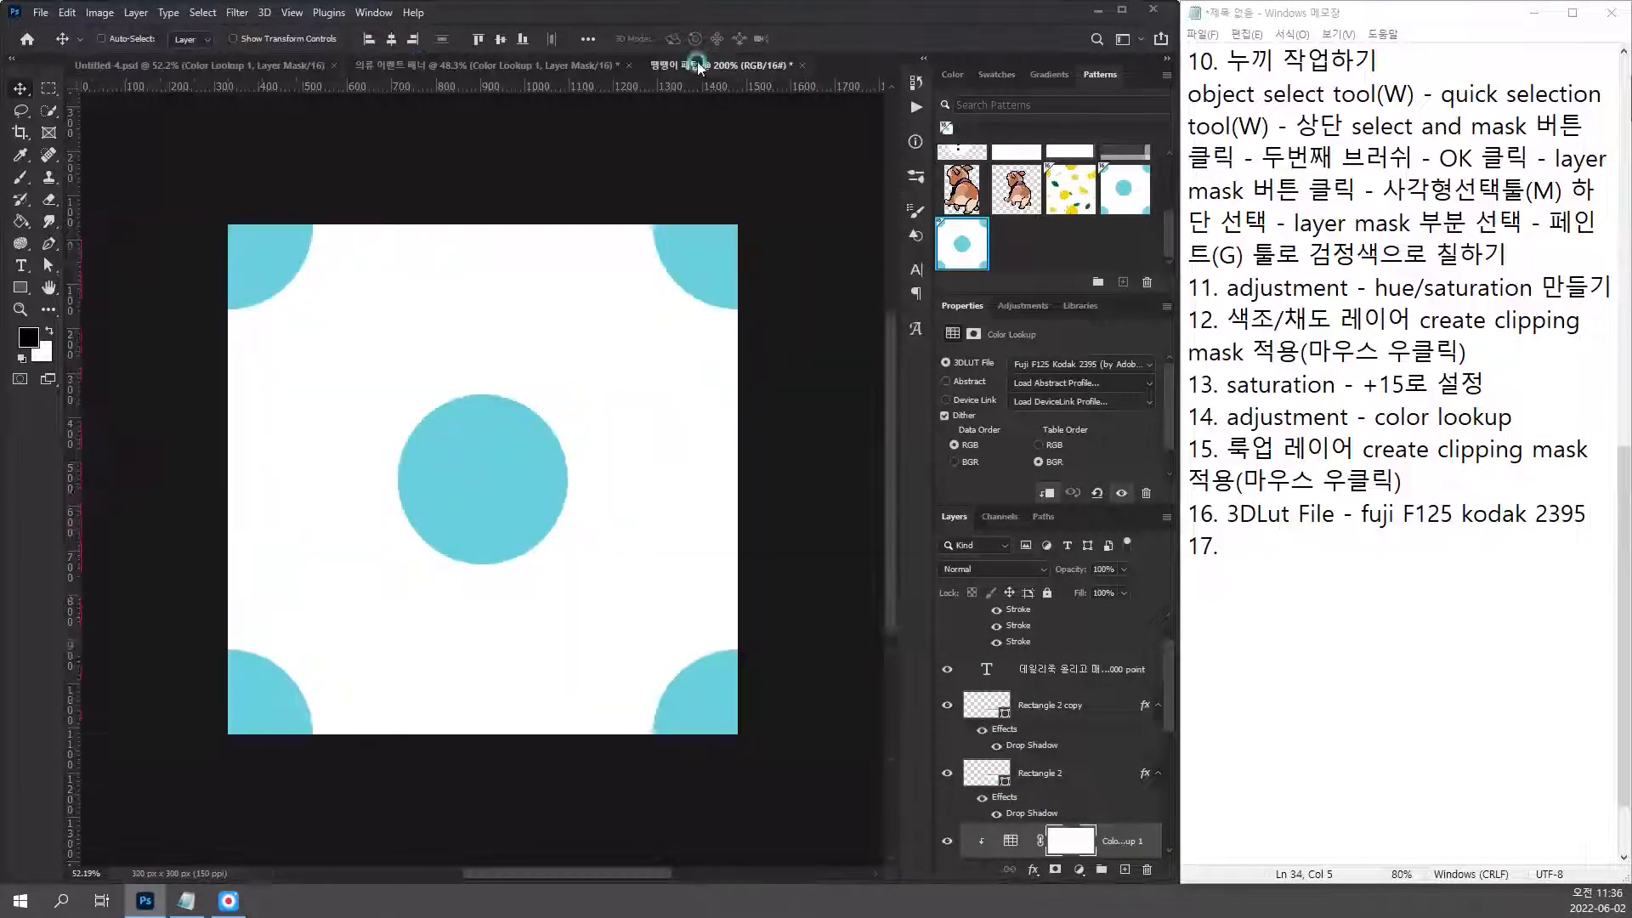
click(486, 65)
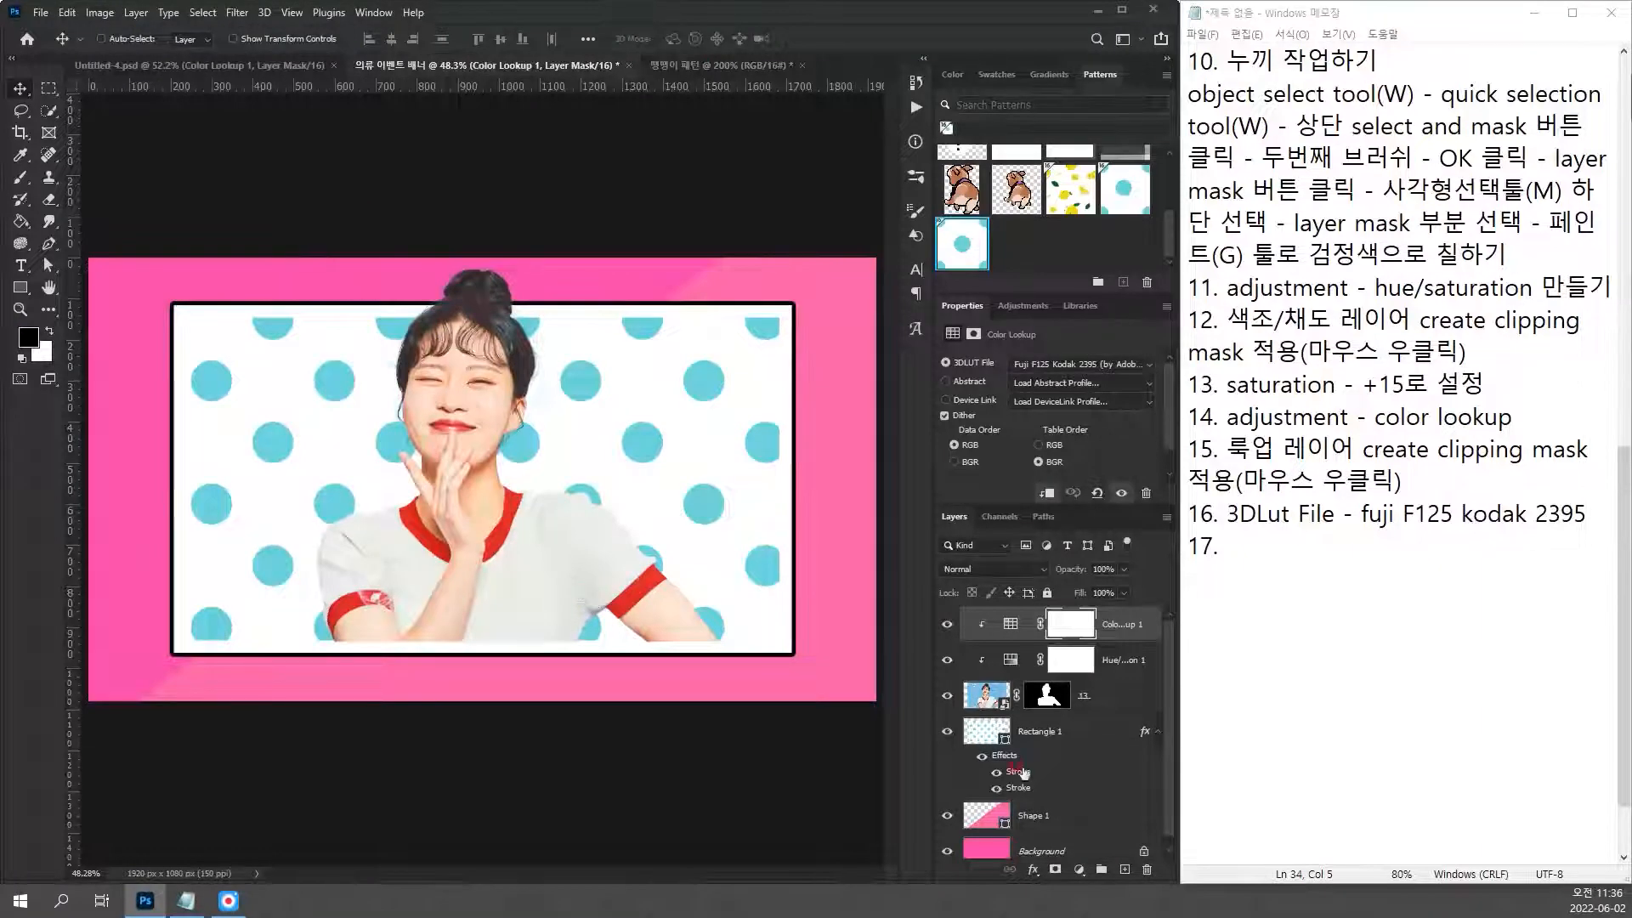
Step: In Notepad, write "글자 툴(T)을 사용해서 글자 생성" as item 17 and start item 18 on a new line
click(1274, 536)
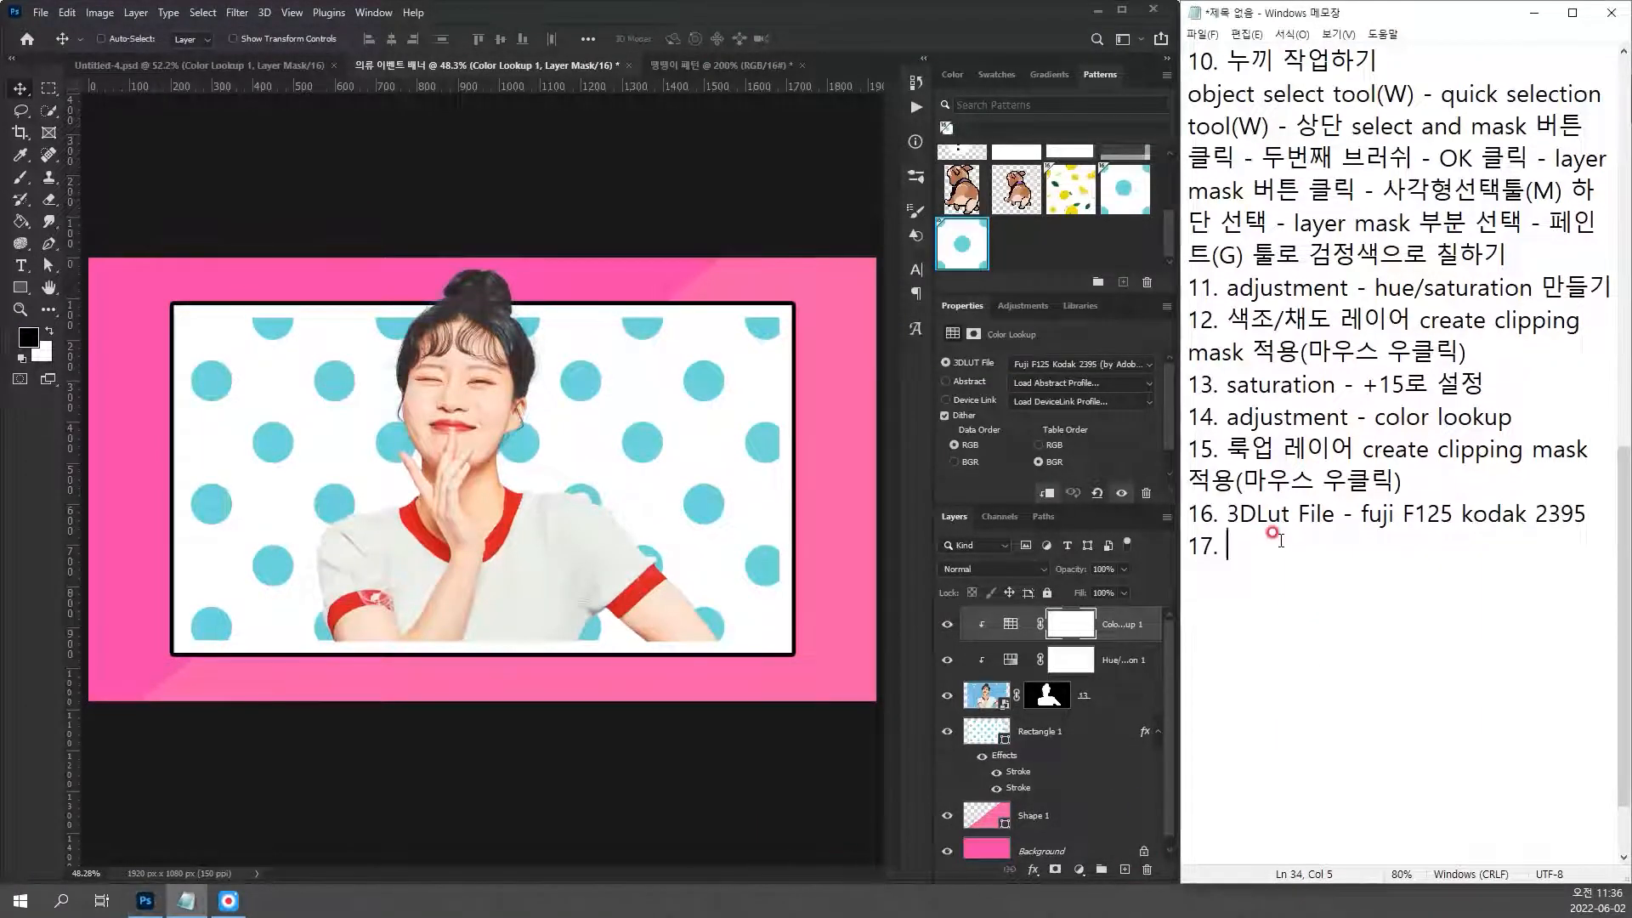
text(글자)
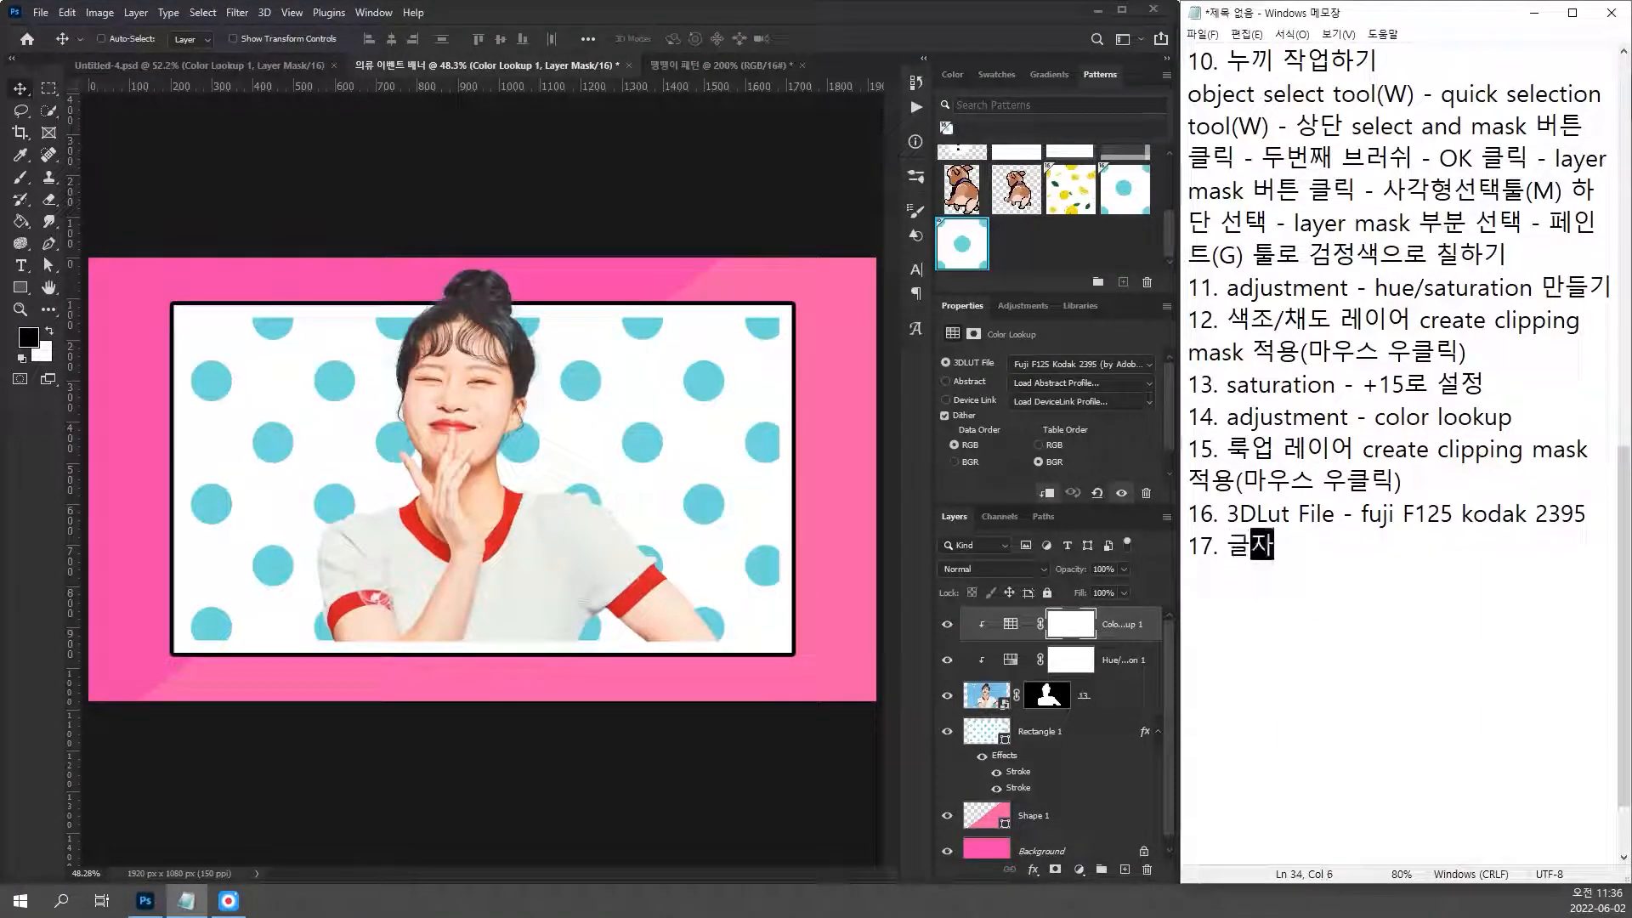
text( 툴 )
text(T)
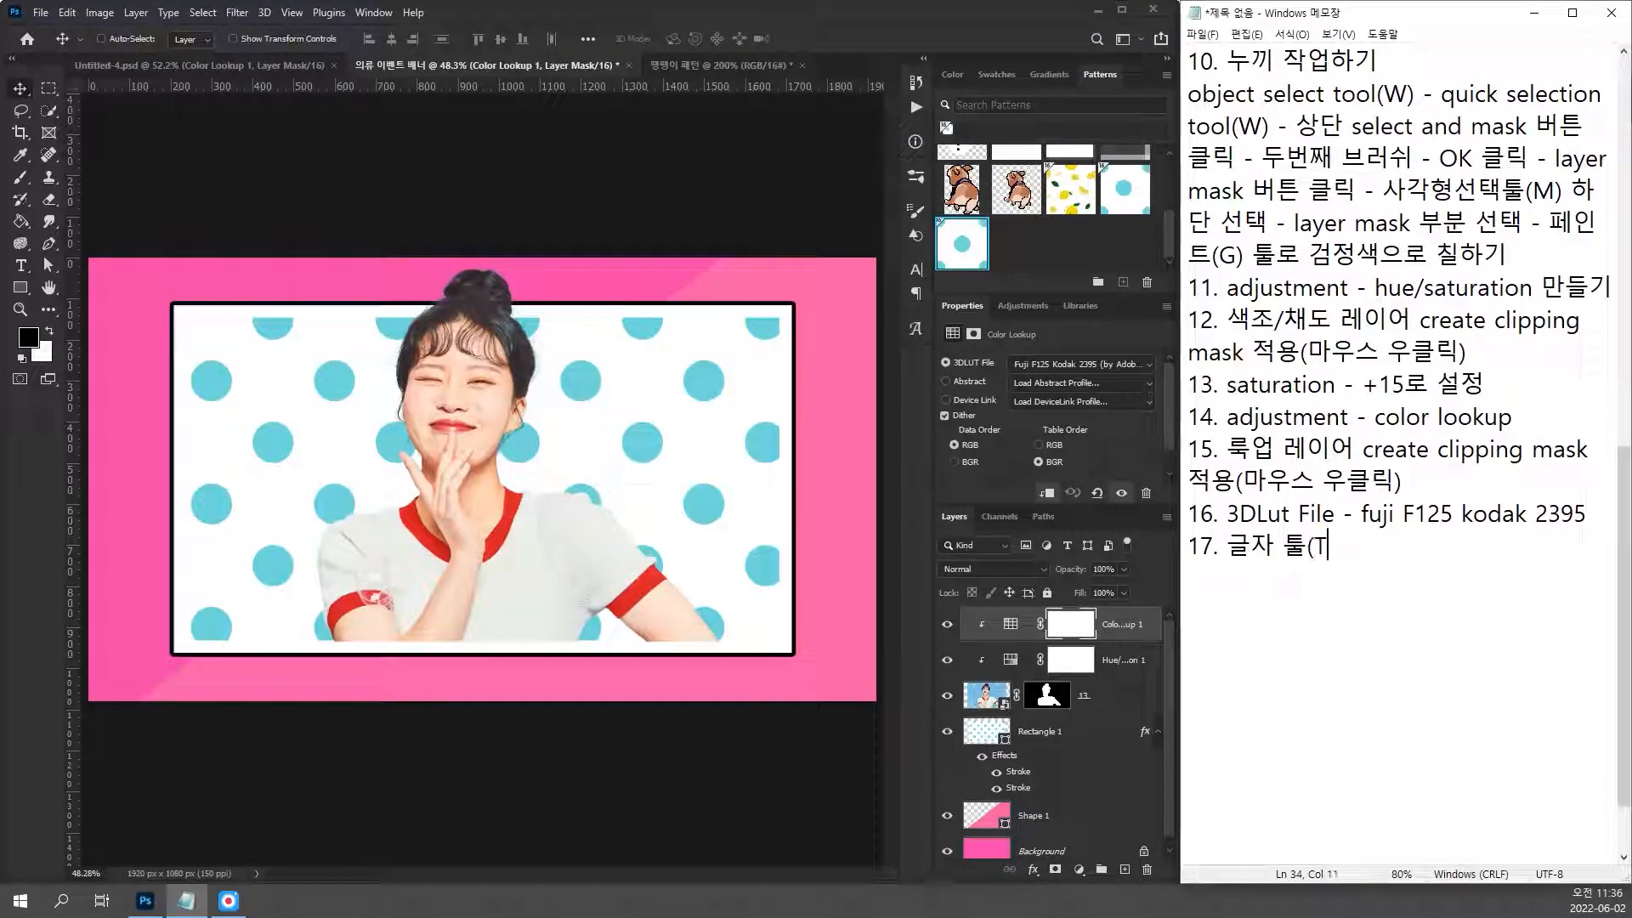
text()을 사용햇)
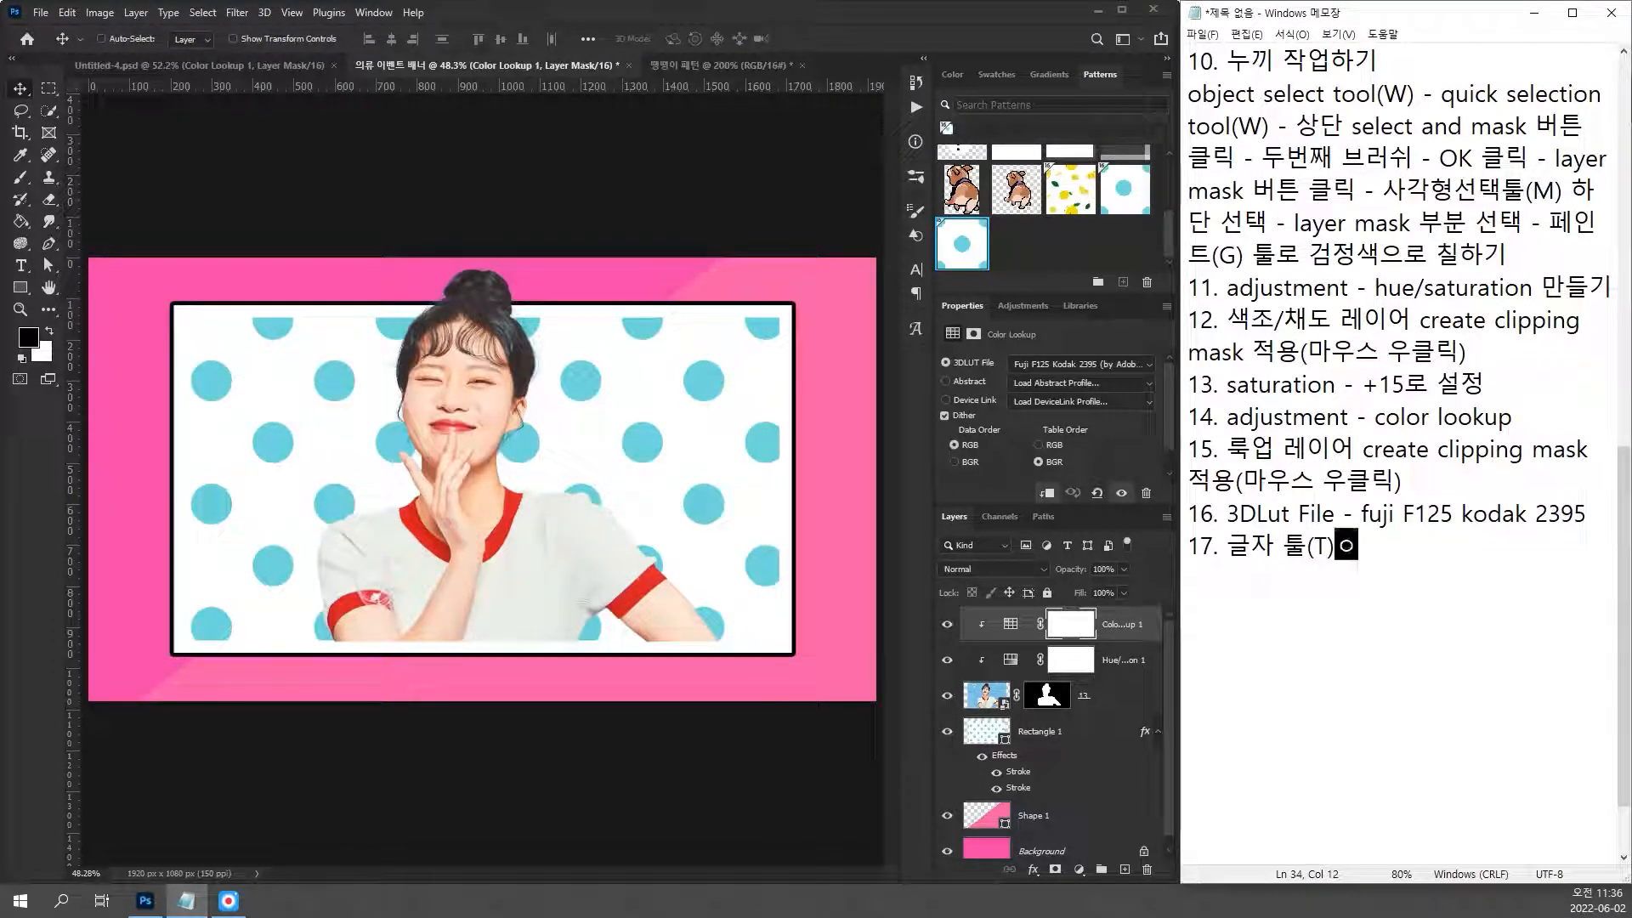
text(서 글자 생성)
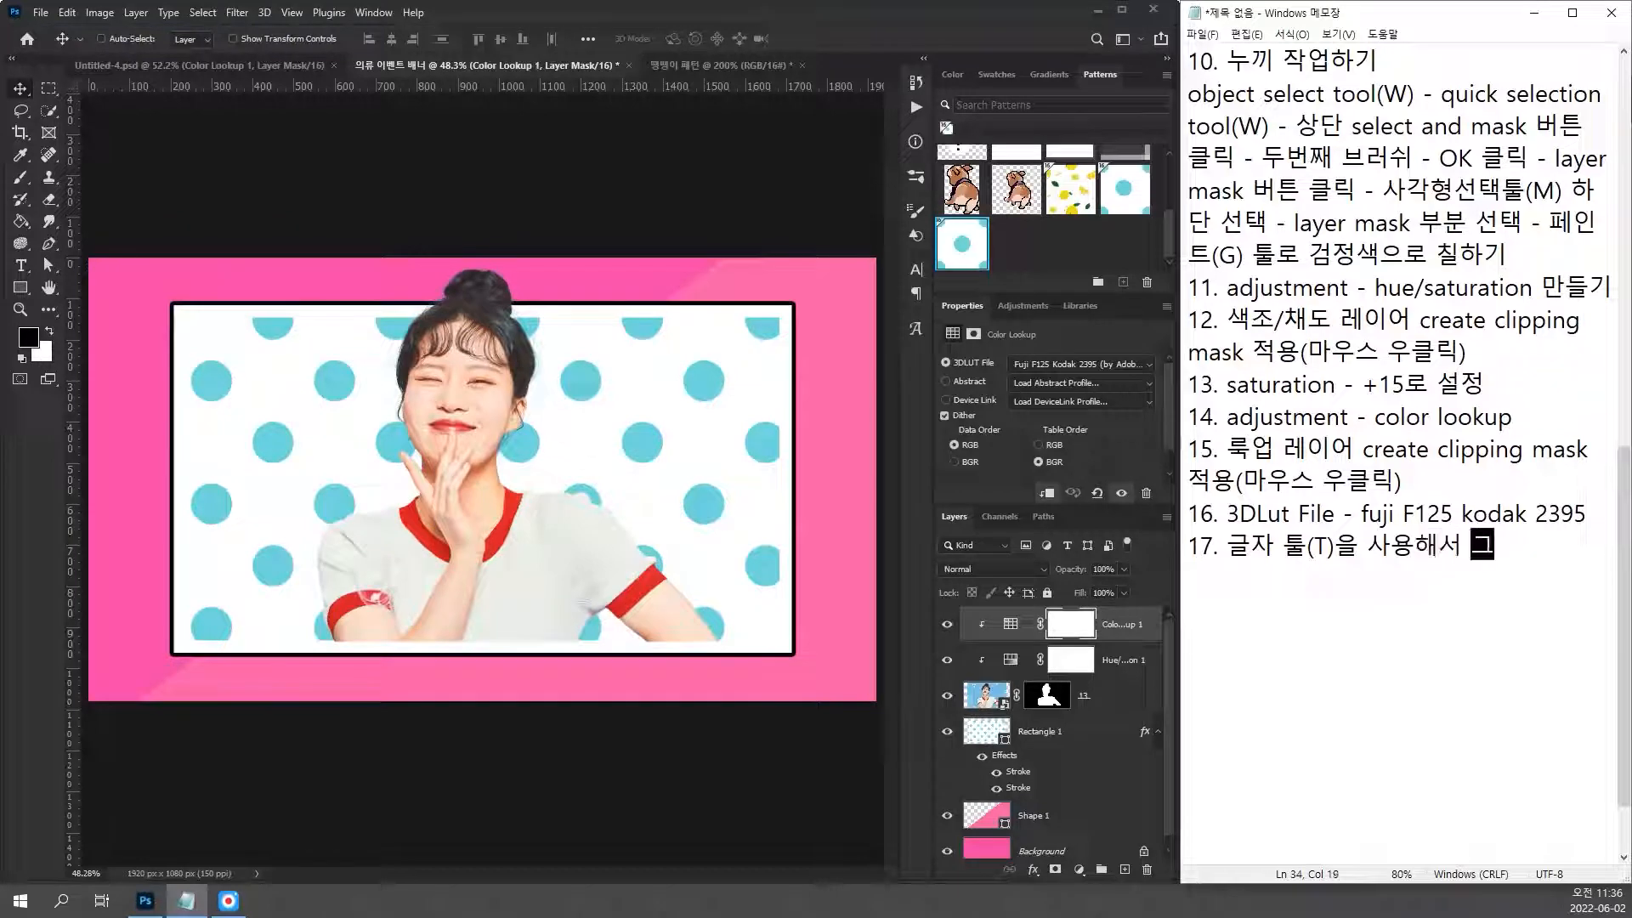
key(Return)
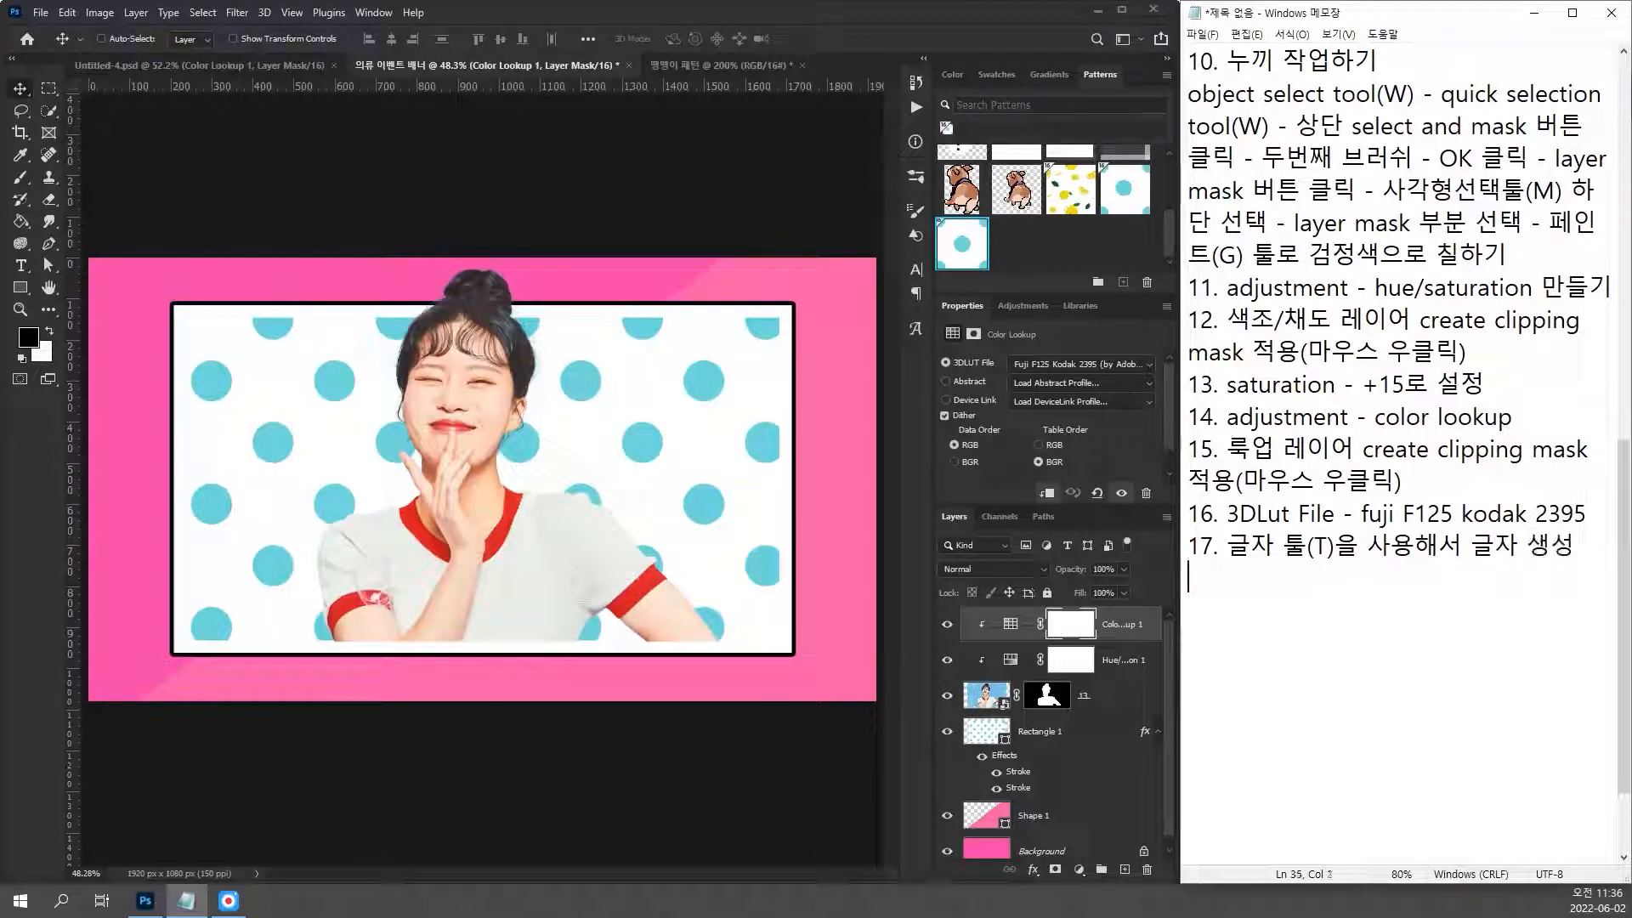
text(18.)
Step: In Photoshop's clothing event banner, add "2022 Summer" in cyan 70 pt Brush Script Std over the frame's upper-left area and open its Character settings
click(253, 66)
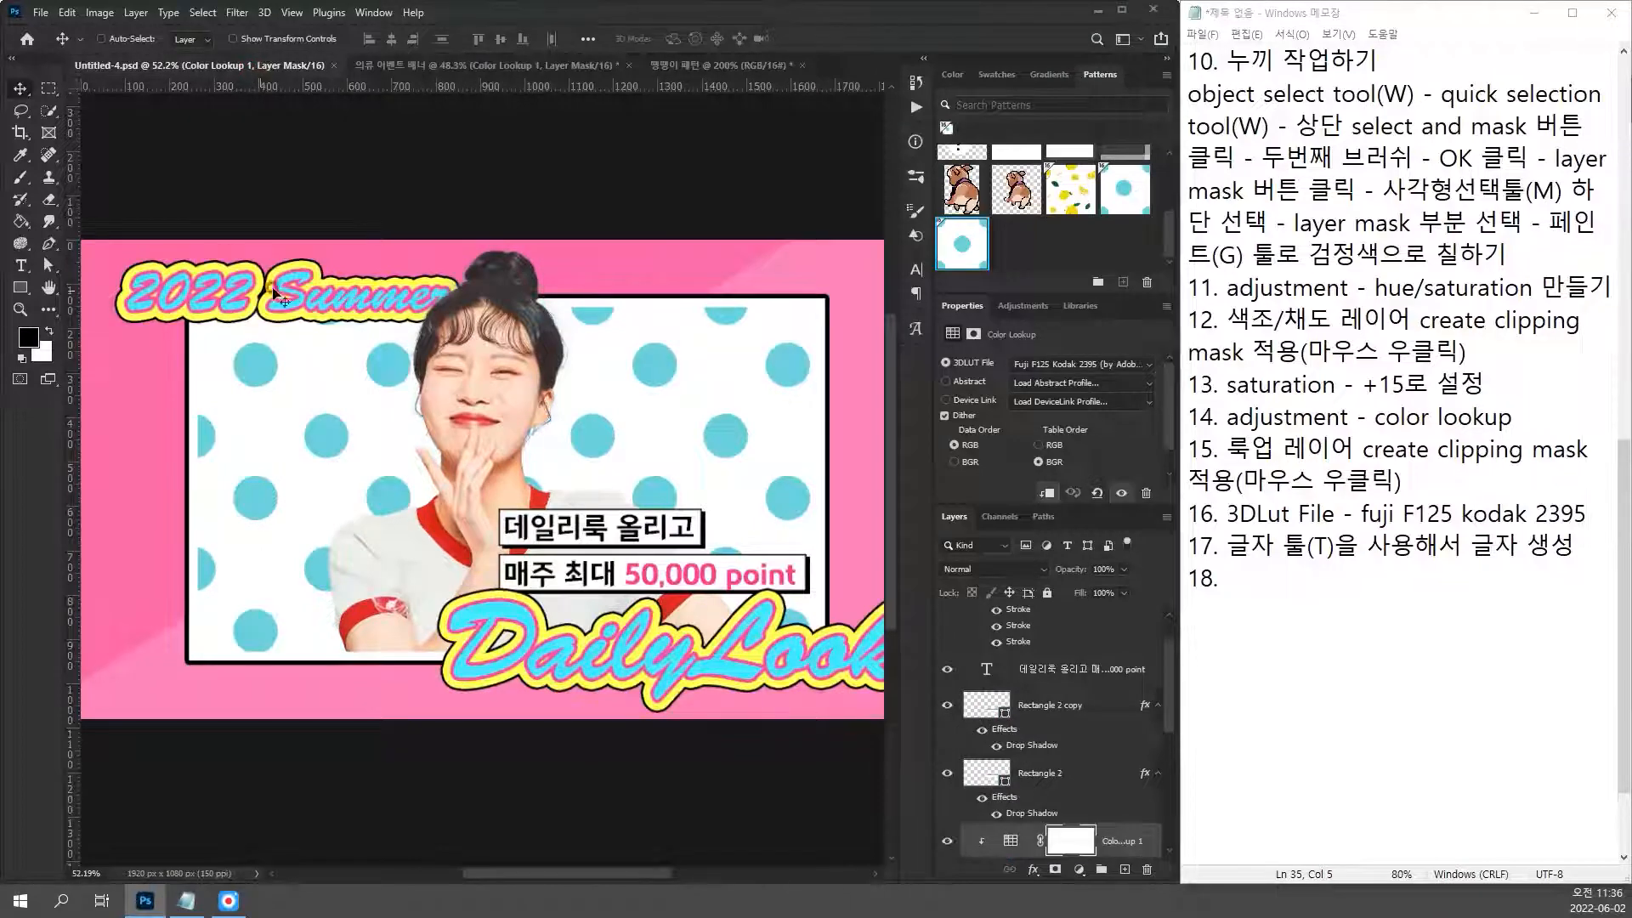
click(465, 65)
click(34, 264)
click(296, 363)
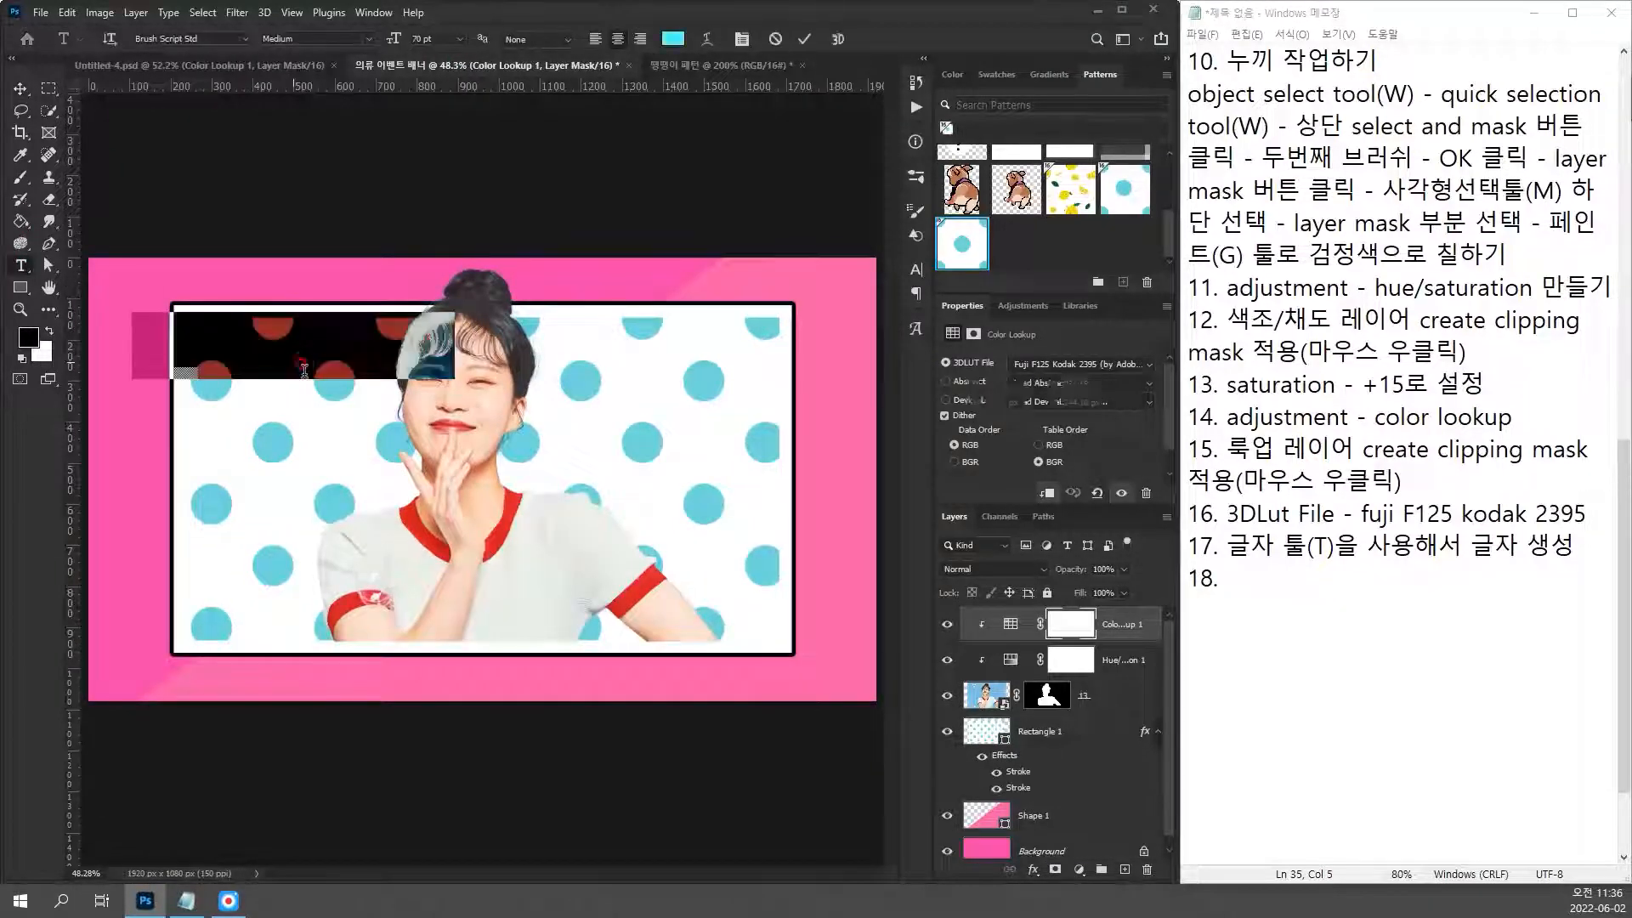
text(2022 summer)
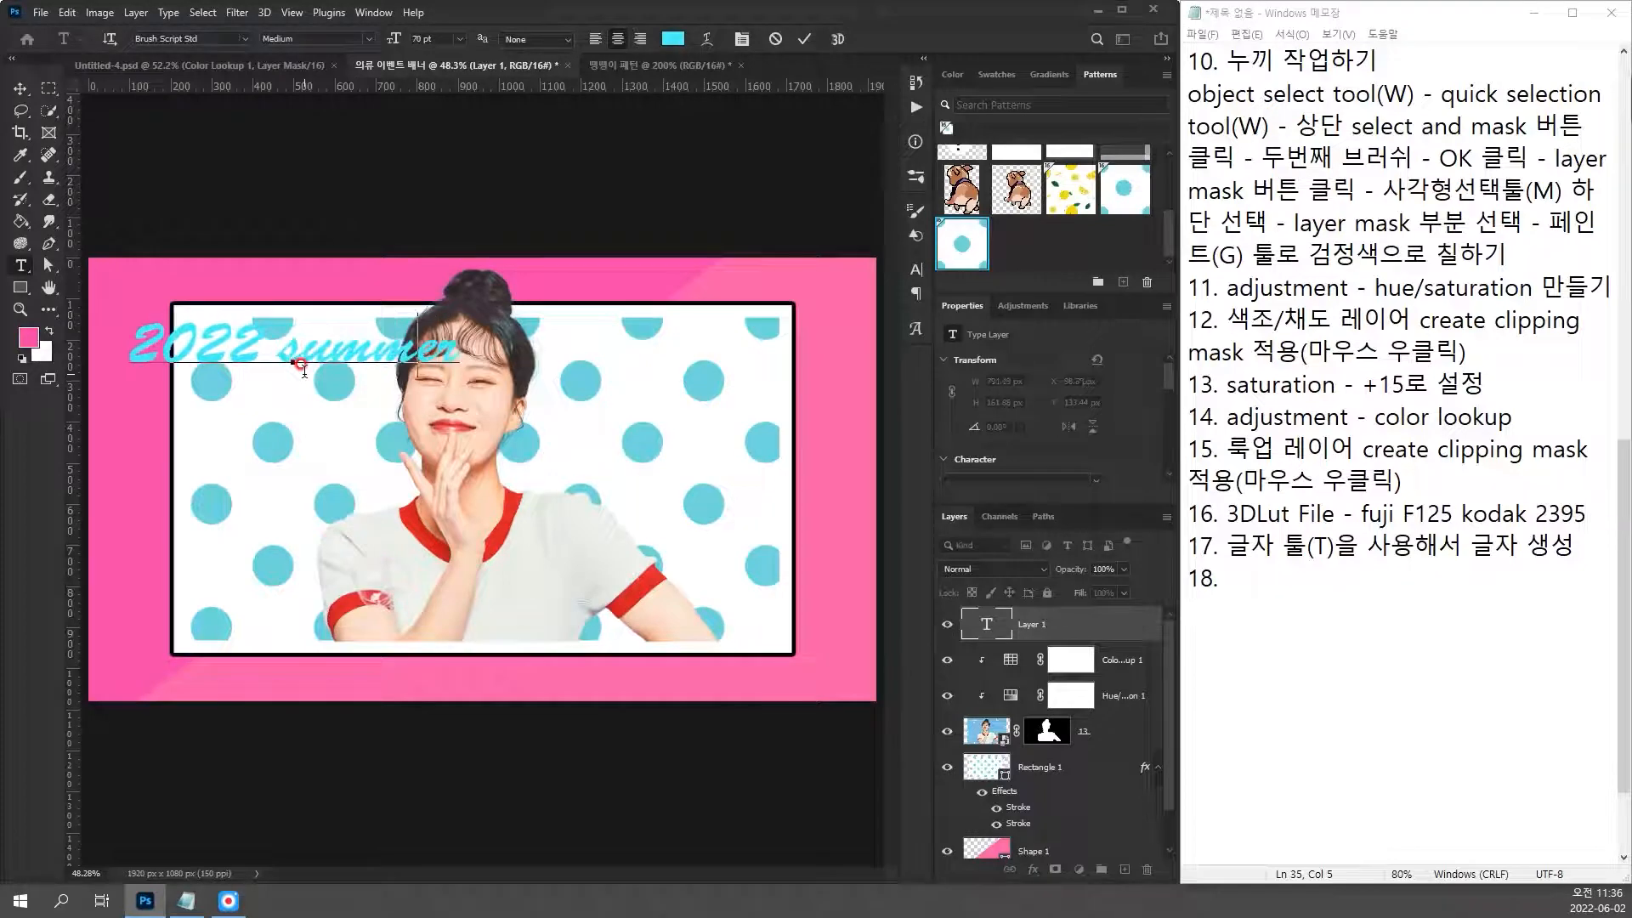
click(302, 364)
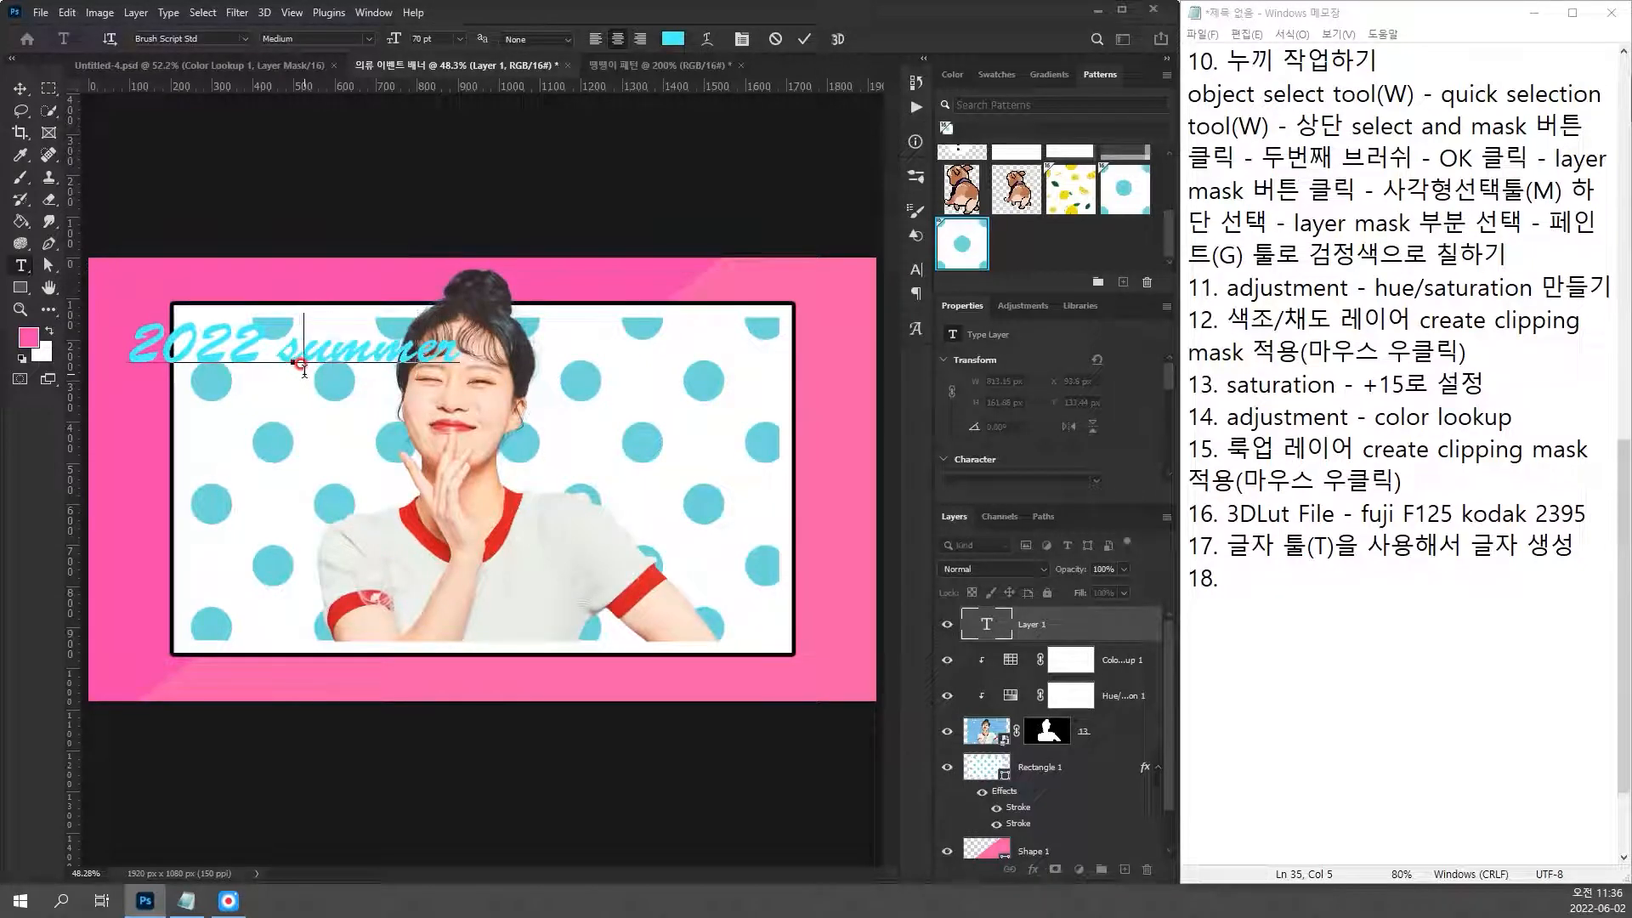
key(BackSpace)
text(S)
click(28, 91)
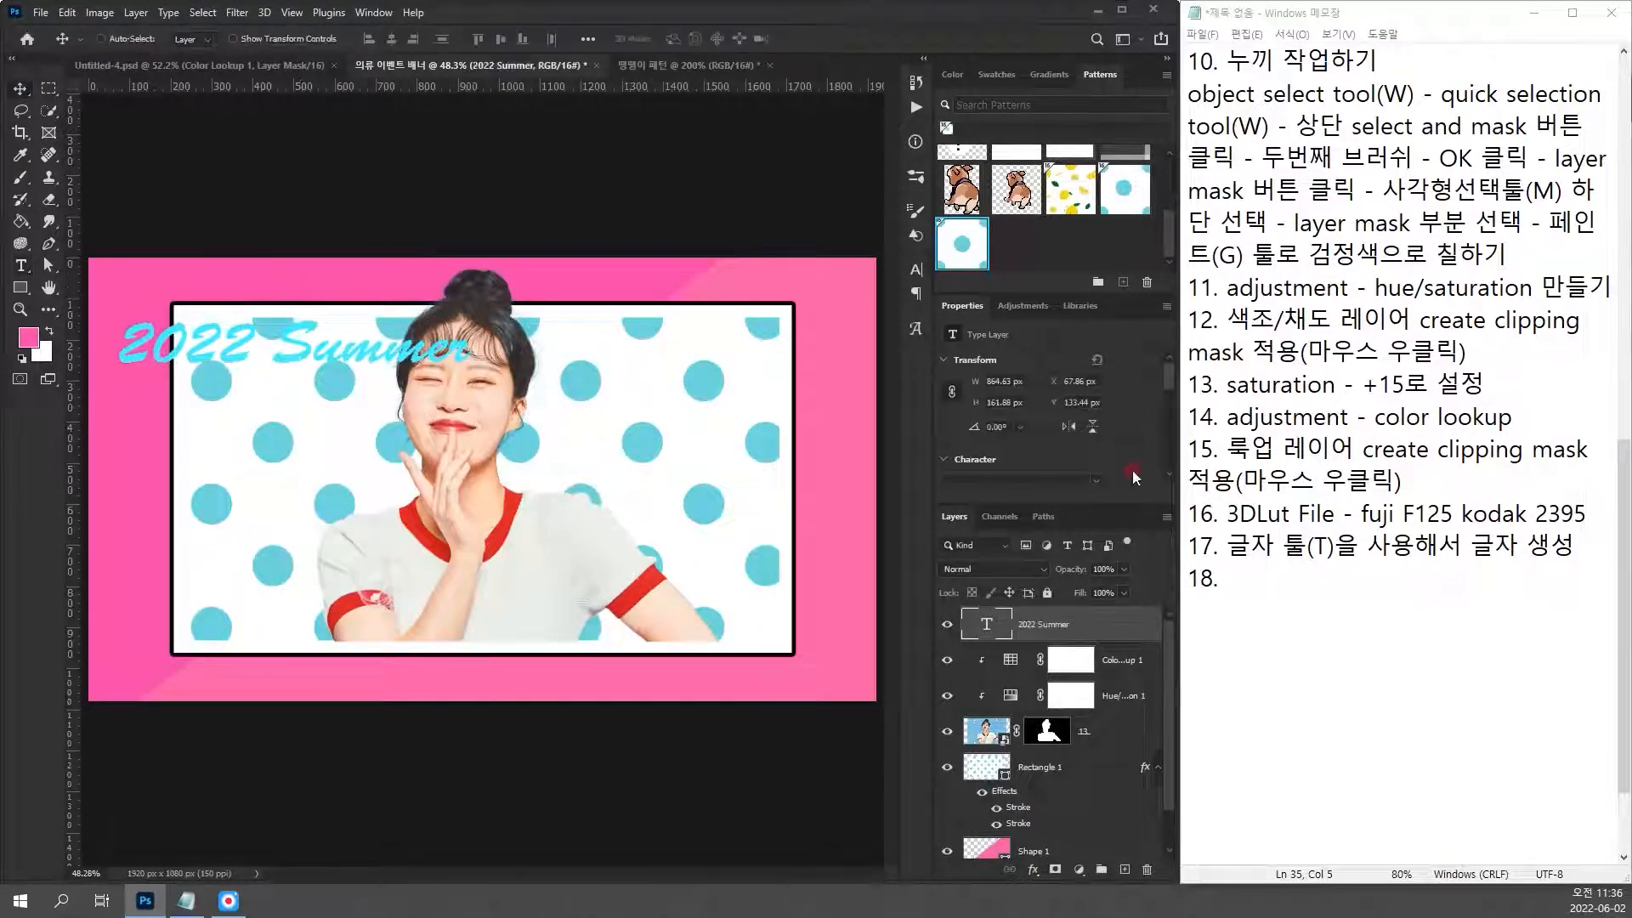
click(916, 268)
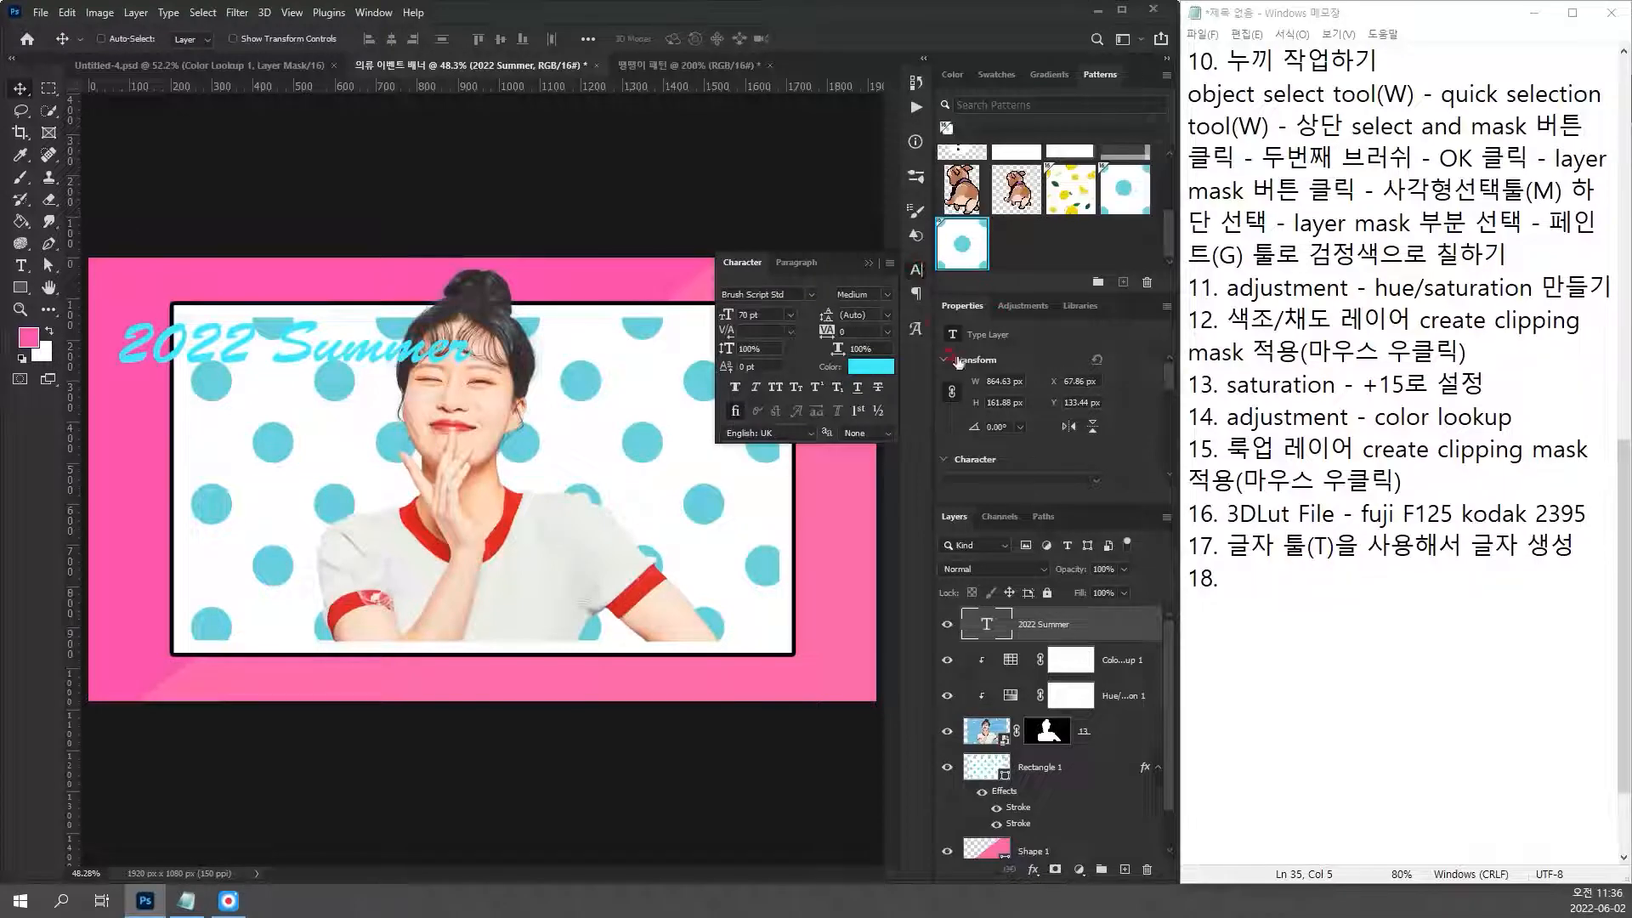
Step: In Notepad, write "'2022 Summer'" in single quotes as item 18
click(1313, 592)
key(BackSpace)
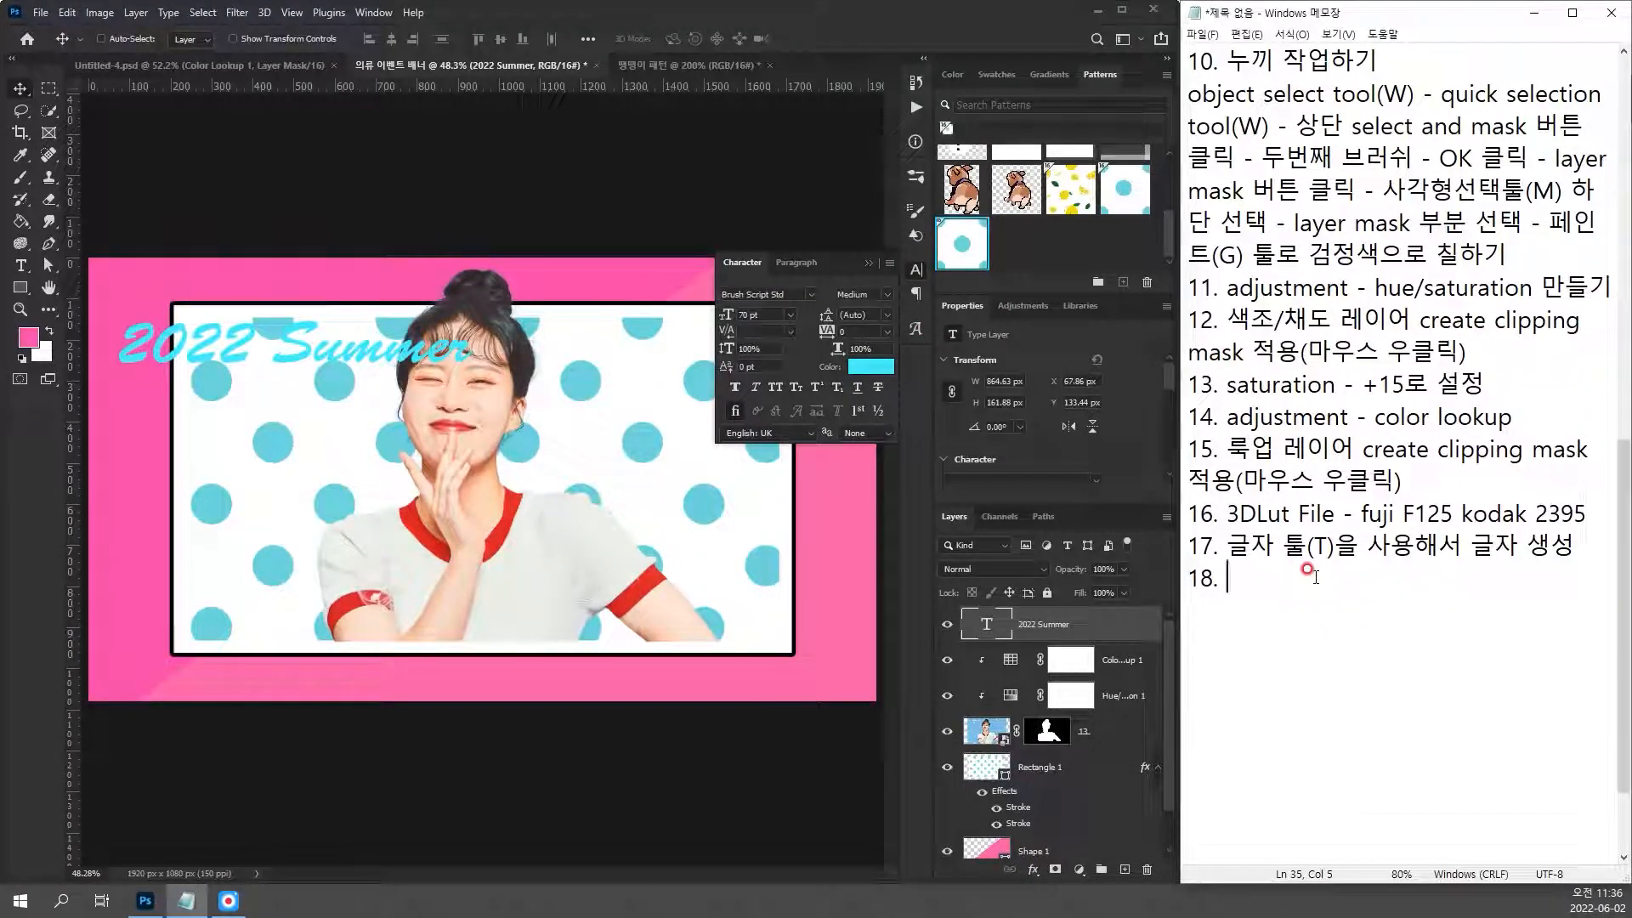
text(ㄹ)
key(BackSpace)
key(Hangul)
text(fin)
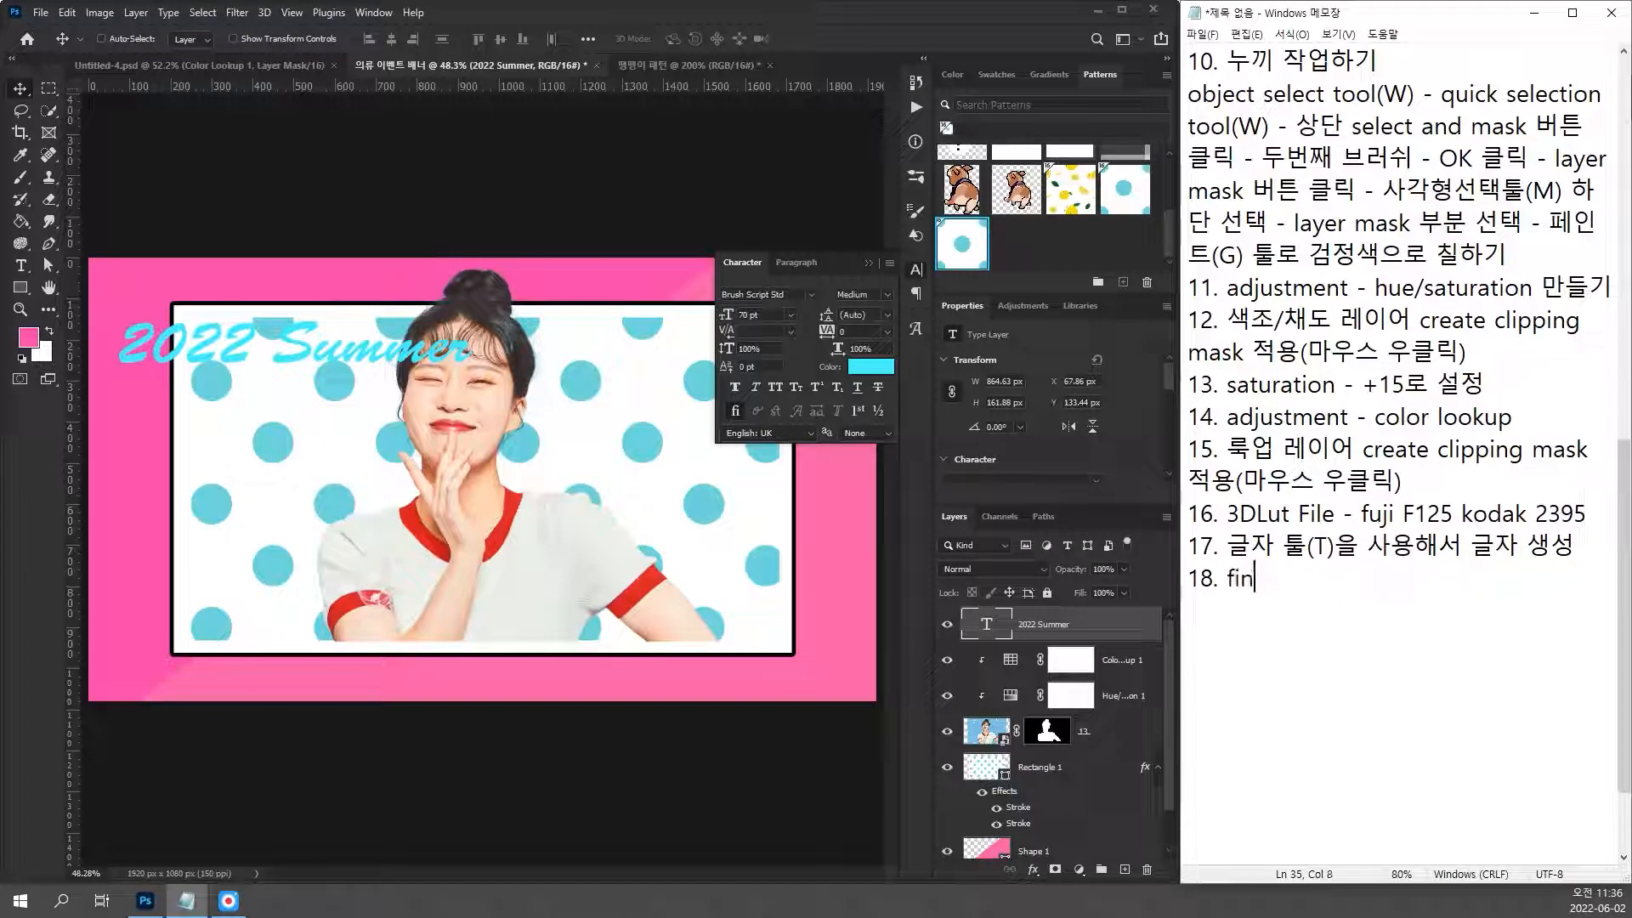
key(BackSpace)
key(BackSpace)
key(BackSpace)
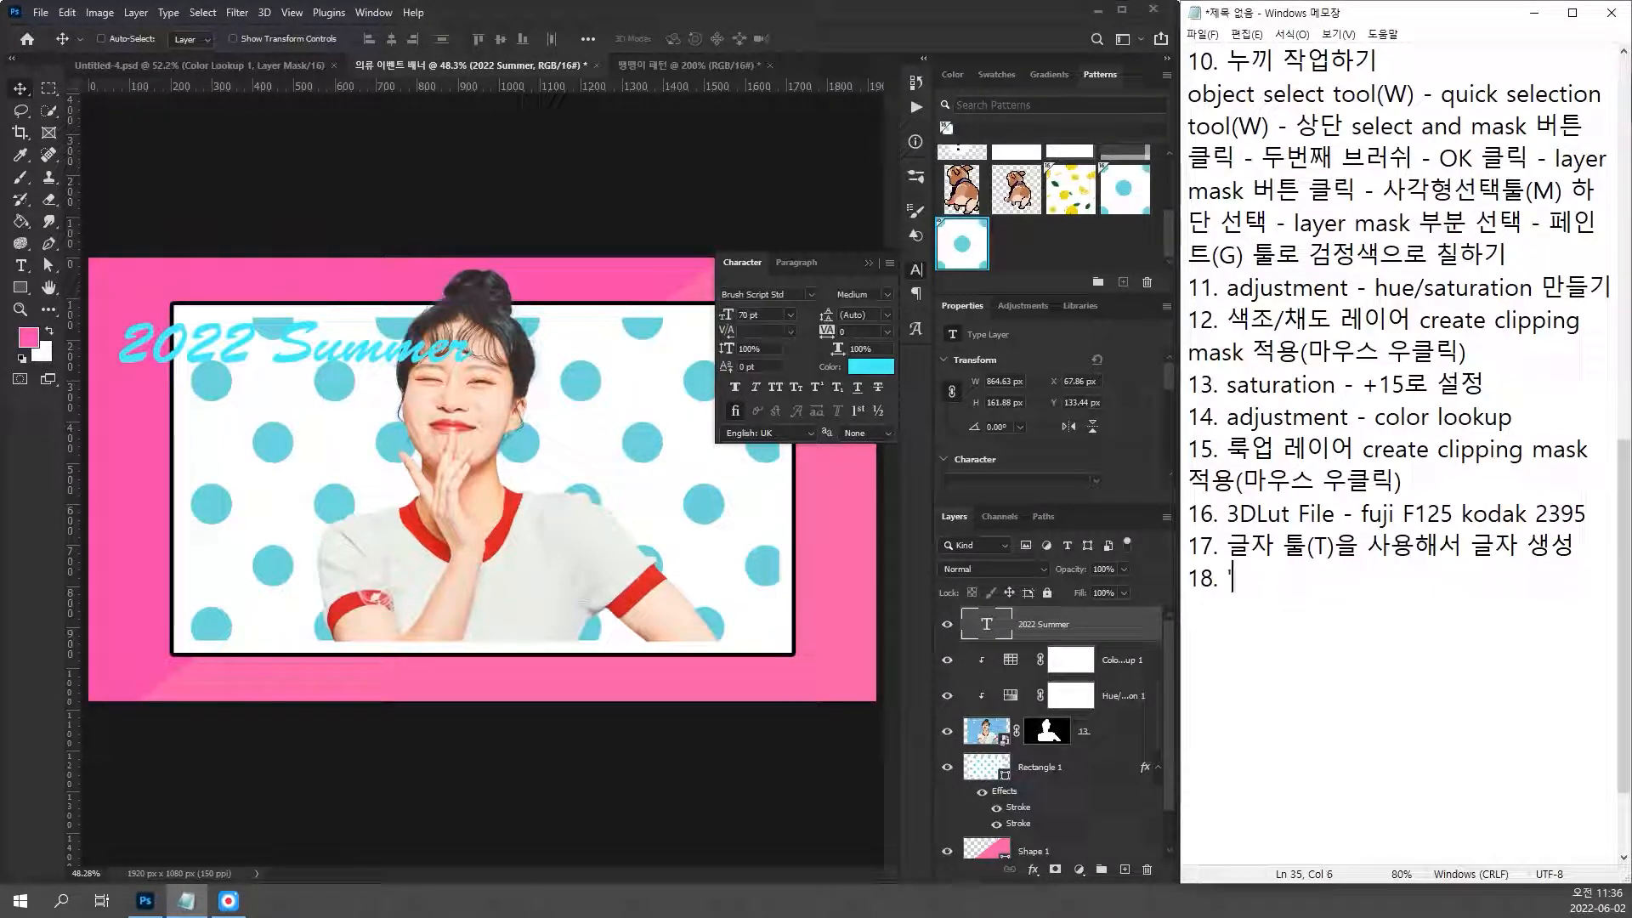
text('2022 summer)
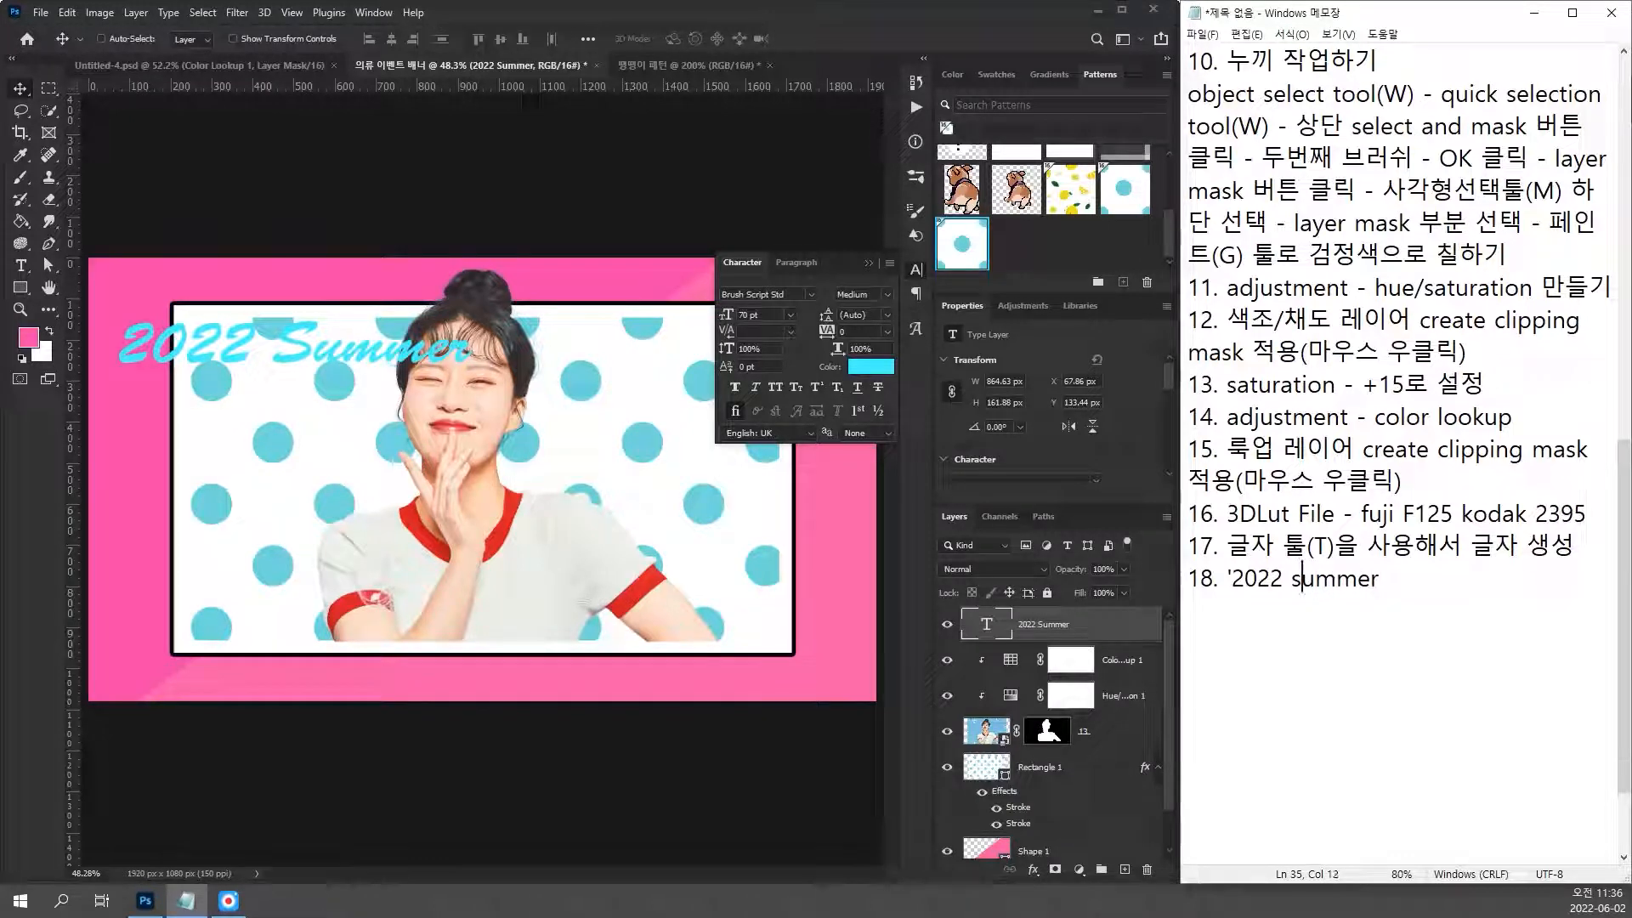
key(Left)
key(Left)
key(BackSpace)
text(S)
key(Right)
key(Right)
key(Right)
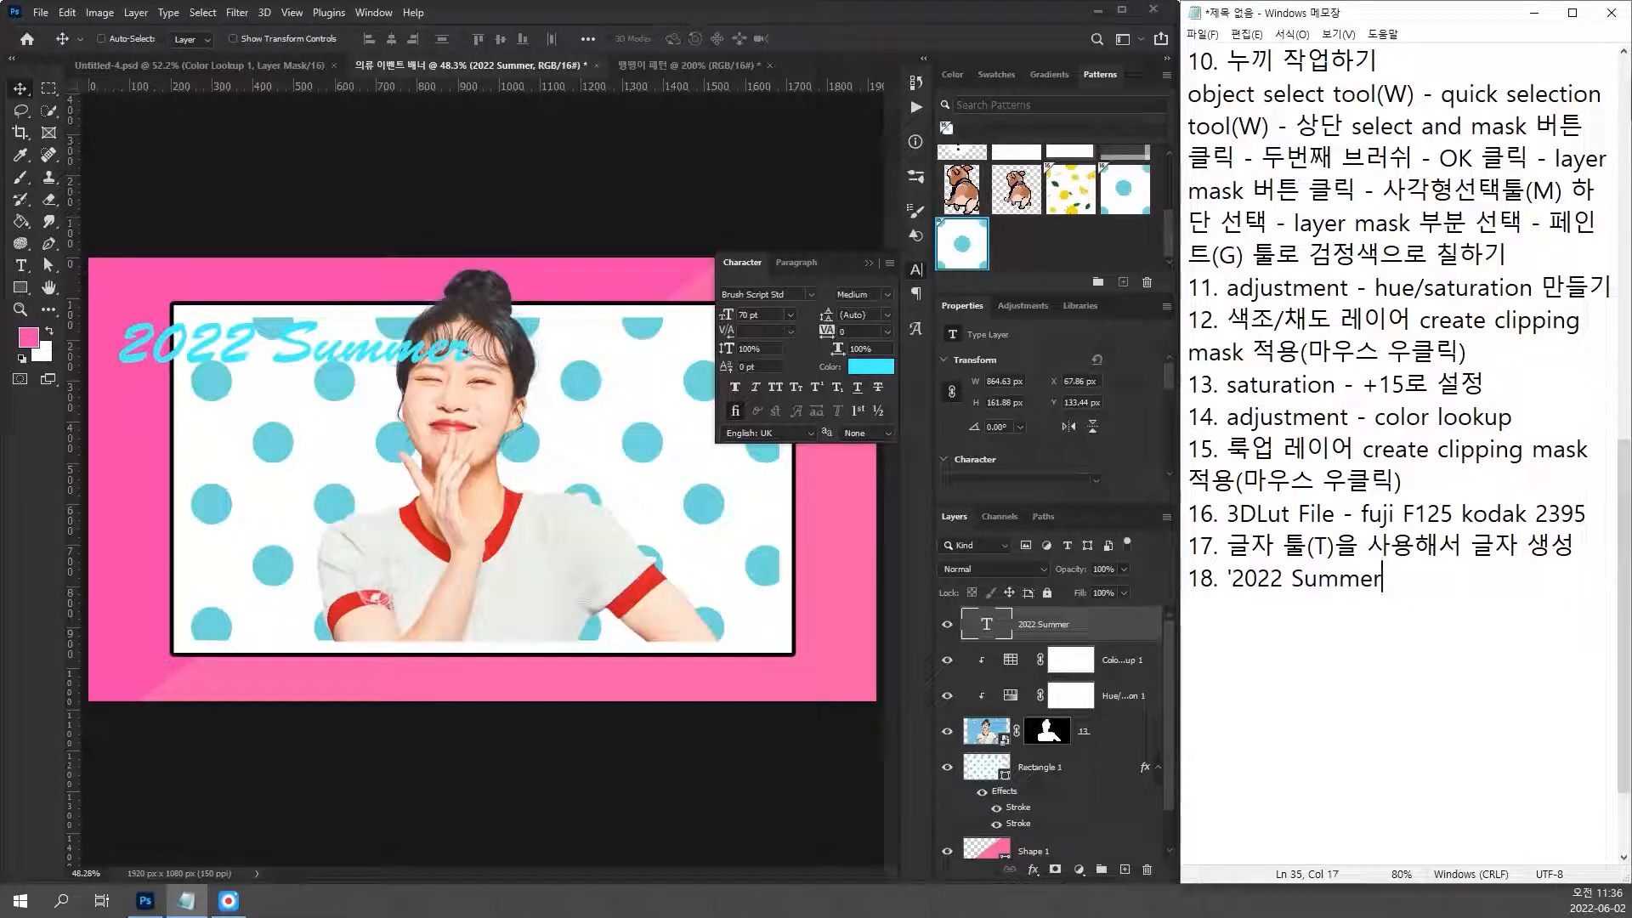
text(' - )
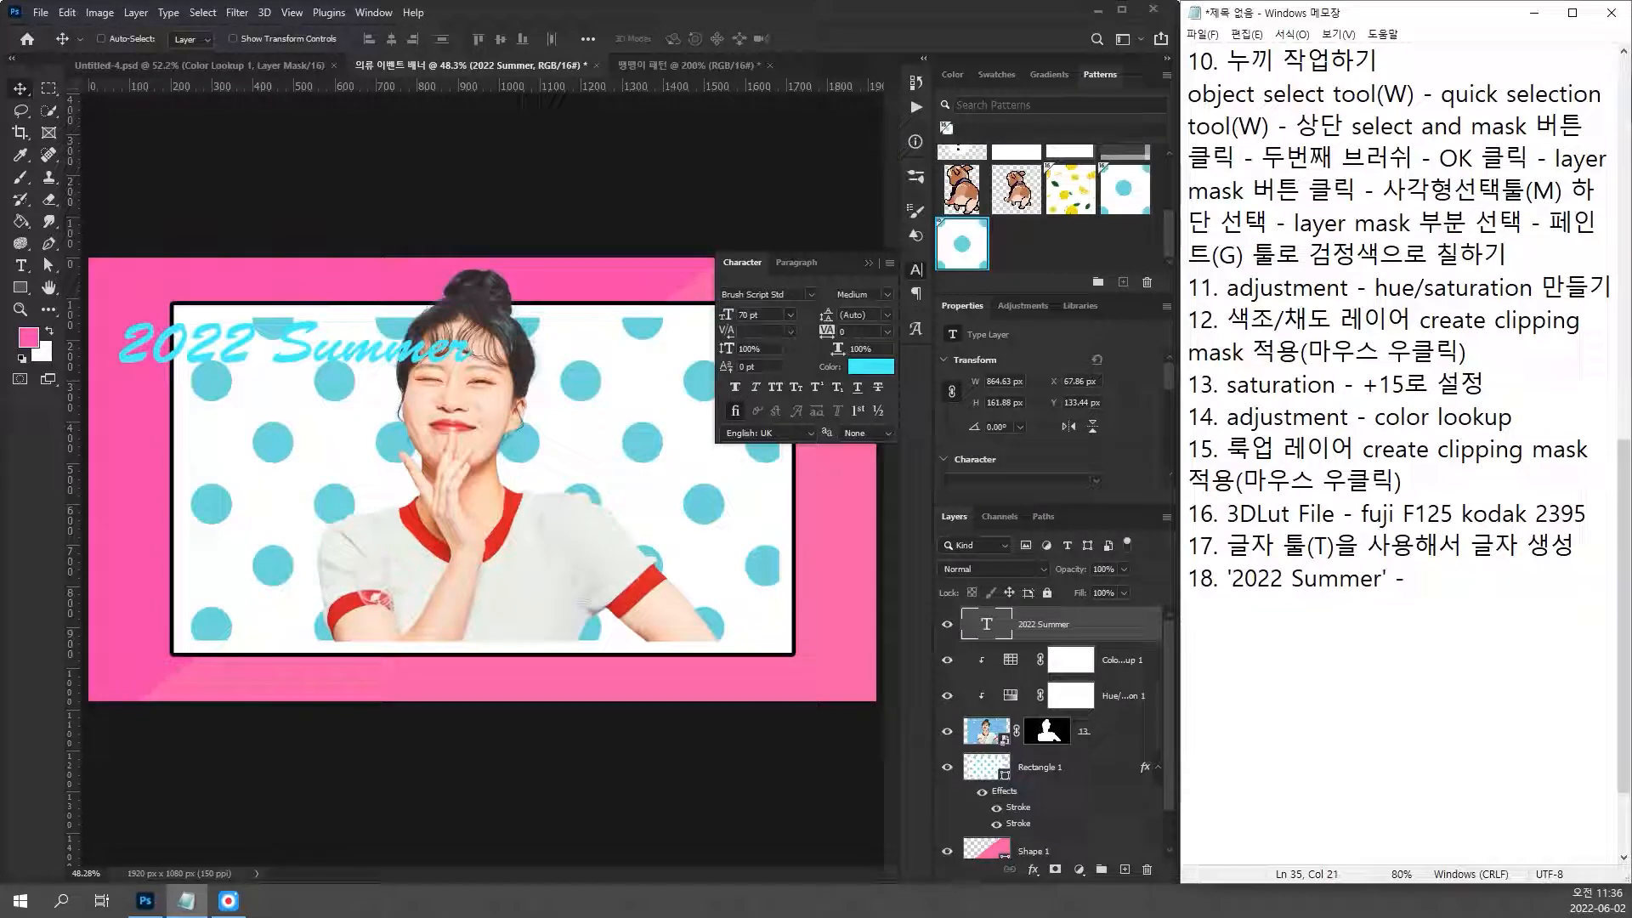
text(b)
key(BackSpace)
key(BackSpace)
key(BackSpace)
Step: Under item 18, add the line "font : brush script Std" and start a "color :" line
key(Return)
key(BackSpace)
key(BackSpace)
text(ont )
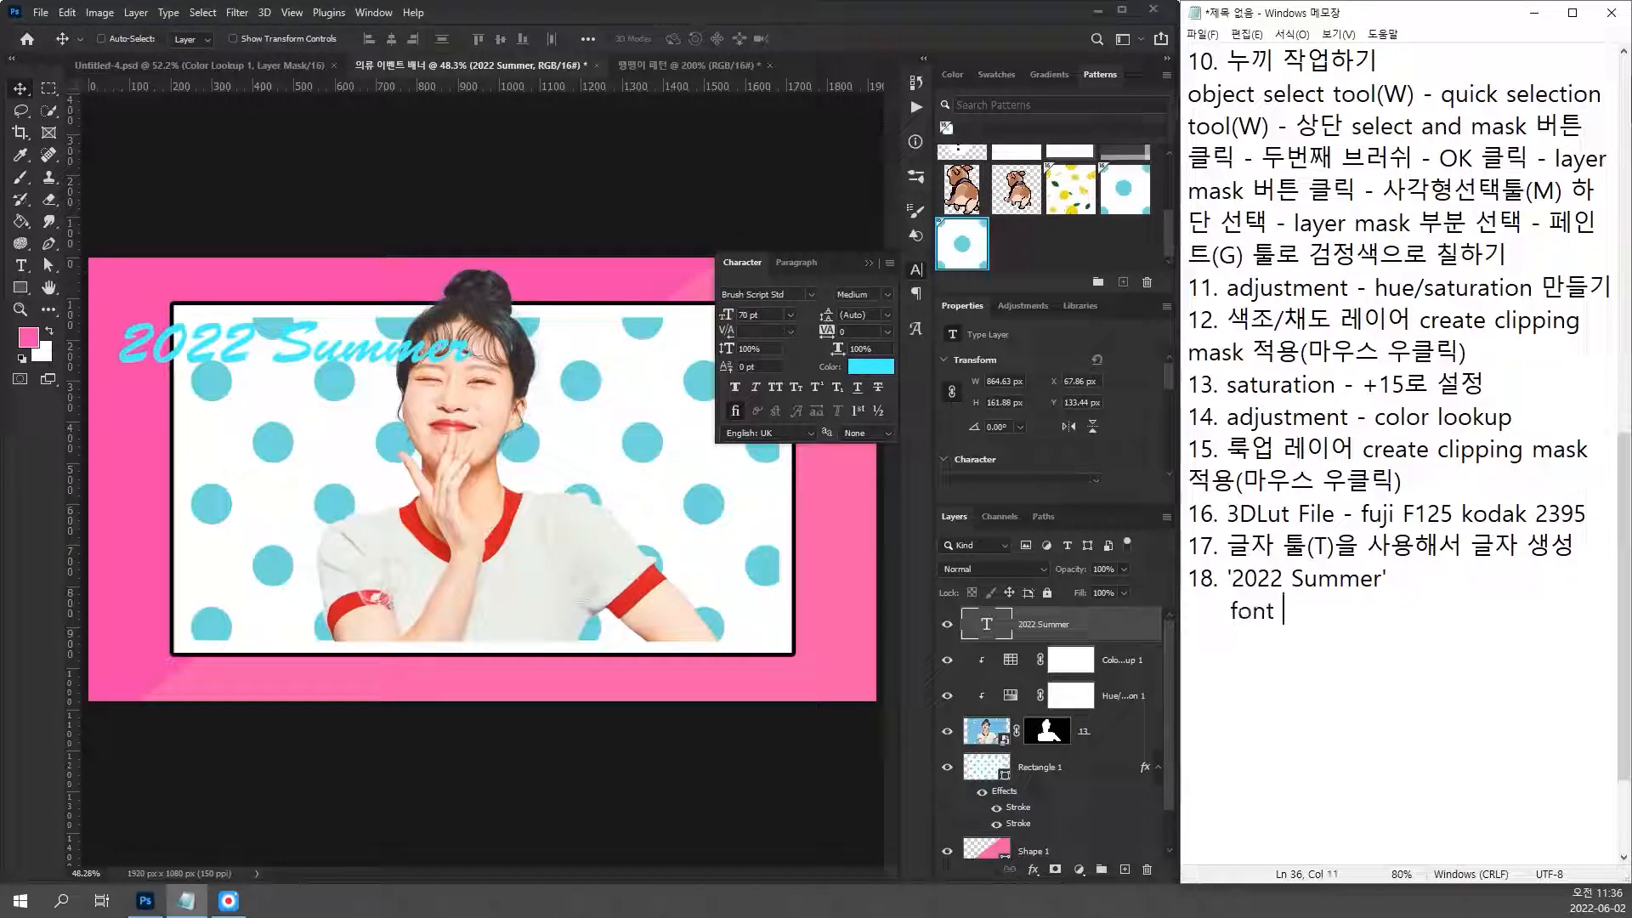
text(: brush )
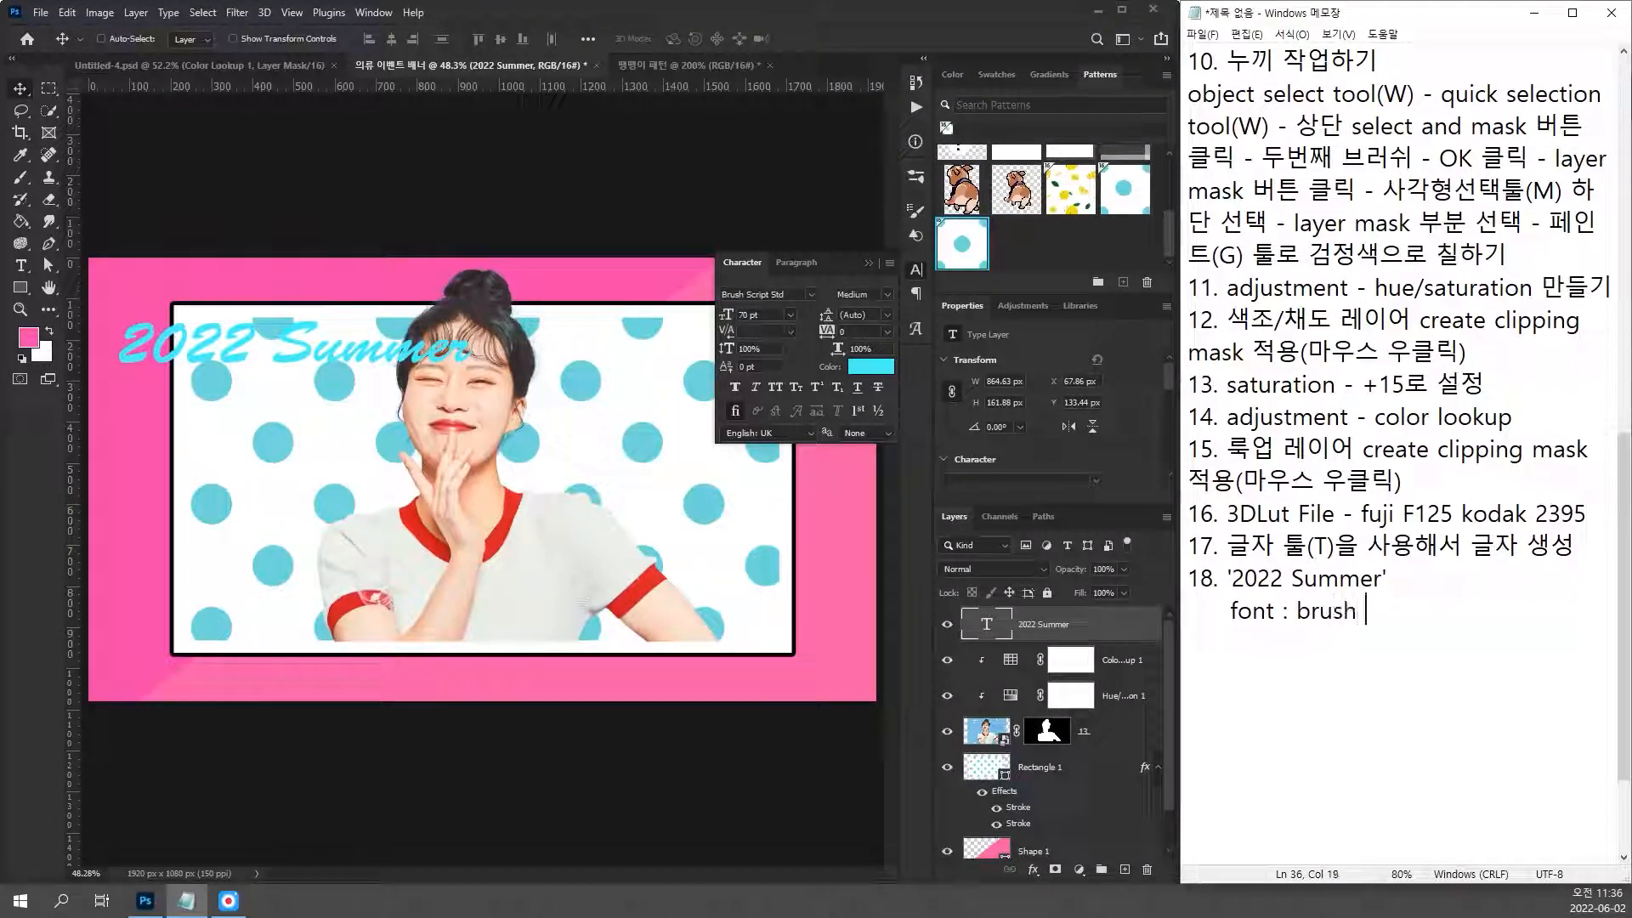
text(s)
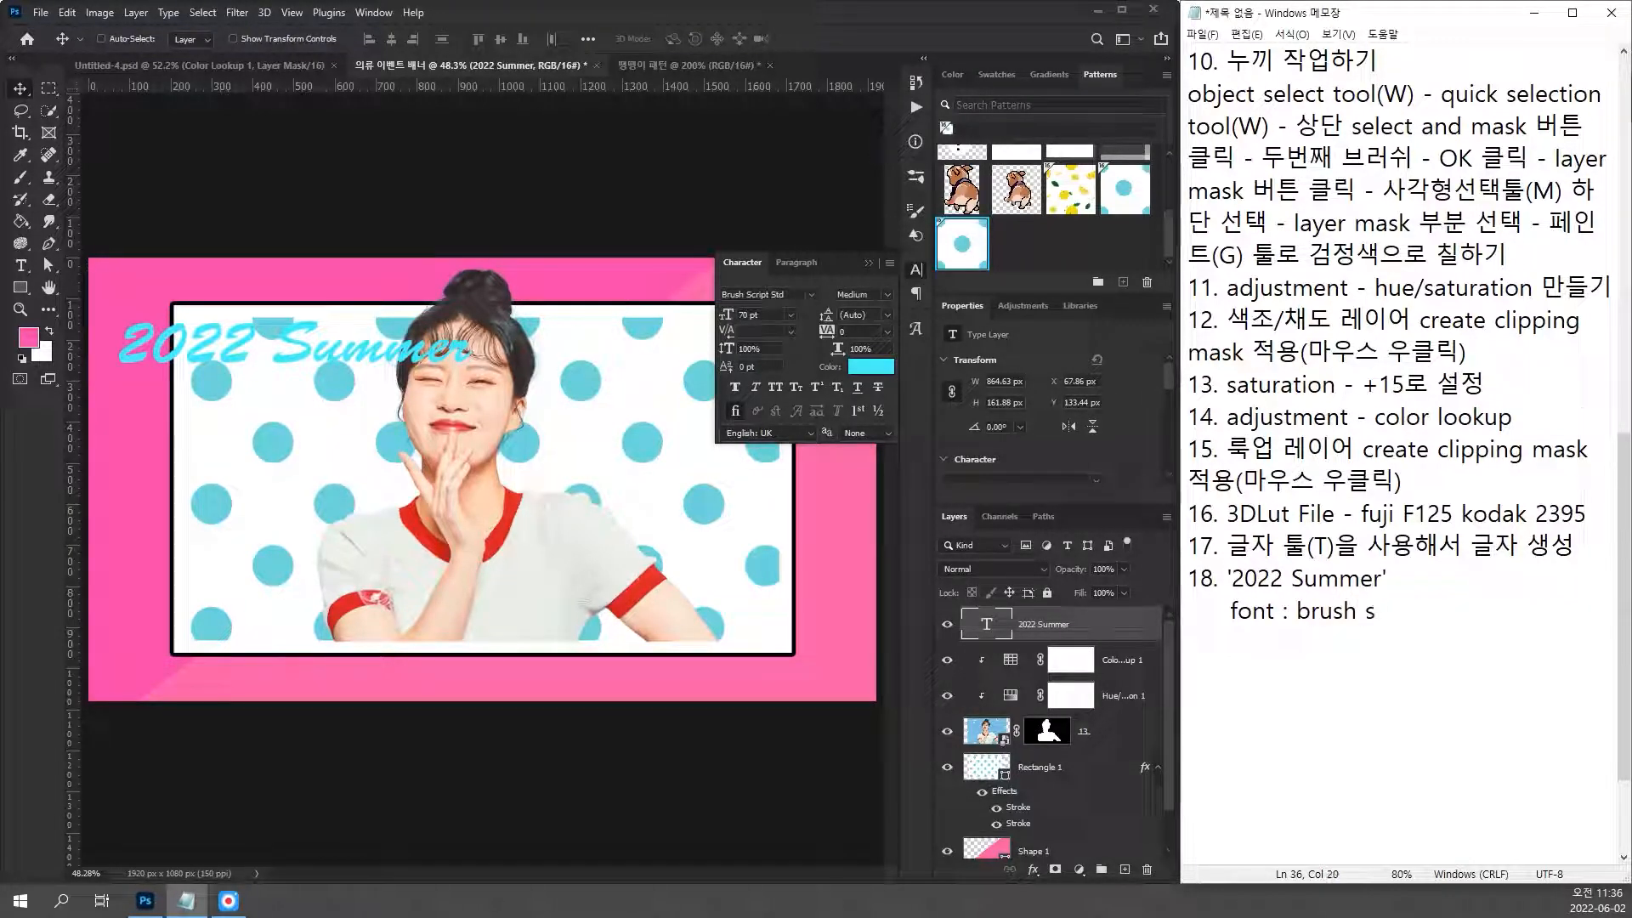
text(cript Std)
key(Return)
text(olor :)
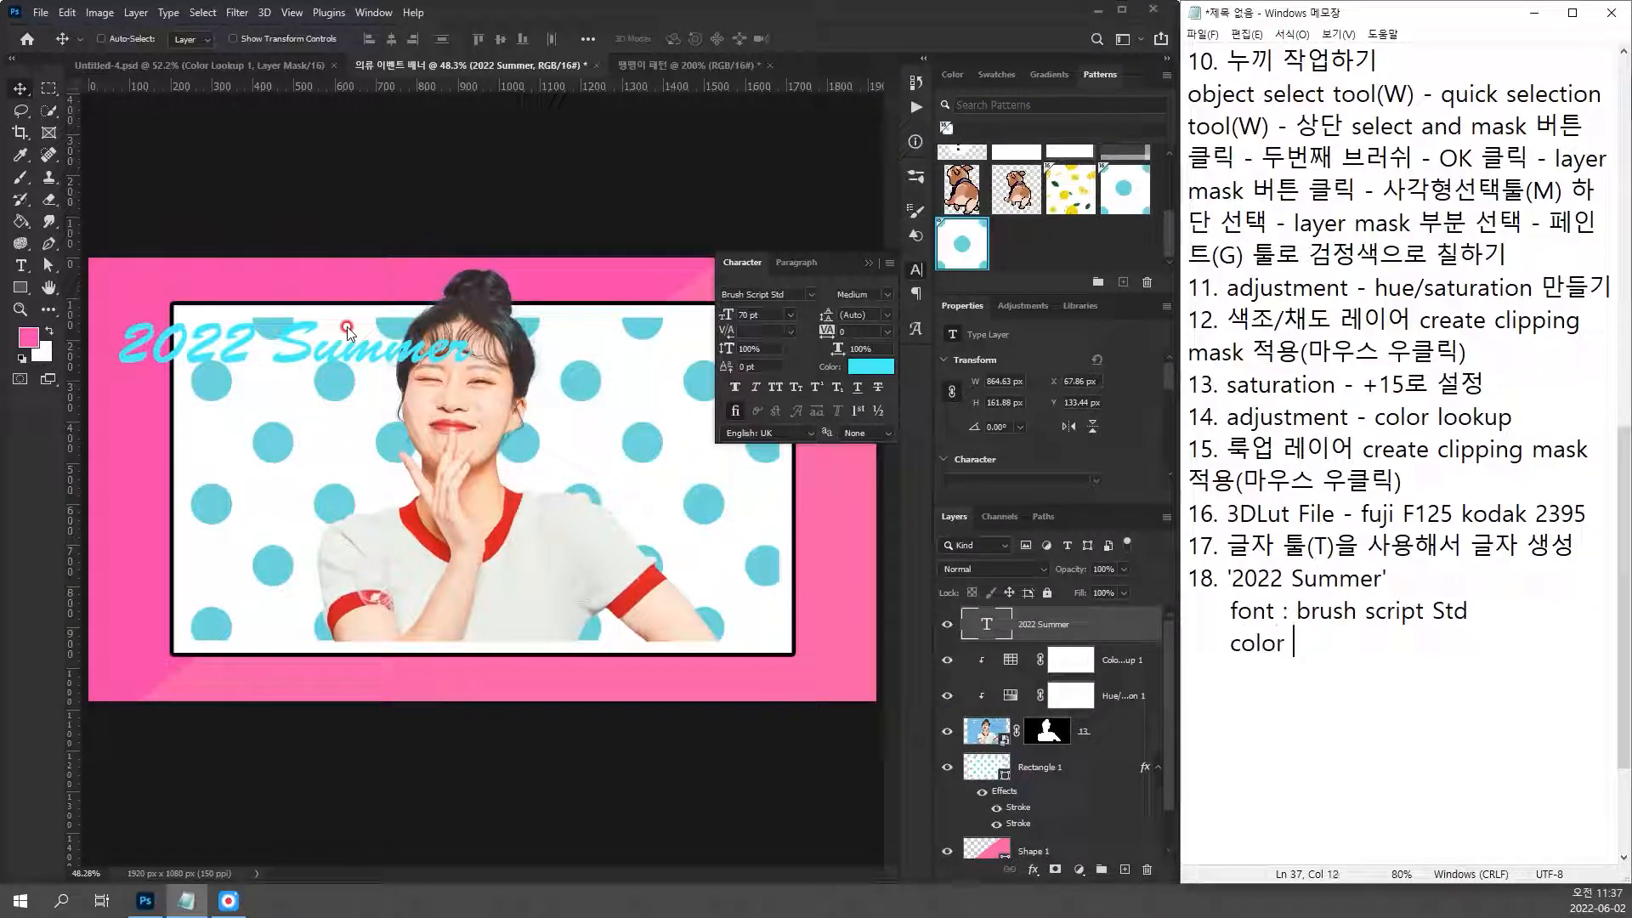
Step: Copy the title text's color code in Photoshop and paste 3de6ff after "color :" in Notepad, starting a new line
click(871, 366)
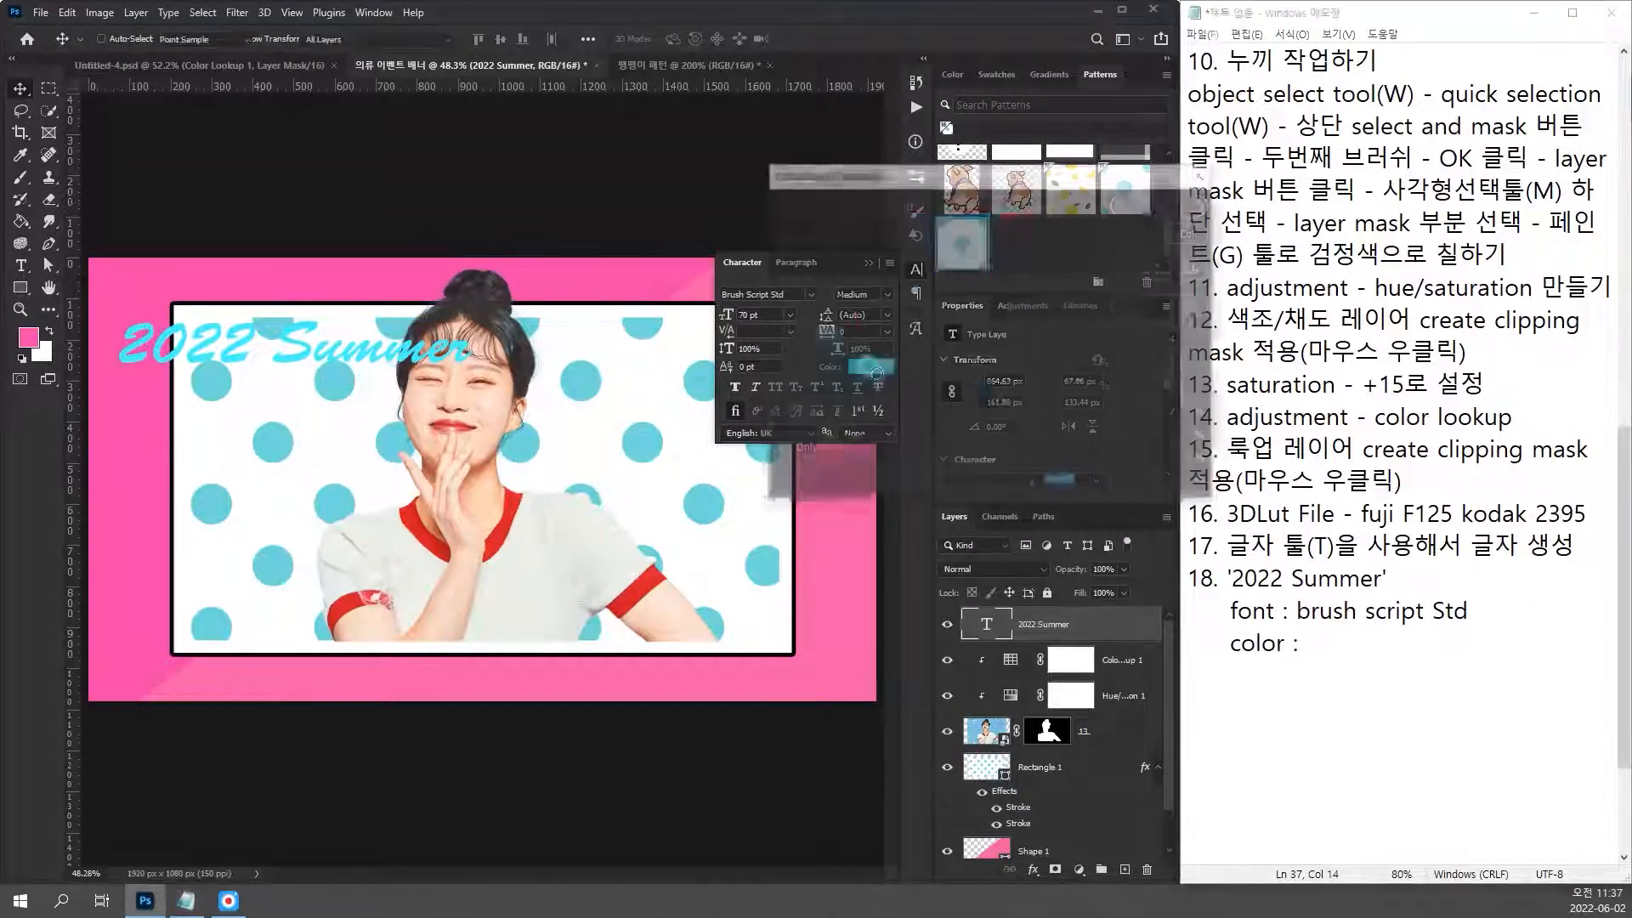
key(ctrl+c)
key(Return)
click(1395, 667)
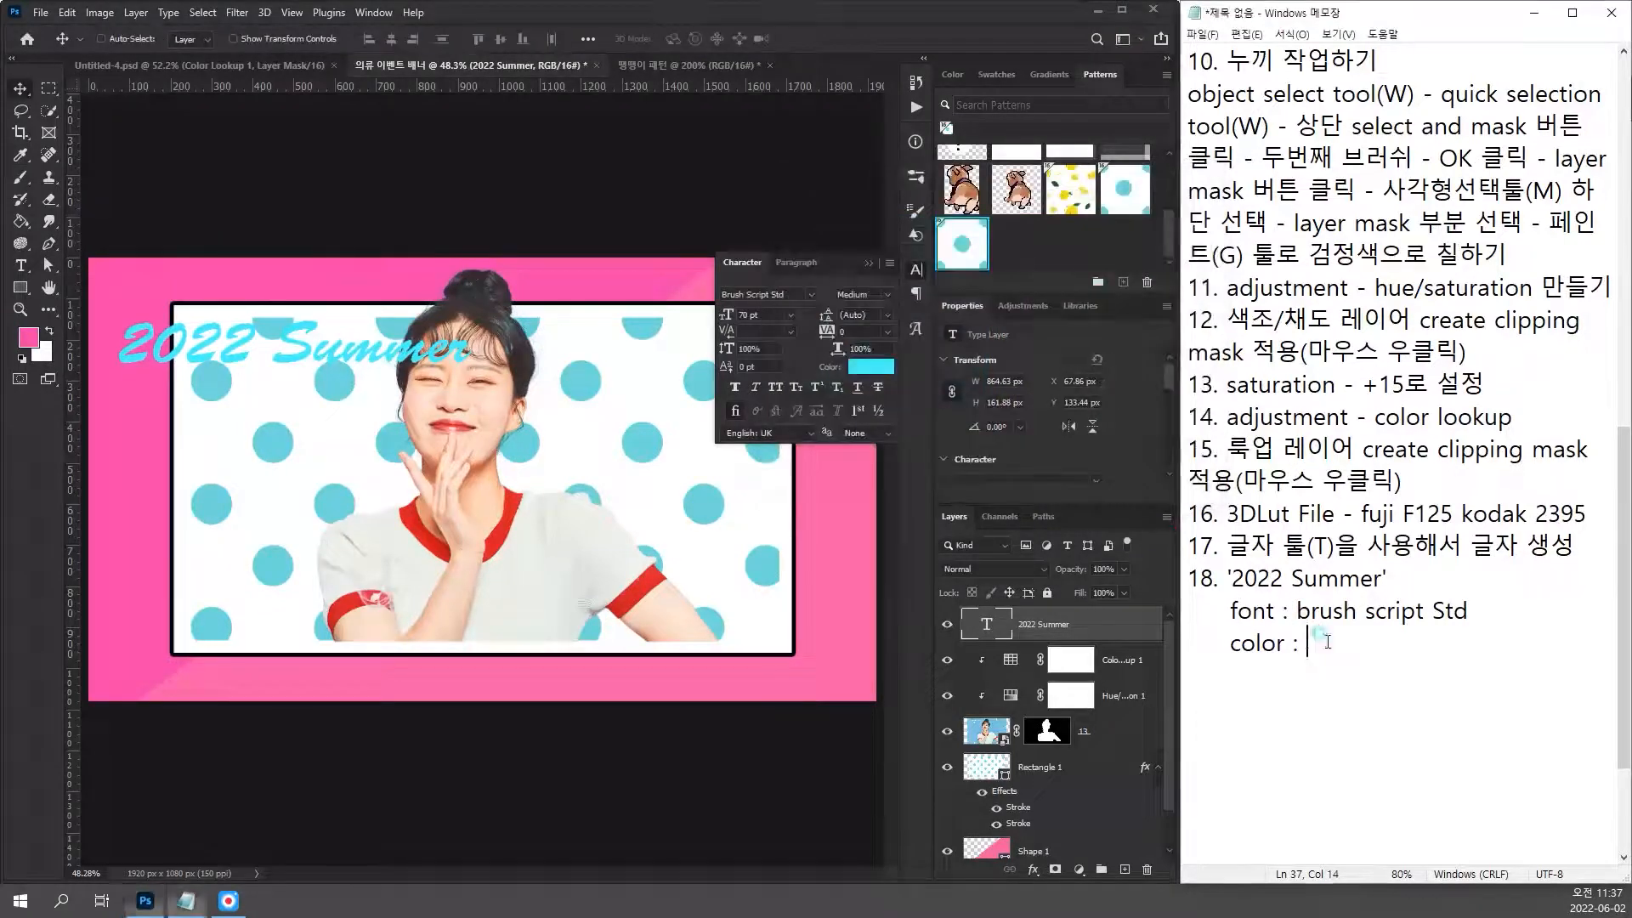
key(ctrl+v)
key(Return)
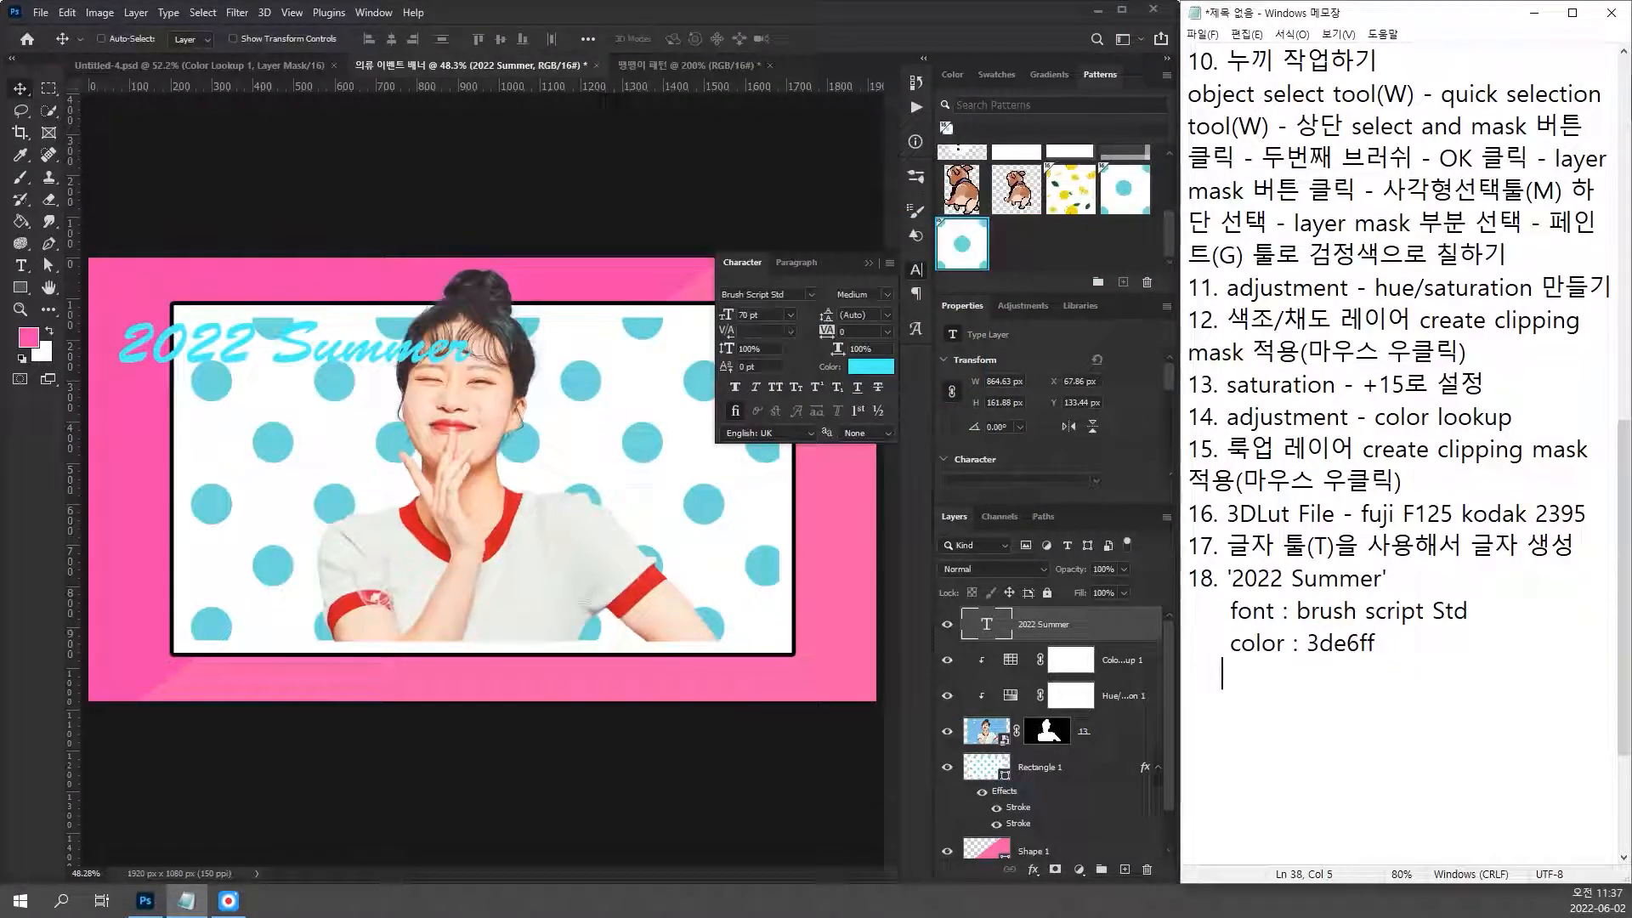
Step: In Photoshop, move the "2022 Summer" title up across the frame's top edge, to about X 58 px, Y 34 px
click(94, 357)
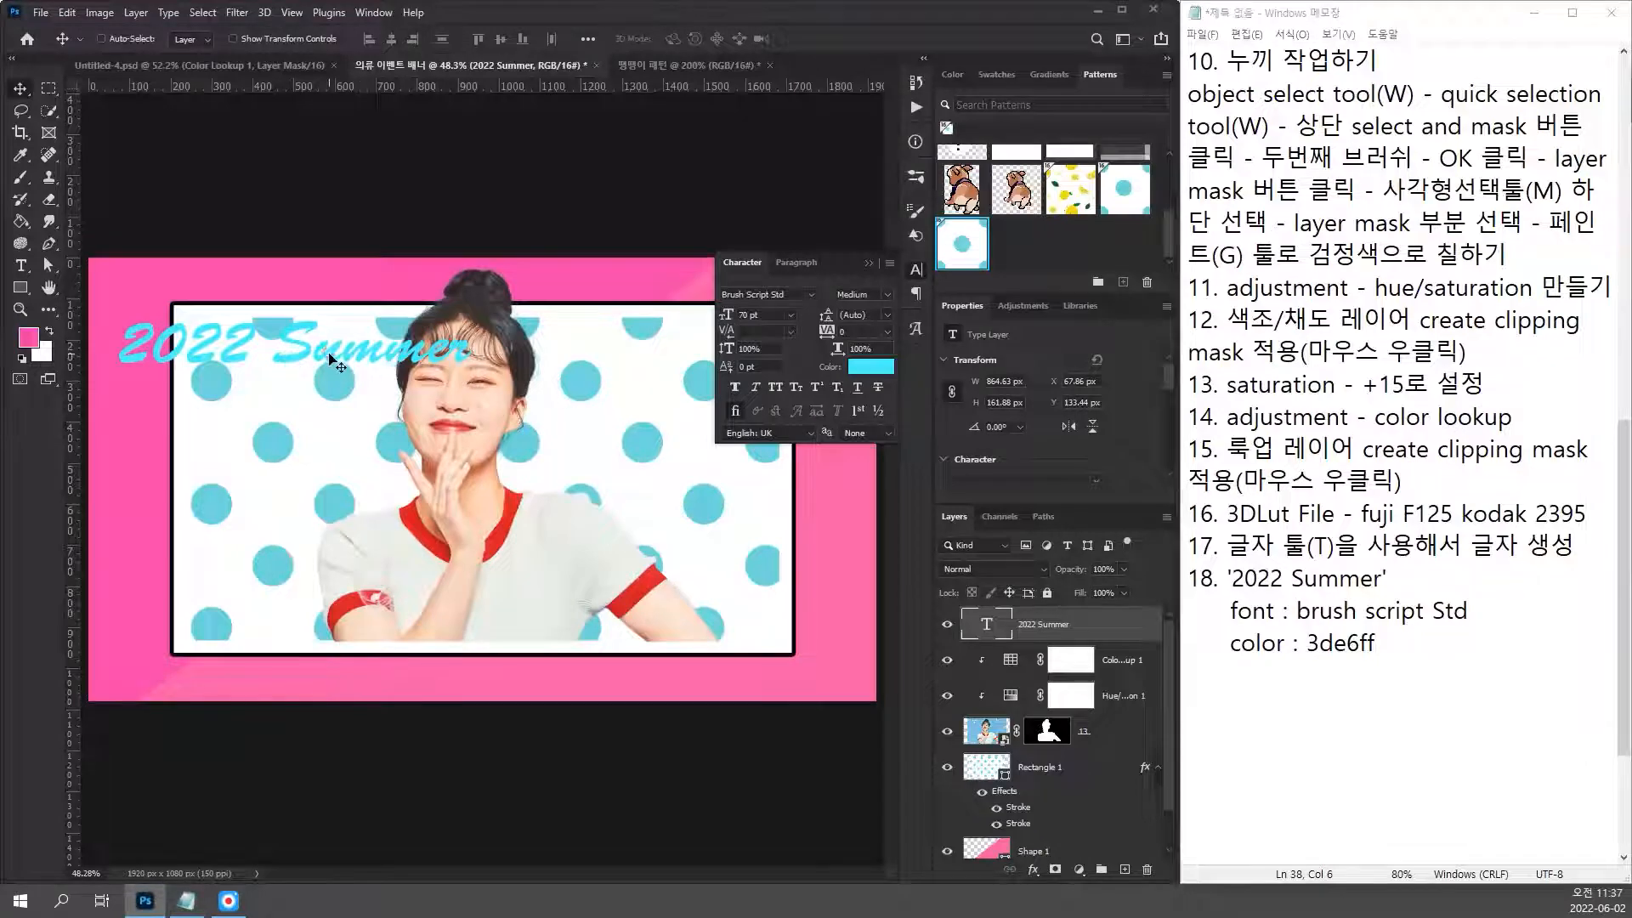
drag(323, 361, 331, 314)
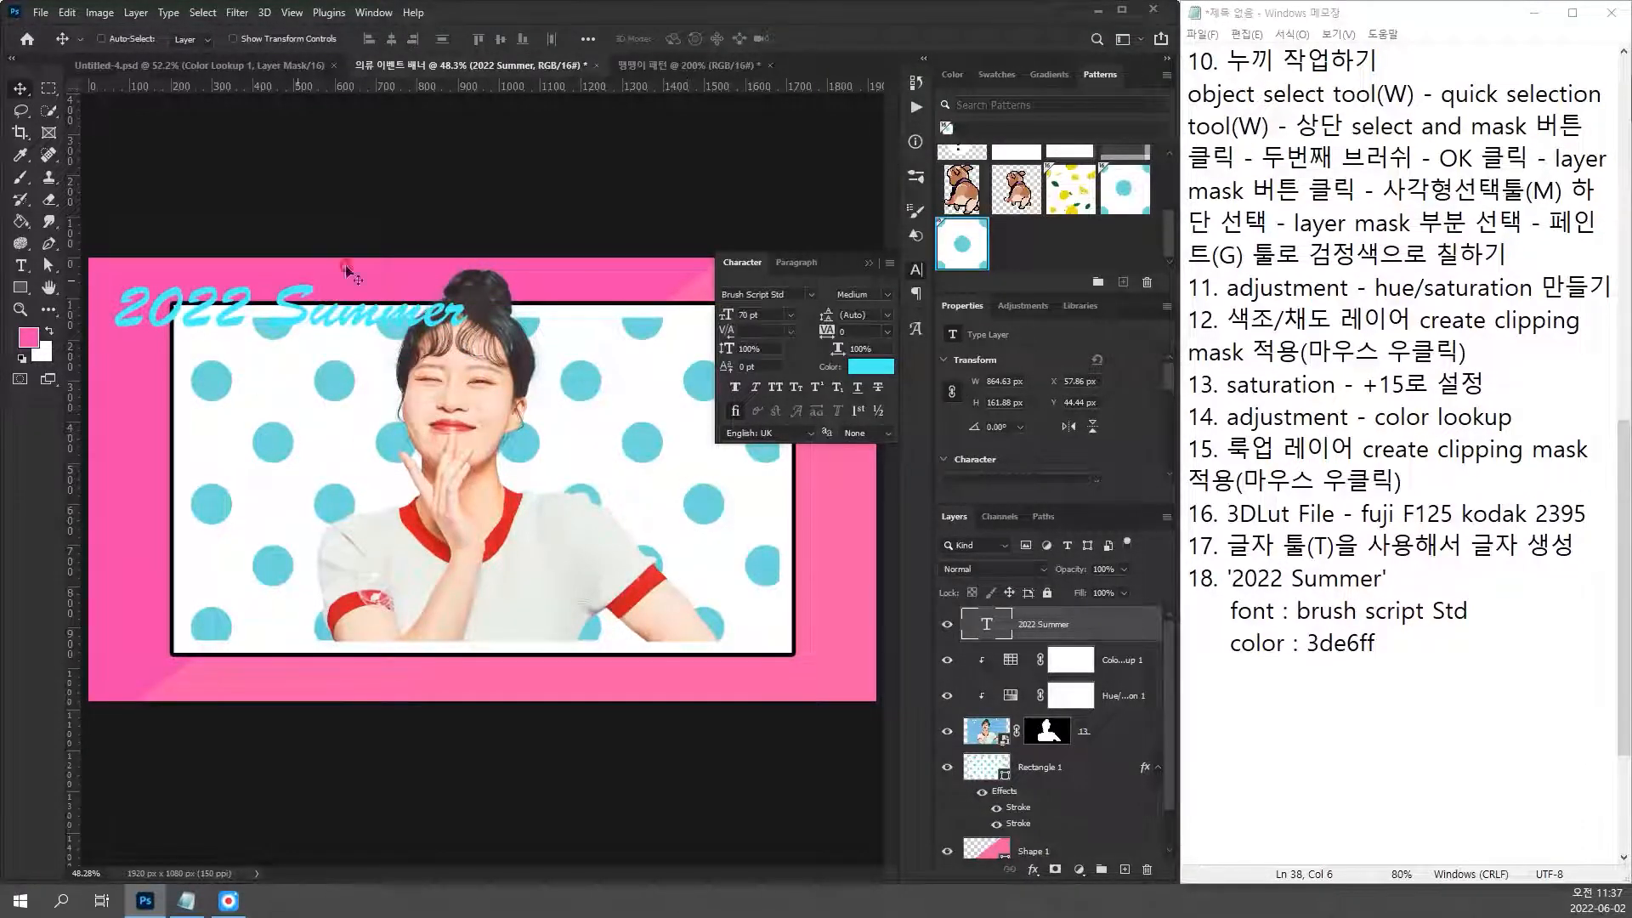
click(632, 471)
click(286, 327)
key(shift+Up)
Step: Try font sizes of 50 and 60 pt on the title, shift it left, and settle on 65 pt
click(748, 314)
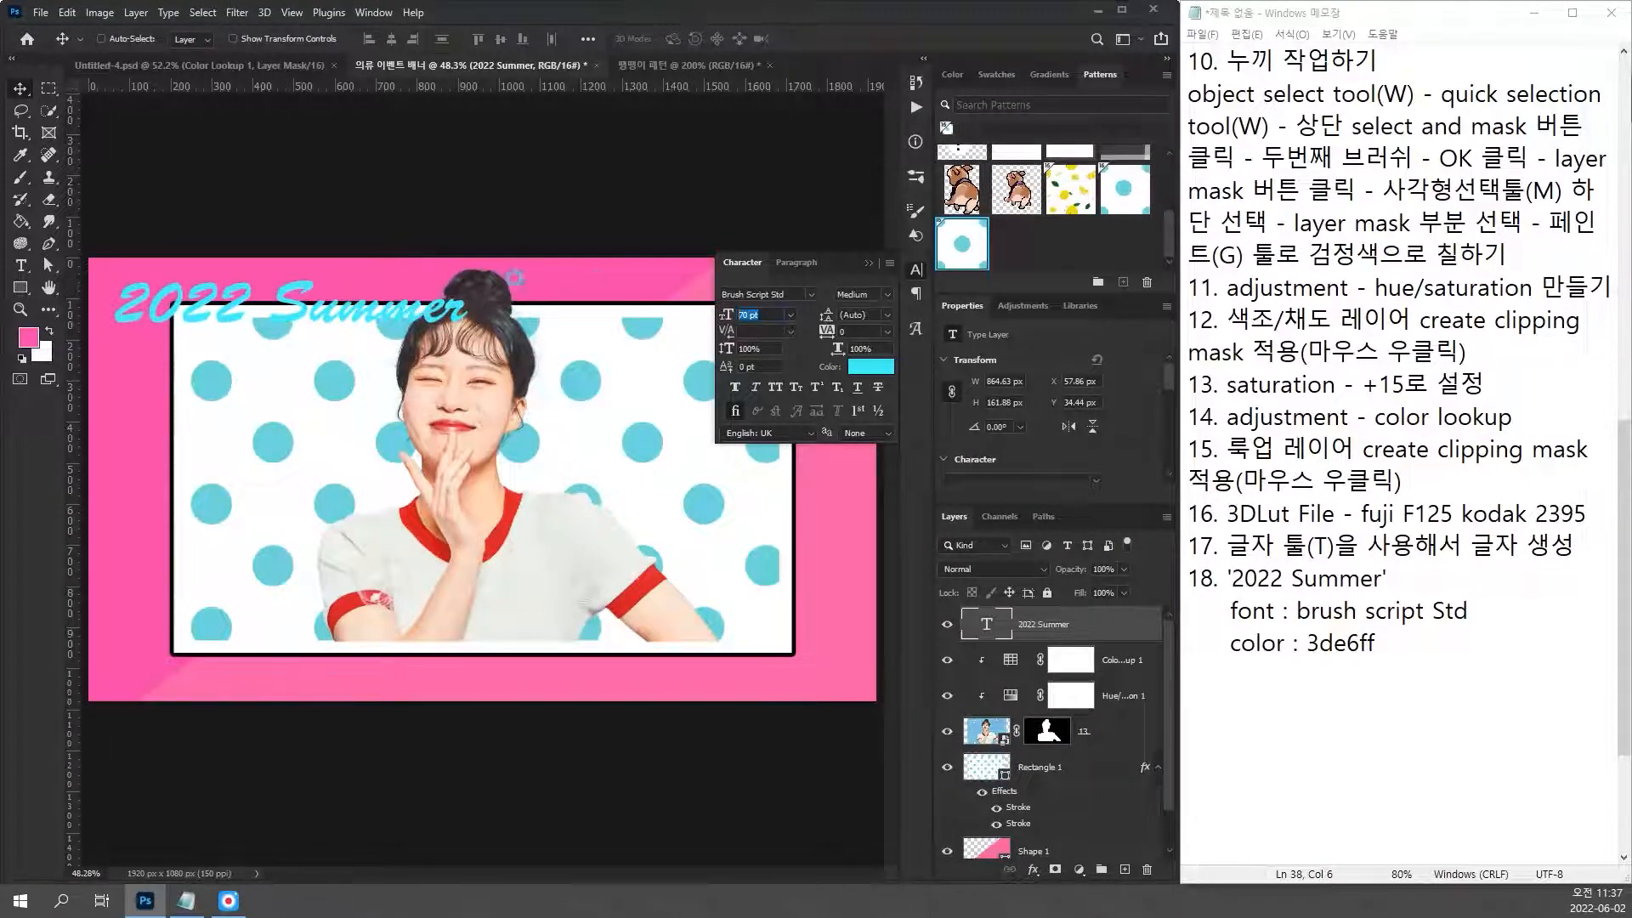
text(50)
key(Return)
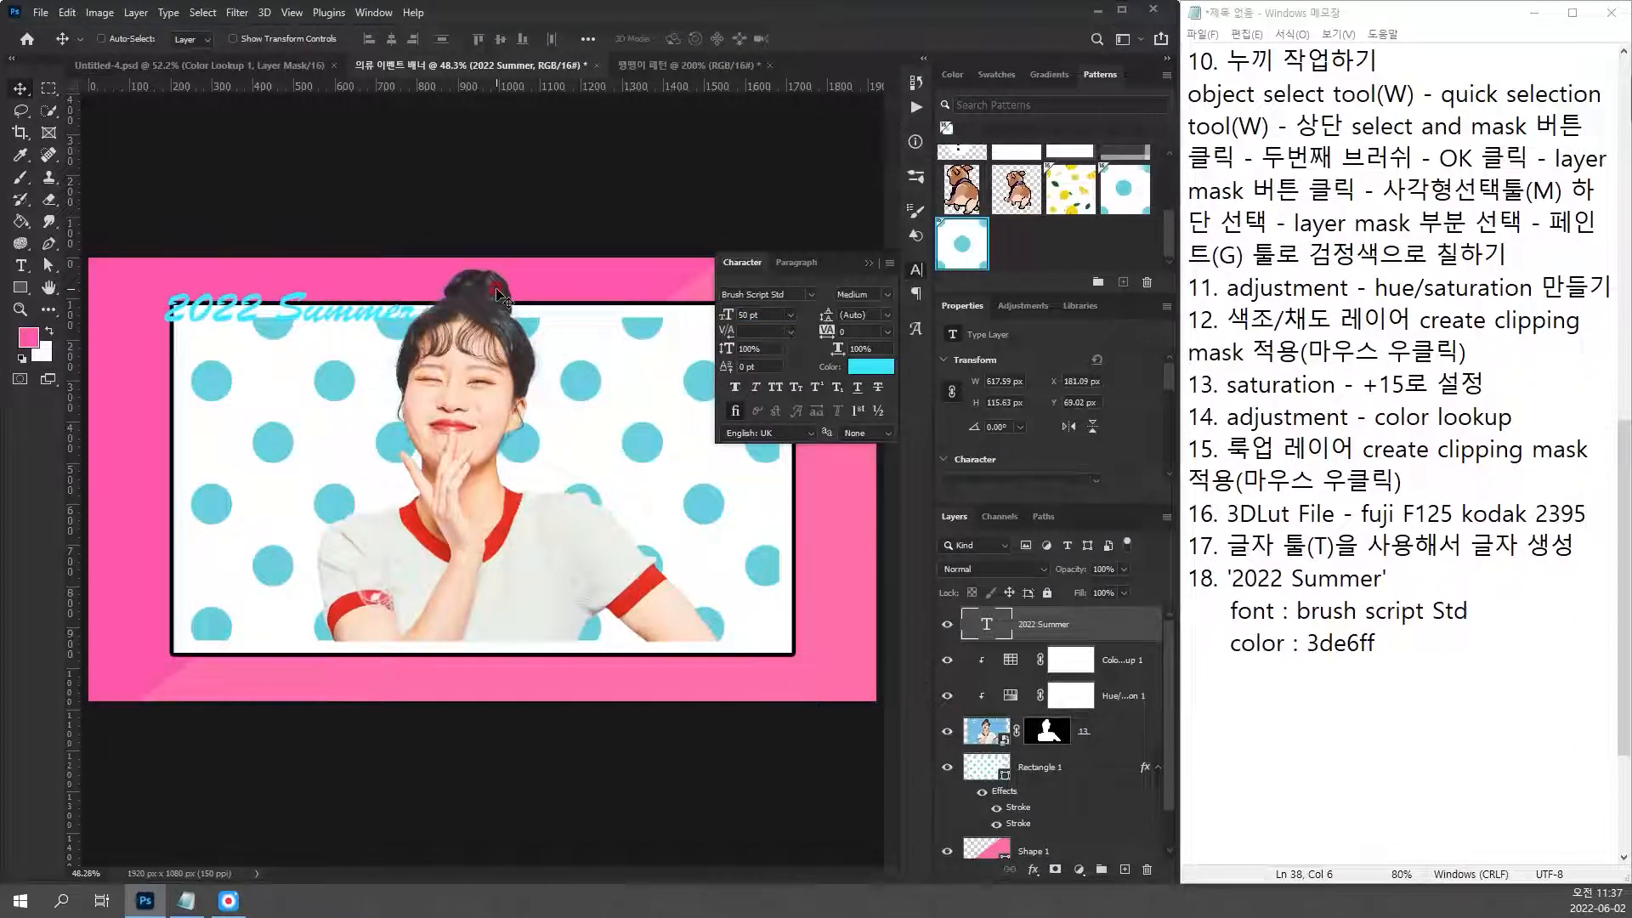
text(60)
key(Return)
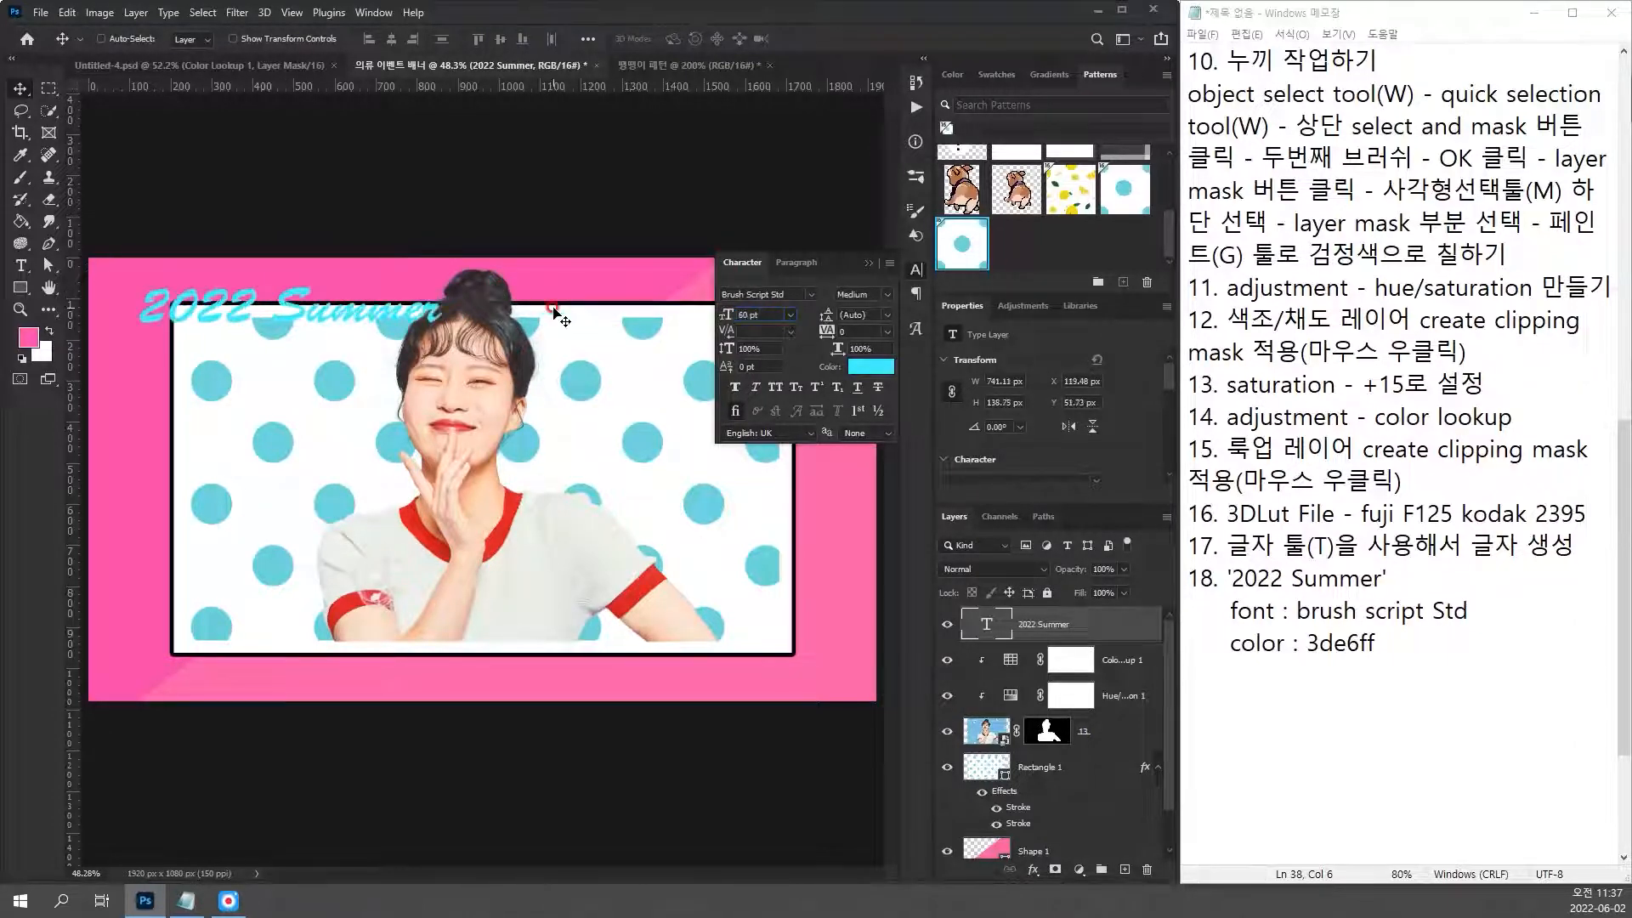
drag(349, 324, 397, 318)
text(65)
key(Return)
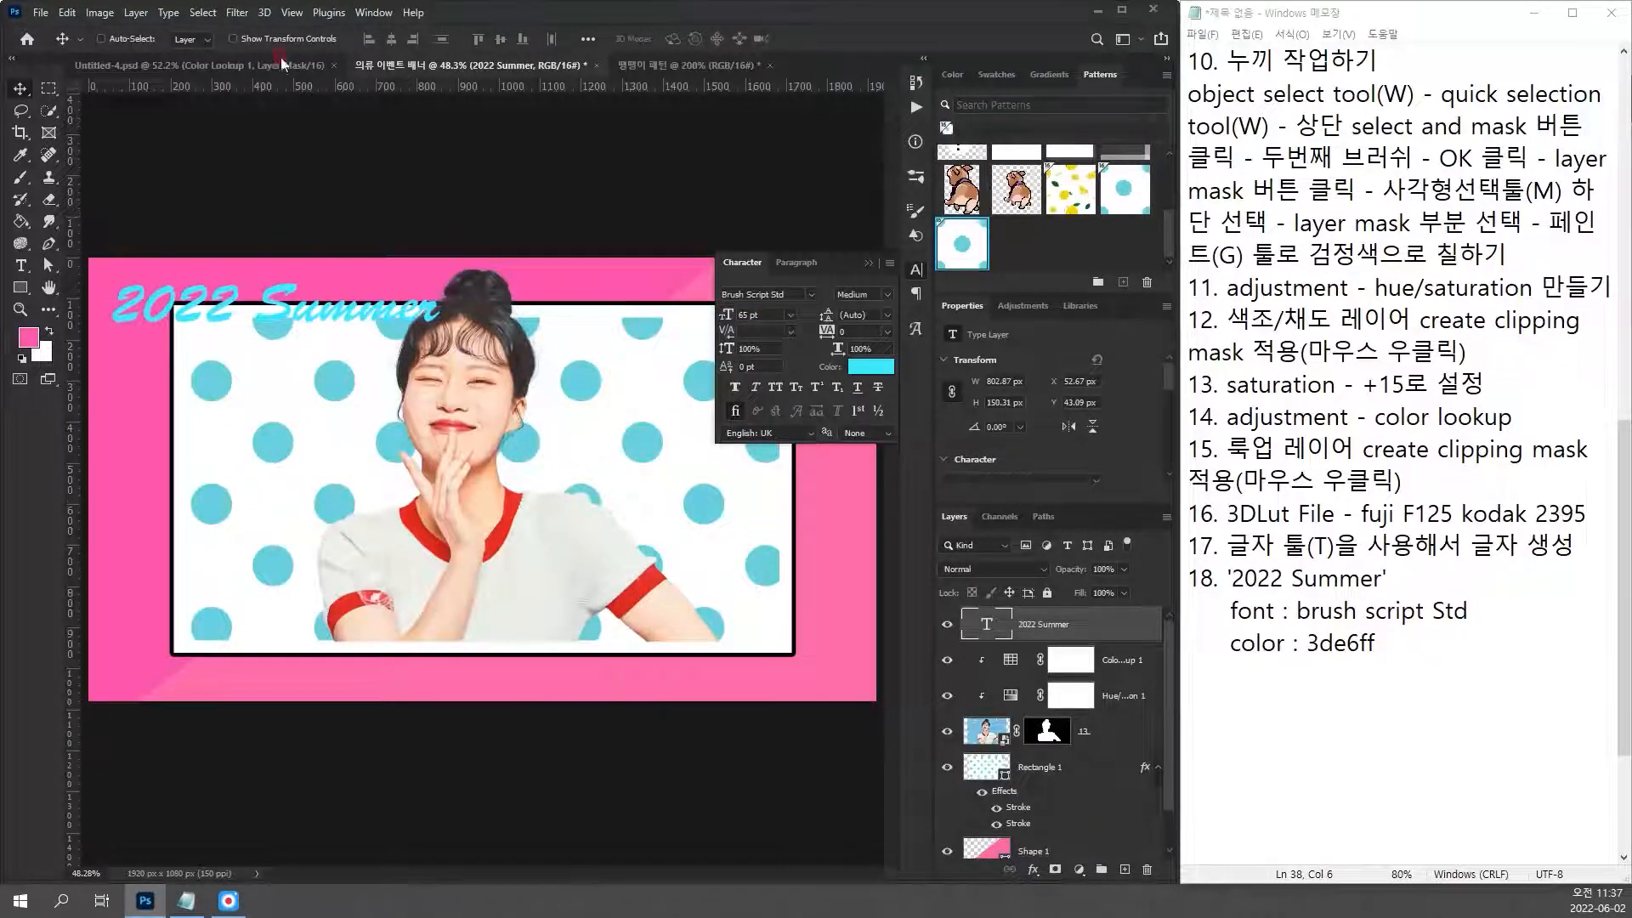
Step: Compare with the finished banner in Untitled-4.psd and shift the title slightly right to about X 58 px
click(281, 65)
click(425, 67)
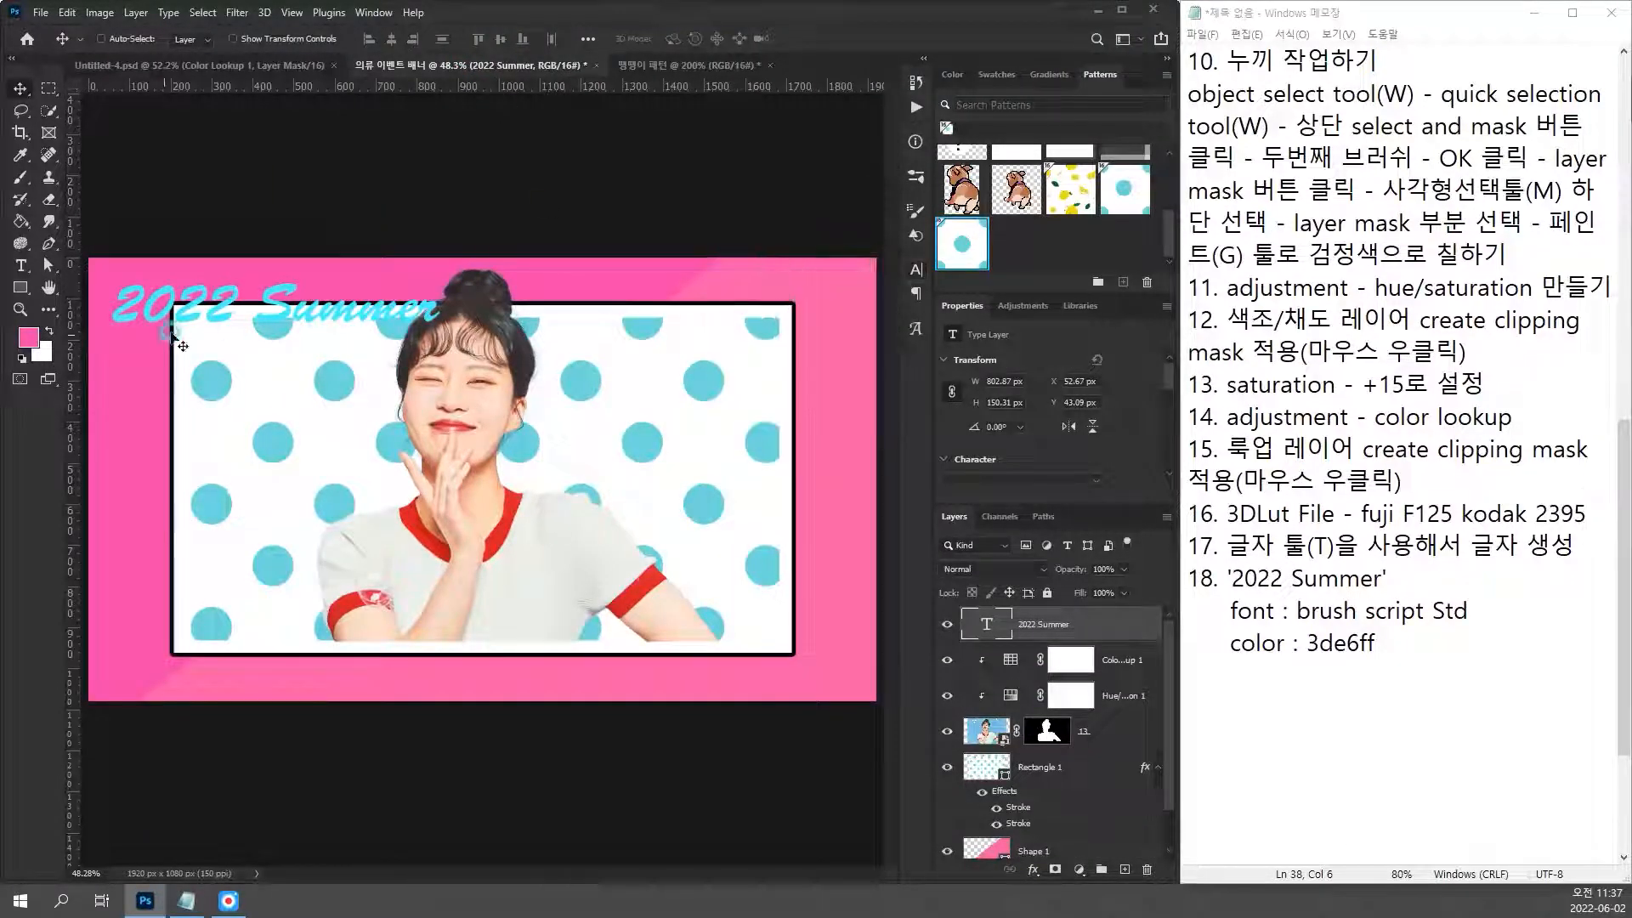
drag(316, 314, 318, 315)
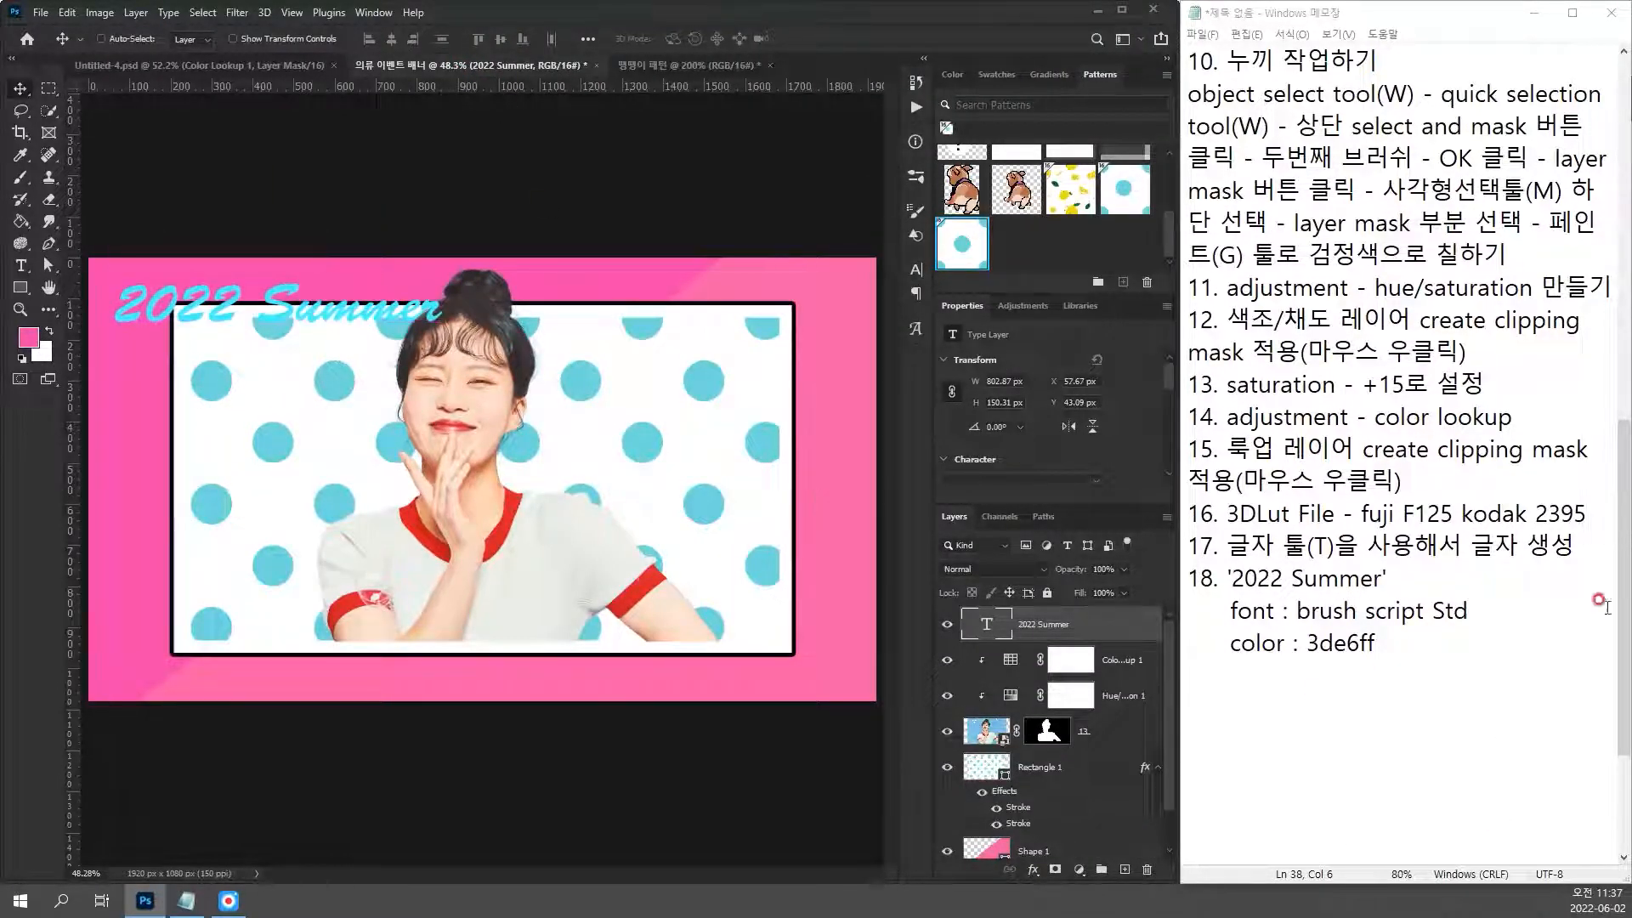
Step: In Notepad, leave a blank line below the color note and start item 19
click(1508, 672)
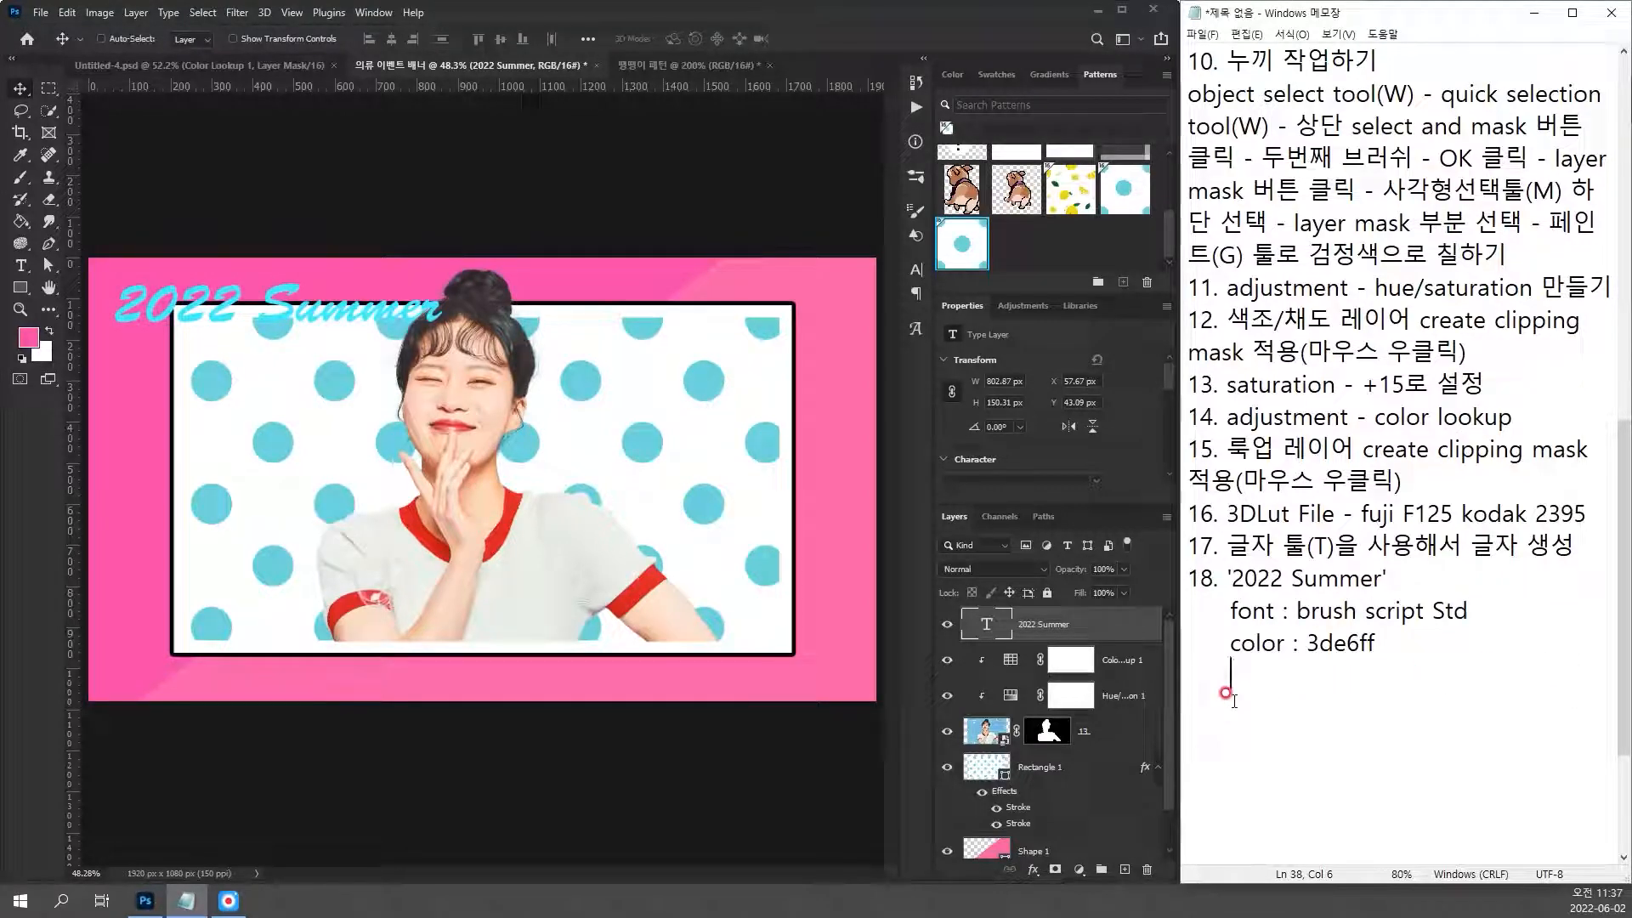
key(BackSpace)
key(BackSpace)
key(Return)
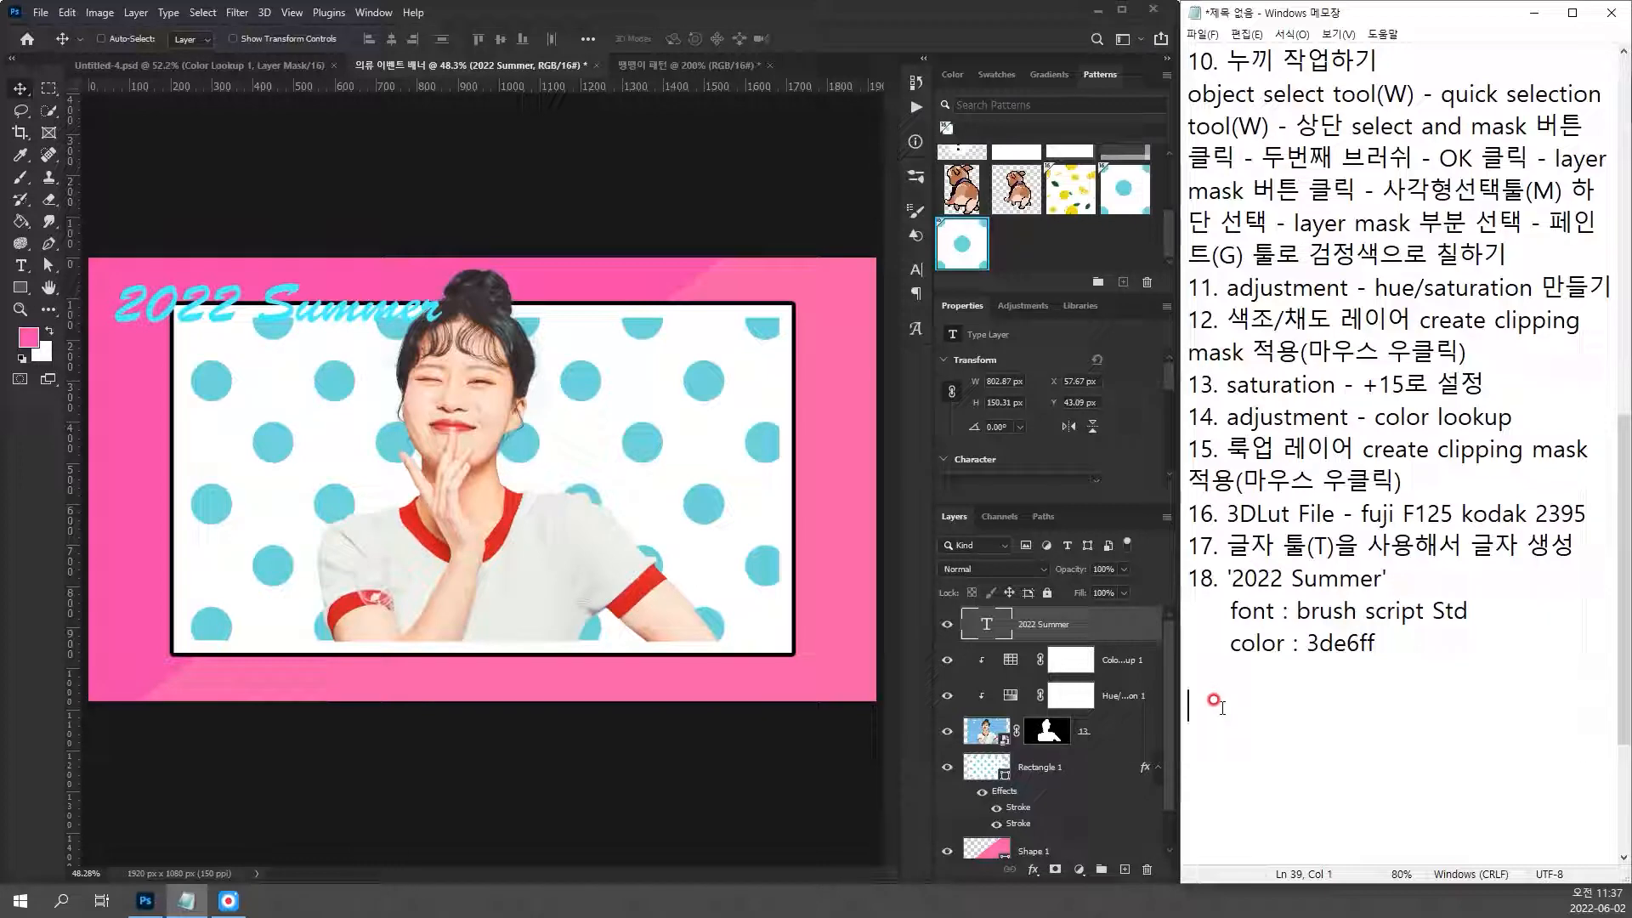
text(1)
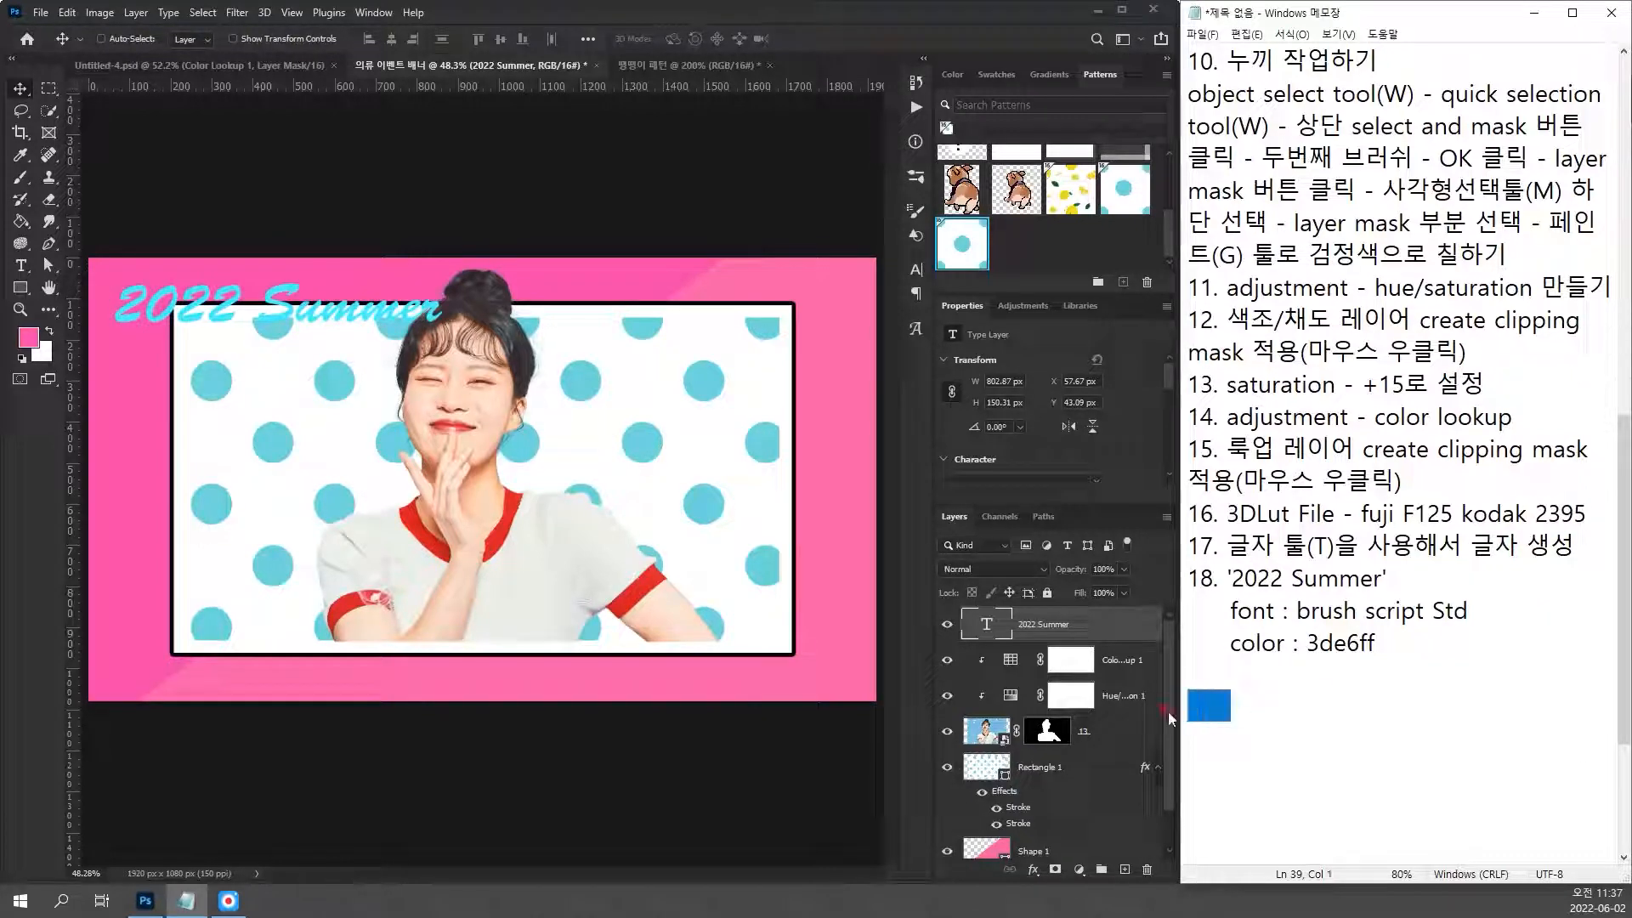
text(9.)
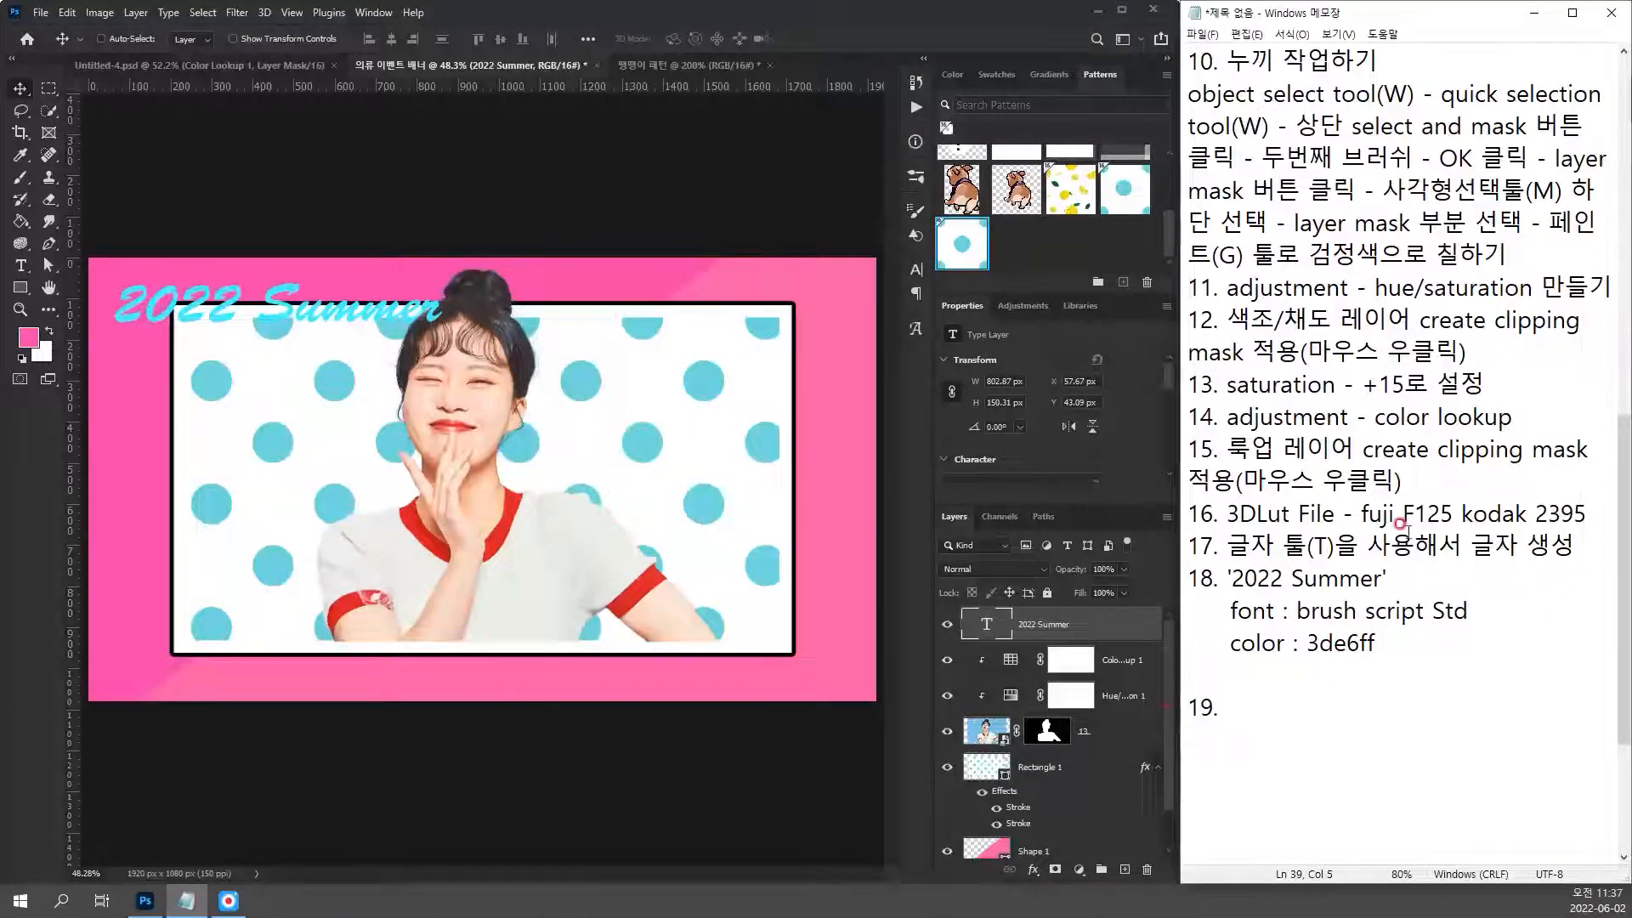
Step: Complete item 19 as "'2022 Summer' 레이어 layer style", reusing the quoted title from item 18, and start a line below it
scroll(1403, 527, down, 3)
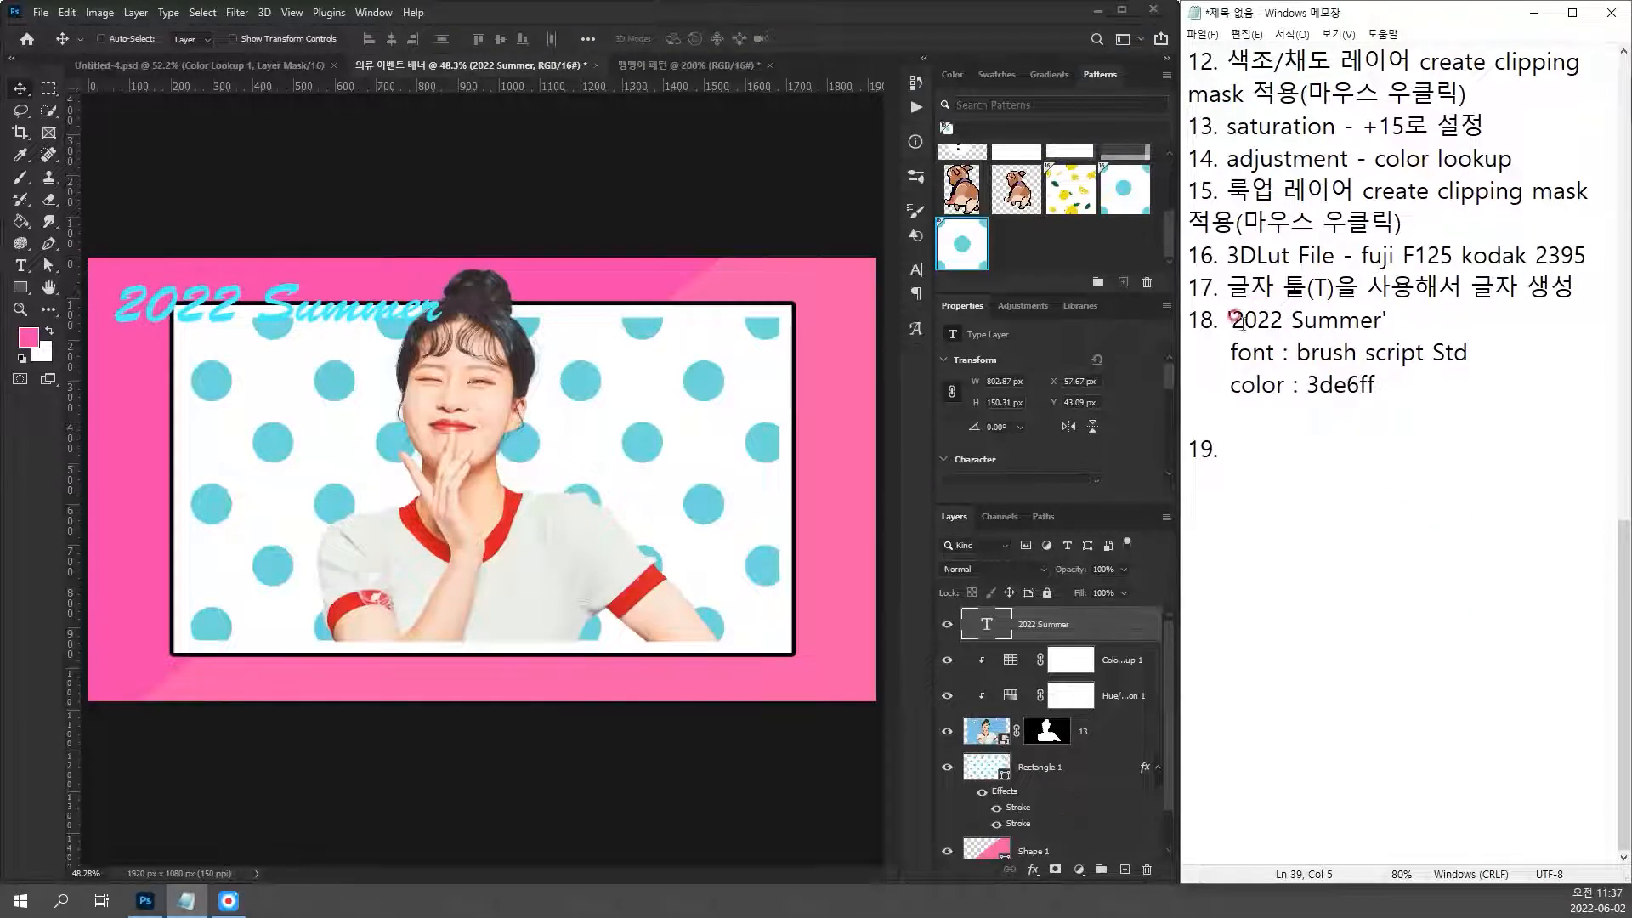
drag(1227, 323, 1387, 321)
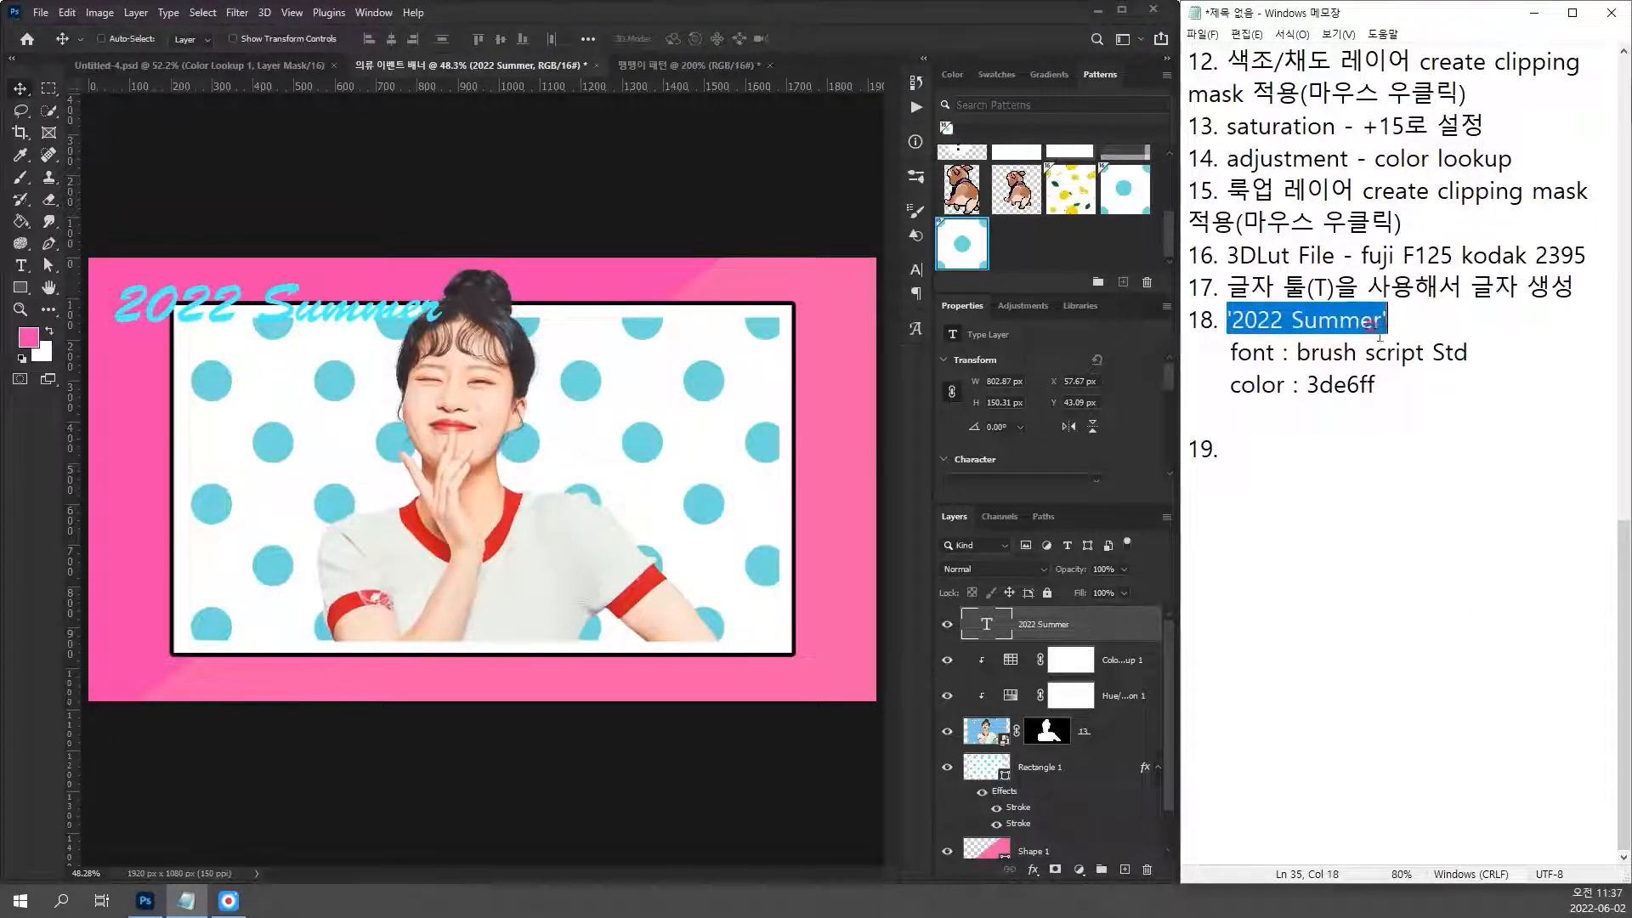
click(1287, 446)
key(ctrl+v)
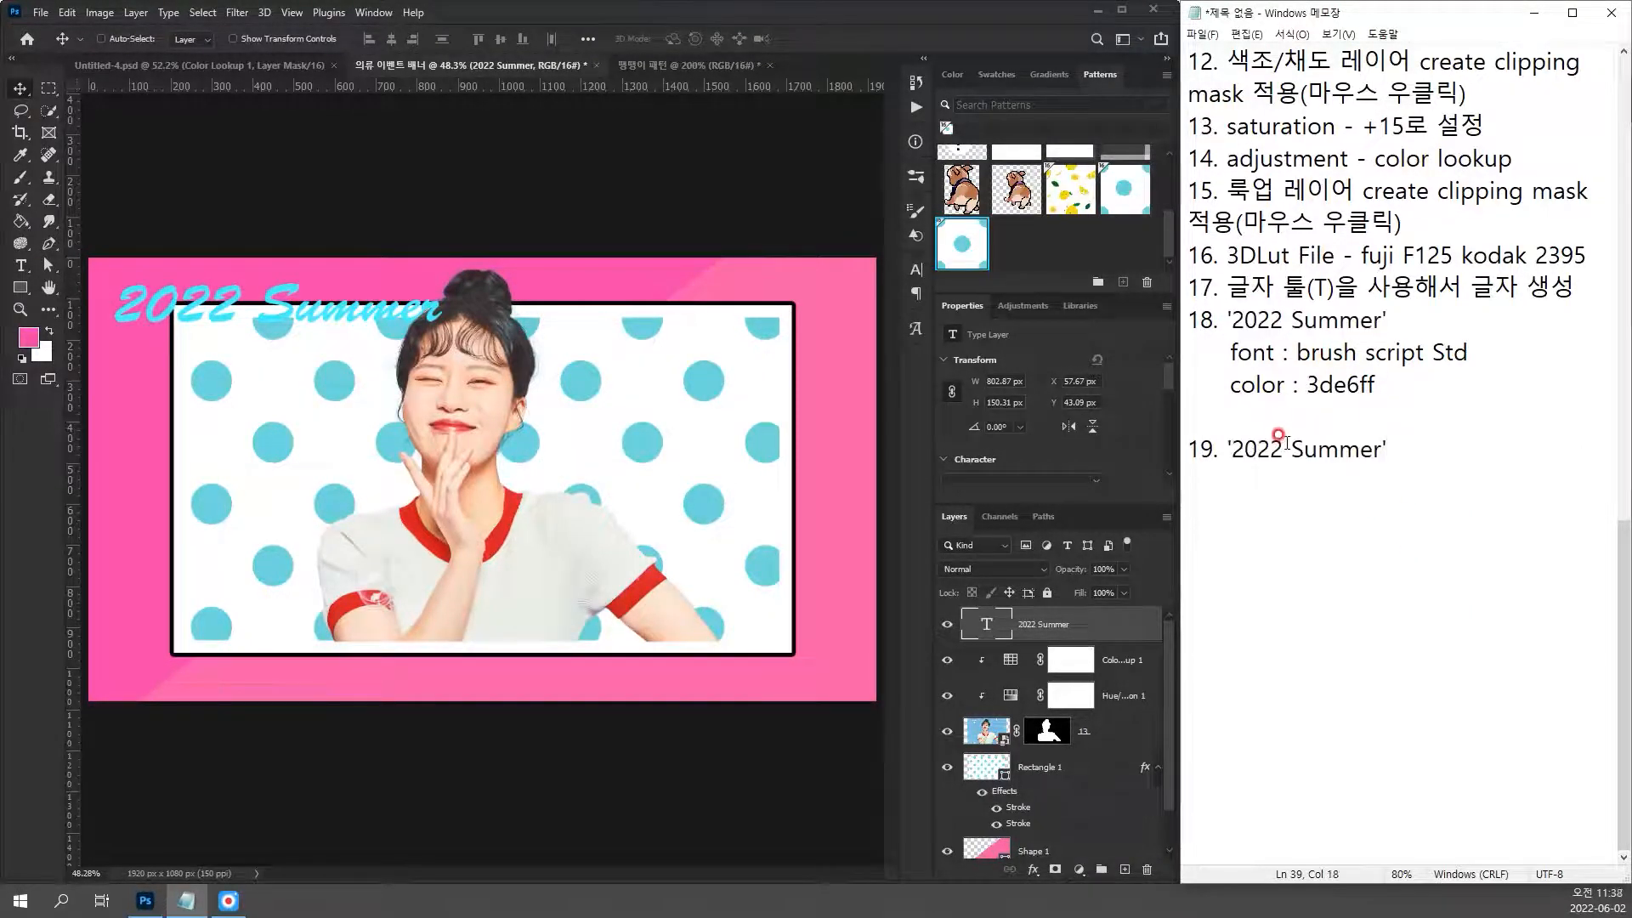
text(레이어 )
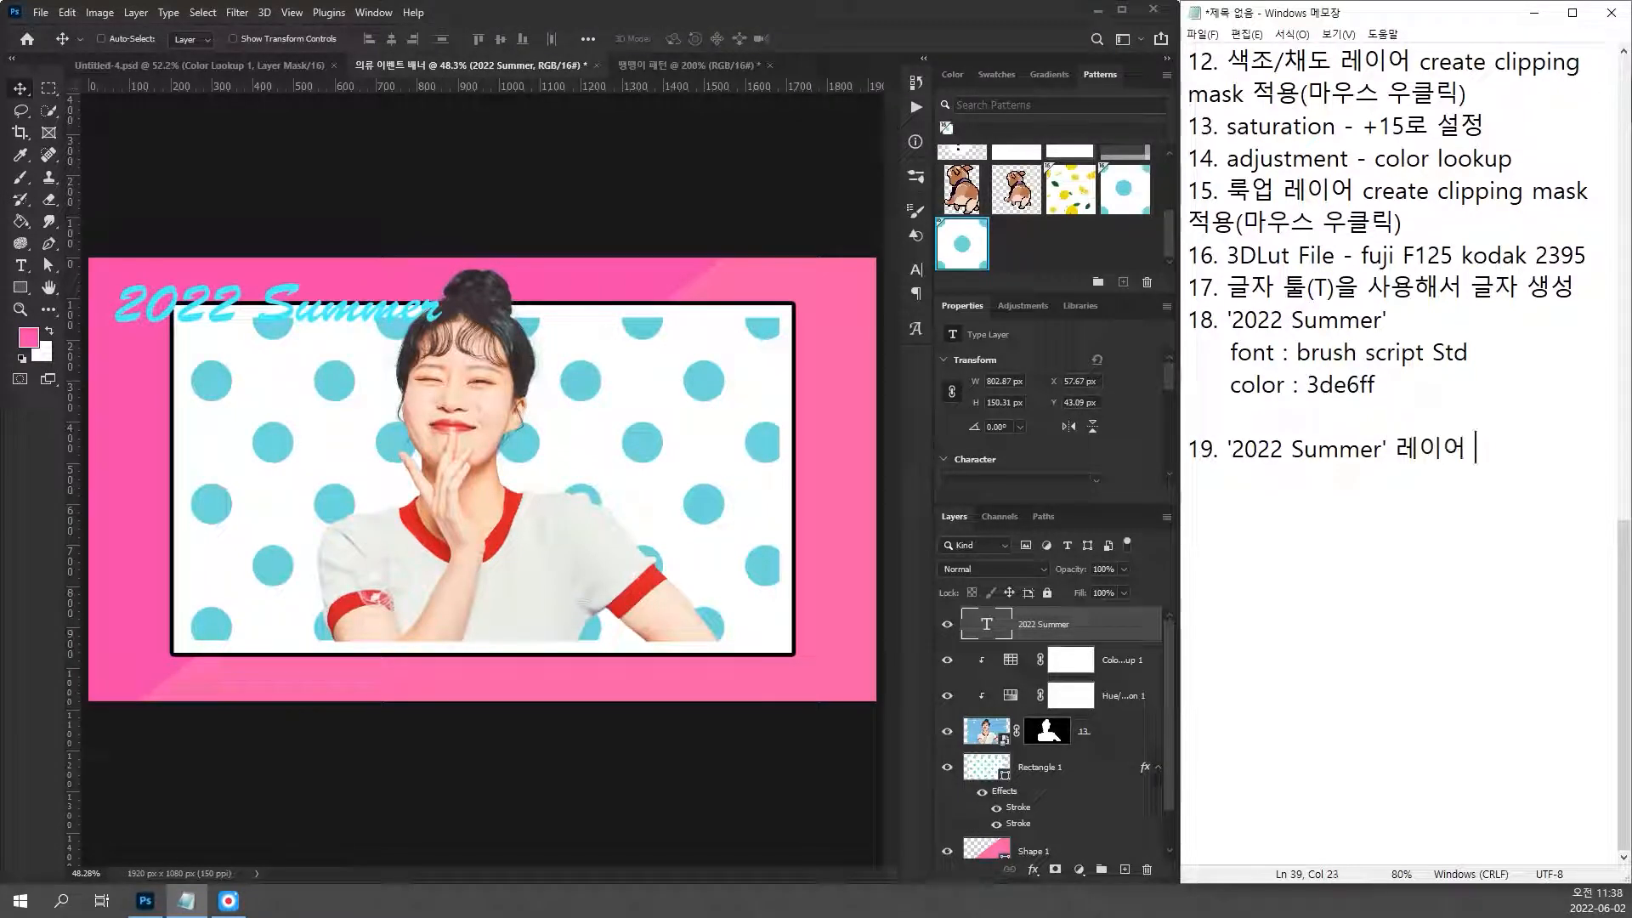
text(layer st)
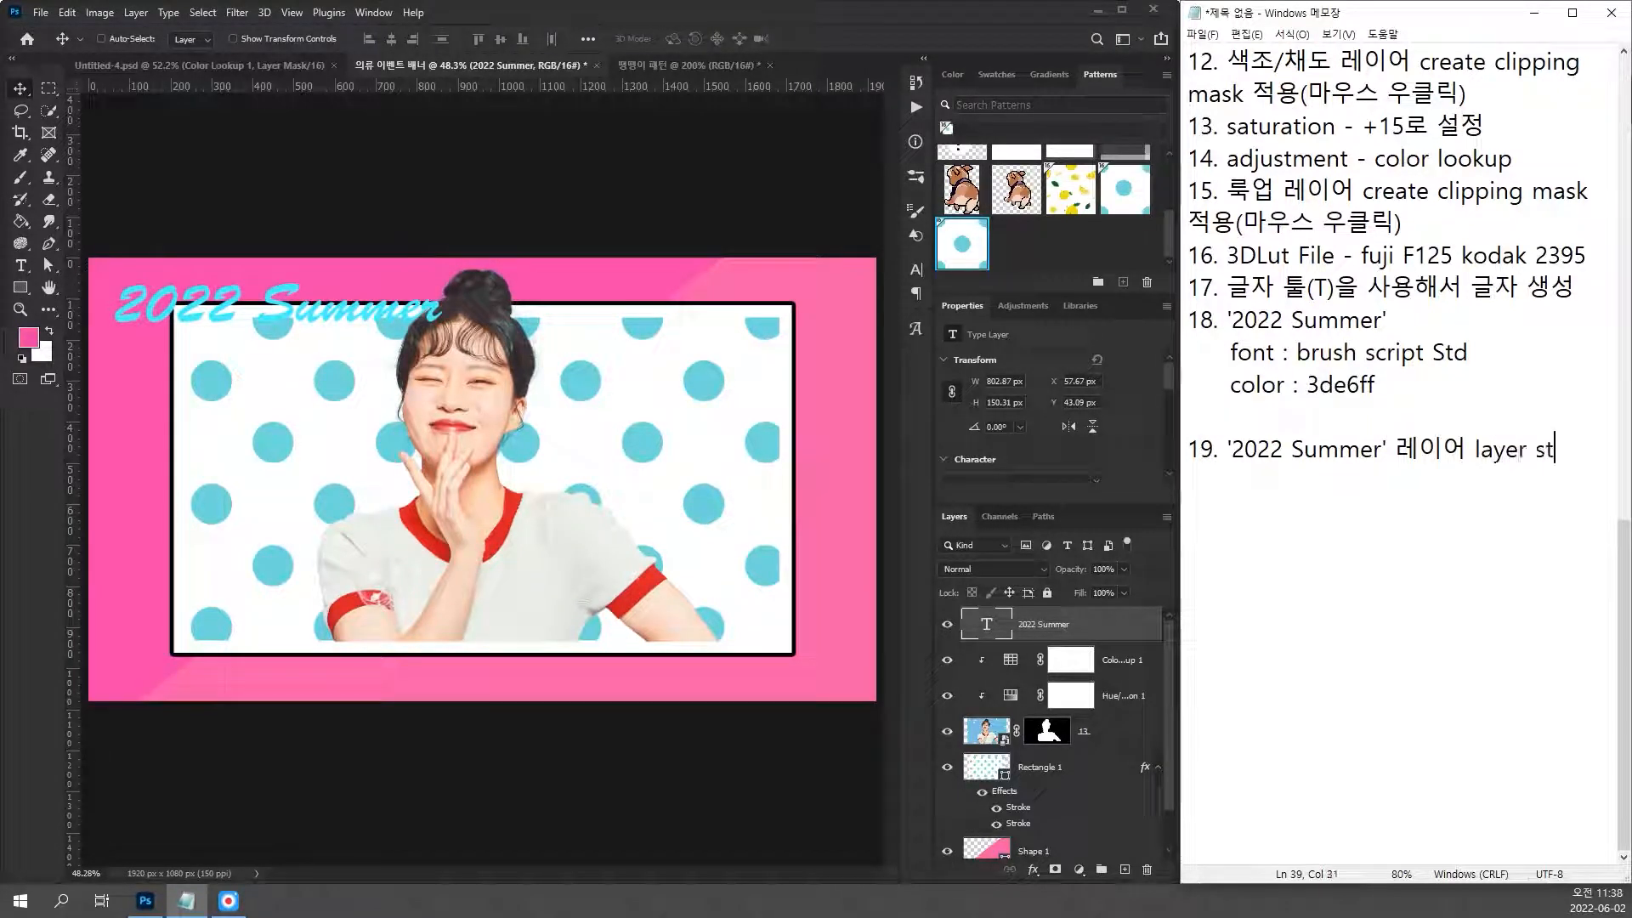
text(yle)
key(Return)
Step: Copy the earlier "[stroke]" heading and place it, indented, on the line below item 19
scroll(1417, 352, up, 1)
scroll(1421, 352, up, 4)
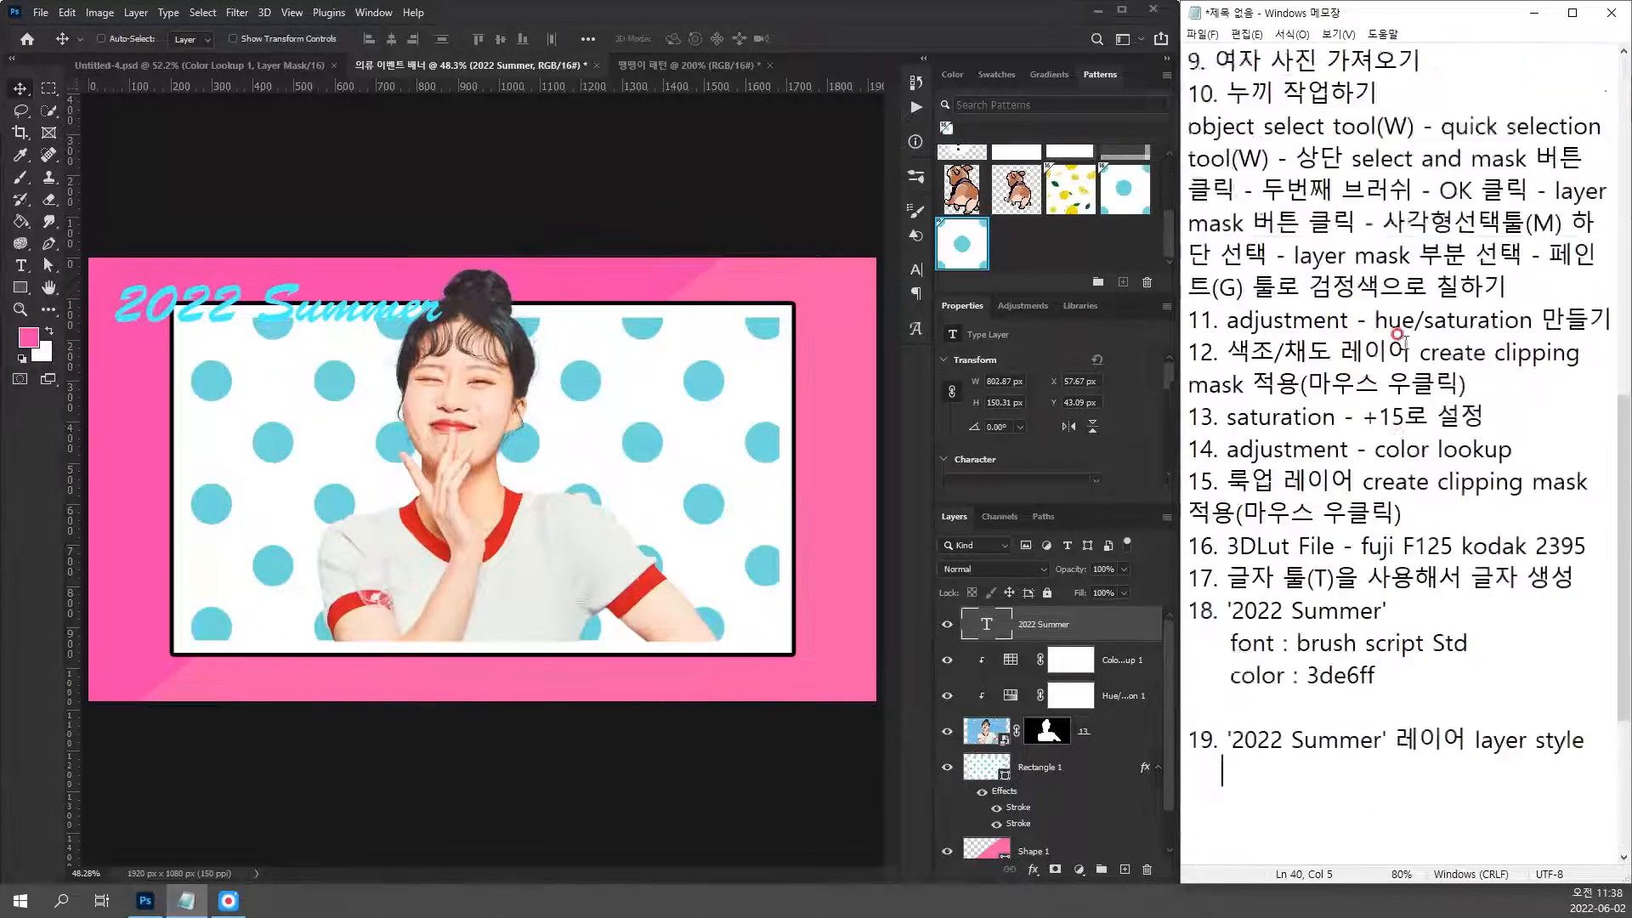
drag(1296, 125, 1160, 126)
key(ctrl+c)
scroll(1307, 449, down, 5)
drag(1307, 449, 1171, 453)
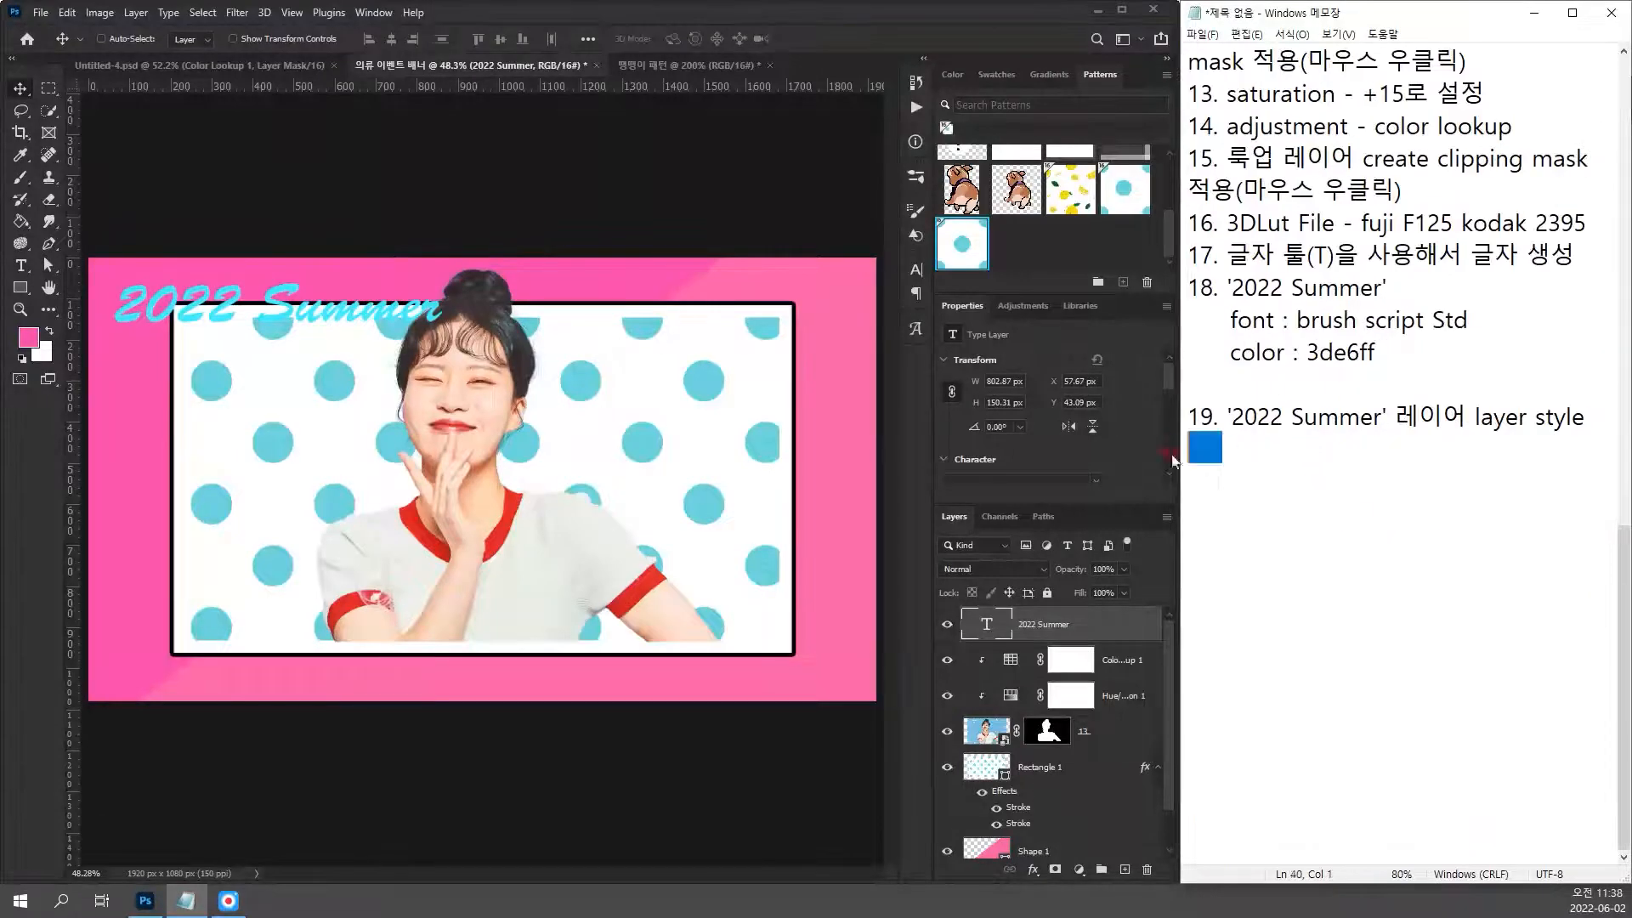
key(ctrl+v)
click(1196, 449)
drag(1230, 449, 1188, 450)
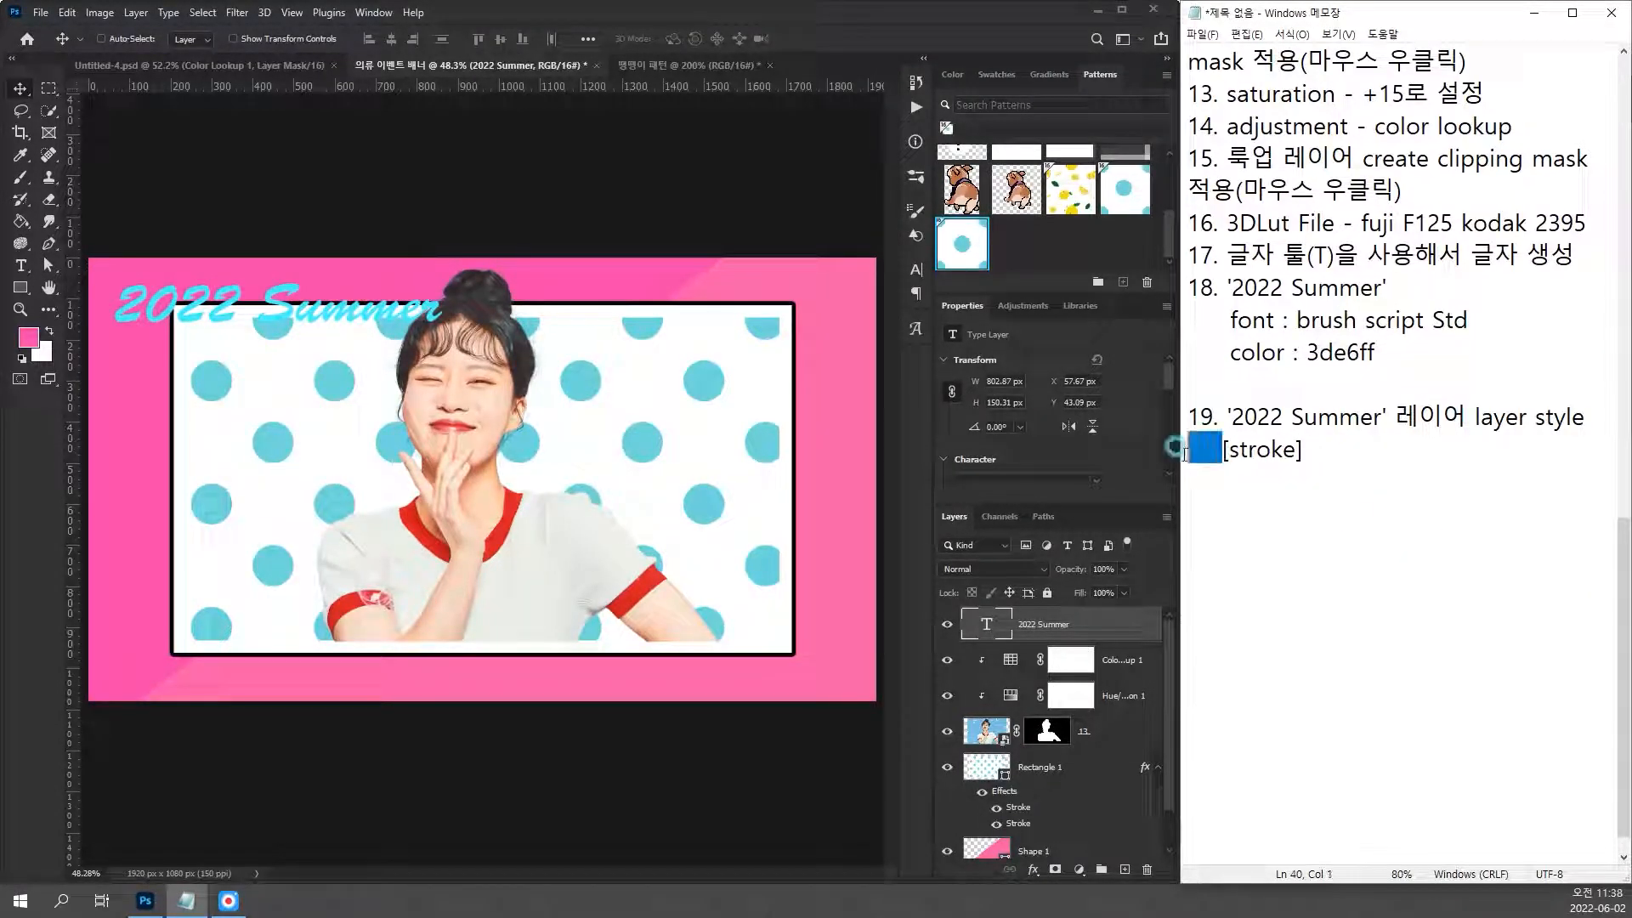
click(1207, 470)
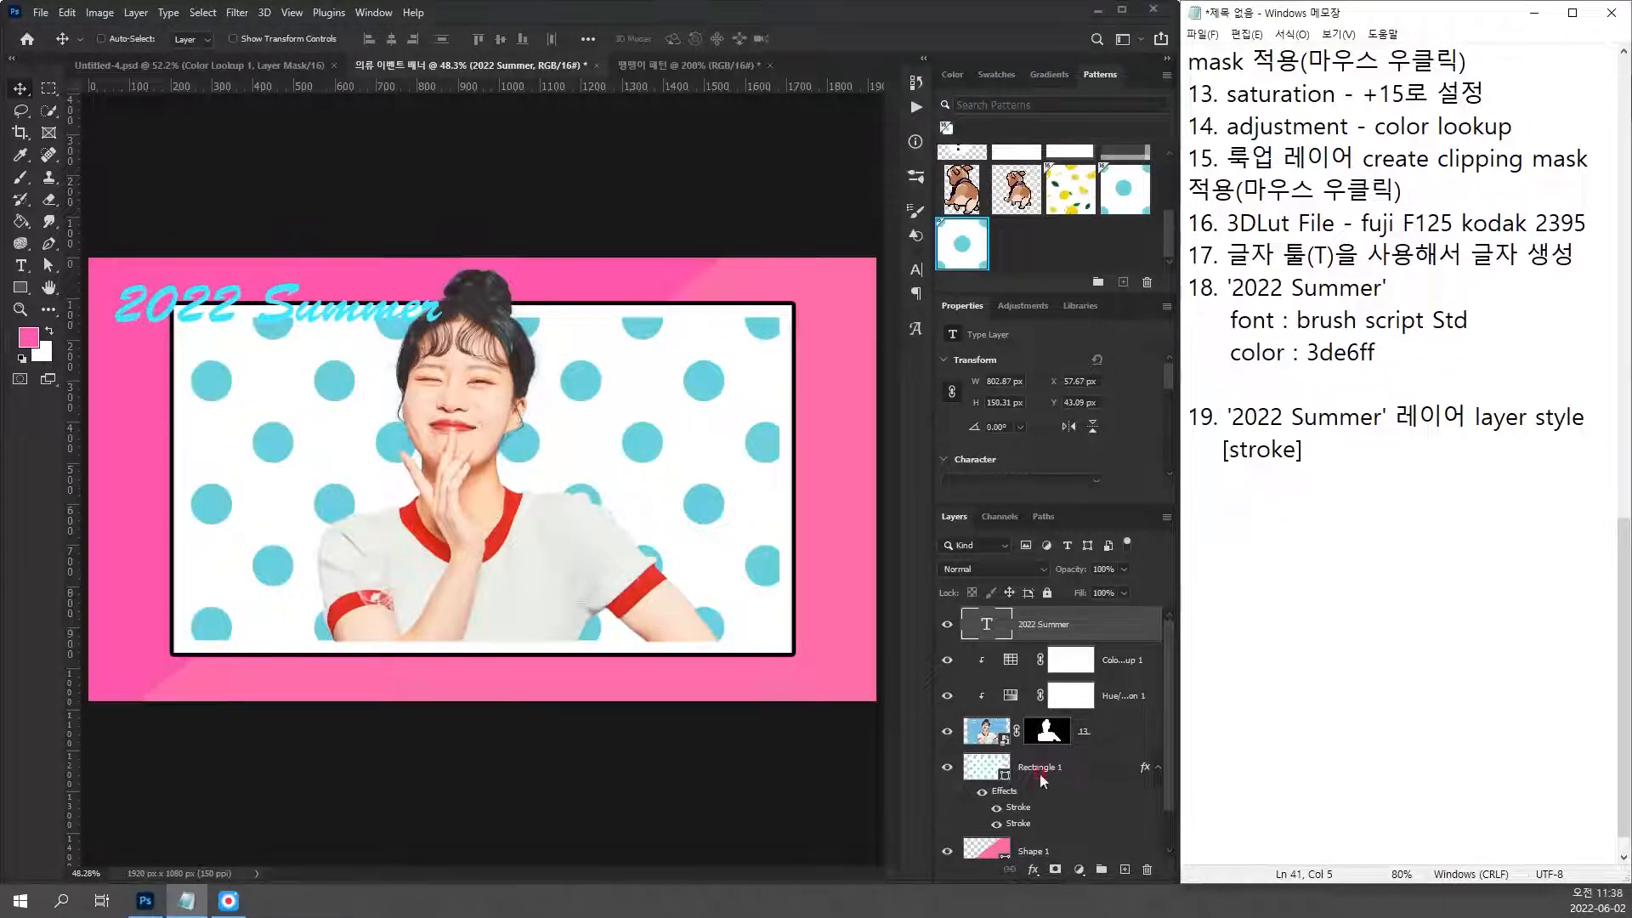
Step: In Photoshop, add a Stroke effect to the "2022 Summer" text layer
click(1035, 868)
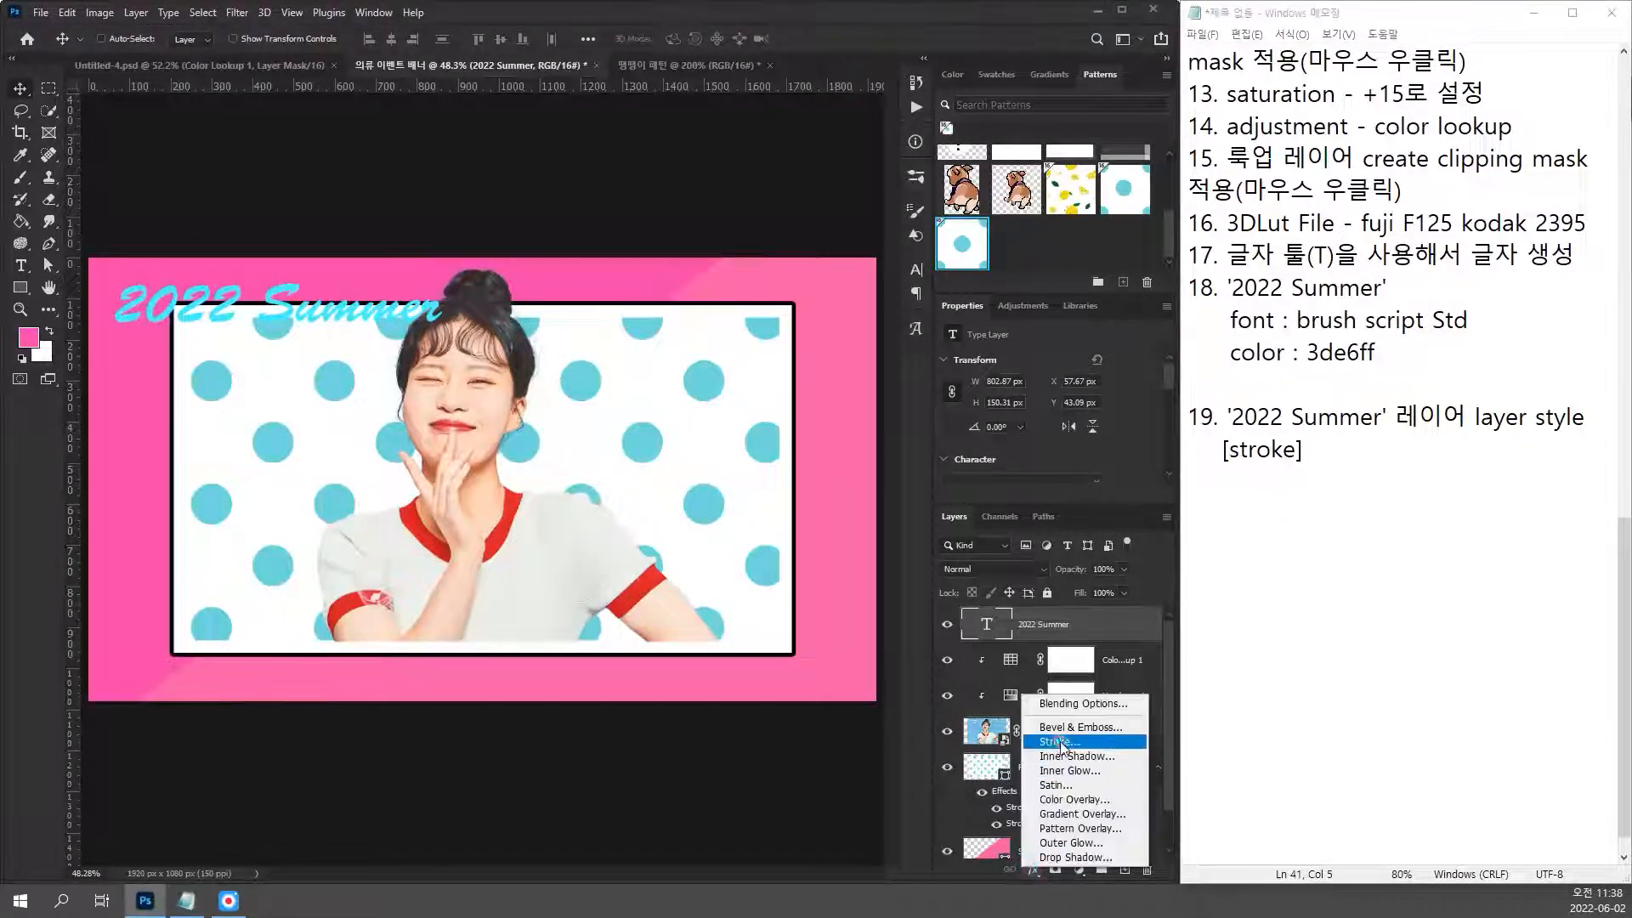
click(855, 727)
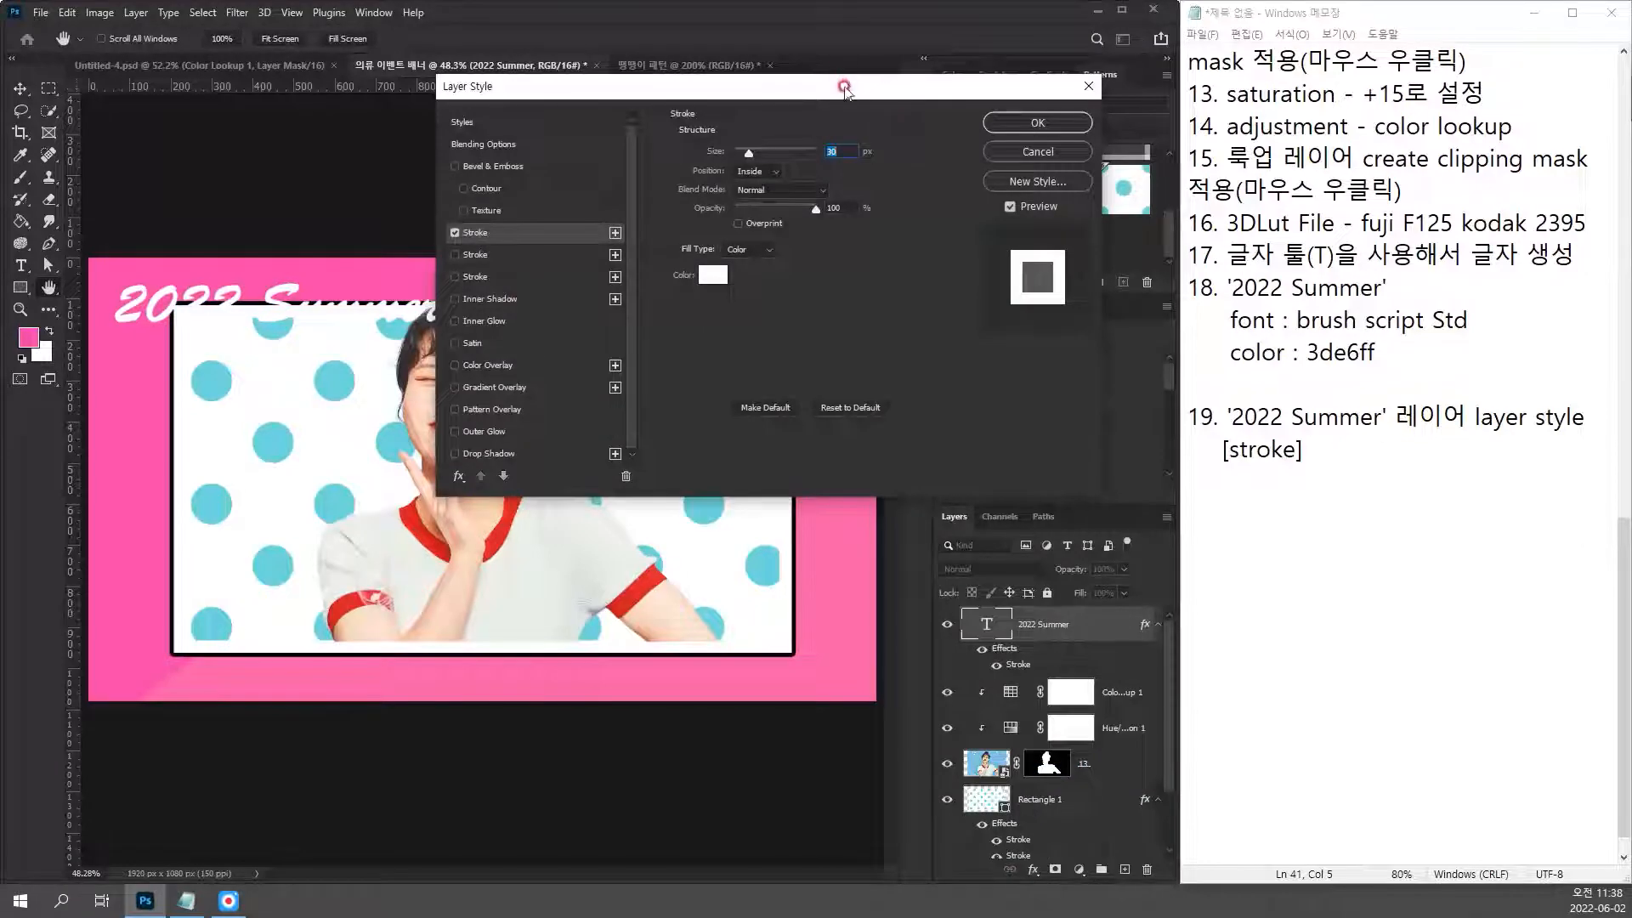
drag(840, 98, 855, 89)
Step: In Notepad, add the line "position : outside" under the "[stroke]" heading of item 19
click(1277, 476)
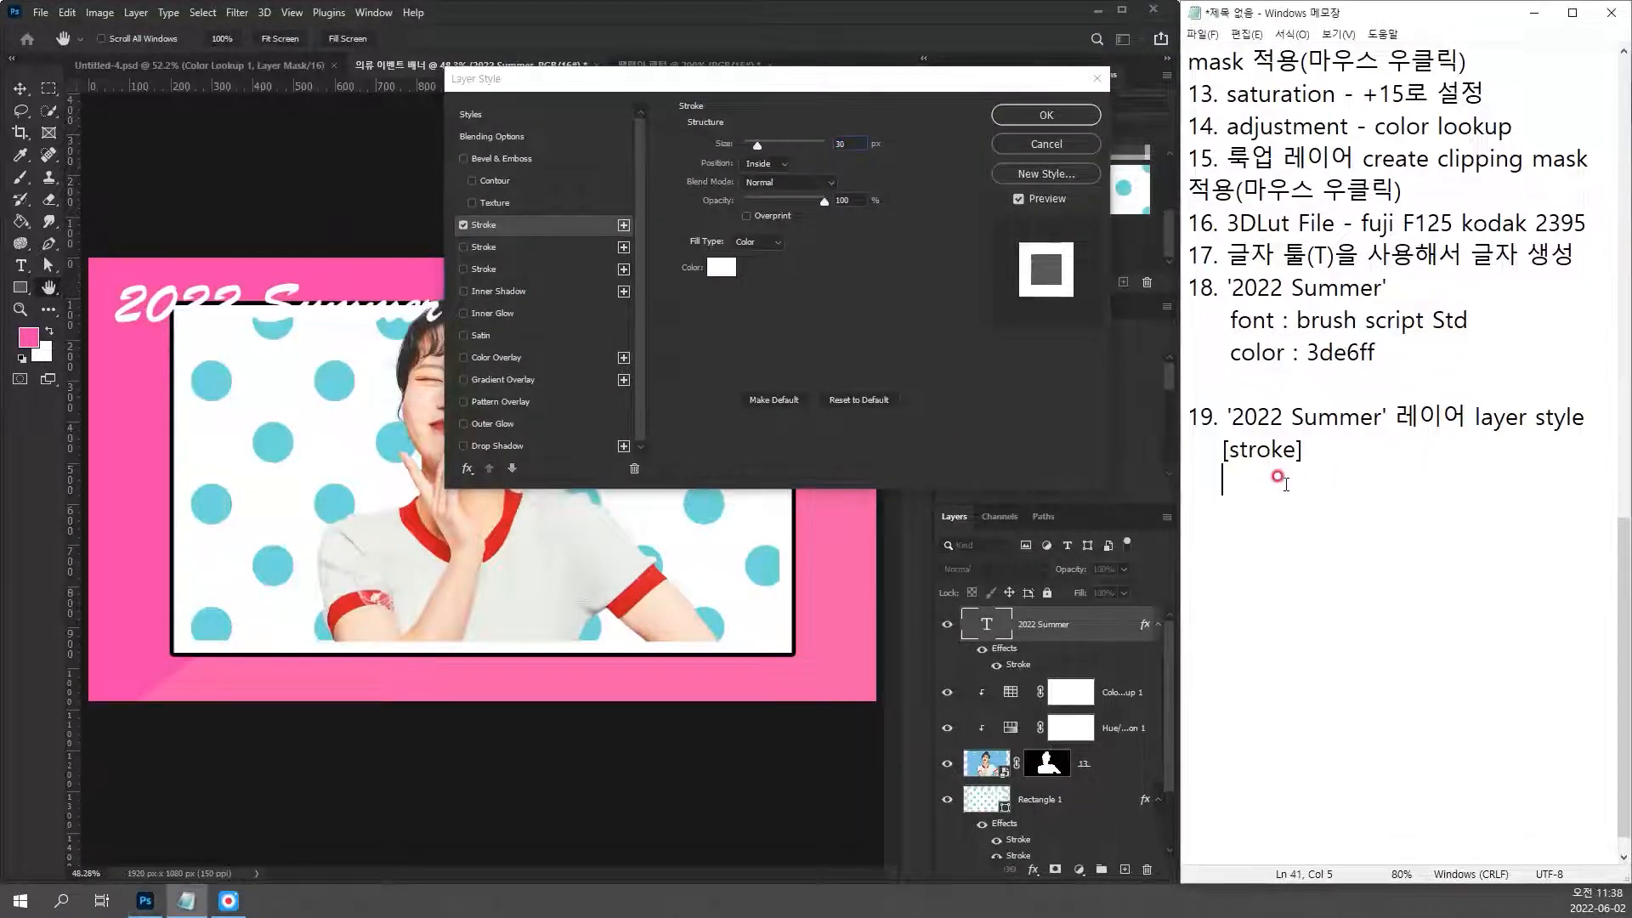
text(posito)
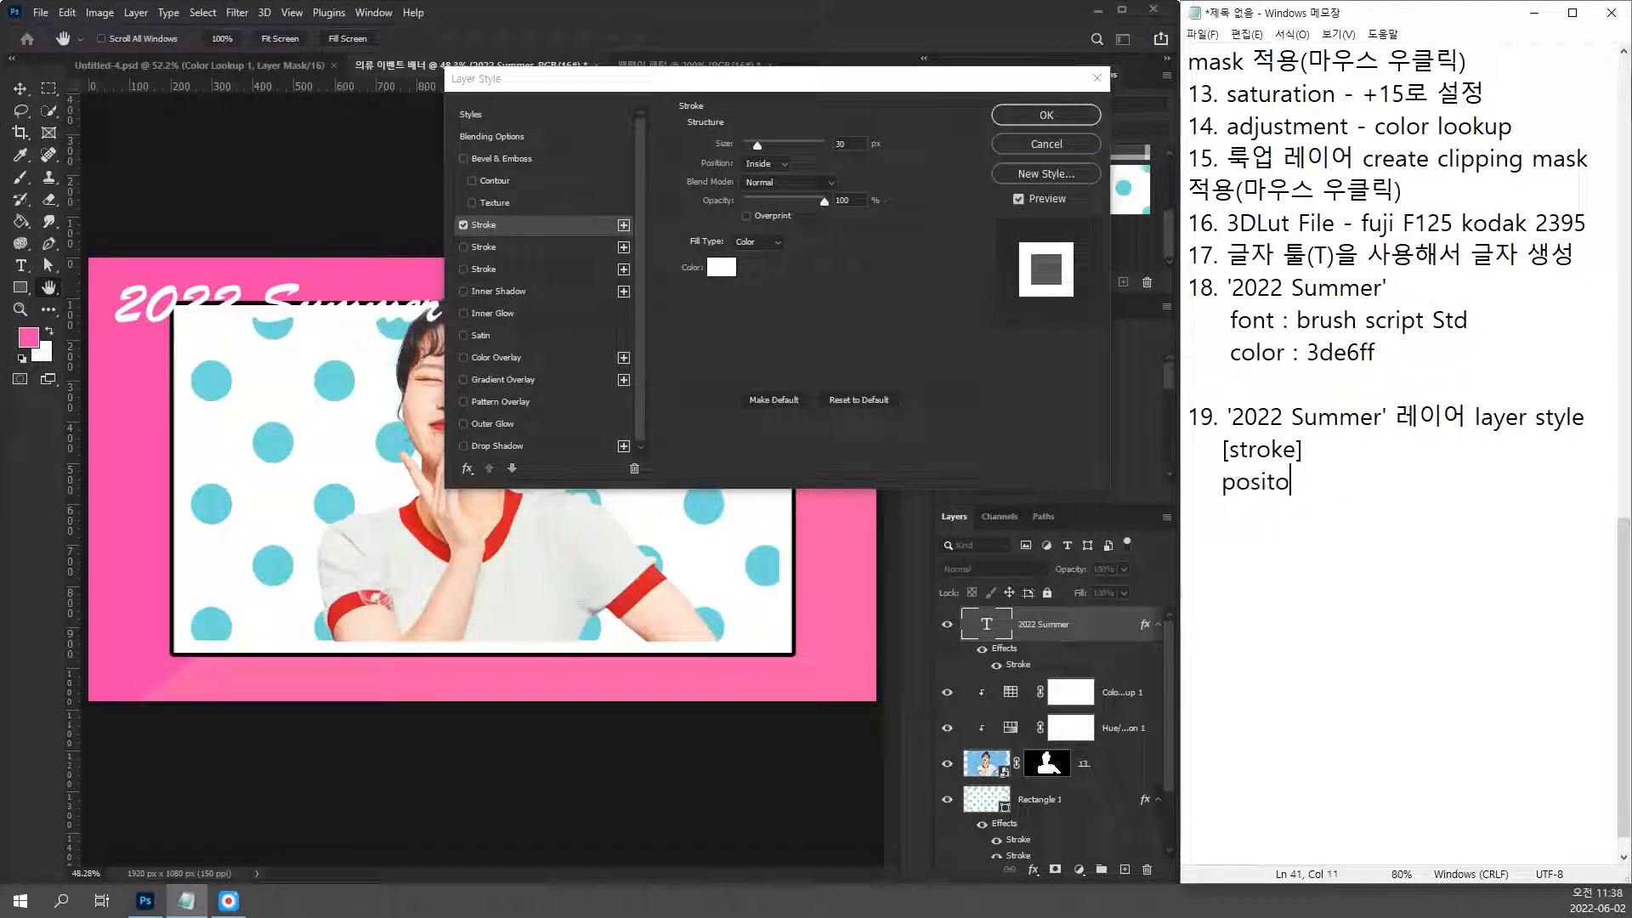
key(BackSpace)
text(ion : outside)
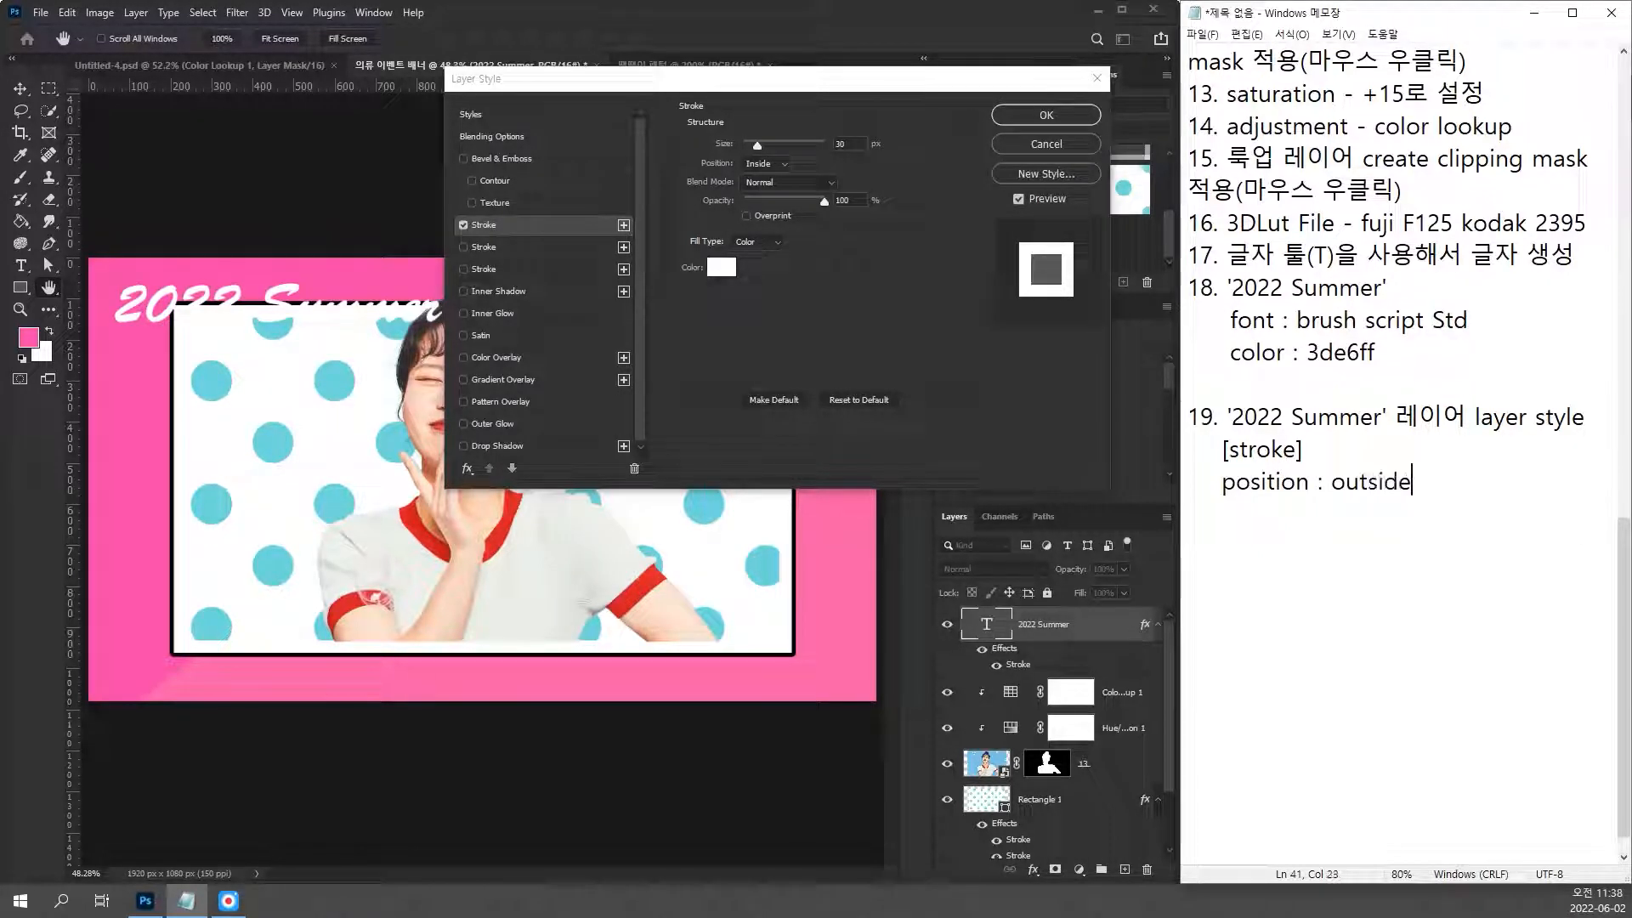
key(Return)
Step: In Photoshop, set the title's stroke position to Outside and compare the result with the finished banner in Untitled-4.psd
click(762, 163)
click(773, 161)
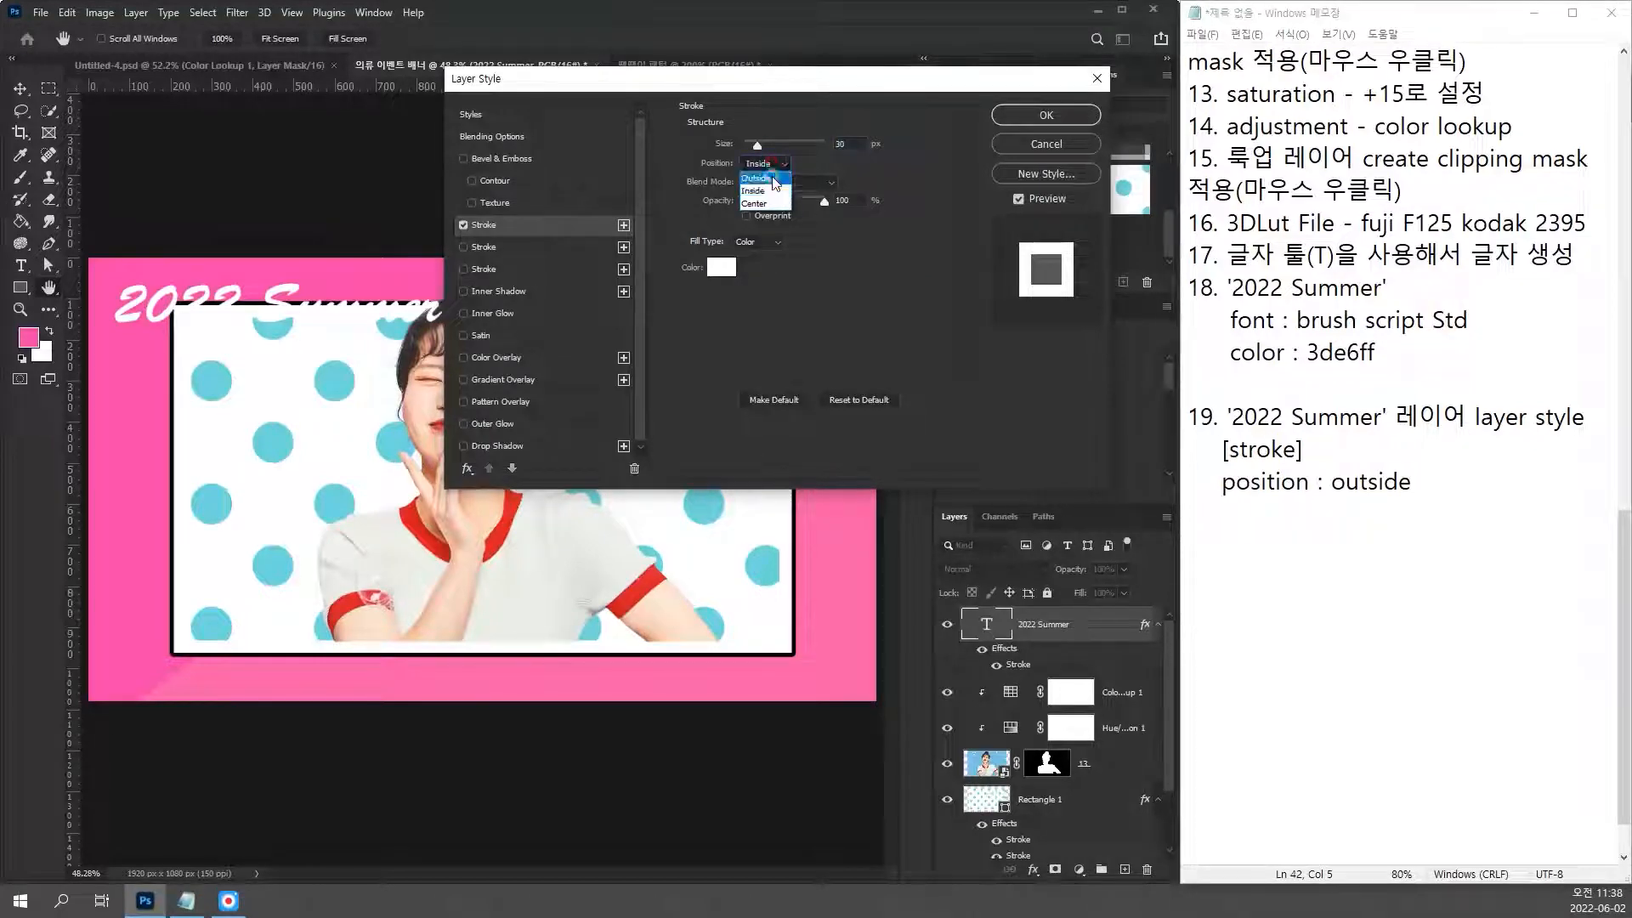
click(755, 178)
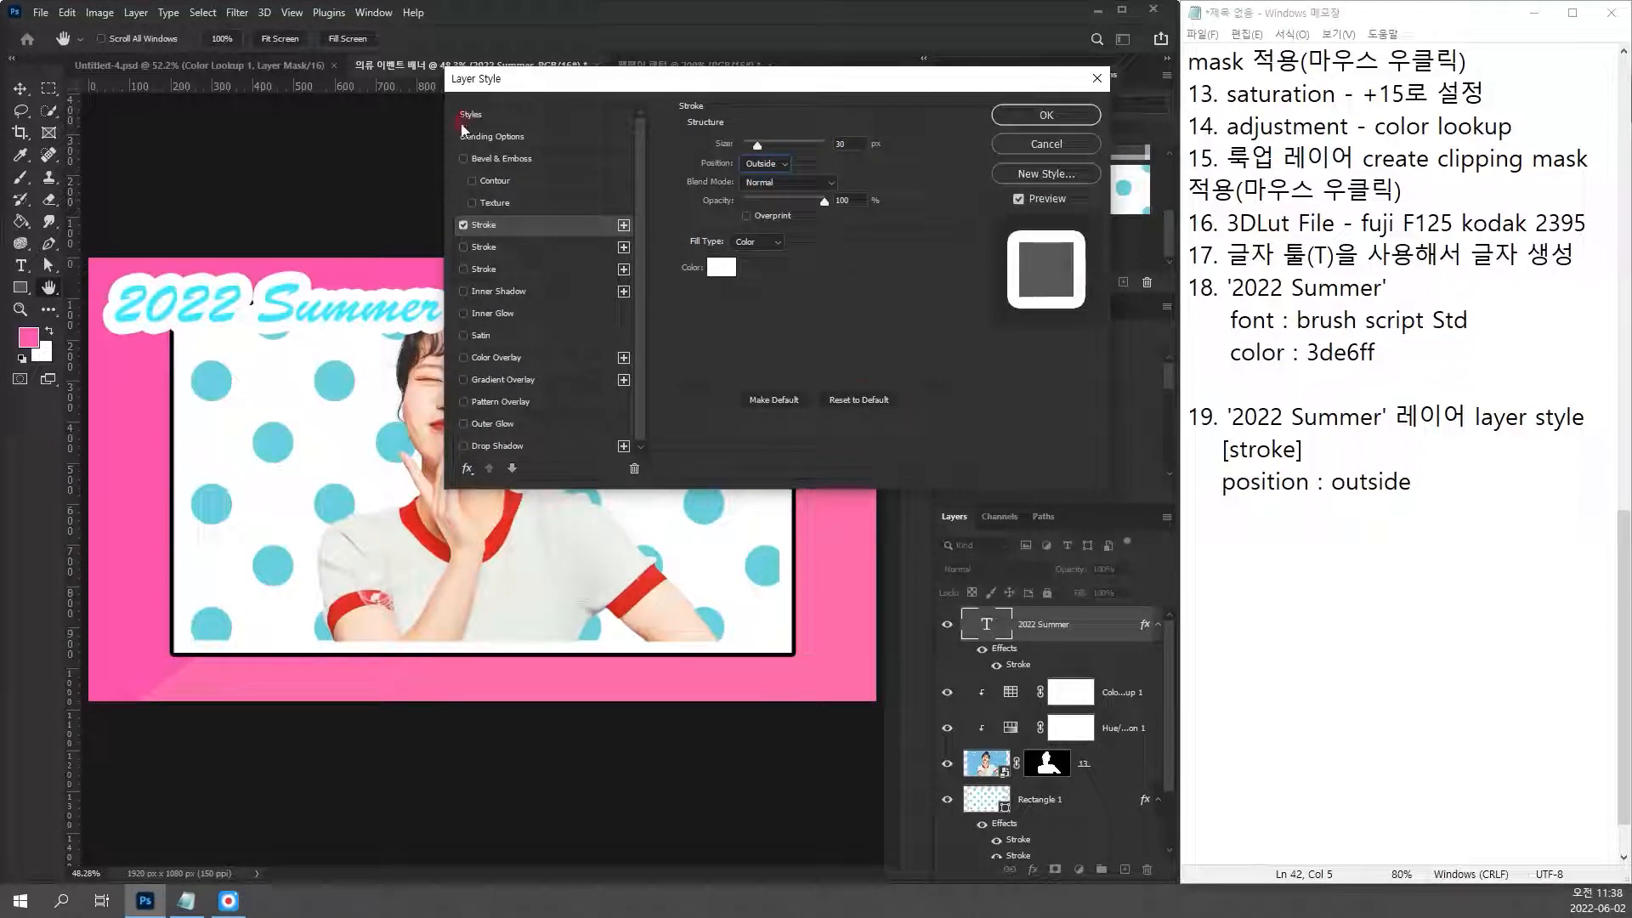
click(216, 67)
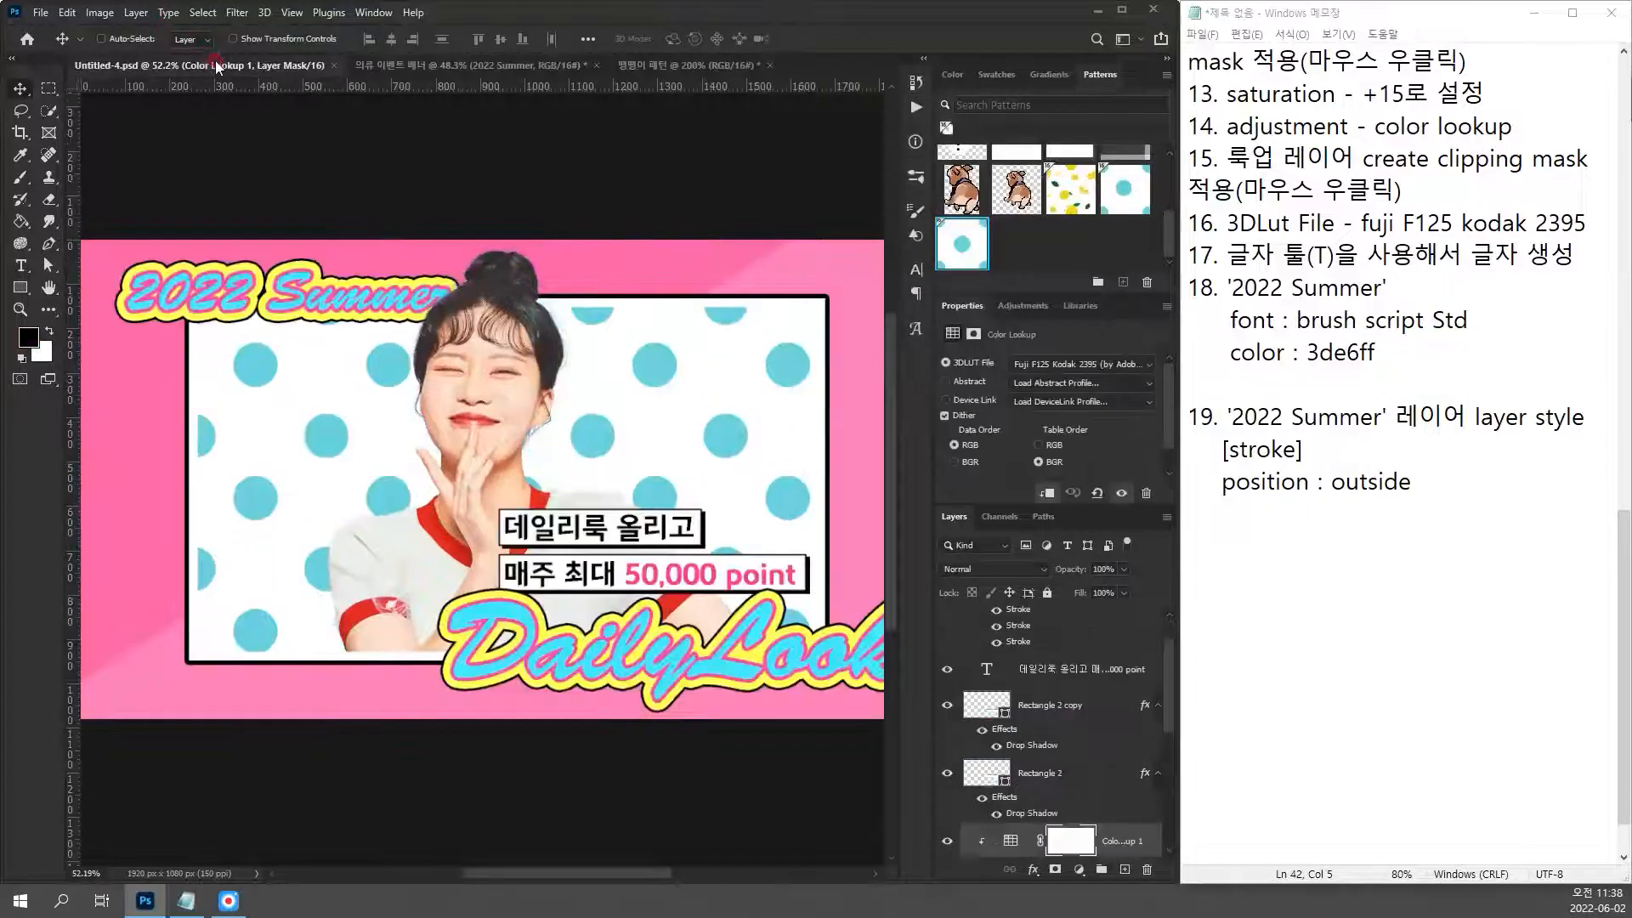
click(364, 66)
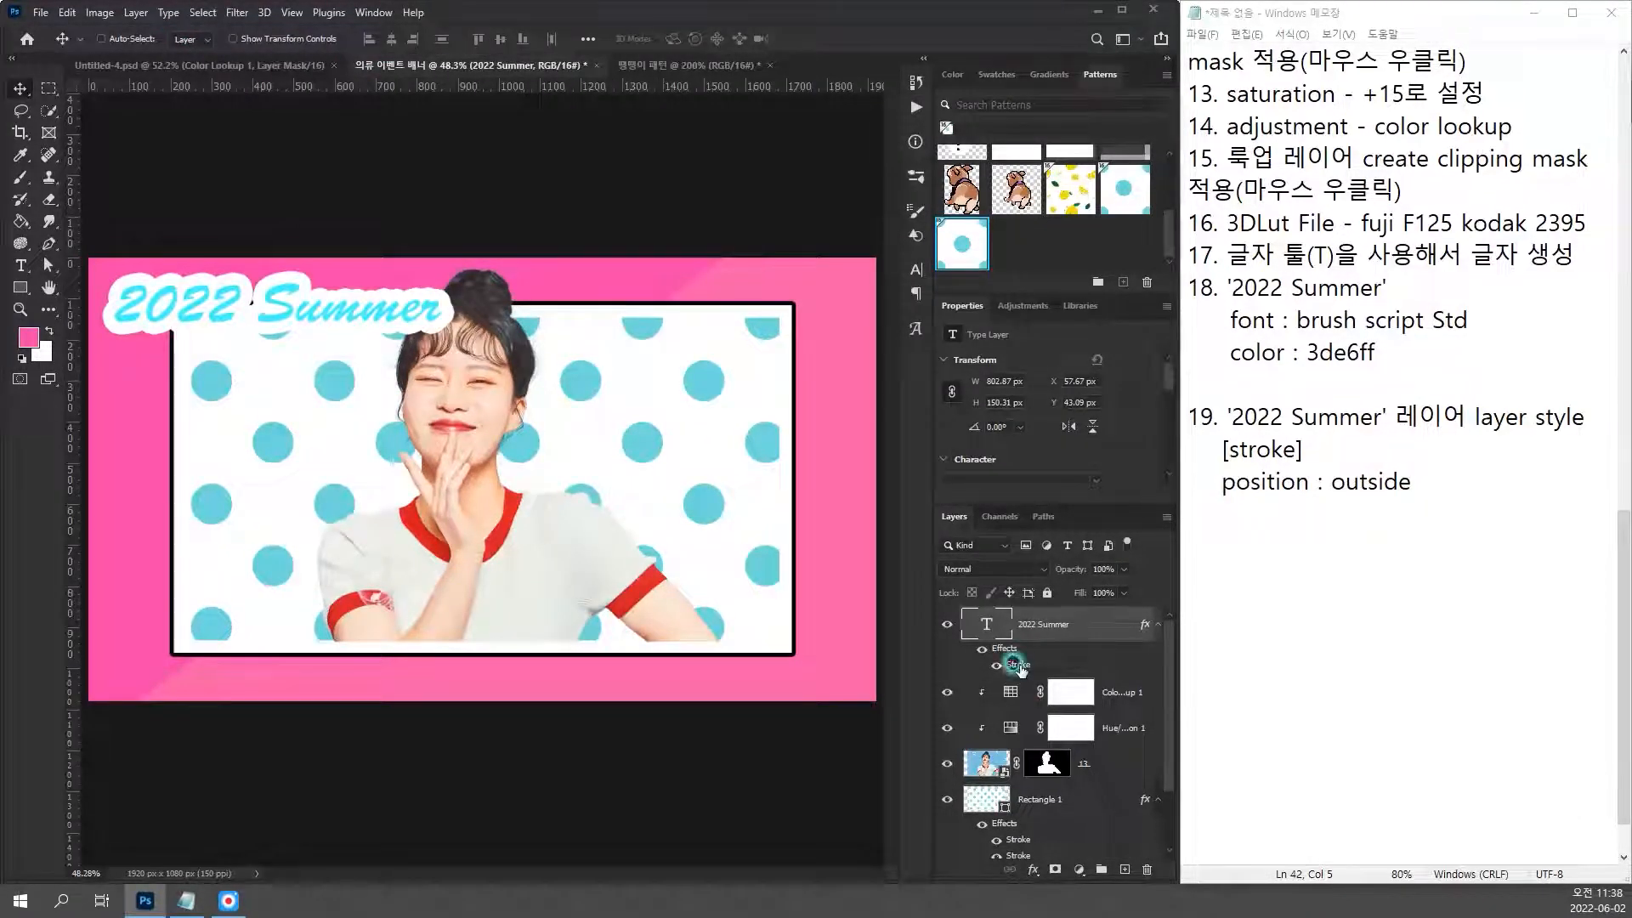
Step: Reopen the title's stroke settings, try a size of 10 px, and settle on 5 px
double_click(1018, 665)
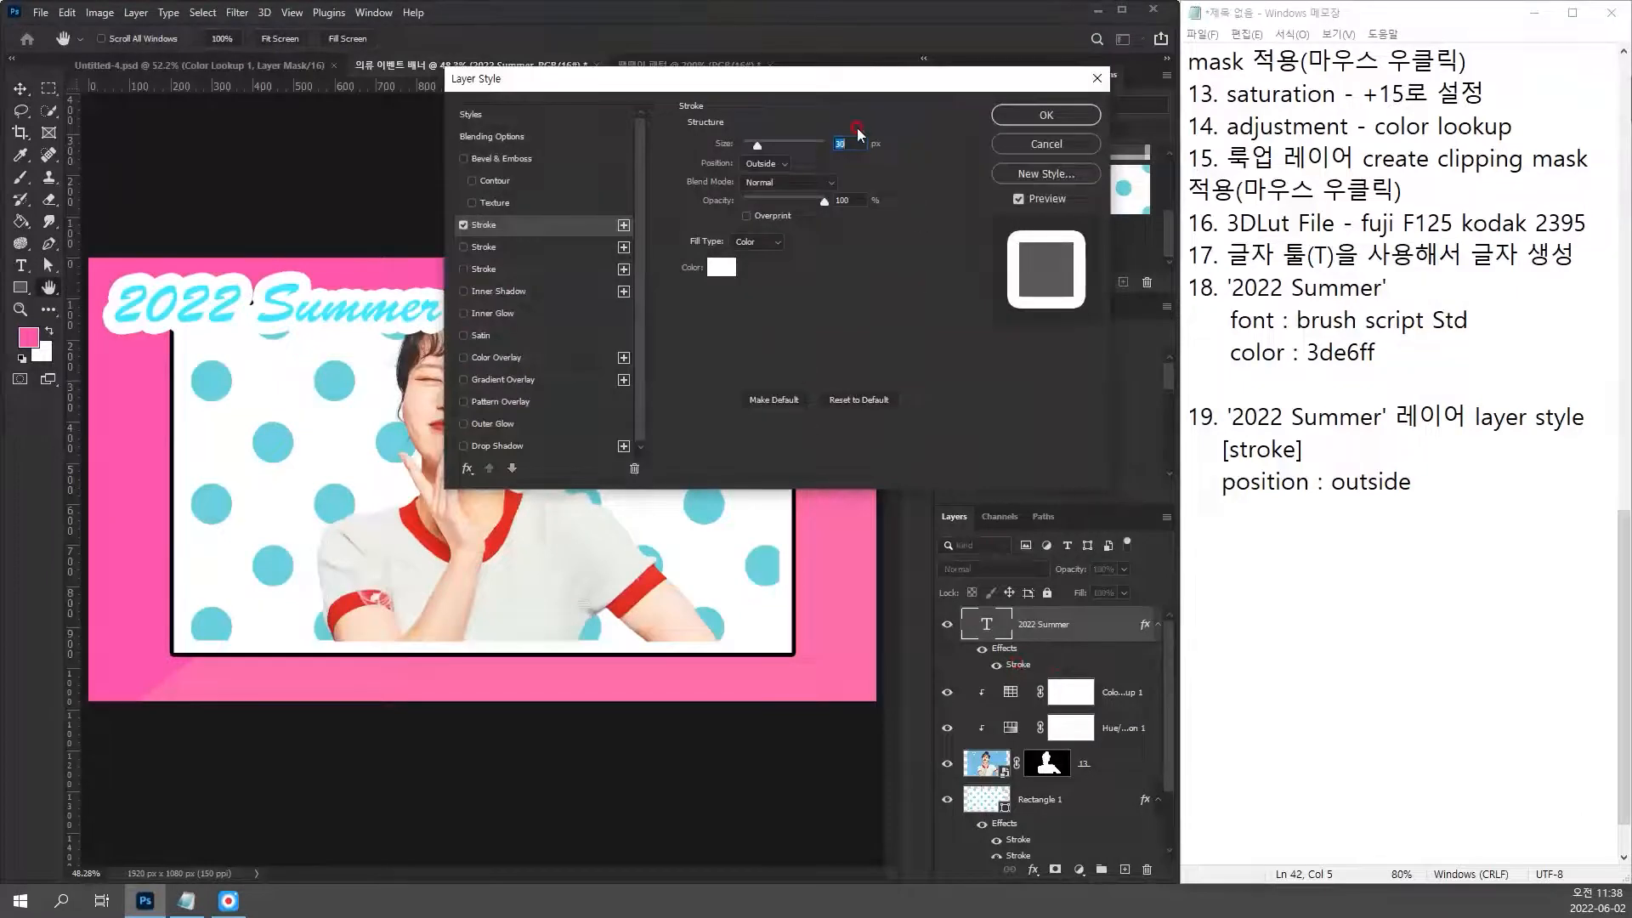
text(10)
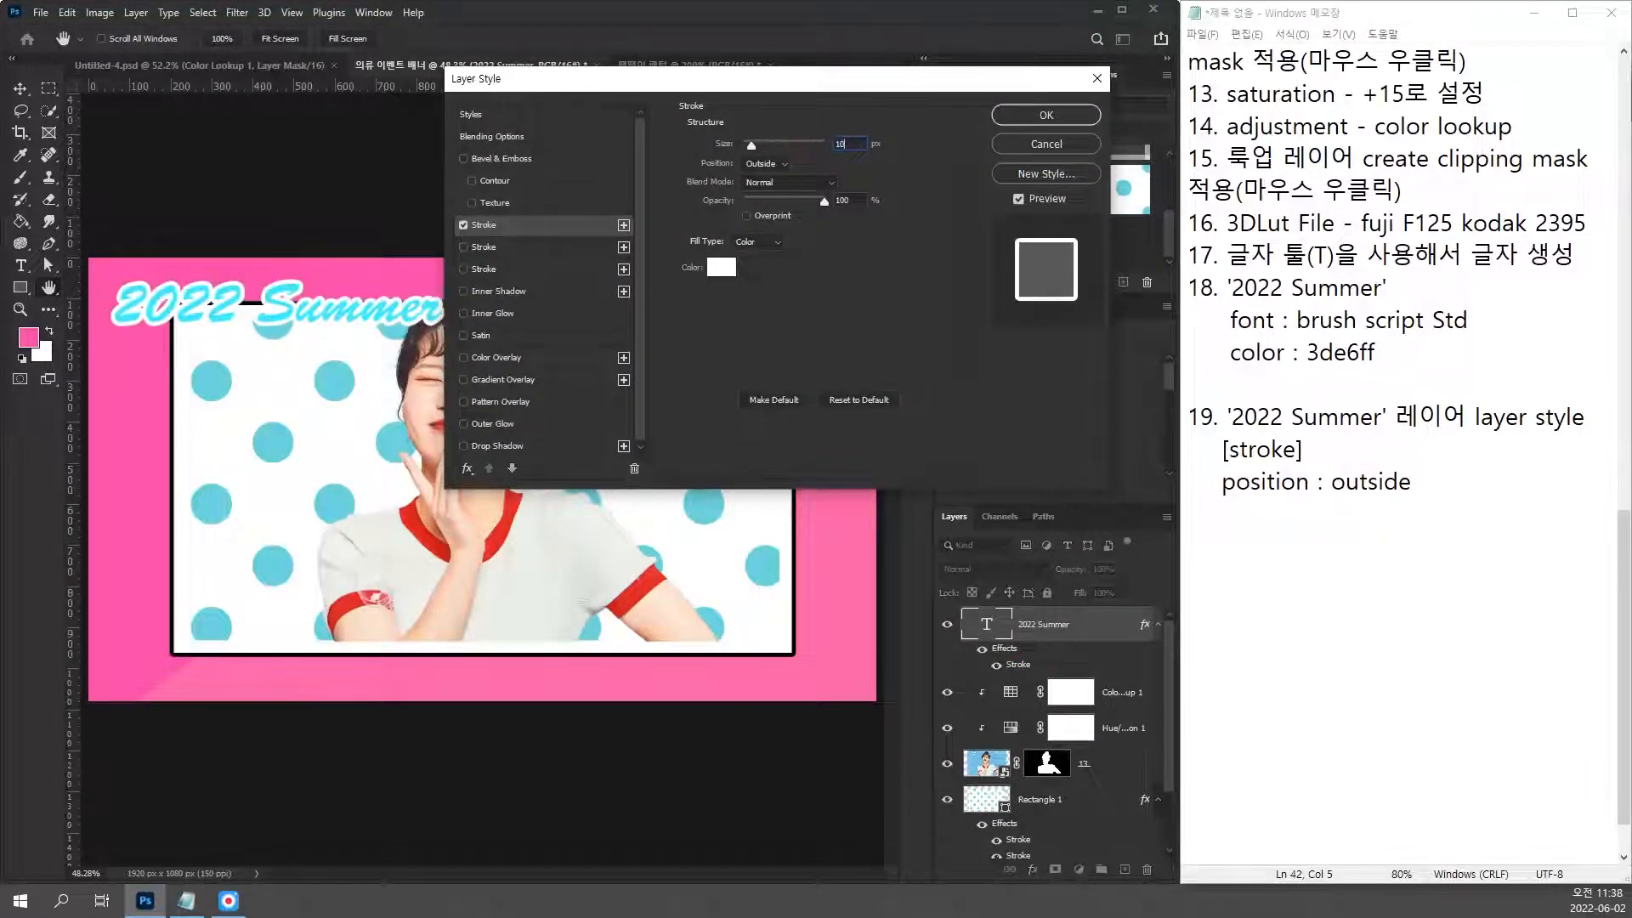
click(760, 129)
text(5)
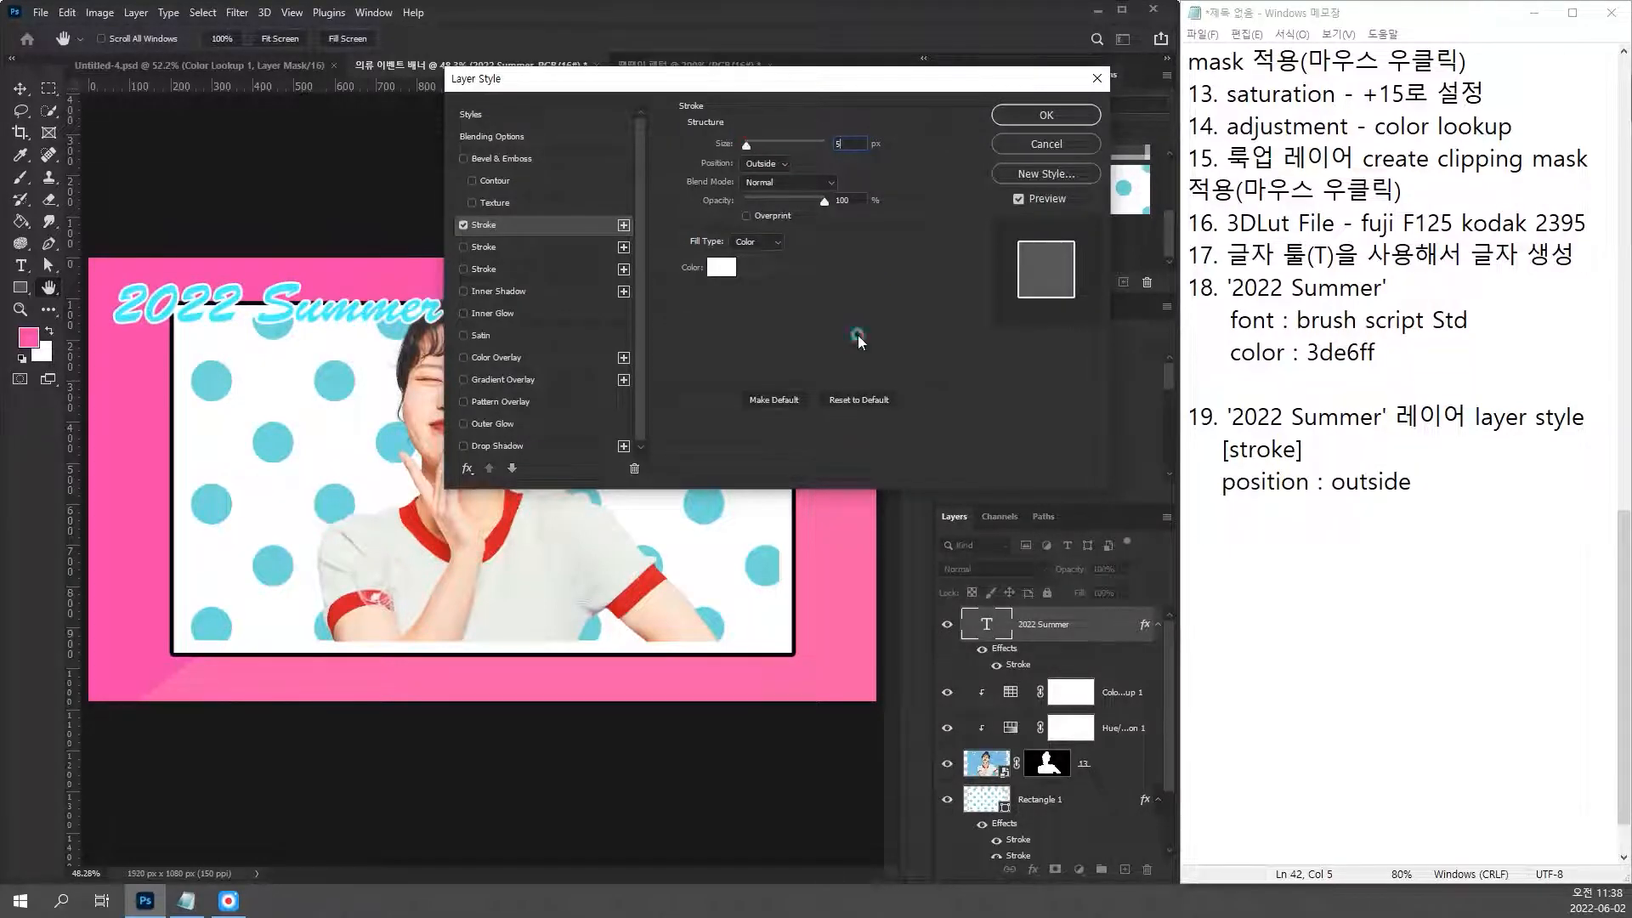
click(823, 372)
Step: Set the title's stroke color to the pink sampled from the banner background
click(722, 266)
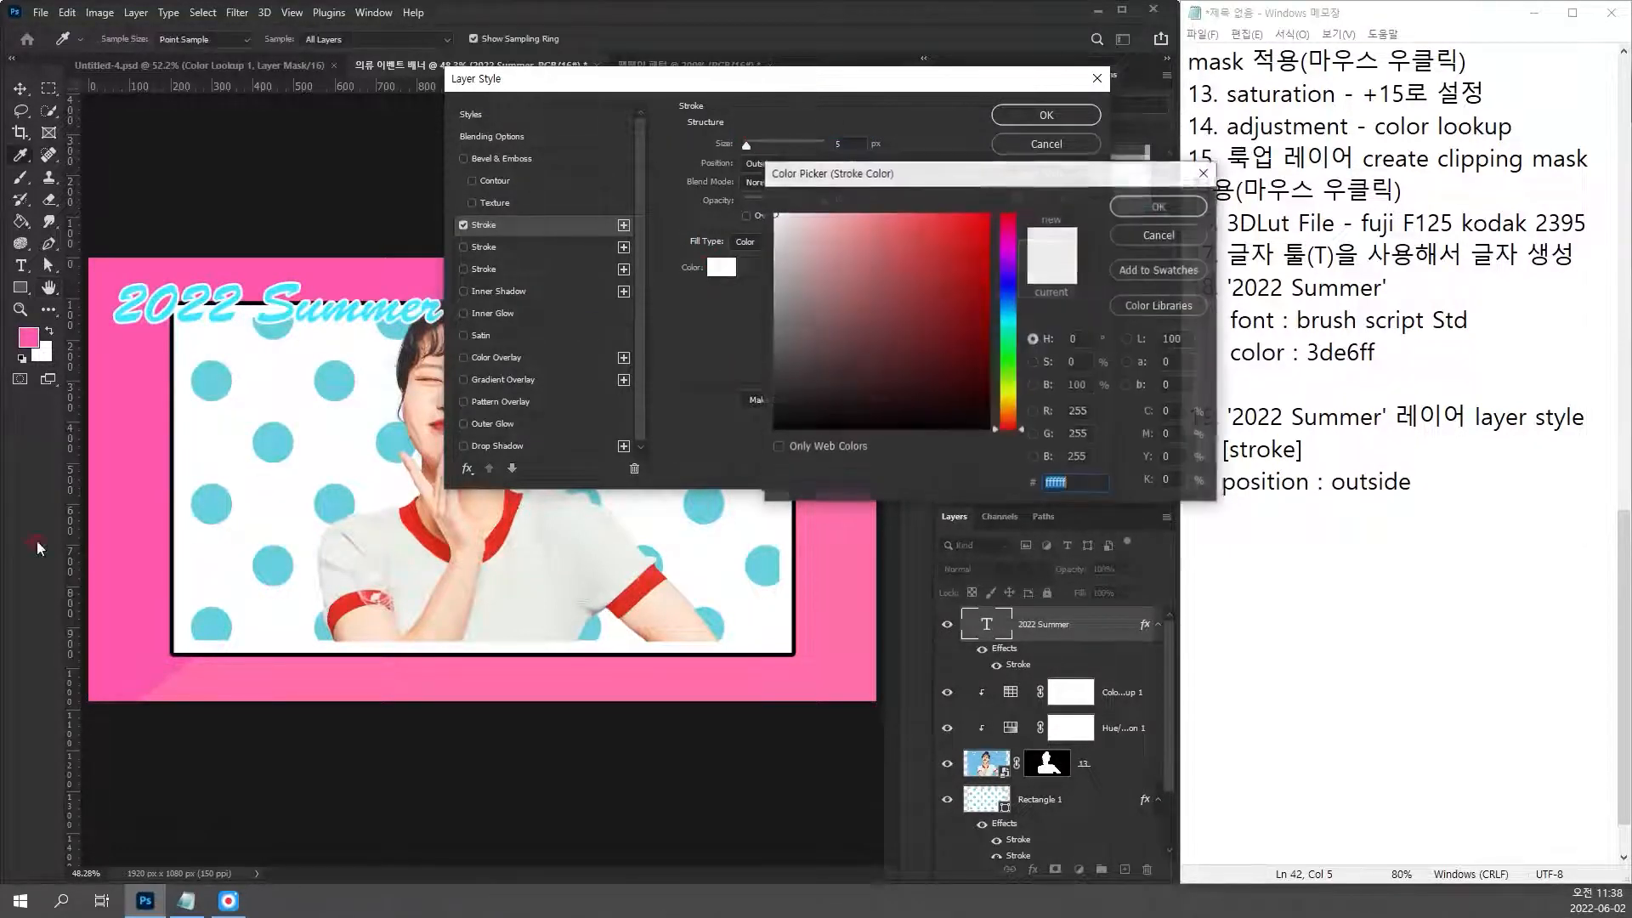
click(120, 499)
click(1156, 211)
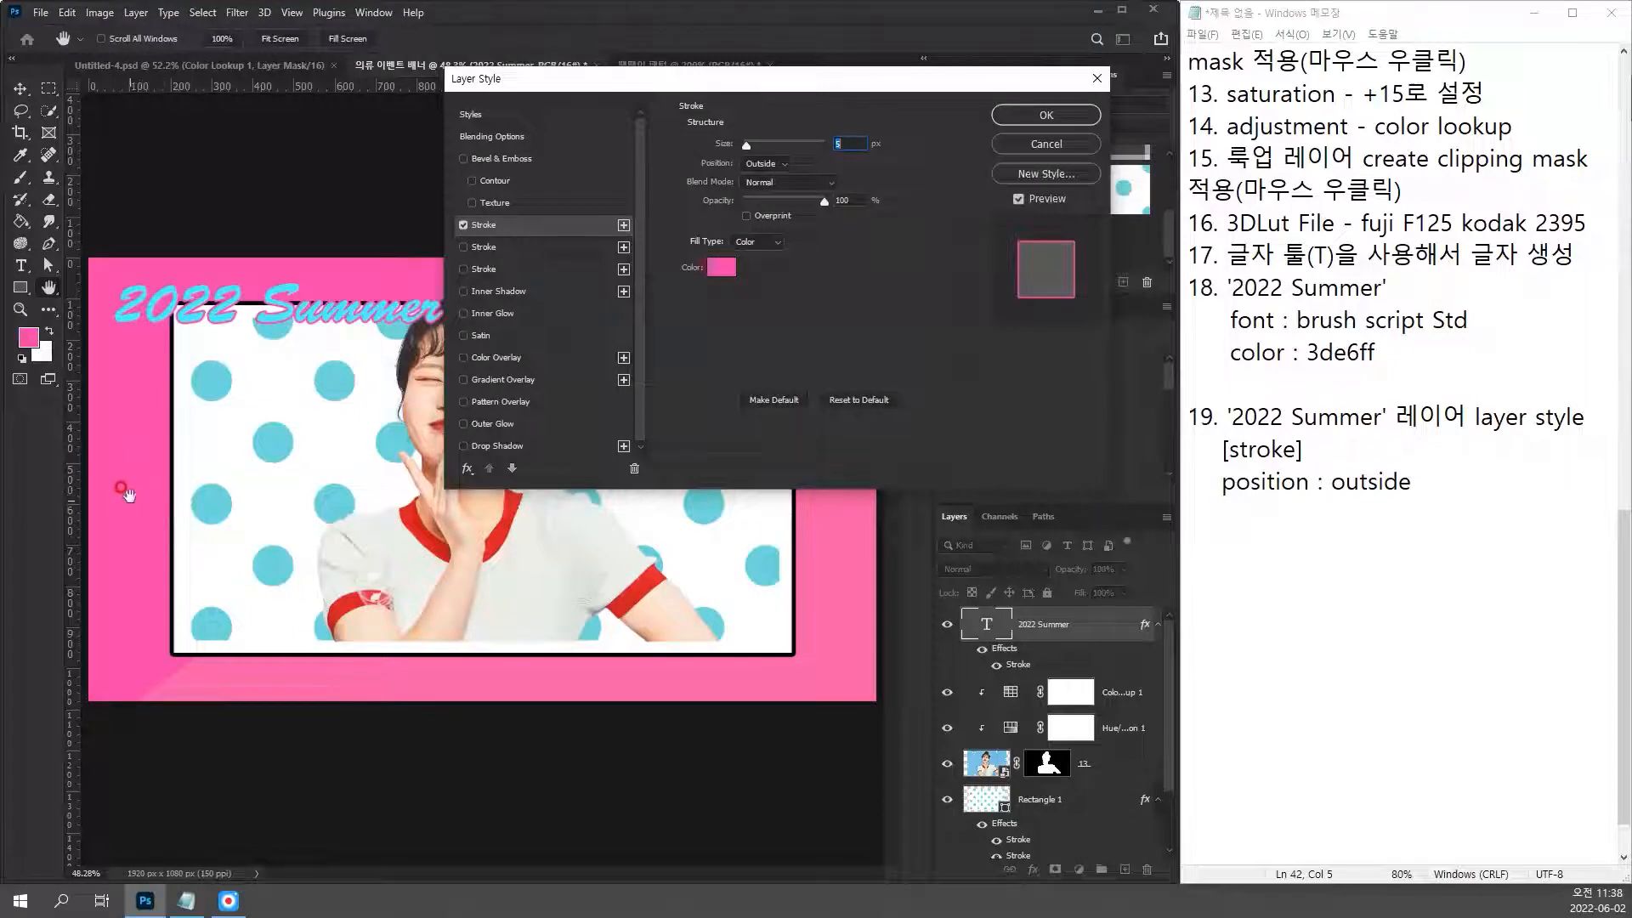
click(316, 378)
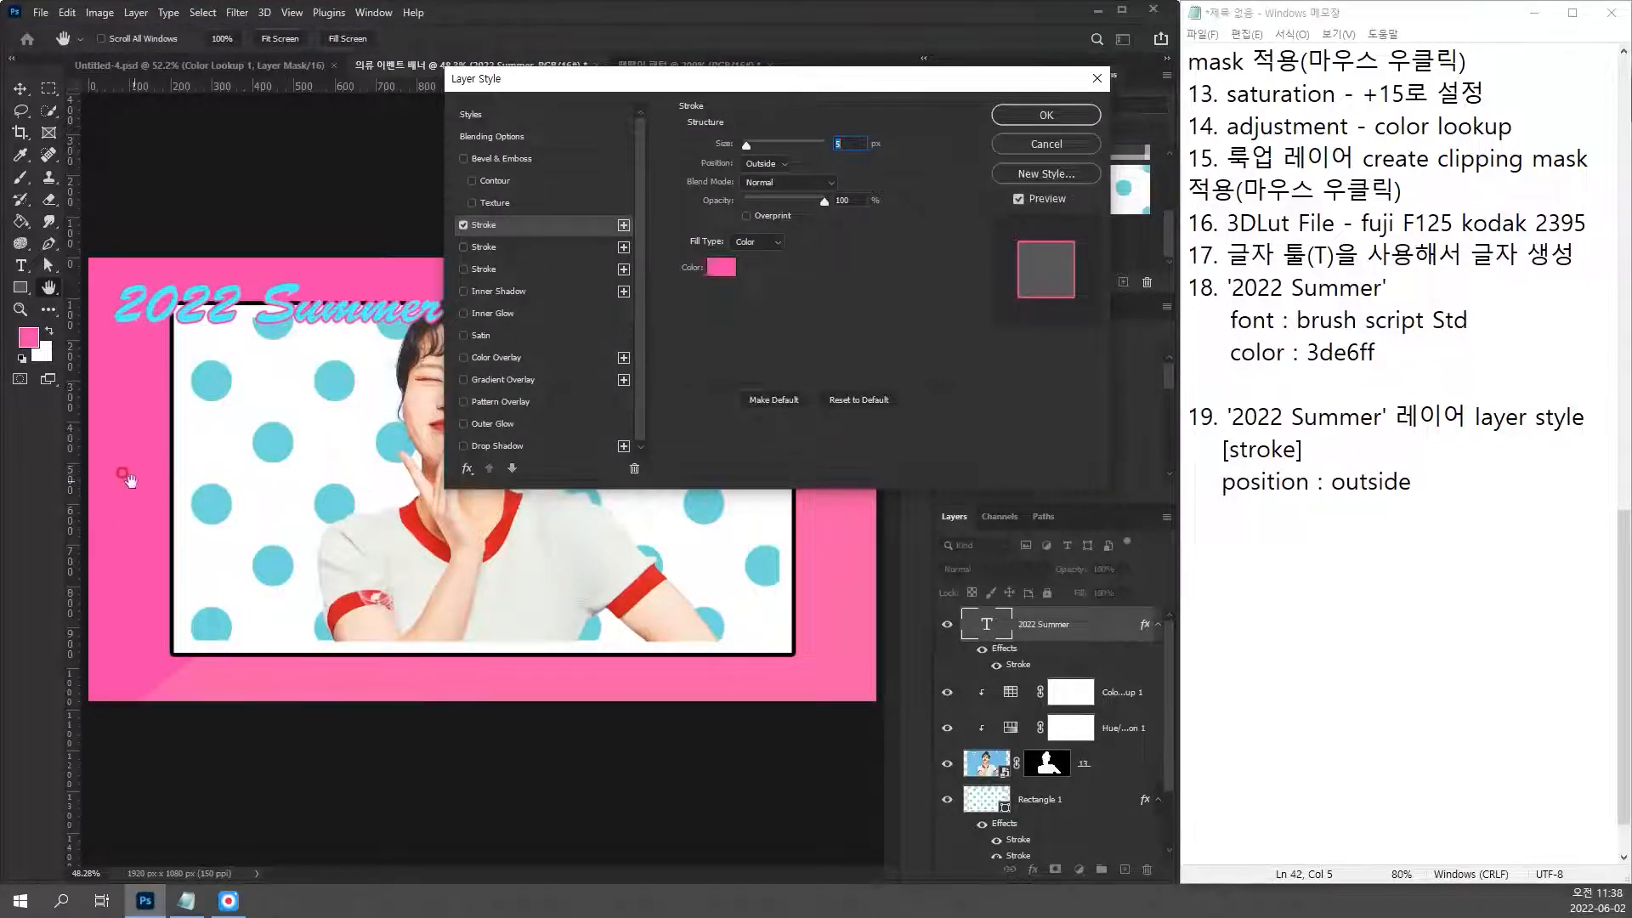
click(898, 296)
Step: In Notepad, record "size : 5" and "color : ff58ab" for the stroke, taking the color code from Photoshop's stroke color
click(1394, 502)
text(siz)
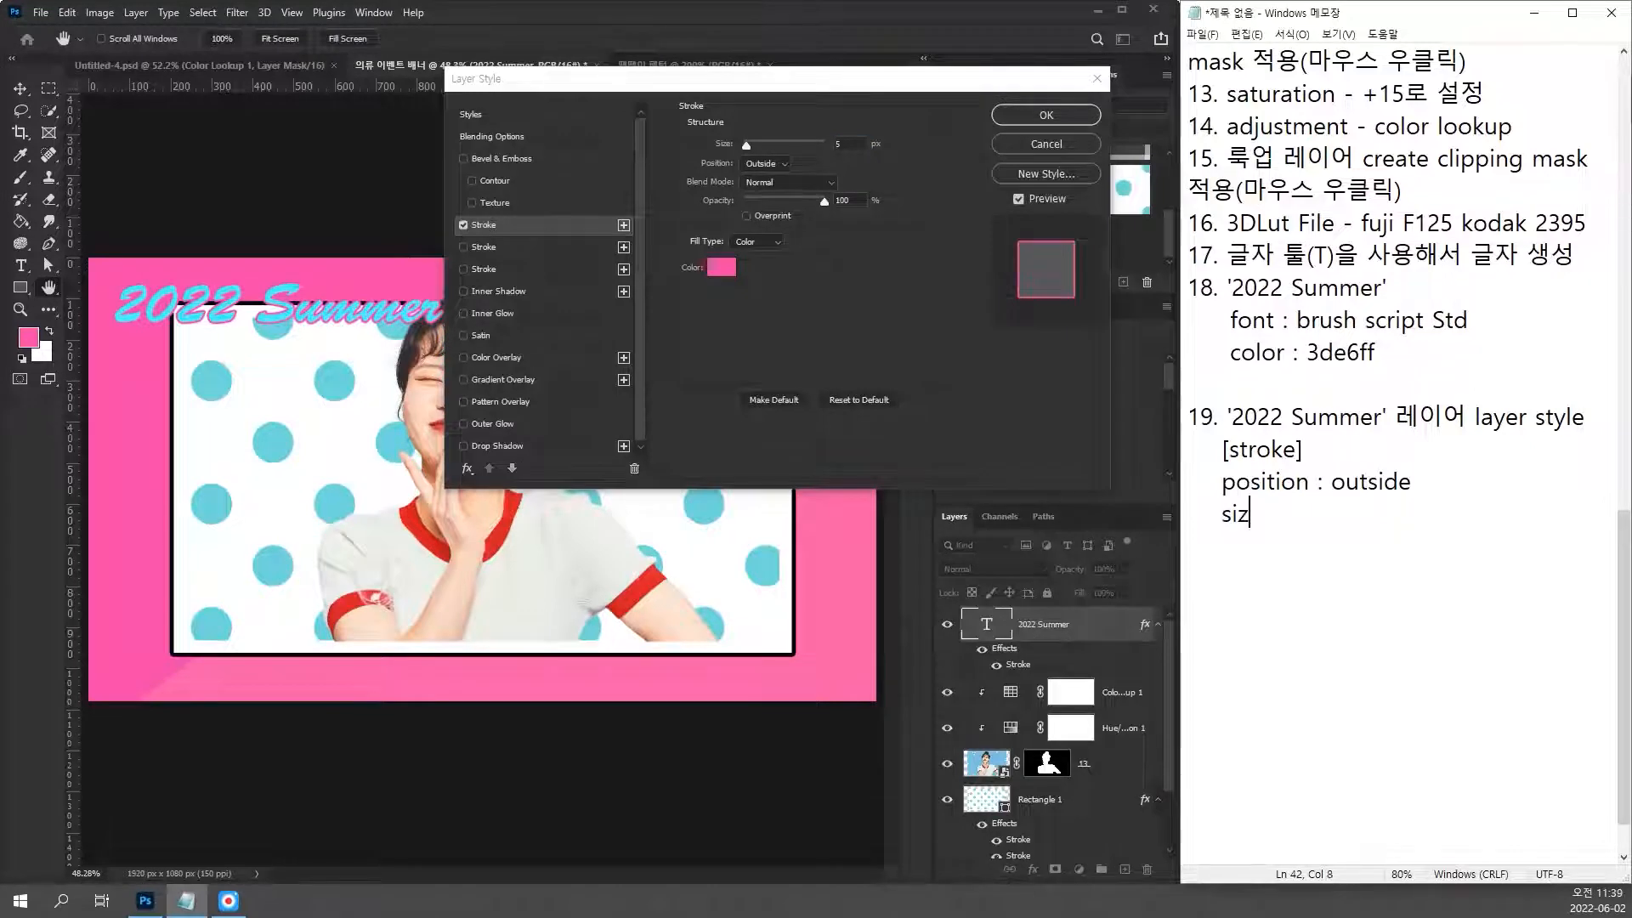
text(e : 5)
key(Return)
text(color)
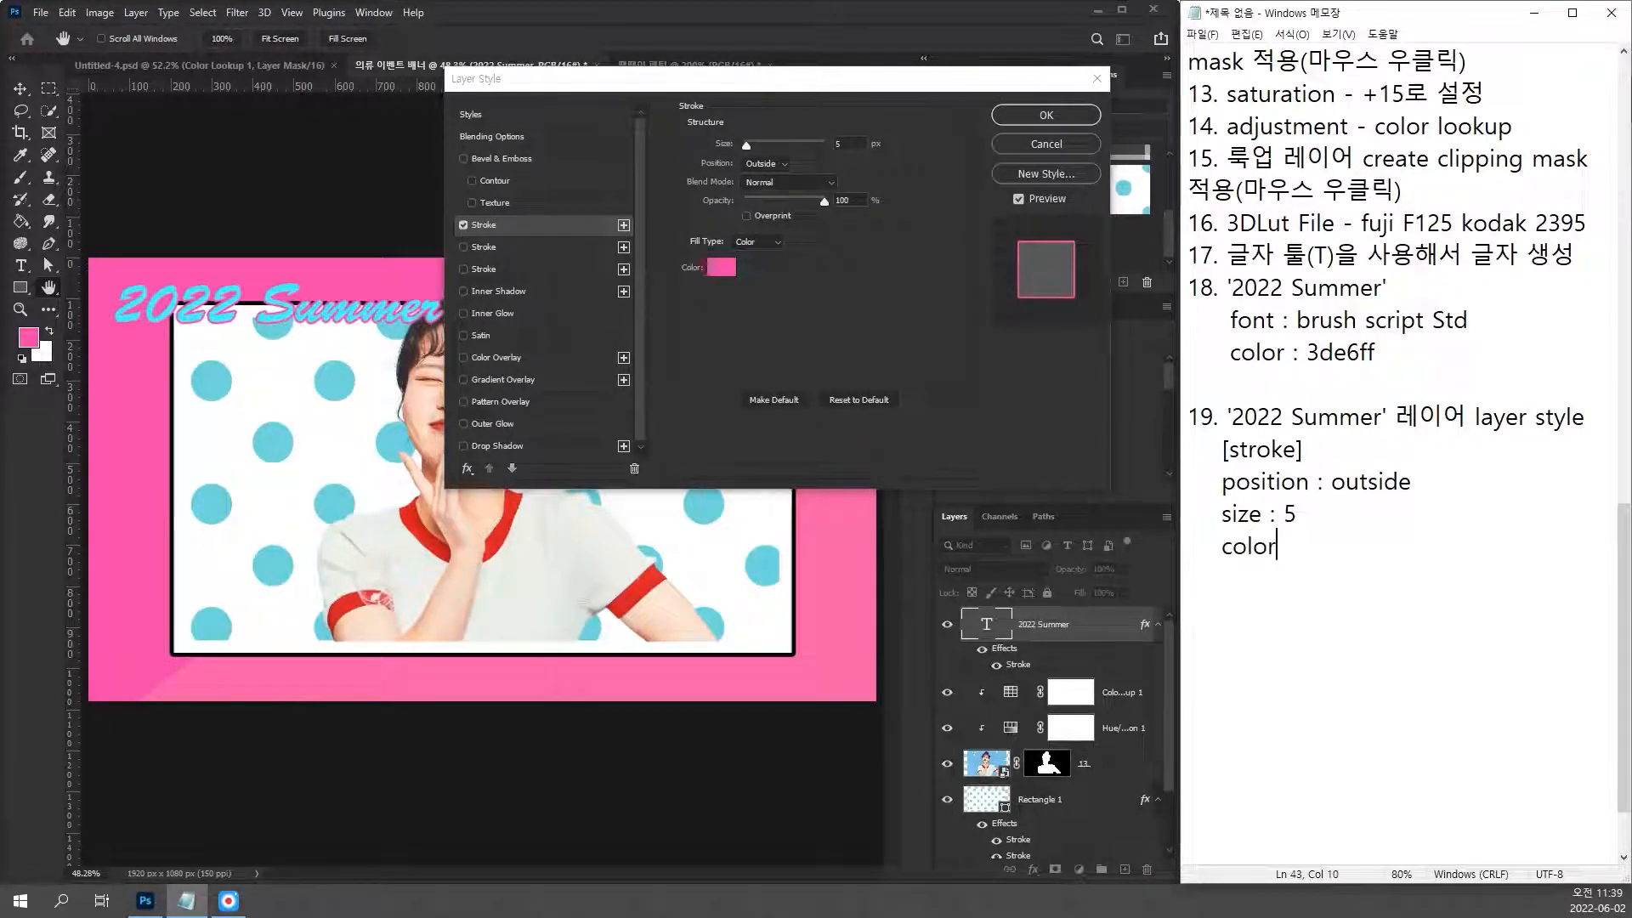
text( :)
click(721, 267)
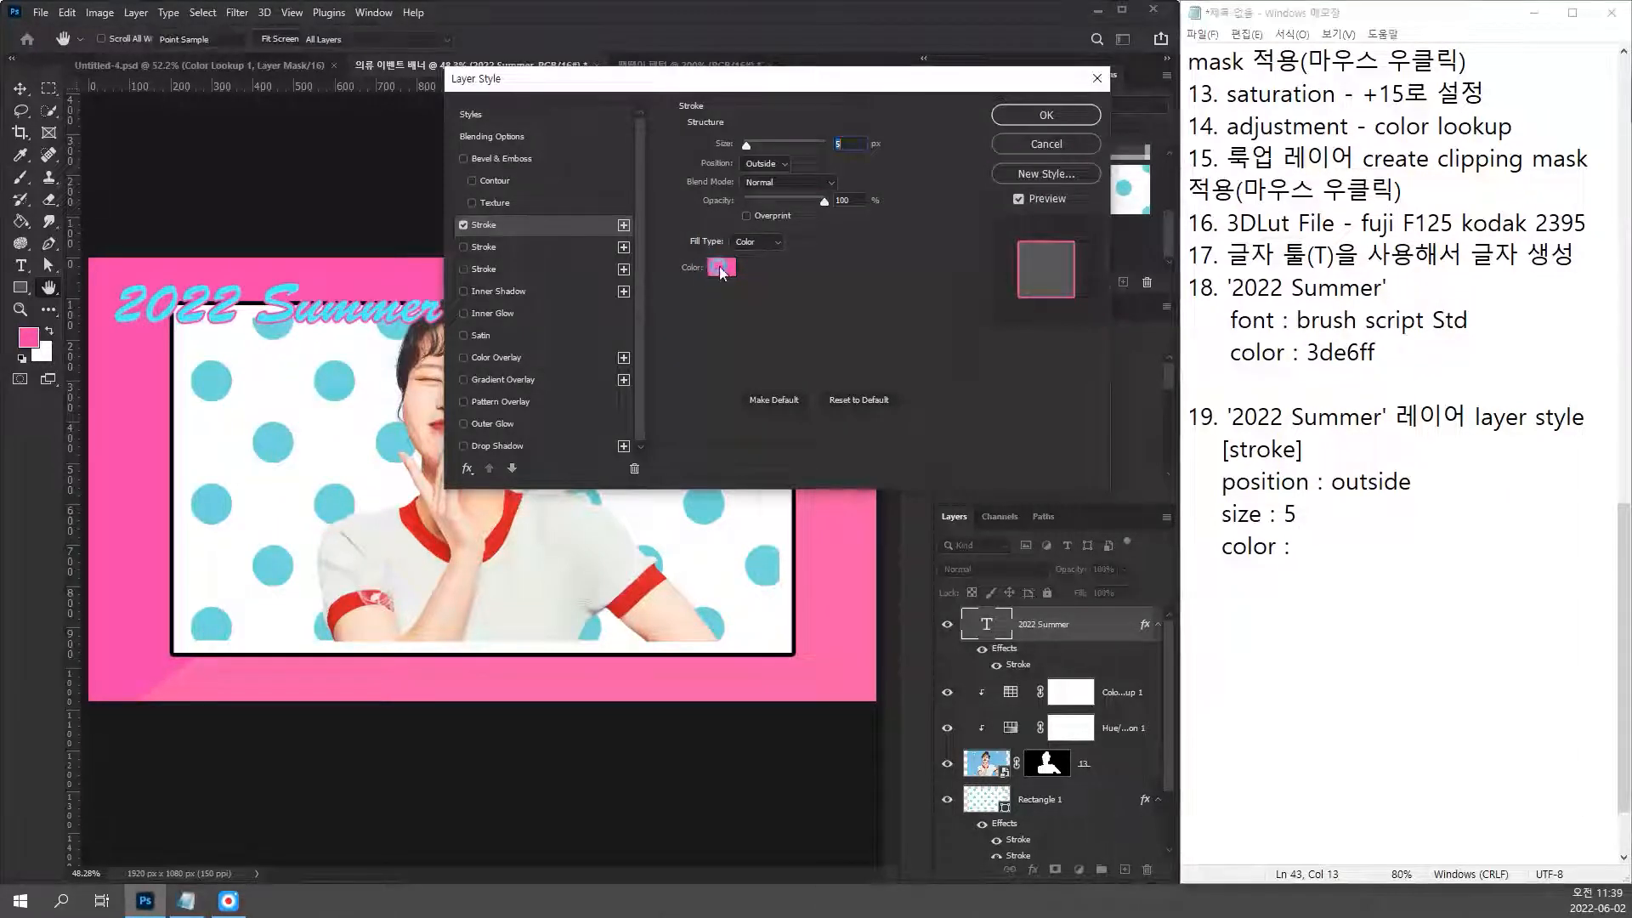
key(Return)
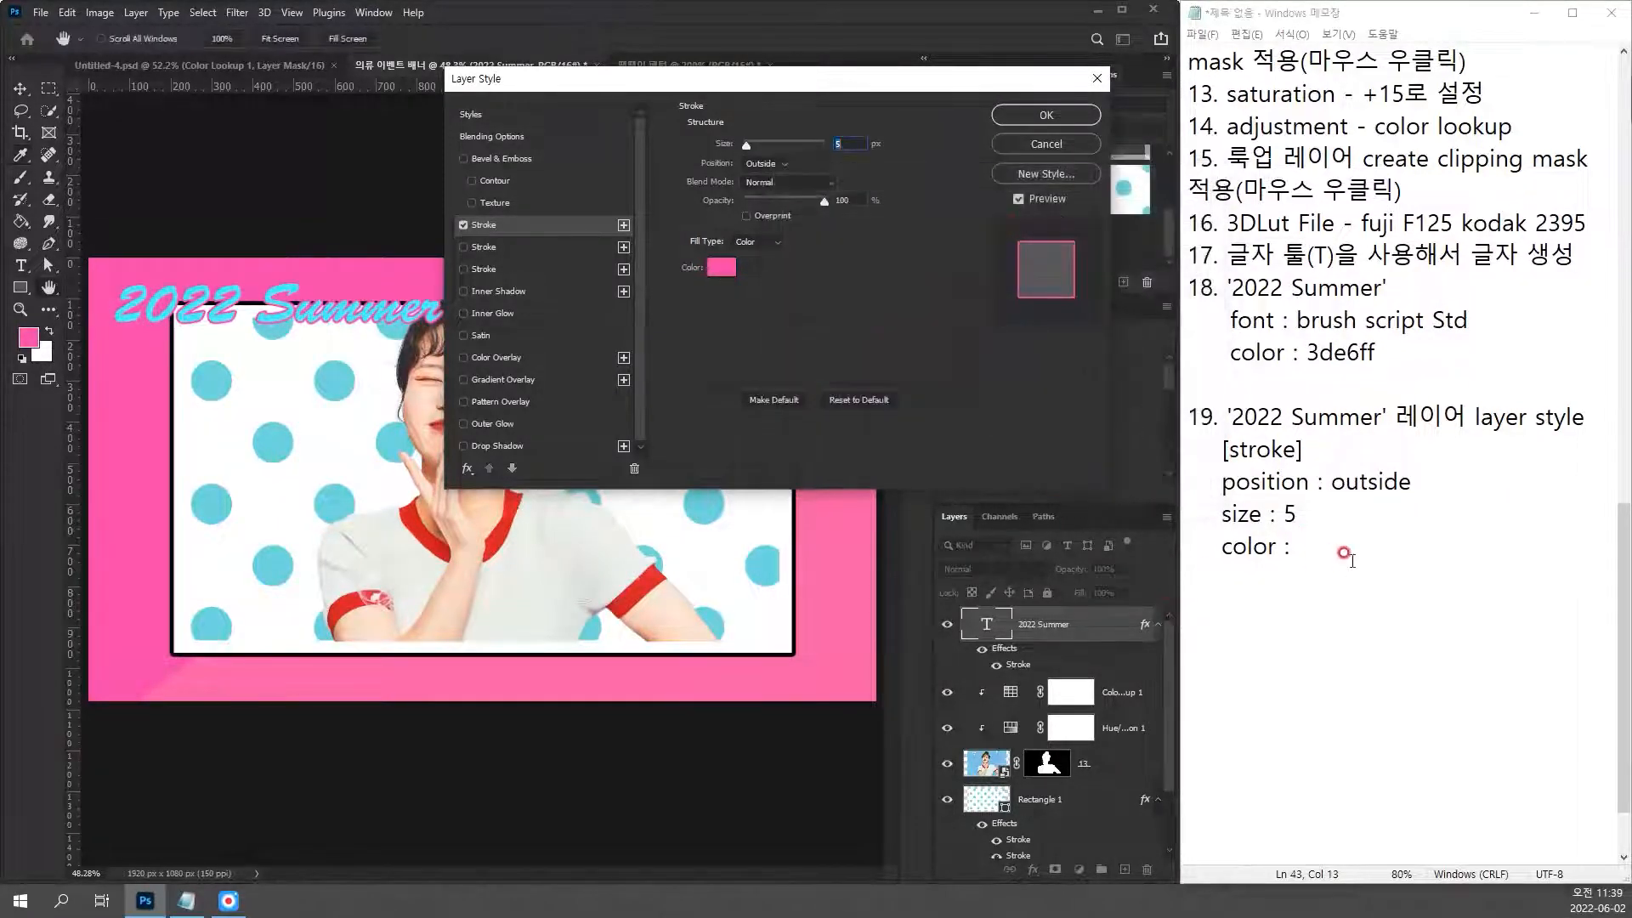
click(1346, 557)
text(ff58ab)
key(Return)
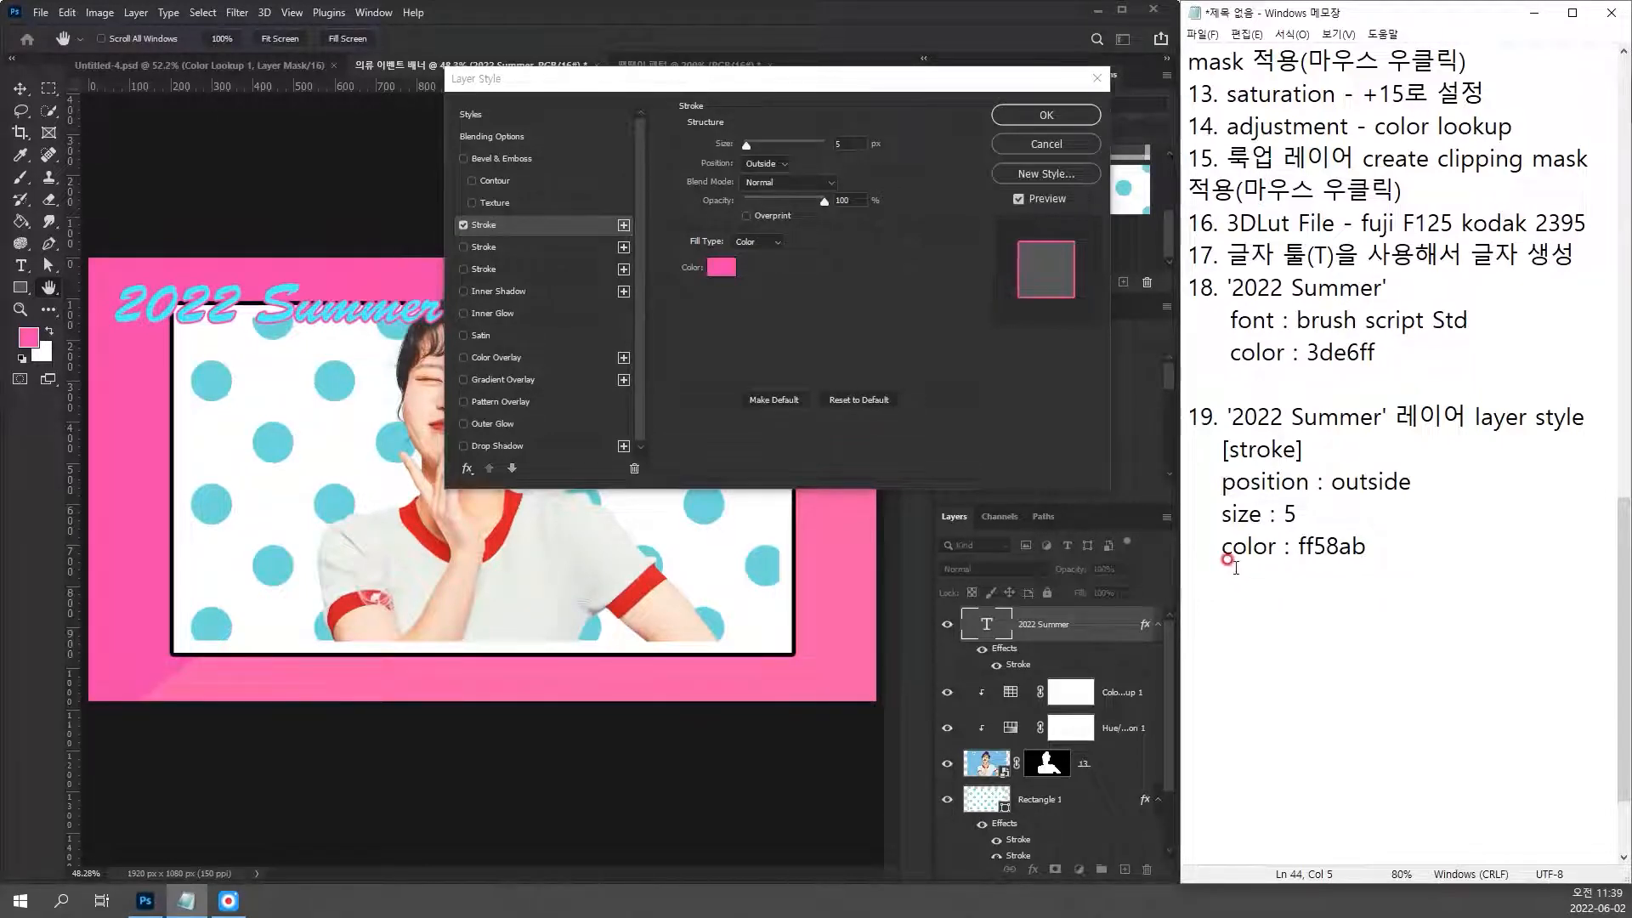
Step: Leave a blank line below the color note and add a second "[stroke]" heading copied from the first
click(1416, 546)
key(Return)
key(Return)
drag(1303, 449, 1221, 448)
key(ctrl+c)
click(1223, 611)
key(ctrl+v)
Step: In Photoshop, turn on a second stroke for the title and set the first stroke's size to 30 px
click(463, 247)
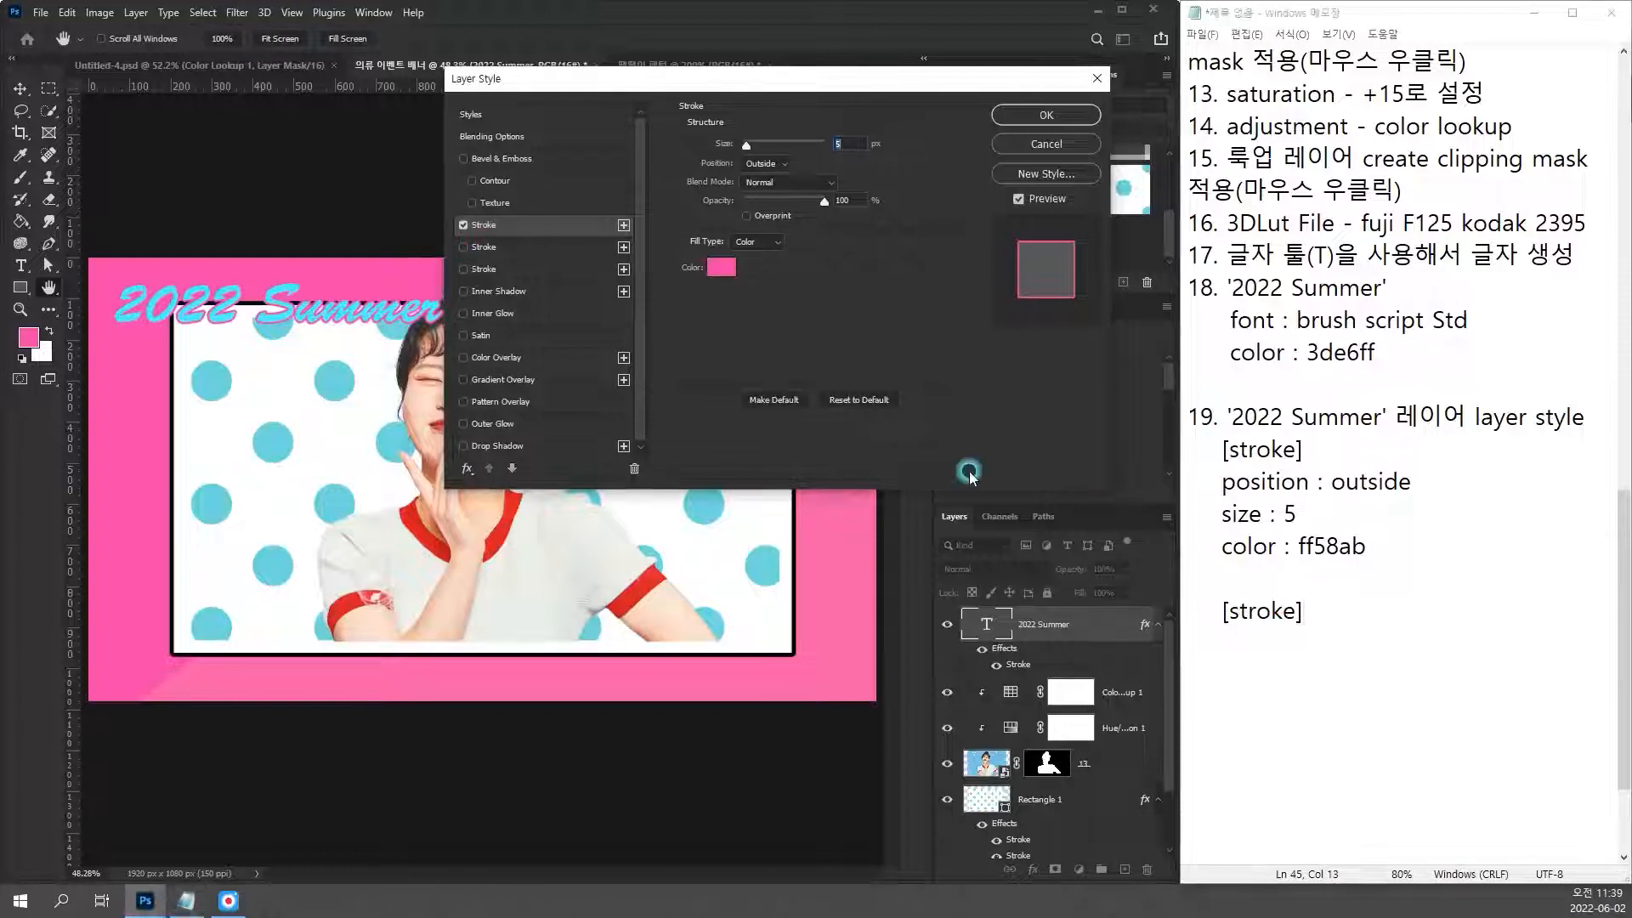
click(463, 247)
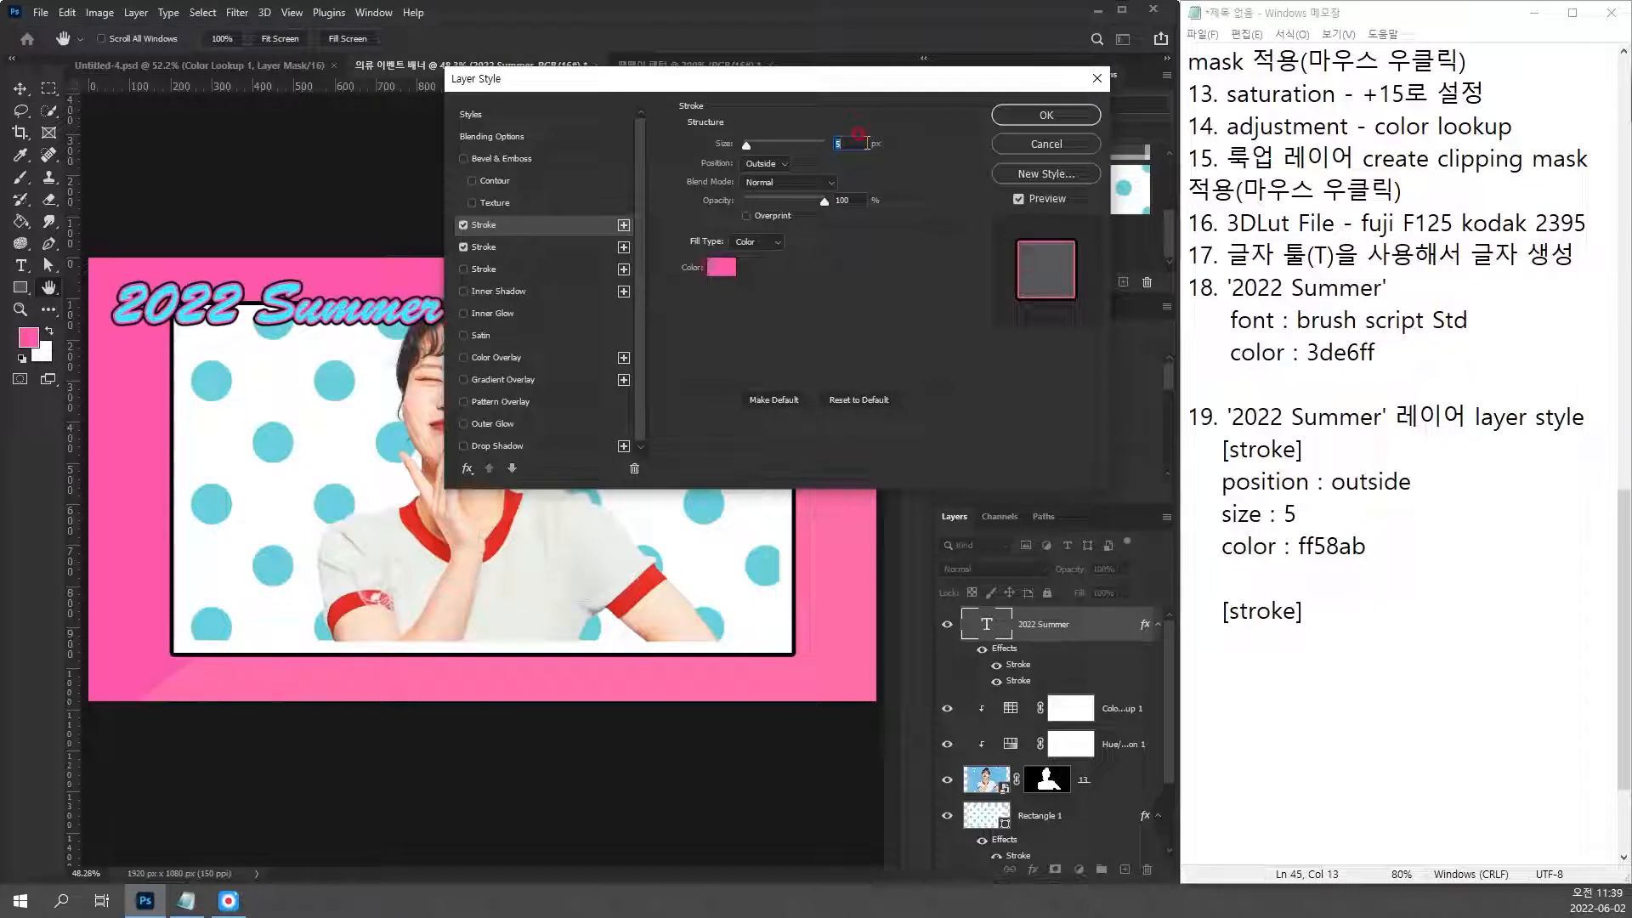
text(30)
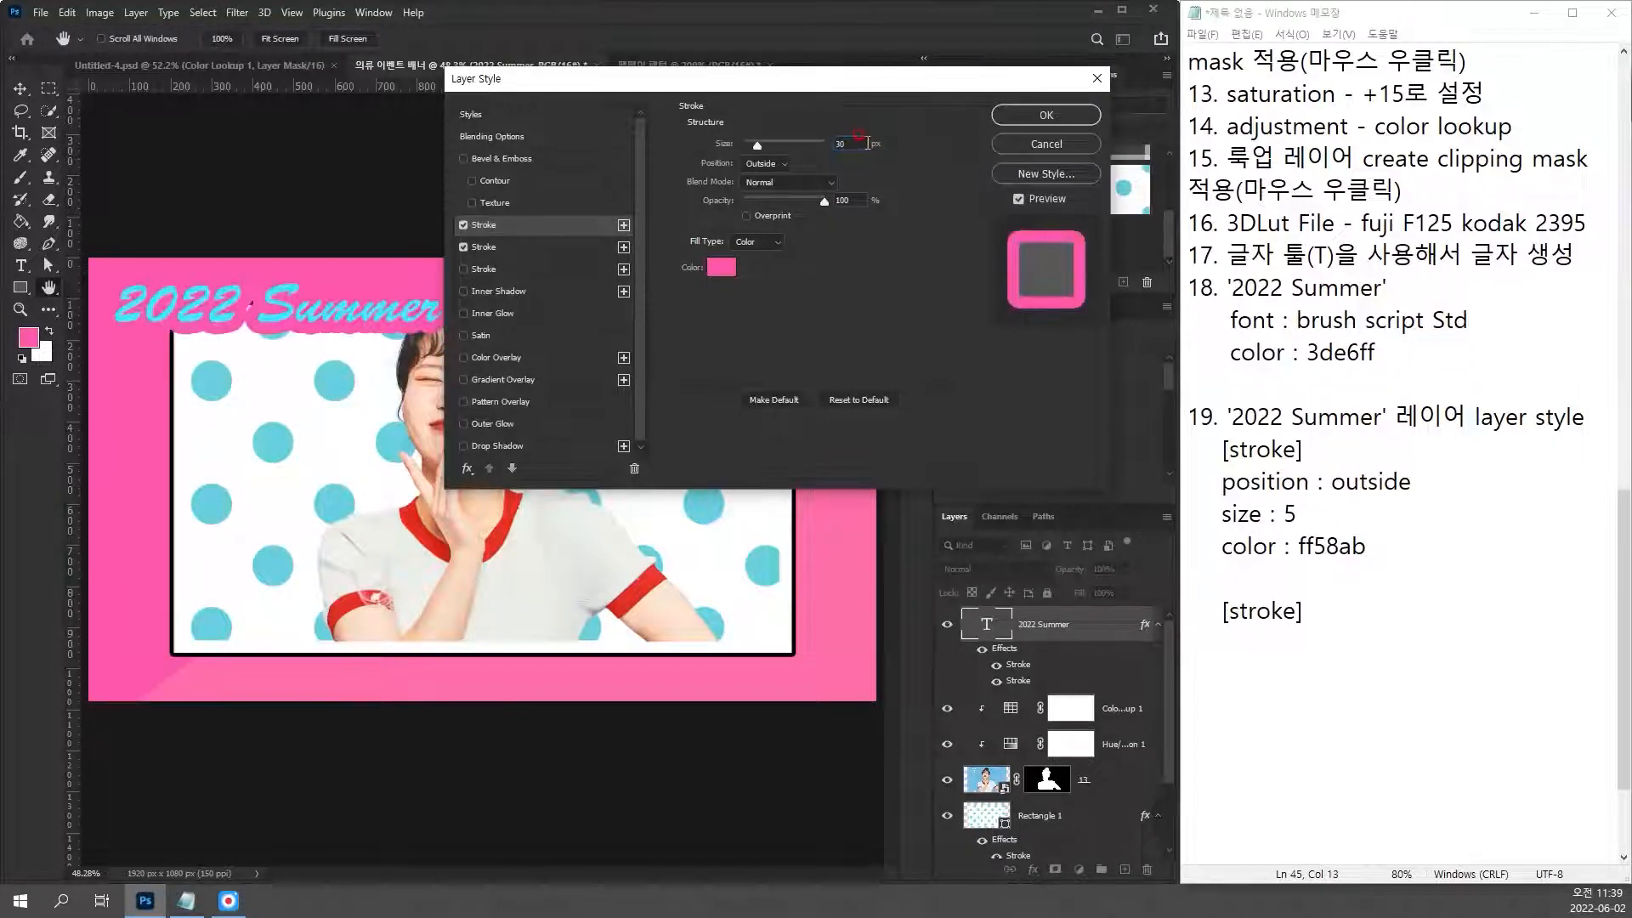
click(721, 267)
click(1007, 397)
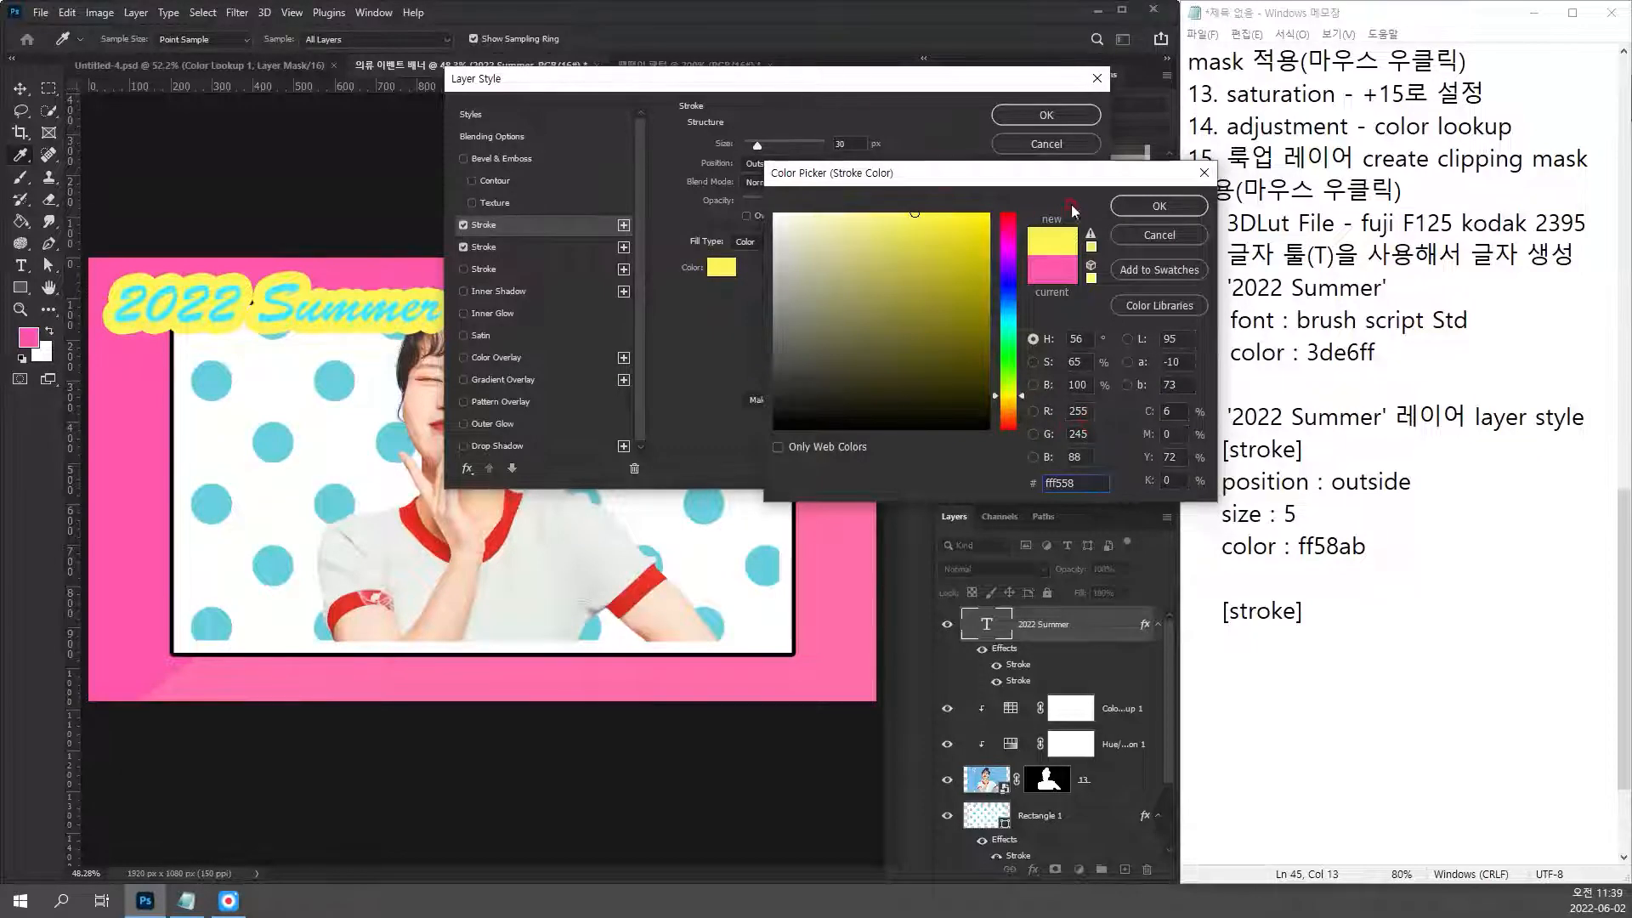
drag(1057, 185, 976, 265)
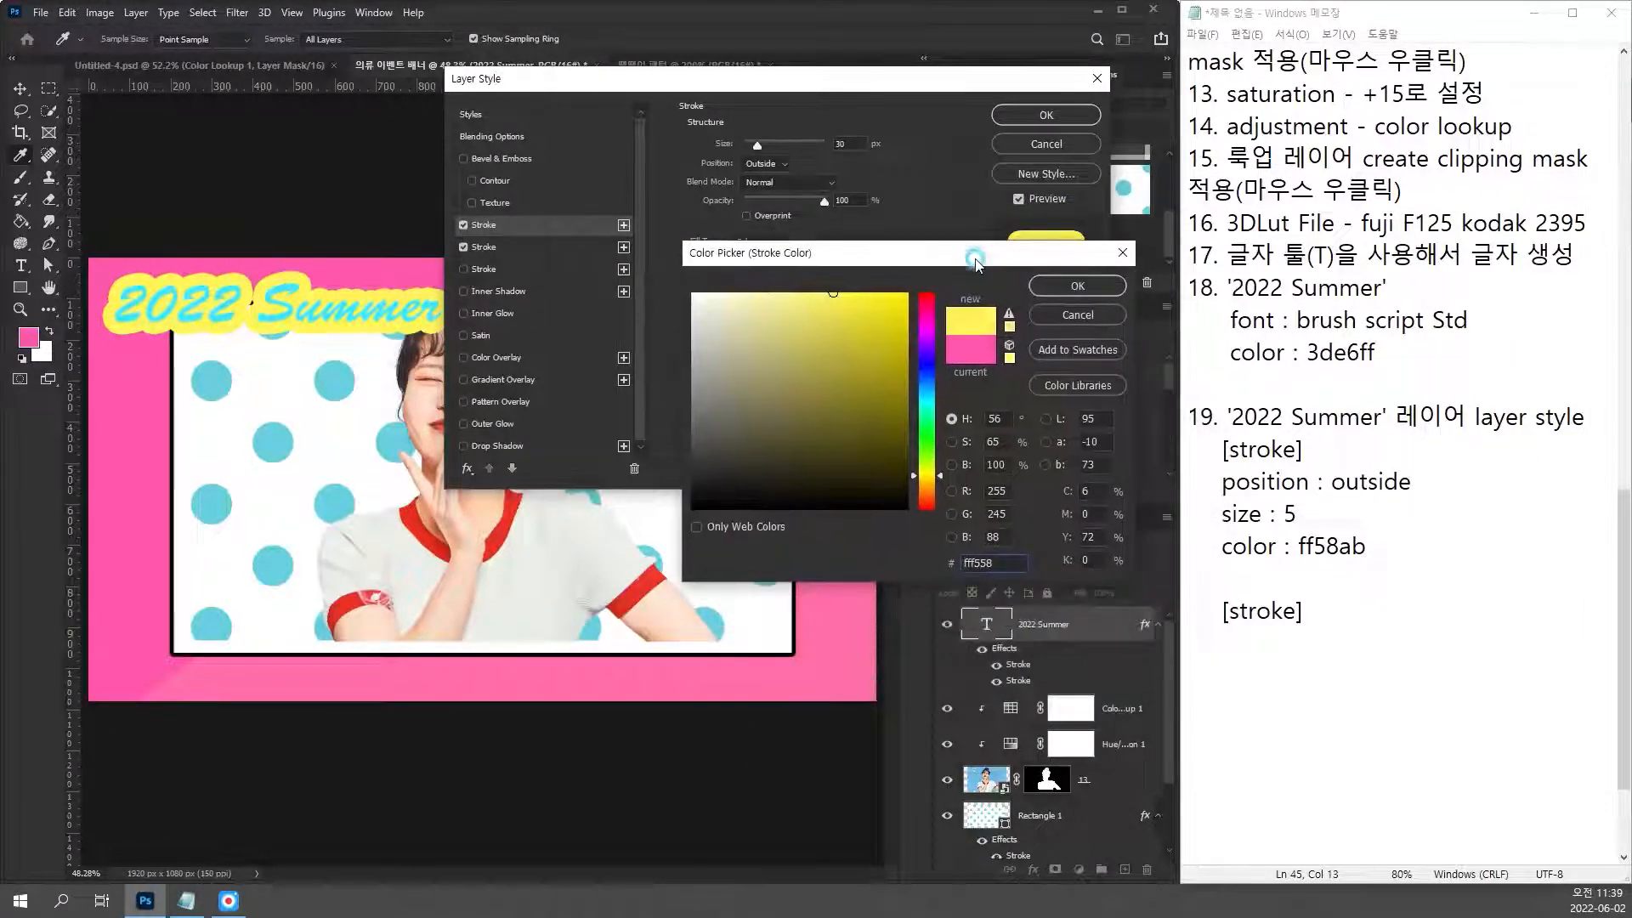
key(Escape)
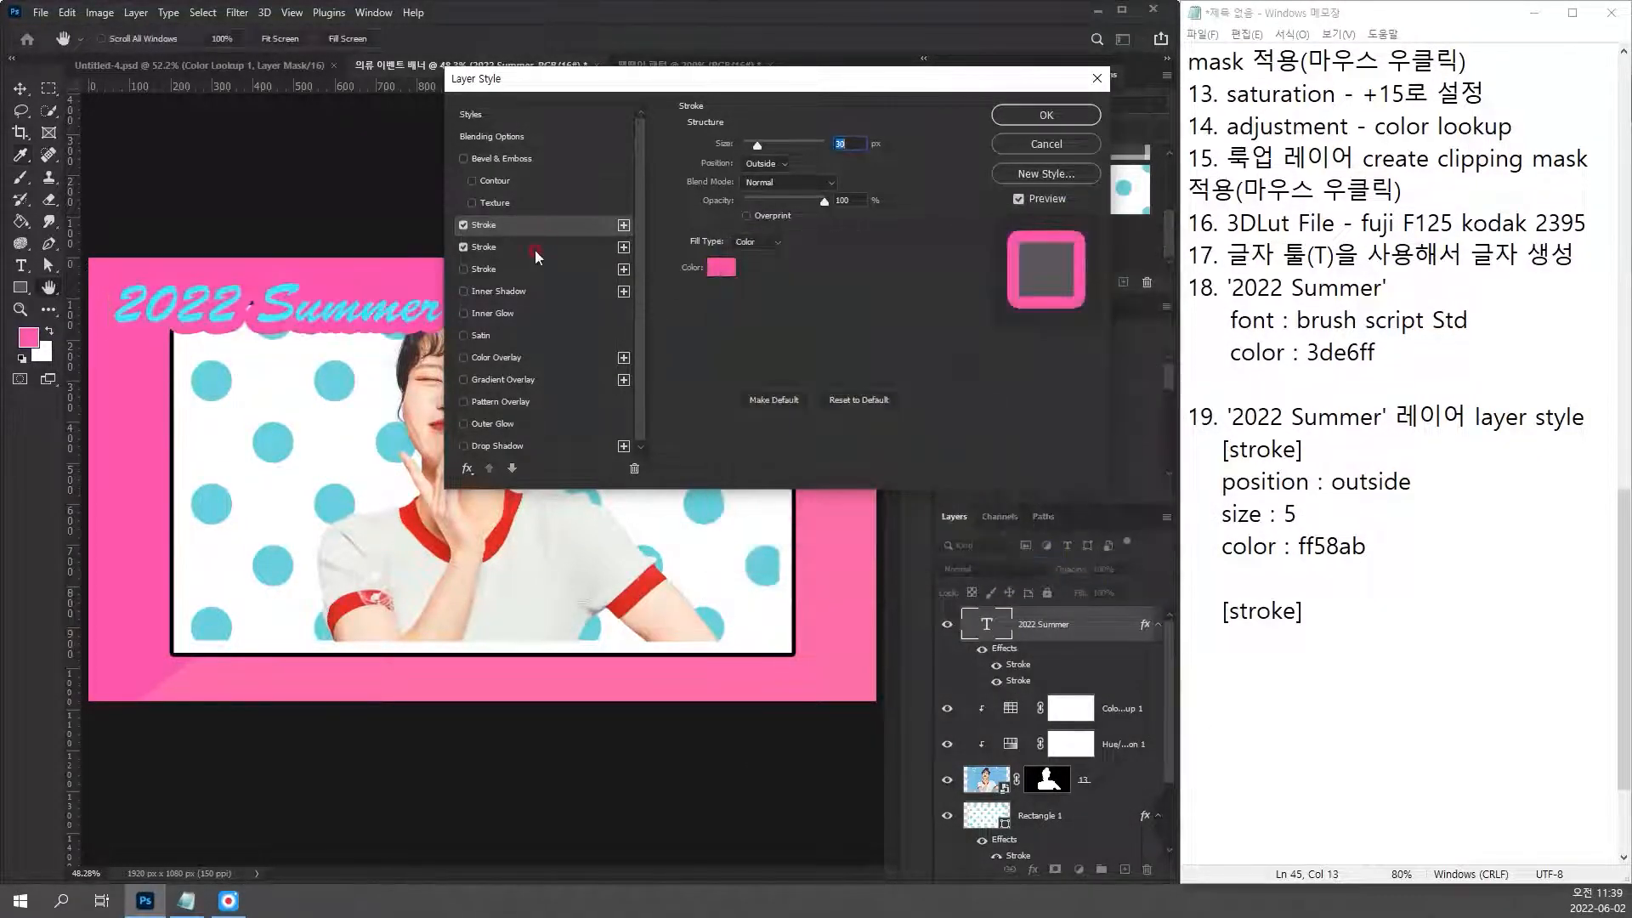
Step: Set the title's first stroke size to 10 px and its second stroke size to 30 px
click(533, 248)
click(546, 223)
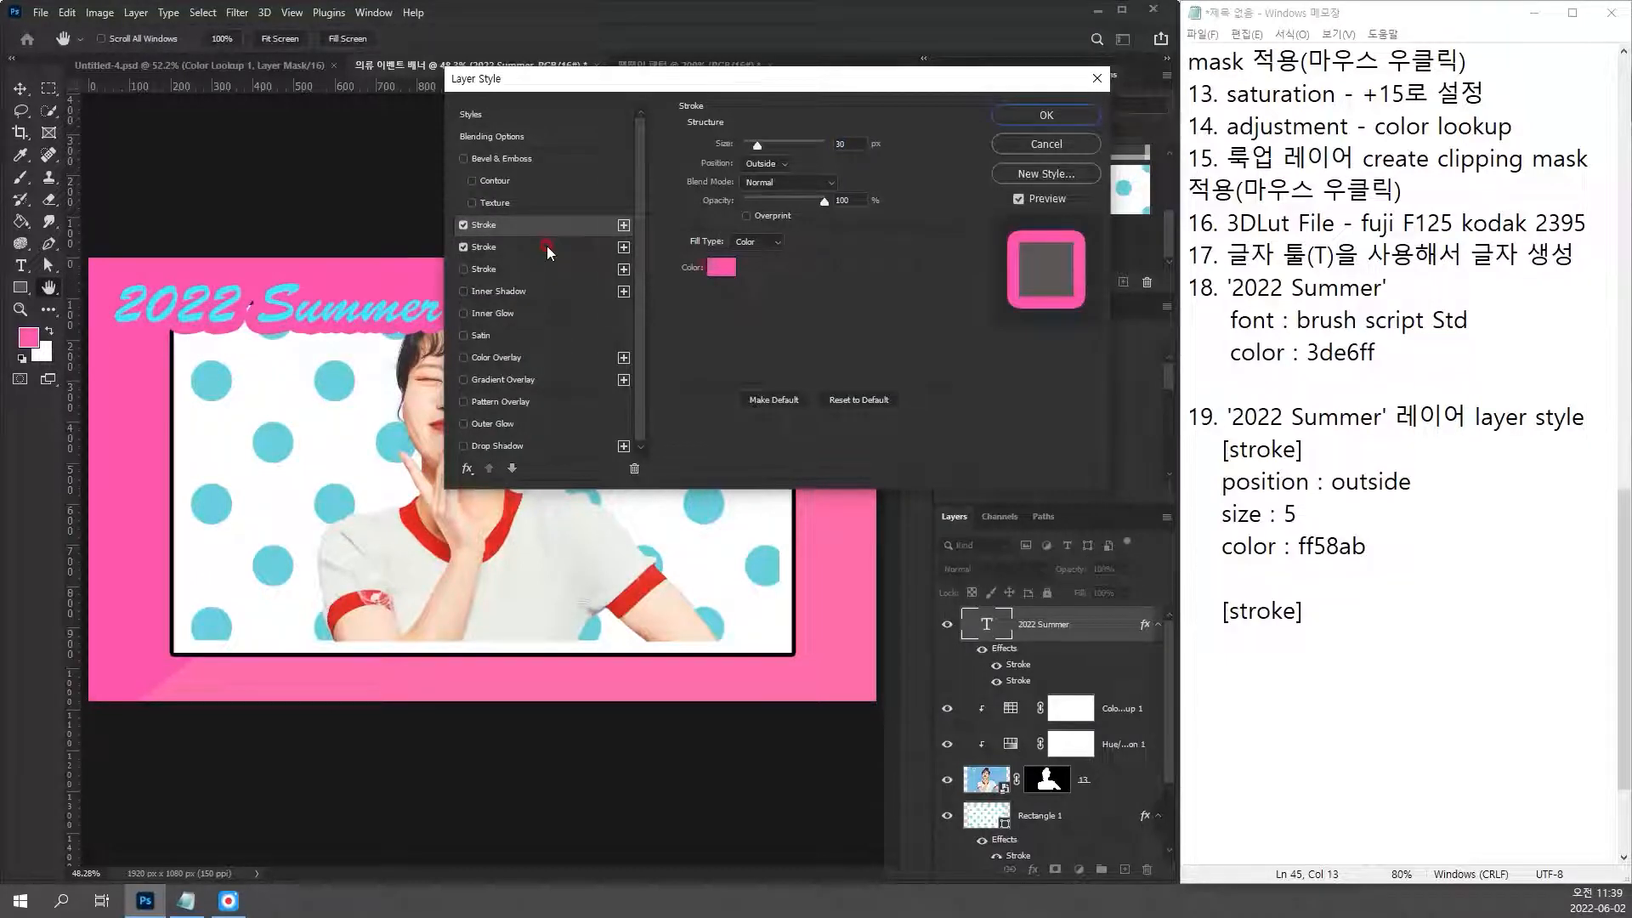
text(10)
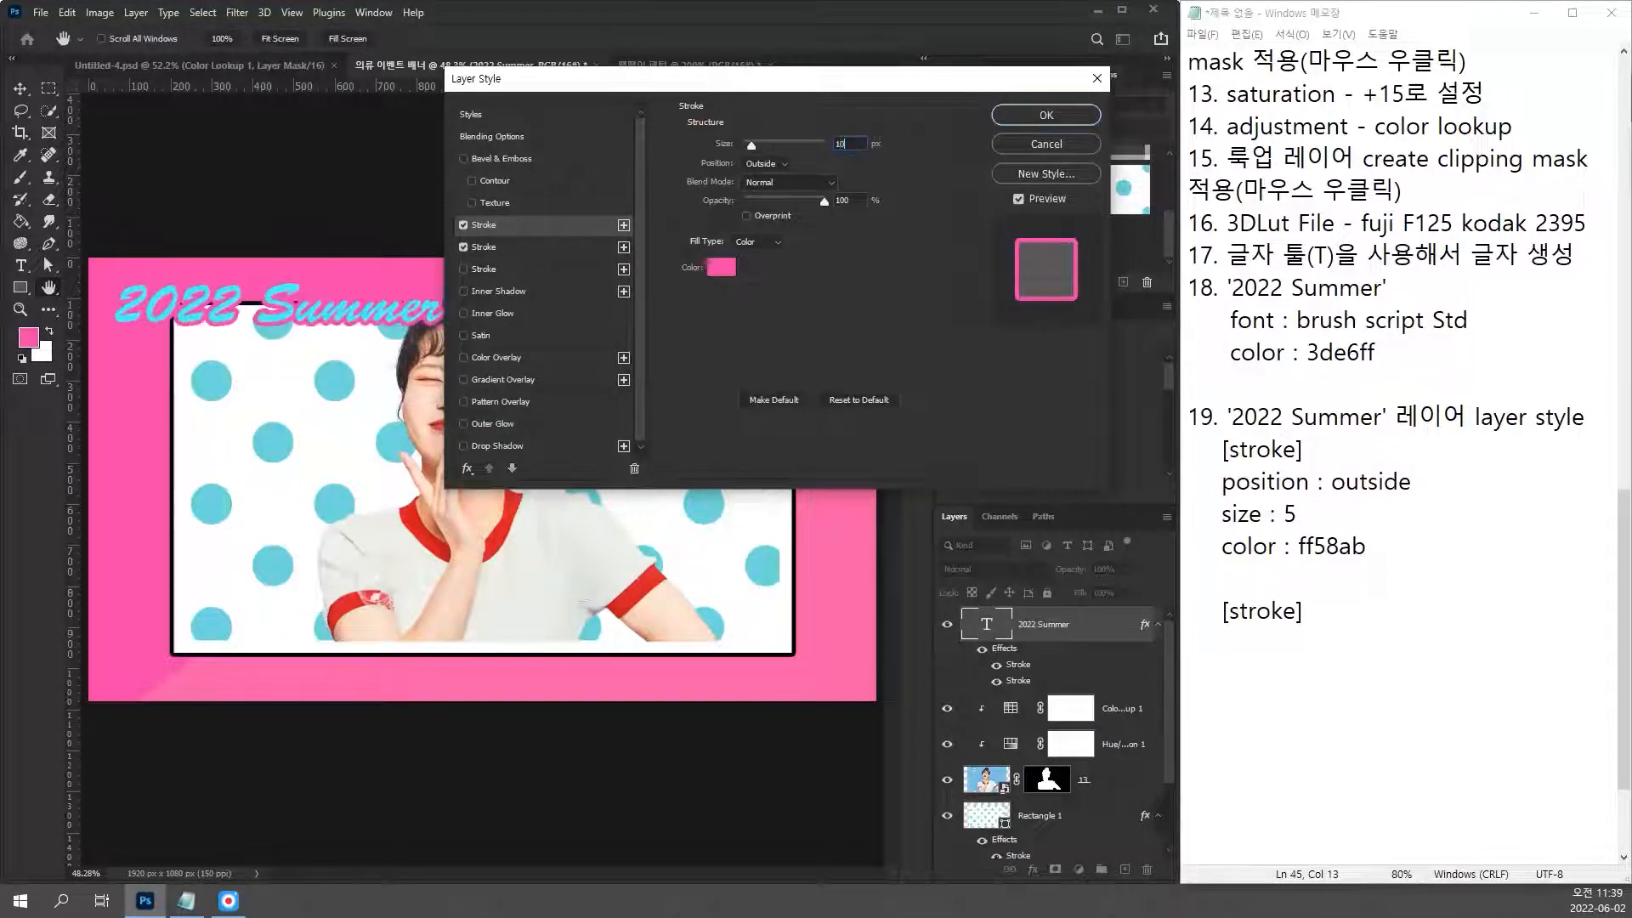
click(527, 245)
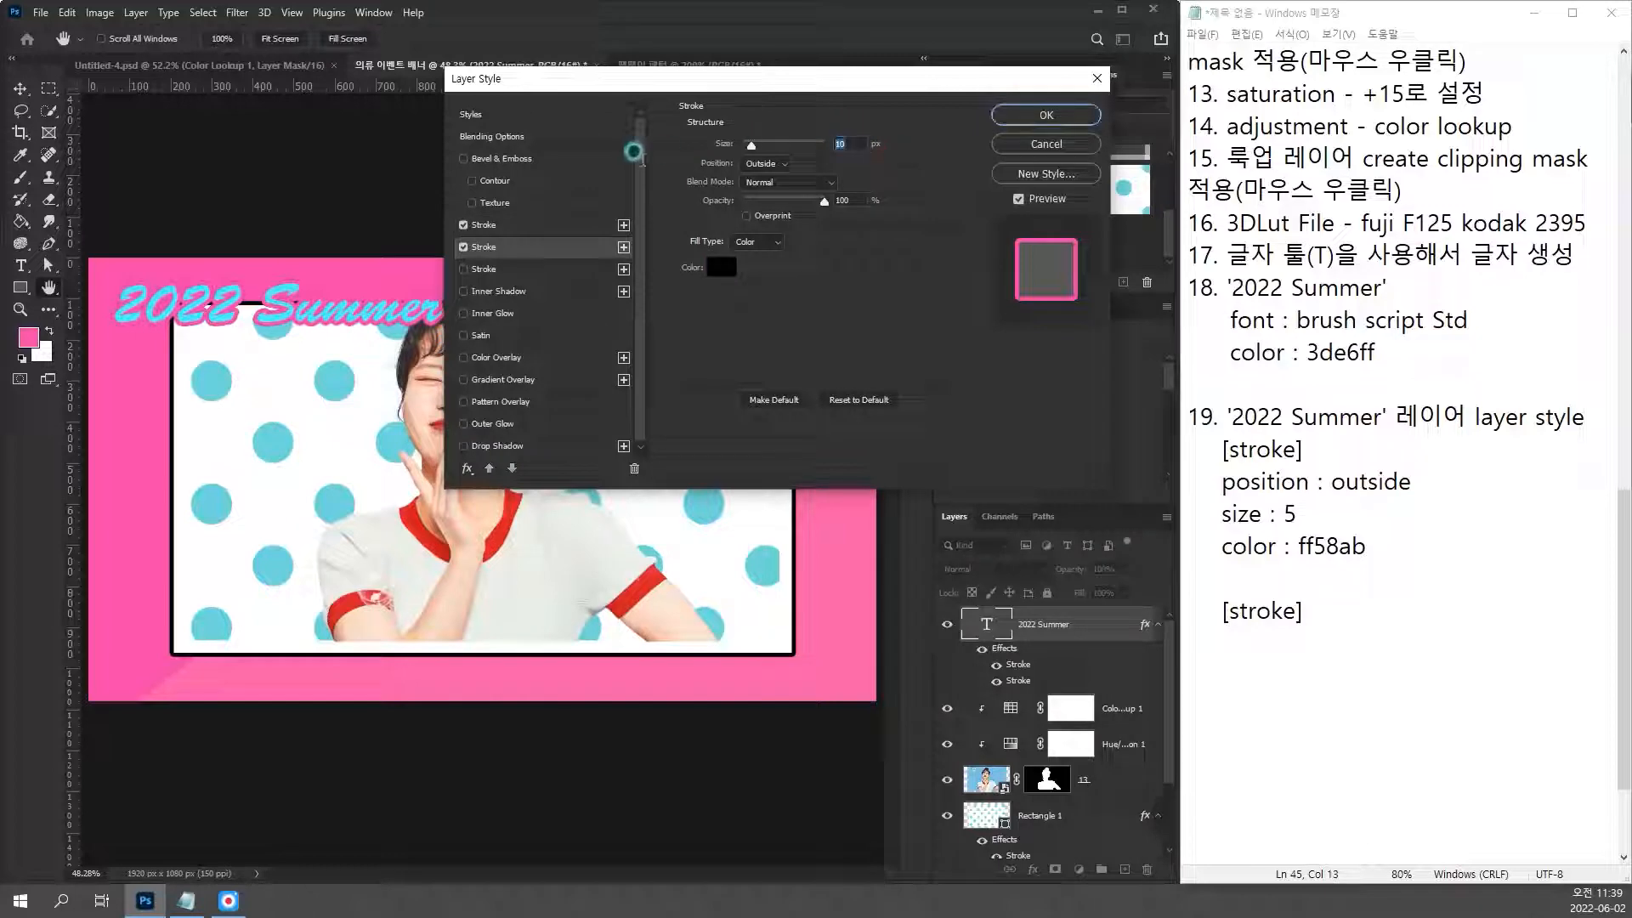
text(30)
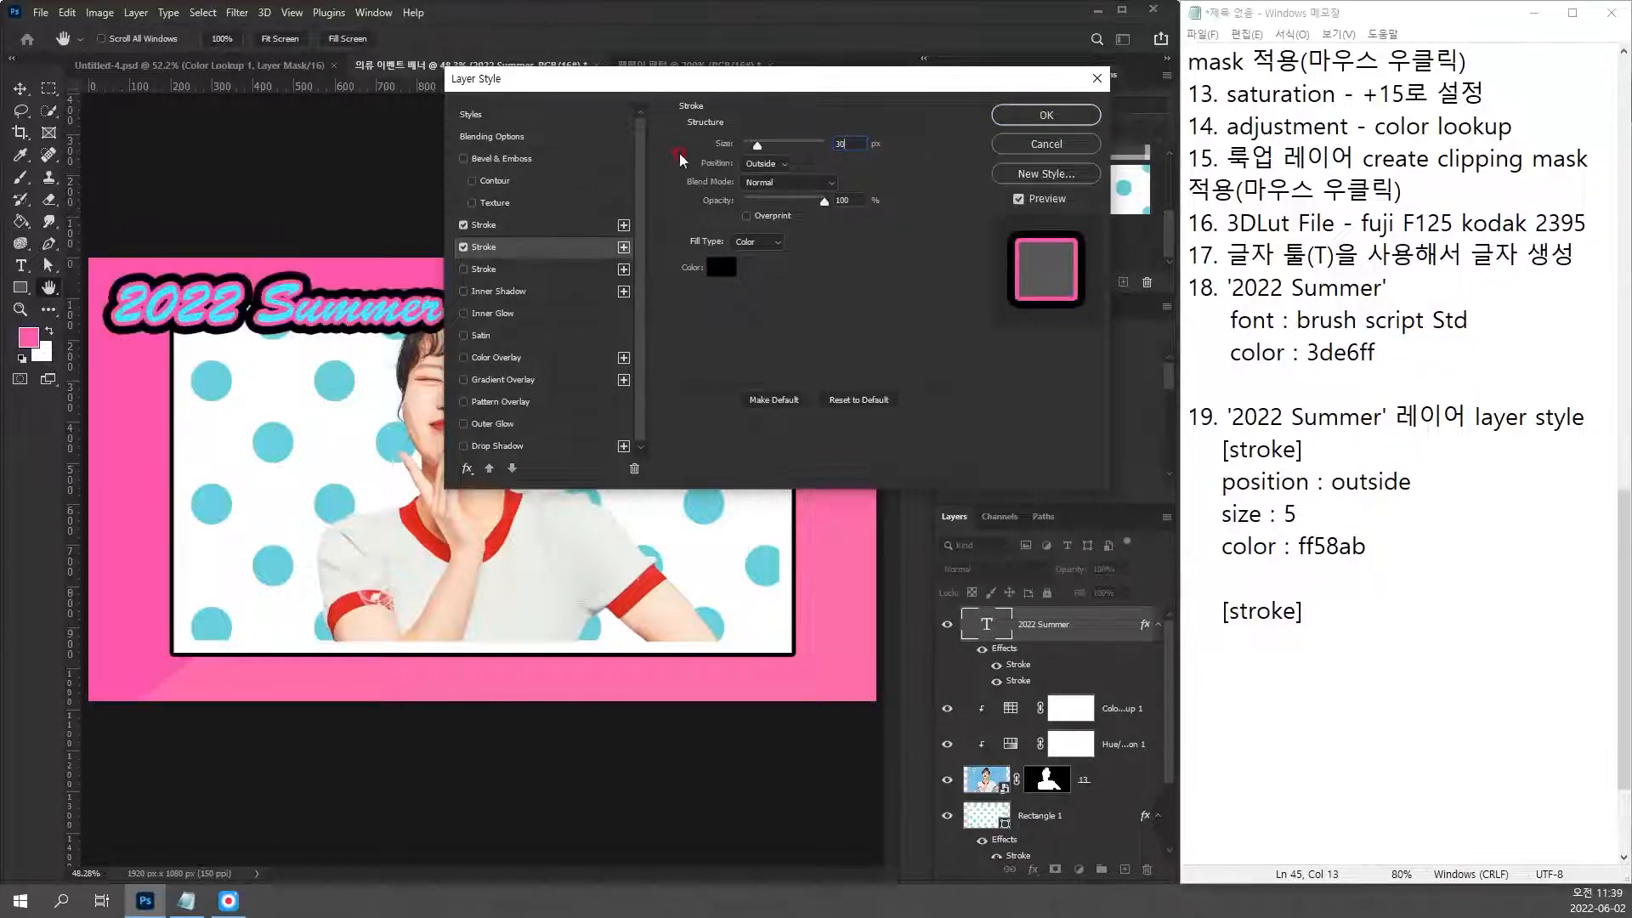
Step: Change the second stroke's color to the yellow ffe823 and copy its color code
click(721, 267)
click(959, 459)
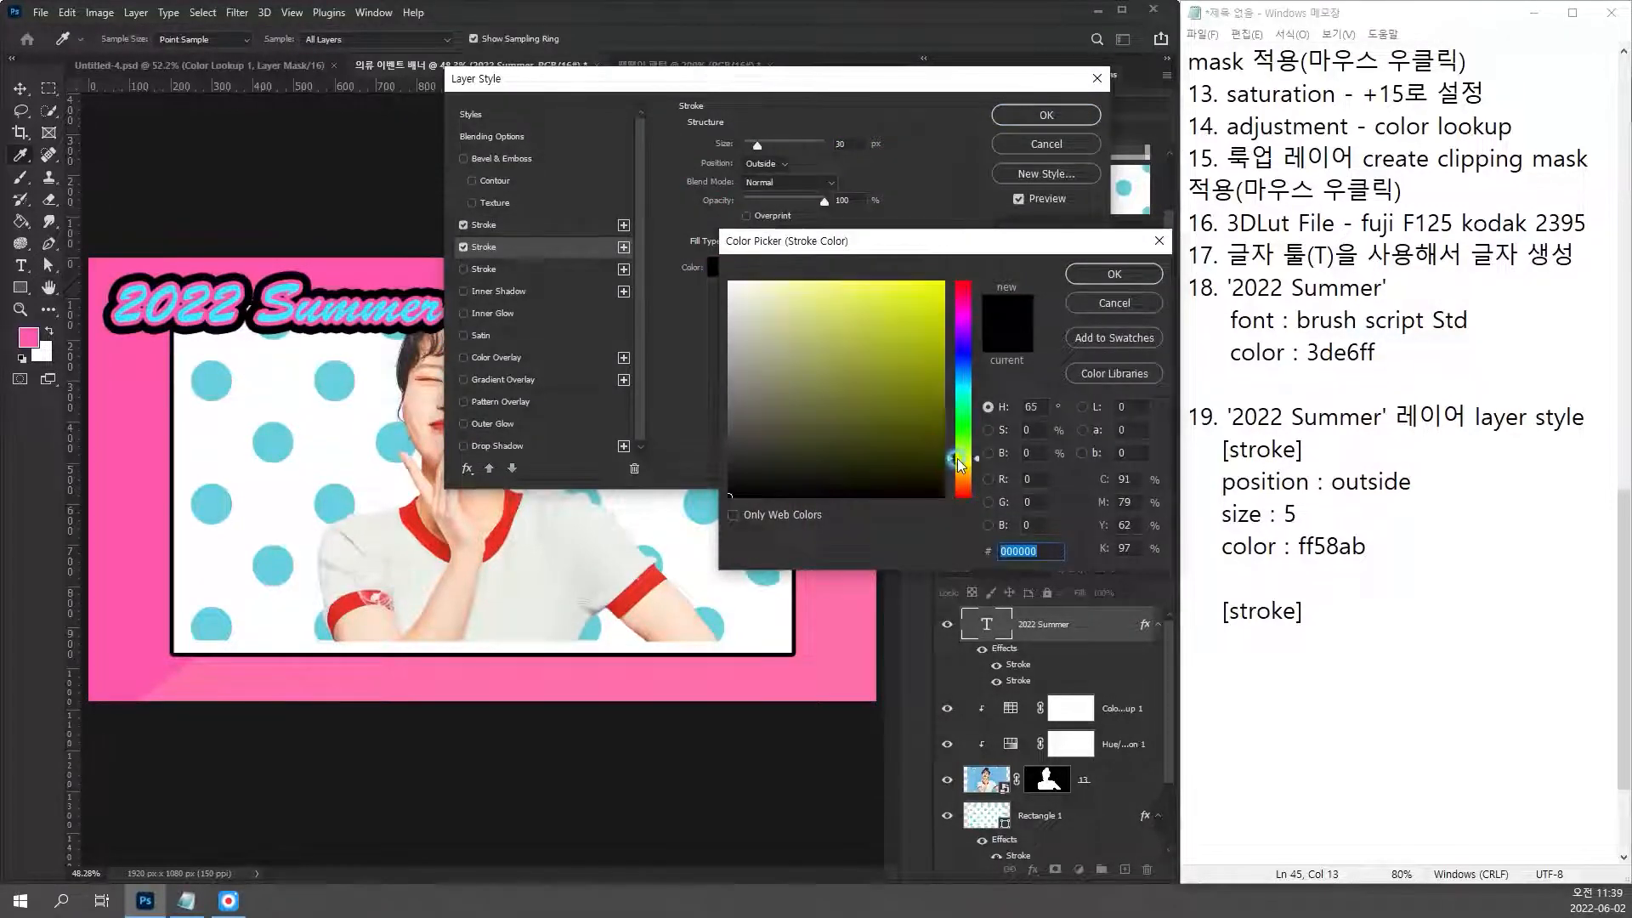
drag(803, 313, 917, 279)
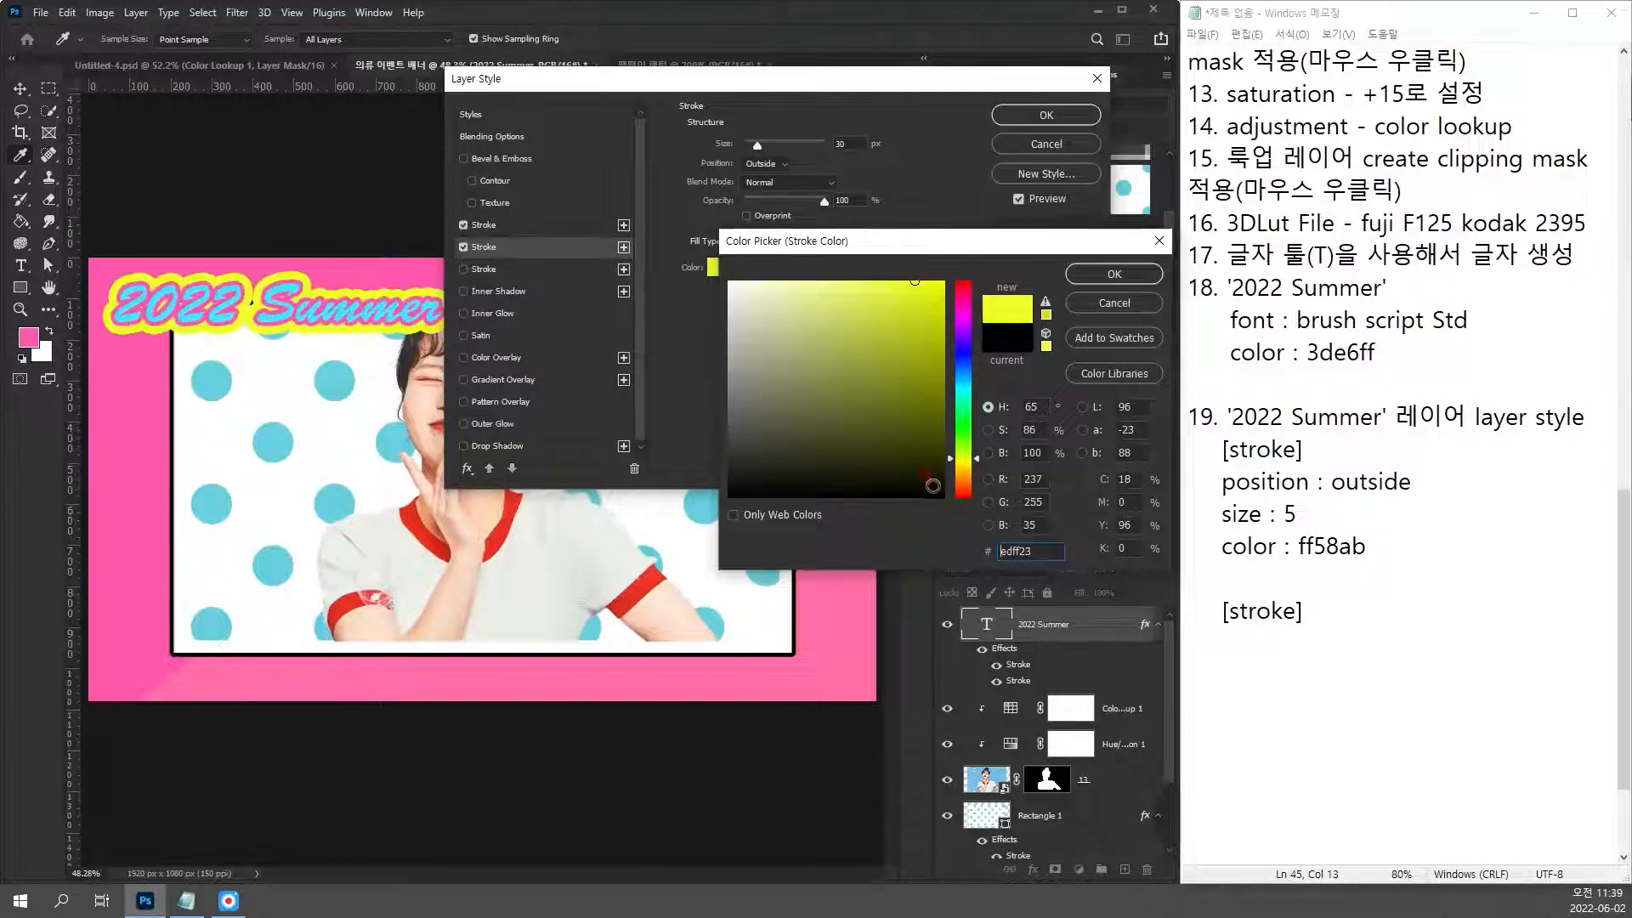
drag(961, 463, 977, 472)
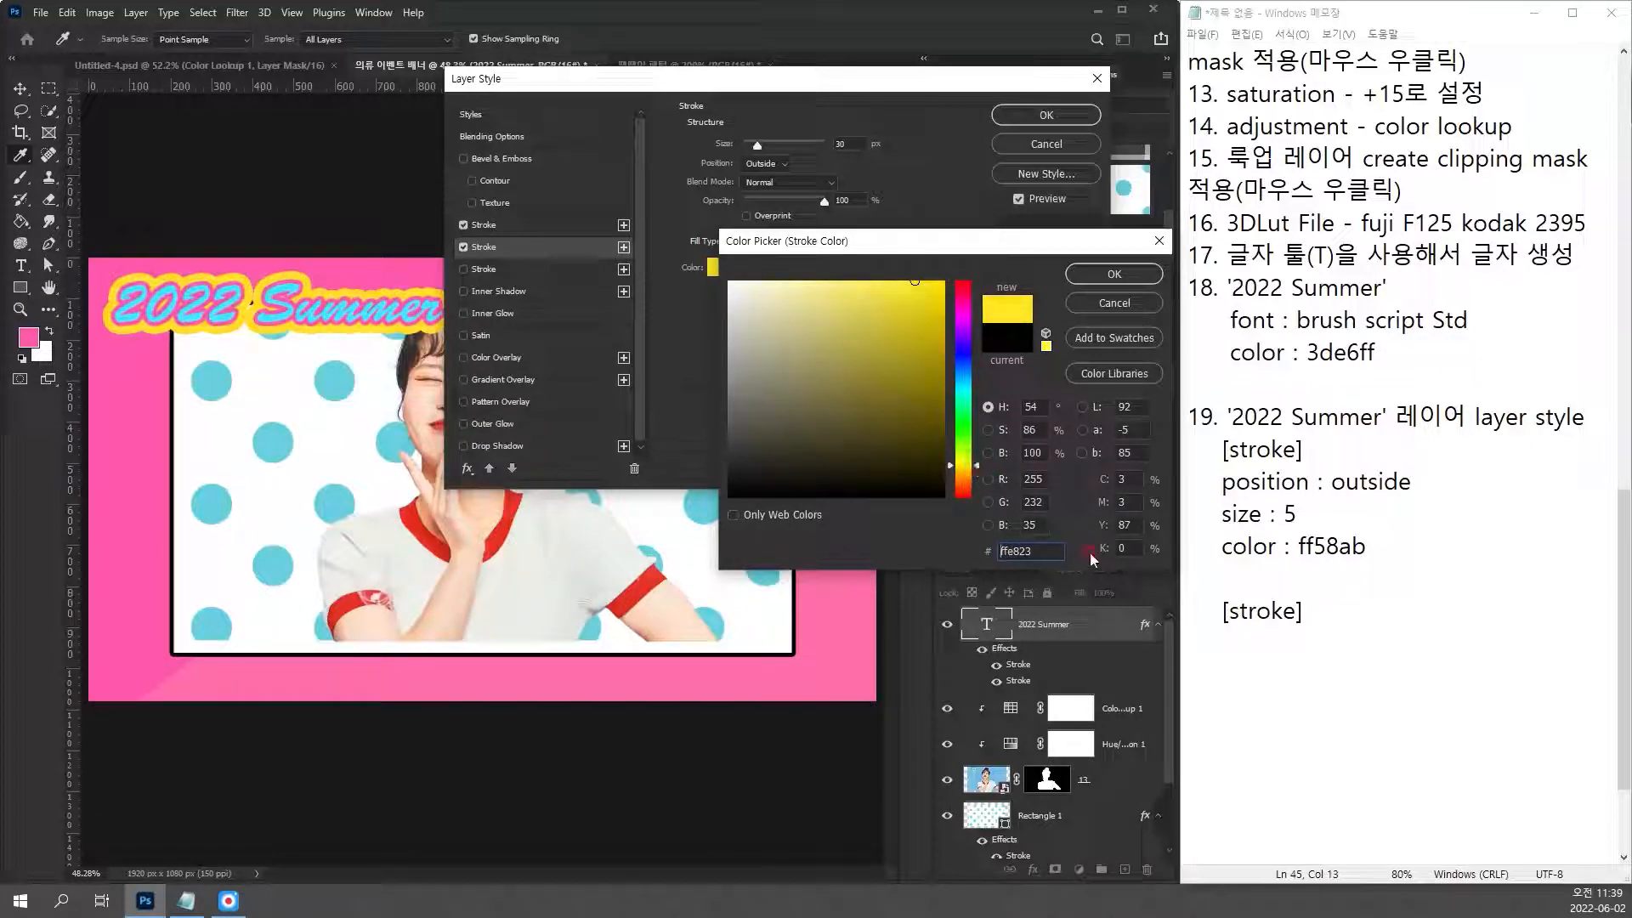
click(1024, 550)
click(1124, 273)
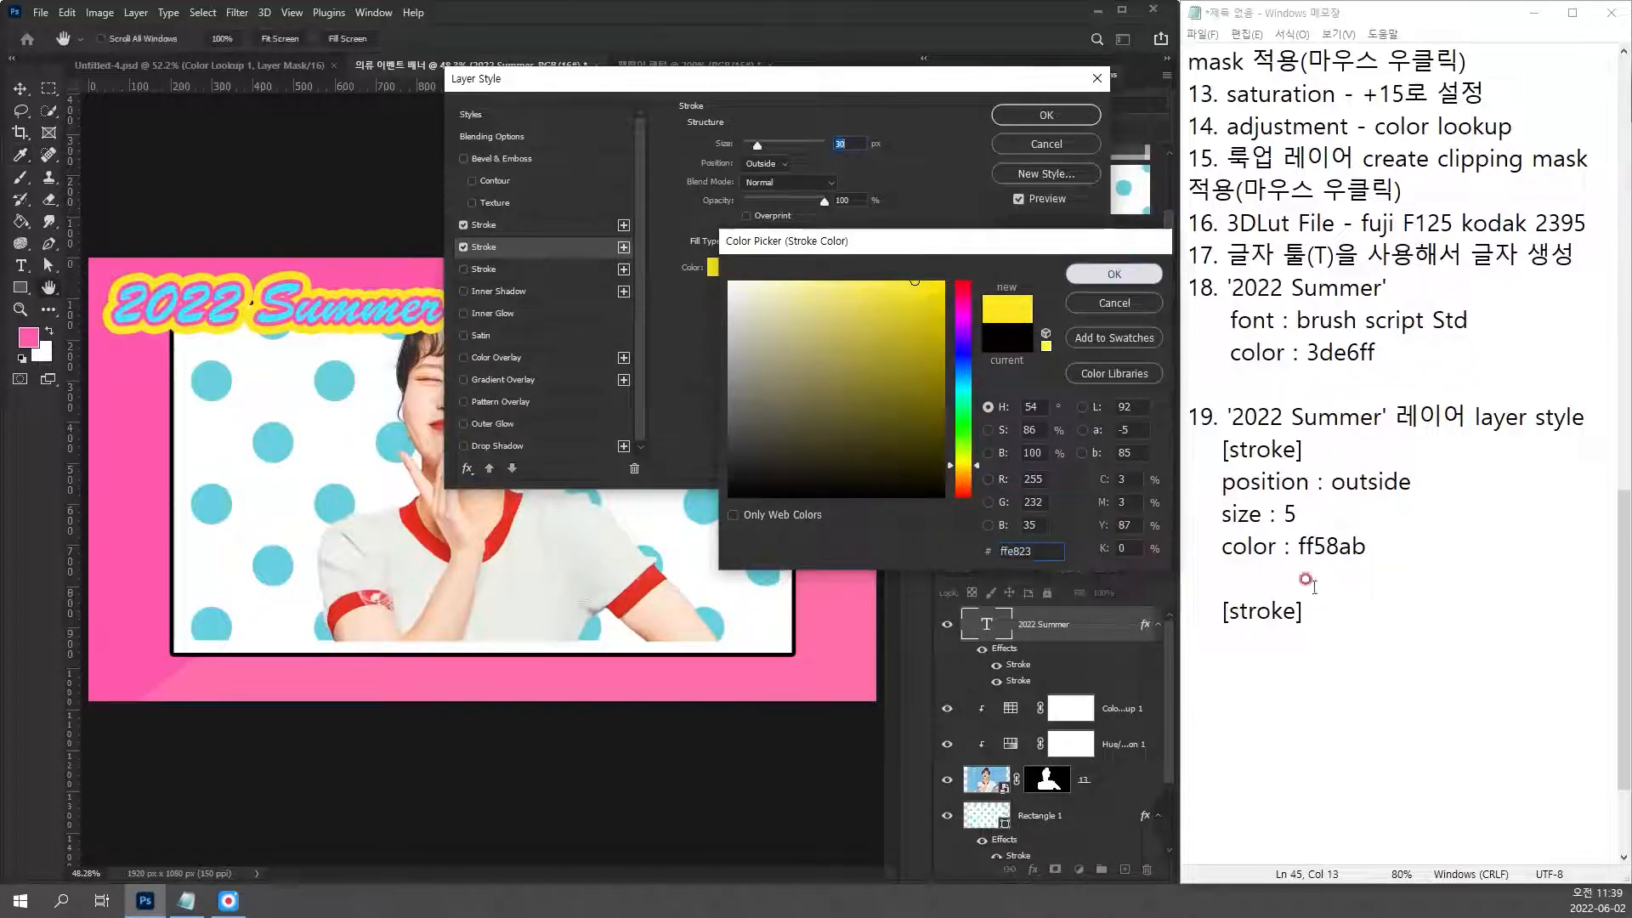
Step: In Notepad, record "color : ffe823" on the line below the second "[stroke]" heading
click(1275, 639)
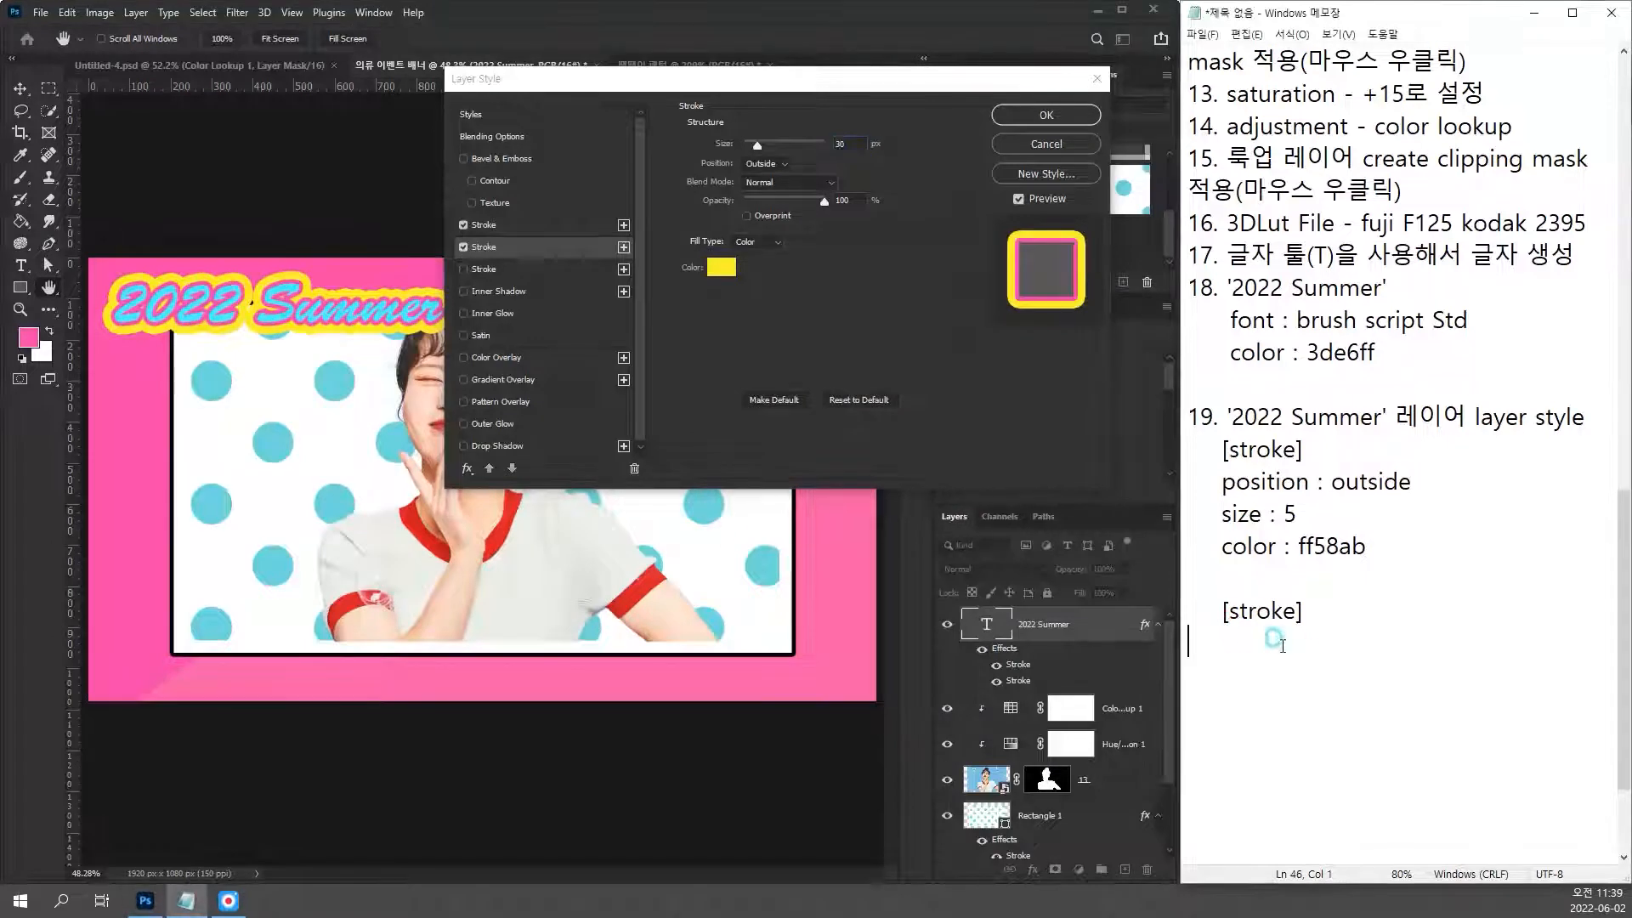
text(ffe823)
click(1189, 643)
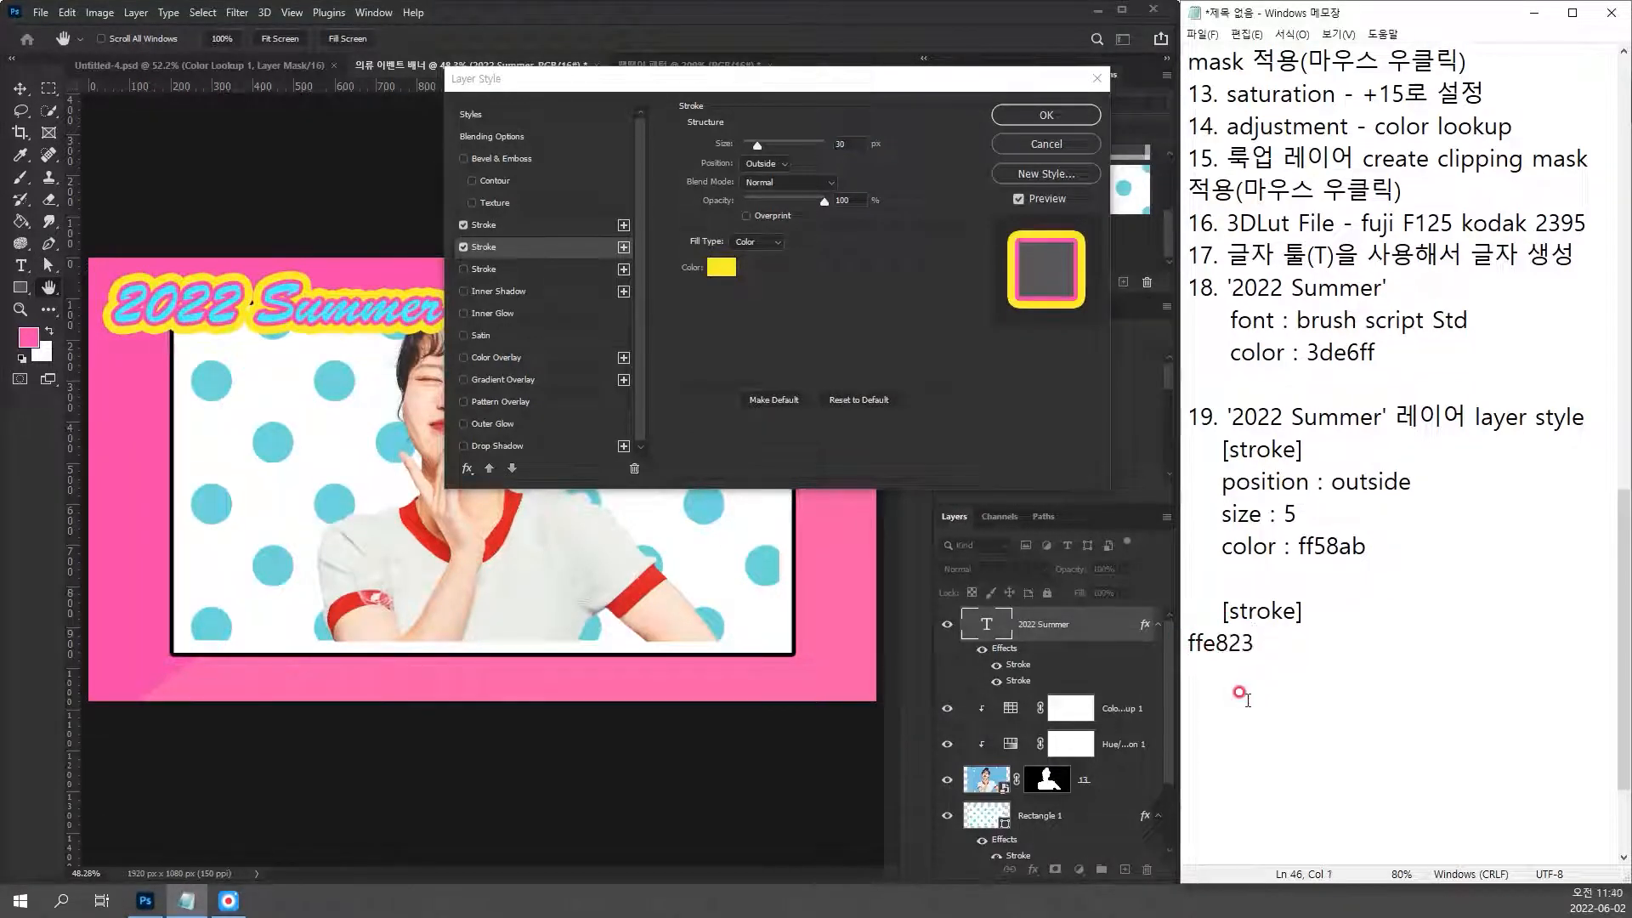
text(color :)
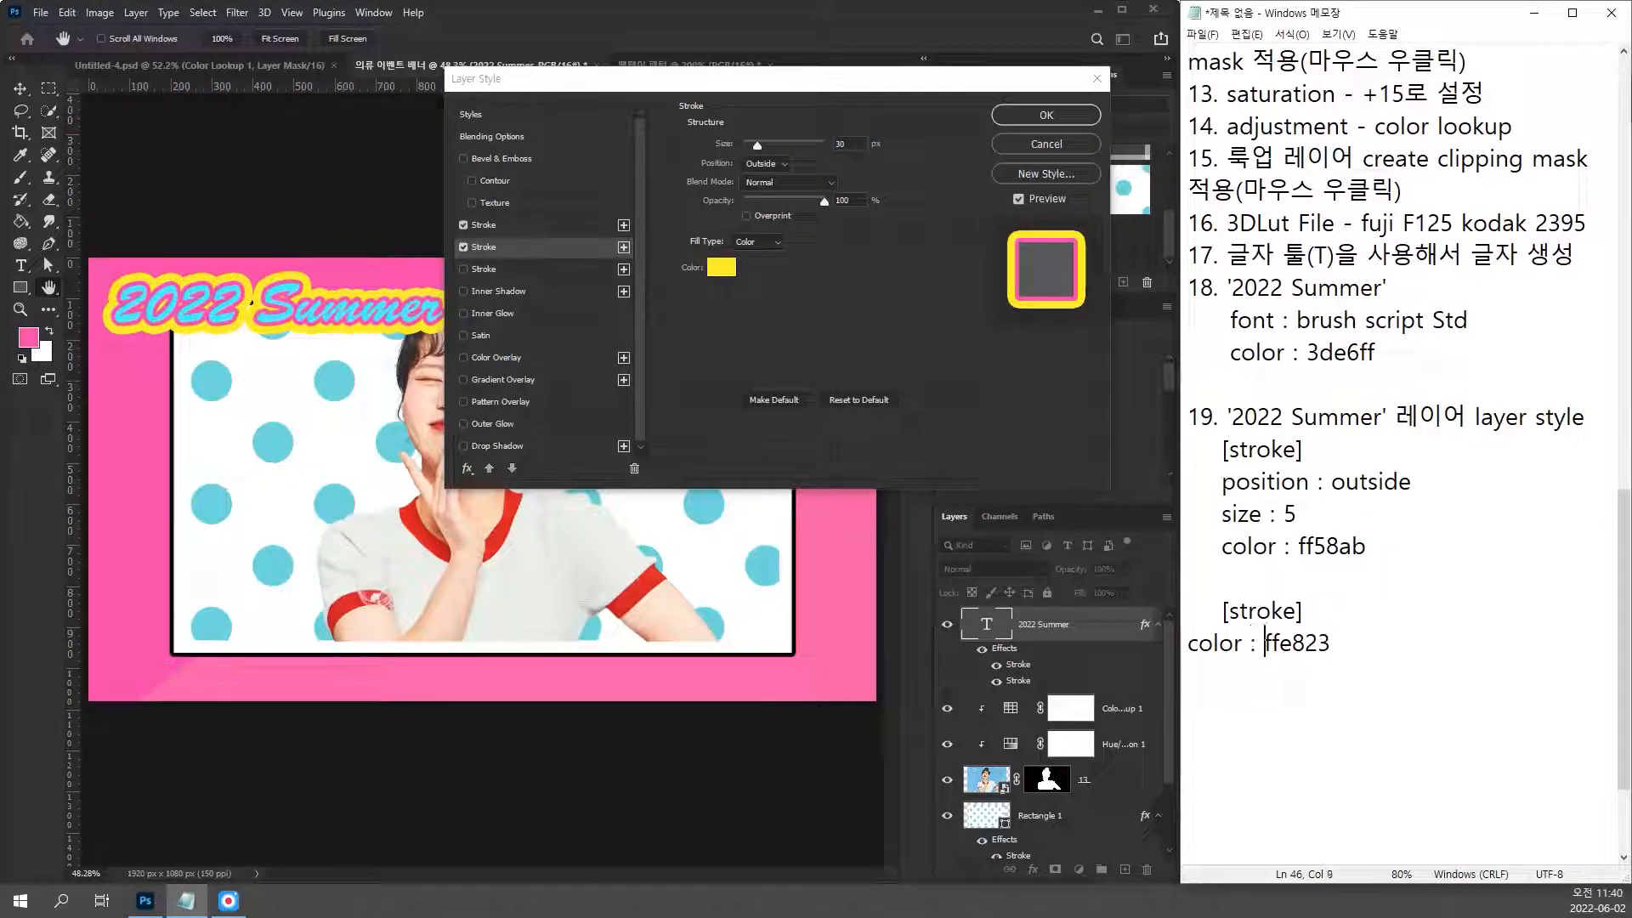
Step: Copy the first stroke's position and size lines in between the second "[stroke]" heading and its color line
drag(1298, 513, 1188, 478)
key(ctrl+c)
click(1189, 642)
key(Return)
key(Up)
key(ctrl+v)
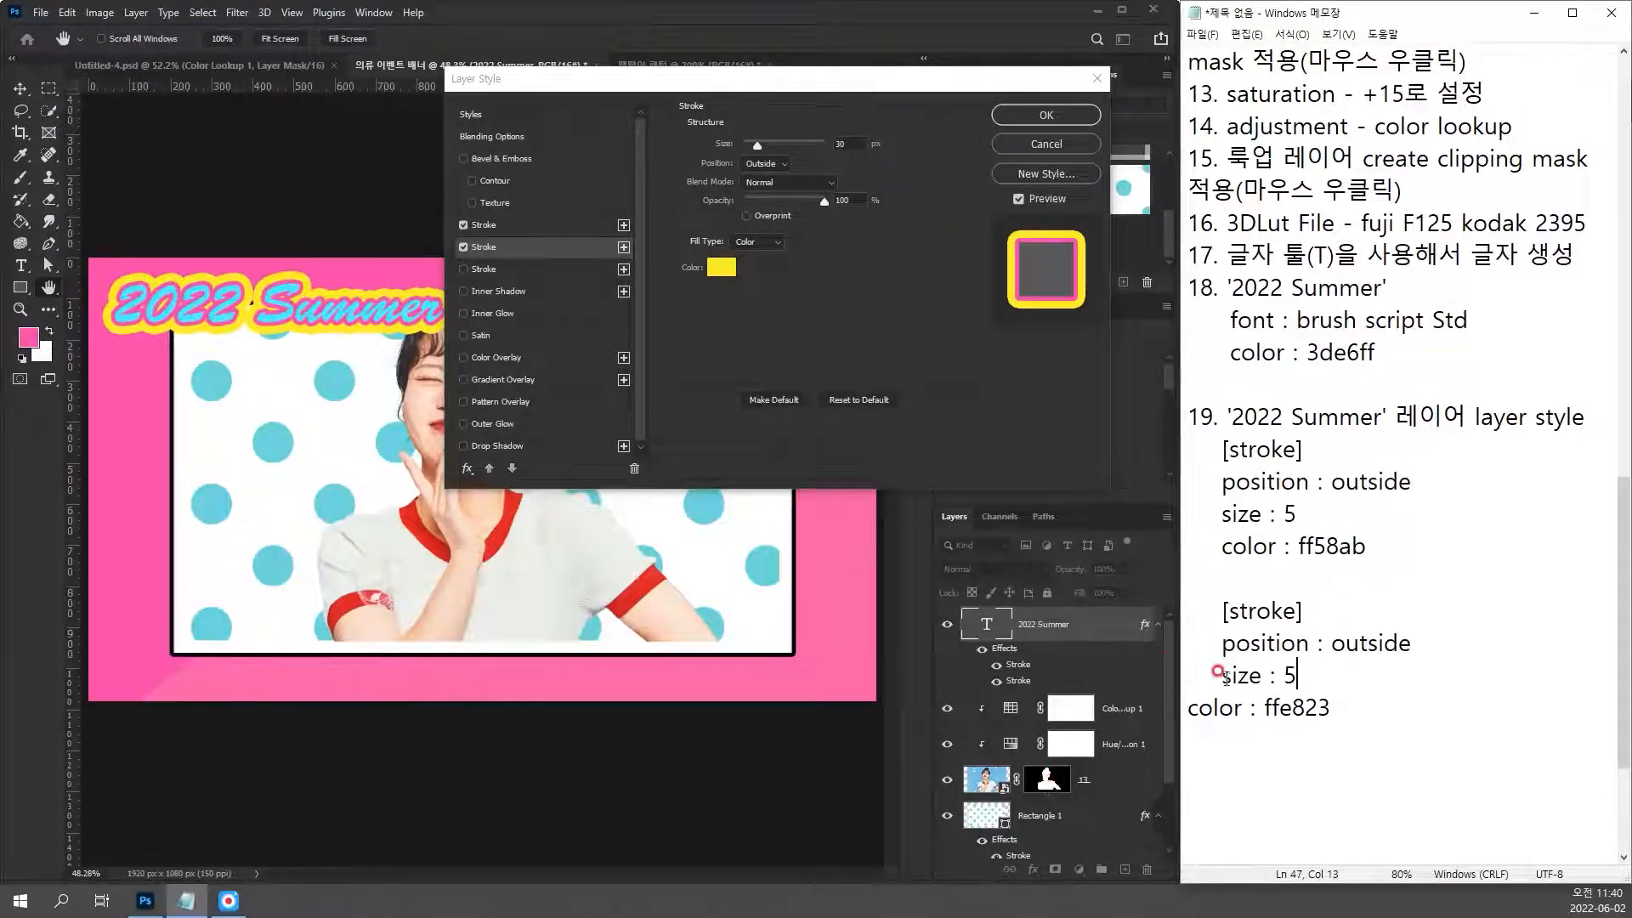
Step: Indent the second stroke's color line to match the others and change its size note to 30
drag(1222, 675, 1183, 690)
key(ctrl+c)
click(1190, 707)
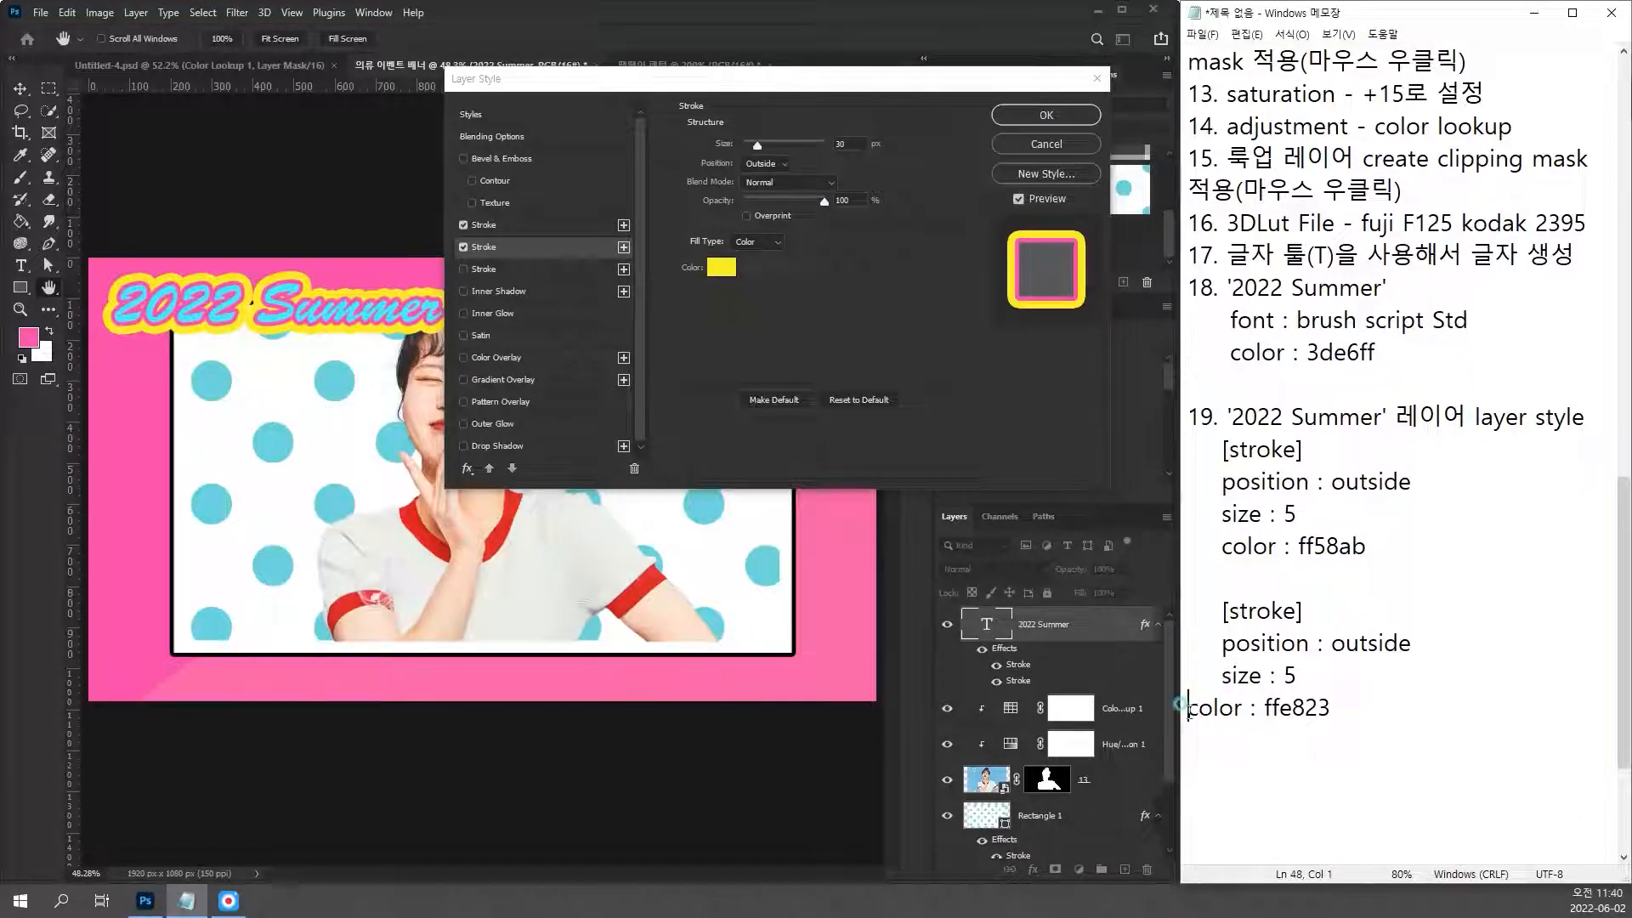
key(ctrl+v)
double_click(1288, 676)
text(30)
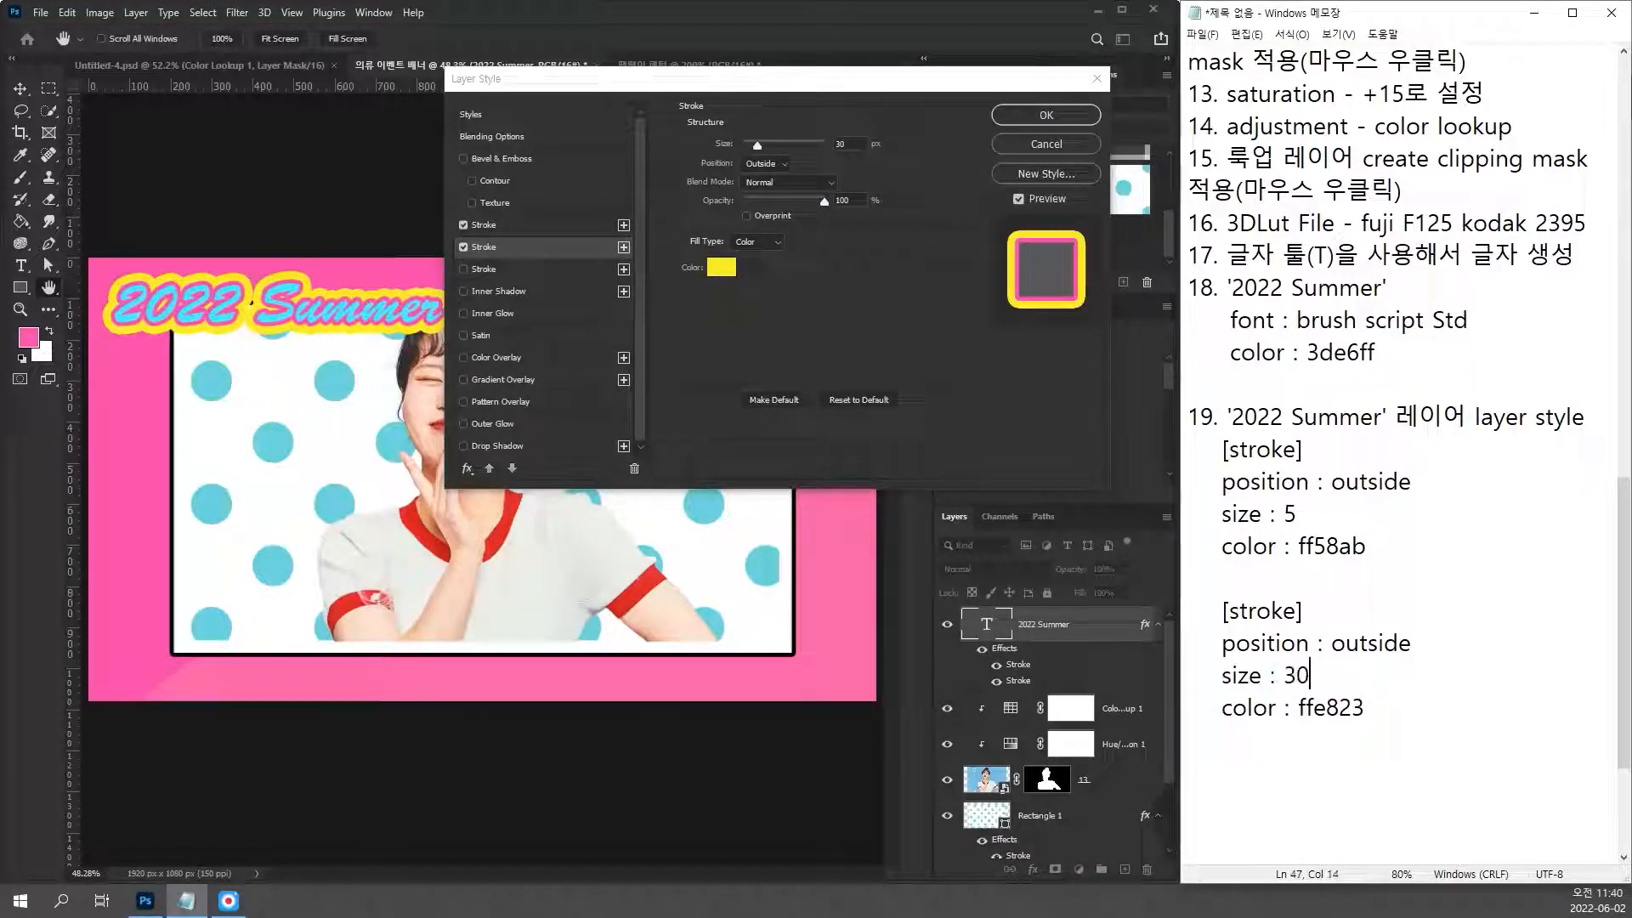
Step: Duplicate the second "[stroke]" block below itself, leaving a blank line between them
scroll(1537, 518, down, 3)
click(1495, 534)
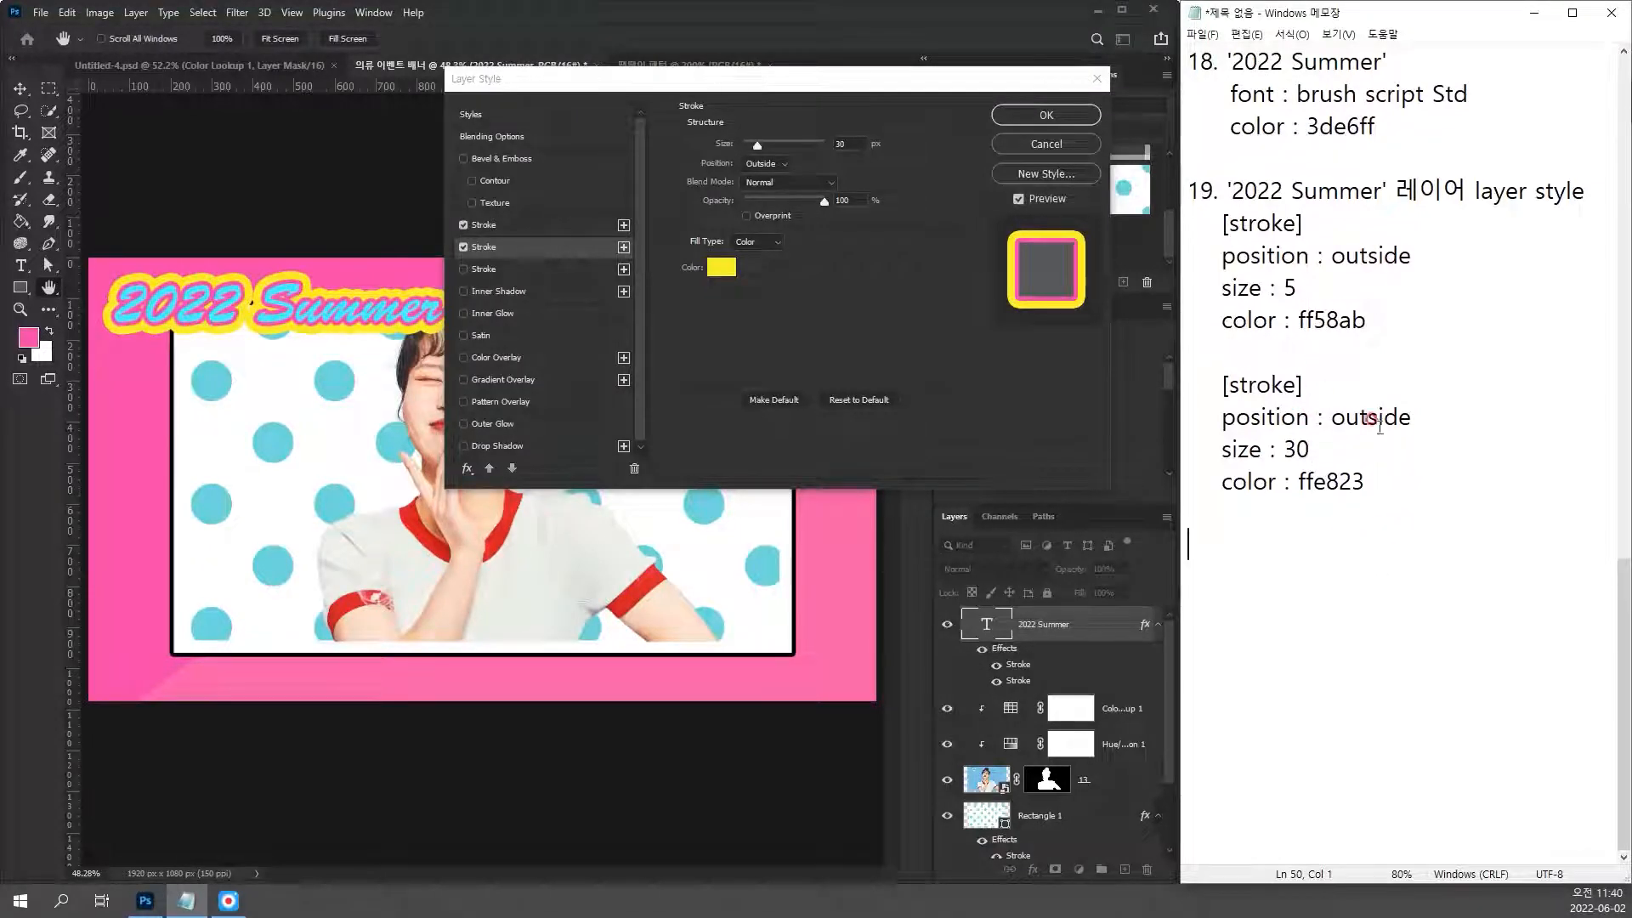
mouse_move(1398, 487)
mouse_down()
mouse_move(1171, 412)
mouse_move(1158, 382)
mouse_up()
key(ctrl+c)
click(1332, 580)
click(1302, 553)
key(ctrl+v)
Step: Clear the position, size and color values in the third "[stroke]" block
double_click(1332, 580)
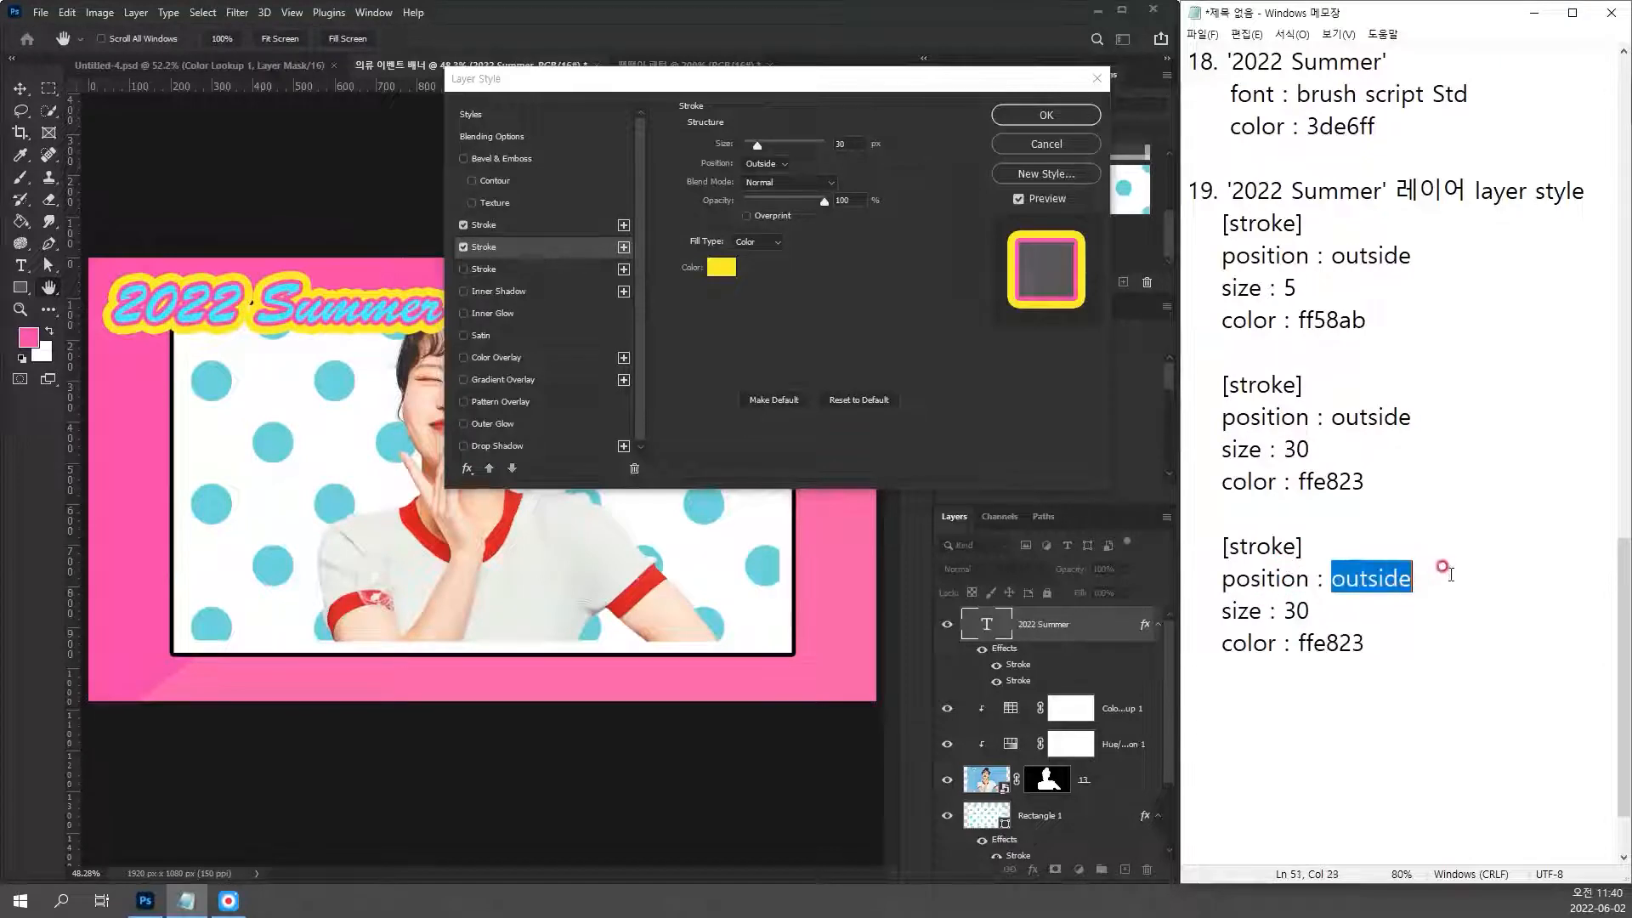
key(BackSpace)
double_click(1296, 611)
key(BackSpace)
double_click(1375, 643)
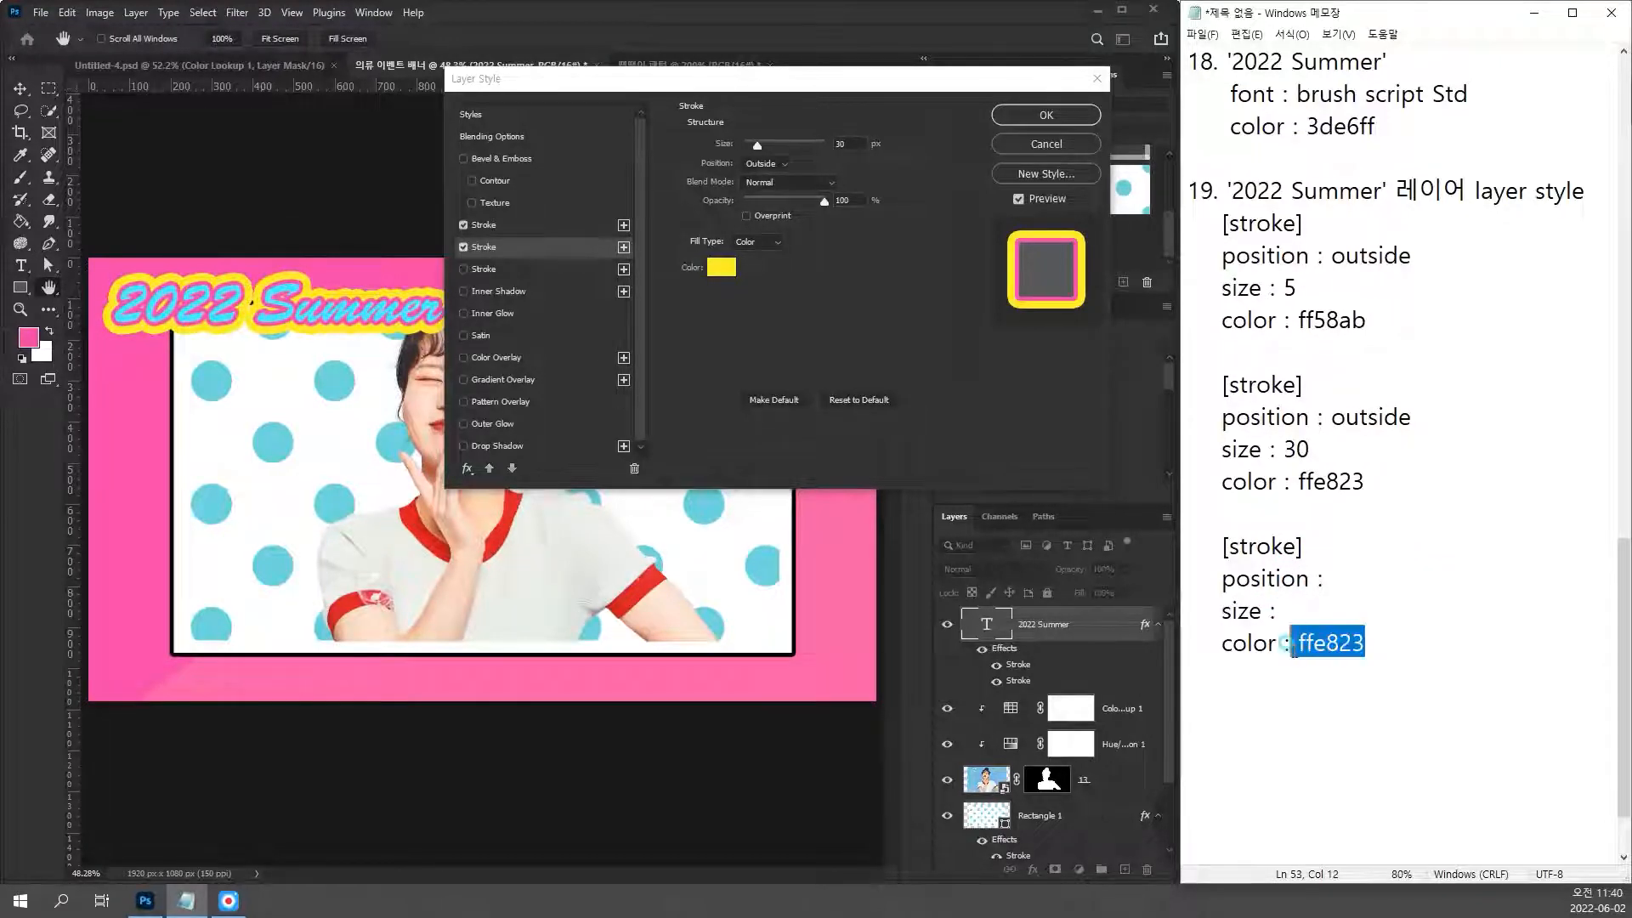
key(BackSpace)
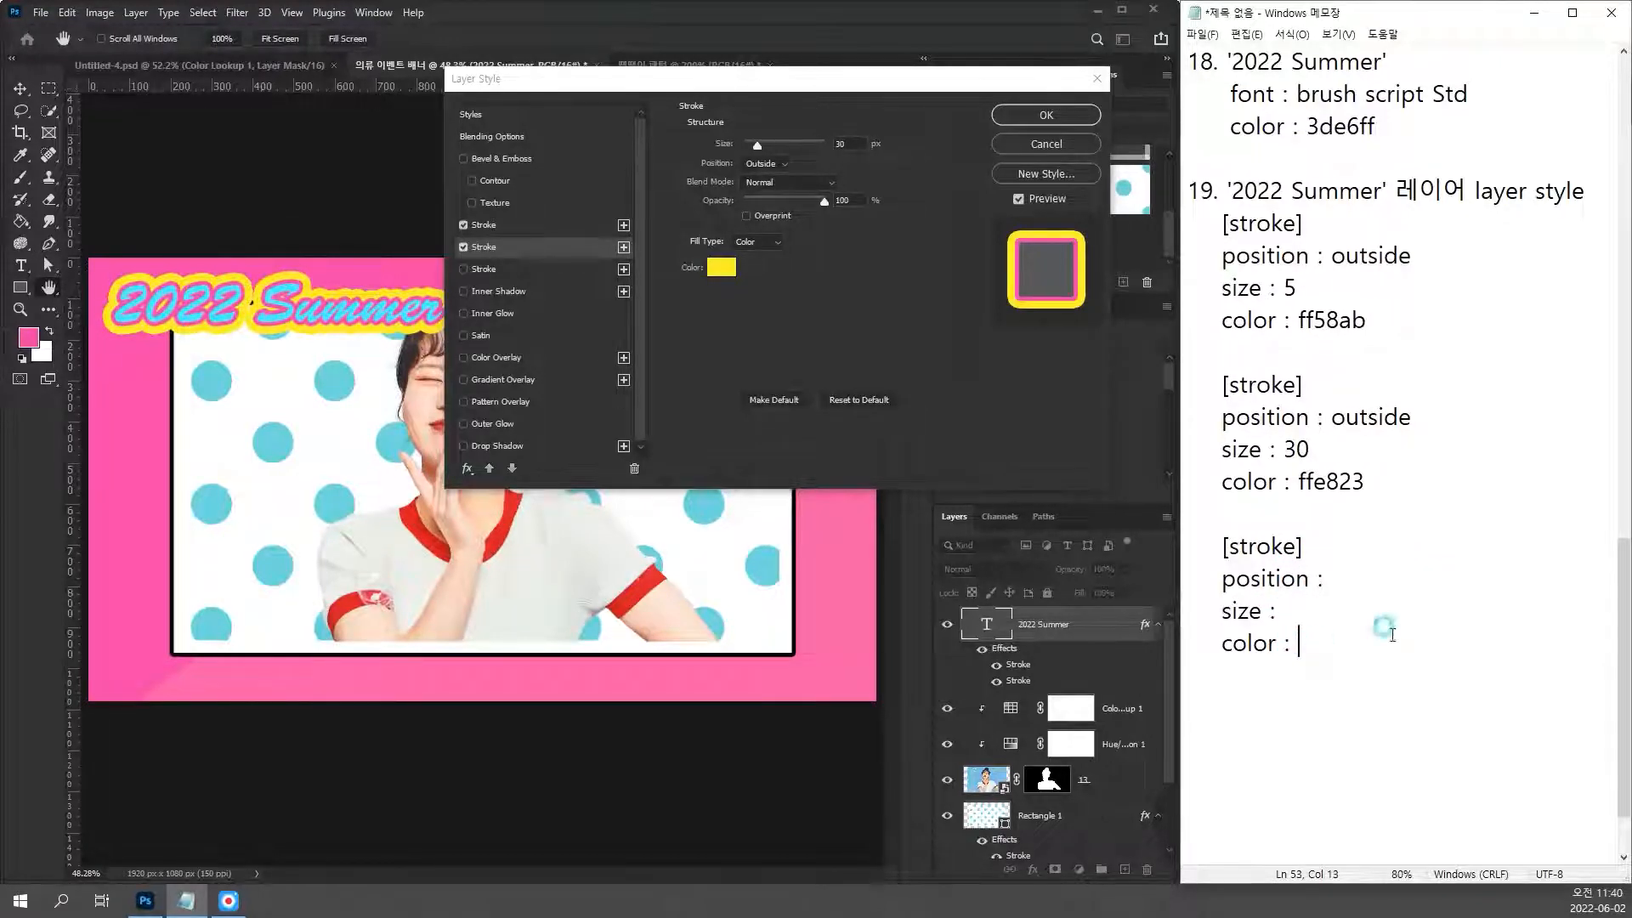
Step: Turn on a third stroke for the title in Photoshop and note its color as 000000 in Notepad
click(463, 270)
click(463, 270)
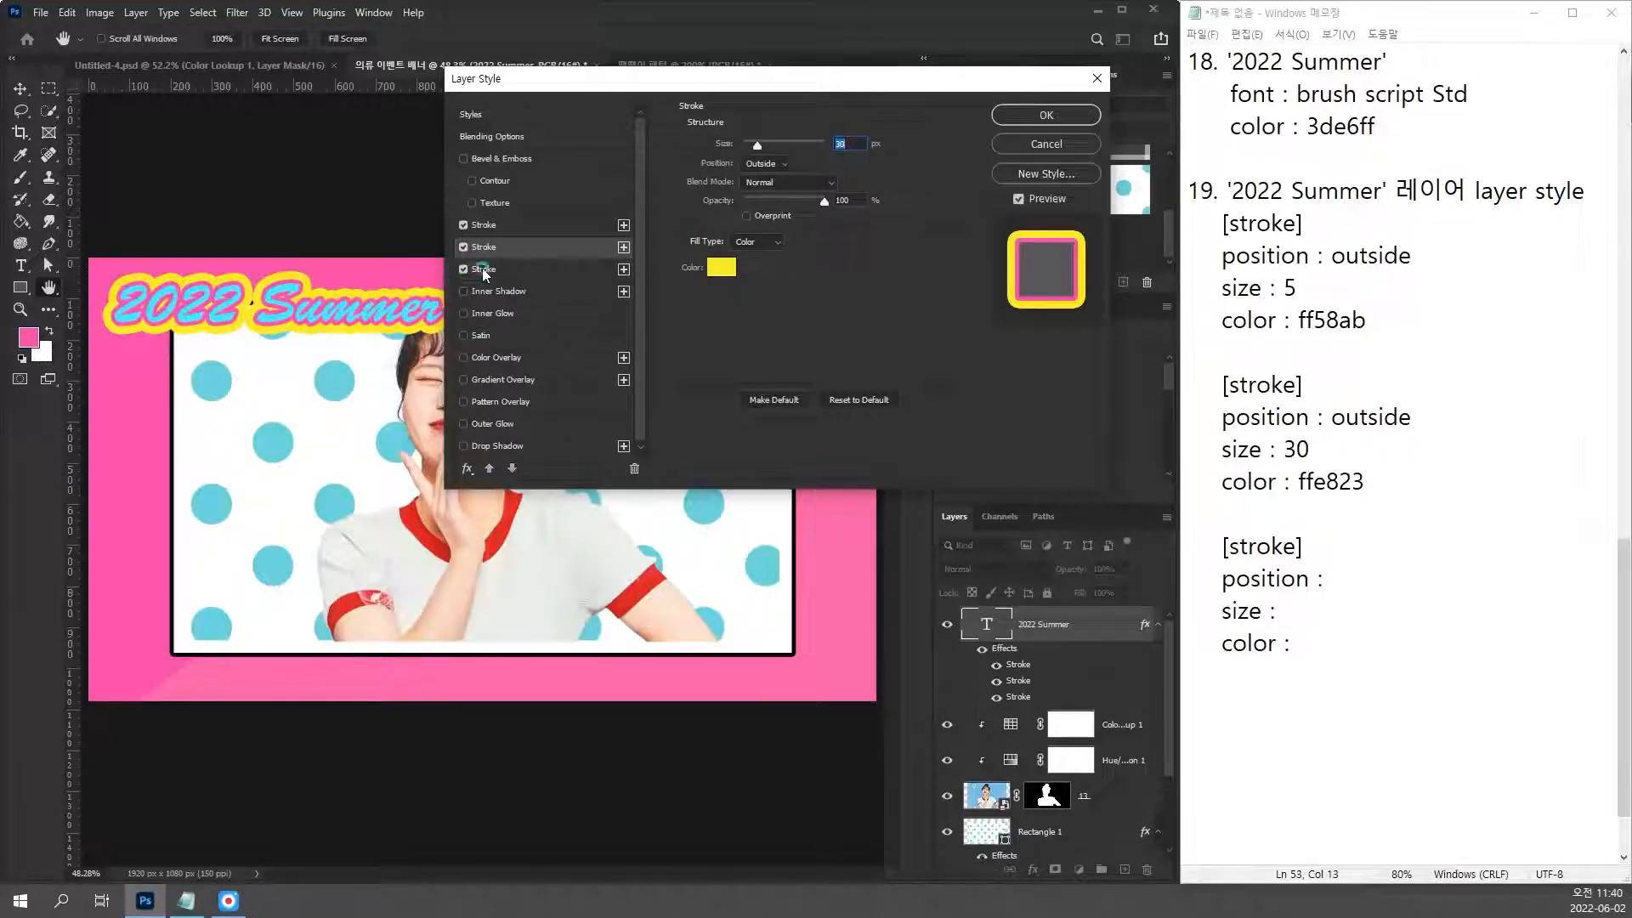
click(1349, 568)
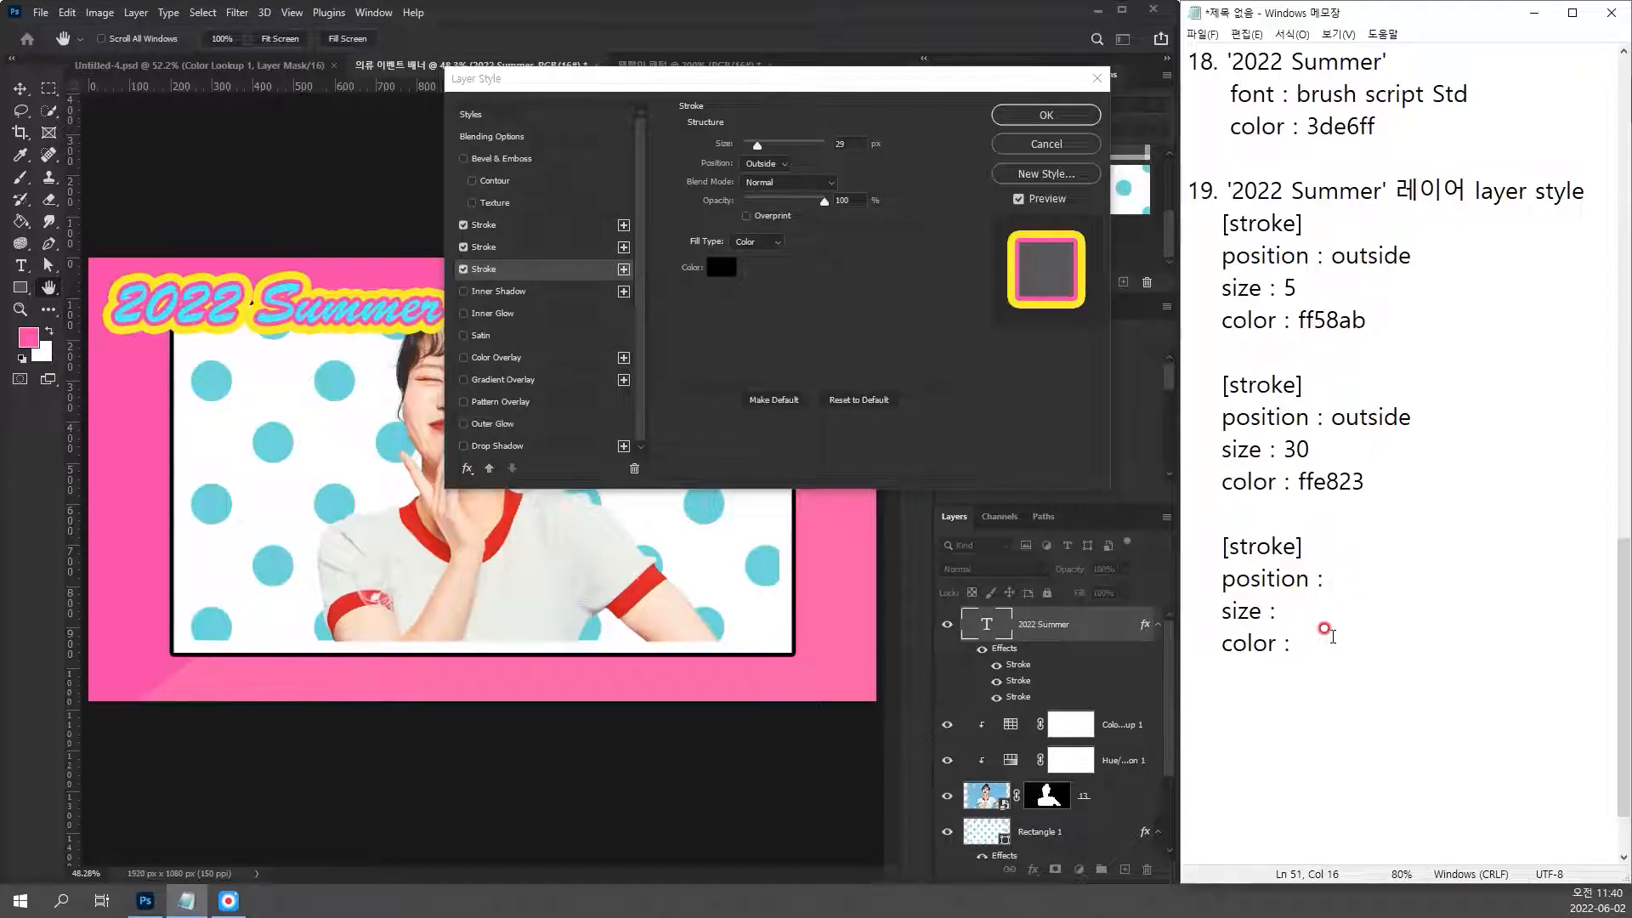
text(00000)
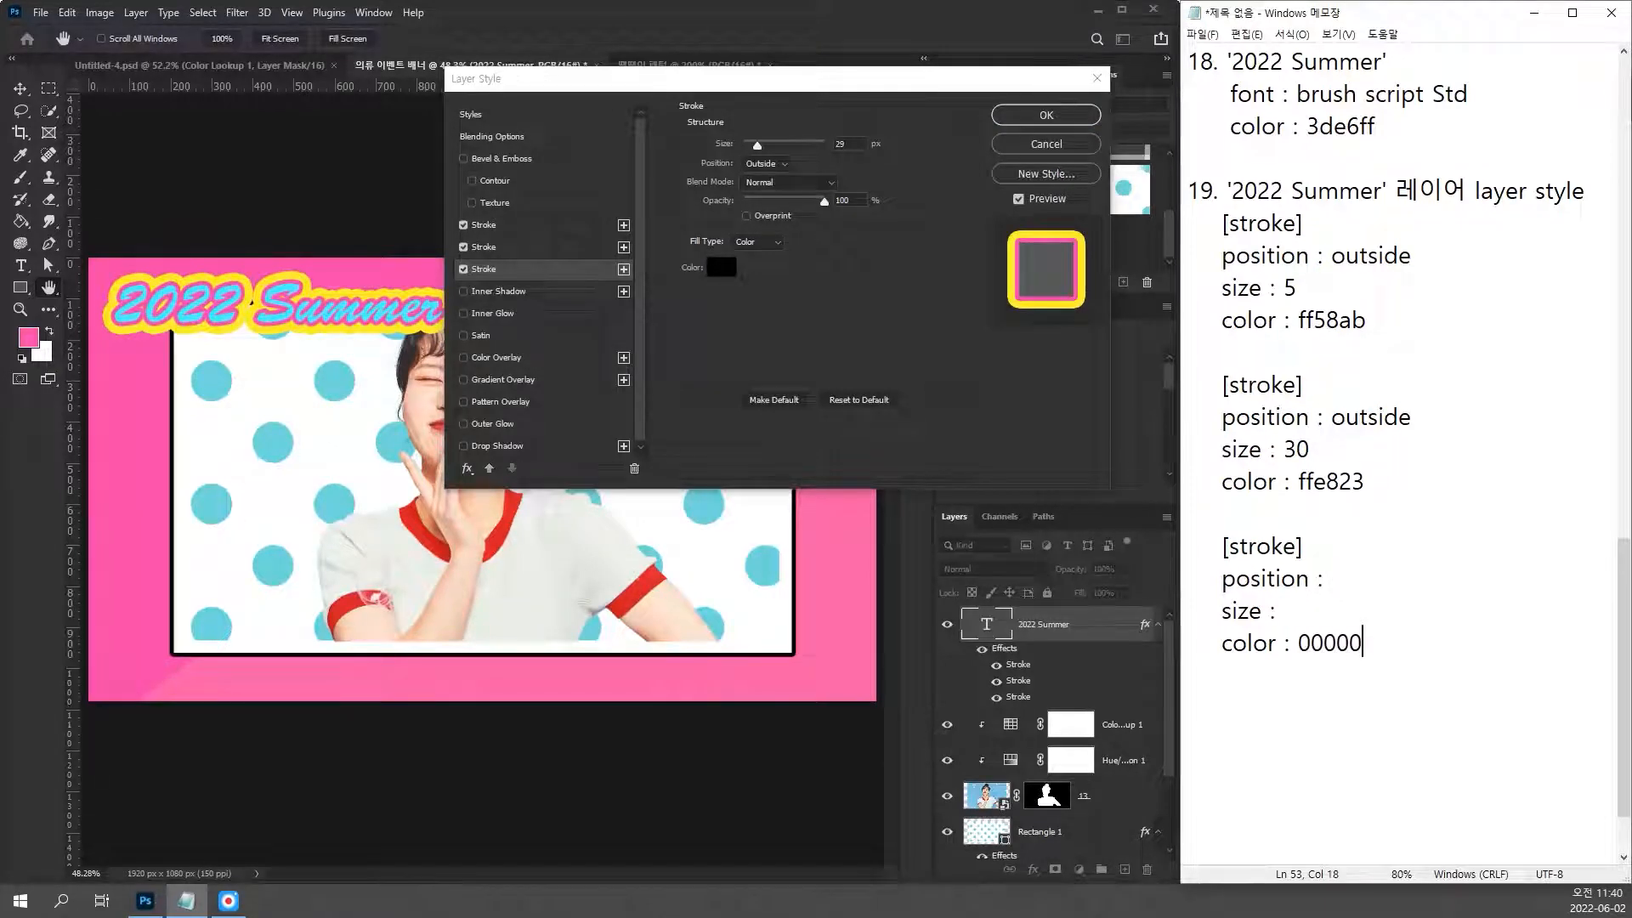
text(0)
click(1317, 610)
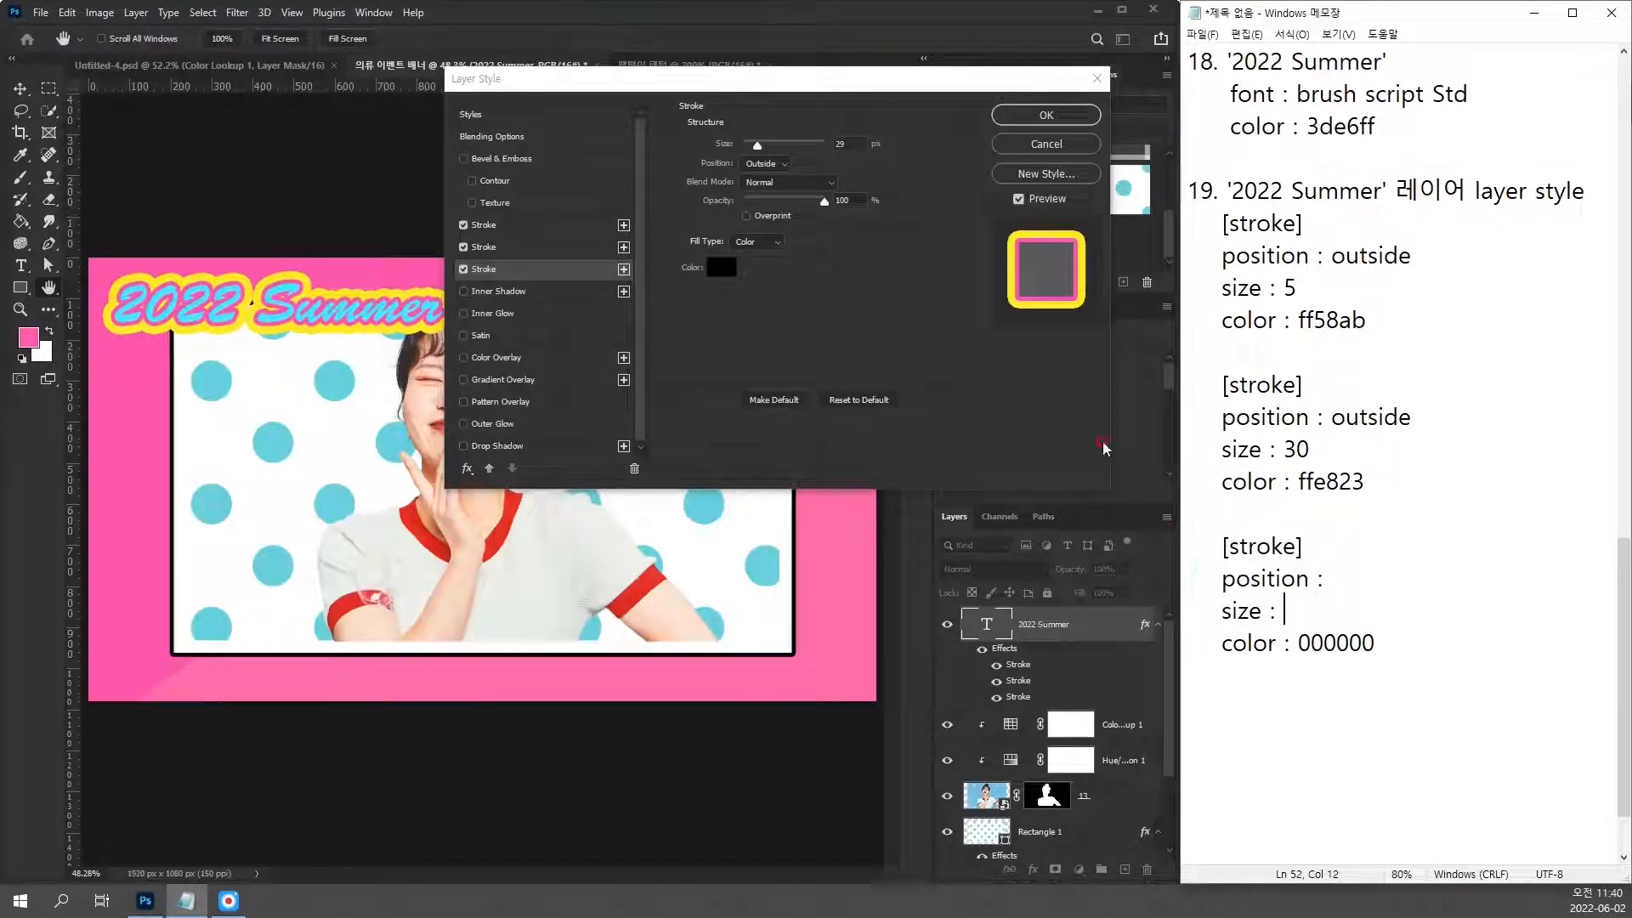
Step: In Photoshop, set the third stroke's size to 35 px
click(486, 248)
click(485, 269)
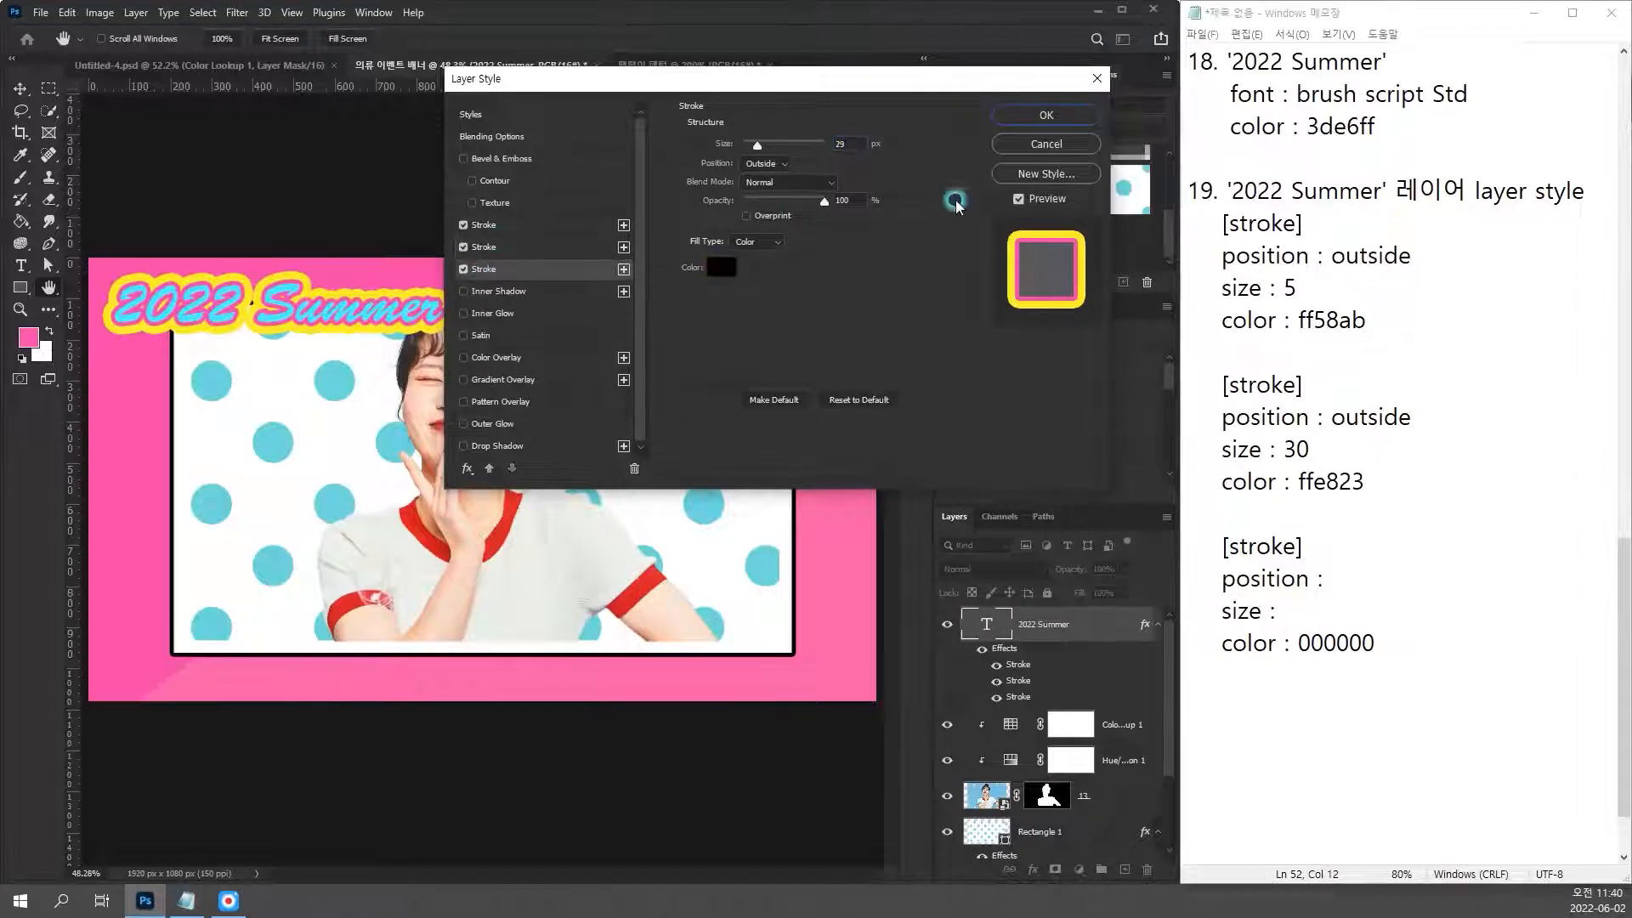
drag(757, 146, 759, 155)
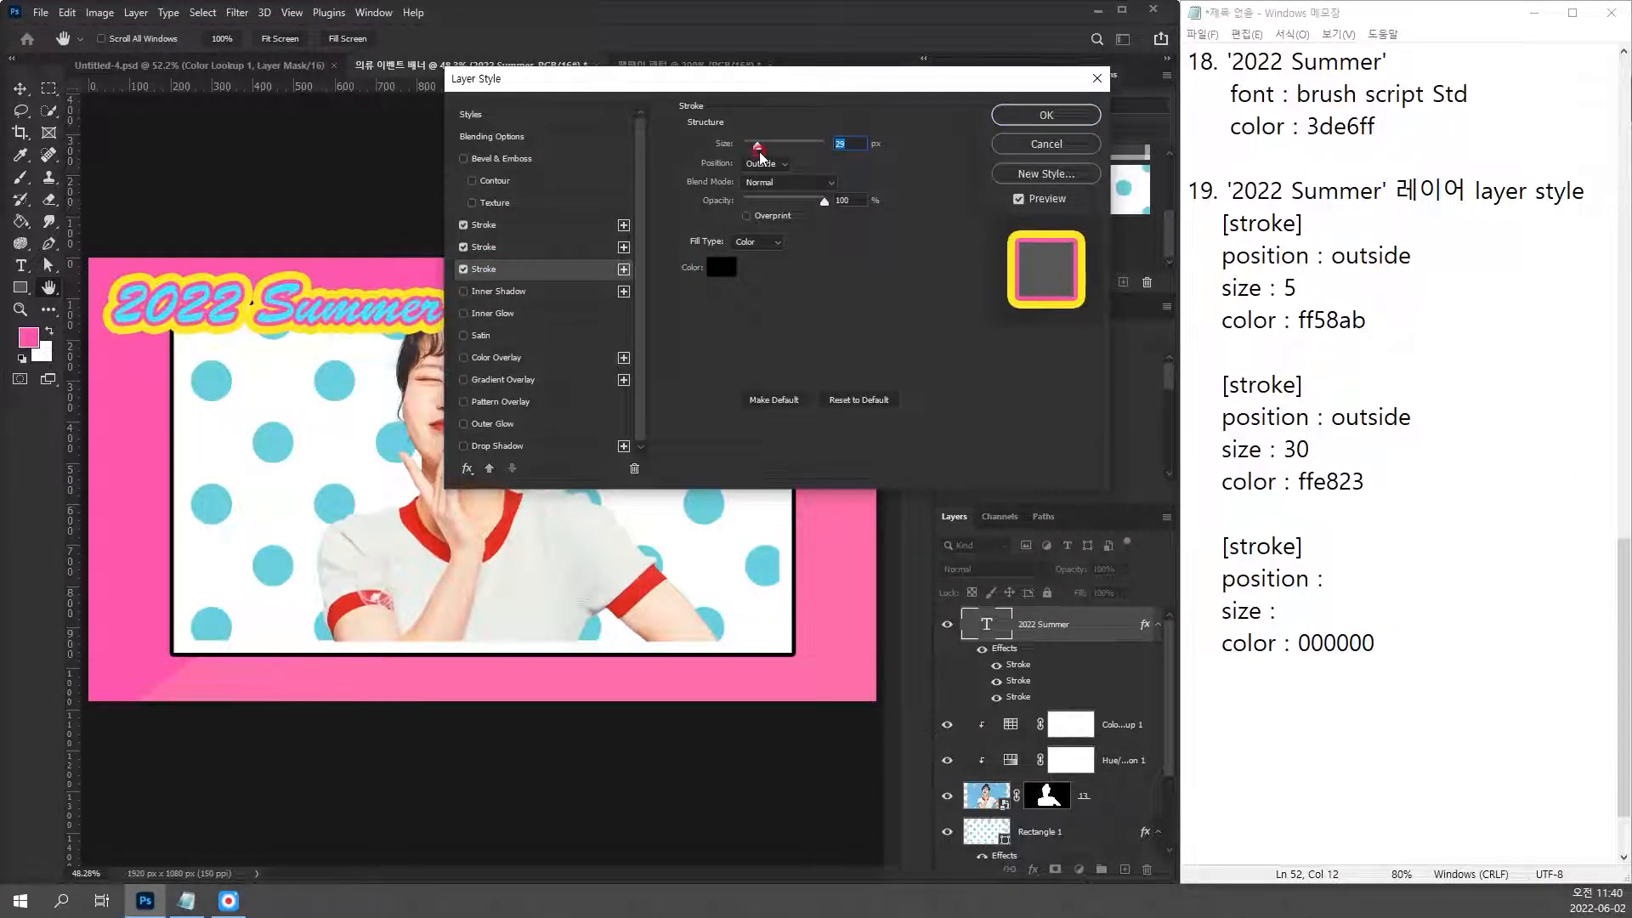
text(35)
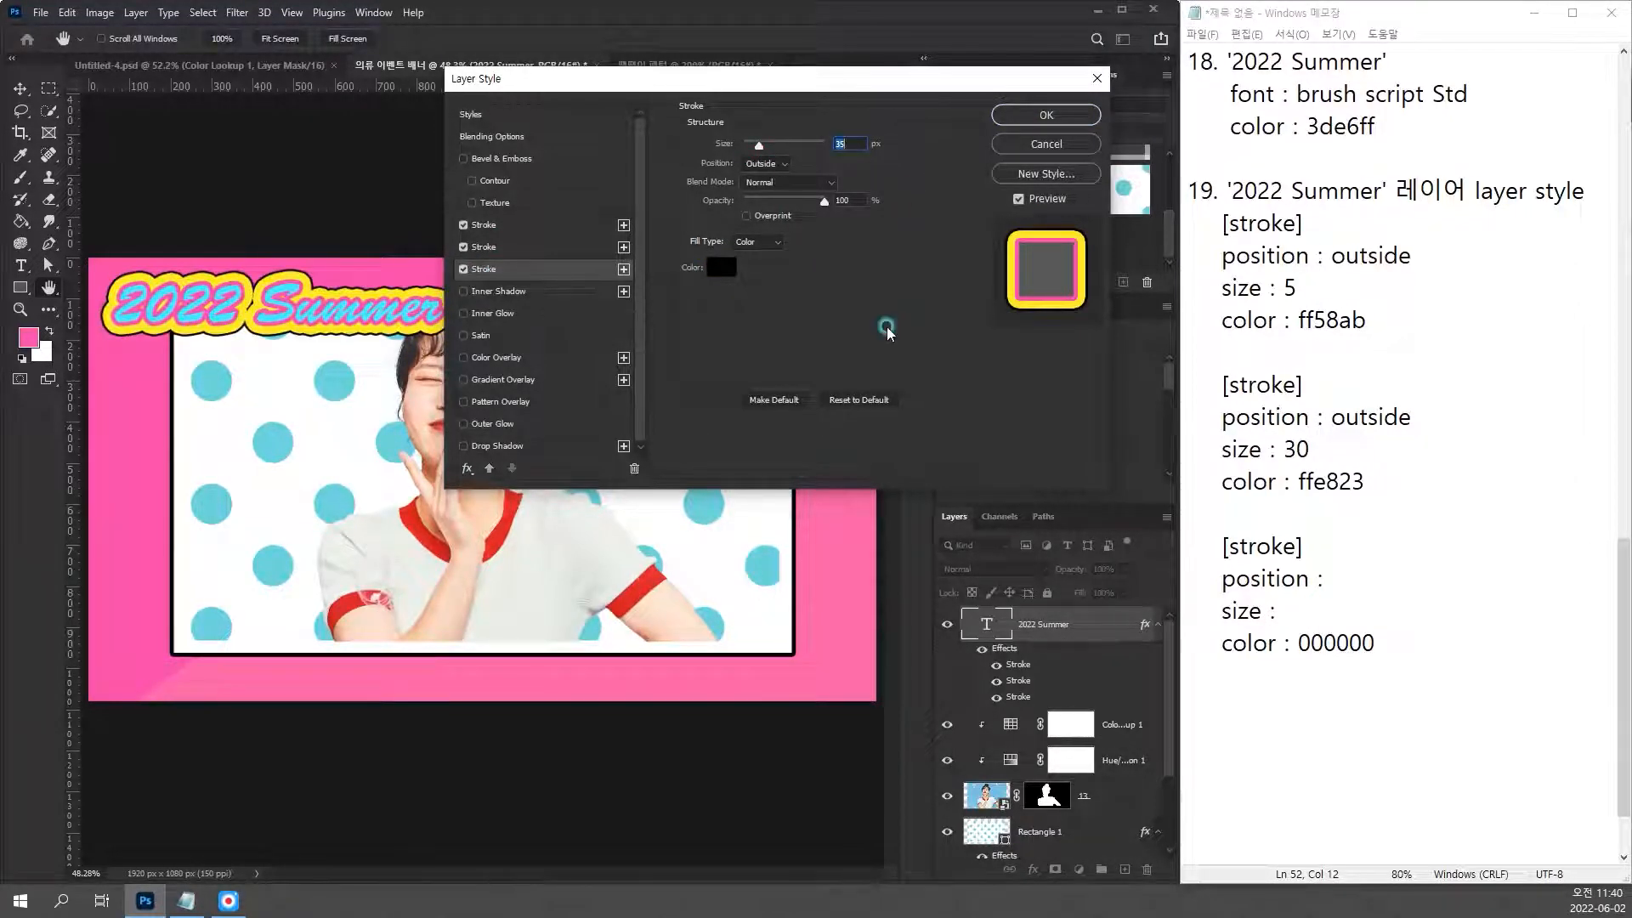
Step: In Notepad, fill in the third stroke's position as "outside" and its size as 35
click(1306, 537)
double_click(1343, 411)
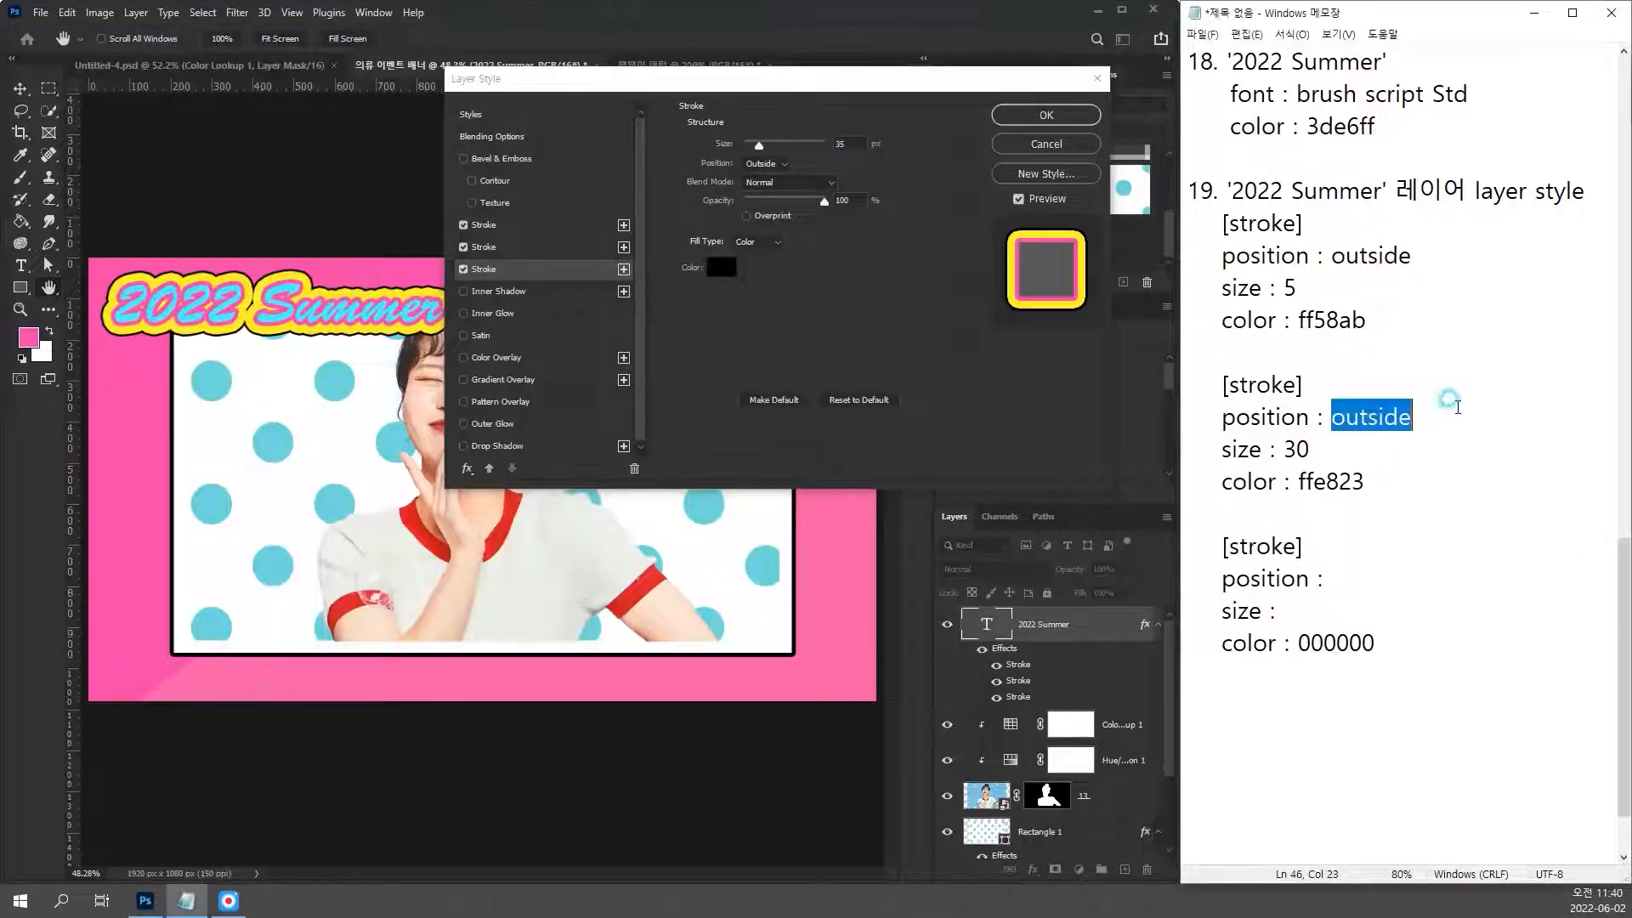
click(1377, 584)
key(ctrl+v)
click(1322, 634)
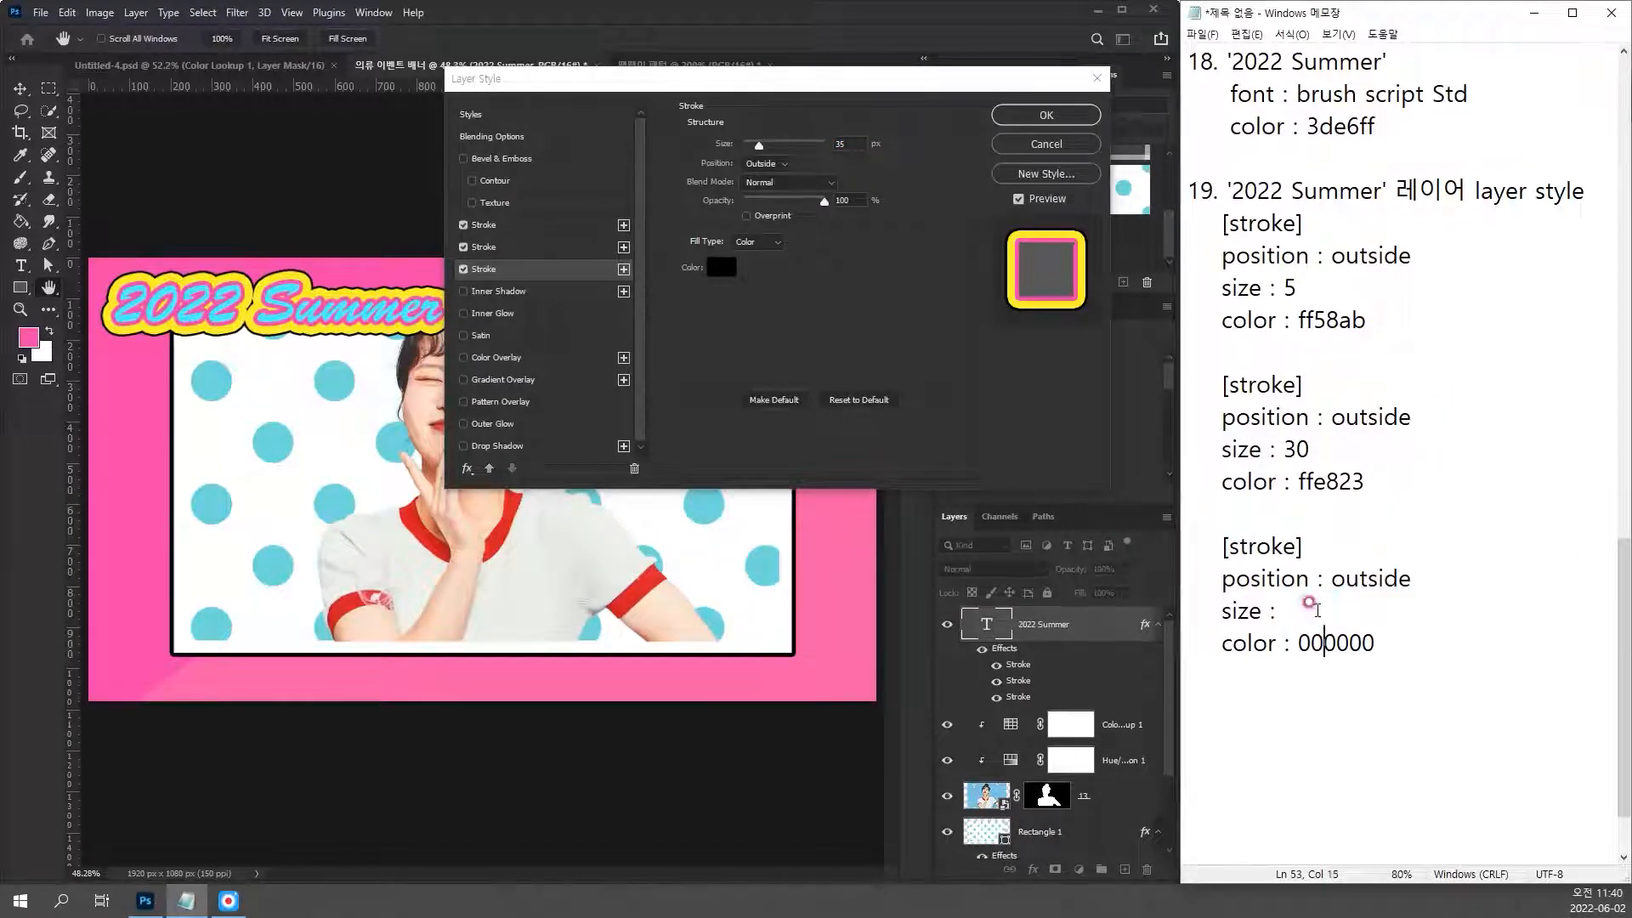
text(35)
click(1438, 646)
Step: In Photoshop, reduce the second stroke's size to 25 px and the third stroke's size to 30 px
click(484, 247)
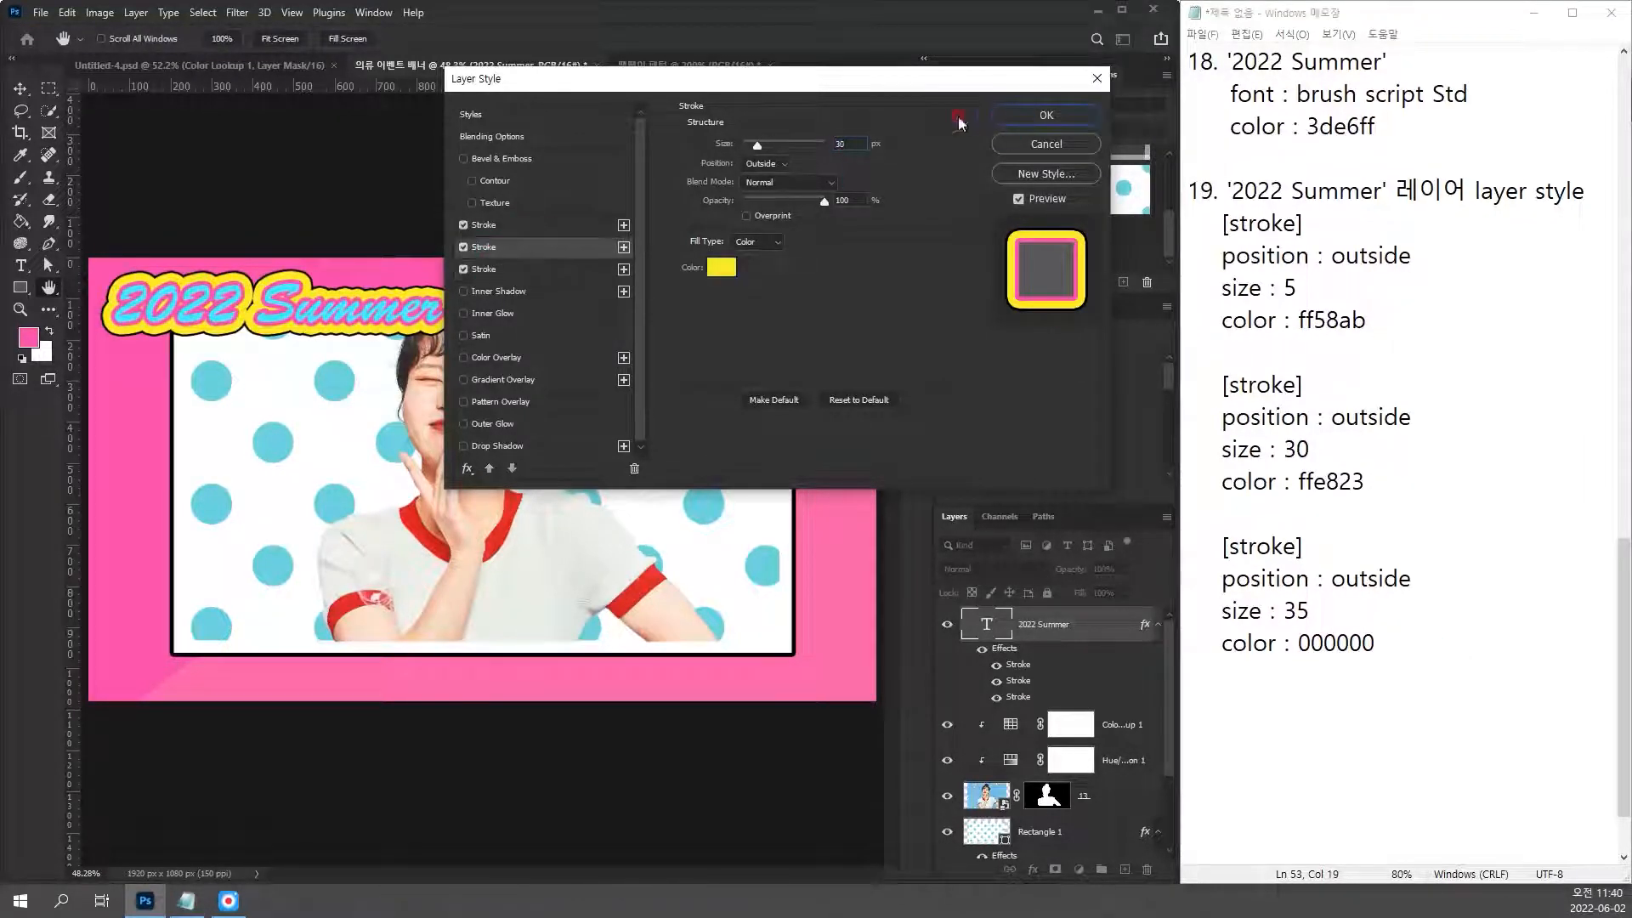
drag(729, 152, 765, 166)
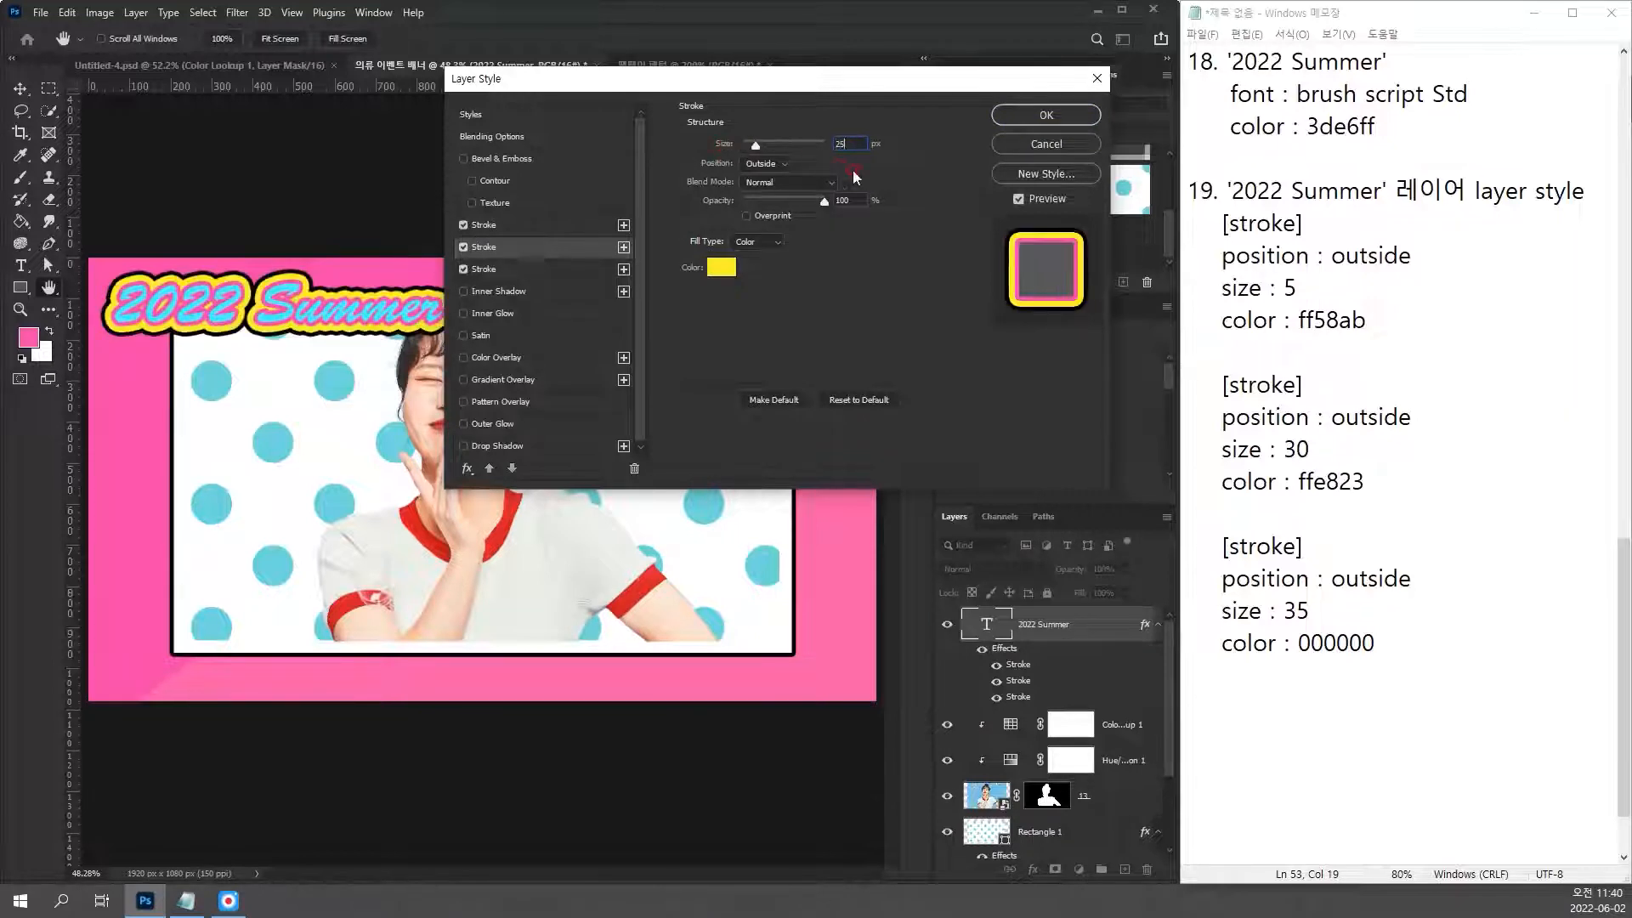
click(522, 267)
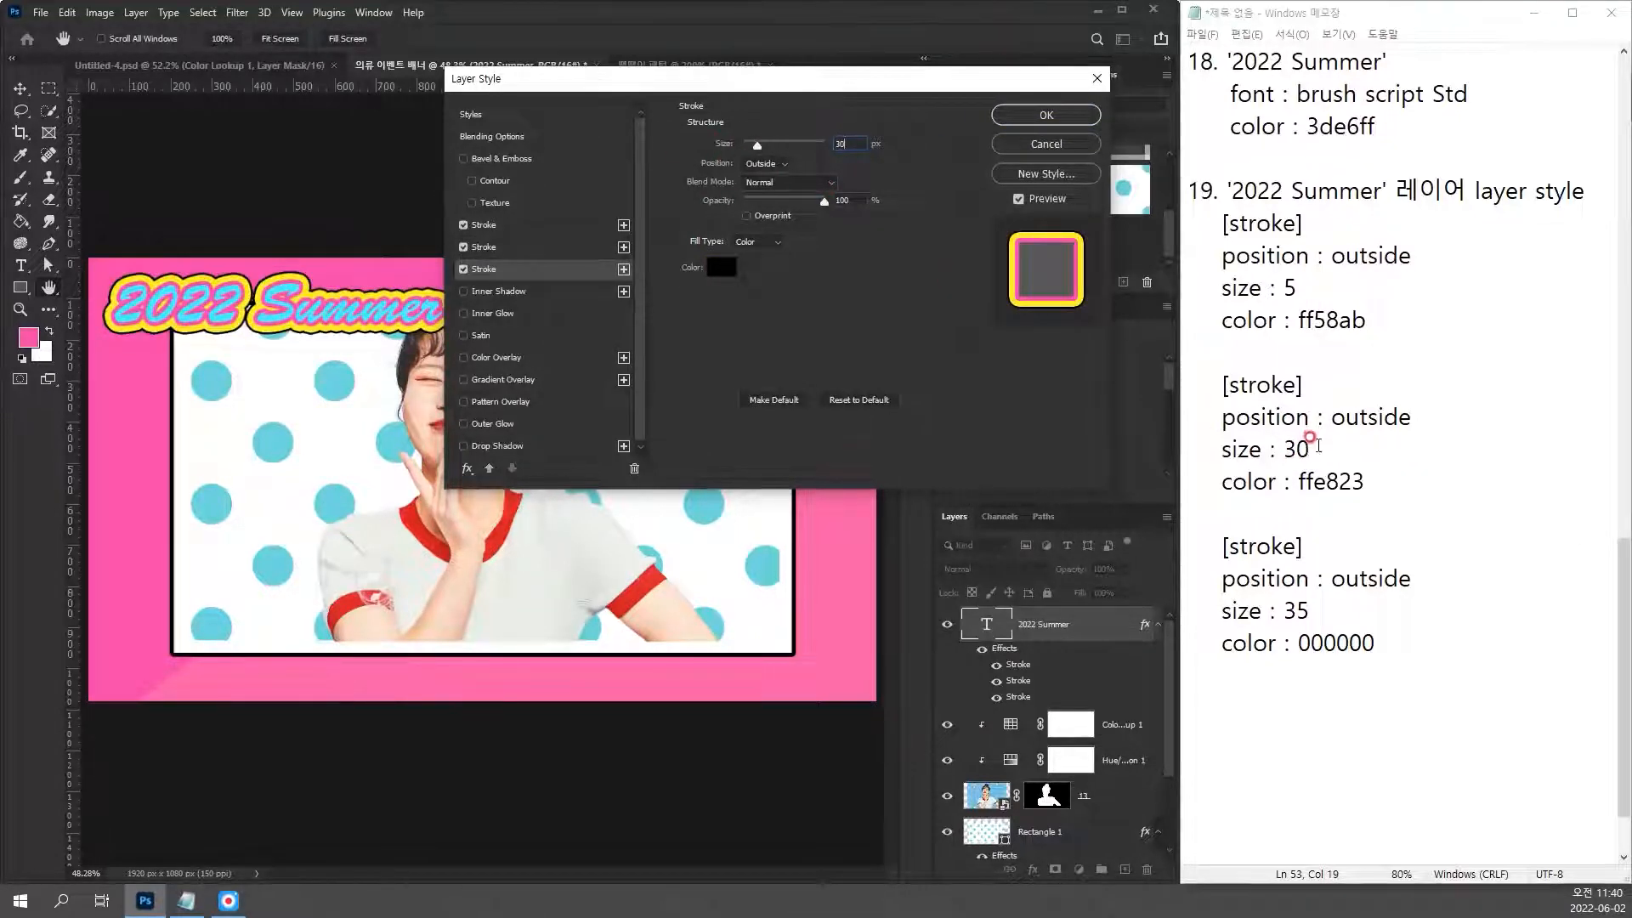
Step: In Notepad, update the second stroke's size to 25 and the third's to 30, and start a new line below
double_click(1290, 448)
click(1292, 450)
text(25)
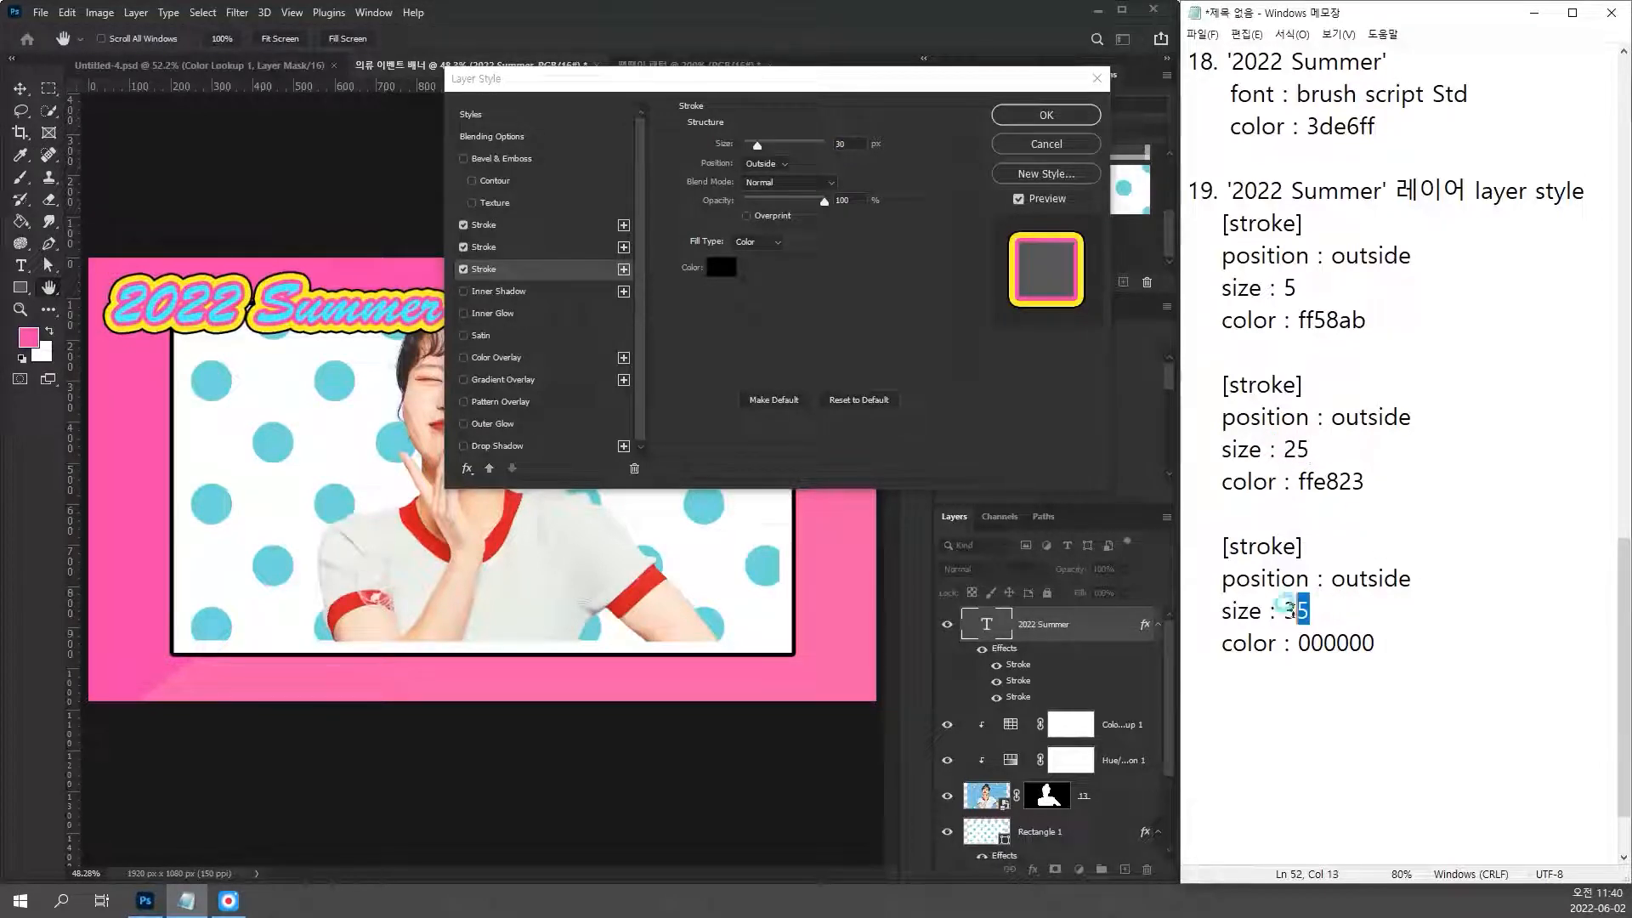
double_click(1291, 610)
text(0)
click(1283, 610)
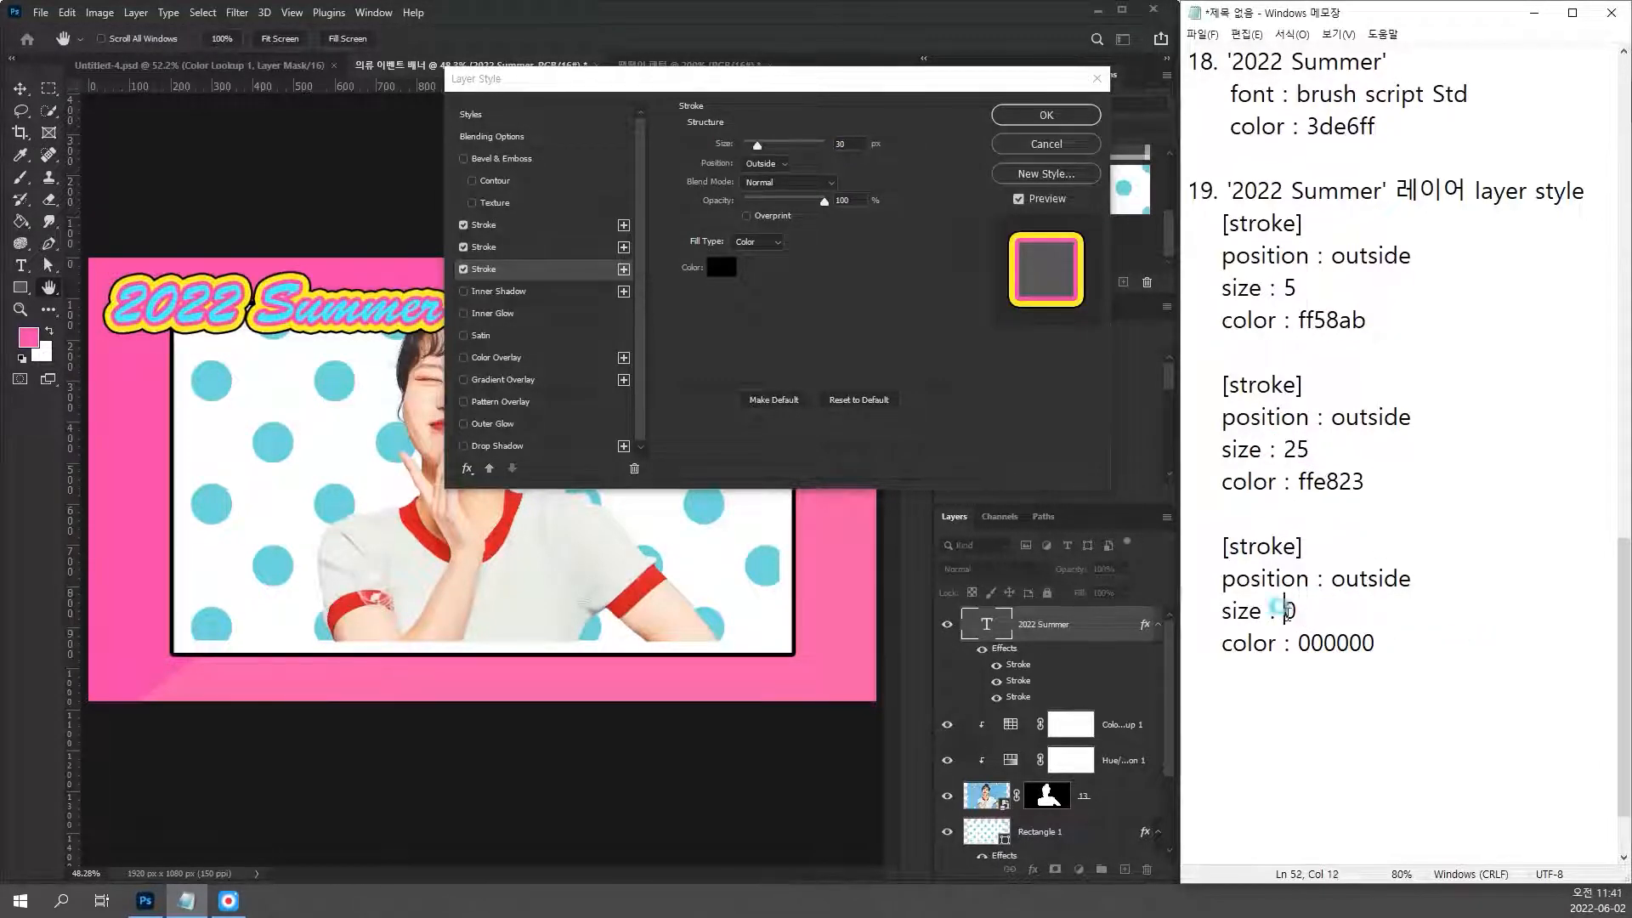
text(3)
click(1579, 671)
click(1581, 662)
drag(1624, 643, 1621, 676)
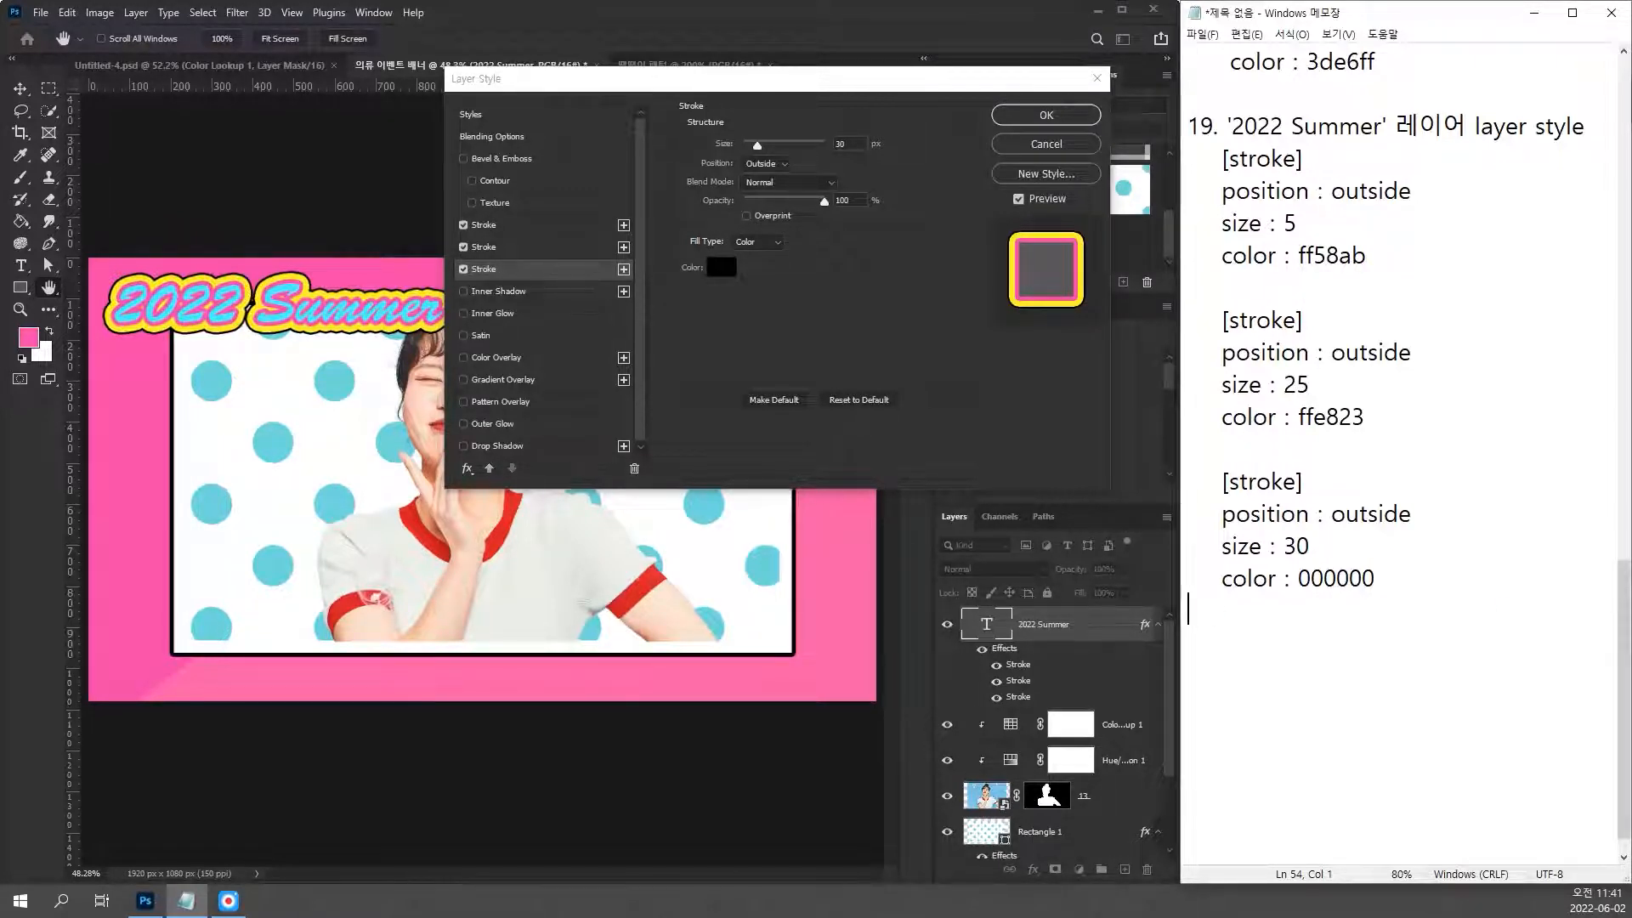
click(1009, 103)
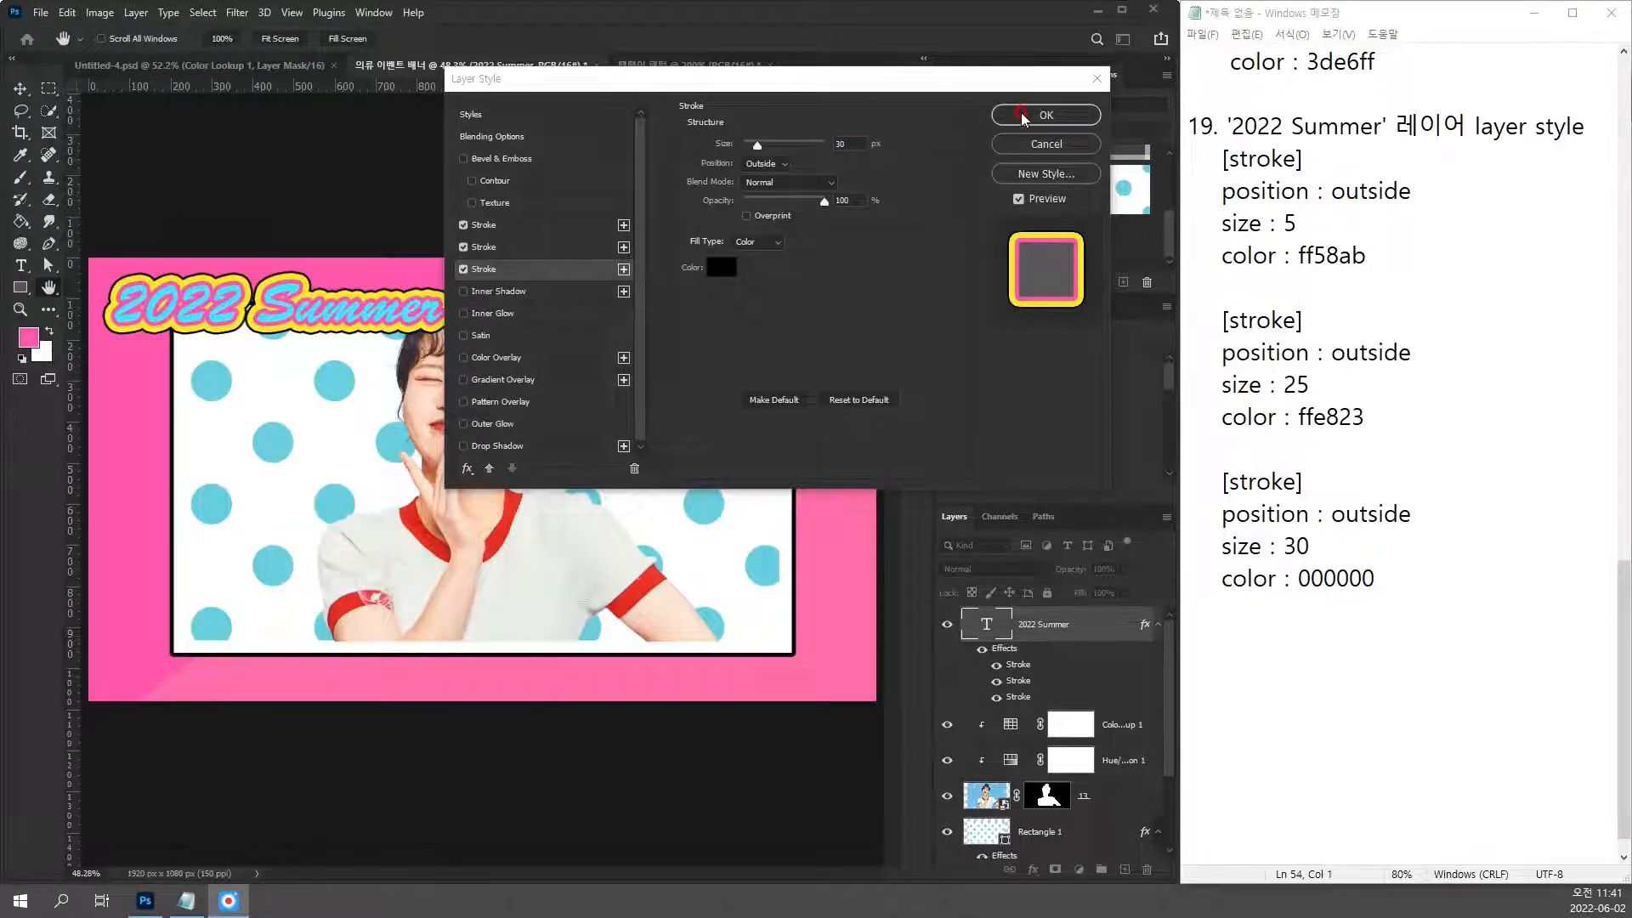
click(611, 487)
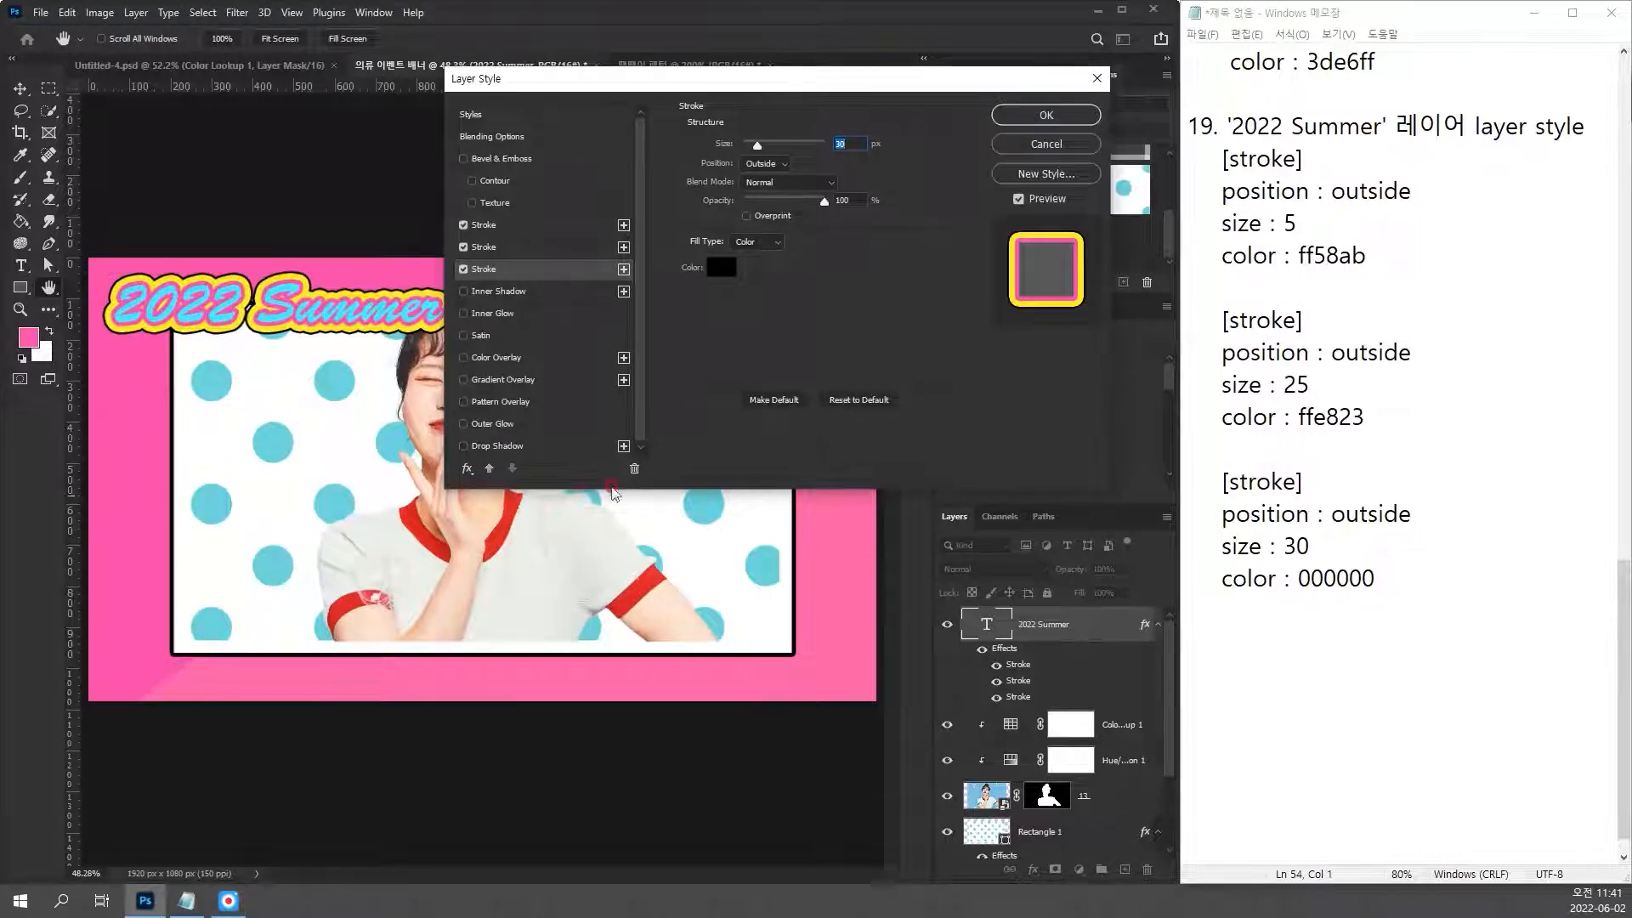
Step: In Photoshop, apply the title's stroke settings and choose the Move tool
click(1046, 115)
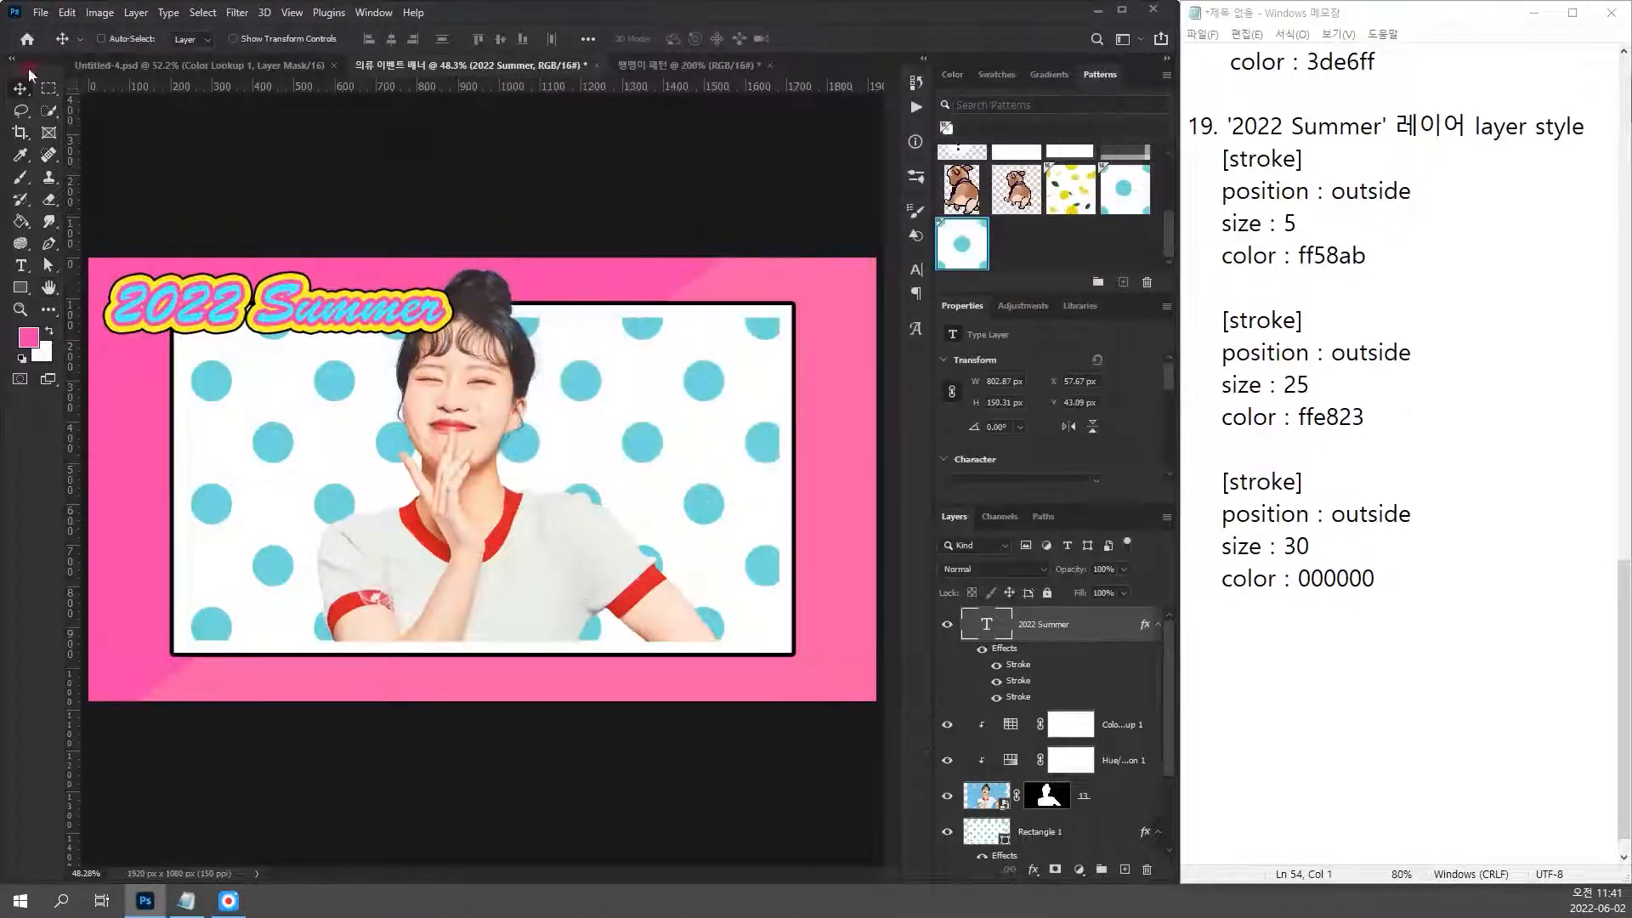
click(23, 91)
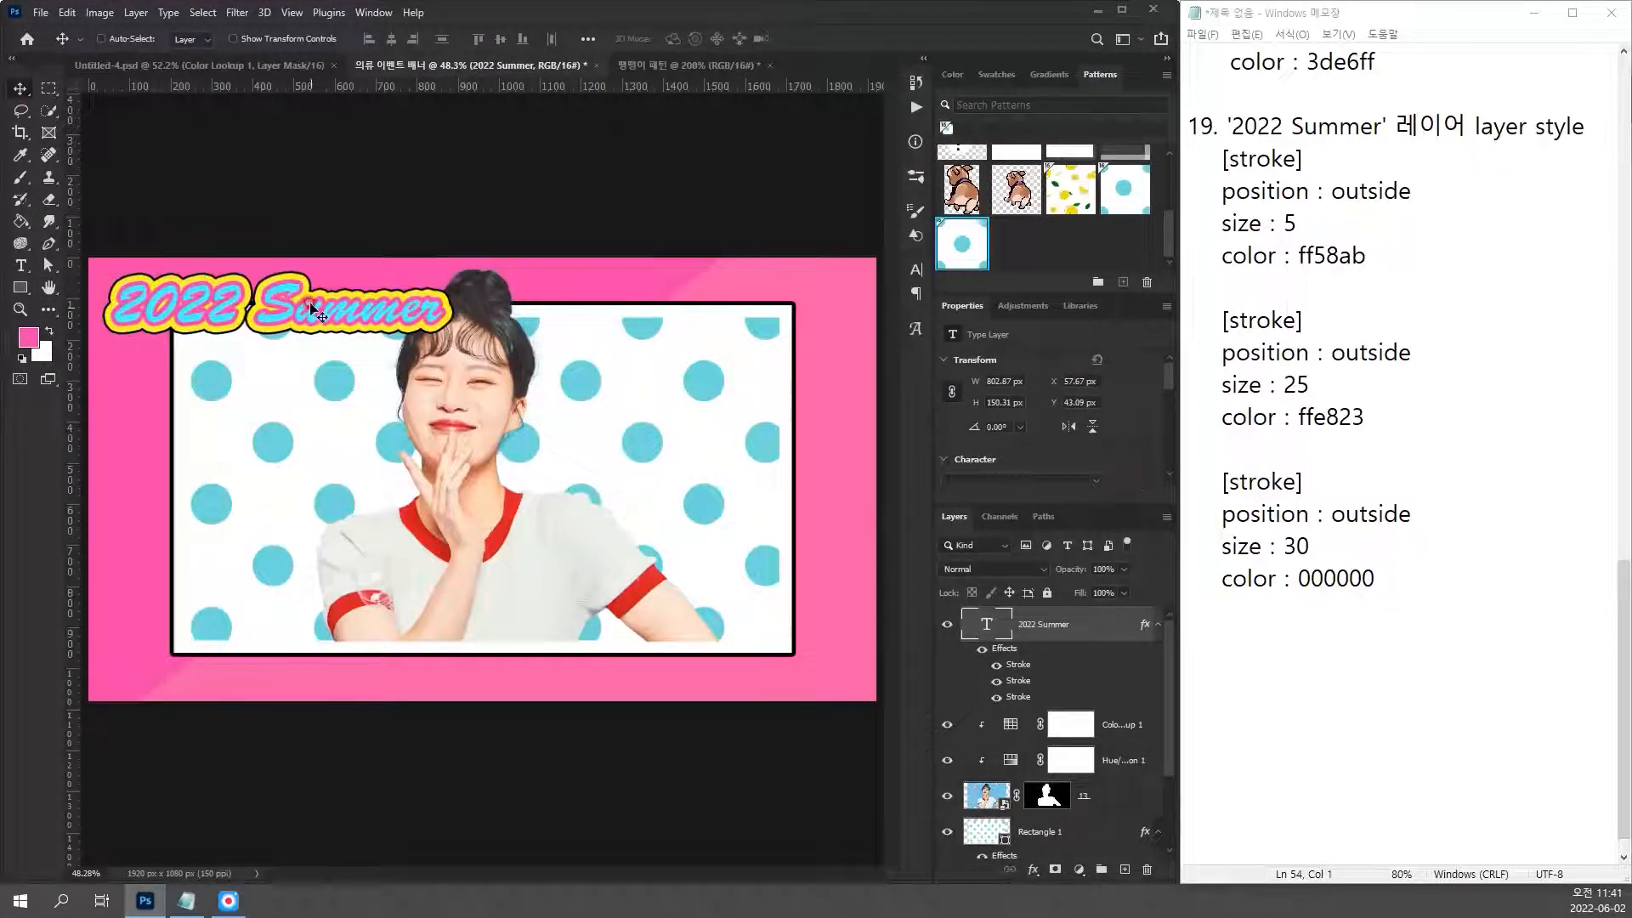
Step: In Notepad, add item 20 reading "'2022 Summer' 레이어 복제", reusing the layer wording copied from item 19
click(1188, 637)
click(1200, 653)
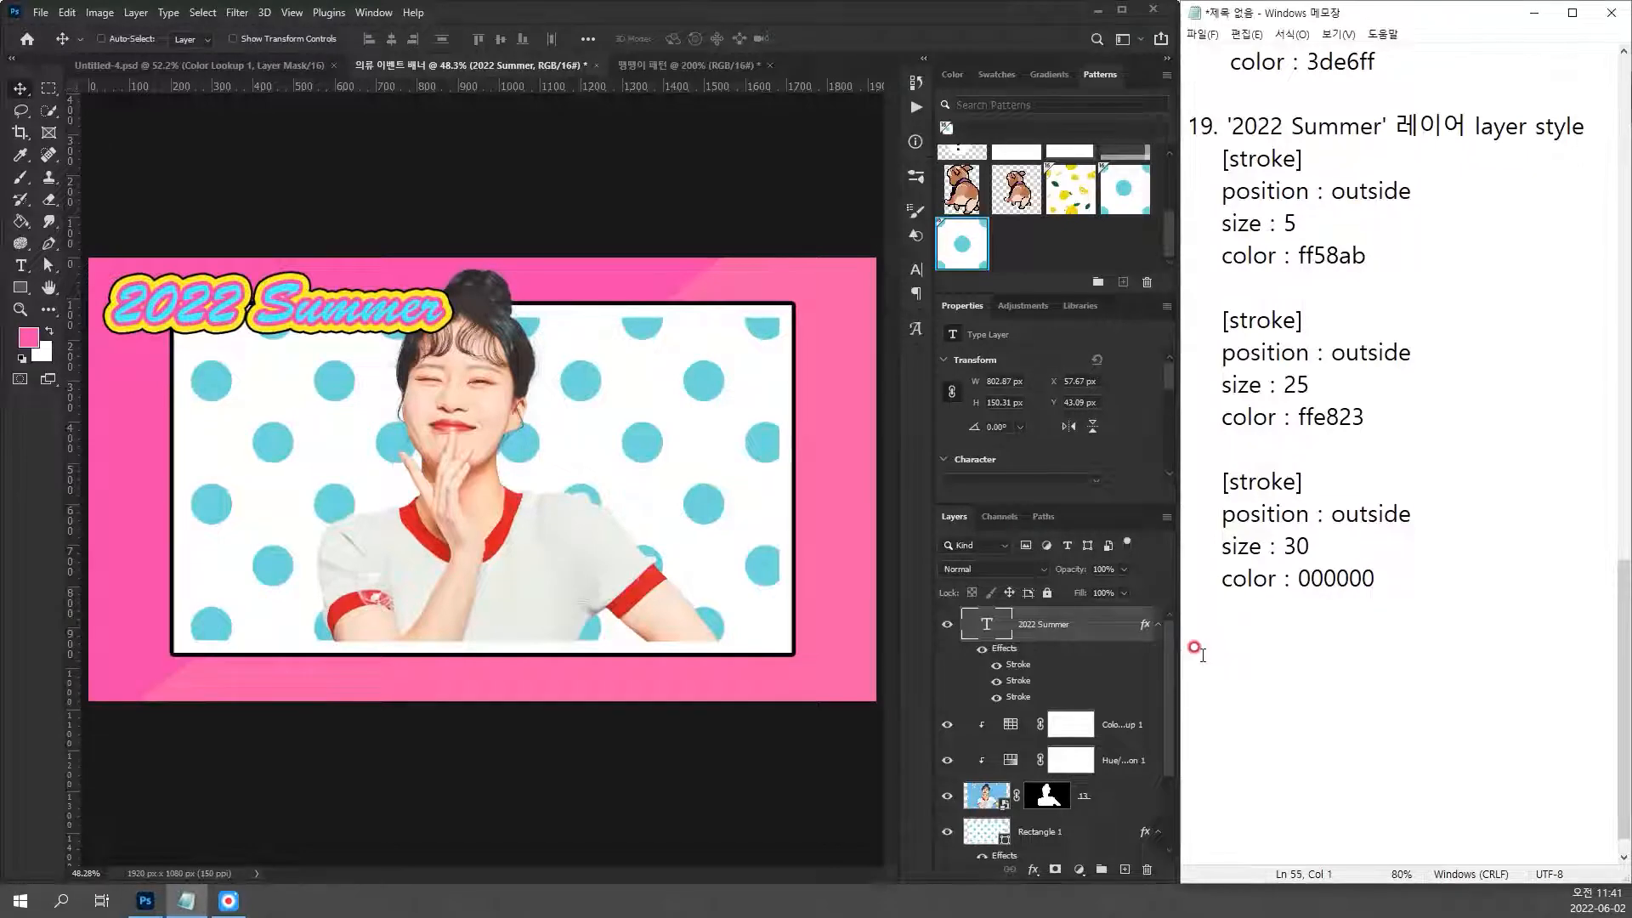
text(20)
key(BackSpace)
text(.)
drag(1228, 126, 1463, 126)
key(ctrl+c)
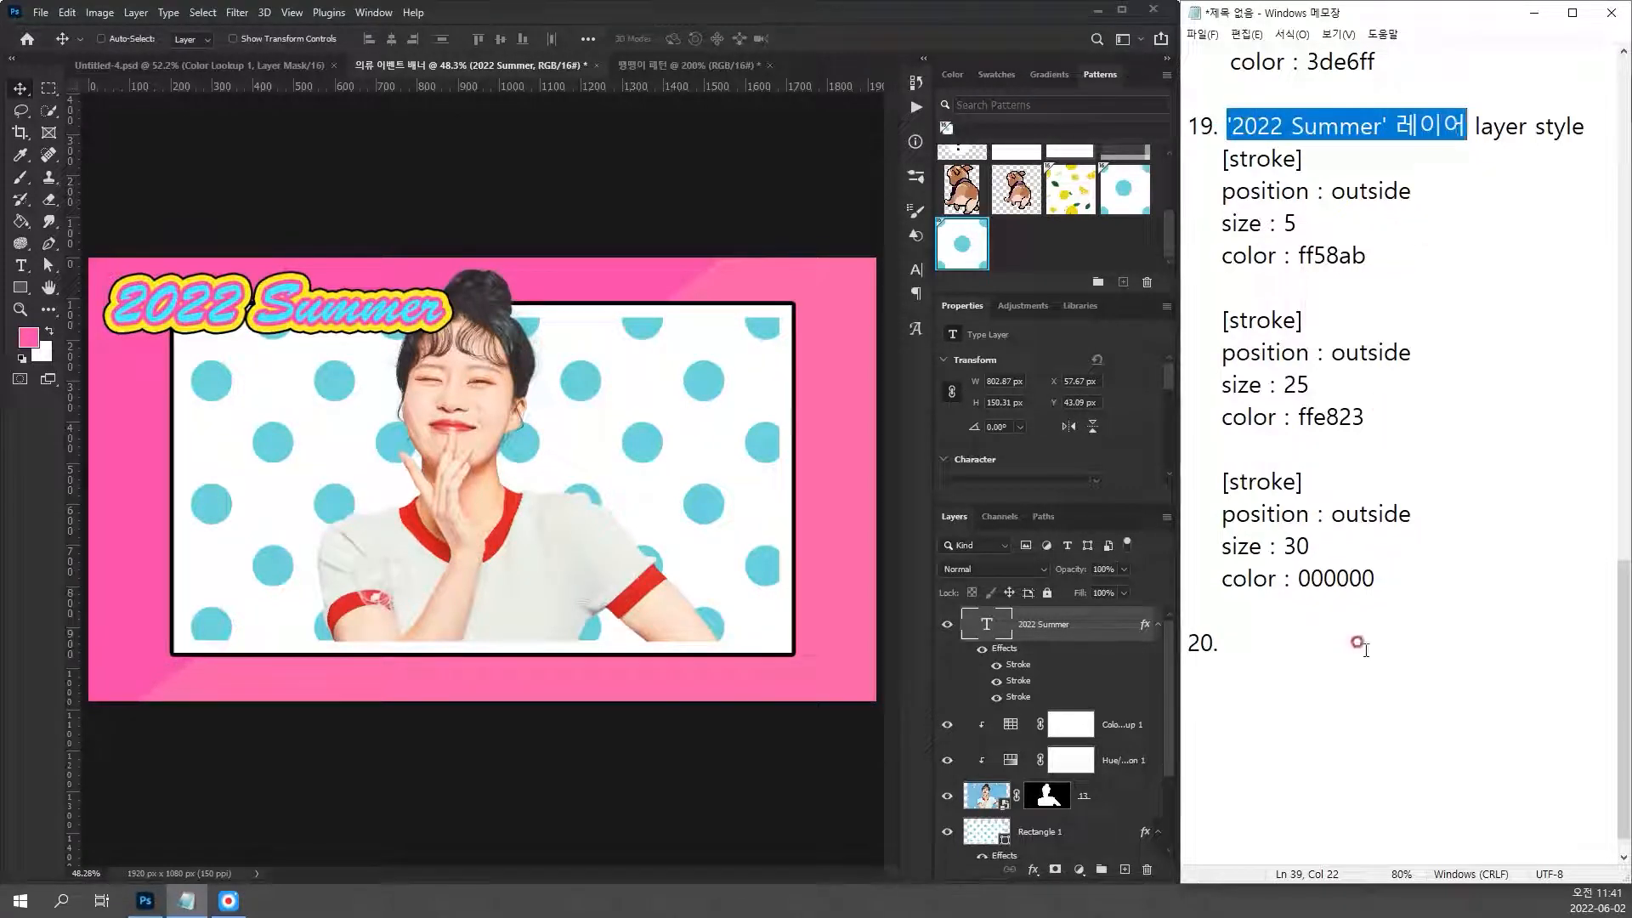
click(1351, 642)
key(ctrl+v)
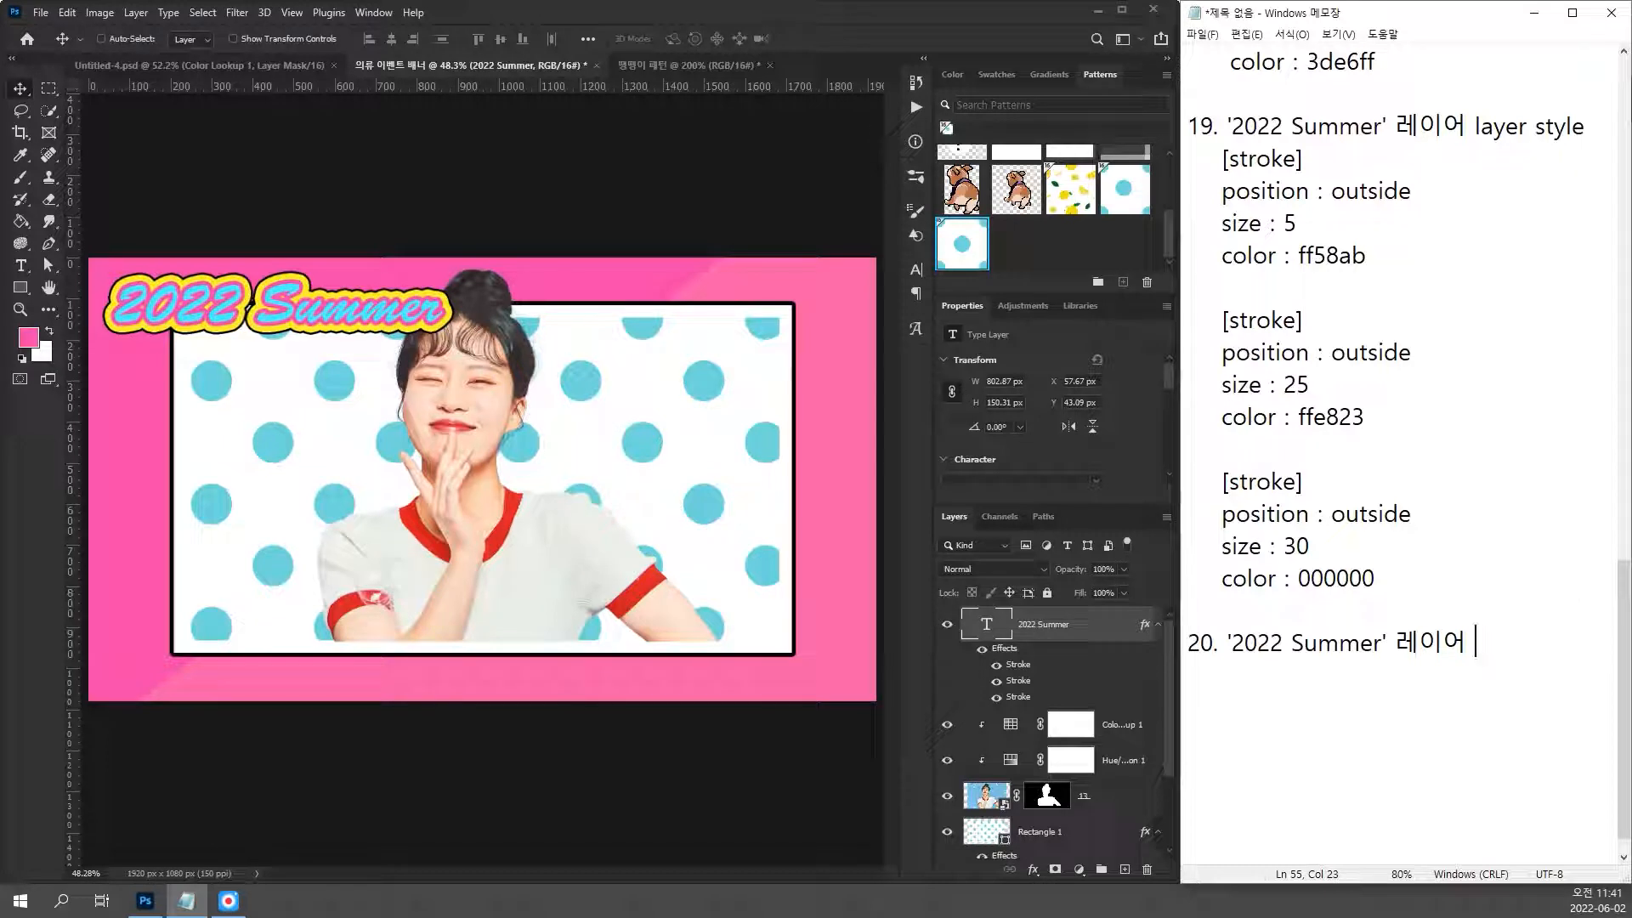
text(복제)
Step: In Photoshop, duplicate the "2022 Summer" title and place the copy over the white frame's lower-right corner
click(401, 434)
drag(401, 434, 812, 766)
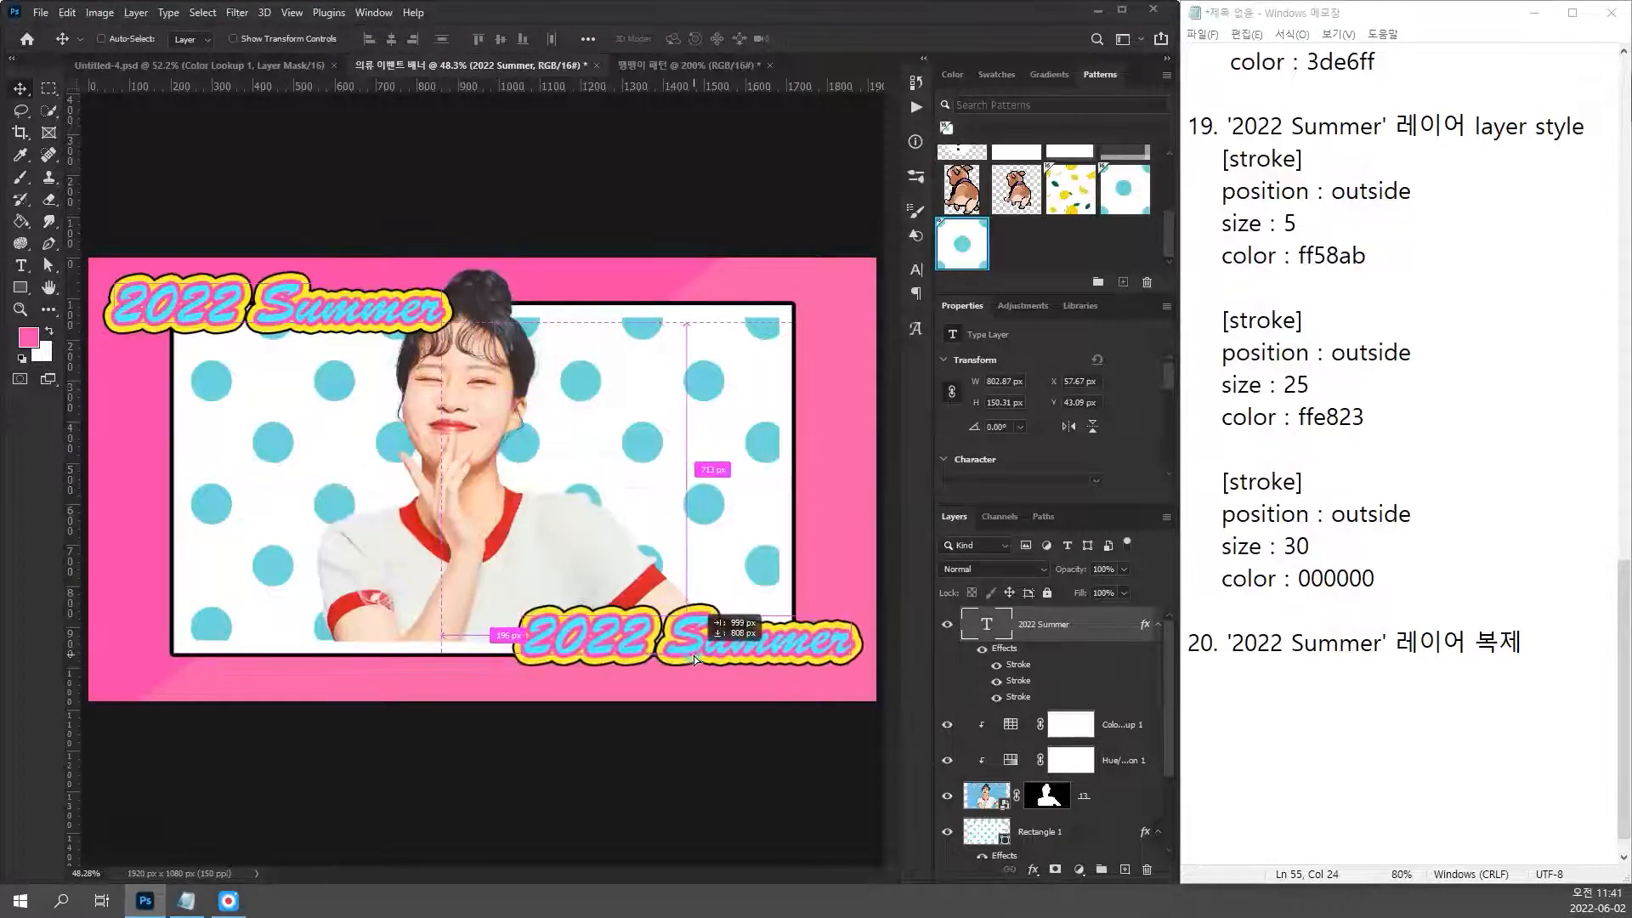
Step: Check the lower title in the finished example, Untitled-4.psd, and replace the copied title's text with "Daily Look"
click(164, 68)
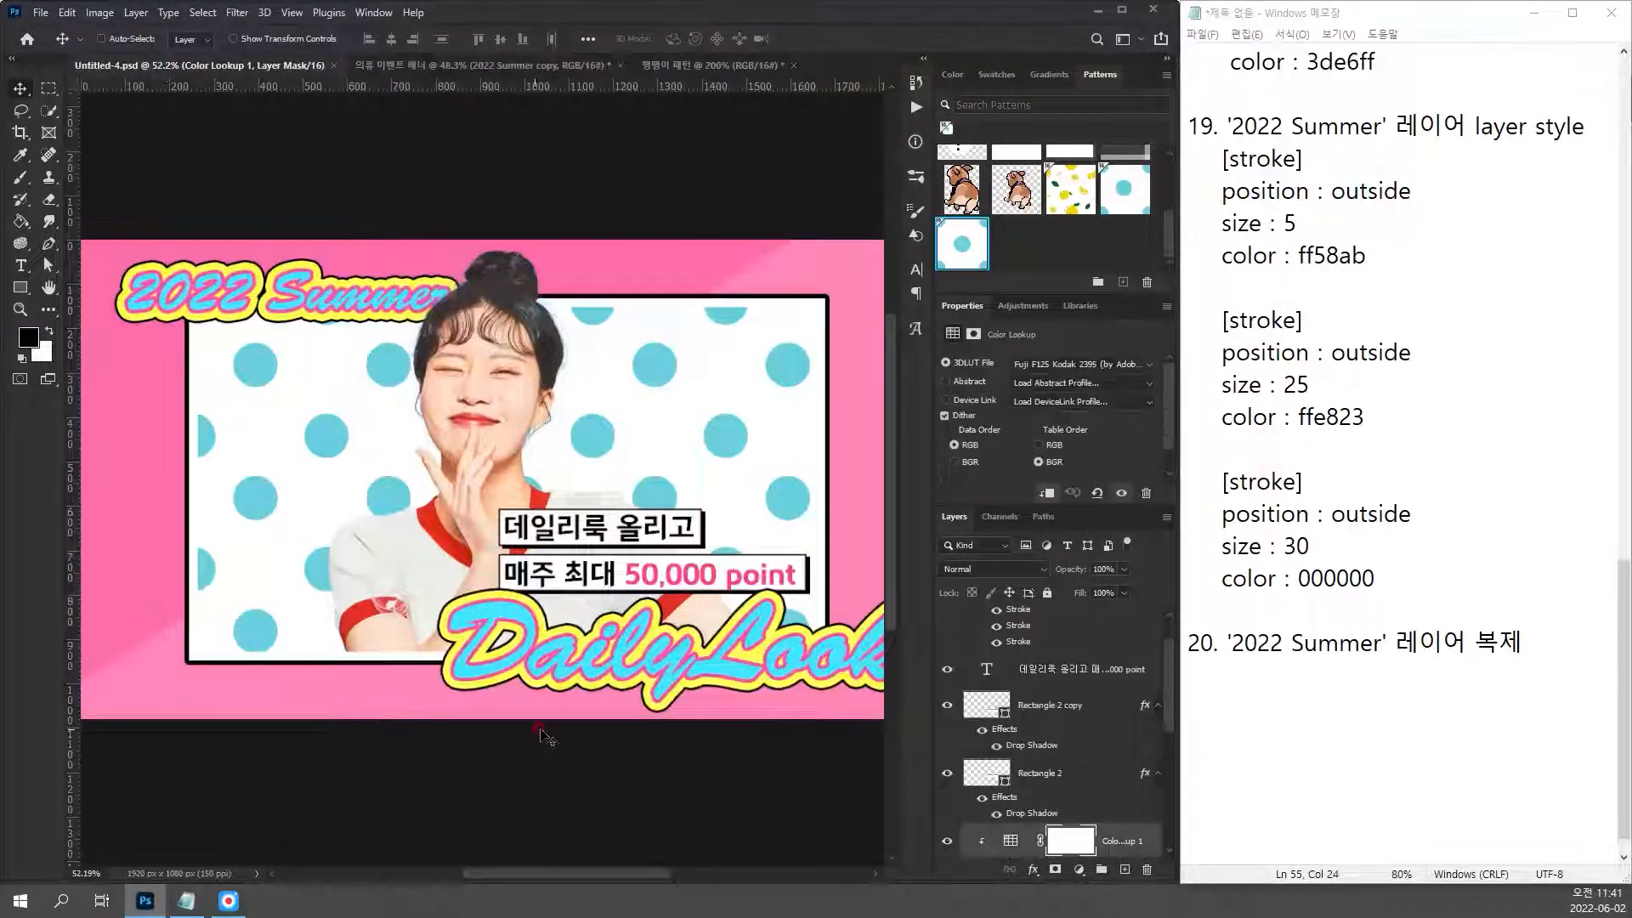
scroll(416, 616, right, 3)
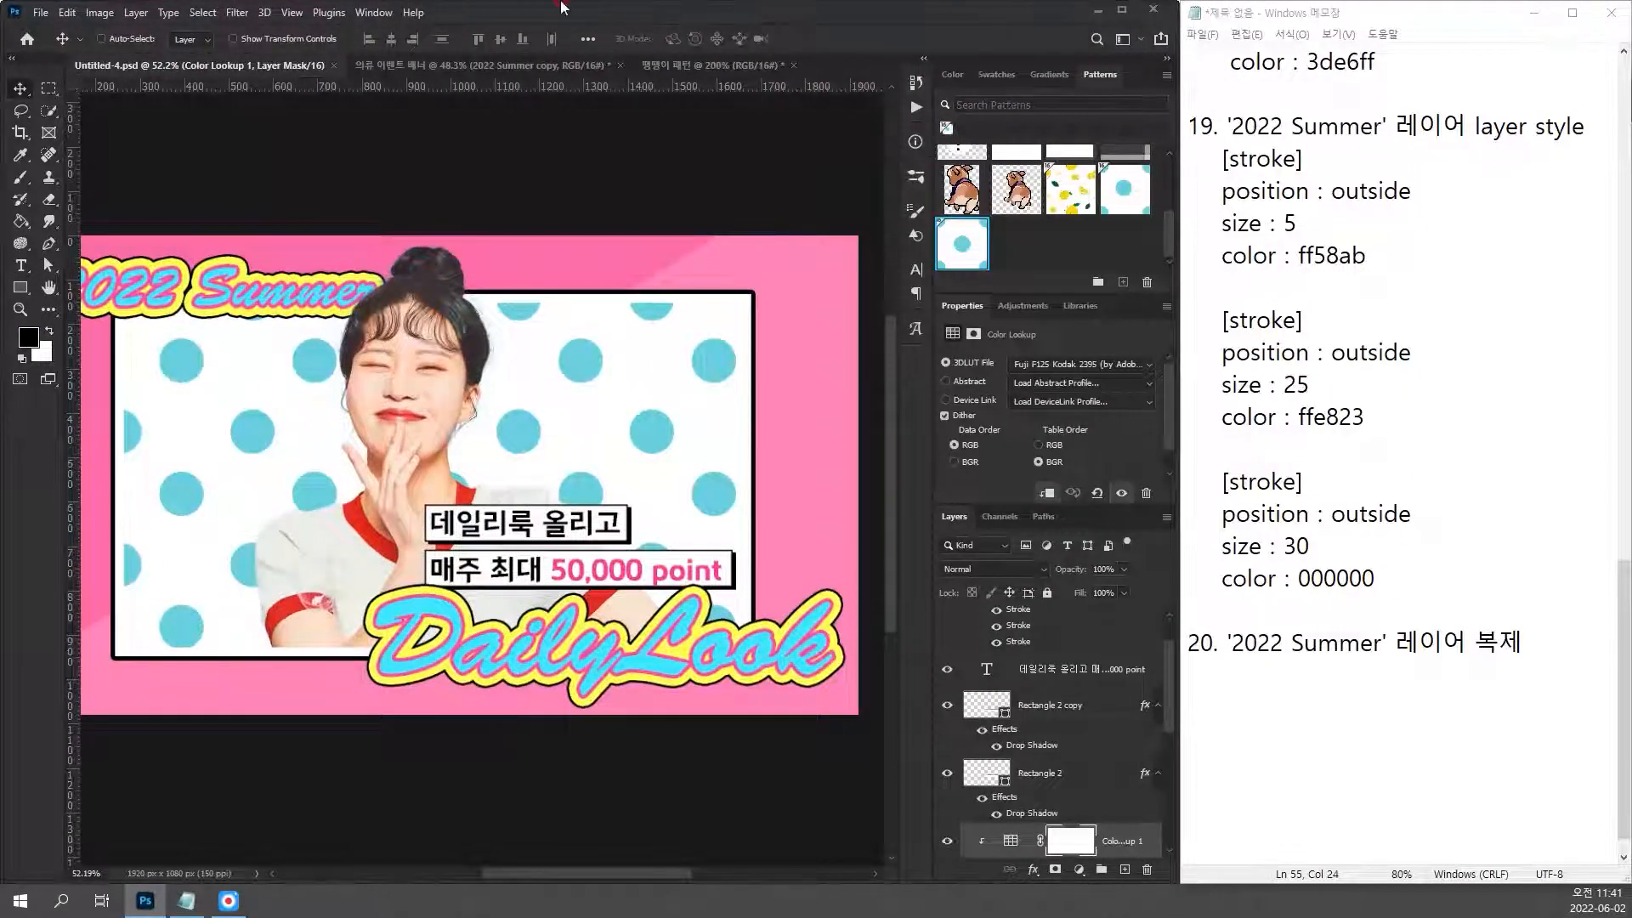
click(529, 67)
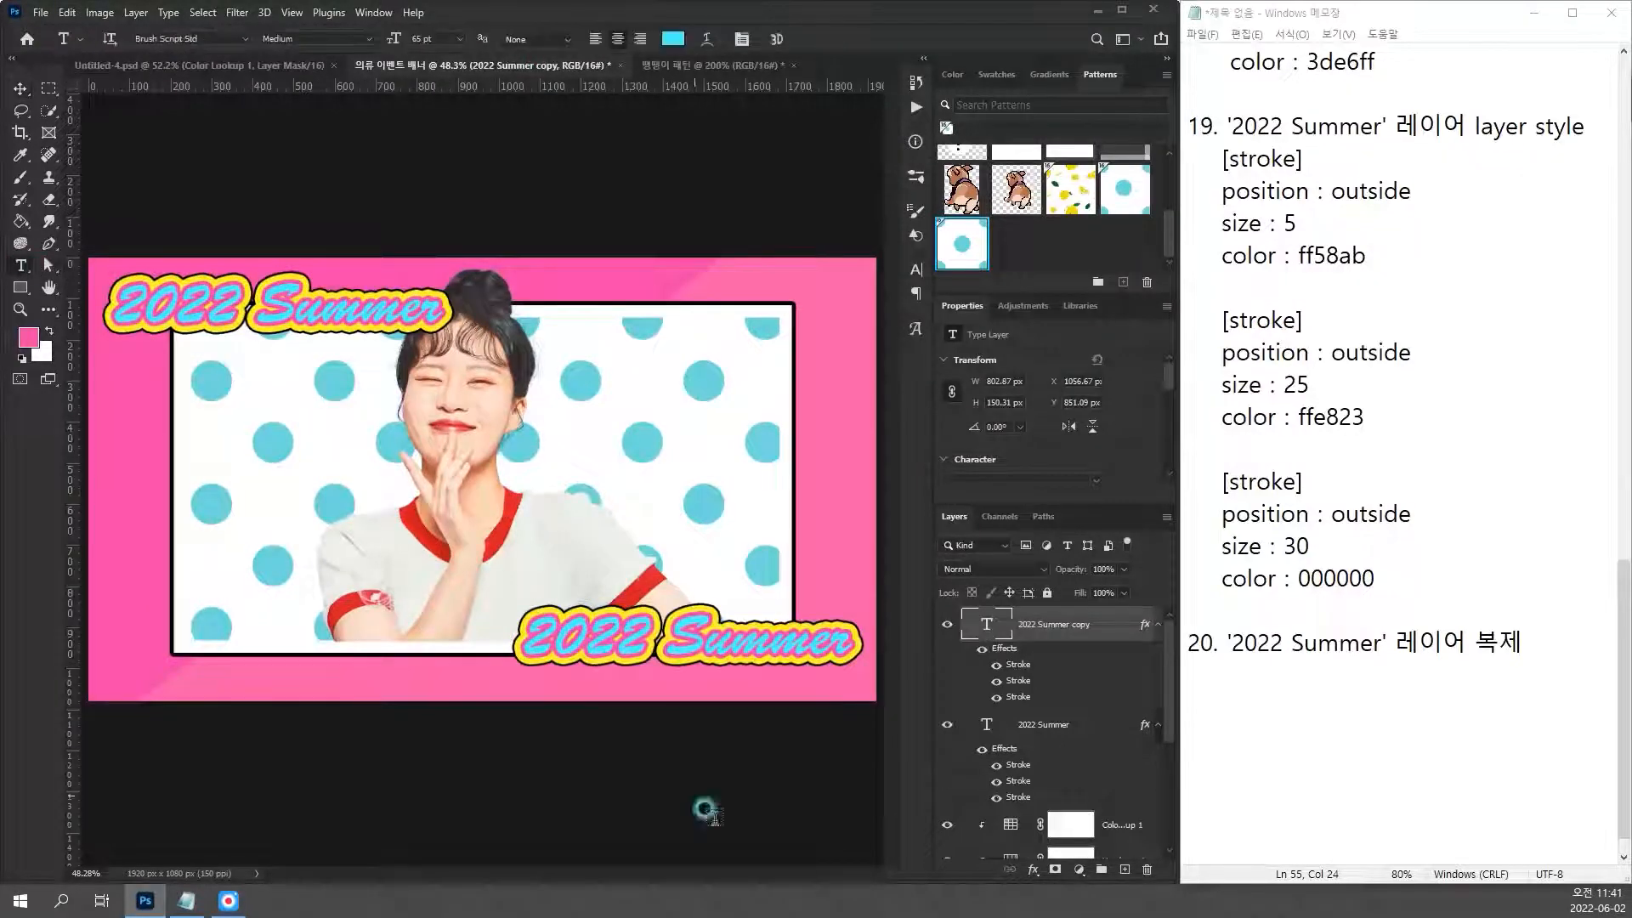
double_click(985, 623)
text(Da)
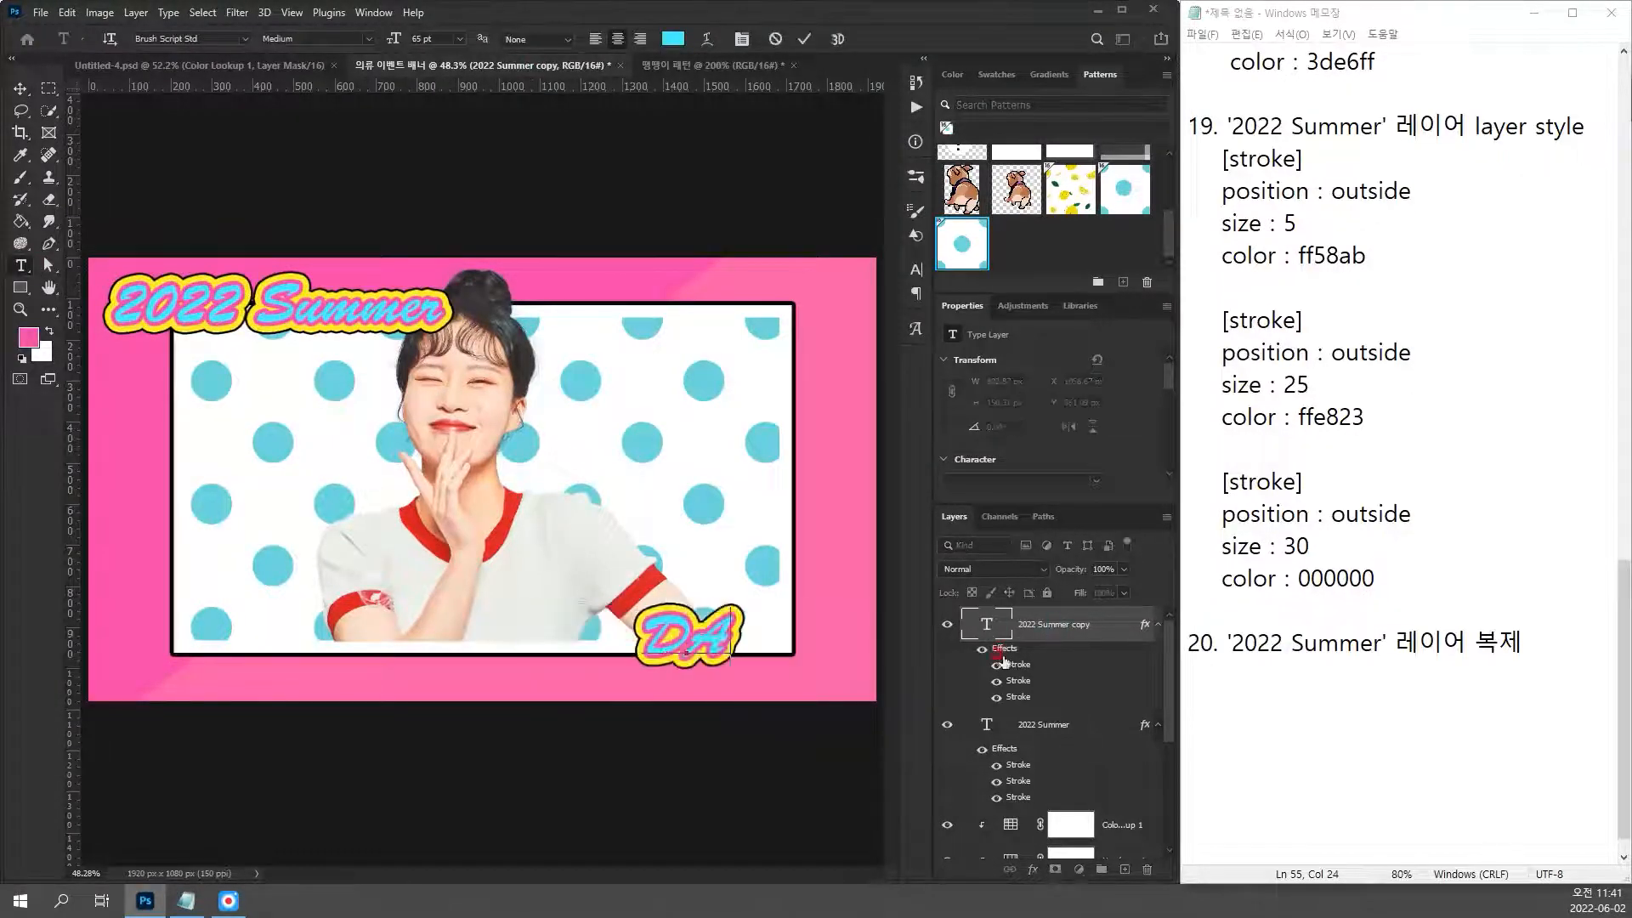
text(ily Look)
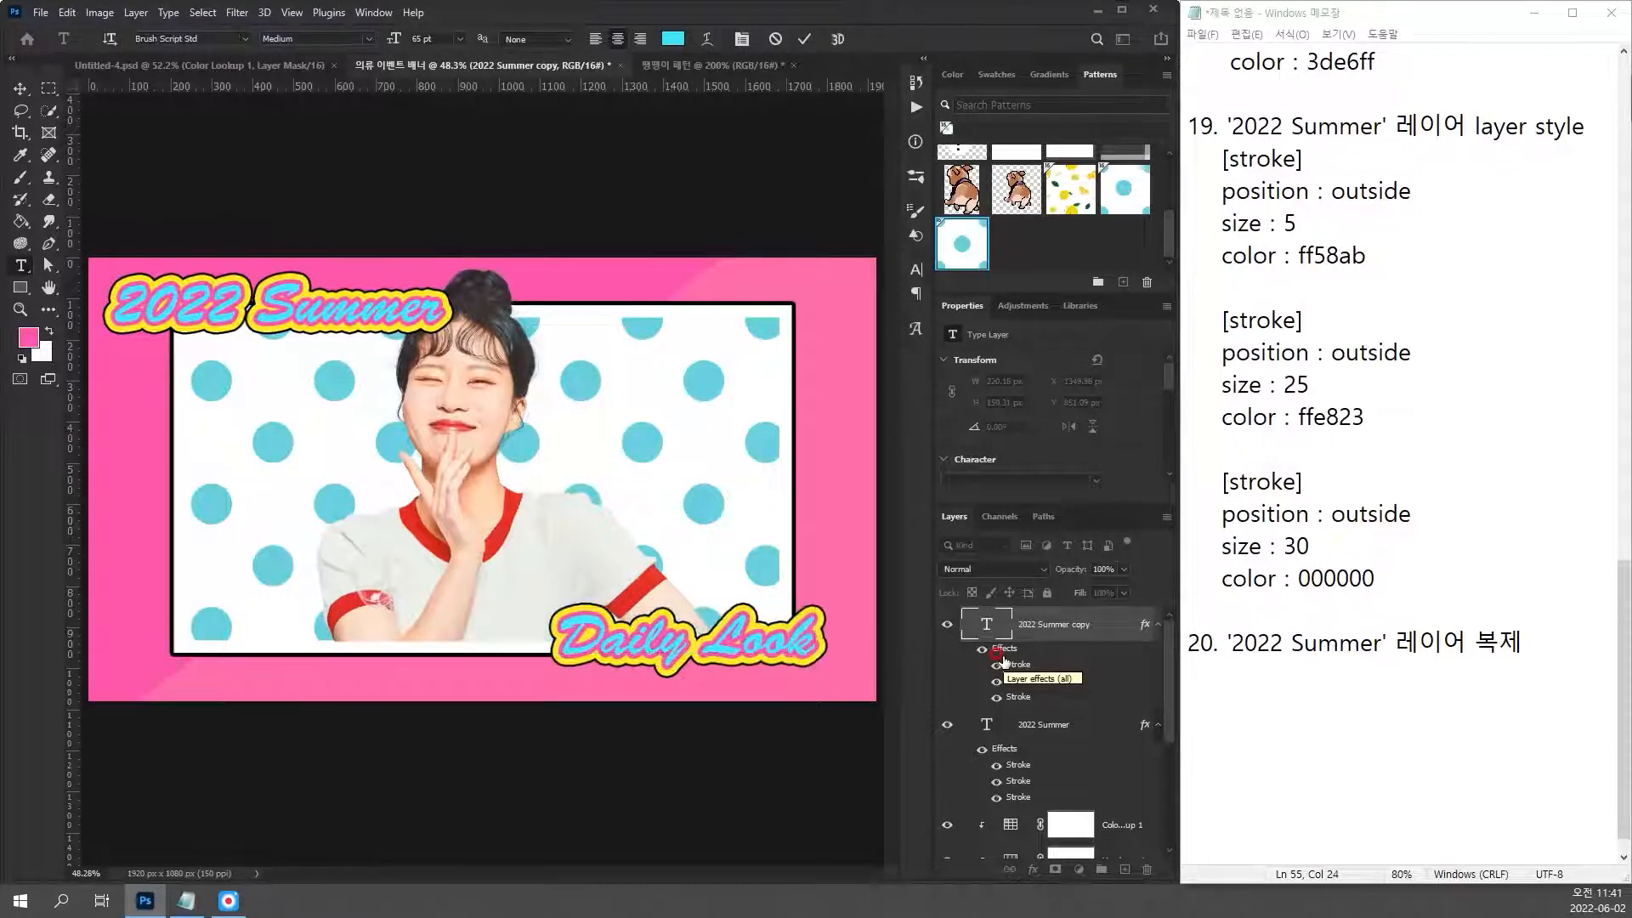
click(833, 380)
Step: Enlarge the "Daily Look" text to 100 pt and then 120 pt, repositioning it over the frame's lower-right corner
click(918, 269)
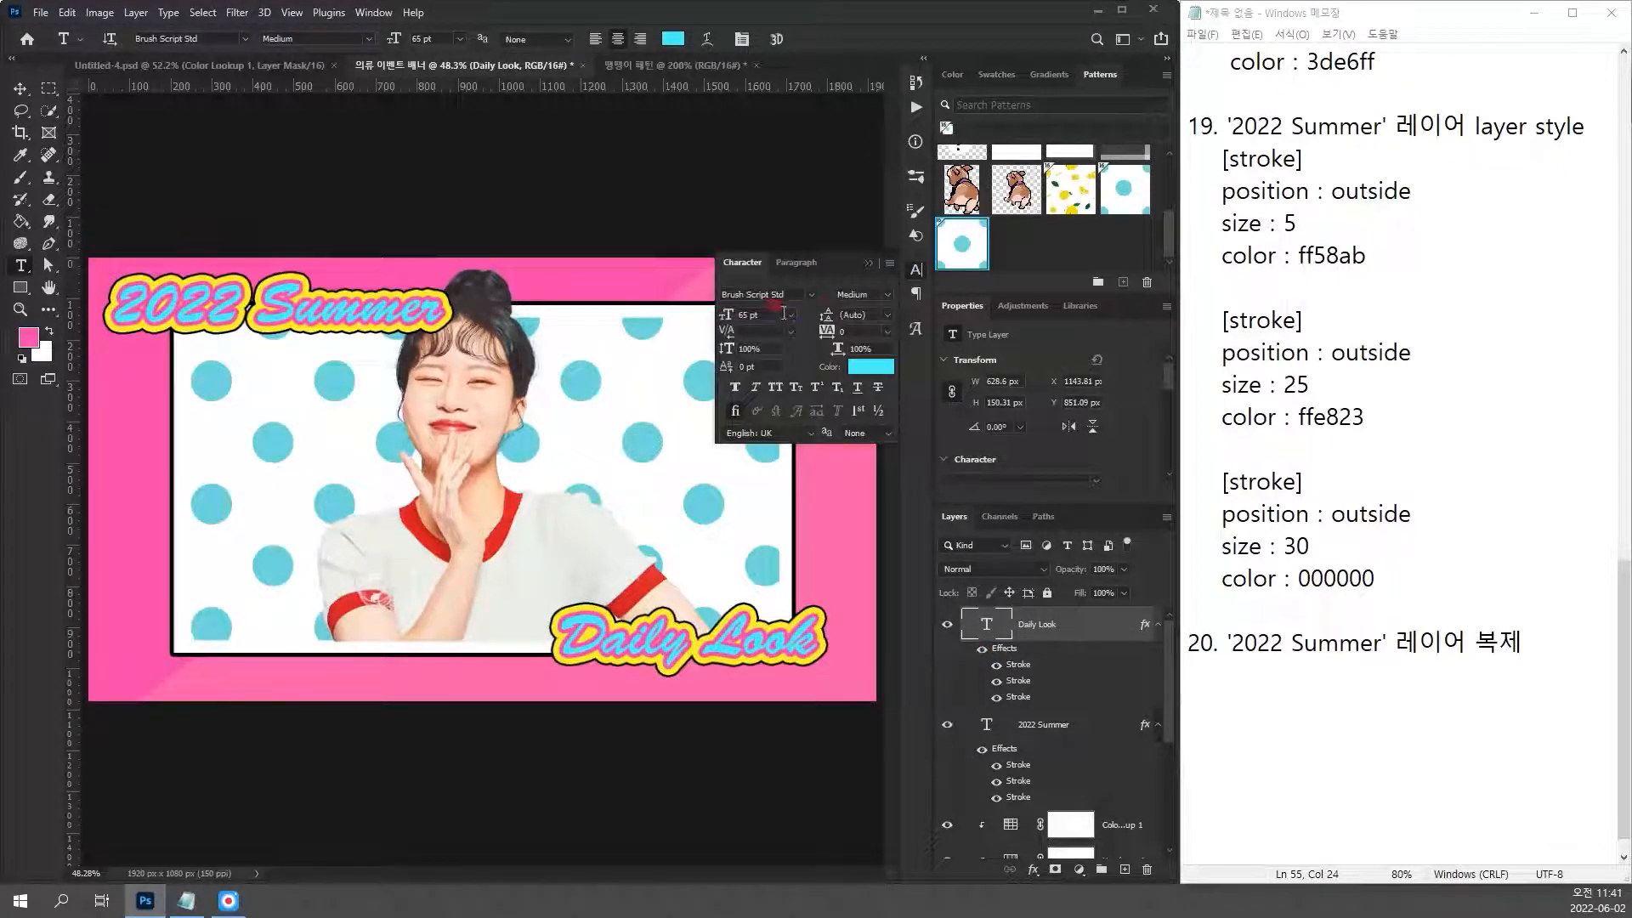
text(100)
key(Return)
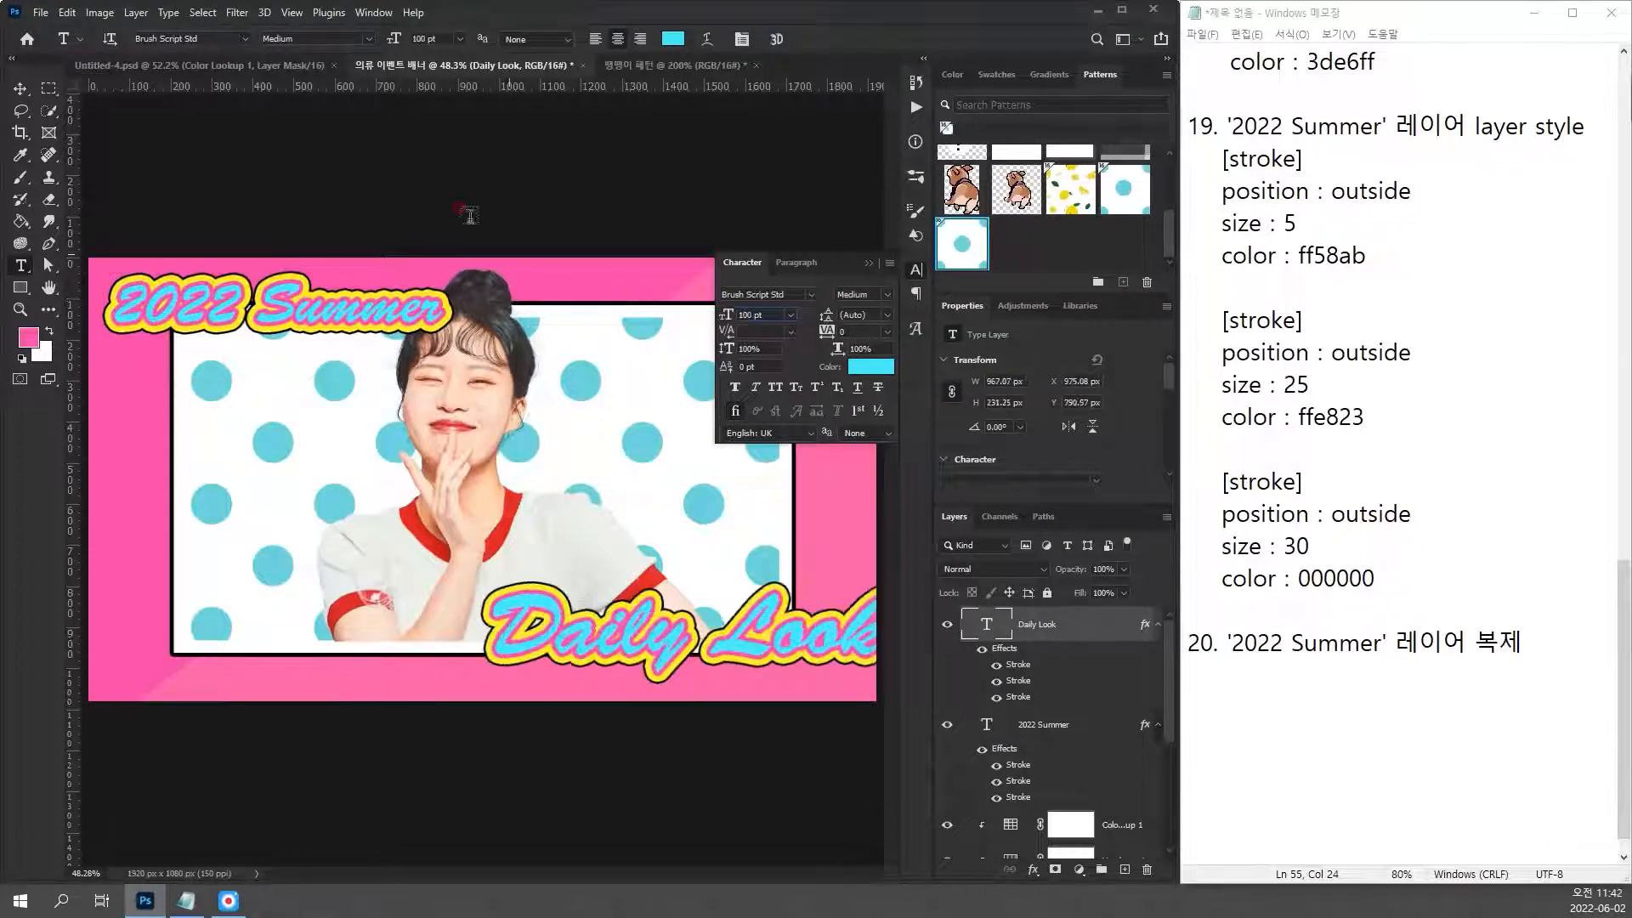
drag(736, 637, 666, 638)
drag(752, 672, 753, 676)
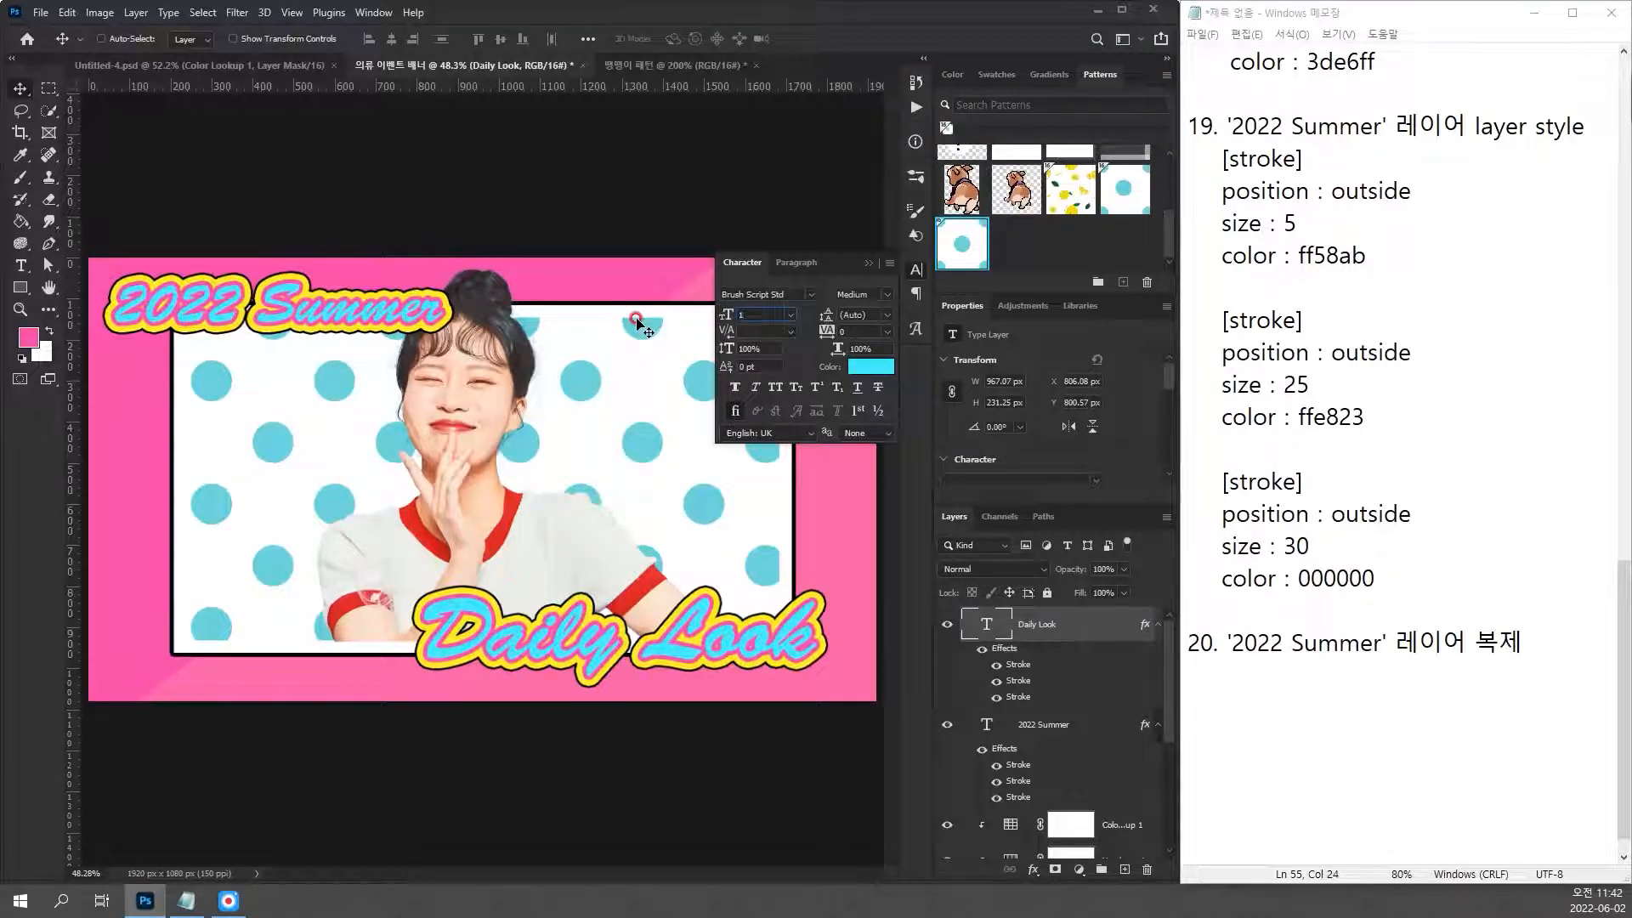
text(20)
key(Return)
drag(782, 661, 745, 665)
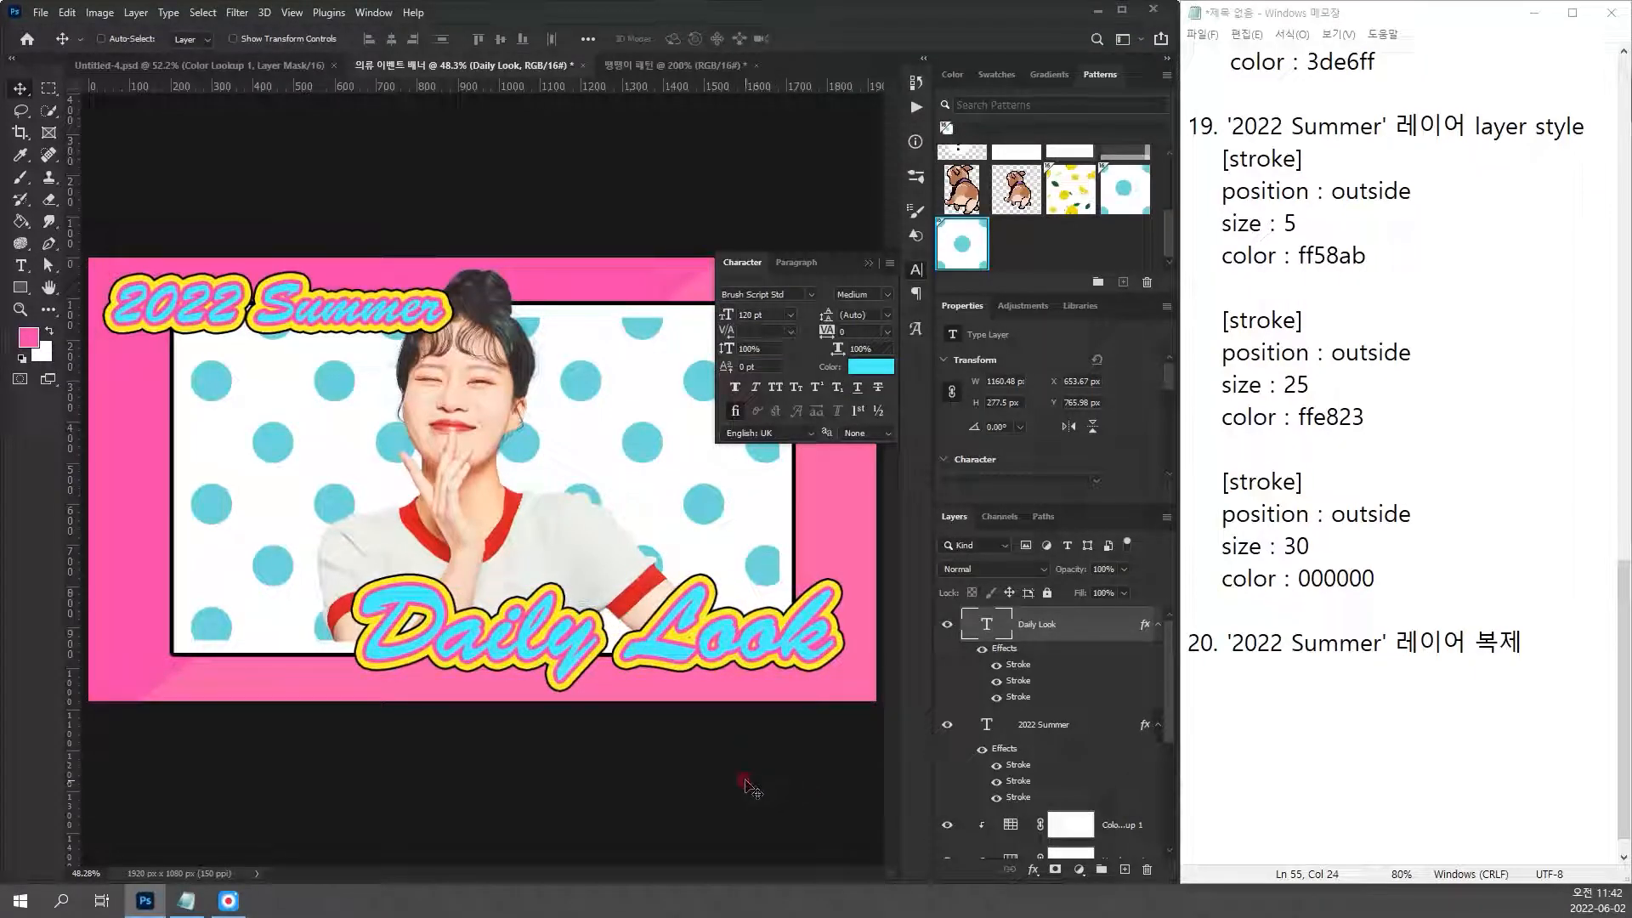
scroll(1082, 662, down, 1)
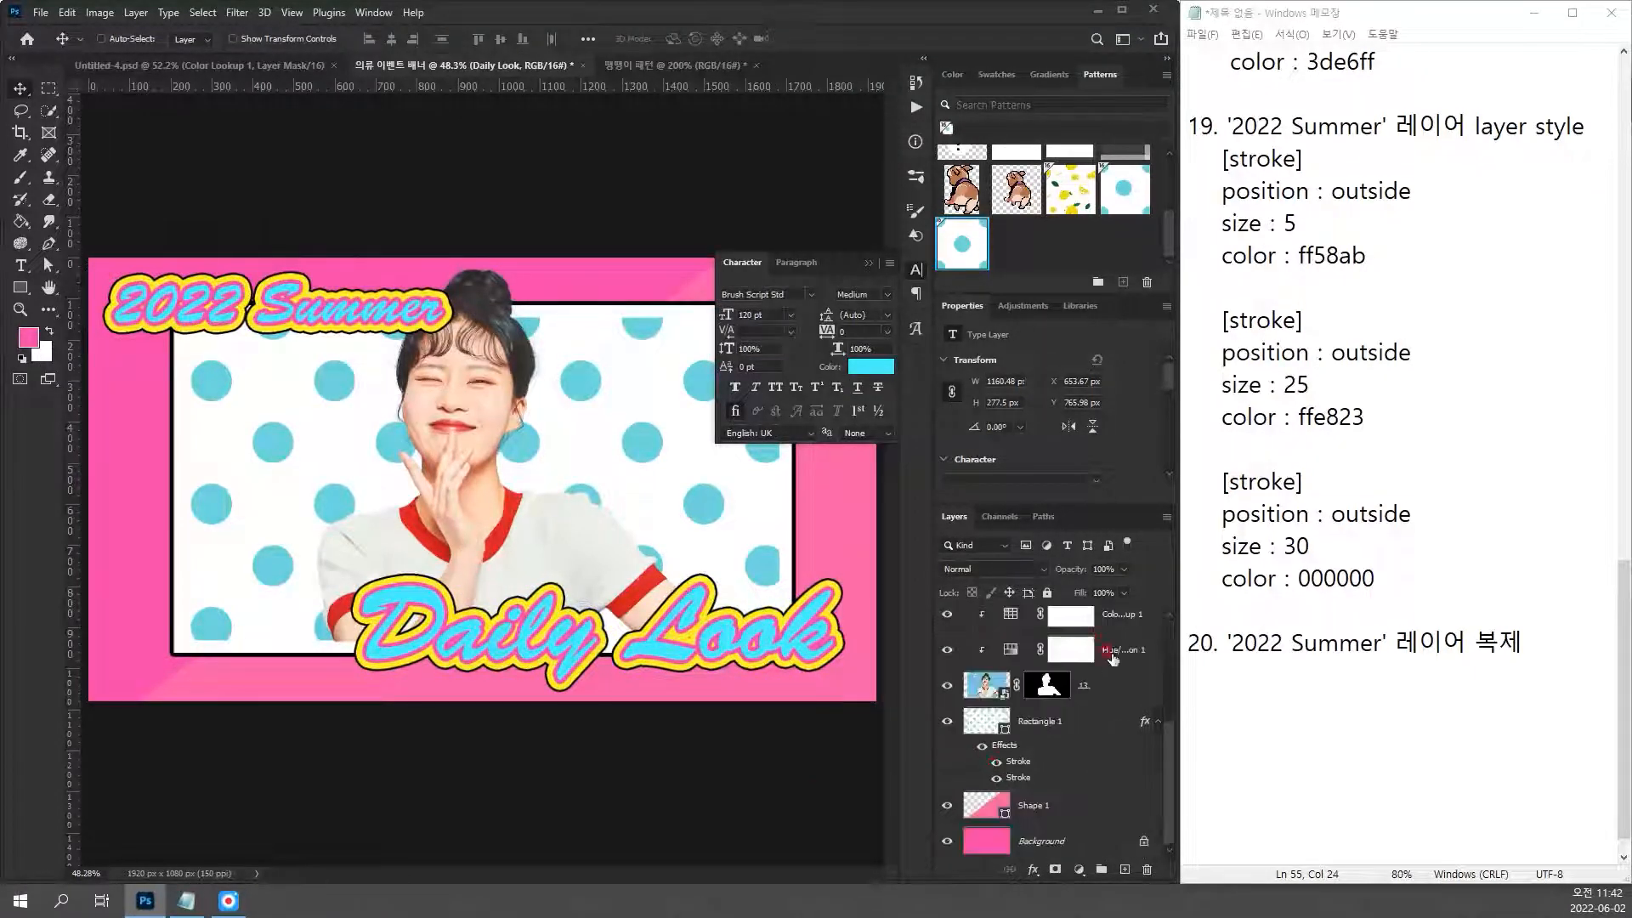
Step: In Notepad, append the duplication method "(alt + 드래그)" to item 20
click(1361, 722)
click(1462, 672)
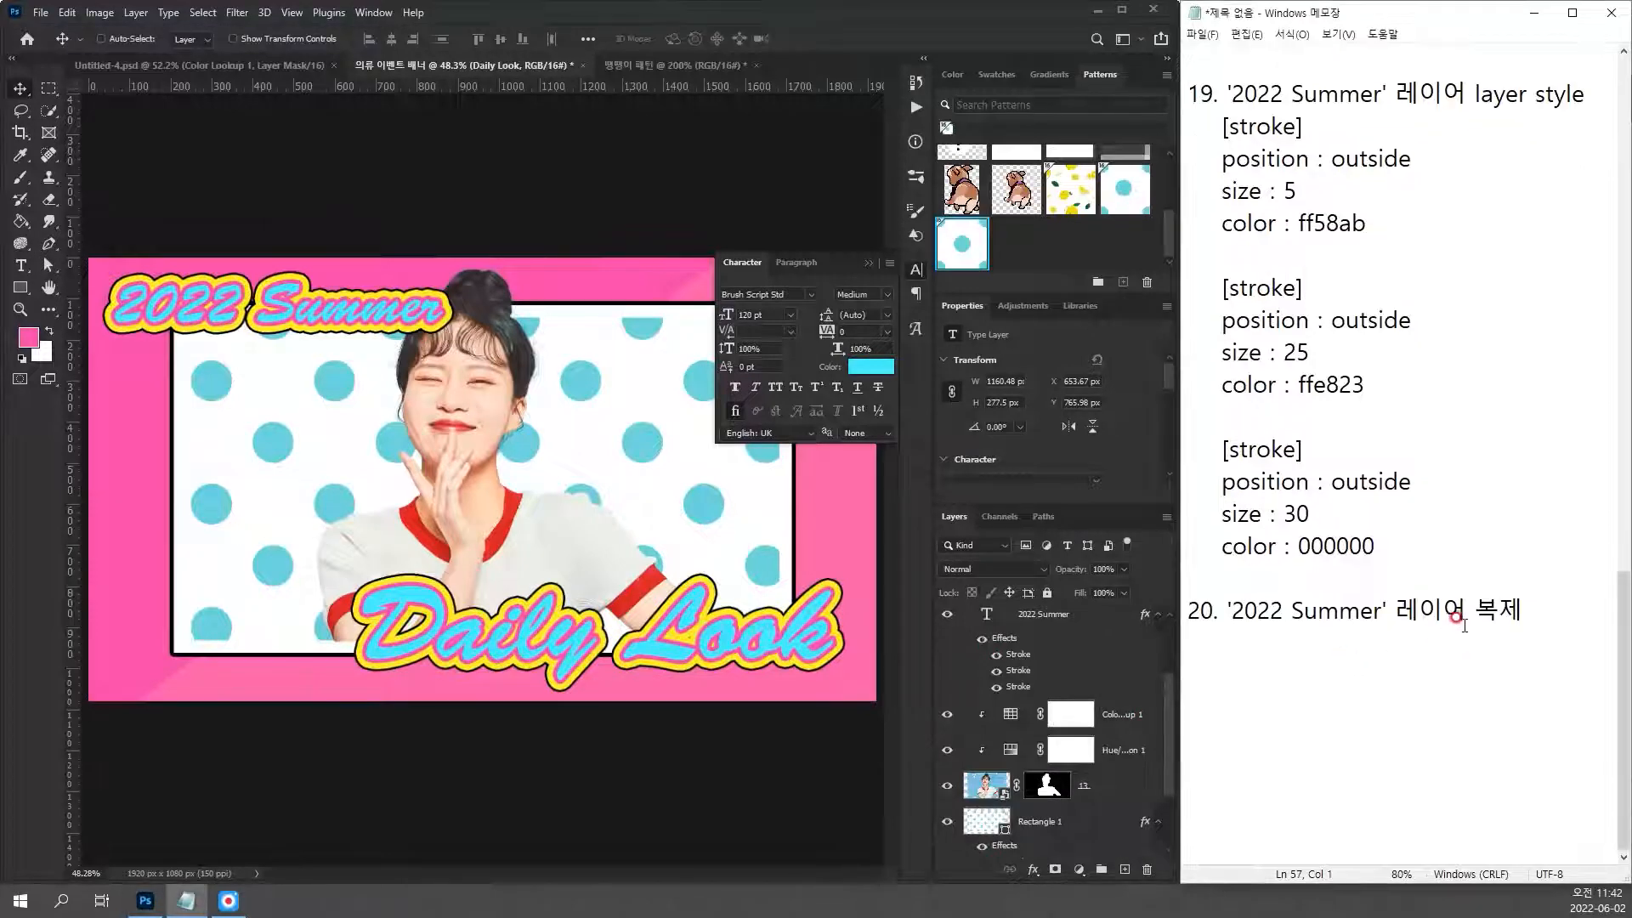
click(1567, 604)
text((alt)
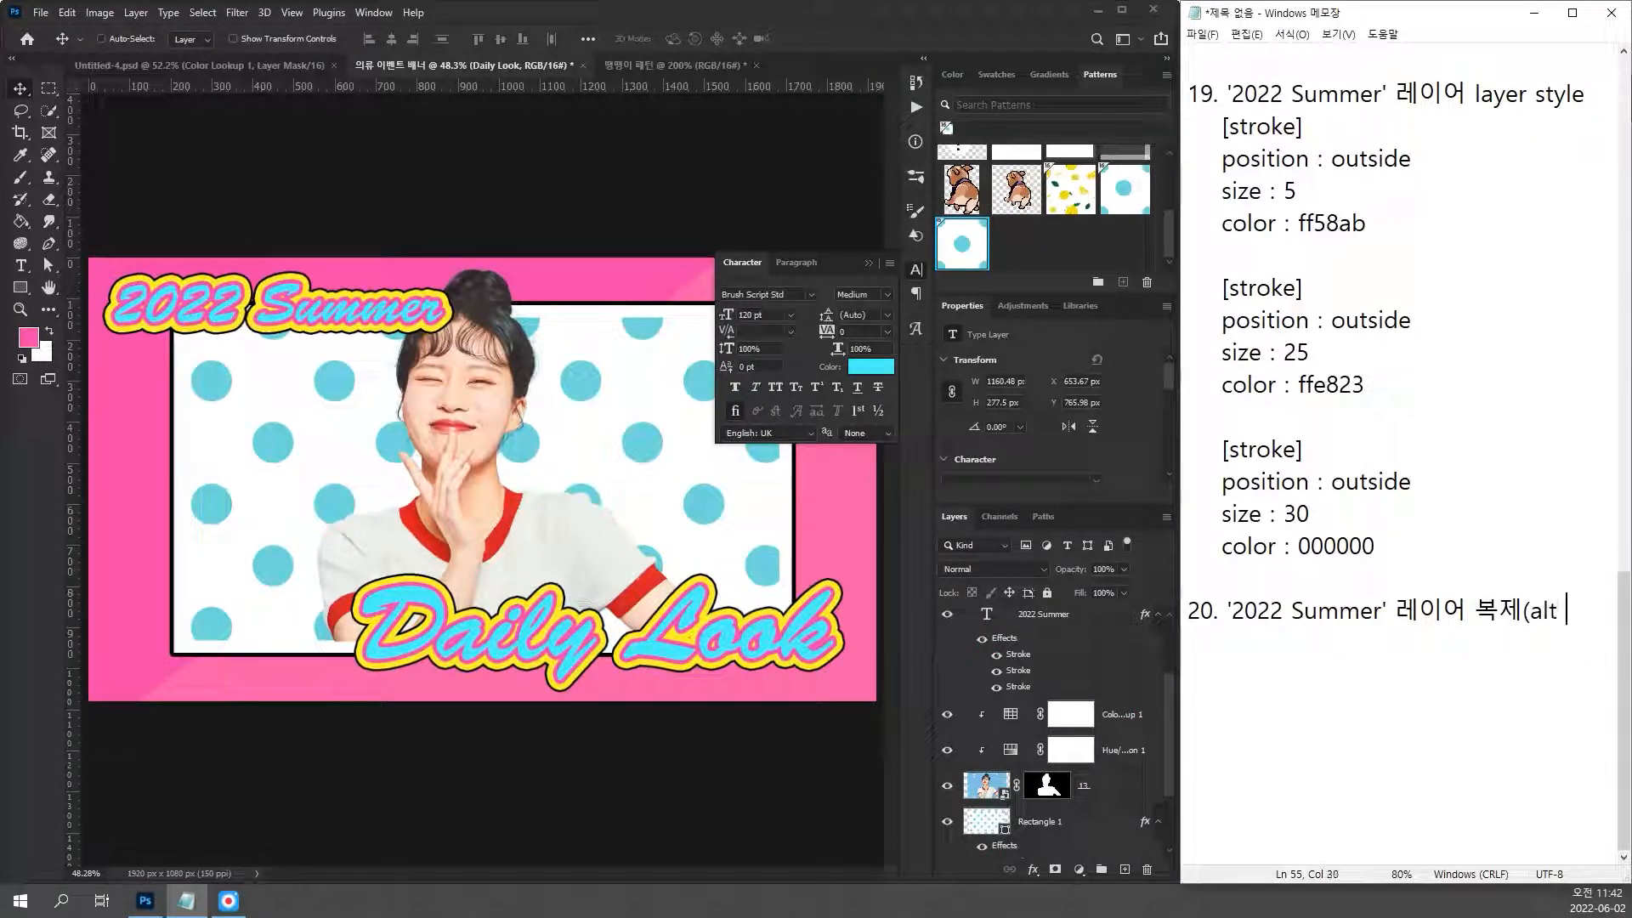
text( + e)
key(BackSpace)
text(드래그))
Step: Complete item 20 with "후 글자 및 크기 변경, 배치" and start item 21 after a blank line
text( 후 )
text(글자)
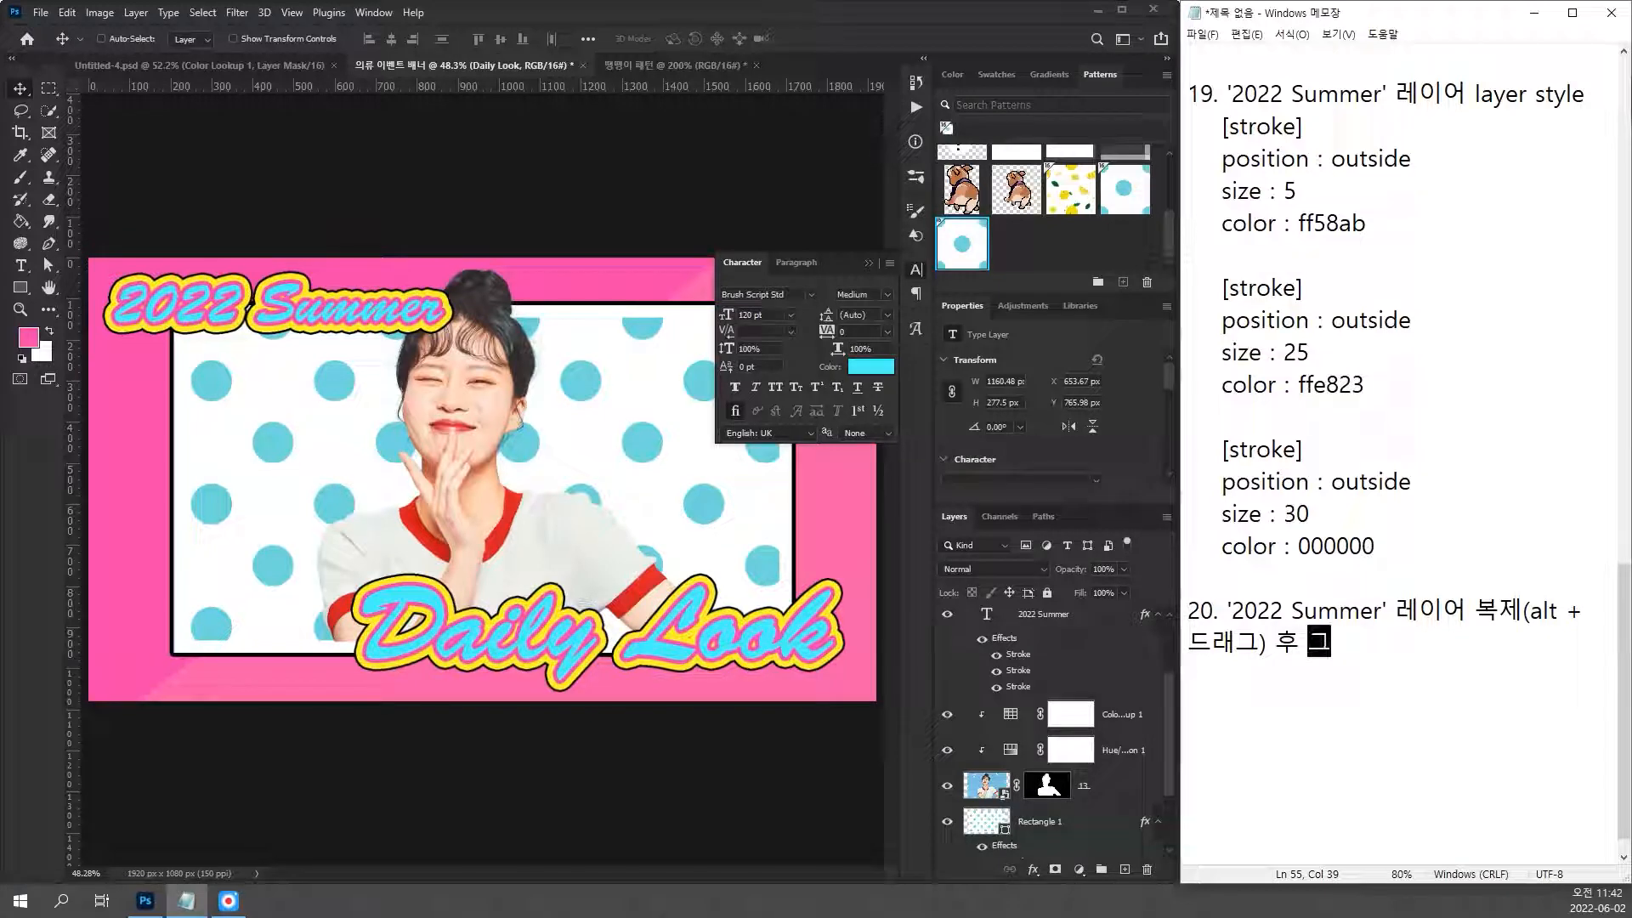
text( 및 )
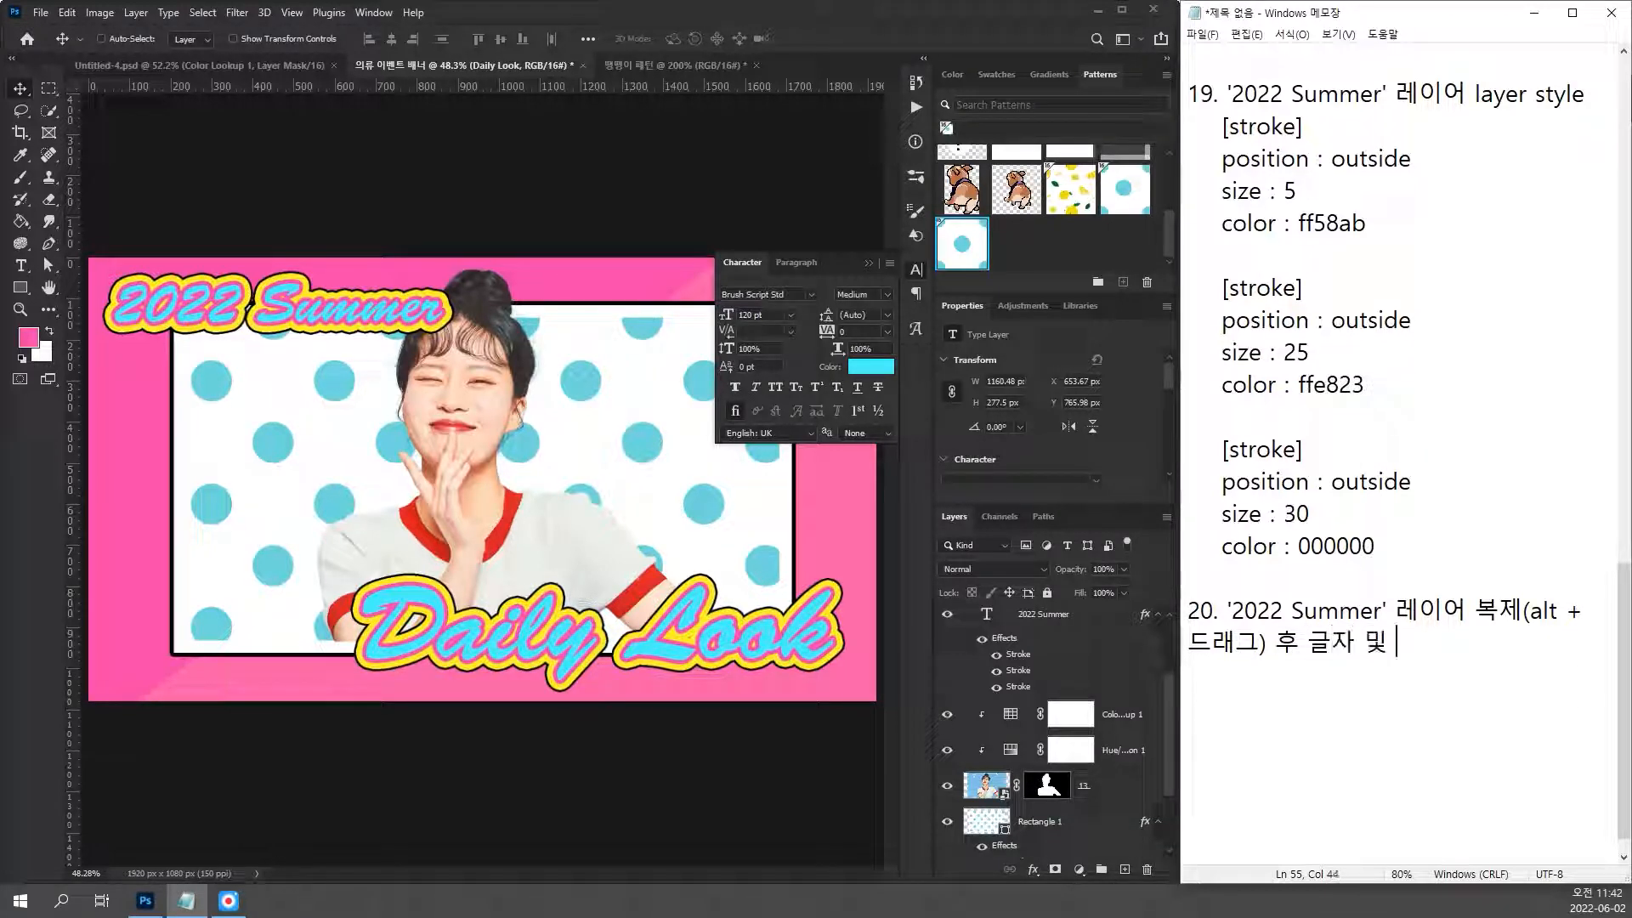
text(크기 변경)
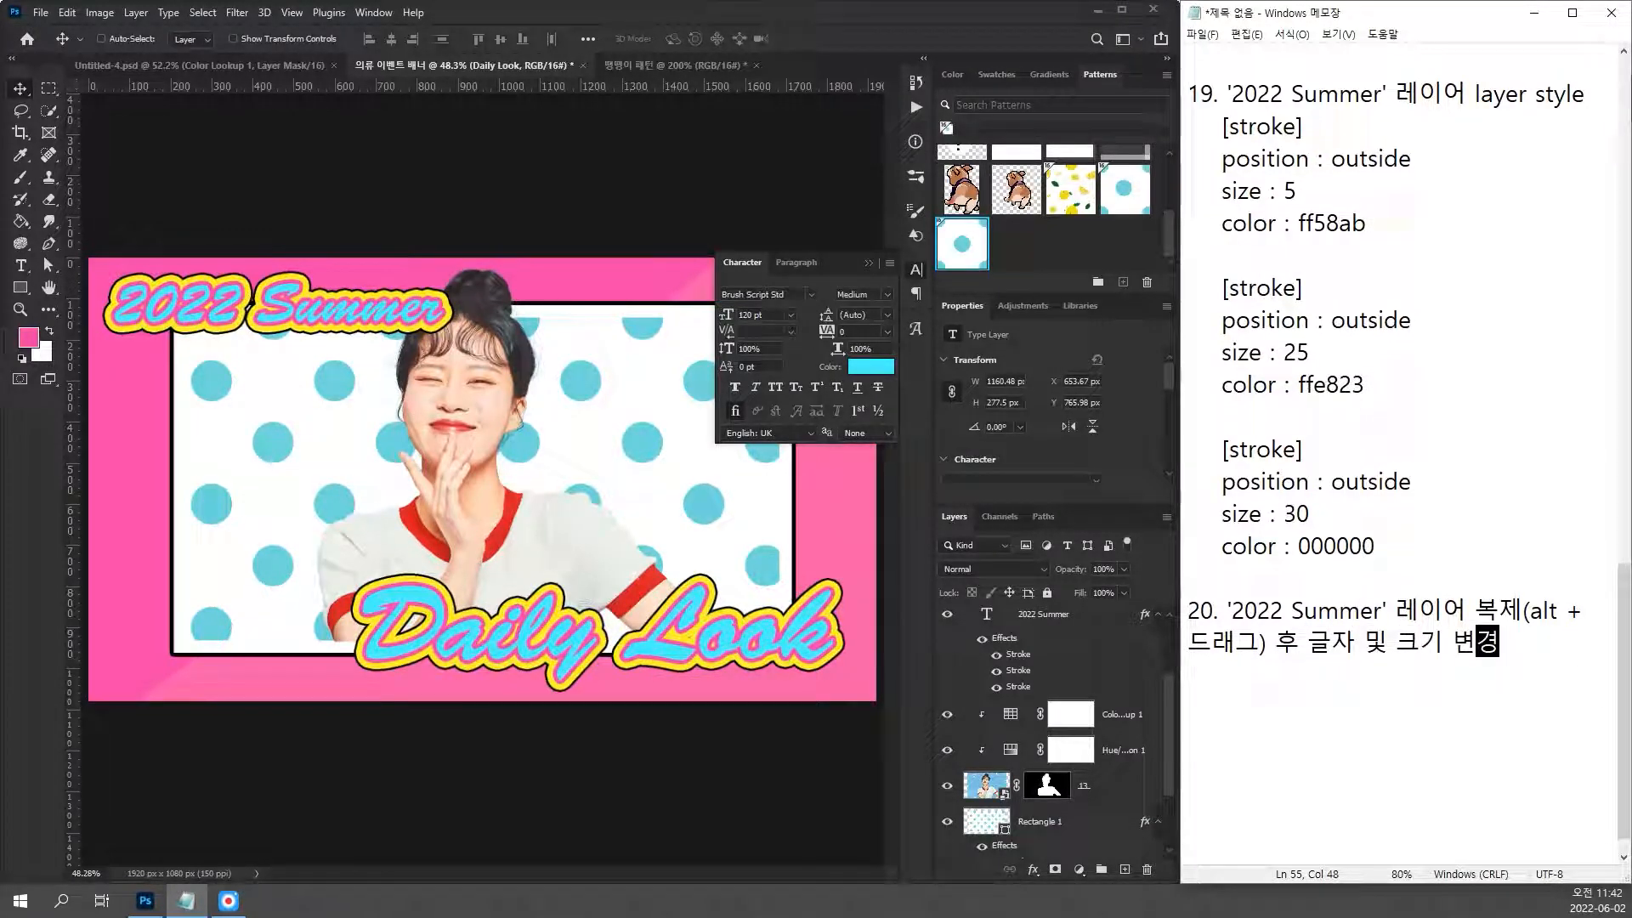
text(, 배치)
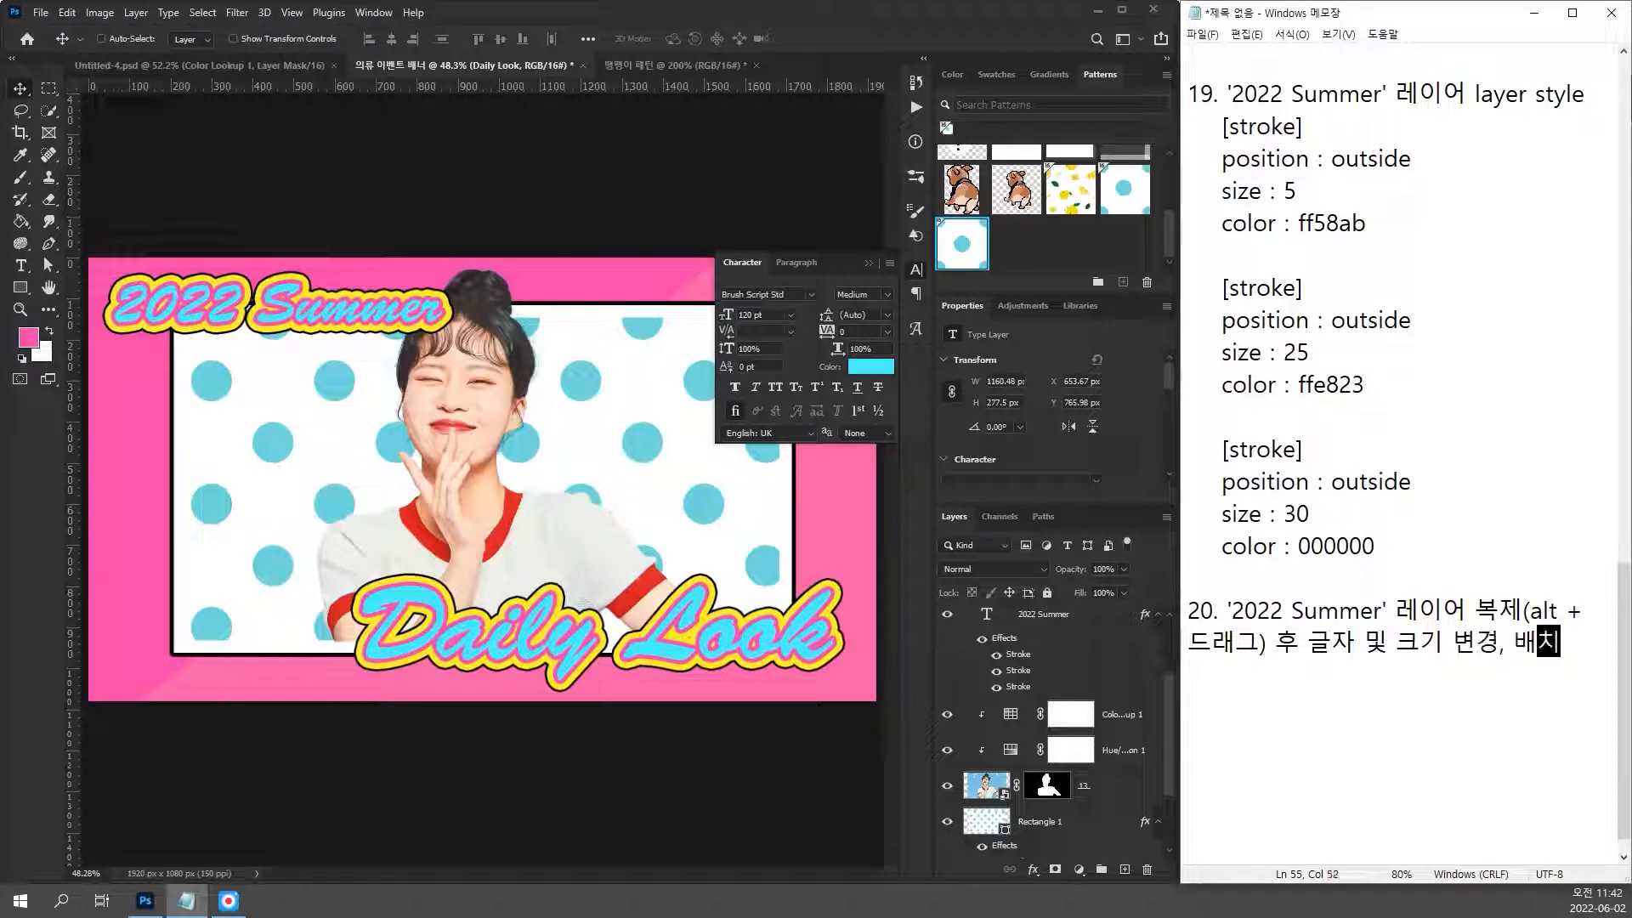
key(Return)
key(Return)
text(21.)
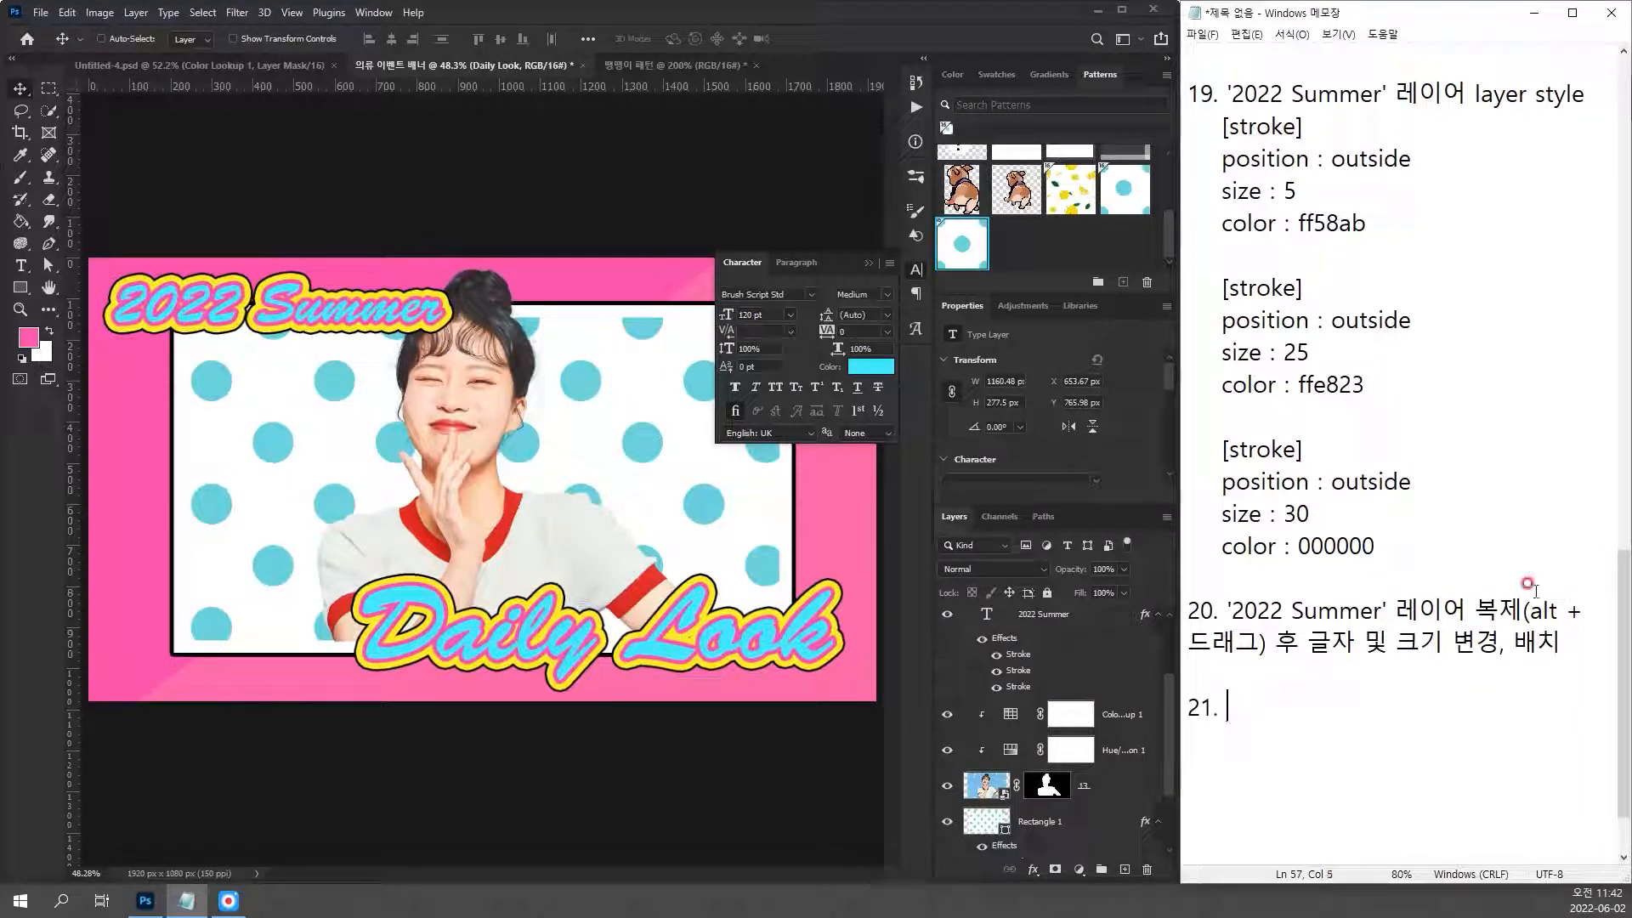
Step: Remove the blank lines between the three stroke blocks, before items 19 and 20, and before item 21
click(1328, 246)
key(BackSpace)
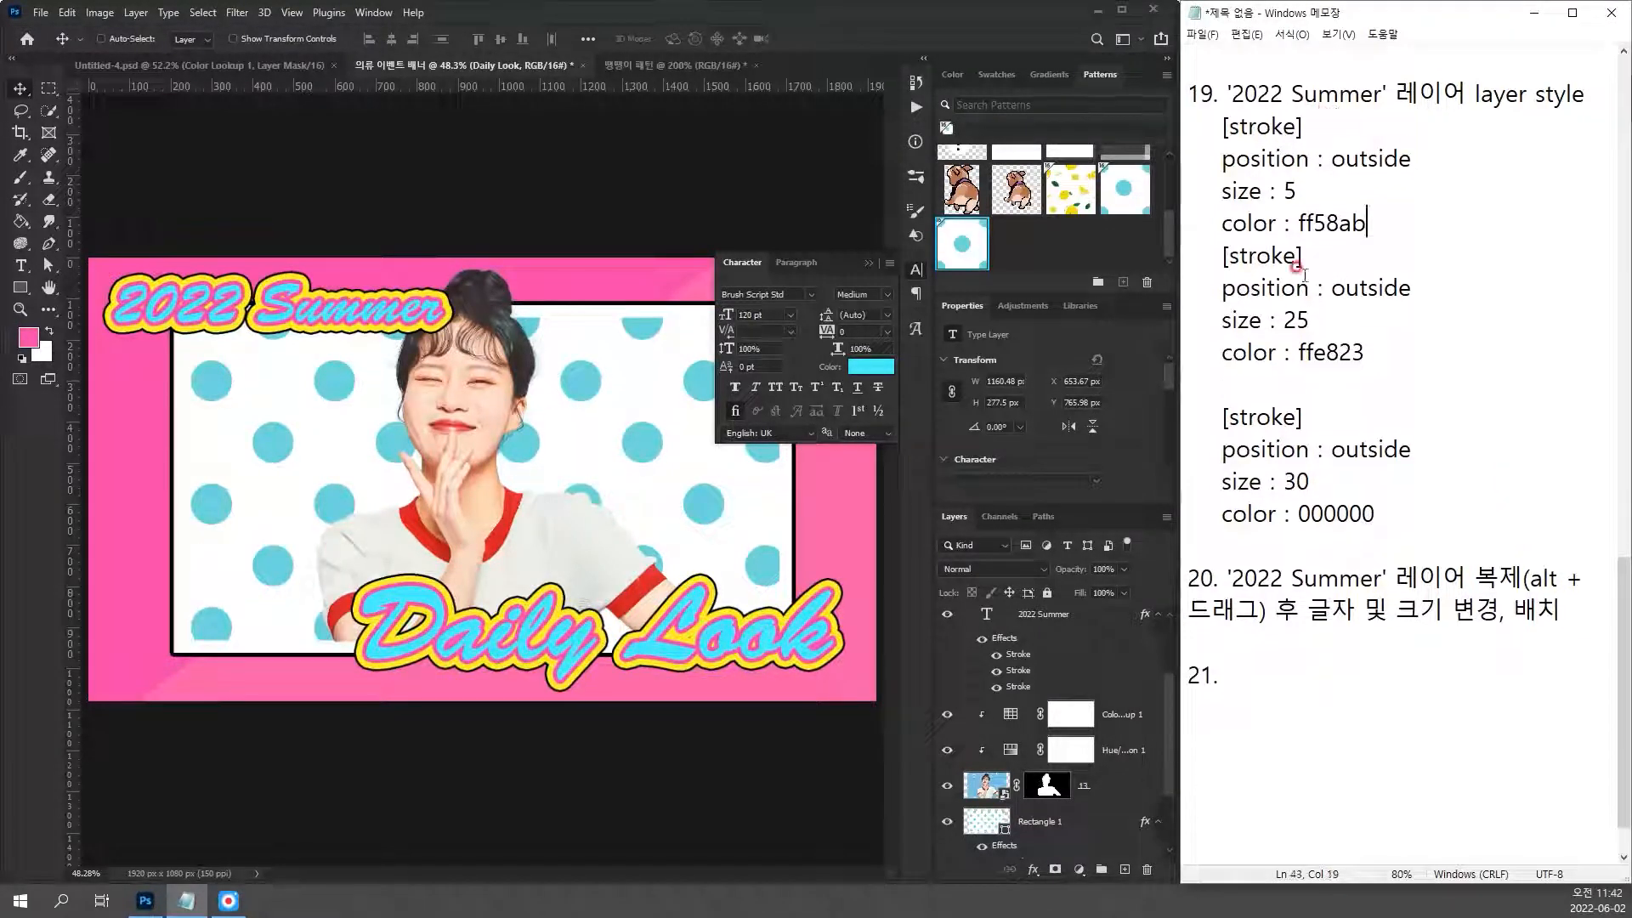
click(1285, 387)
key(BackSpace)
click(1326, 514)
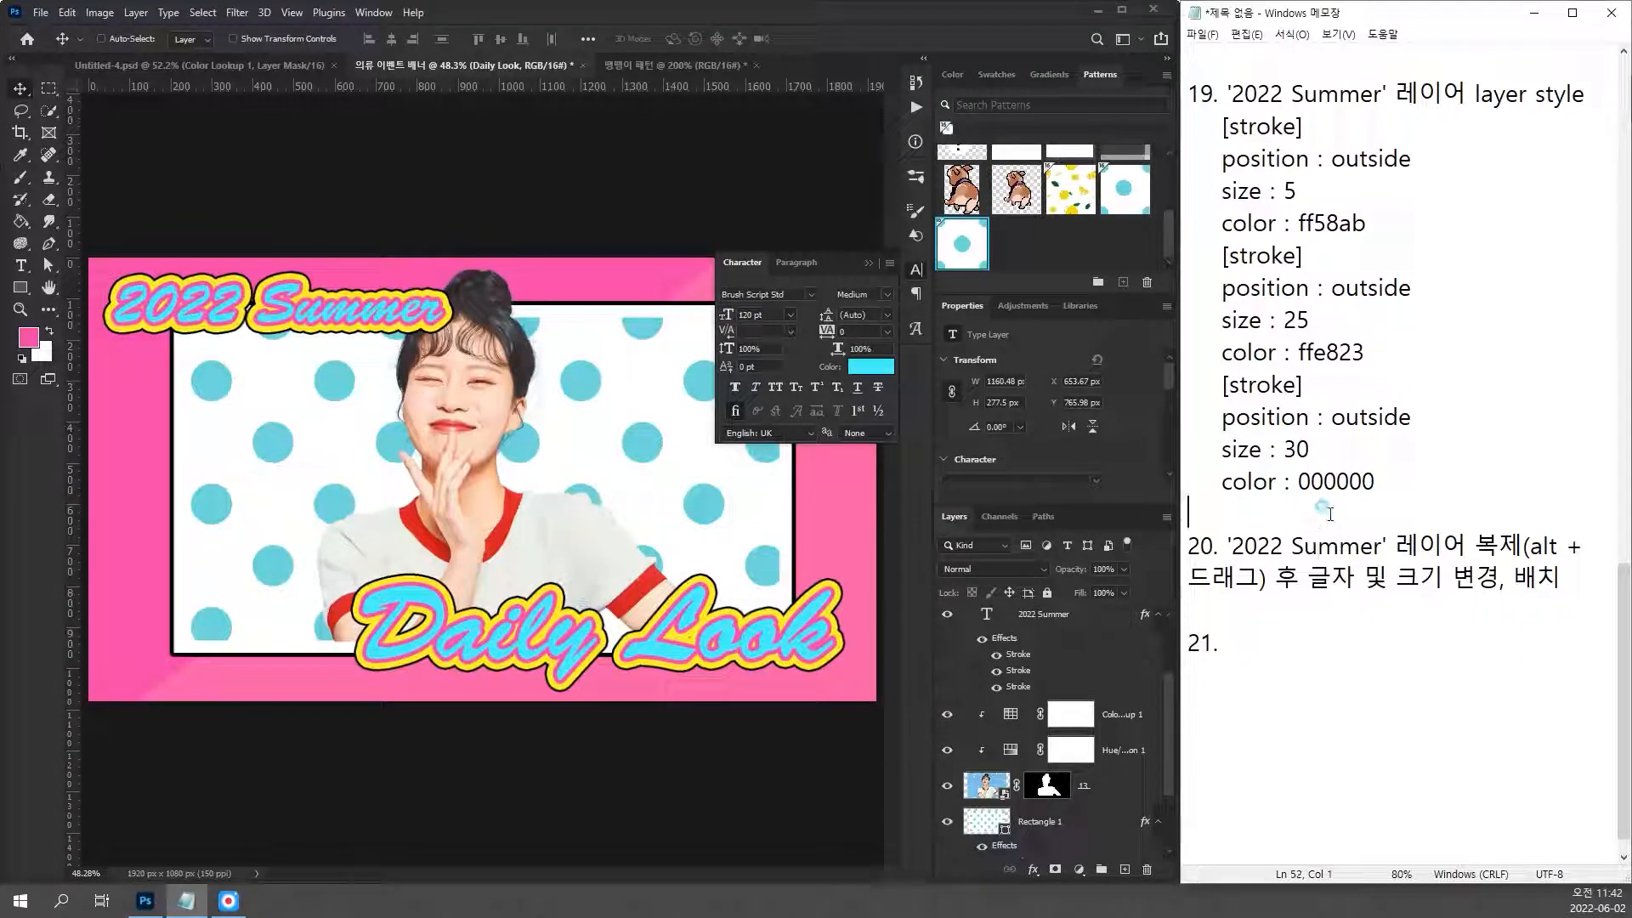
key(BackSpace)
click(1248, 578)
key(BackSpace)
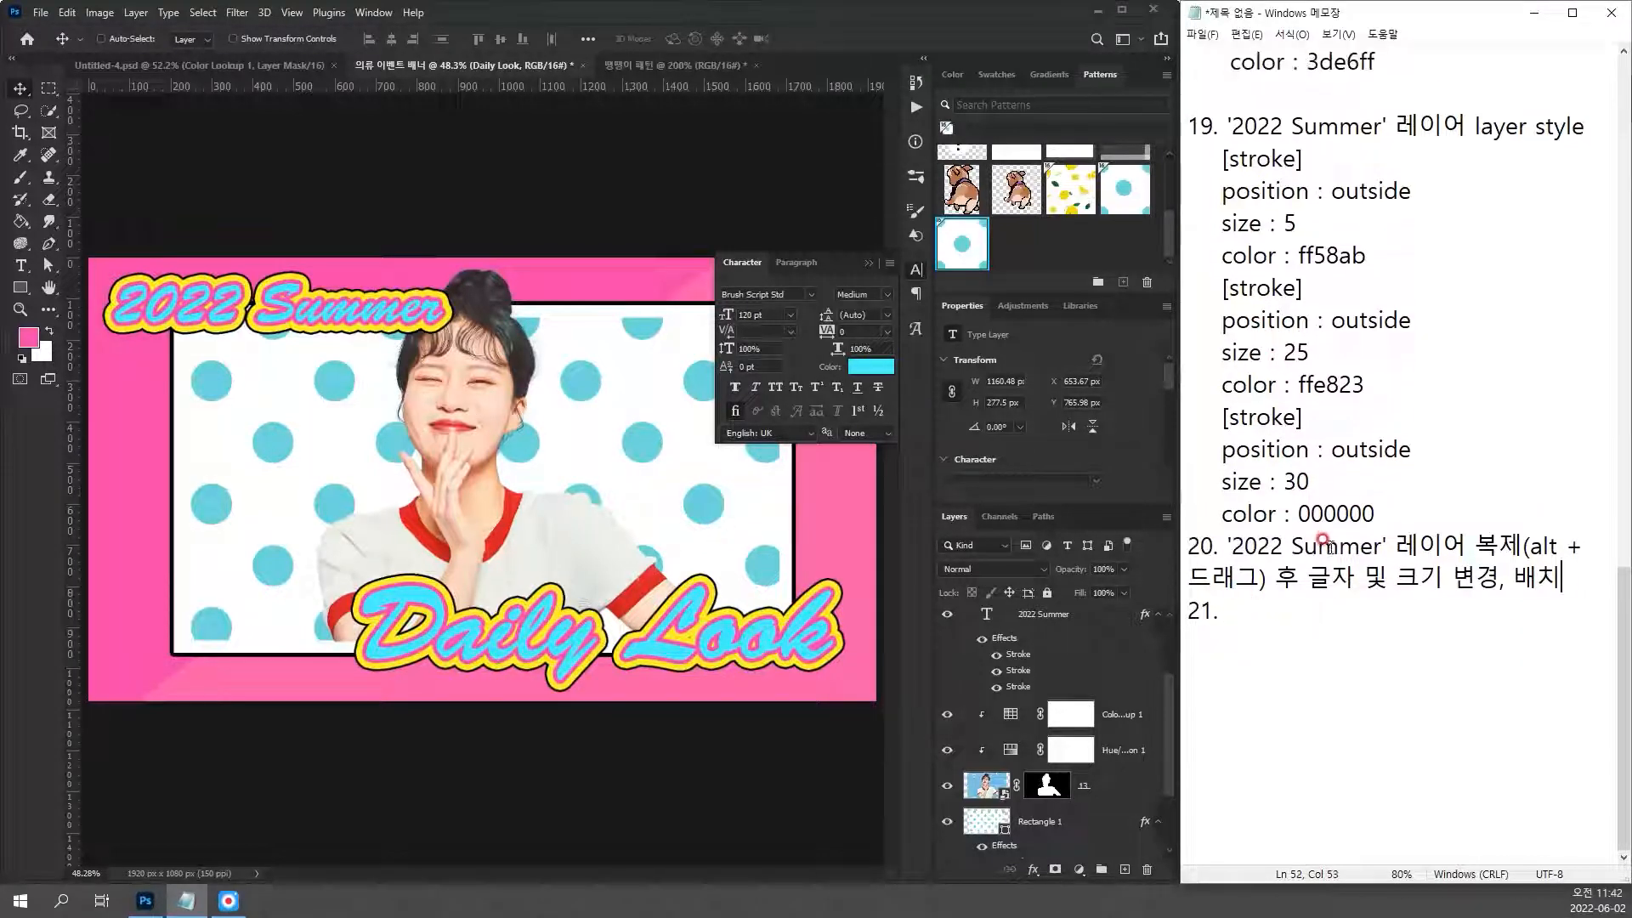
click(1249, 90)
key(BackSpace)
Step: Insert a blank line between items 20 and 21 and check the notes above
click(1595, 583)
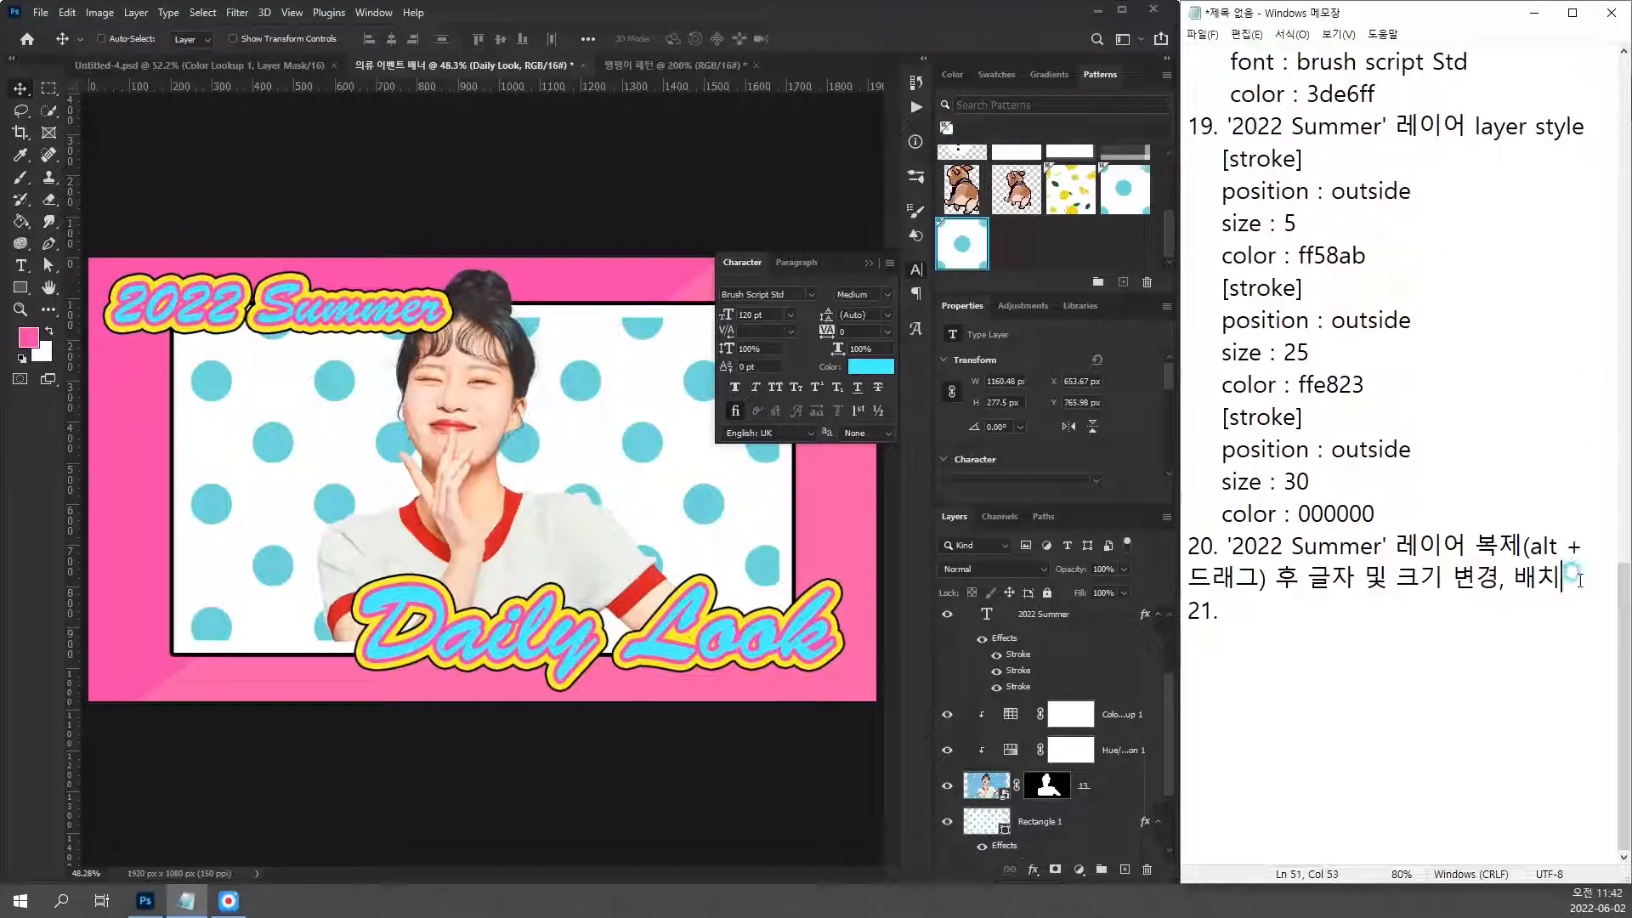
key(Return)
scroll(1572, 544, up, 4)
scroll(1572, 548, down, 4)
scroll(1521, 565, down, 1)
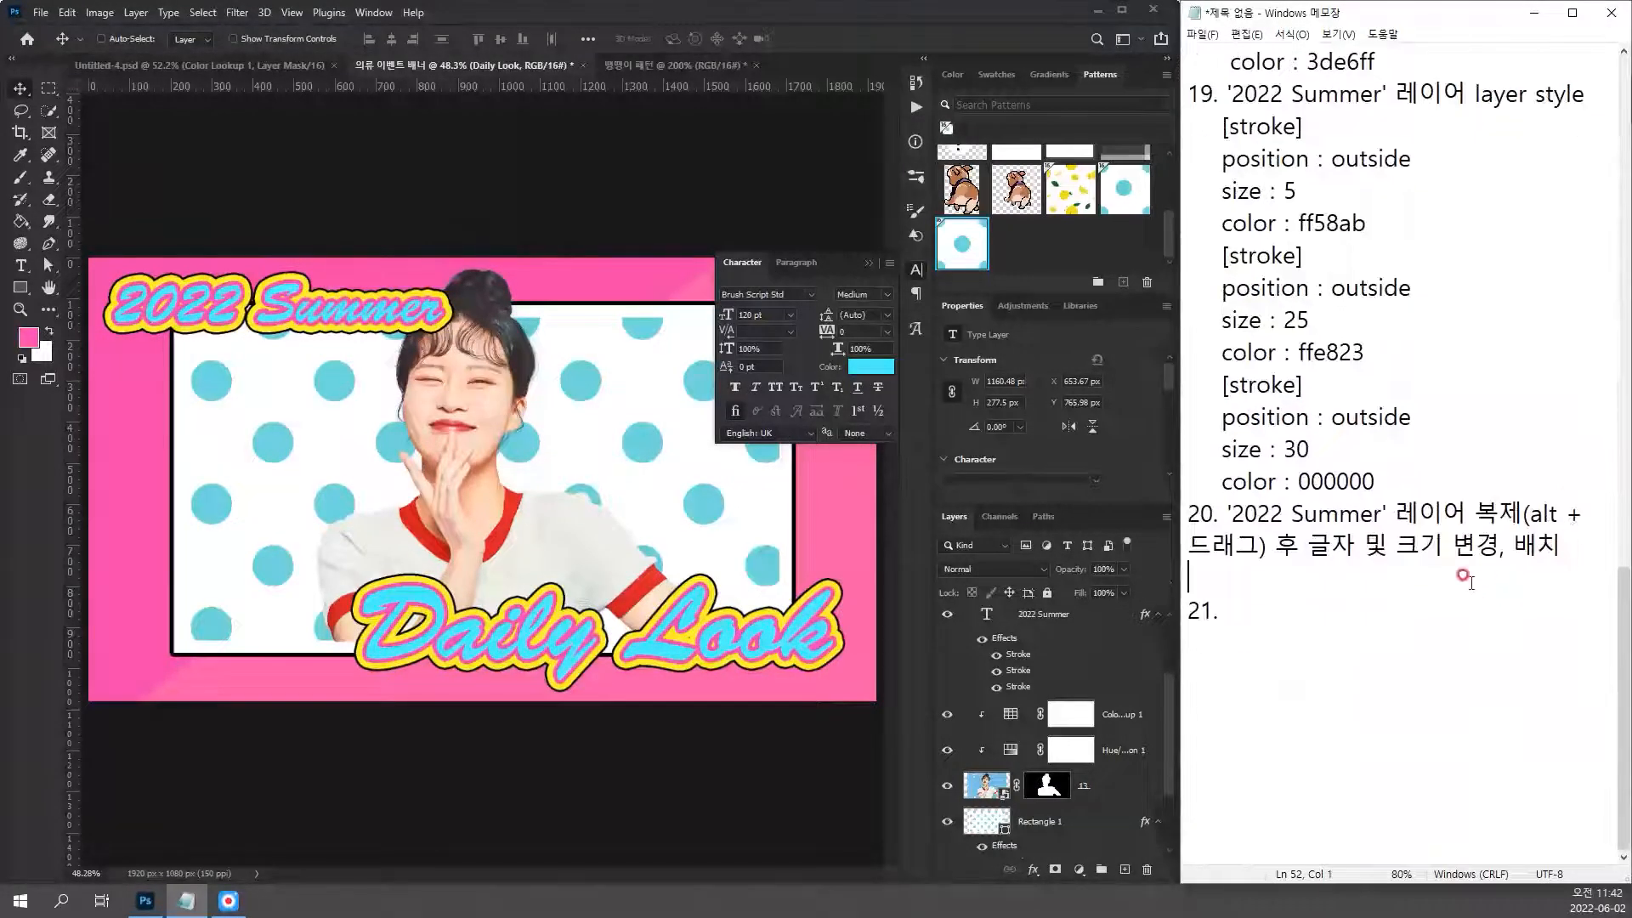
Step: Fill in item 21 as "'2022 Summer' 레이어 여자 인물 뒤로 레이어 배치", copying the layer wording from item 20
click(1220, 639)
click(598, 831)
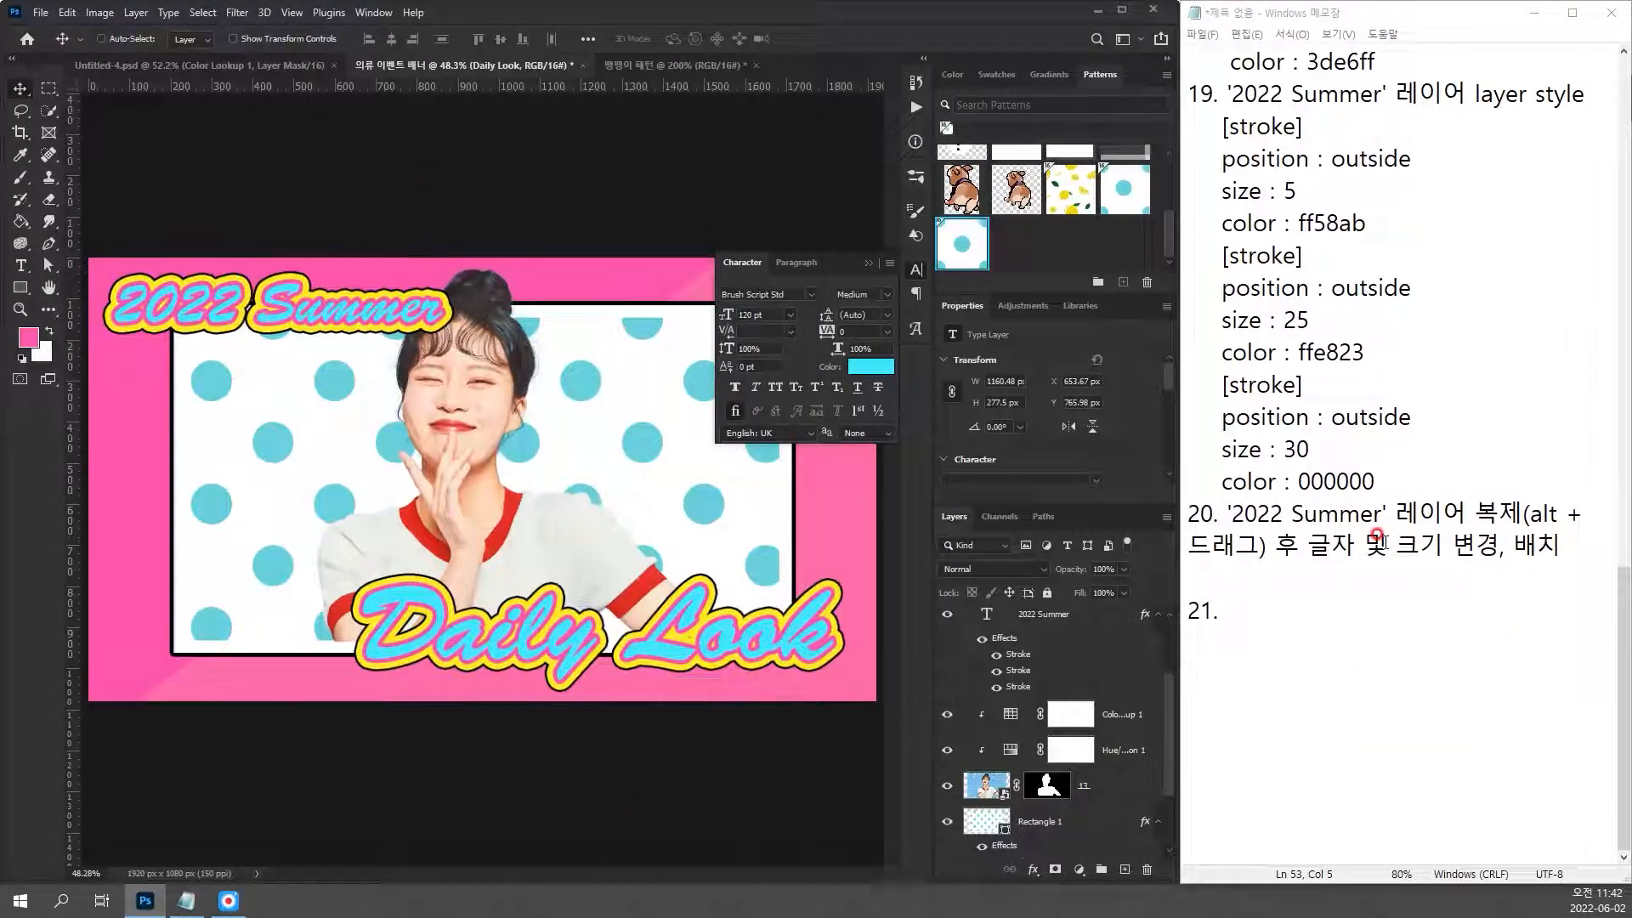
drag(1226, 513, 1463, 517)
key(ctrl+c)
double_click(1263, 601)
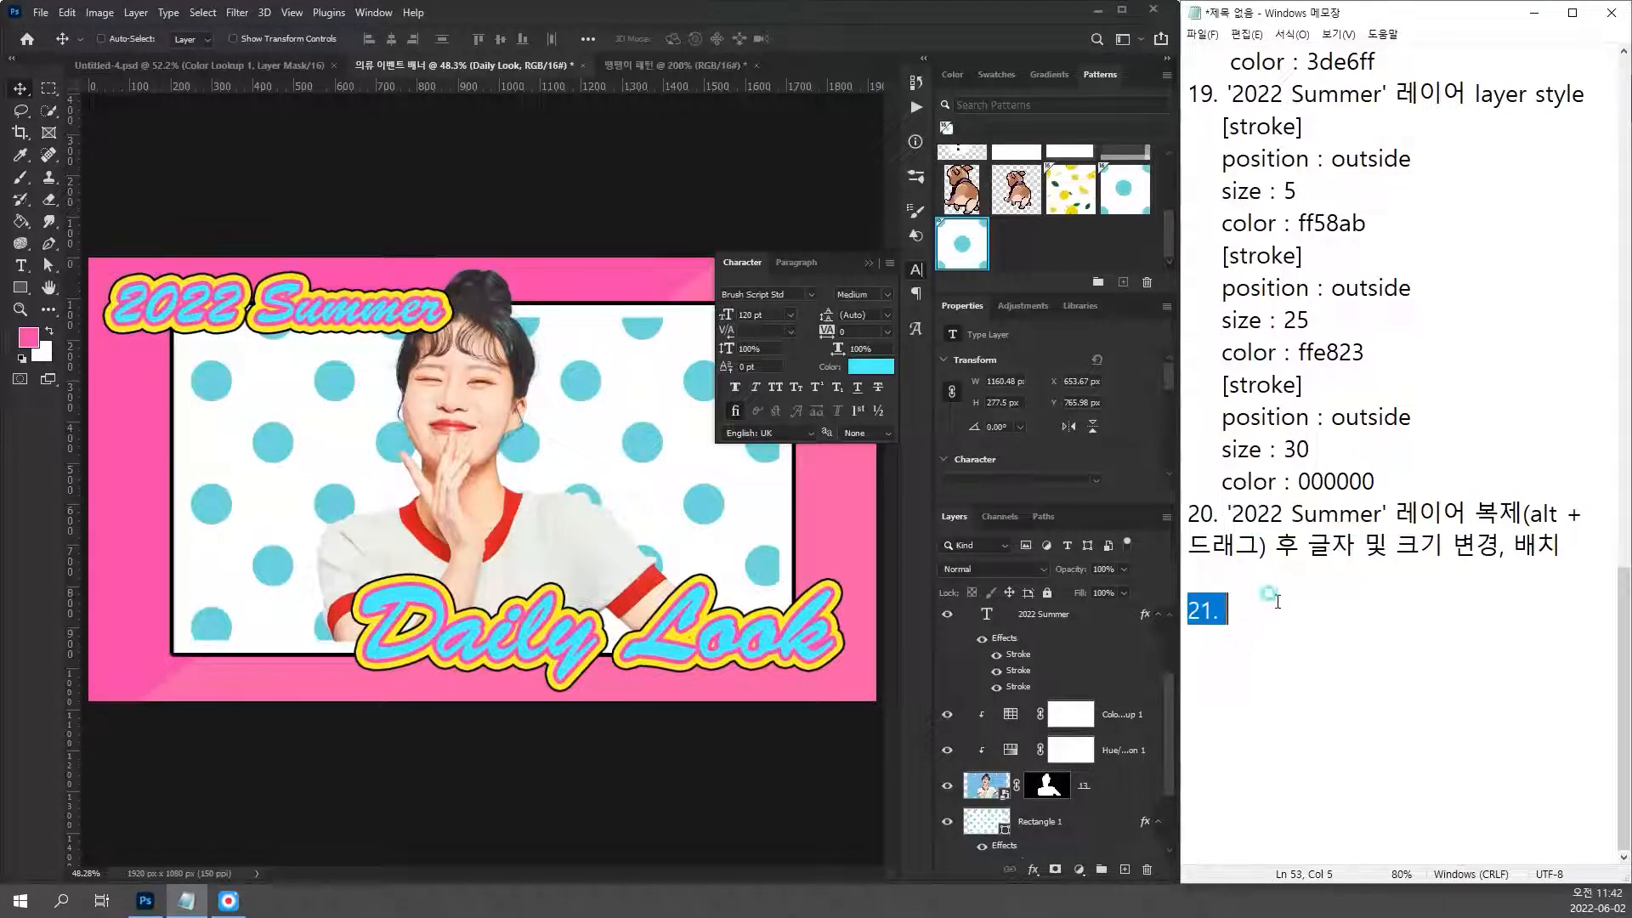
click(1282, 608)
key(ctrl+v)
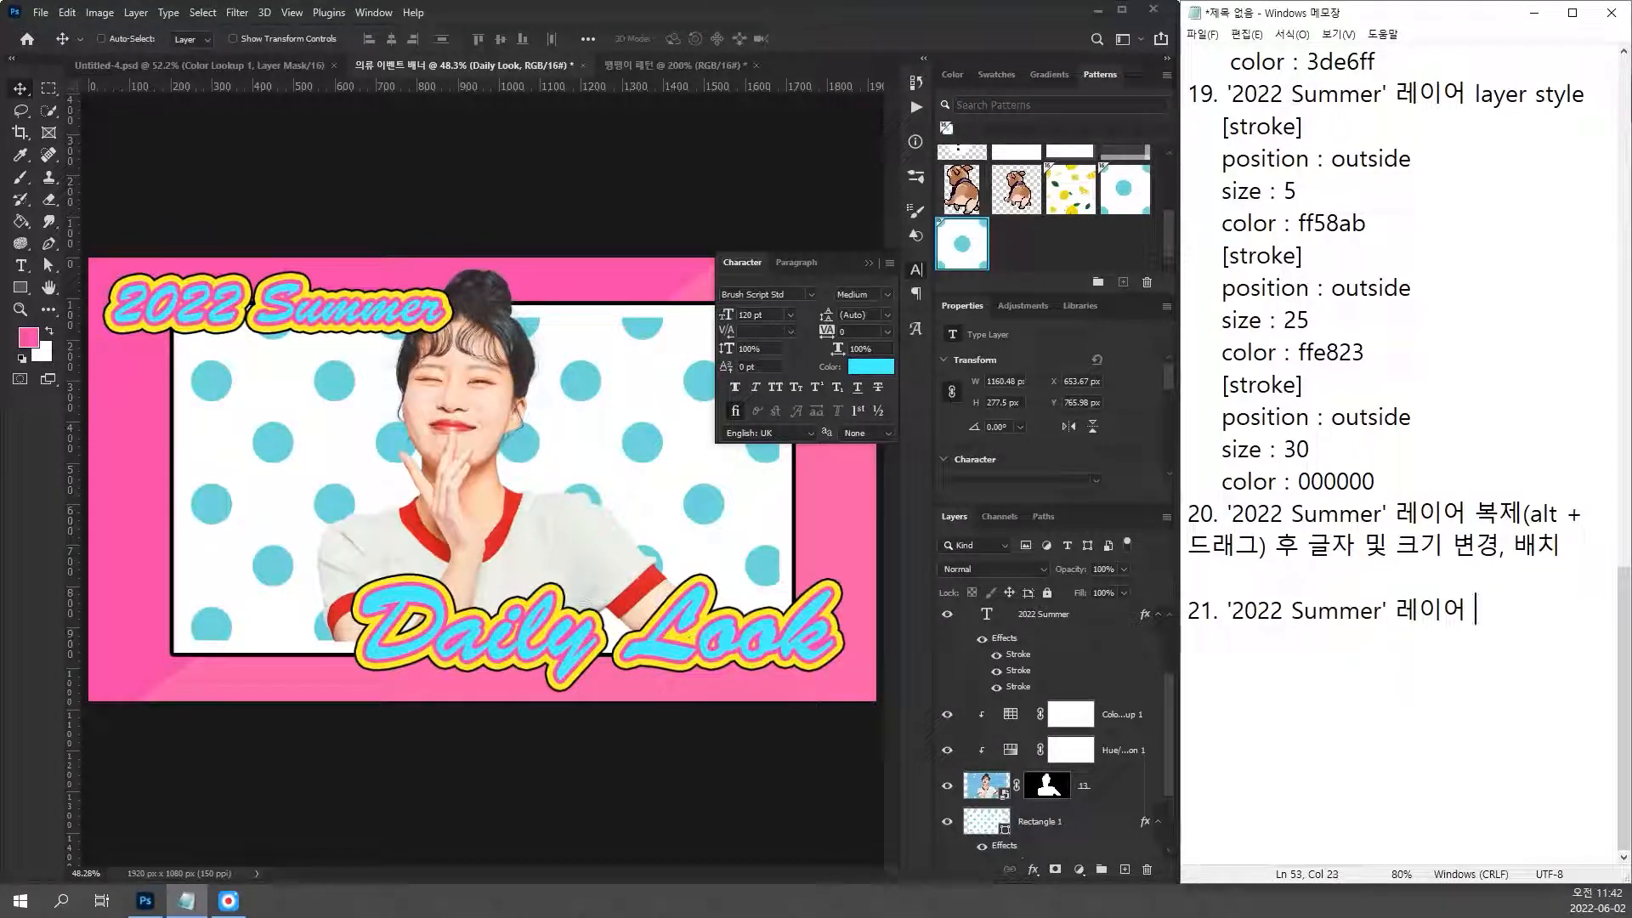
text(여자 인)
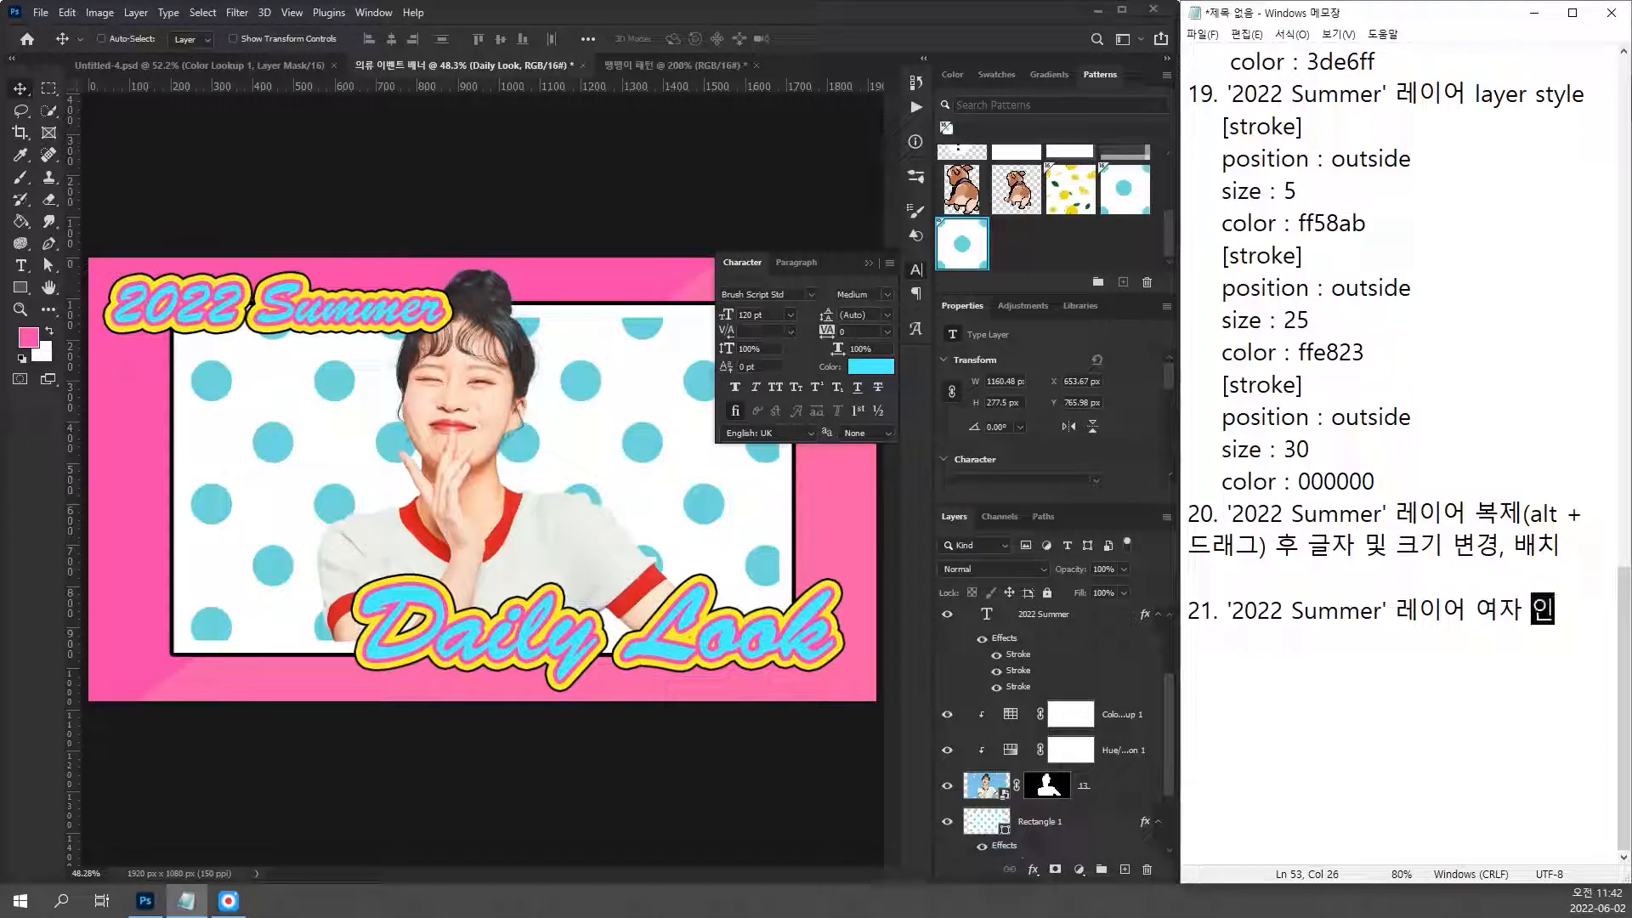
text(물 뒤로 렌)
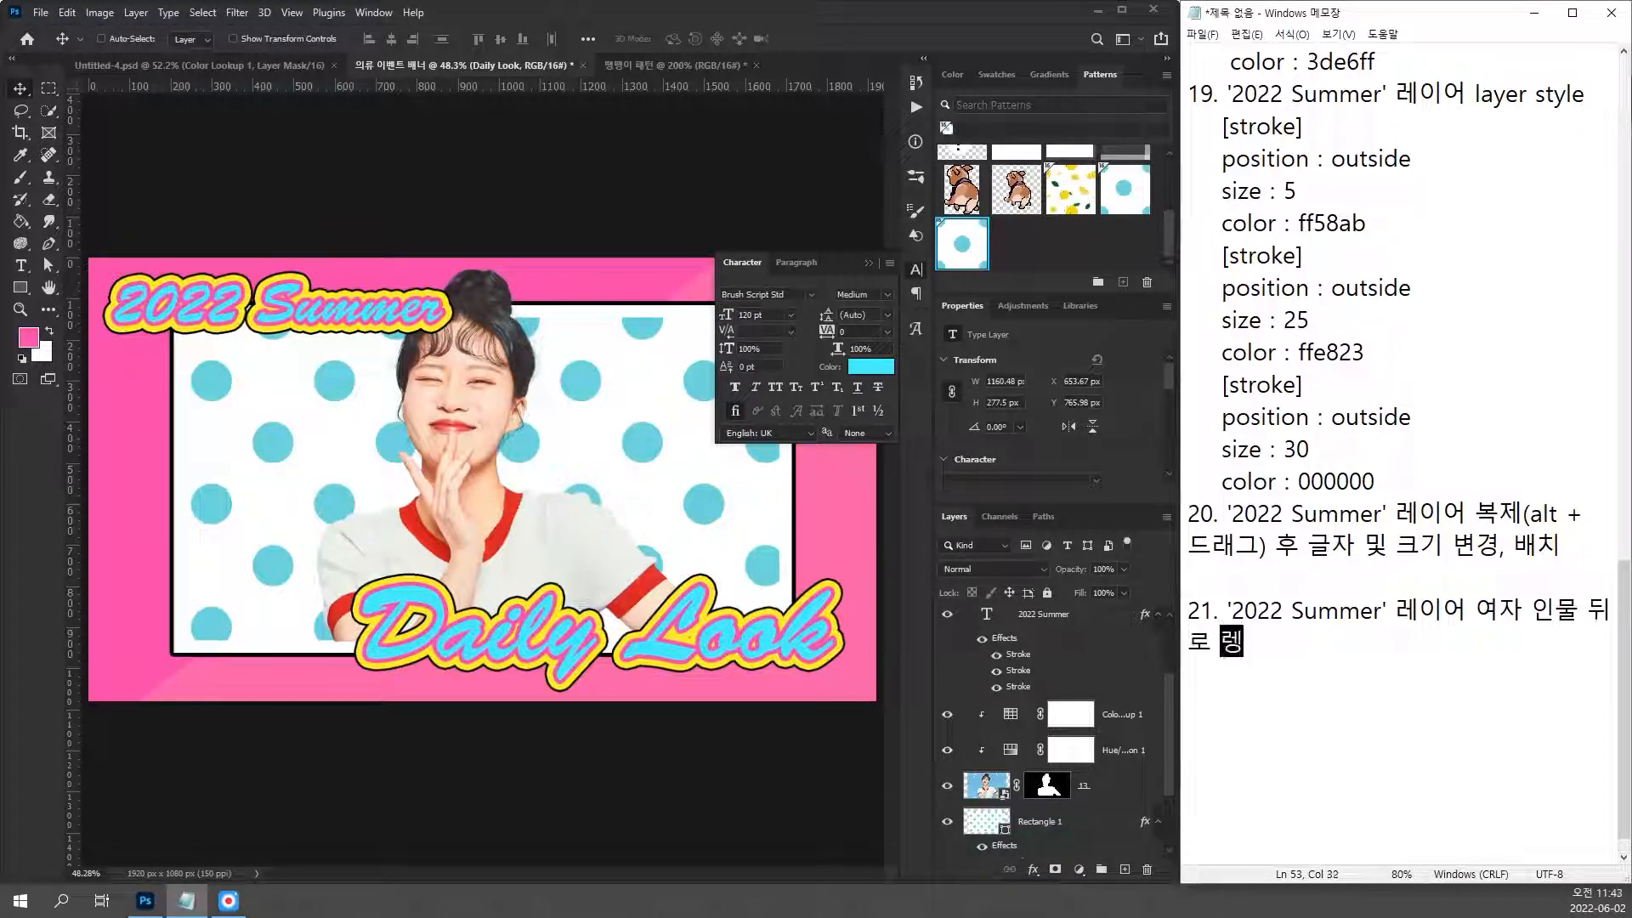
text(이어 배치)
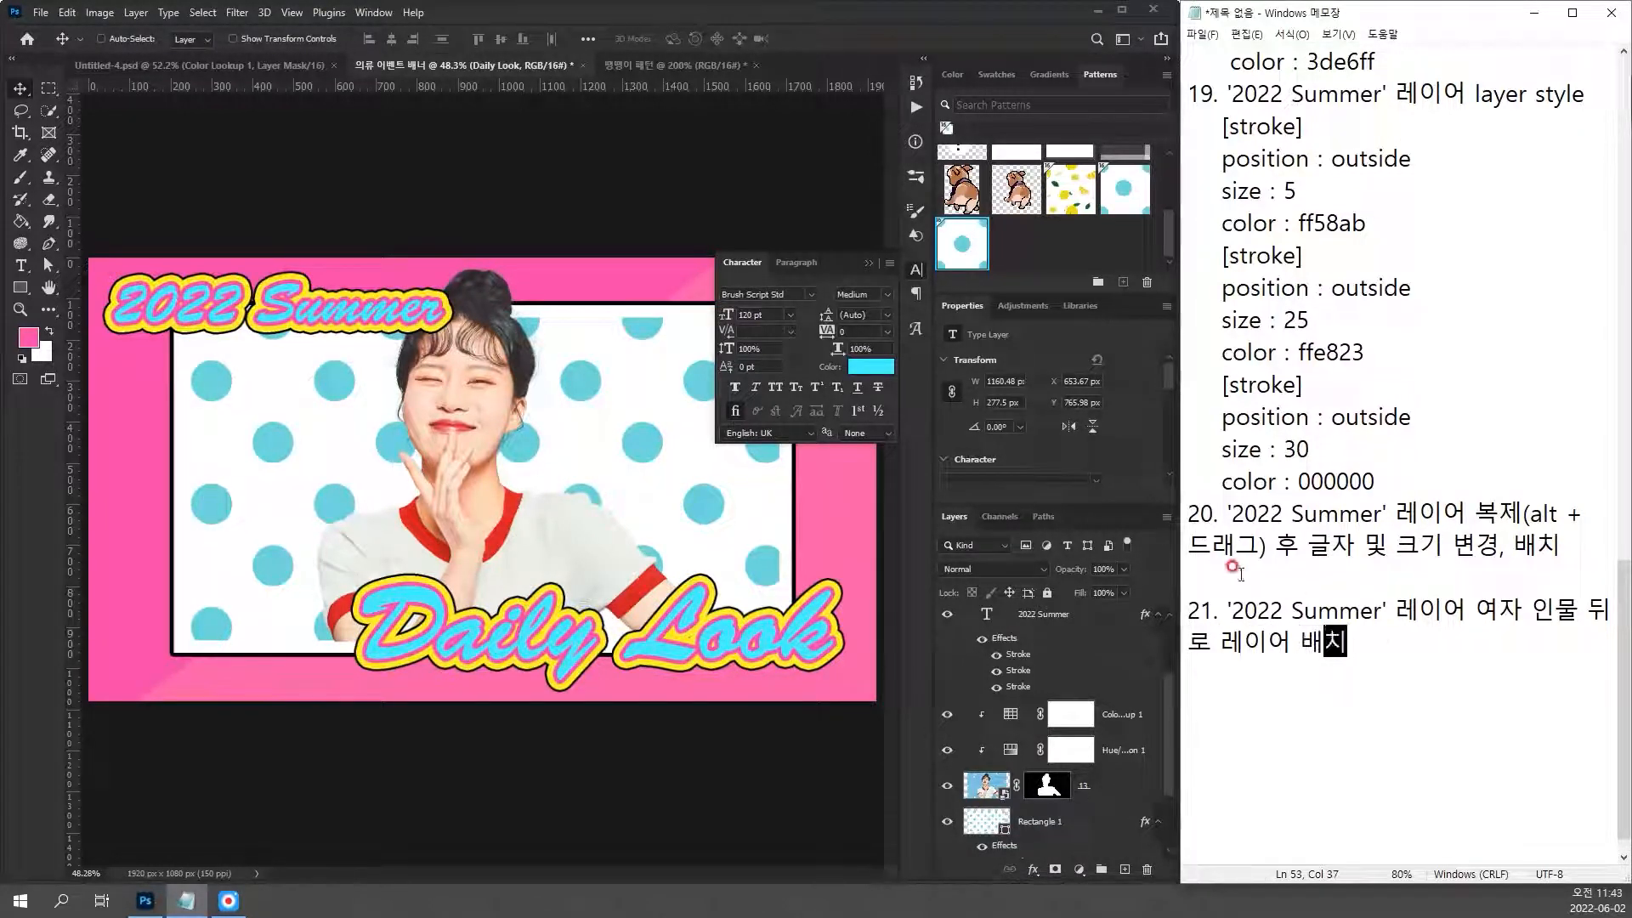
Step: In Photoshop, move the "2022 Summer" text layer directly below the woman's photo layer
drag(1054, 616, 1052, 814)
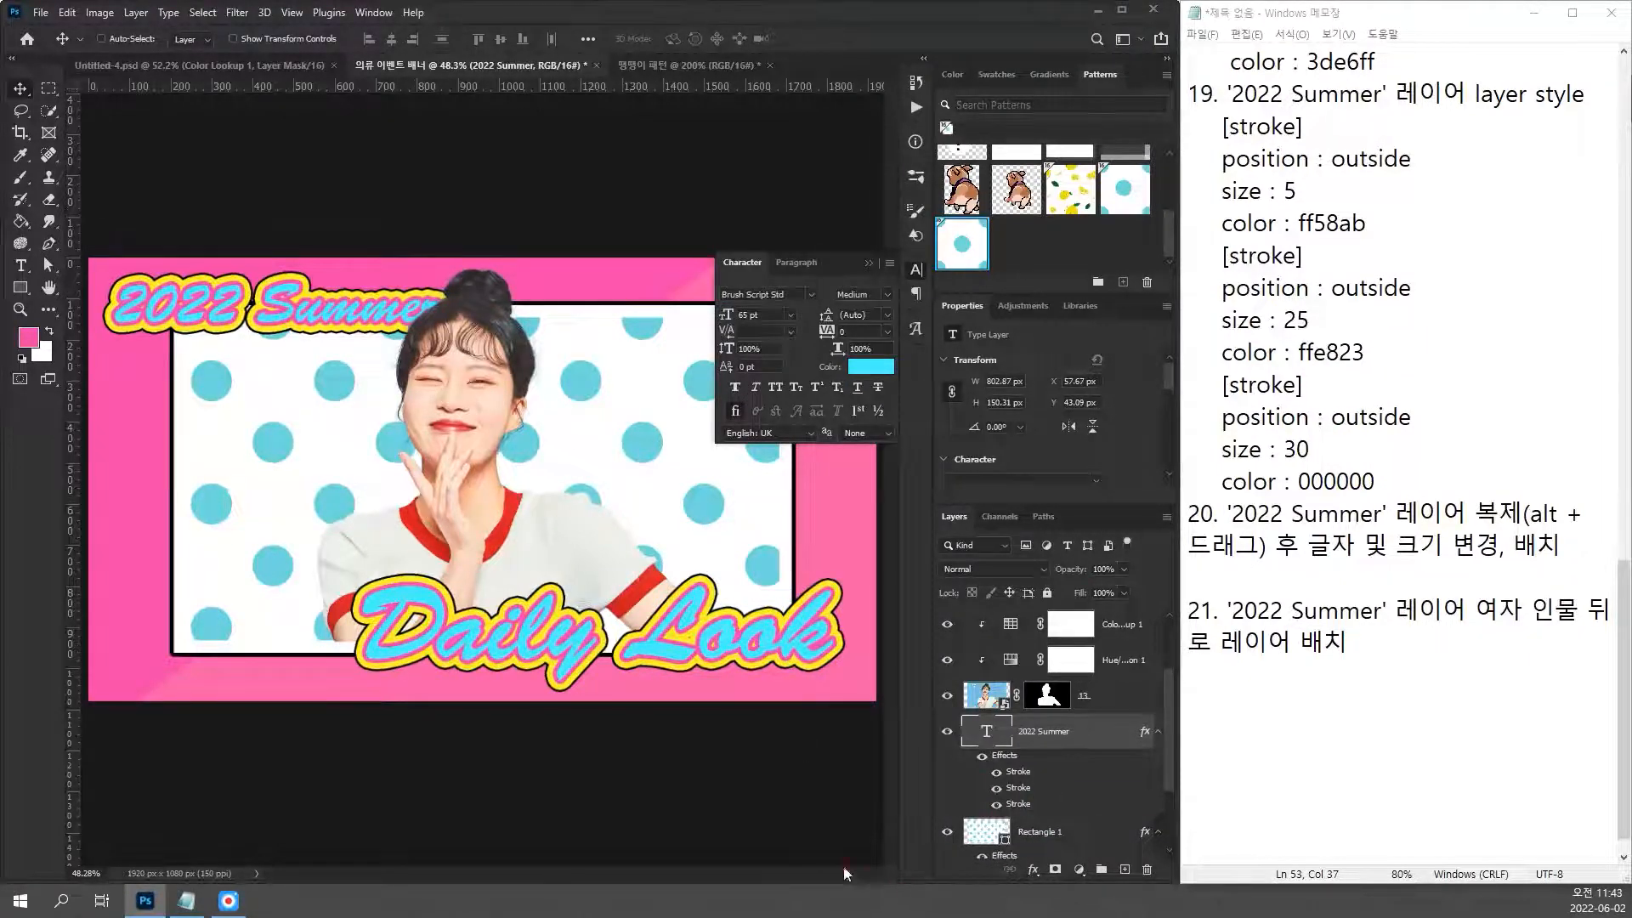
Step: Set the "2022 Summer" text size to 60 pt and shift the title slightly, to about X 103 px, Y 52 px
click(783, 842)
click(295, 240)
click(761, 314)
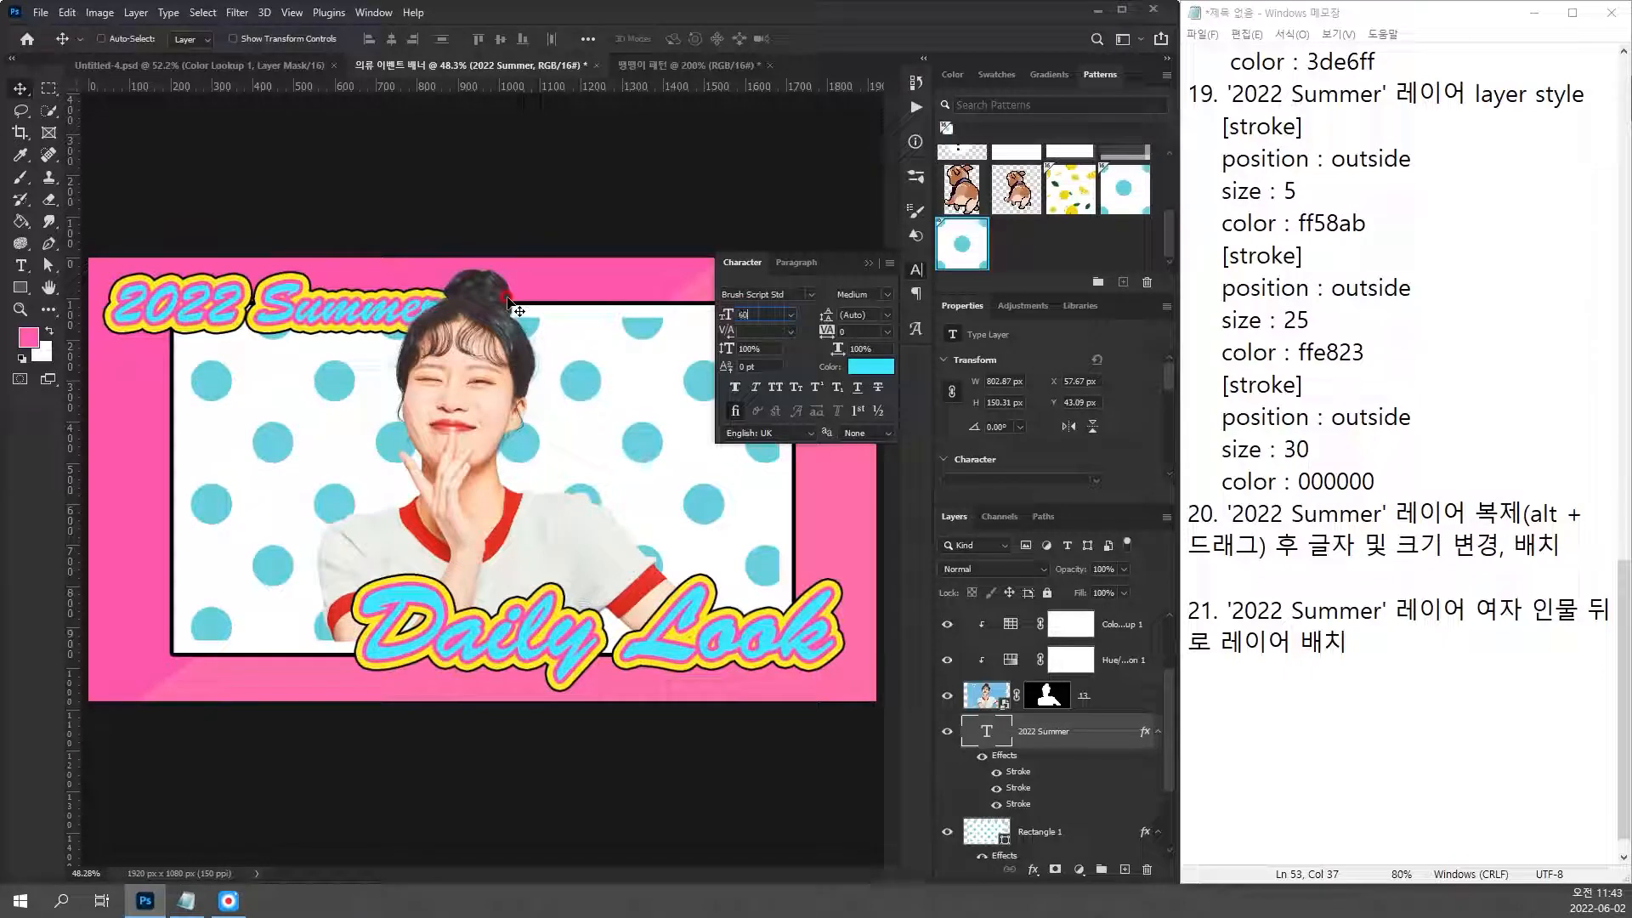
text(60)
click(508, 302)
drag(274, 318, 279, 319)
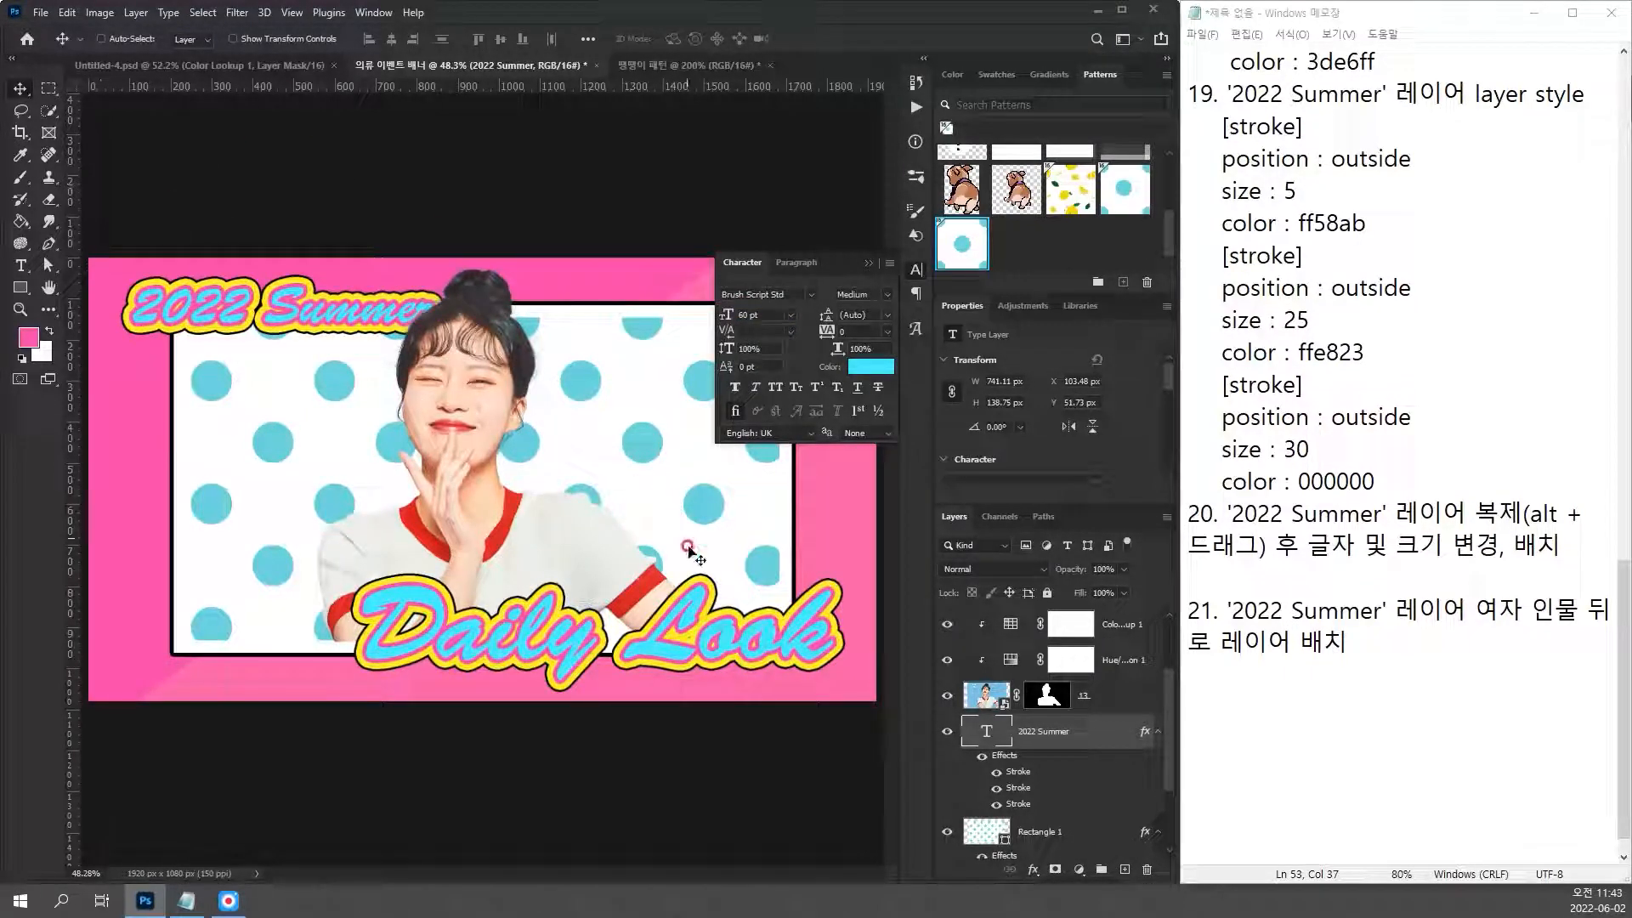
Step: In Notepad, start item 22 below item 21 and remove the blank line between items 20 and 21
click(1400, 718)
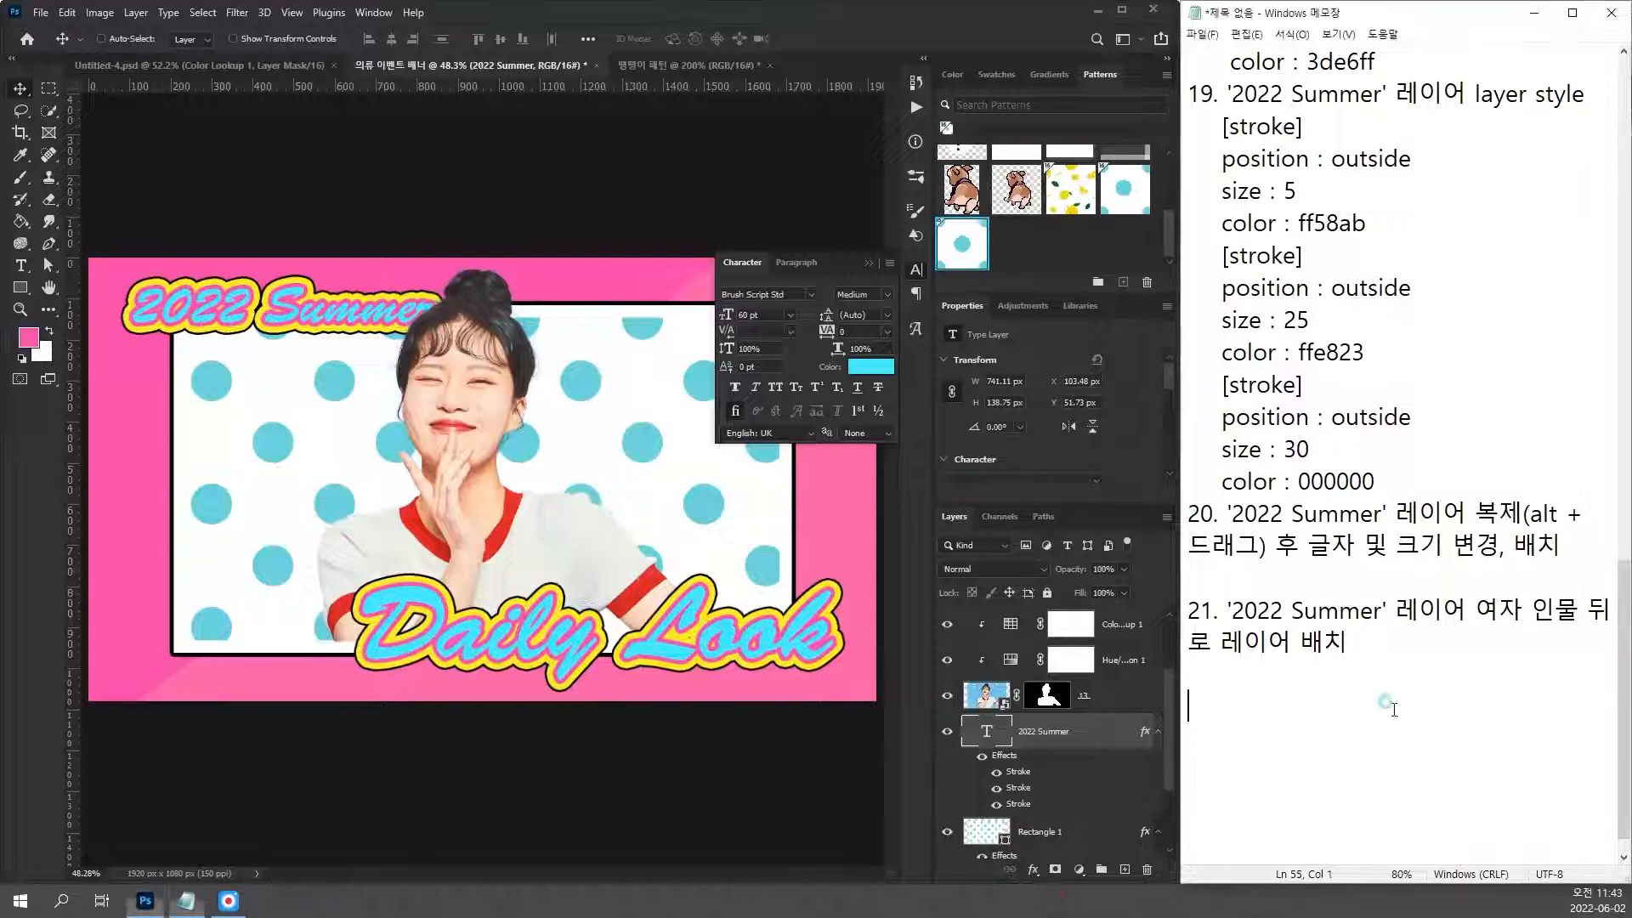
text(22.)
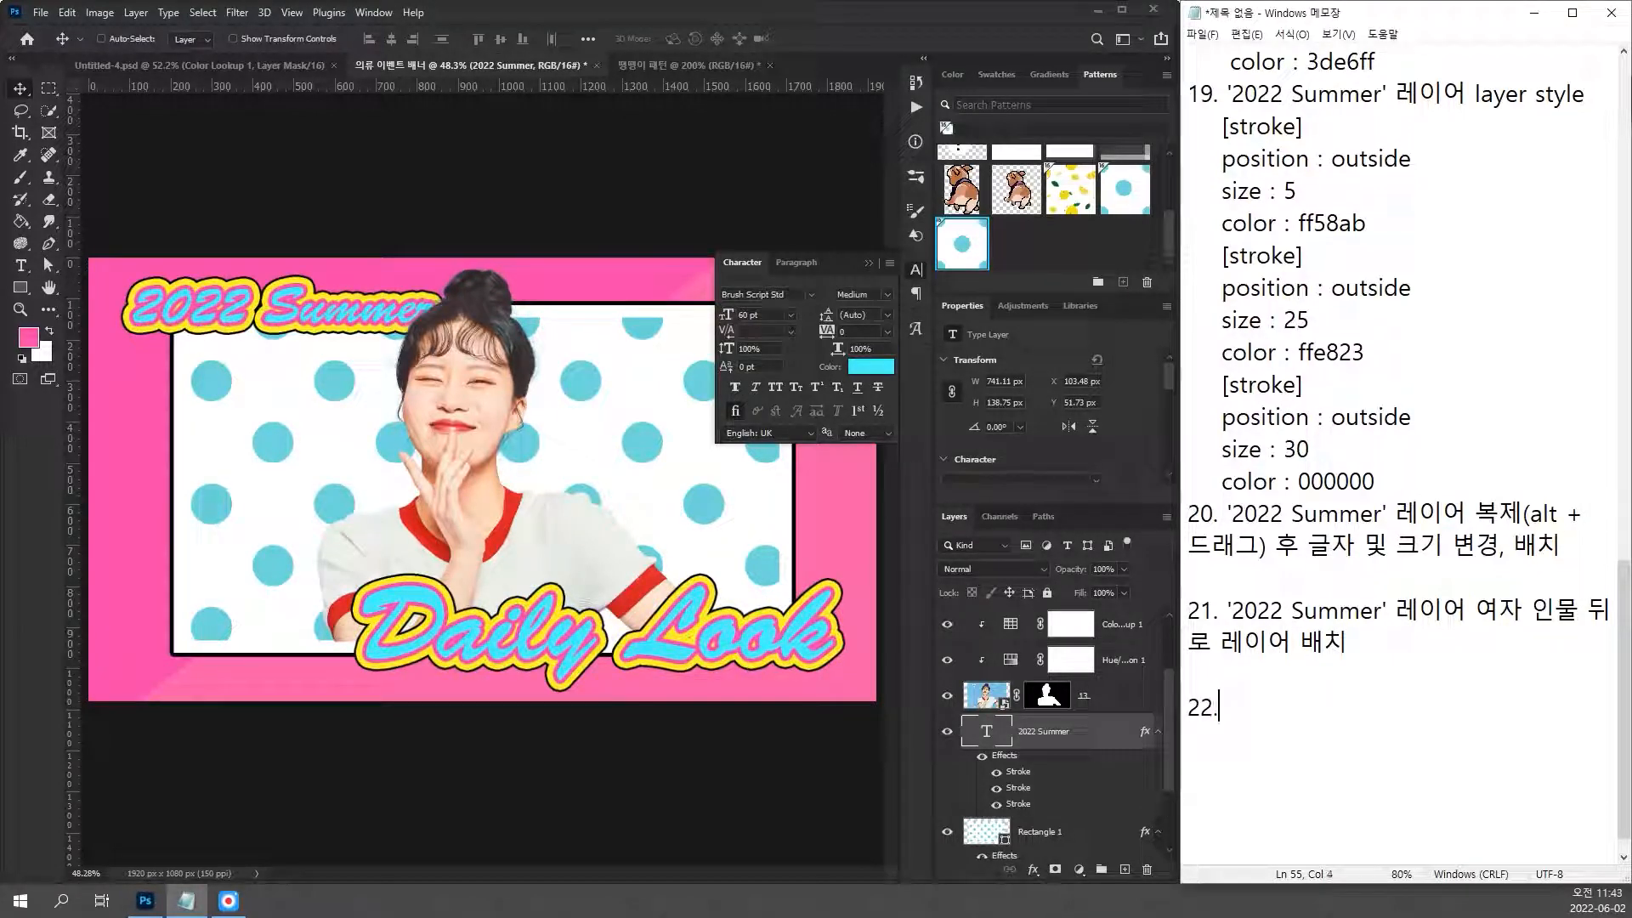
click(1227, 568)
key(BackSpace)
click(1330, 676)
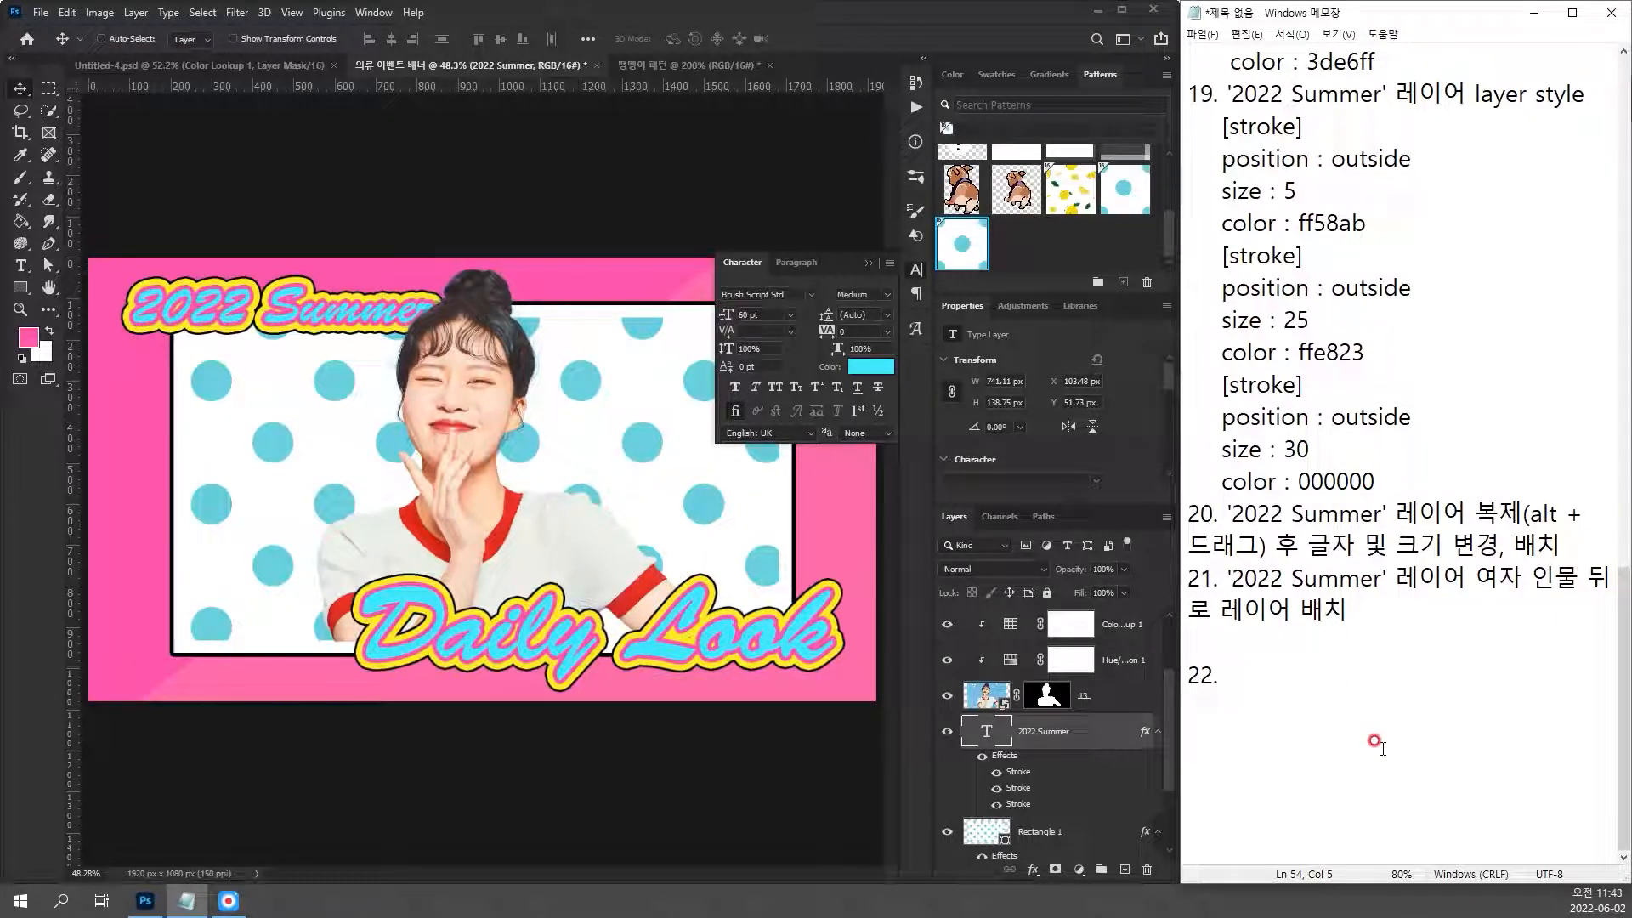
Step: Check the finished example Untitled-4.psd in Photoshop and complete Notepad item 22 as "사각형 툴(U)을 사용하여 사각형 제작 후 layer style 그림자 적용"
click(223, 63)
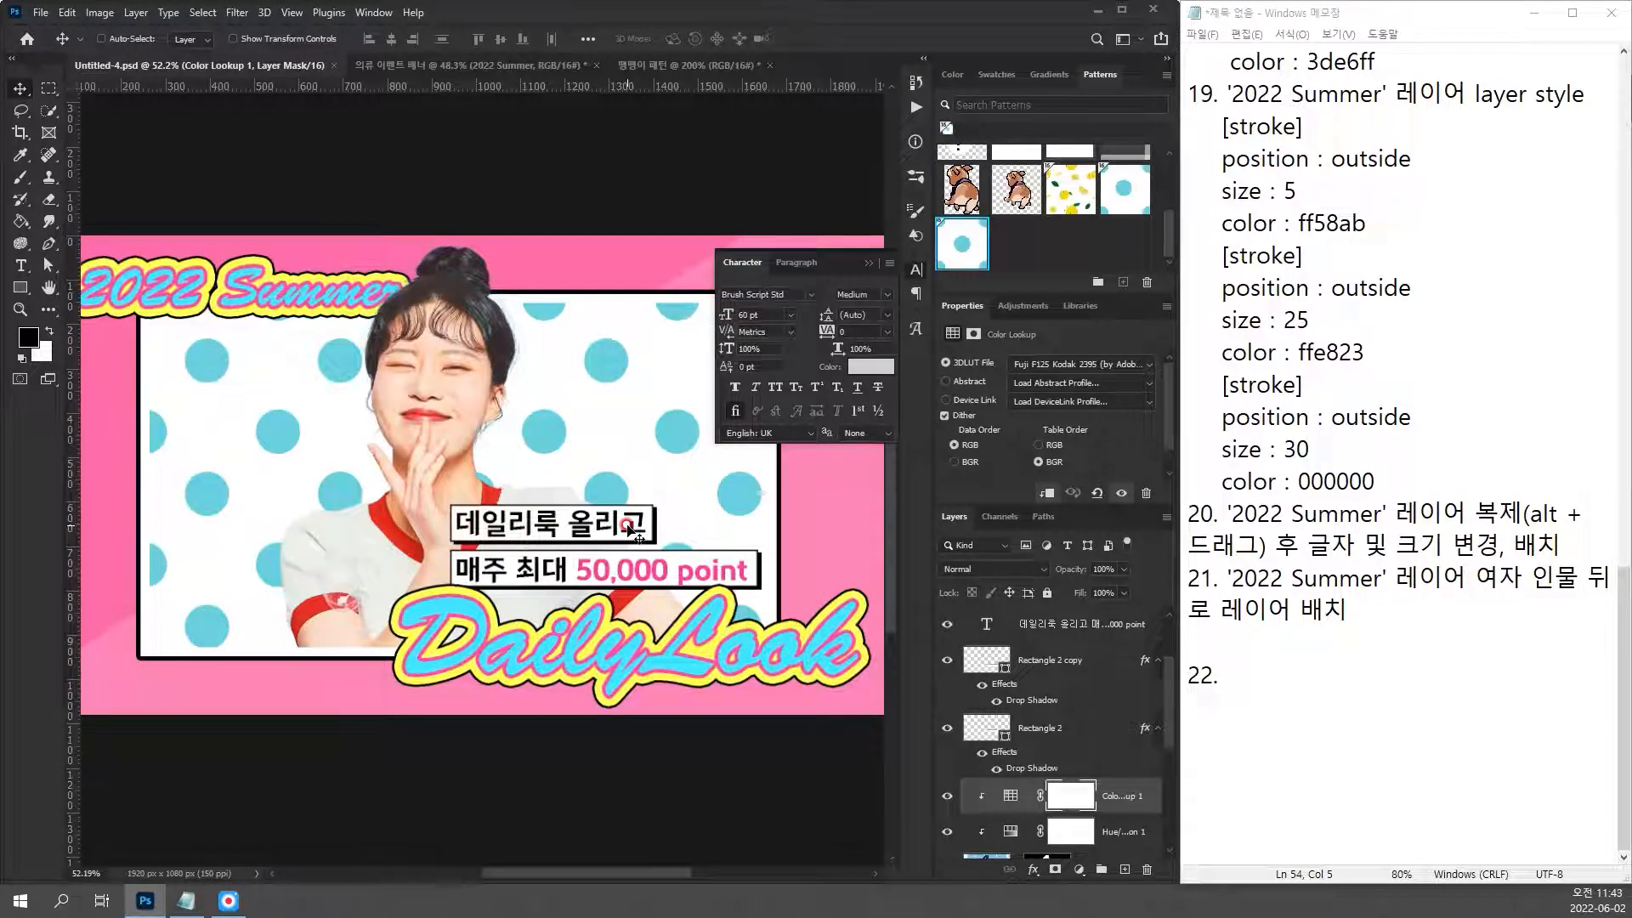
key(ctrl)
click(1277, 669)
text(사)
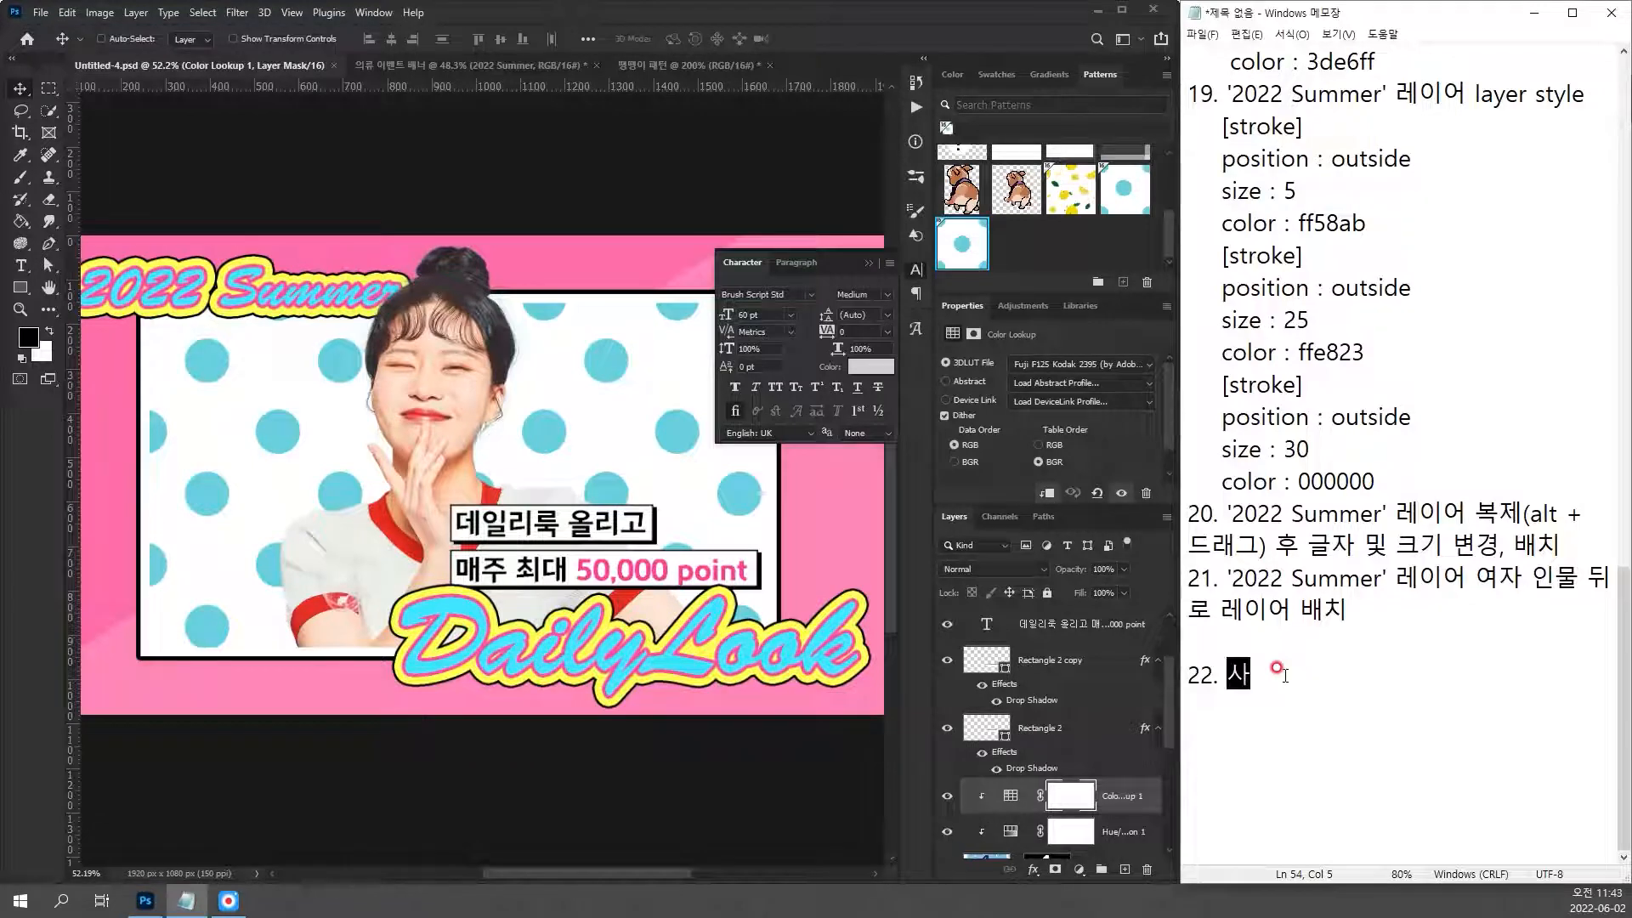
text(각형 ㅌ()
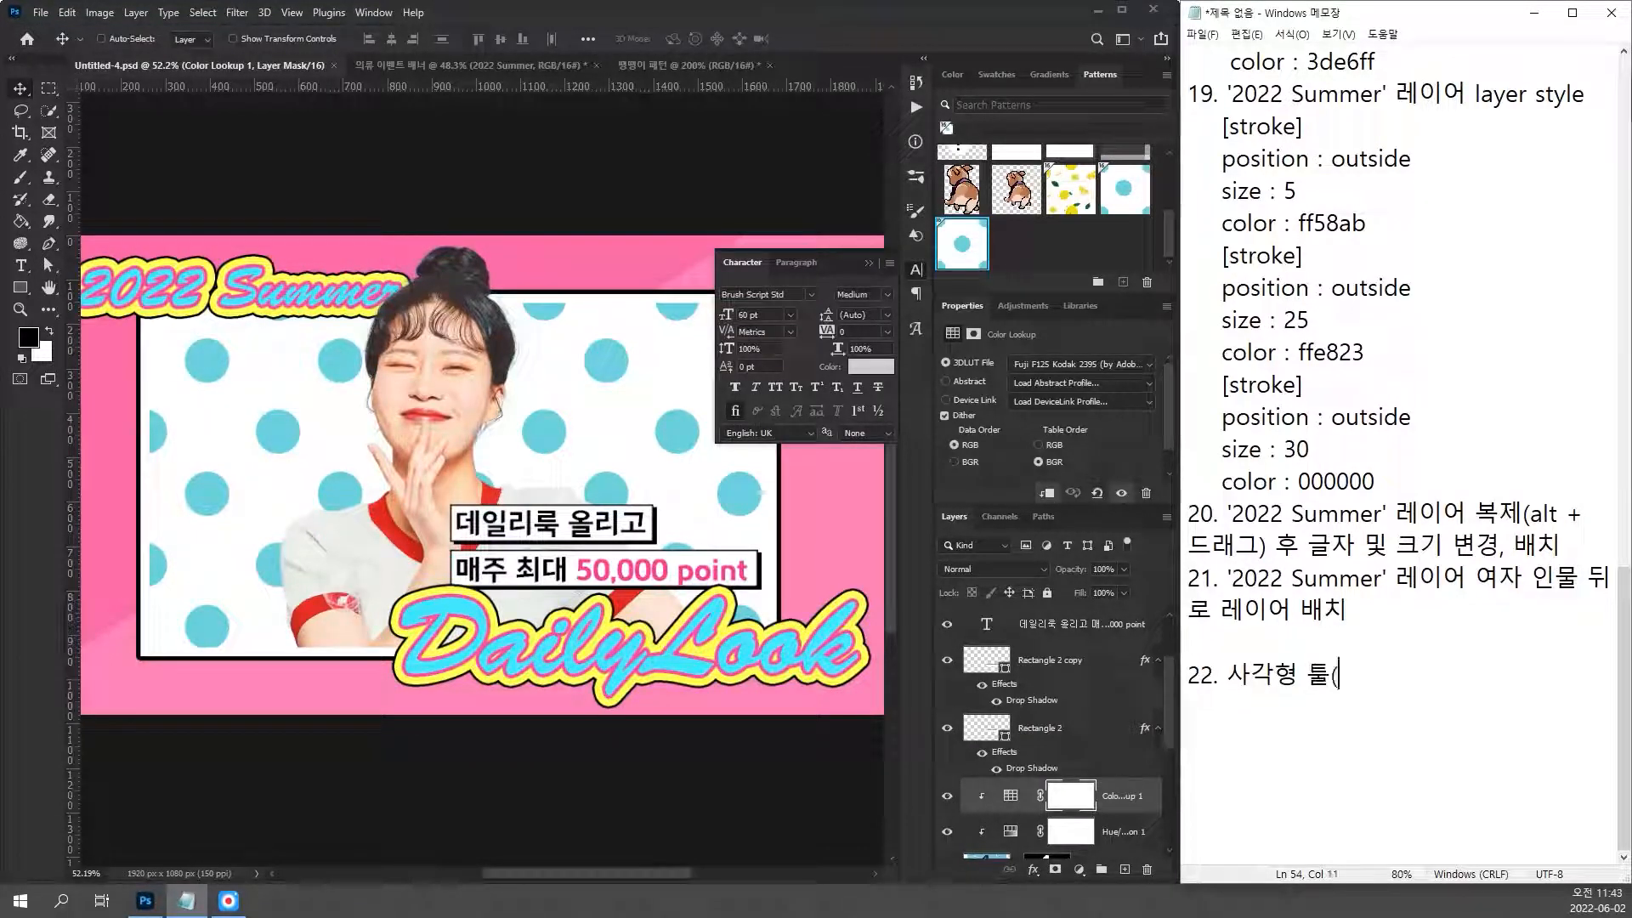
text(U)을 사용)
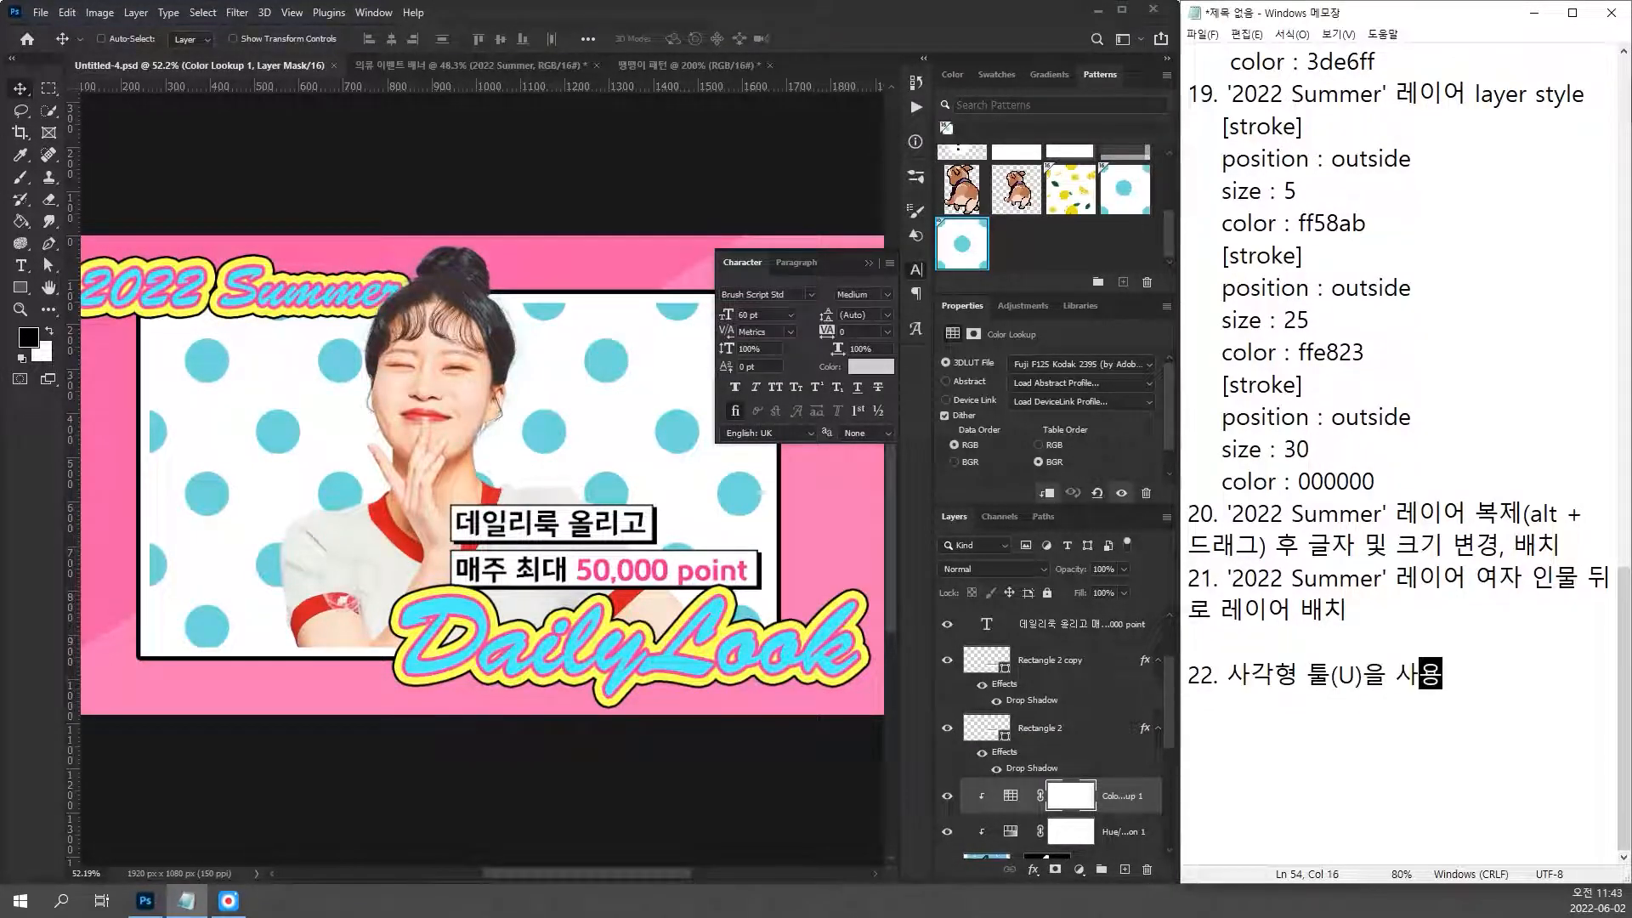
text(하여 사각형 제작 ㅎ)
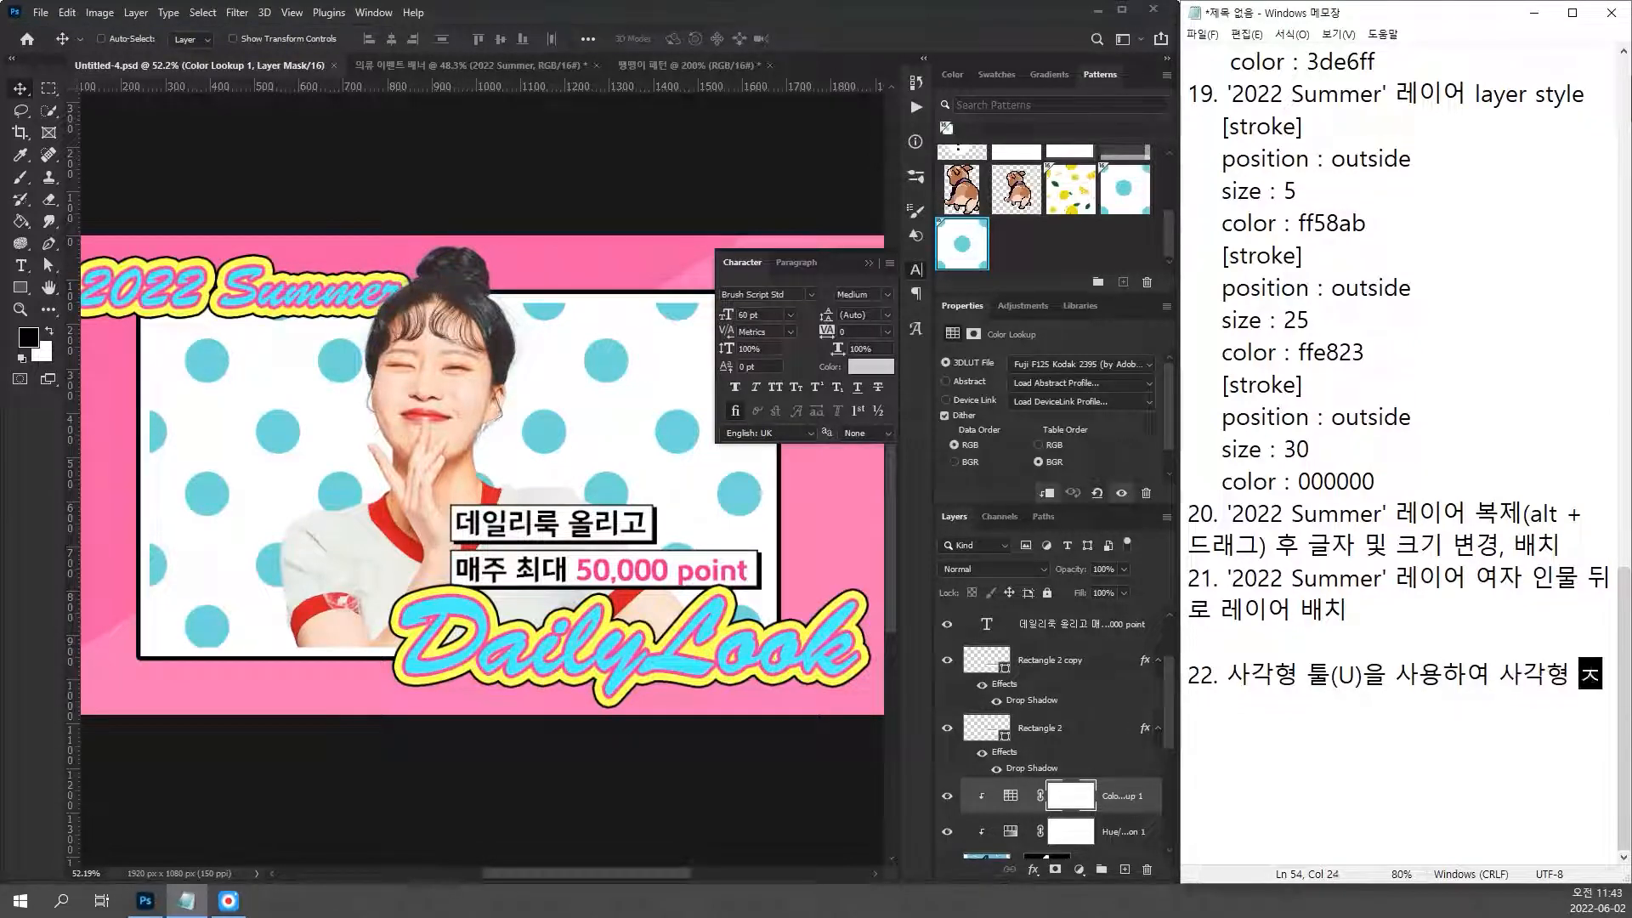
text(ㅜ )
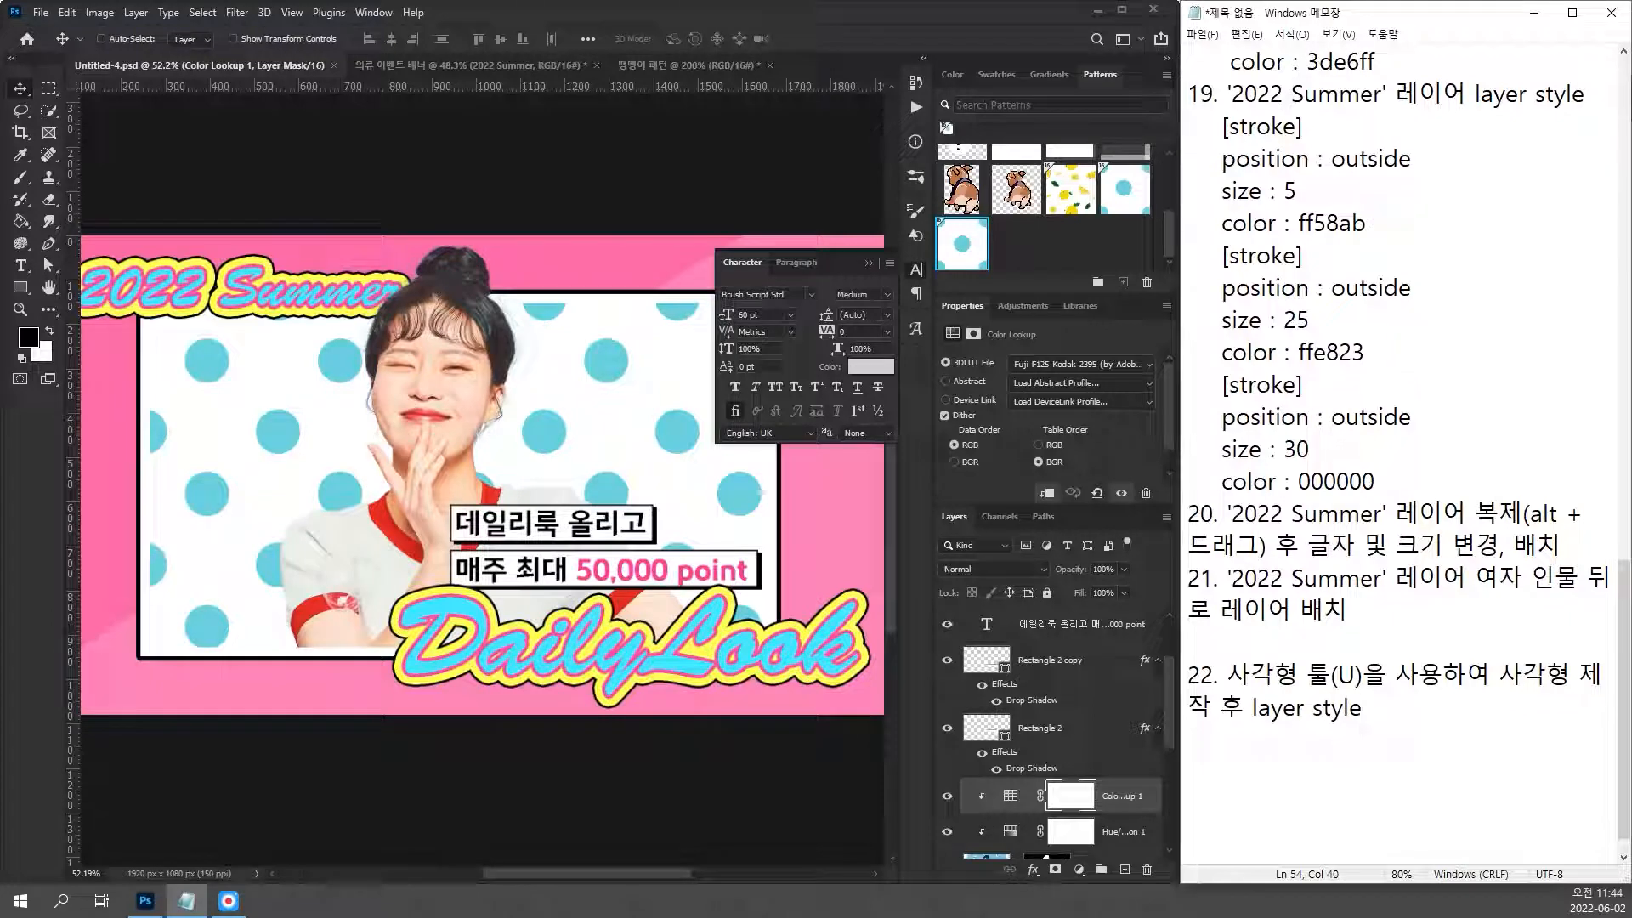
text(rm)
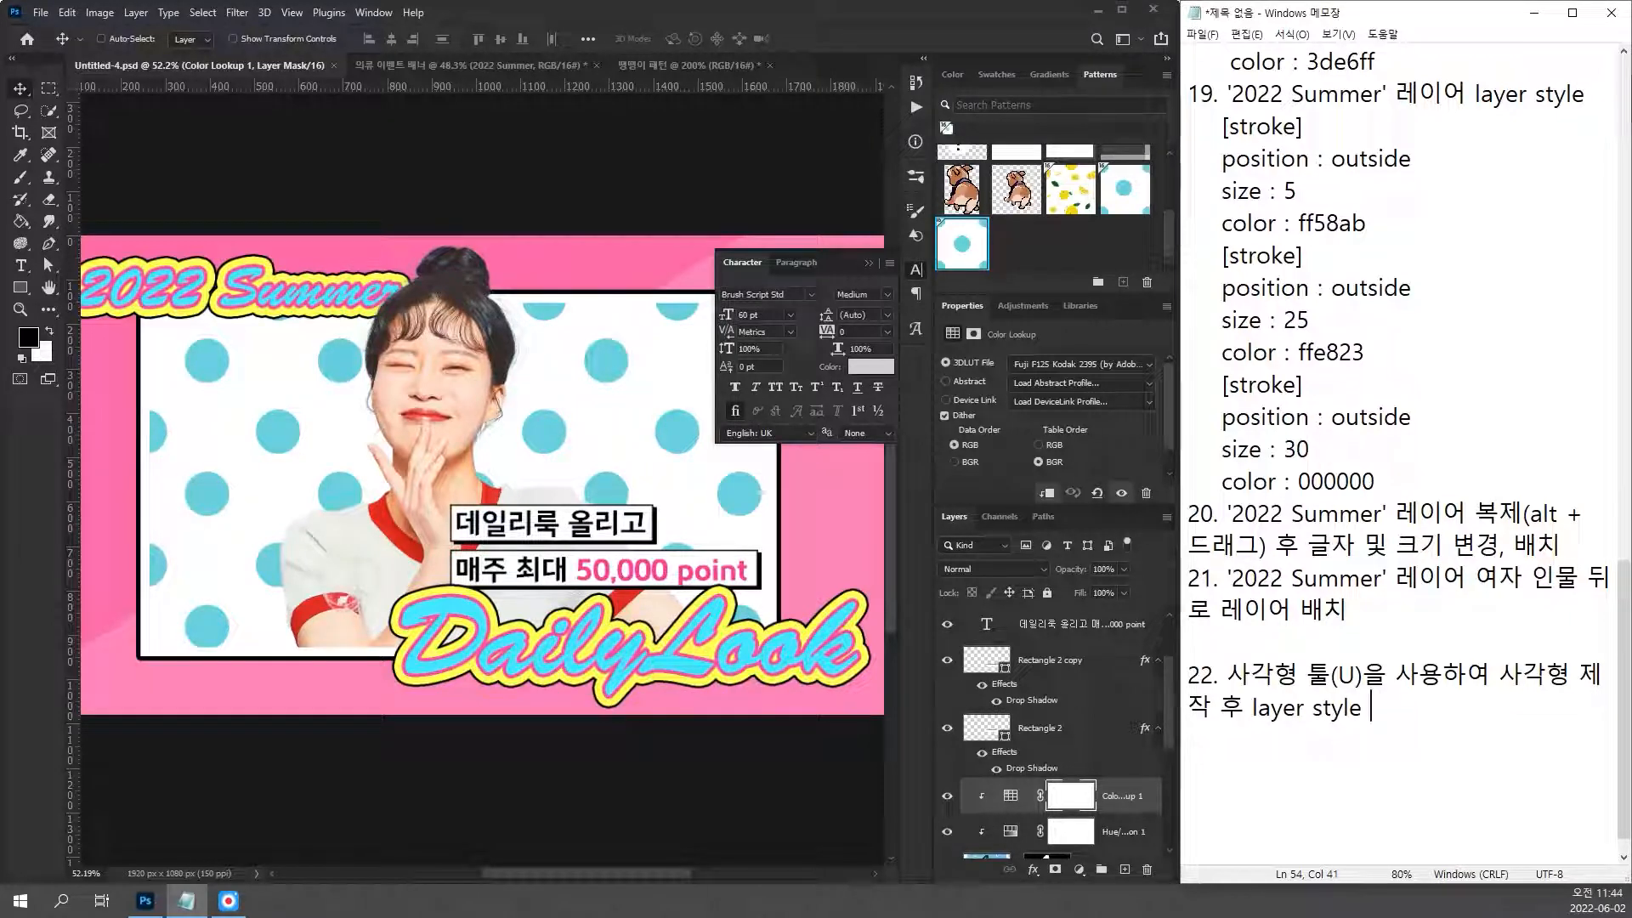
text(그림자 적용)
key(Return)
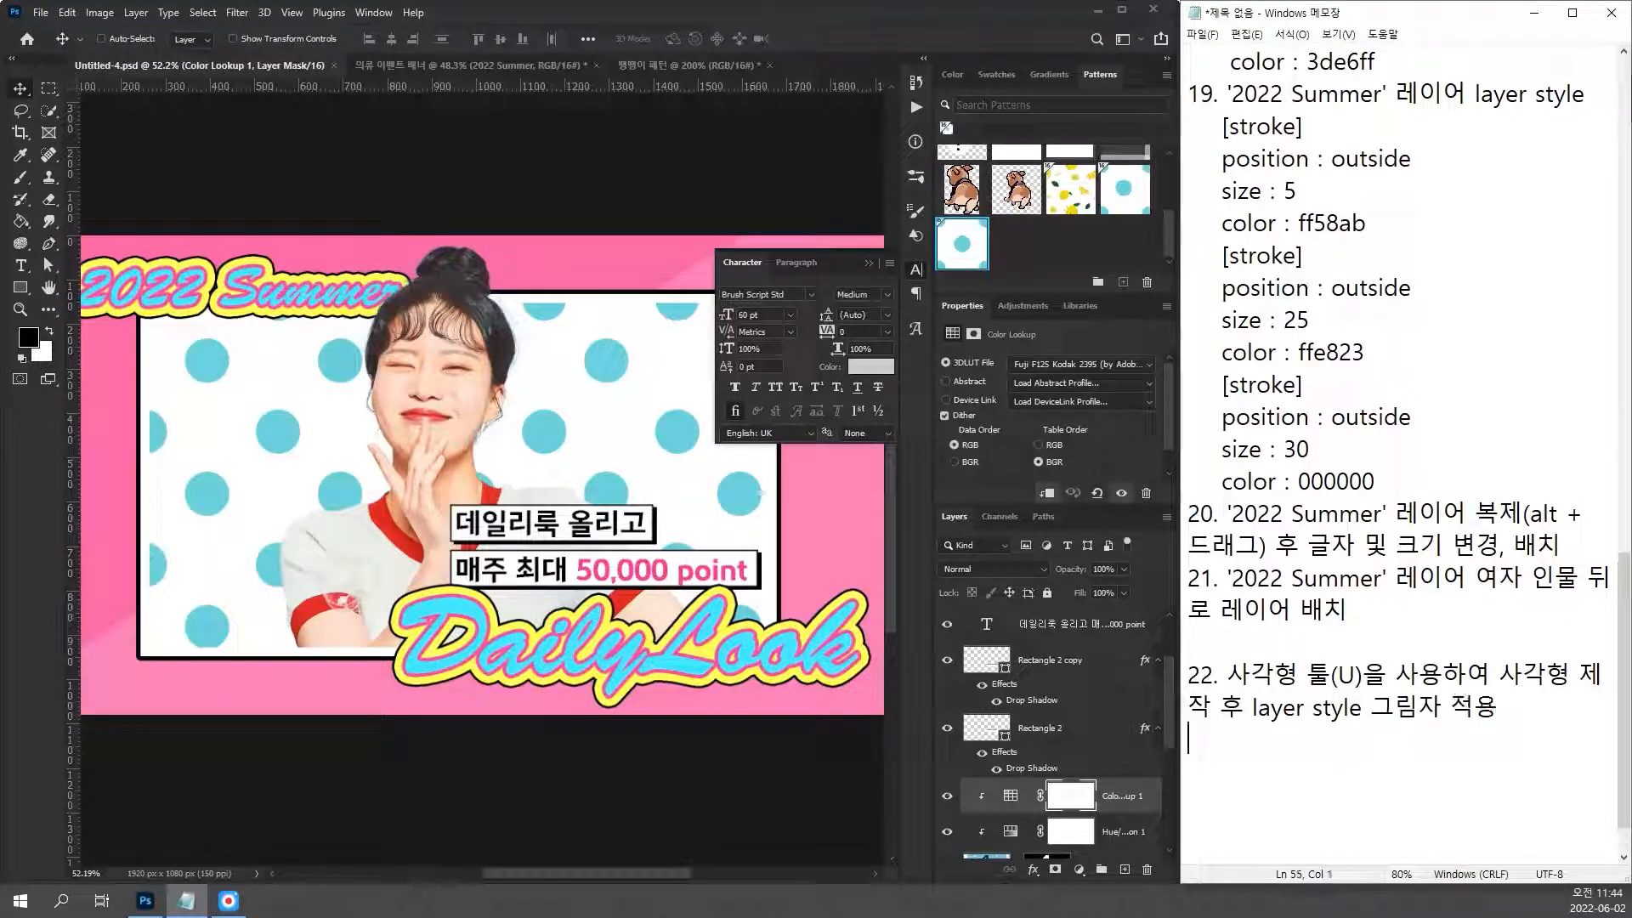
Step: Add item 23 as "글자 툴(T)을 사용하여 글자 입력" and insert several blank lines below it
text(23. 글자 투)
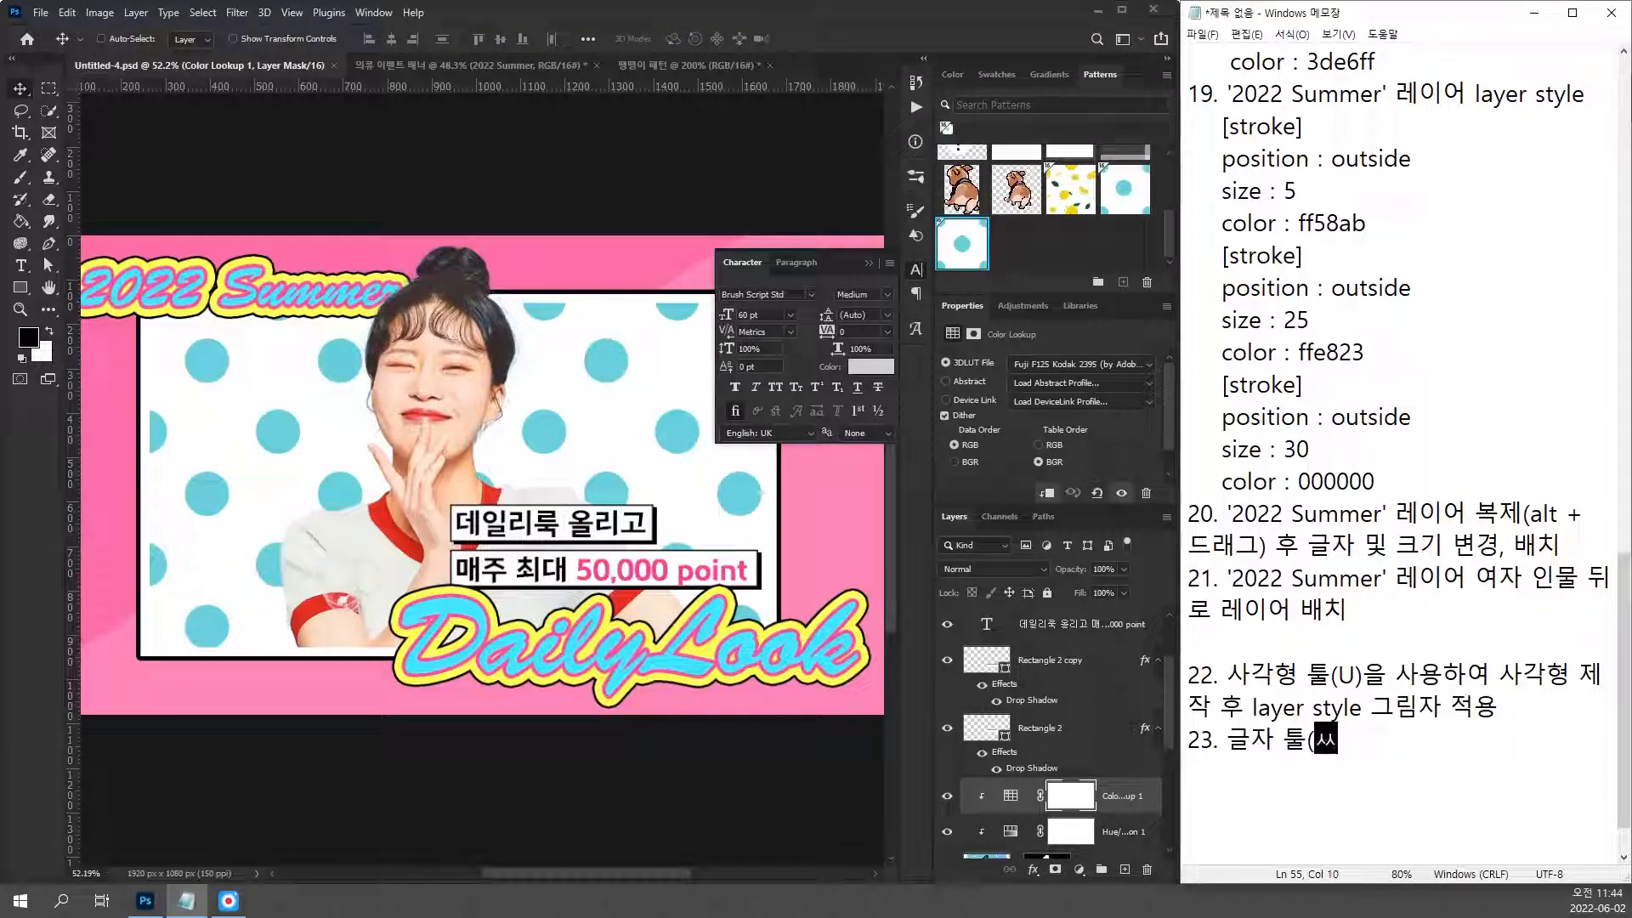
text(()
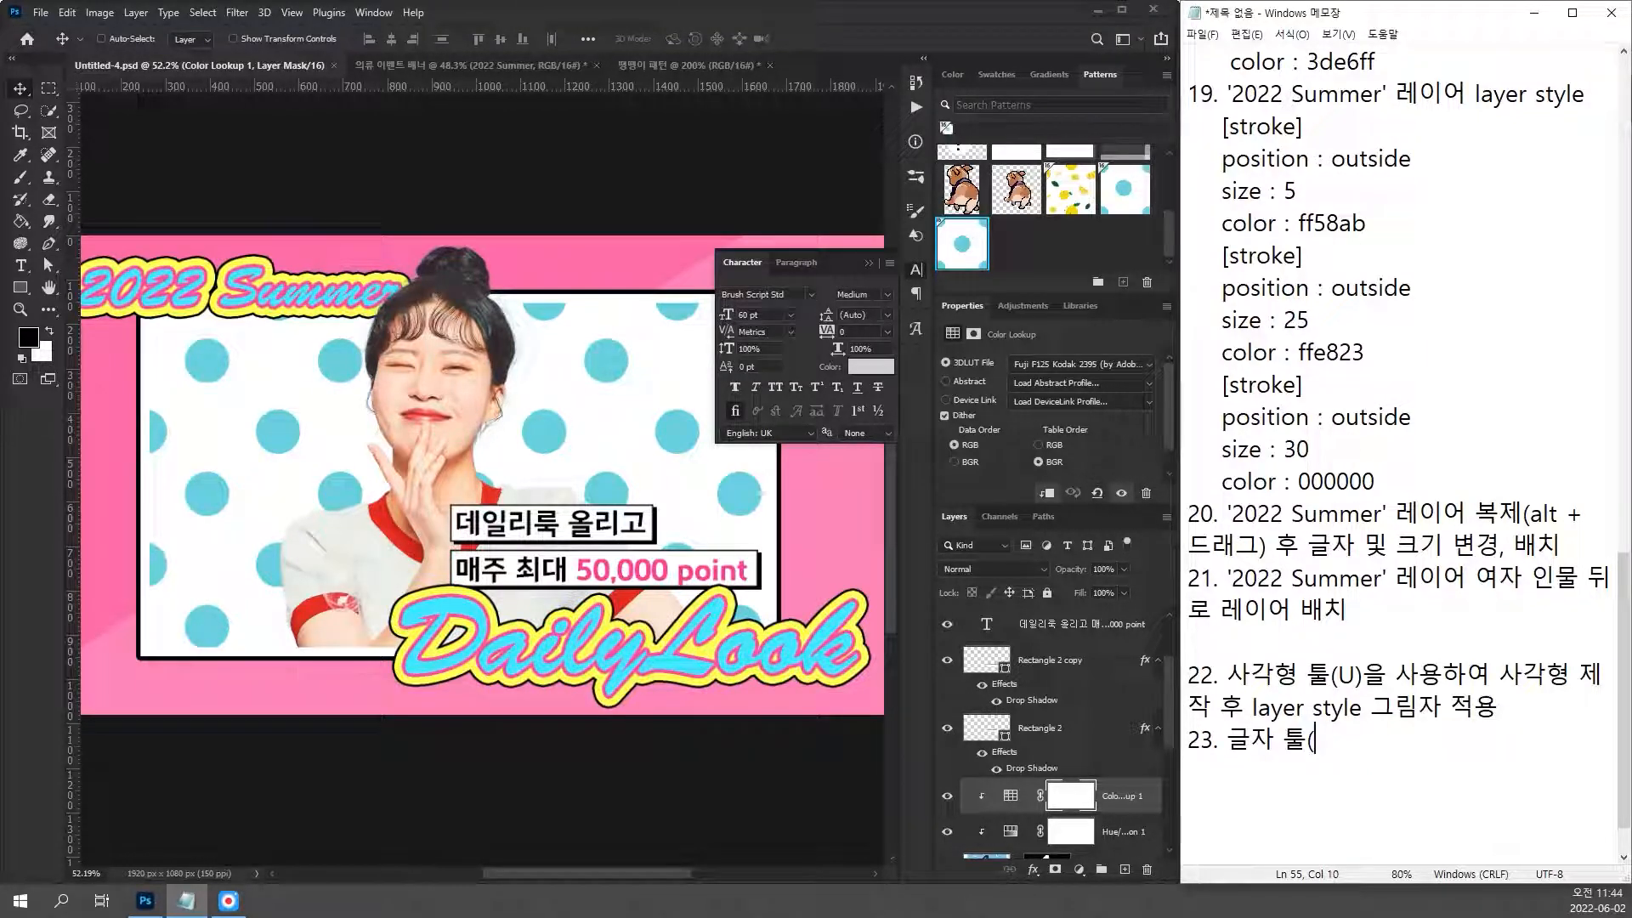
text(T)을 사)
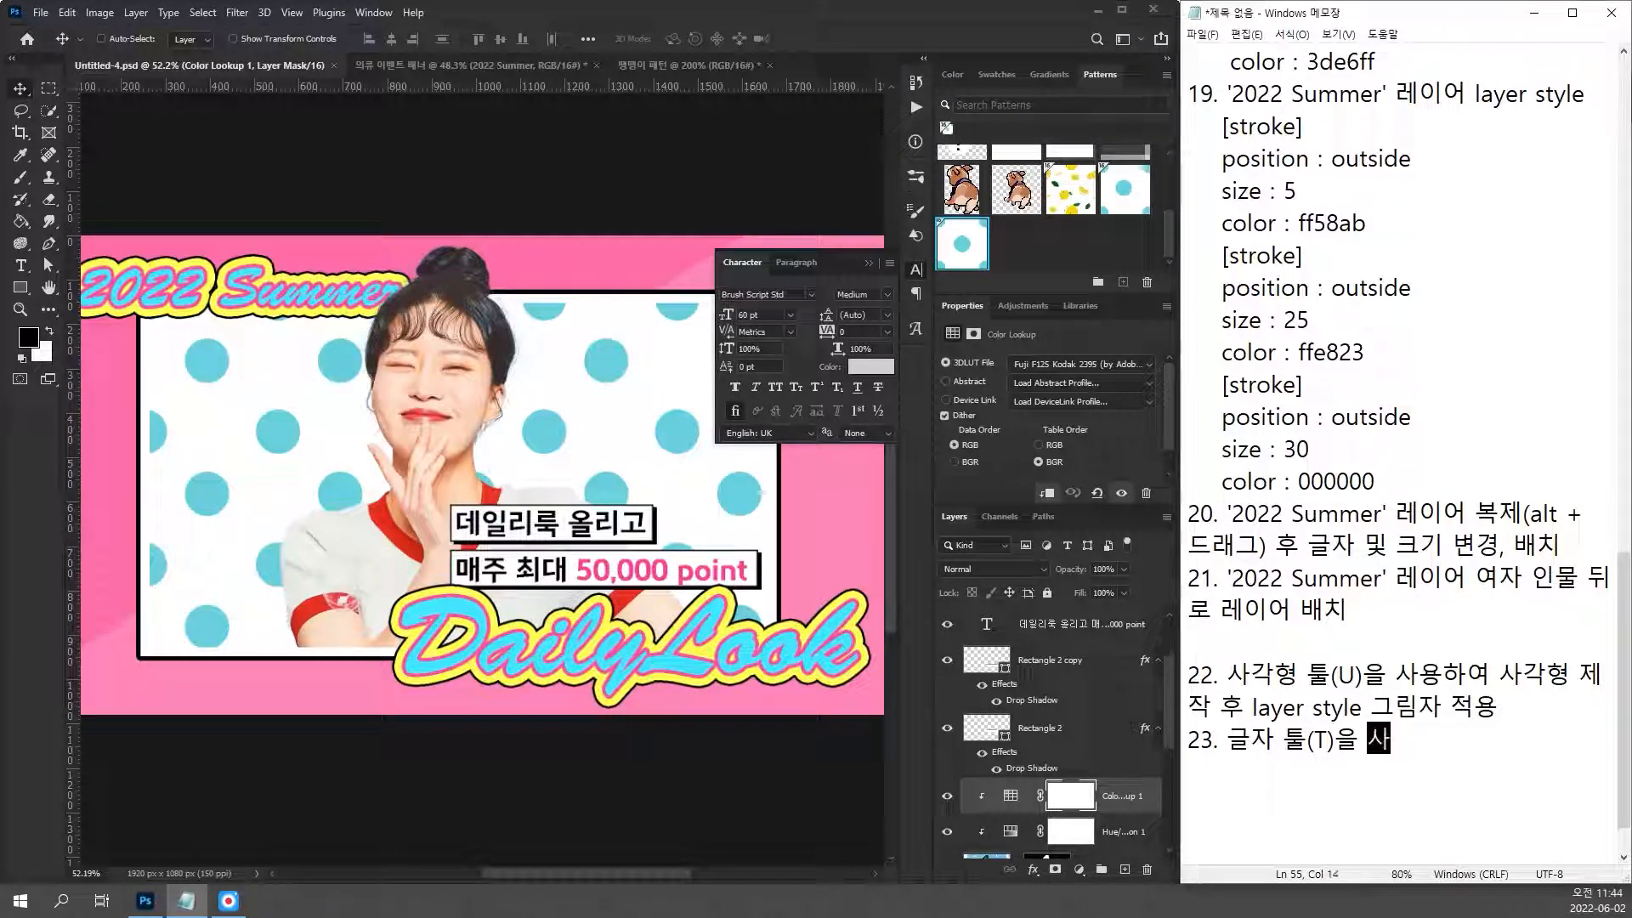
text(용하여 글자 입력)
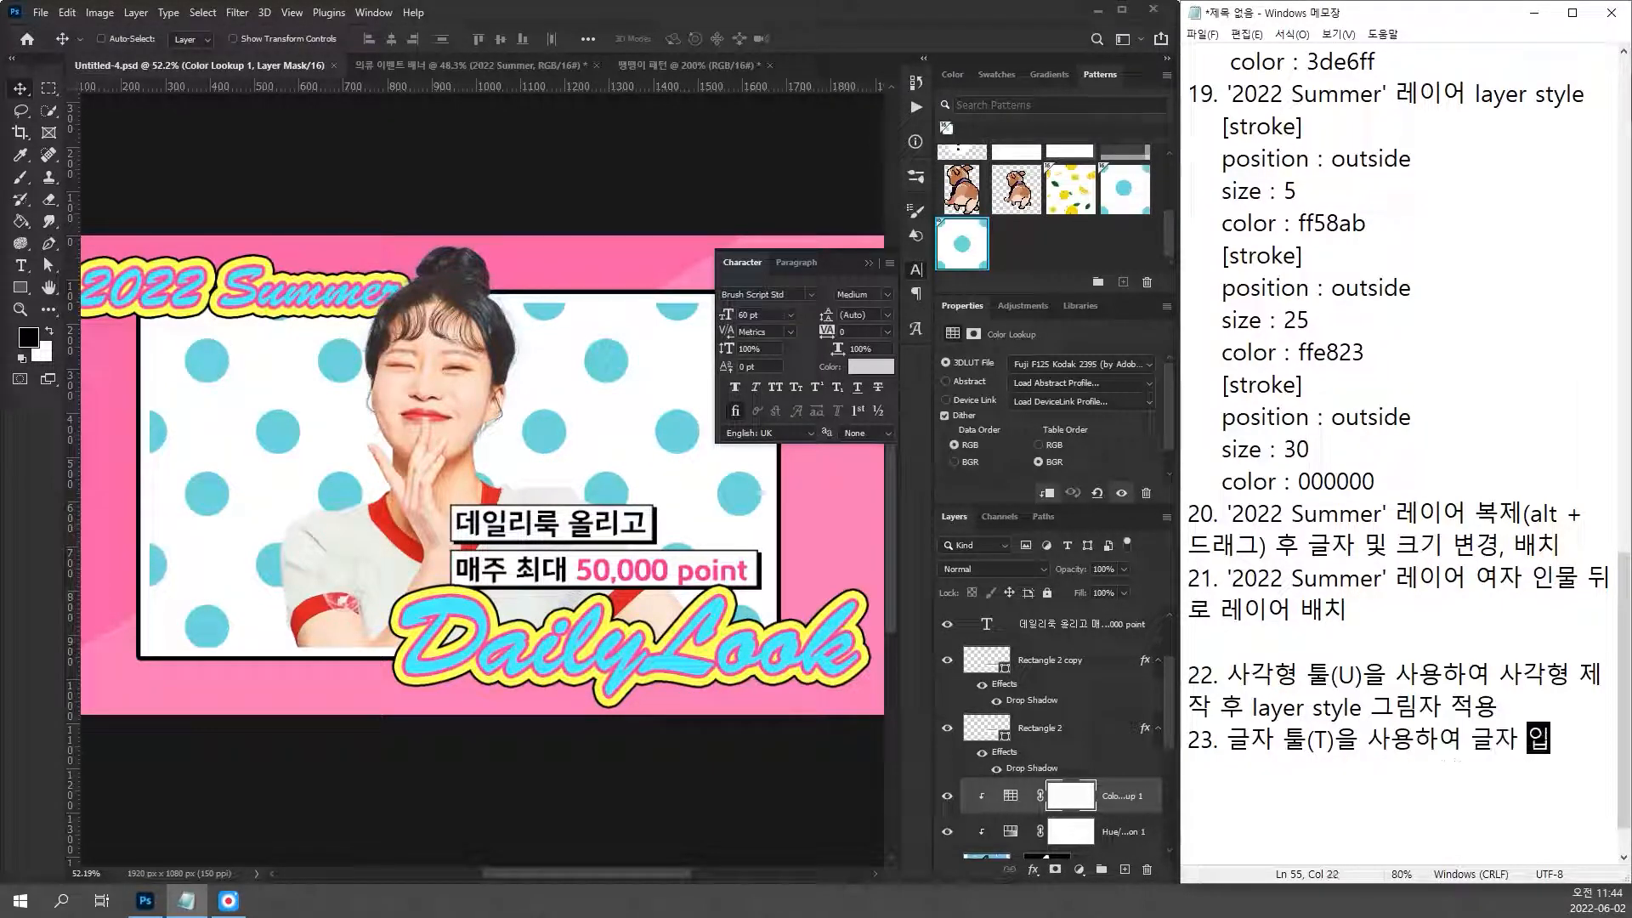
key(Return)
key(Return)
key(Return)
key(Return)
key(Return)
key(Return)
key(Return)
key(Return)
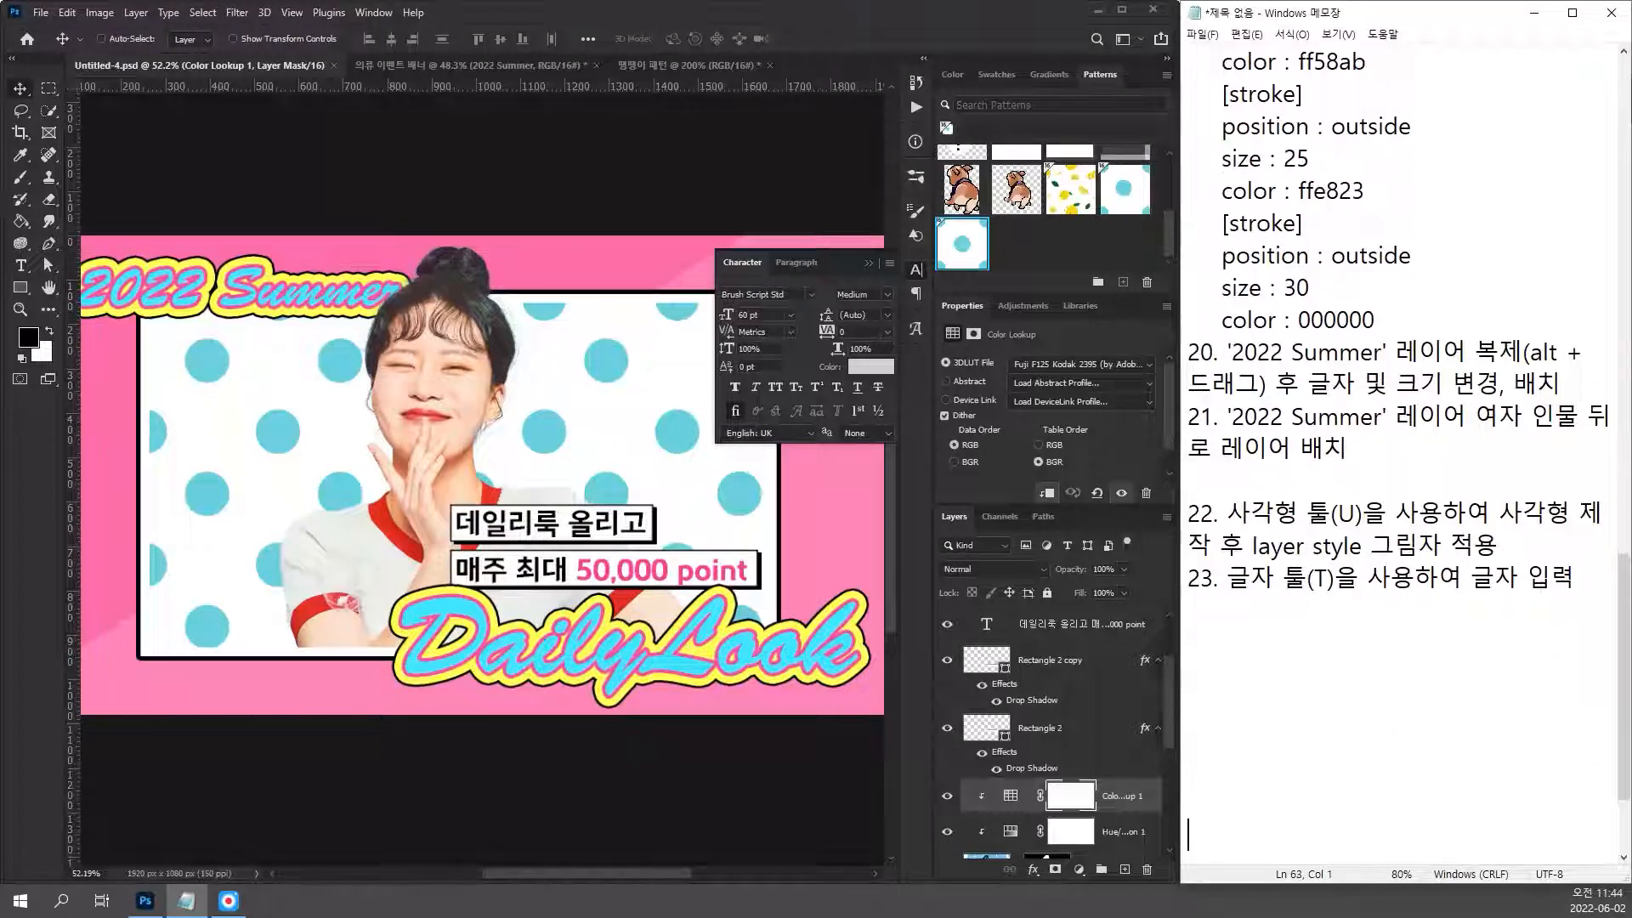